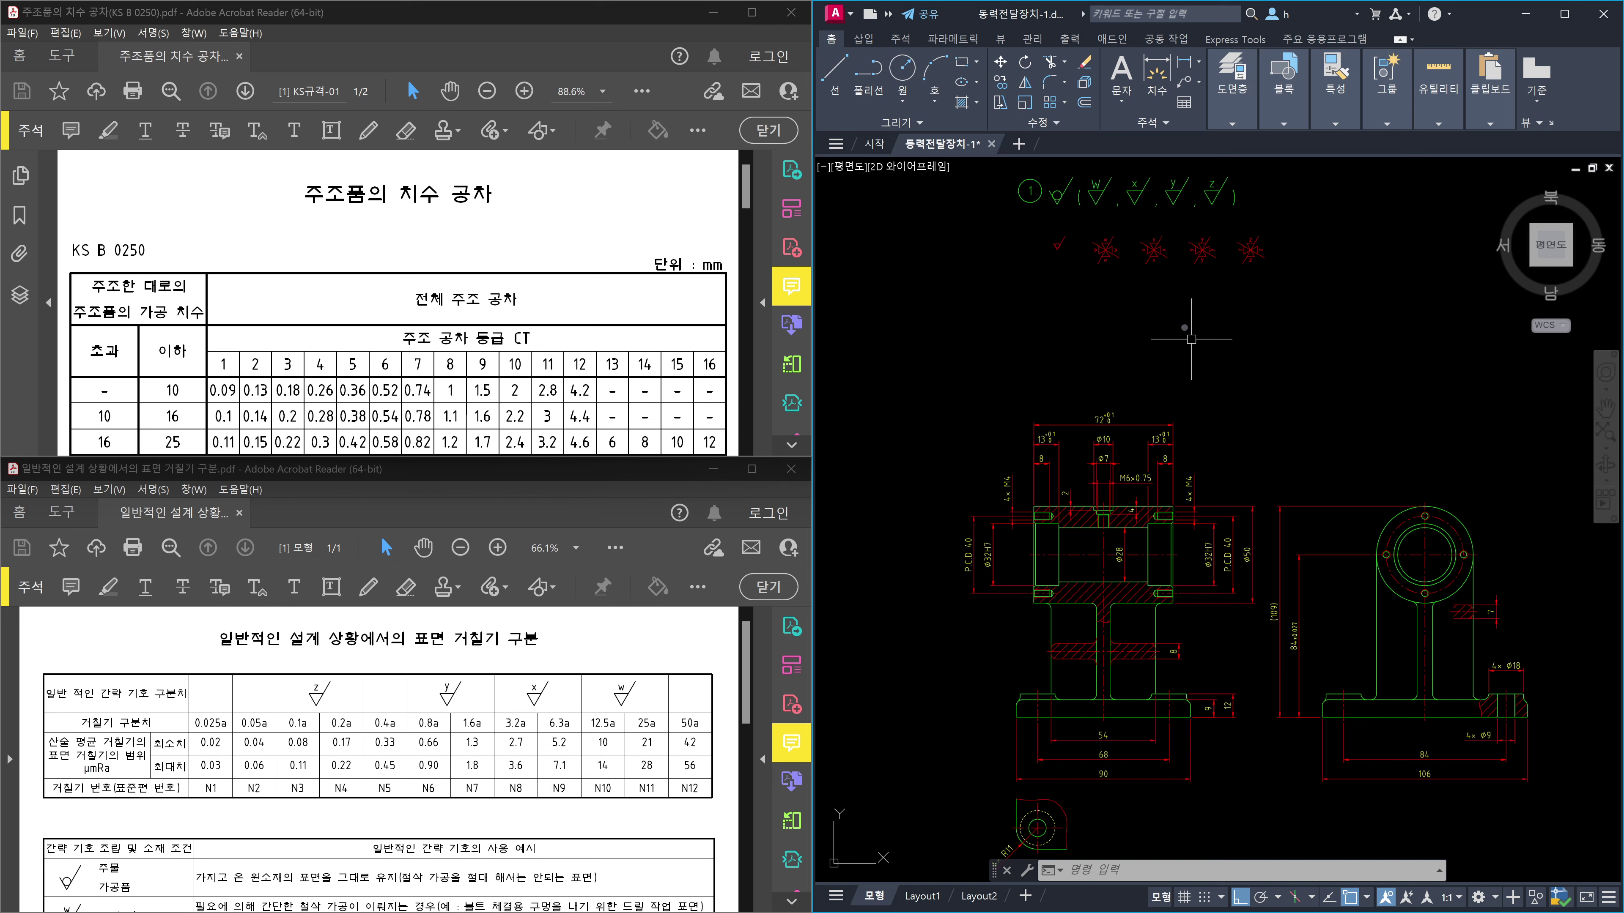
Examine the w, x, y and z roughness symbols above the views and the symbol usage tables in the surface roughness PDF.
middle_drag(1167, 292, 1176, 392)
scroll(1173, 365, up, 2)
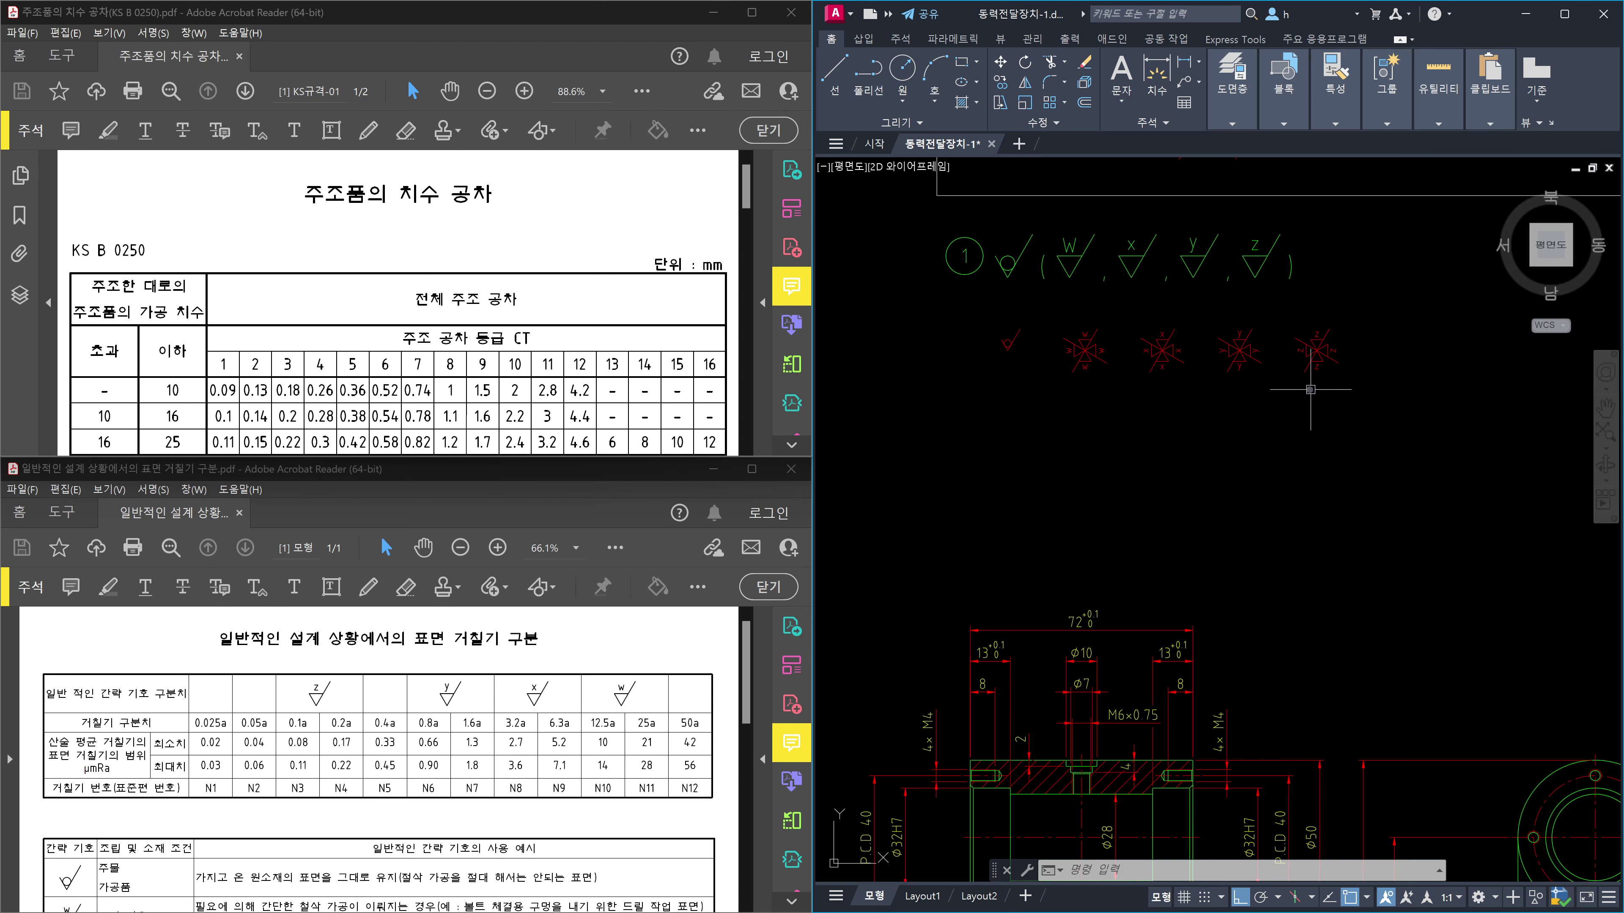
scroll(1310, 389, down, 4)
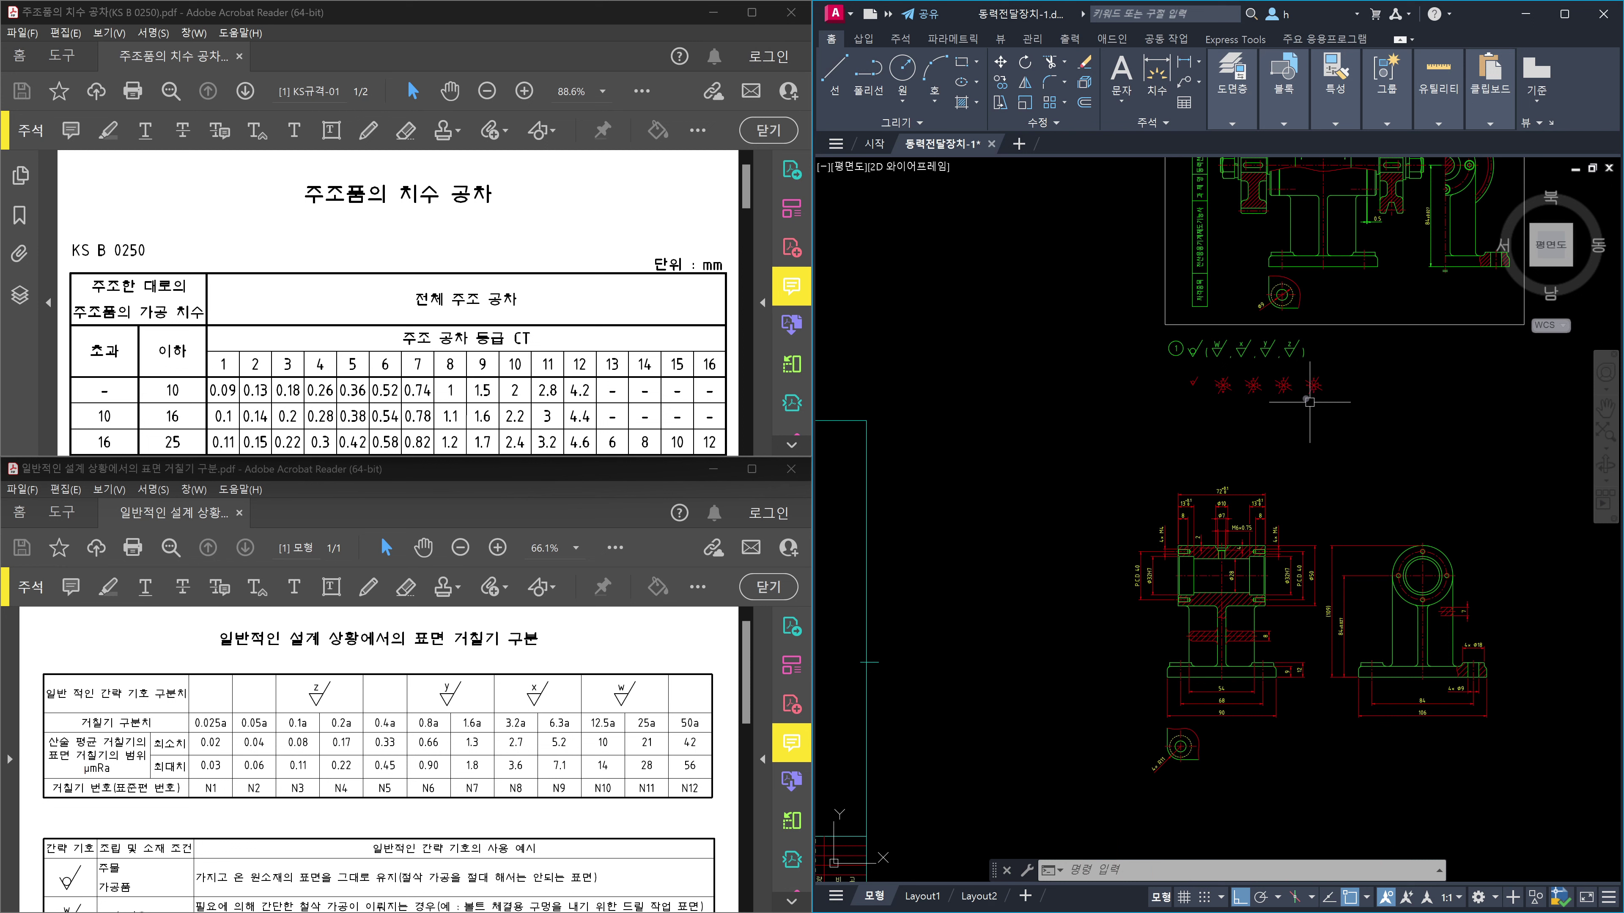
scroll(1310, 402, up, 8)
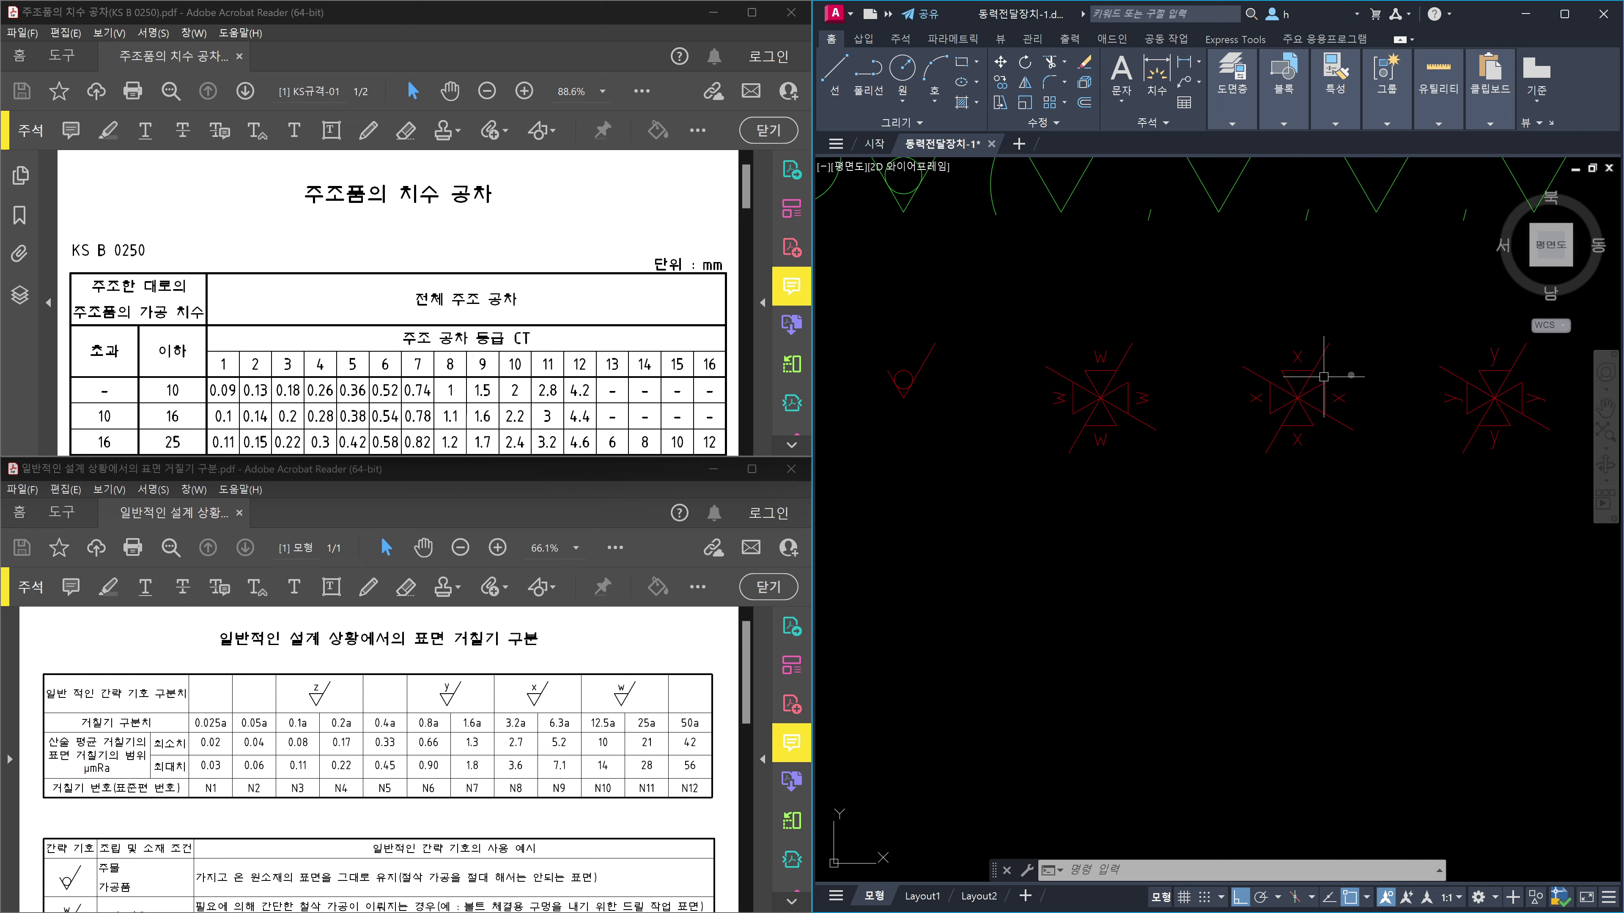
middle_drag(1426, 408, 1230, 475)
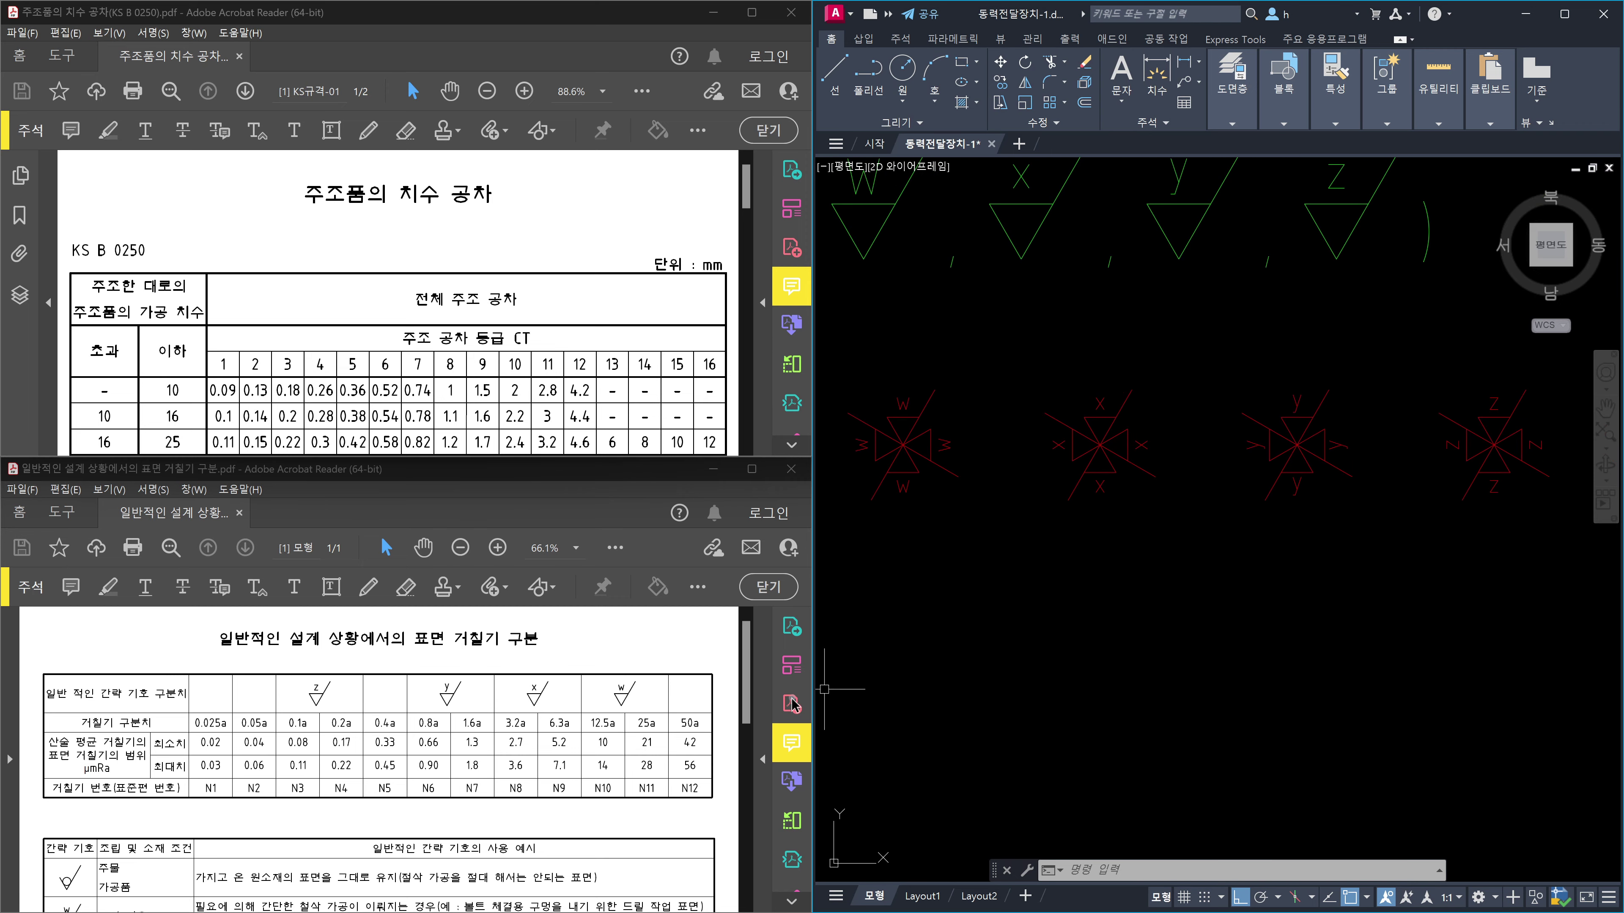
click(630, 775)
scroll(630, 775, down, 3)
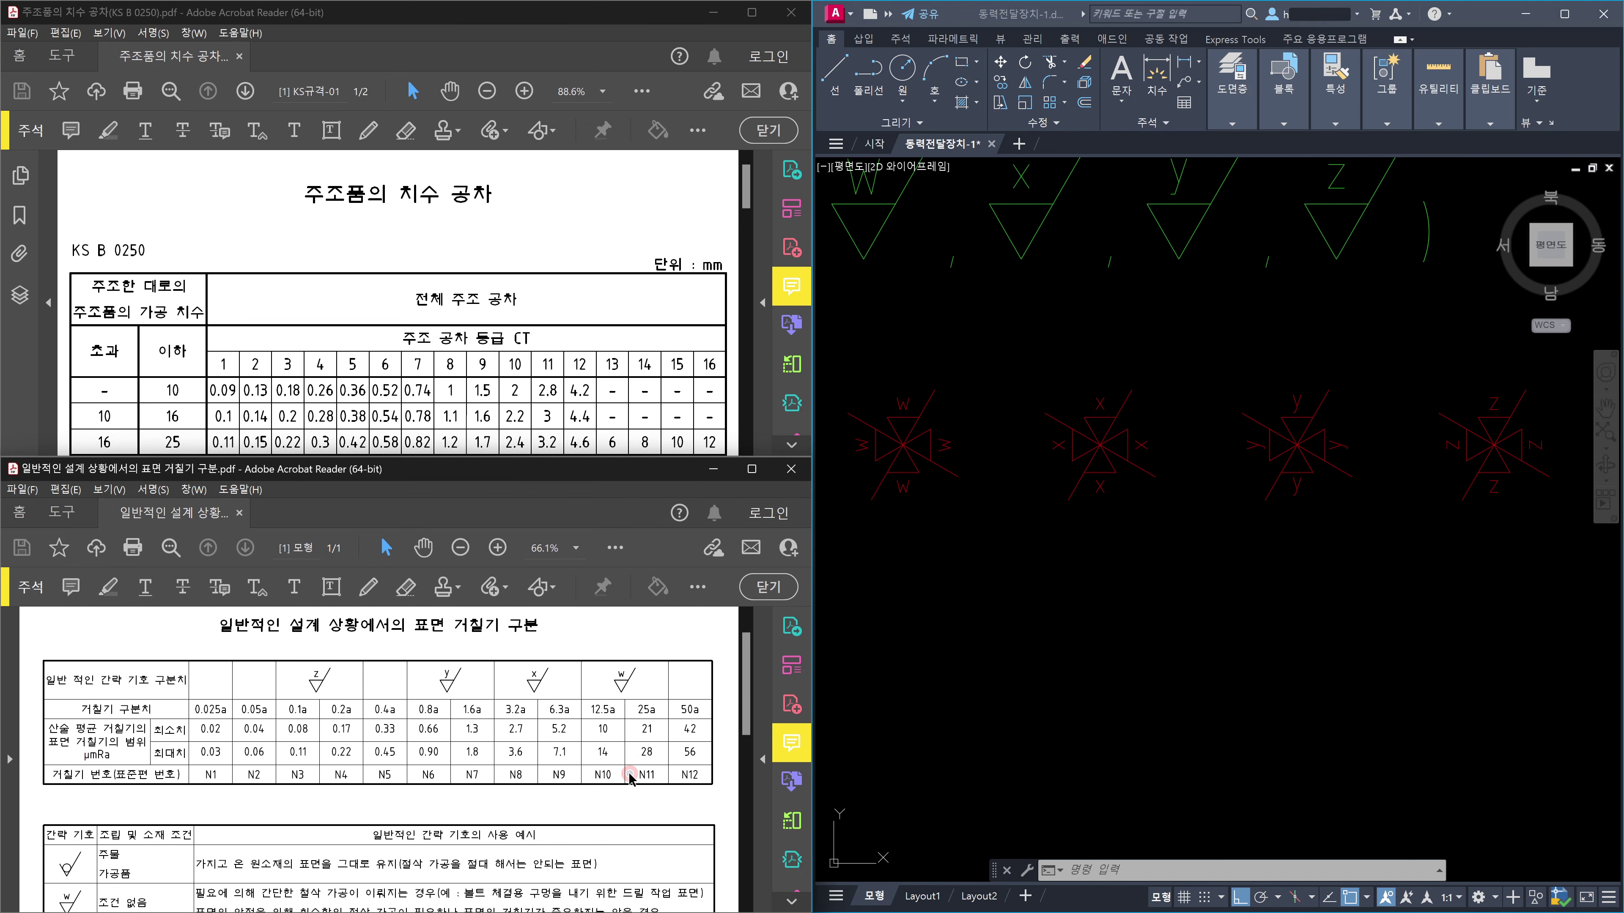
scroll(629, 777, down, 3)
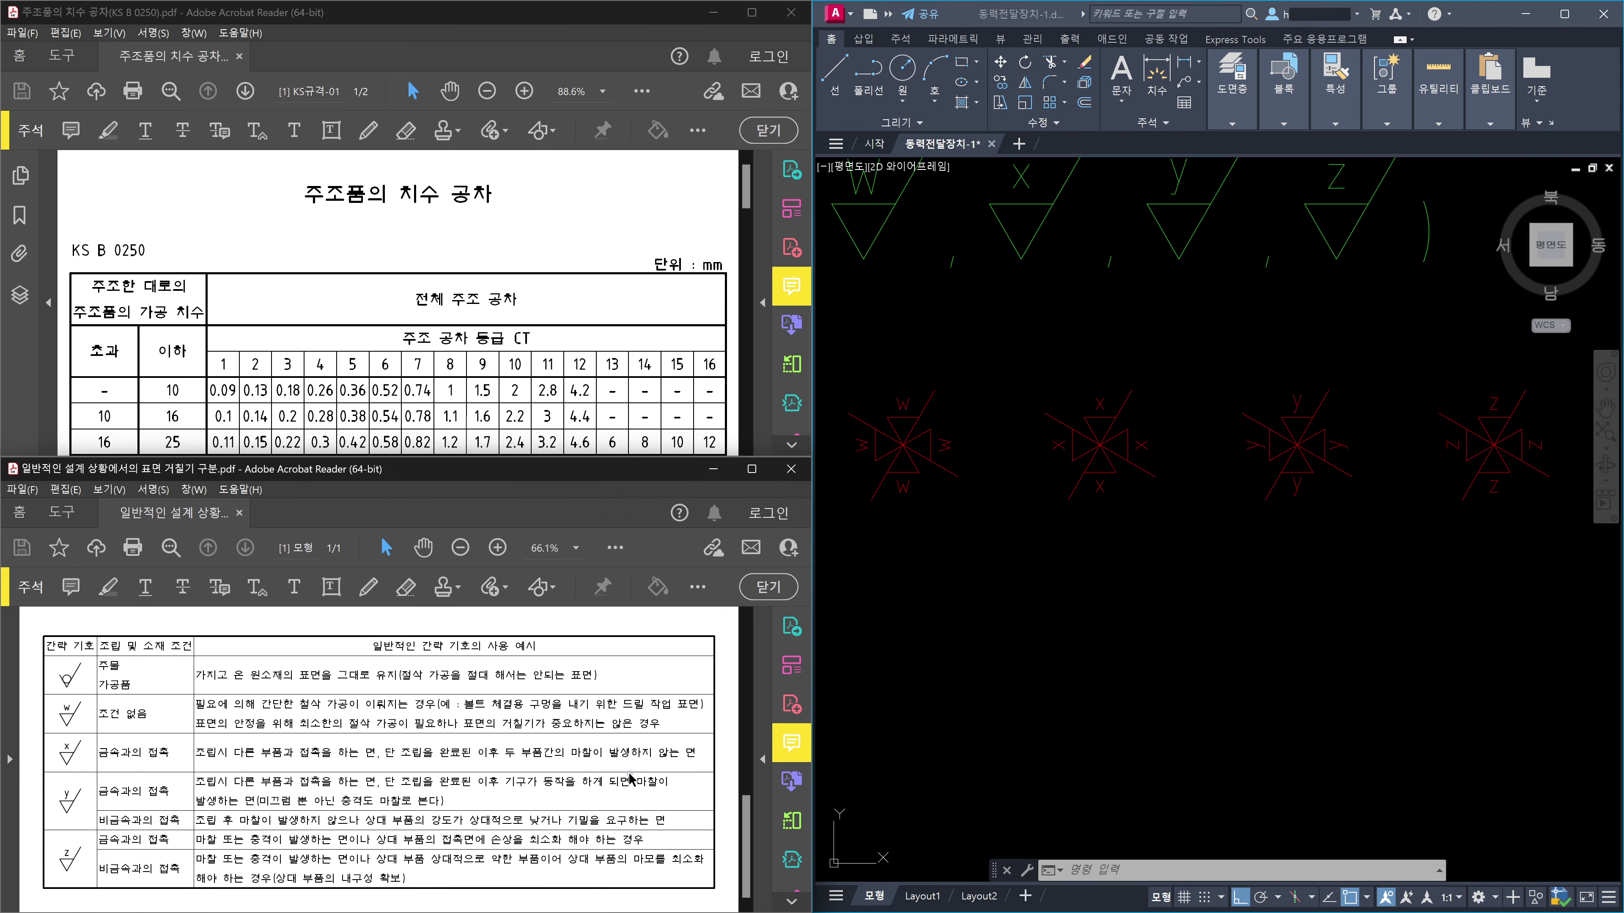
scroll(630, 777, up, 6)
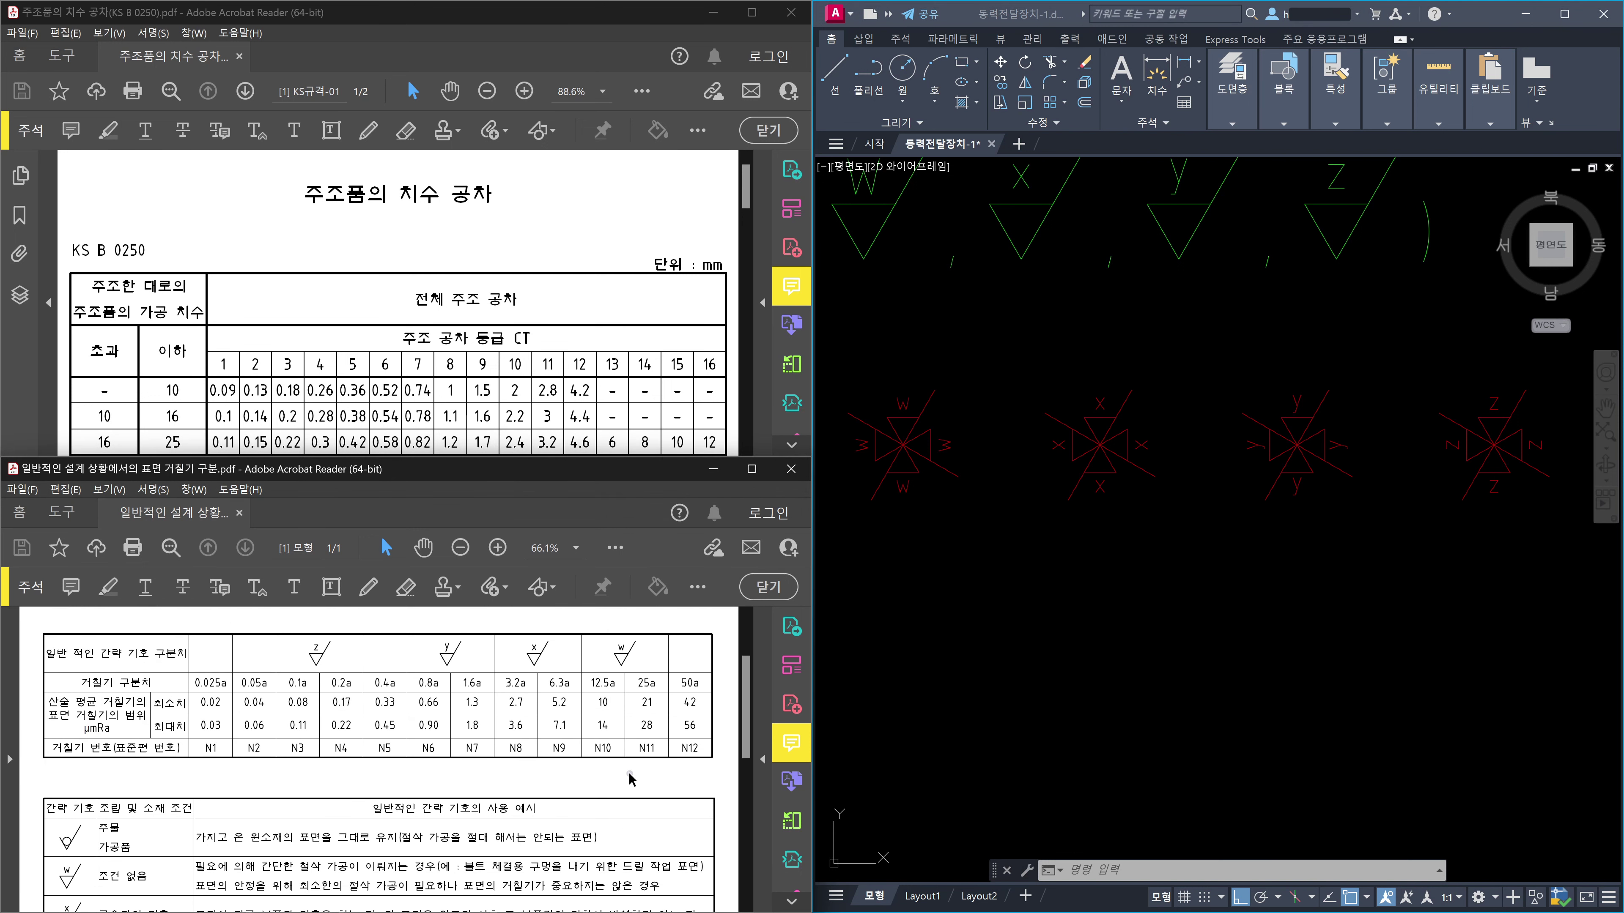
click(1200, 704)
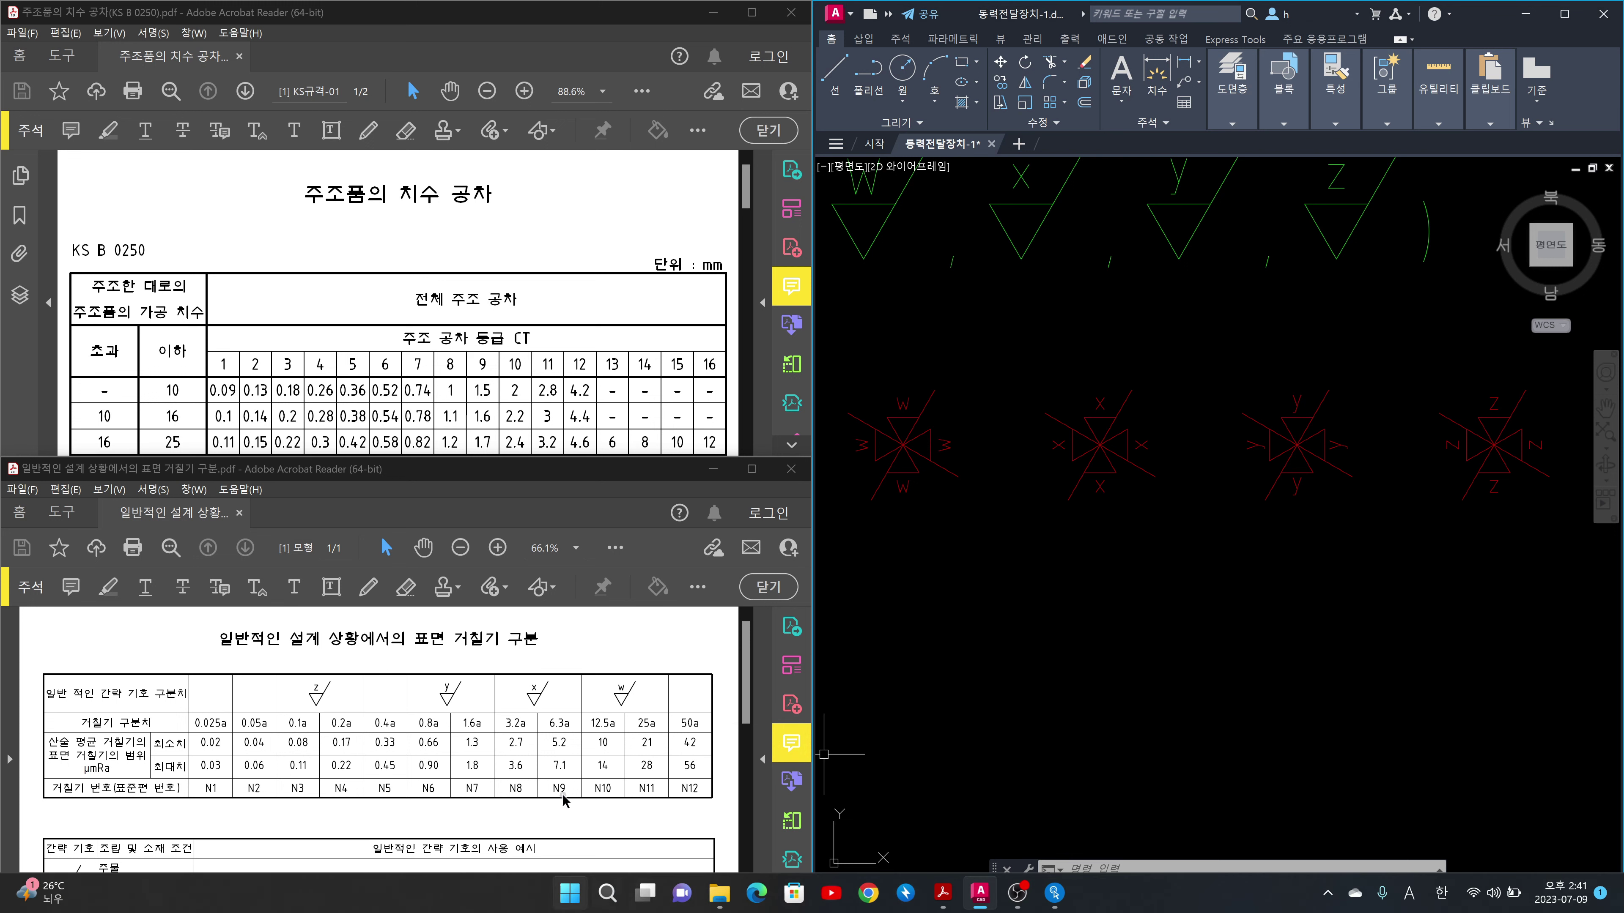
scroll(1252, 621, down, 2)
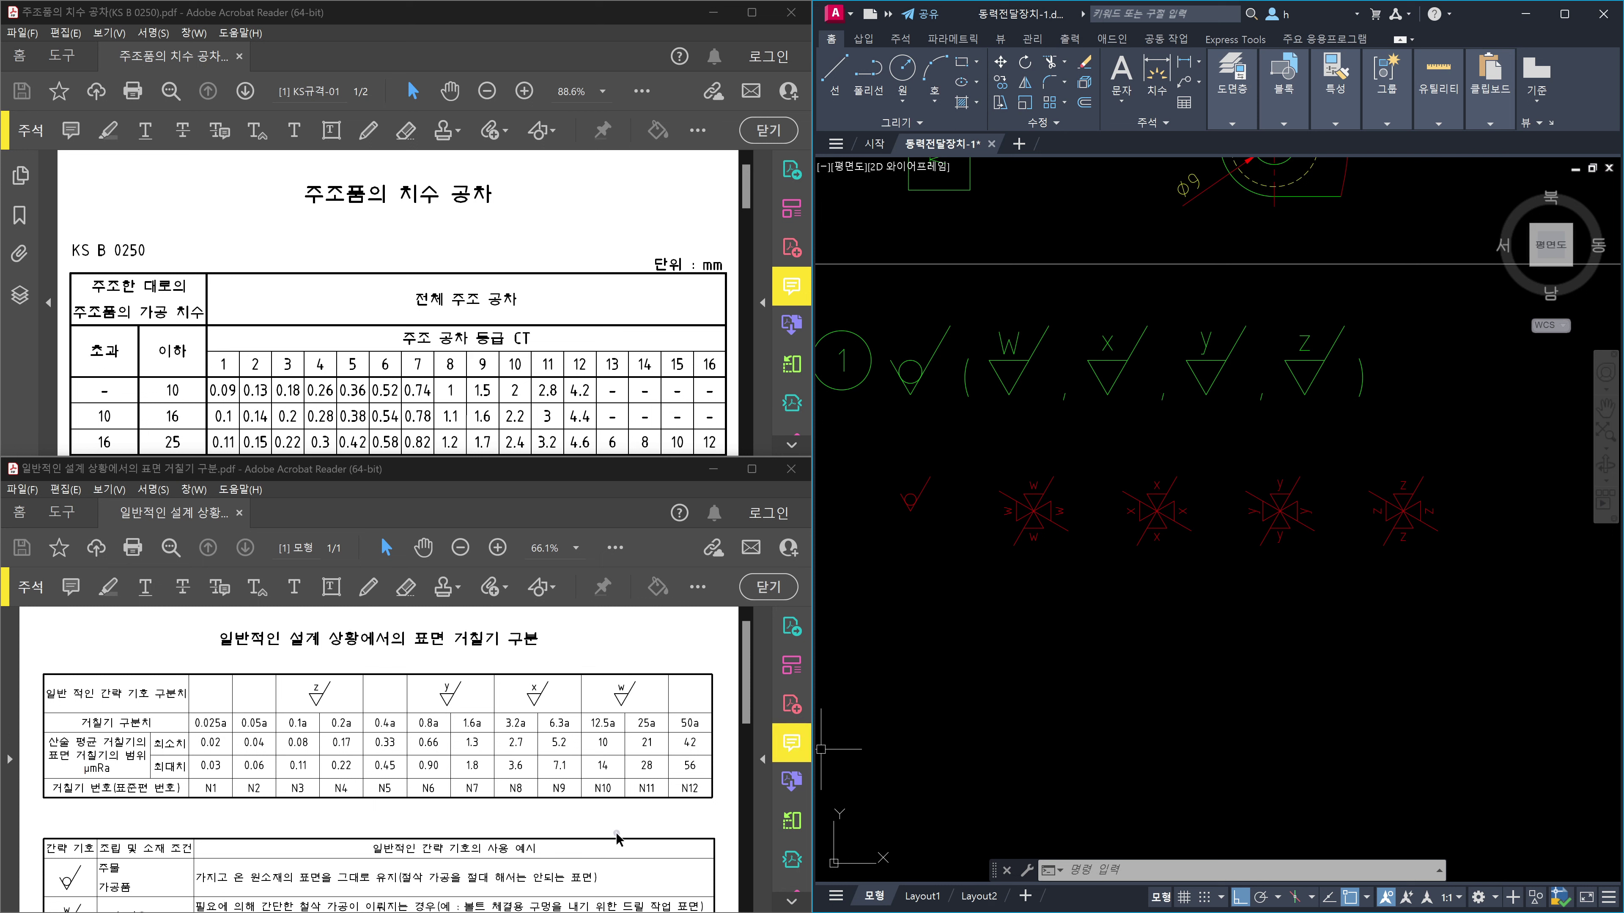
Hide all comments in the surface roughness PDF through the comment filter and collapse the comment list.
click(793, 749)
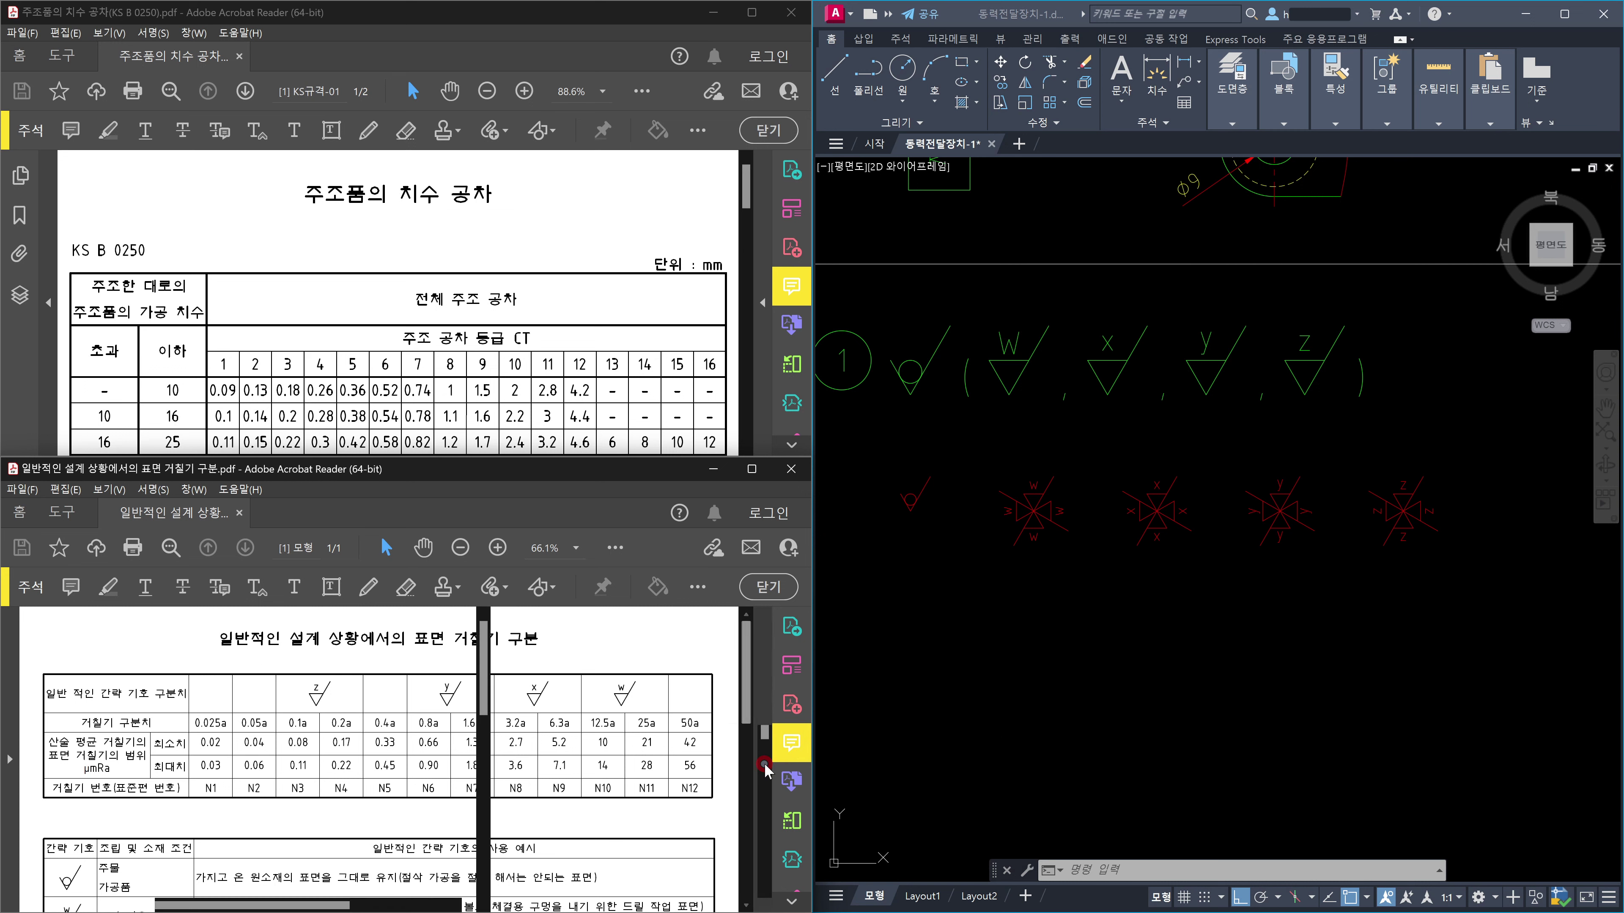
click(729, 626)
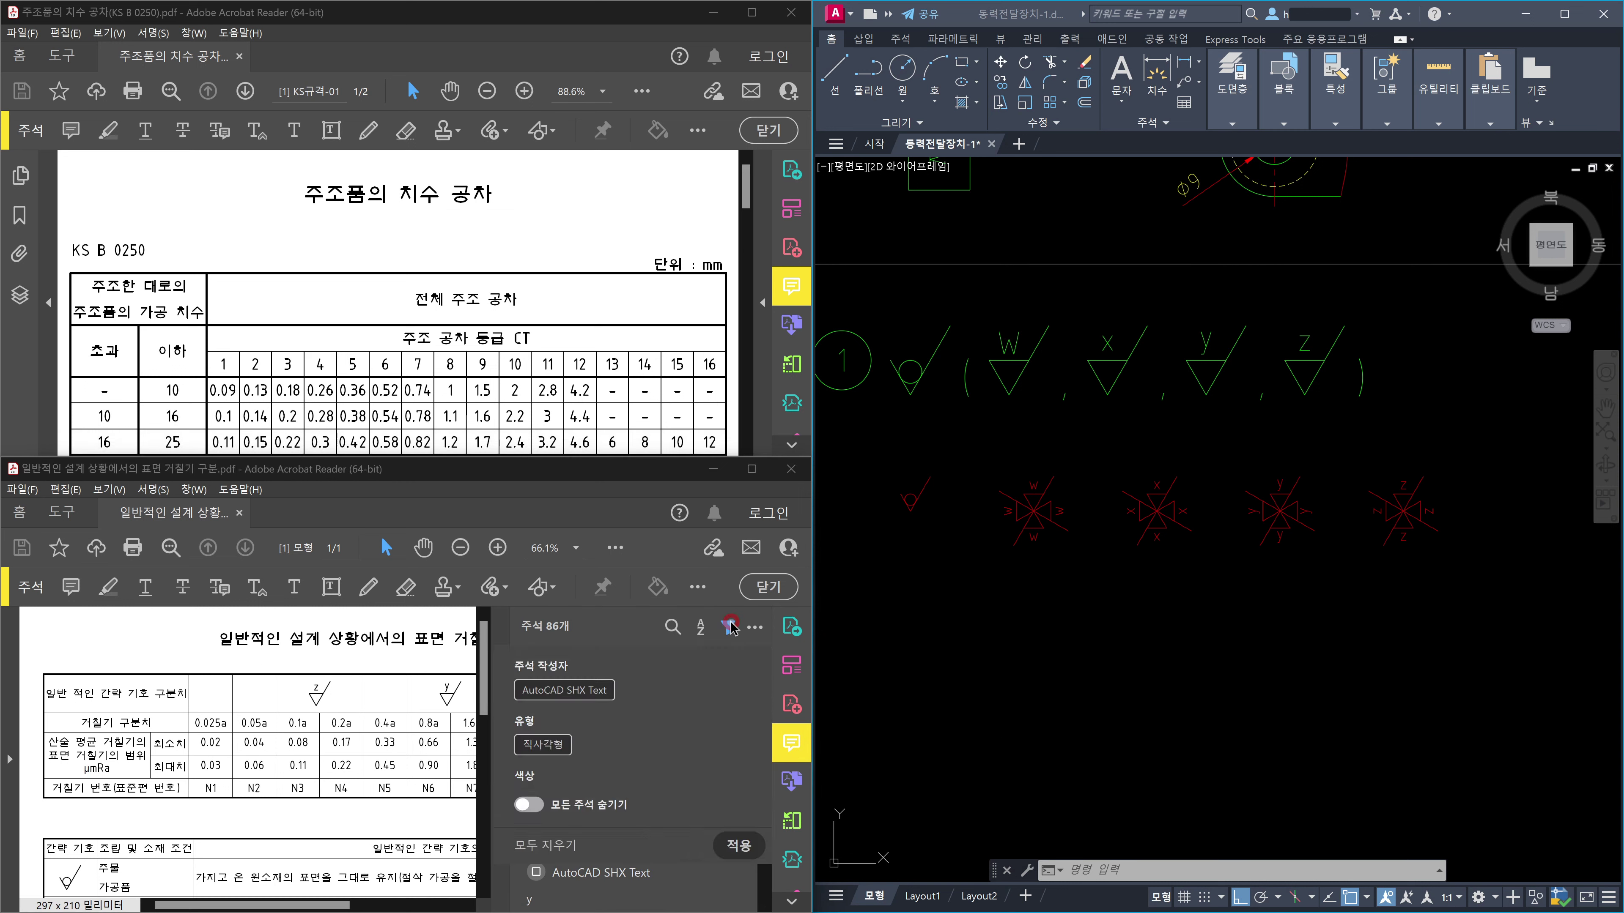
click(529, 804)
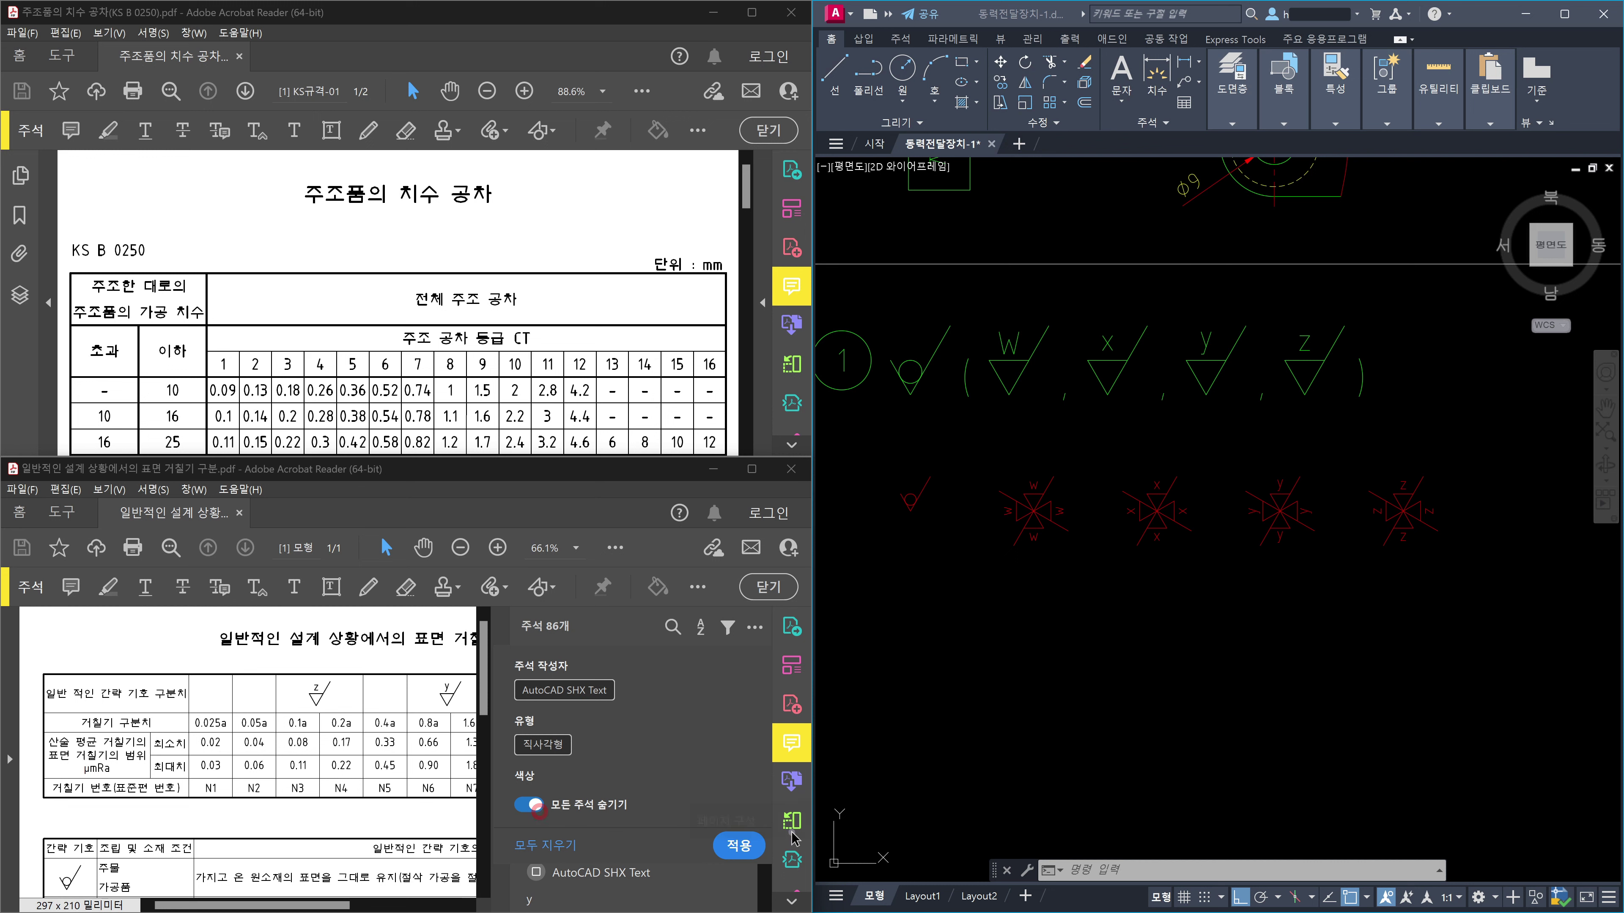
click(755, 847)
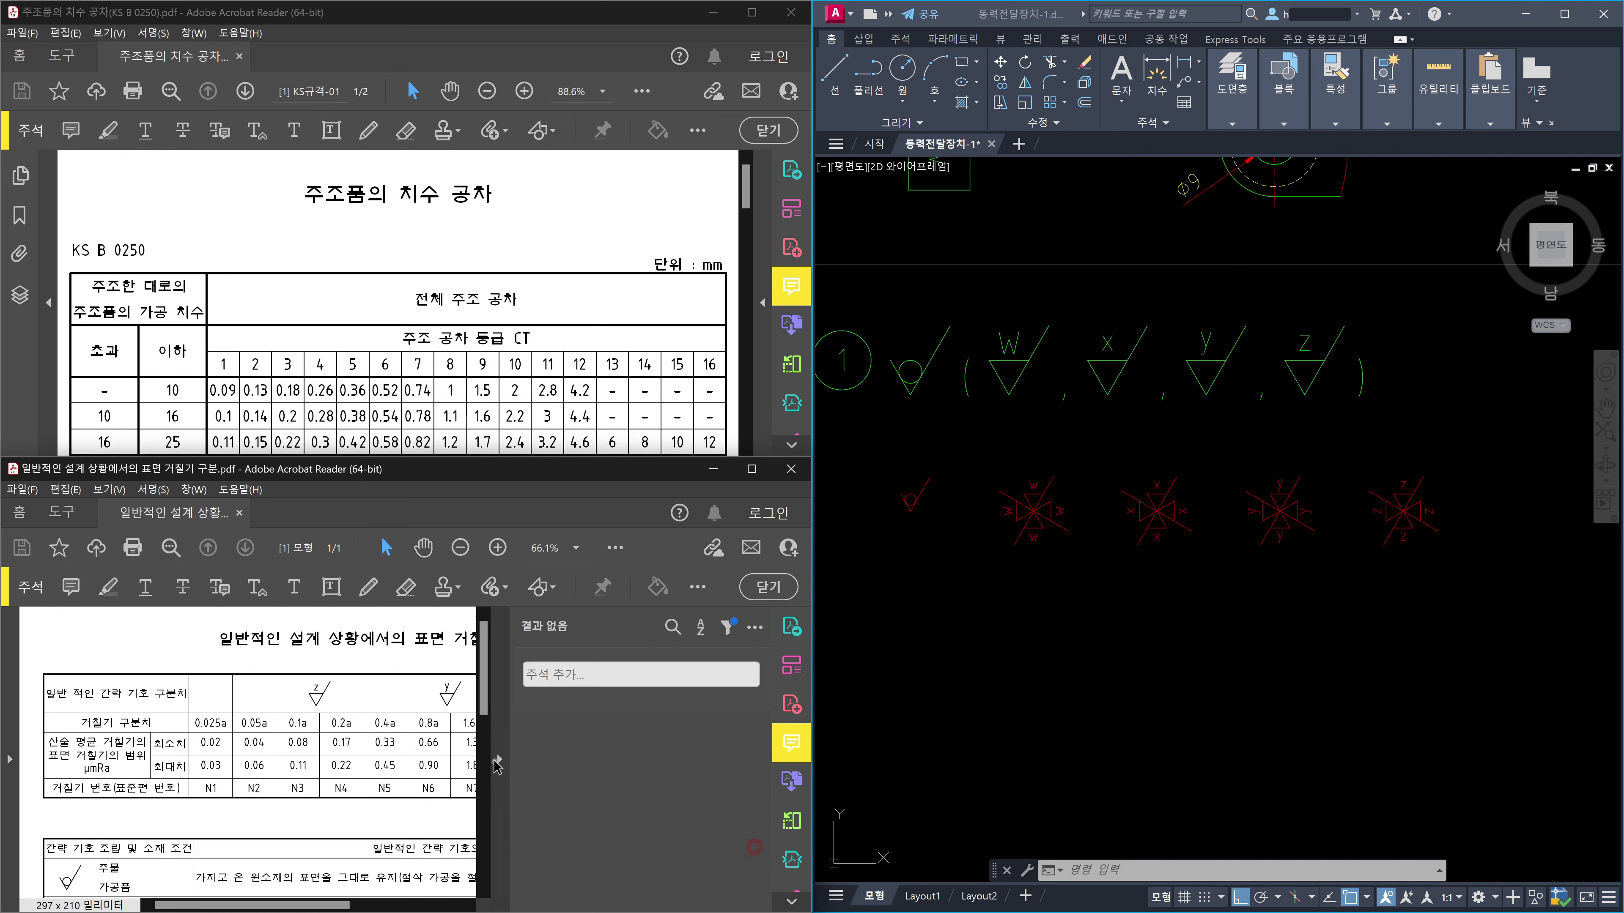
click(499, 761)
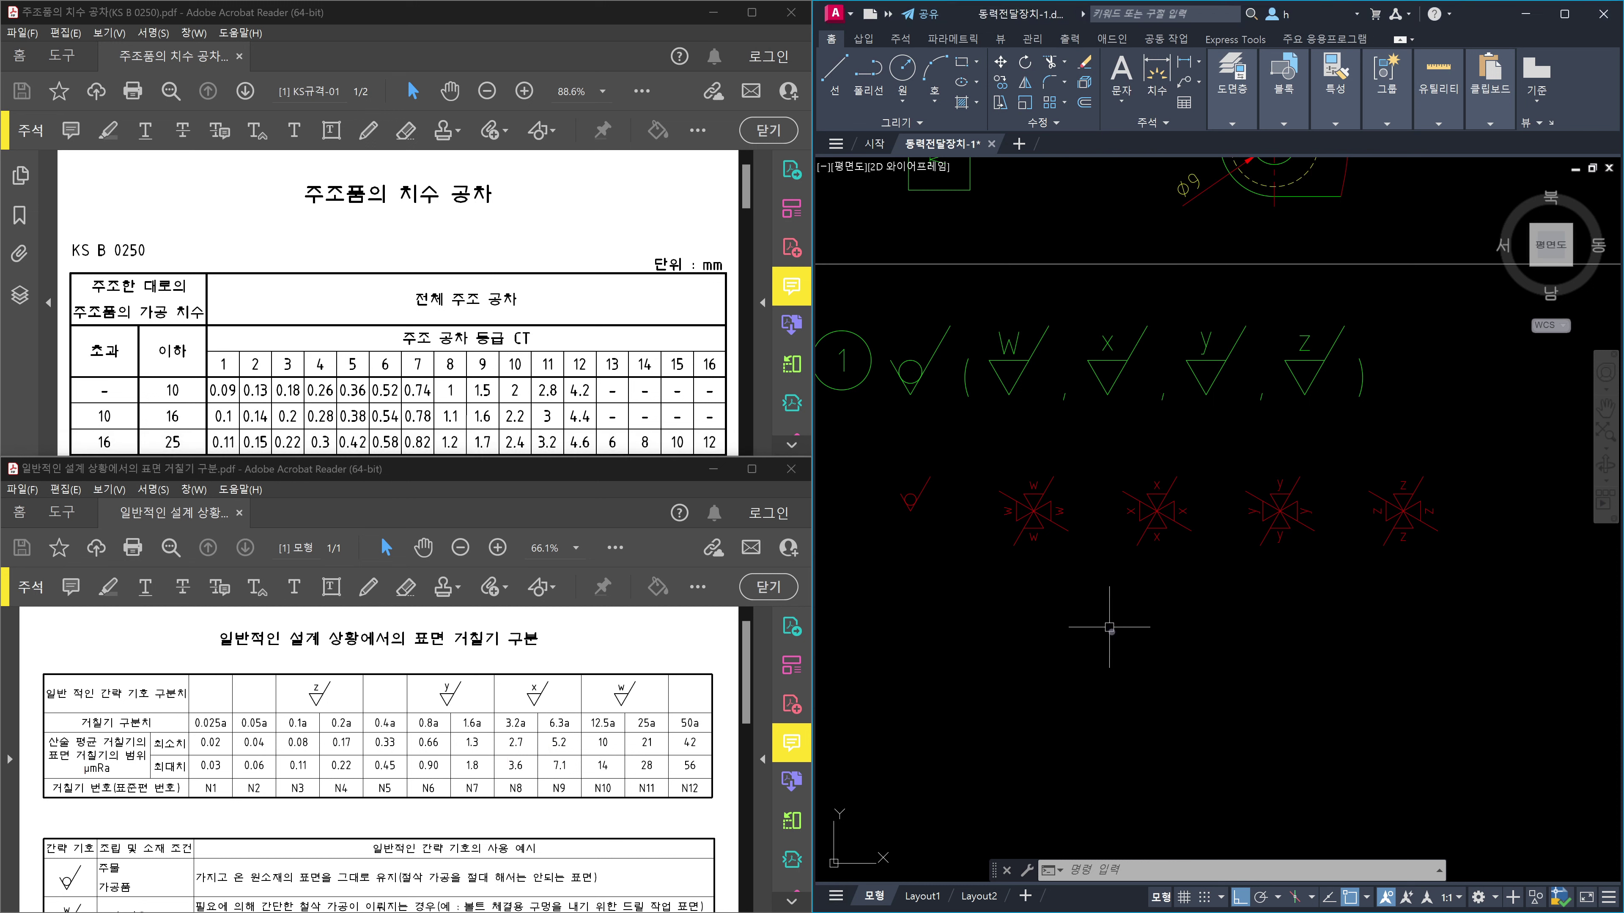
In the AutoCAD drawing, examine the housing's dimensioned views and the roughness symbols above them.
scroll(1106, 624, down, 6)
scroll(1113, 806, up, 3)
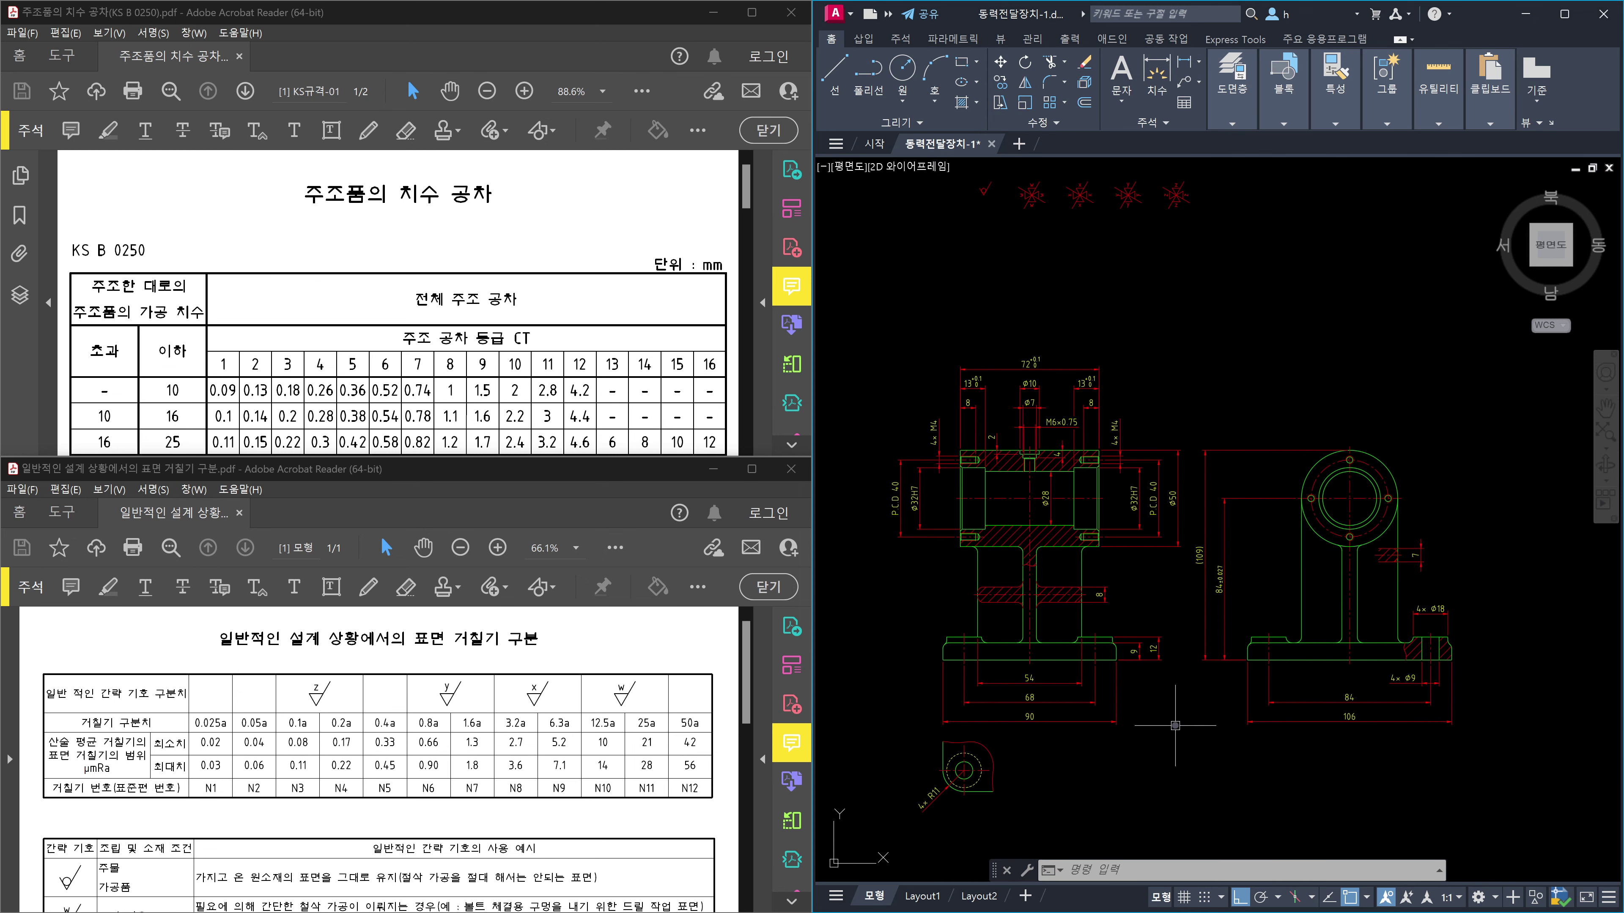
scroll(1125, 627, up, 4)
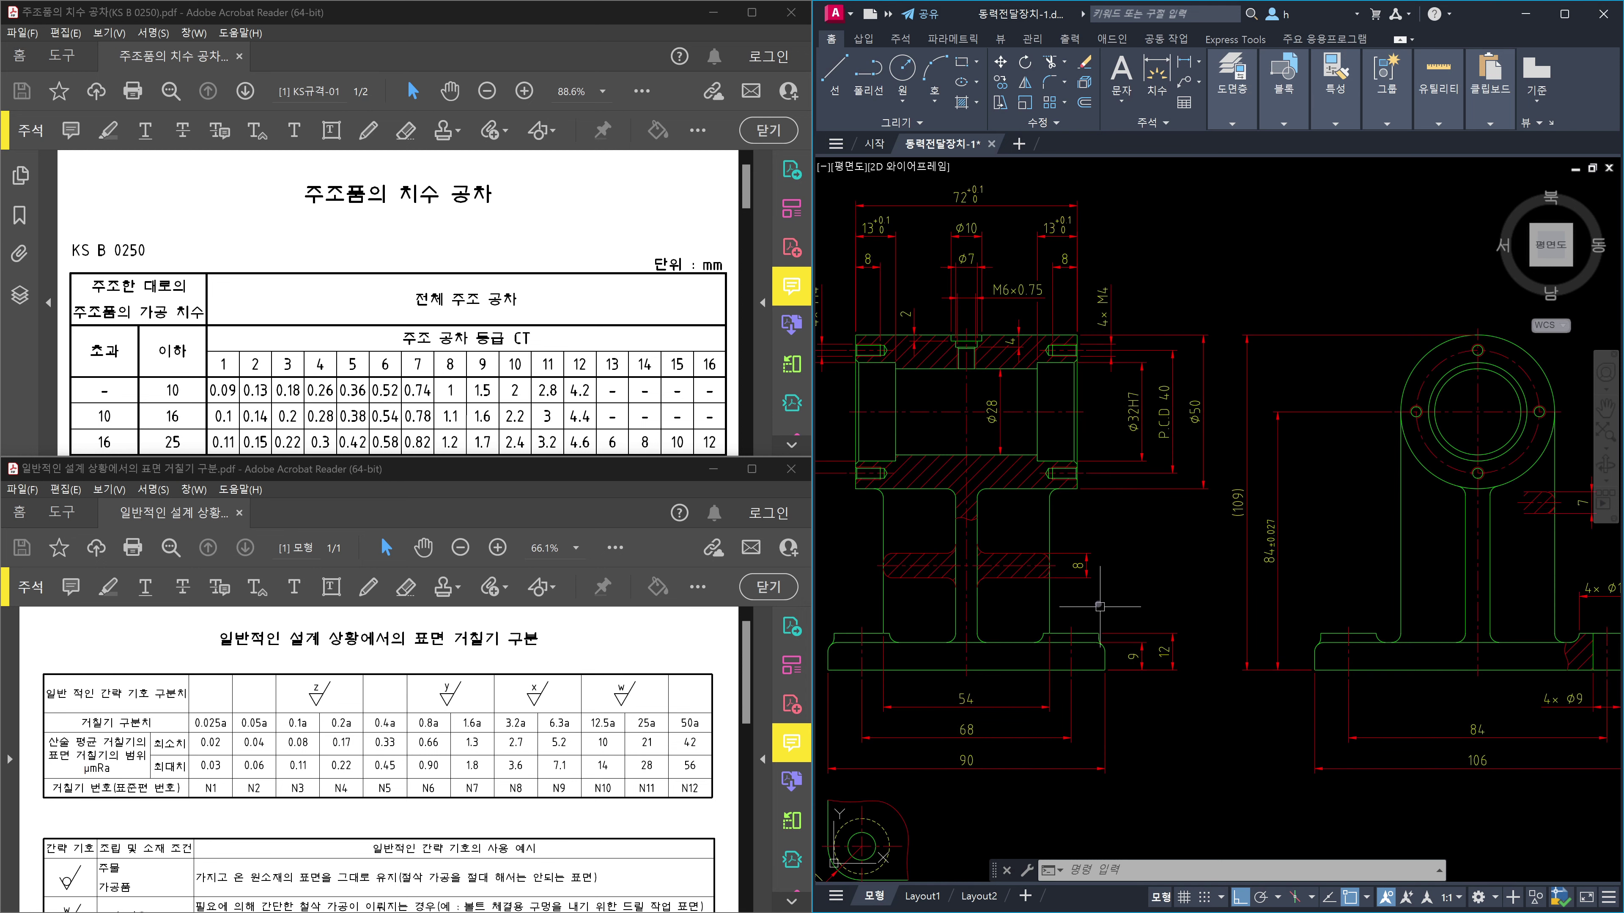
scroll(1227, 562, up, 2)
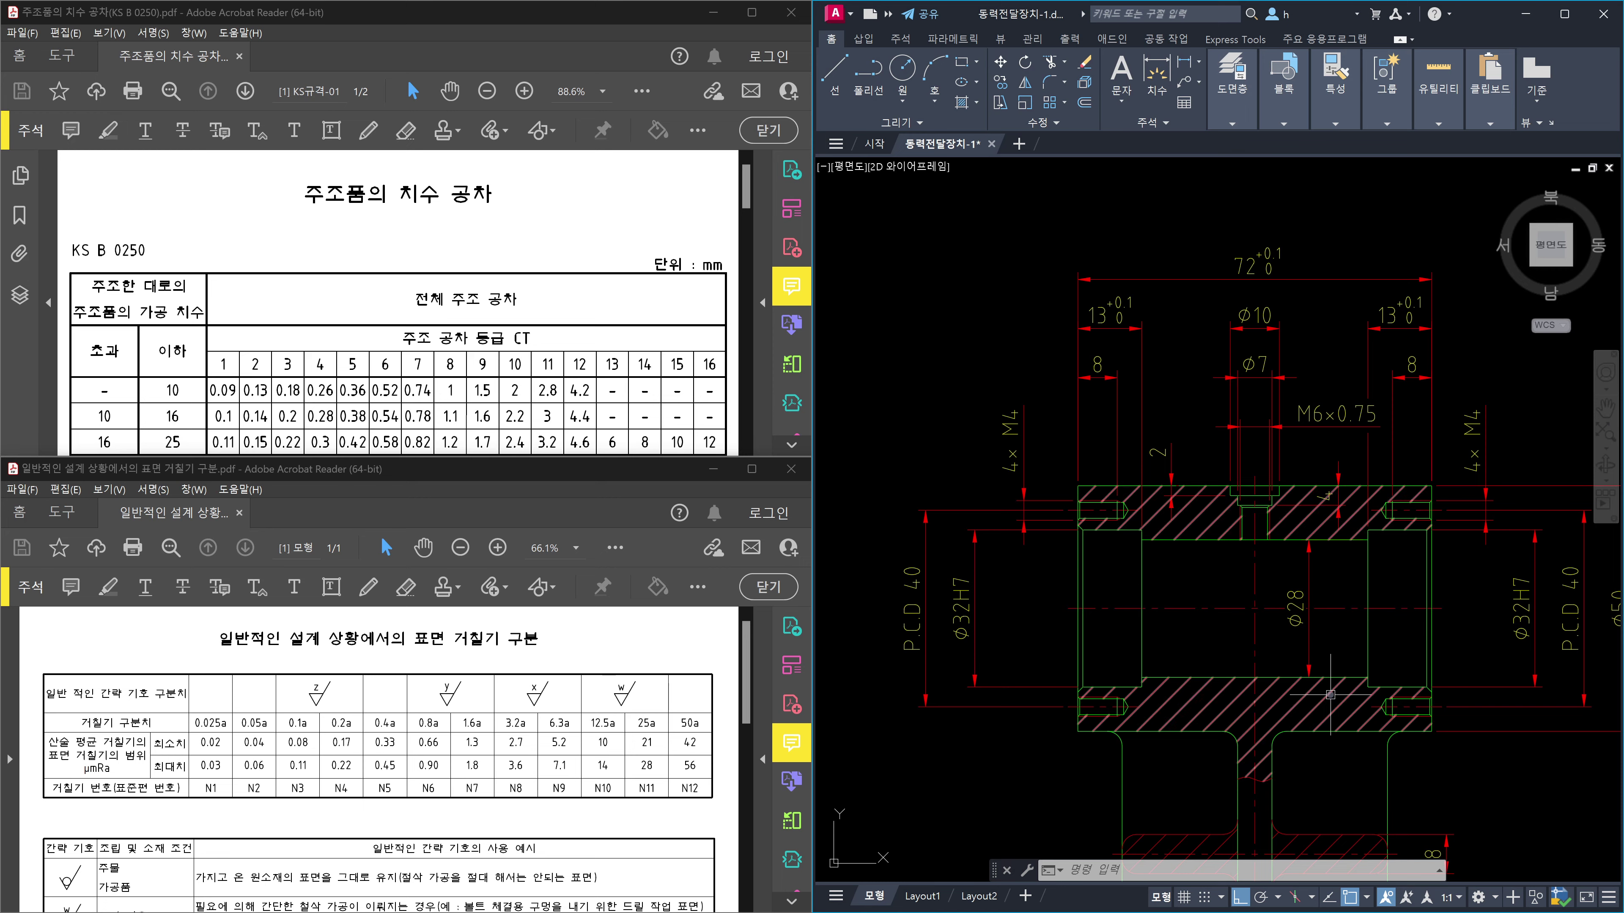
middle_drag(1309, 691, 1174, 509)
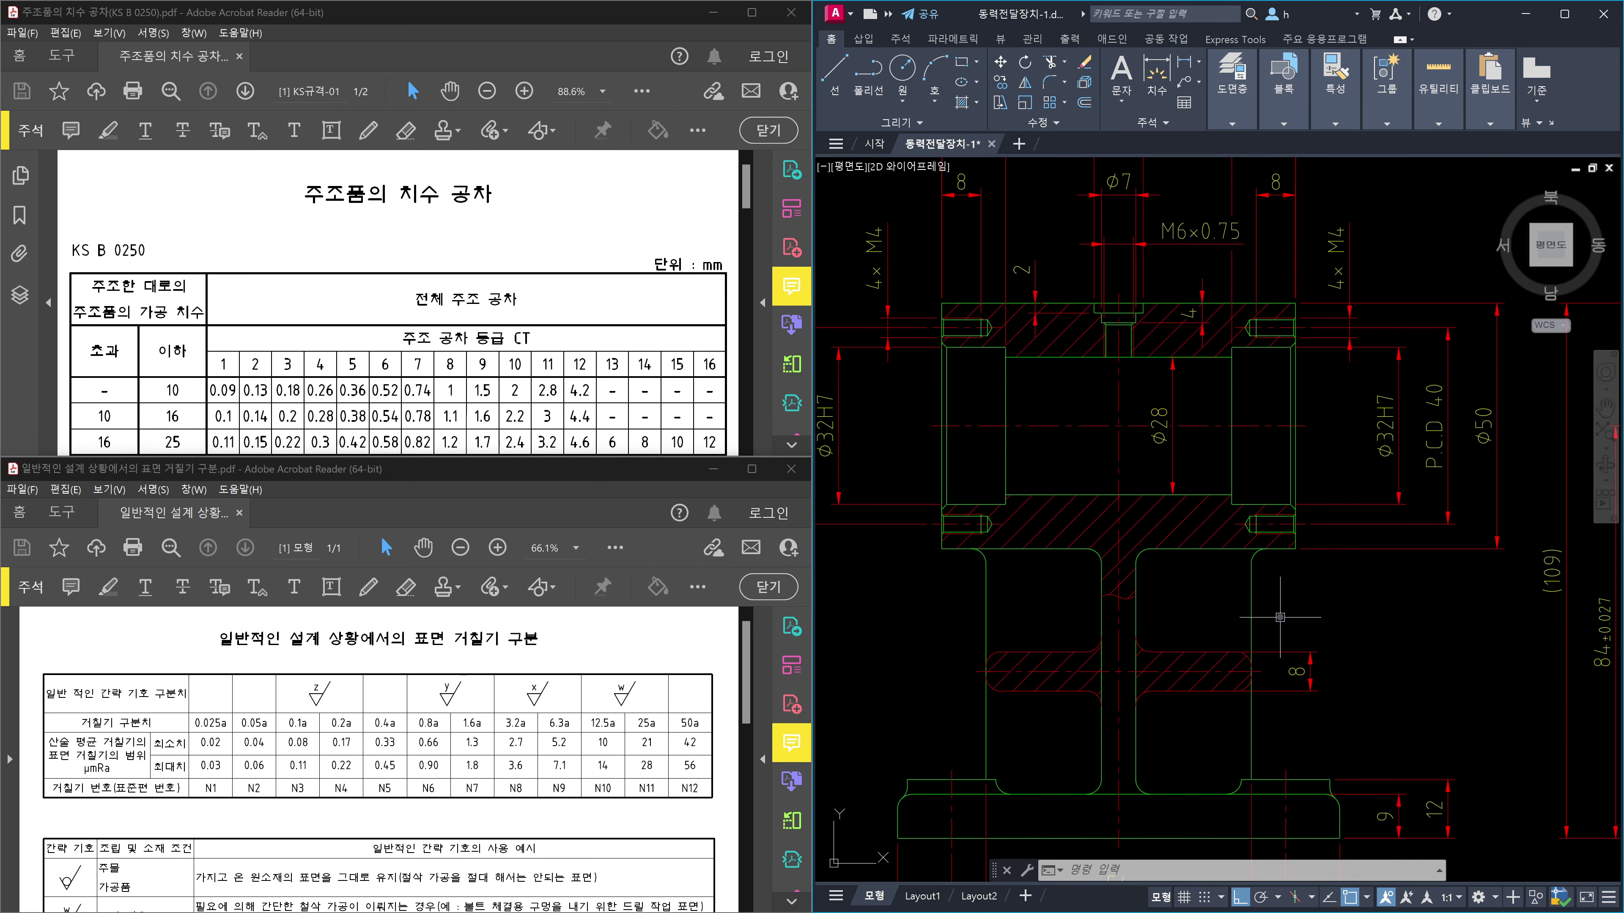
scroll(1279, 617, down, 3)
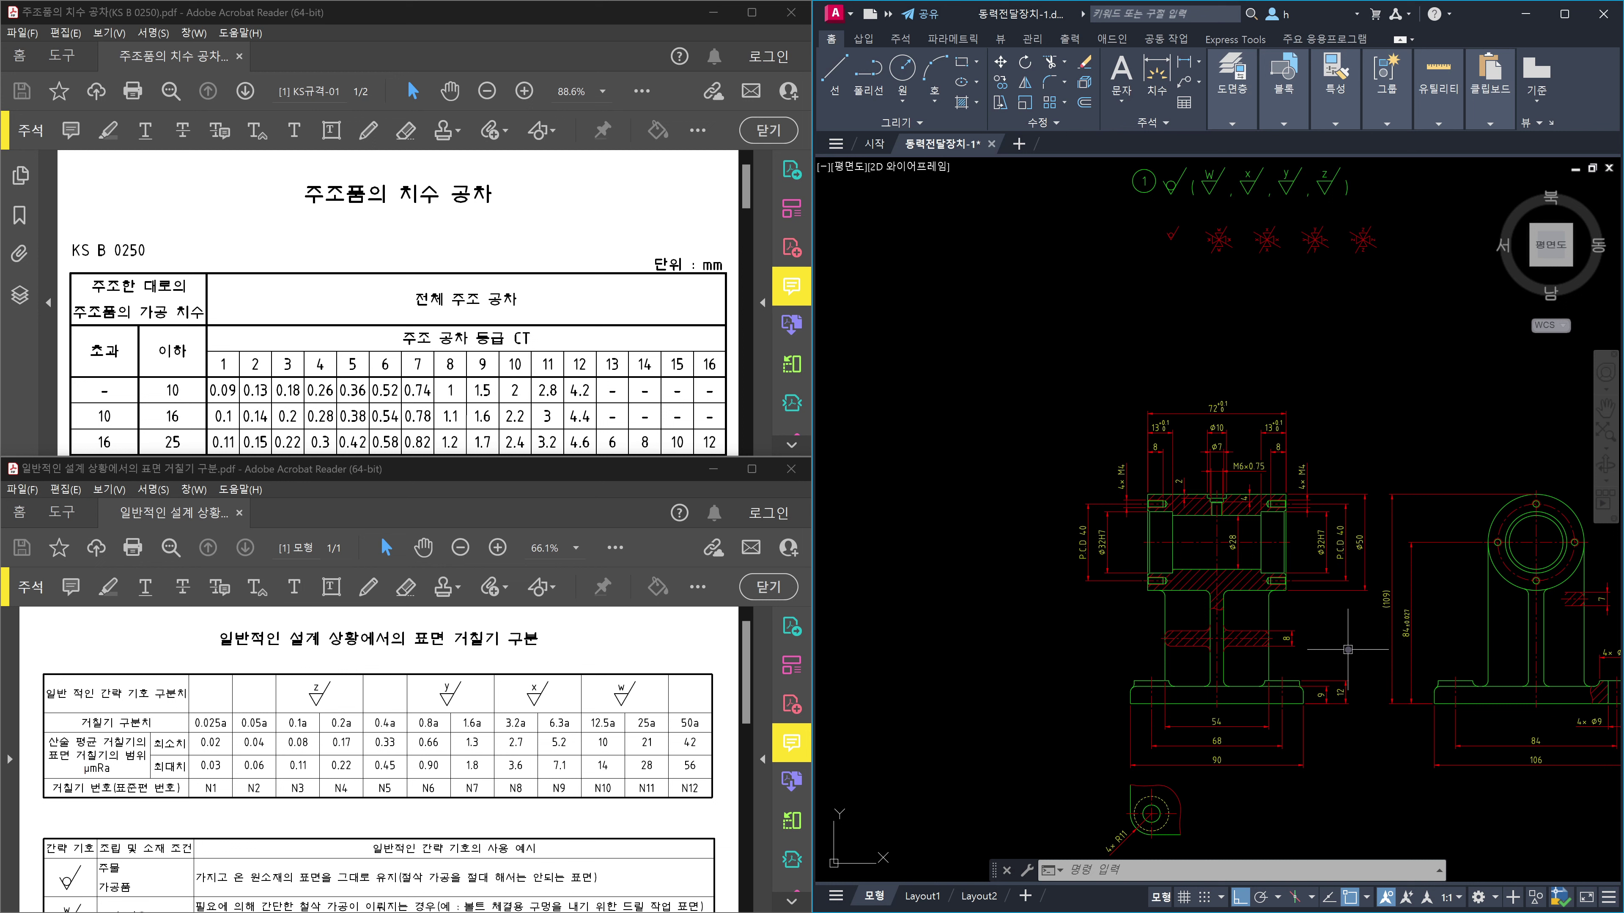
middle_drag(1244, 333, 1203, 448)
scroll(1143, 332, up, 4)
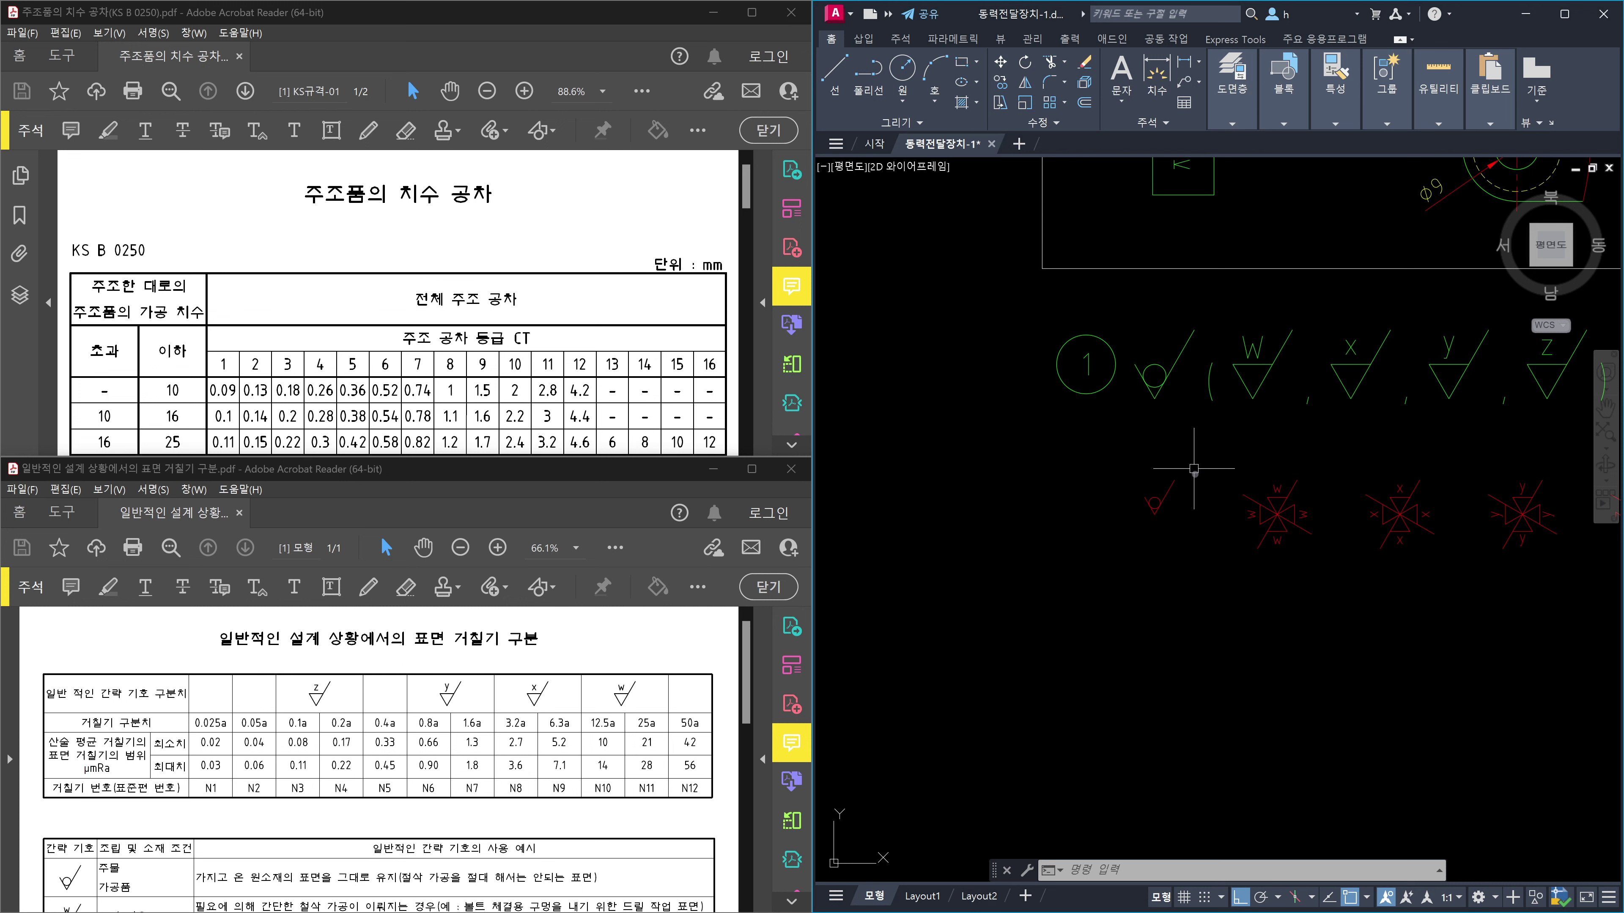
Copy the green part number 1 roughness symbol row straight down to just above the front view's 72 width dimension.
scroll(1194, 468, down, 5)
scroll(1216, 524, up, 3)
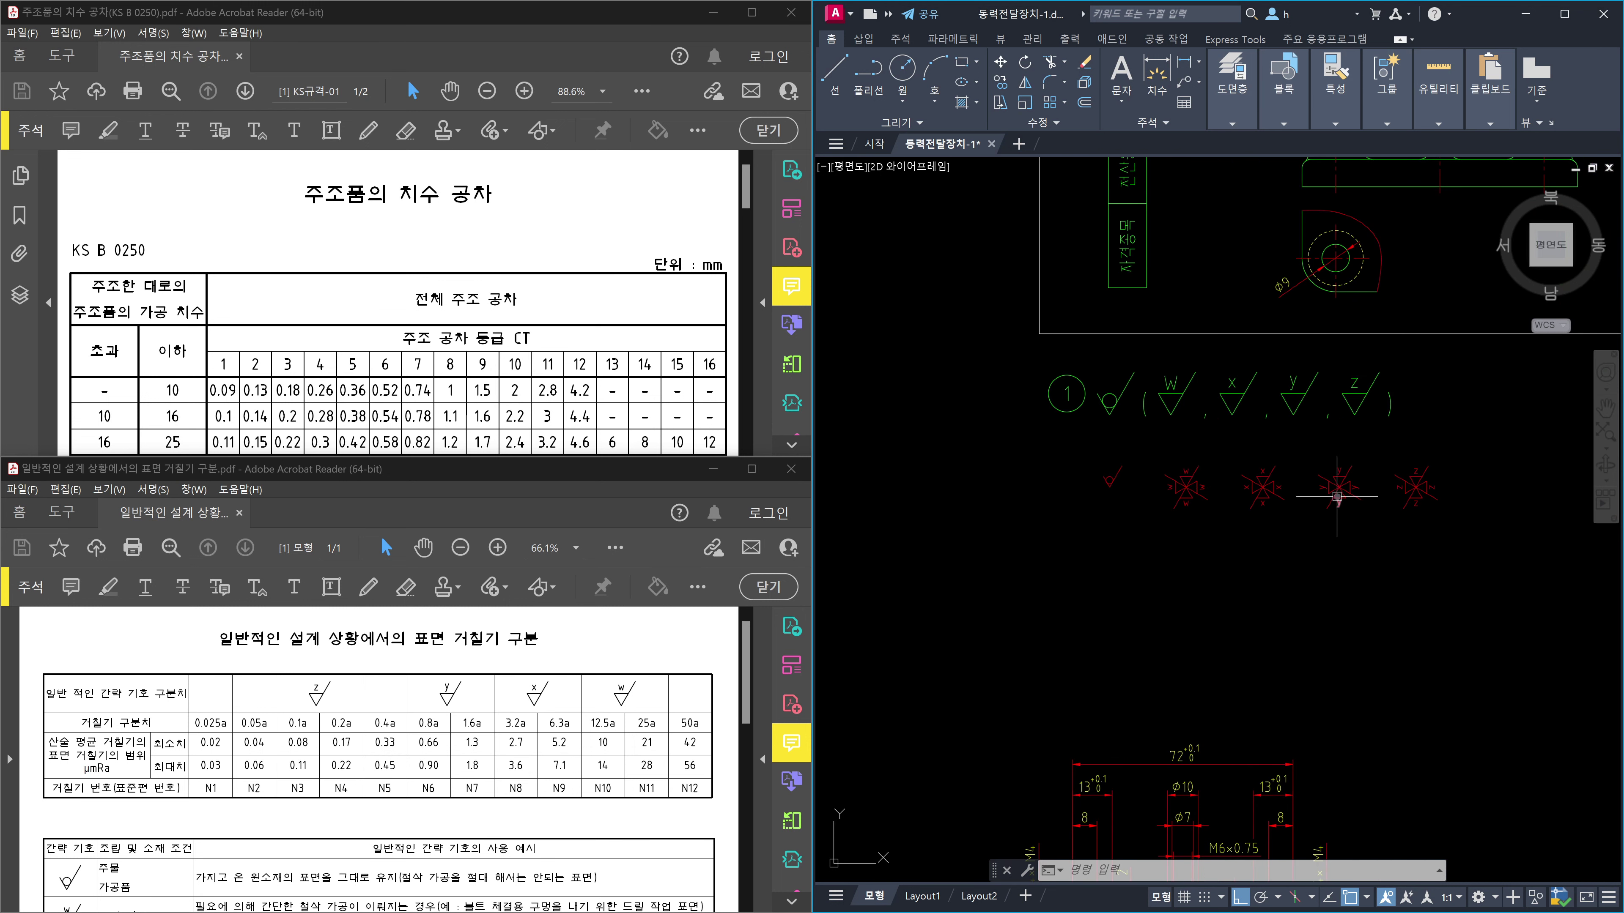
text(co)
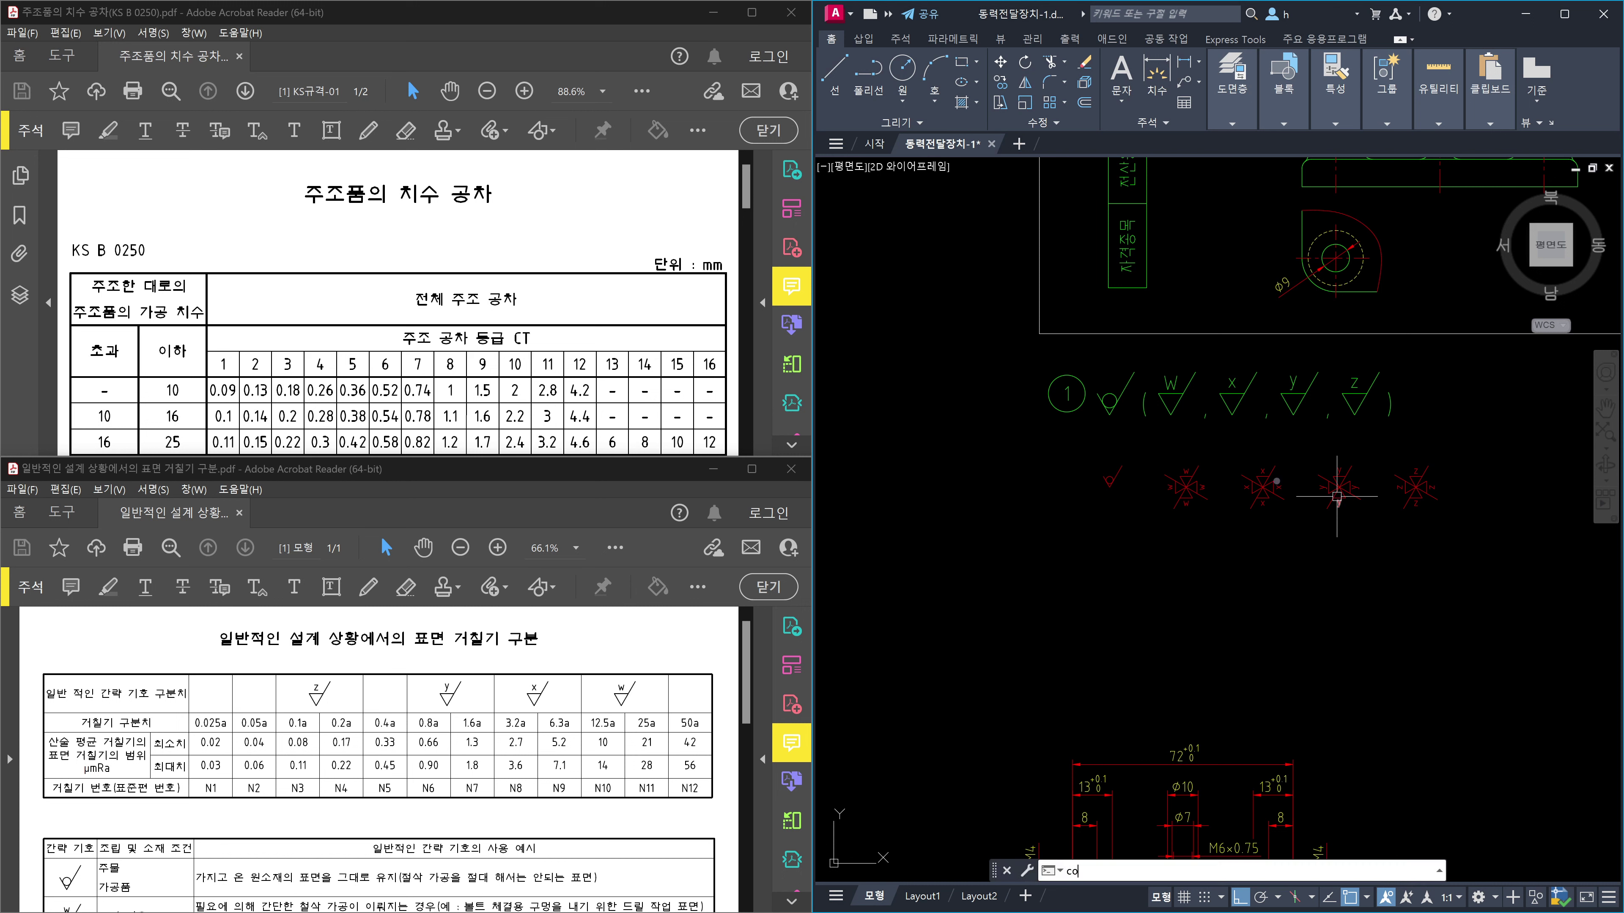
key(Return)
click(1022, 353)
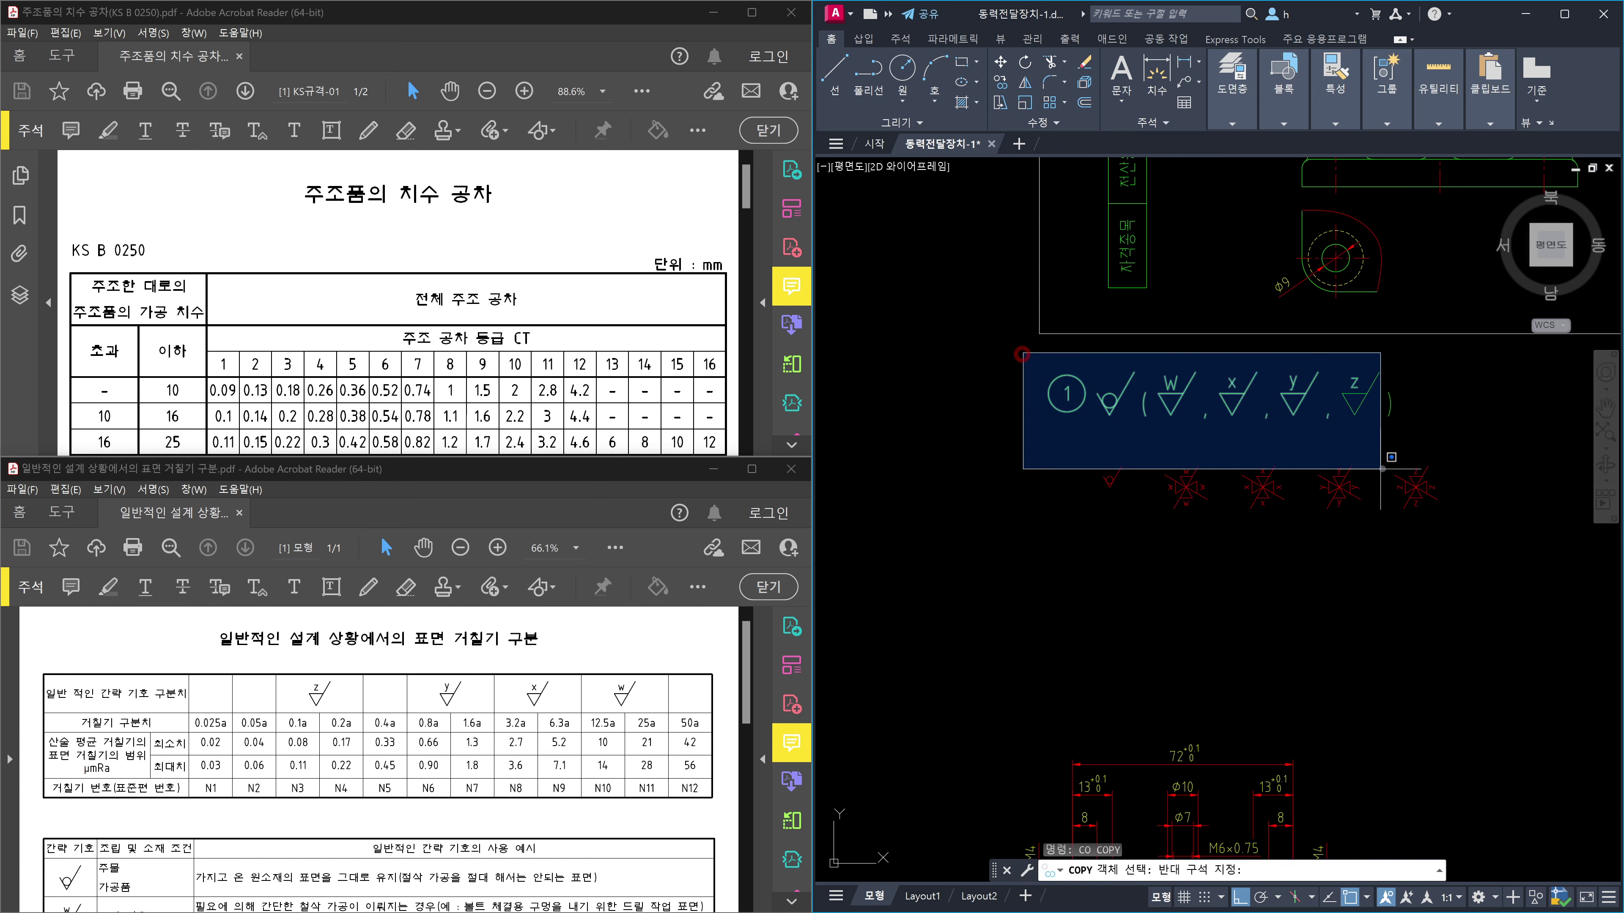
click(1381, 469)
key(Return)
click(1471, 380)
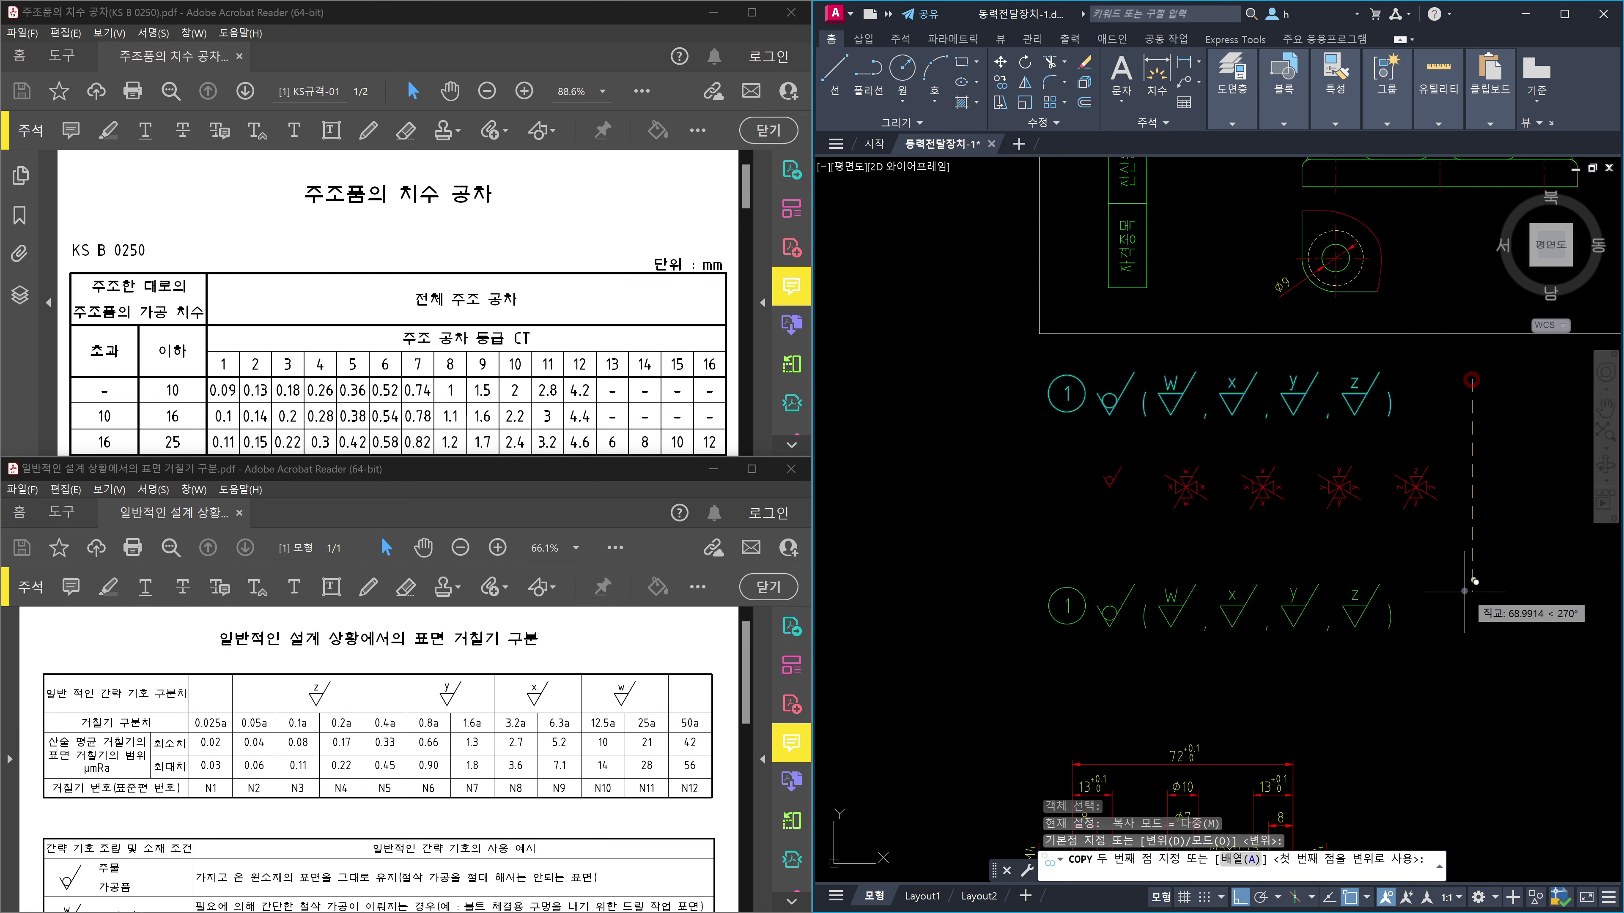
click(1470, 683)
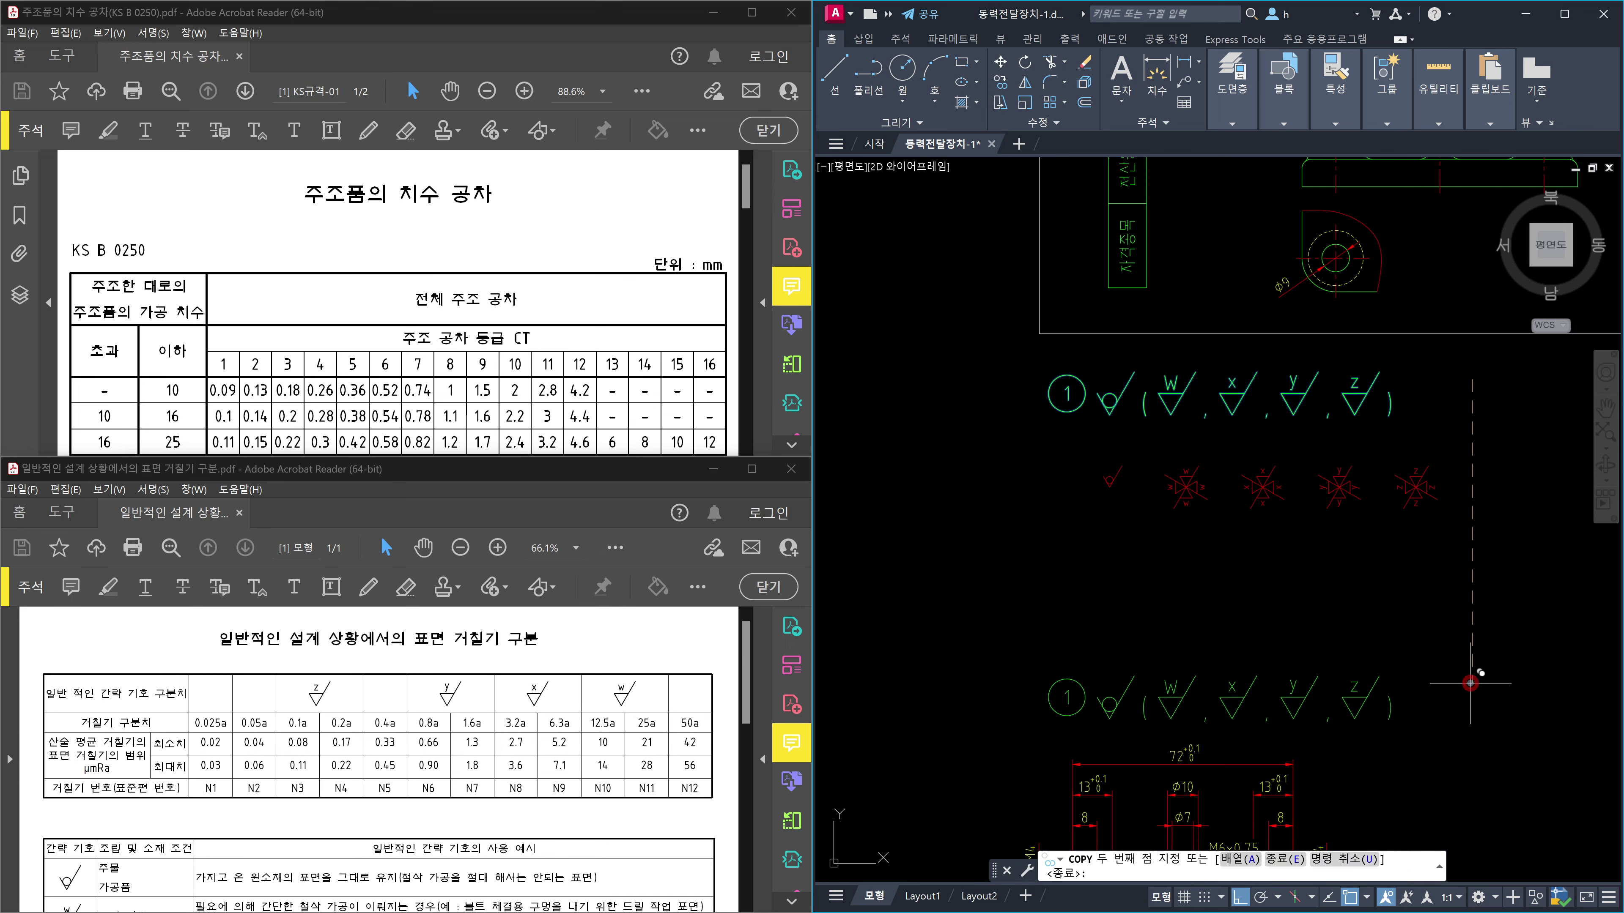
key(Escape)
Move the copied roughness symbol row about 23.7 units horizontally to the left above the front view.
middle_drag(1304, 778, 1355, 435)
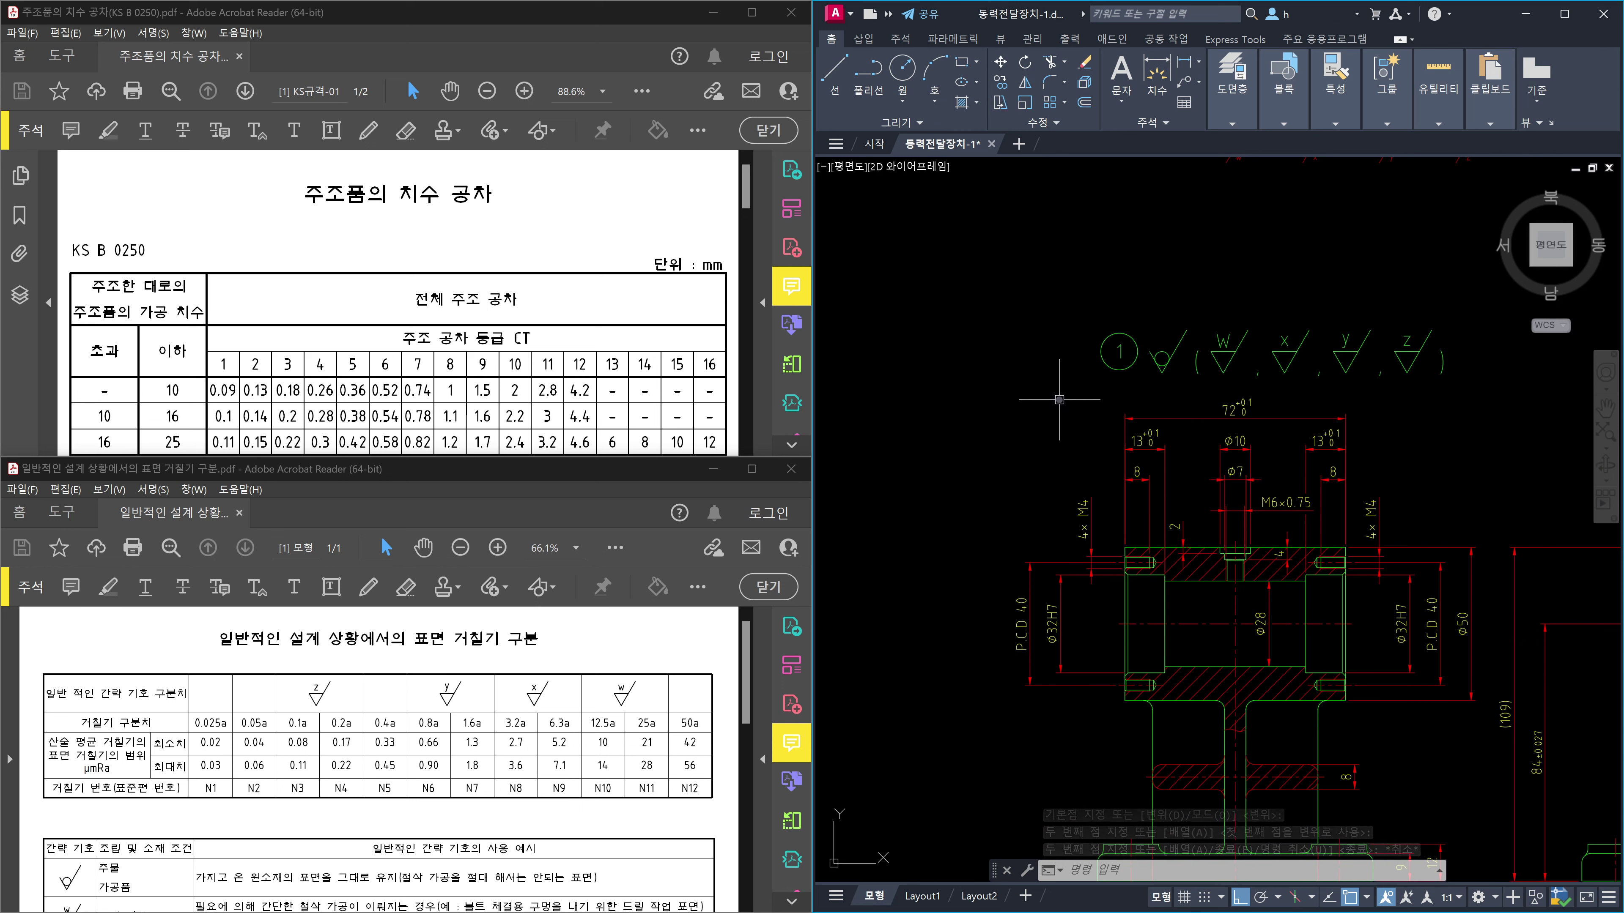
text(m)
key(Return)
click(1065, 305)
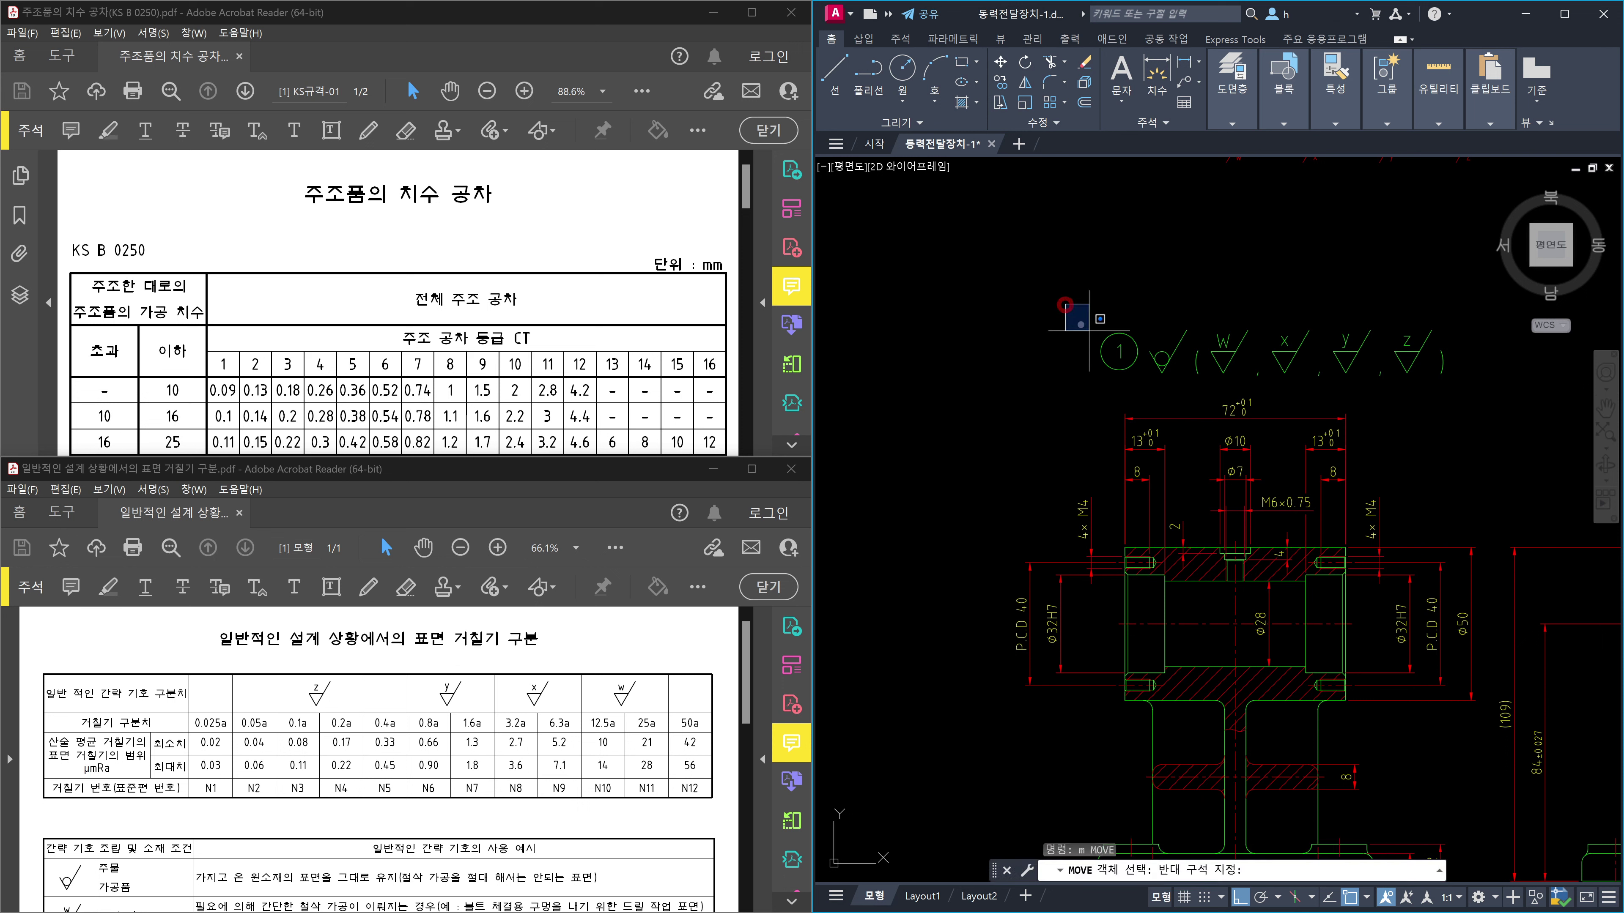
click(1486, 393)
key(Return)
click(1087, 273)
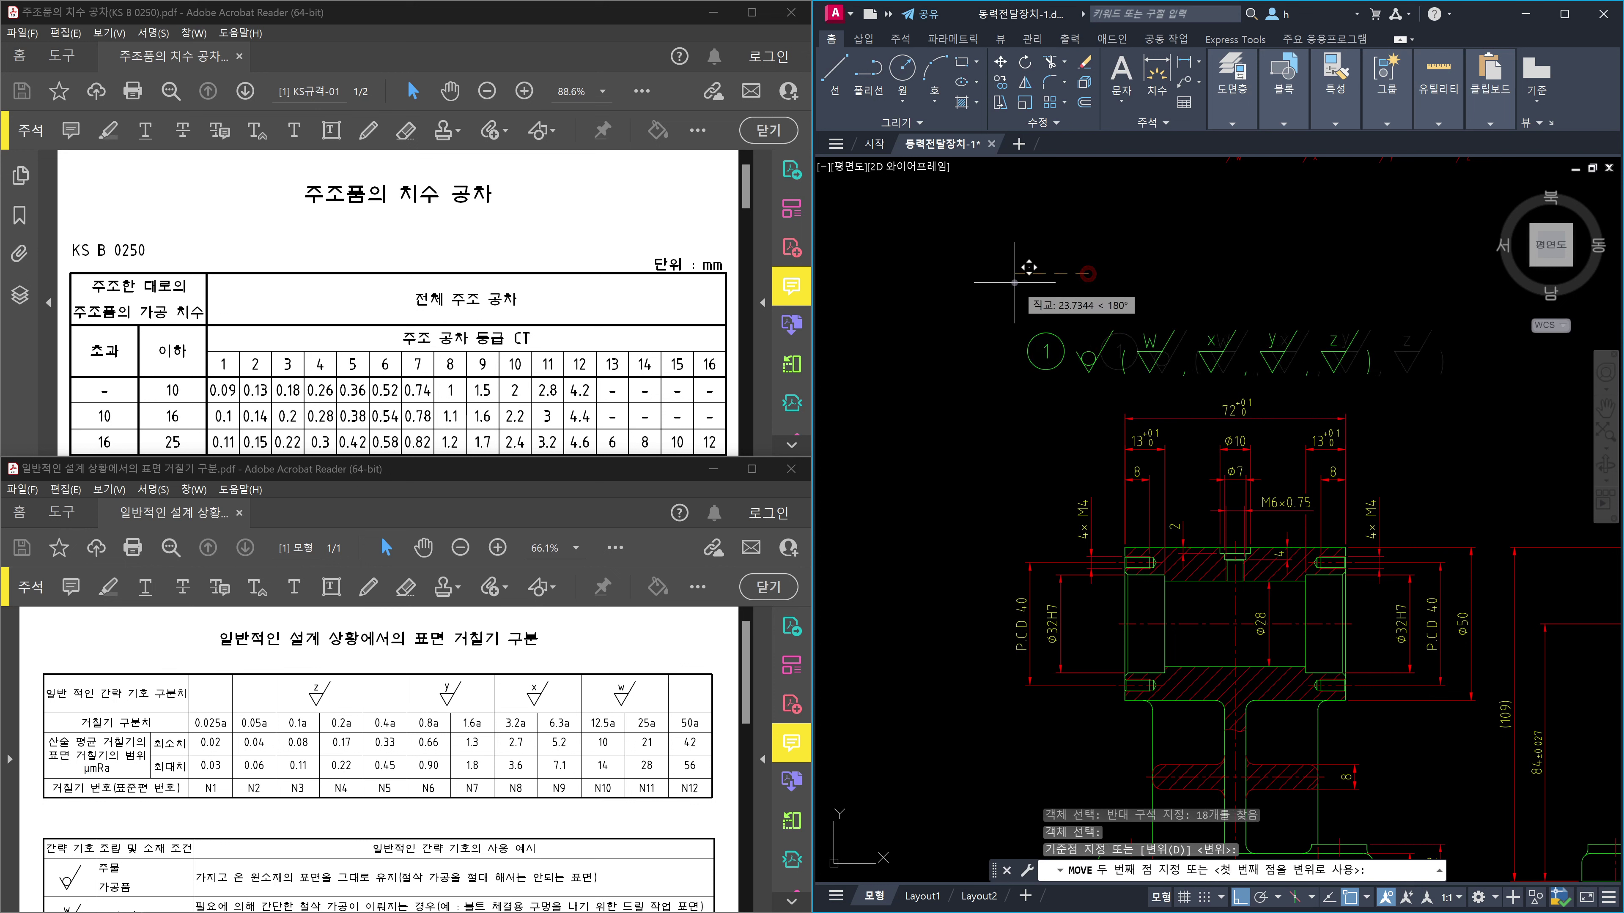
click(1015, 282)
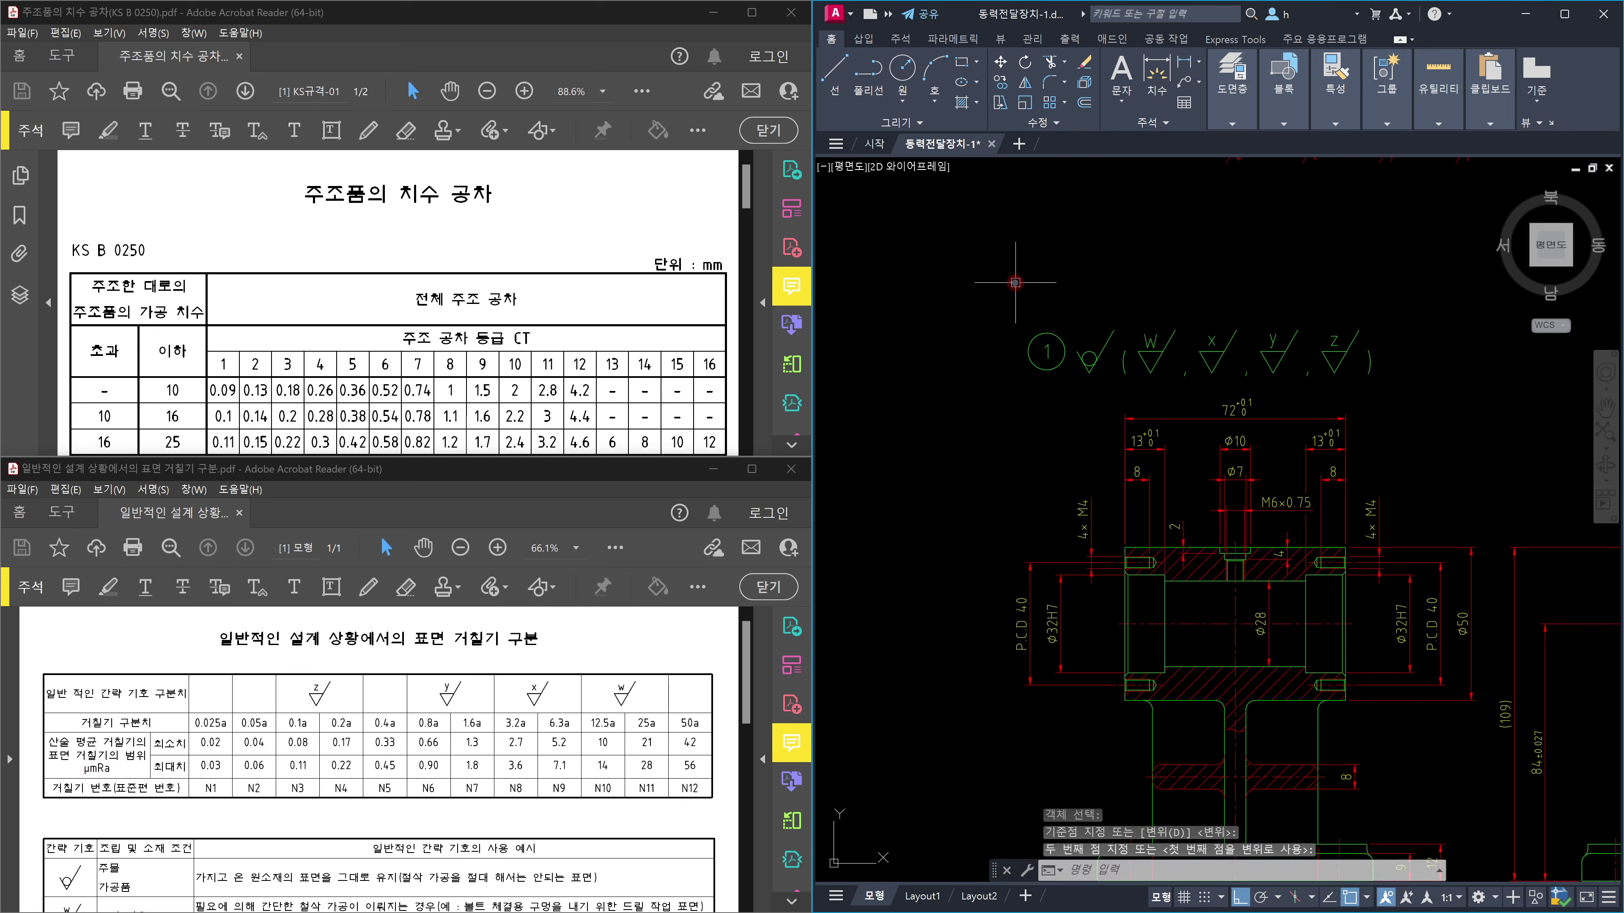
key(Escape)
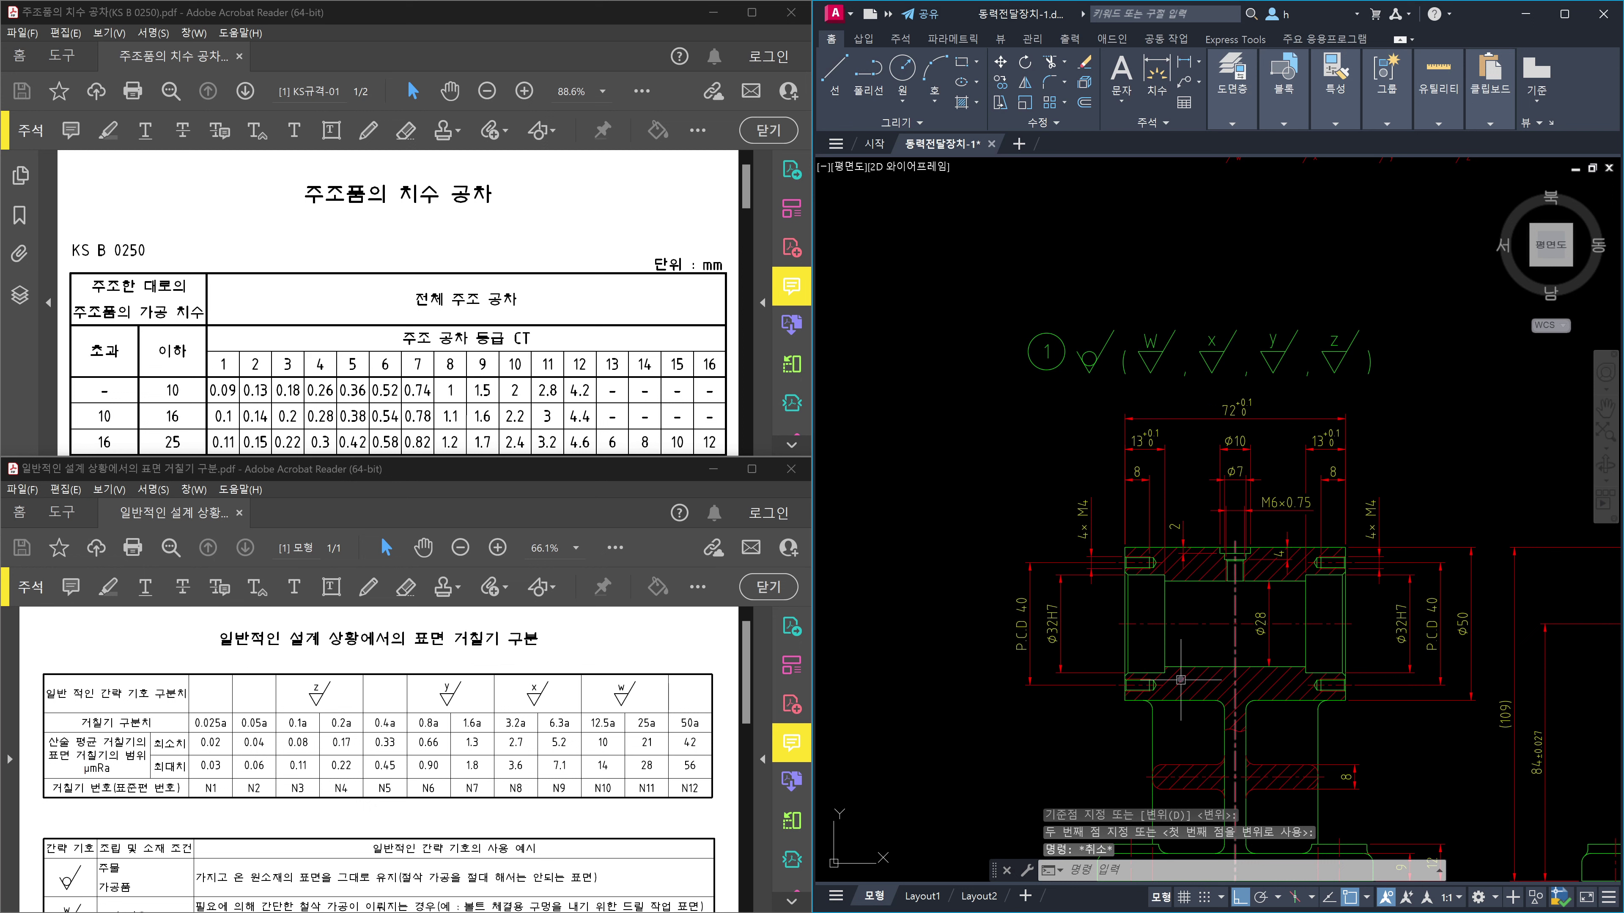
click(1098, 371)
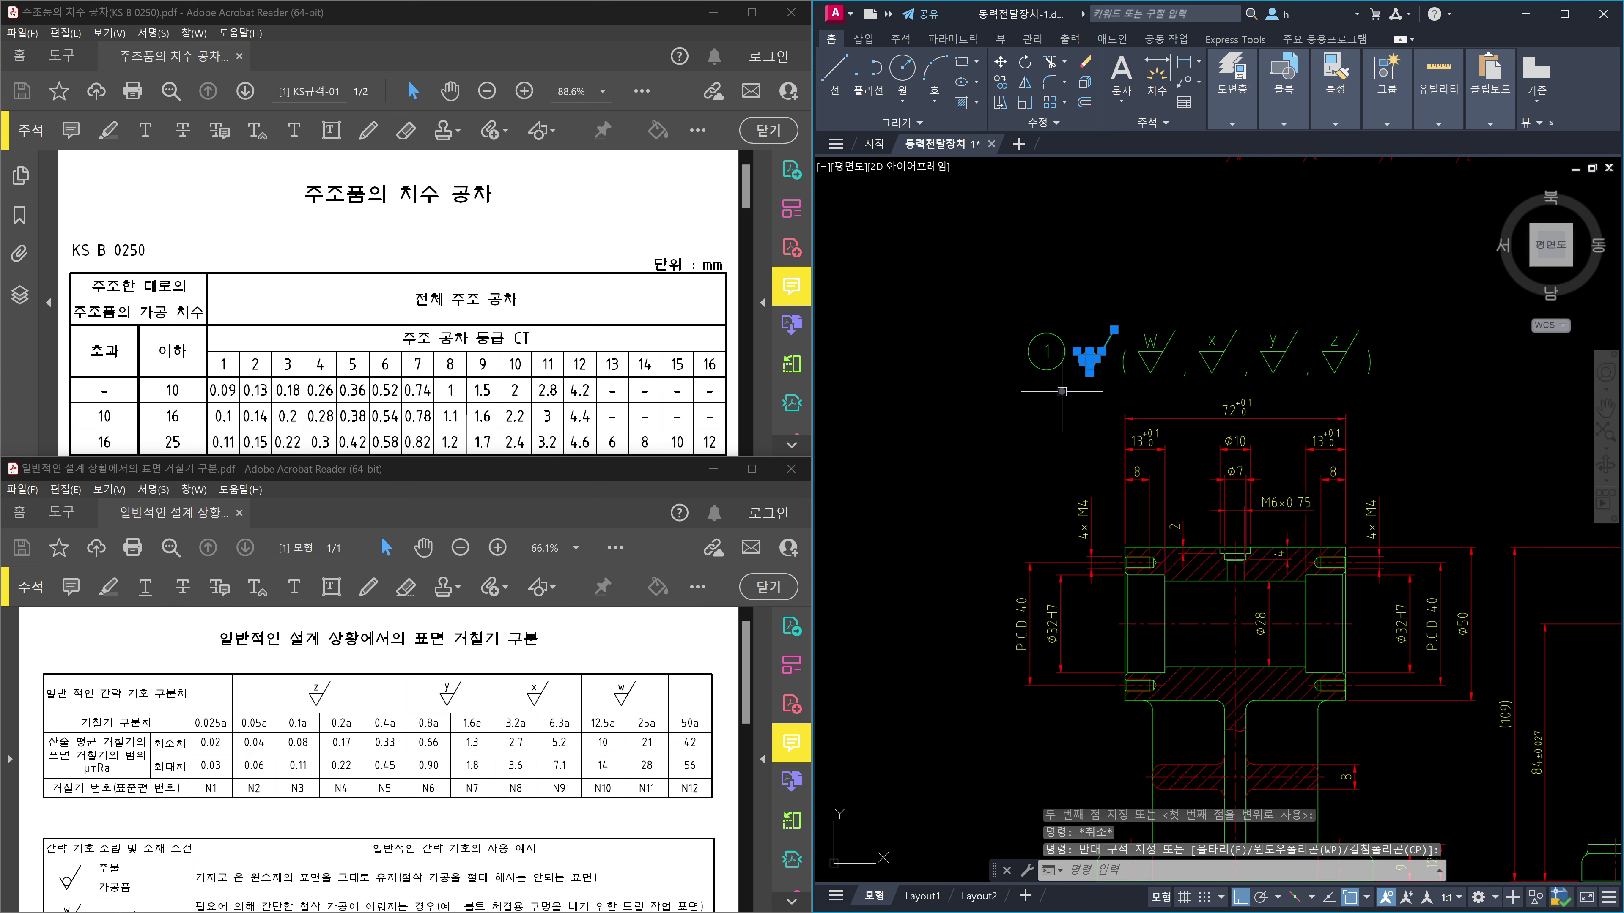
key(Escape)
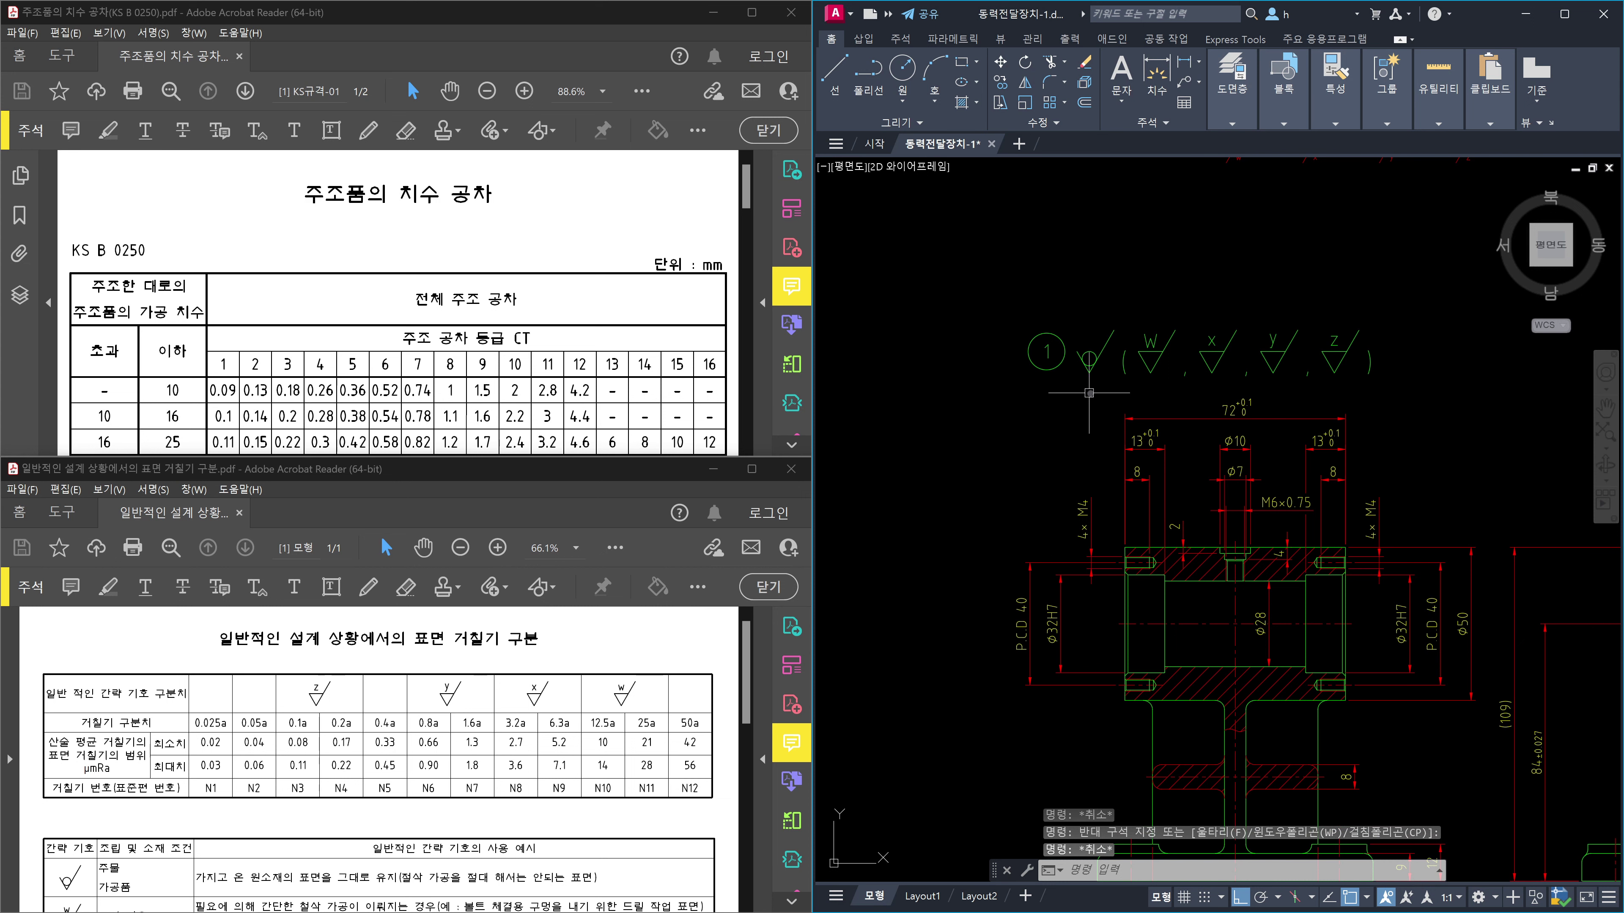
middle_drag(1351, 675, 1157, 540)
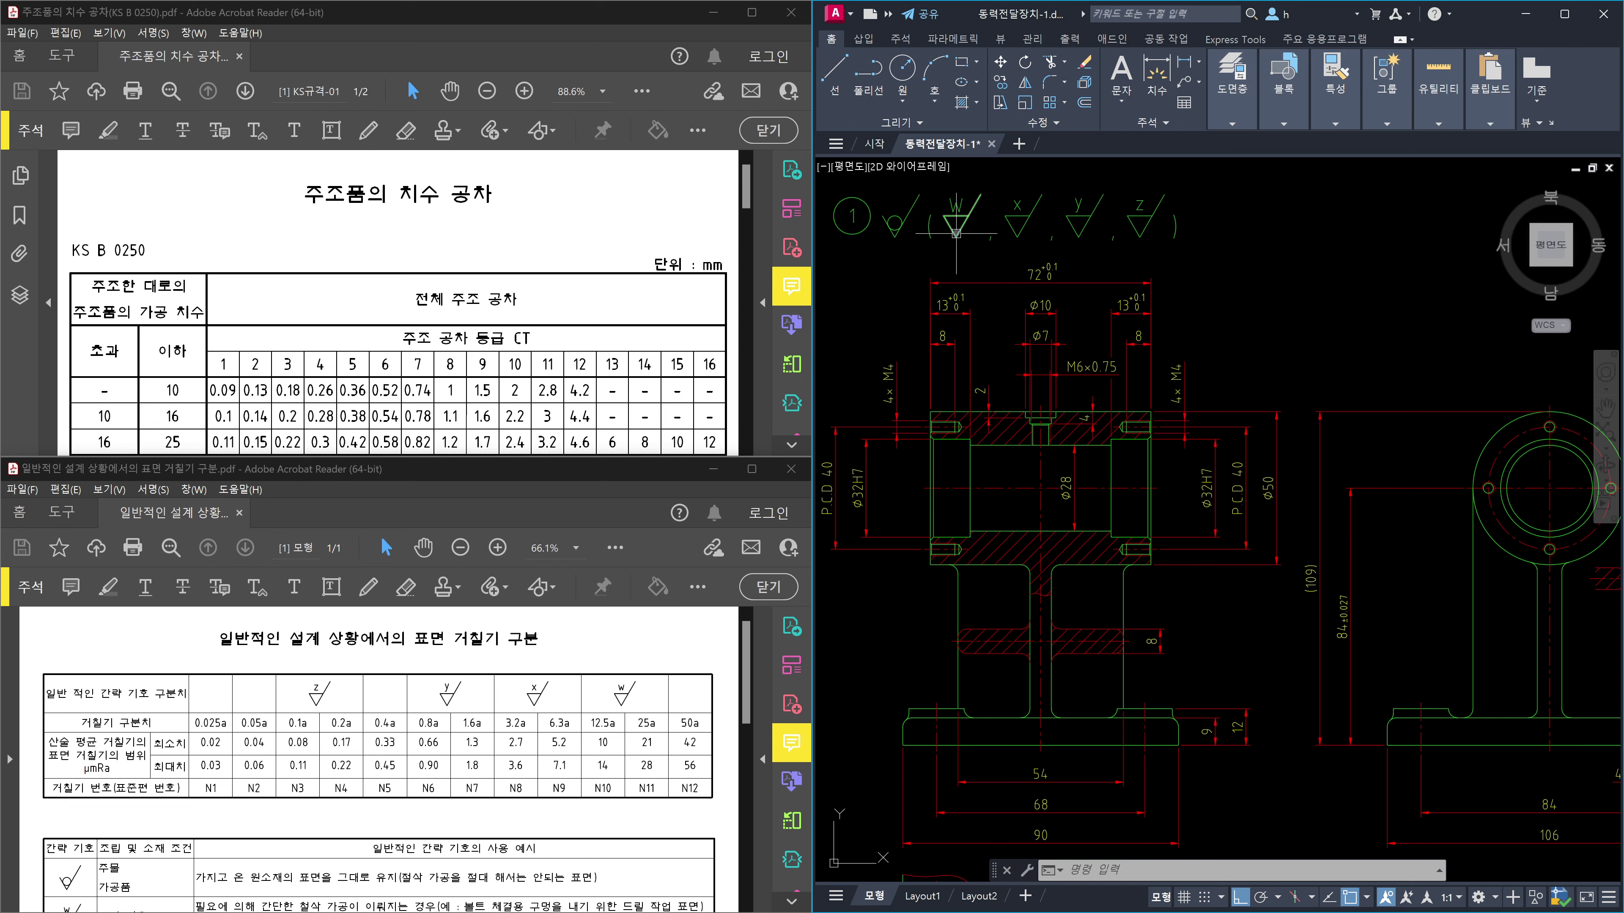
middle_drag(973, 244, 1011, 305)
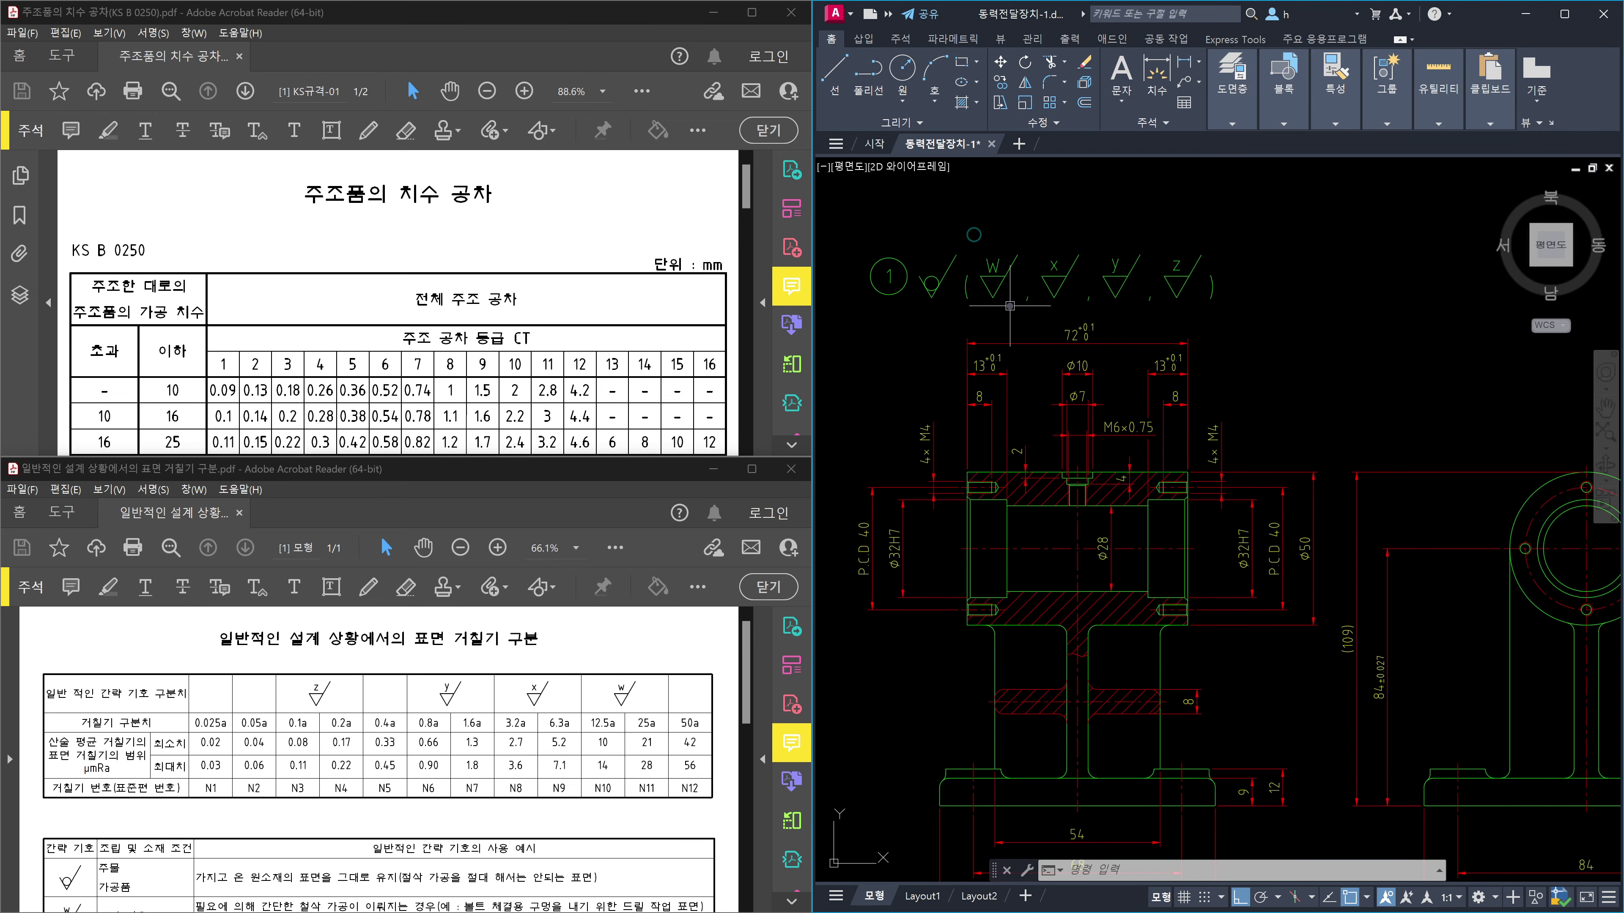
Change the uppercase W on the roughness symbol in the row above the housing's front view to lowercase w.
click(1272, 563)
scroll(1010, 258, up, 4)
scroll(1007, 288, up, 2)
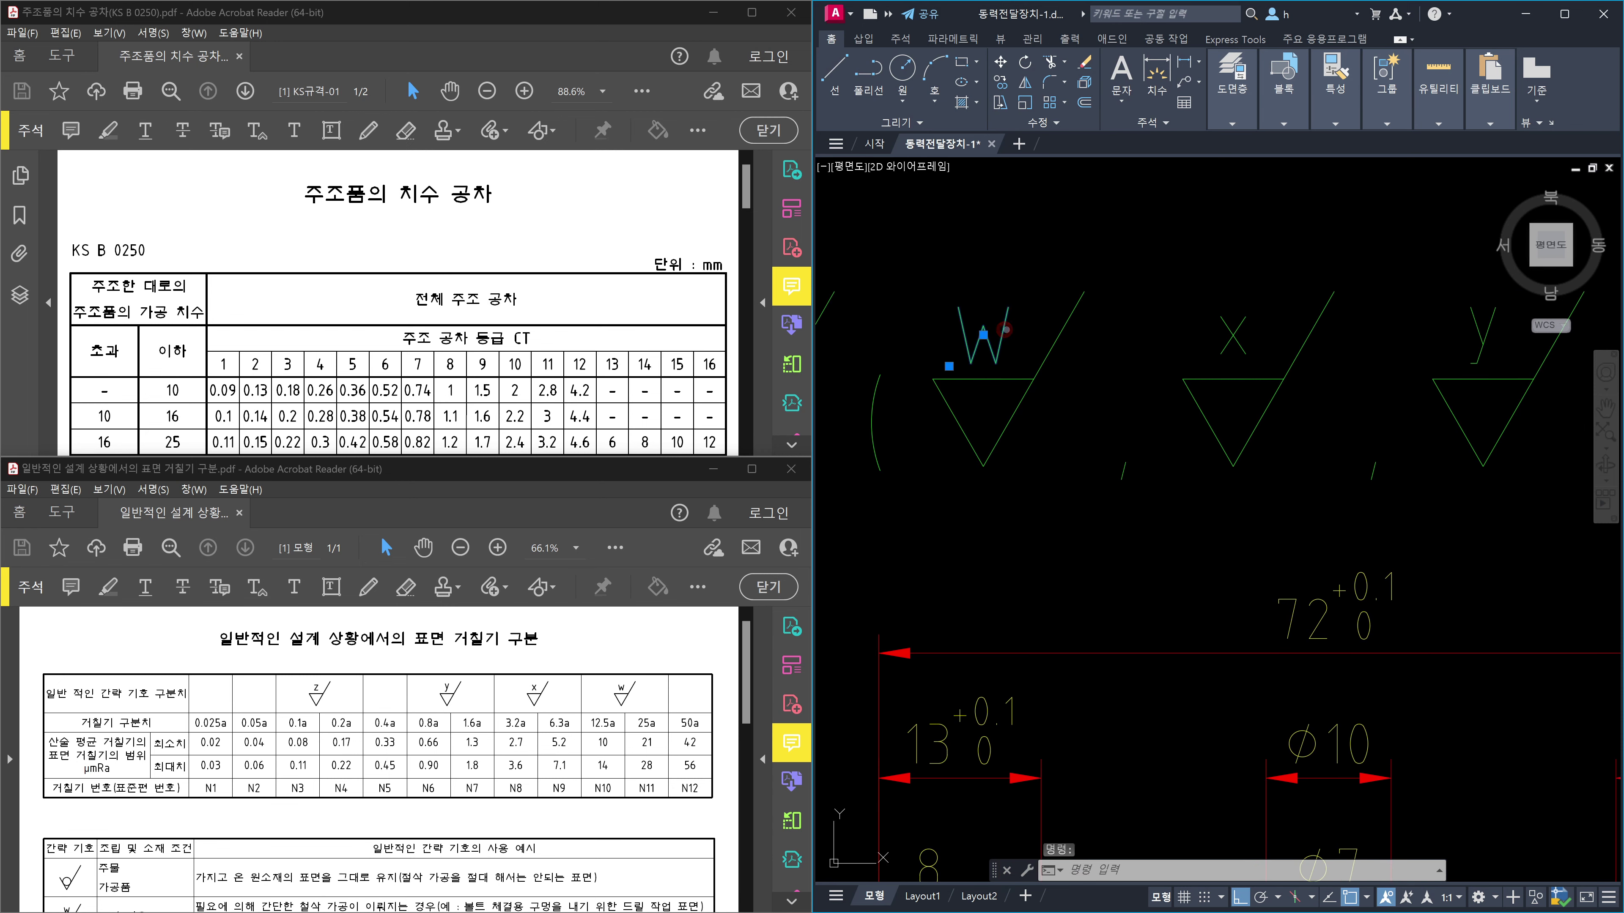
double_click(997, 336)
key(Escape)
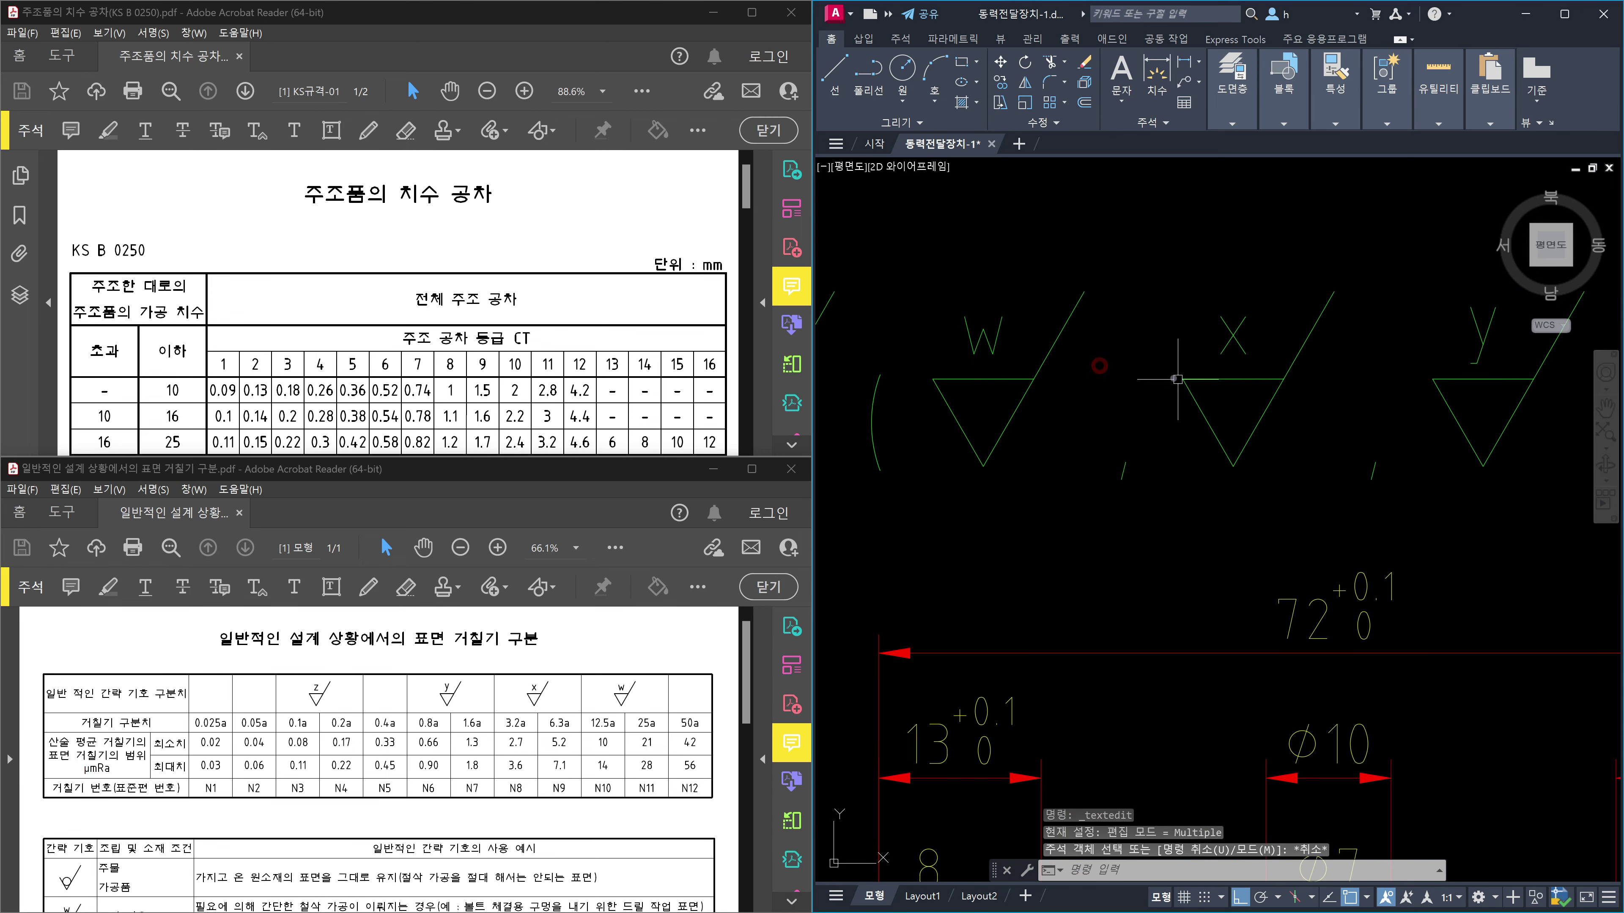
Change the uppercase W in the original roughness symbol row below the assembly drawing to lowercase w.
scroll(1177, 380, down, 5)
scroll(1157, 343, up, 4)
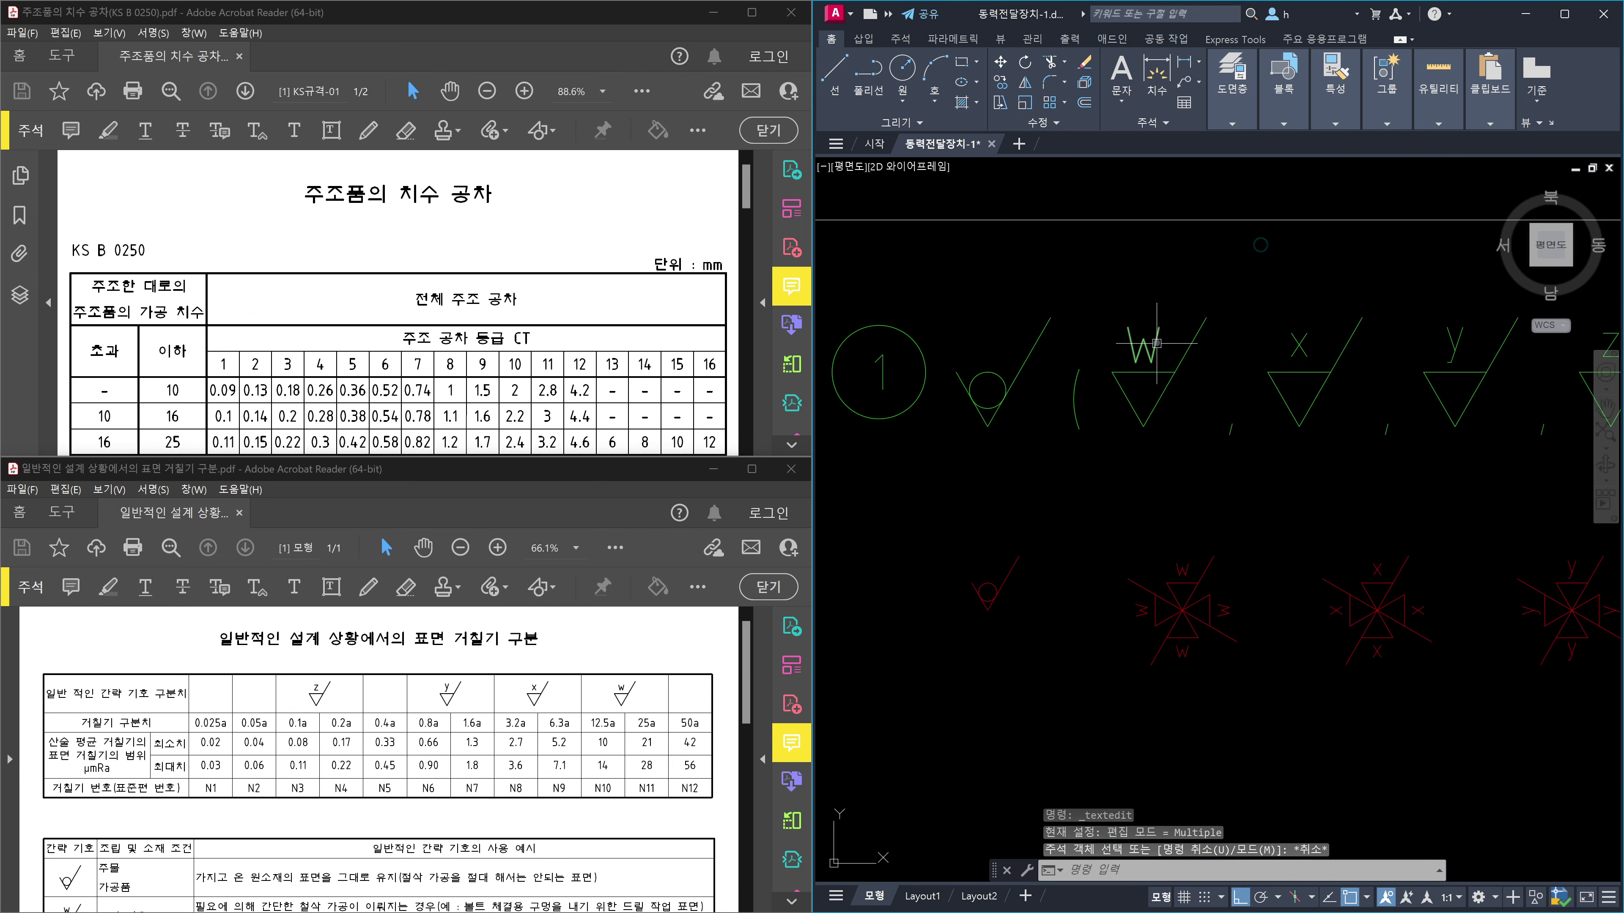
click(1156, 344)
double_click(1154, 343)
key(Escape)
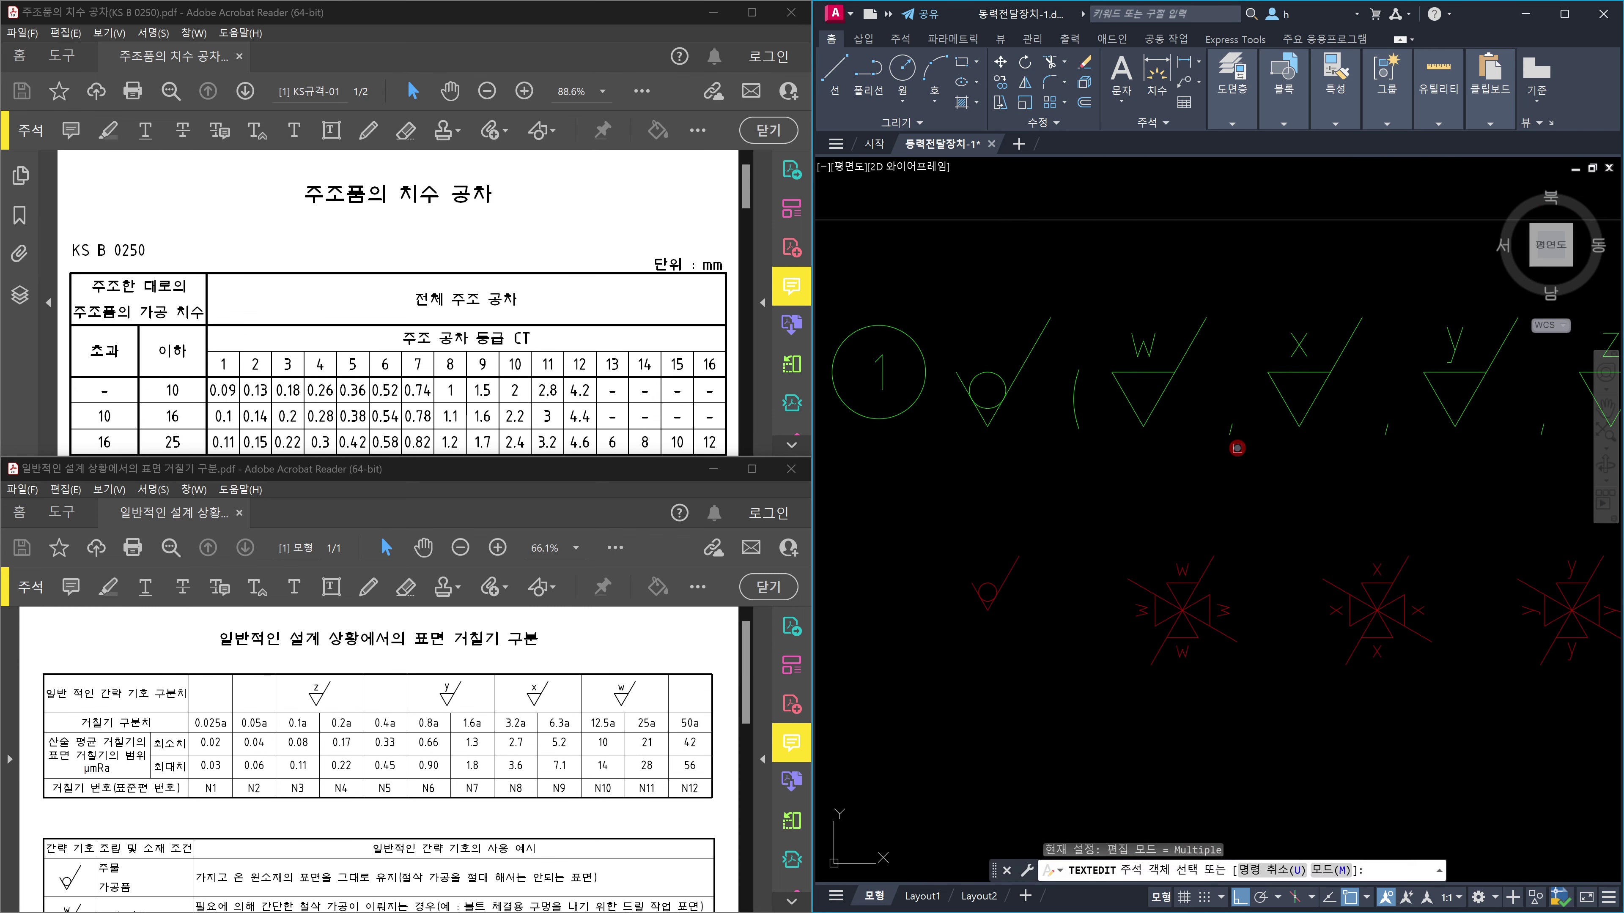
Examine the housing's dimensioned views together with the assembly drawing and the roughness symbol rows between them.
scroll(1266, 490, down, 3)
middle_drag(1320, 617, 1172, 299)
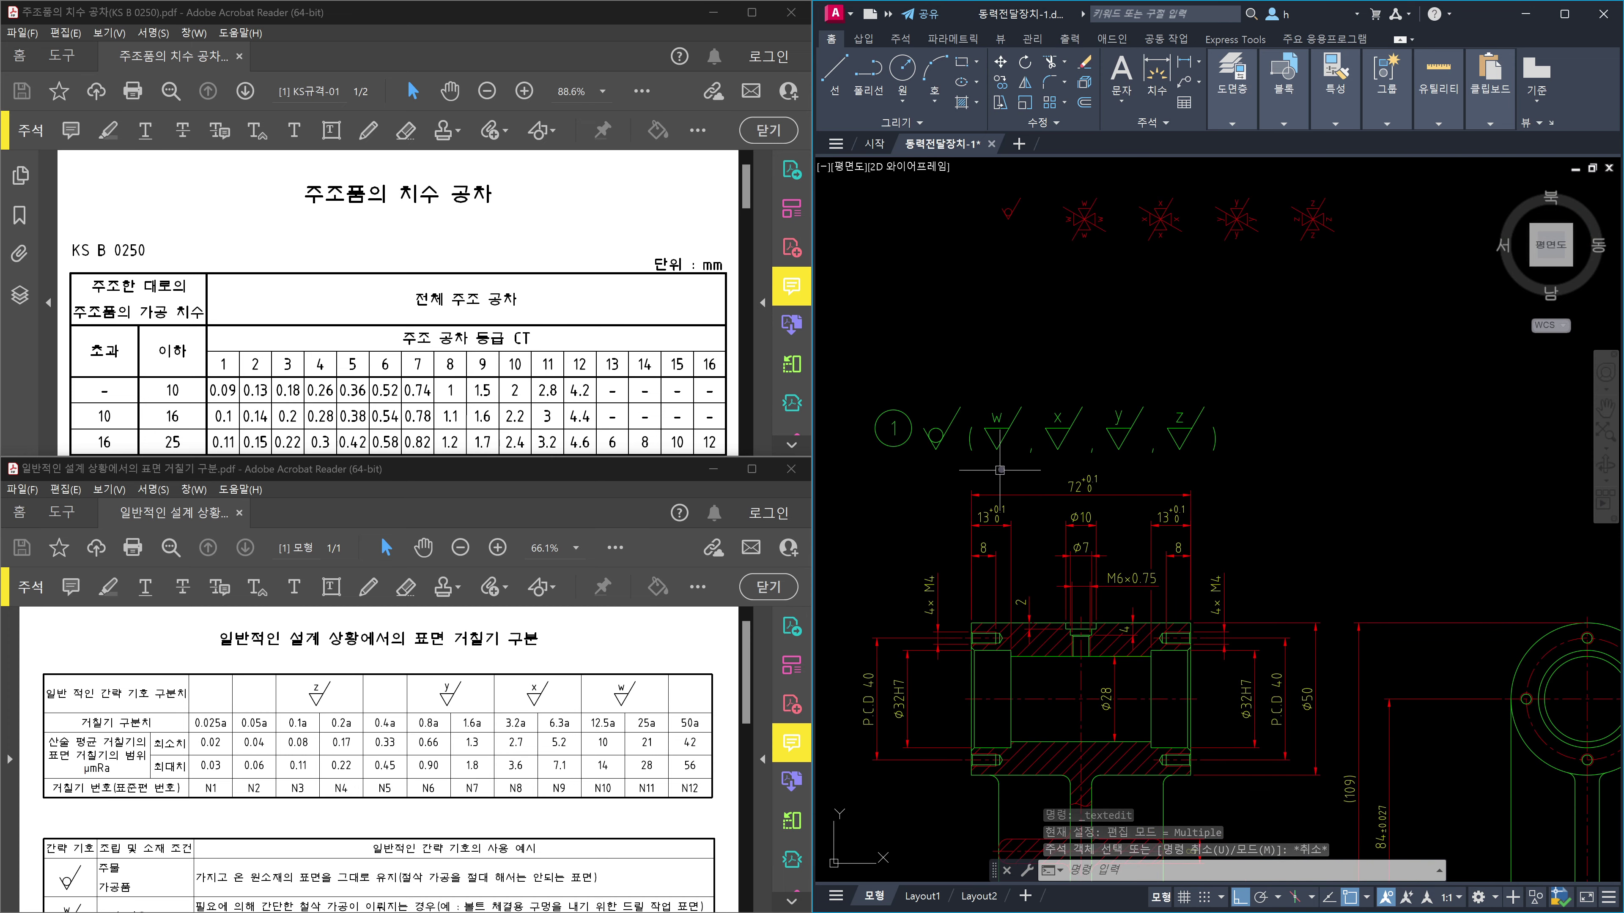
middle_drag(1061, 519, 1005, 400)
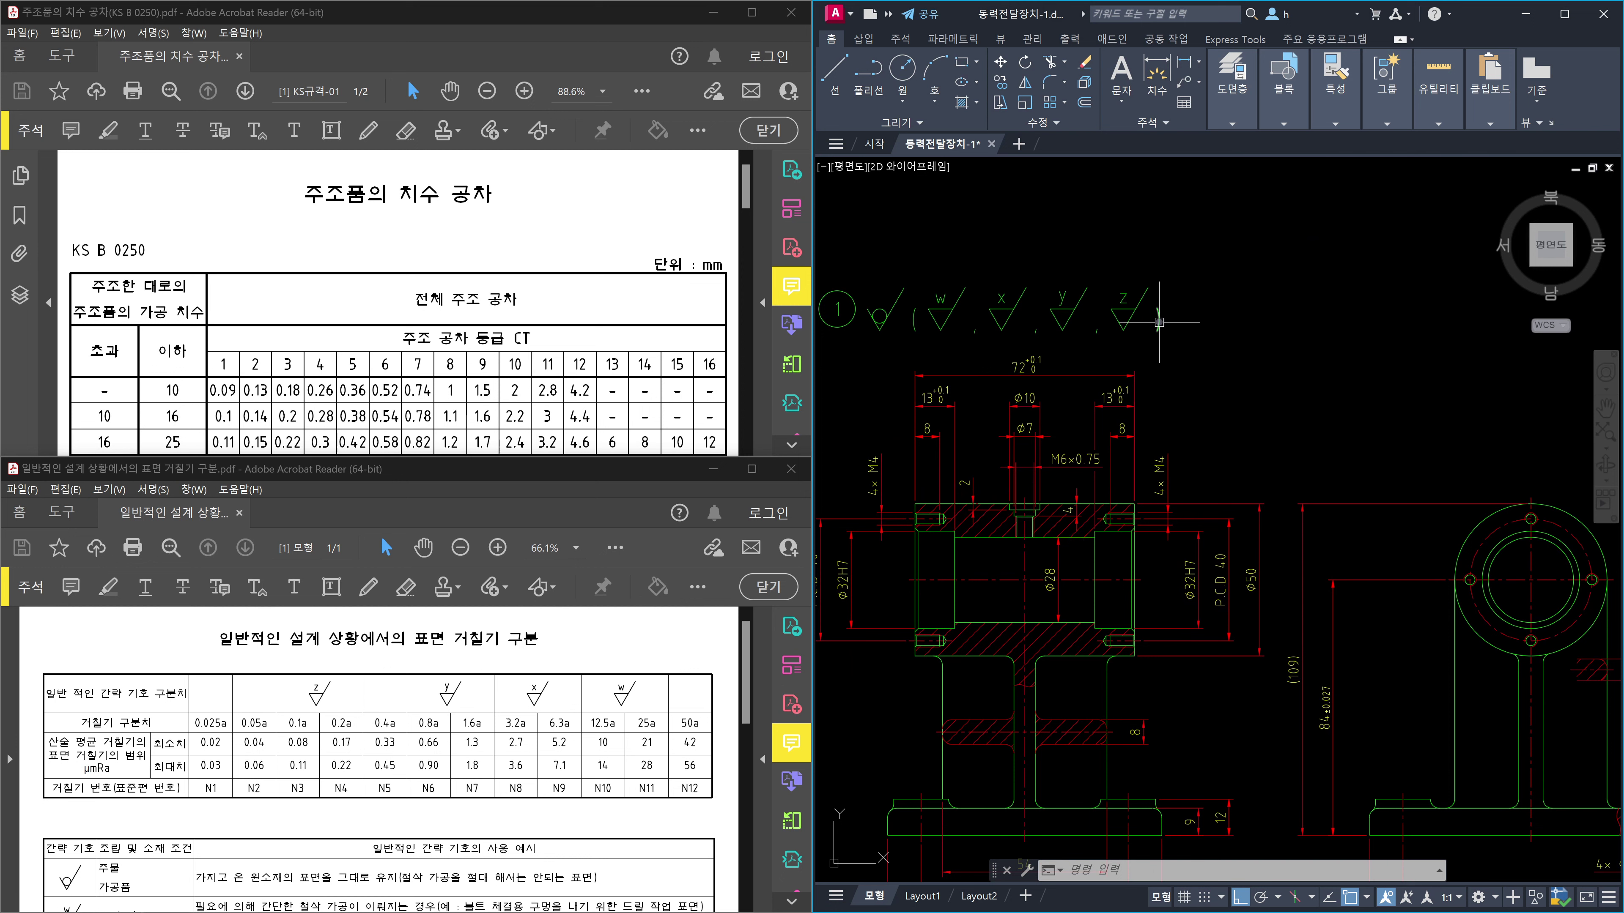
middle_drag(1065, 317, 1025, 172)
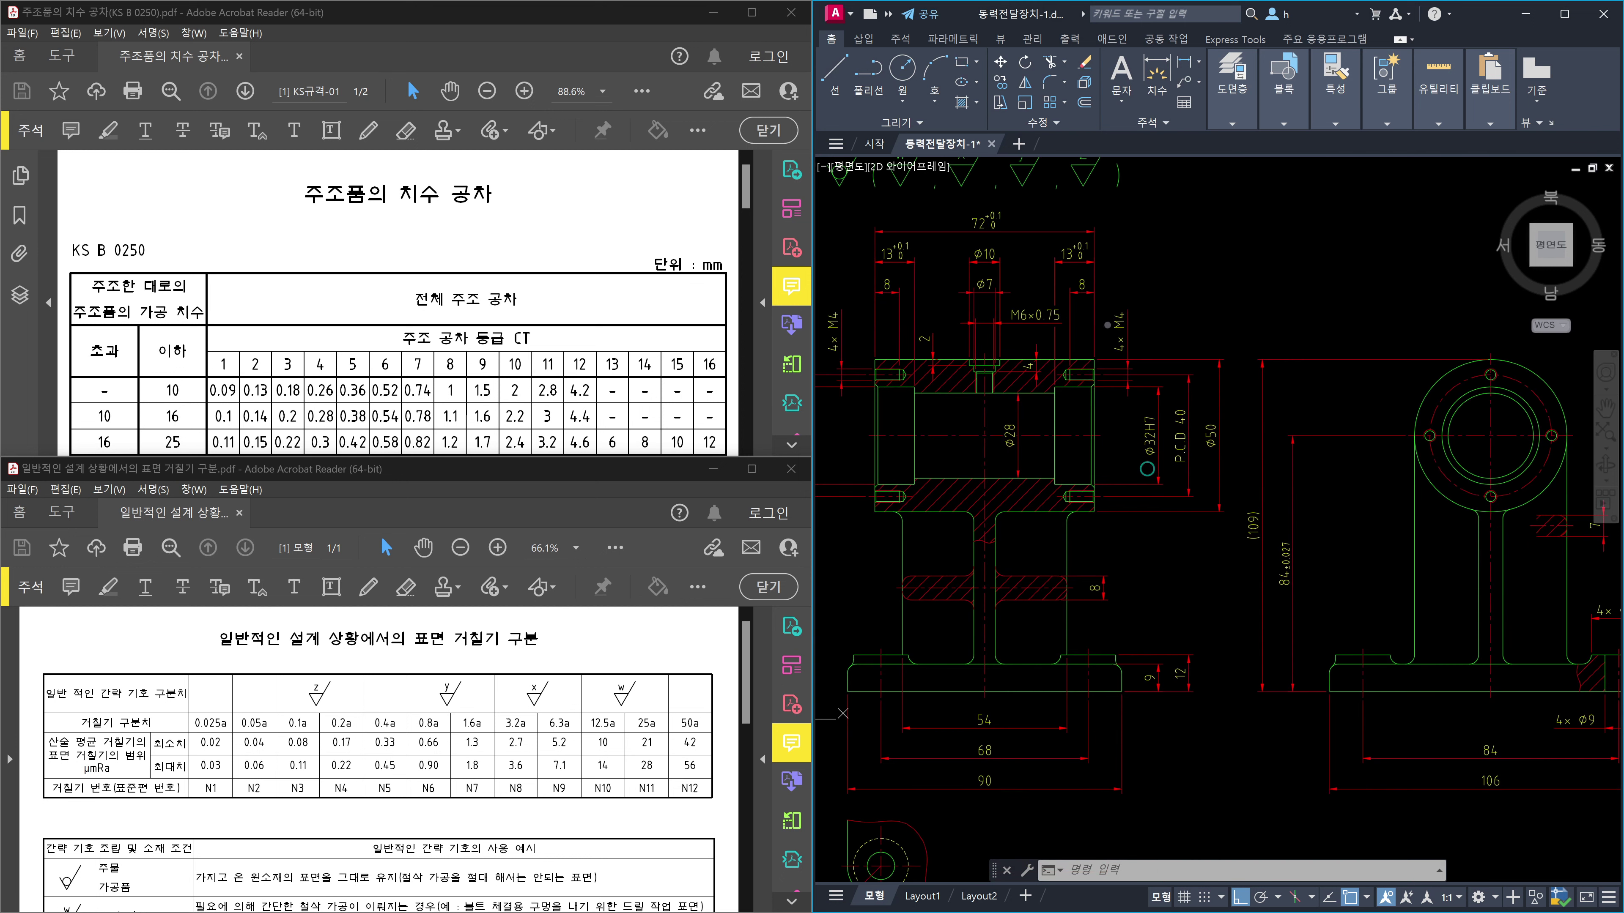
scroll(1212, 422, down, 4)
middle_drag(1211, 422, 1230, 549)
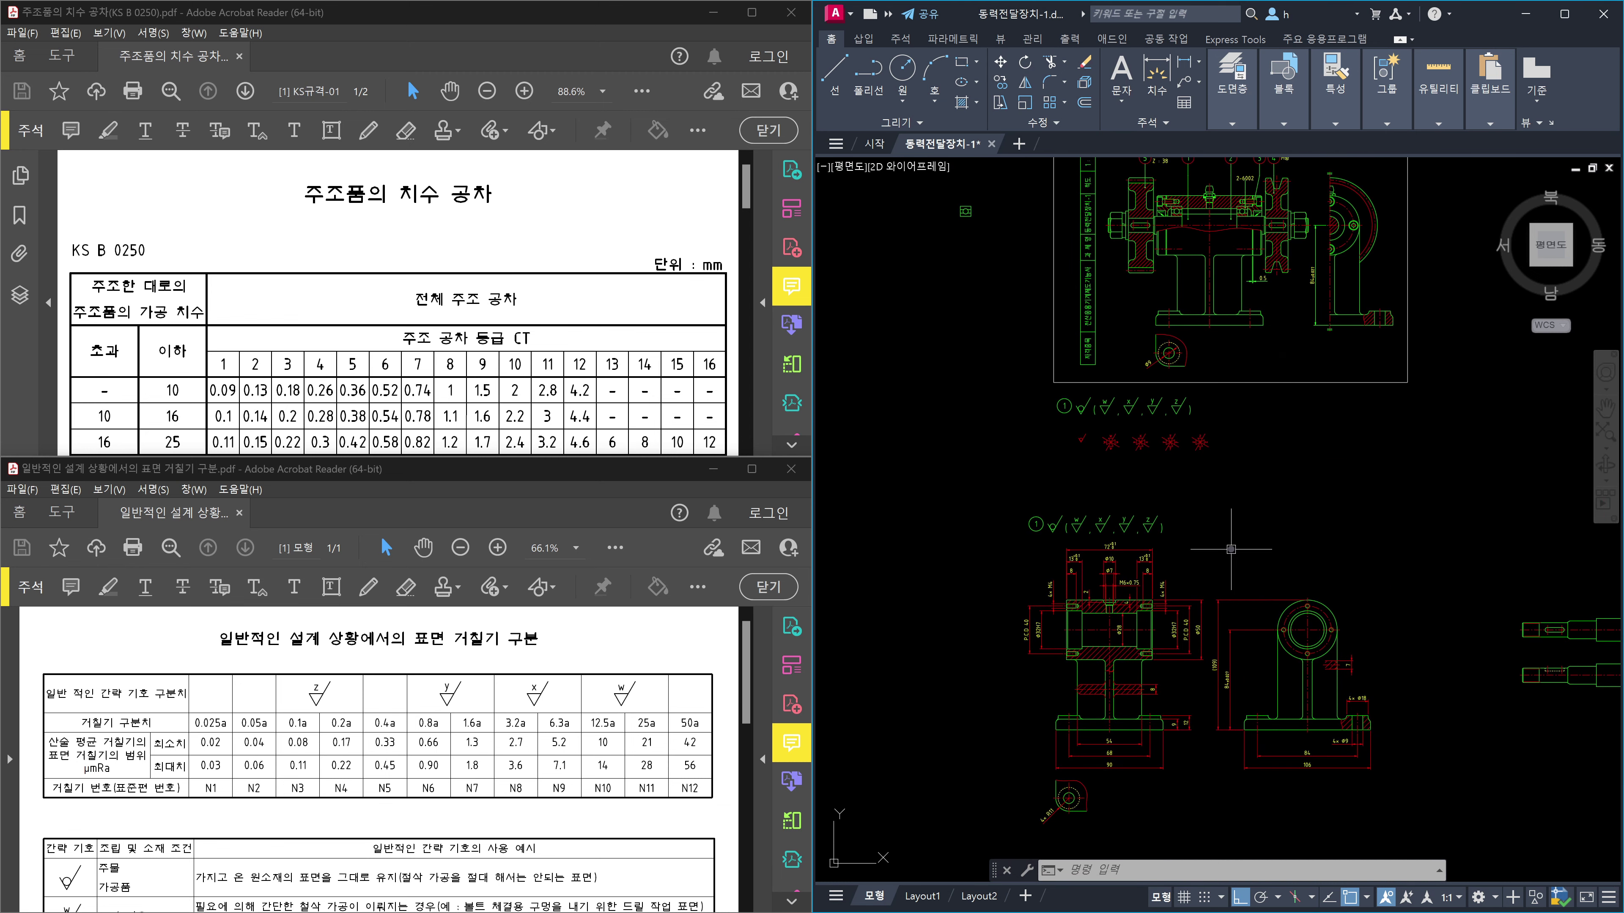
middle_drag(1282, 275, 1259, 416)
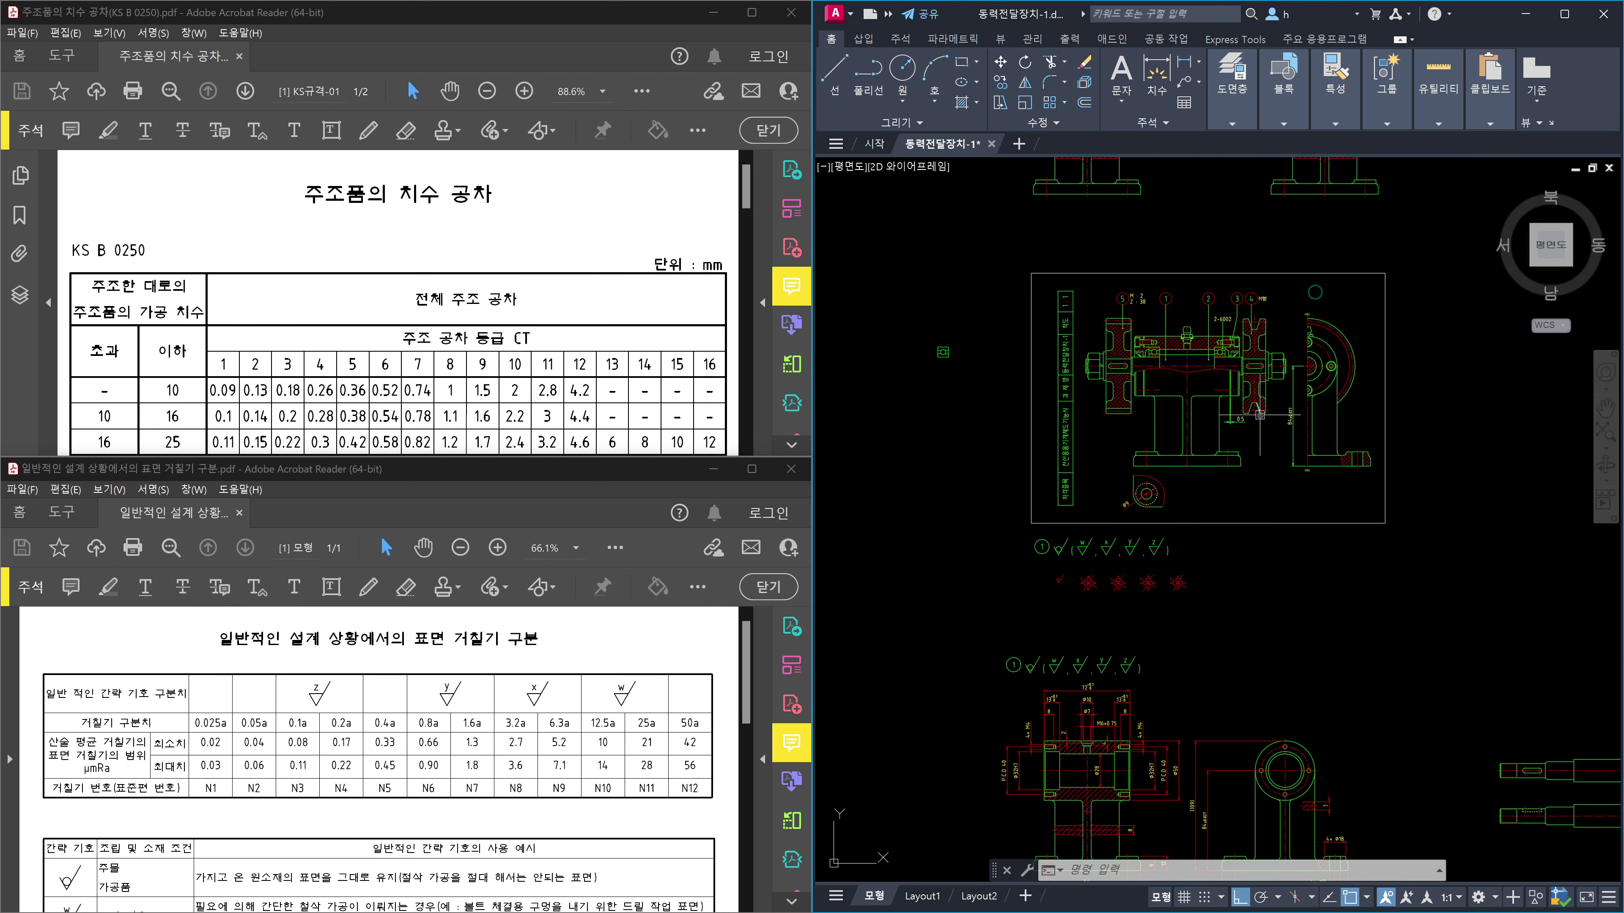
middle_drag(1170, 787, 1155, 414)
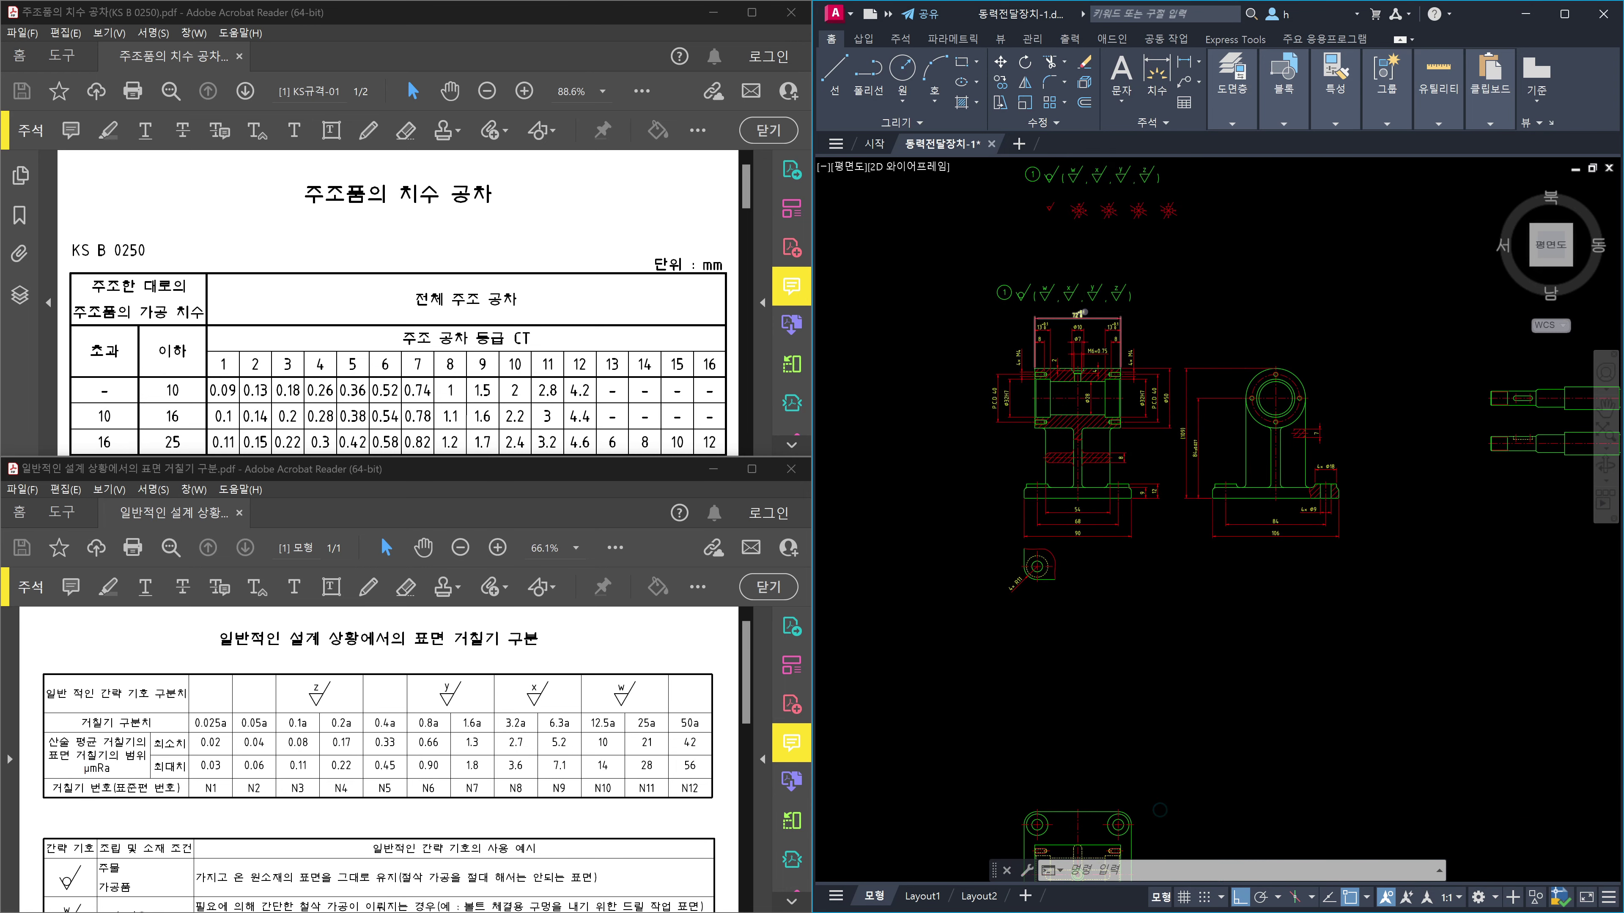
scroll(1085, 312, up, 4)
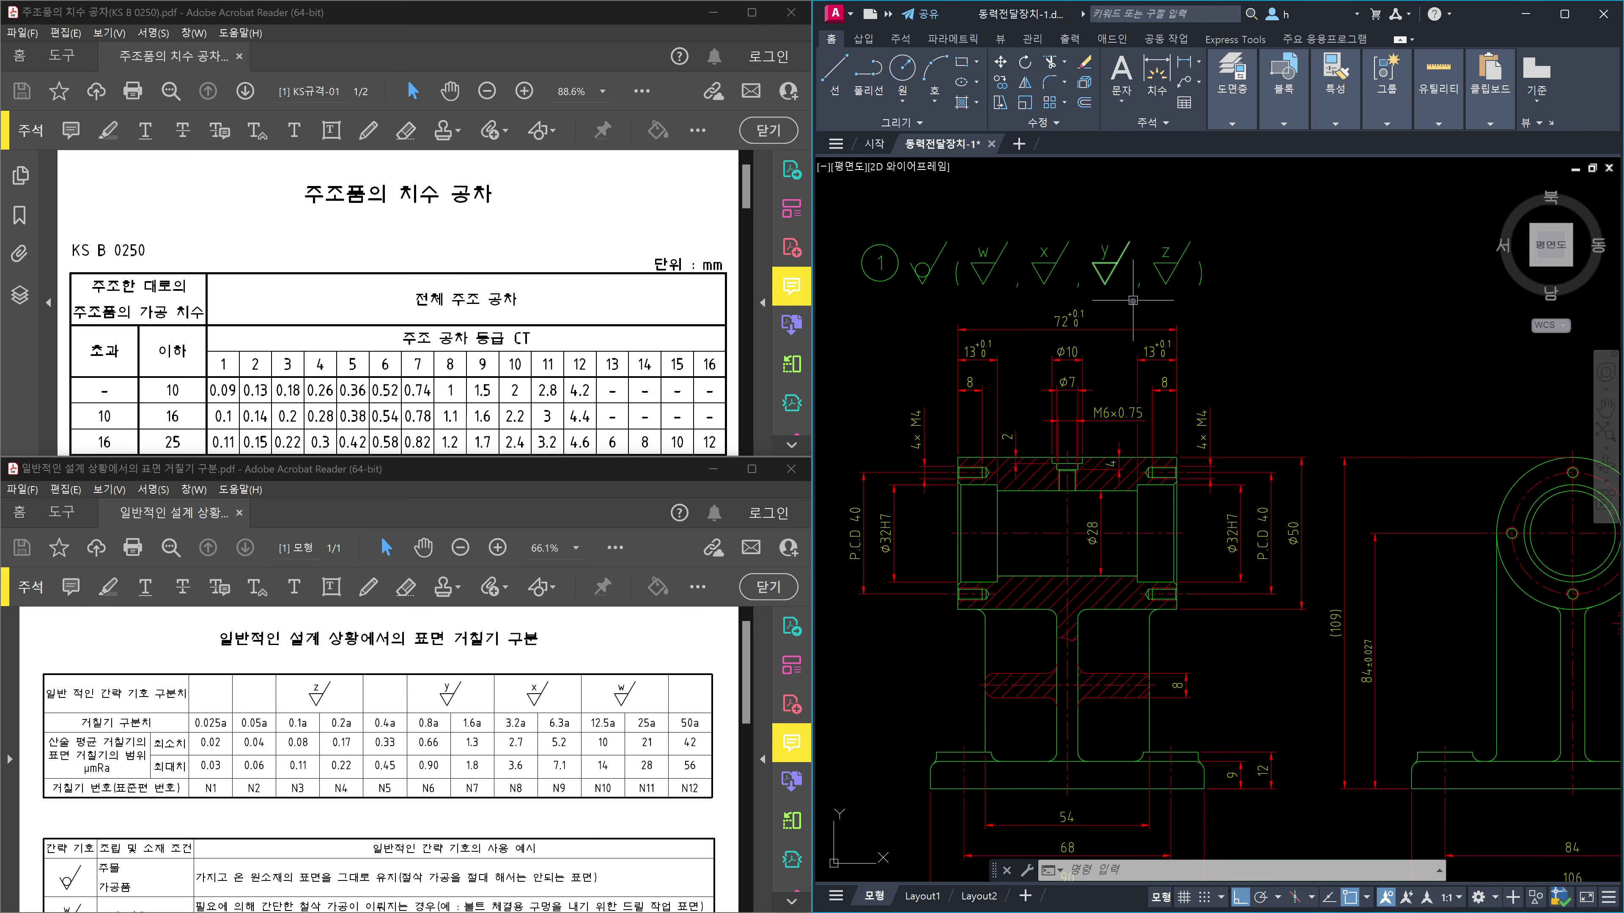
Examine the bearing, shaft and housing bore areas in the assembly drawing's front section view.
scroll(1113, 271, down, 3)
scroll(1222, 421, up, 5)
scroll(1222, 420, up, 4)
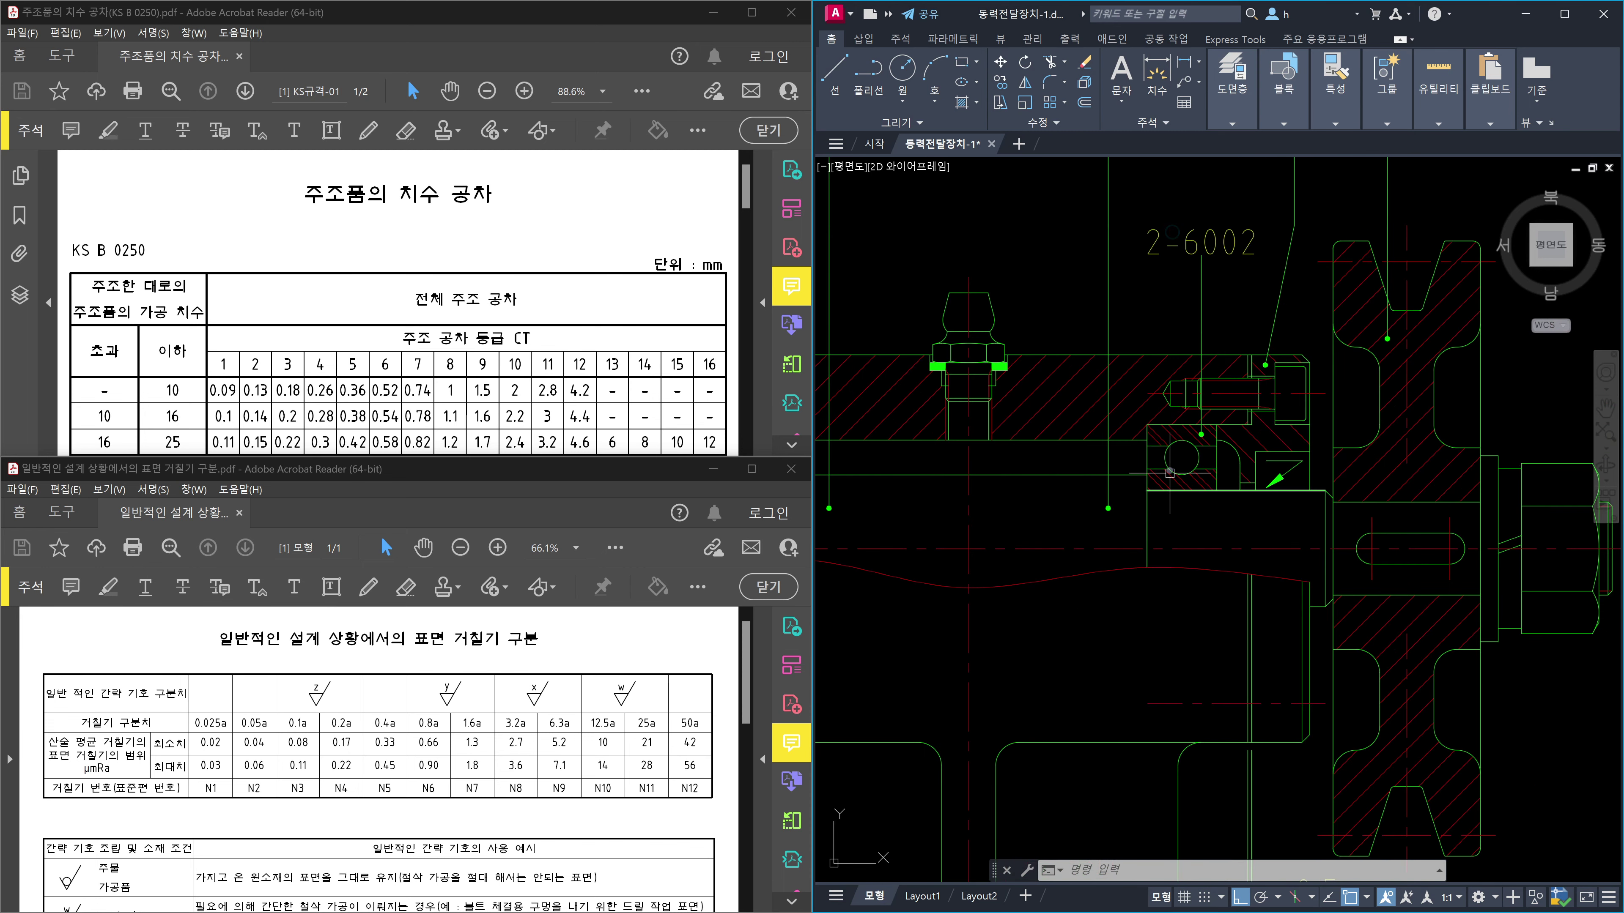
scroll(1196, 497, down, 8)
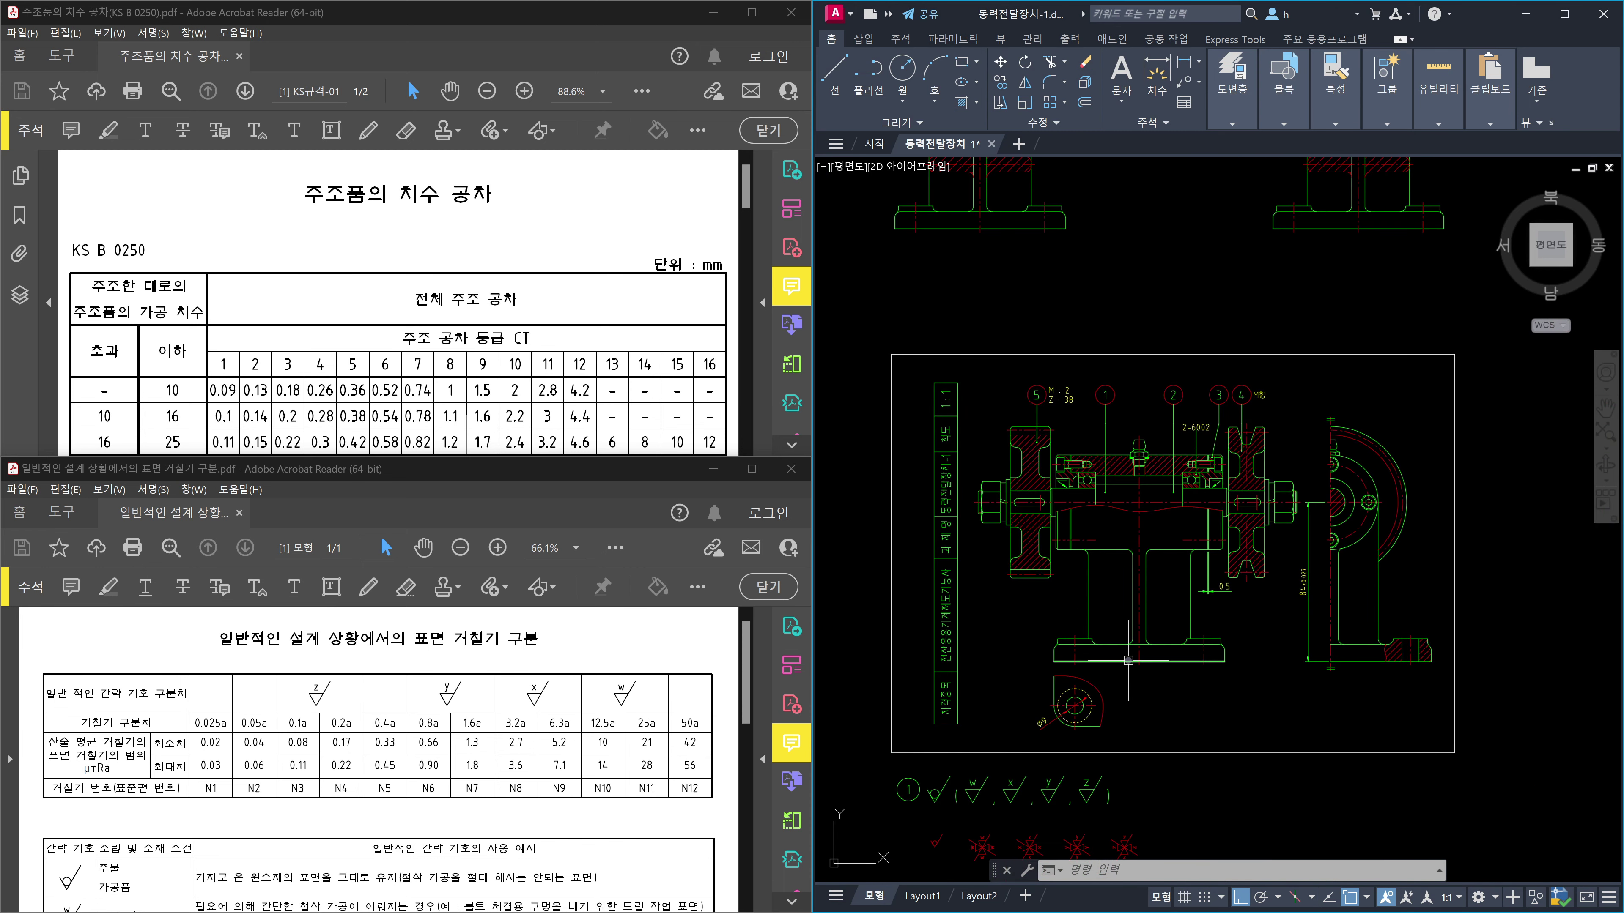
scroll(1137, 665, up, 5)
scroll(1130, 549, down, 4)
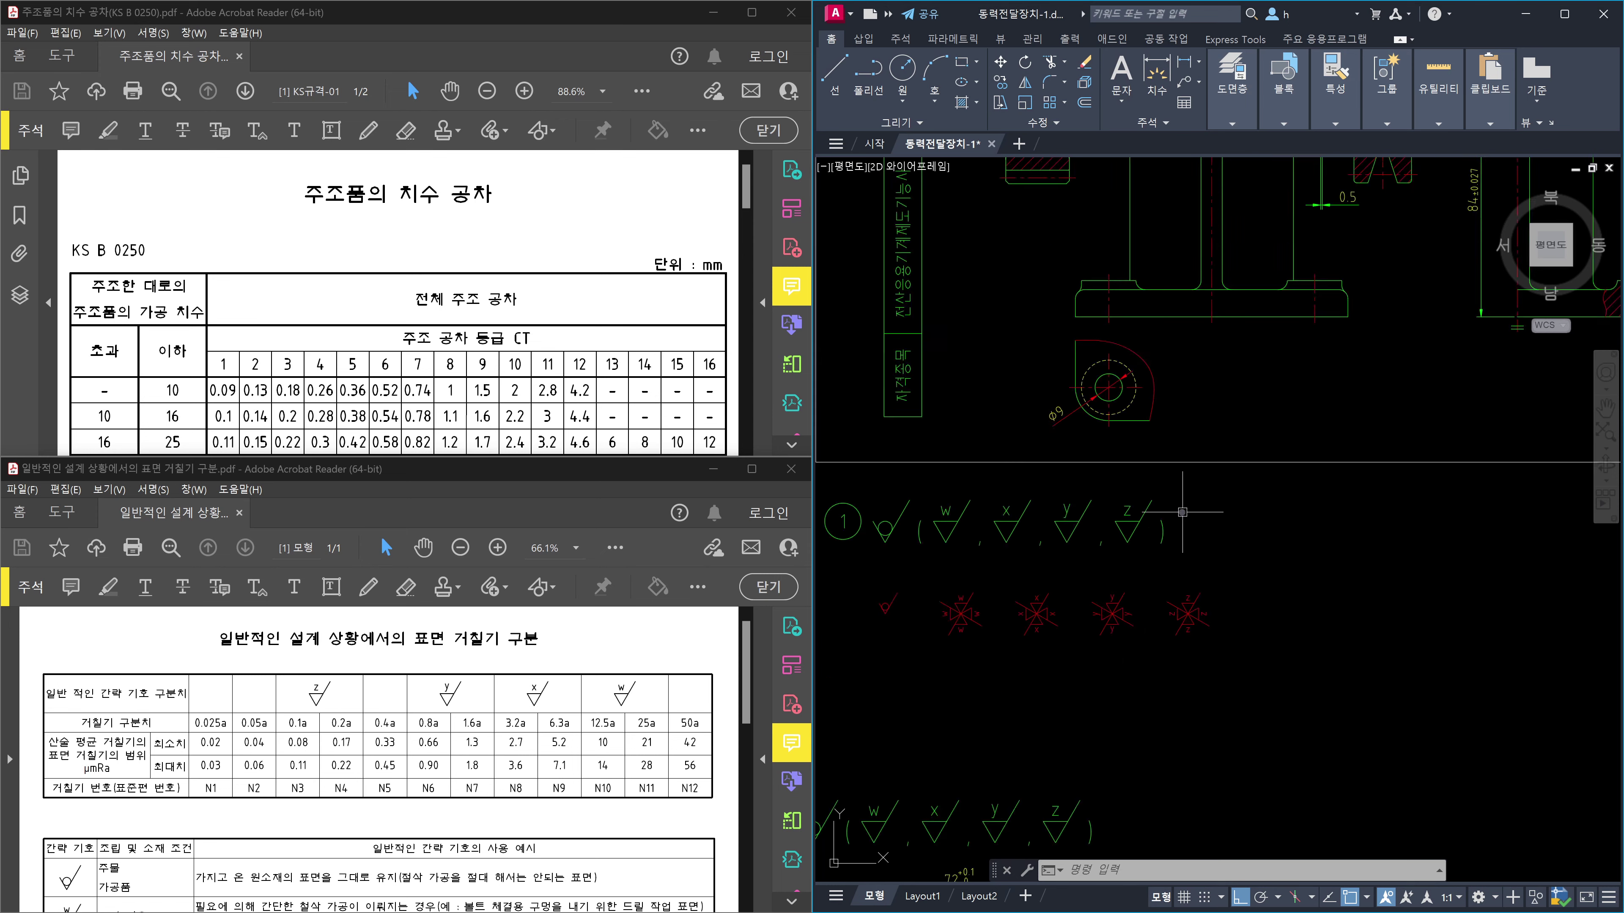
scroll(1265, 403, up, 3)
scroll(1230, 260, up, 3)
middle_drag(1230, 261, 1248, 452)
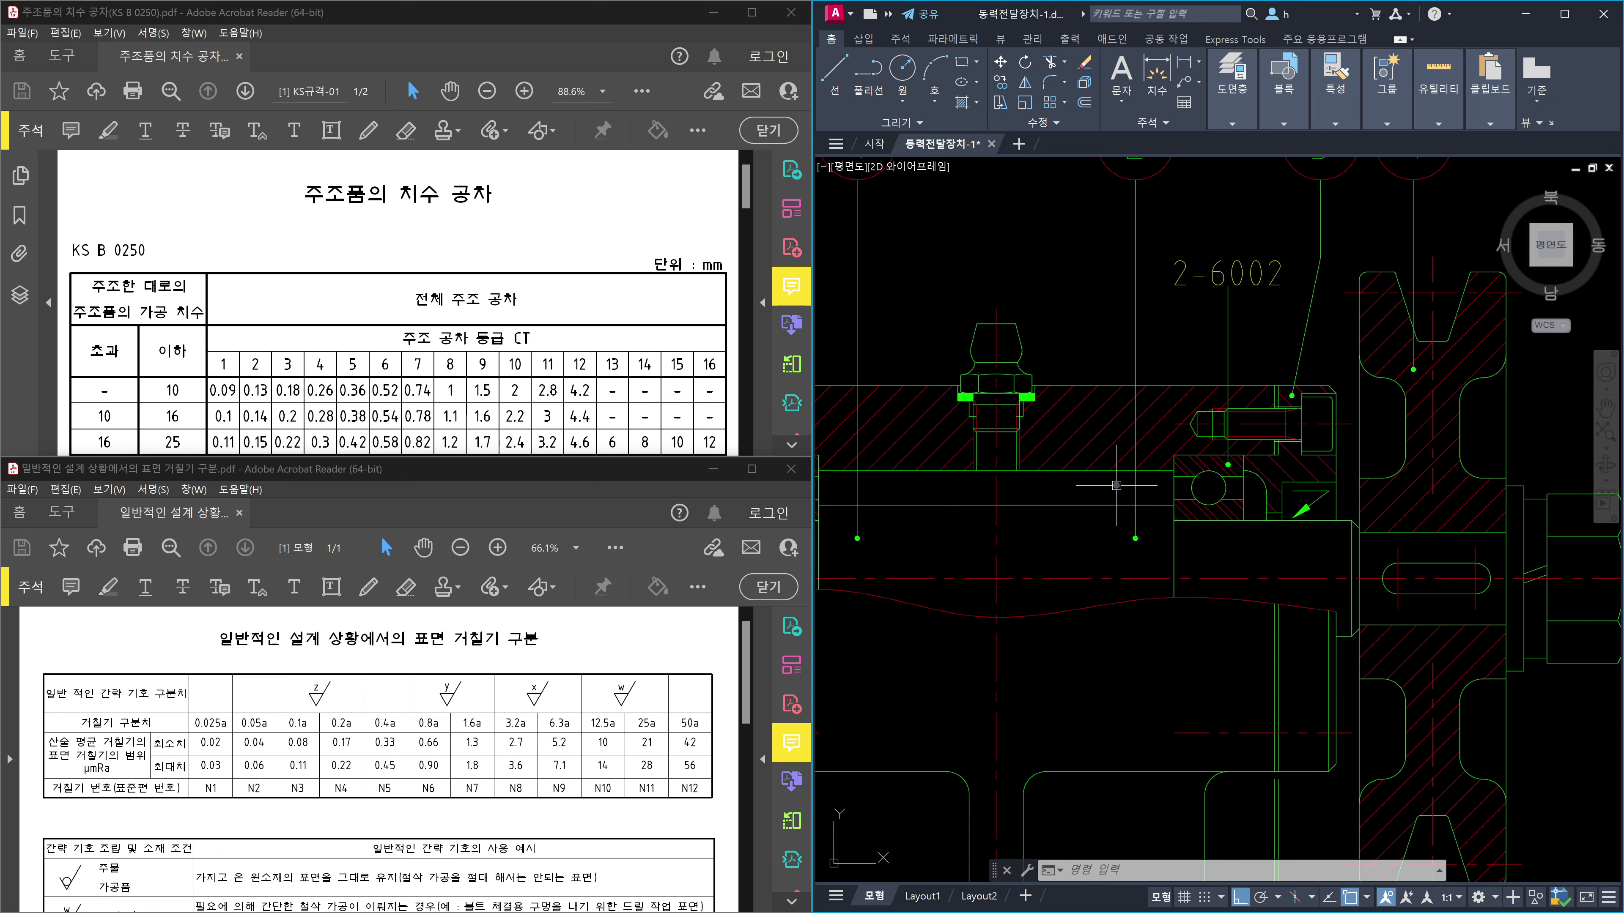
scroll(1116, 485, down, 5)
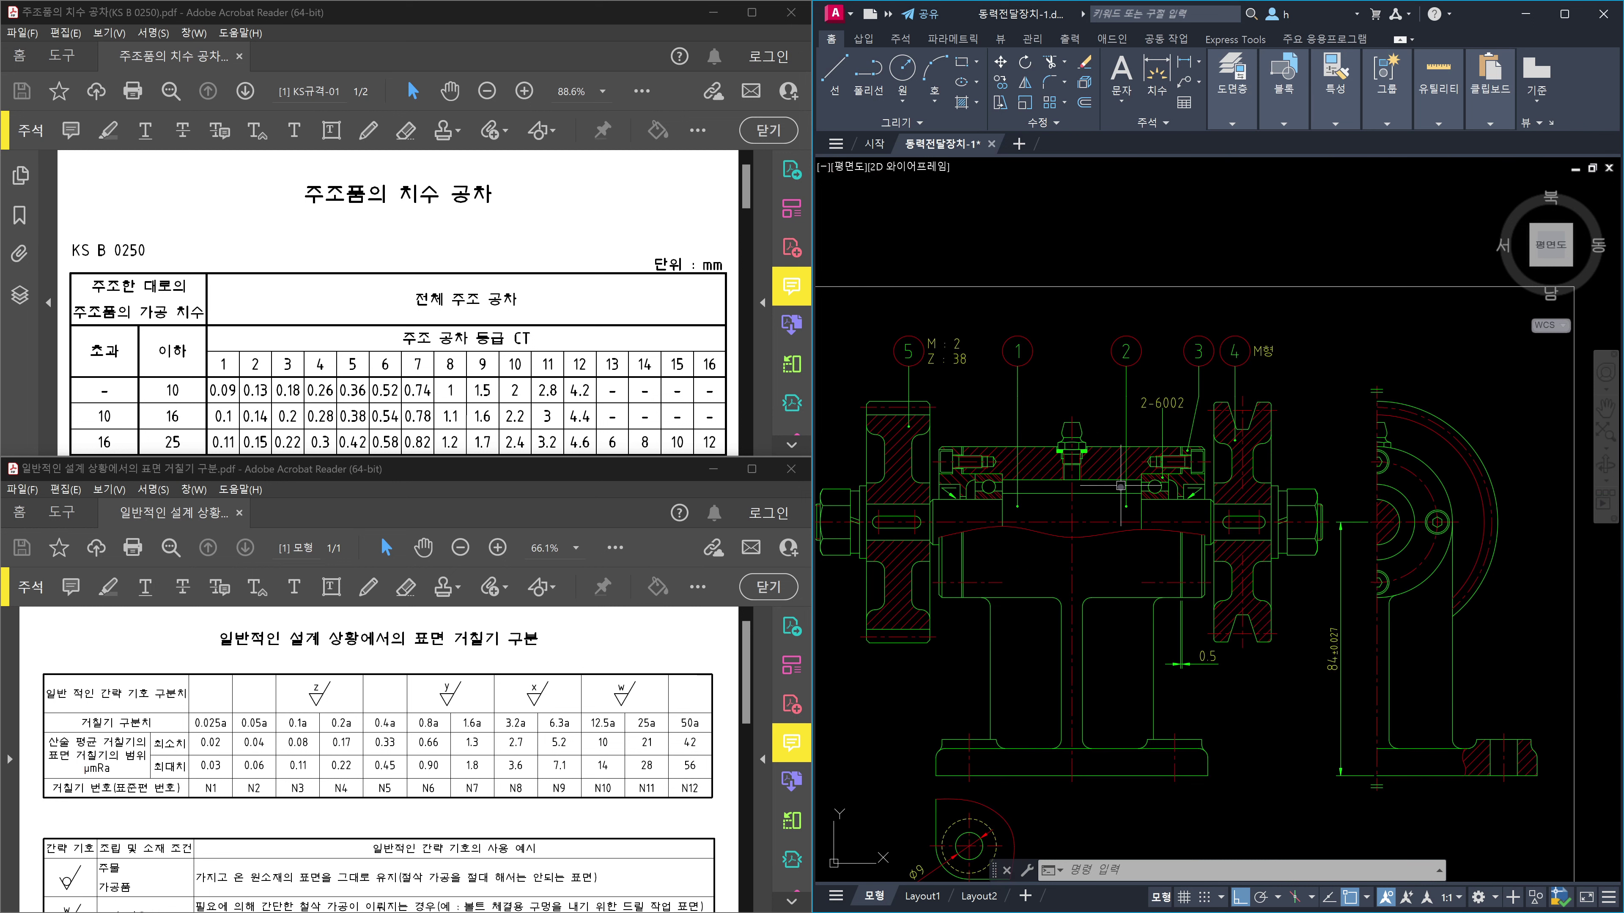
scroll(1121, 512, up, 1)
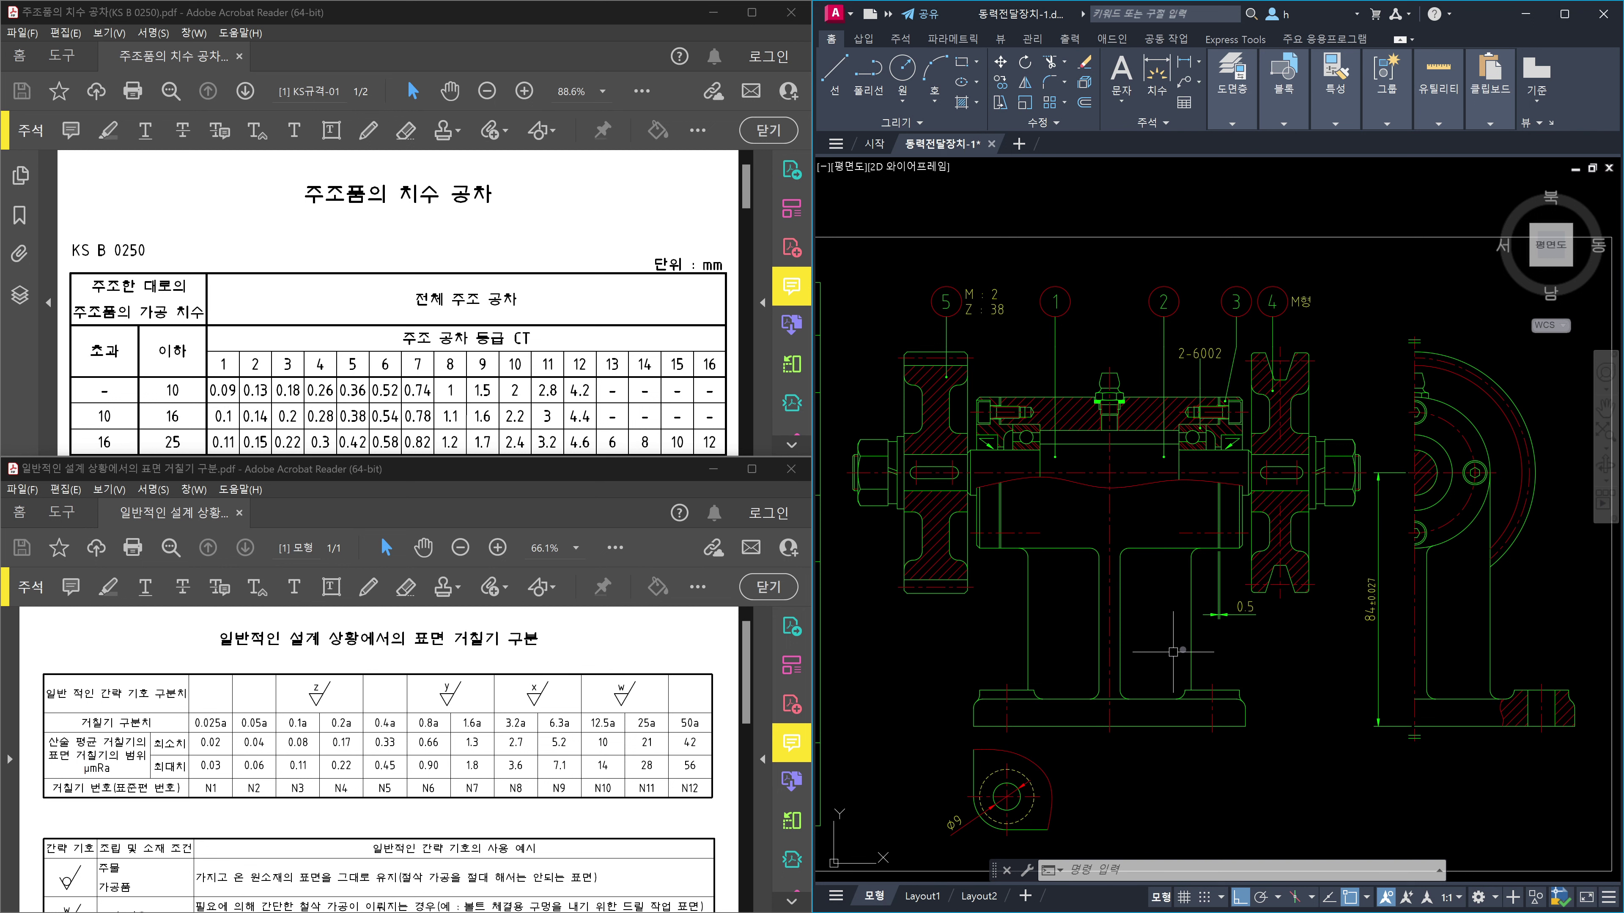
Examine the part number 1 roughness symbol row above the housing's front view, from the casting symbol through z.
scroll(1173, 652, down, 4)
scroll(1093, 767, up, 1)
middle_drag(1093, 767, 1181, 640)
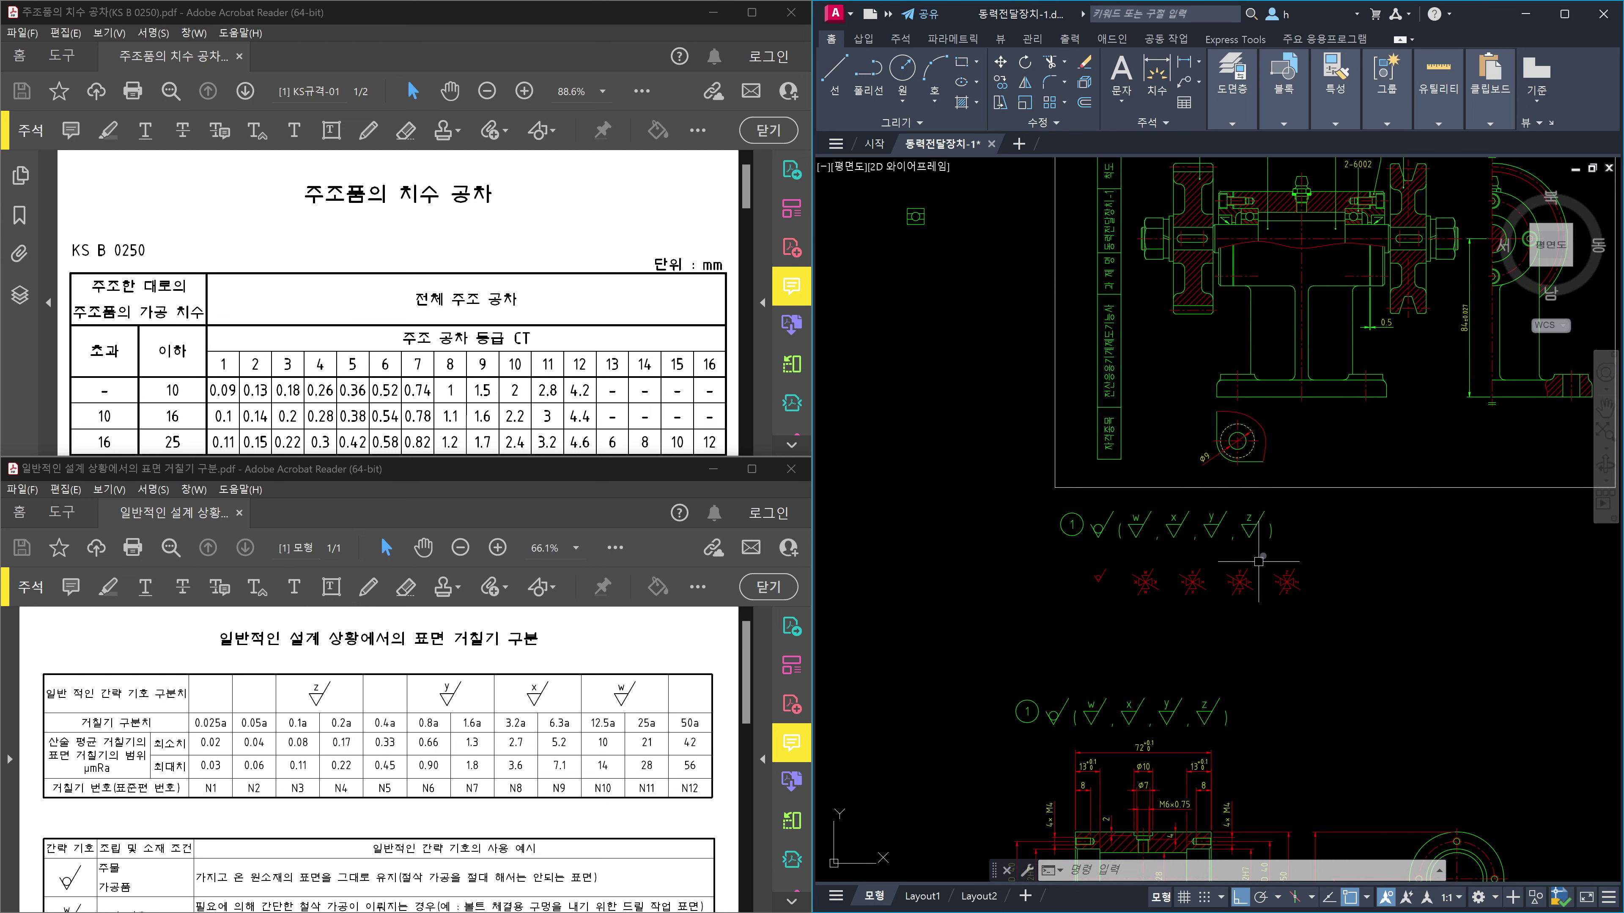
middle_drag(1252, 597, 1245, 301)
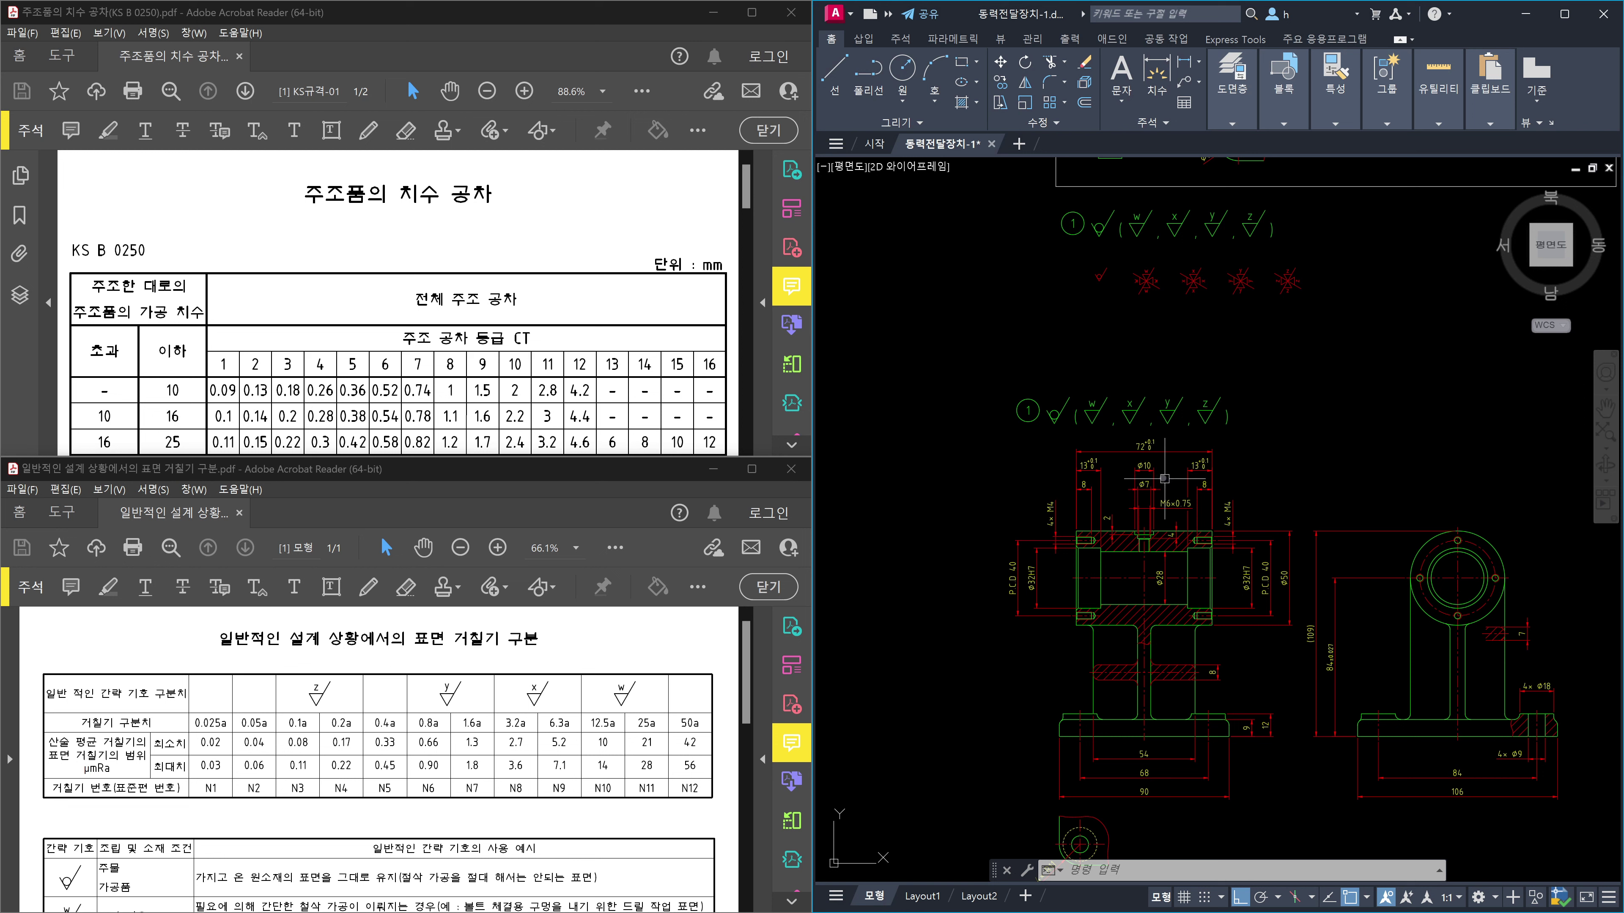
scroll(1077, 387, up, 4)
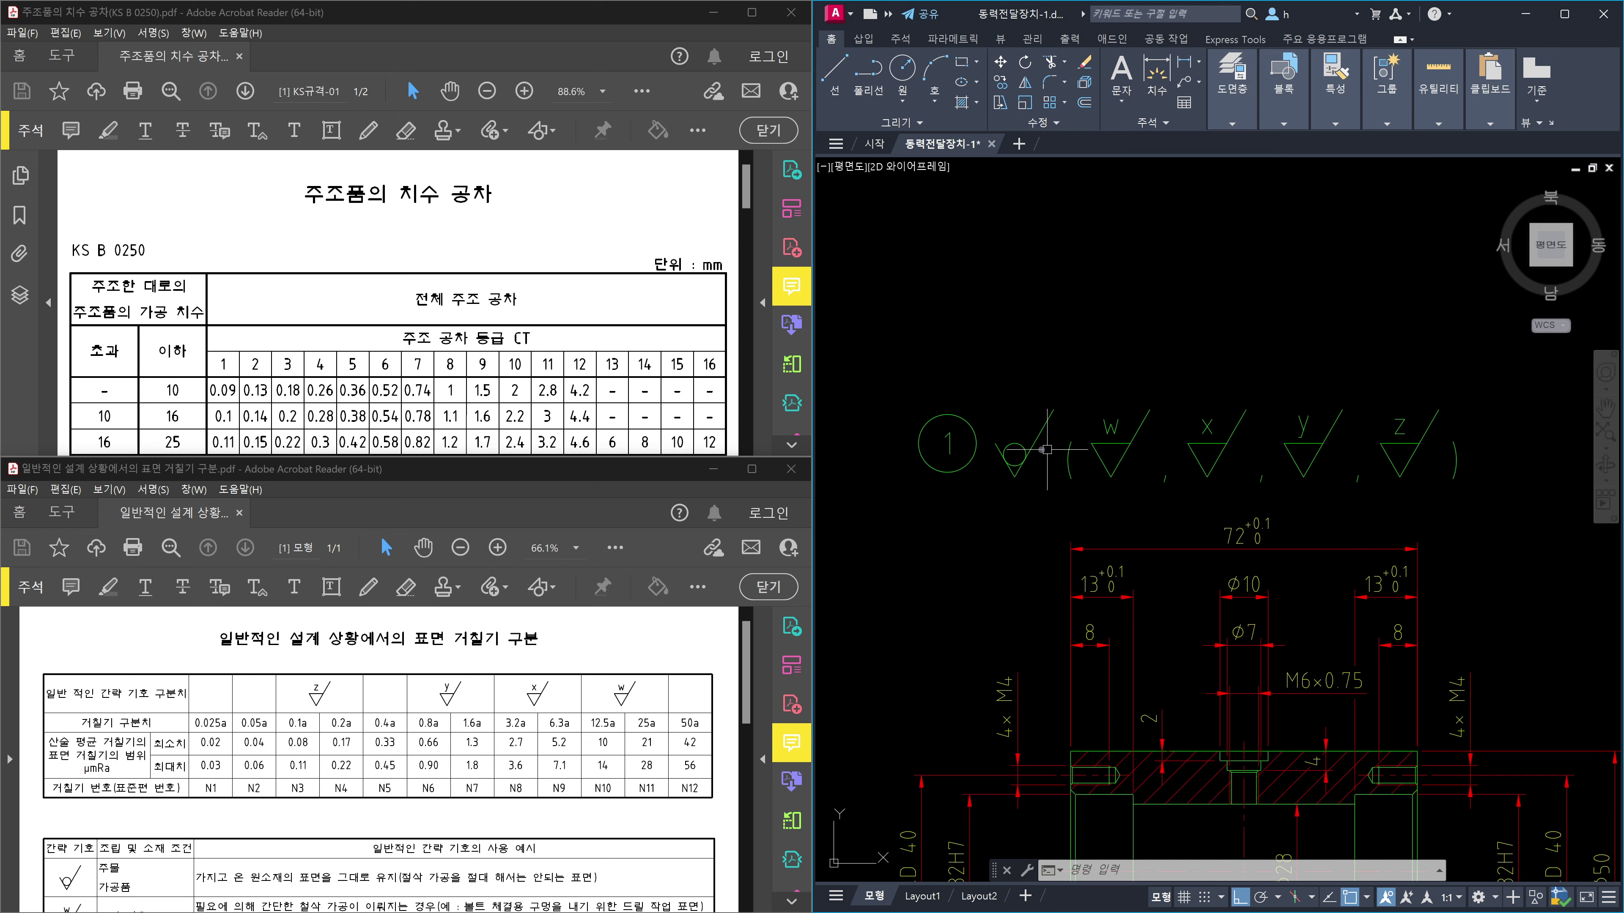
mouse_move(1313, 467)
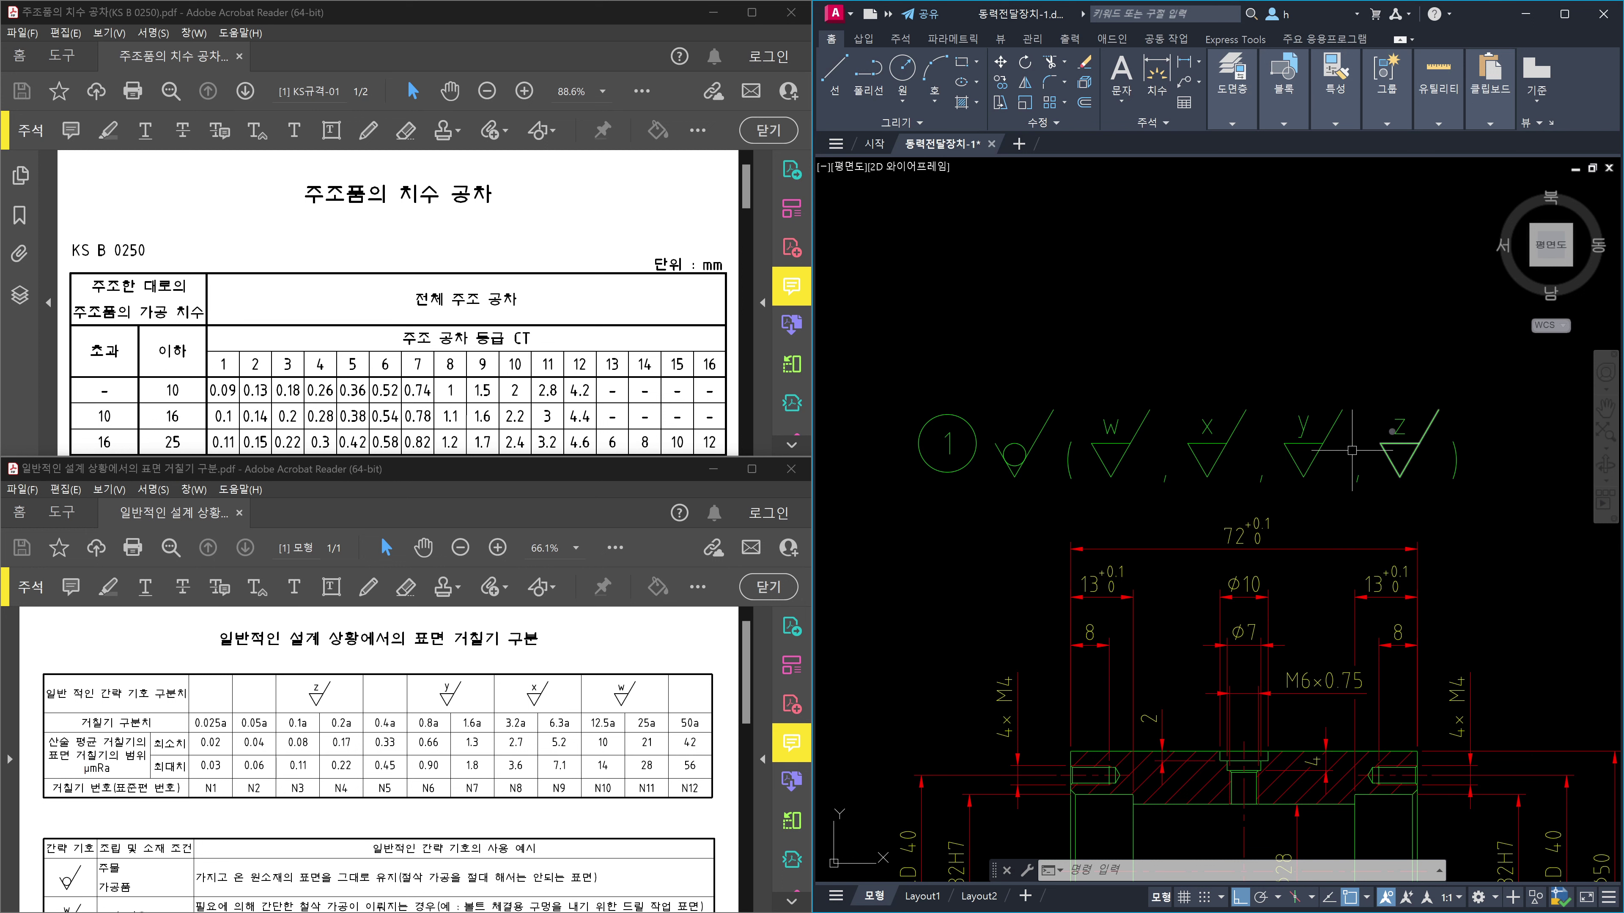
scroll(1400, 532, down, 4)
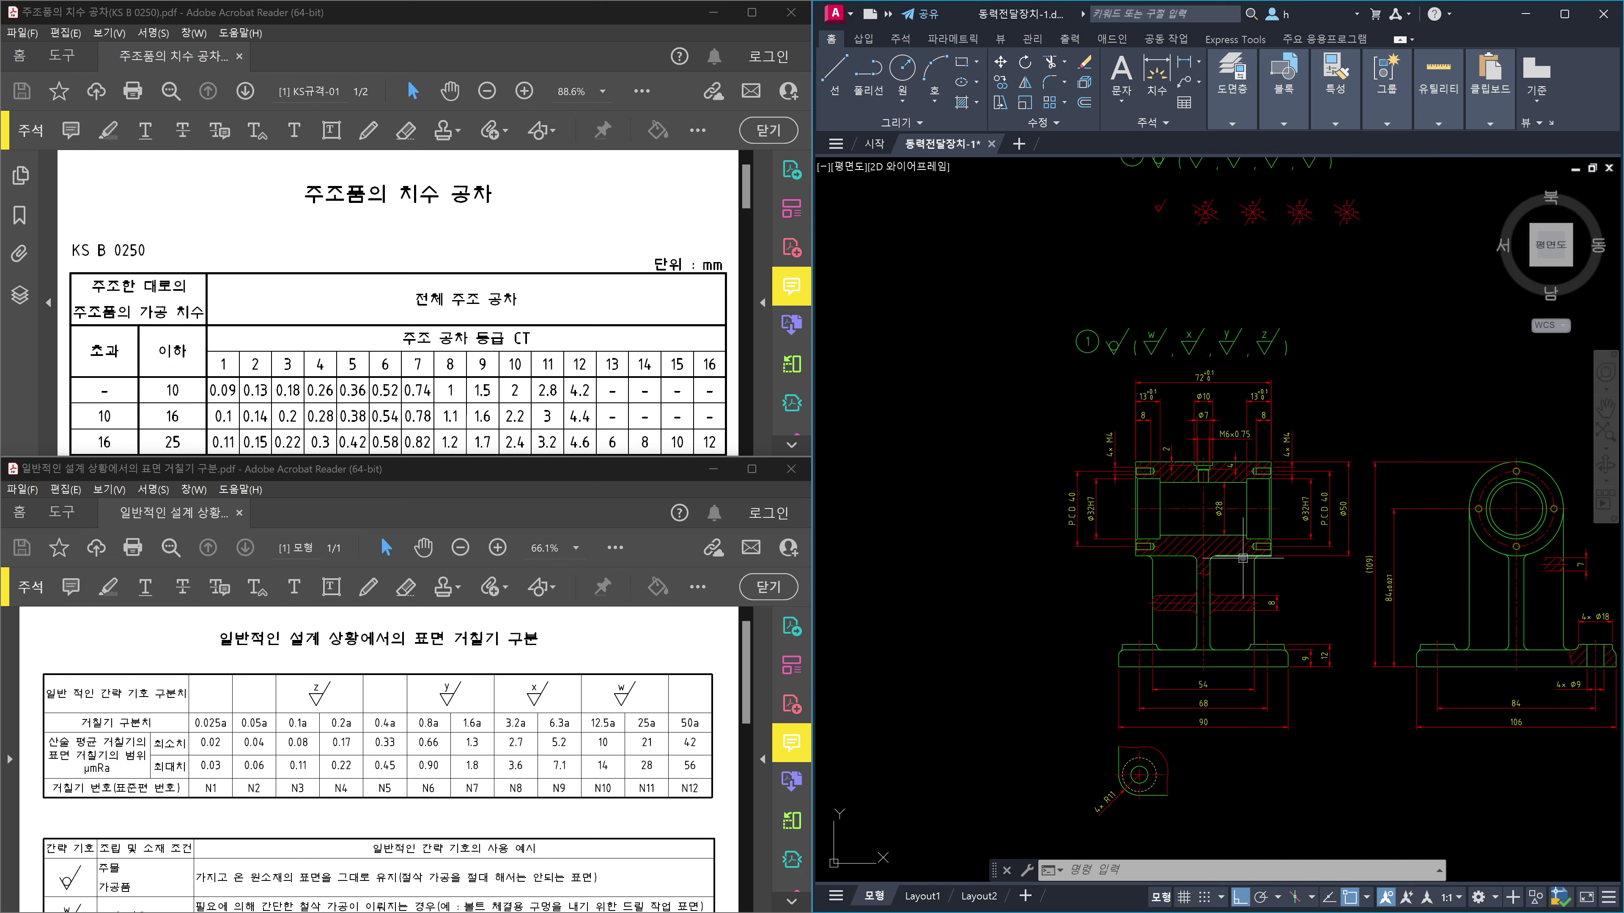
middle_drag(1286, 687, 1158, 611)
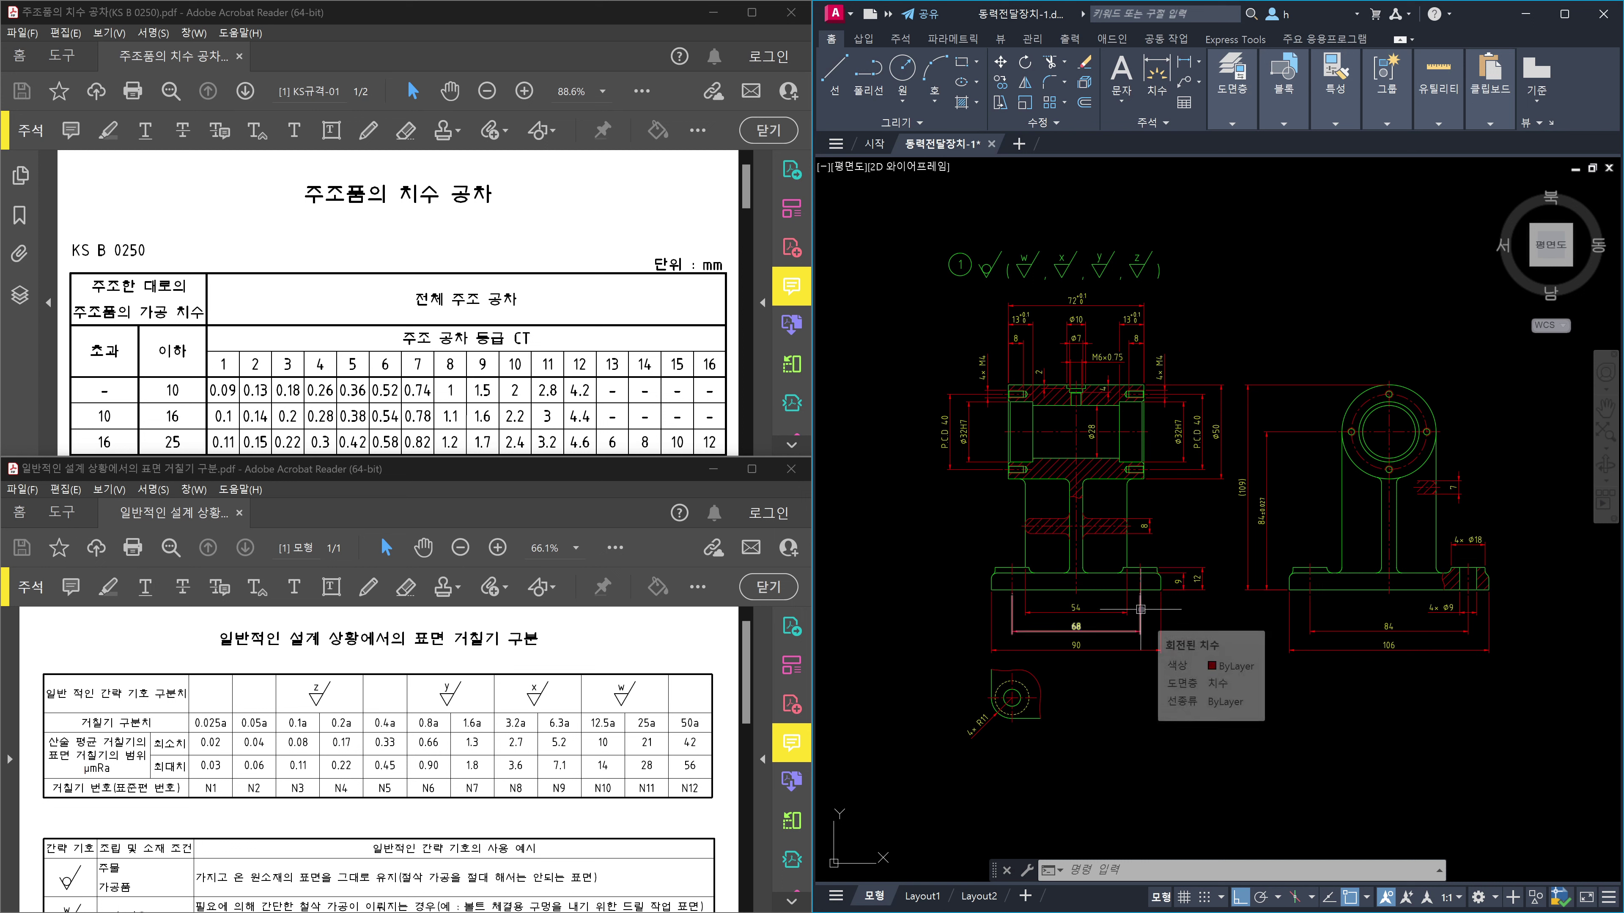
Inspect the housing base by highlighting its bottom edges in the front and side views and checking the front view's lower corner.
scroll(1140, 591, up, 4)
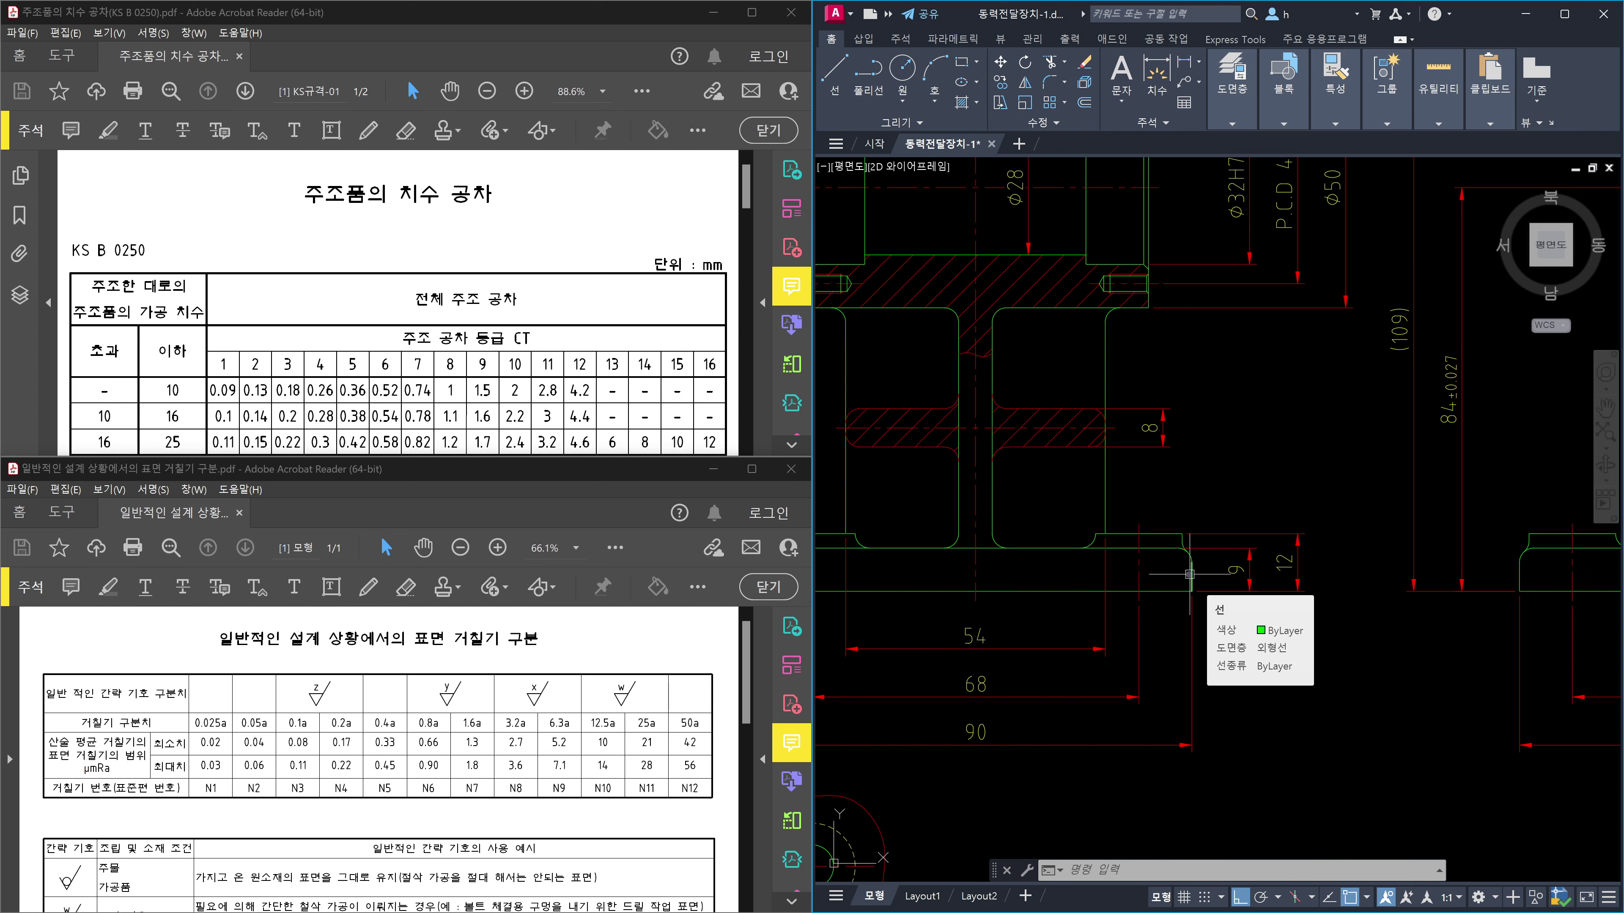
scroll(1179, 593, up, 2)
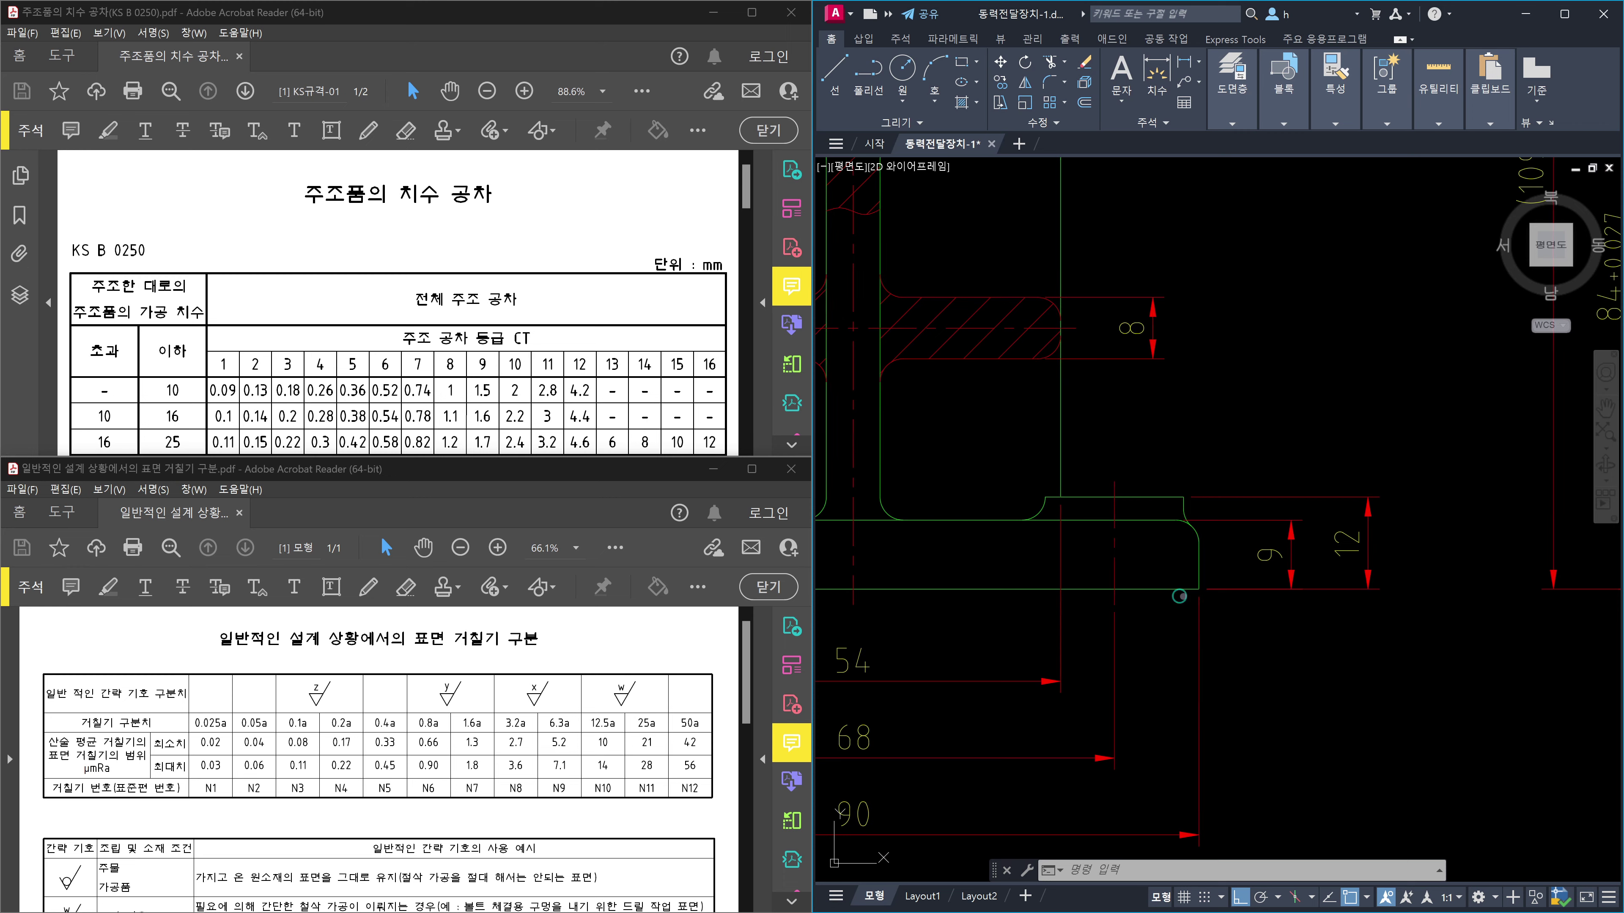
scroll(1178, 596, down, 2)
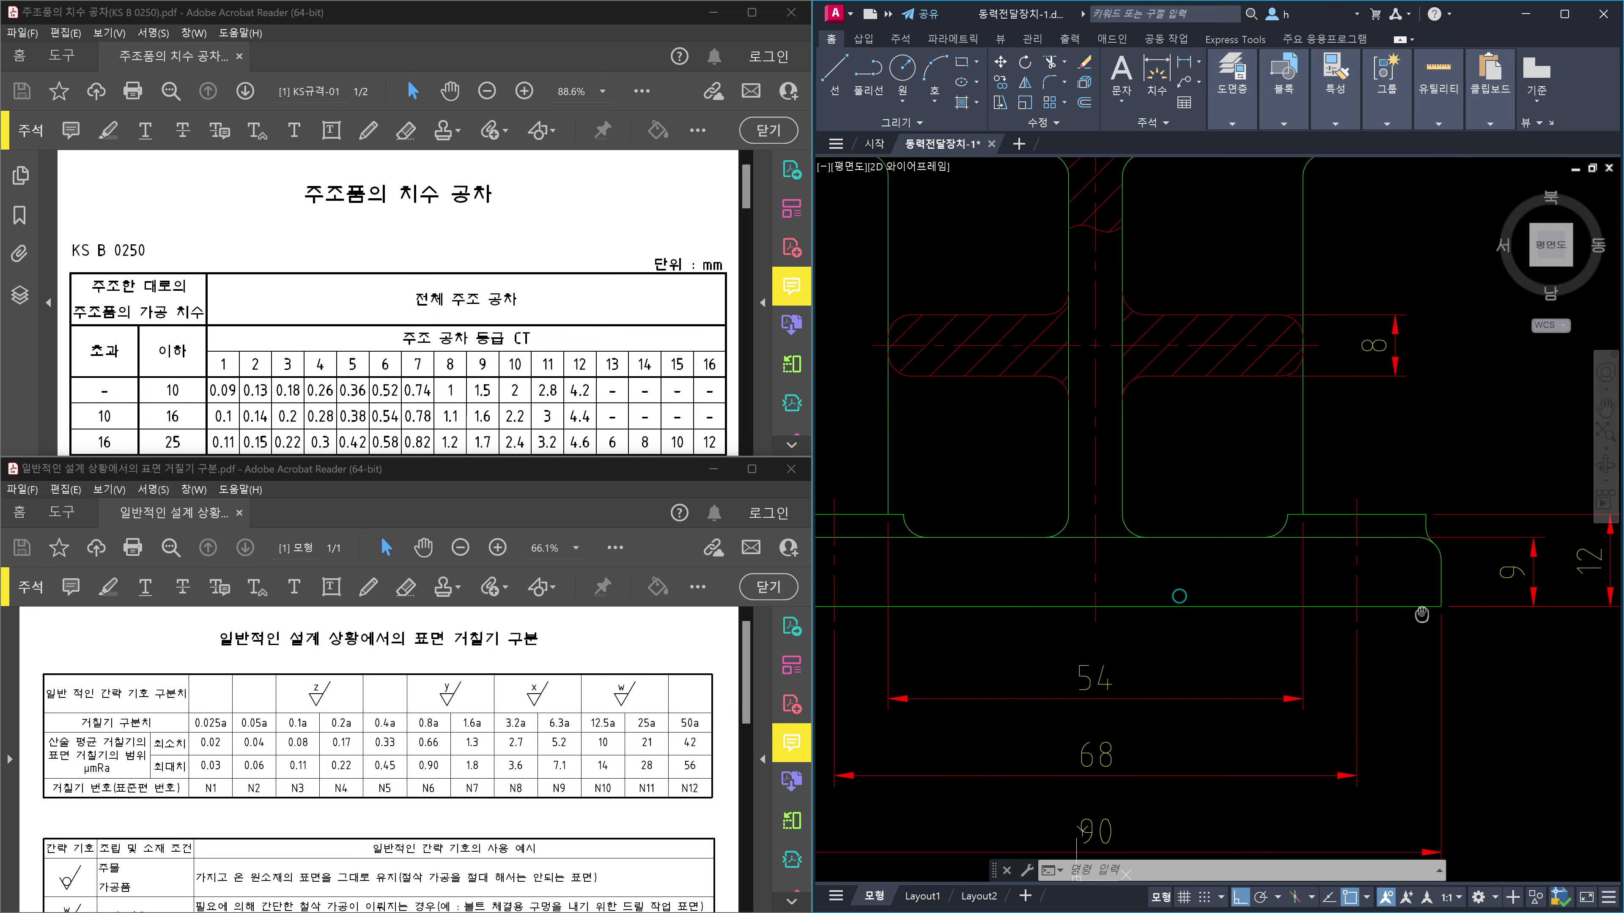
click(1294, 607)
scroll(1294, 605, down, 2)
middle_drag(1342, 630, 1146, 624)
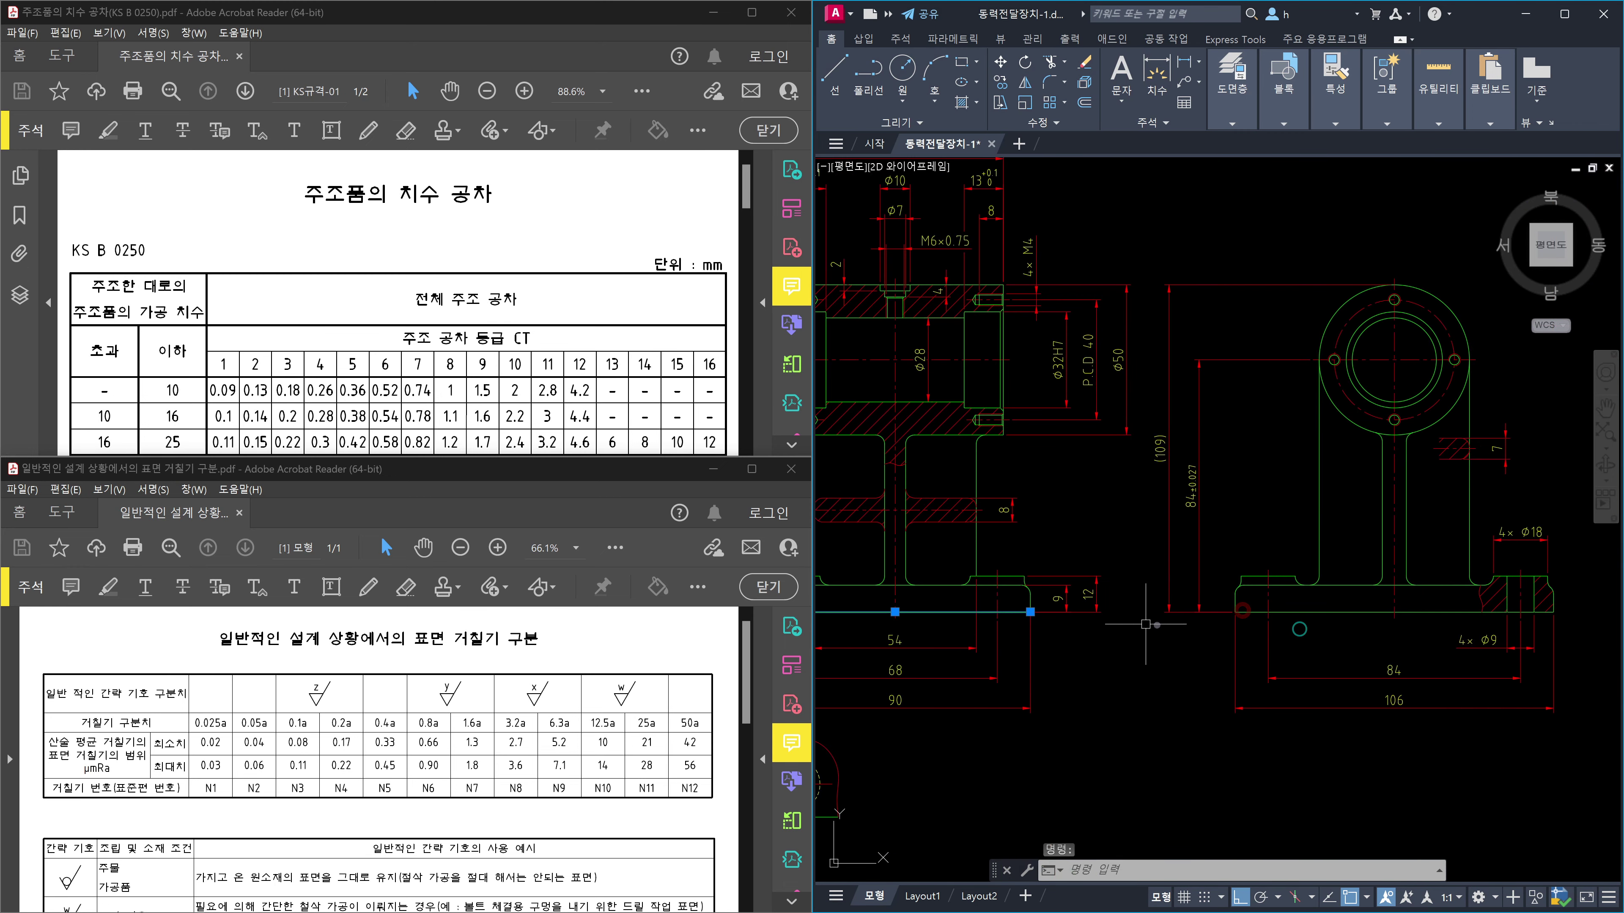
click(1323, 612)
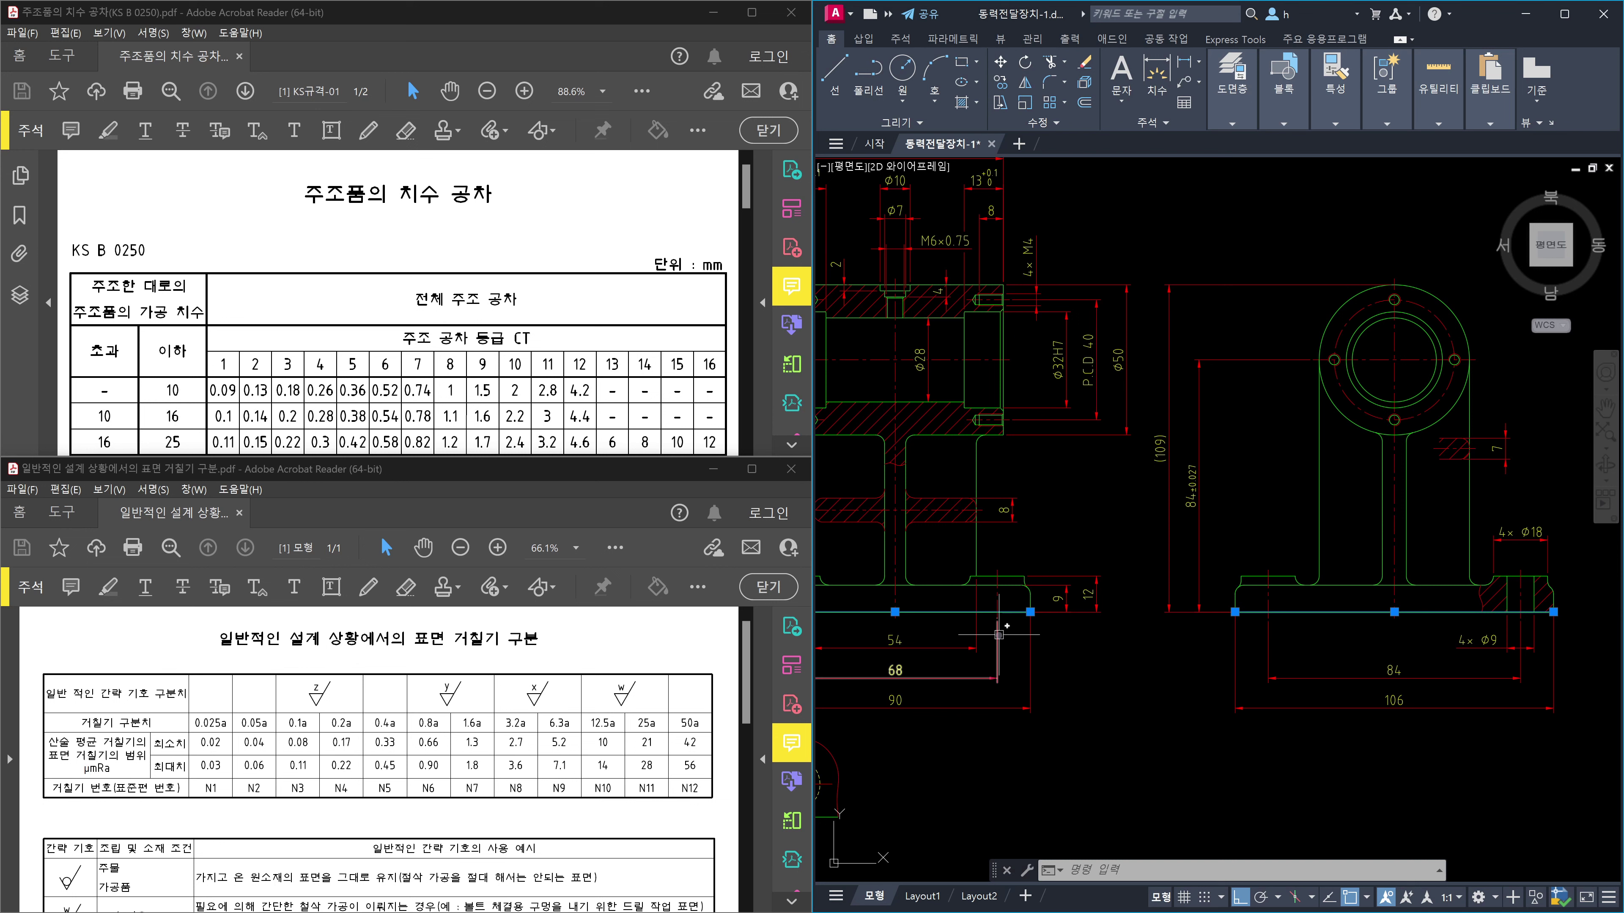
middle_drag(1000, 640, 1201, 635)
scroll(1230, 607, up, 2)
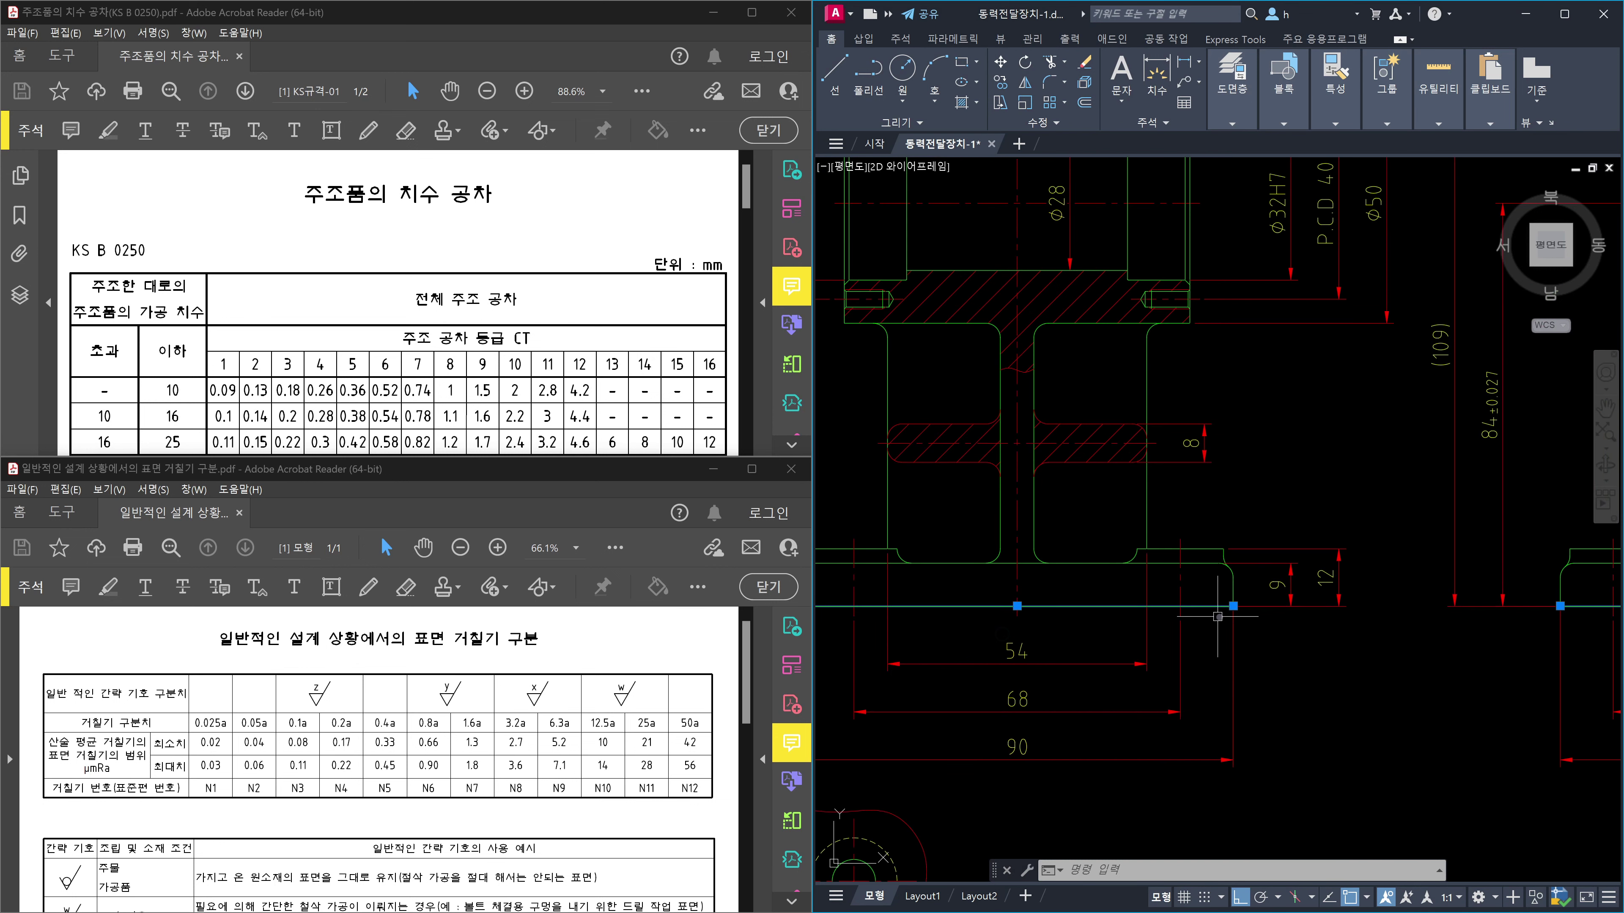
key(Escape)
scroll(1221, 606, up, 3)
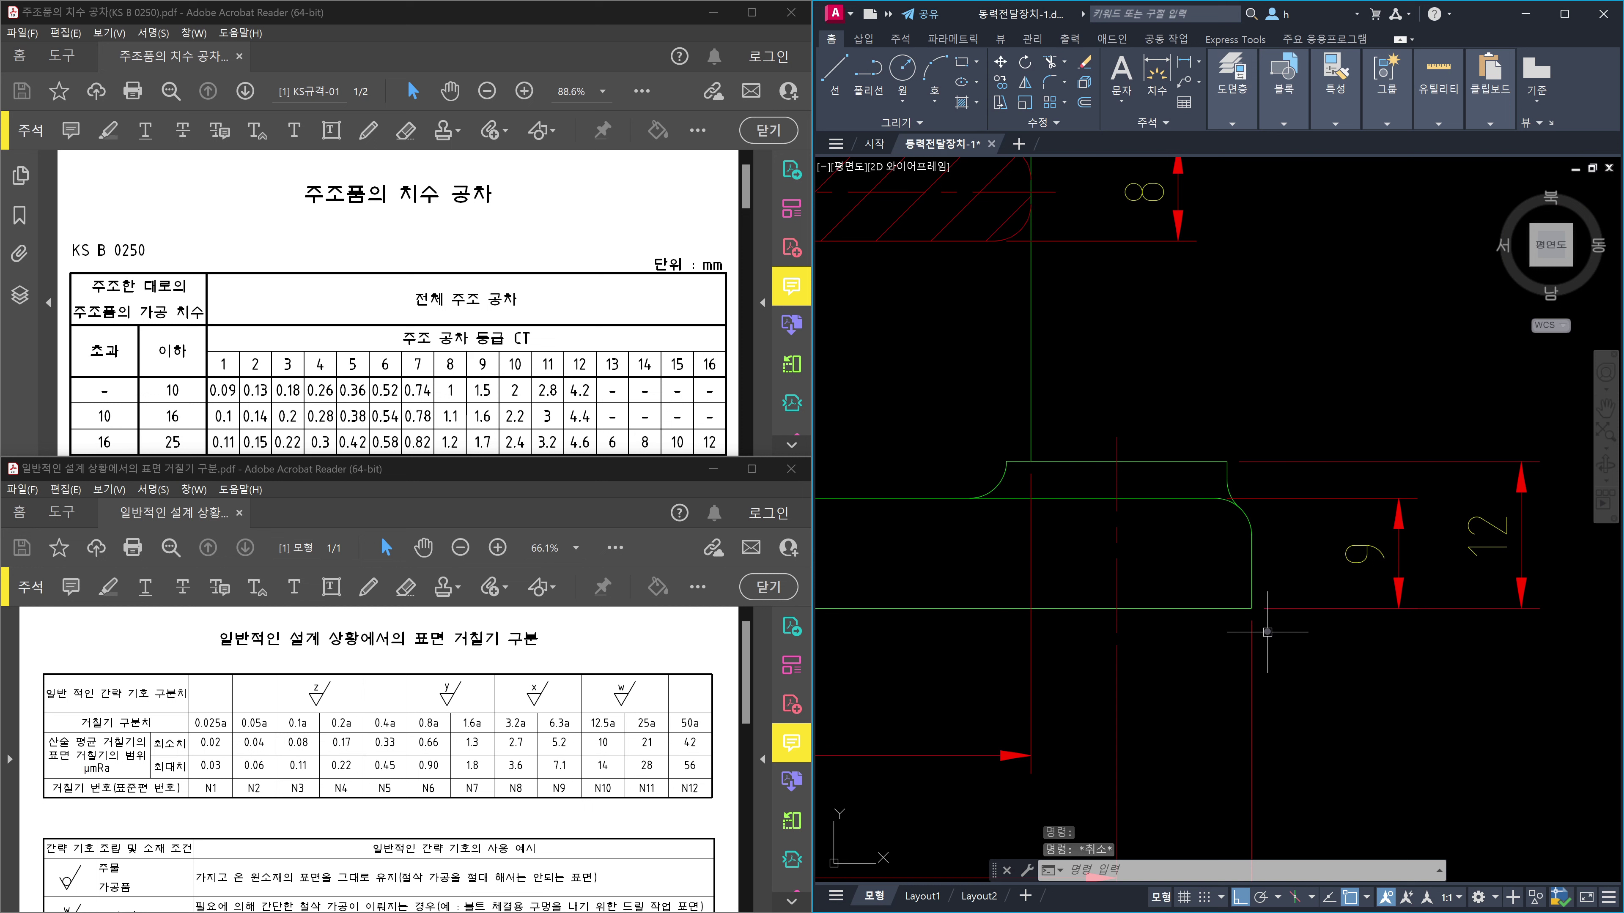
drag(1228, 586, 1275, 646)
drag(1251, 536, 1251, 607)
drag(1023, 605, 1251, 607)
mouse_move(1170, 681)
mouse_down()
mouse_move(1281, 700)
mouse_move(1275, 721)
mouse_move(1418, 686)
mouse_up()
mouse_move(1415, 668)
mouse_down()
mouse_move(1419, 702)
mouse_move(1492, 671)
mouse_move(1492, 691)
mouse_up()
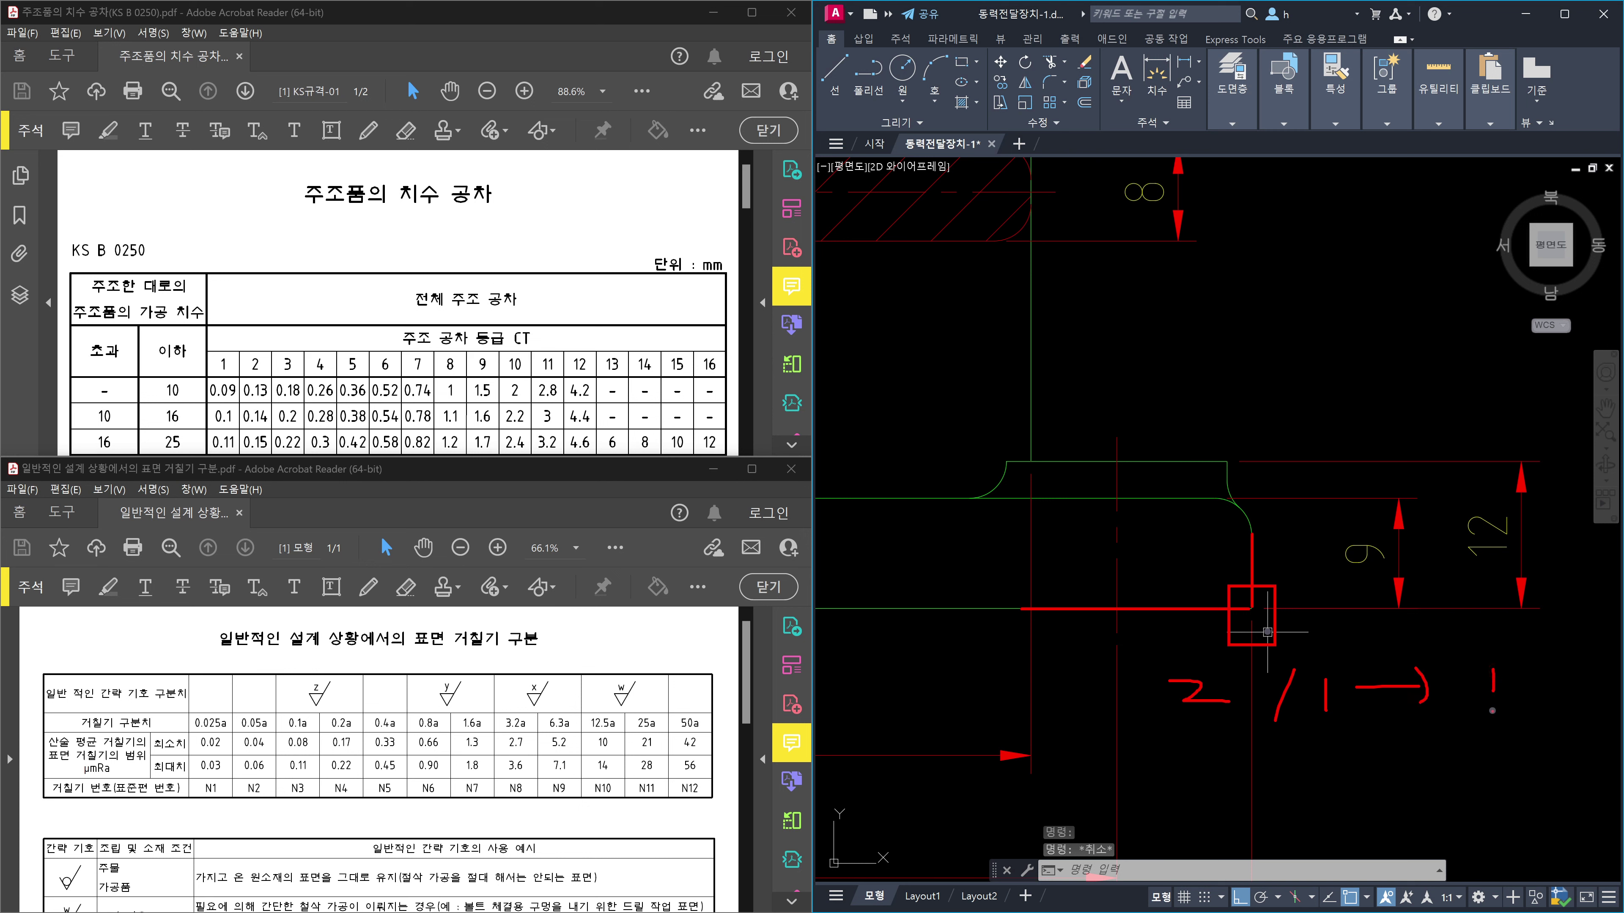
Examine the outer bottom corner where the base's bottom and side edges meet in the housing's front view.
mouse_move(1455, 749)
mouse_down()
mouse_move(1529, 773)
mouse_move(1556, 726)
mouse_move(1586, 745)
mouse_move(1622, 723)
mouse_up()
click(1604, 728)
drag(1621, 713, 1608, 747)
drag(1590, 759, 1595, 780)
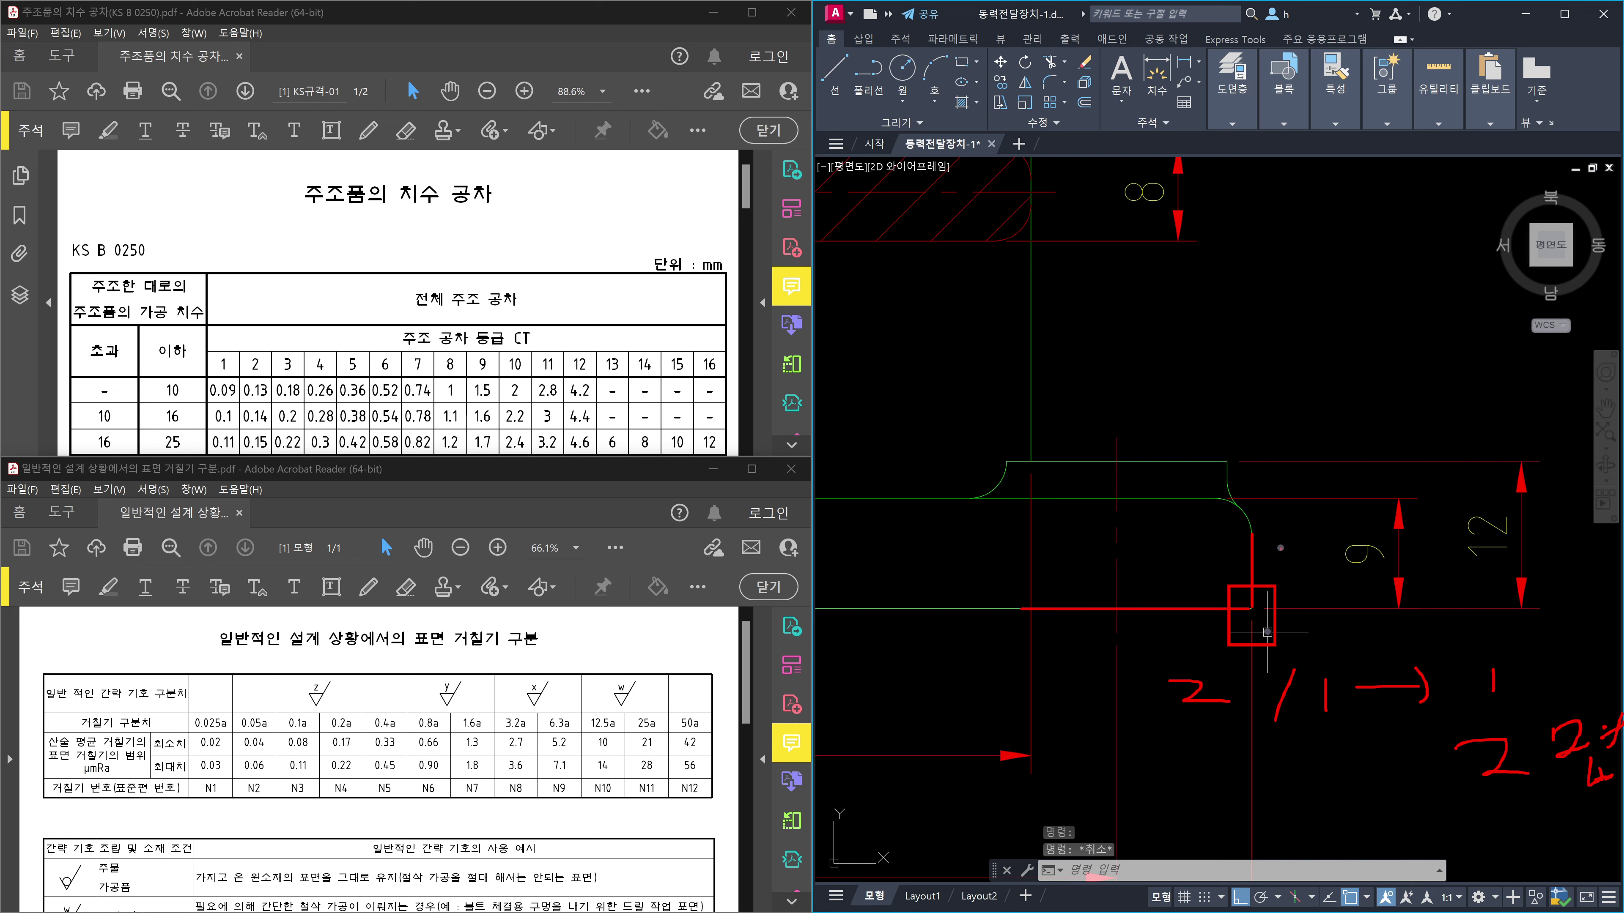
Examine the R3 rounded corner above the base's outer side edge in the housing's front view.
mouse_move(1289, 542)
mouse_down()
mouse_move(1261, 566)
mouse_move(1285, 566)
mouse_move(1205, 512)
mouse_move(1272, 506)
mouse_move(1268, 541)
mouse_up()
drag(1310, 454, 1313, 492)
mouse_move(1333, 442)
mouse_down()
mouse_move(1333, 484)
mouse_move(1376, 453)
mouse_move(1379, 488)
mouse_move(1382, 473)
mouse_up()
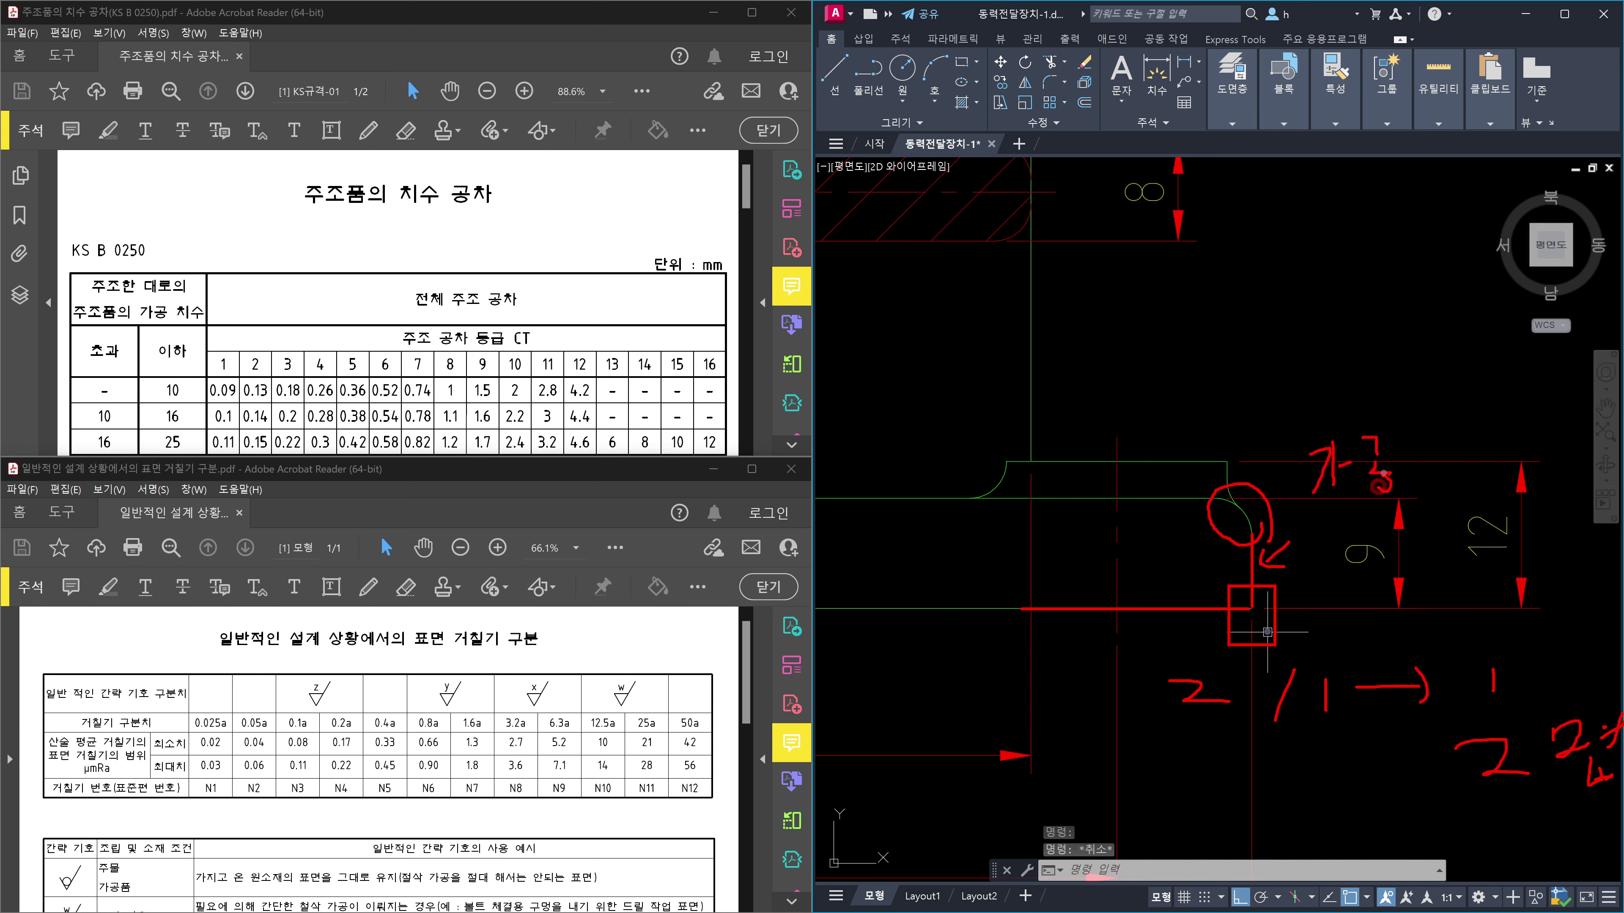
mouse_move(1257, 542)
mouse_down()
mouse_move(1195, 496)
mouse_move(1124, 490)
mouse_move(1102, 526)
mouse_up()
mouse_move(1275, 534)
mouse_down()
mouse_move(1201, 556)
mouse_move(1278, 493)
mouse_move(1278, 530)
mouse_up()
mouse_move(1243, 294)
mouse_down()
mouse_move(1273, 296)
mouse_move(1285, 330)
mouse_up()
drag(1314, 268, 1310, 338)
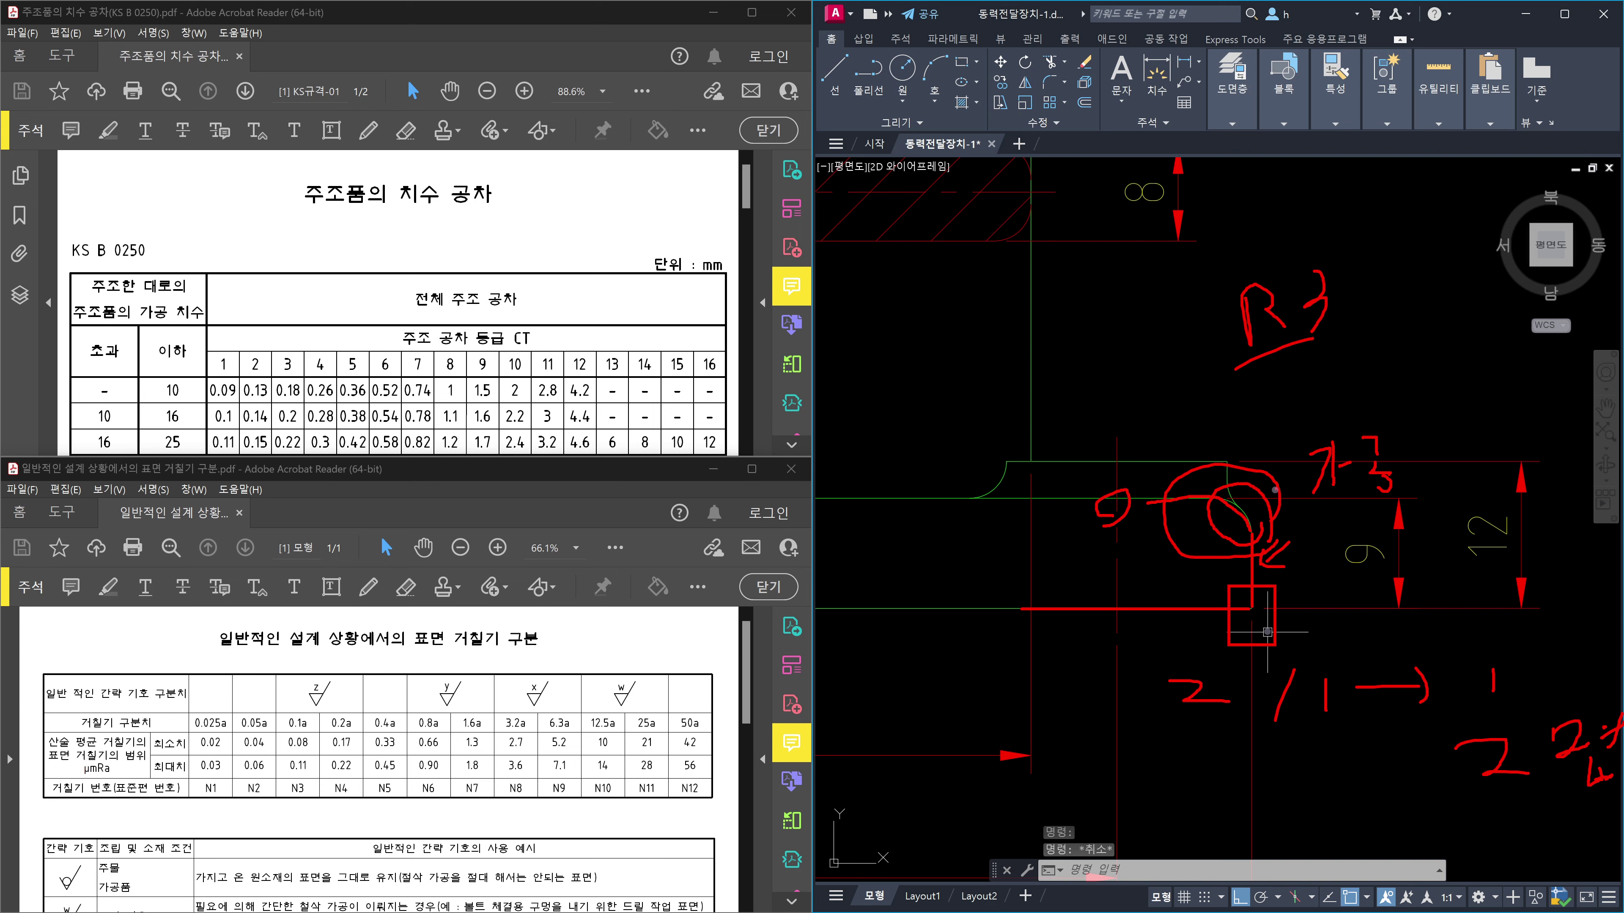
mouse_move(1300, 538)
mouse_down()
mouse_move(1259, 564)
mouse_move(1244, 552)
mouse_up()
mouse_move(1176, 615)
mouse_down()
mouse_move(1162, 627)
mouse_move(1170, 598)
mouse_move(1158, 618)
mouse_up()
key(Escape)
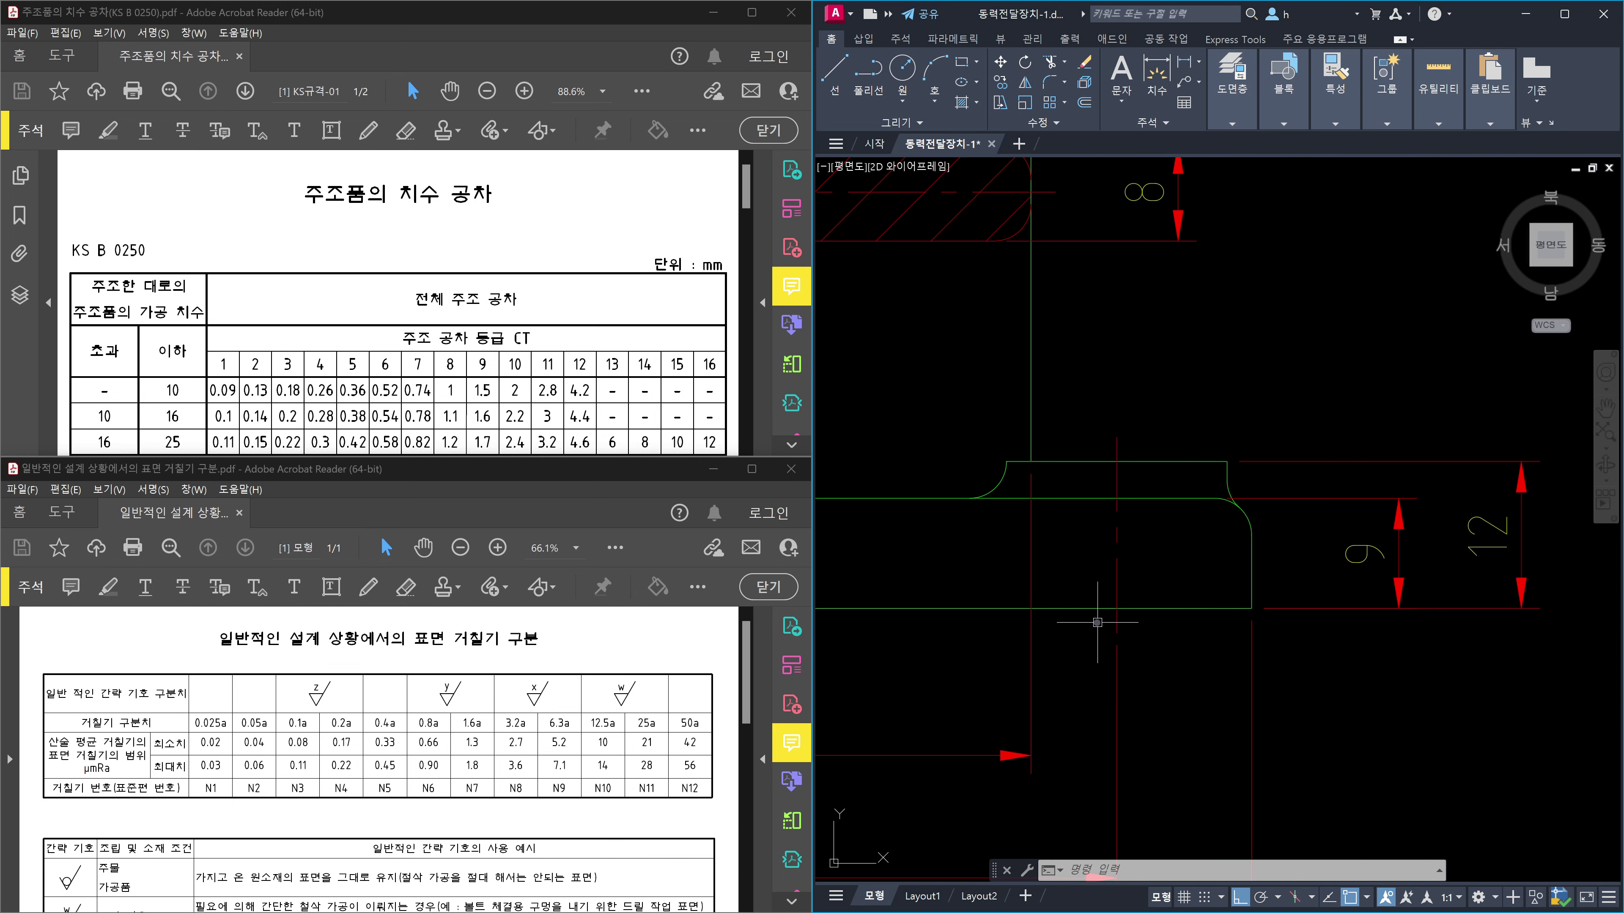
Highlight the base's bottom edge in the front view and examine the 84±0.027 height dimension beside the side view.
click(1170, 609)
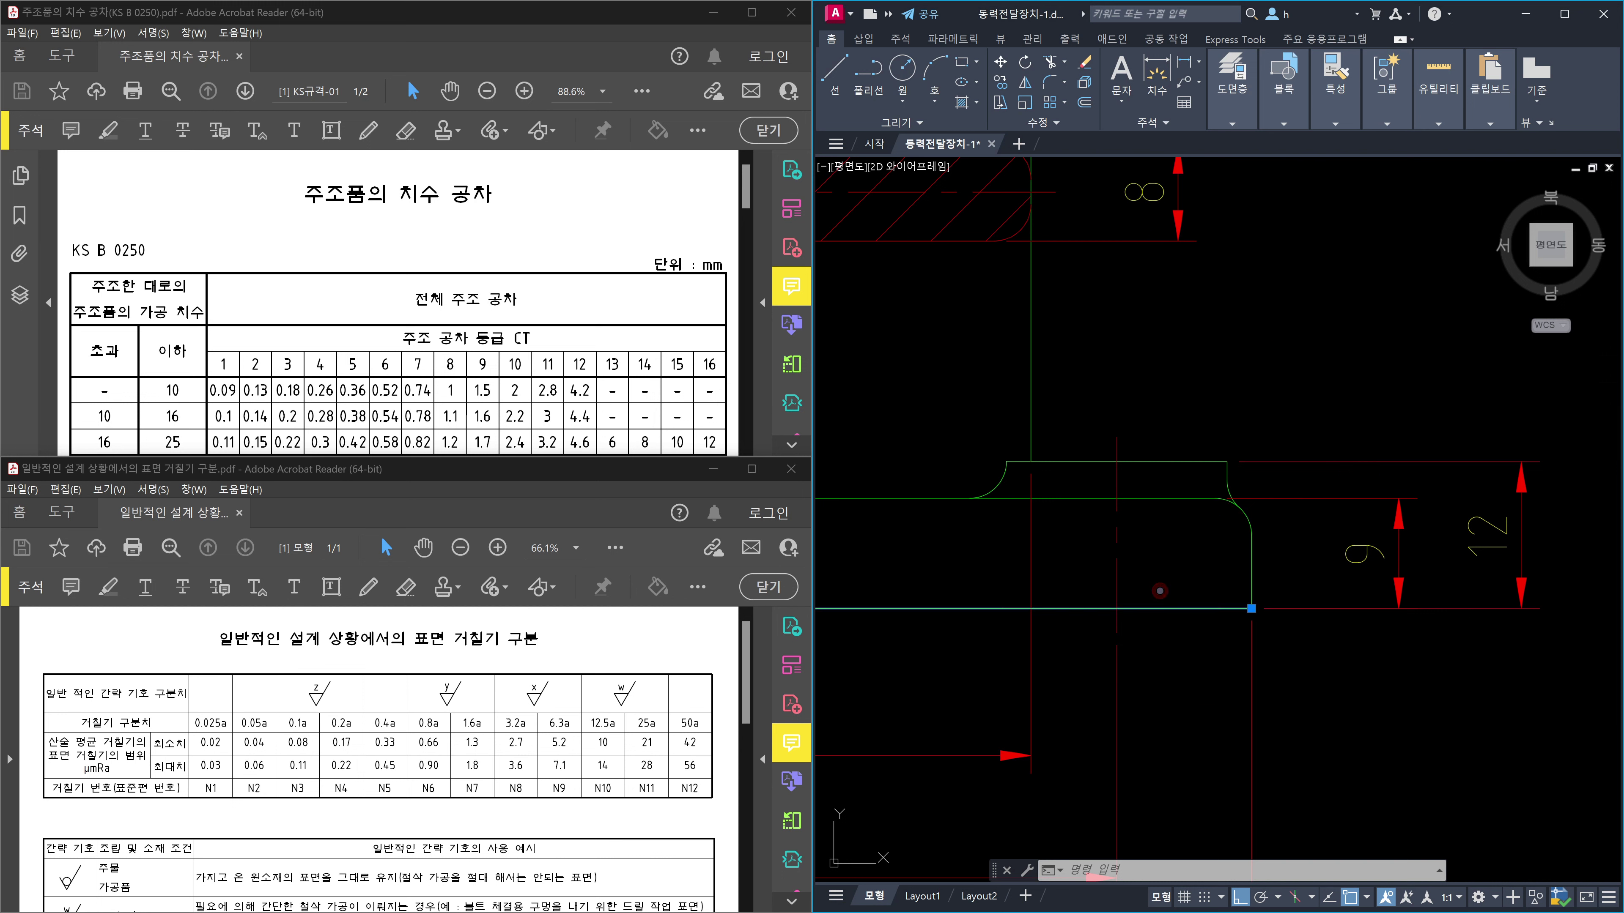
key(Escape)
scroll(1161, 590, down, 5)
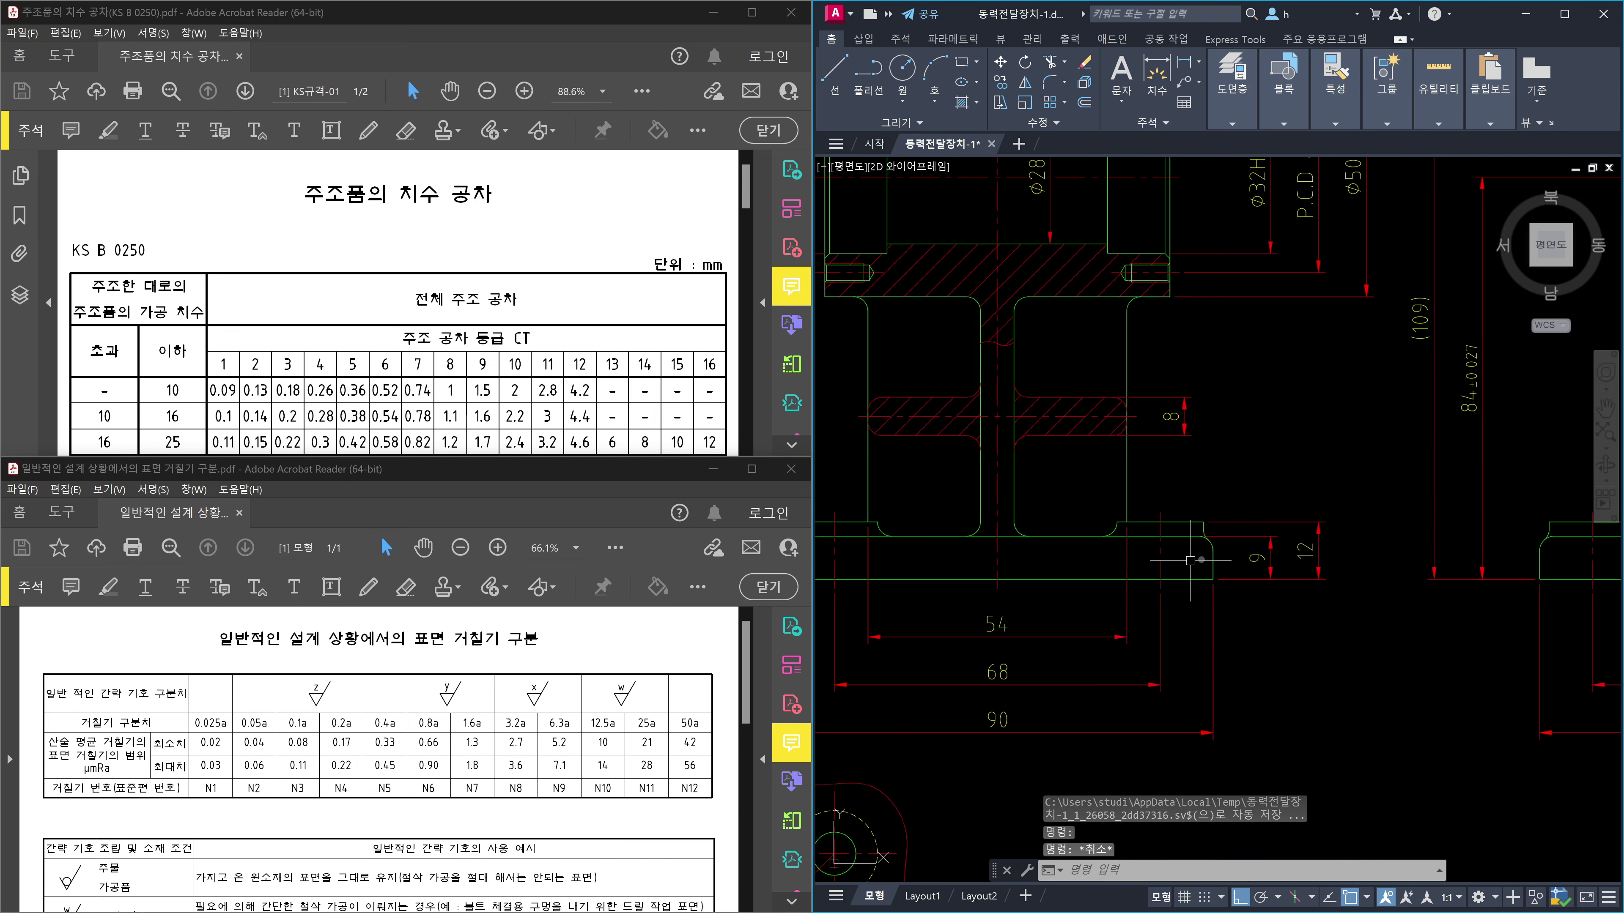
scroll(1292, 544, up, 8)
middle_drag(1291, 544, 1200, 550)
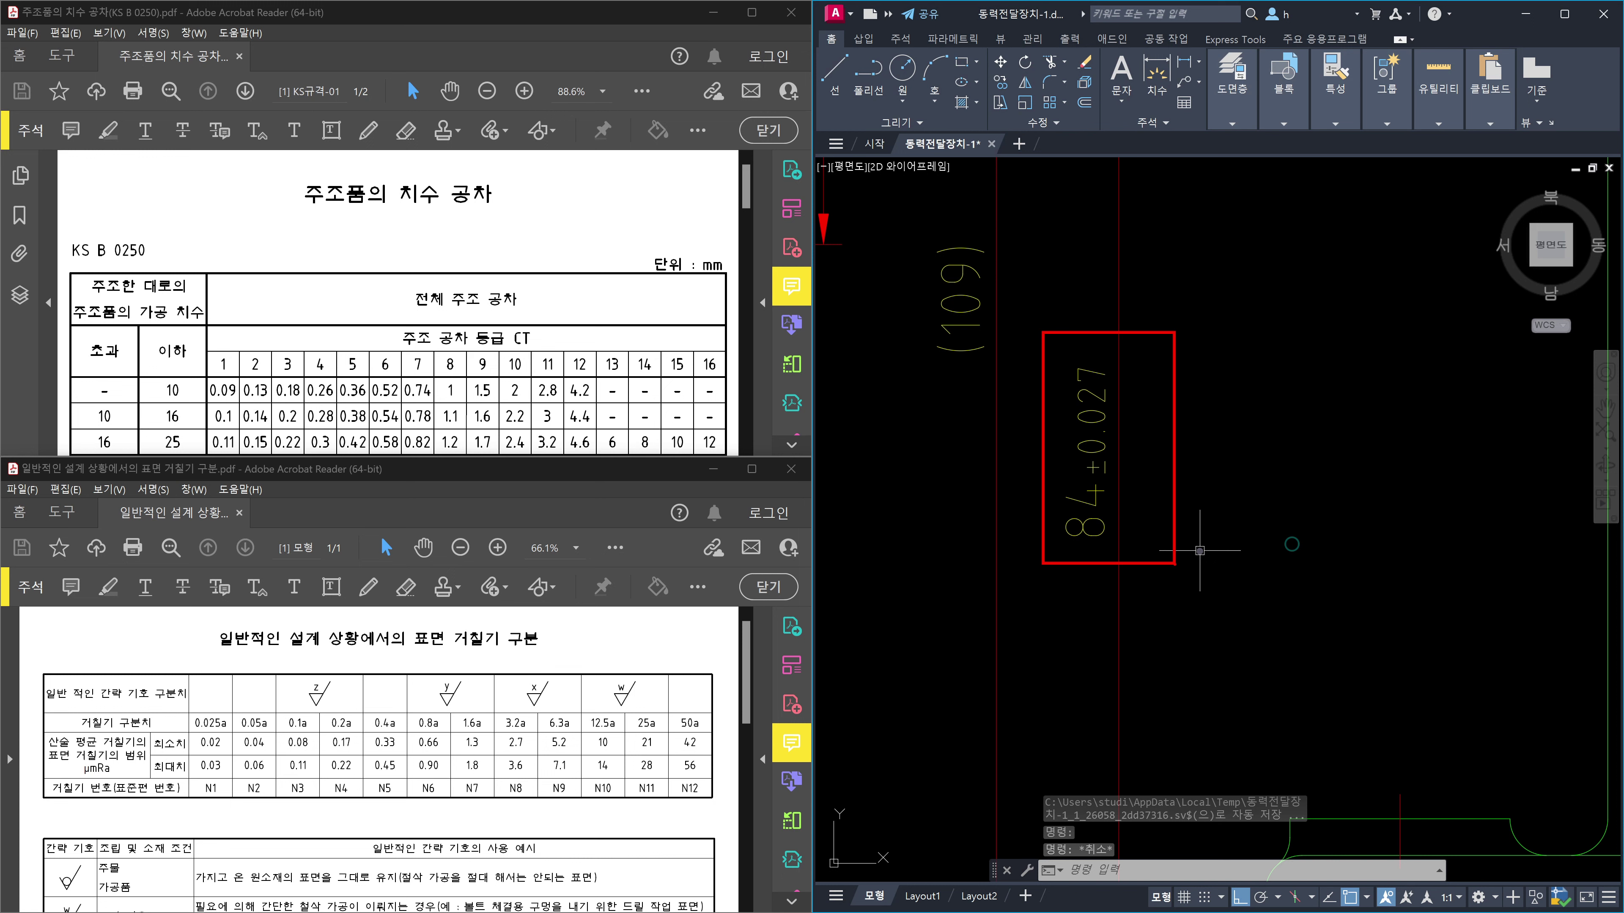
scroll(1200, 550, down, 4)
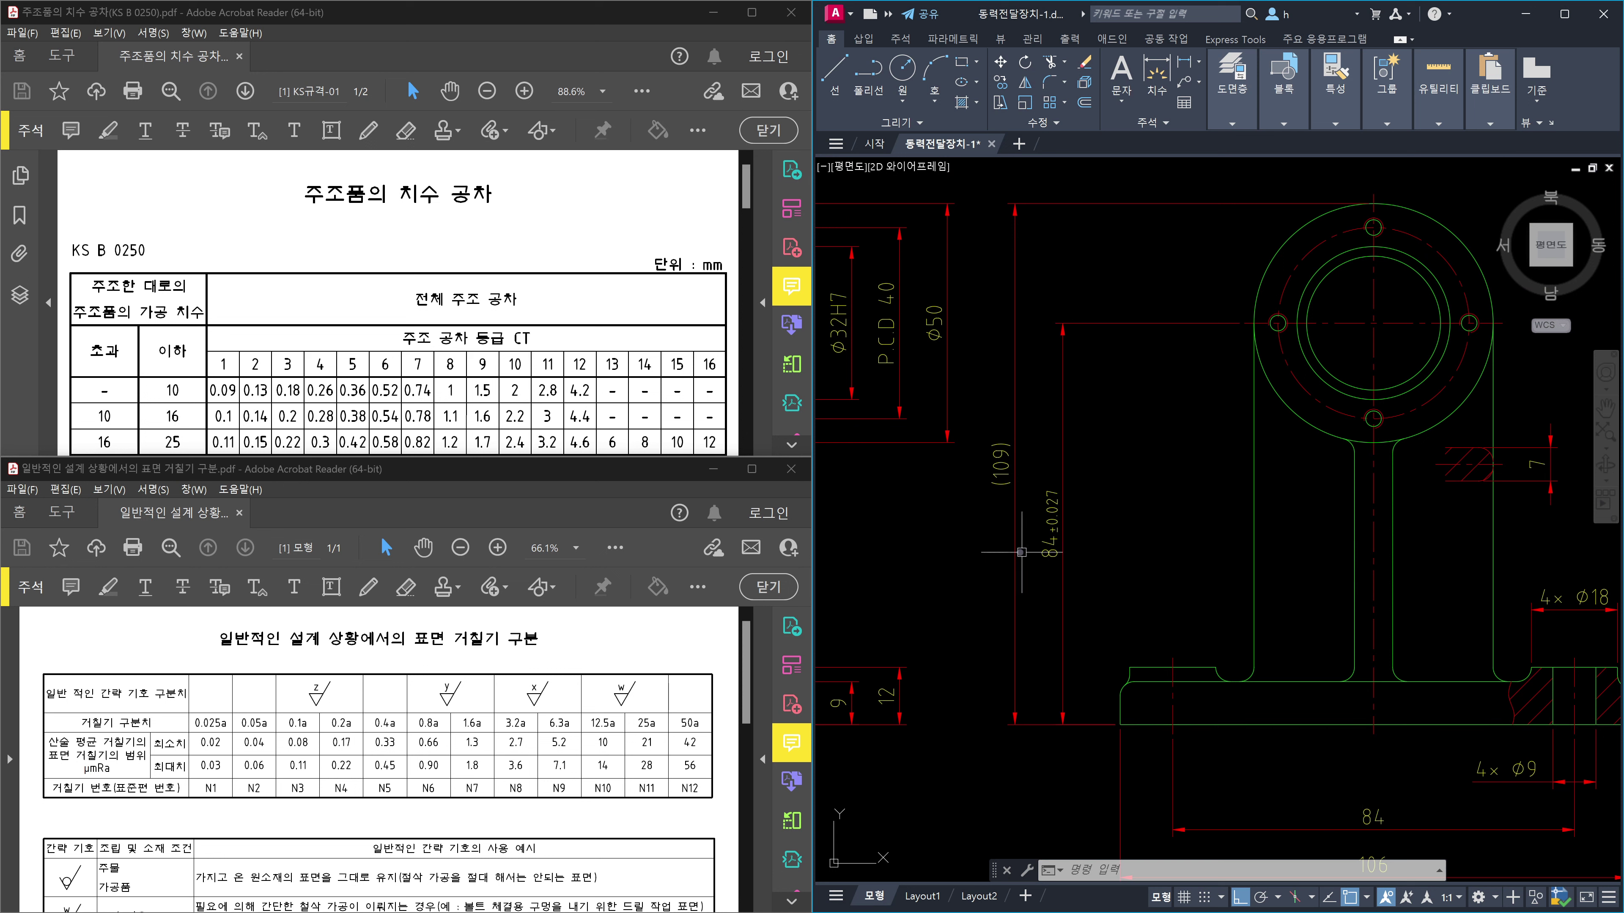
Inspect the base's bottom edge, the bore centre and the boss's outer circle in the housing's side view.
click(1222, 723)
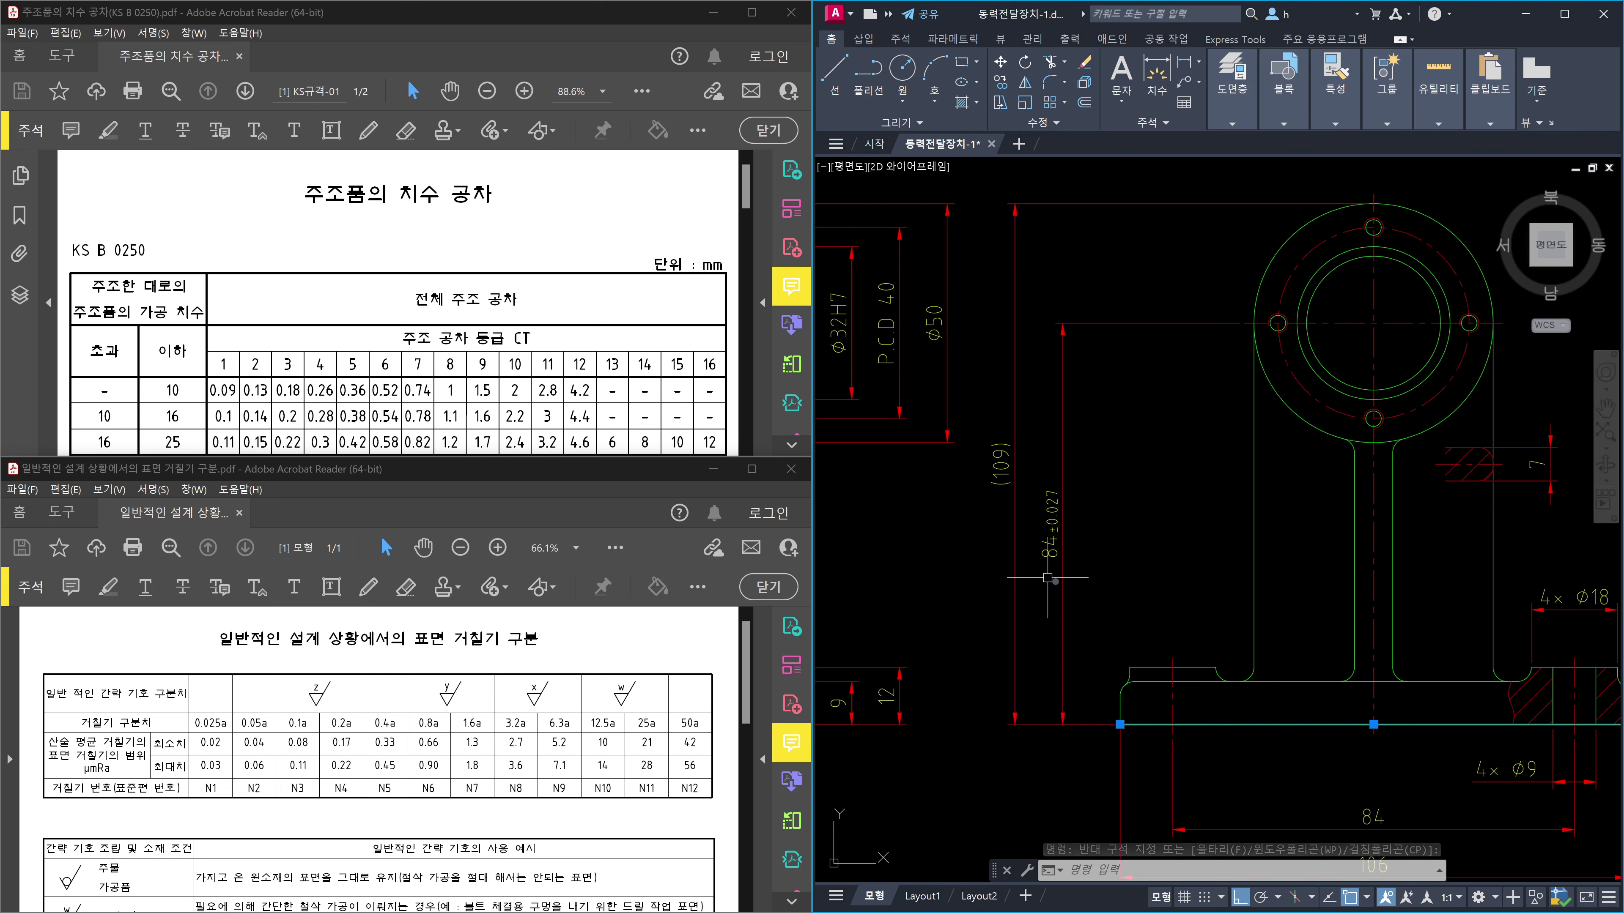
key(Escape)
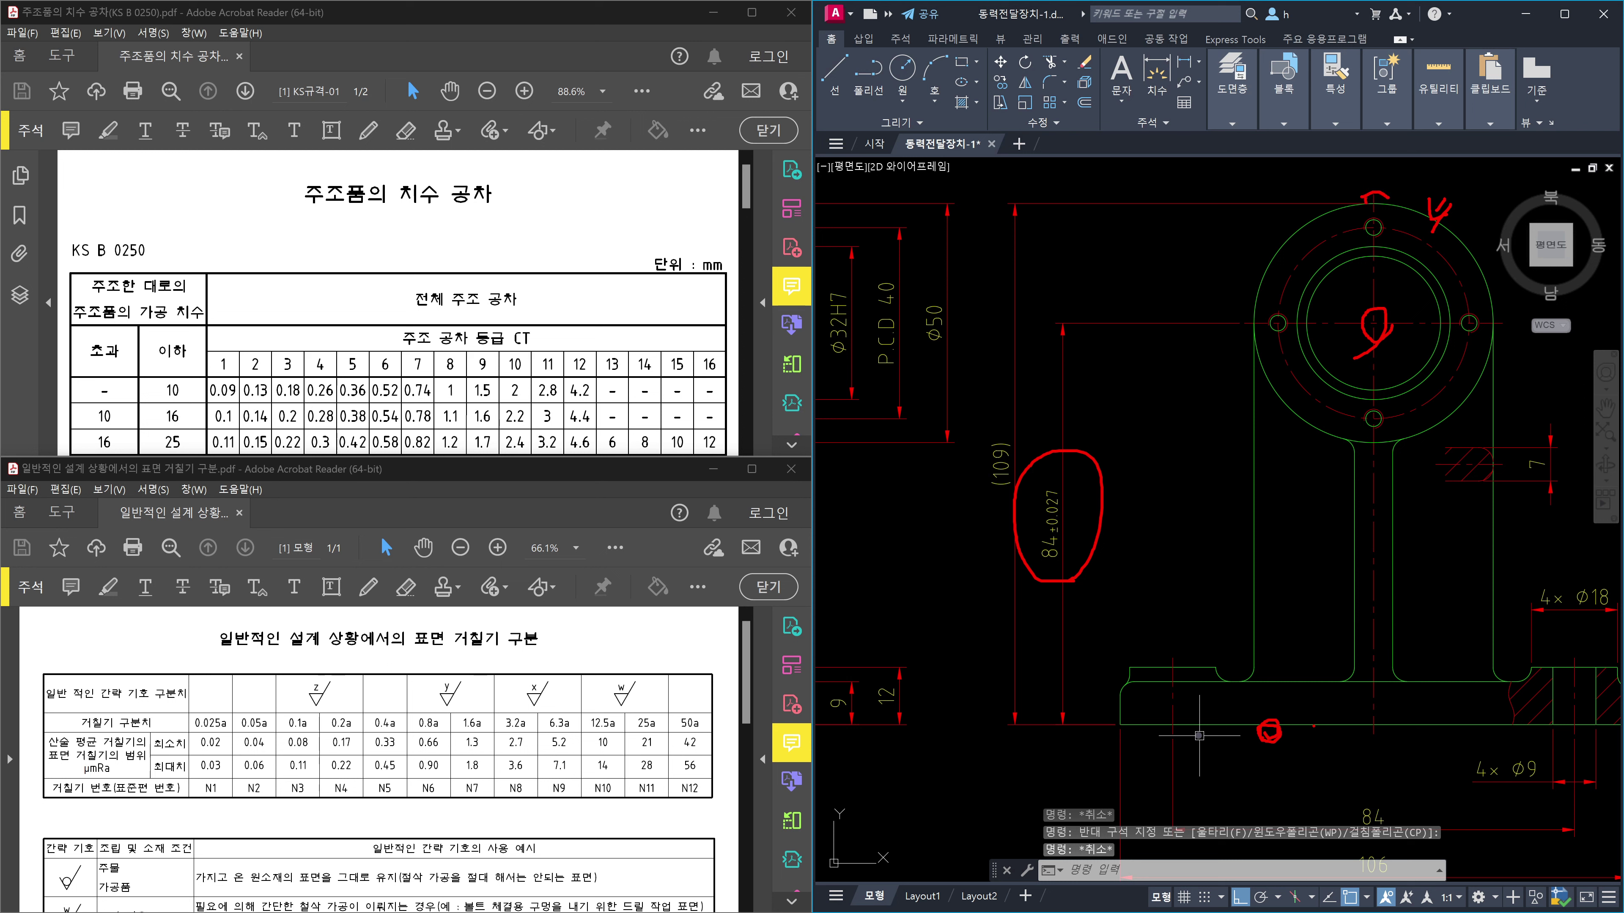
mouse_move(1365, 203)
mouse_down()
mouse_move(1400, 209)
mouse_move(1374, 211)
mouse_up()
mouse_move(1385, 452)
mouse_down()
mouse_move(1375, 419)
mouse_move(1383, 458)
mouse_up()
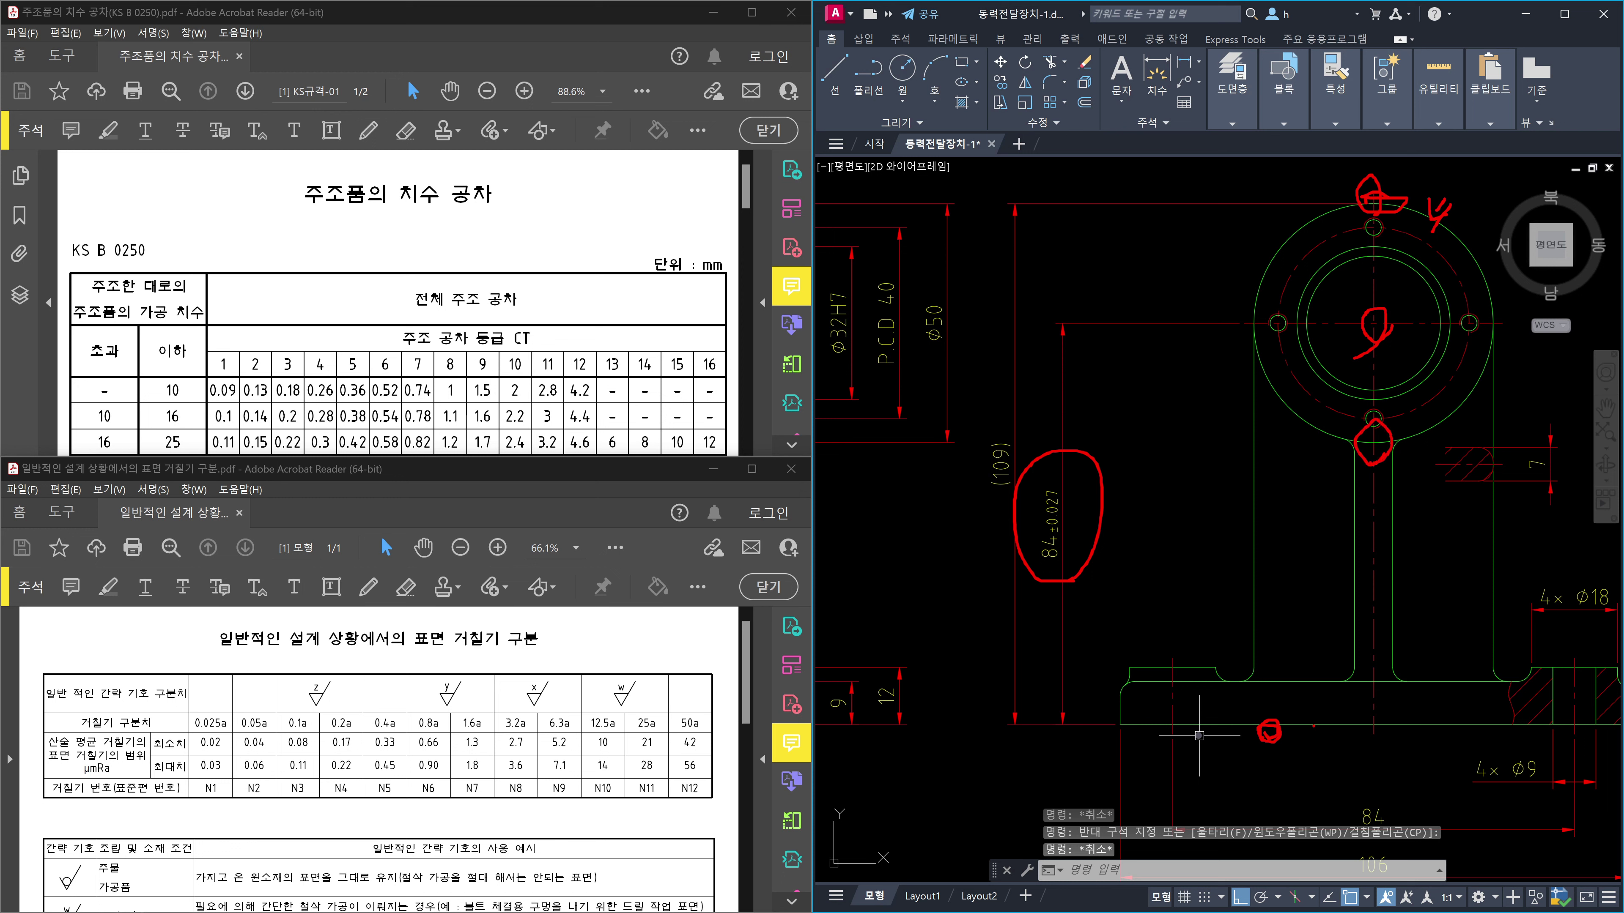
key(Escape)
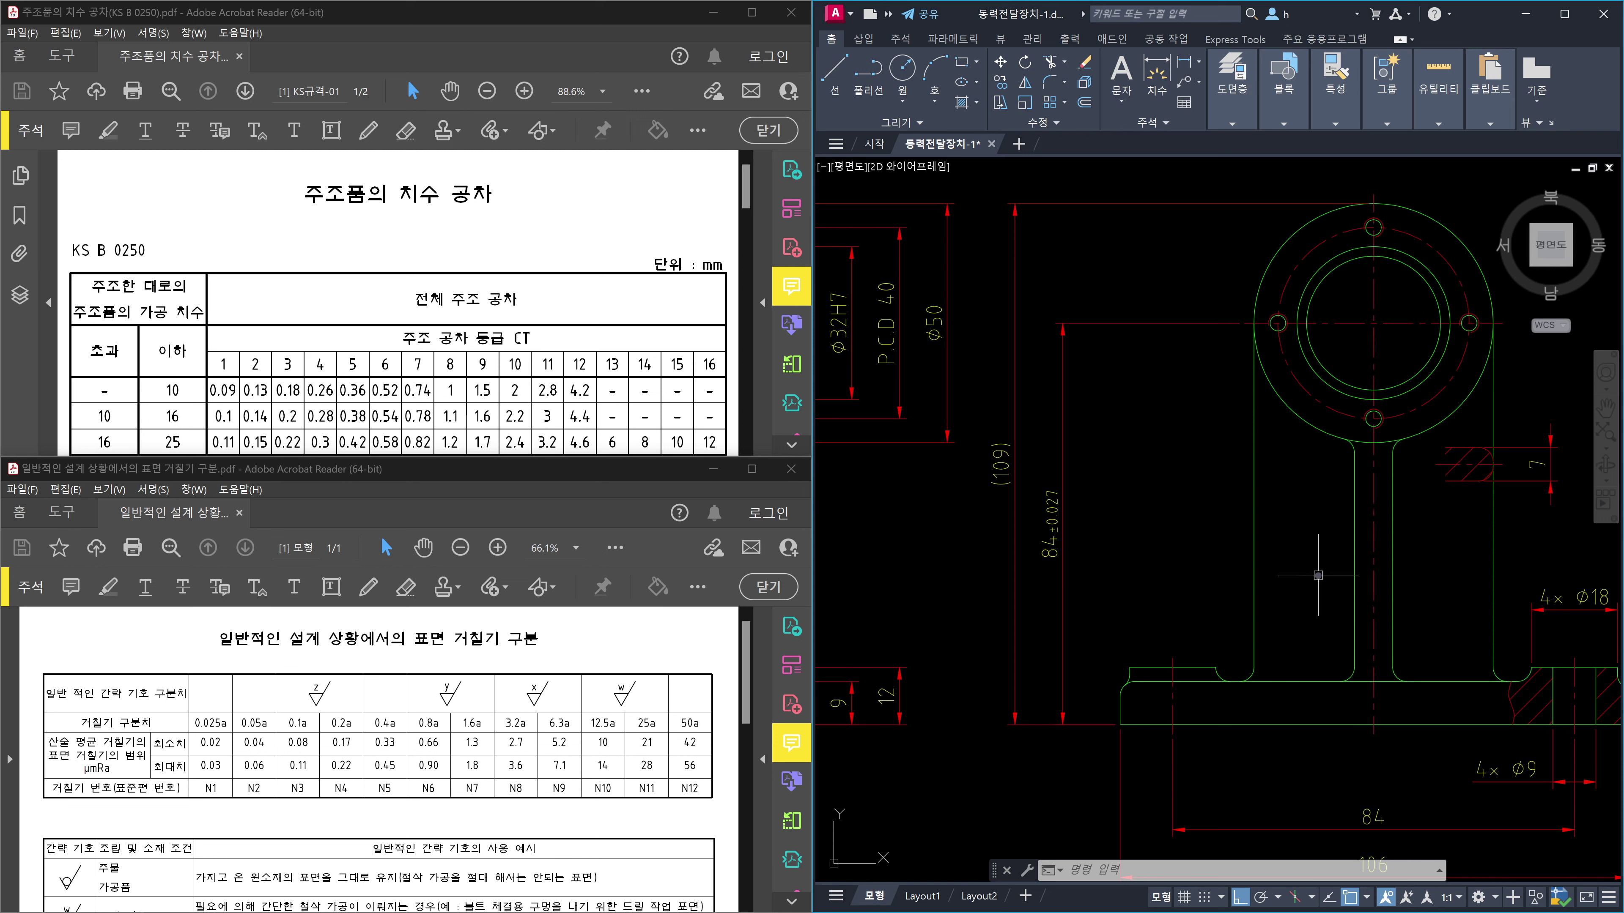
Examine the side view's bore, its centrelines and the 84±0.027 dimension that ties it to the base's bottom face.
mouse_move(1307, 734)
mouse_down()
mouse_move(1281, 732)
mouse_move(1304, 724)
mouse_up()
mouse_move(1214, 449)
mouse_down()
mouse_move(1304, 389)
mouse_move(1326, 395)
mouse_move(1300, 422)
mouse_up()
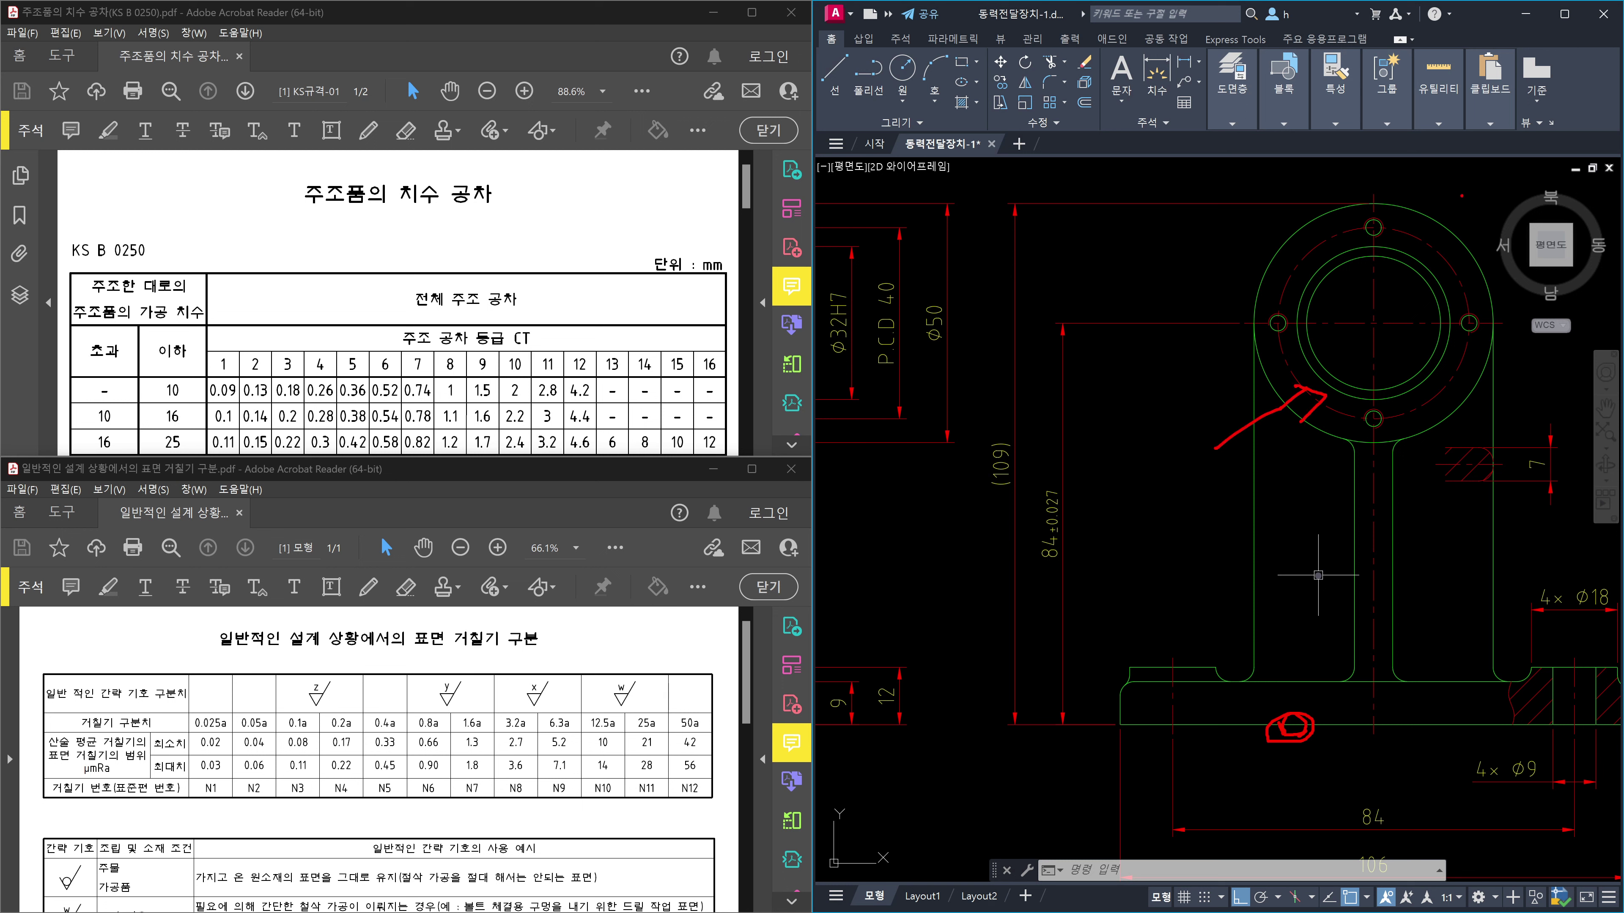
drag(1461, 195, 1442, 221)
drag(1442, 221, 1467, 213)
drag(1252, 322, 1496, 324)
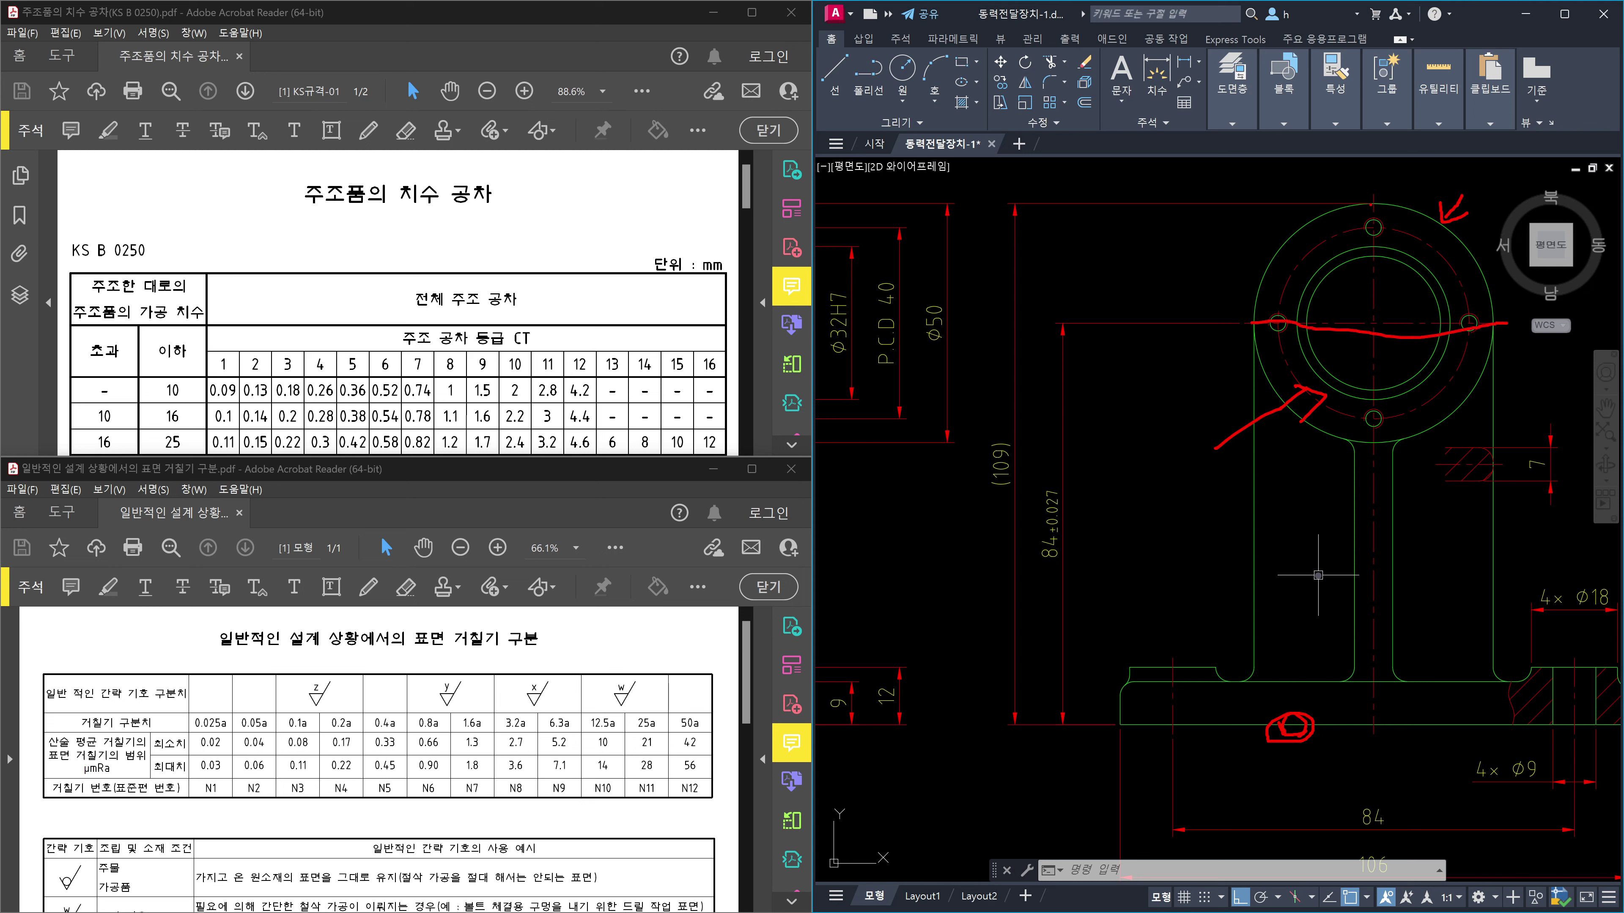
drag(1372, 201, 1375, 441)
mouse_move(1370, 333)
mouse_down()
mouse_move(1374, 308)
mouse_move(1366, 345)
mouse_up()
mouse_move(1241, 239)
mouse_down()
mouse_move(1328, 283)
mouse_move(1306, 288)
mouse_move(1379, 298)
mouse_up()
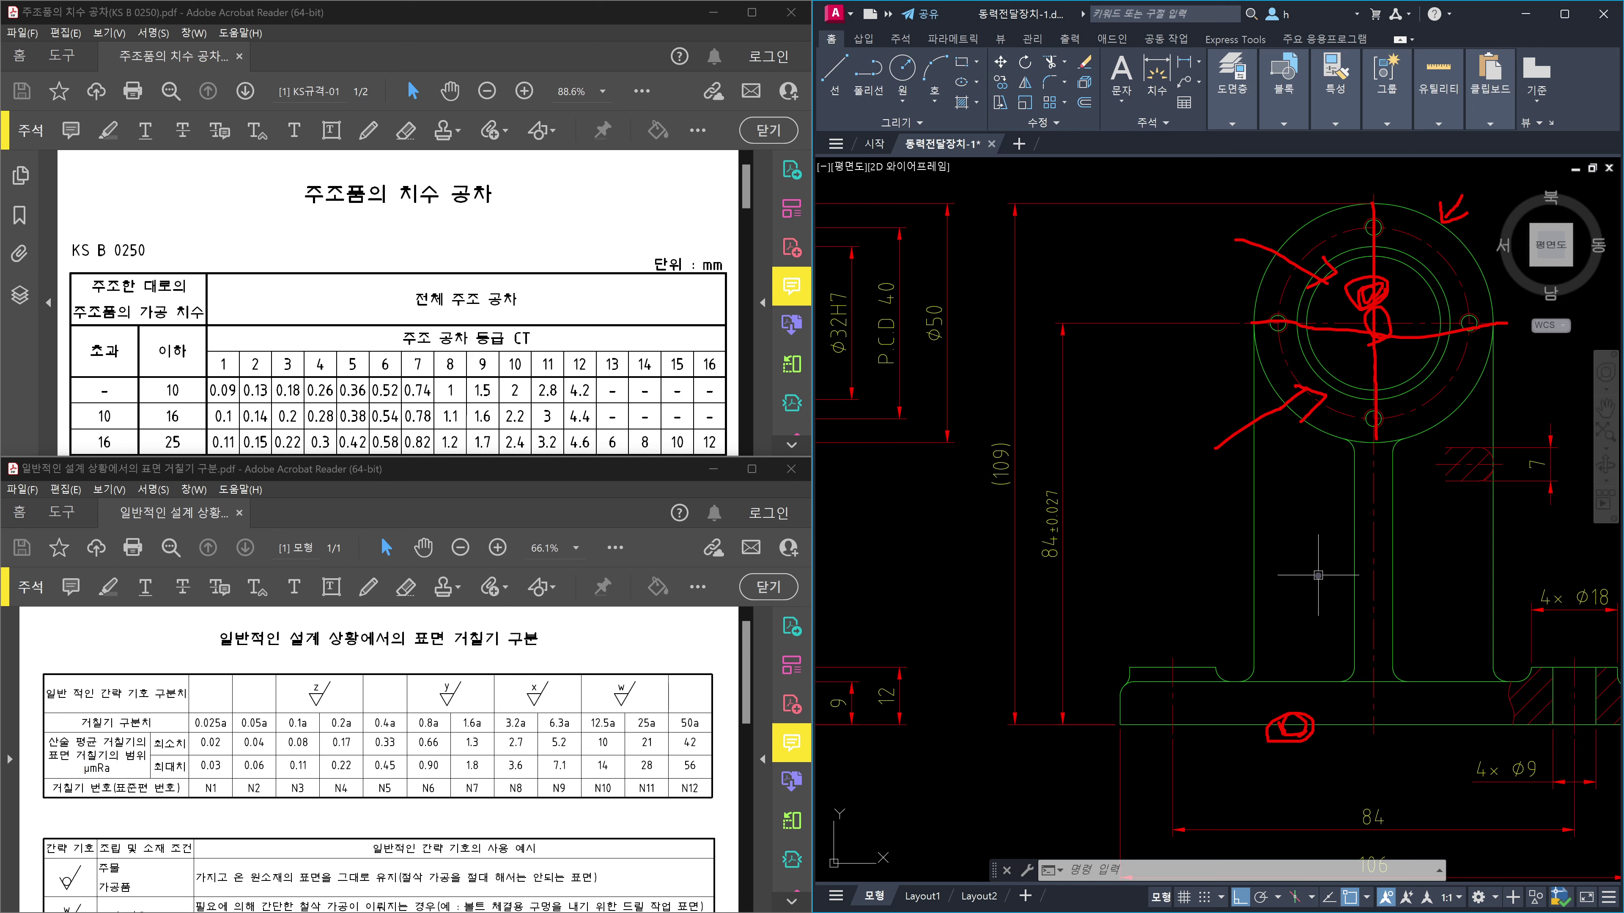
drag(1030, 468, 1077, 569)
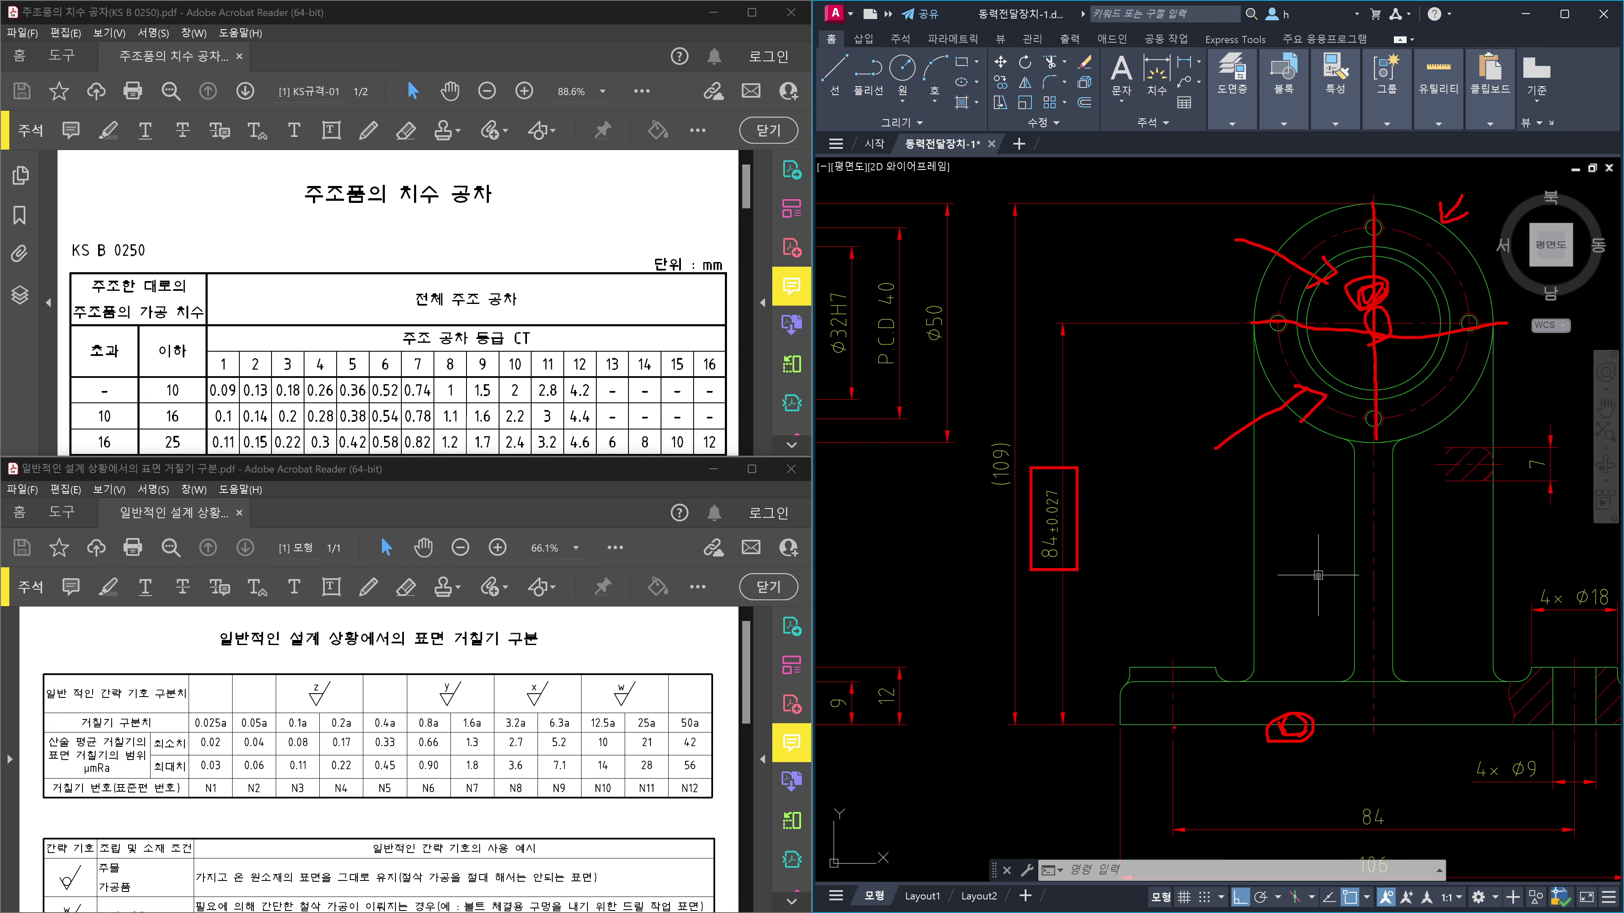
drag(1168, 736, 1165, 740)
mouse_move(1213, 471)
mouse_down()
mouse_move(1346, 378)
mouse_move(1322, 427)
mouse_up()
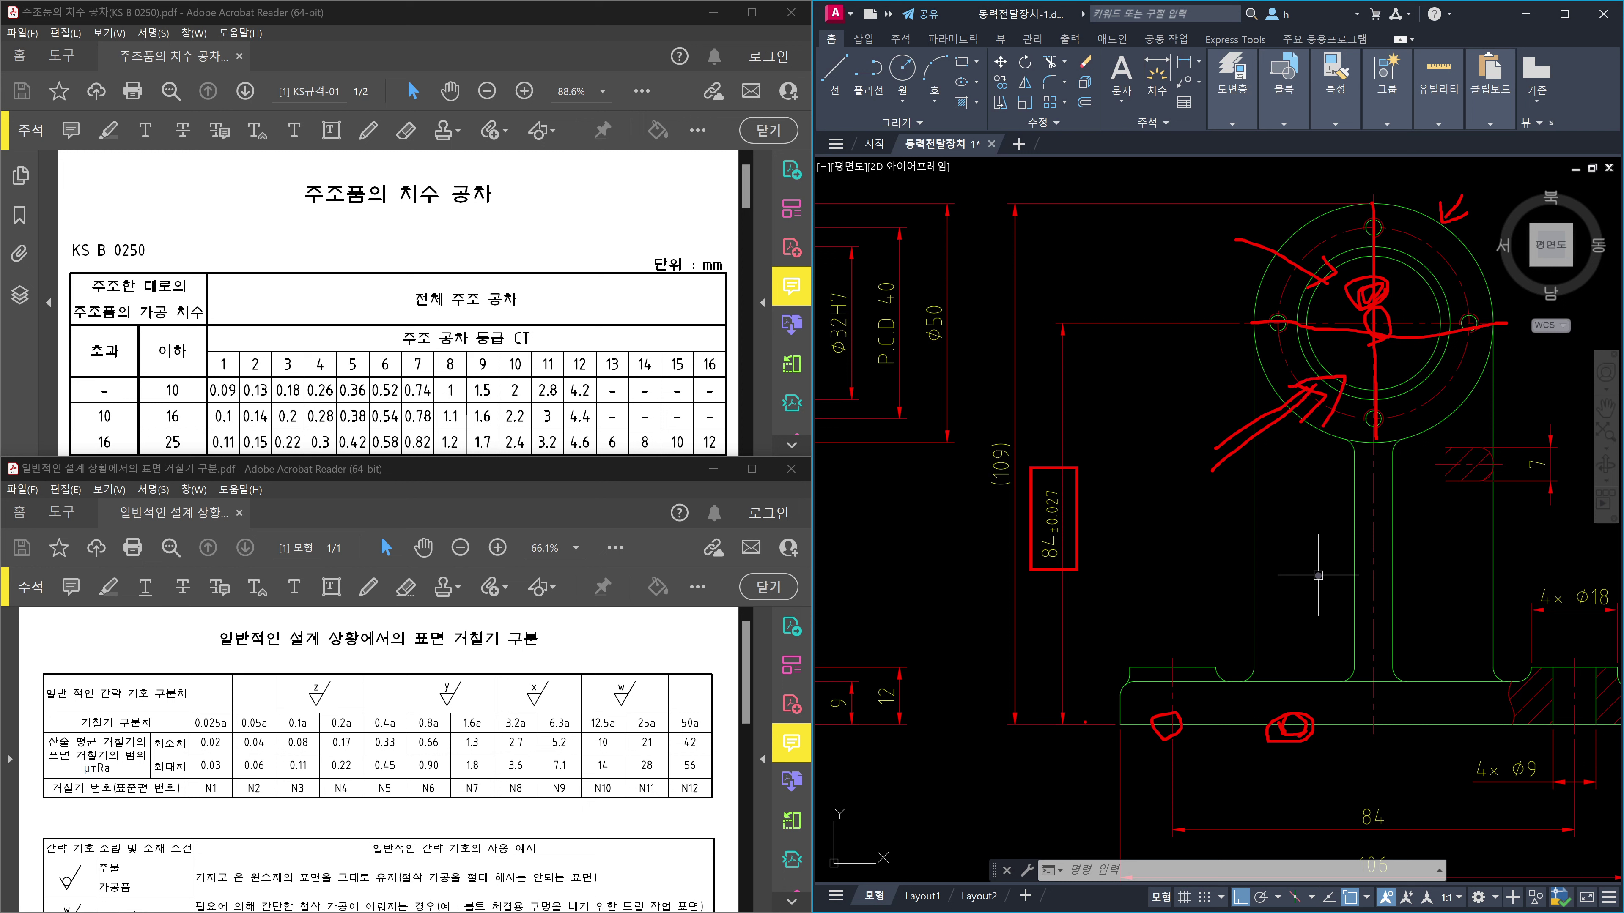
Examine the base's bottom face as a datum for assembly in relation to the bore in the side view.
drag(1028, 729, 1030, 804)
mouse_move(1030, 770)
mouse_down()
mouse_move(1056, 773)
mouse_move(1029, 809)
mouse_move(1058, 805)
mouse_move(1041, 804)
mouse_up()
mouse_move(1231, 731)
mouse_down()
mouse_move(1251, 727)
mouse_move(1239, 735)
mouse_up()
mouse_move(1132, 775)
mouse_down()
mouse_move(1090, 780)
mouse_move(1105, 808)
mouse_move(1164, 778)
mouse_move(1200, 788)
mouse_up()
mouse_move(1178, 791)
mouse_down()
mouse_move(1177, 808)
mouse_move(1208, 816)
mouse_move(1257, 775)
mouse_move(1240, 816)
mouse_move(1321, 797)
mouse_up()
drag(1339, 762, 1336, 803)
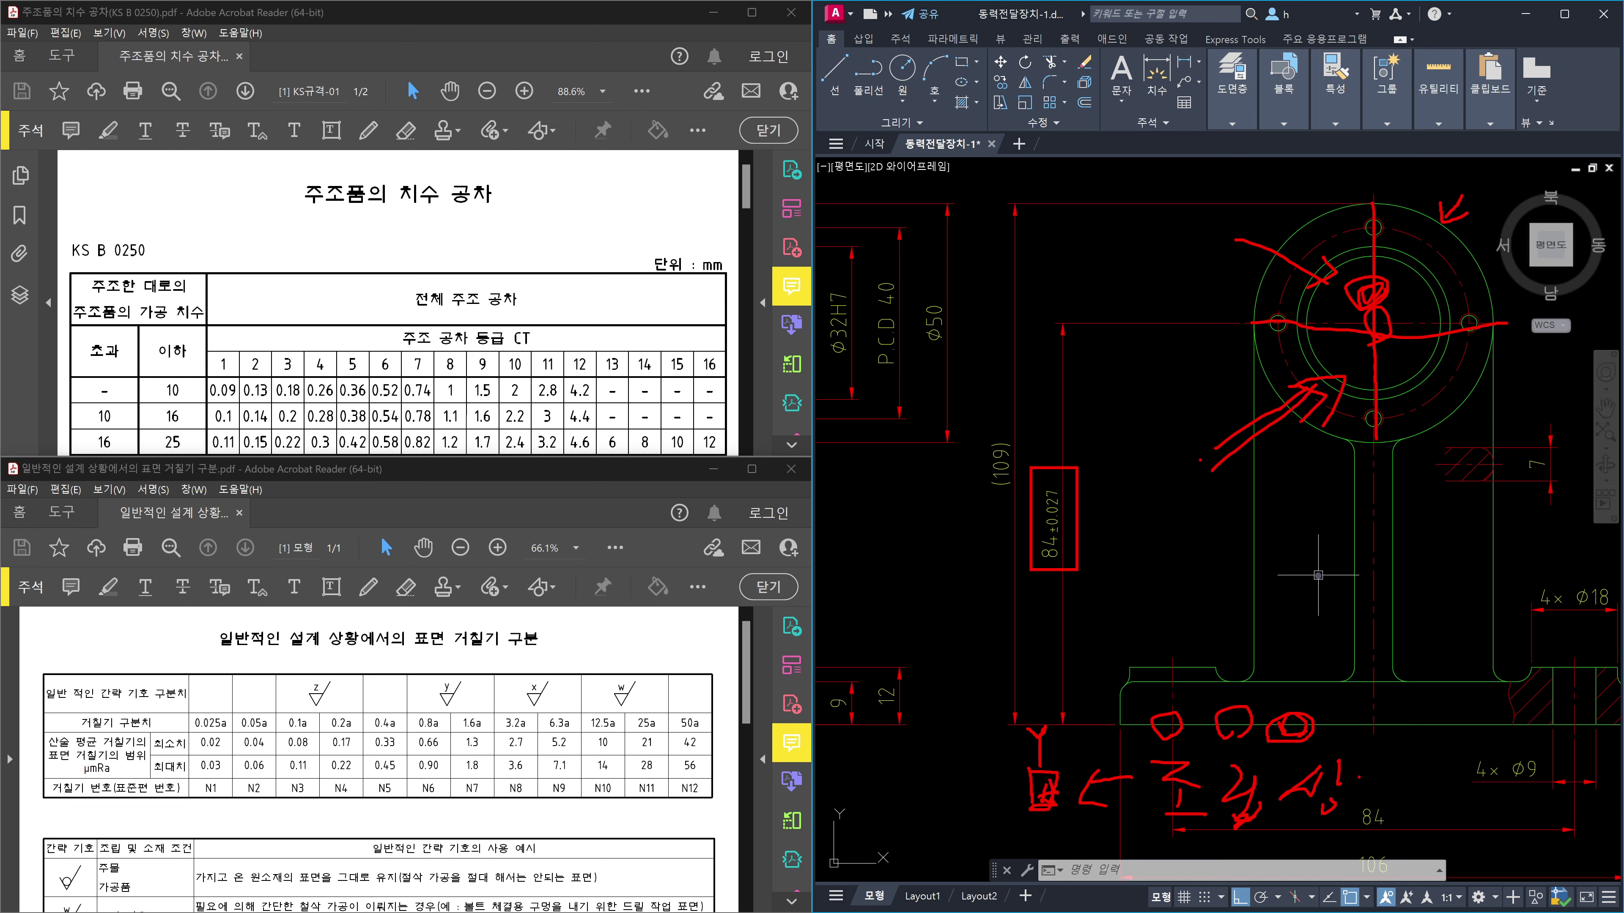
mouse_move(1199, 460)
mouse_down()
mouse_move(1336, 352)
mouse_move(1318, 399)
mouse_up()
key(Escape)
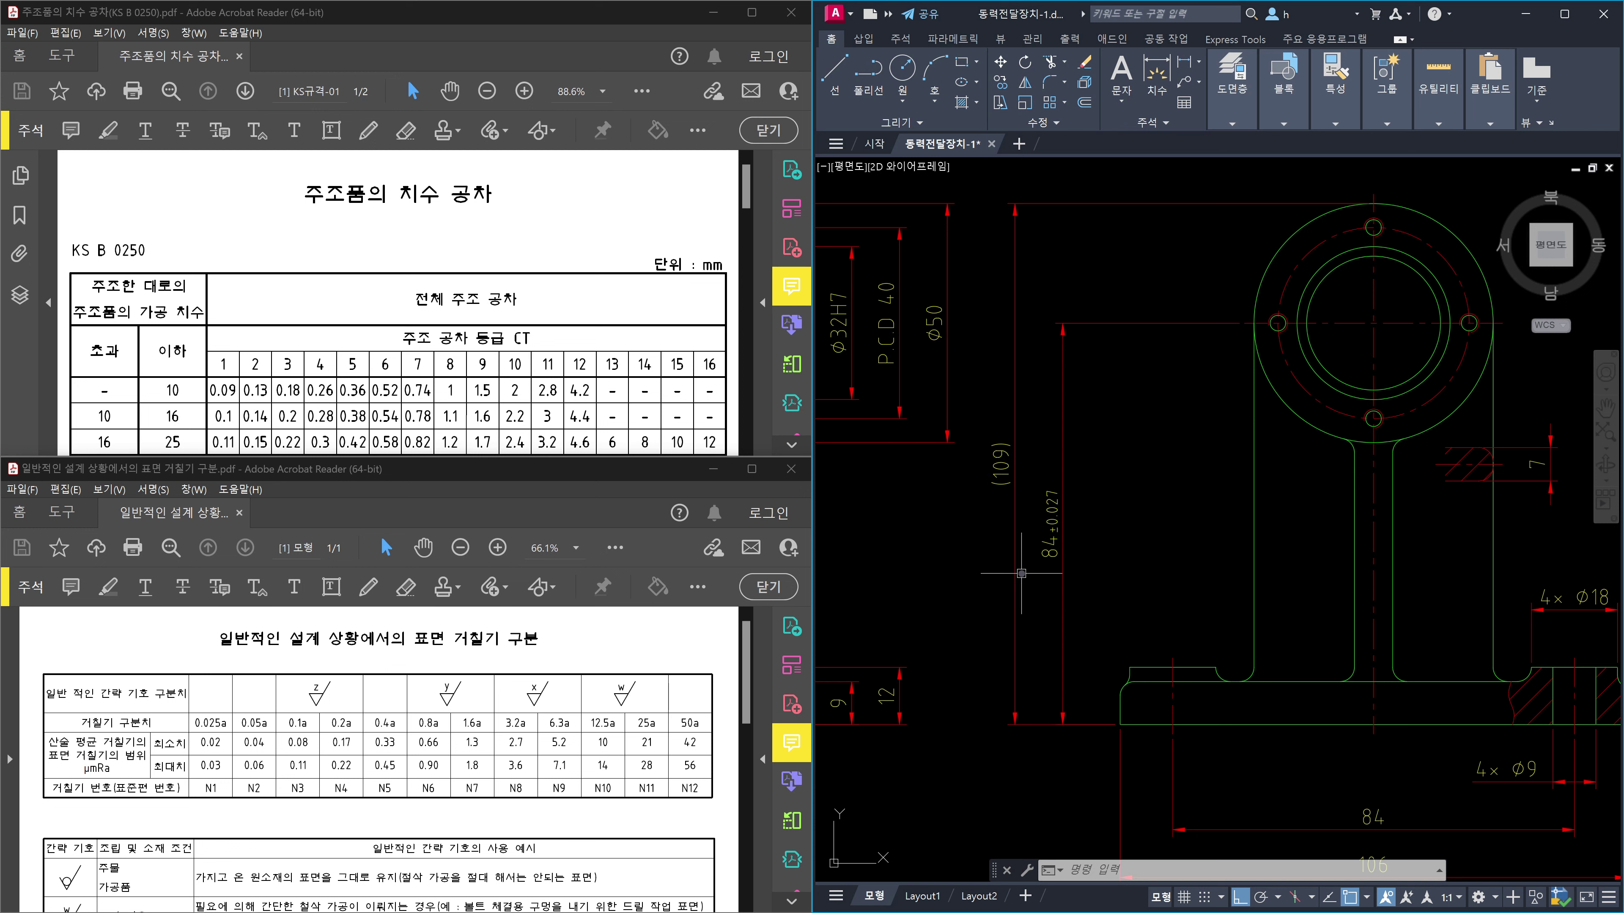
Inspect the housing base's bottom and side edges in the side view by highlighting them.
scroll(1021, 573, down, 3)
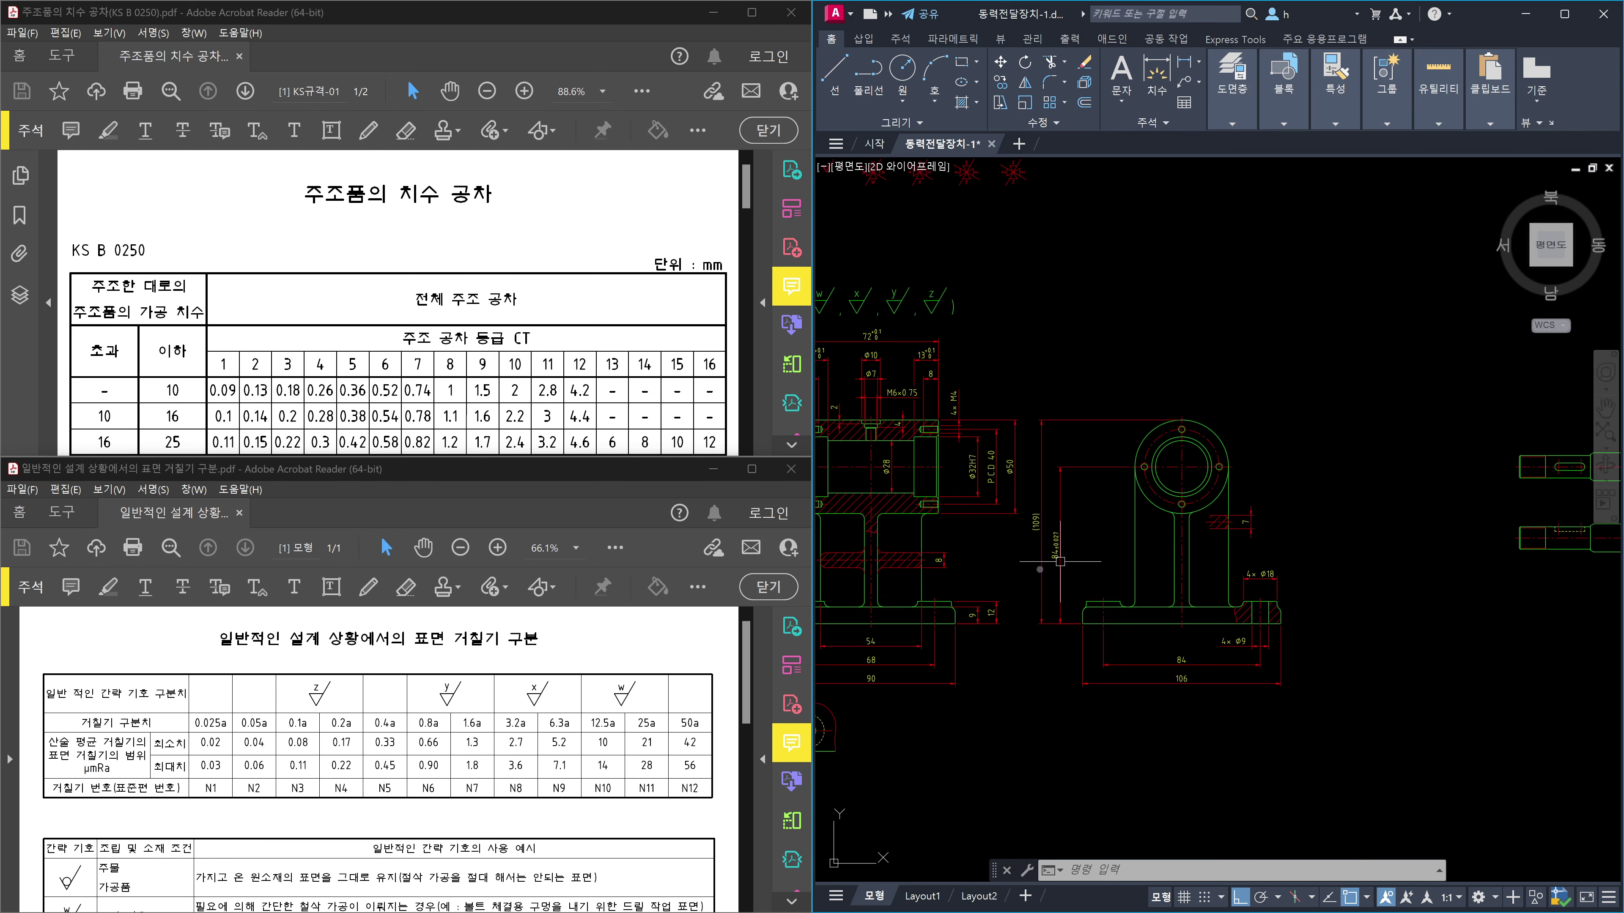
scroll(1255, 591, up, 3)
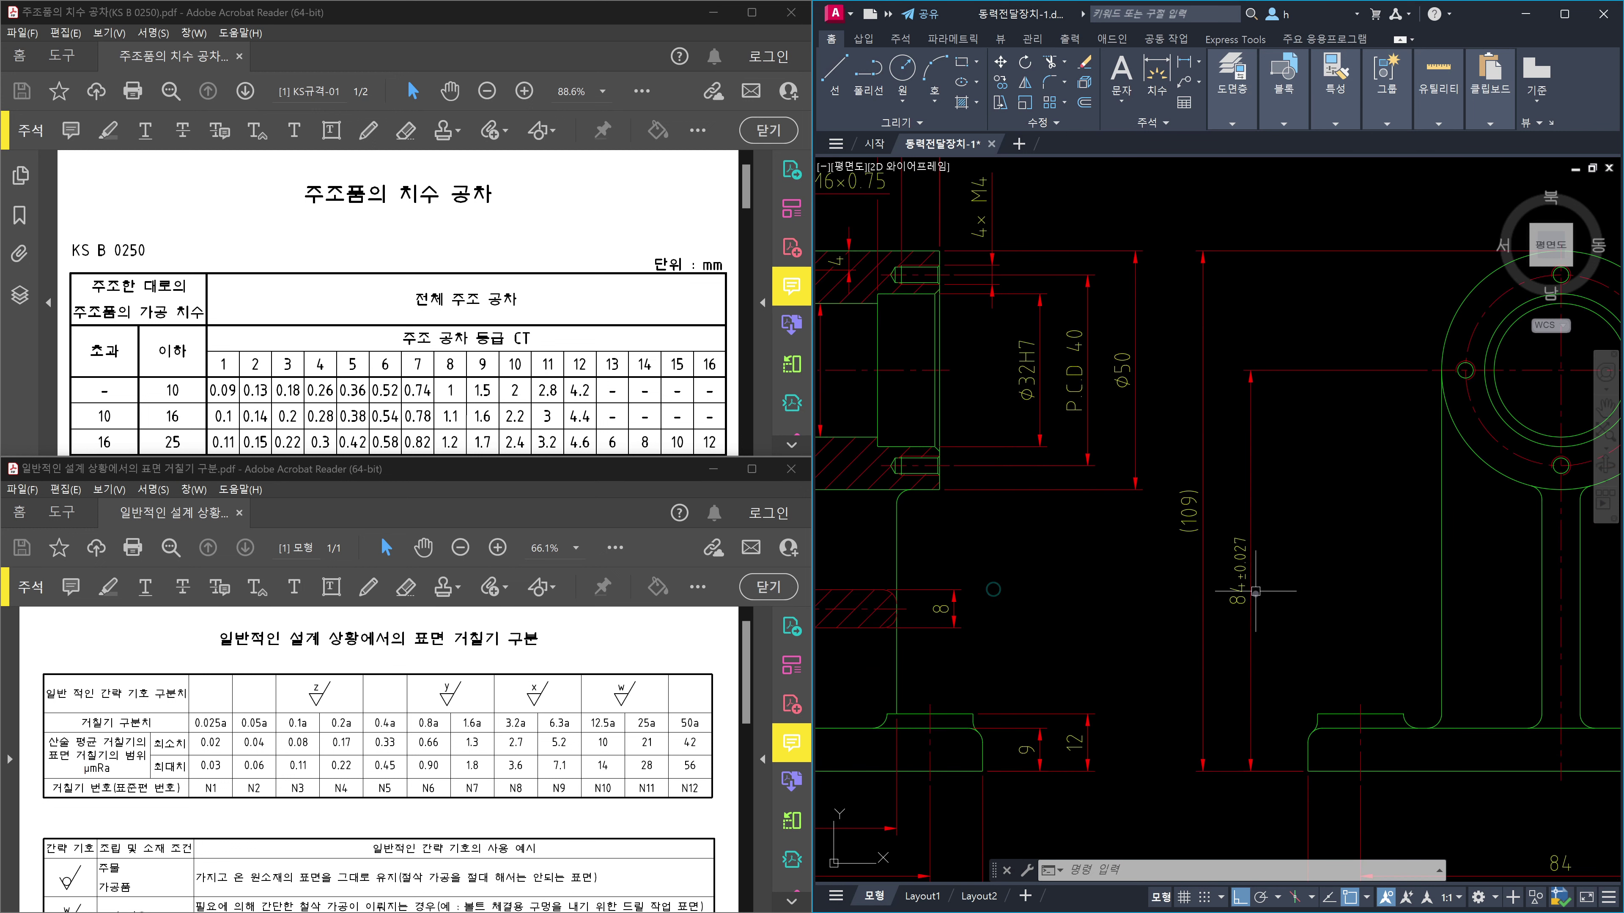
click(1426, 770)
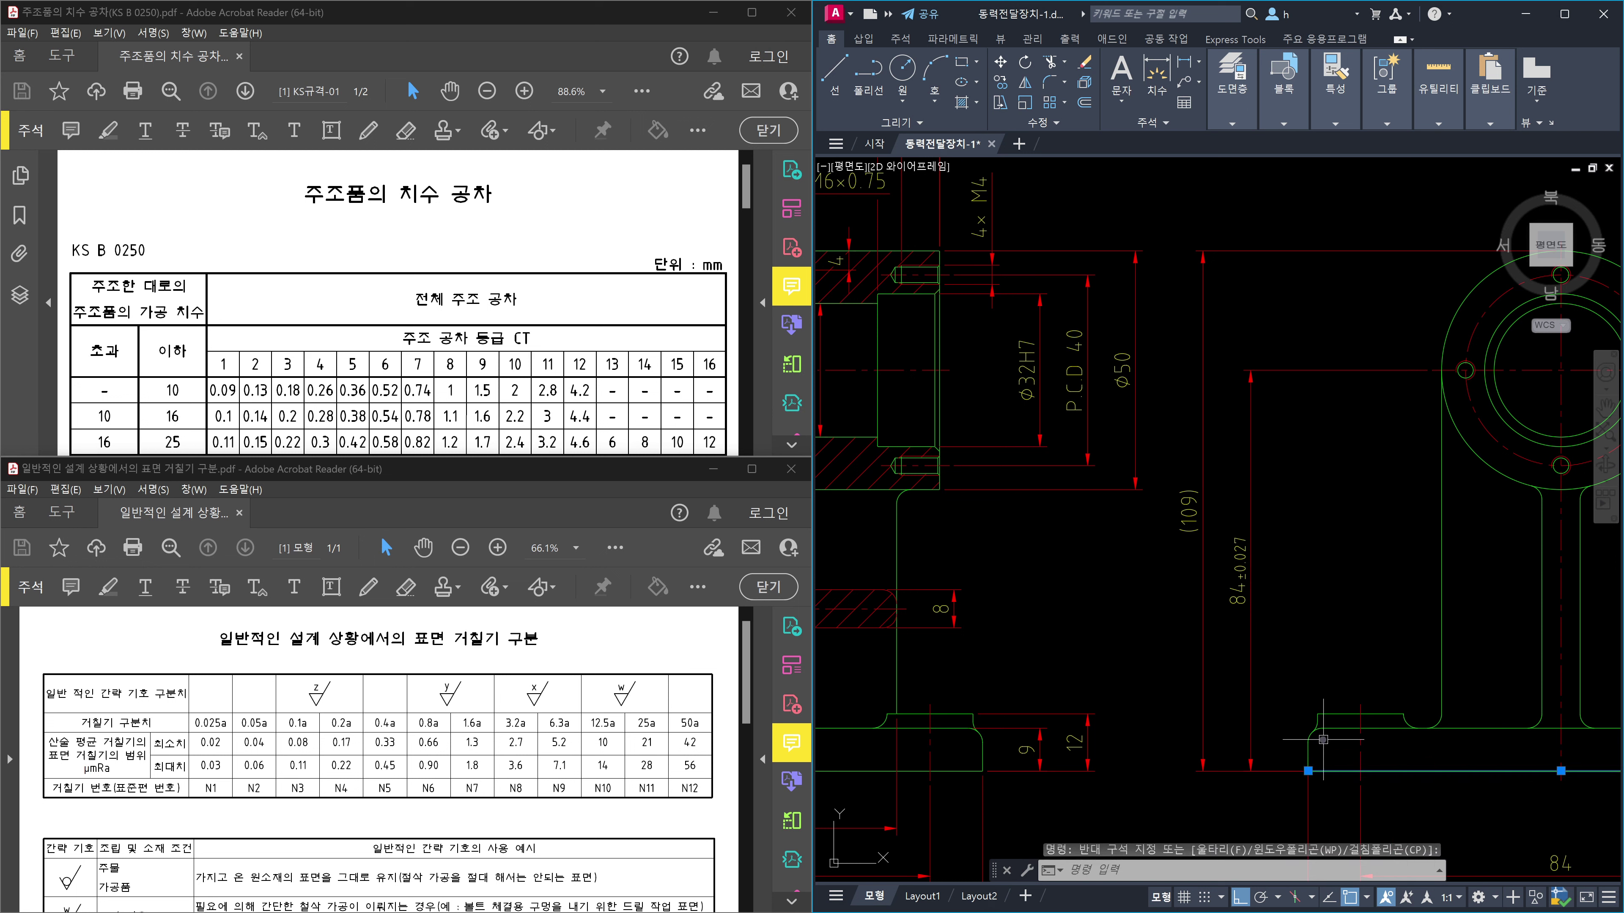
click(1309, 754)
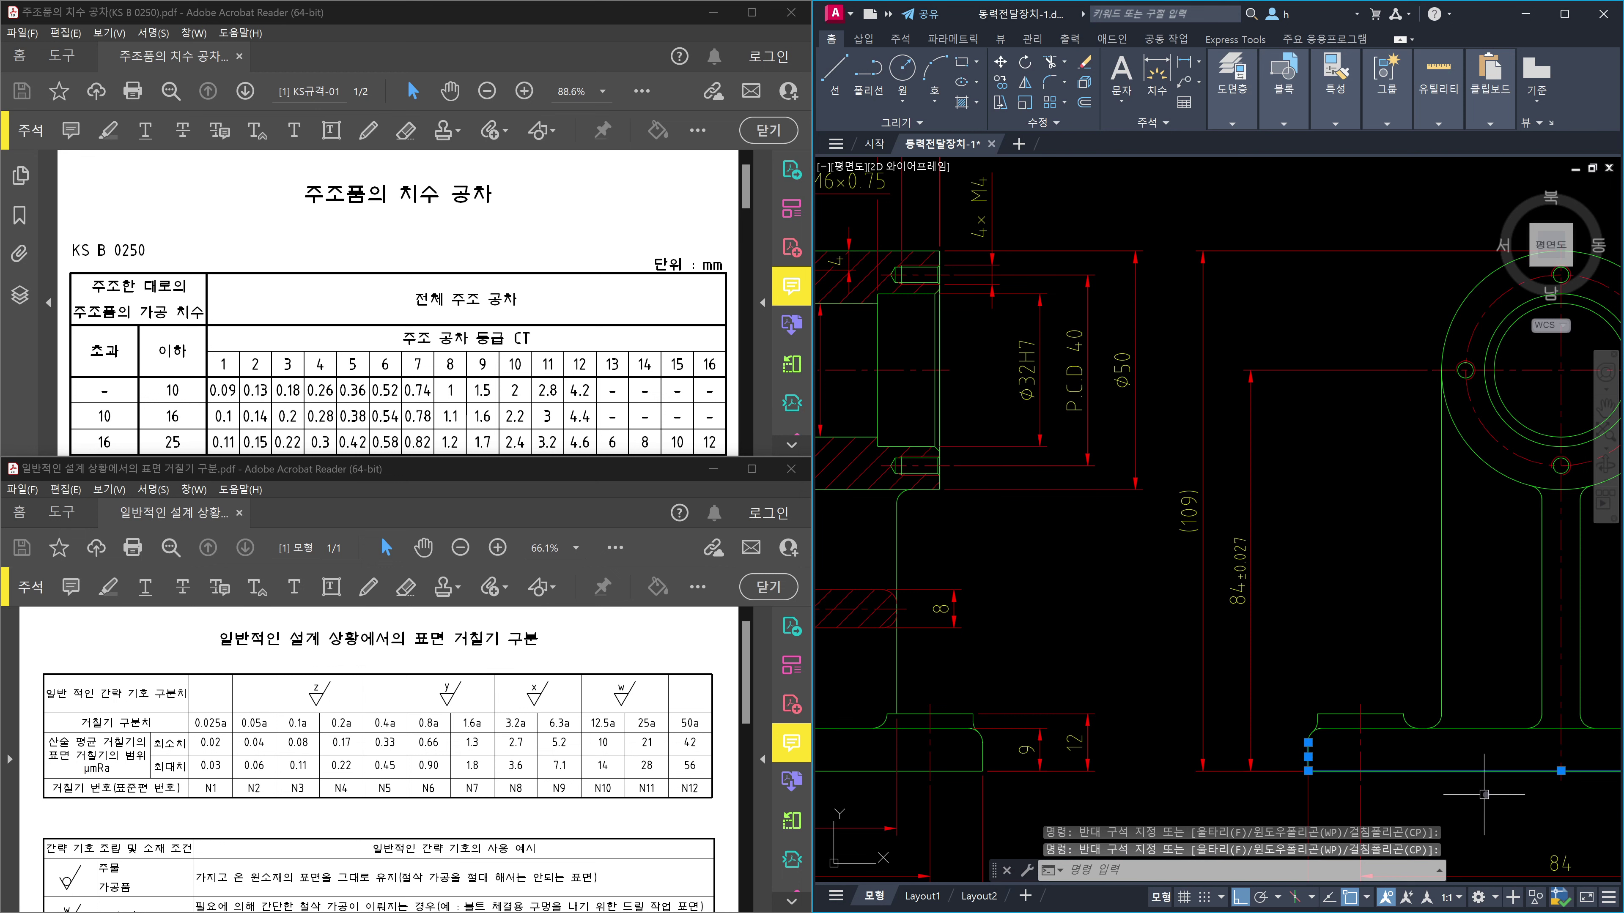
click(1457, 757)
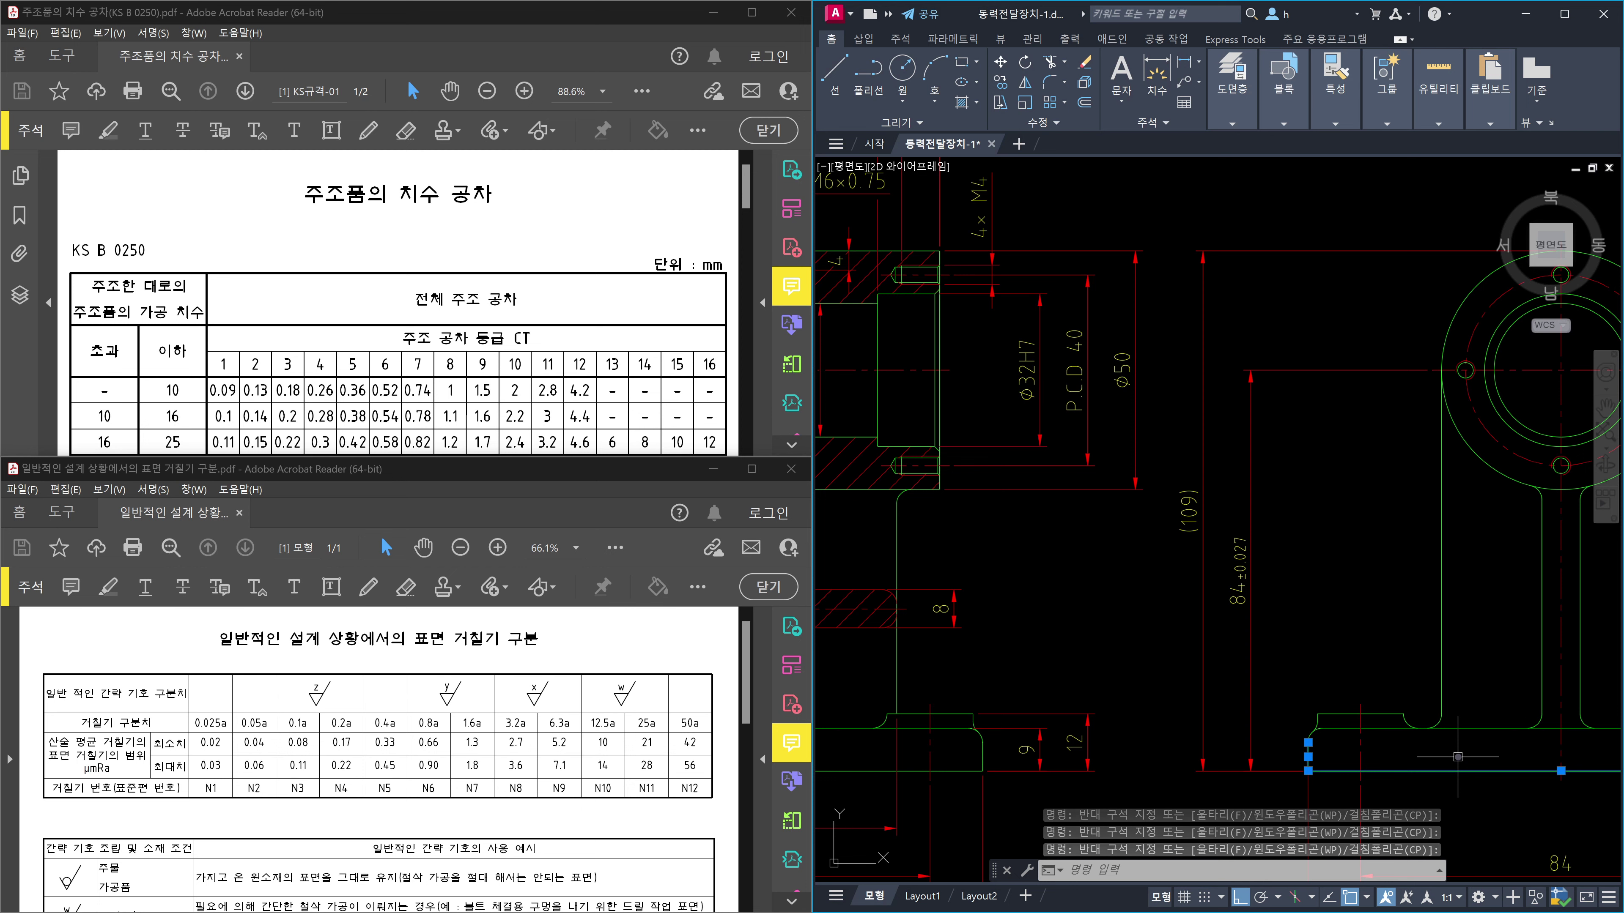
key(Escape)
Locate and highlight the housing's bottom edge in the assembly drawing's front section view.
scroll(1457, 756, down, 5)
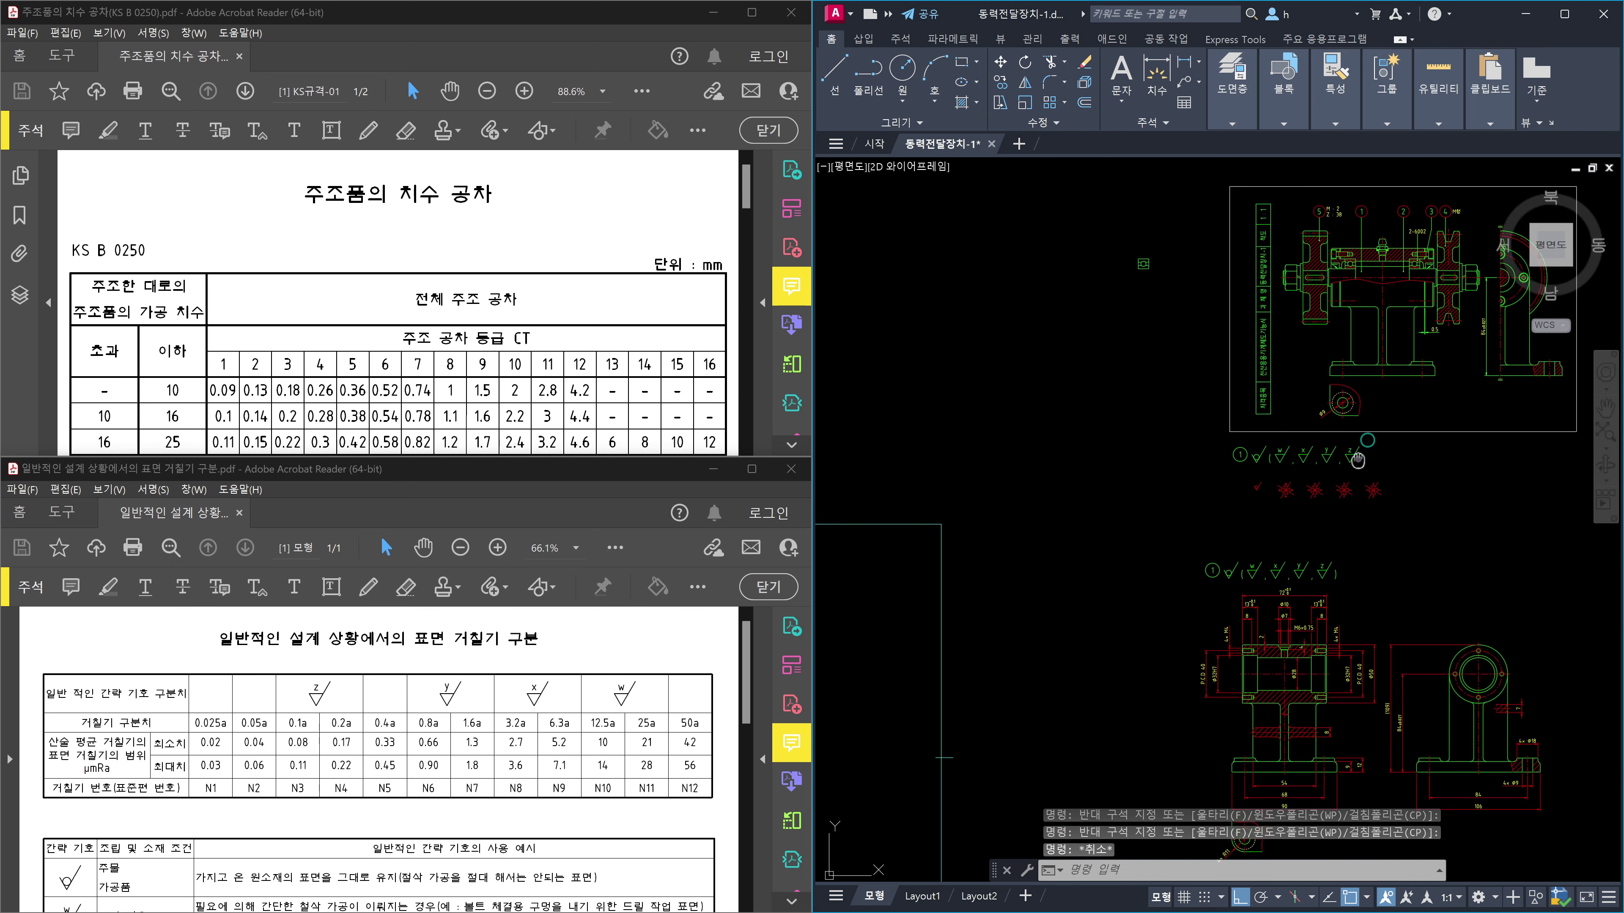
scroll(1331, 479, up, 5)
middle_drag(1355, 451, 1306, 568)
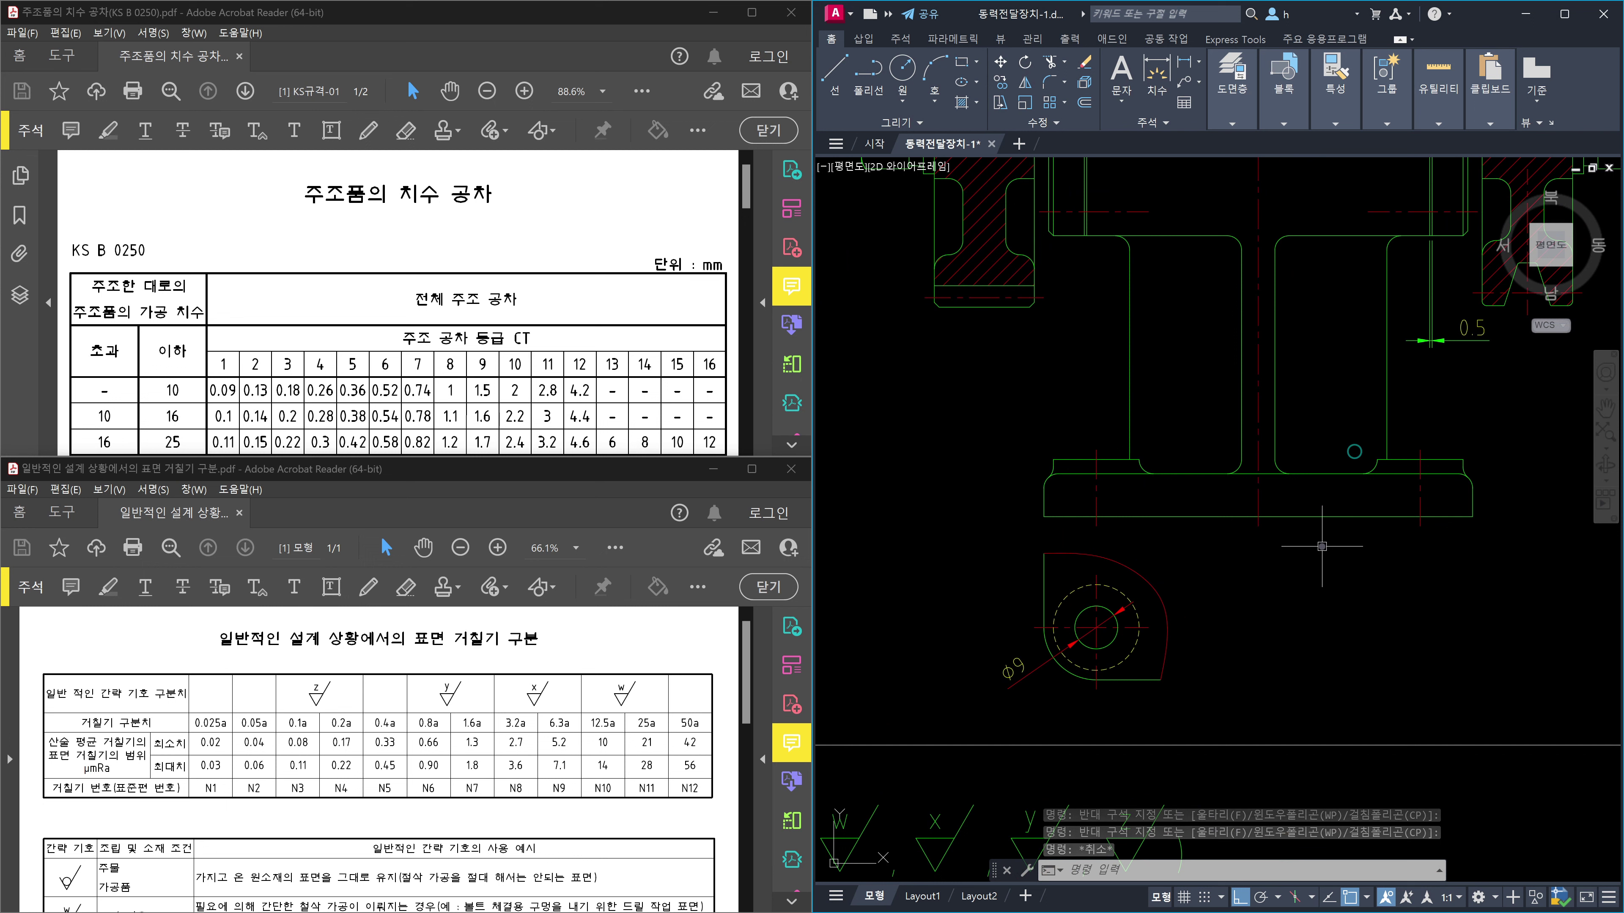
click(1335, 551)
click(1311, 506)
middle_drag(1319, 500, 1244, 675)
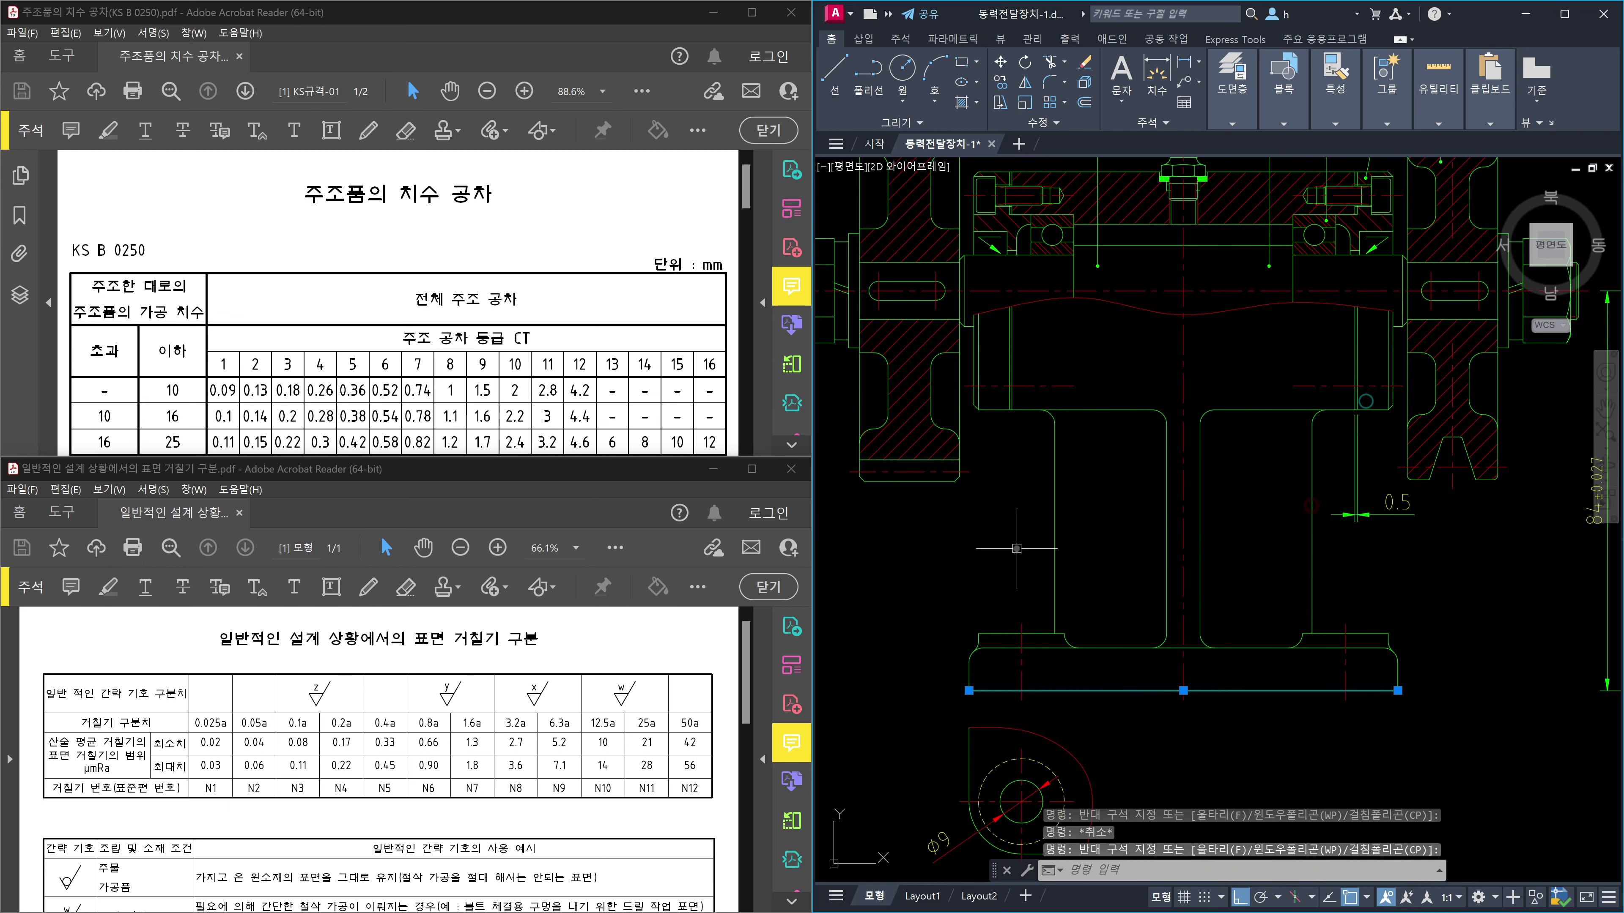
key(Escape)
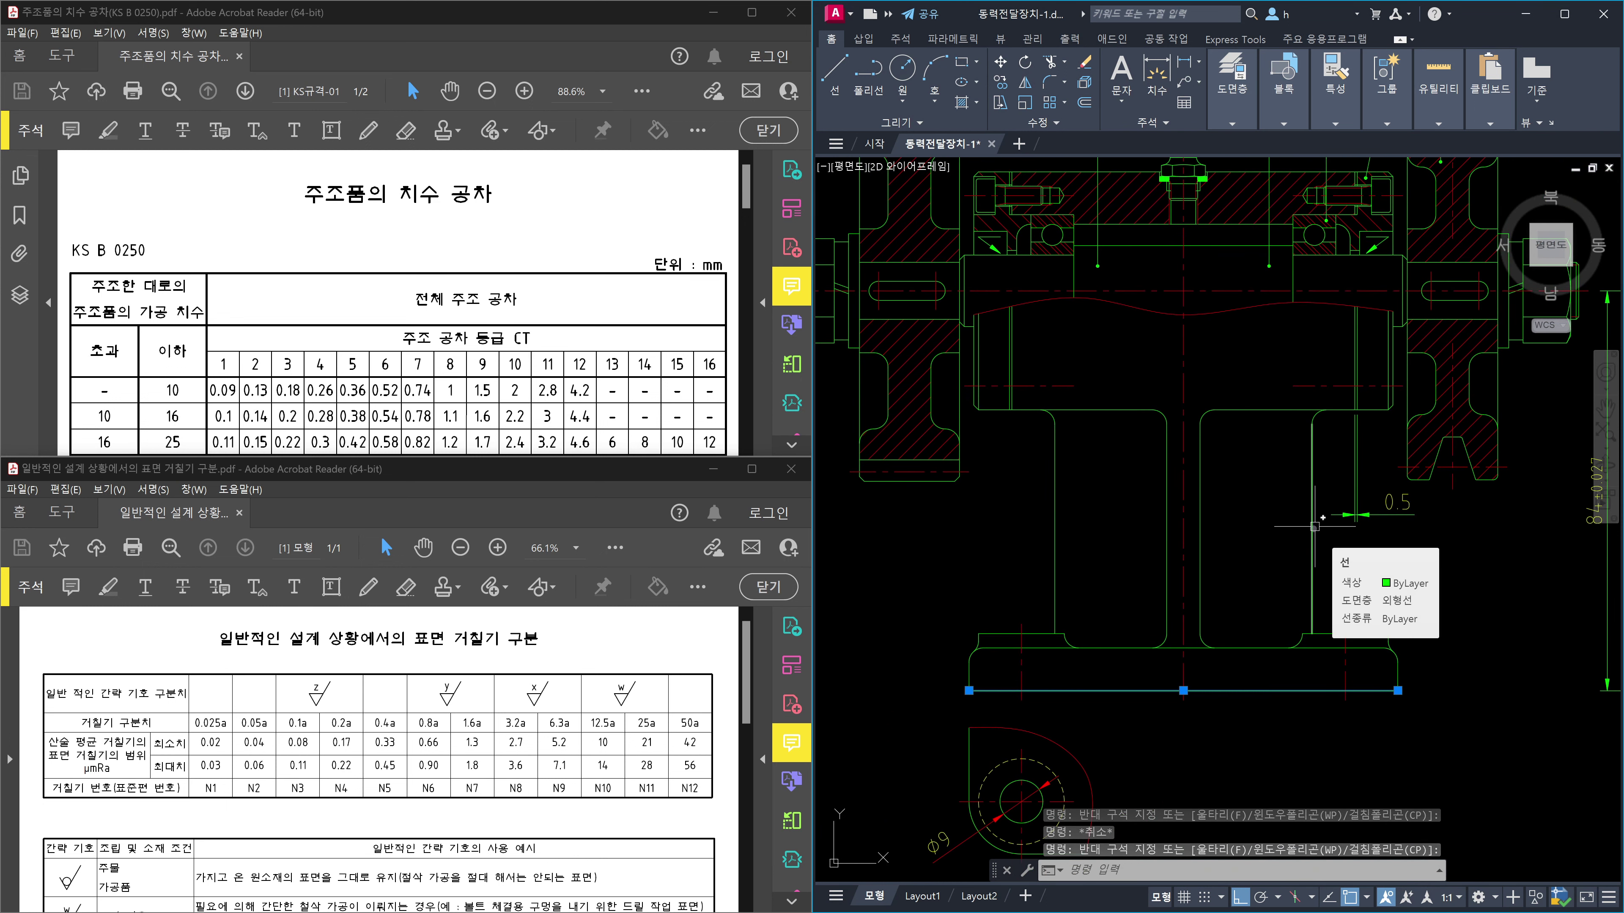
scroll(1323, 659, down, 2)
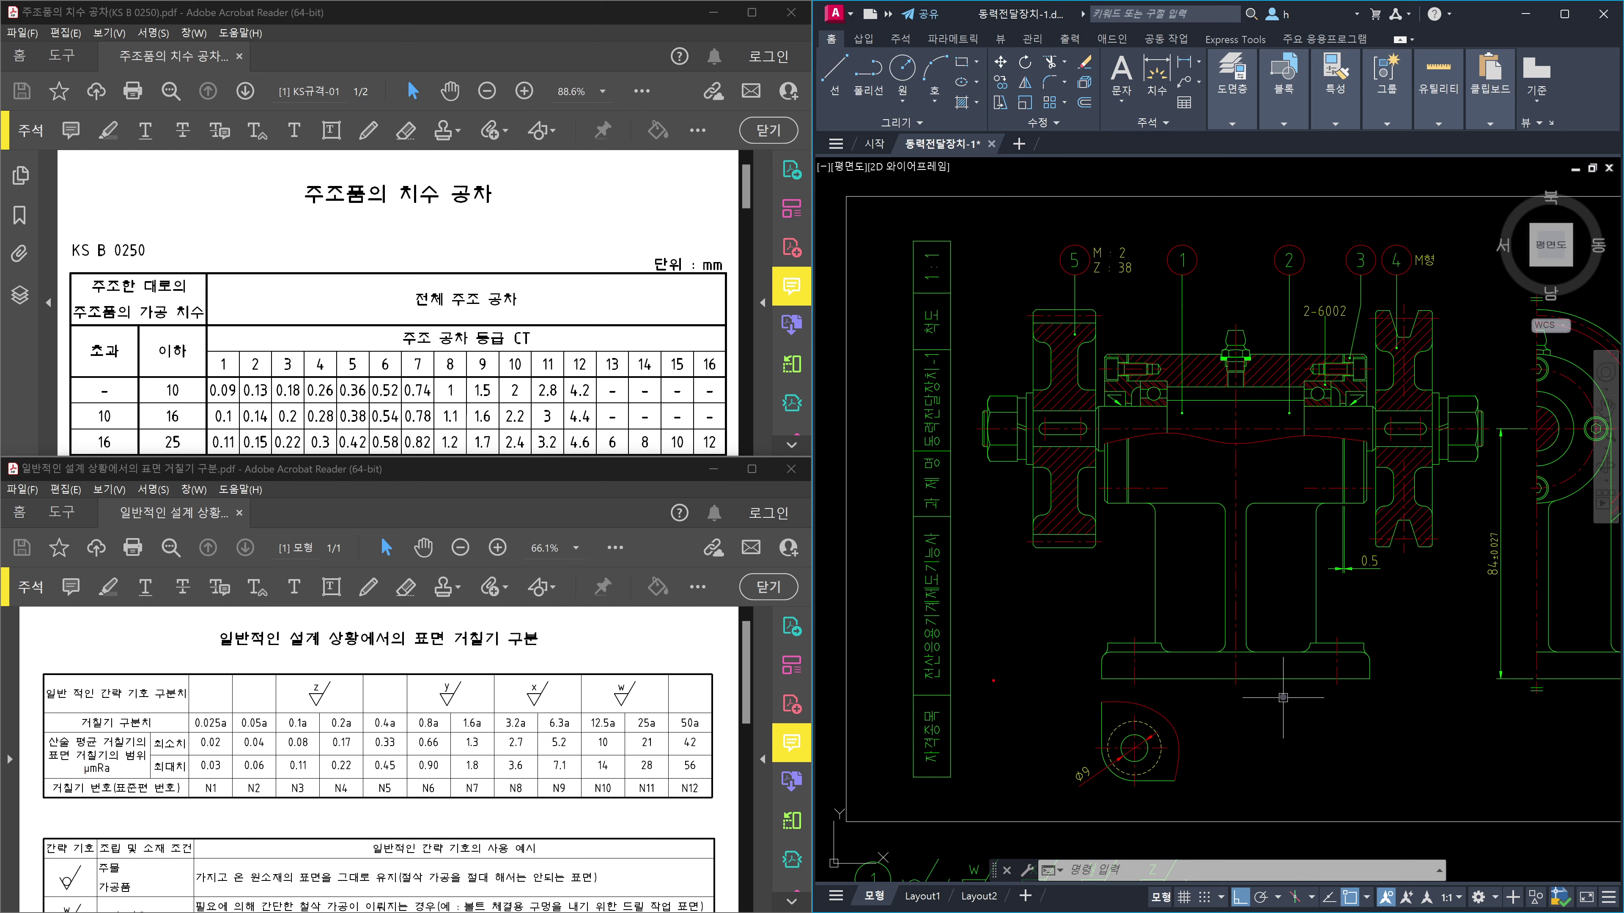
Examine the housing's mounting face along the base's bottom line in the assembly drawing's front section view.
shift+drag(993, 680, 1454, 681)
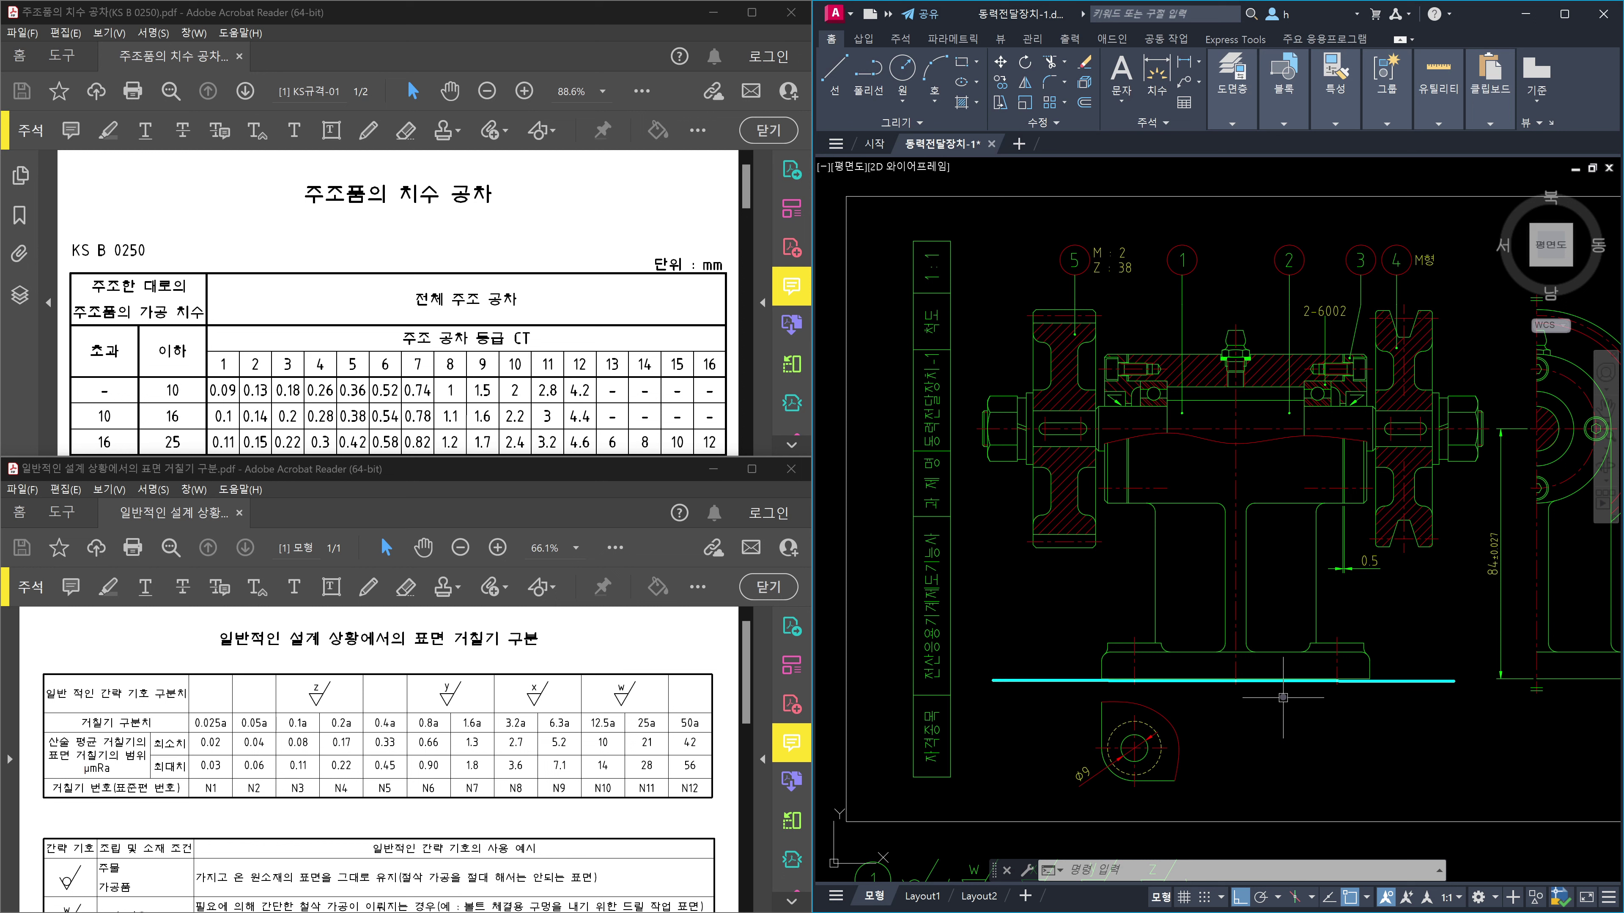
mouse_move(1373, 642)
mouse_down()
mouse_move(1374, 697)
mouse_move(1381, 672)
mouse_up()
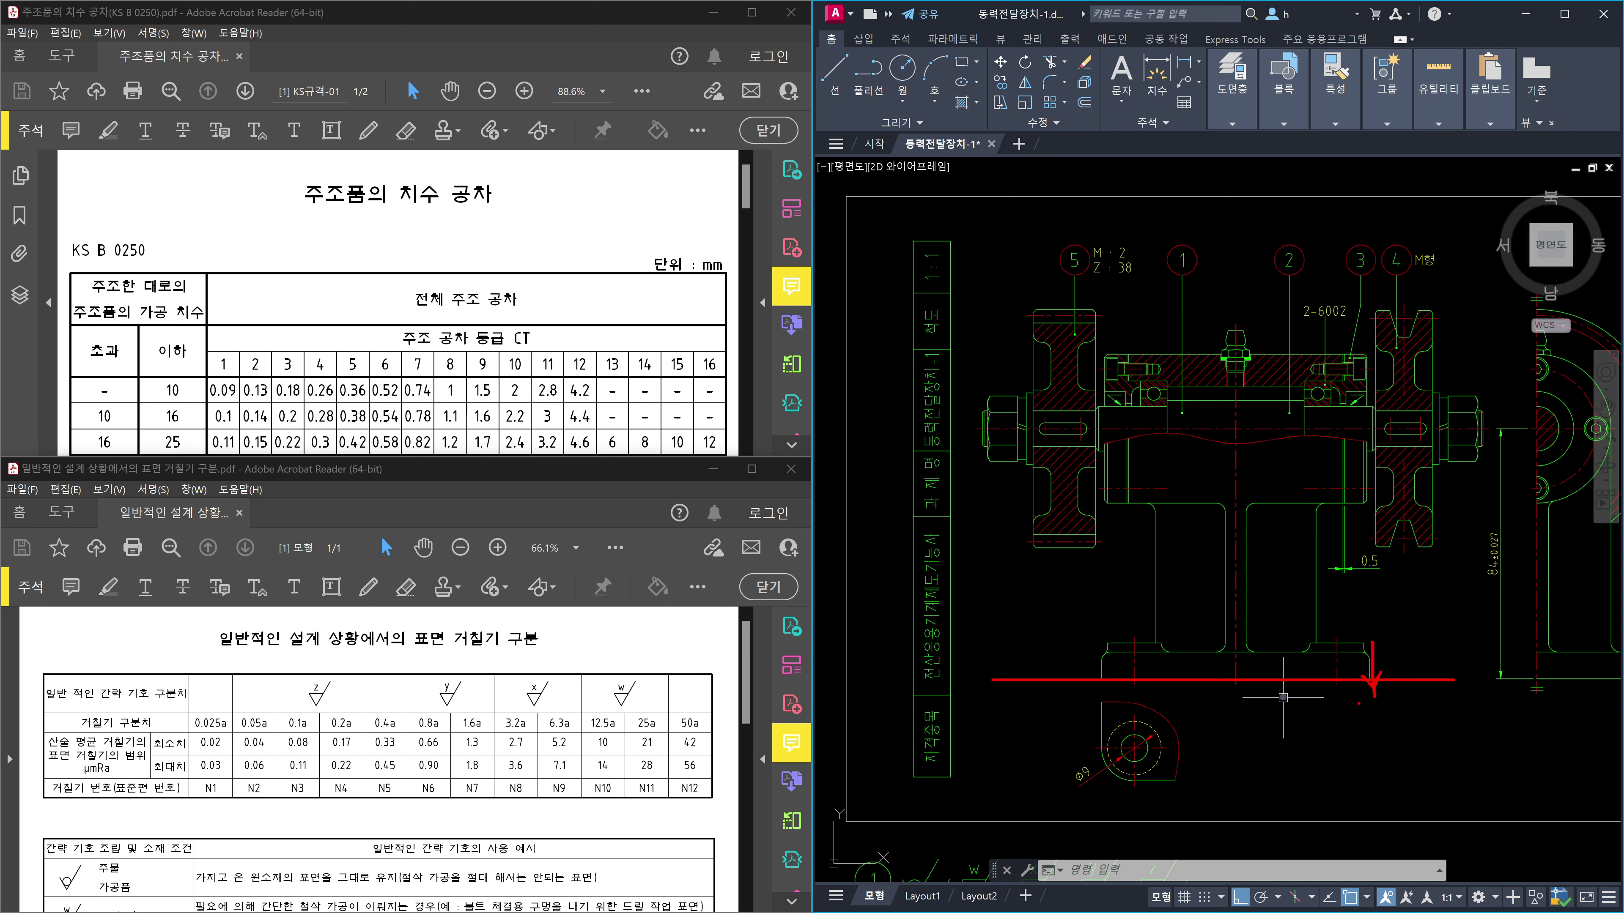
mouse_move(1321, 691)
mouse_down()
mouse_move(1329, 676)
mouse_move(1319, 696)
mouse_move(1360, 735)
mouse_move(1351, 763)
mouse_move(1382, 766)
mouse_move(1424, 721)
mouse_move(1412, 763)
mouse_move(1435, 769)
mouse_up()
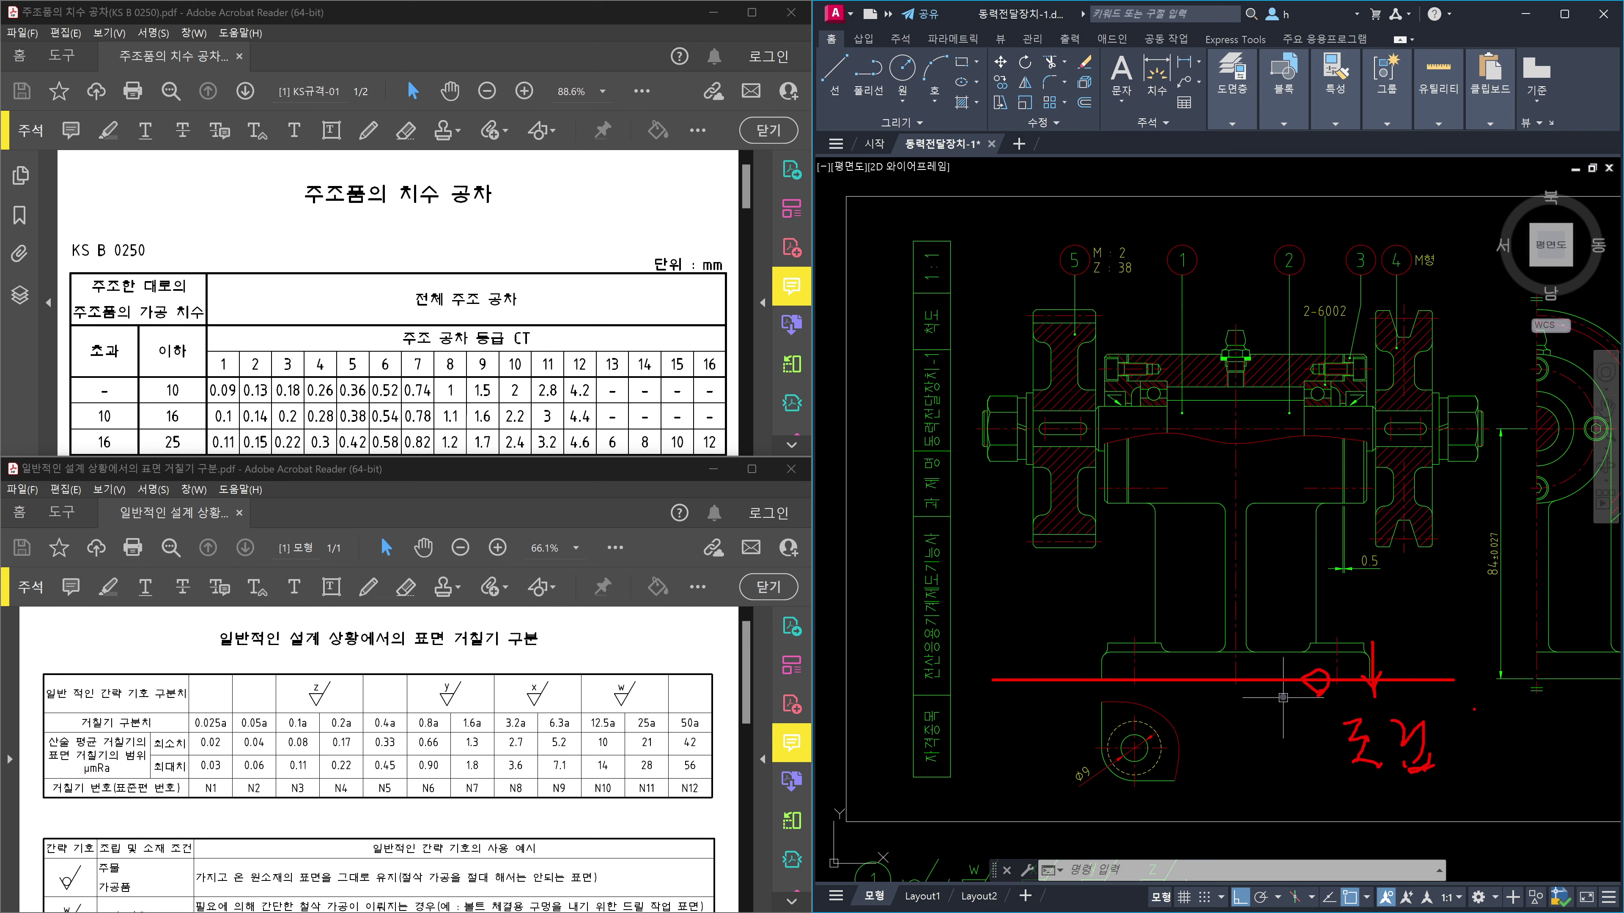
drag(1474, 712, 1497, 708)
mouse_move(1474, 713)
mouse_down()
mouse_move(1484, 735)
mouse_move(1504, 728)
mouse_up()
drag(1523, 700, 1497, 770)
click(1501, 775)
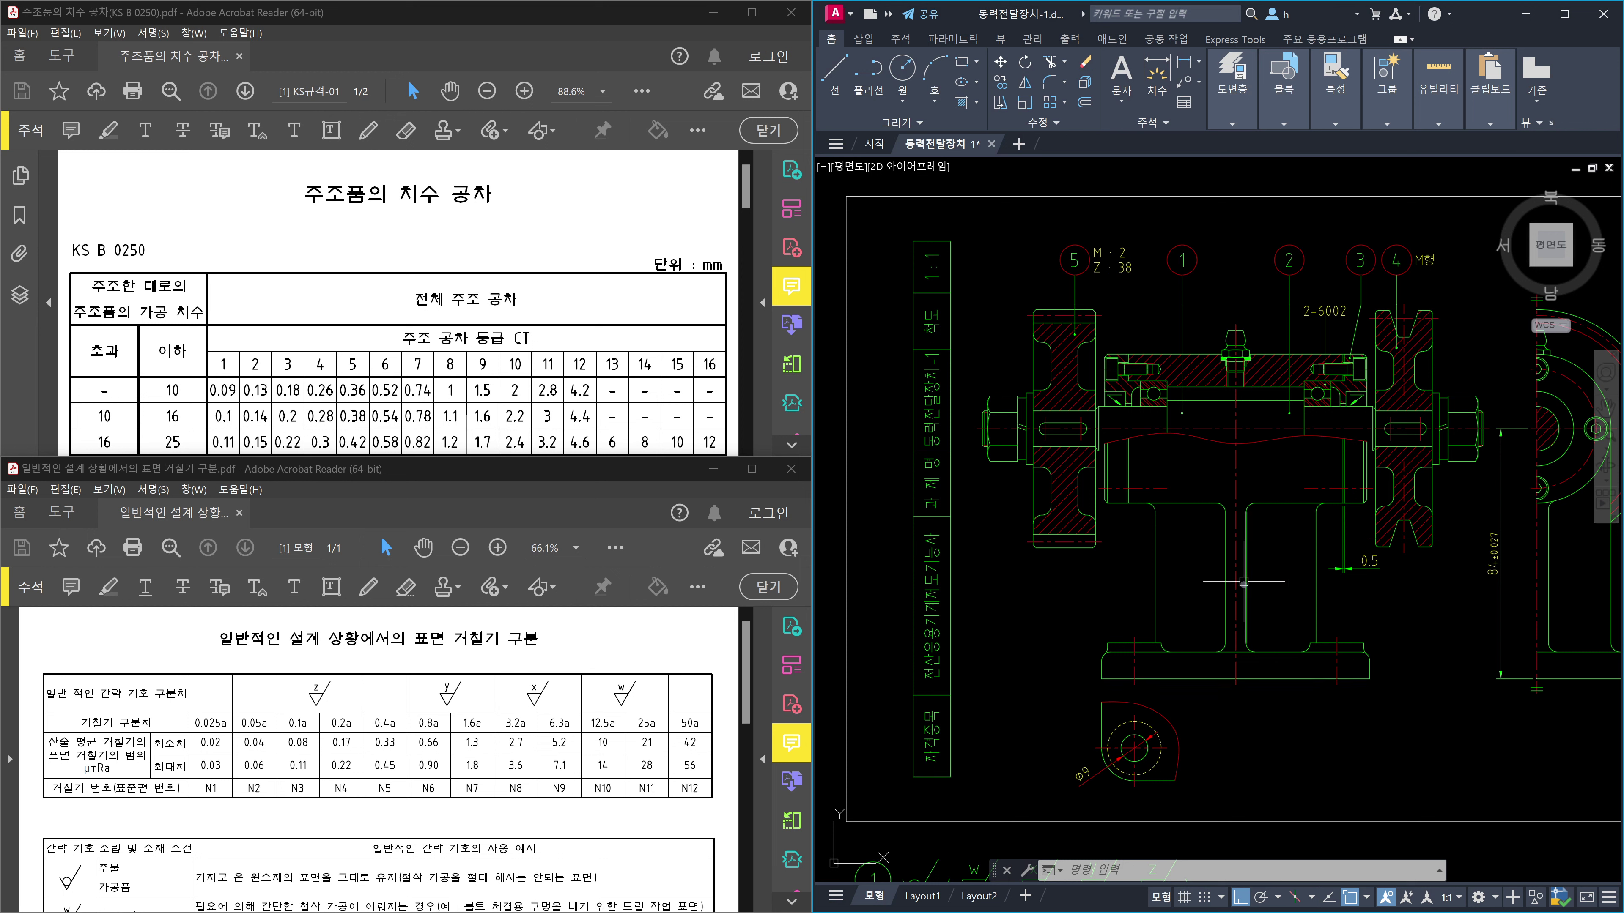
Highlight the base's bottom edge in the housing drawing's front section view to inspect it.
scroll(1283, 697, down, 5)
scroll(1230, 677, up, 10)
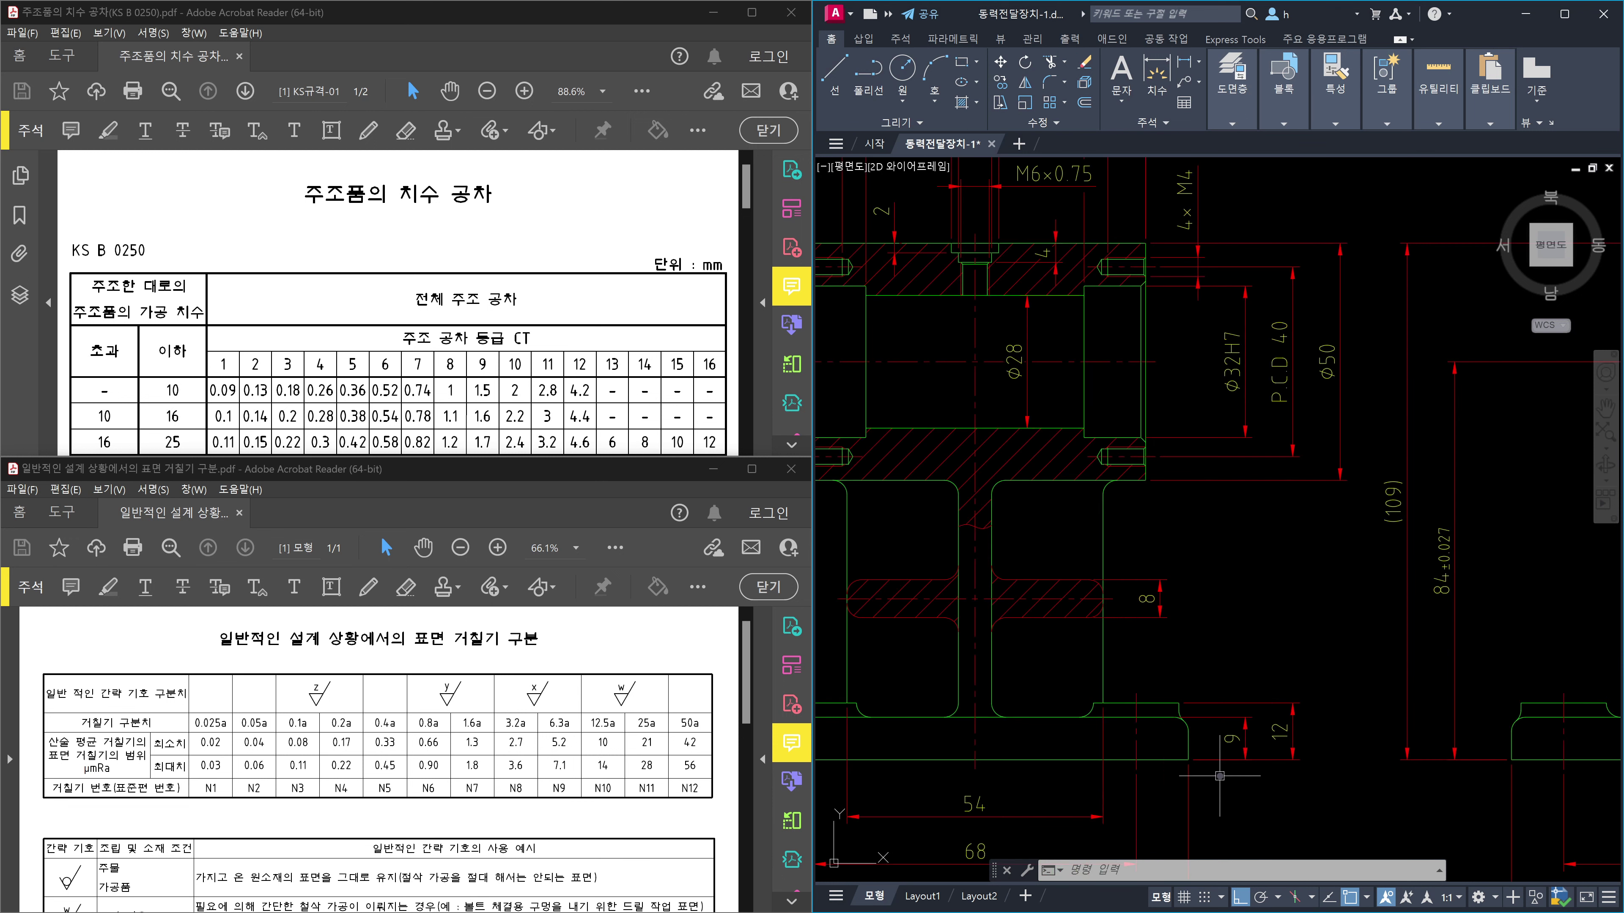
click(1067, 750)
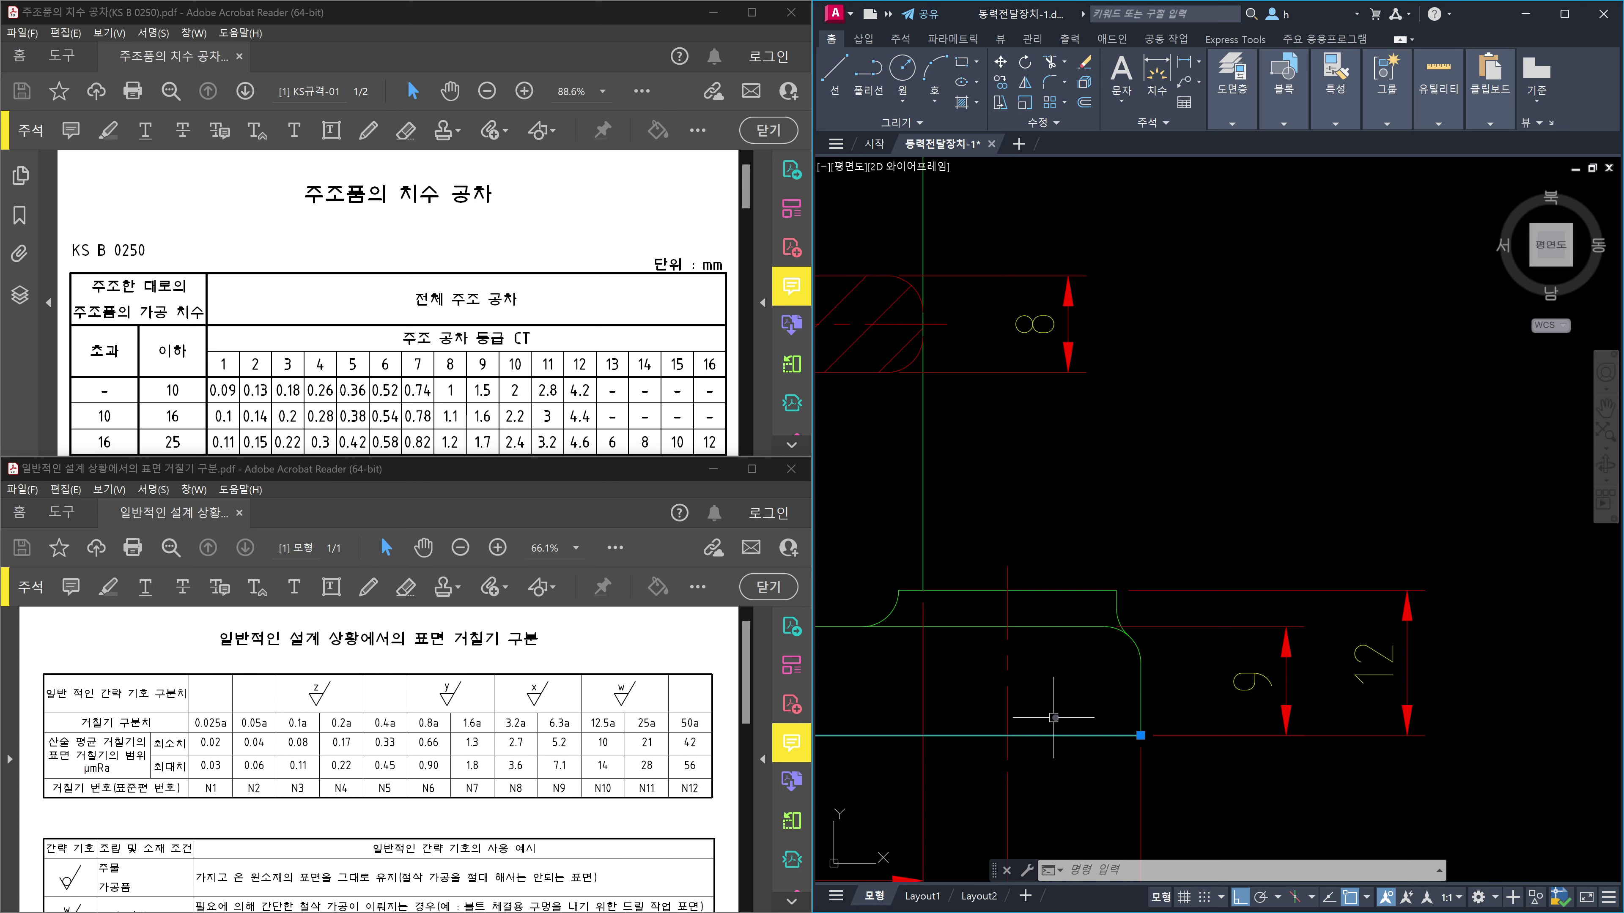
key(Escape)
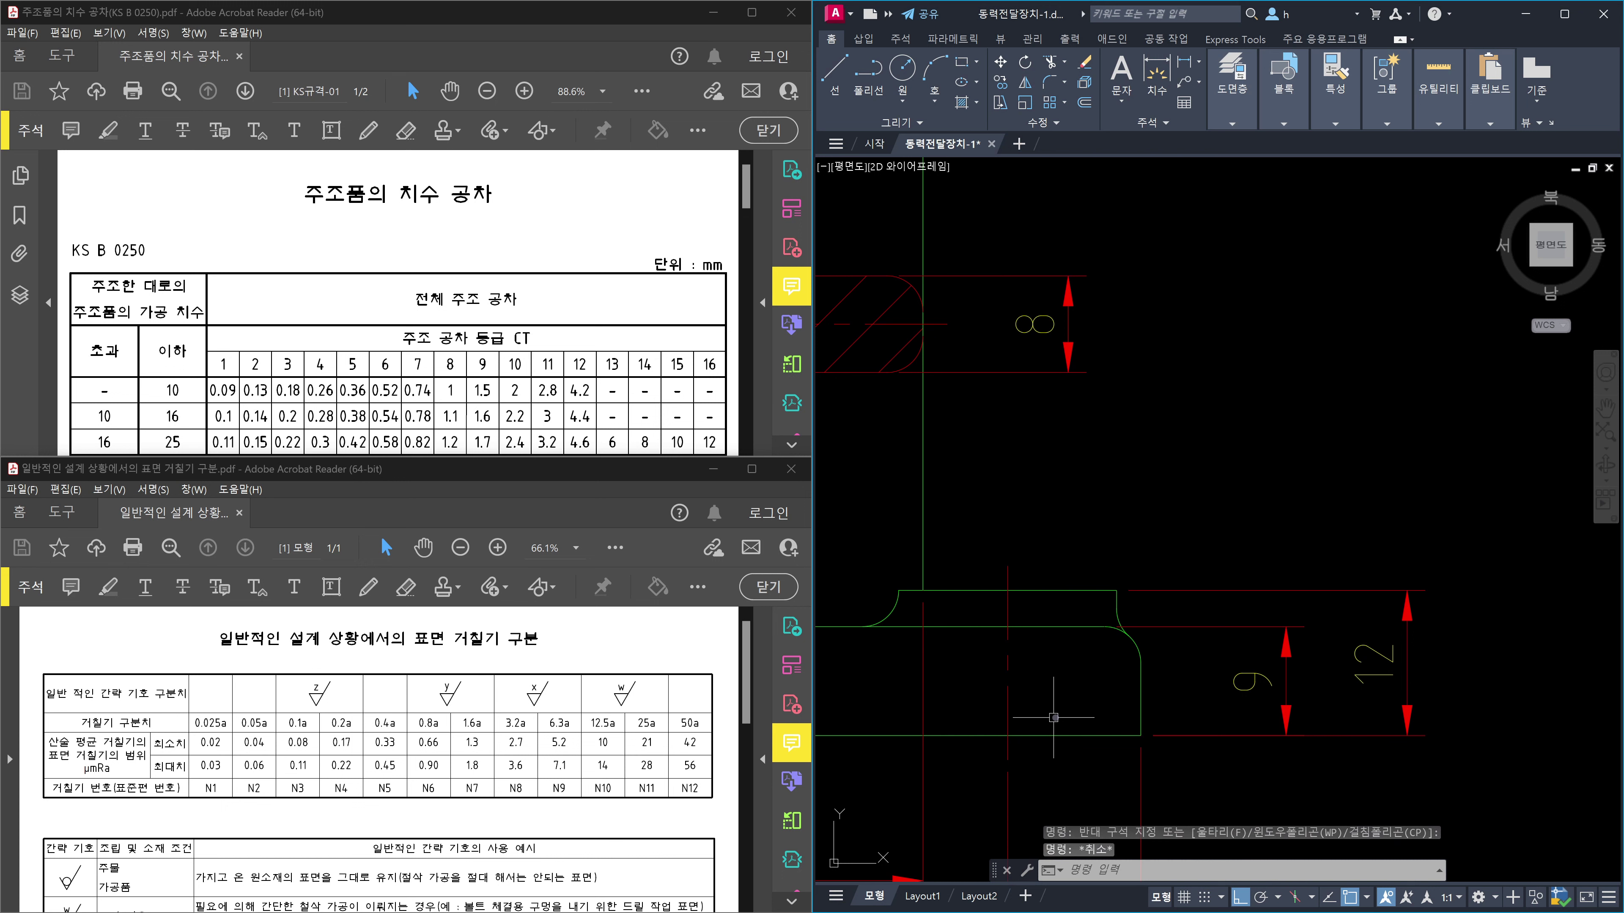
click(1066, 735)
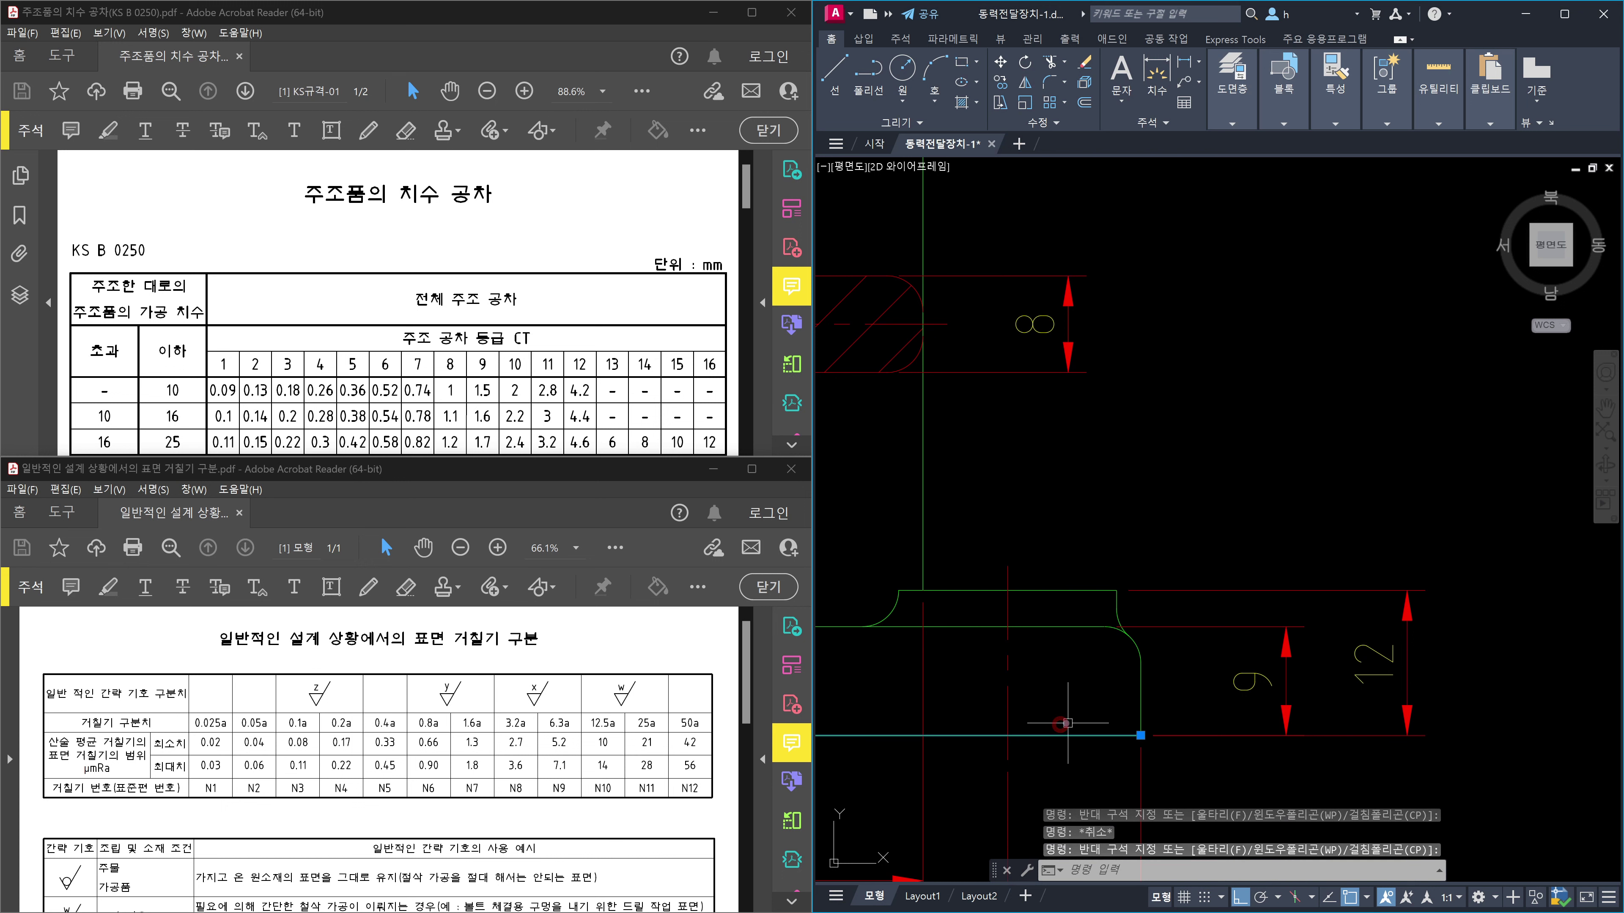
key(Escape)
Compare the base in the housing's front section view with the mounting base in the assembly drawing.
scroll(1067, 723, down, 3)
middle_drag(978, 685, 1386, 657)
middle_drag(1221, 678, 1275, 680)
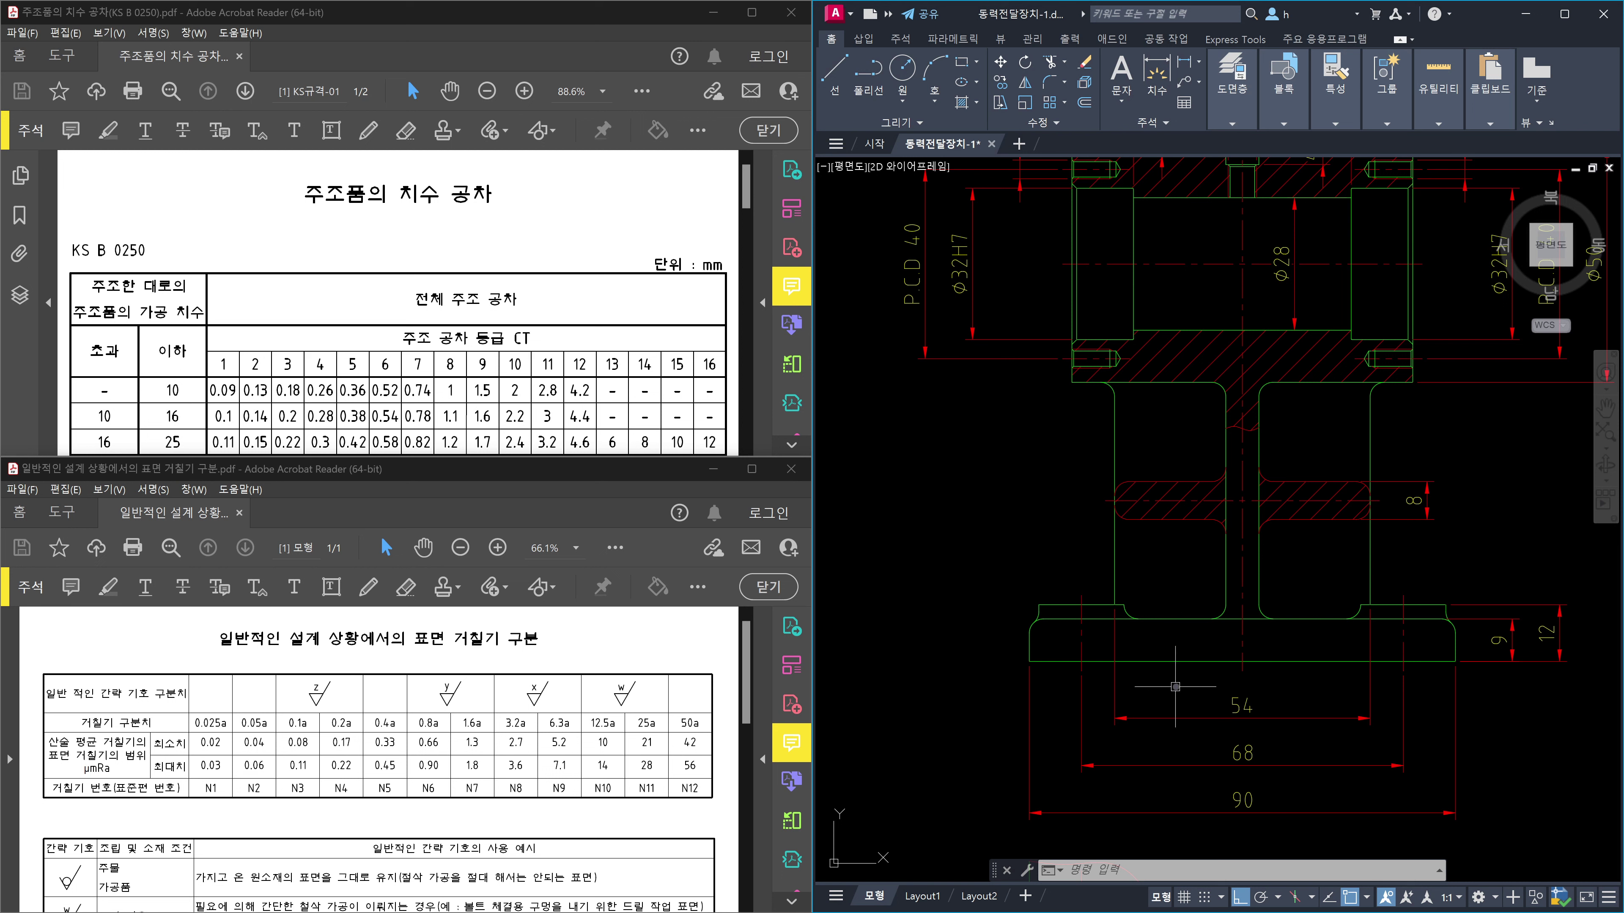
scroll(1233, 662, down, 4)
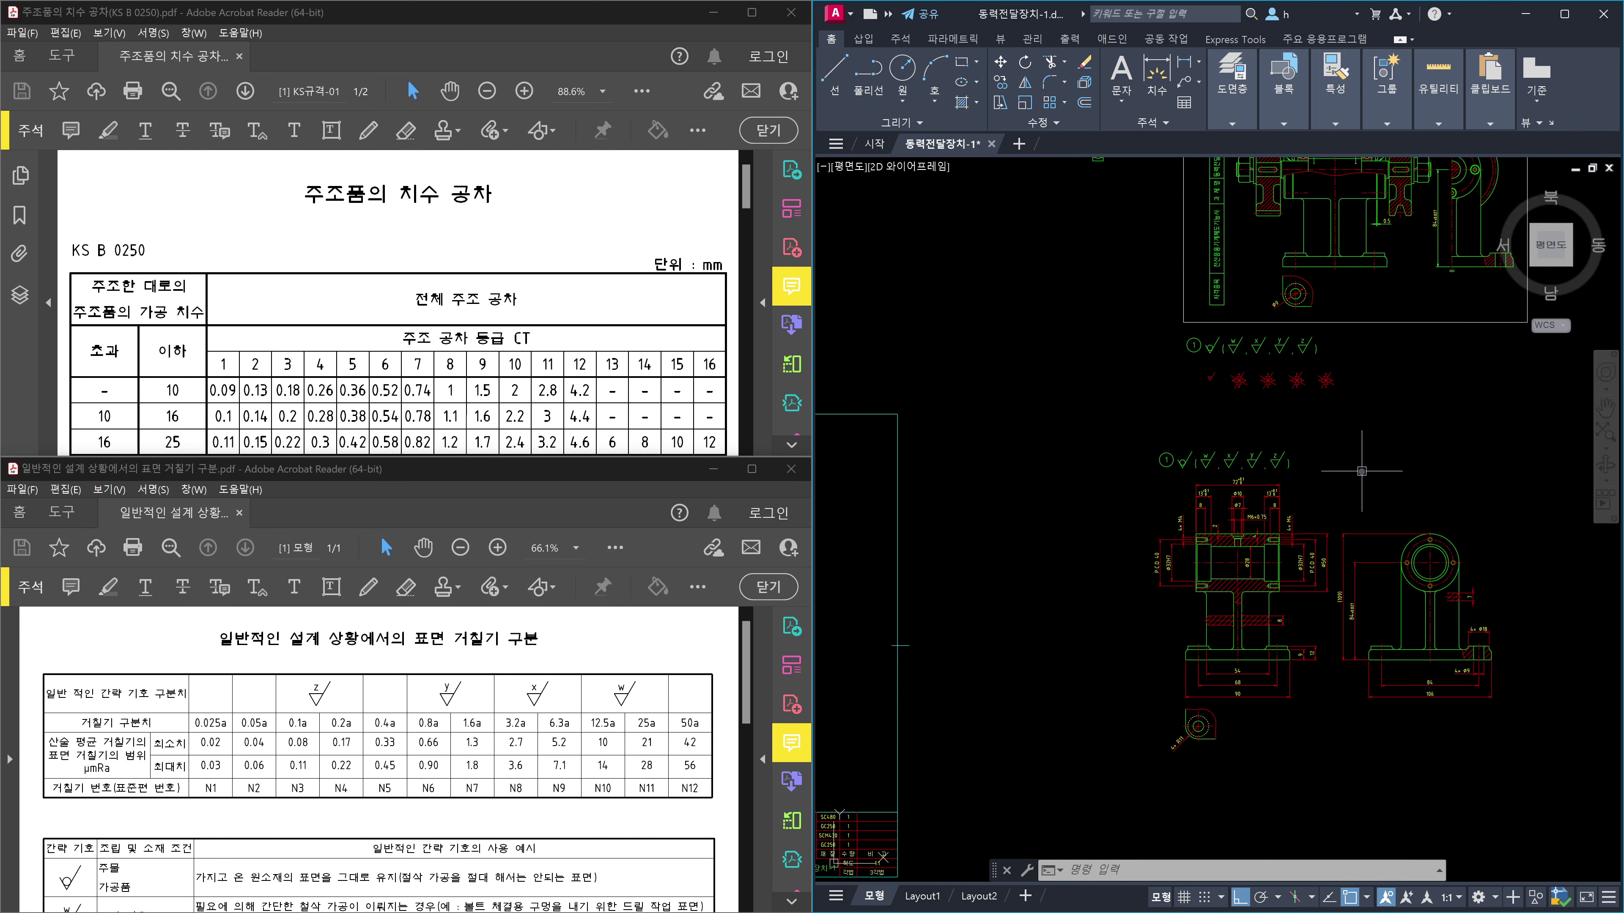
scroll(1115, 446, up, 5)
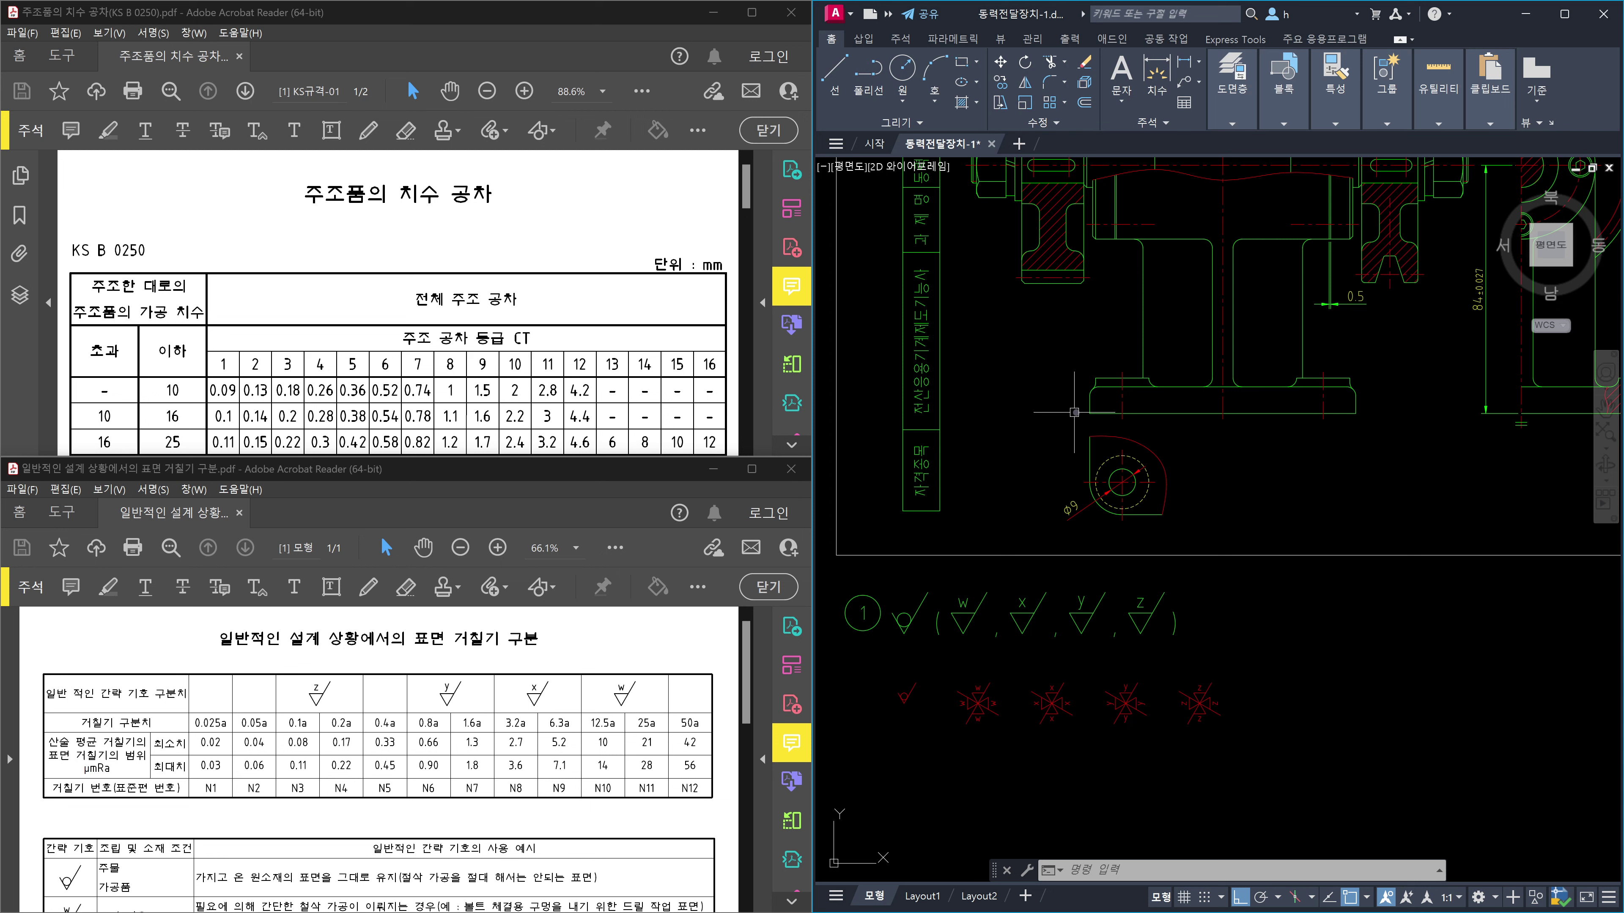
mouse_move(1088, 435)
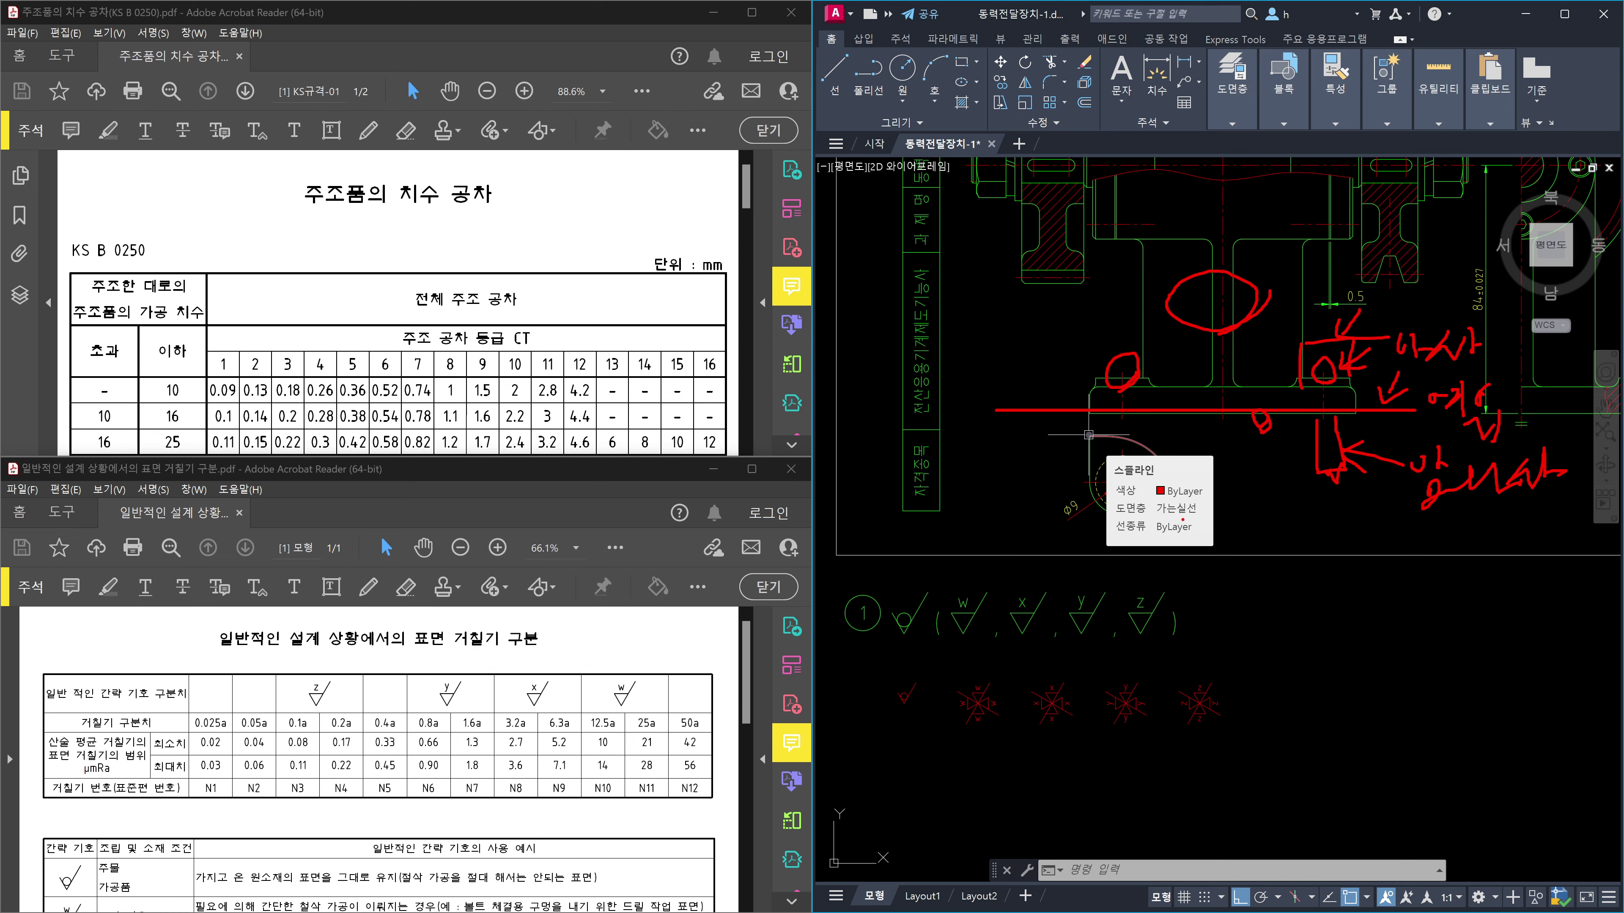
Examine the x and y rows of the roughness symbol usage table and relate them to the assembly drawing's base underside.
click(587, 813)
scroll(587, 813, down, 5)
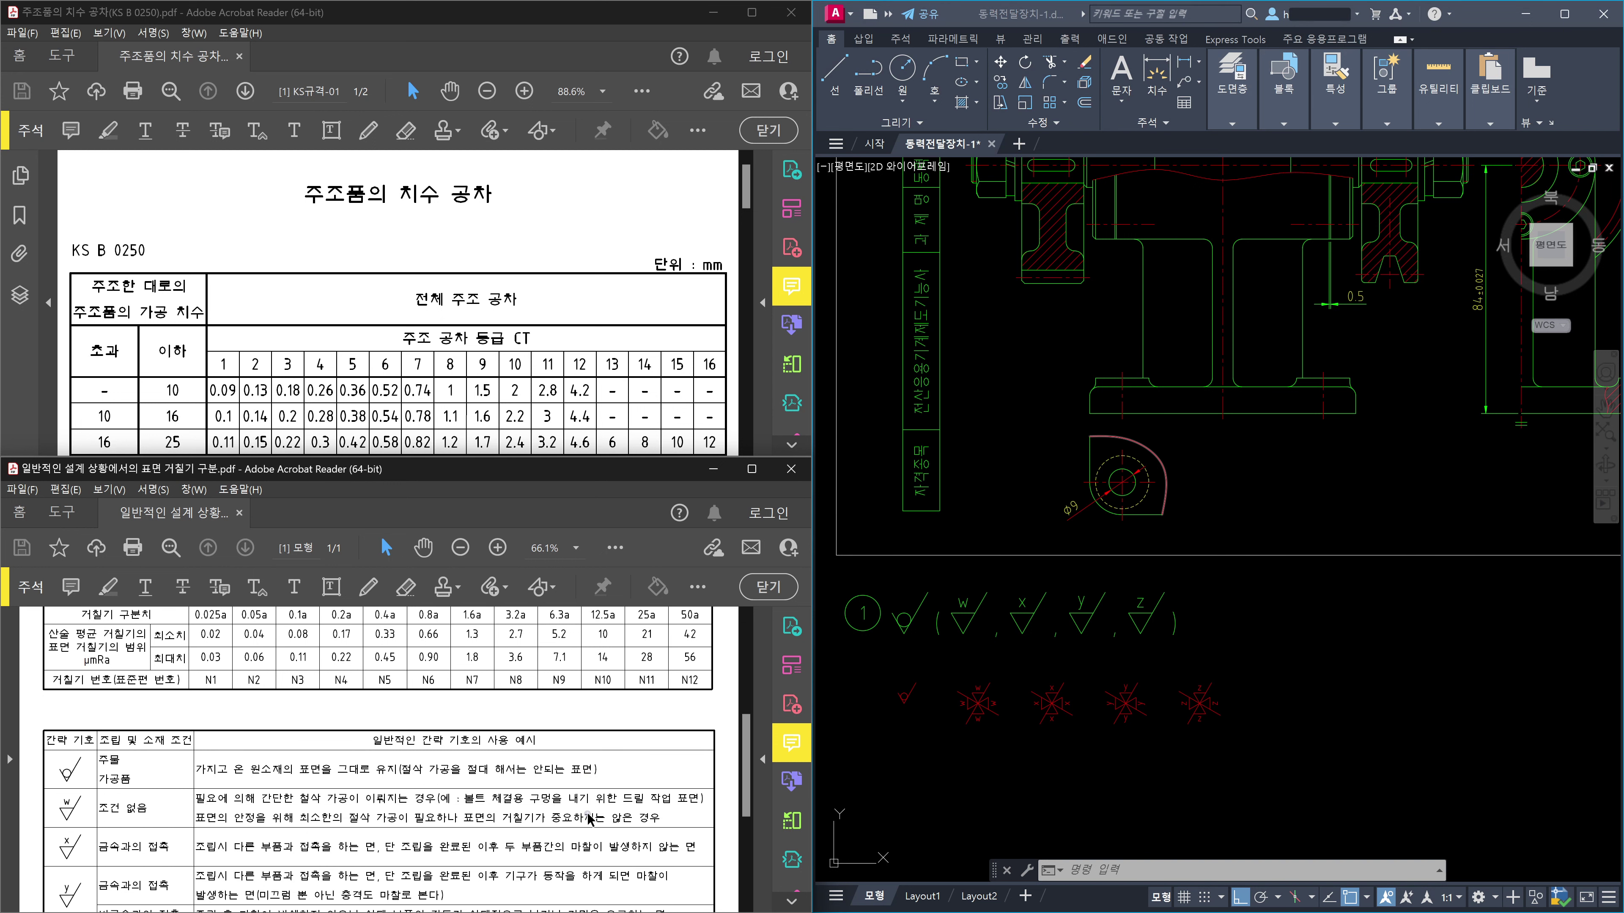
scroll(587, 814, down, 1)
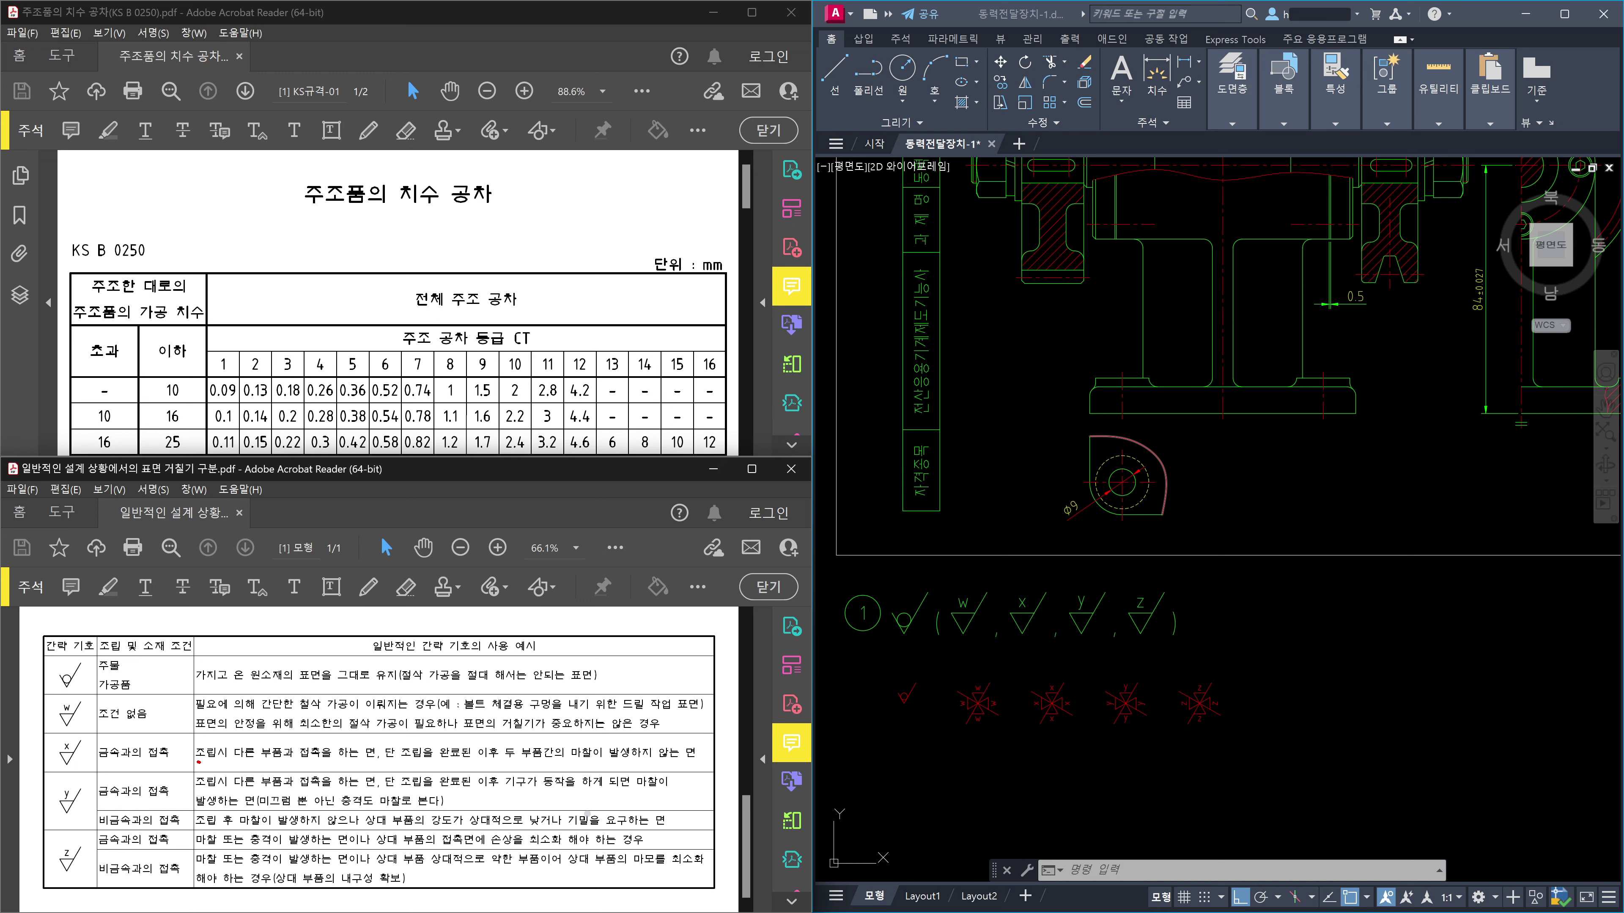
drag(199, 763, 706, 763)
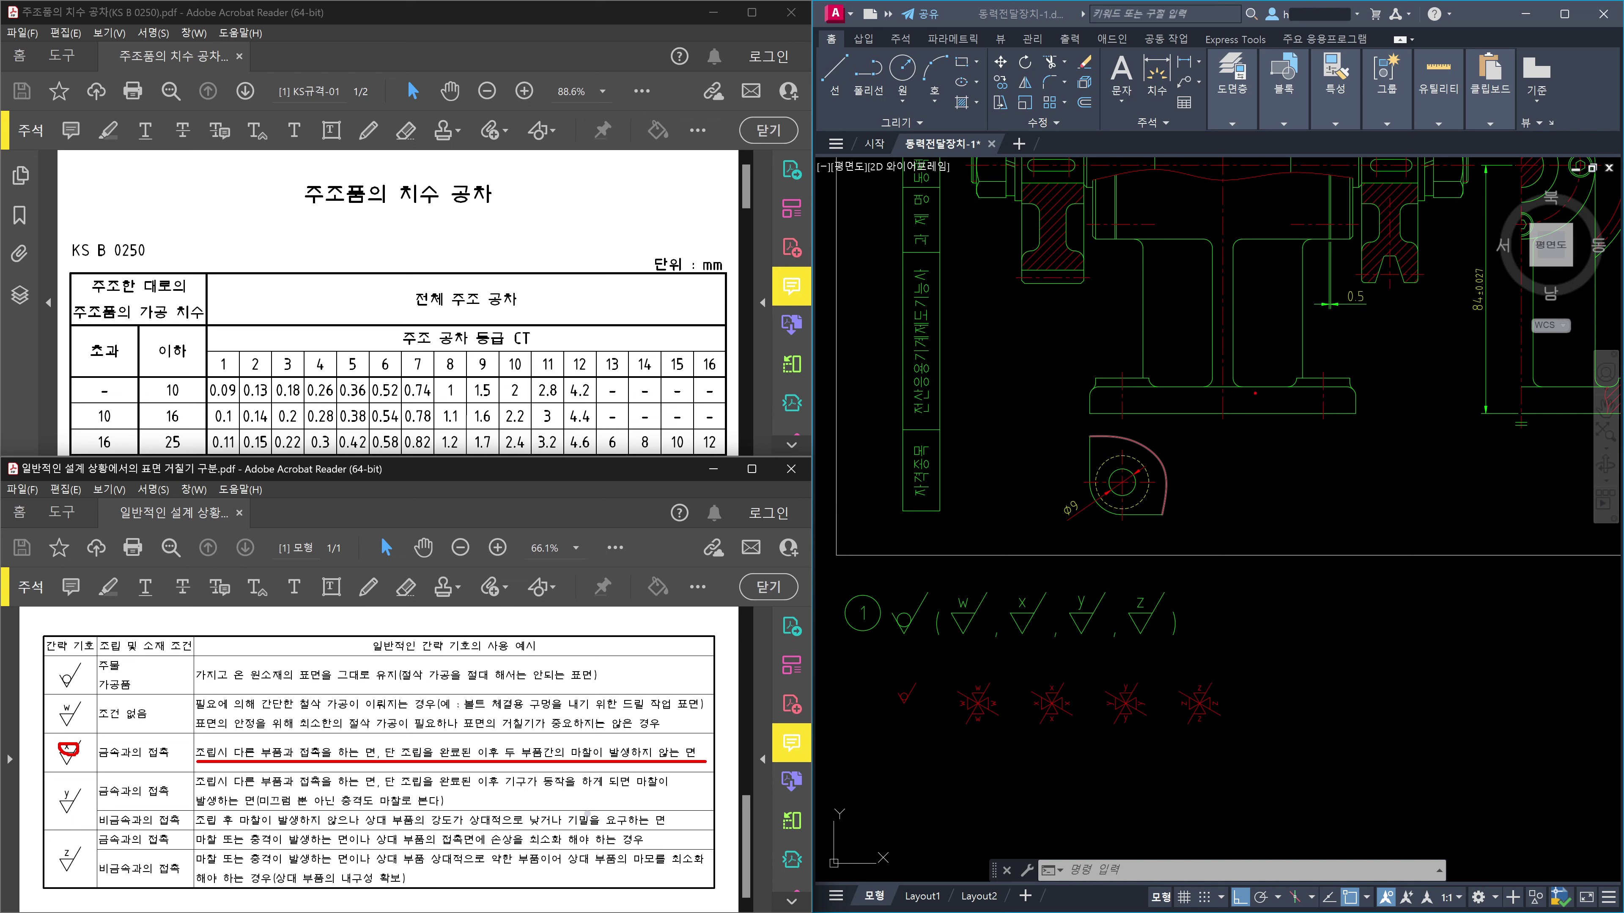
mouse_move(1279, 440)
mouse_down()
mouse_move(1248, 456)
mouse_move(1290, 427)
mouse_up()
mouse_move(59, 805)
mouse_down()
mouse_move(84, 797)
mouse_move(78, 815)
mouse_up()
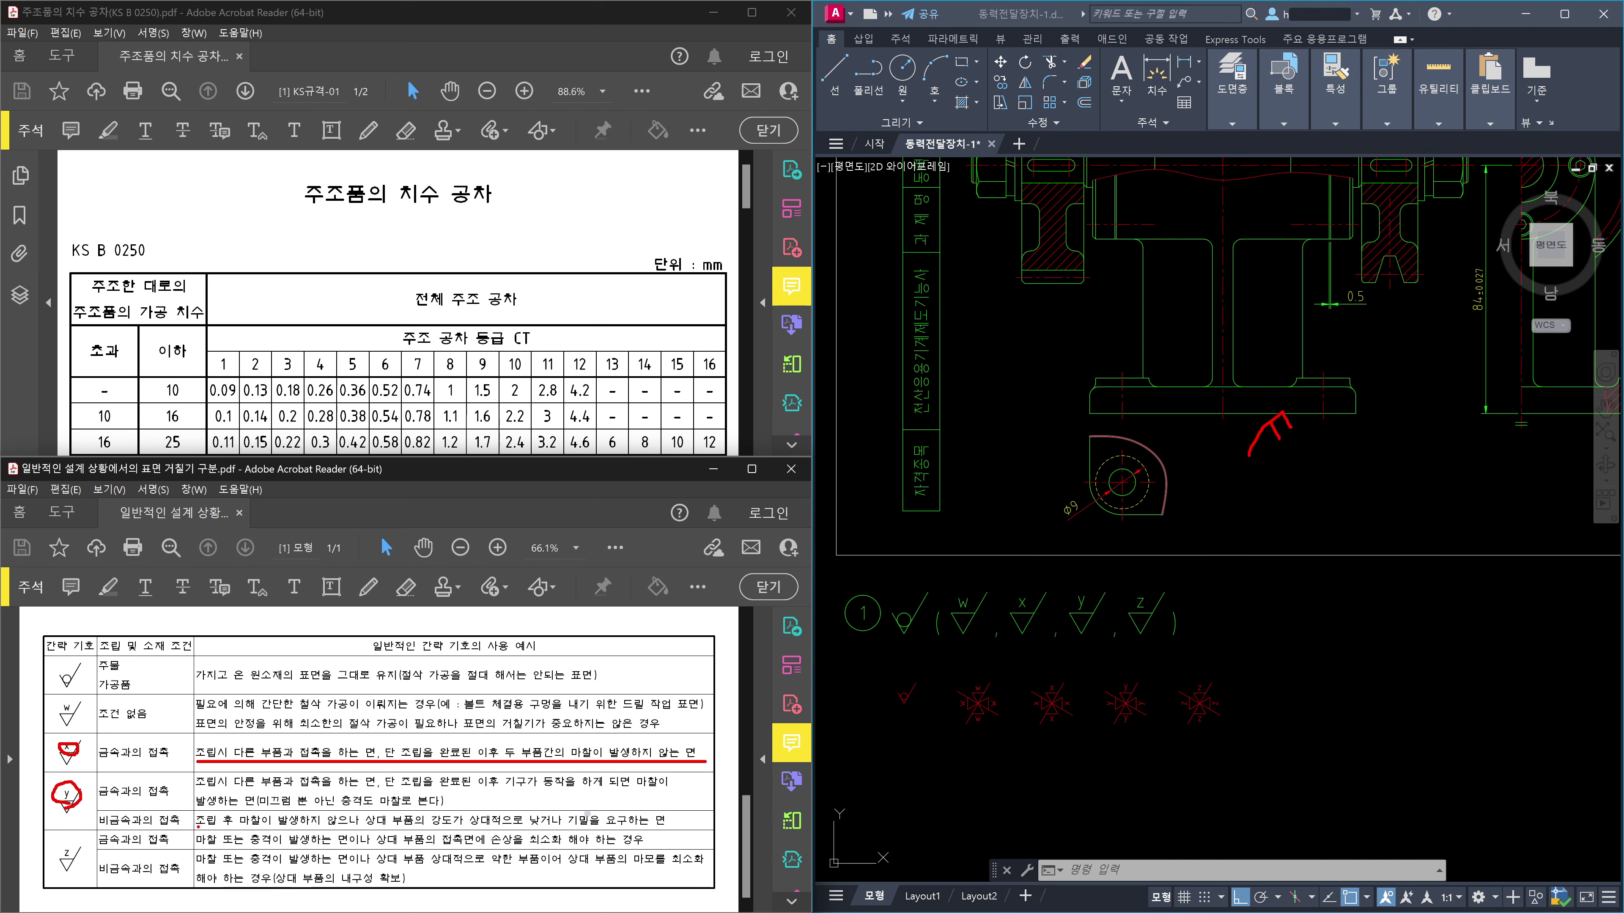
drag(198, 827, 670, 826)
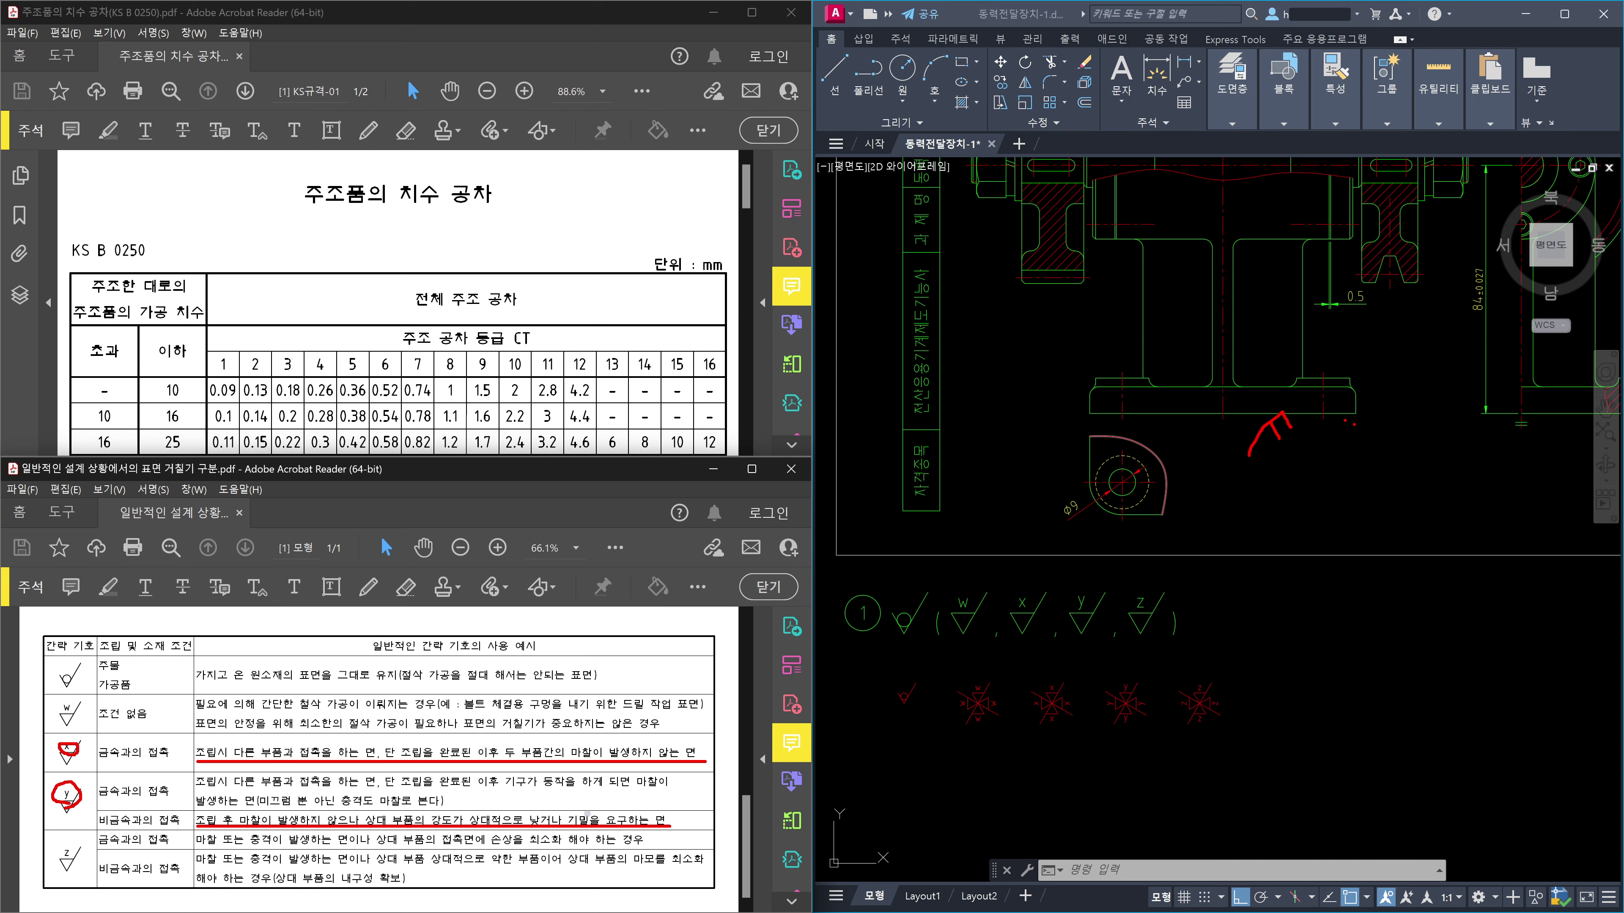
Mark up the base's underside and edges in the assembly drawing with handwritten notes to study its mounting contact, and clear the markings.
mouse_move(1356, 452)
mouse_down()
mouse_move(1359, 484)
mouse_move(1377, 466)
mouse_up()
mouse_move(1377, 455)
mouse_down()
mouse_move(1366, 476)
mouse_move(1453, 450)
mouse_move(1411, 482)
mouse_move(1463, 465)
mouse_move(1447, 500)
mouse_up()
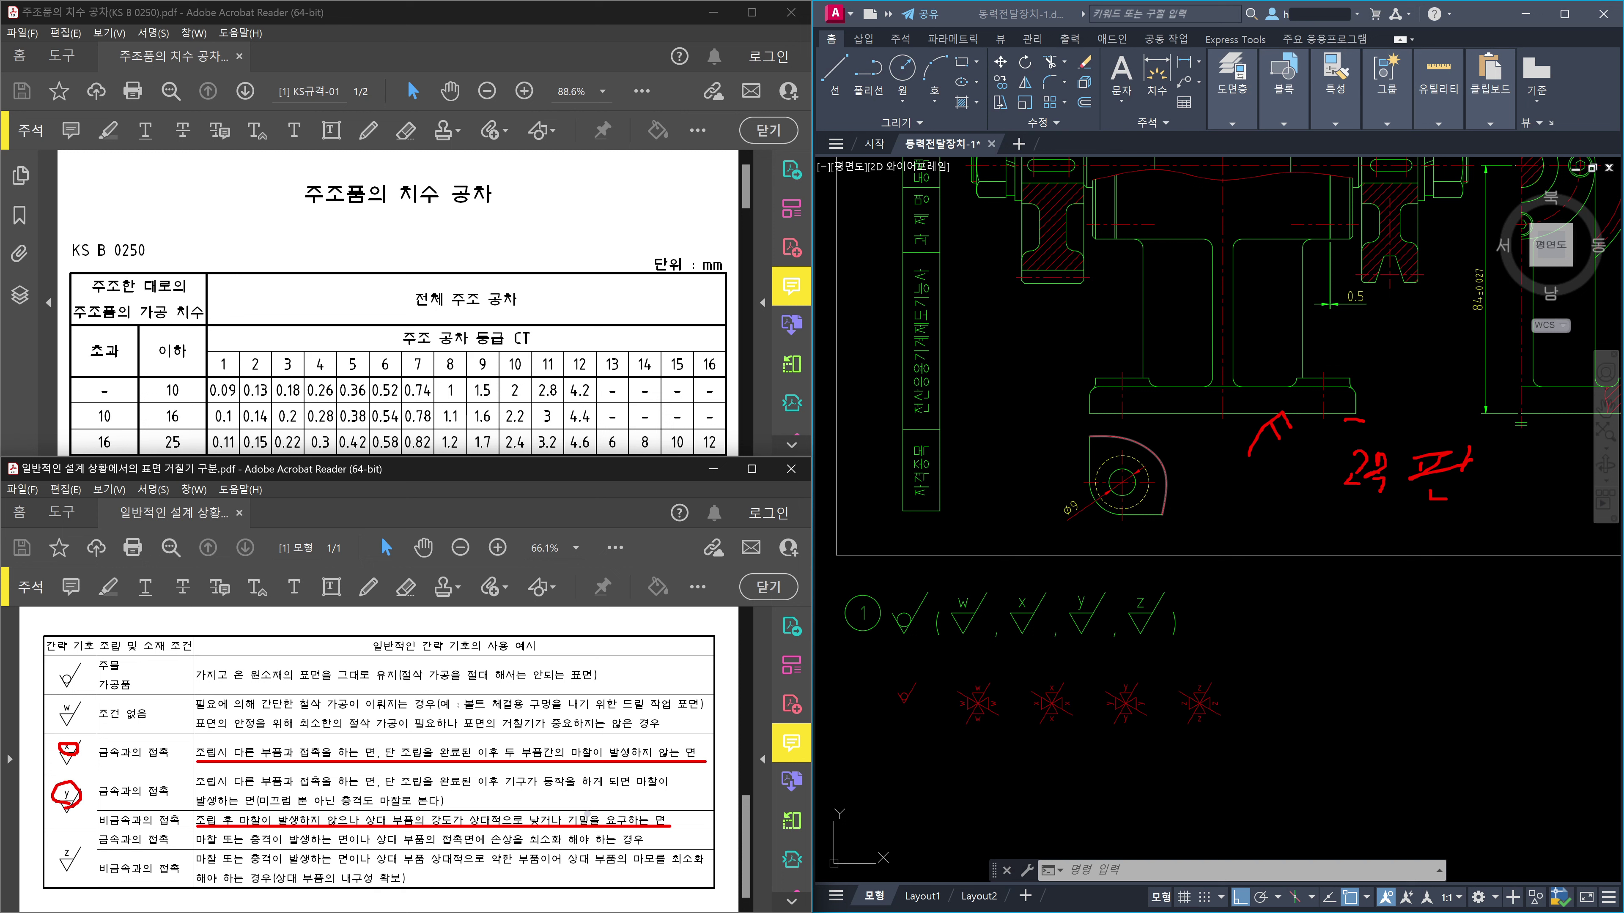
mouse_move(1239, 606)
mouse_down()
mouse_move(1271, 611)
mouse_move(1264, 652)
mouse_move(1310, 622)
mouse_move(1311, 638)
mouse_up()
mouse_move(1335, 597)
mouse_down()
mouse_move(1354, 621)
mouse_move(1396, 615)
mouse_up()
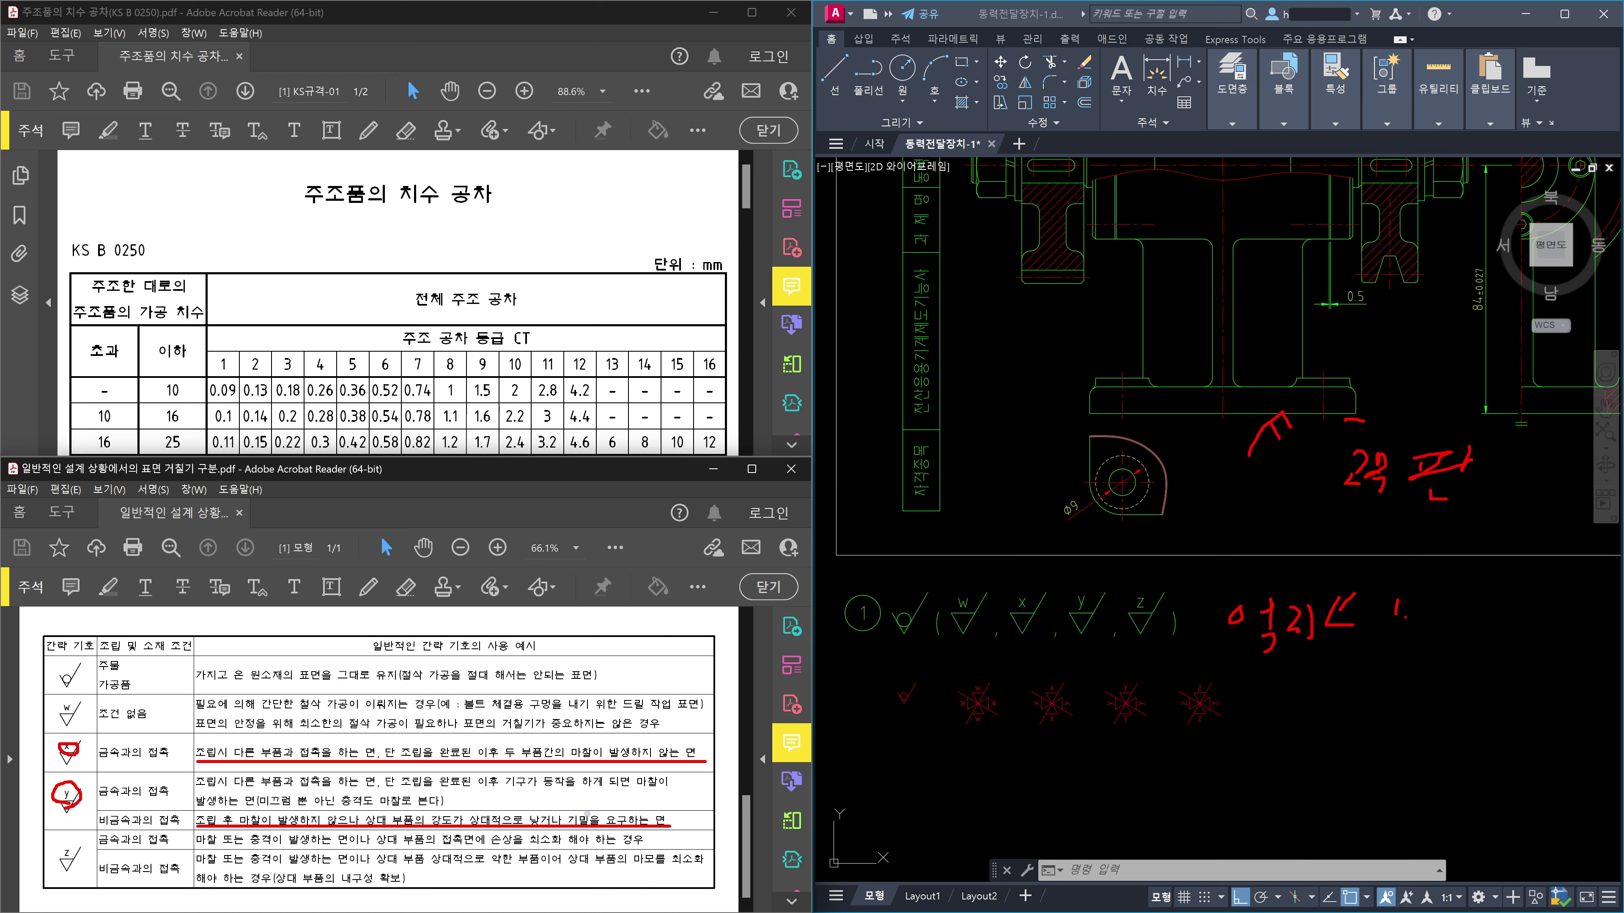
drag(1319, 511, 1473, 518)
drag(1223, 417, 1356, 419)
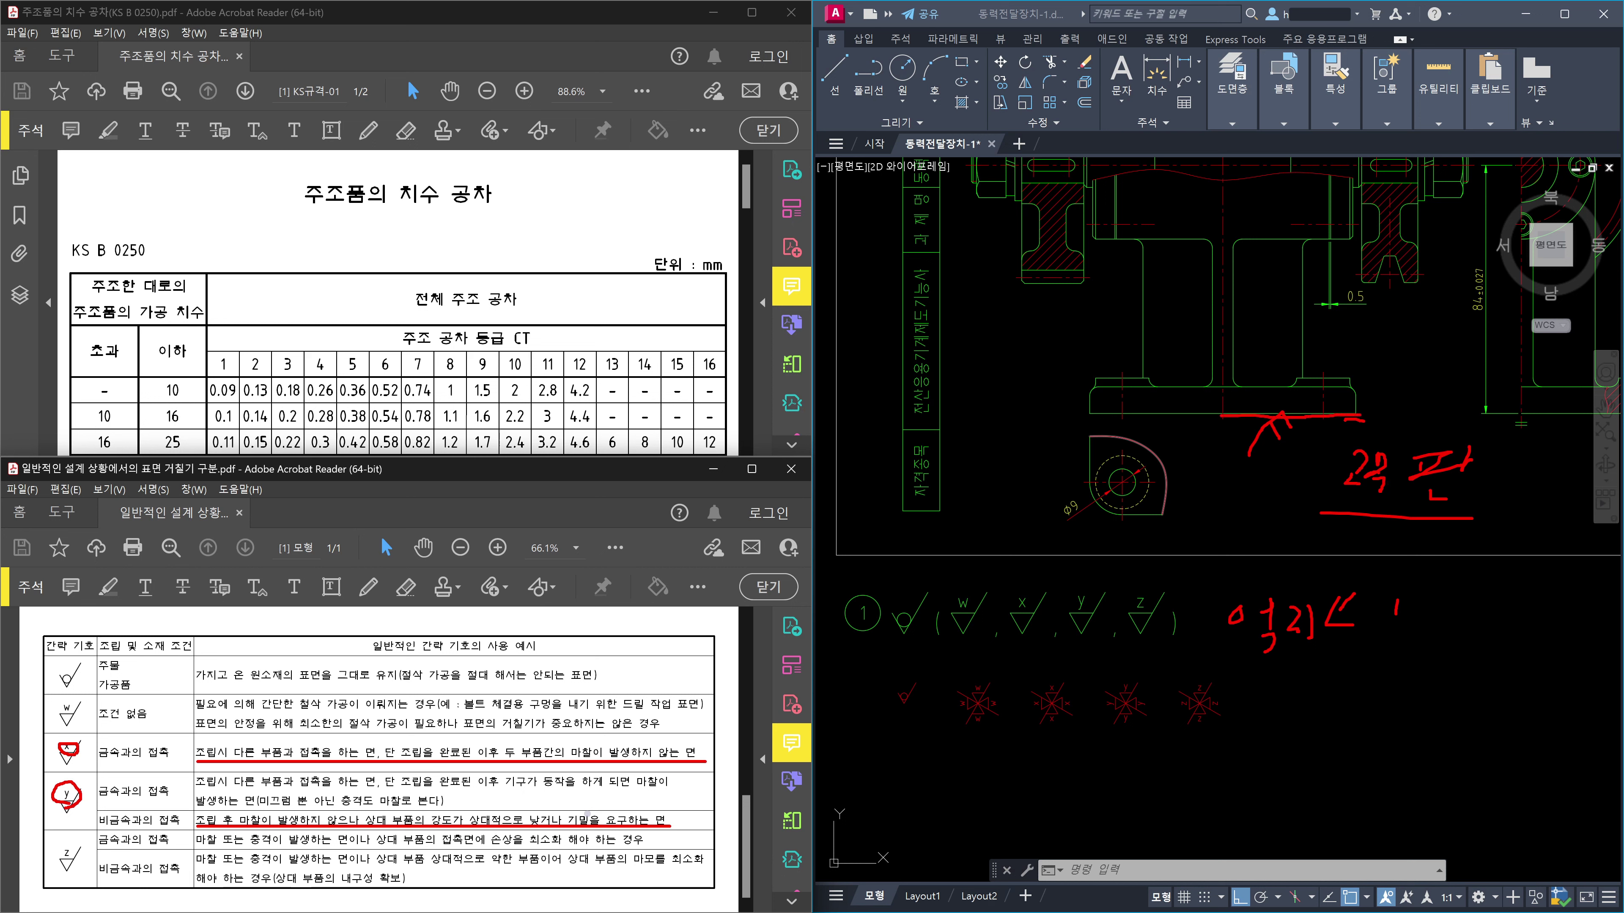
drag(1385, 357, 1378, 383)
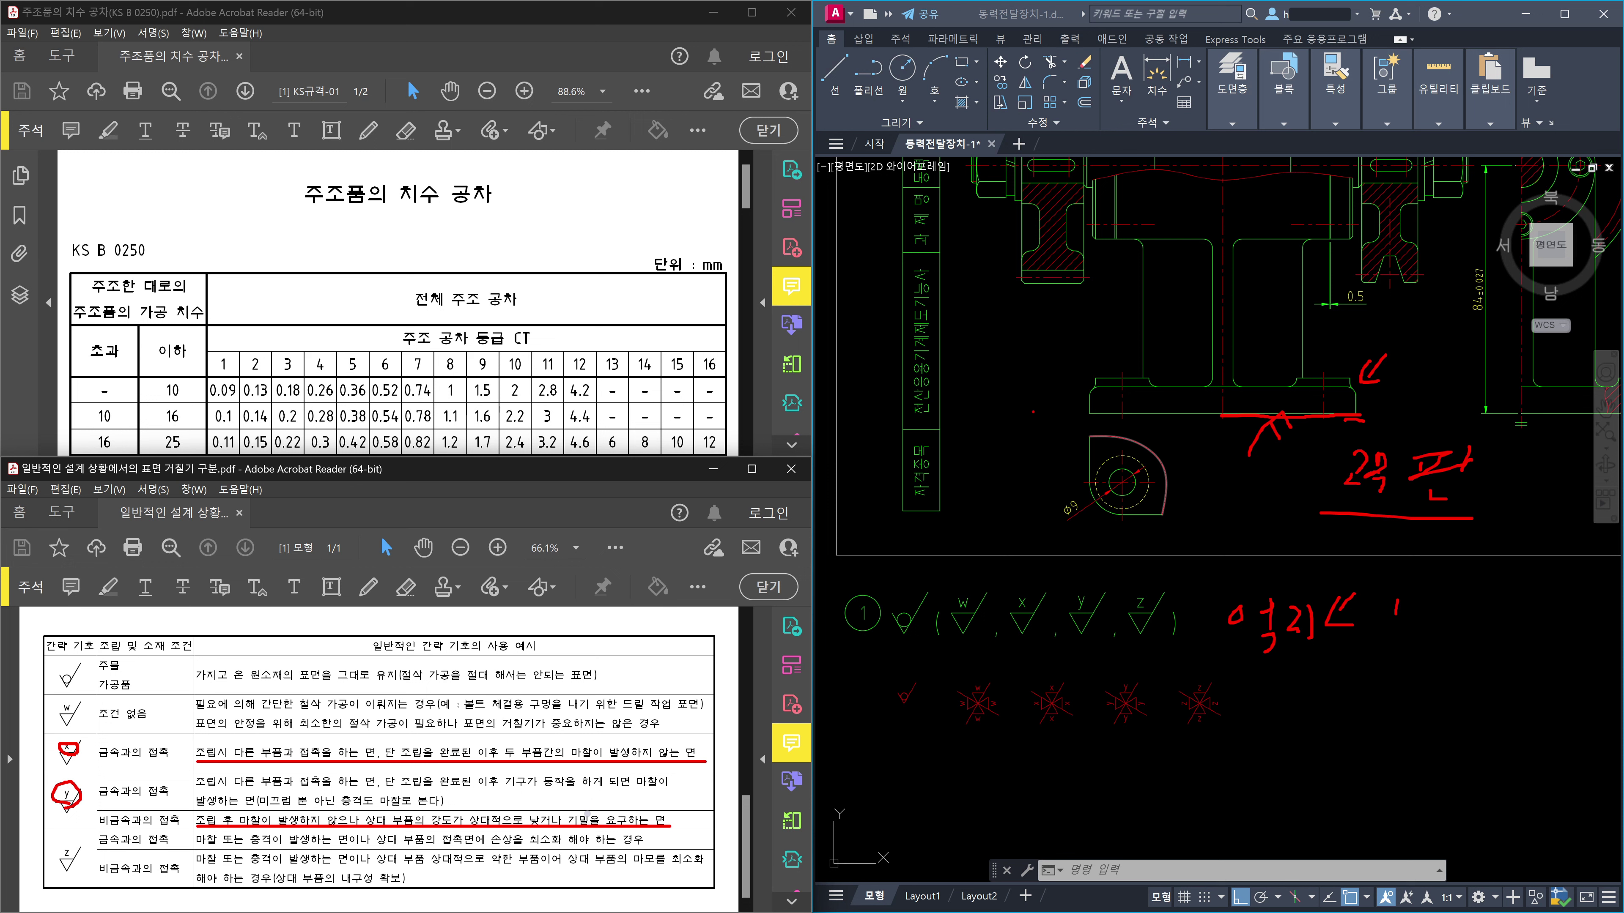
mouse_move(991, 360)
mouse_down()
mouse_move(1080, 356)
mouse_move(1071, 376)
mouse_up()
mouse_move(1068, 318)
mouse_down()
mouse_move(1076, 368)
mouse_move(1060, 355)
mouse_move(1046, 384)
mouse_move(1073, 349)
mouse_up()
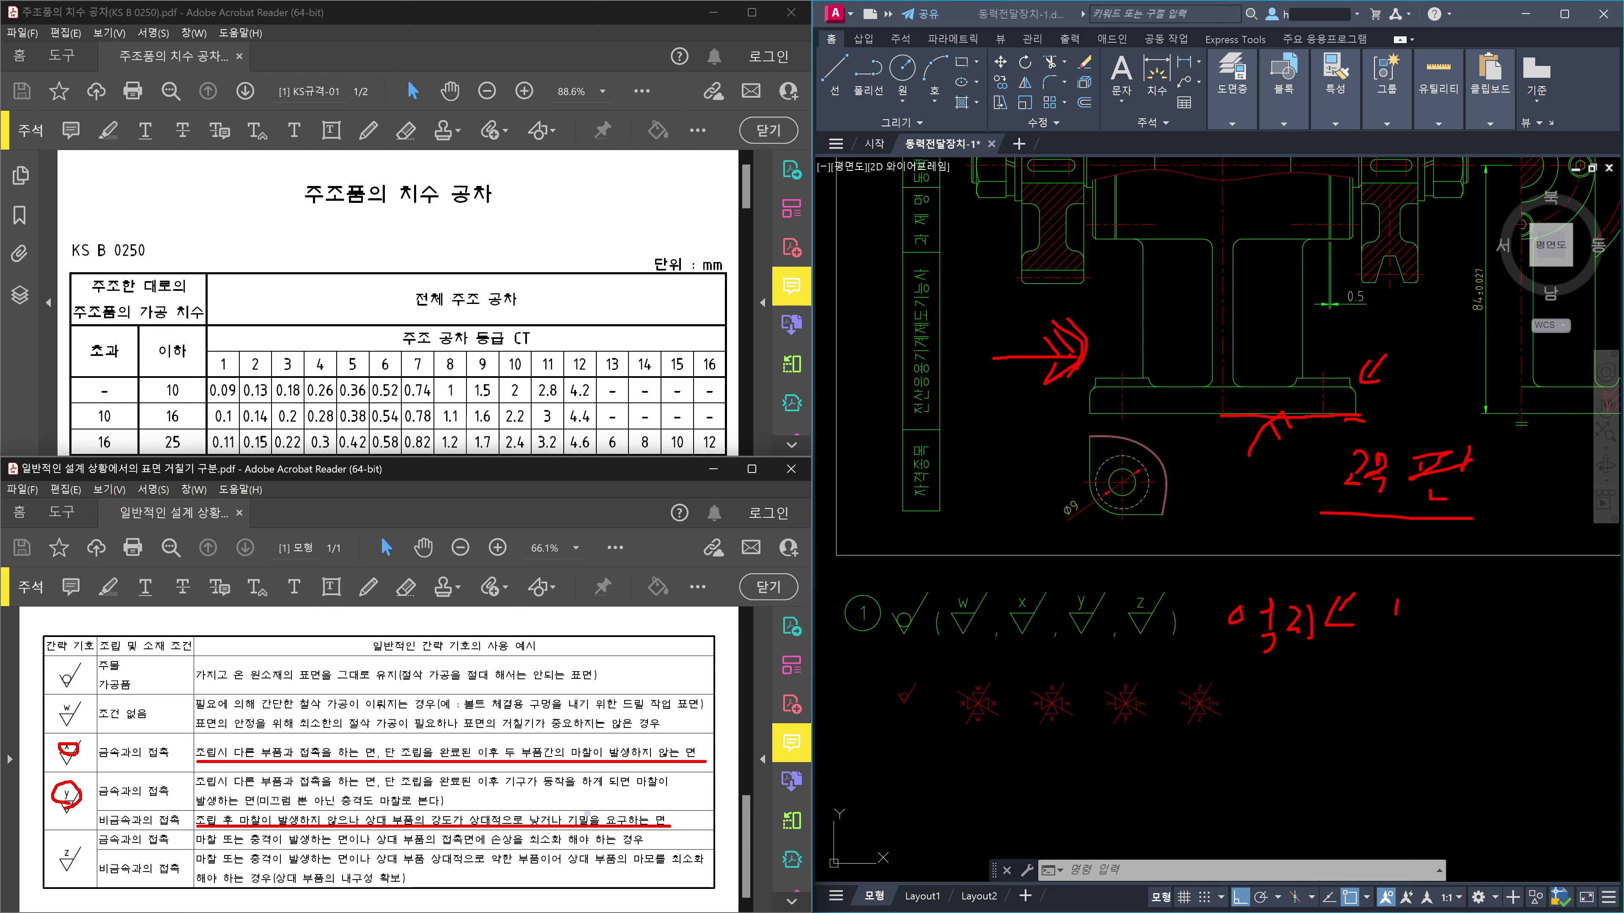
mouse_move(1070, 401)
mouse_down()
mouse_move(1081, 424)
mouse_move(1106, 417)
mouse_move(1090, 442)
mouse_up()
key(Escape)
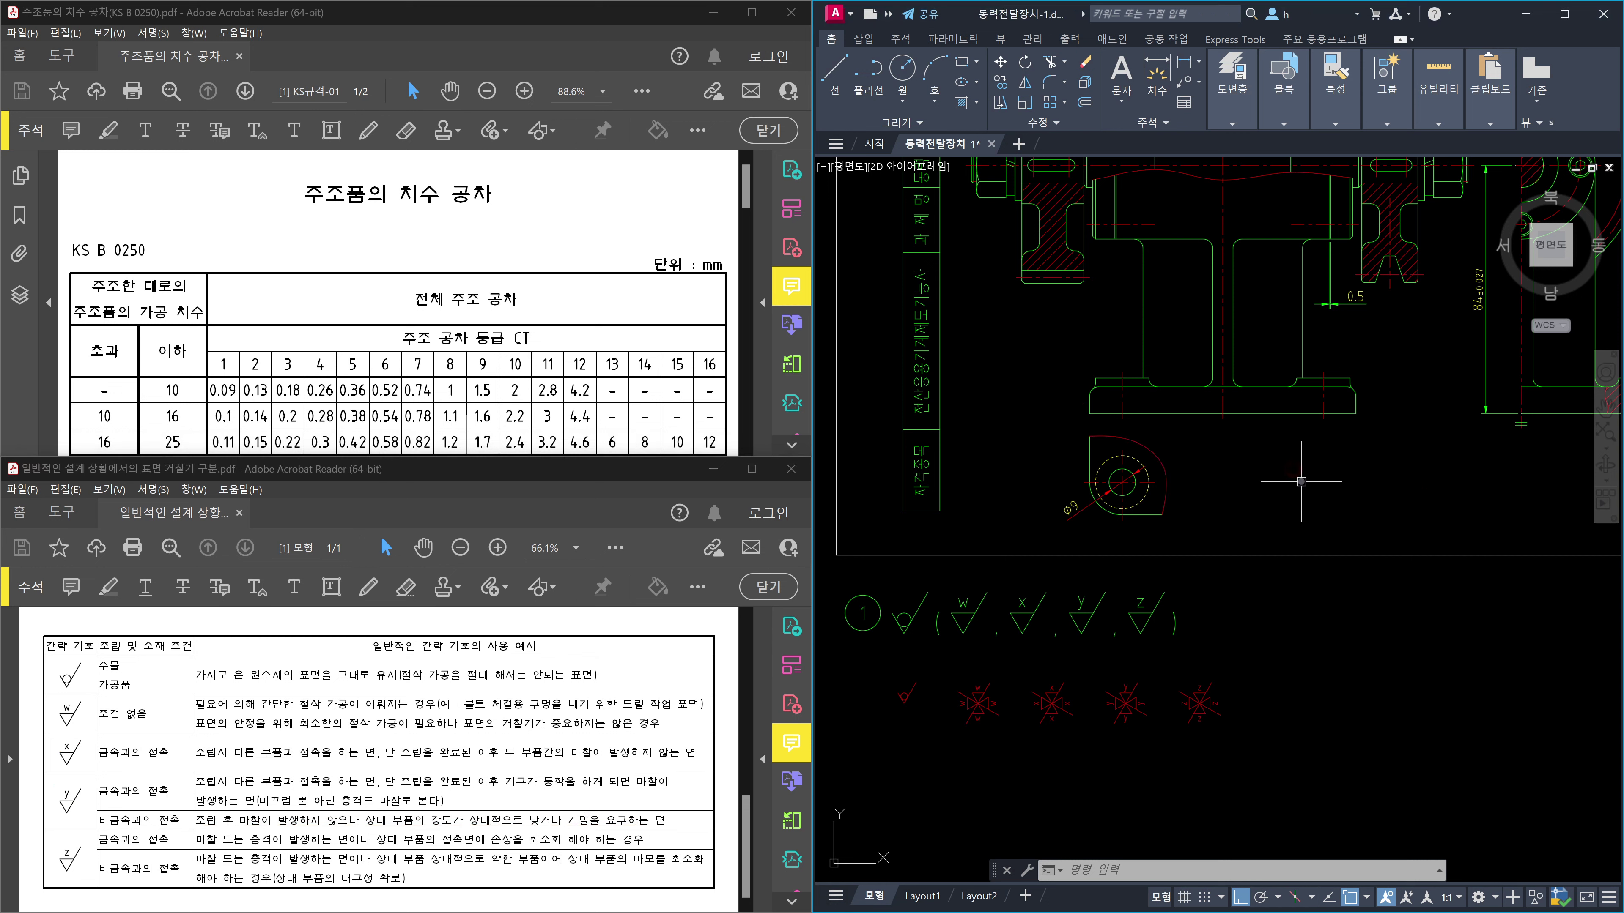
Examine the housing's views and the prepared w, x, y and z roughness symbols above them.
scroll(1297, 479, down, 5)
scroll(1276, 646, up, 5)
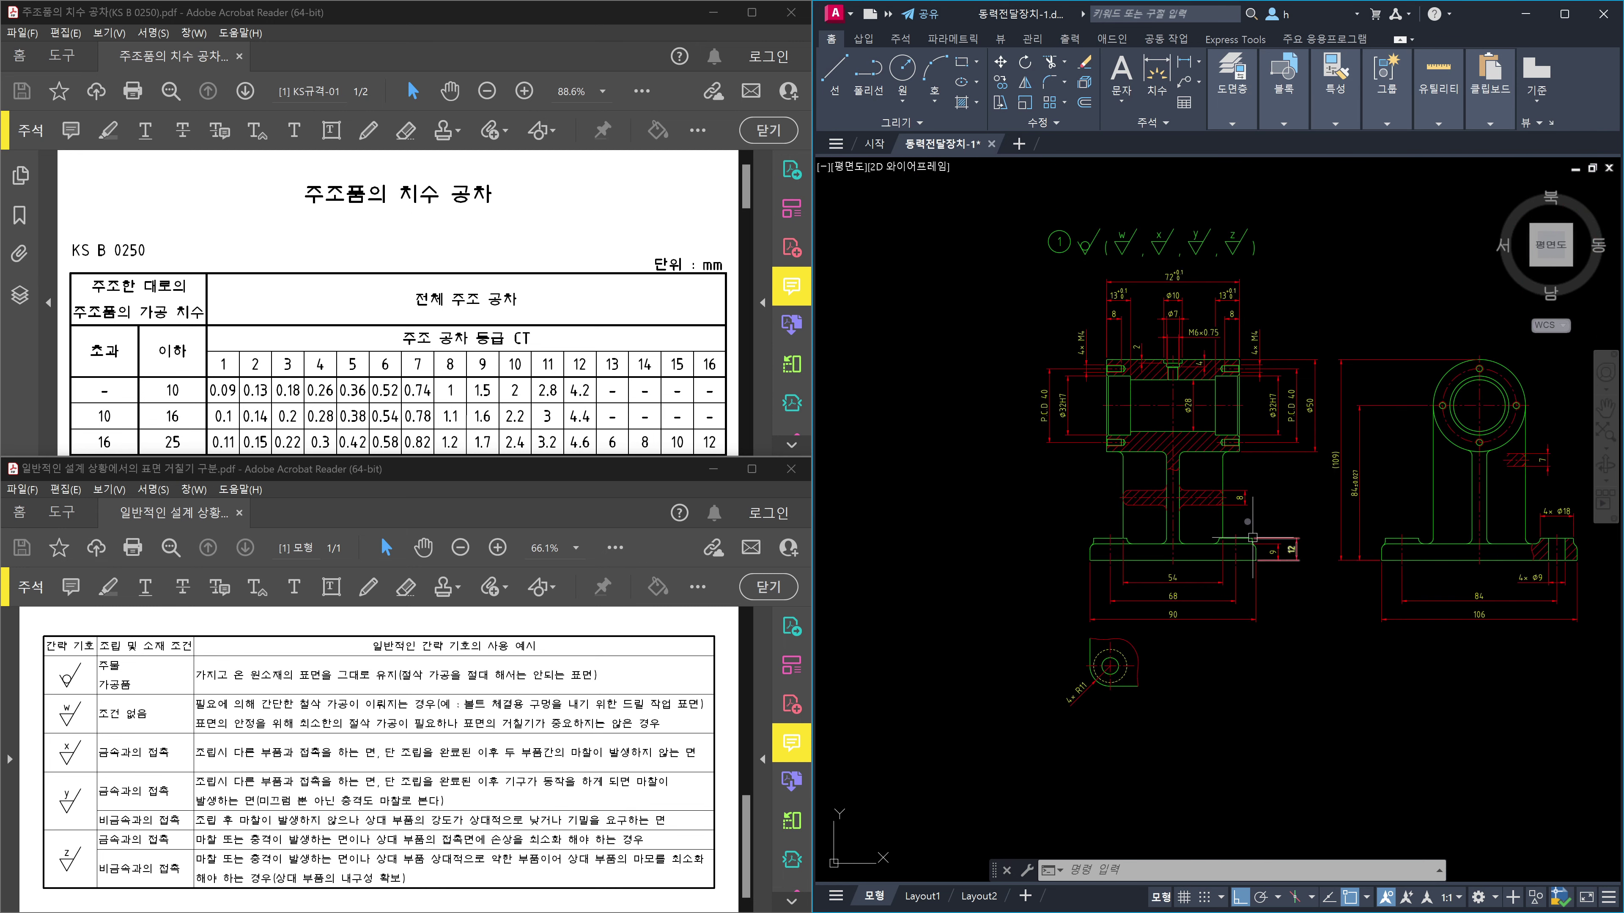
scroll(1170, 262, up, 2)
middle_drag(1204, 448, 1198, 407)
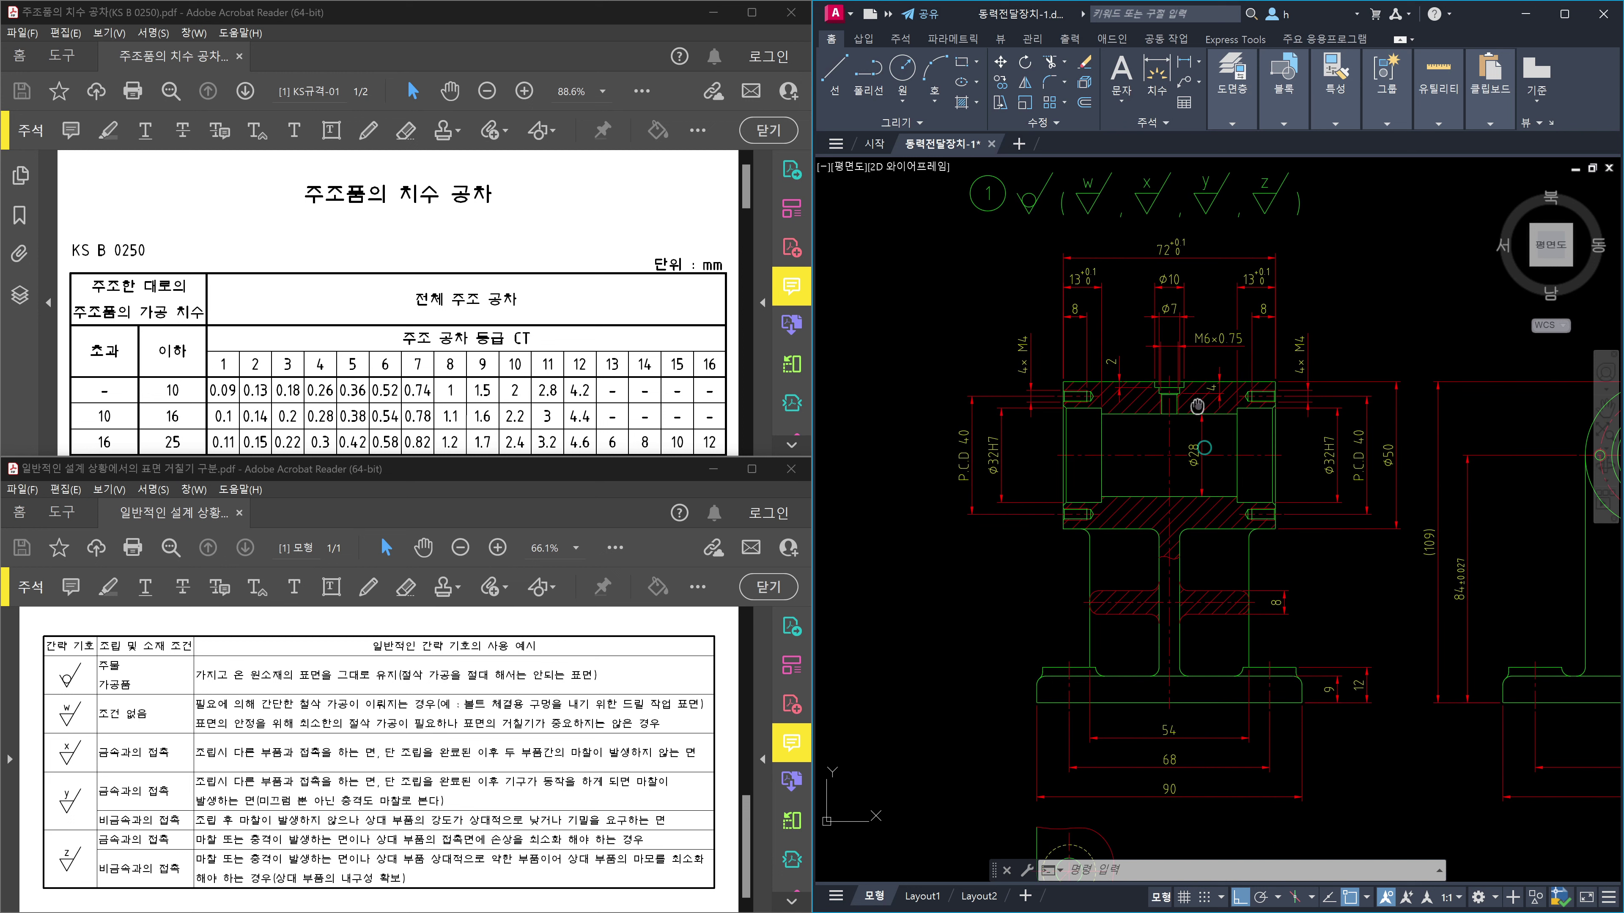
scroll(1198, 400, down, 2)
scroll(1172, 322, up, 9)
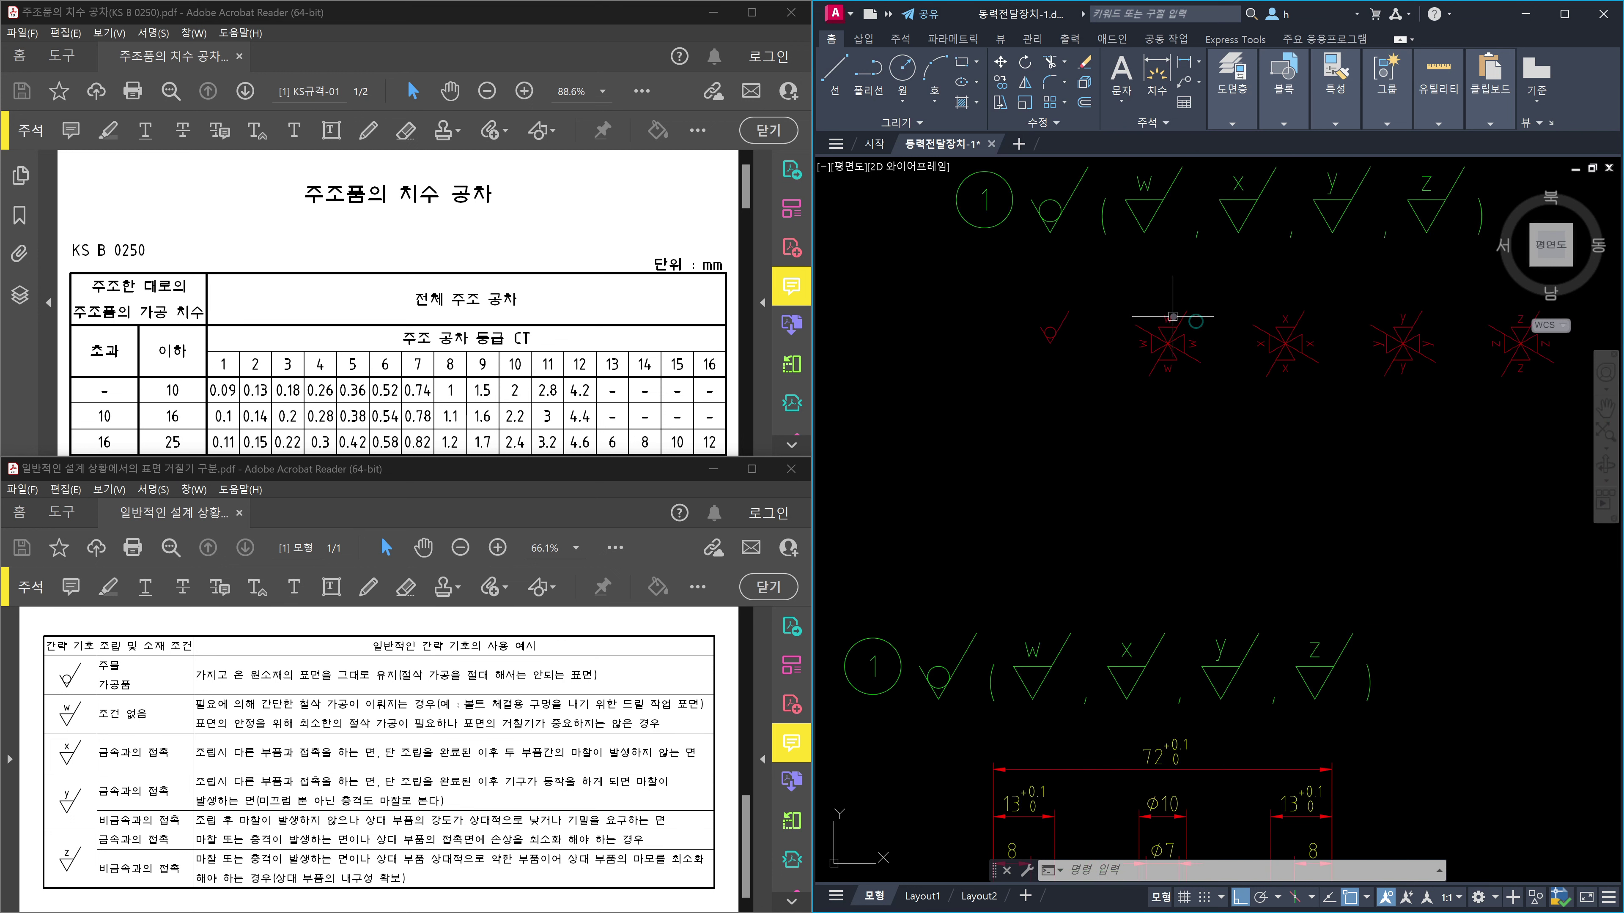
middle_drag(1473, 345, 1304, 391)
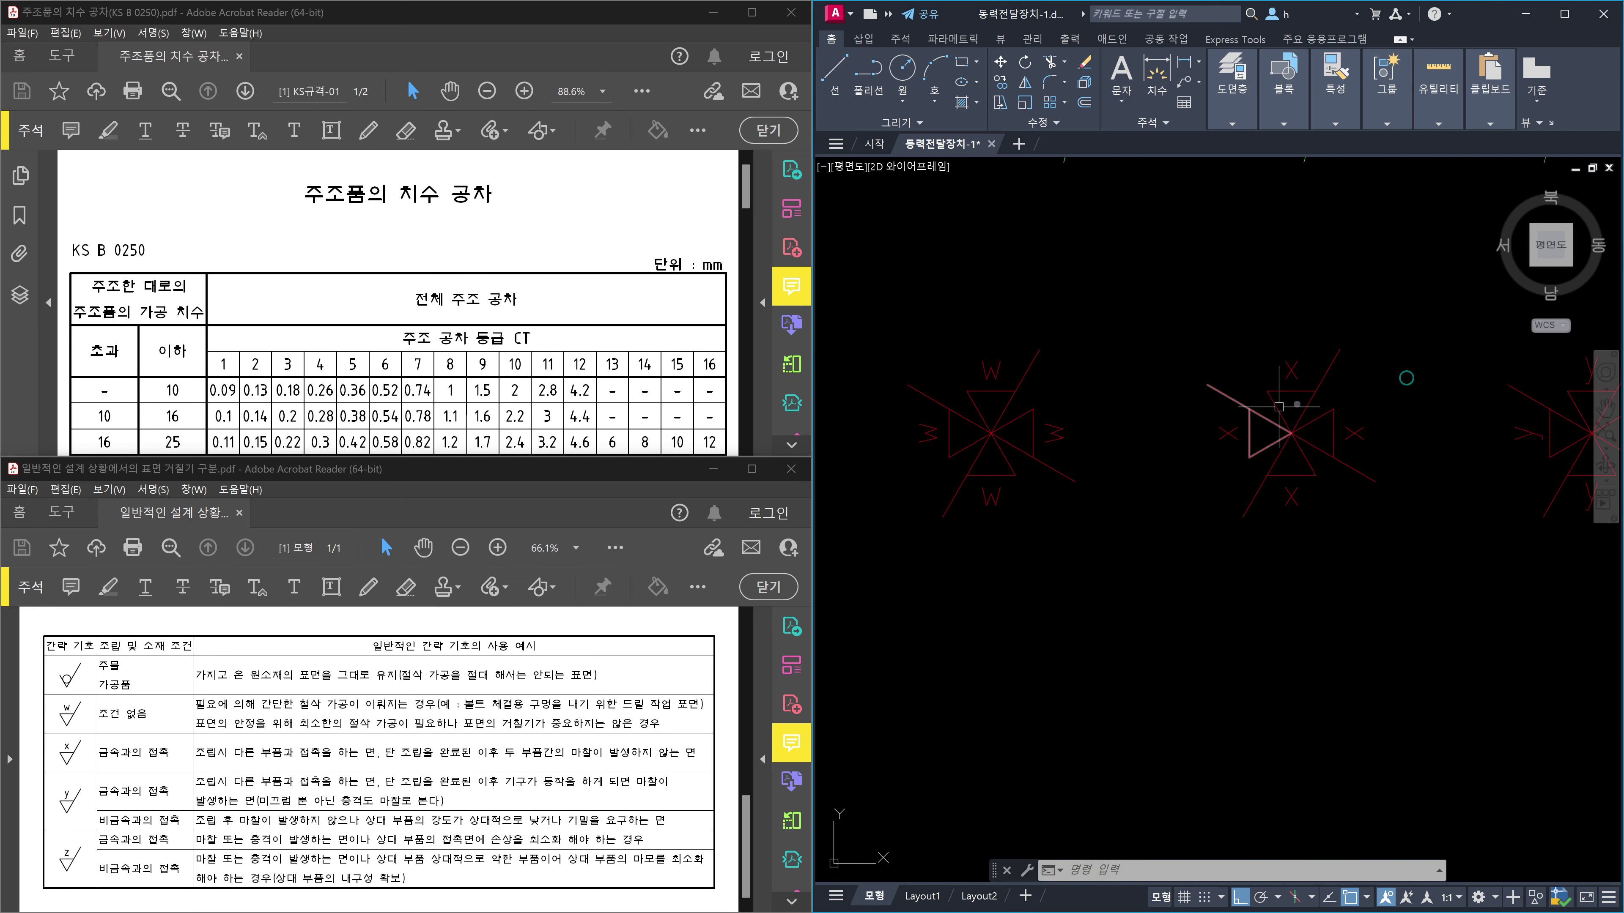
scroll(1304, 391, down, 8)
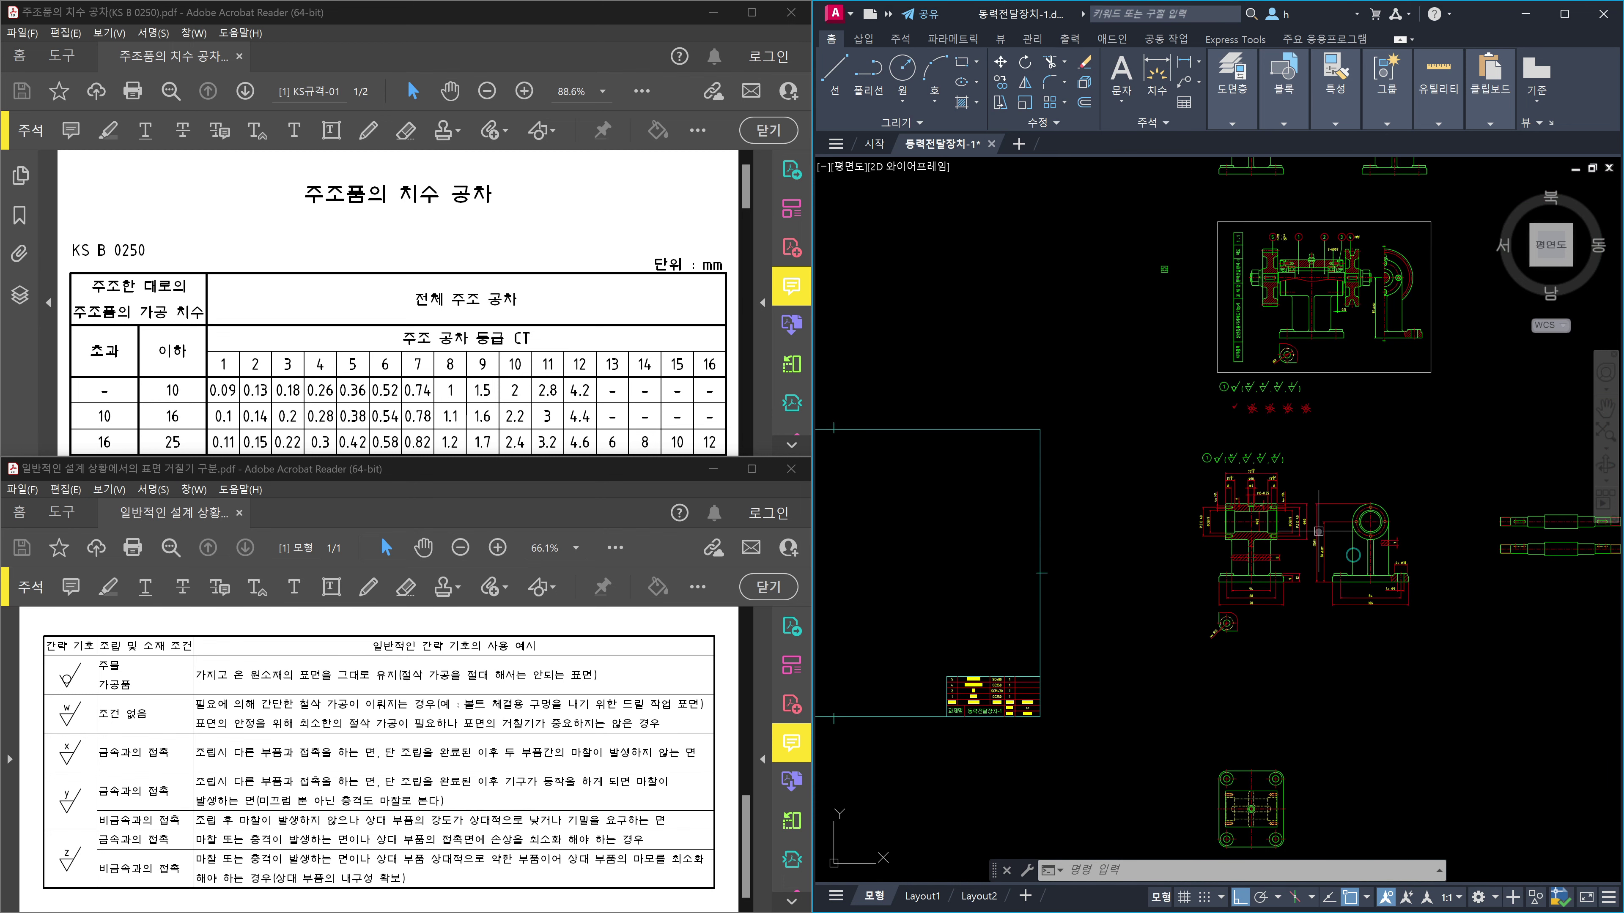
scroll(1353, 698, up, 3)
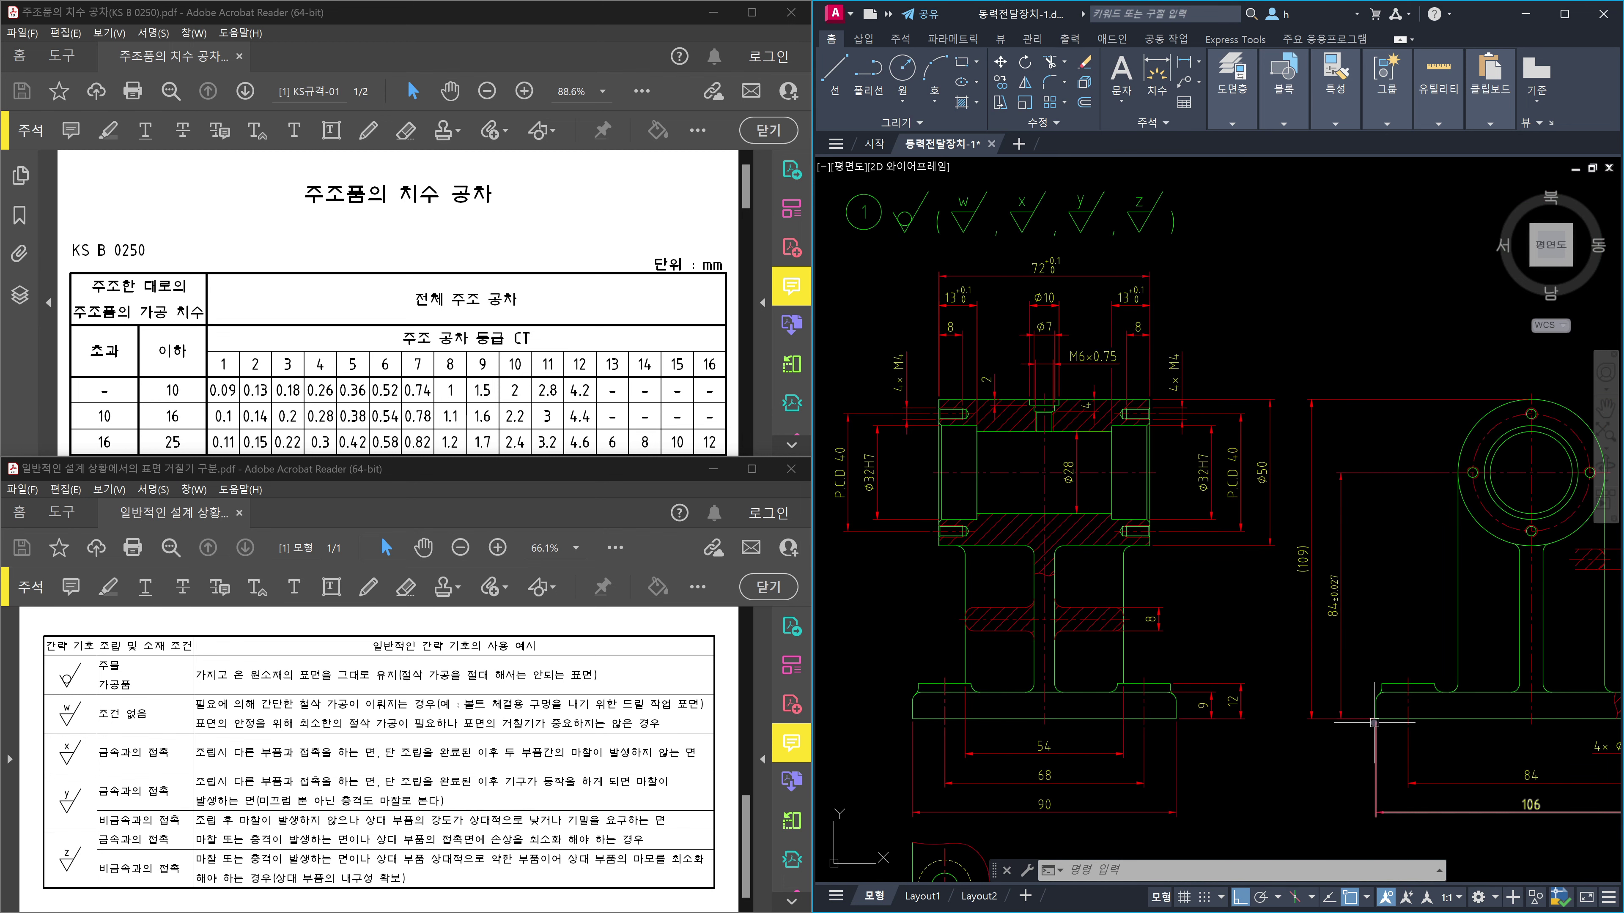
scroll(1348, 725, up, 2)
scroll(1348, 724, down, 5)
Copy the upright w roughness symbol from its tip onto the base's bottom line in the housing's side view, using the nearest snap.
scroll(1226, 548, up, 9)
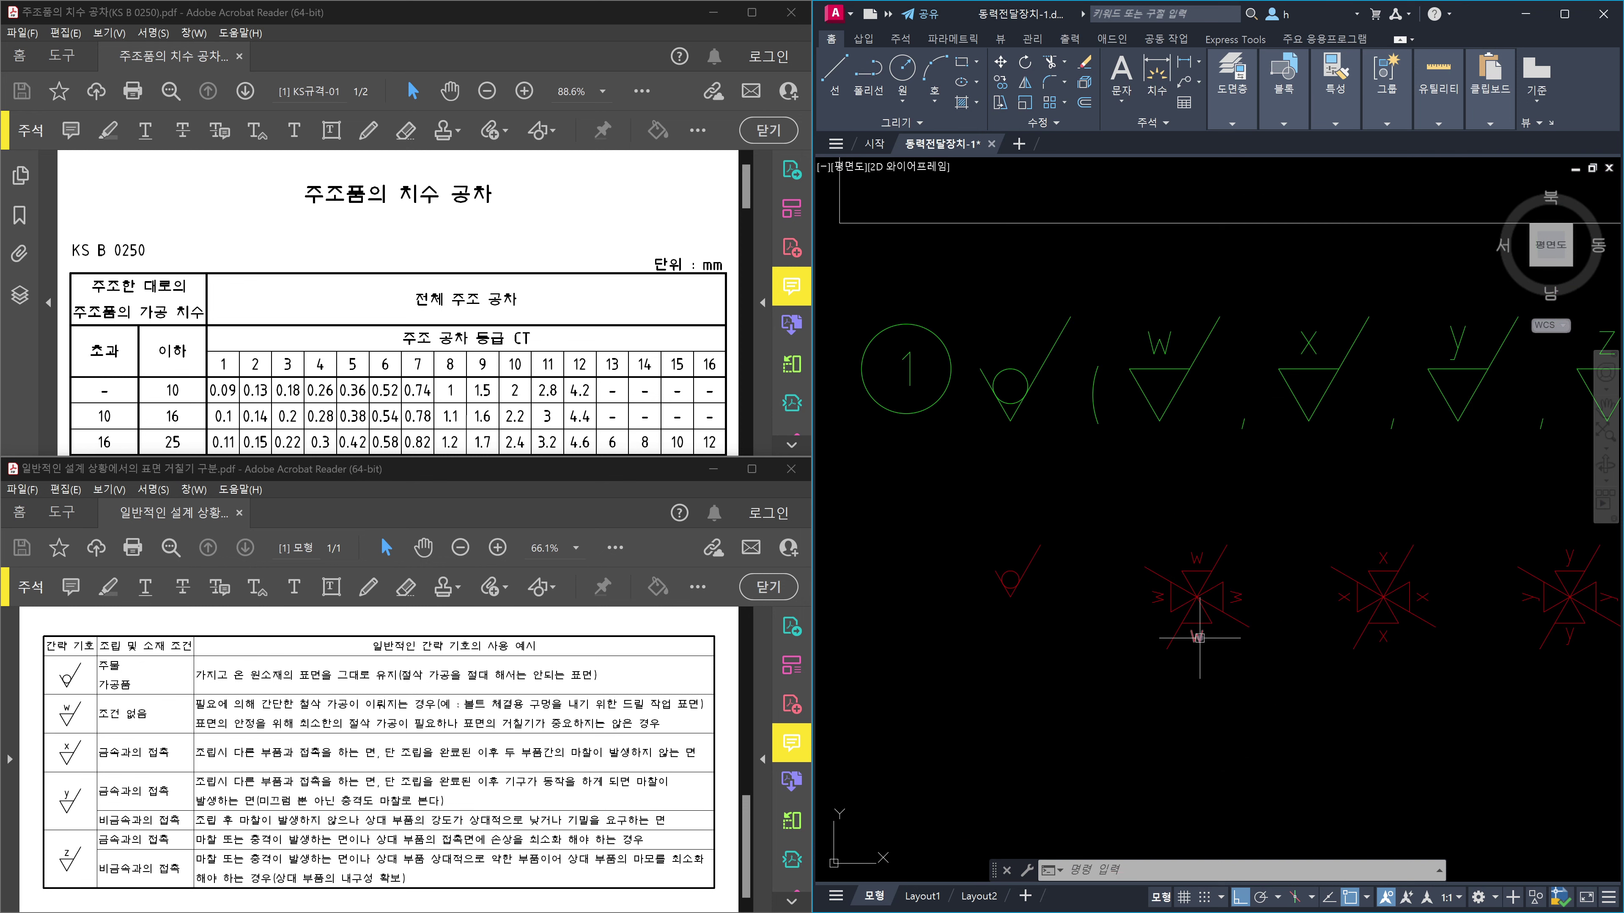
text(co)
key(Return)
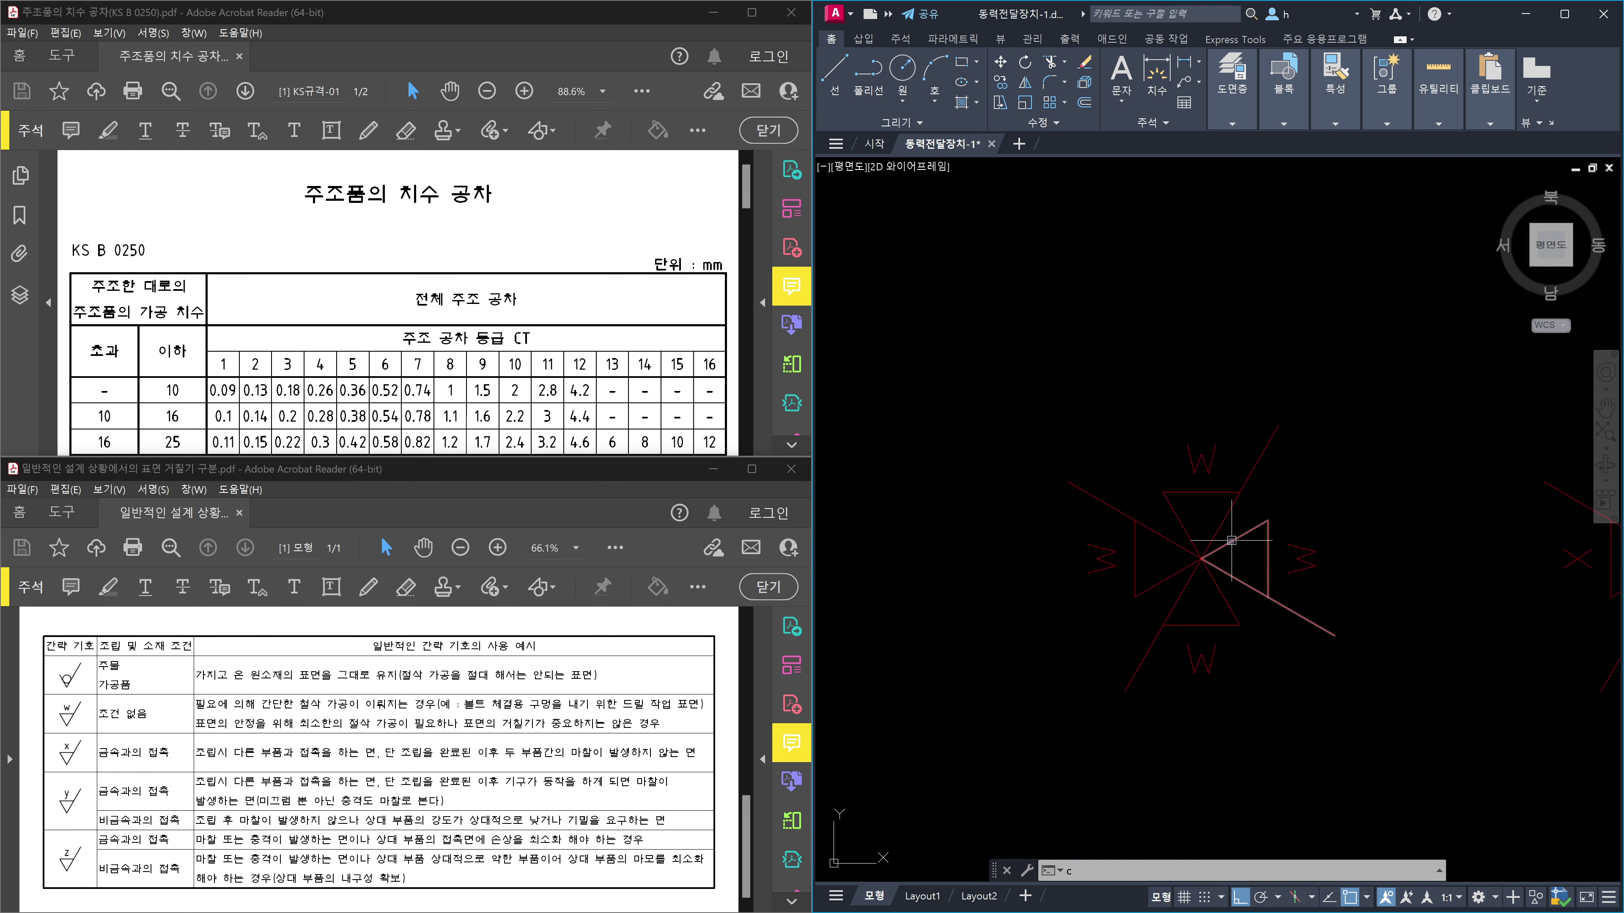
click(1253, 506)
click(1113, 411)
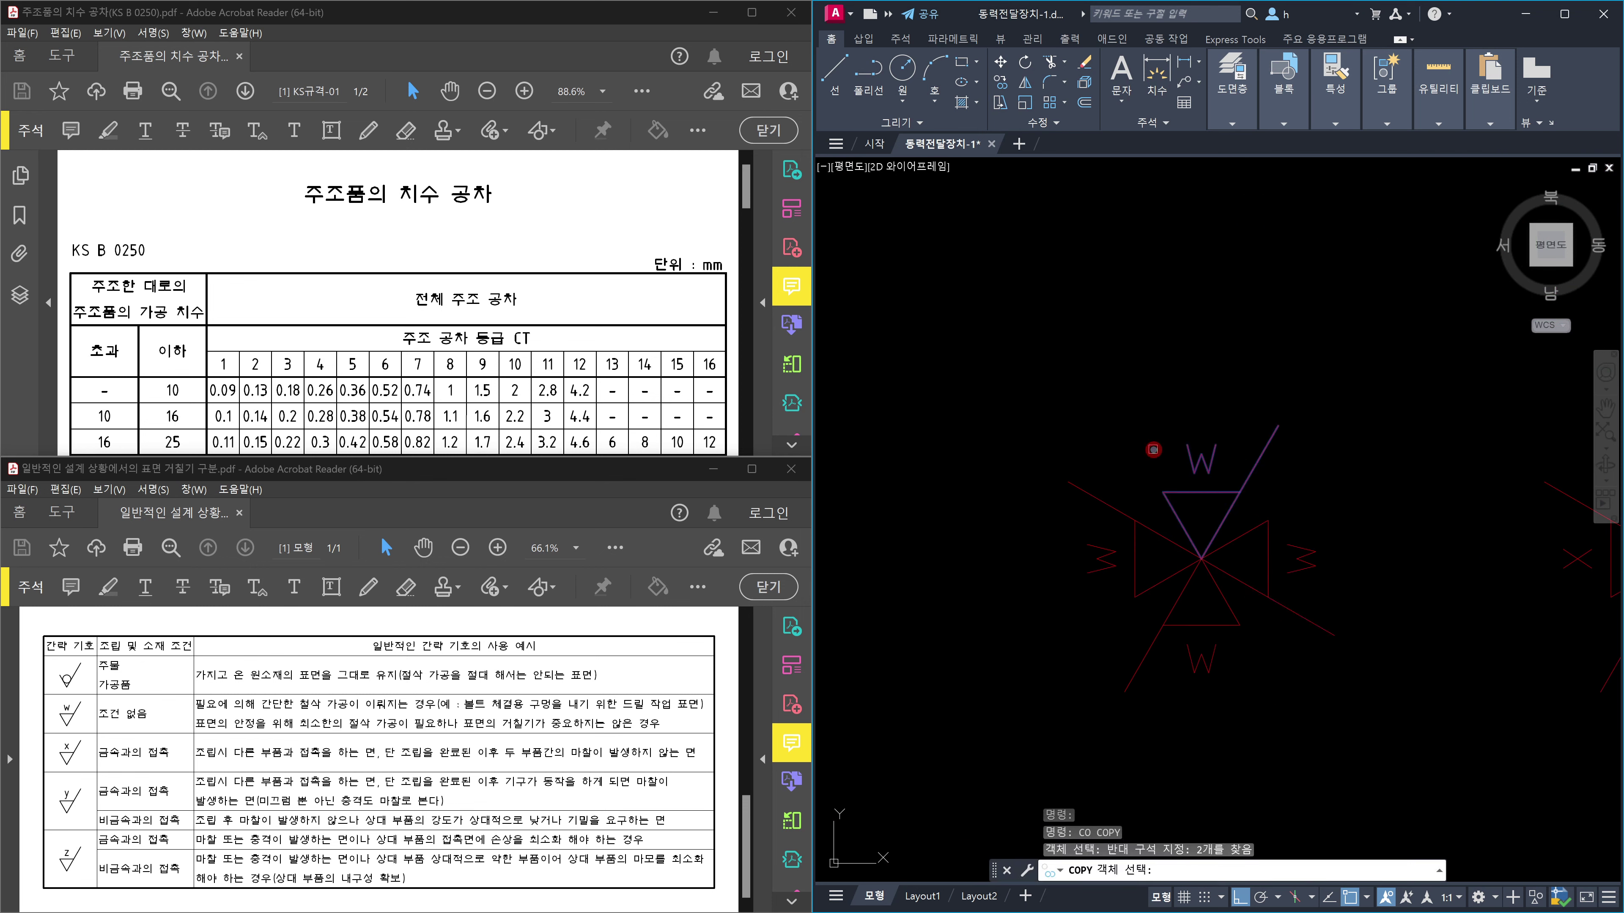
key(Return)
click(1202, 558)
scroll(1253, 544, down, 5)
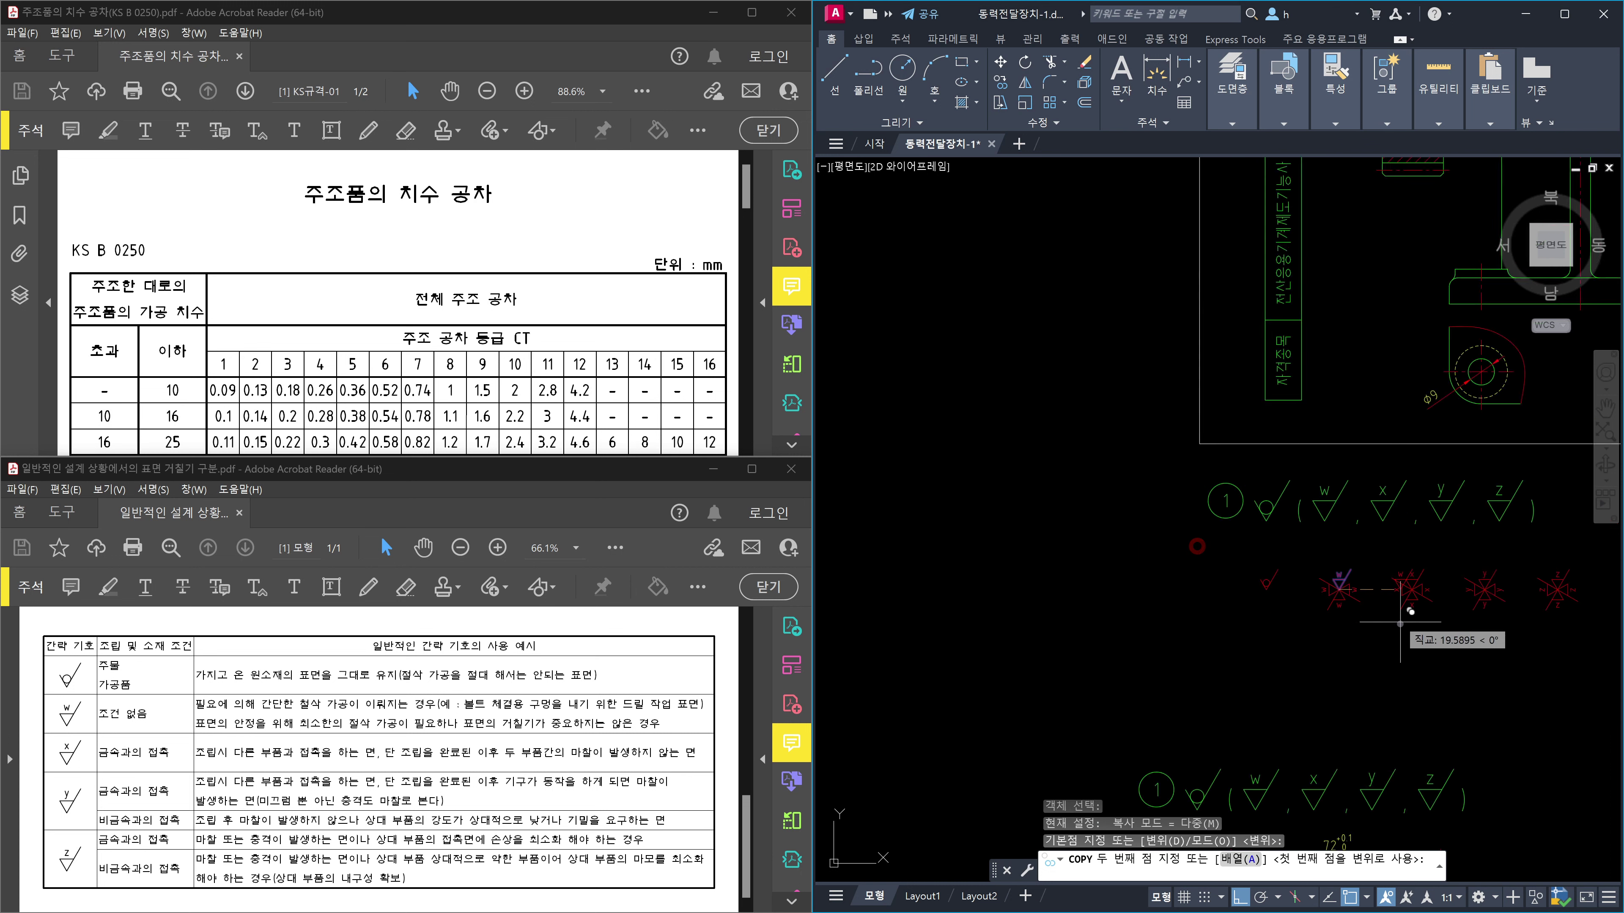
mouse_move(1279, 575)
middle_down()
mouse_move(1276, 476)
mouse_move(1256, 438)
middle_up()
scroll(1385, 483, up, 6)
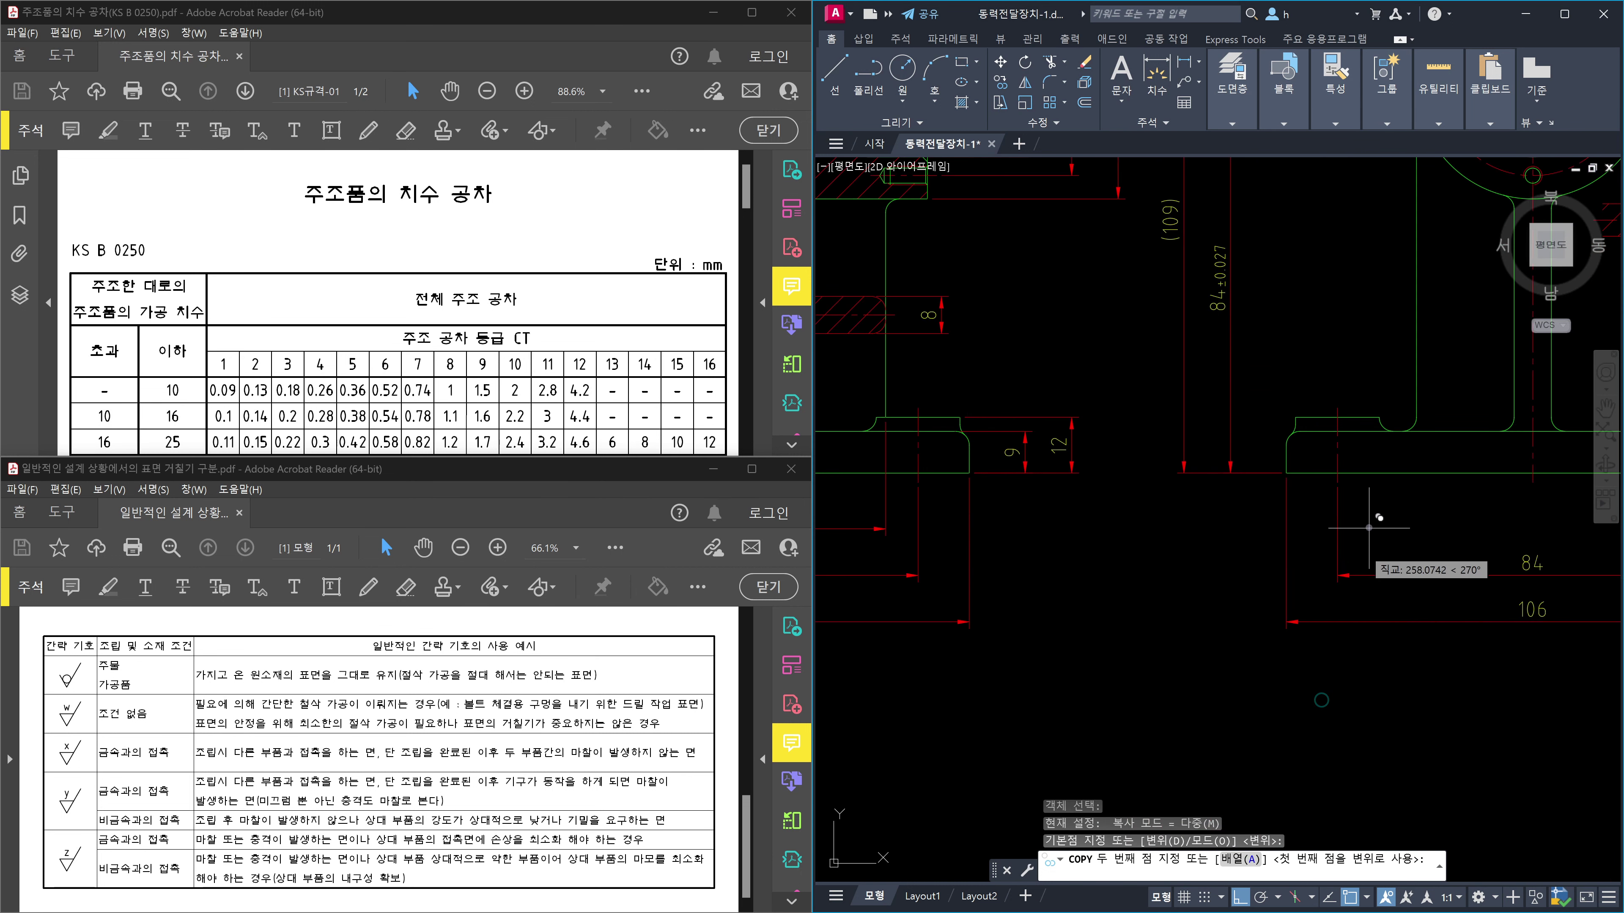
scroll(1385, 483, up, 4)
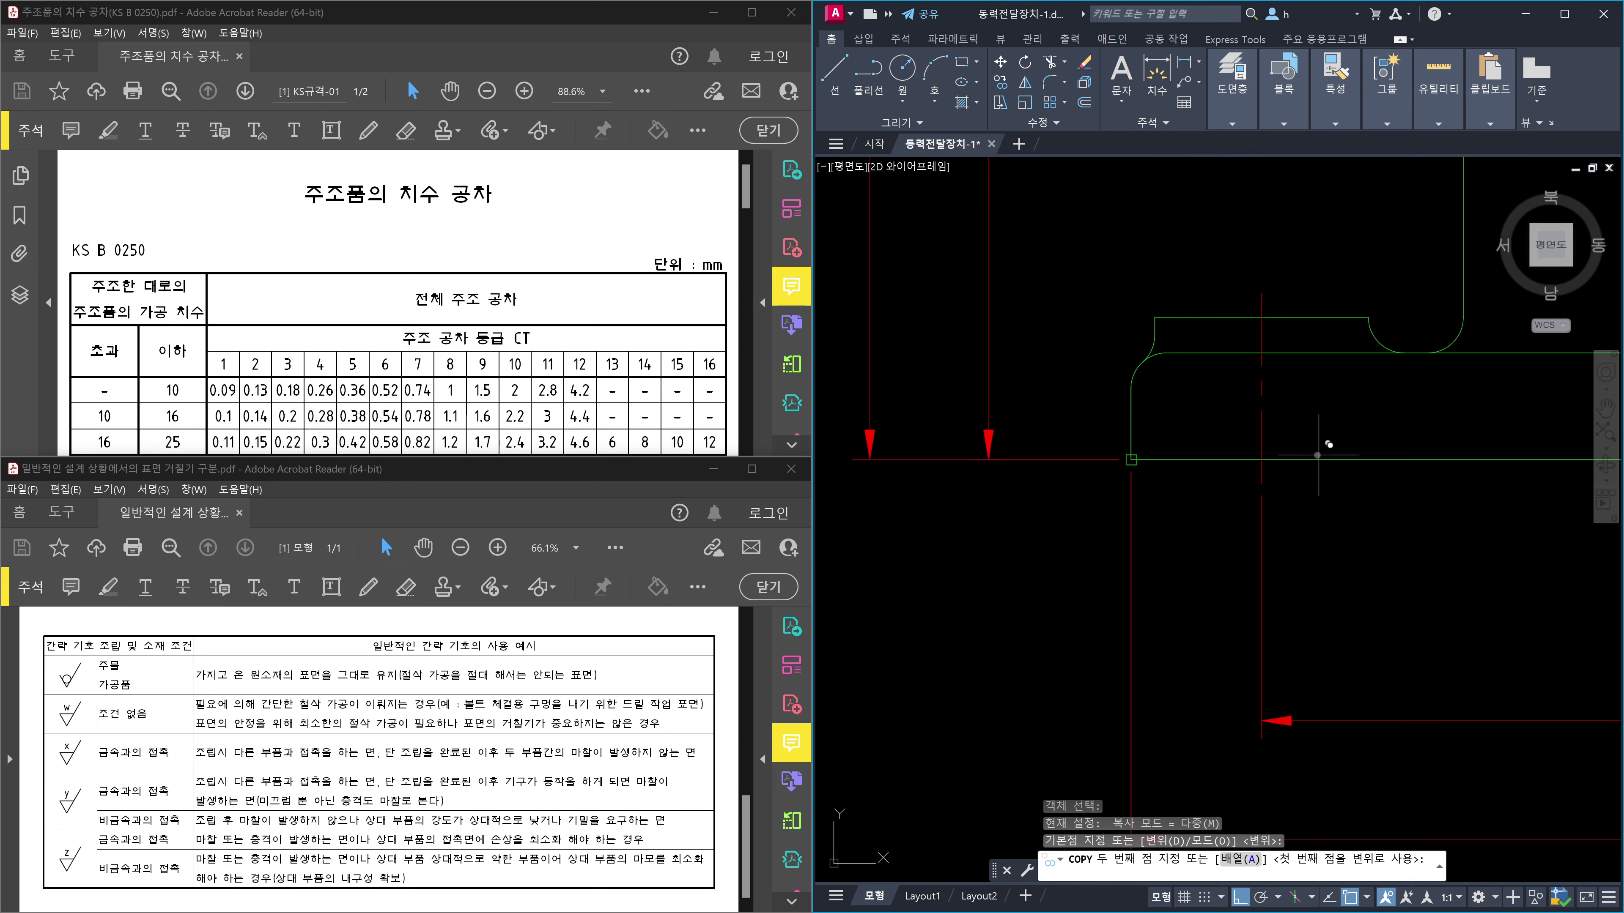
text(ea)
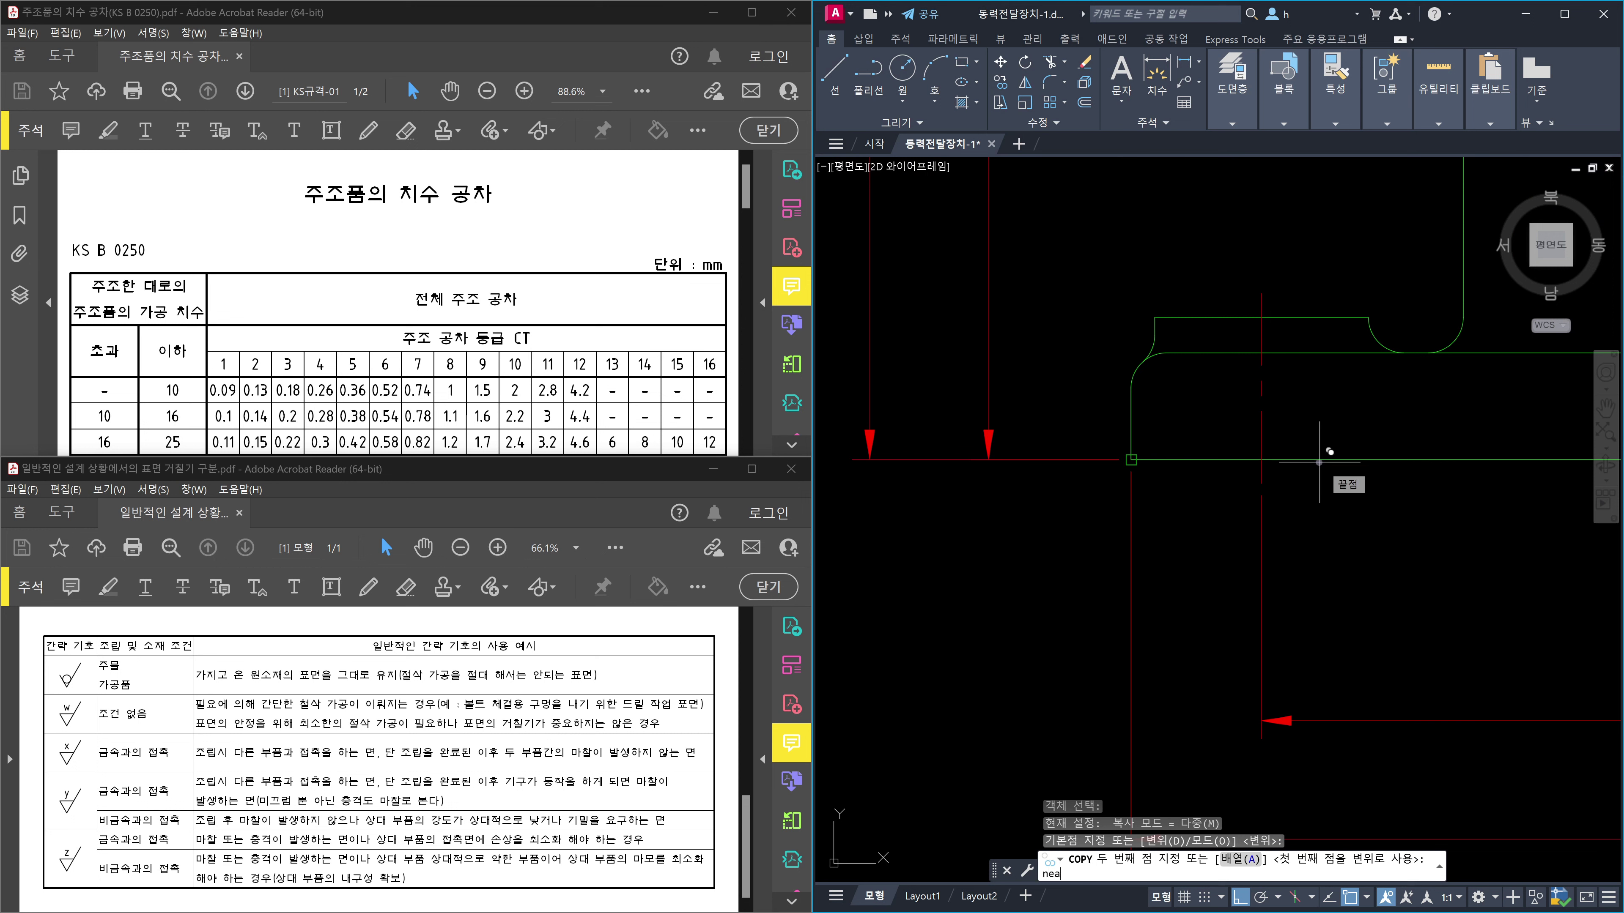
key(Return)
click(1331, 459)
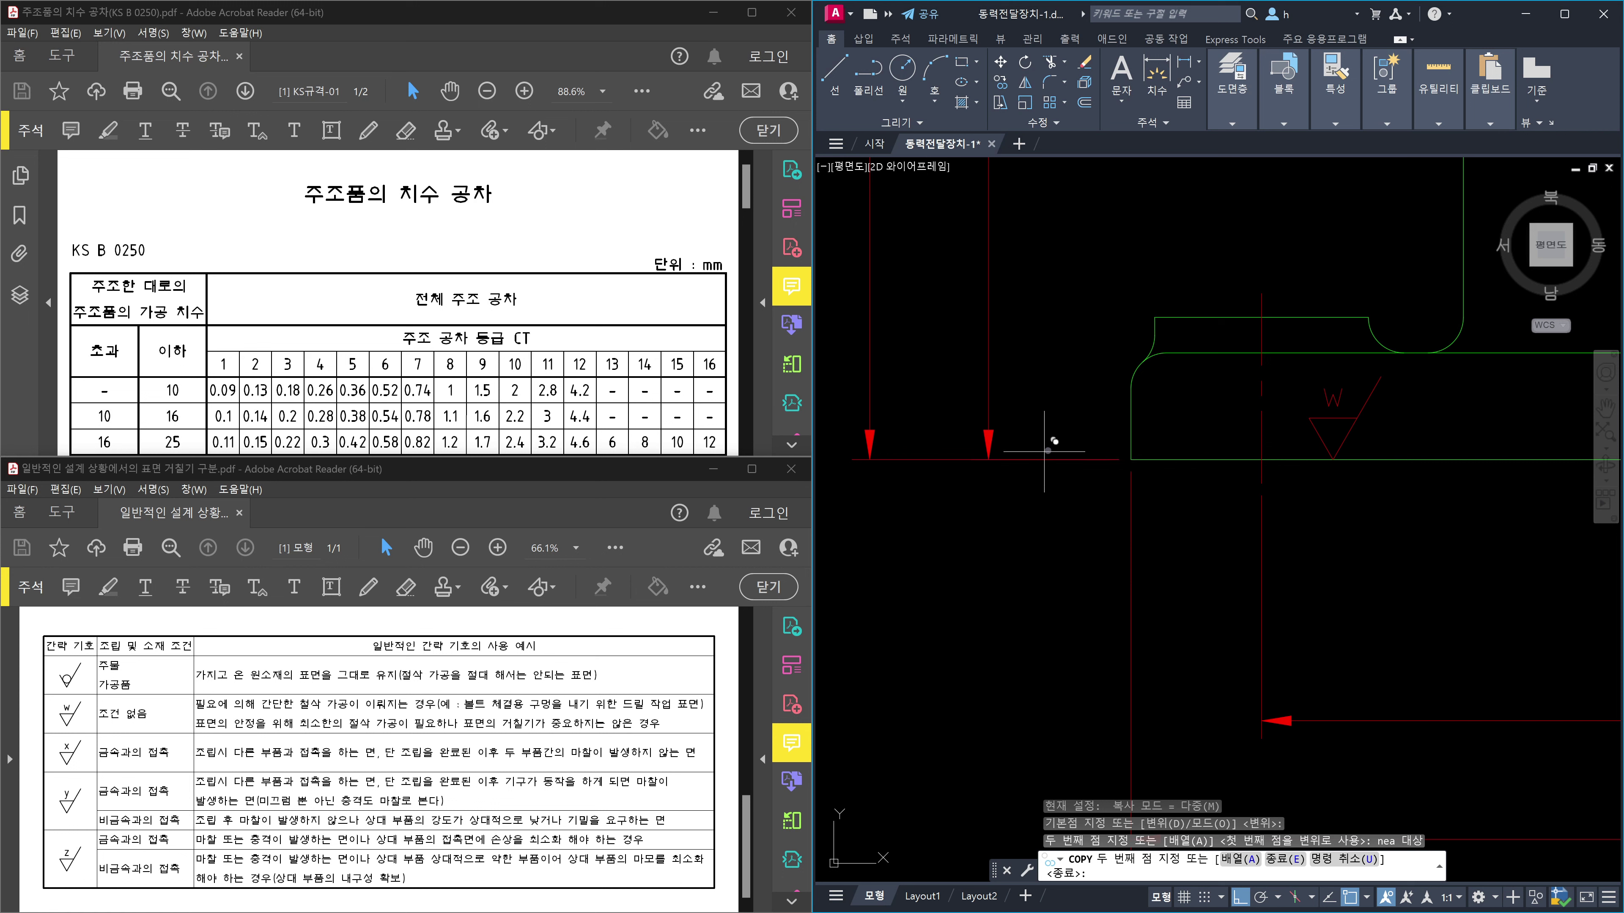
Place a second copy of the w symbol on the height dimensions' lower extension line beside the base, and end the copying.
text(a)
key(Return)
click(1044, 459)
key(Escape)
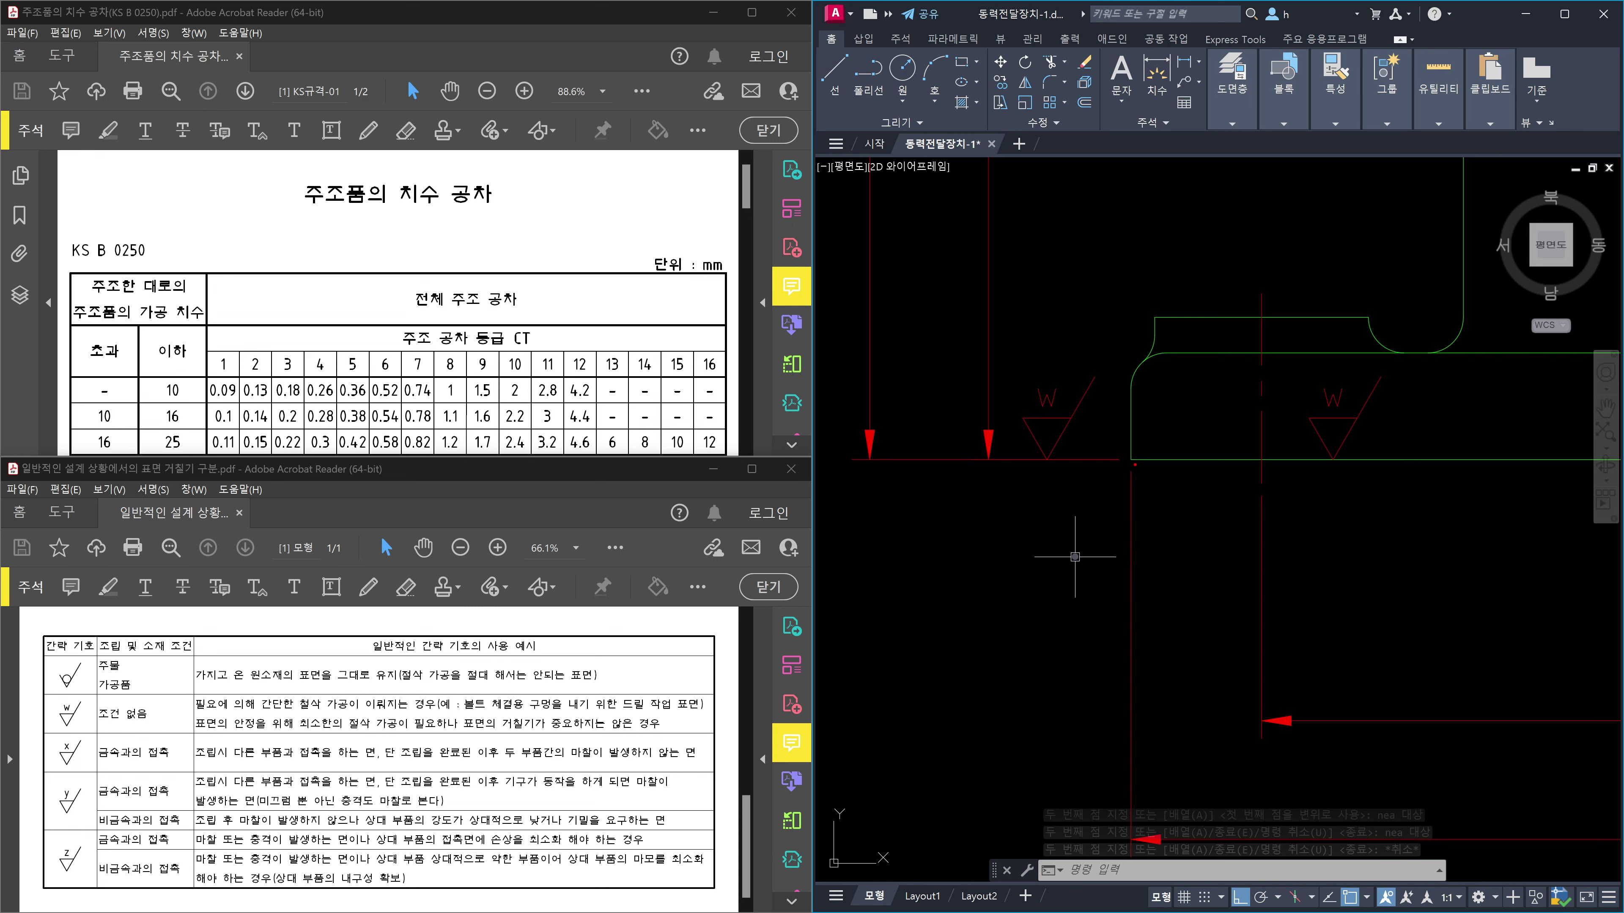
Mark up the base's bottom line with arrows and a note, and cross out the w symbol inside the base outline.
drag(1130, 464, 1451, 464)
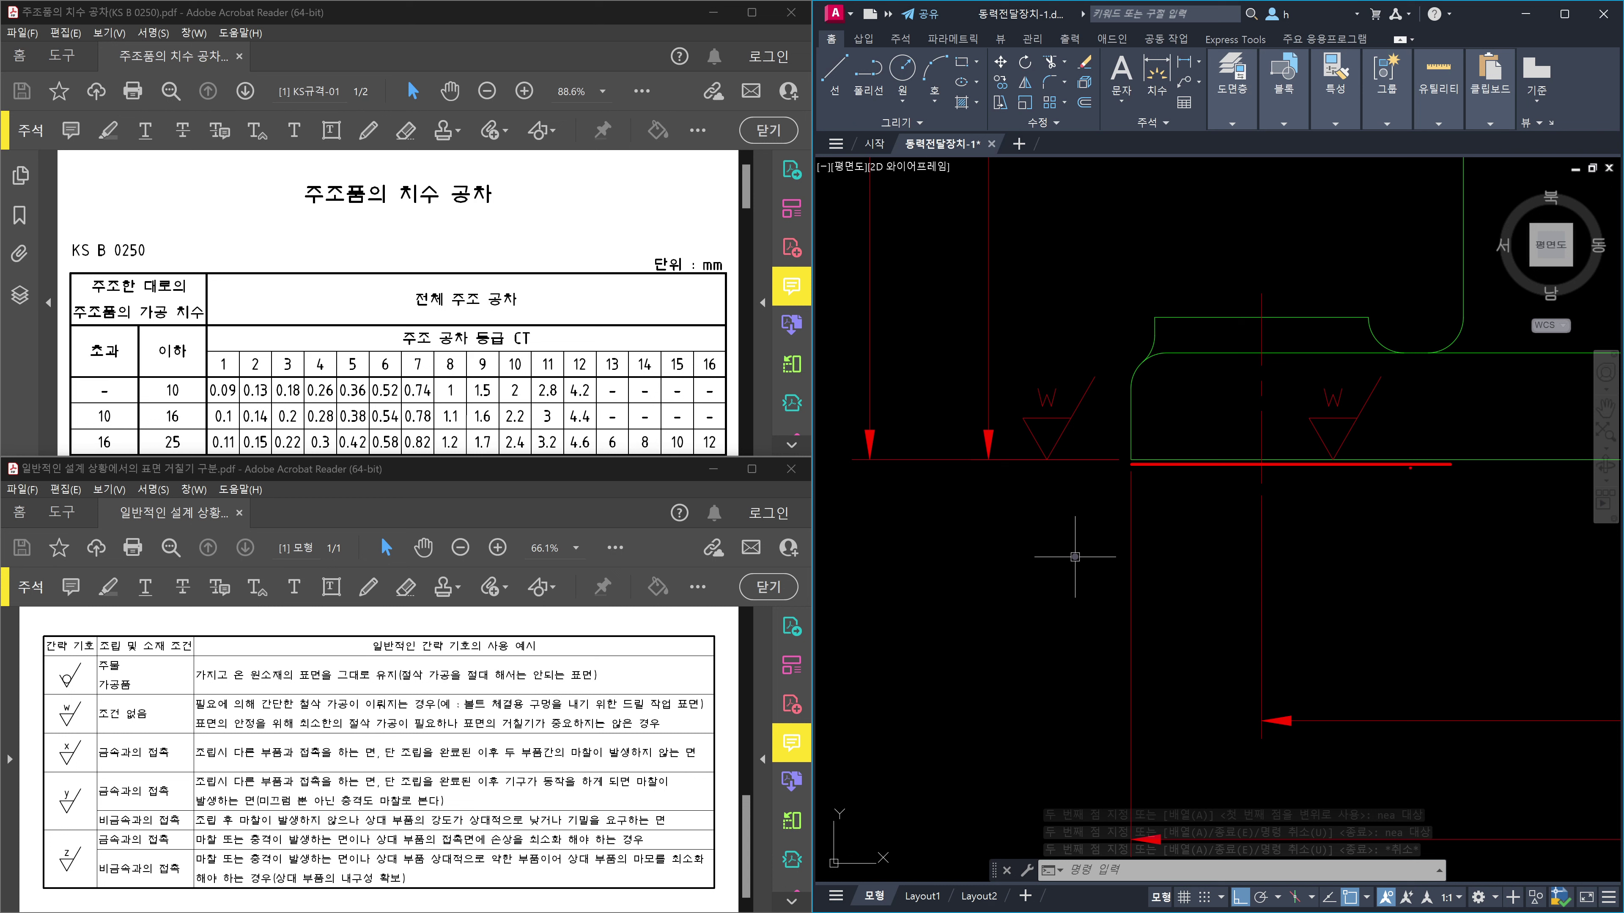
mouse_move(1411, 467)
mouse_down()
mouse_move(1407, 519)
mouse_move(1422, 513)
mouse_up()
drag(1411, 450, 1407, 421)
mouse_move(1396, 431)
mouse_down()
mouse_move(1410, 398)
mouse_move(1418, 425)
mouse_up()
mouse_move(1467, 381)
mouse_down()
mouse_move(1446, 400)
mouse_move(1475, 408)
mouse_up()
mouse_move(1468, 412)
mouse_down()
mouse_move(1454, 430)
mouse_move(1470, 447)
mouse_up()
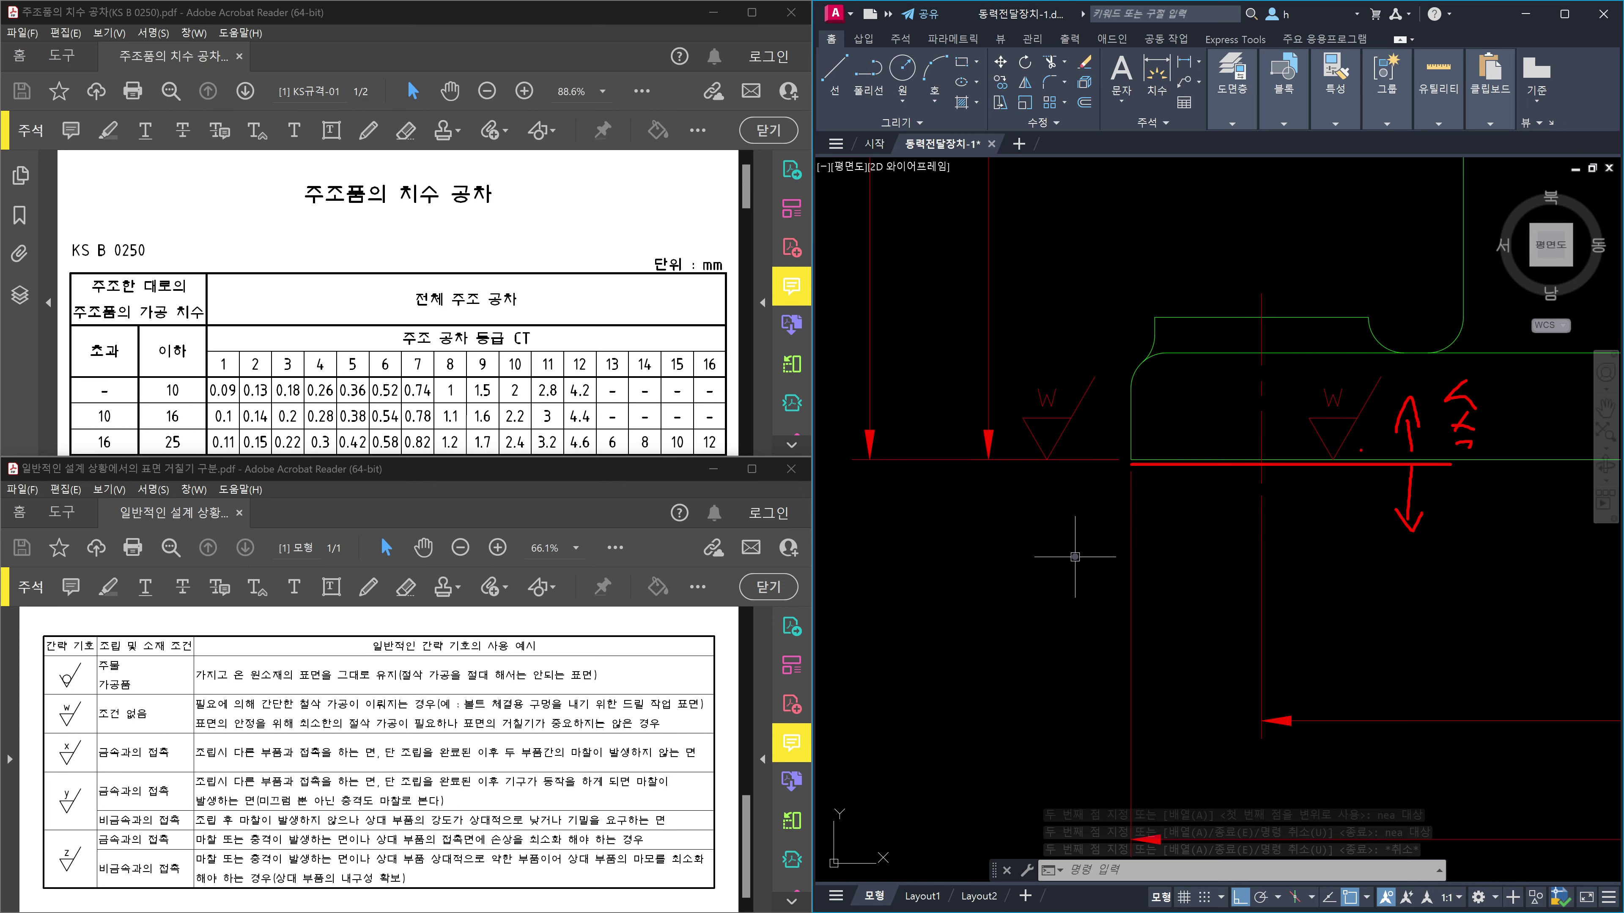
mouse_move(1379, 440)
mouse_down()
mouse_move(1304, 358)
mouse_move(1391, 412)
mouse_up()
drag(1255, 341, 1421, 456)
drag(1404, 368, 1299, 463)
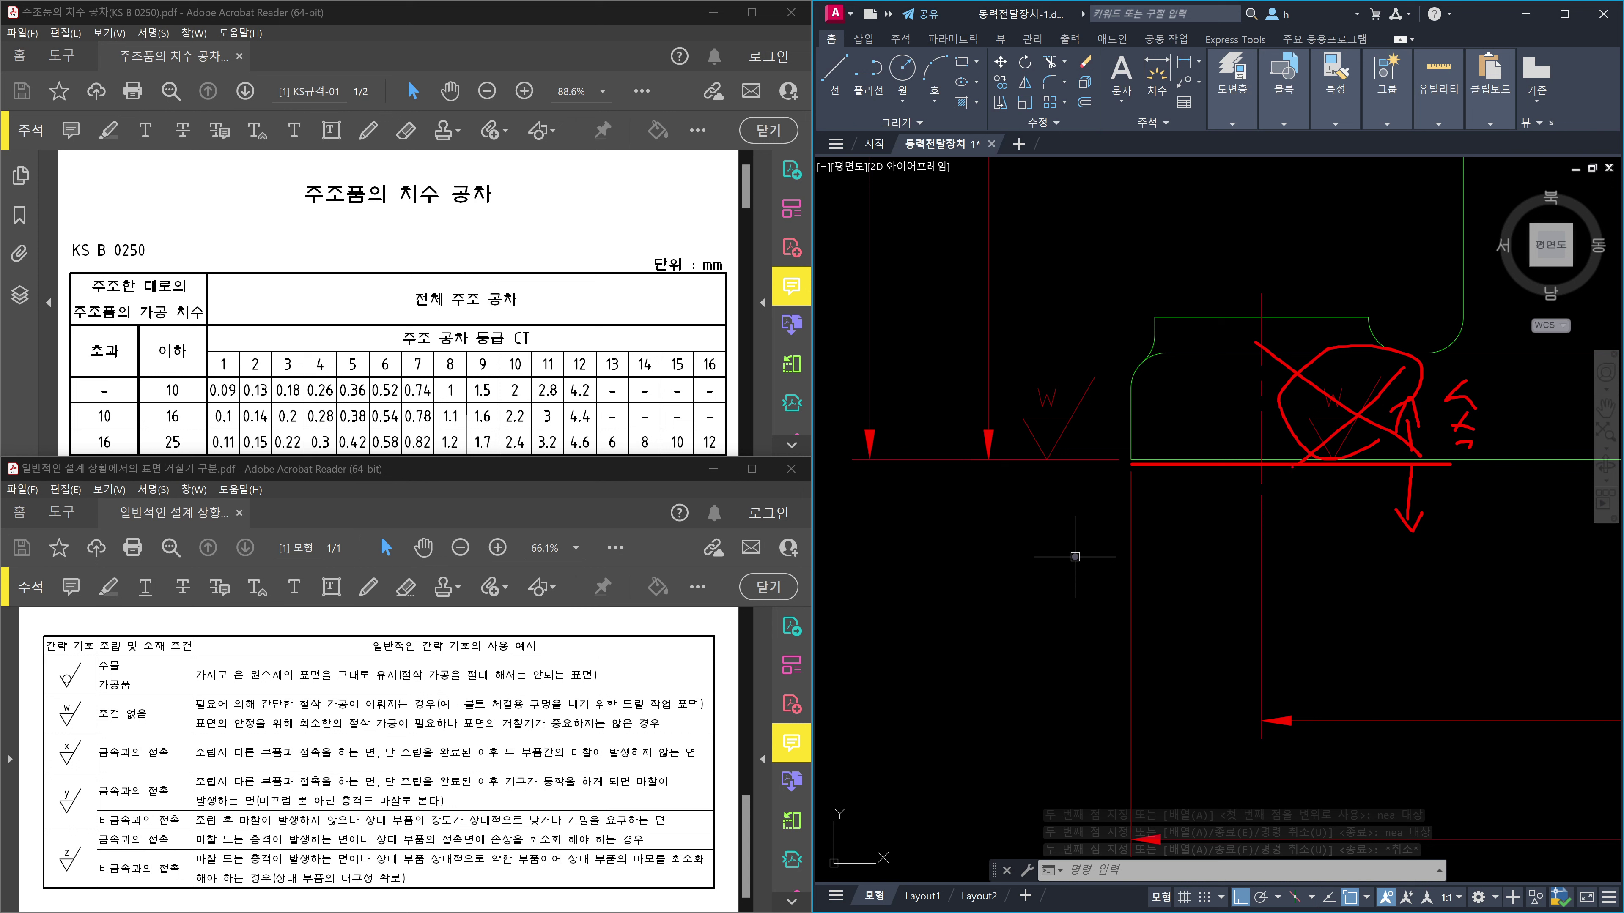
Mark the w symbol on the extension line and the bottom line's machining side with handwritten outlines and arrows, and clear all markings.
mouse_move(1014, 467)
mouse_down()
mouse_move(1017, 358)
mouse_move(1103, 461)
mouse_move(1181, 448)
mouse_move(1205, 471)
mouse_up()
drag(1082, 457, 1067, 484)
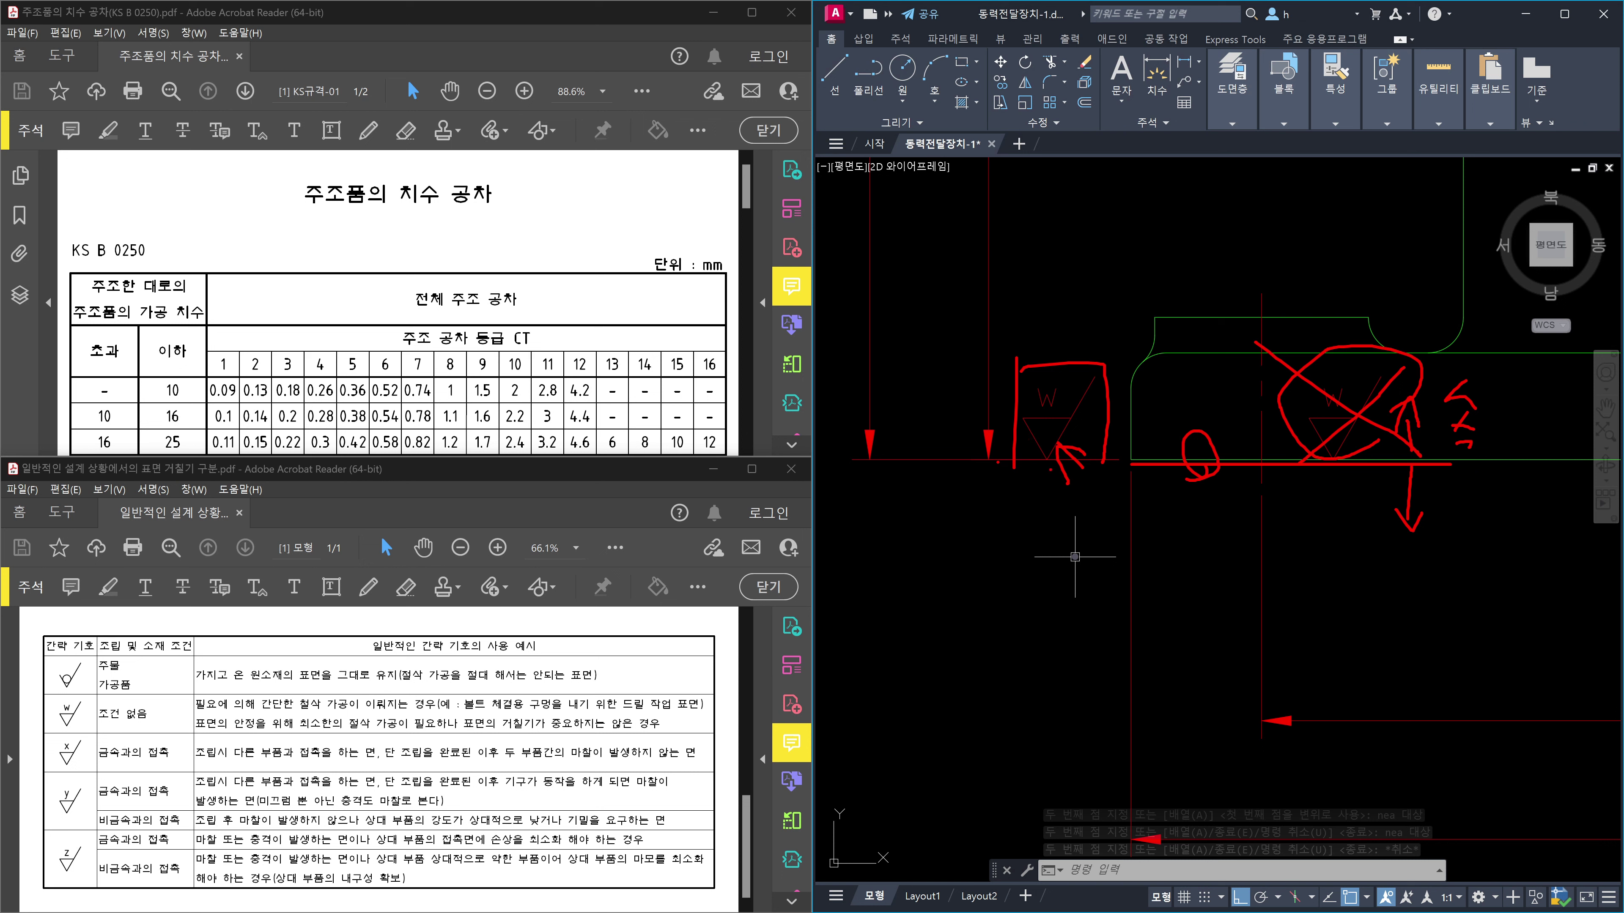
mouse_move(1050, 470)
mouse_down()
mouse_move(1033, 465)
mouse_move(1053, 470)
mouse_up()
click(1174, 495)
mouse_move(1193, 528)
mouse_down()
mouse_move(1188, 482)
mouse_move(1174, 496)
mouse_up()
drag(1201, 479, 1210, 496)
mouse_move(1053, 463)
mouse_down()
mouse_move(1033, 470)
mouse_move(1056, 448)
mouse_up()
drag(1193, 530, 1192, 478)
mouse_move(1190, 477)
mouse_down()
mouse_move(1180, 501)
mouse_move(1223, 490)
mouse_up()
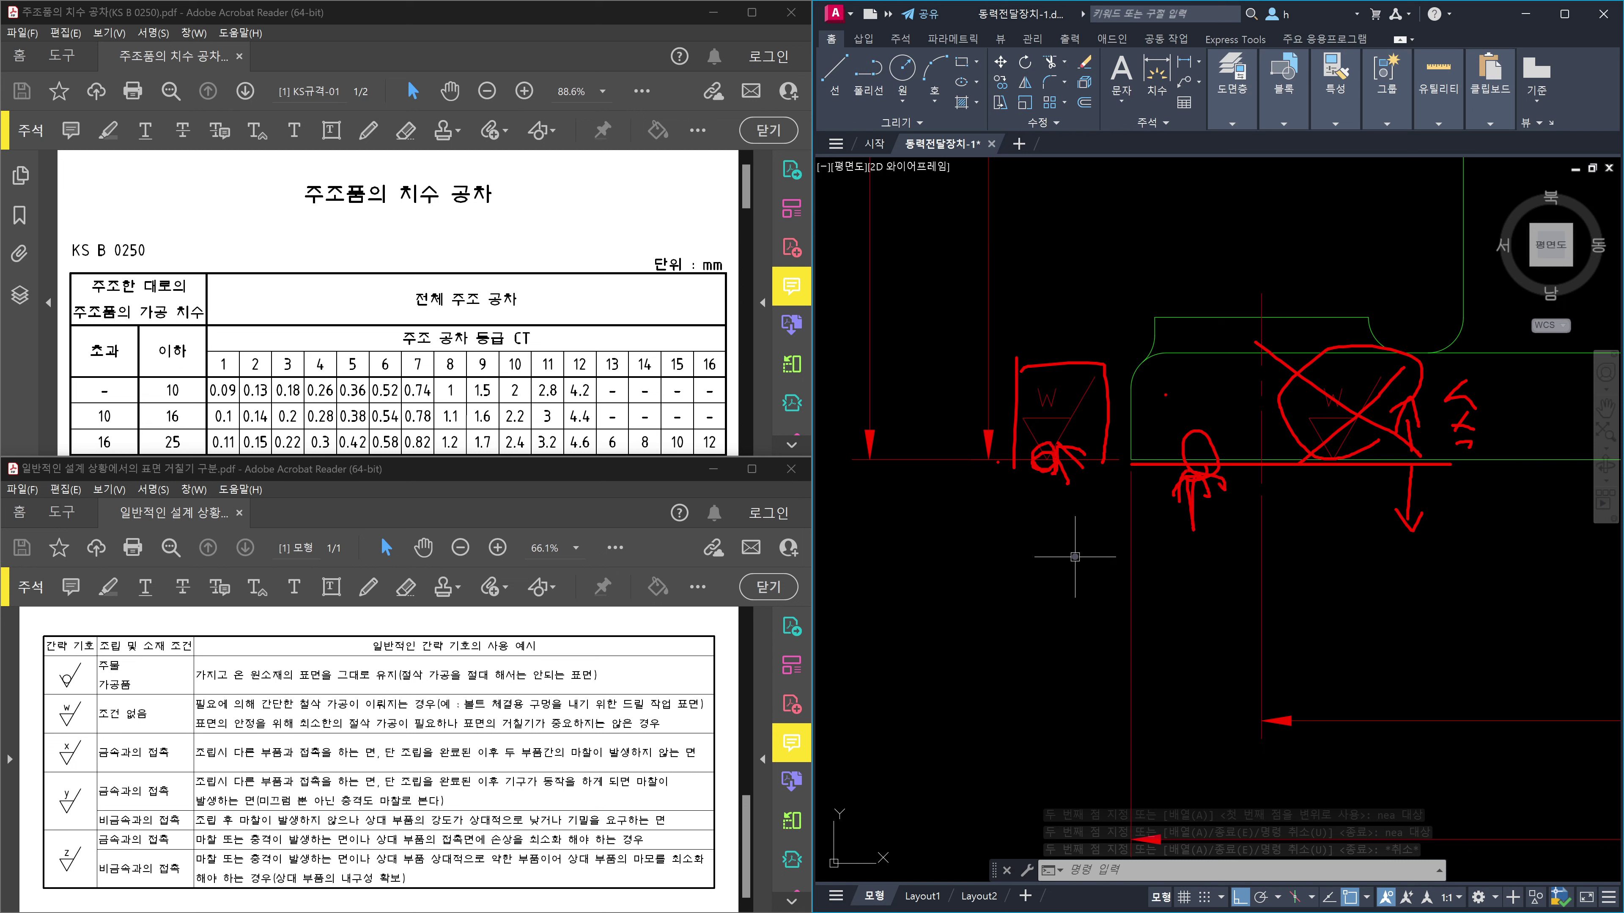
drag(1190, 368, 1193, 429)
drag(1204, 422, 1193, 430)
key(Escape)
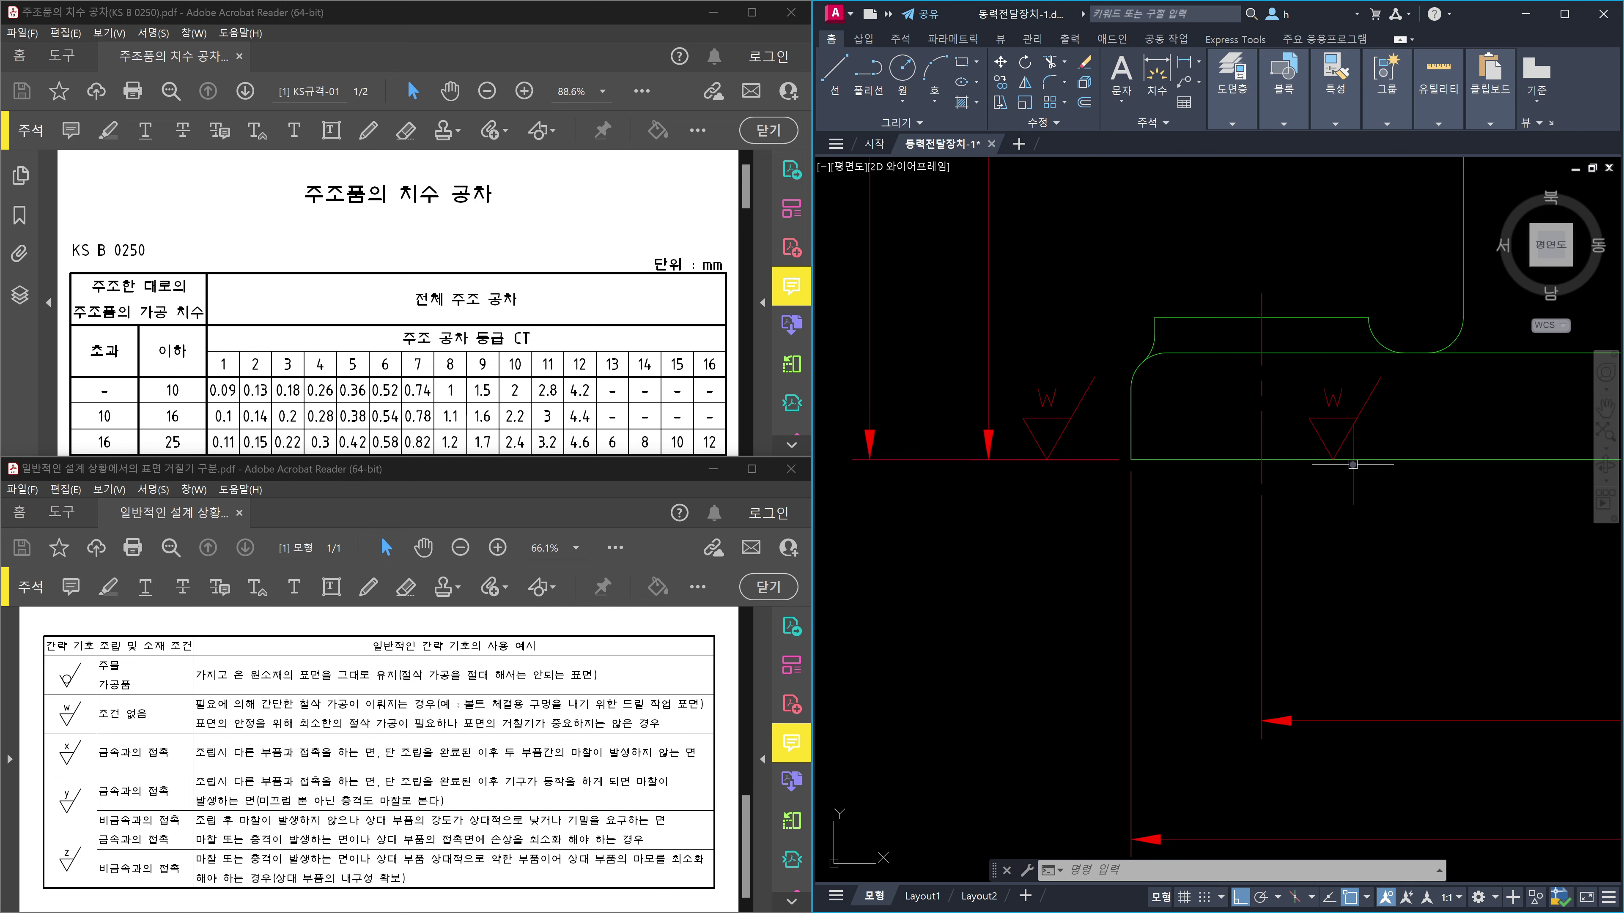
click(1368, 454)
click(1355, 460)
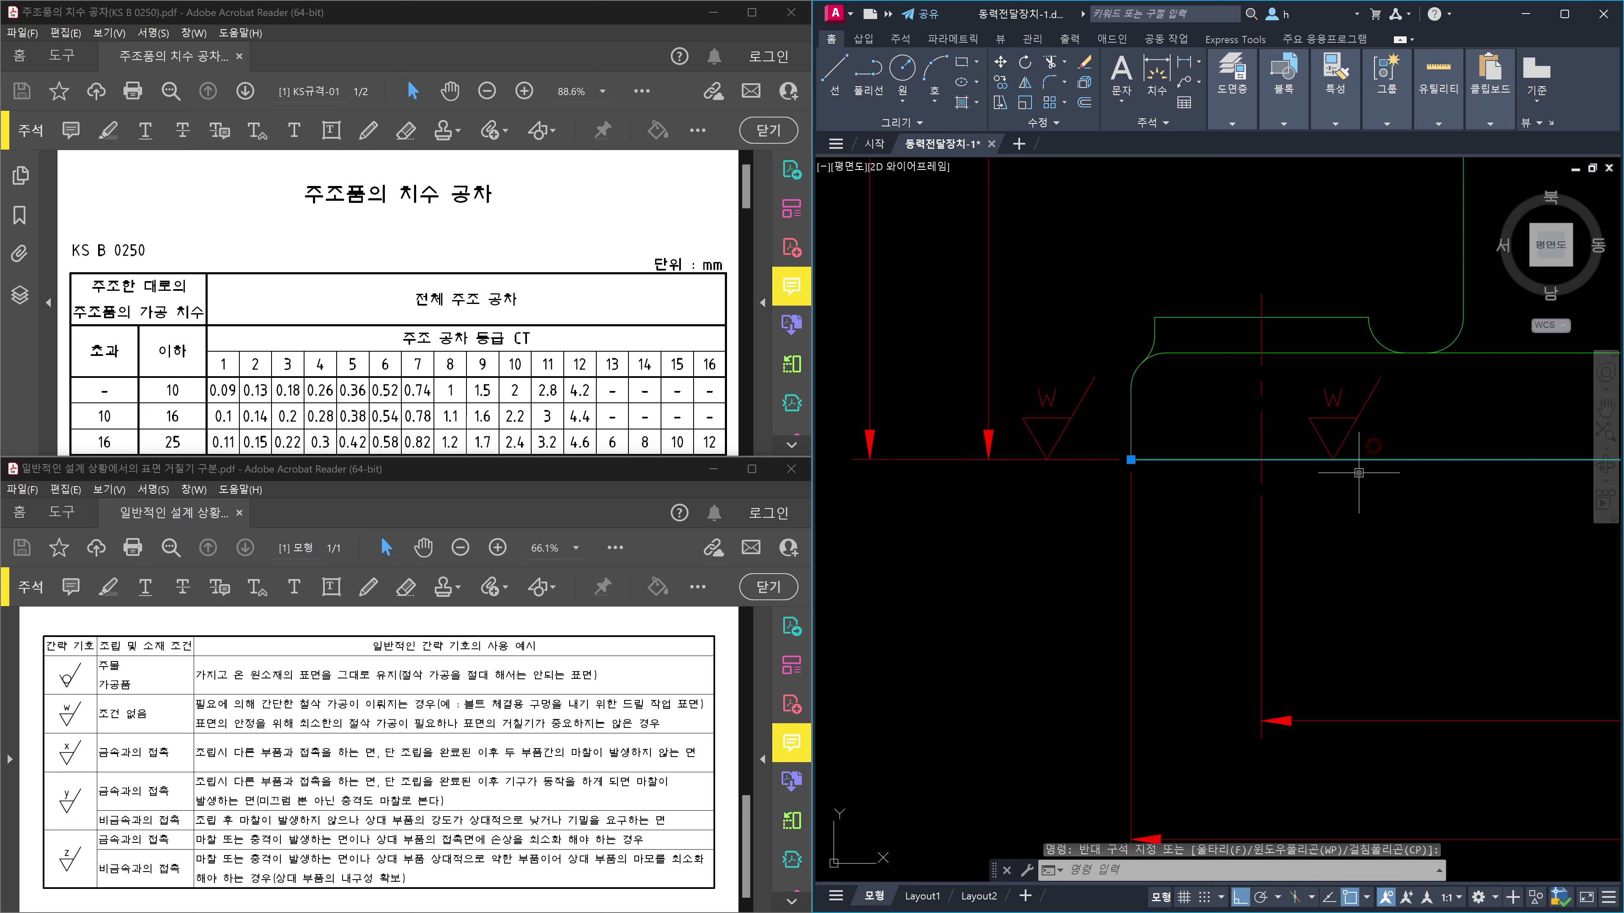
click(1413, 442)
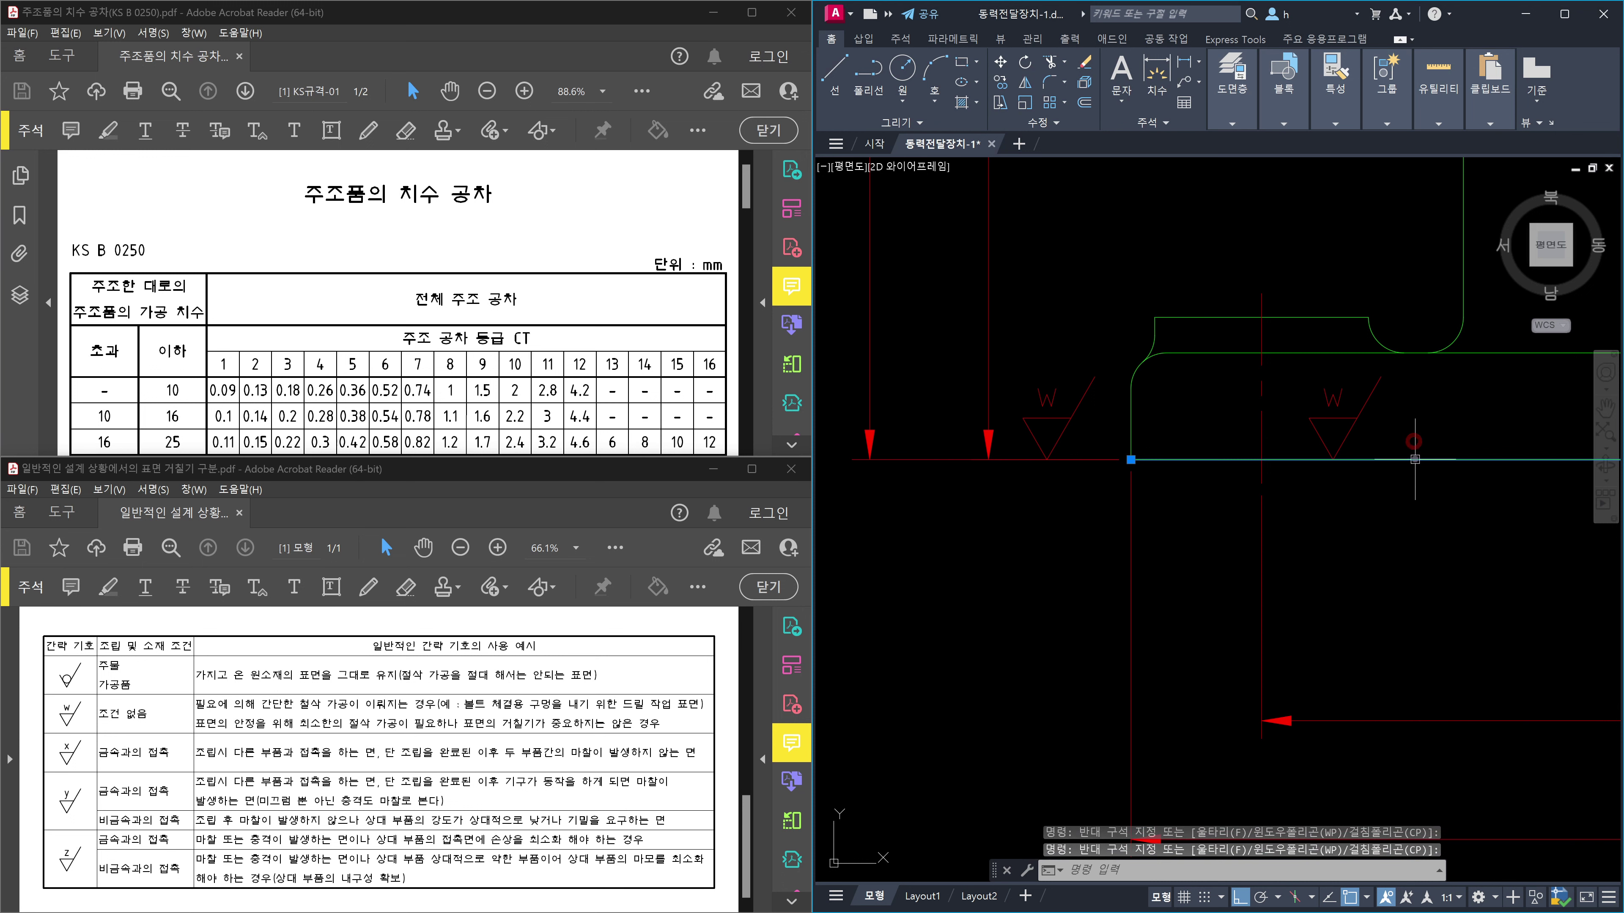
key(Escape)
click(1098, 464)
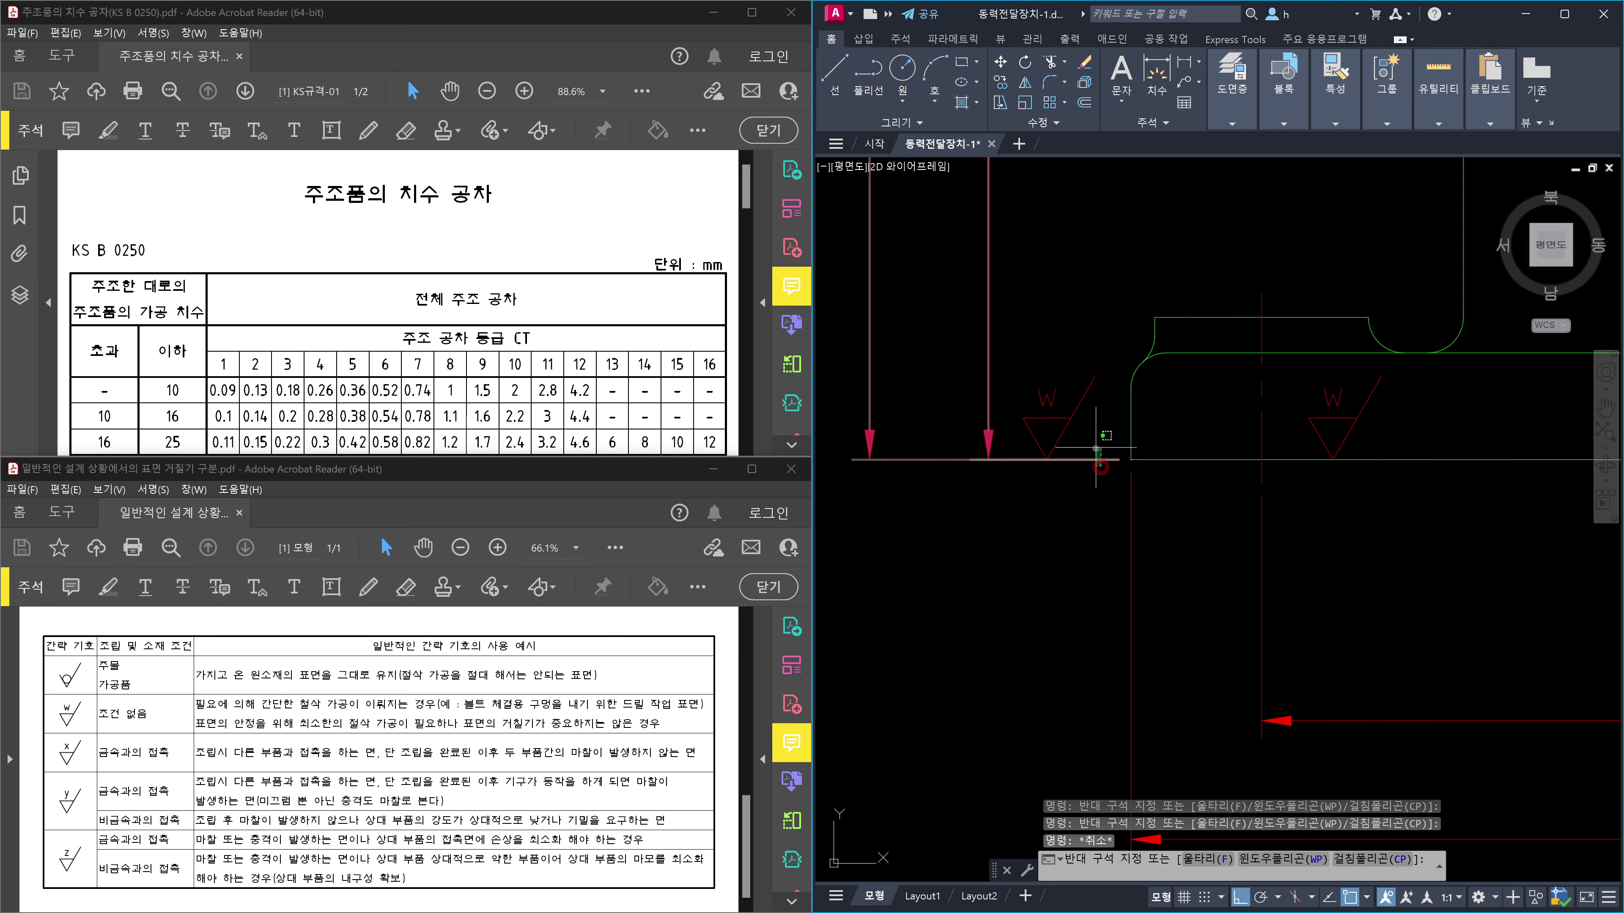
key(Escape)
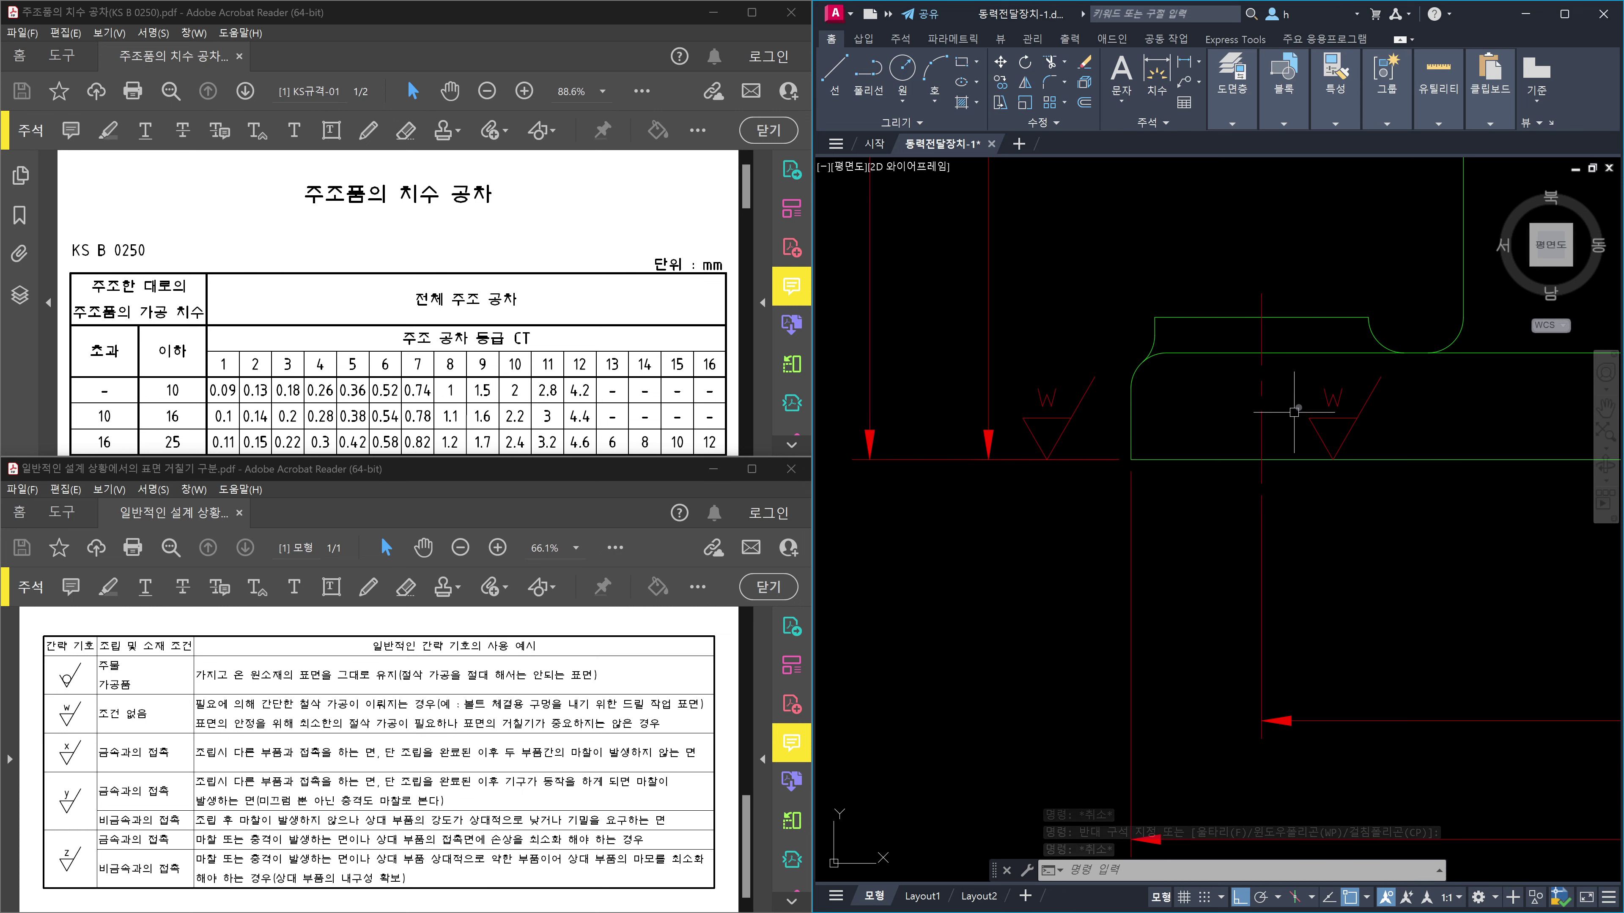
Delete both w roughness symbols, the one on the base's bottom line and the one on the neighbouring extension line.
click(1298, 373)
click(1432, 523)
key(Delete)
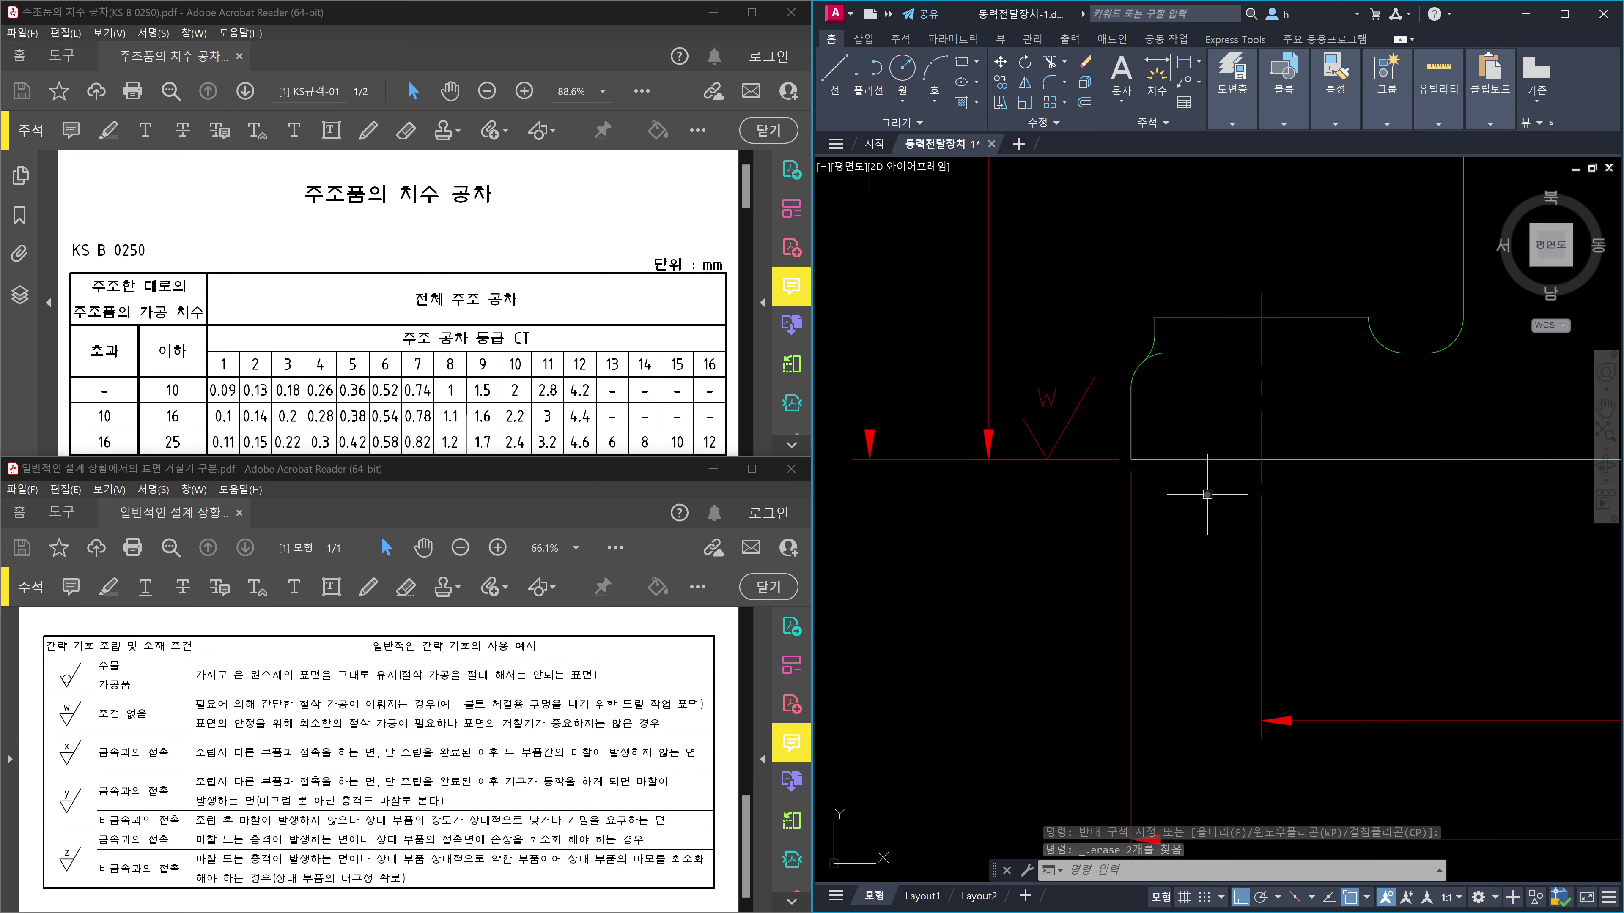
click(953, 346)
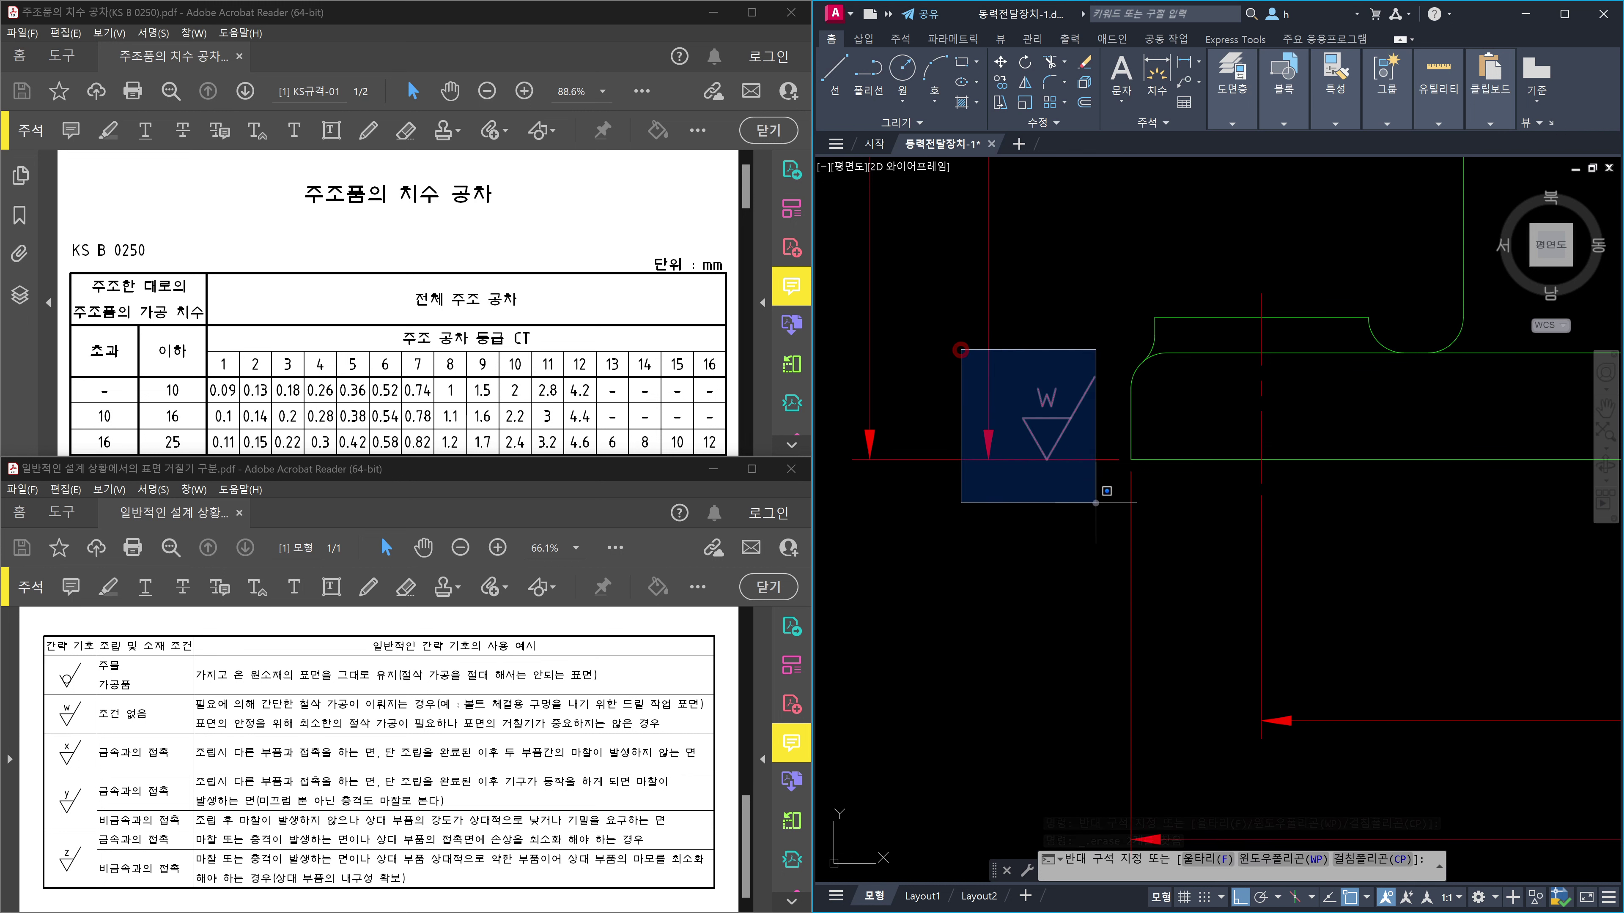
click(1107, 520)
key(Delete)
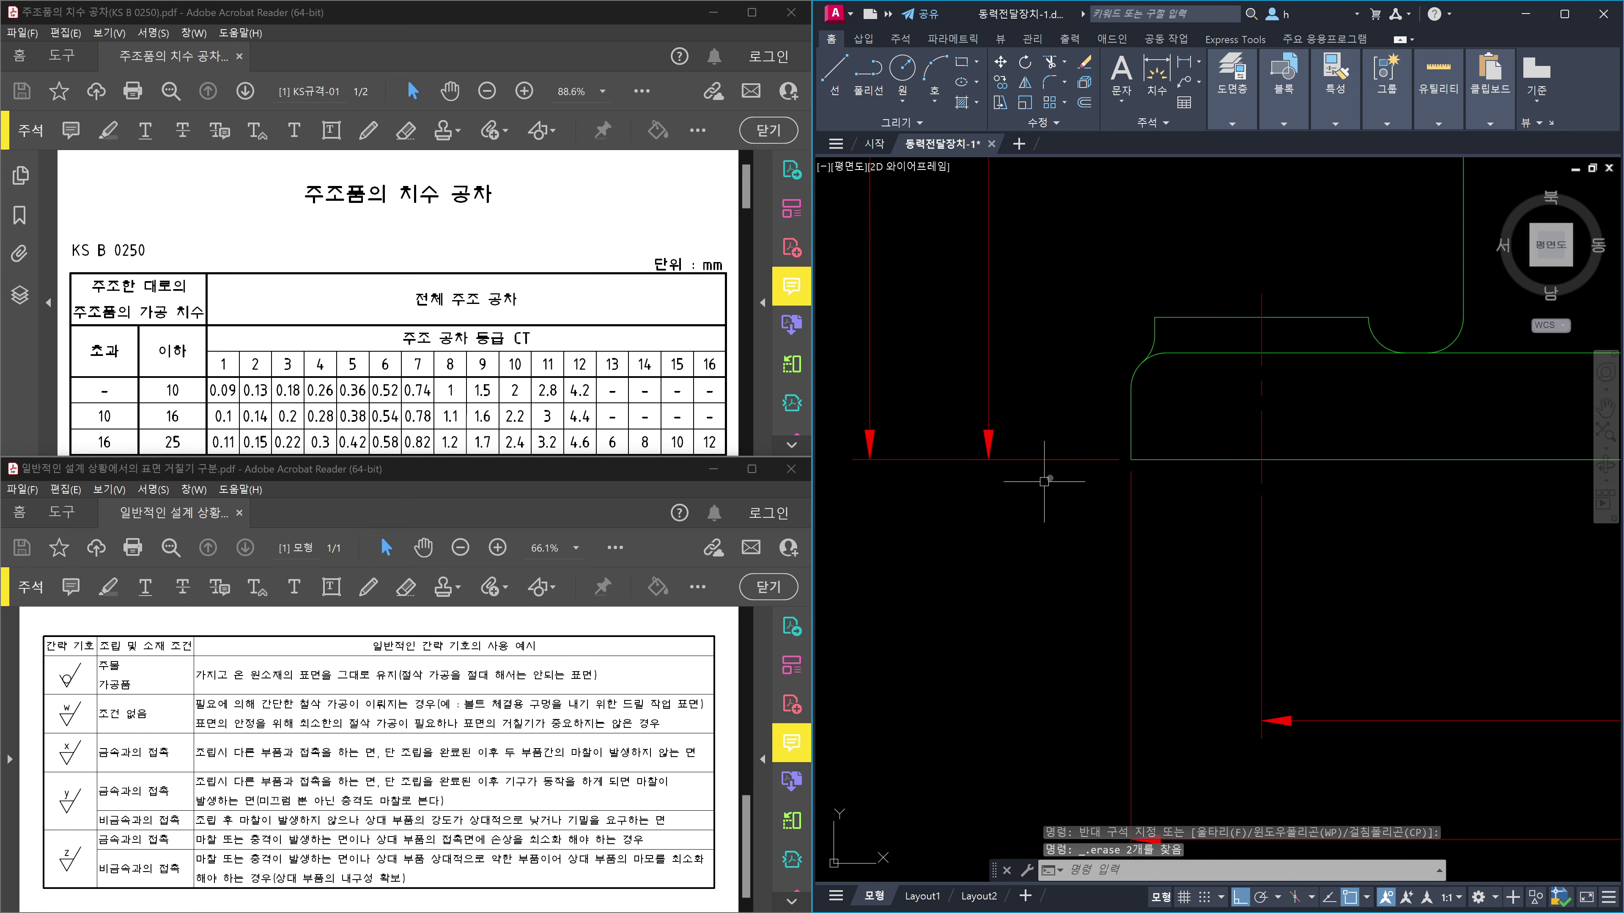
Copy the inverted x roughness symbol from its tip to the outer height dimension's arrow point on the lower extension line.
scroll(1044, 481, down, 5)
scroll(1059, 234, up, 2)
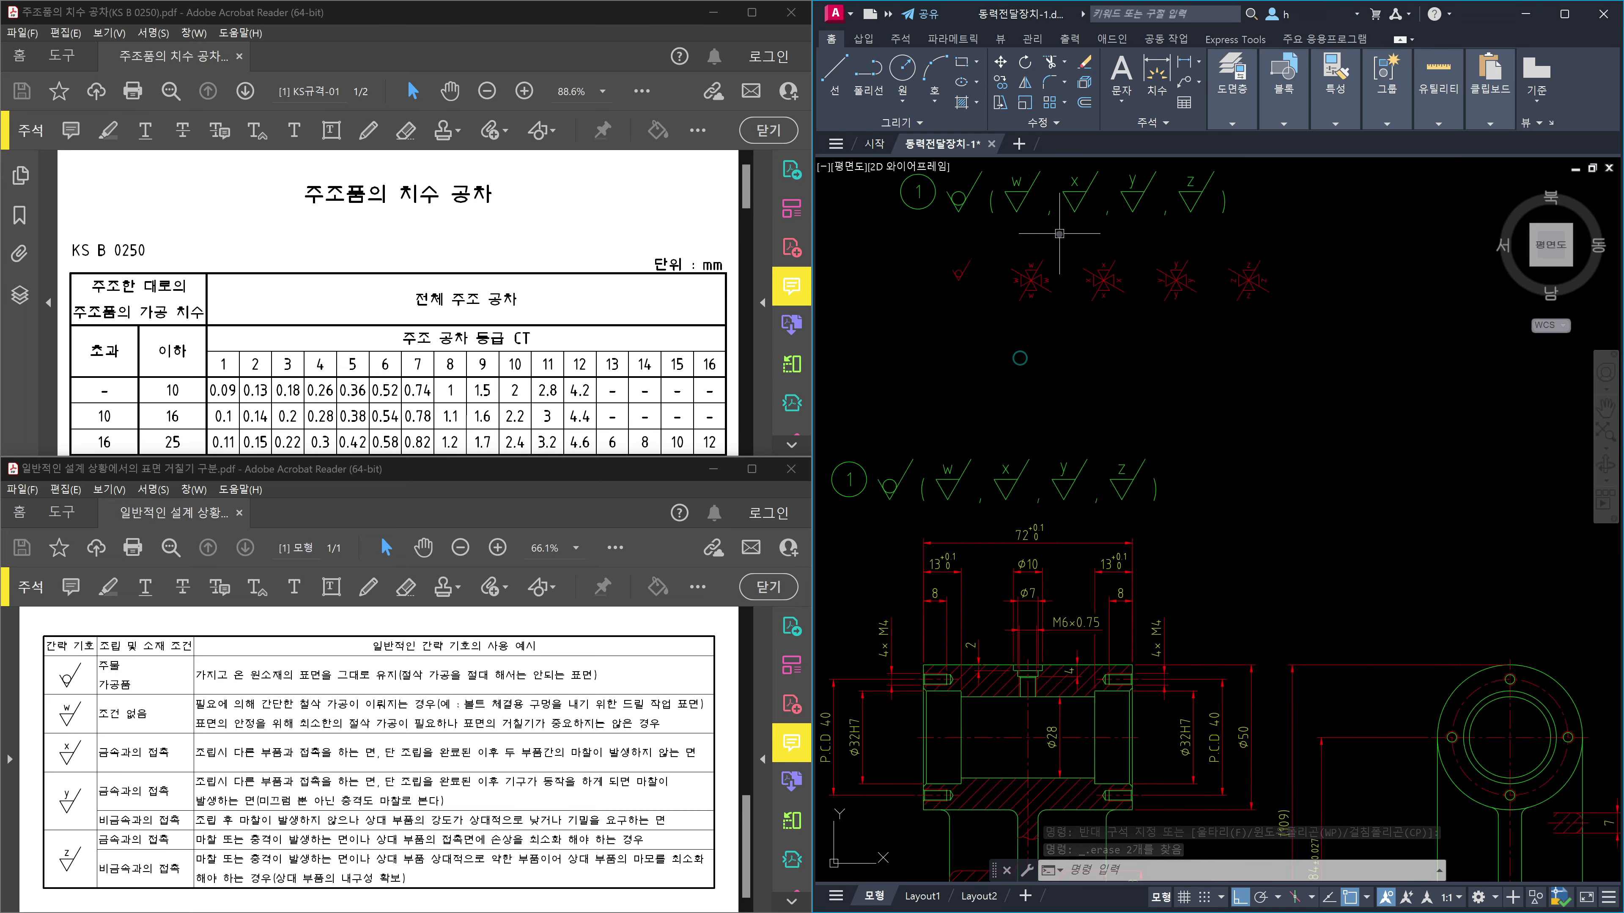
scroll(1060, 233, up, 6)
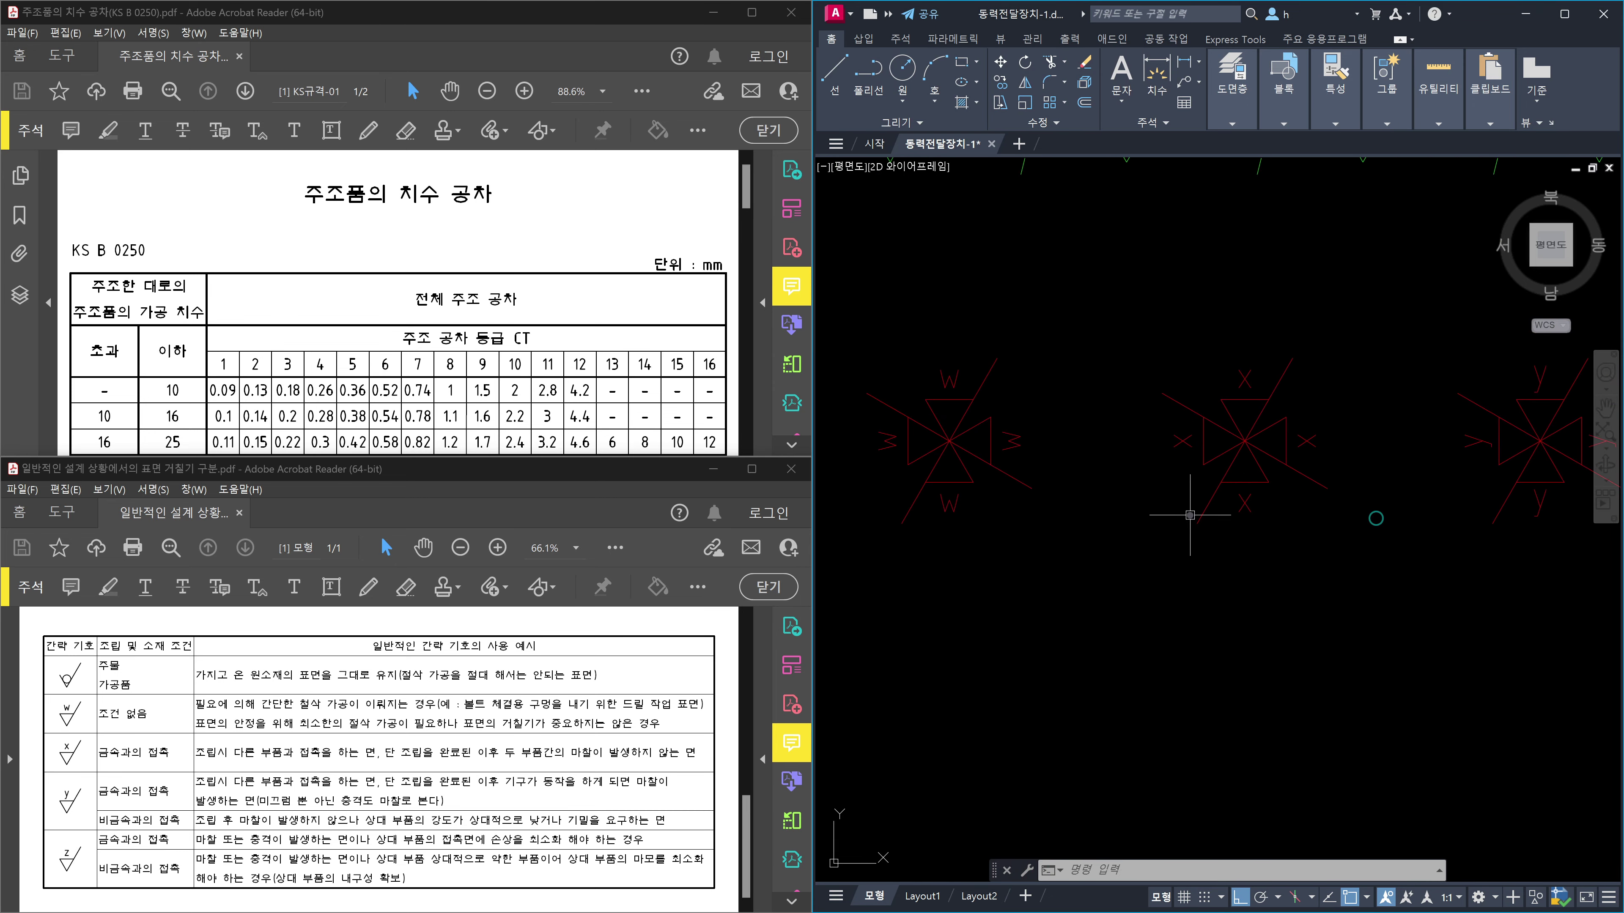
scroll(1193, 513, up, 4)
text(c)
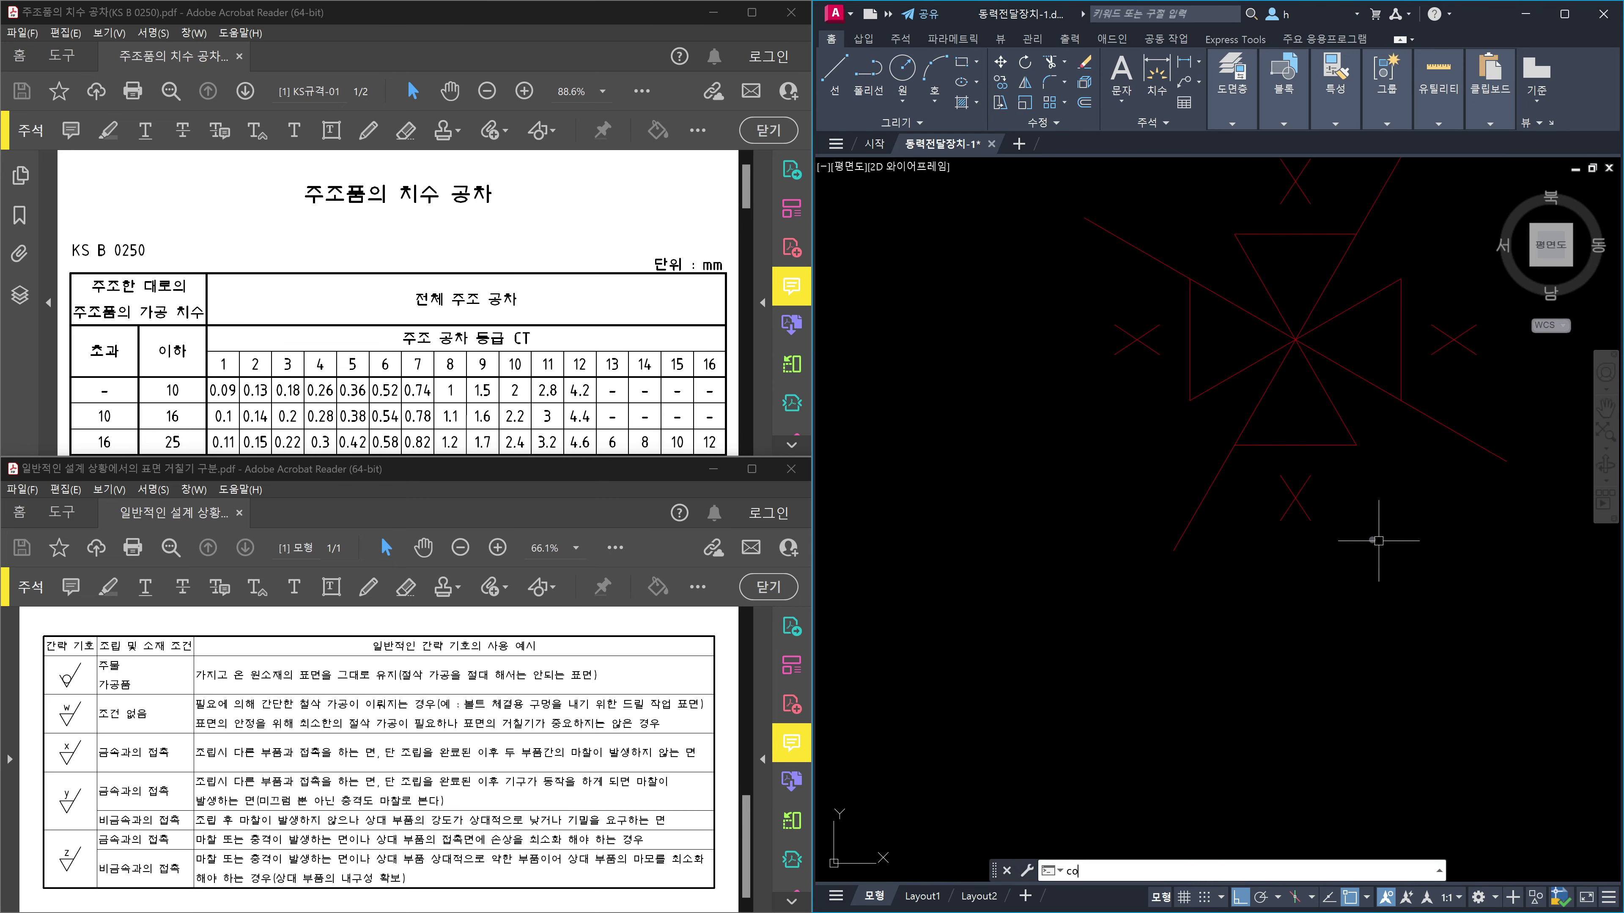
text(o)
key(Return)
click(1395, 558)
click(1119, 338)
key(Return)
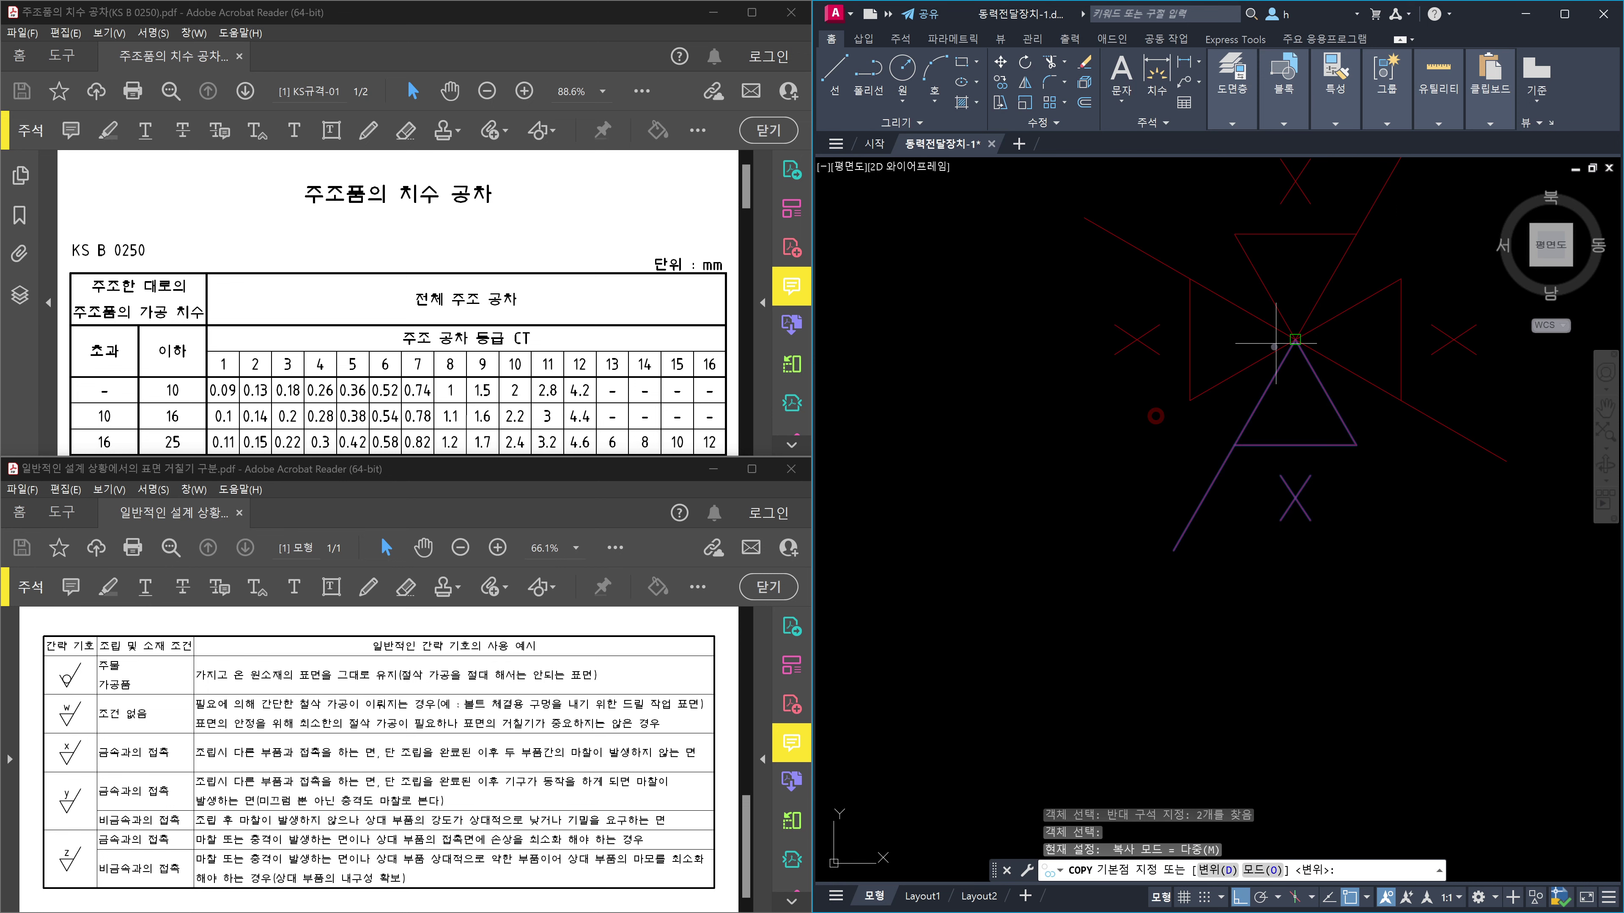
click(1275, 344)
scroll(1253, 448, down, 8)
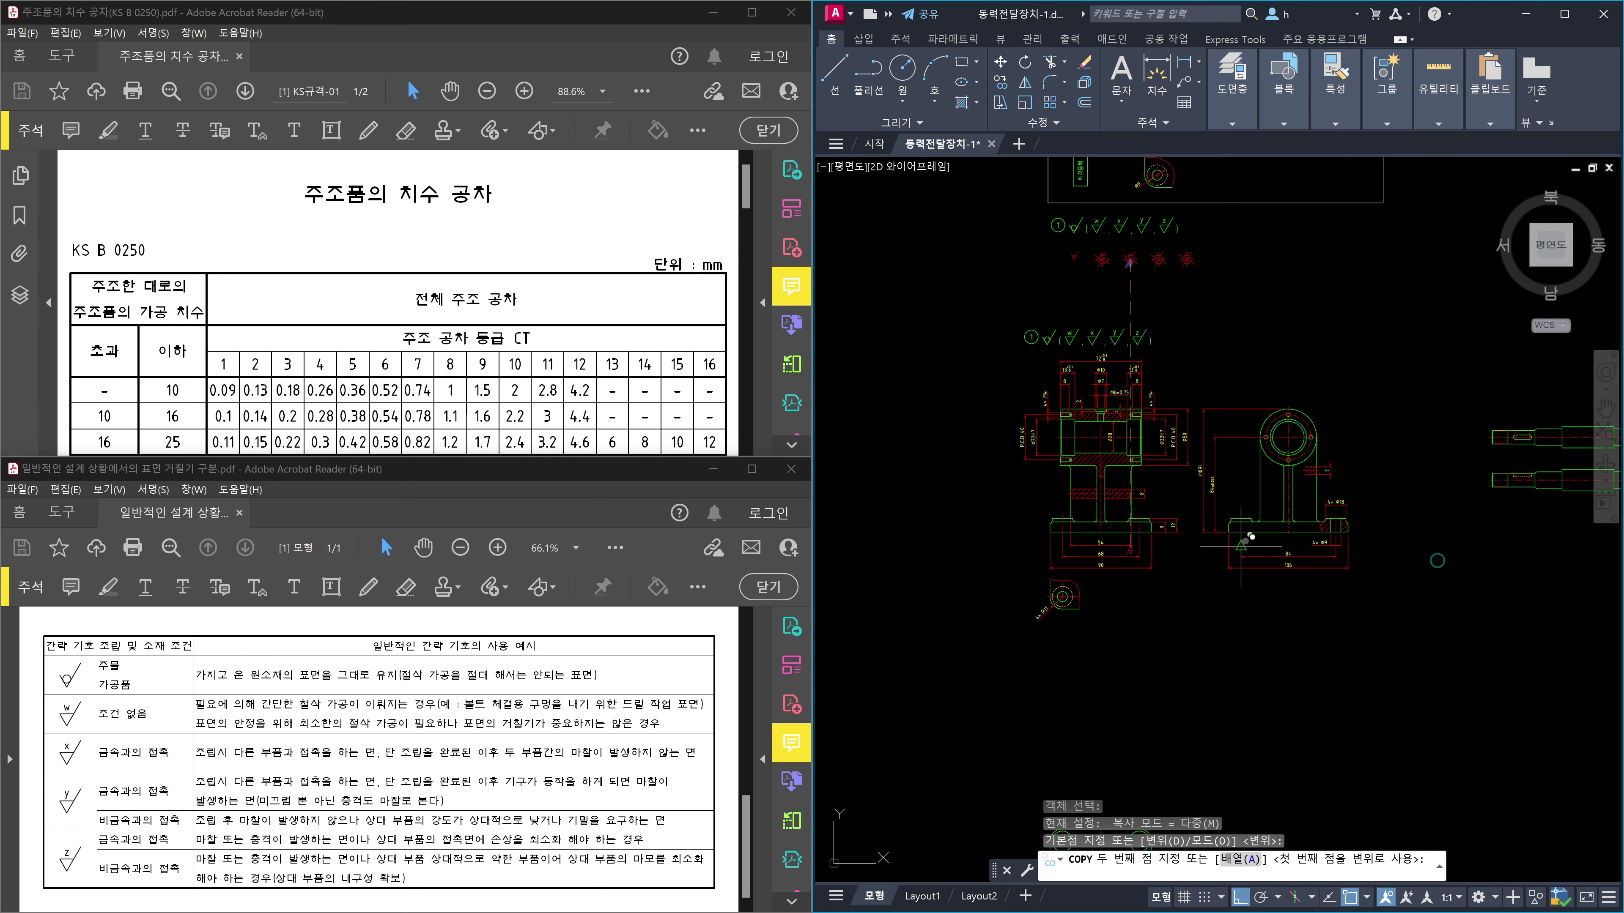
scroll(1241, 547, up, 8)
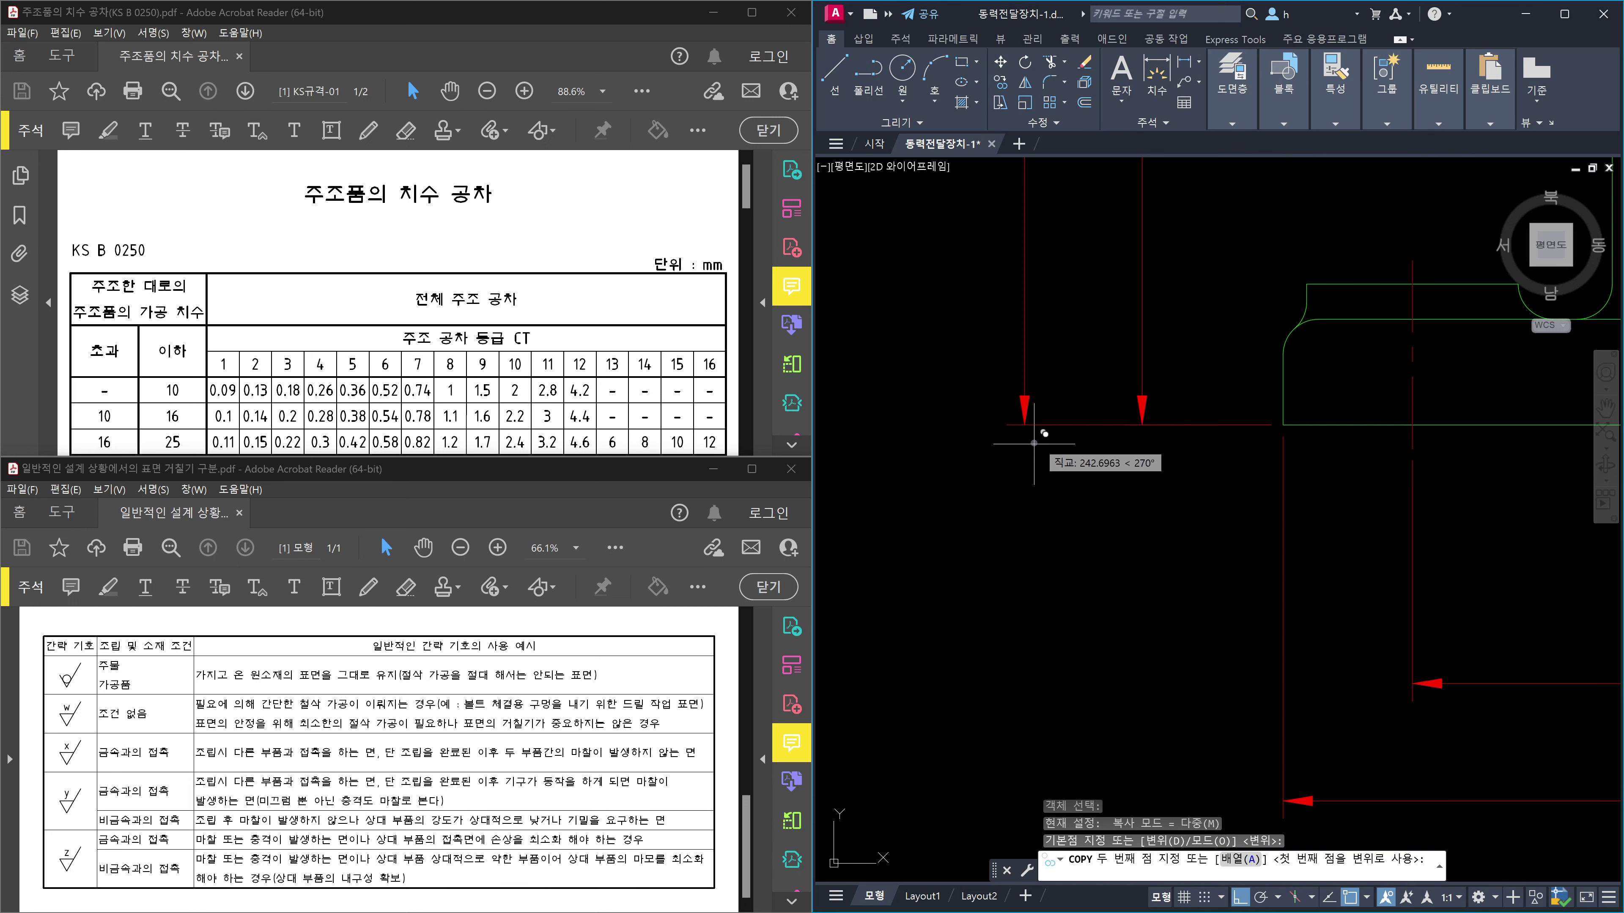
scroll(1034, 443, up, 2)
click(1020, 414)
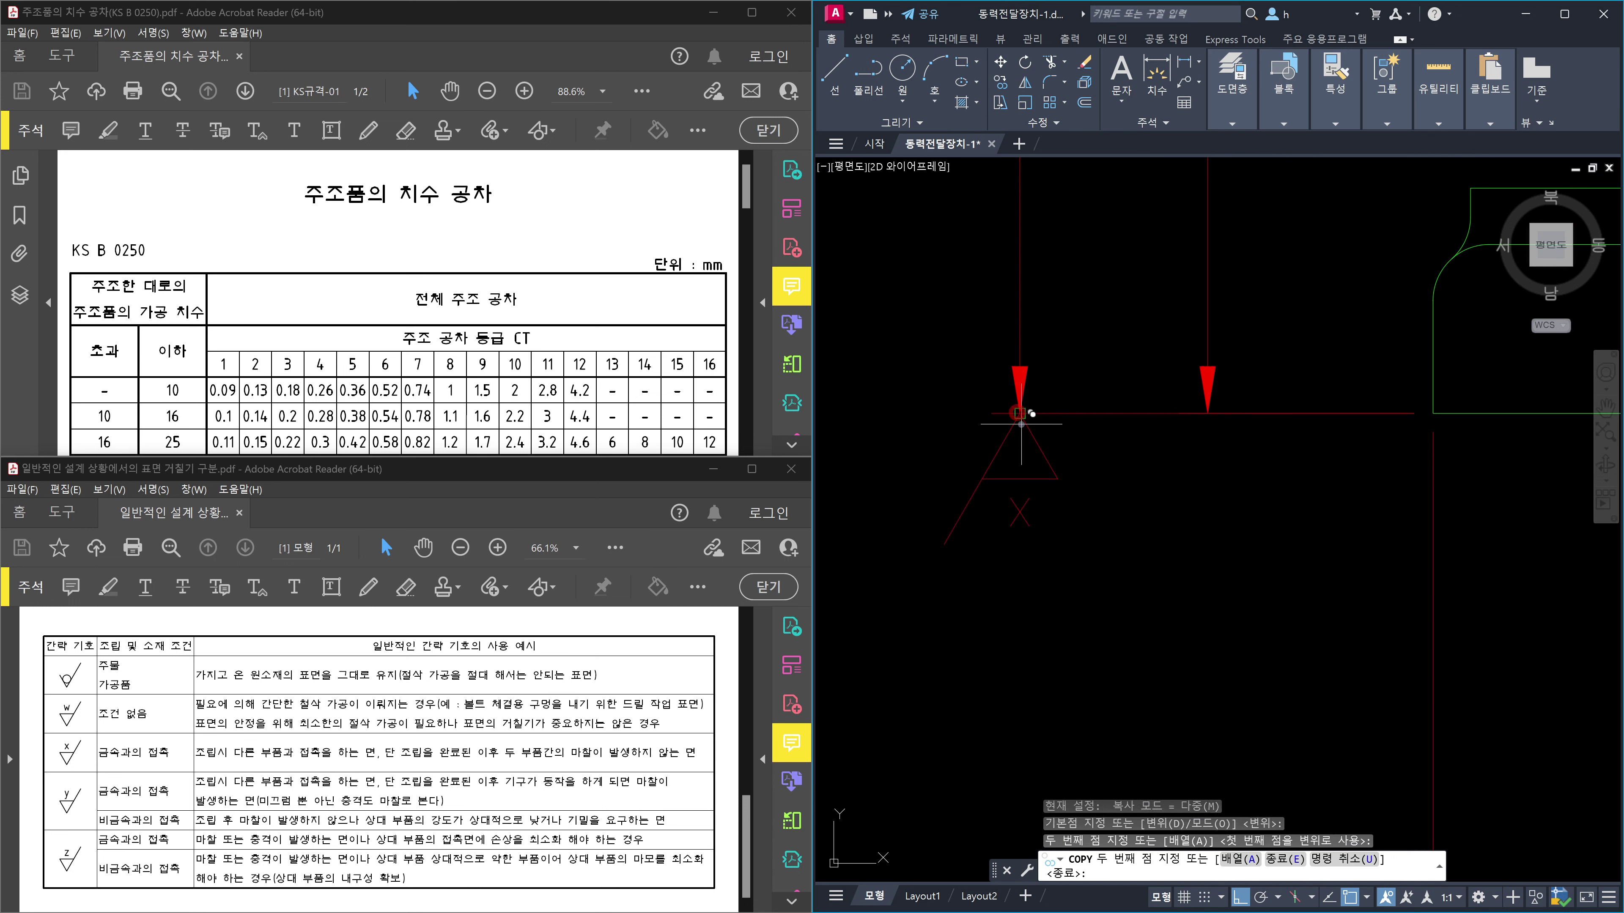
key(Escape)
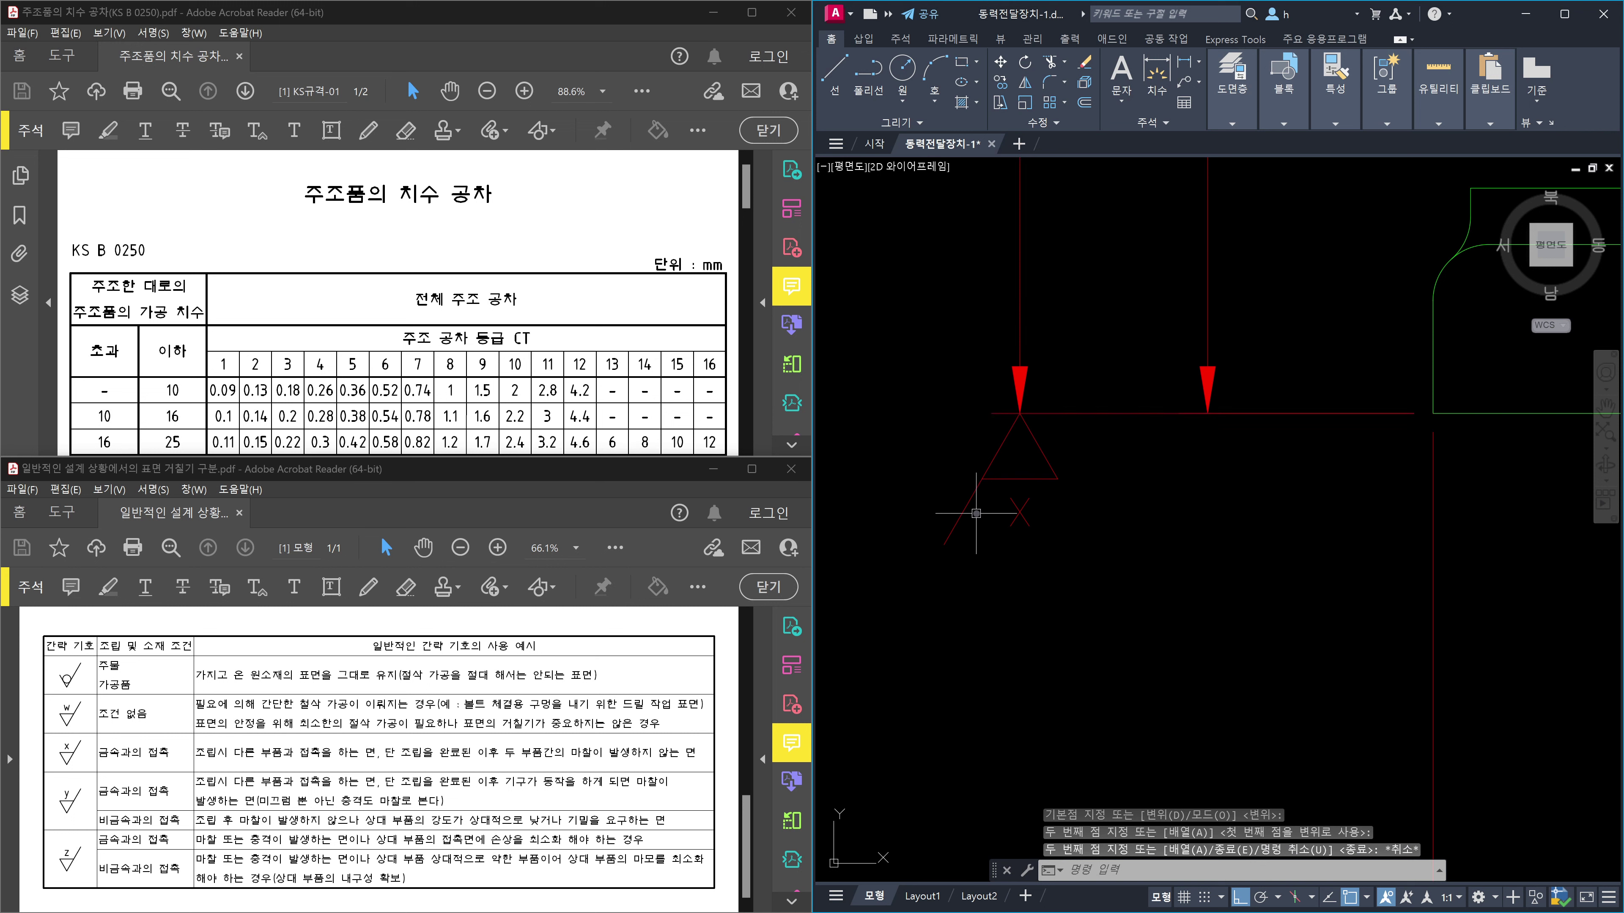
Move the copied x symbol 5 units horizontally toward the base, along the extension line and clear of the outer arrow.
text(m)
key(Return)
click(889, 368)
click(1148, 665)
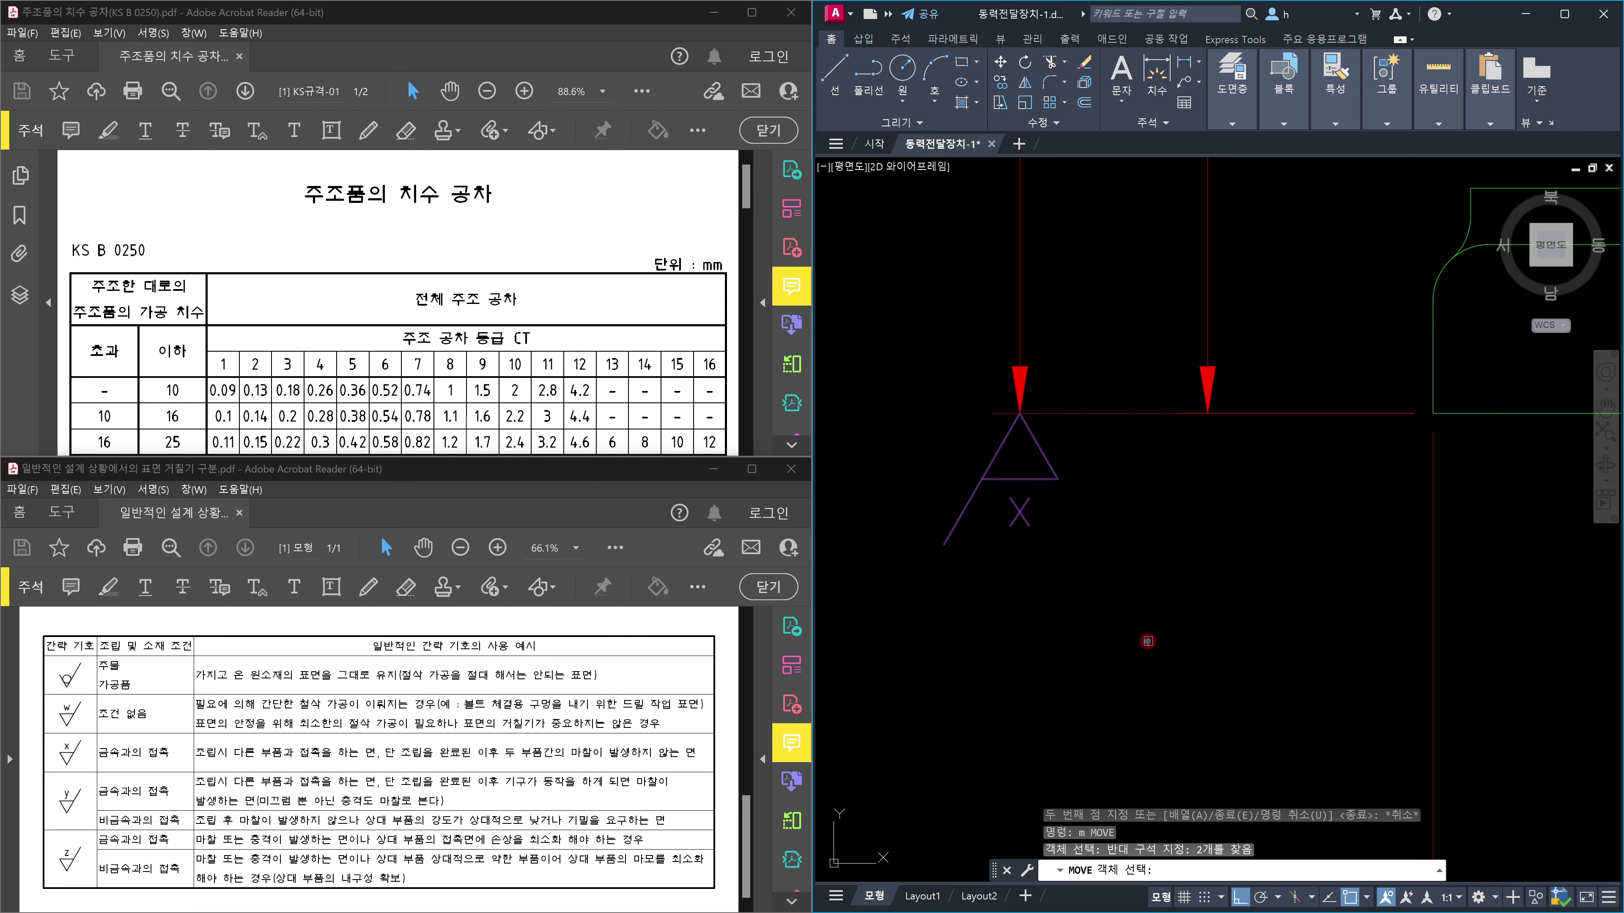
key(Return)
click(966, 583)
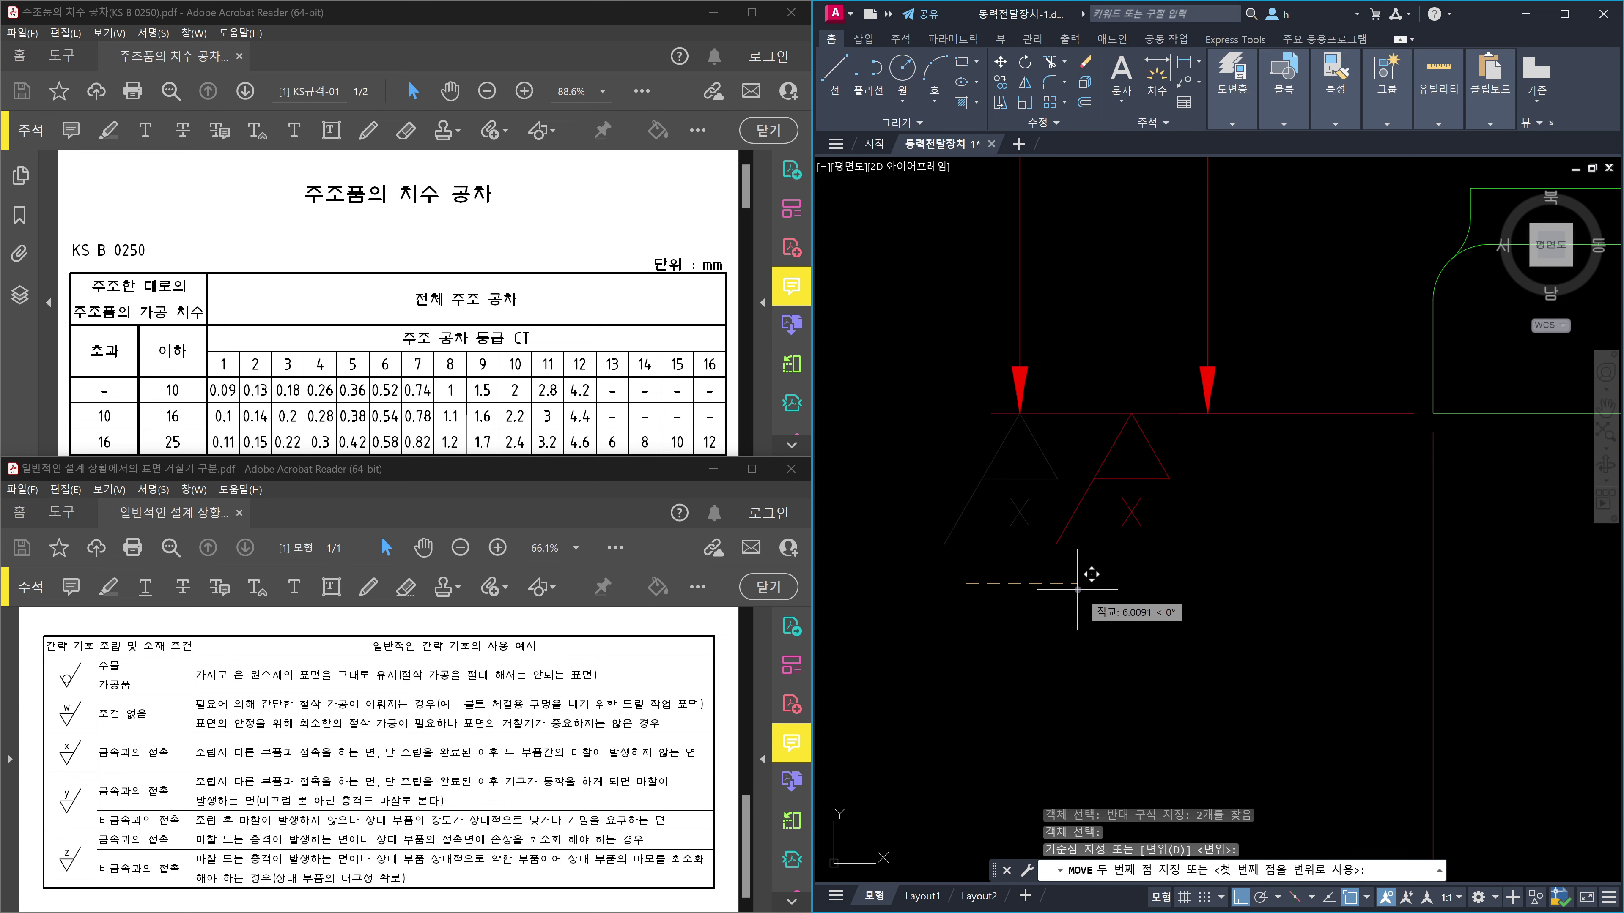
text(5)
key(Return)
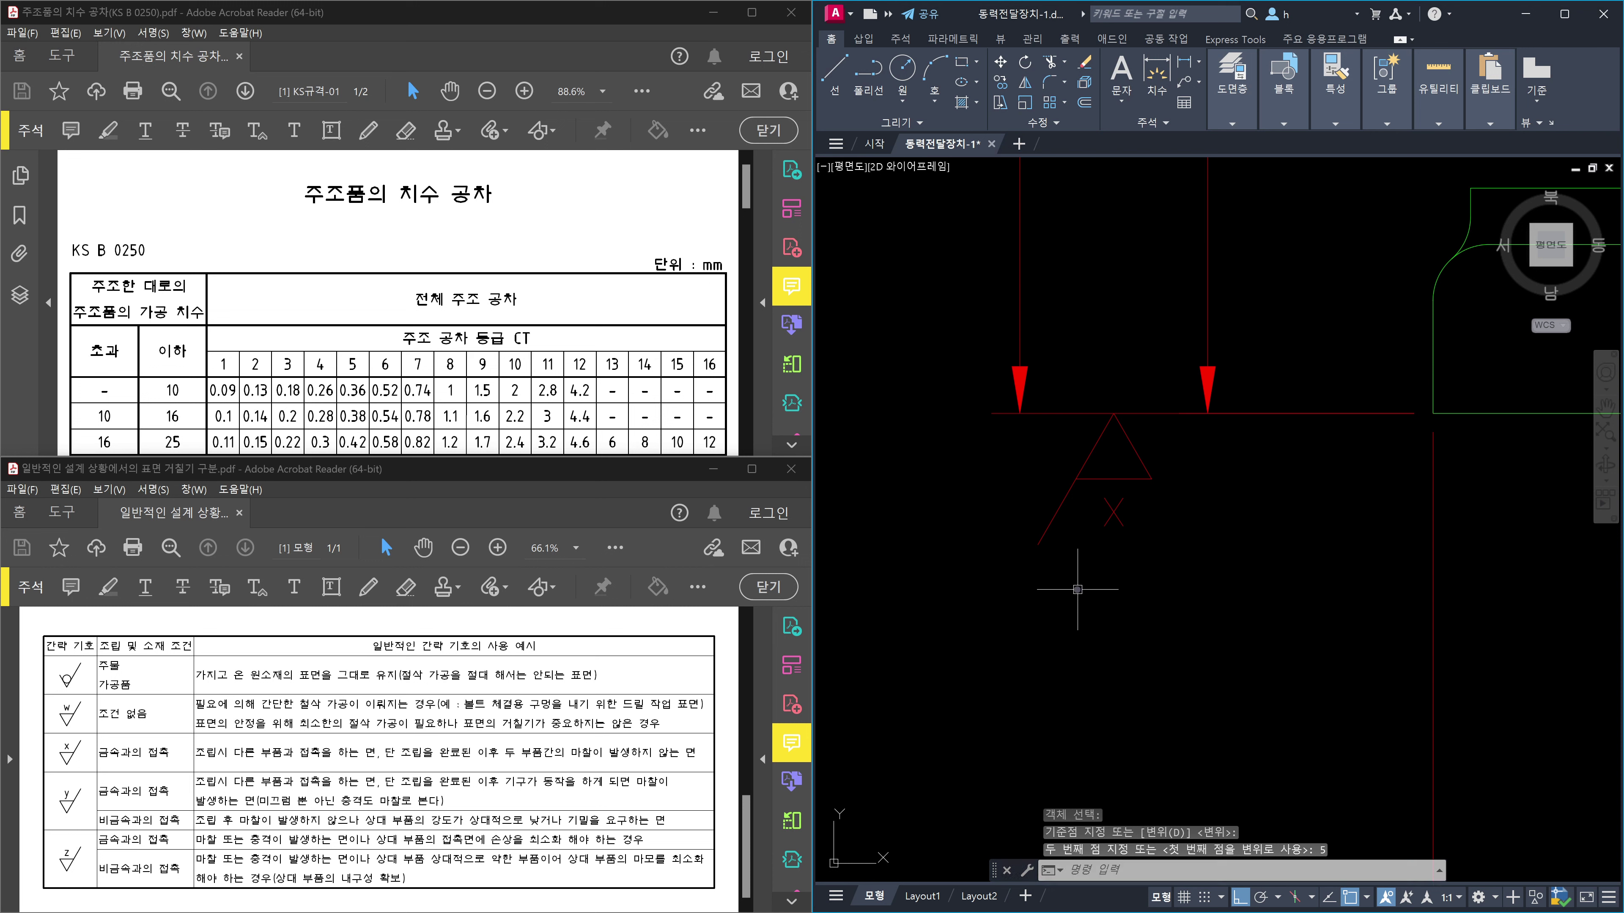
Move the x symbol straight down so that its tip is off the extension line.
text(m)
key(space)
click(932, 378)
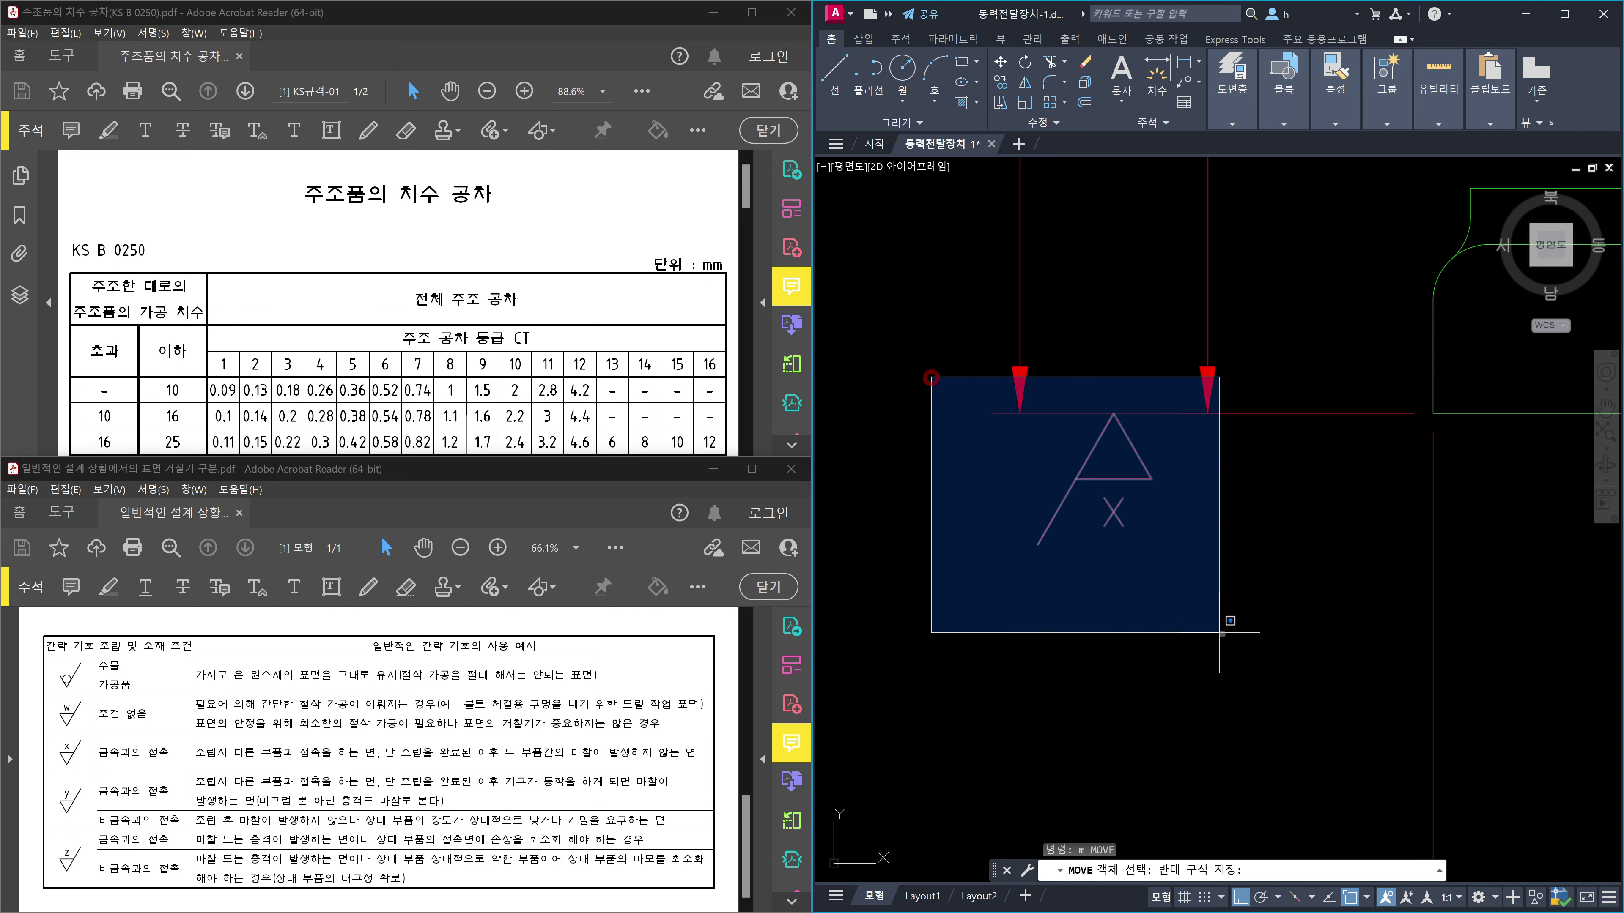
click(1220, 634)
key(space)
click(1225, 539)
click(1235, 616)
key(Escape)
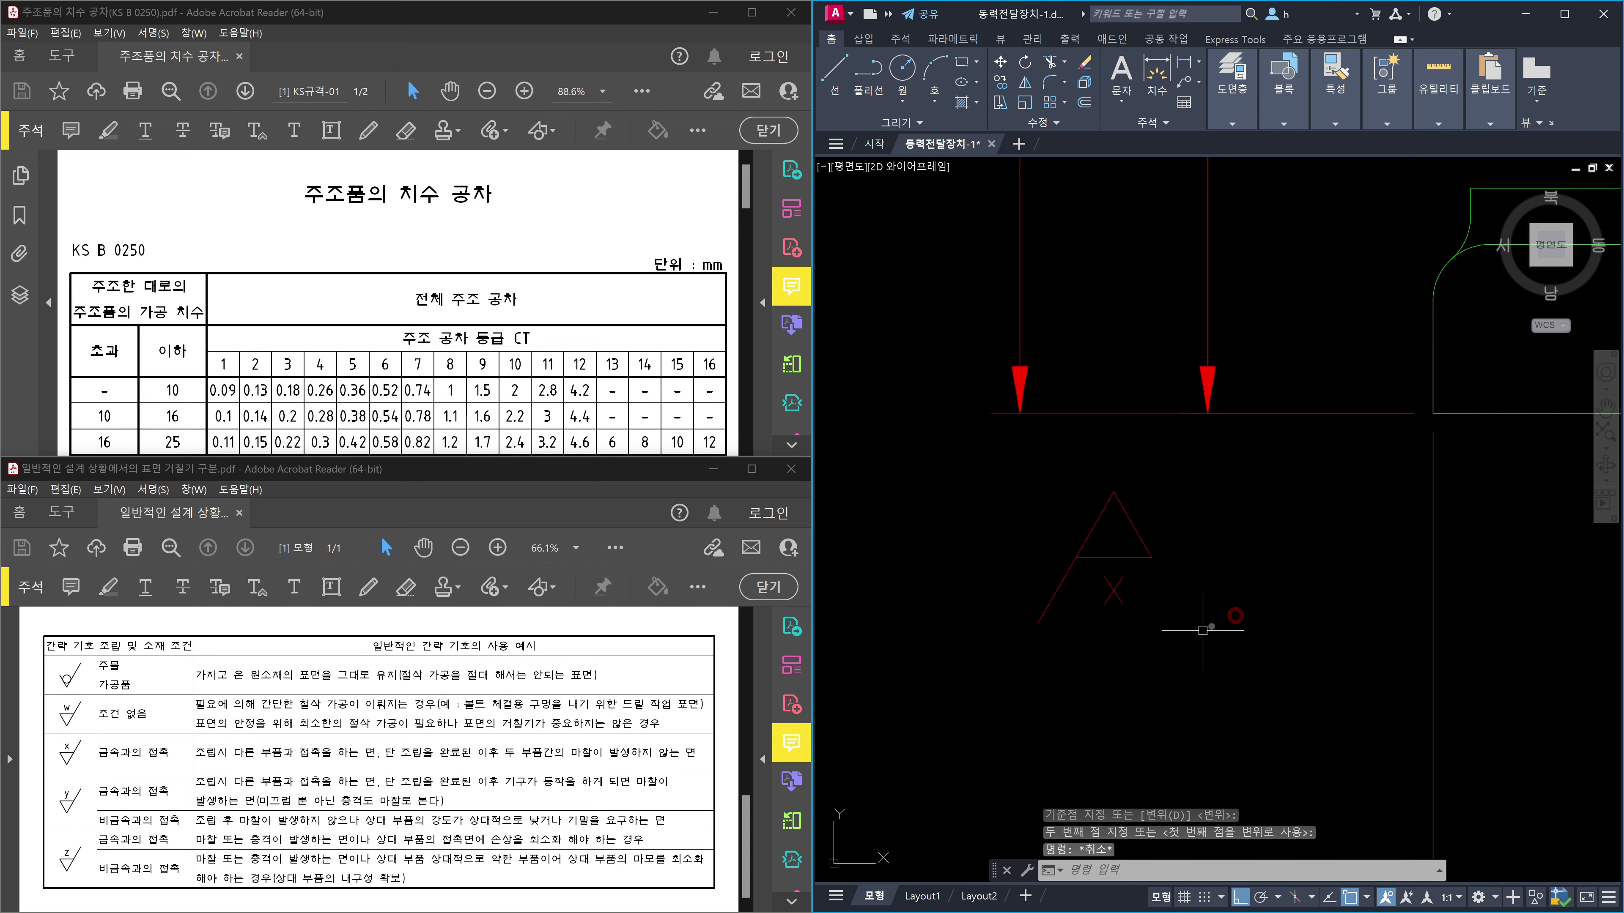
Try to move the x symbol by its tip onto the extension line using the default object snap, and undo the move.
text(m)
key(space)
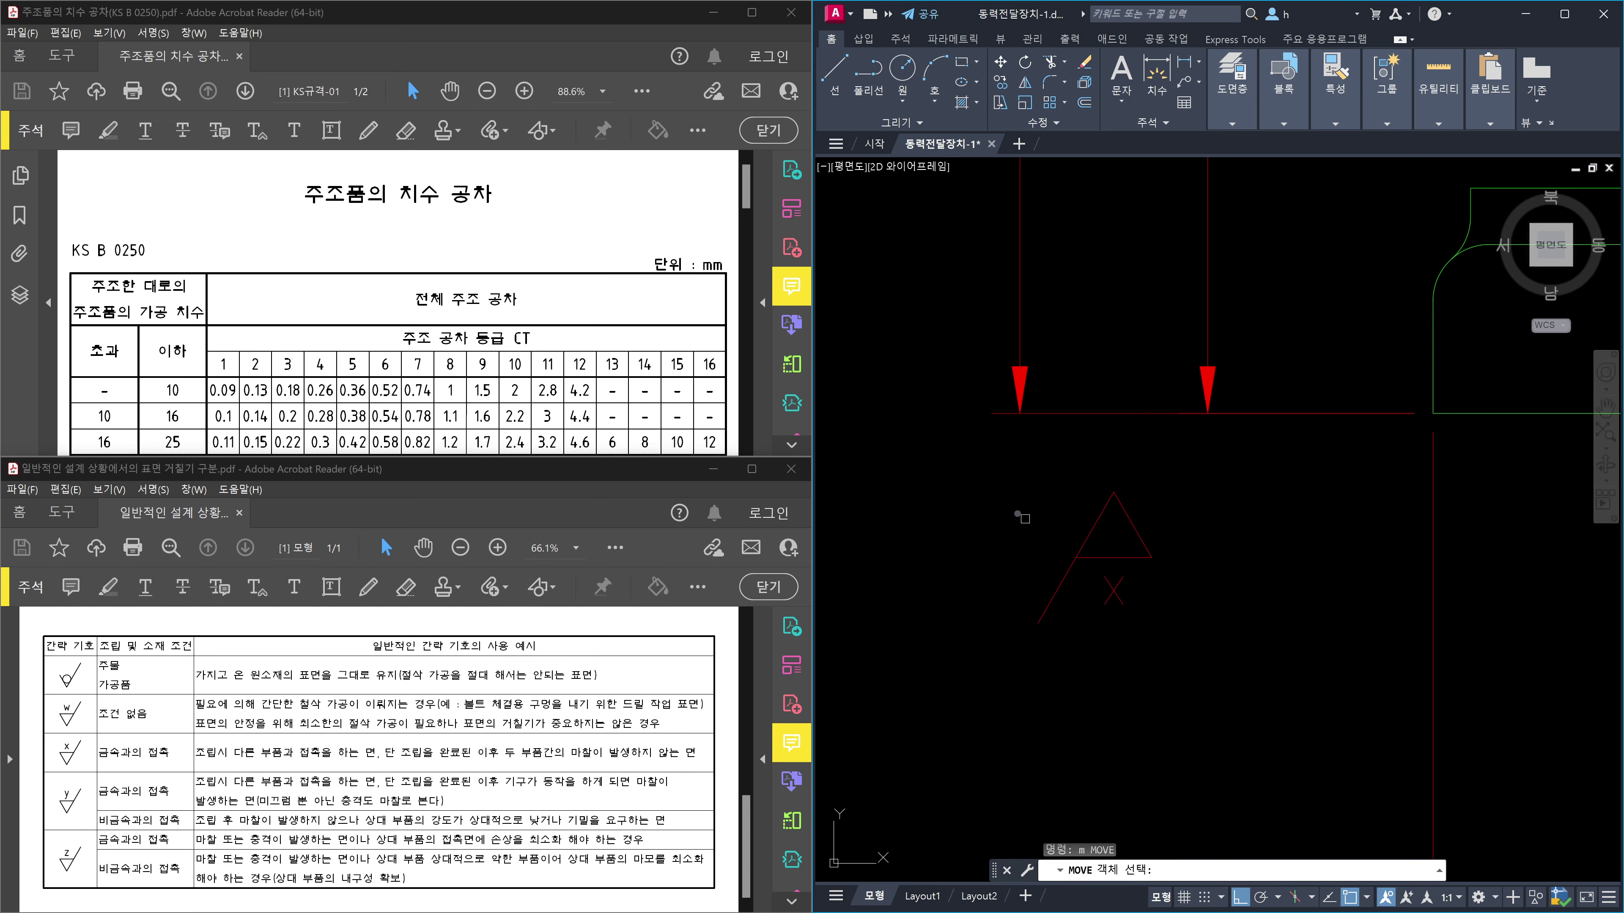
click(1016, 501)
click(1213, 698)
key(space)
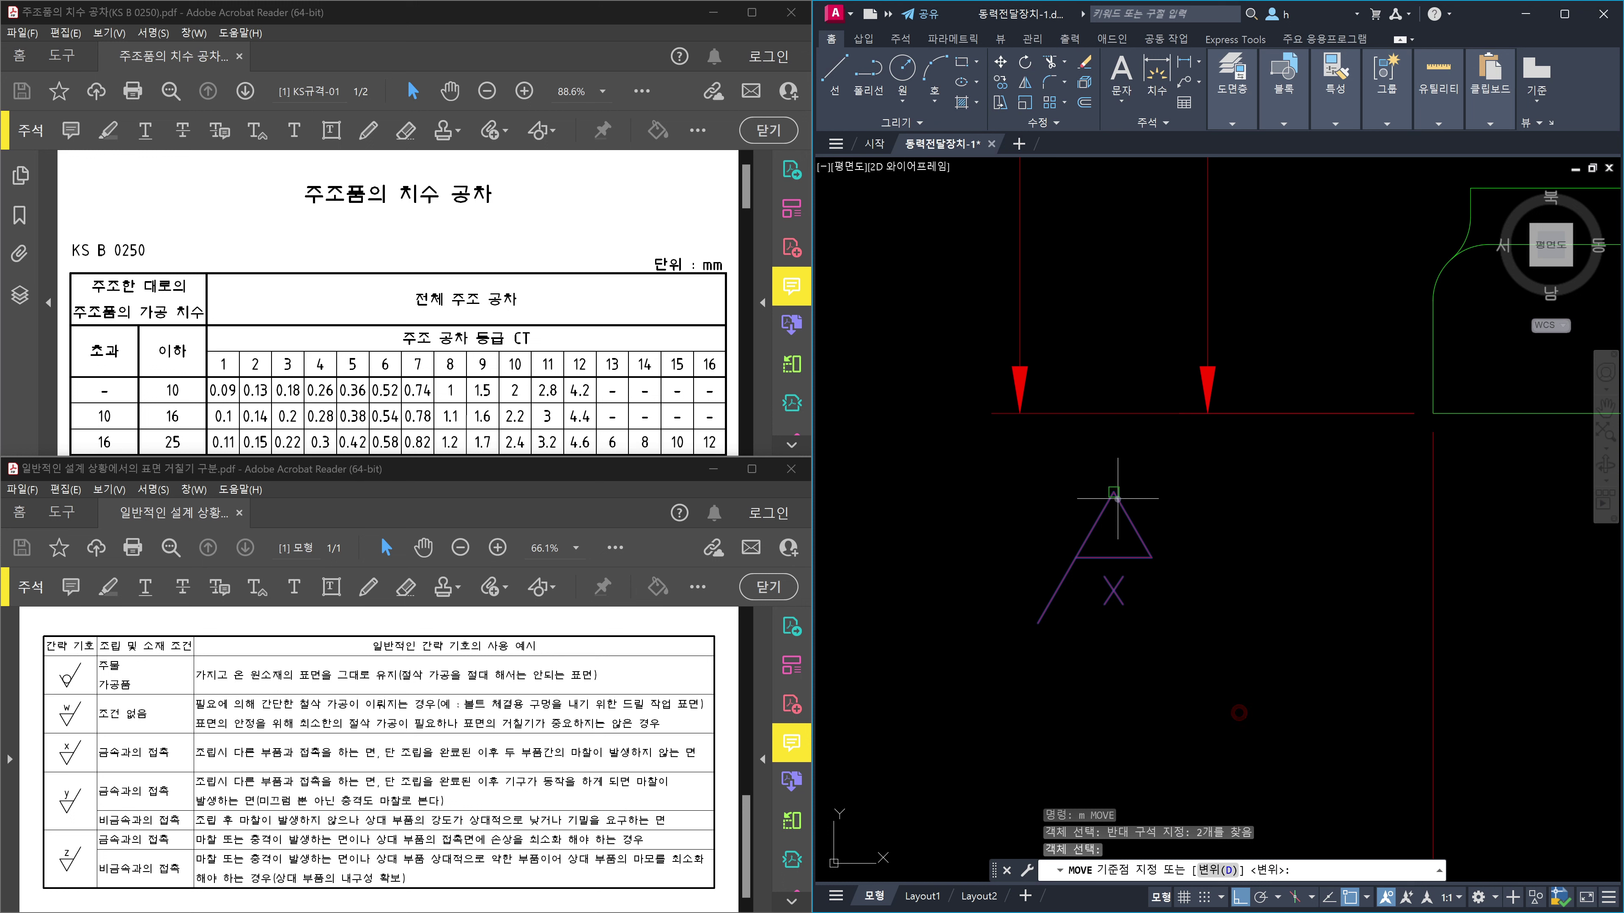
click(1114, 492)
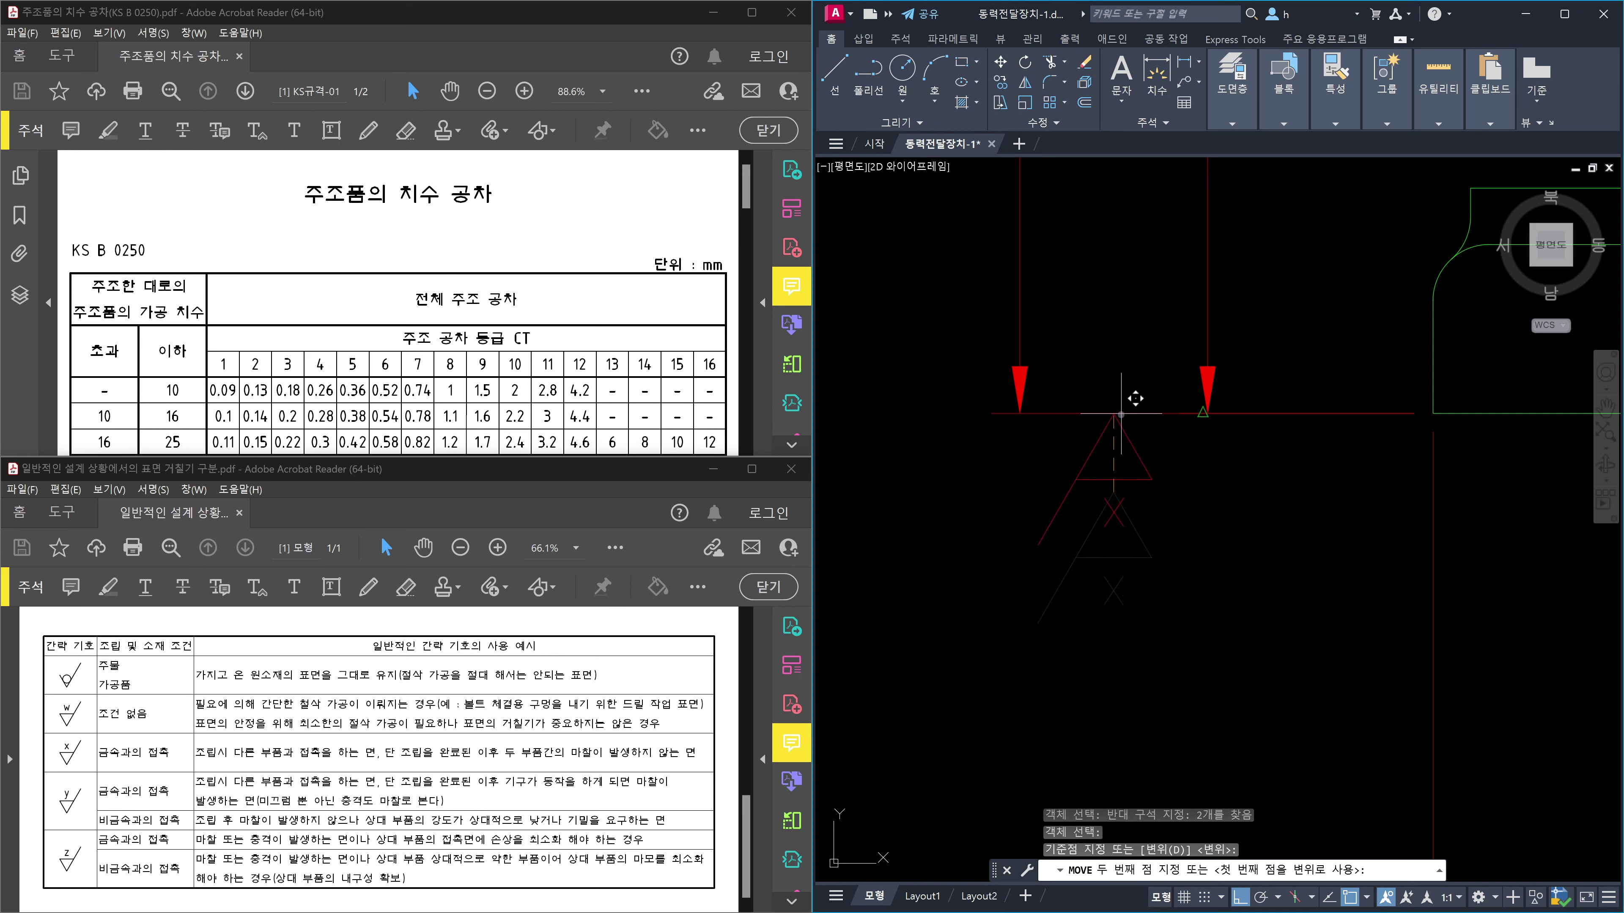
click(1203, 414)
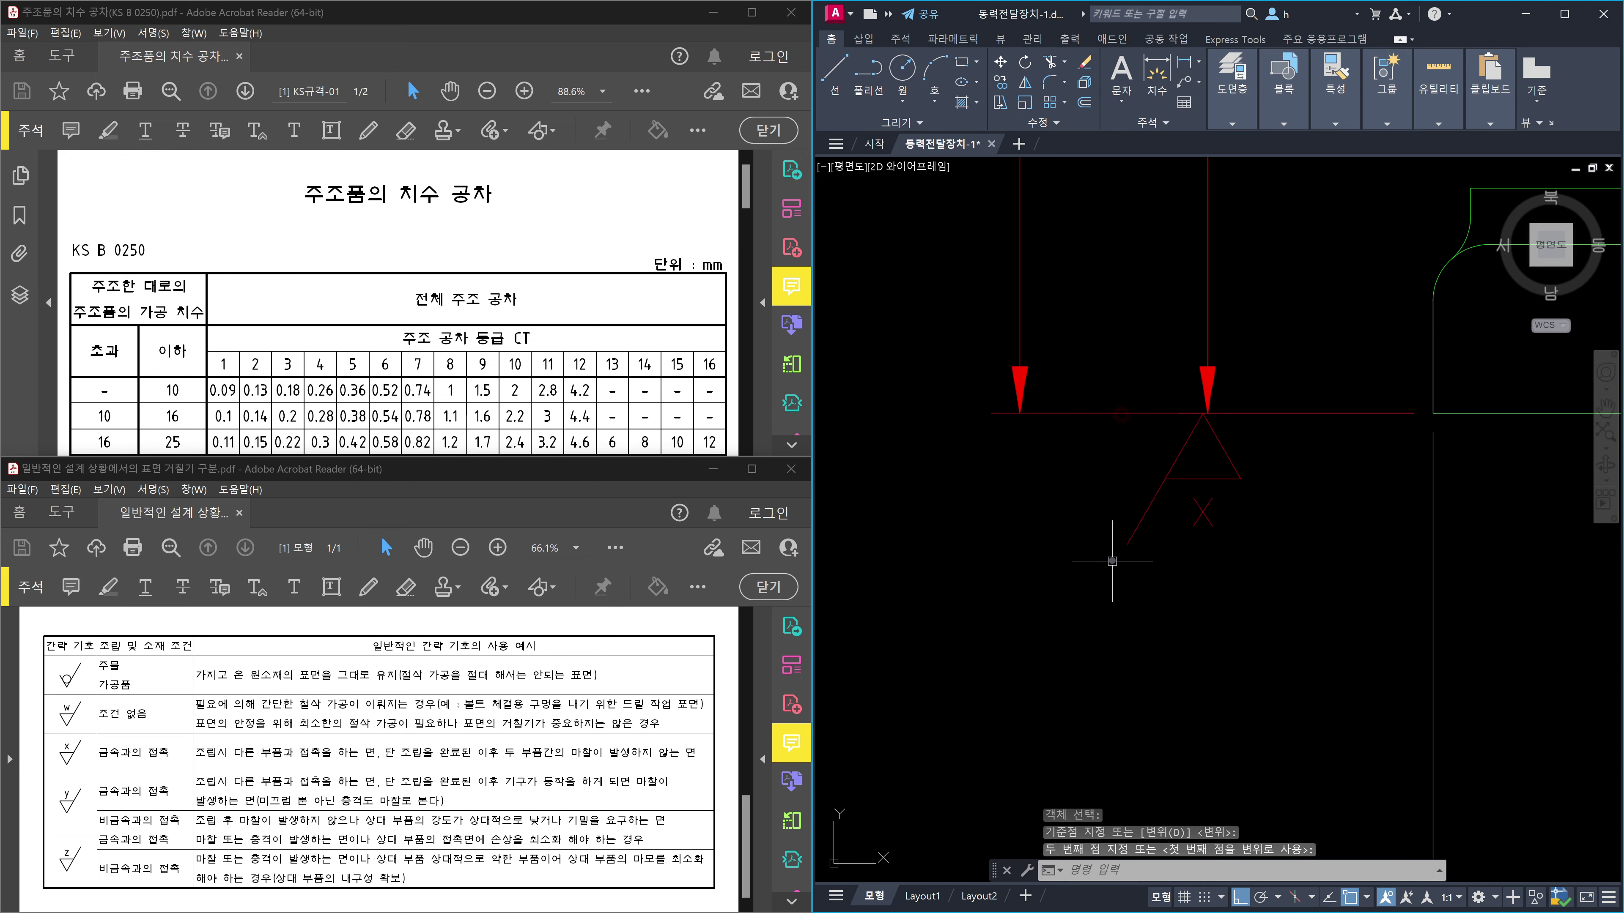
key(ctrl+z)
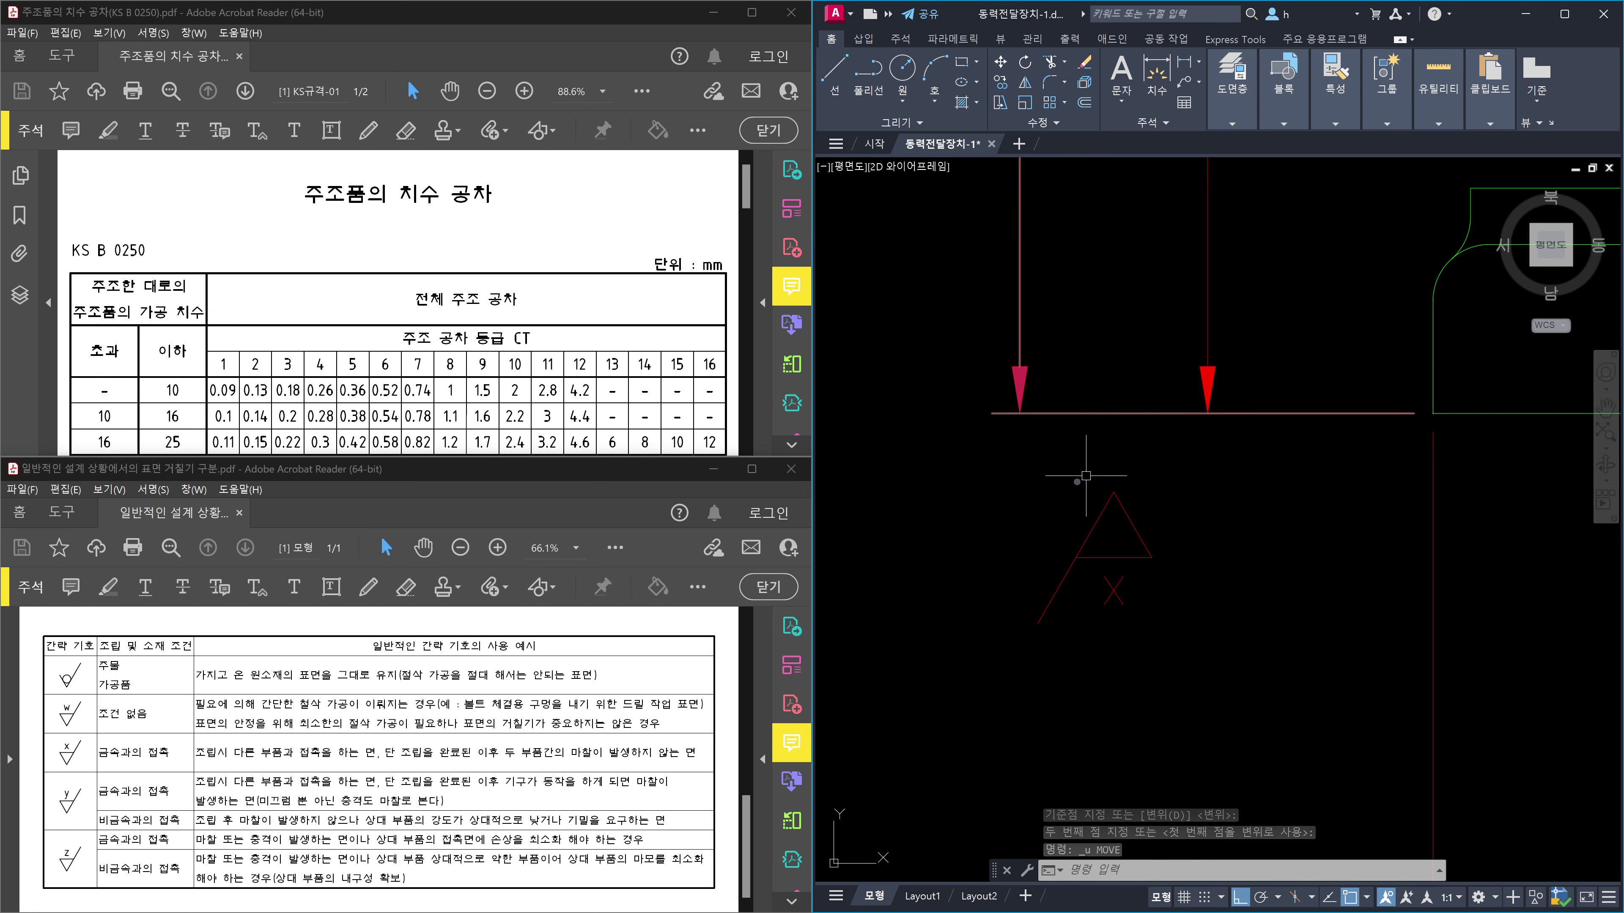
Move the x roughness symbol by its tip onto the height dimensions' lower extension line, using the Nearest object snap.
text(m)
key(Return)
click(999, 474)
click(1215, 683)
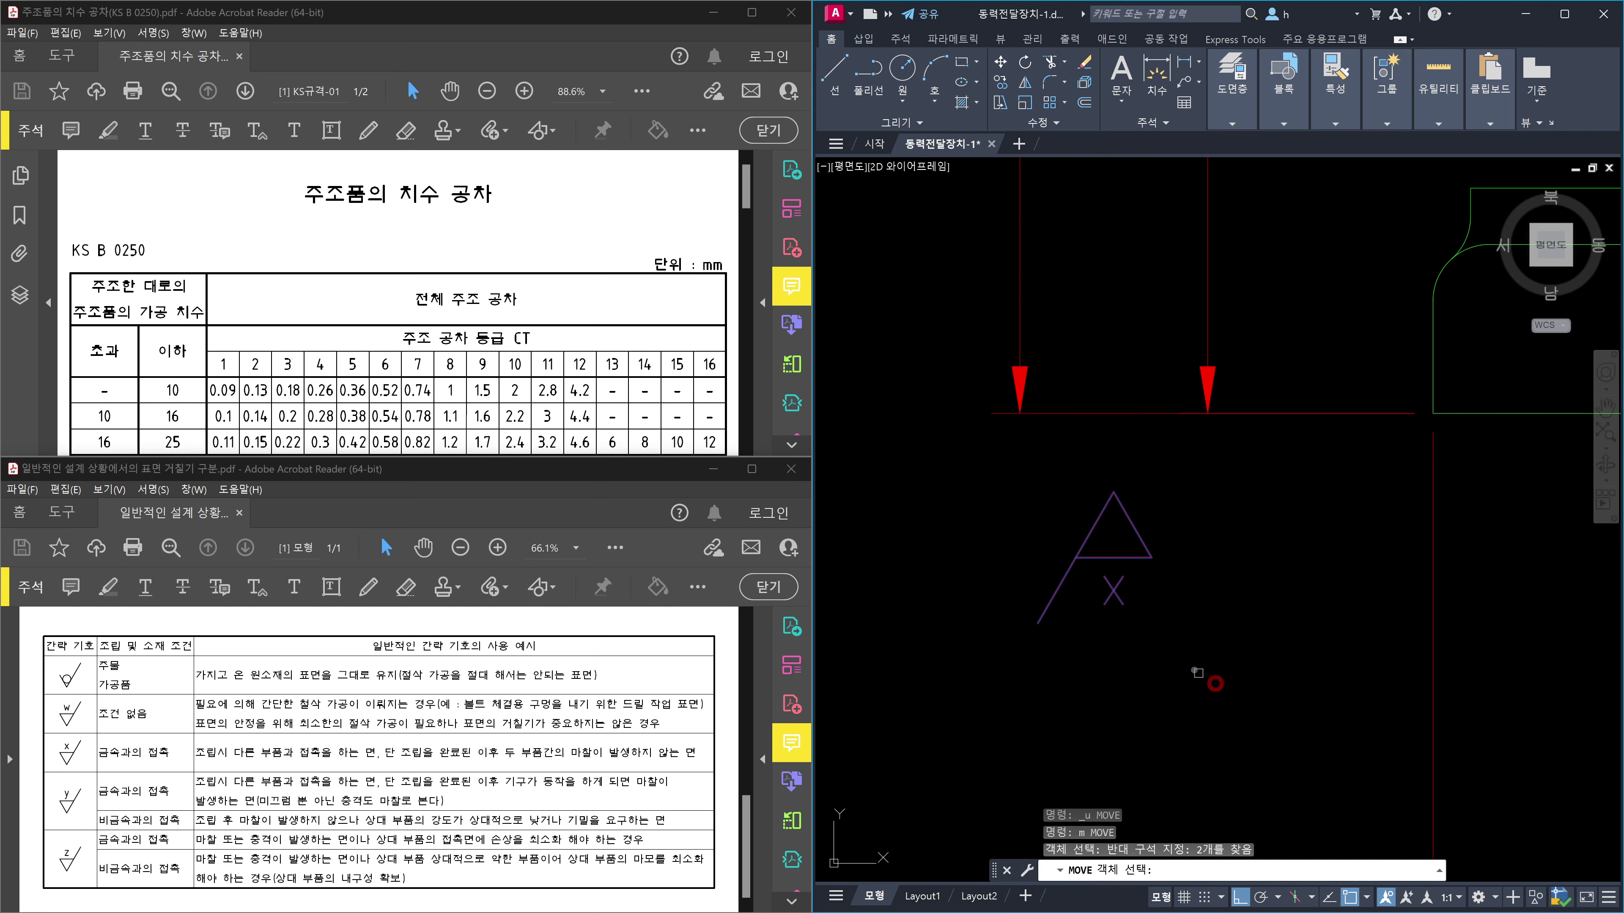
key(Return)
click(1113, 492)
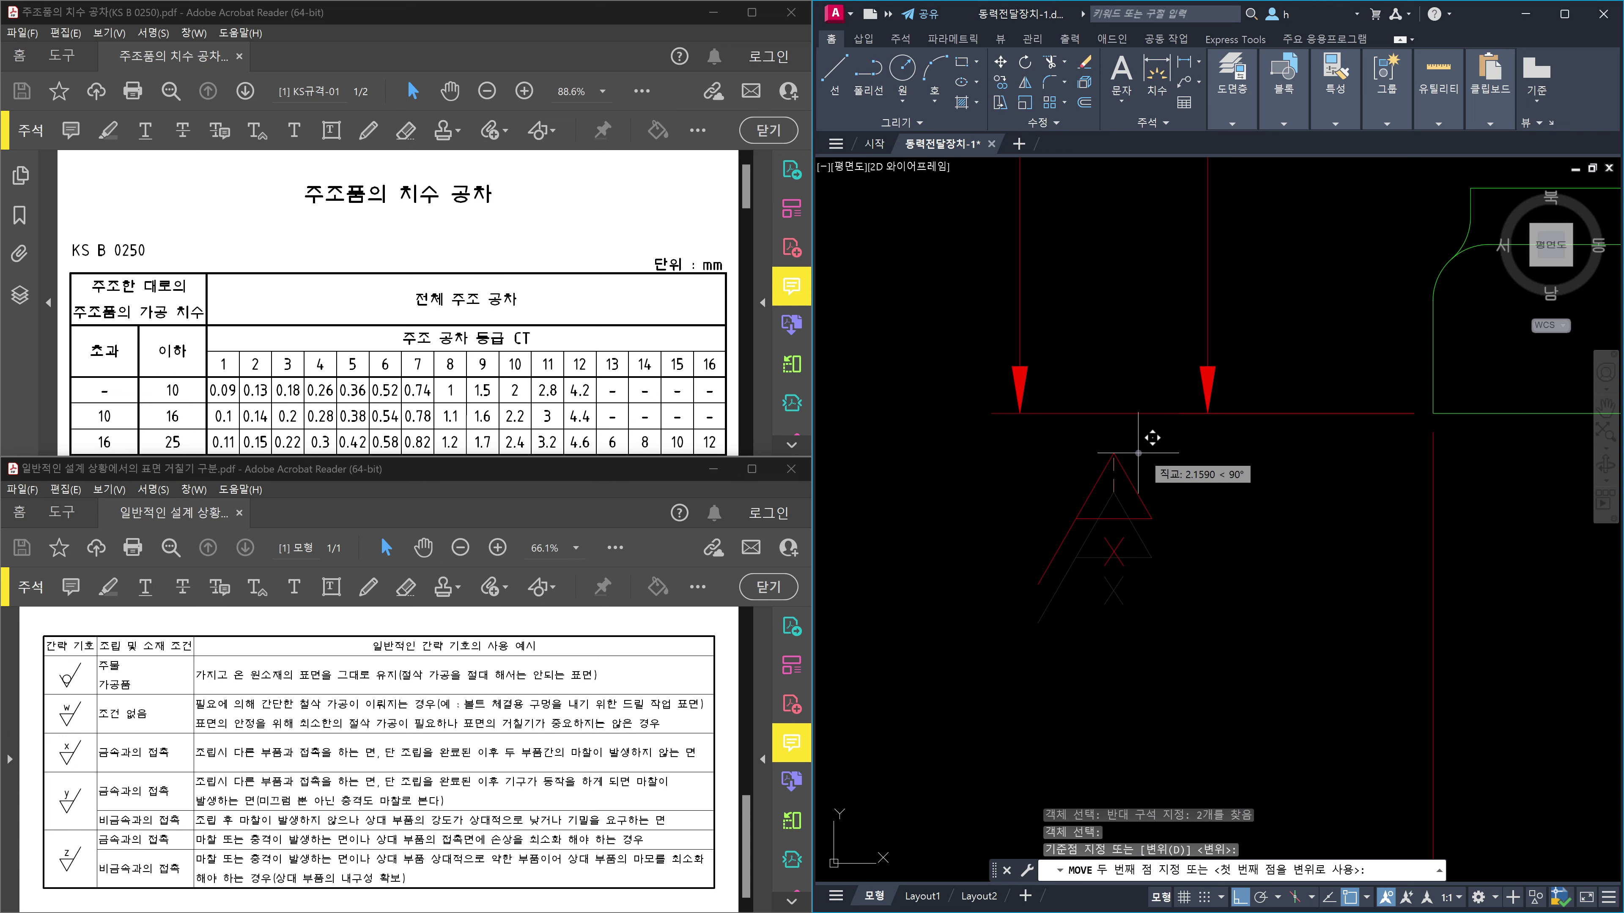
shift+right_click(1139, 453)
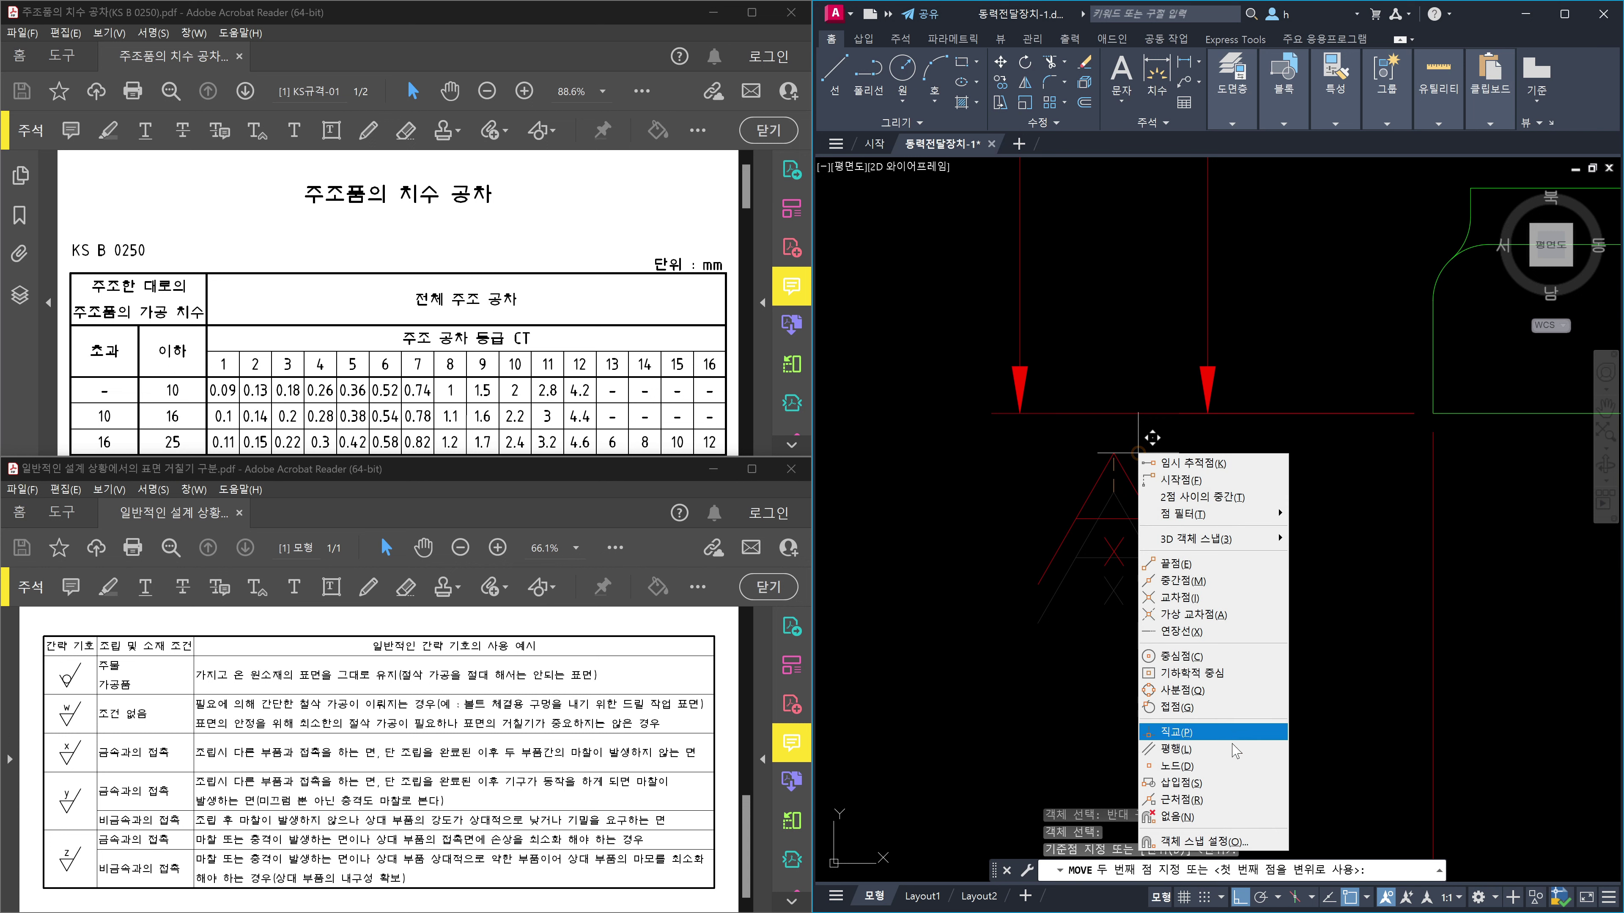
click(1223, 801)
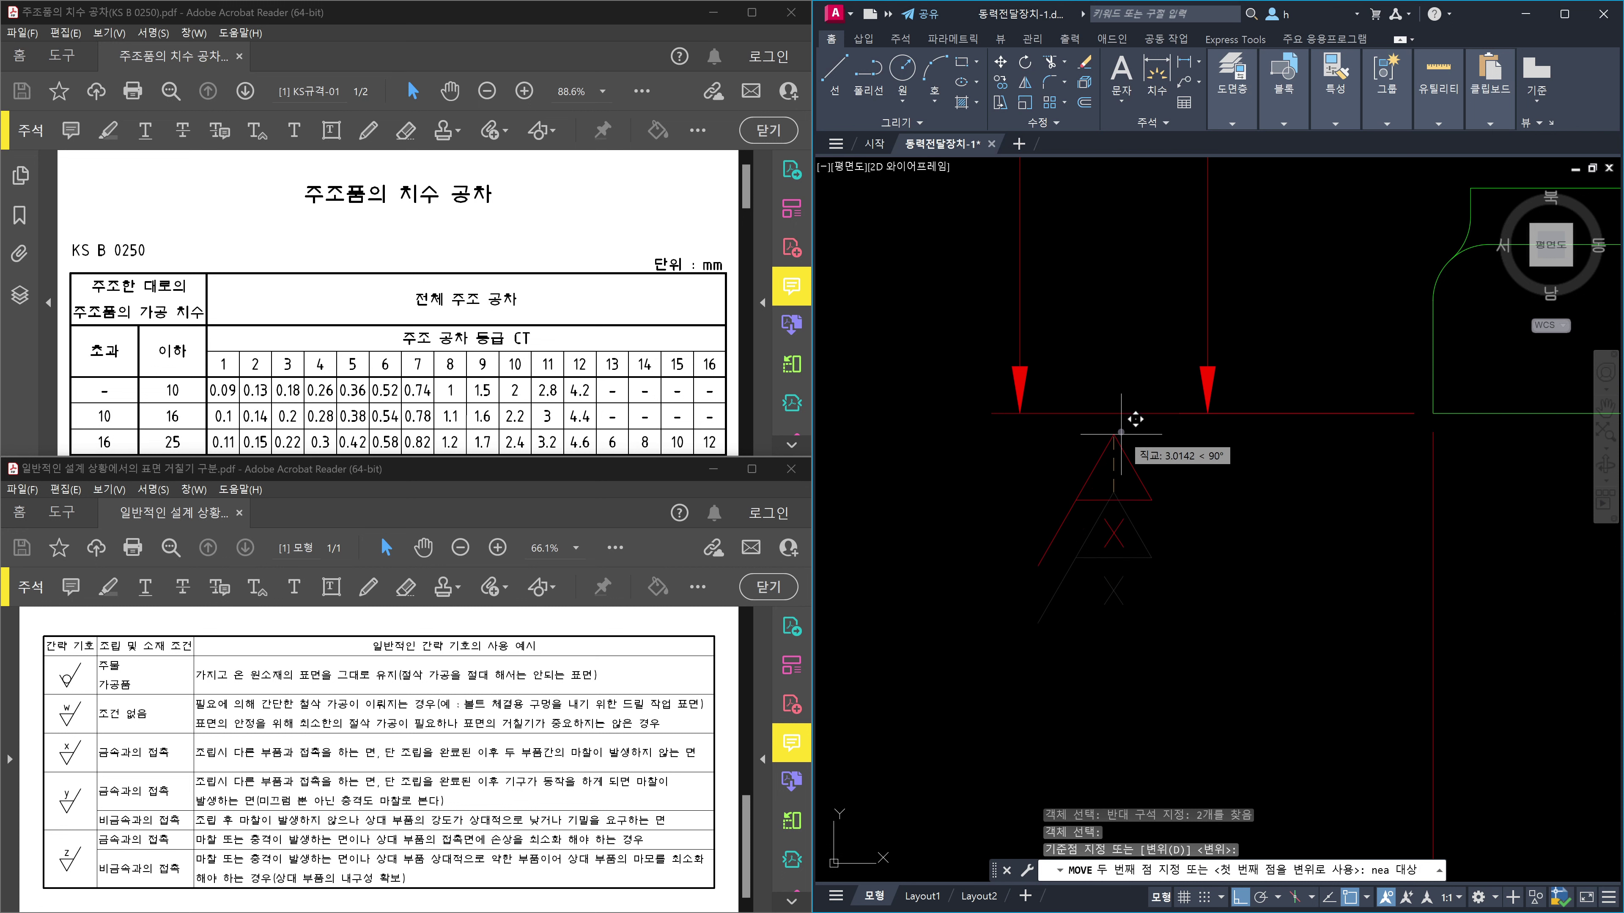
click(1107, 411)
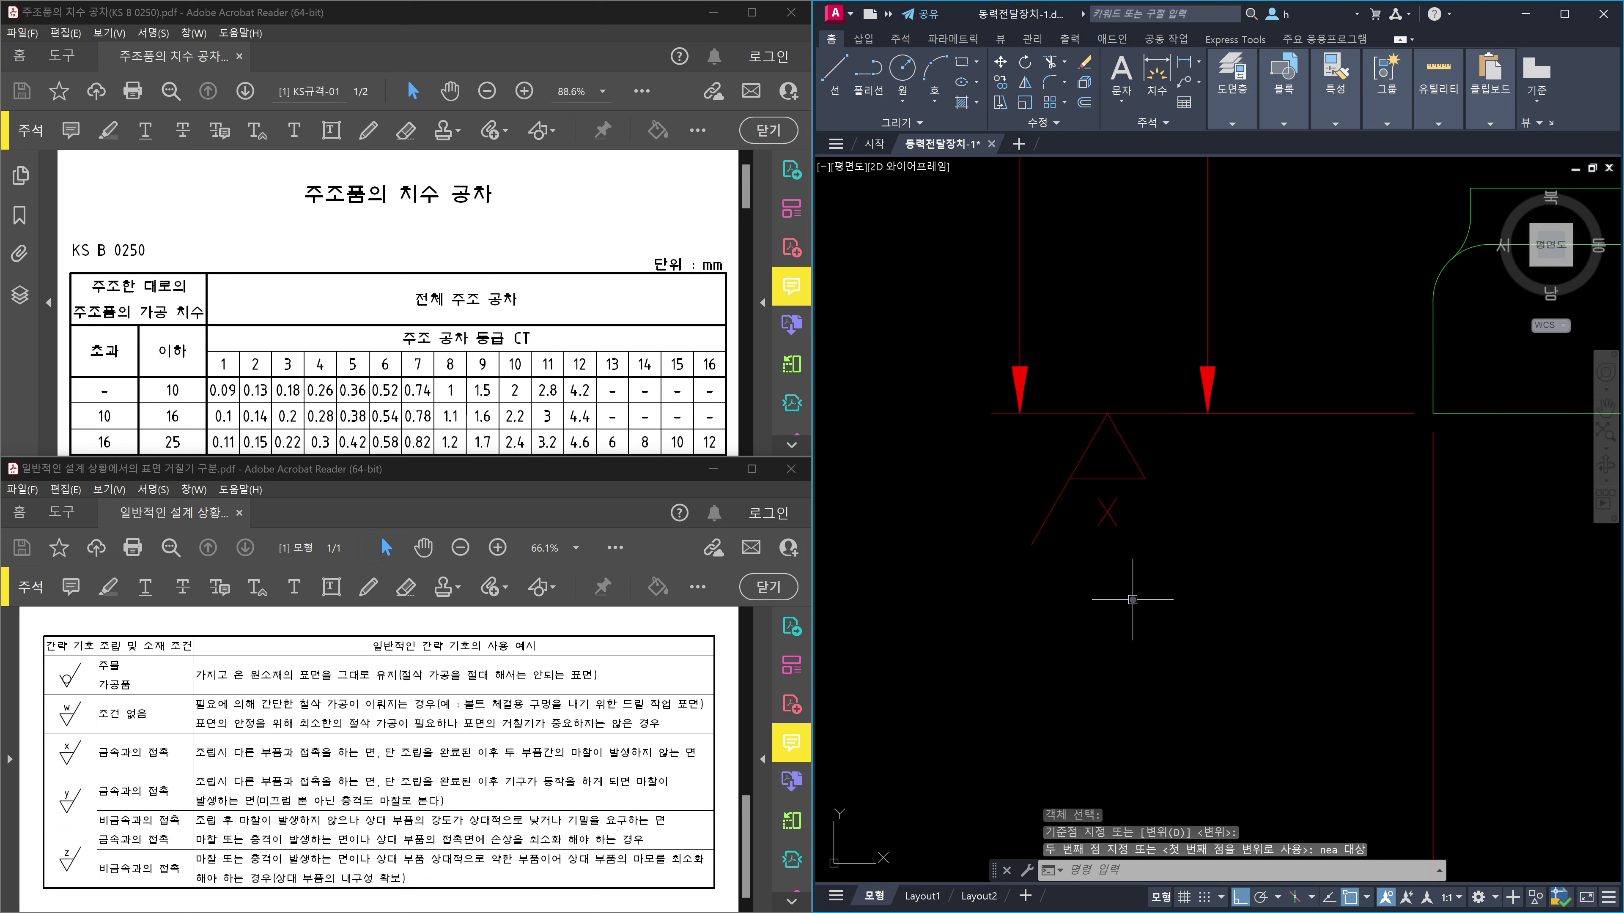
Move the x symbol horizontally along the extension line into the gap between the 84±0.027 dimension's arrow and the base.
text(m)
key(Return)
click(970, 367)
click(1259, 655)
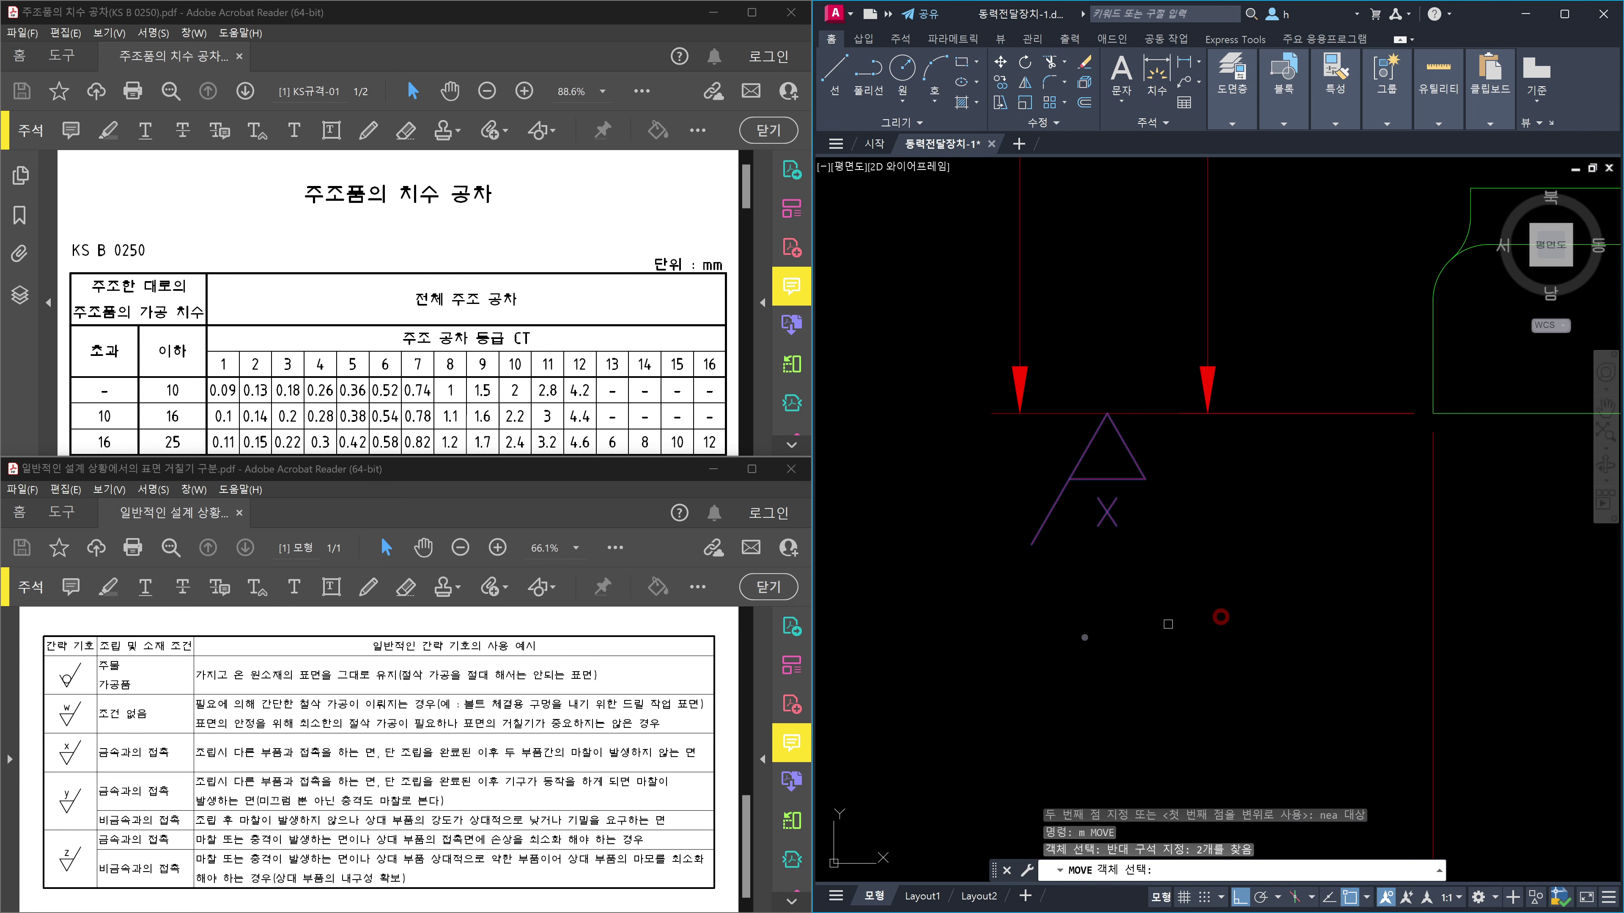
key(Return)
click(1078, 633)
click(1291, 628)
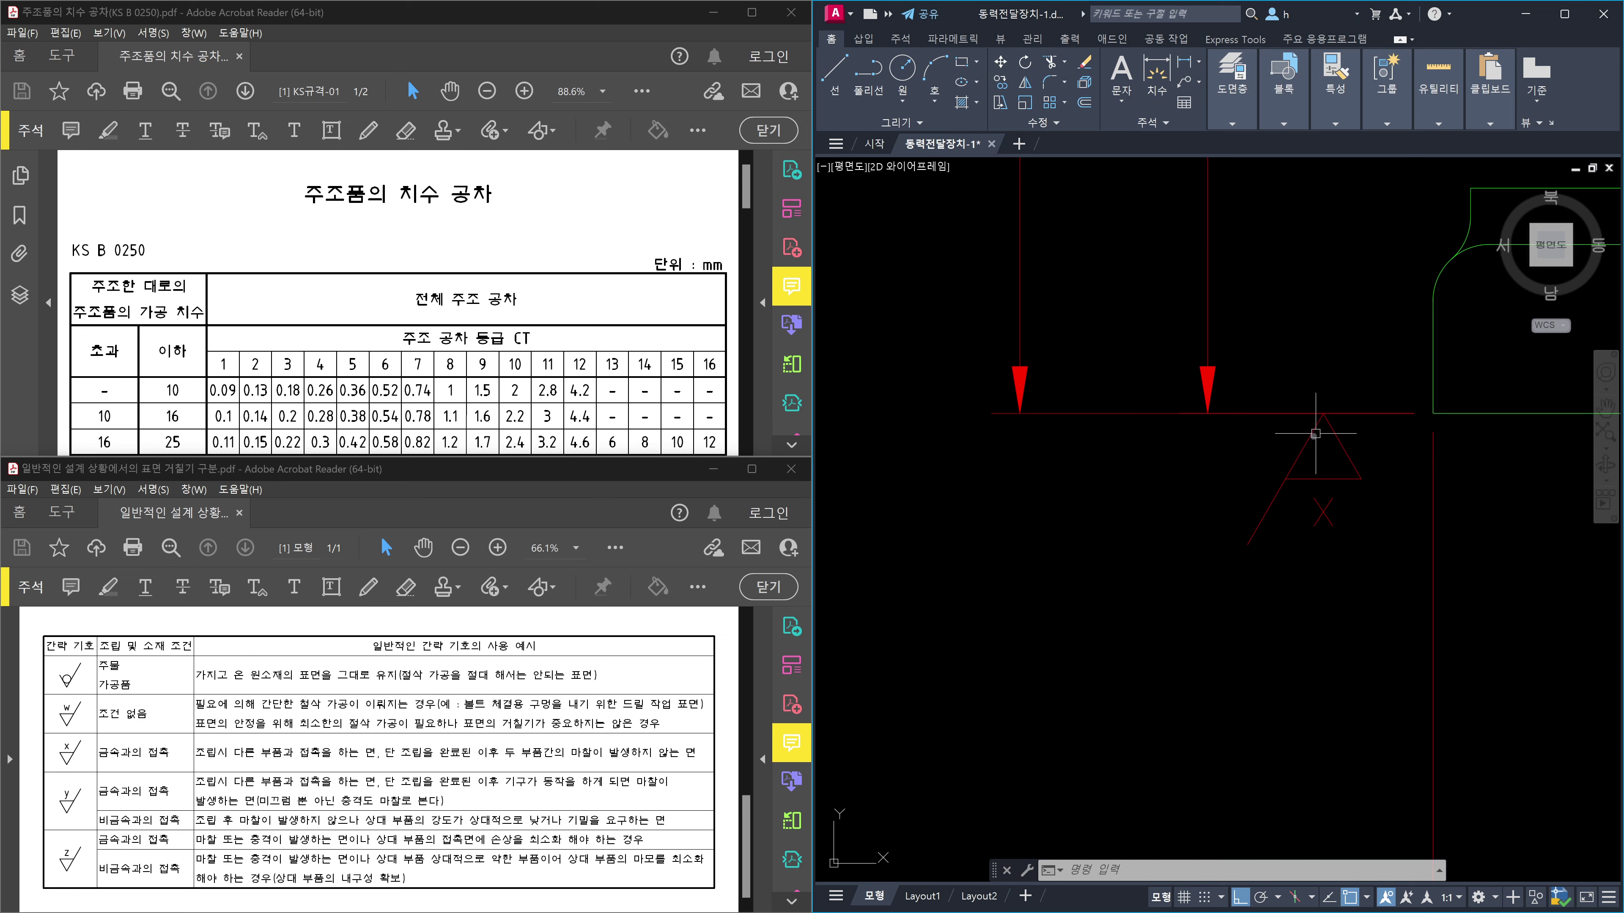
Copy the x symbol horizontally to the front view, onto the lower extension line of the 9 and 12 height dimensions.
scroll(1331, 486, down, 3)
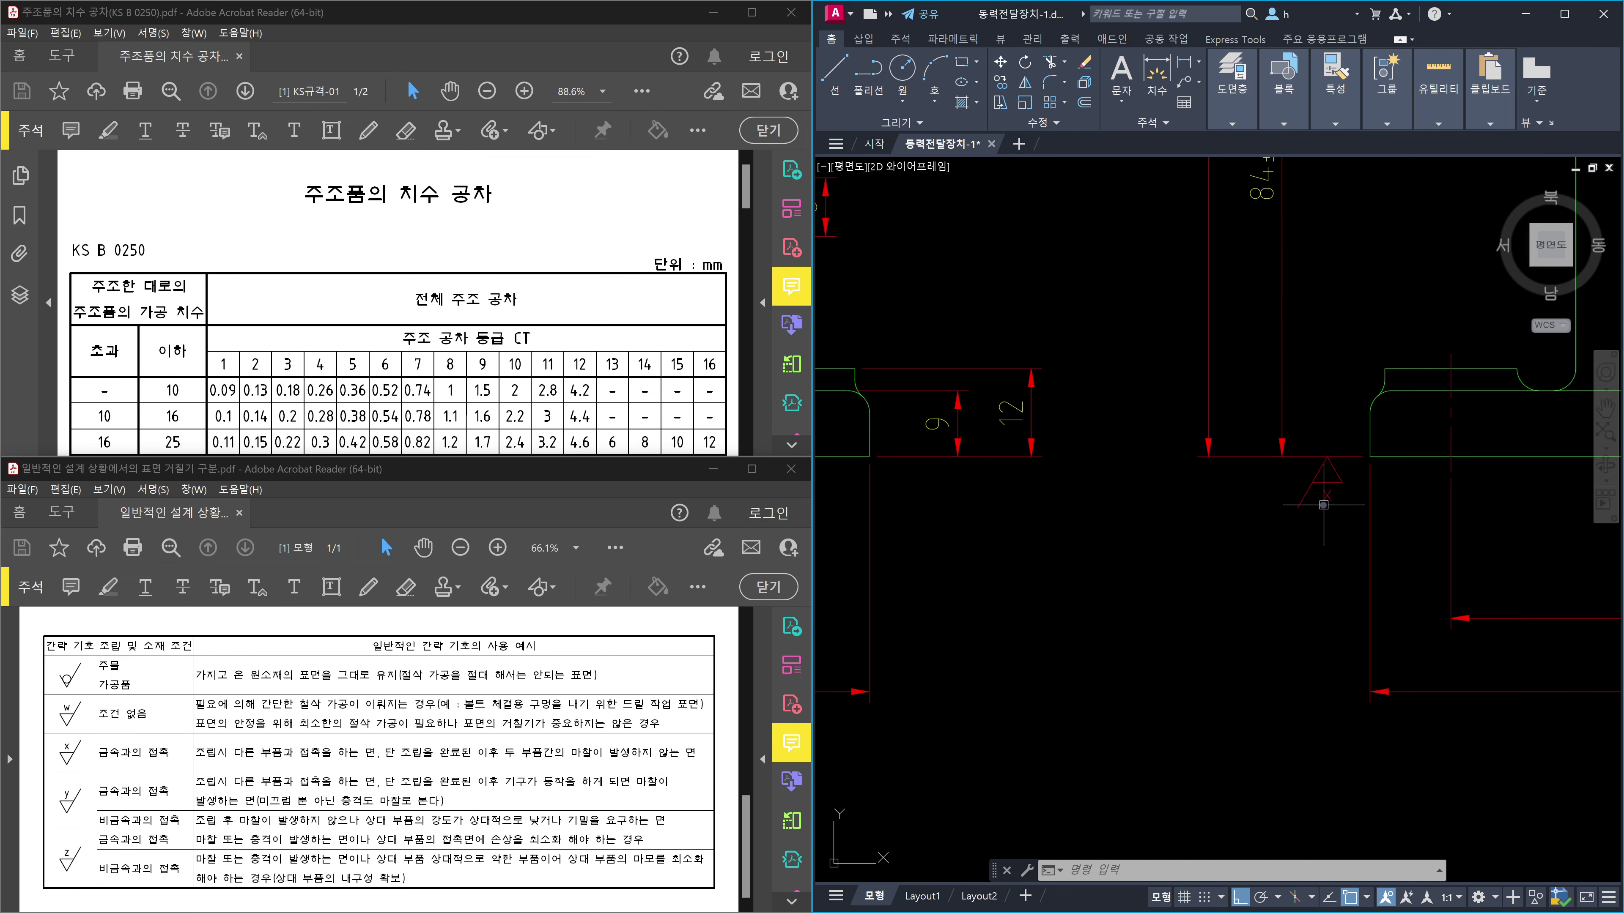
text(co)
key(Return)
click(1342, 523)
click(1289, 460)
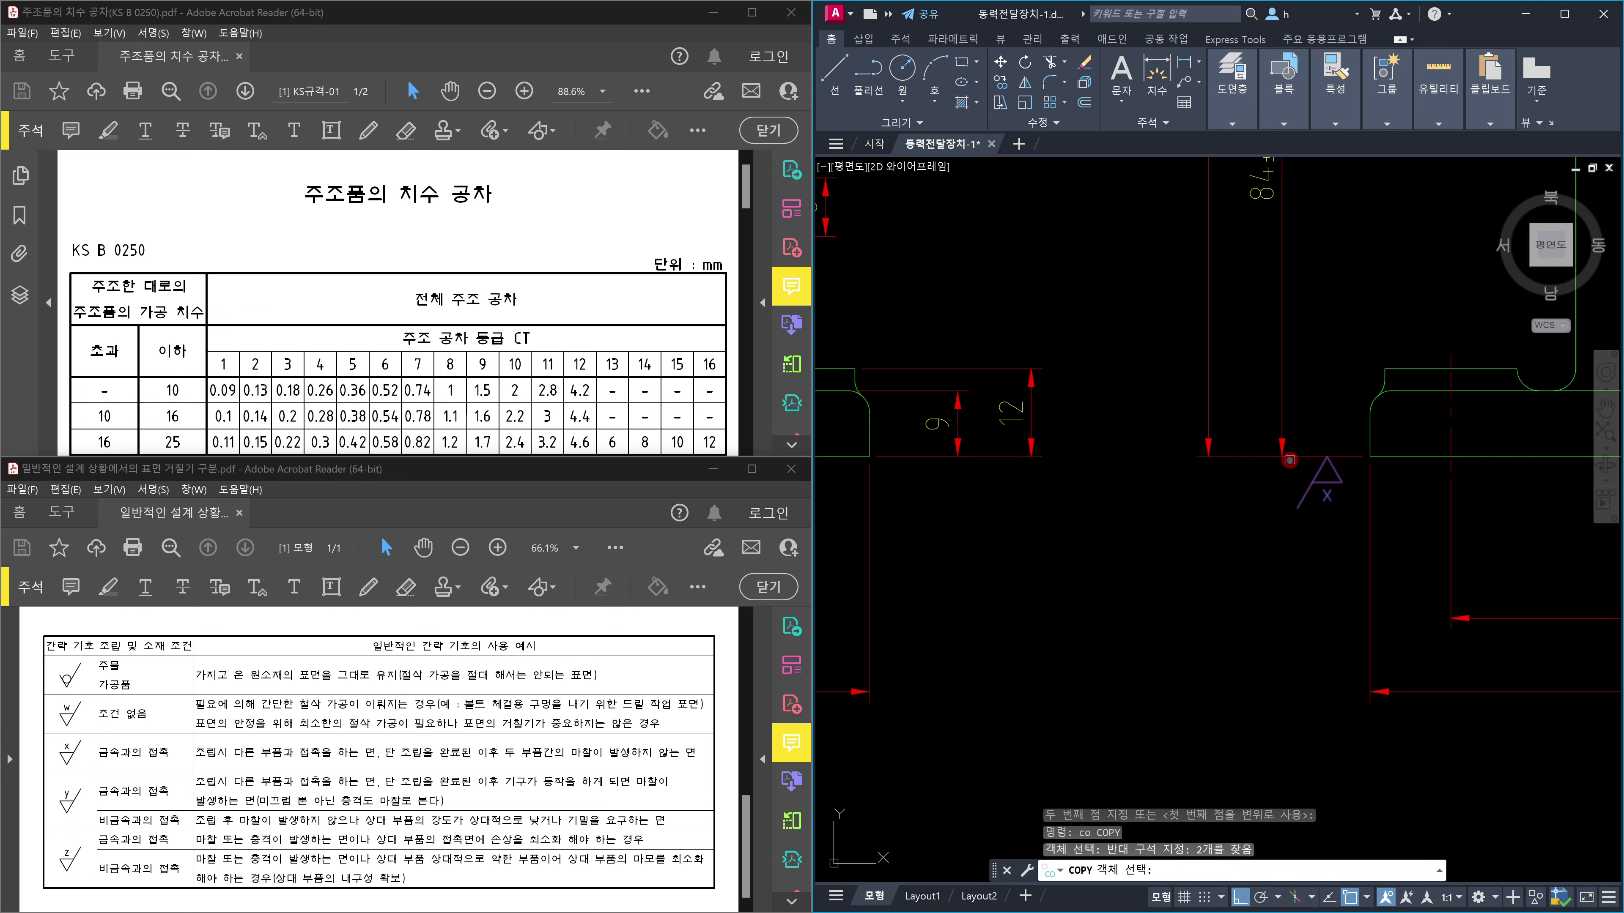
key(Return)
click(1311, 561)
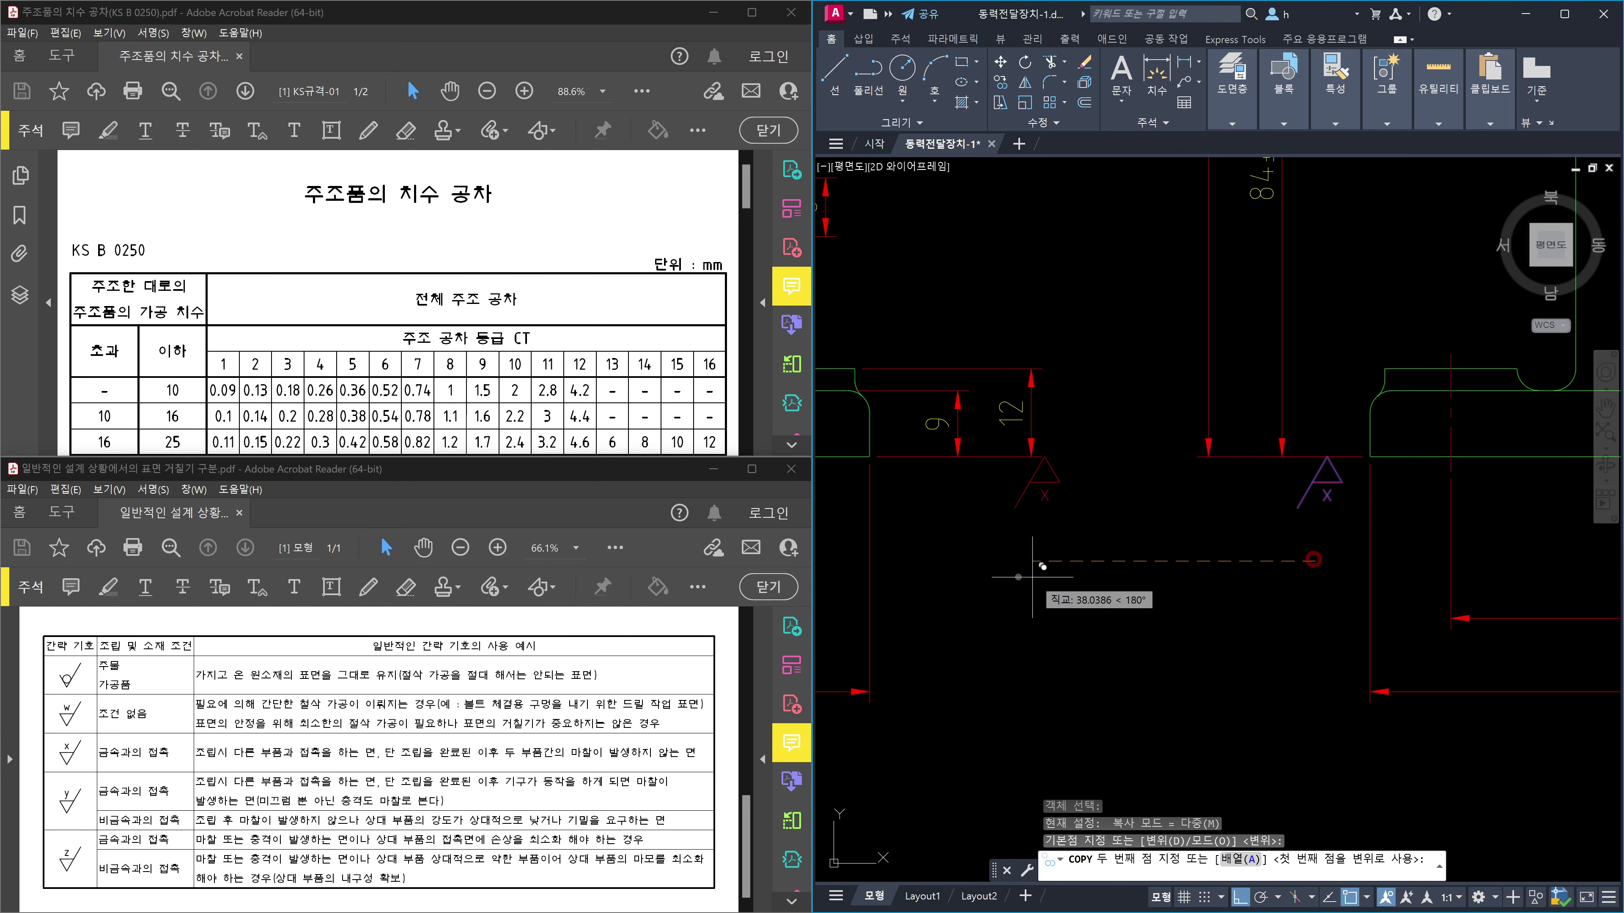
click(917, 571)
key(Escape)
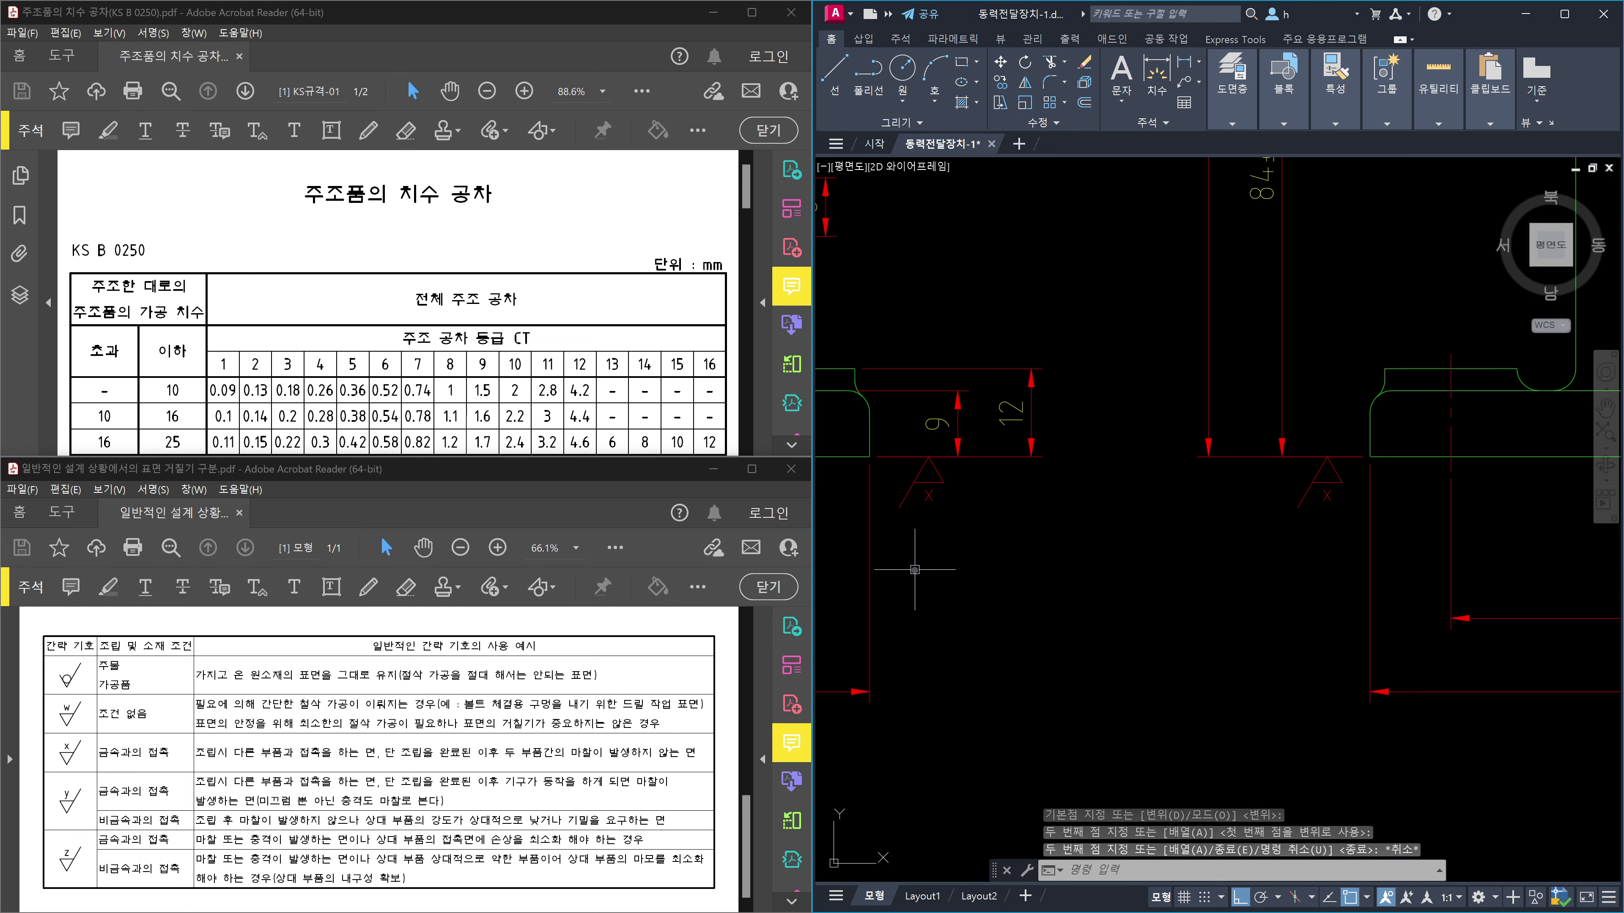
Examine the side view's overall height dimension (109) and its extension lines by highlighting it, and clear the selection.
scroll(1000, 521, down, 3)
middle_drag(1001, 521, 1046, 650)
scroll(1047, 651, down, 2)
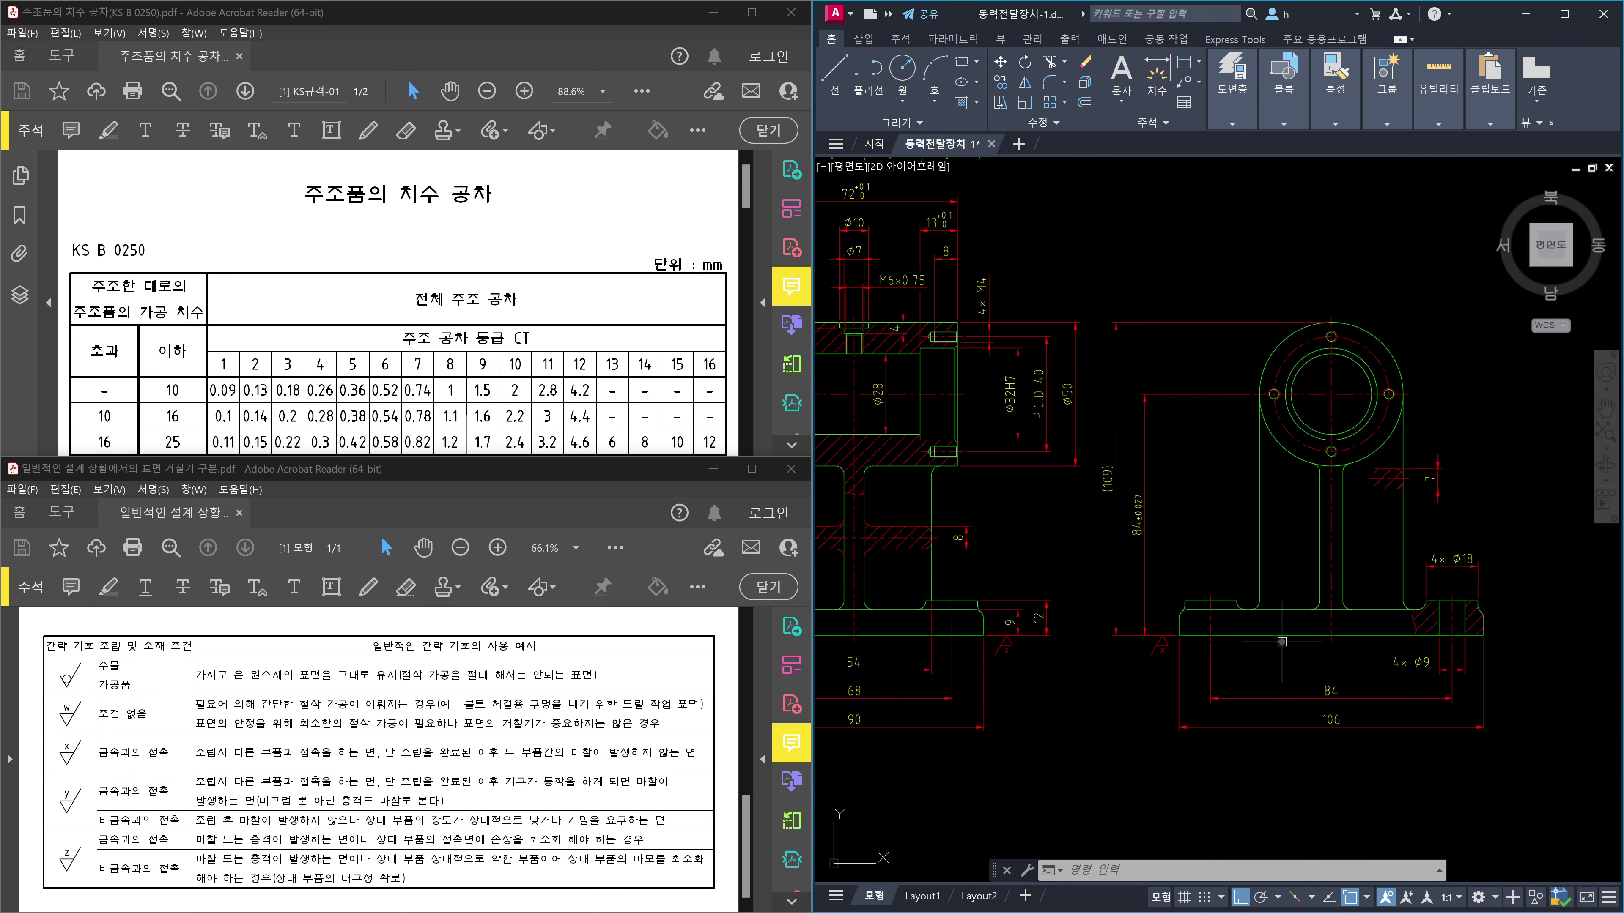
click(1116, 359)
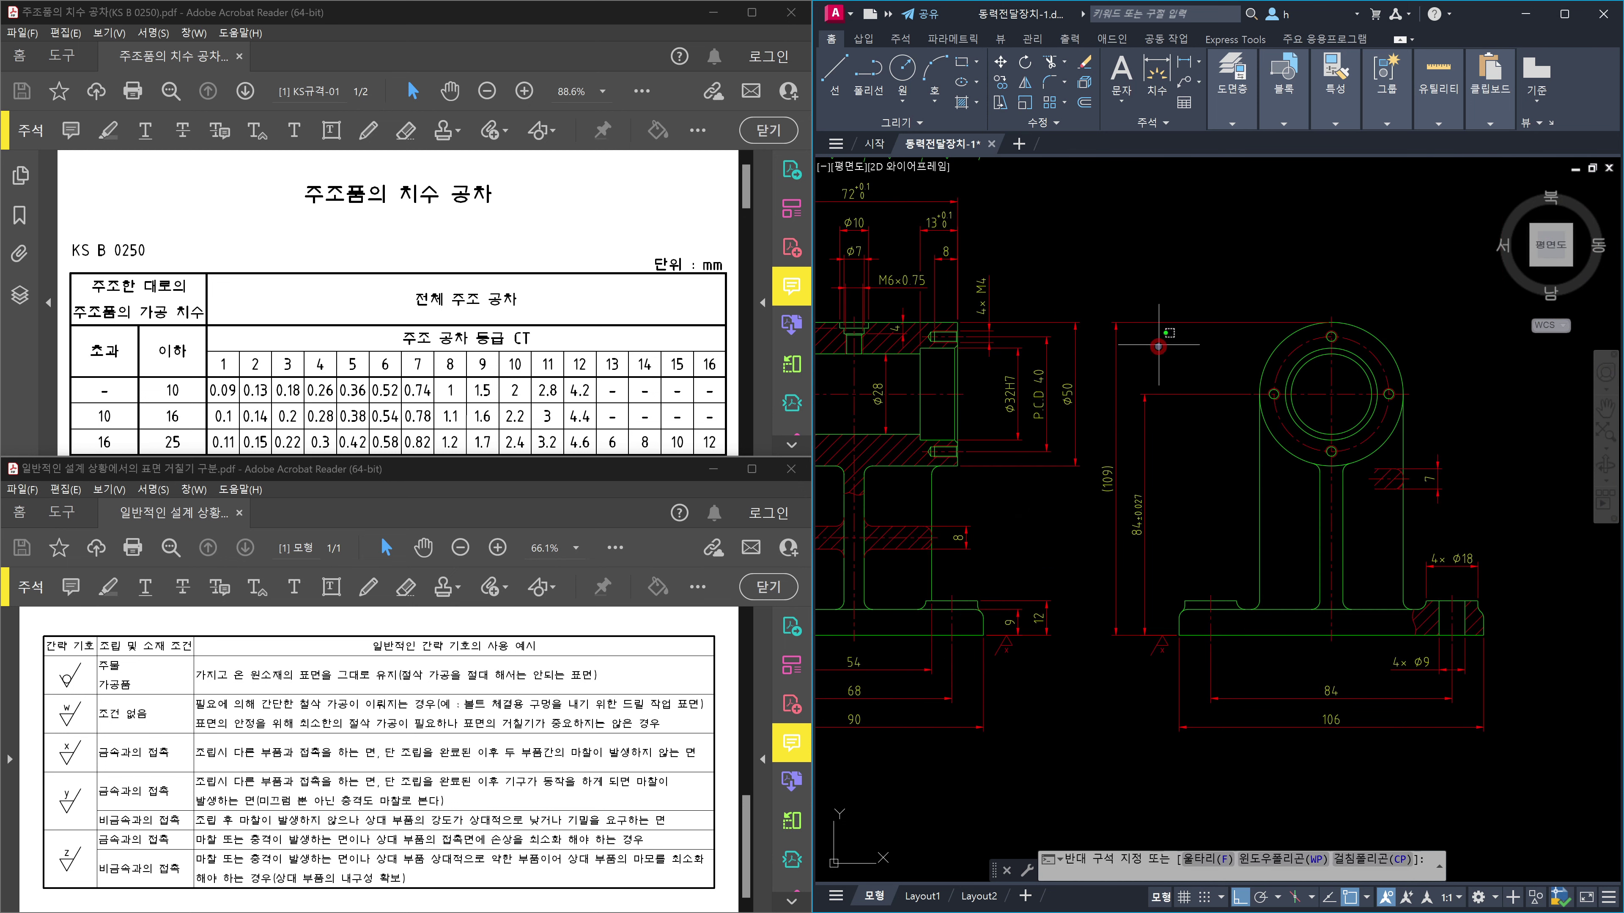
click(1116, 286)
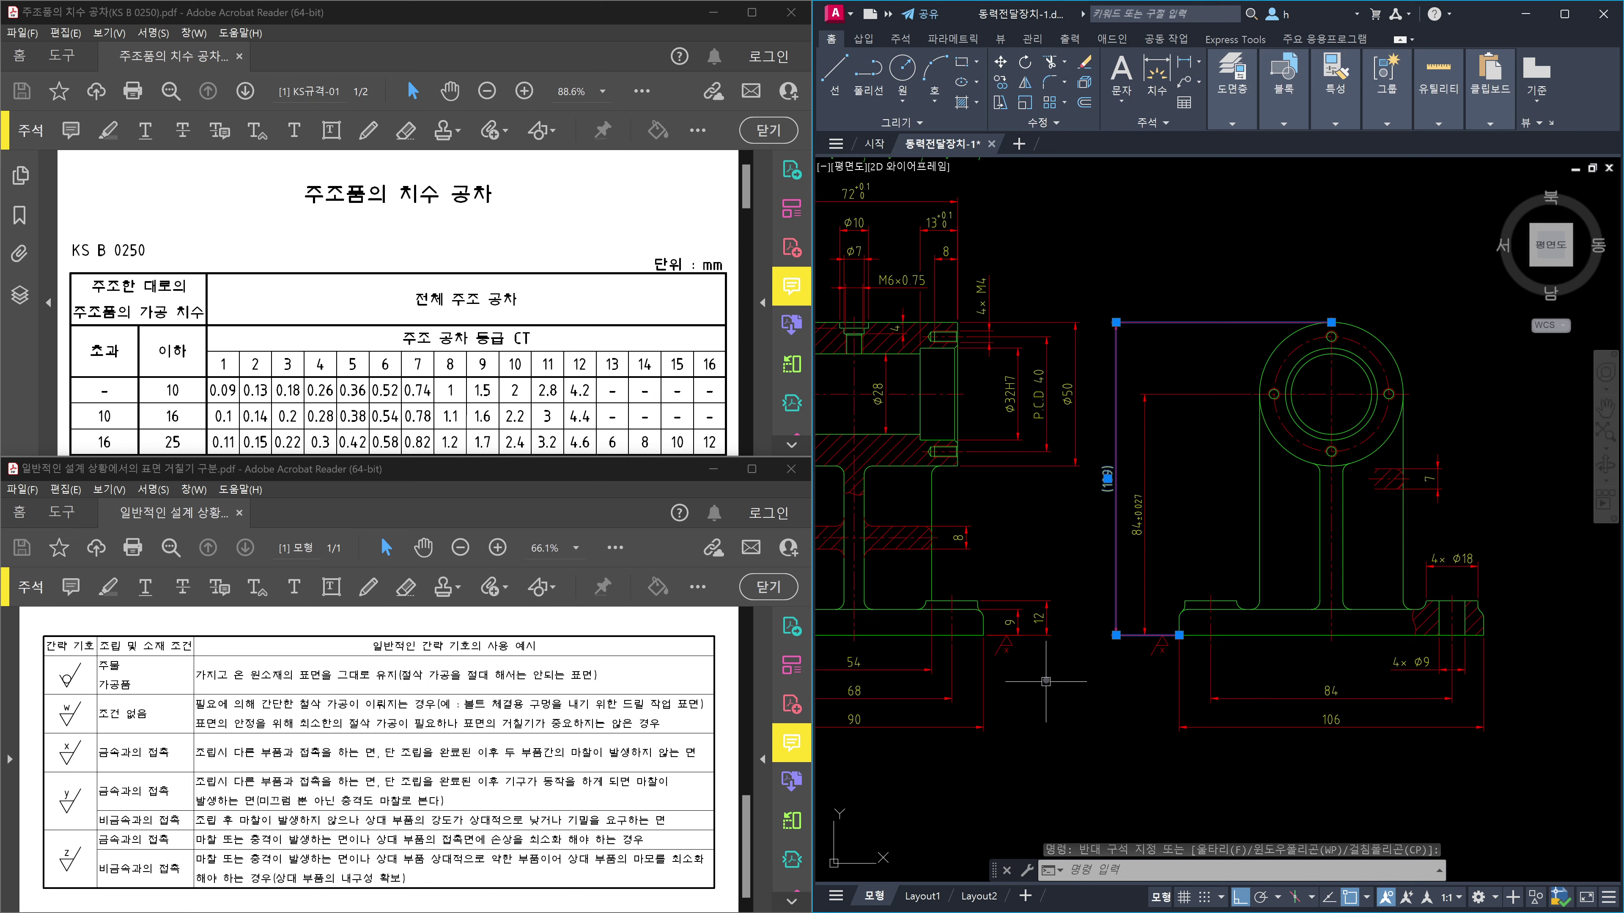
key(Escape)
Delete the copied x symbol below the front view's 9 and 12 height dimensions.
scroll(1029, 669, up, 5)
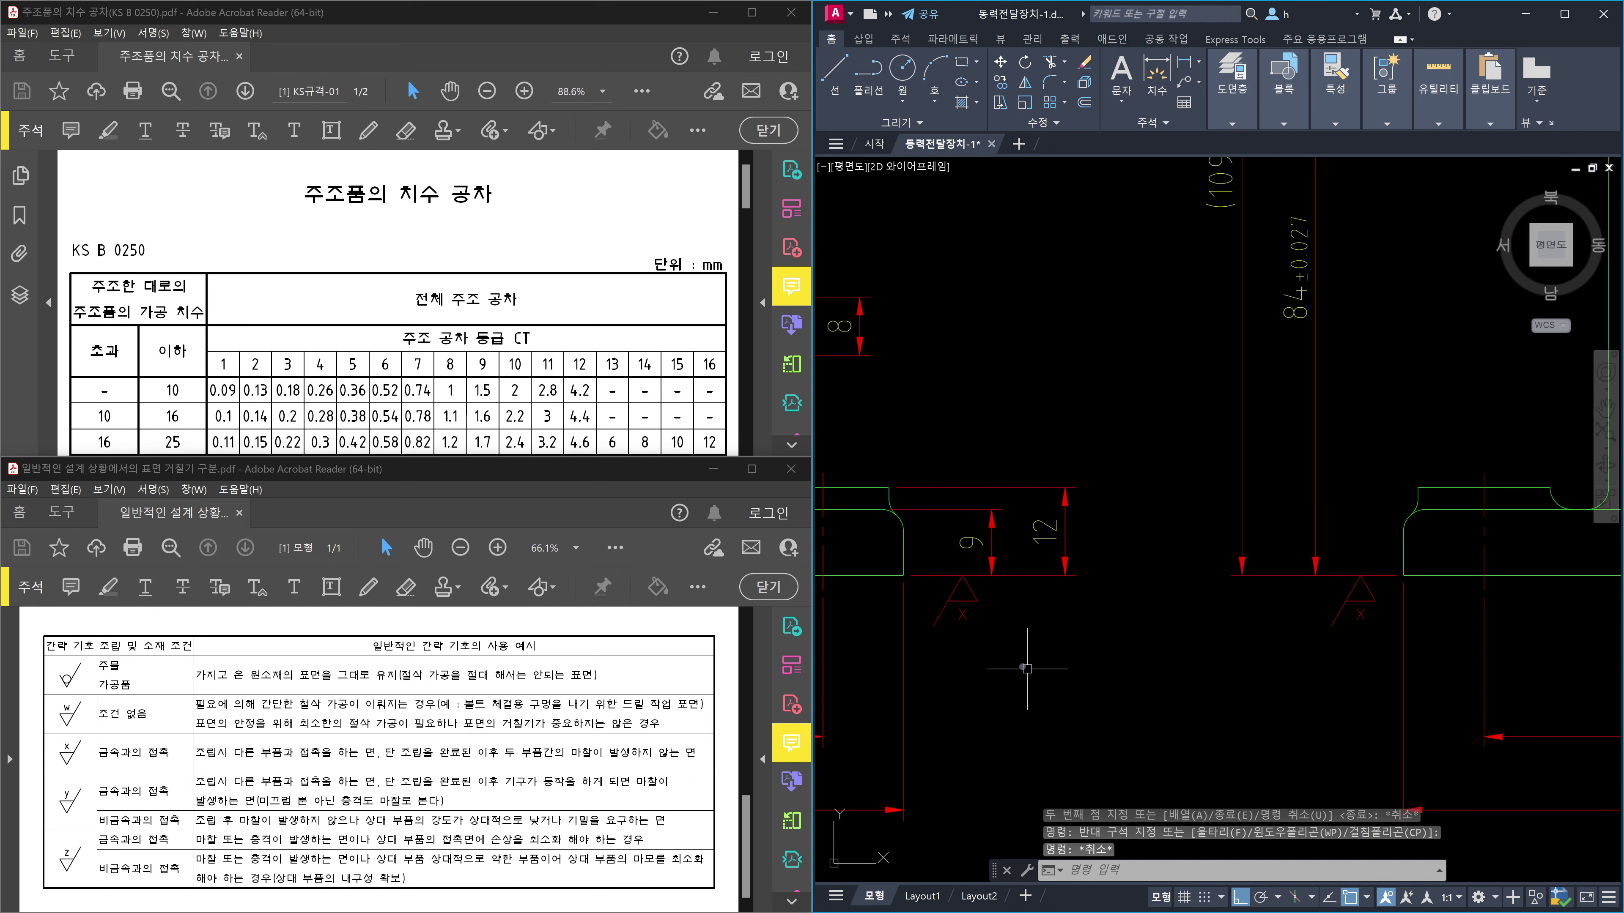
click(1014, 623)
click(914, 557)
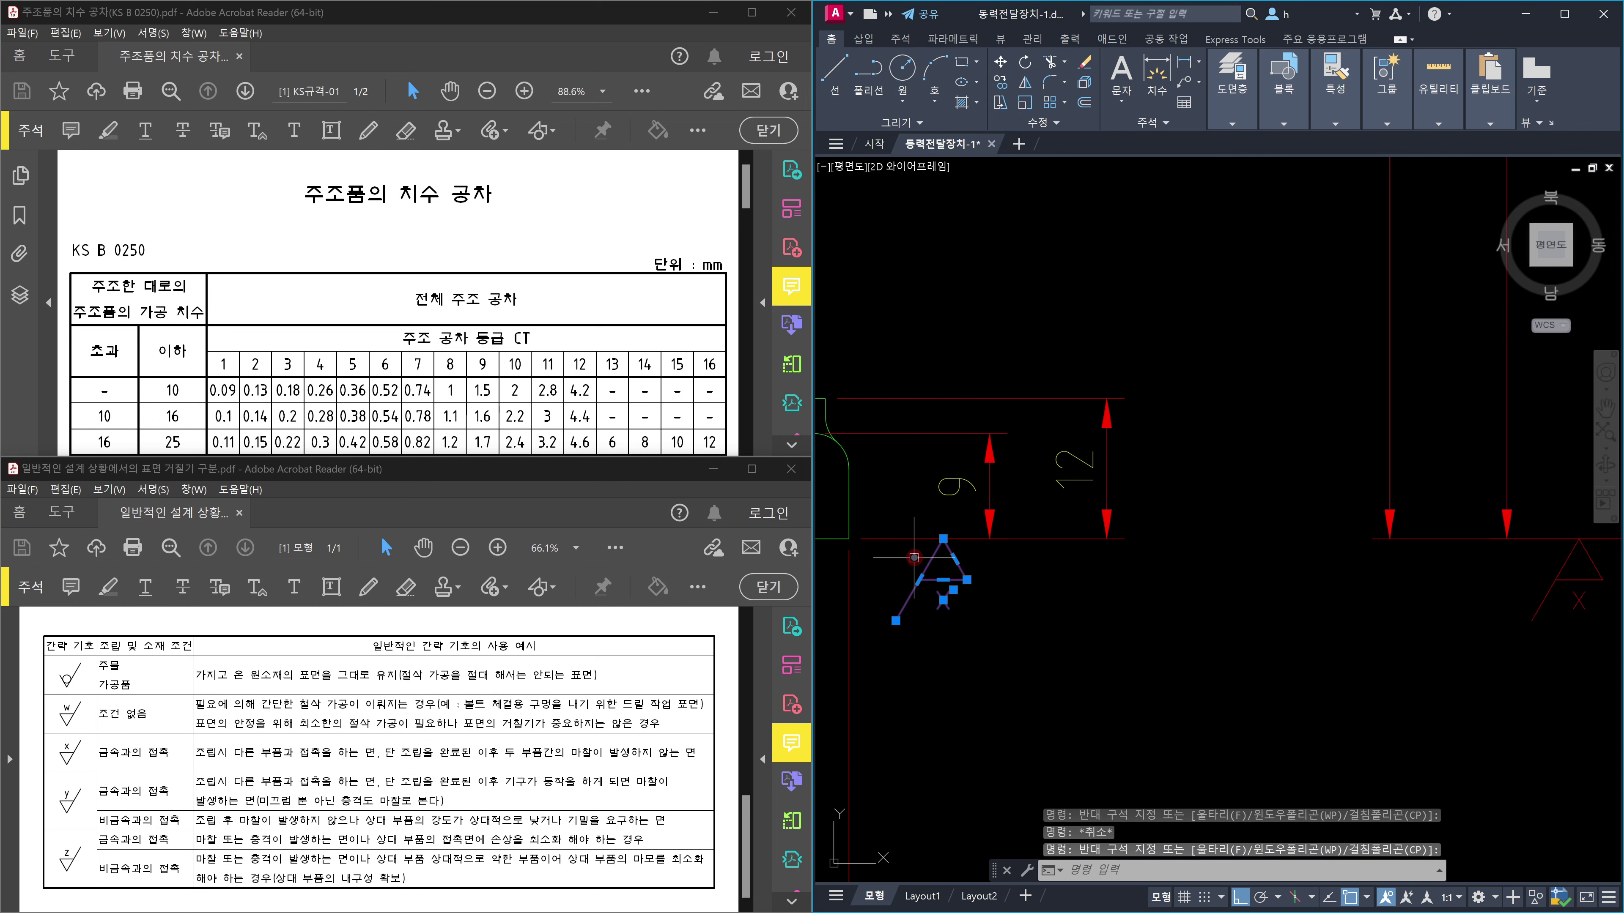
key(Delete)
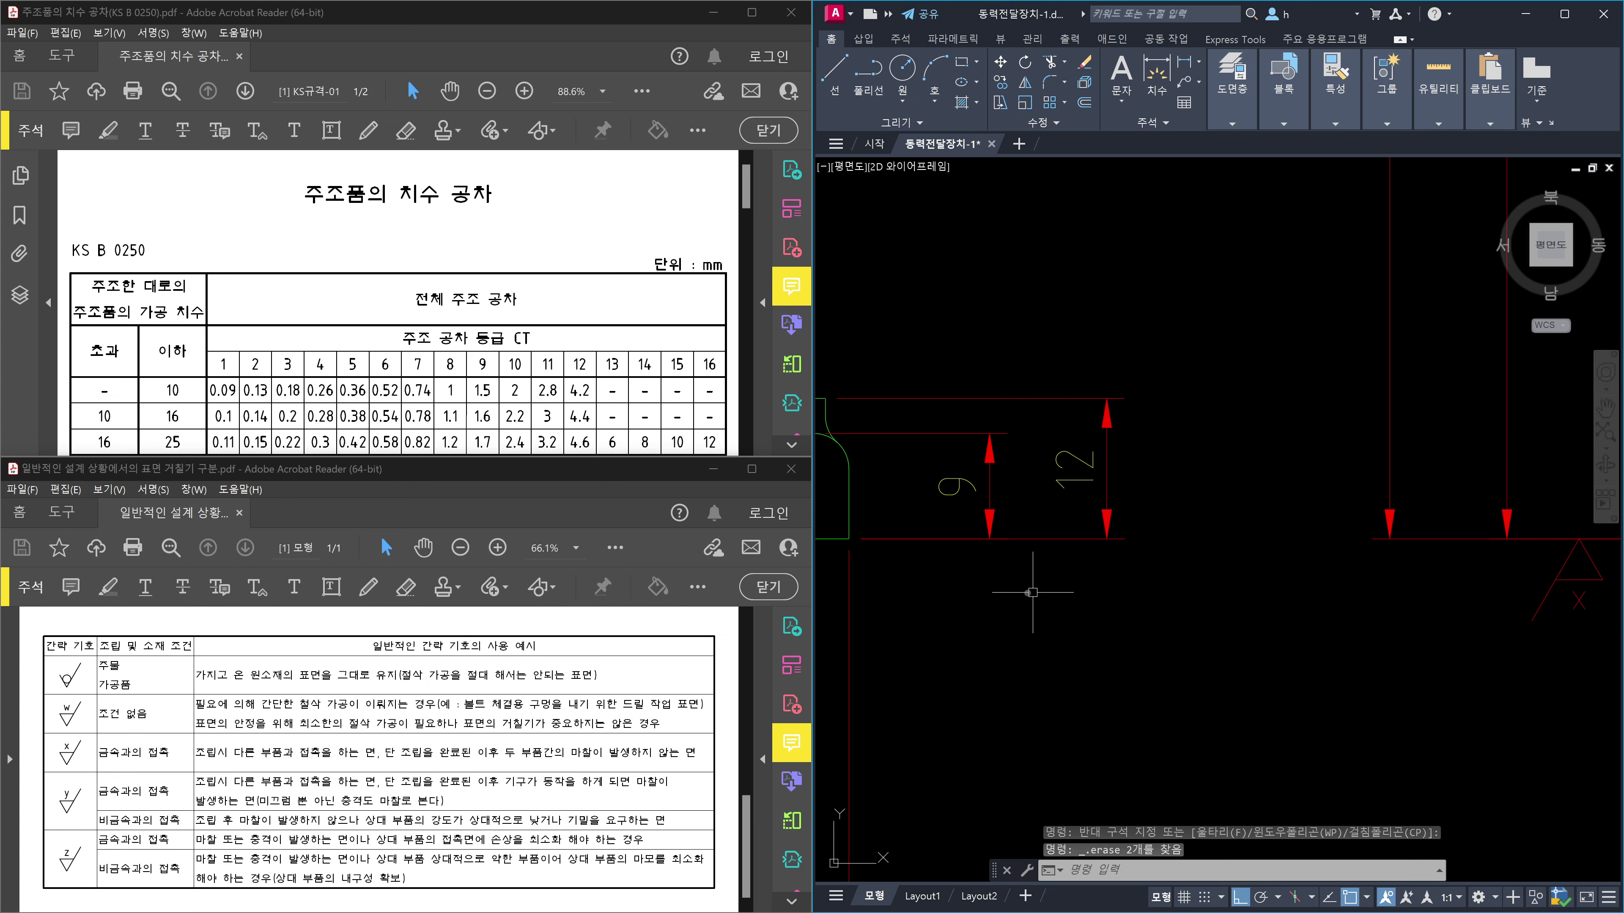
Examine the base's underside in both views together with its x symbol, highlighting the front view's horizontal base edges.
scroll(1023, 593, down, 4)
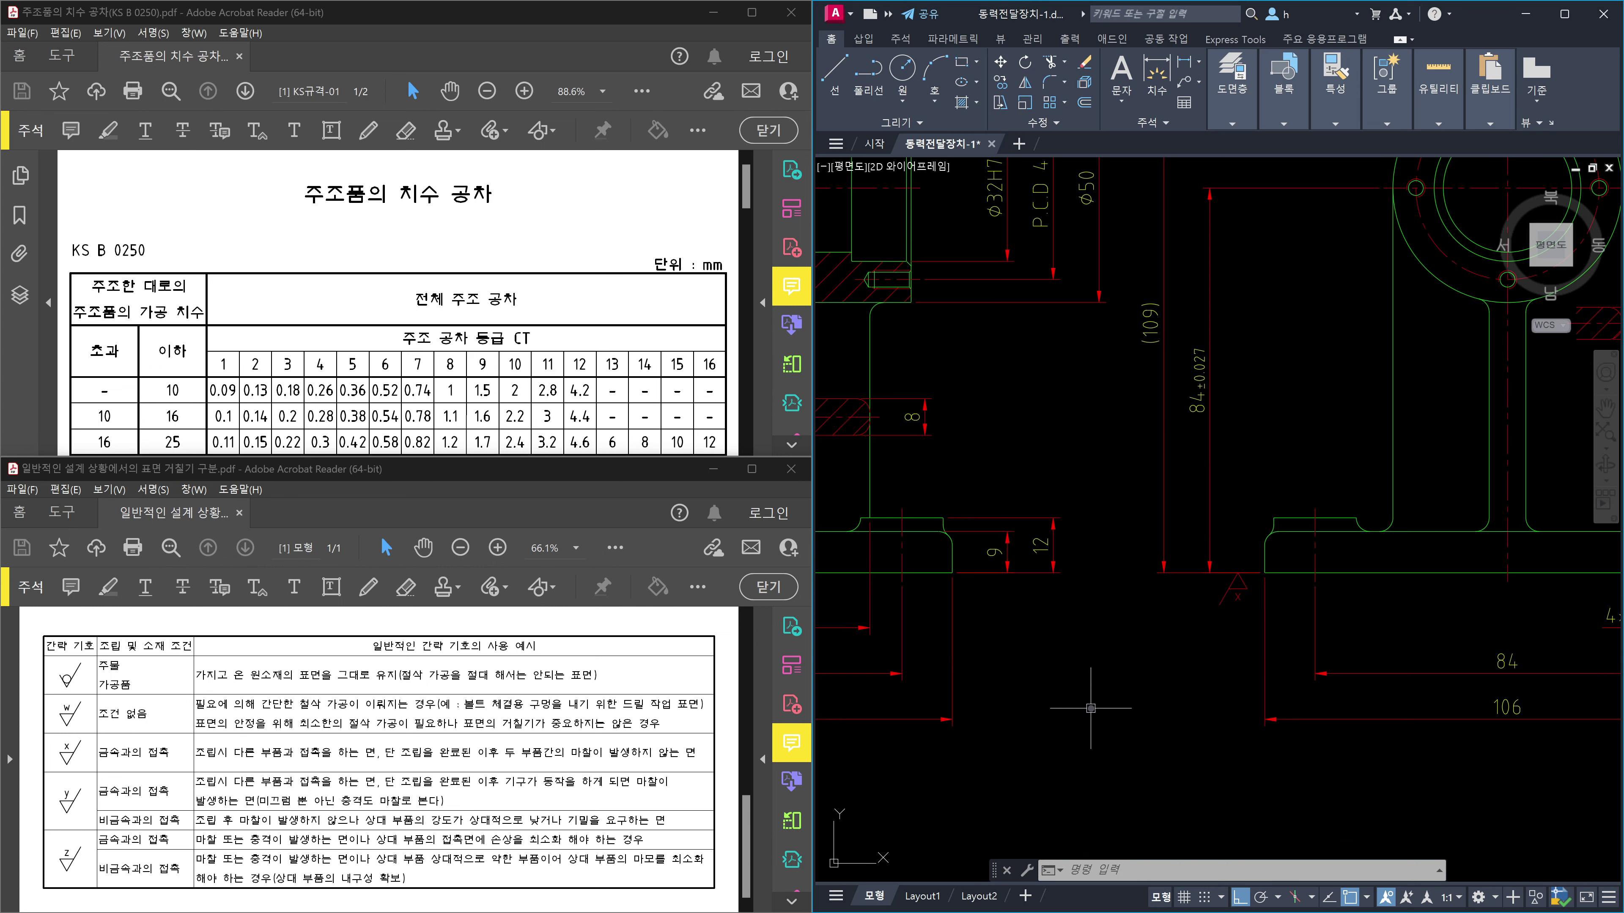
scroll(1100, 630, down, 5)
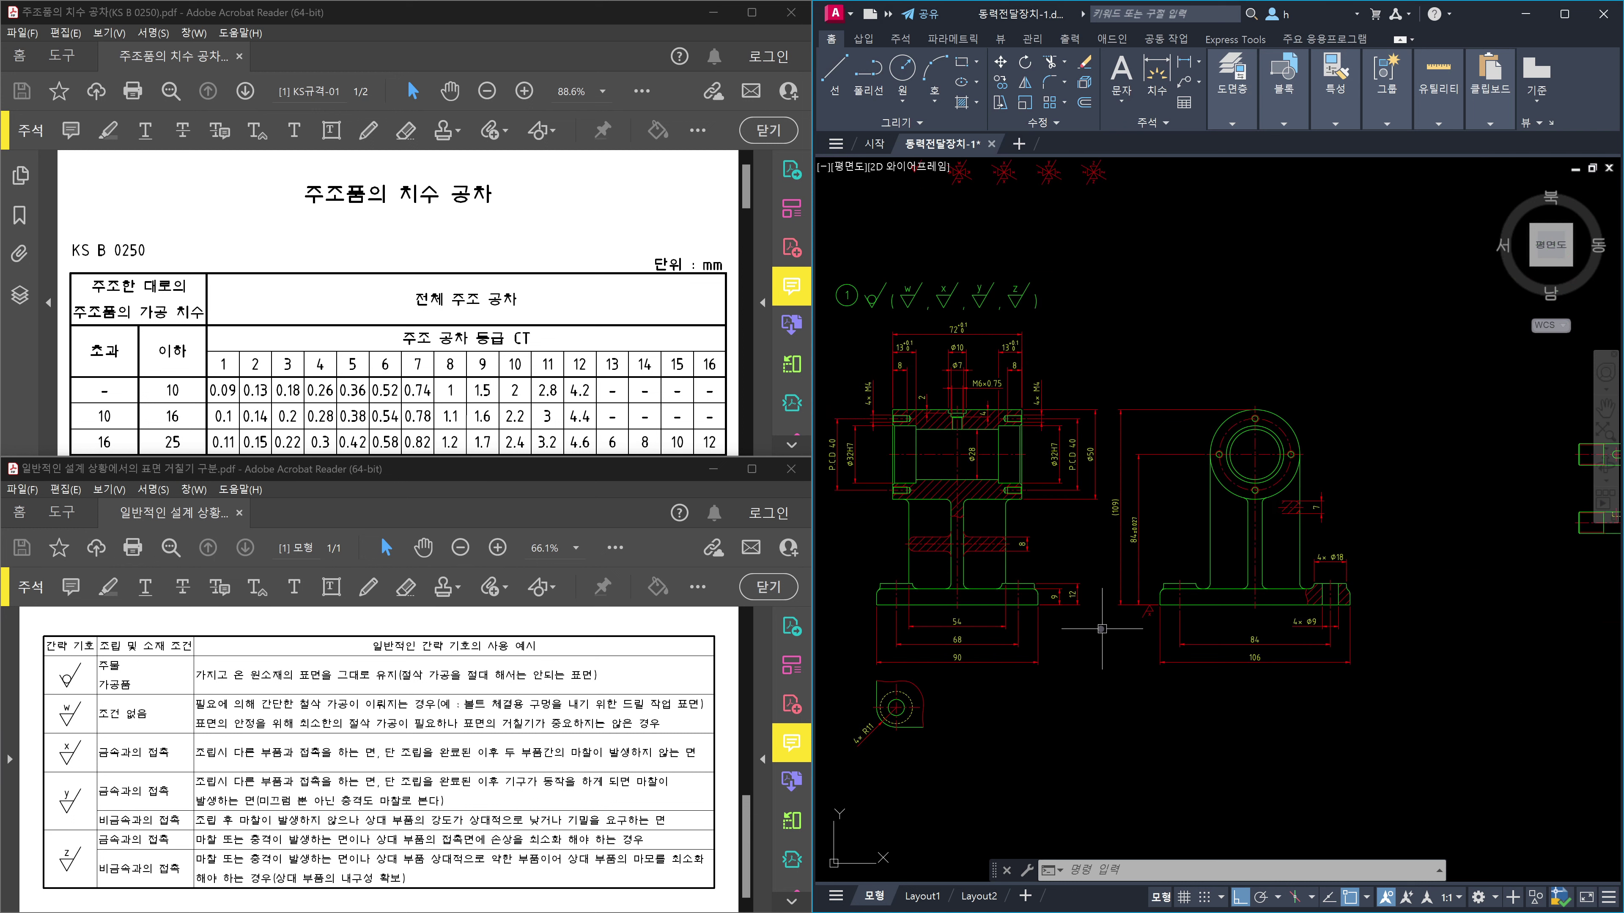
scroll(1101, 629, up, 2)
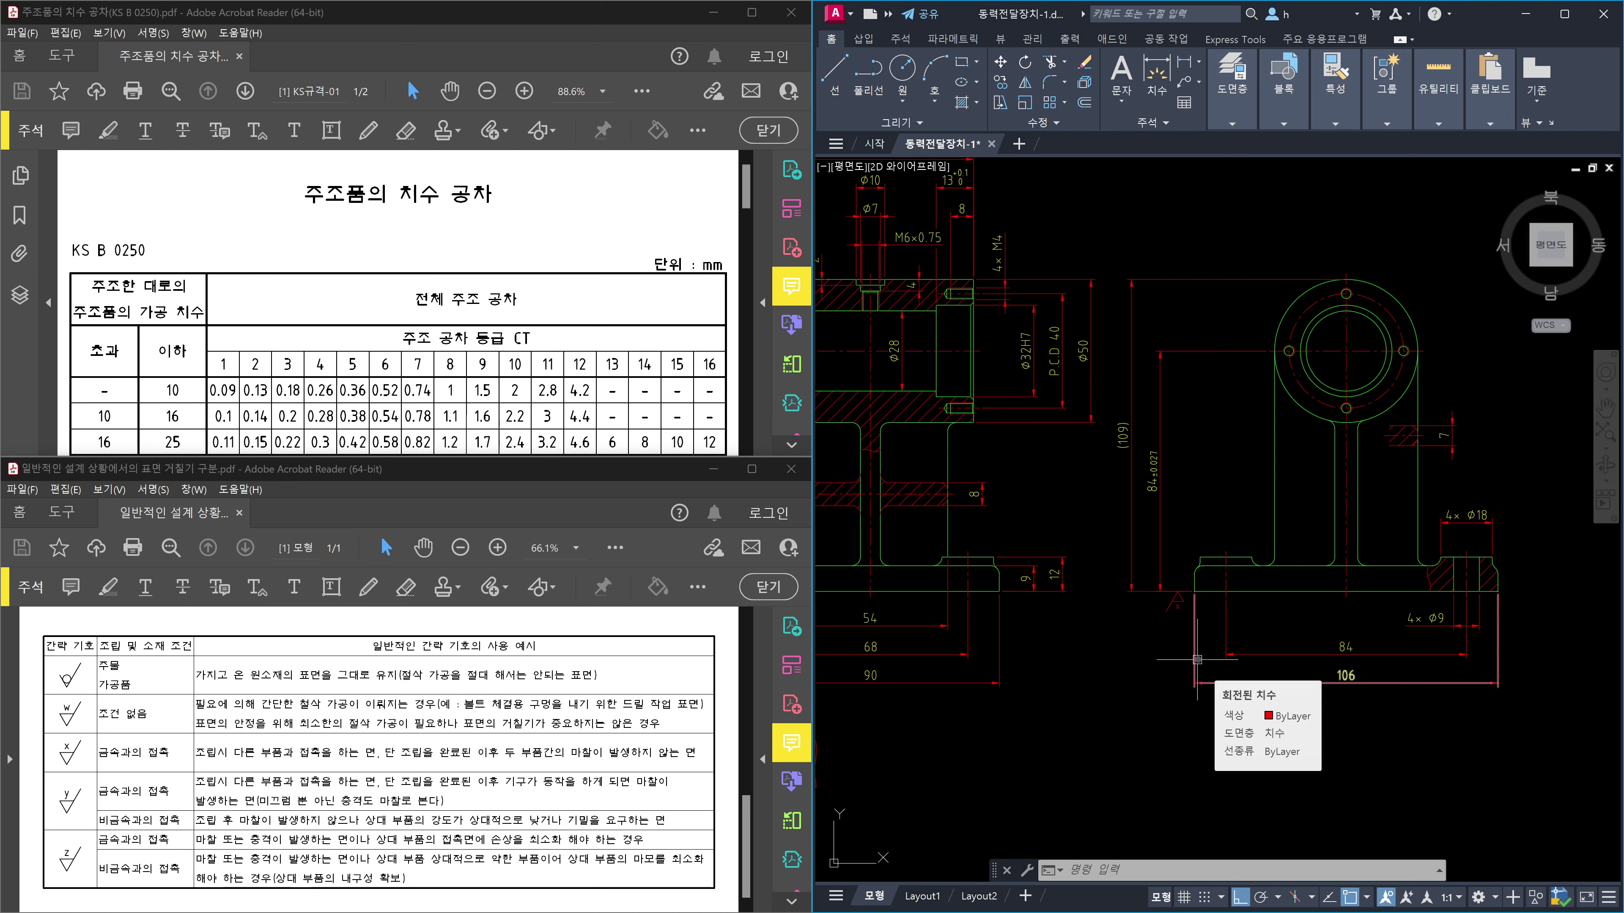
scroll(1173, 630, up, 4)
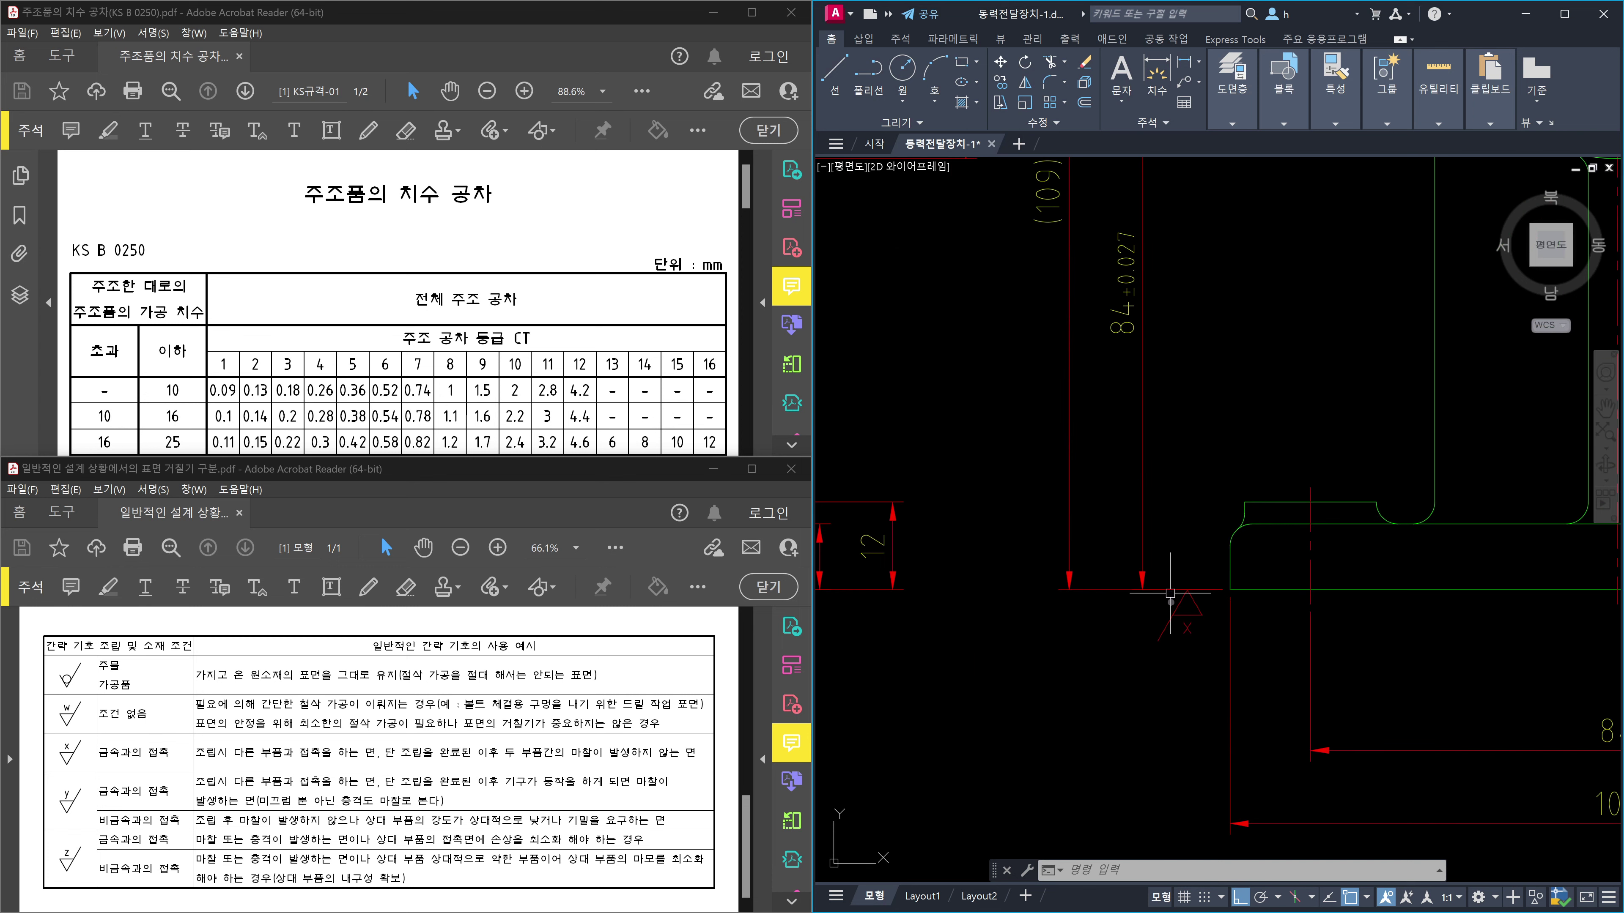
scroll(1171, 632, down, 5)
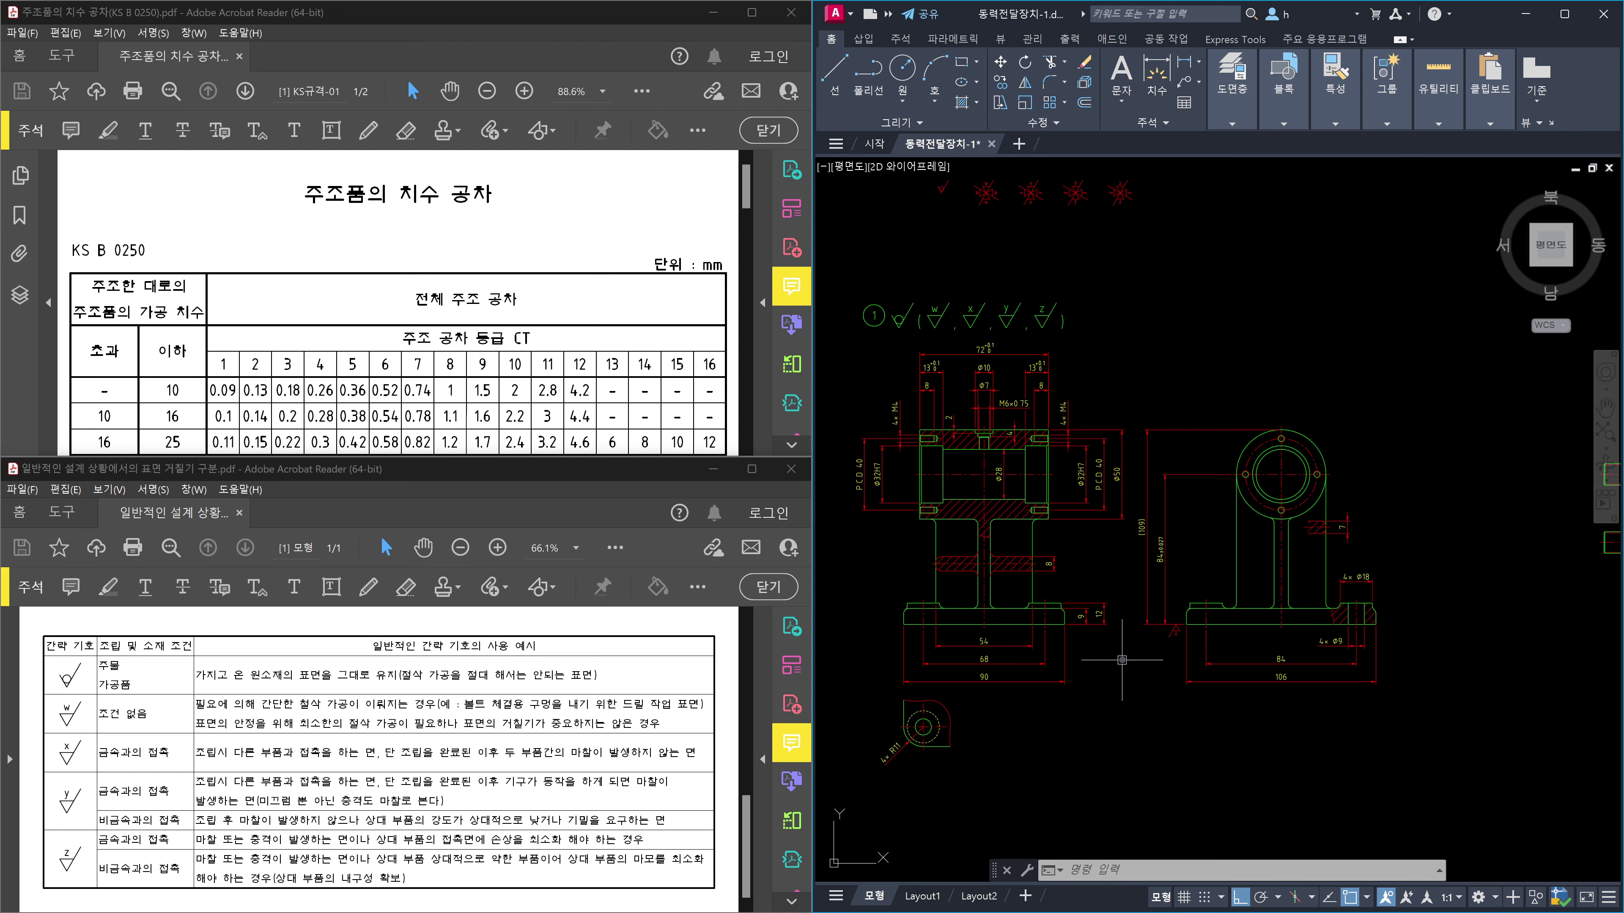
scroll(990, 621, up, 5)
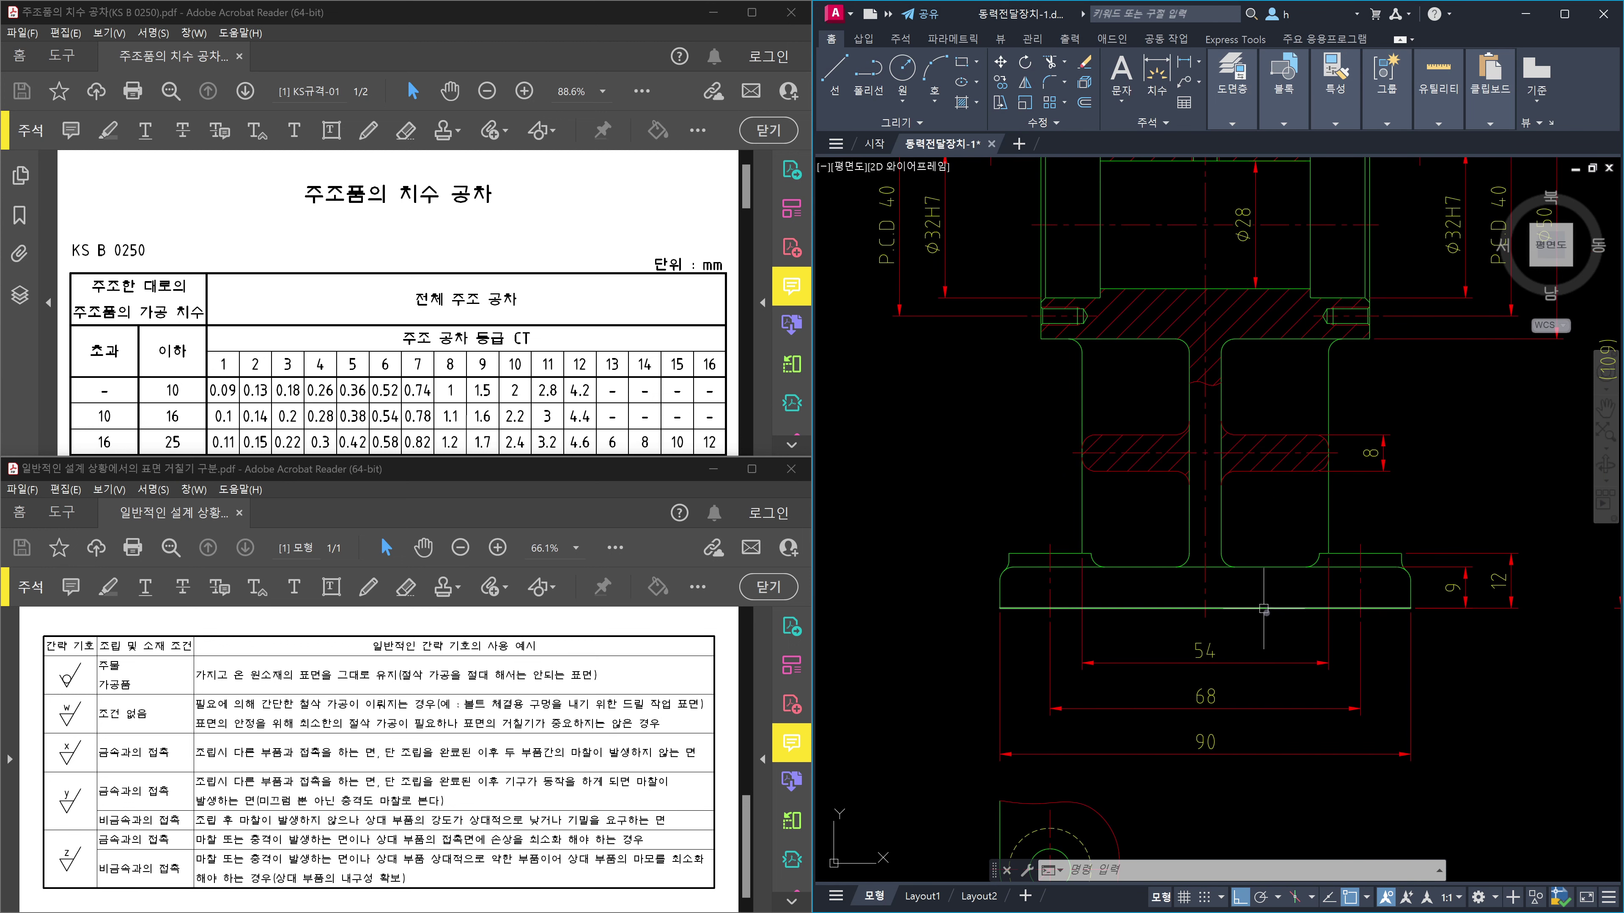
middle_drag(1263, 609, 1073, 601)
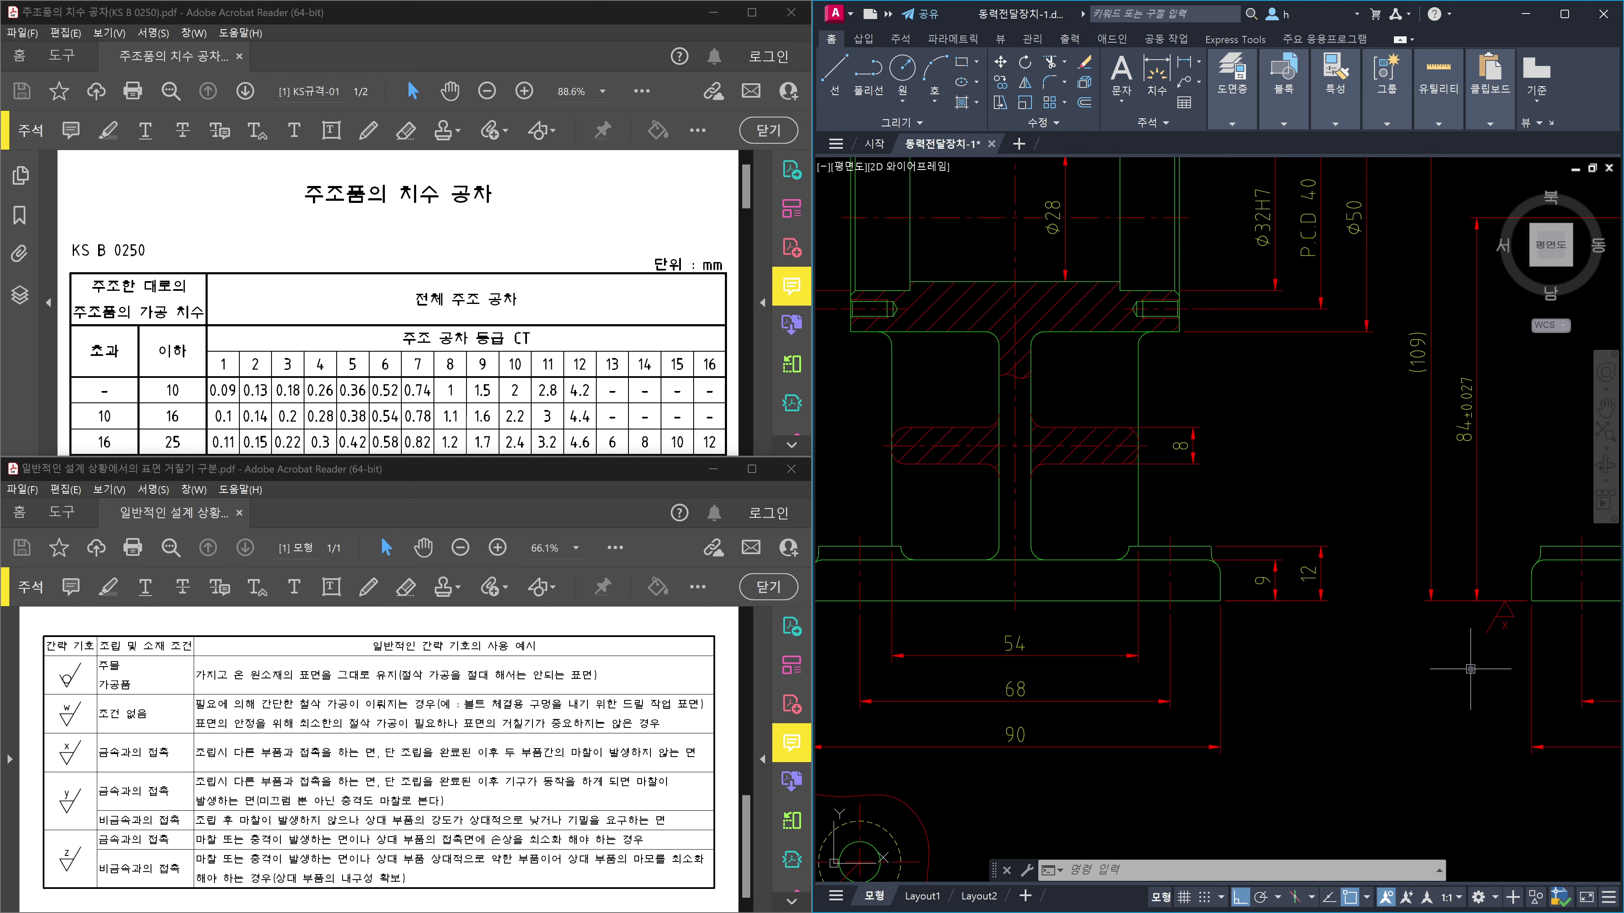
middle_drag(1261, 666, 1443, 657)
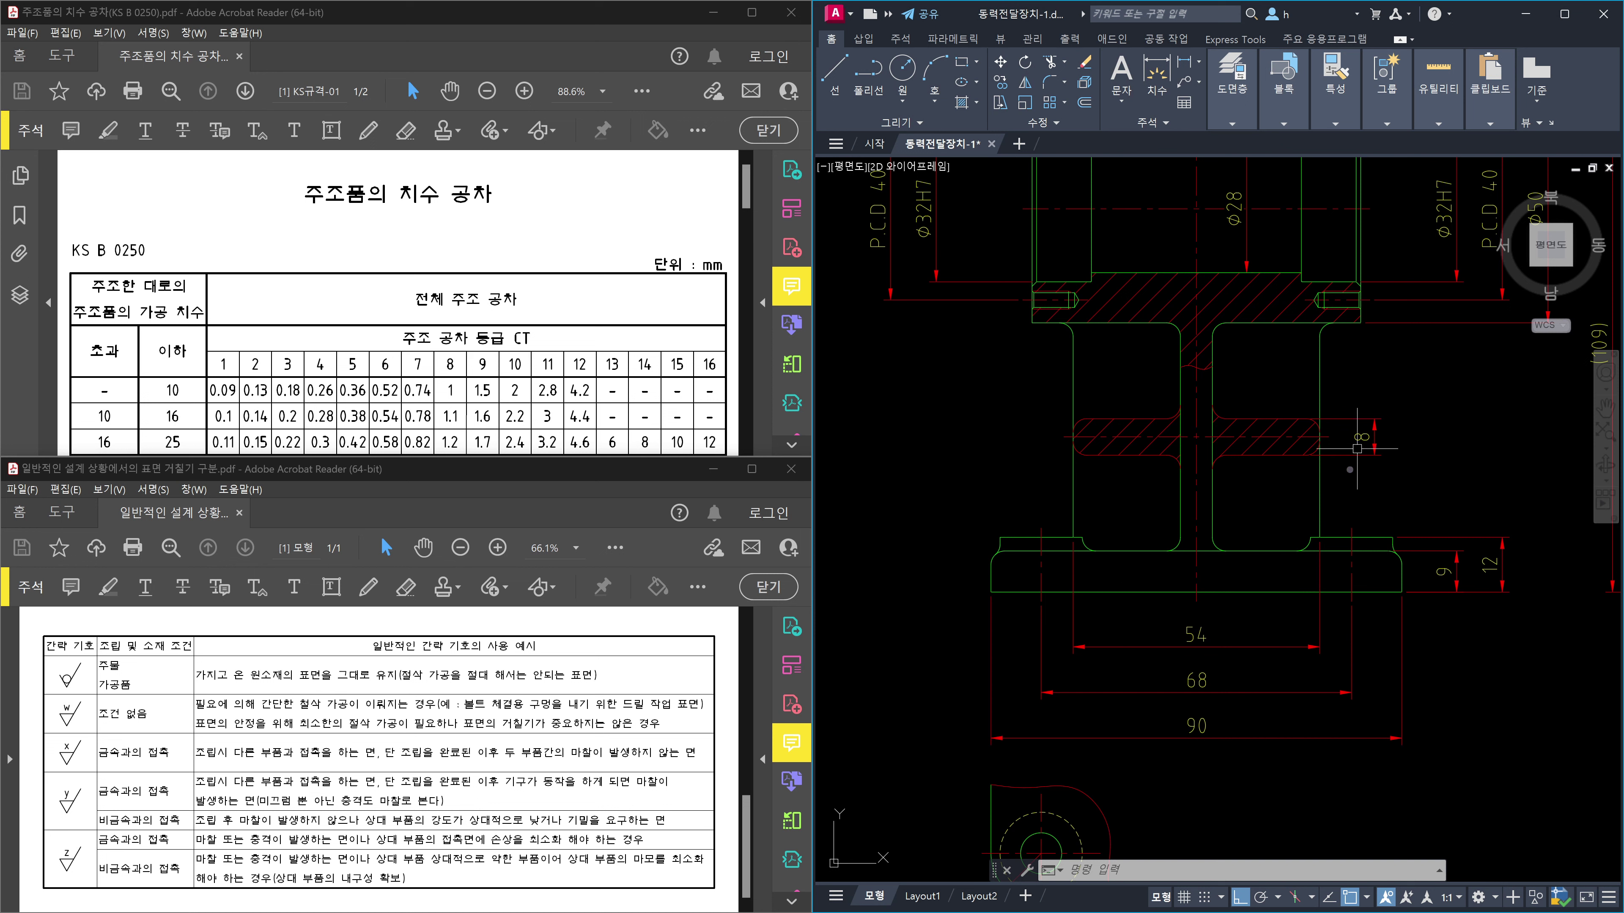
click(1272, 609)
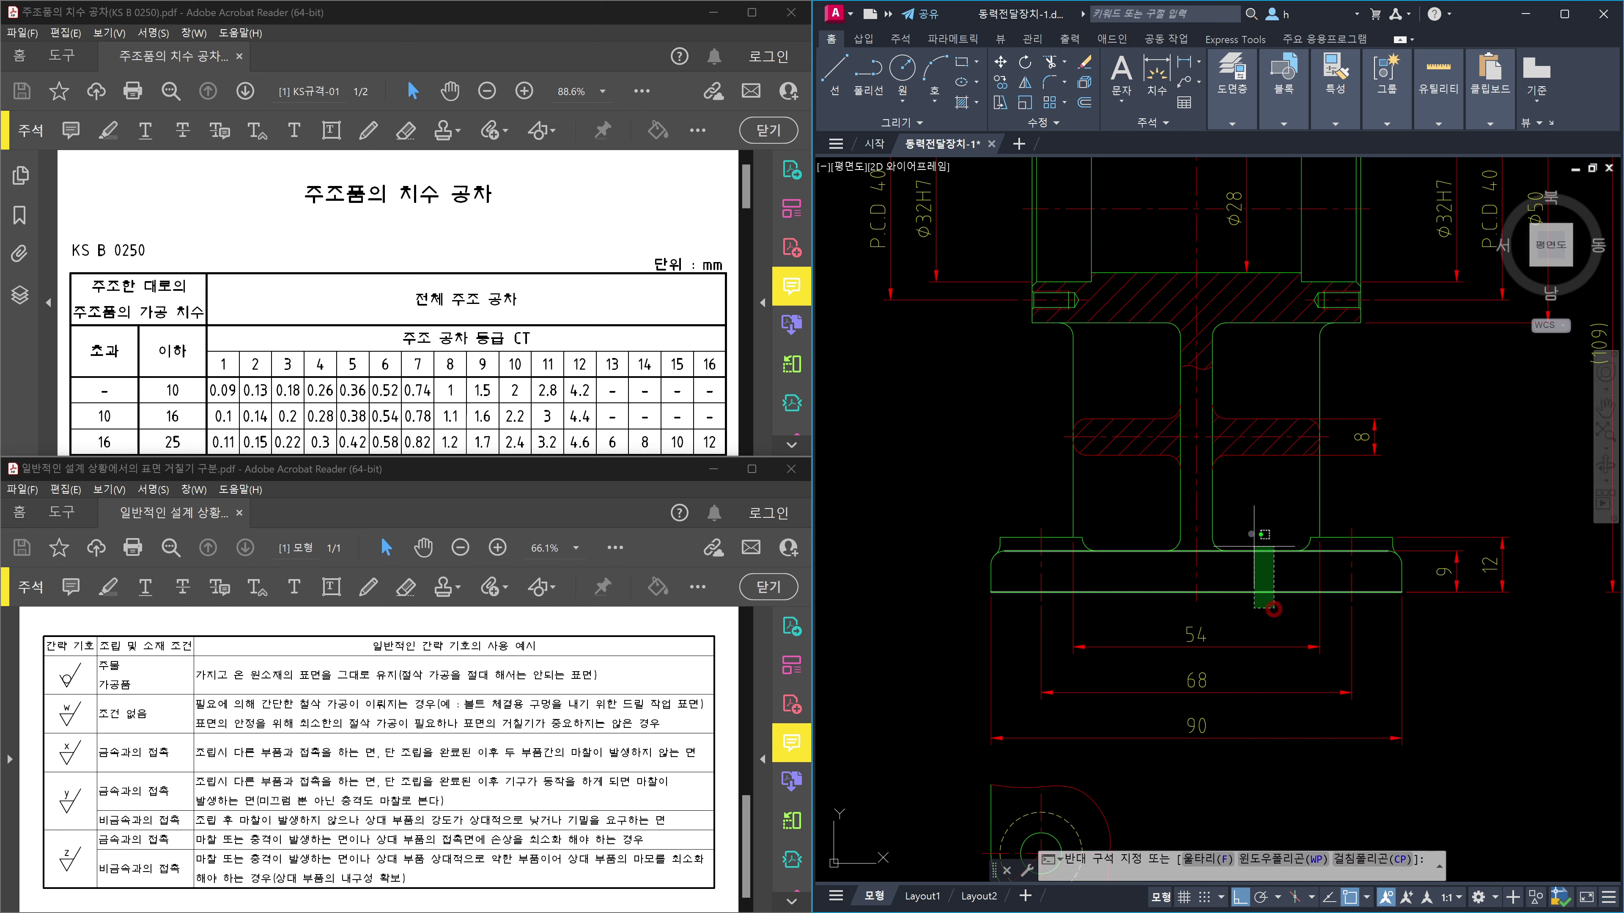
click(1241, 506)
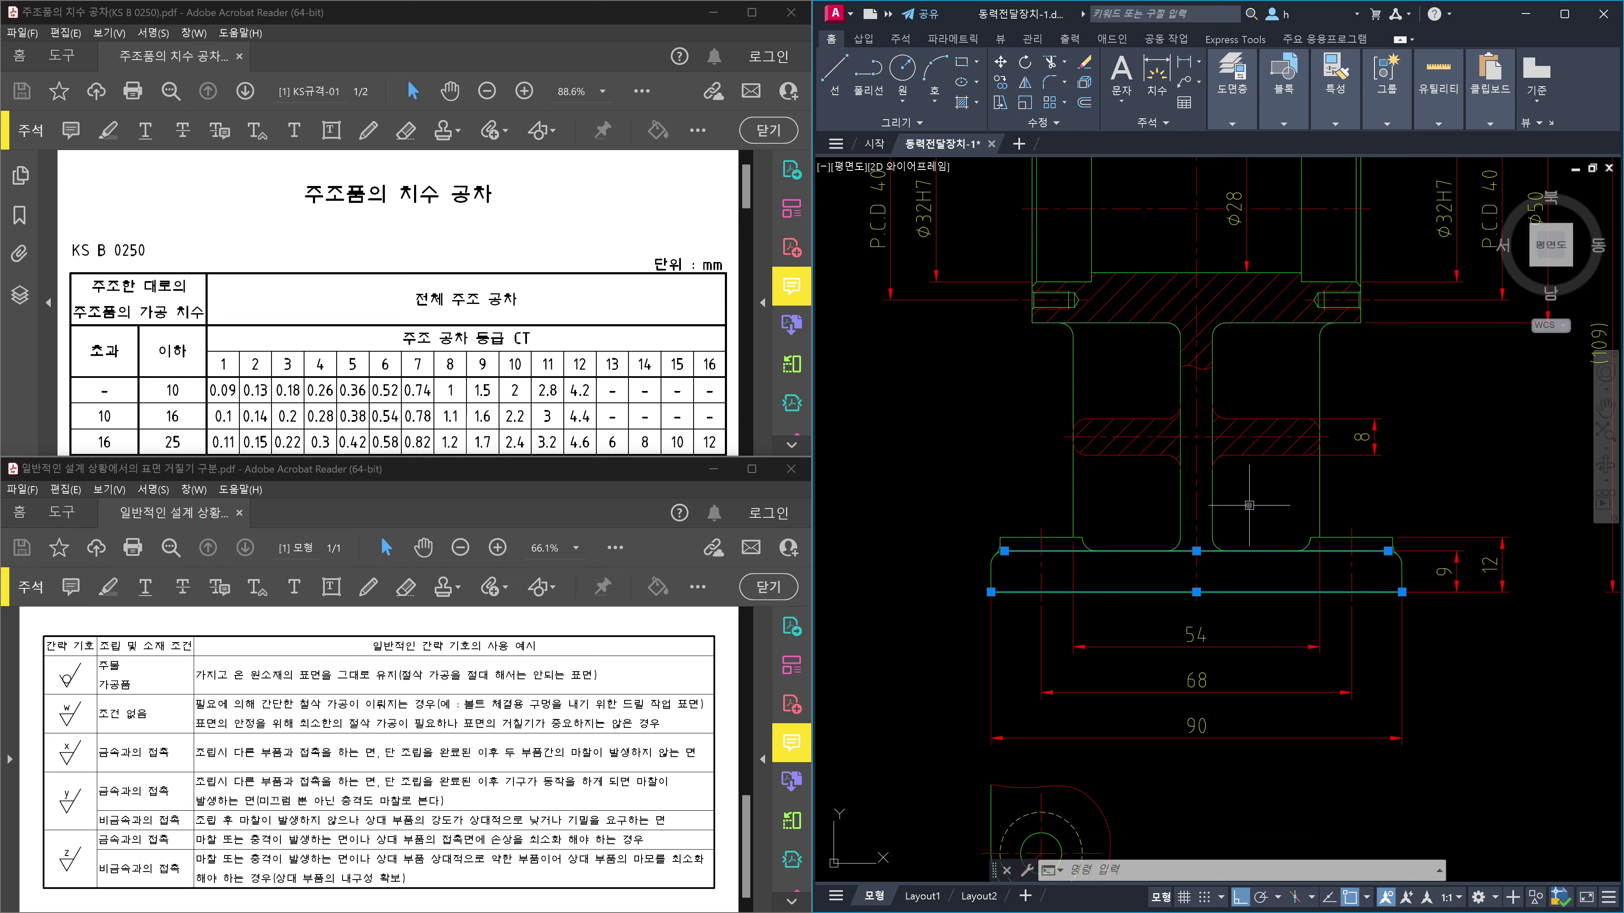
key(Escape)
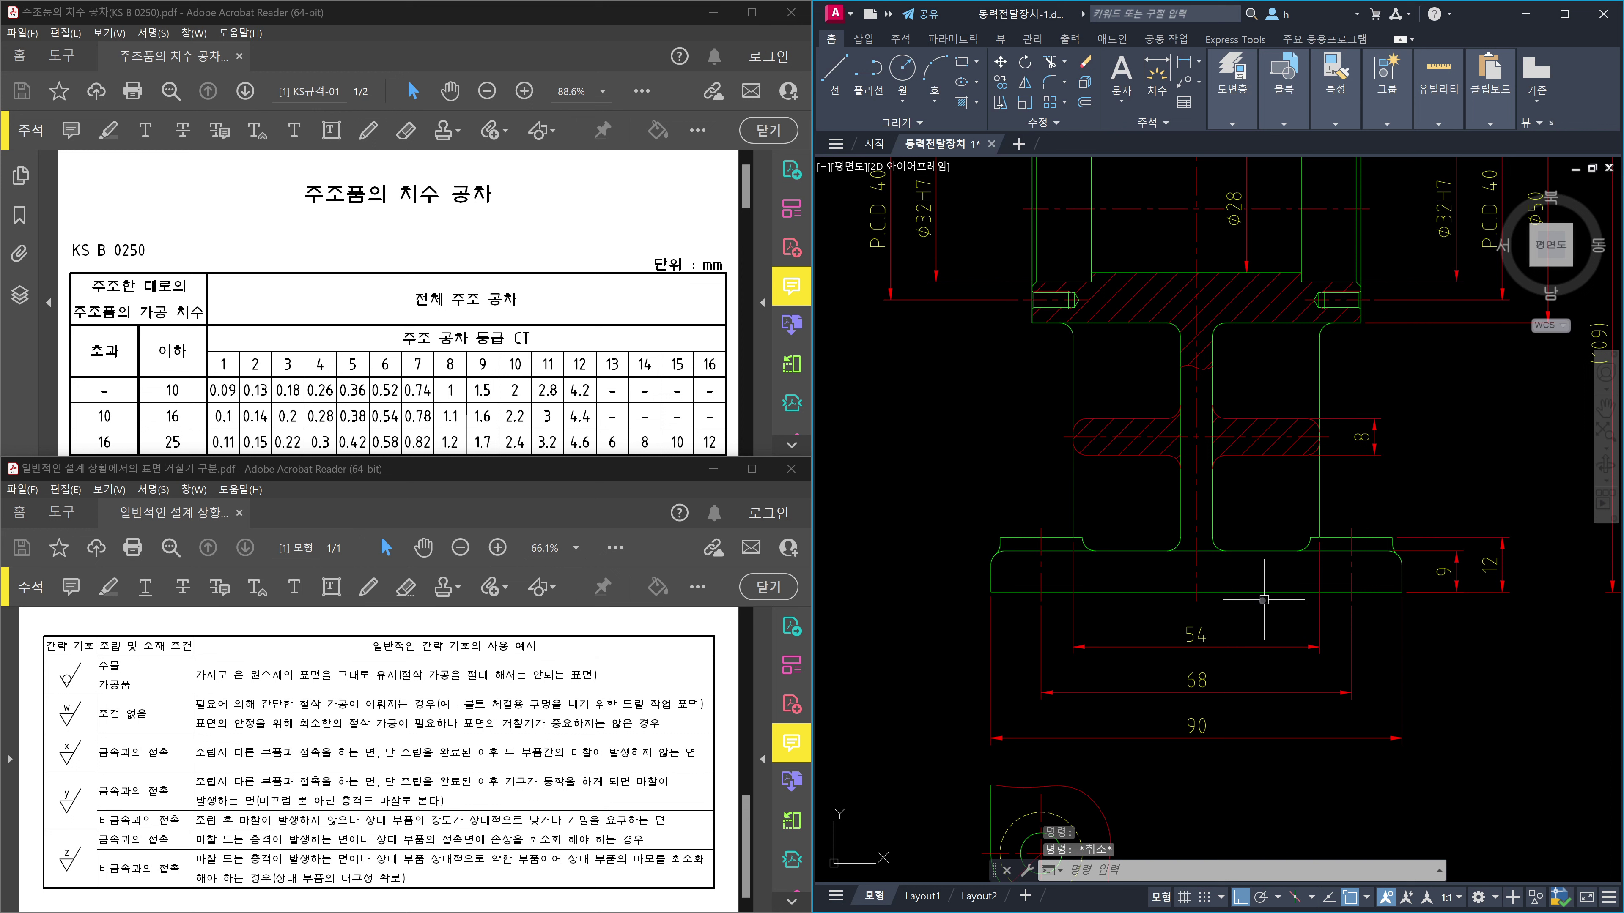
Copy the bottom edge line of the front view's base a short distance straight down.
scroll(1263, 599, up, 2)
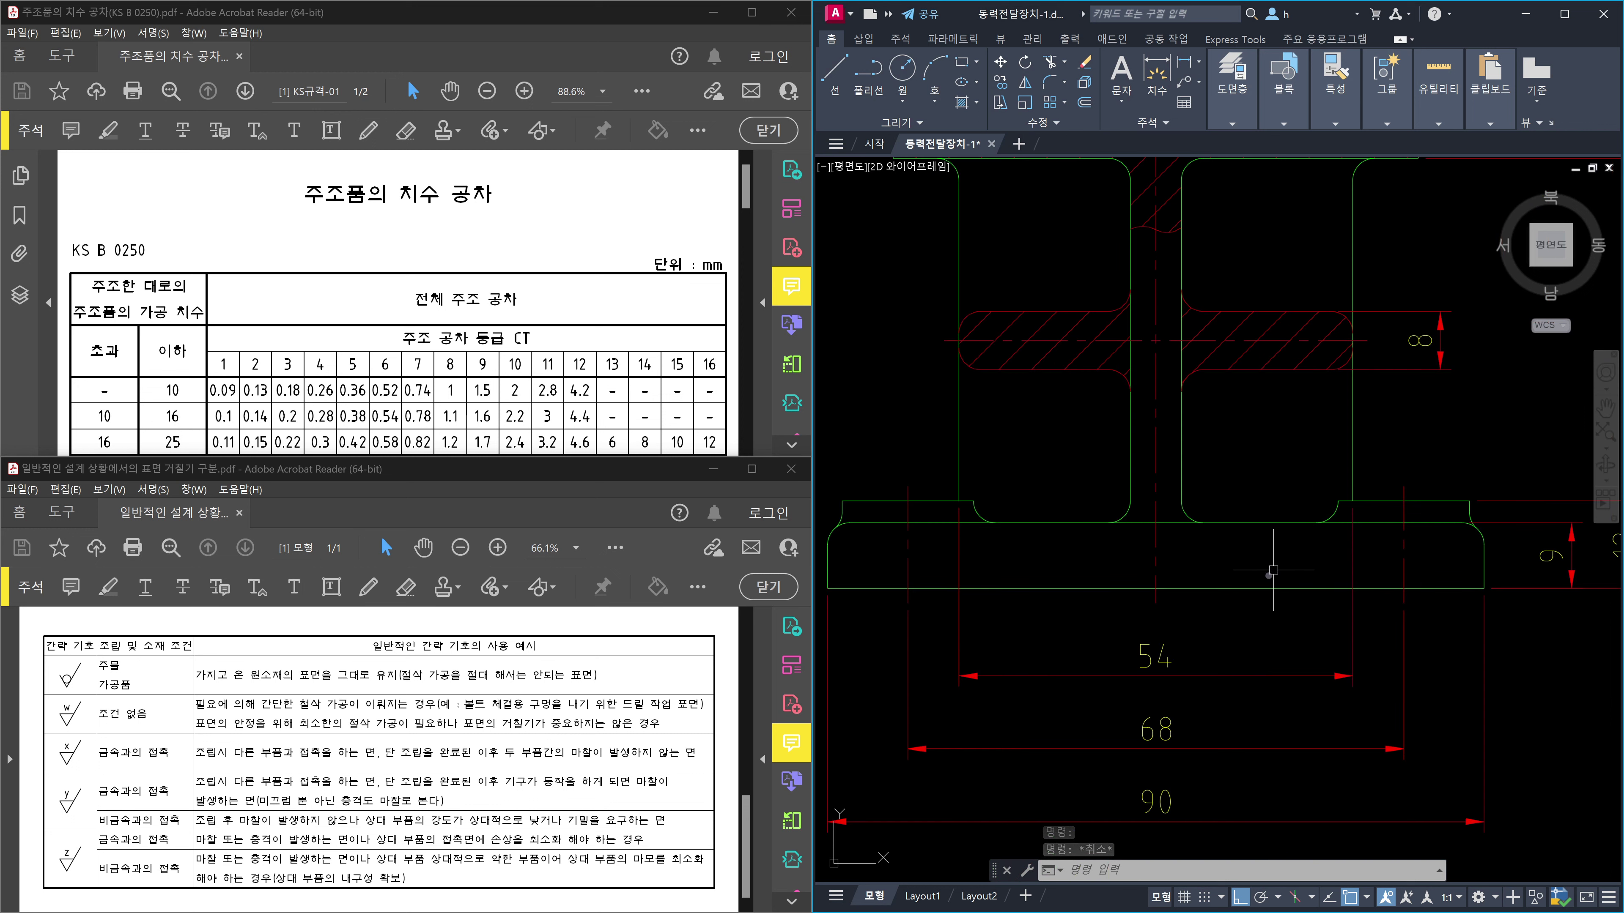
text(co)
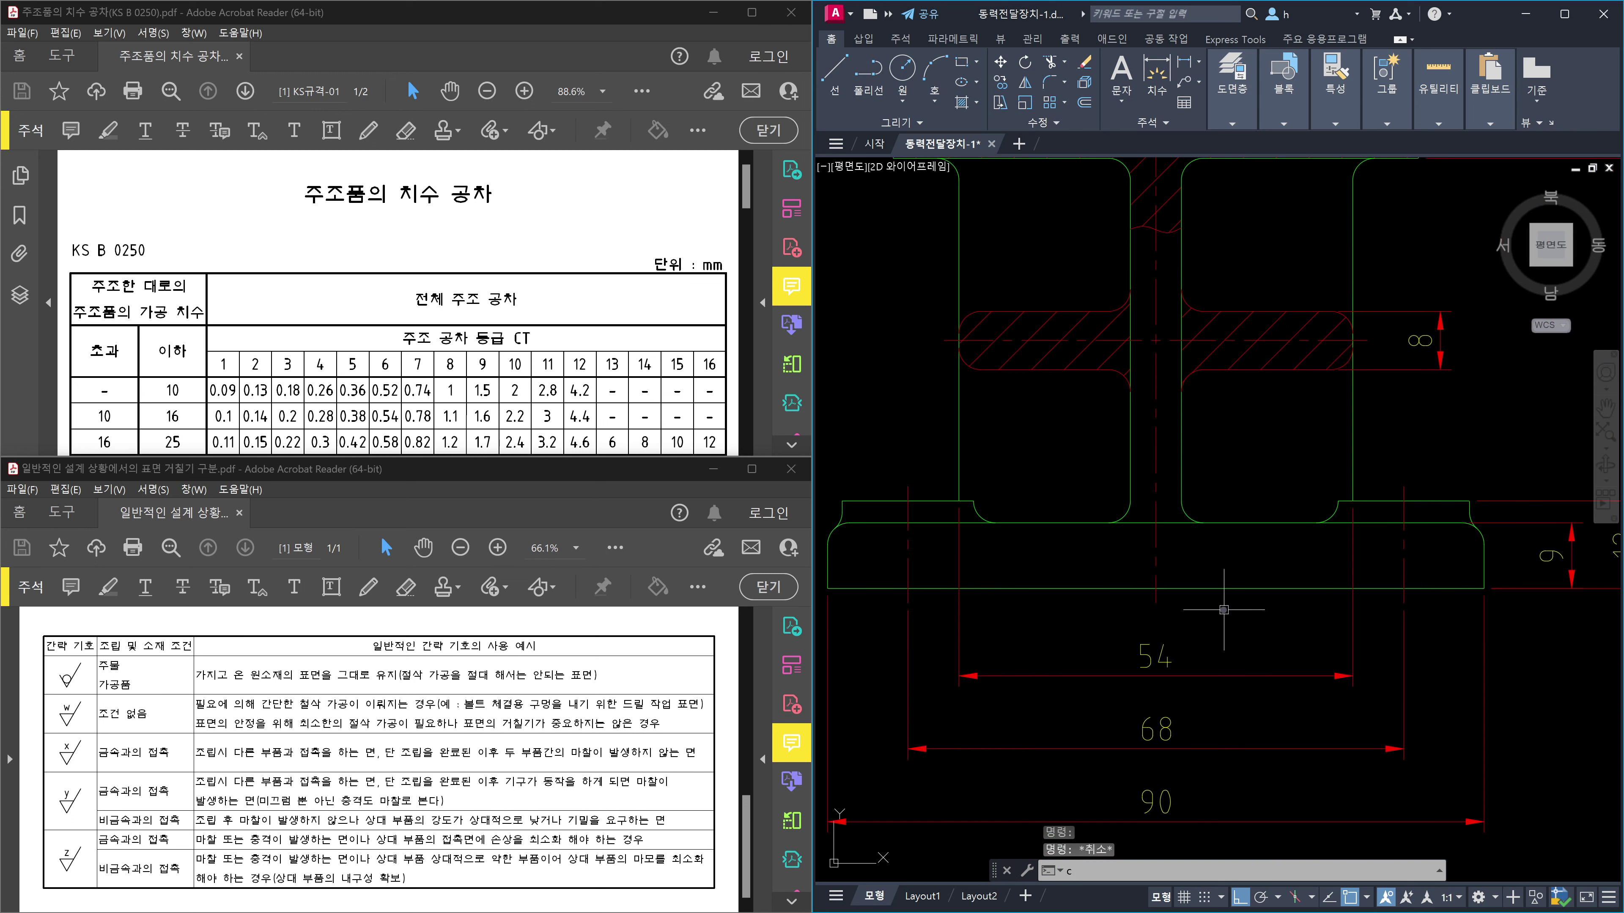
key(Return)
click(1246, 589)
key(Return)
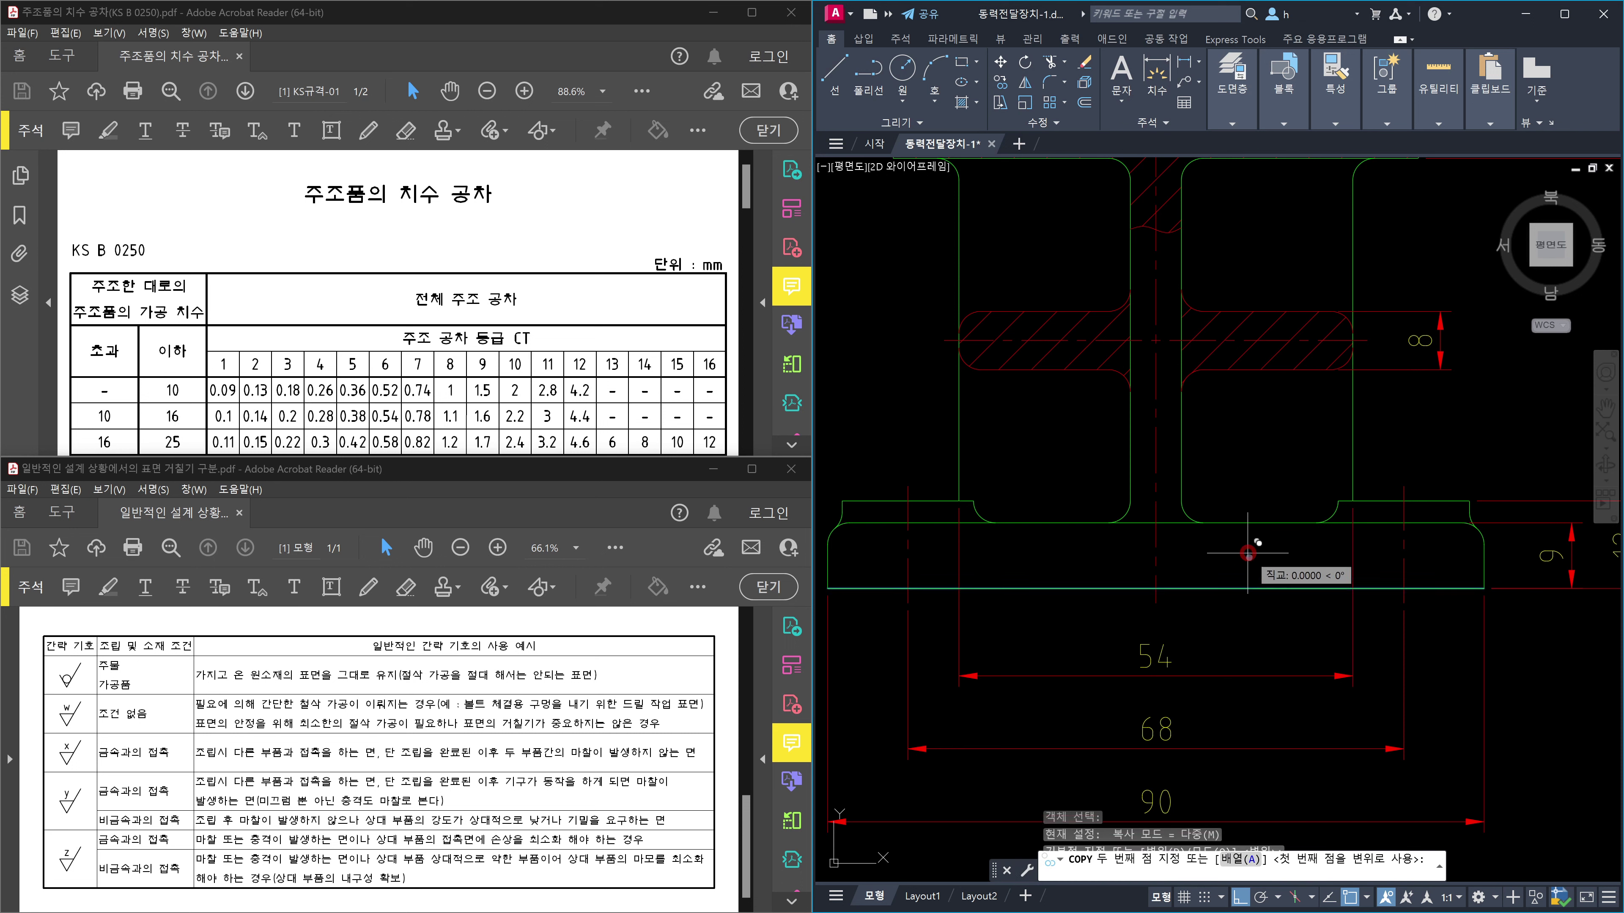
click(1247, 554)
click(1250, 566)
key(Escape)
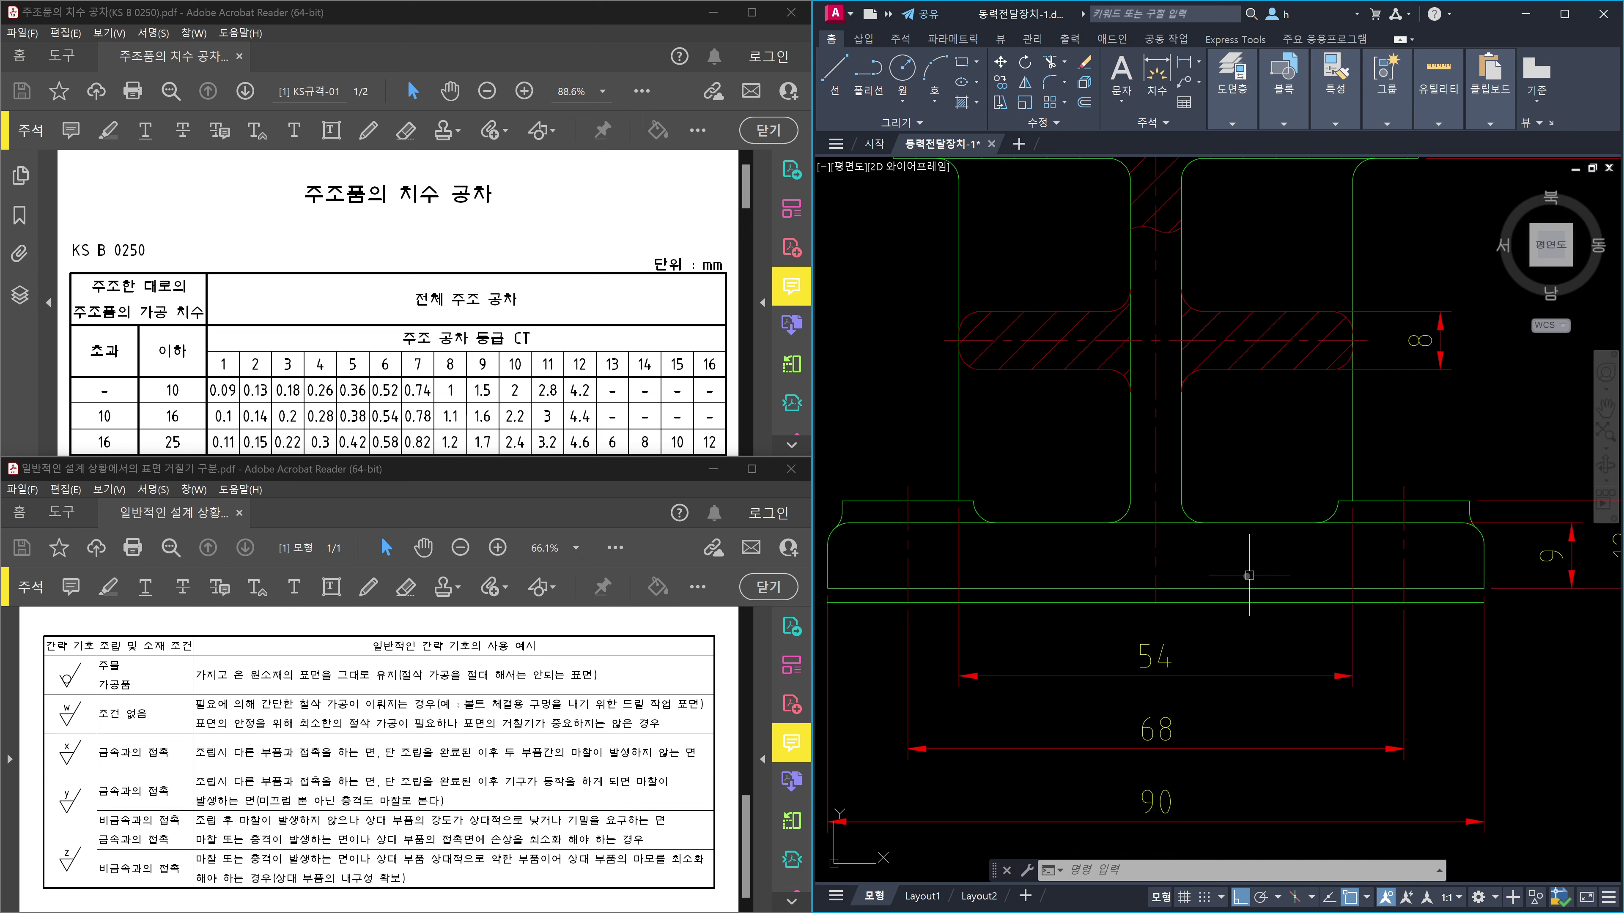
Delete the copied line just below the front view's base.
click(1248, 612)
click(1234, 601)
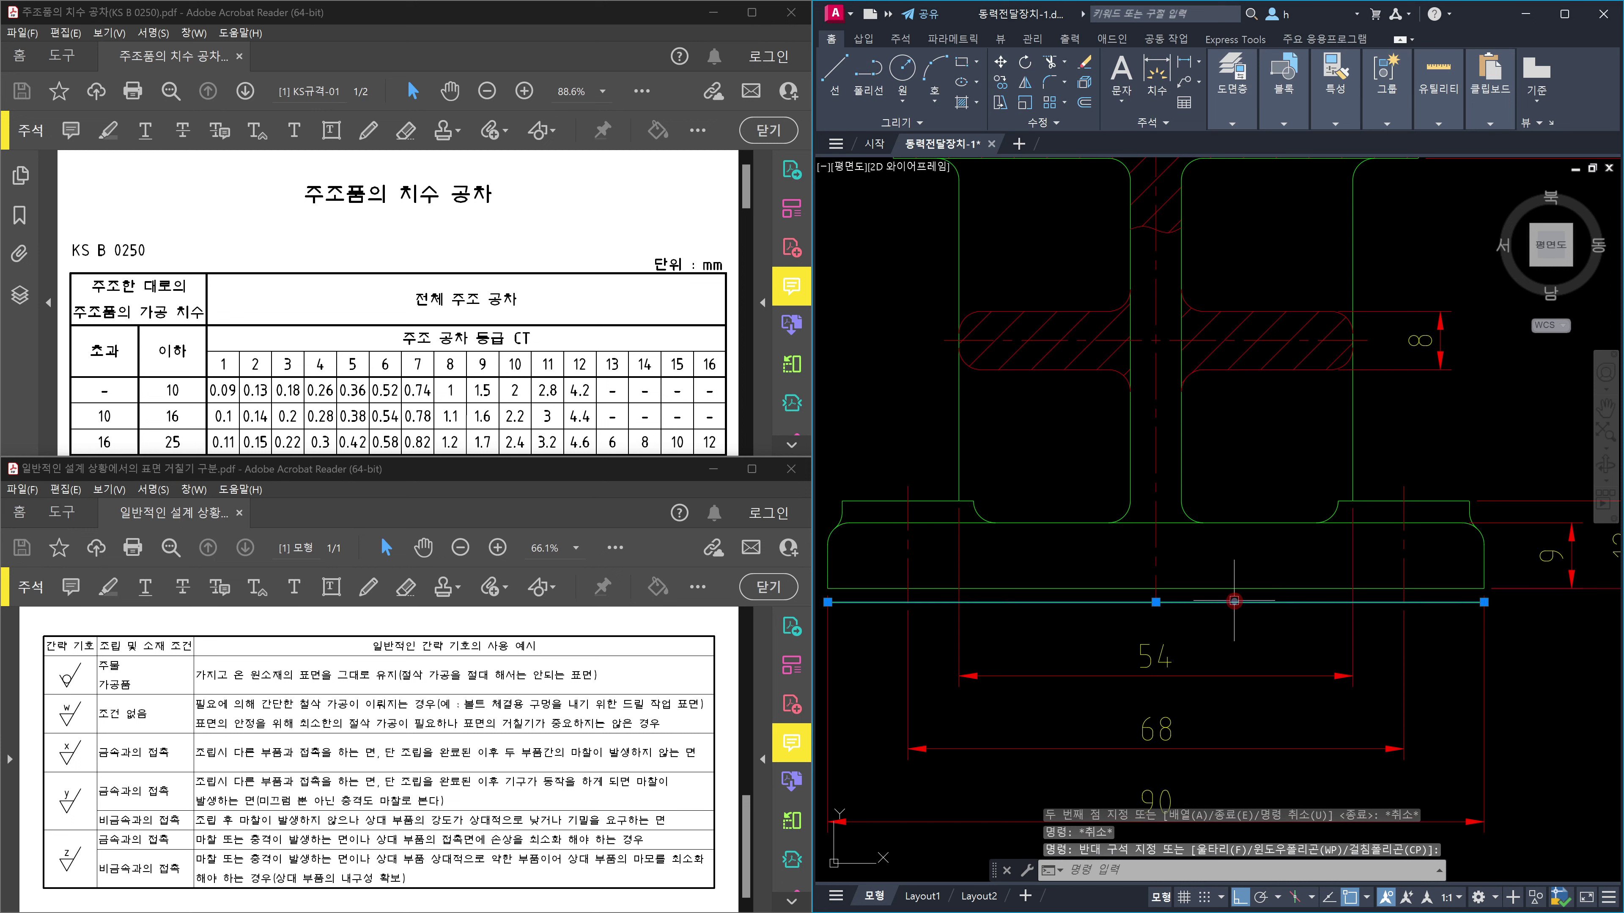
key(Delete)
scroll(1234, 601, down, 4)
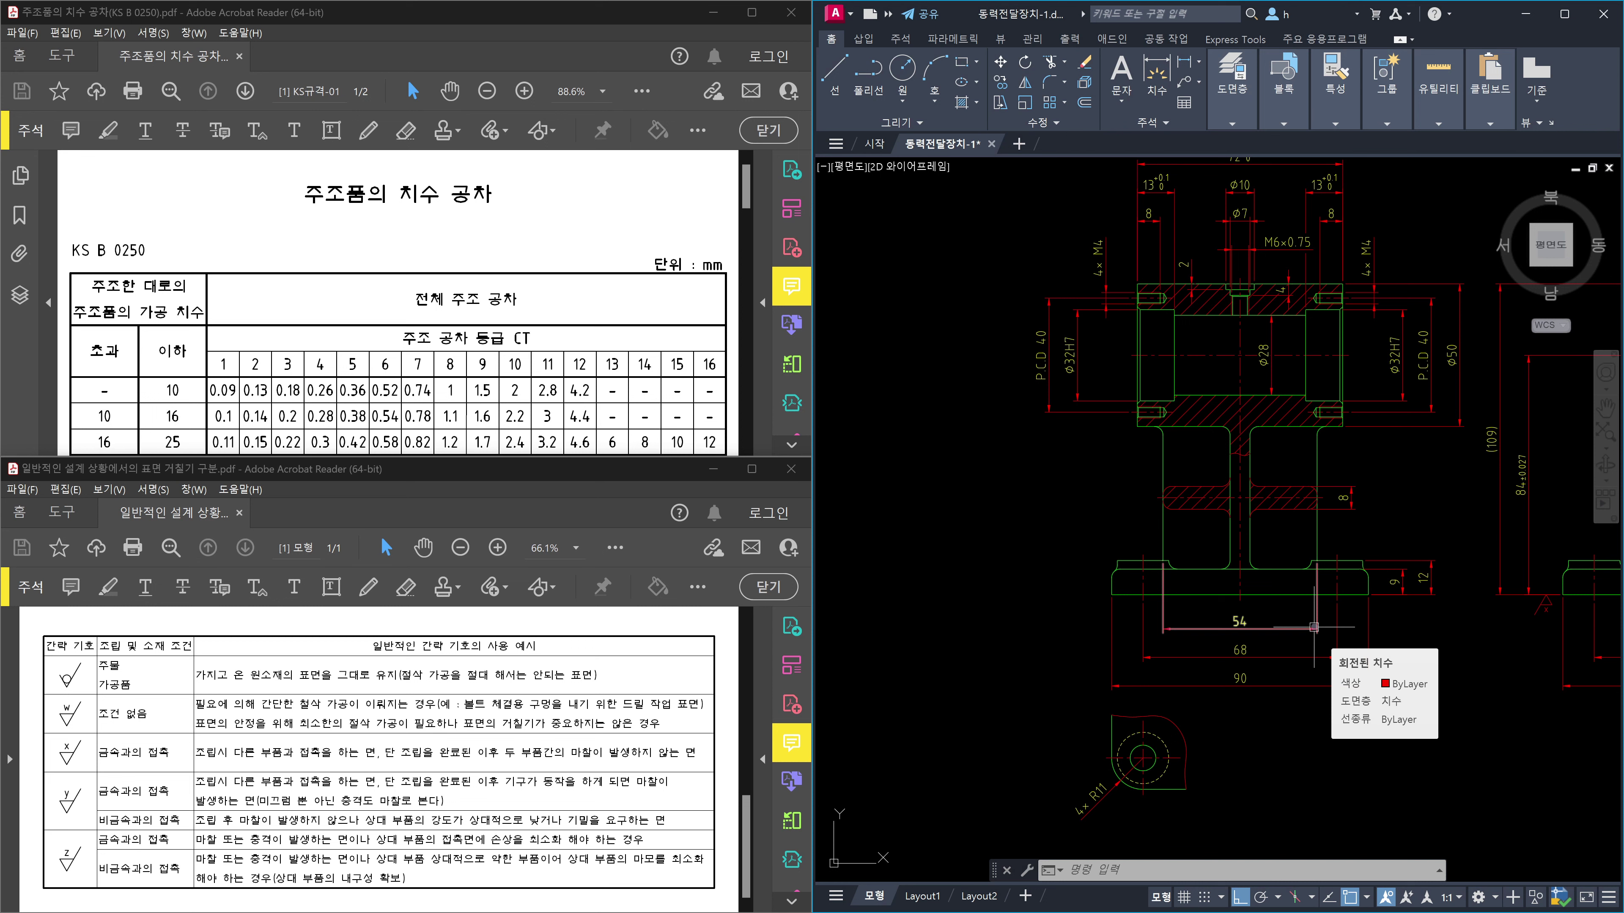
scroll(1314, 627, down, 3)
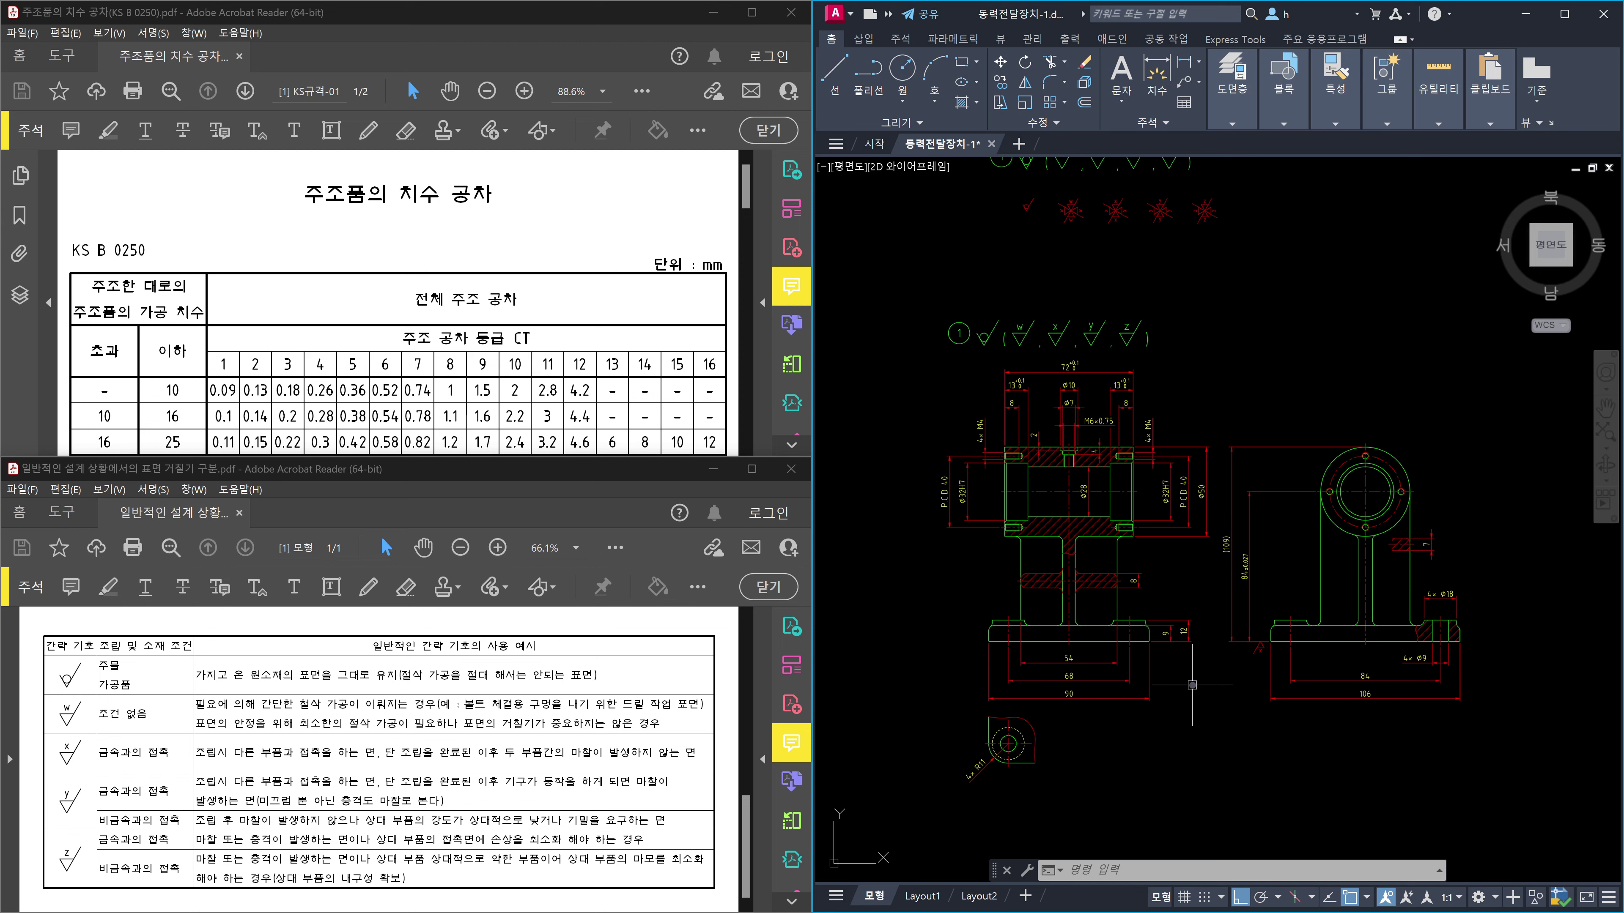
Examine the dimensioned housing views together with the assembly drawing above them.
scroll(1192, 685, up, 2)
scroll(1257, 625, up, 2)
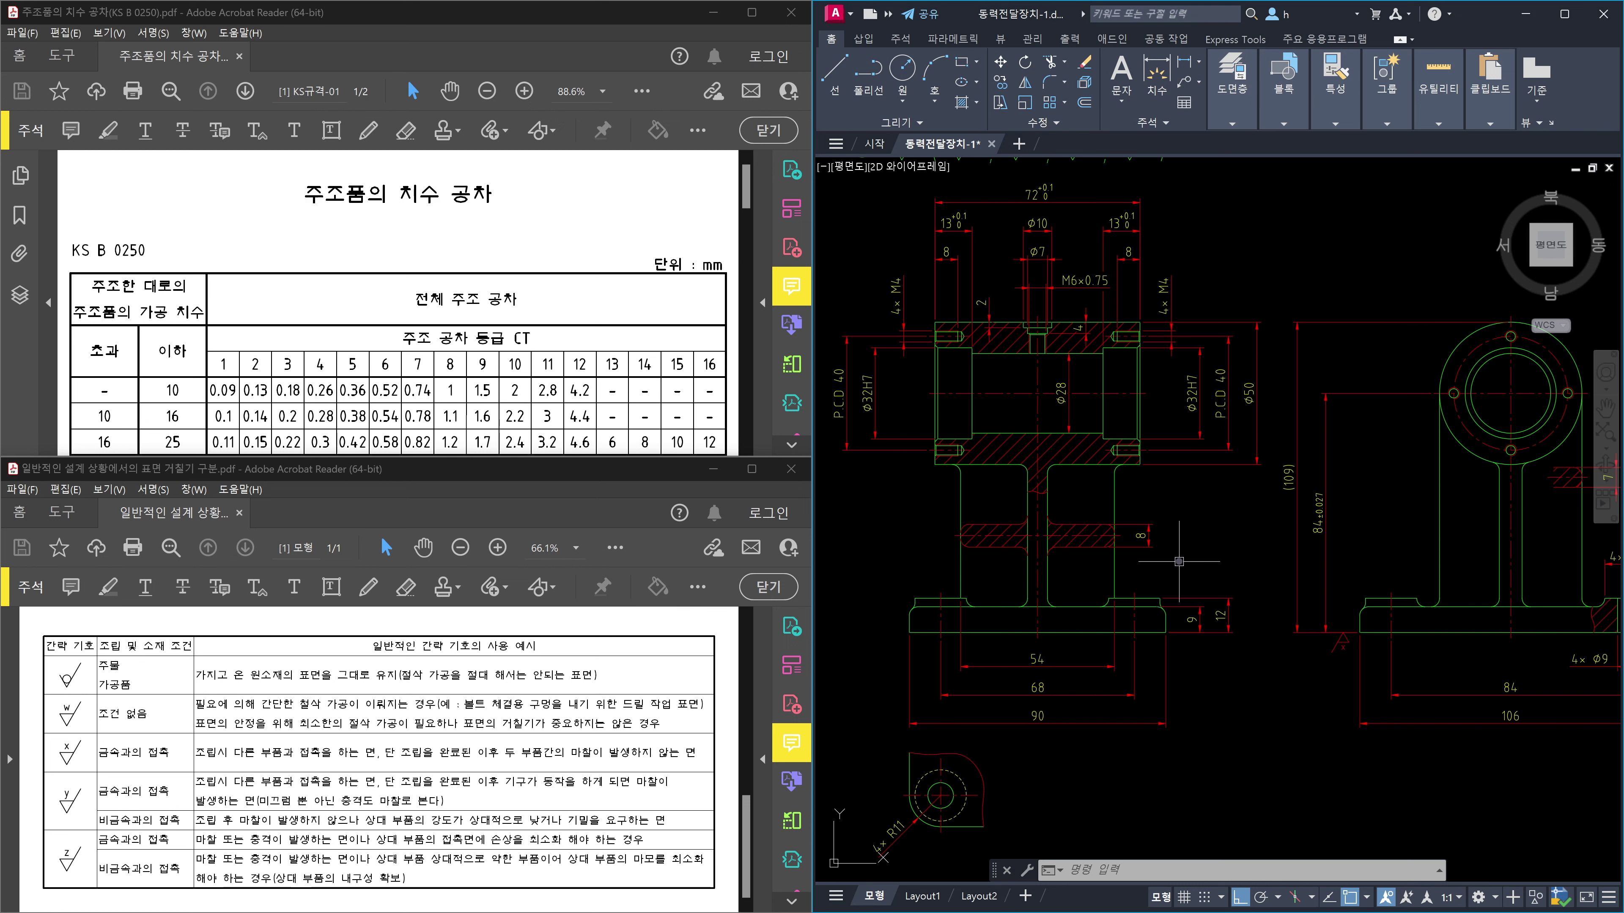
scroll(1178, 562, down, 3)
middle_drag(1274, 278, 1203, 464)
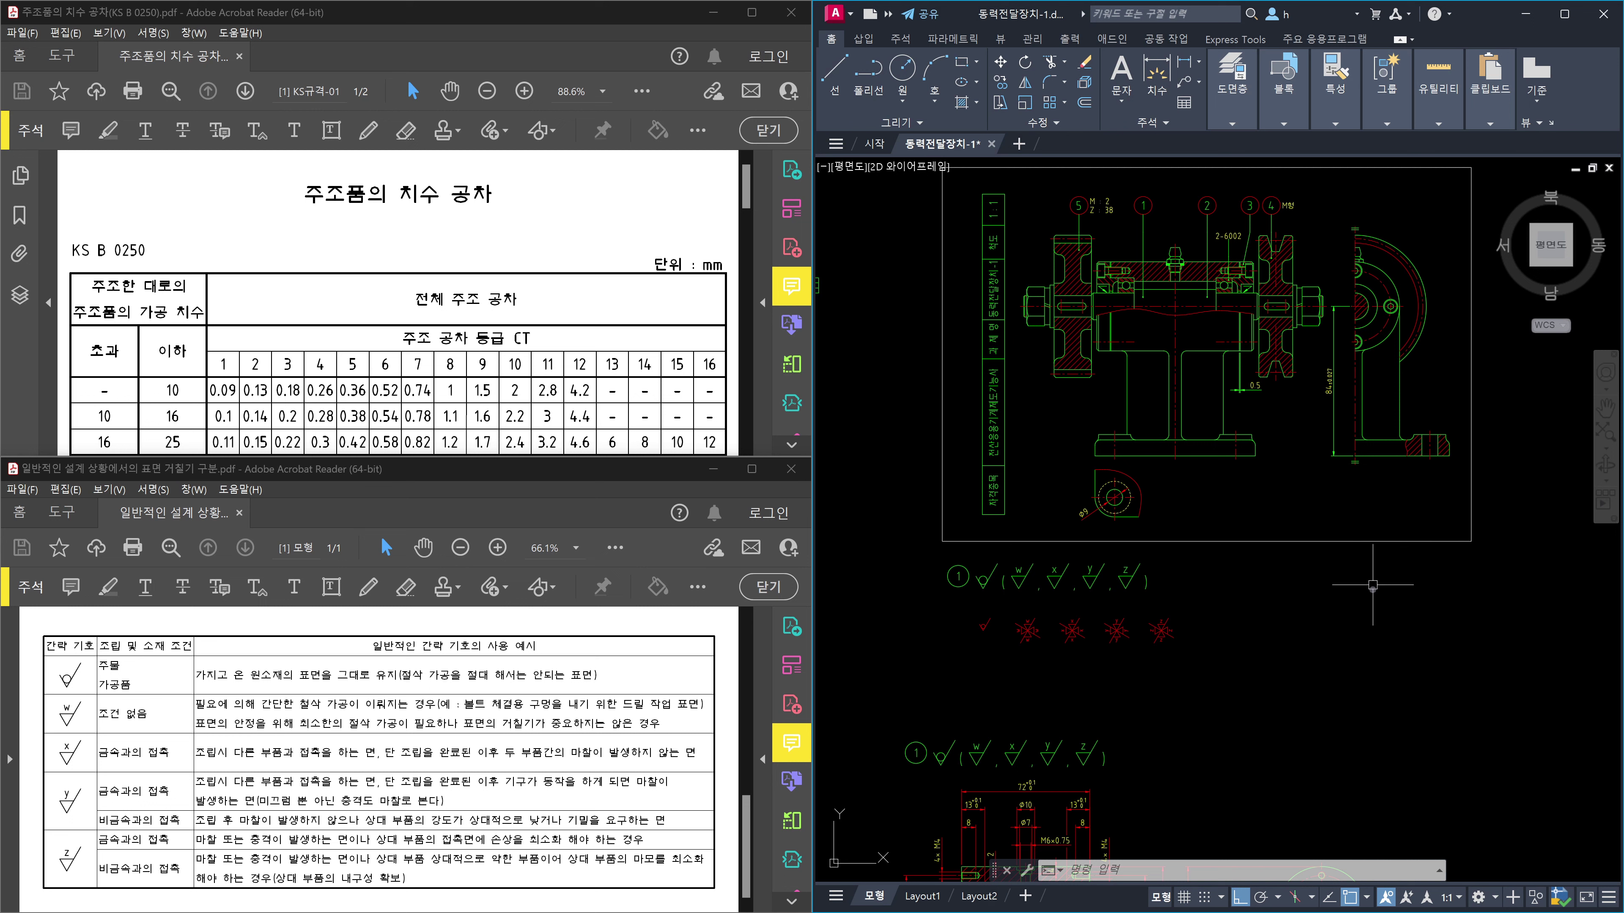
middle_drag(1323, 667, 1294, 399)
scroll(1237, 412, down, 2)
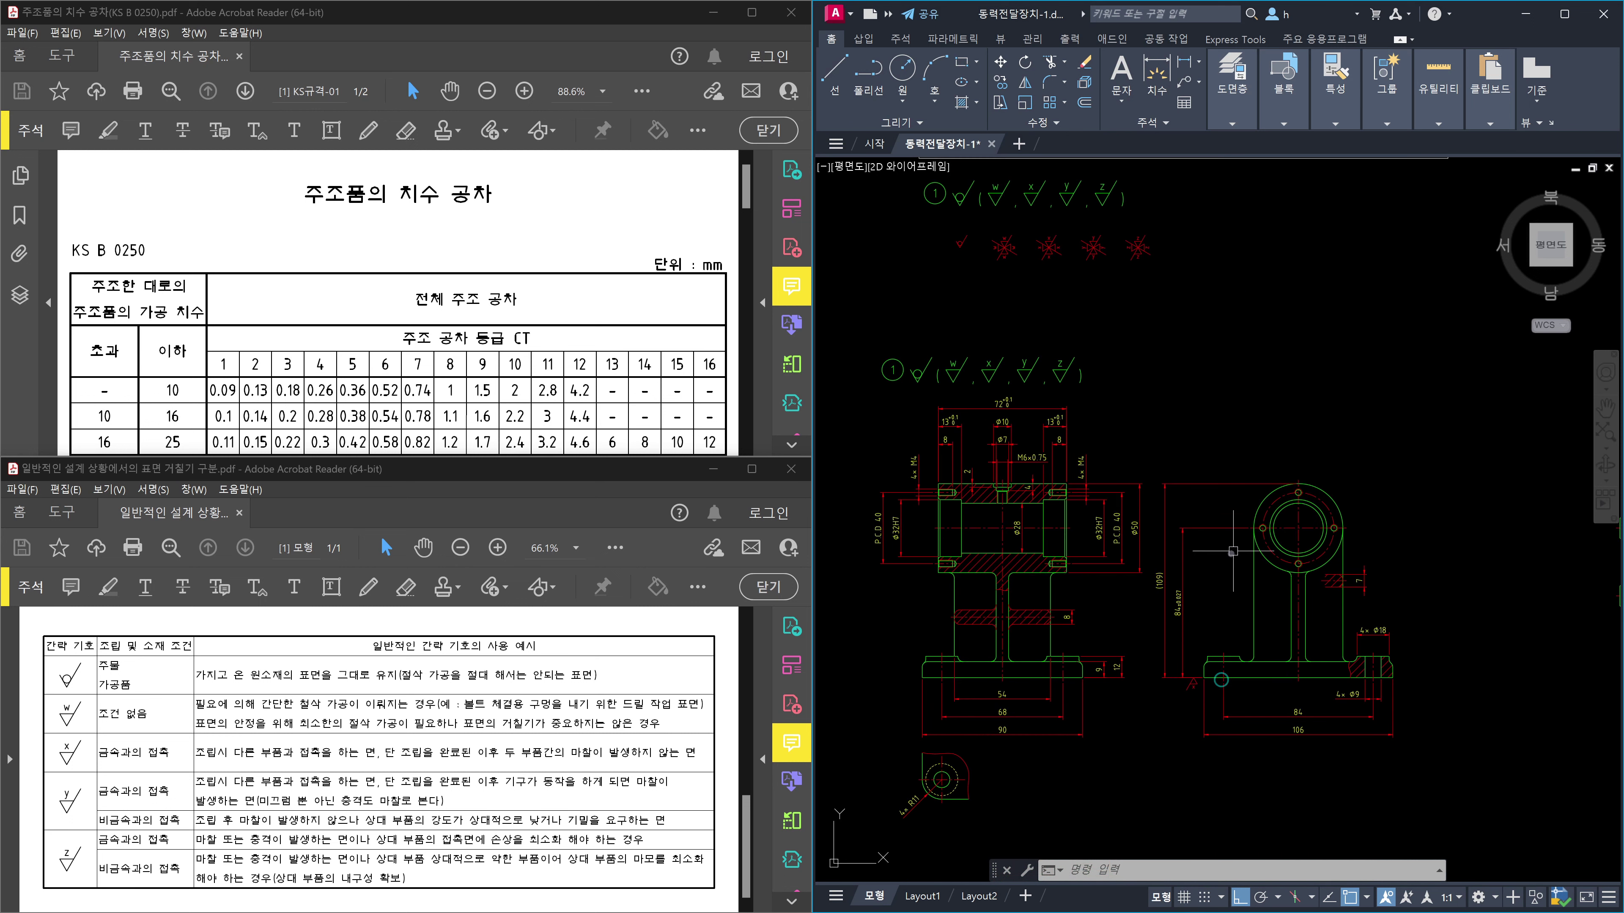
scroll(1230, 579, down, 2)
scroll(1147, 664, up, 2)
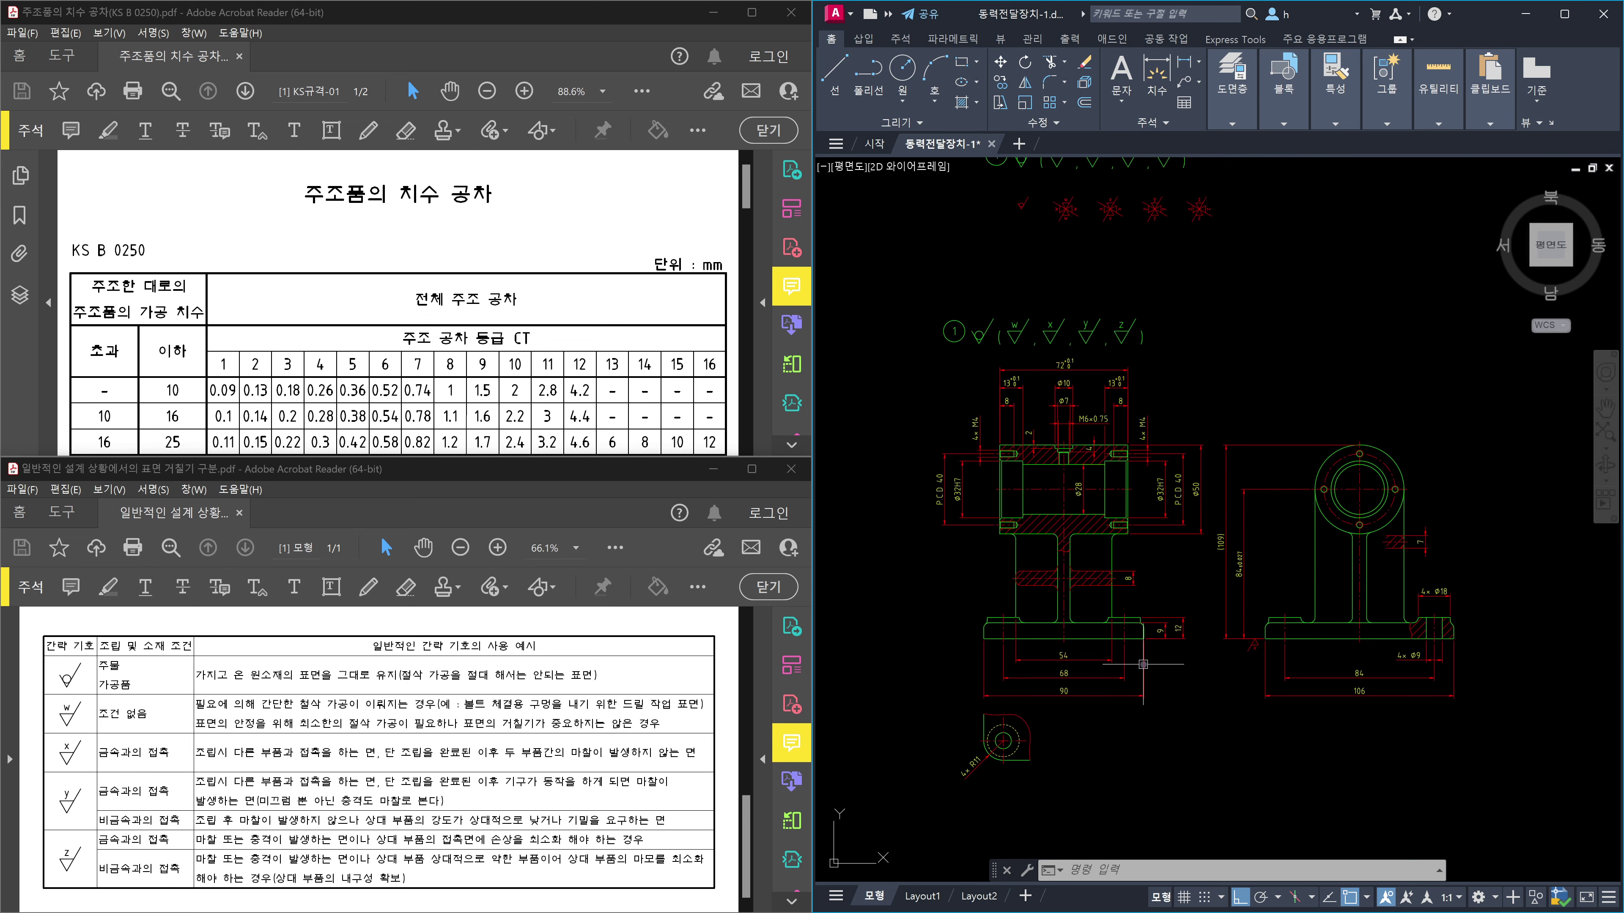
text(co)
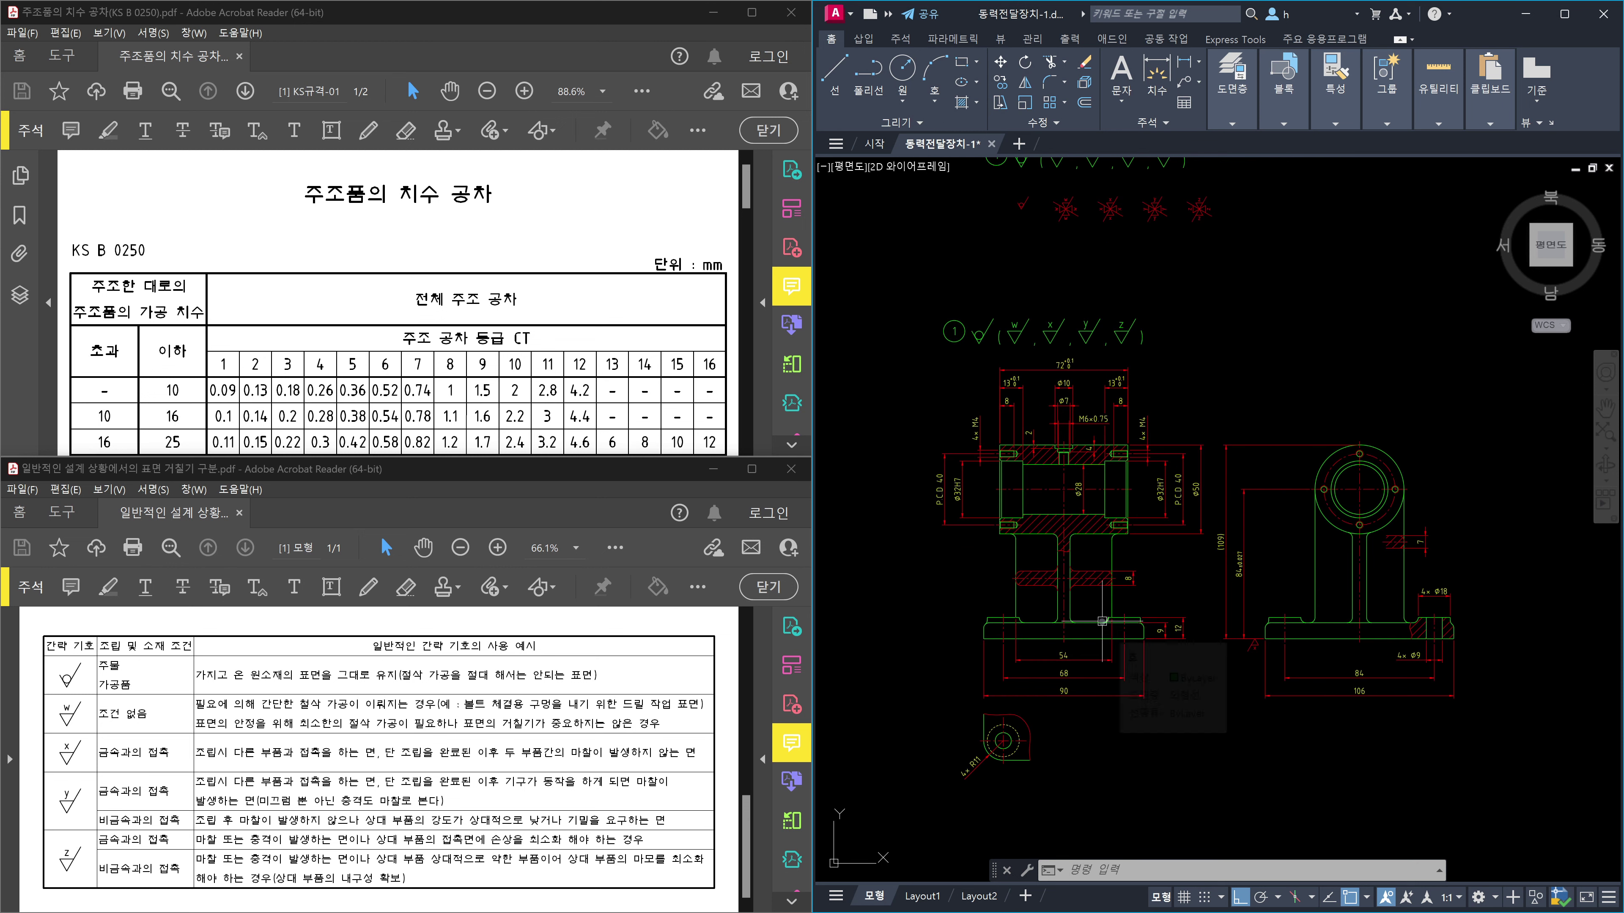
key(Return)
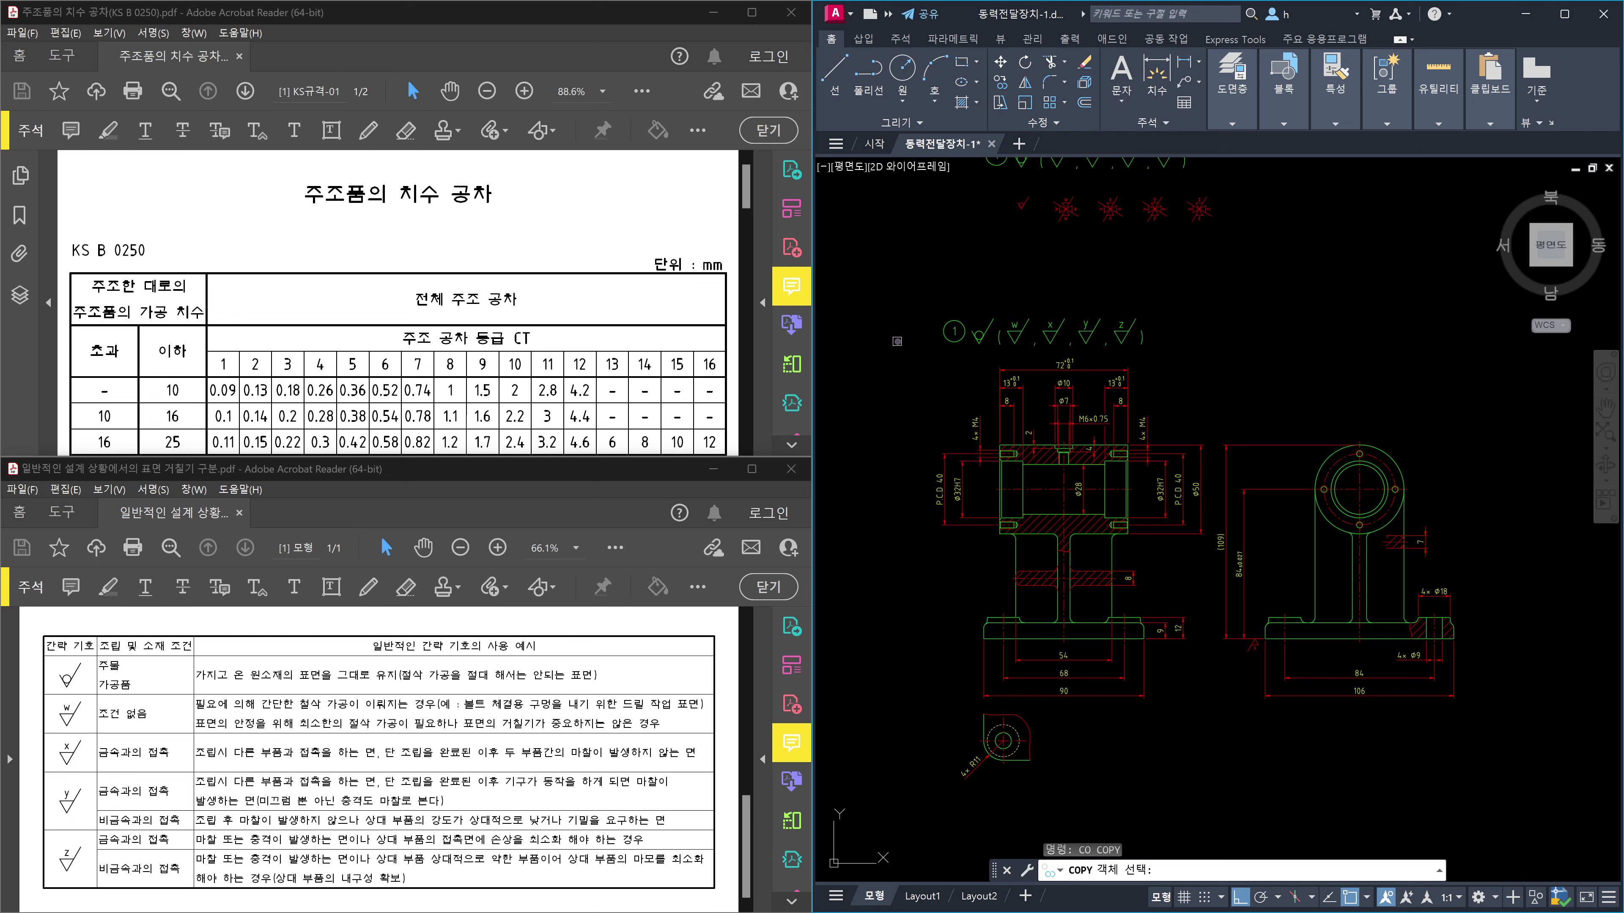
click(896, 342)
click(1477, 779)
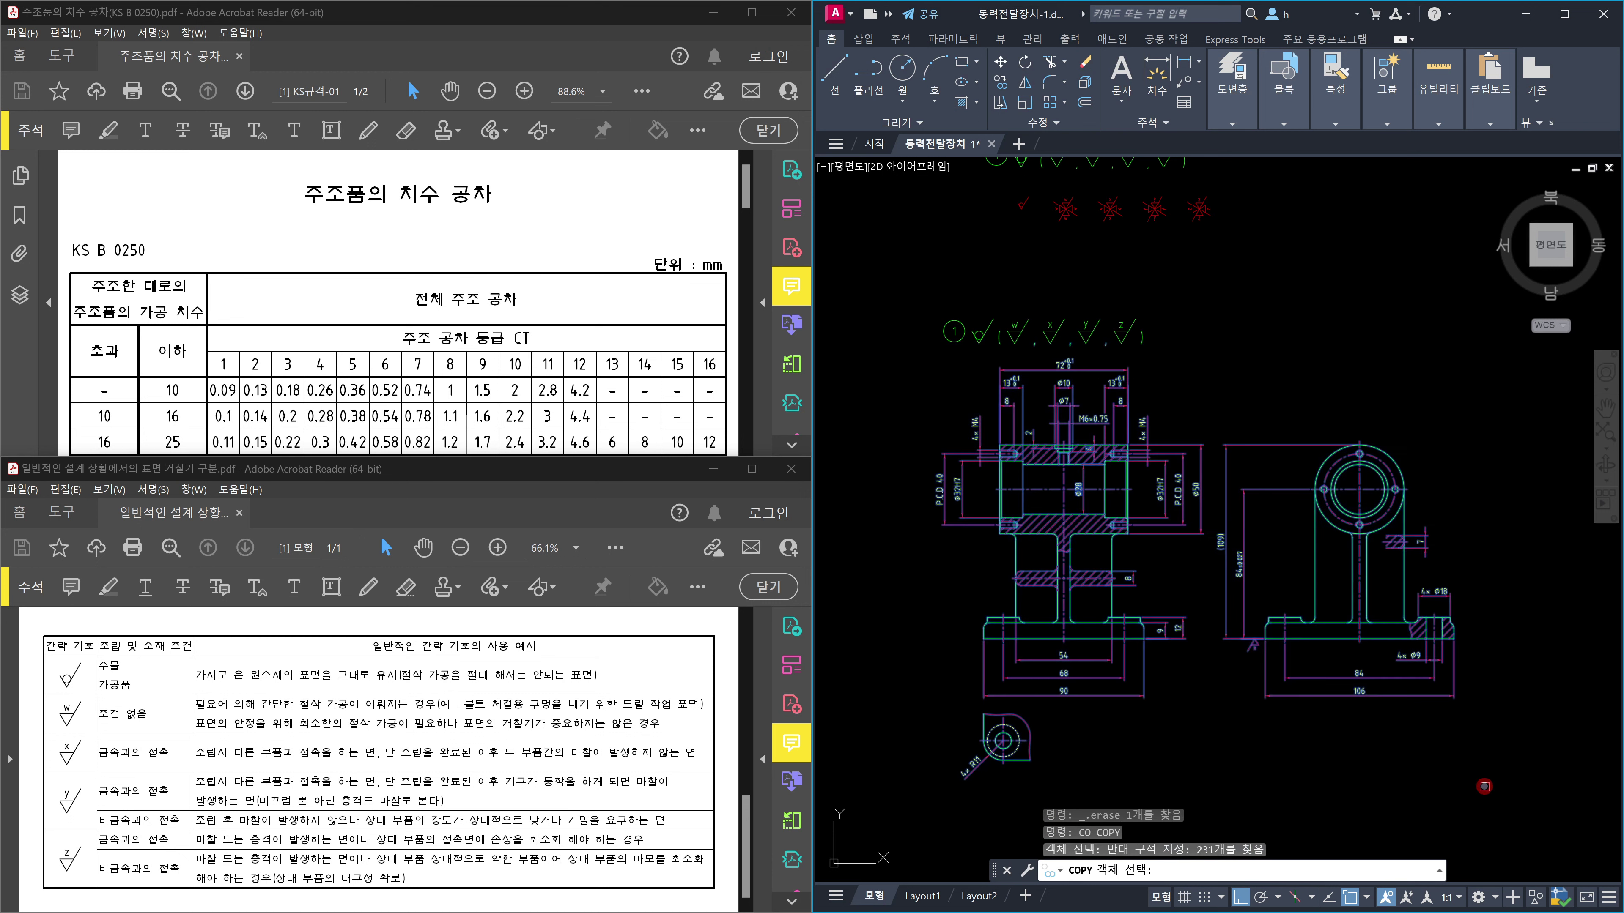
key(Return)
scroll(1498, 445, down, 7)
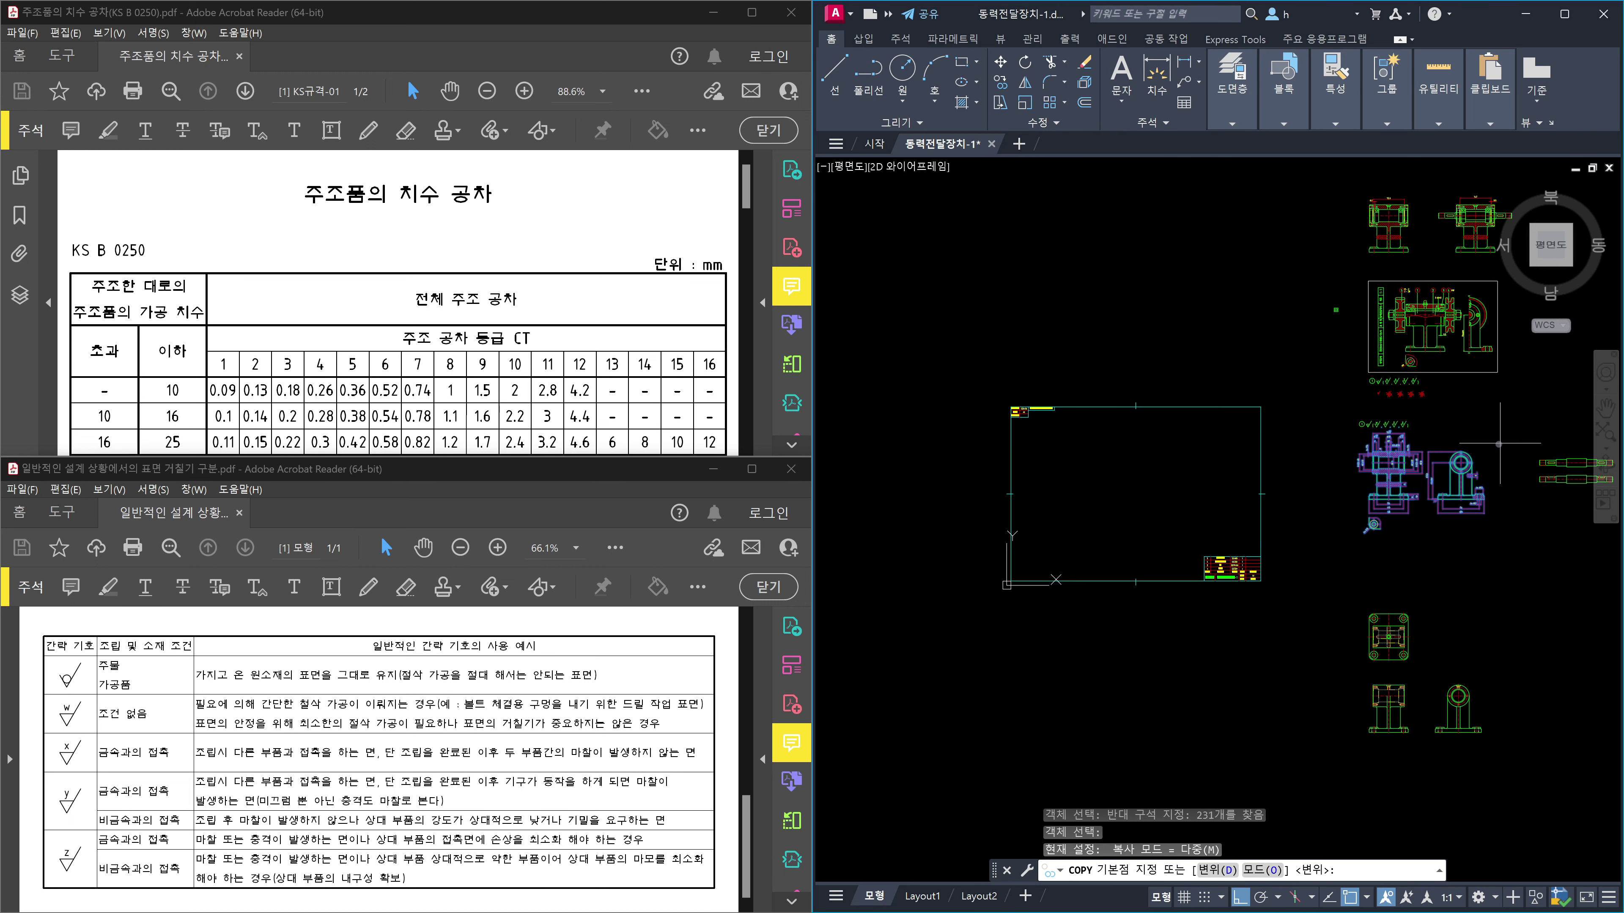
key(Escape)
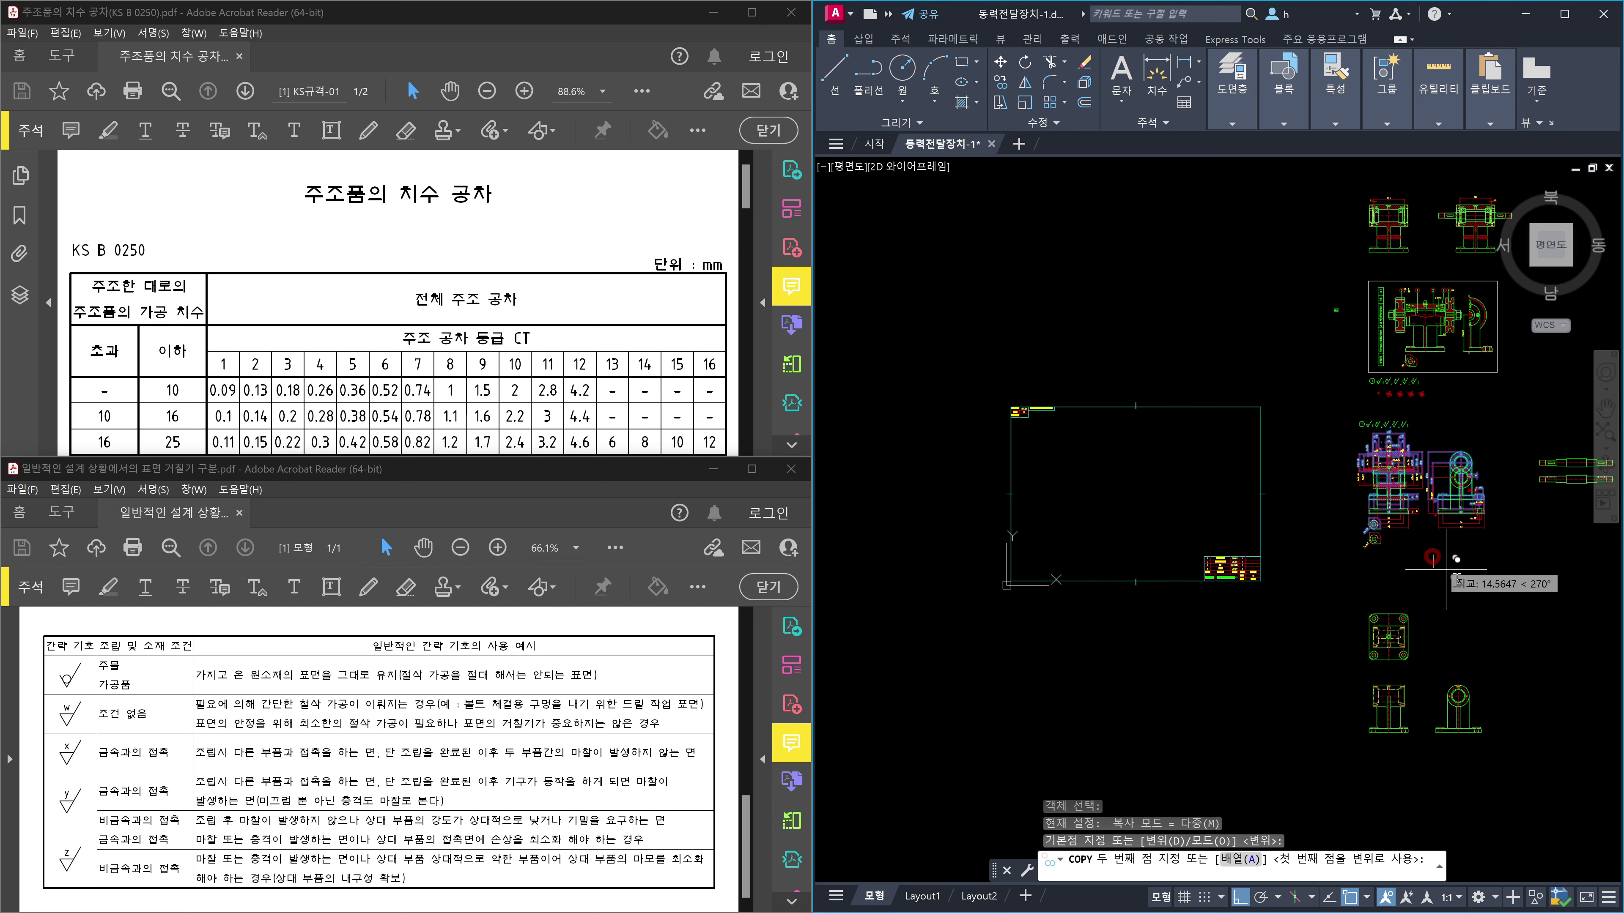
Move the plan view and the two undimensioned housing views below the dimensioned drawing farther straight down.
middle_drag(1456, 594, 1222, 594)
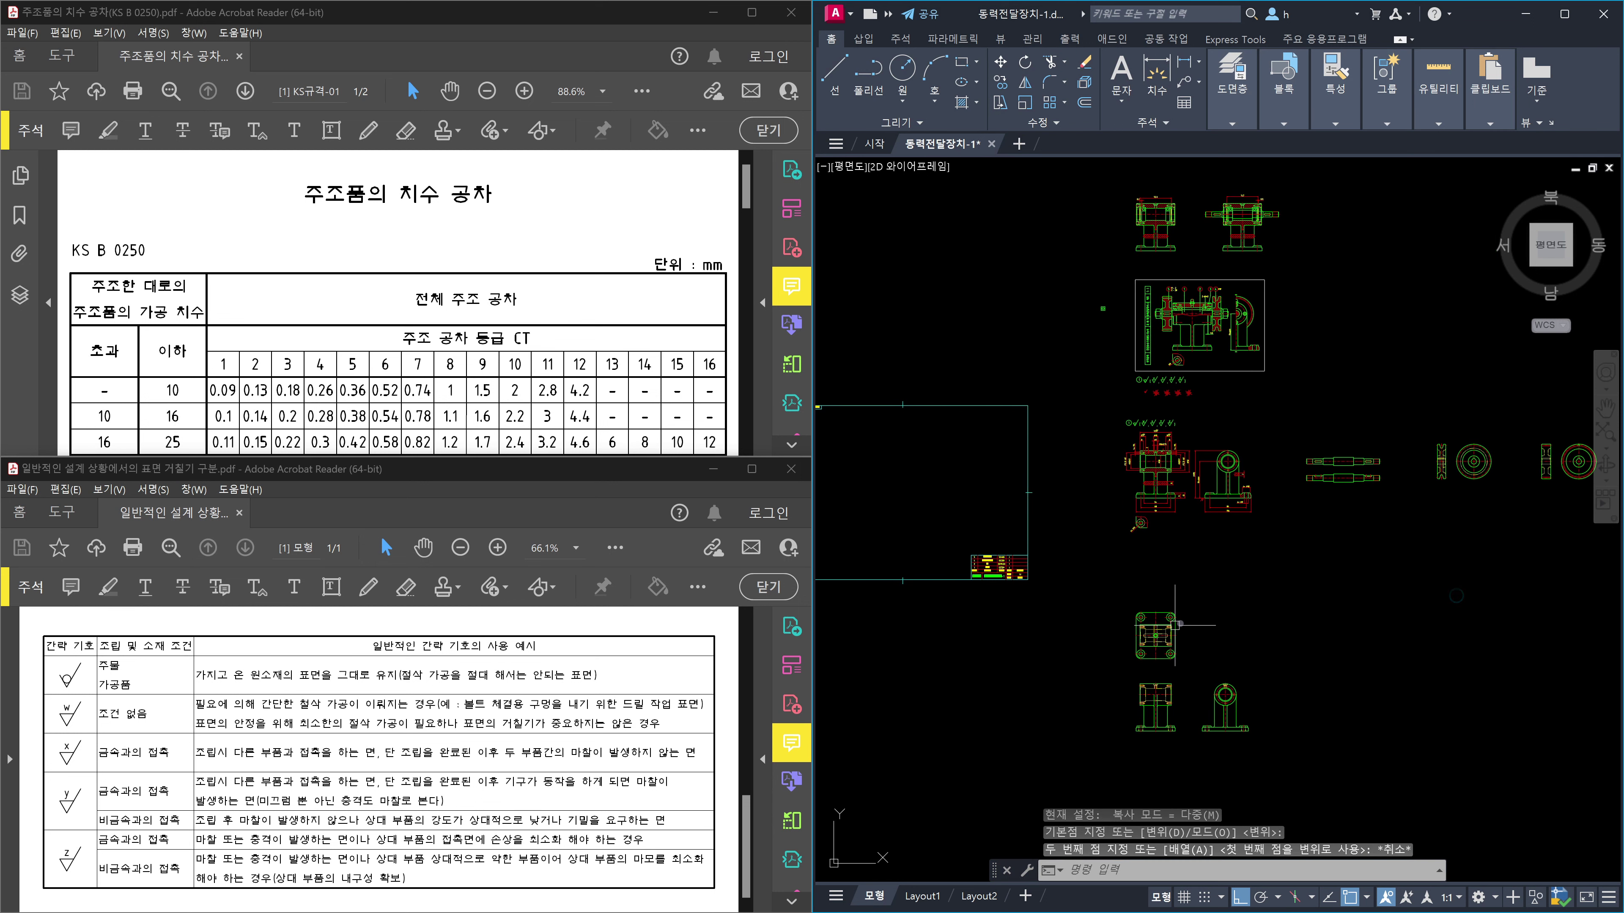
text(m)
key(Return)
click(1116, 594)
click(1356, 767)
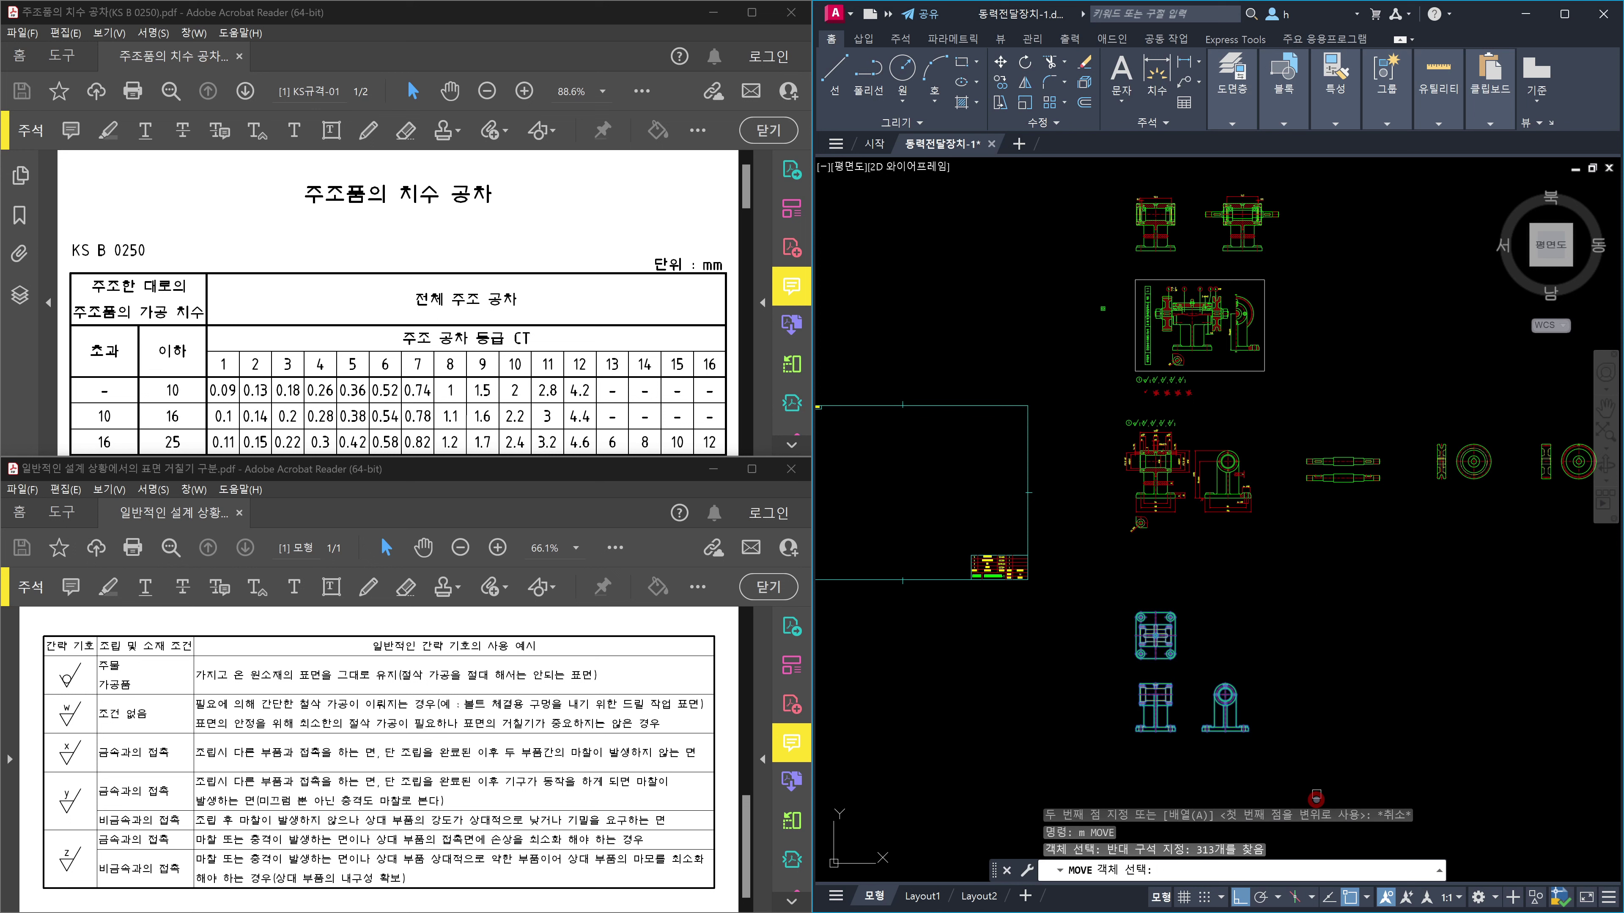
key(Return)
click(1356, 609)
click(1356, 700)
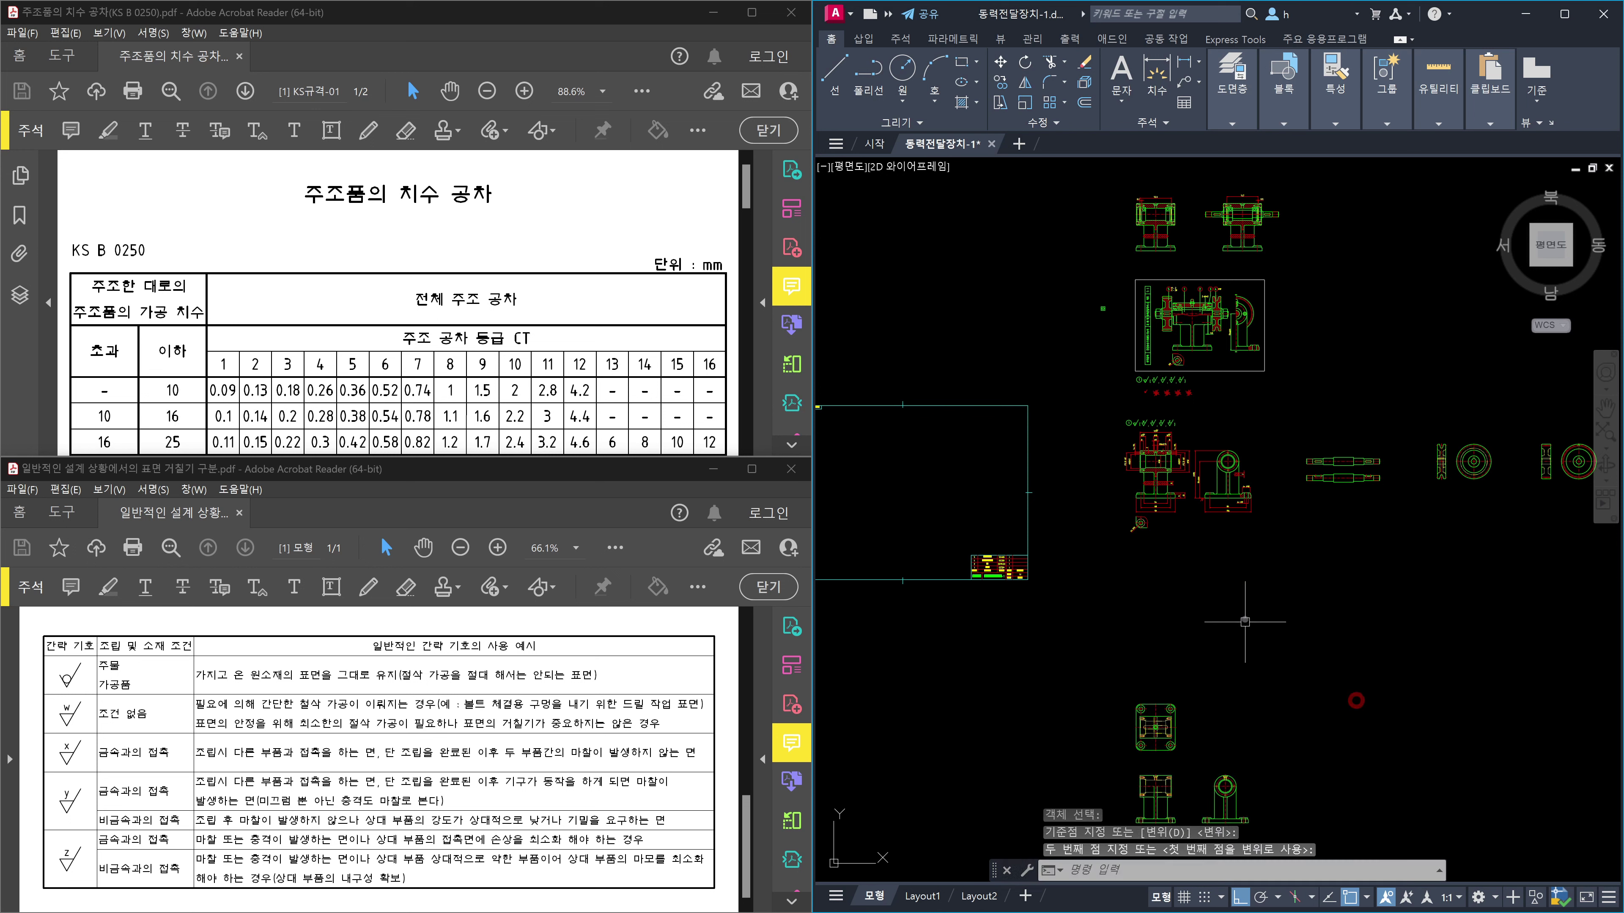
key(Escape)
Copy the dimensioned front, side and boss detail views, without the roughness legend, straight down into the free space below them.
scroll(1137, 439, up, 5)
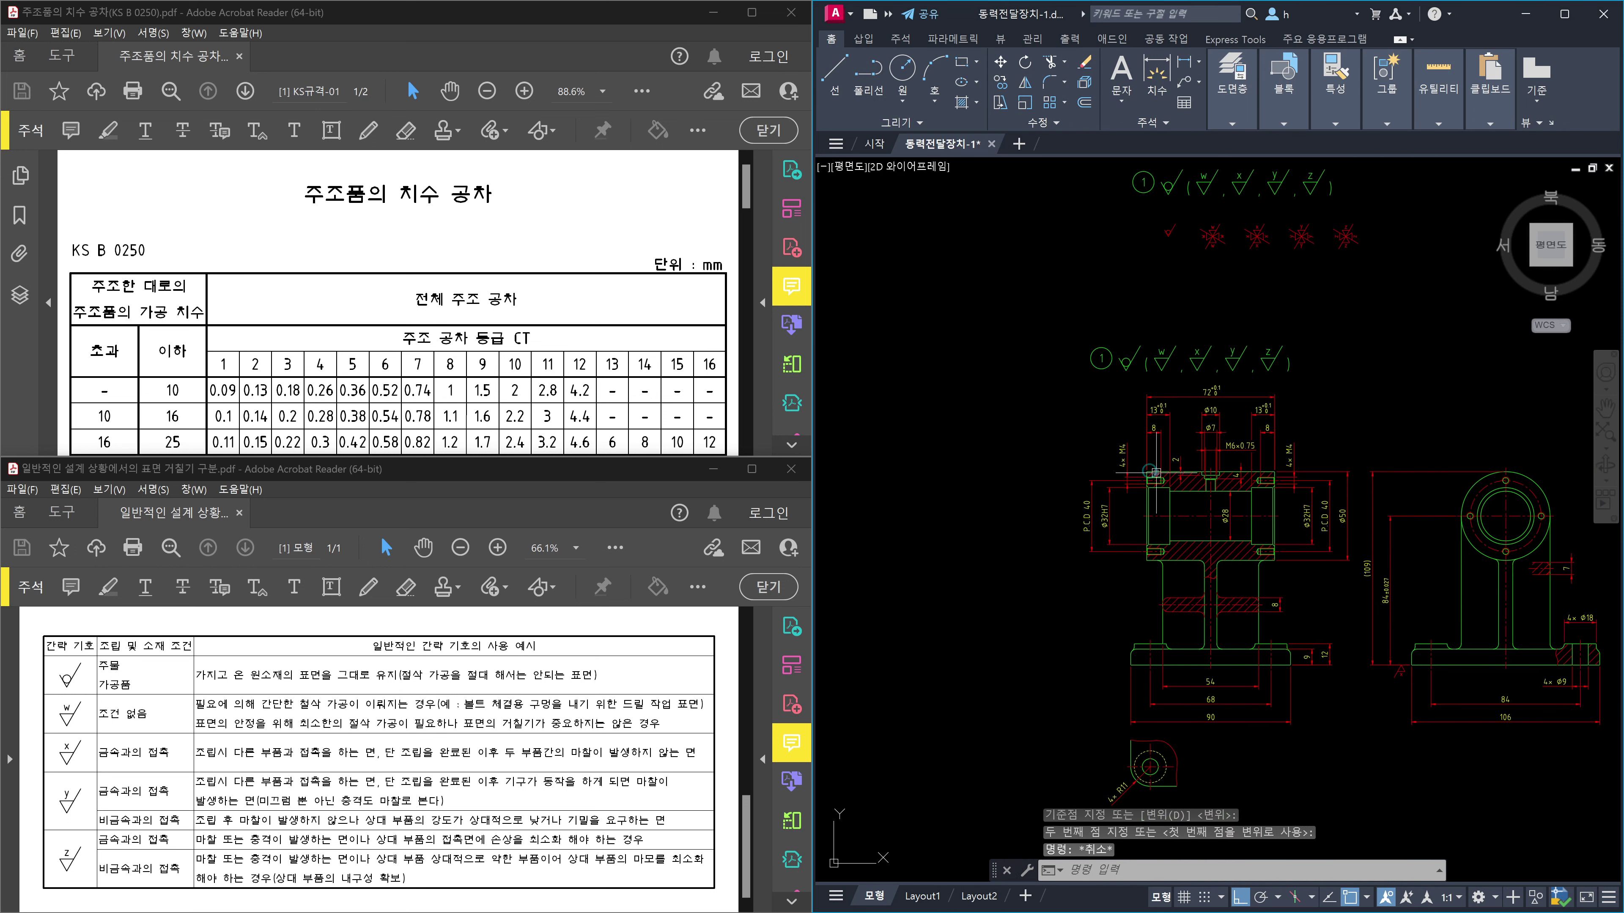
text(co)
key(Return)
scroll(1135, 431, down, 2)
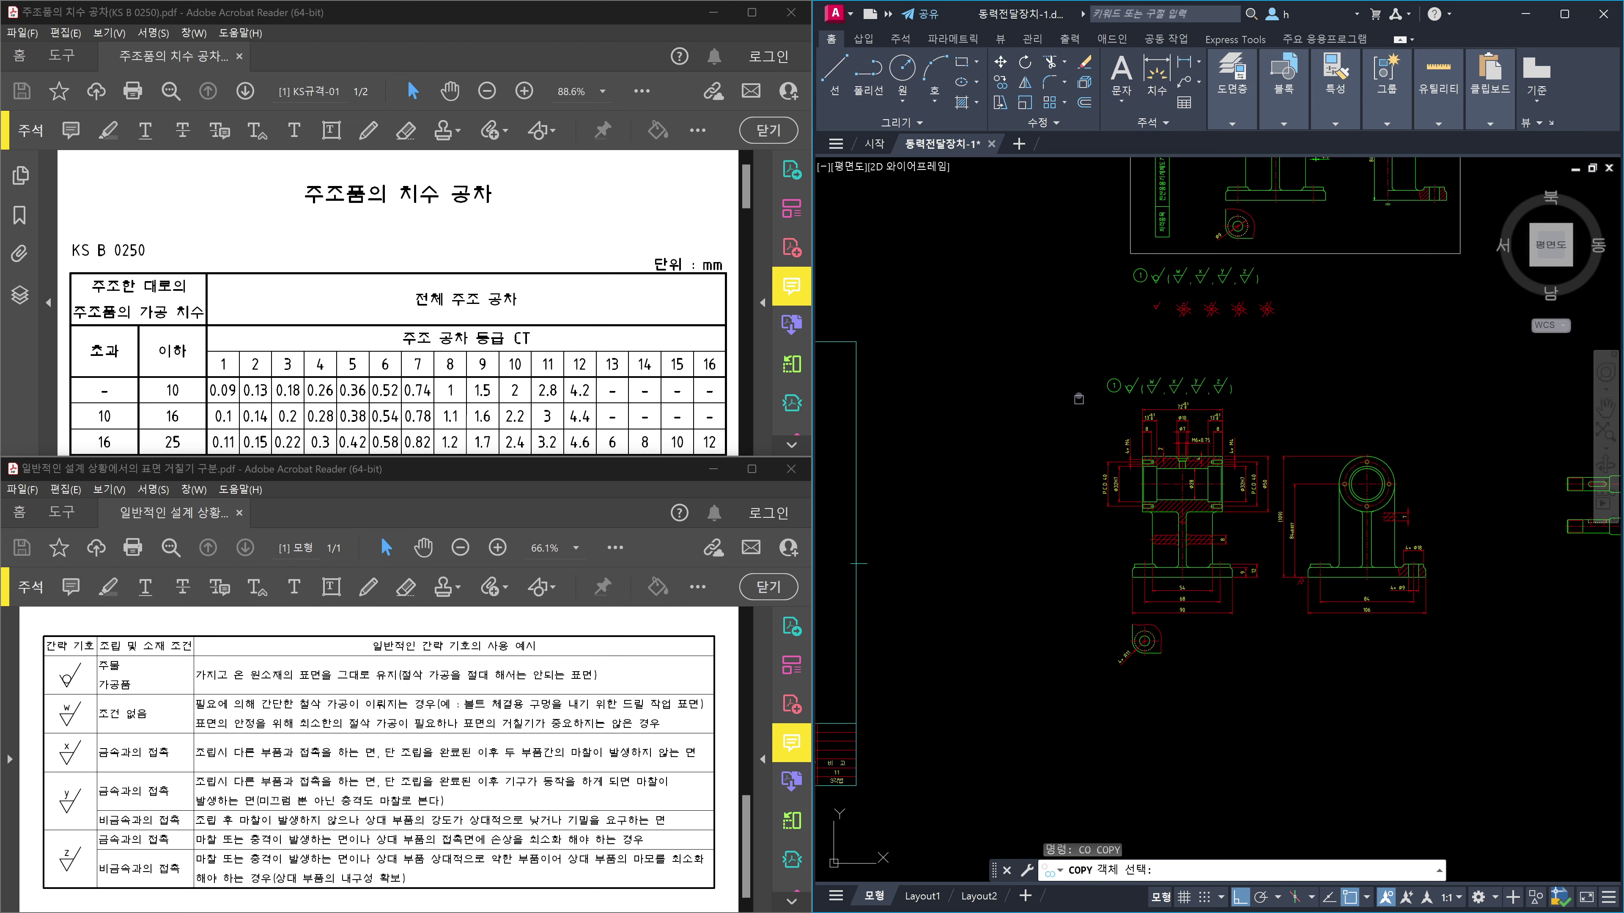
click(1078, 396)
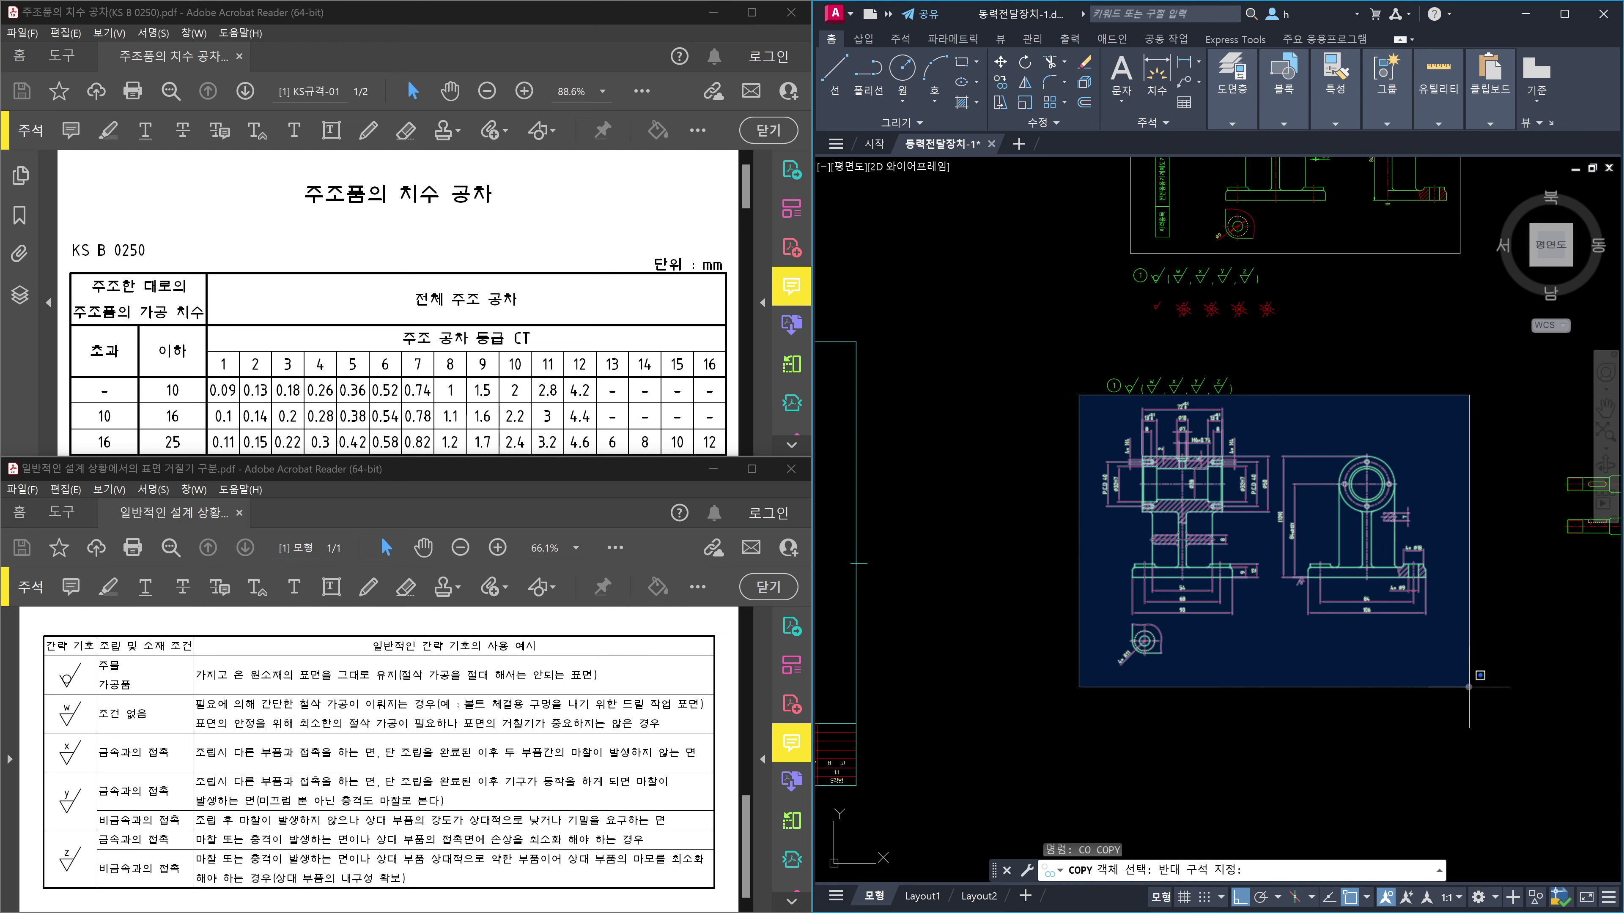
click(1469, 687)
key(Return)
click(1452, 402)
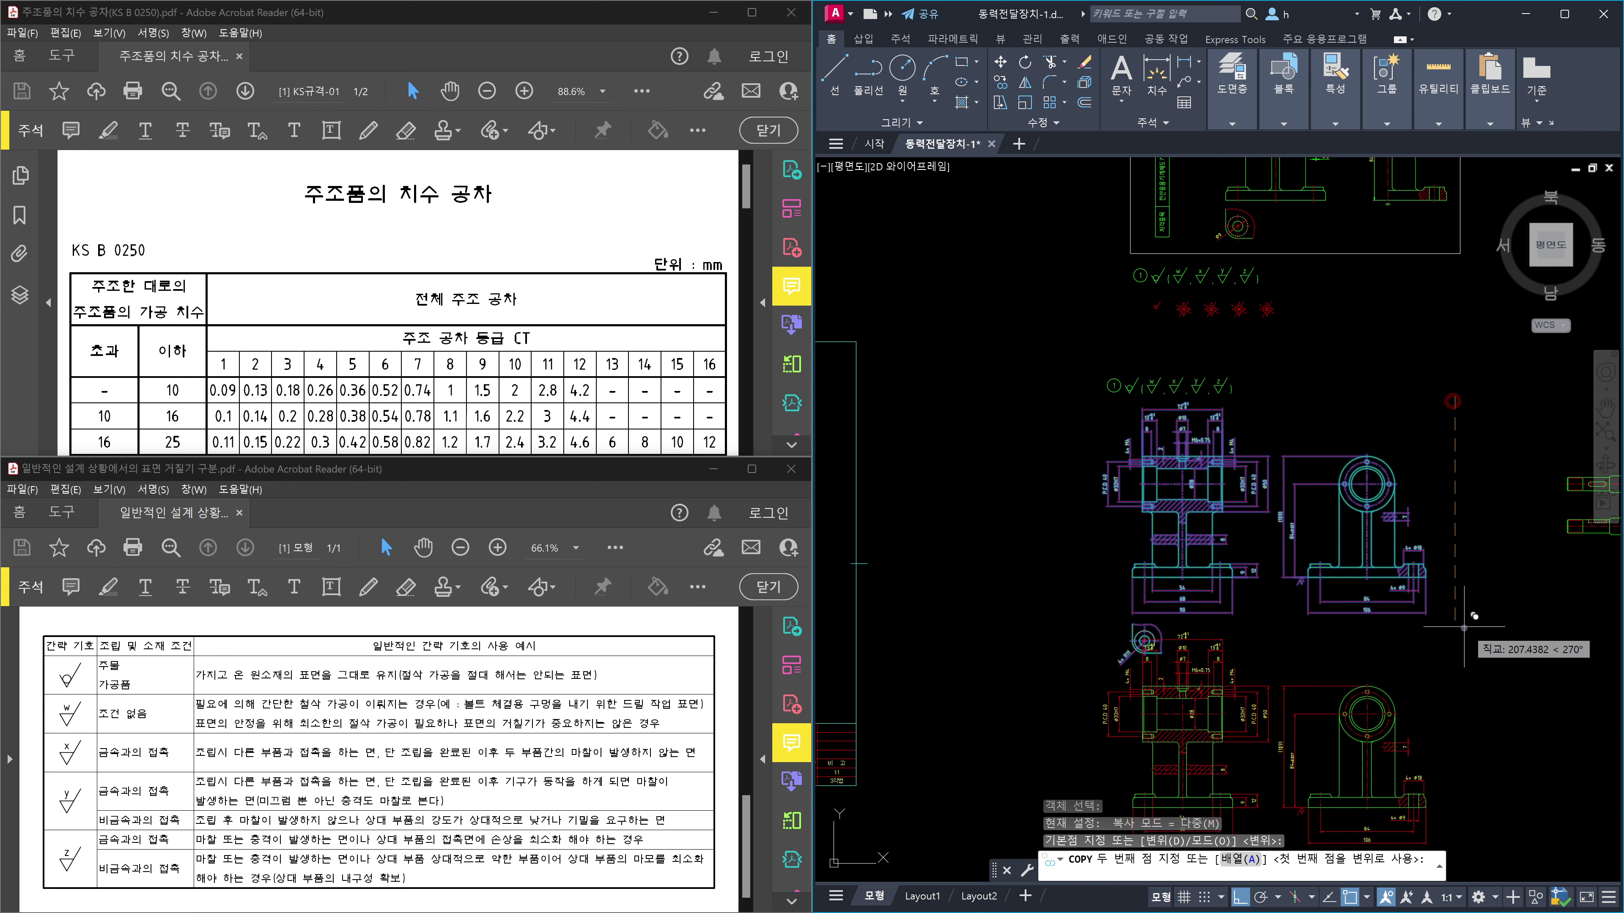
middle_drag(1464, 627, 1466, 414)
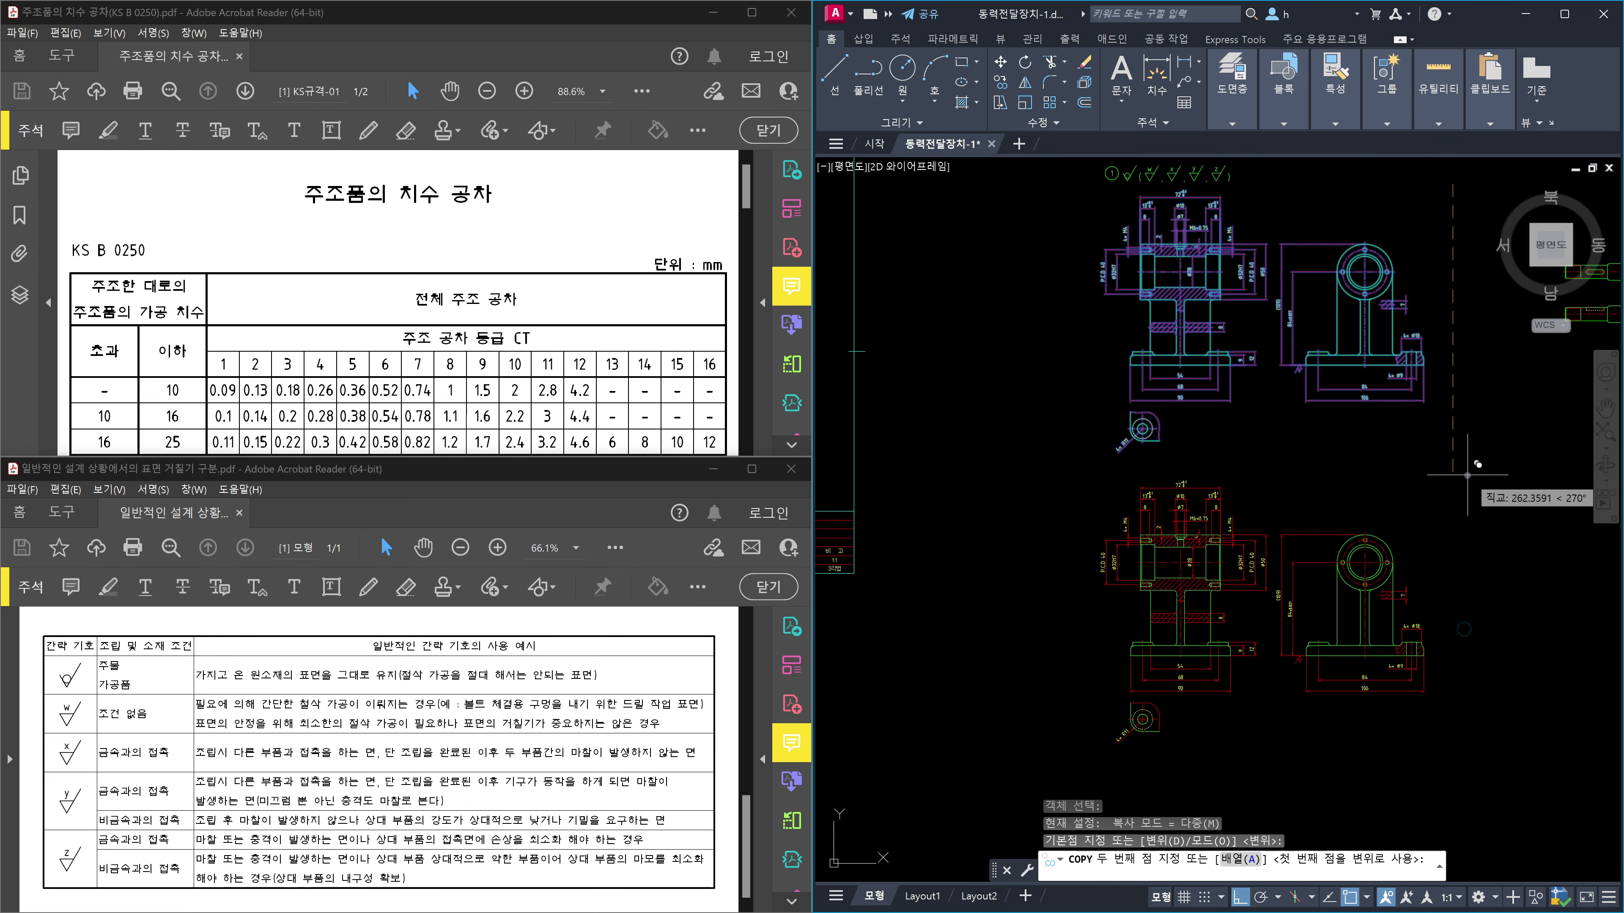
click(1467, 475)
key(Escape)
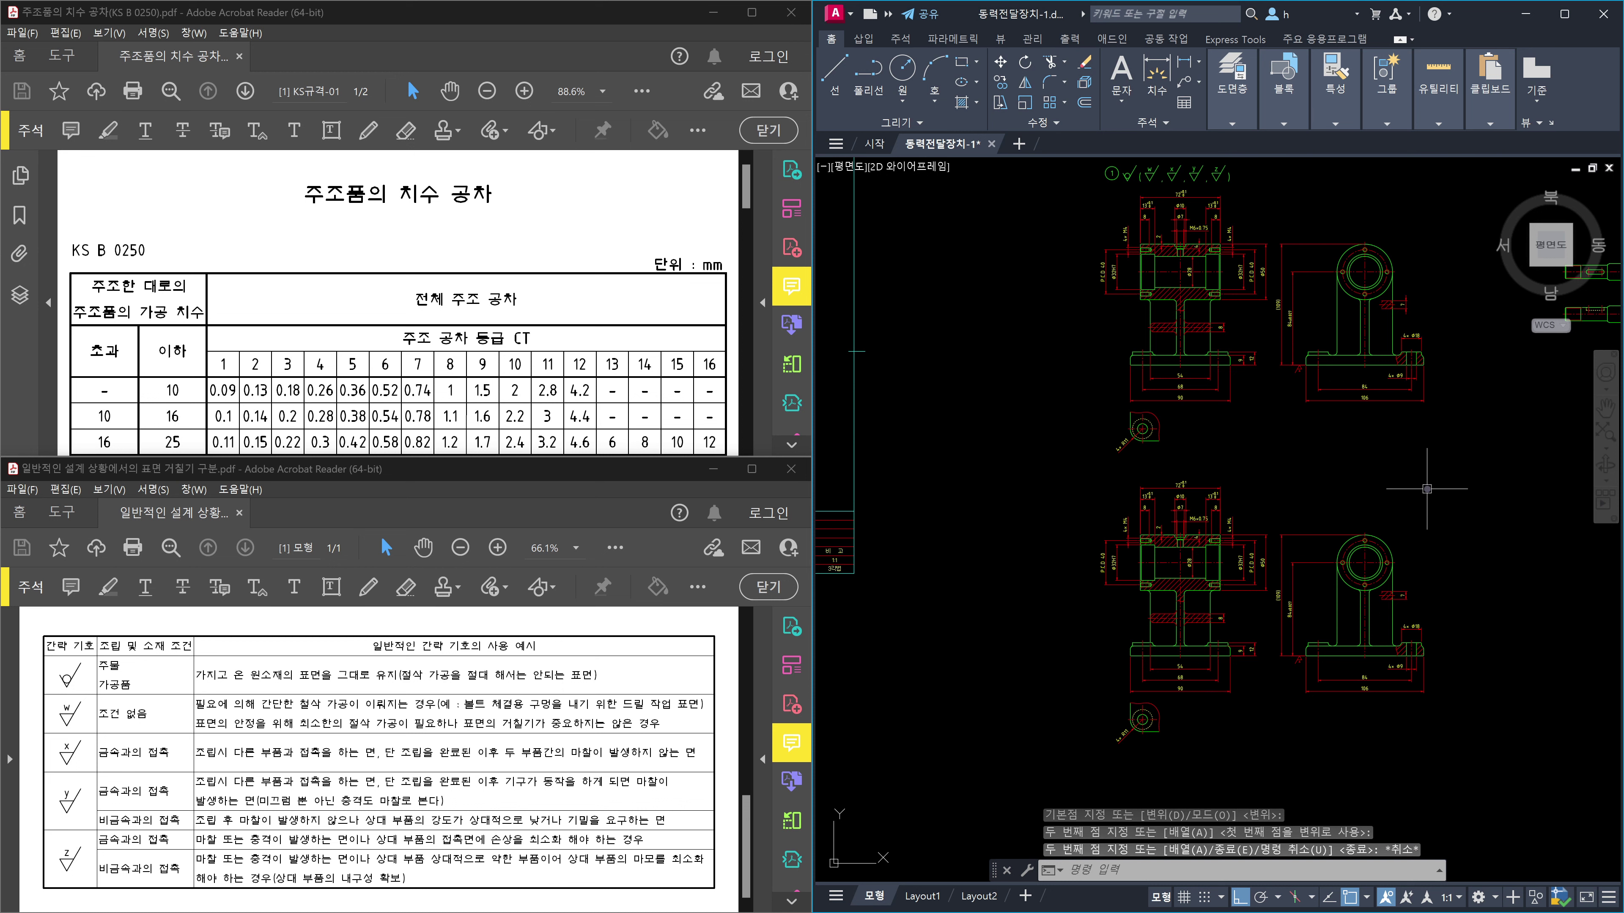
Examine the front view's base, highlighting its bottom edge and the flange's upper edge at the 9 mm height.
scroll(1199, 683, up, 4)
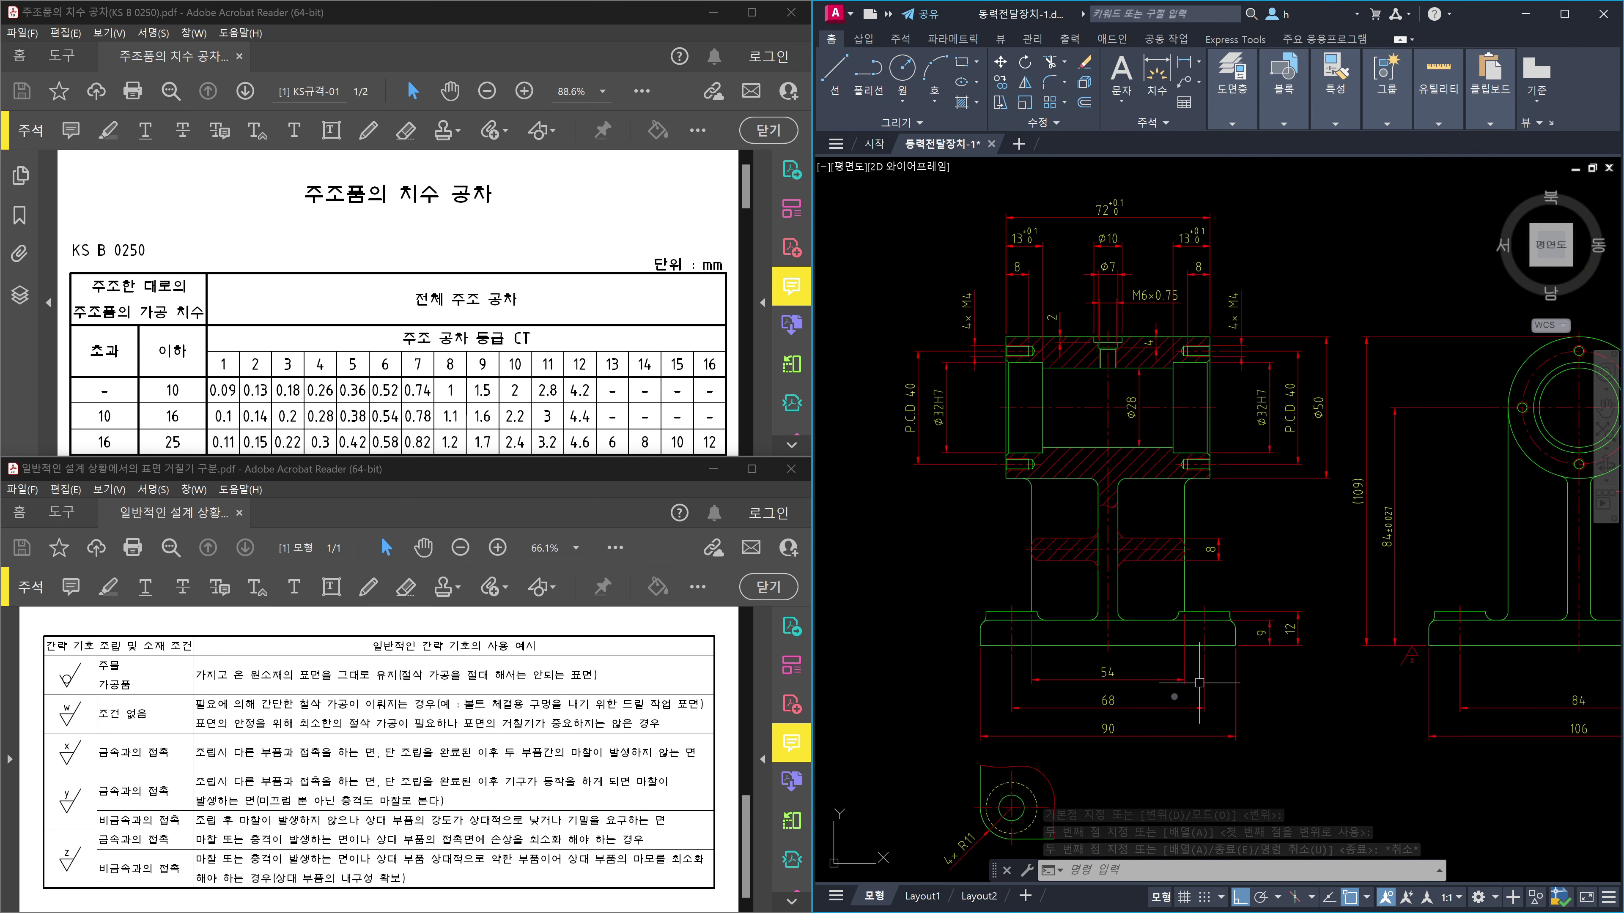
scroll(1199, 683, up, 2)
scroll(1150, 608, up, 2)
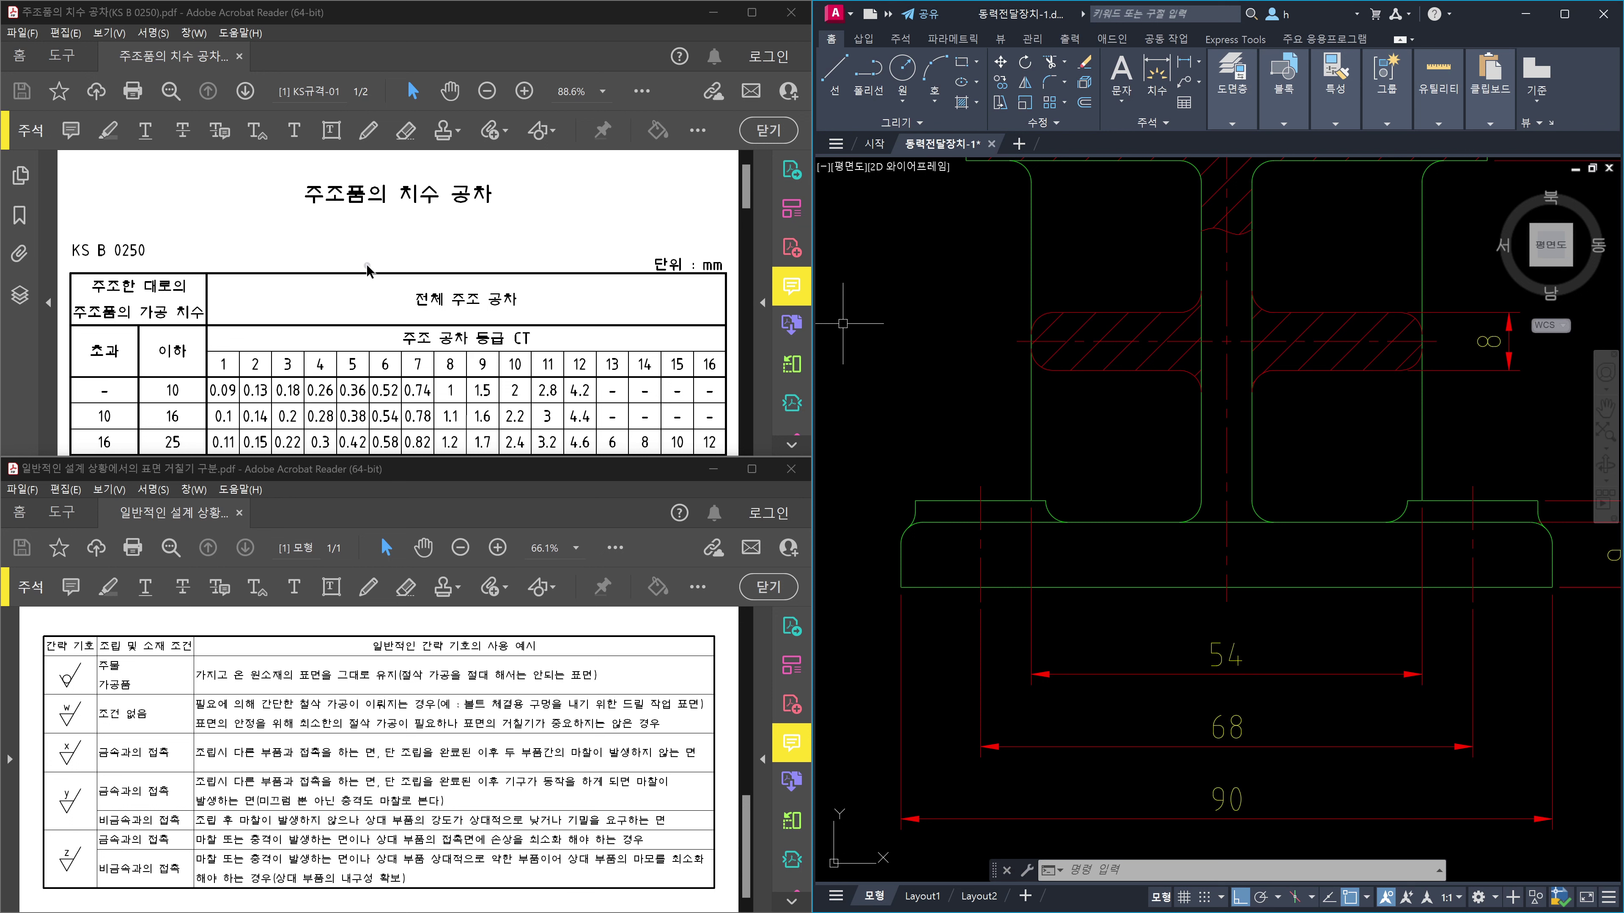
middle_drag(1181, 590, 905, 568)
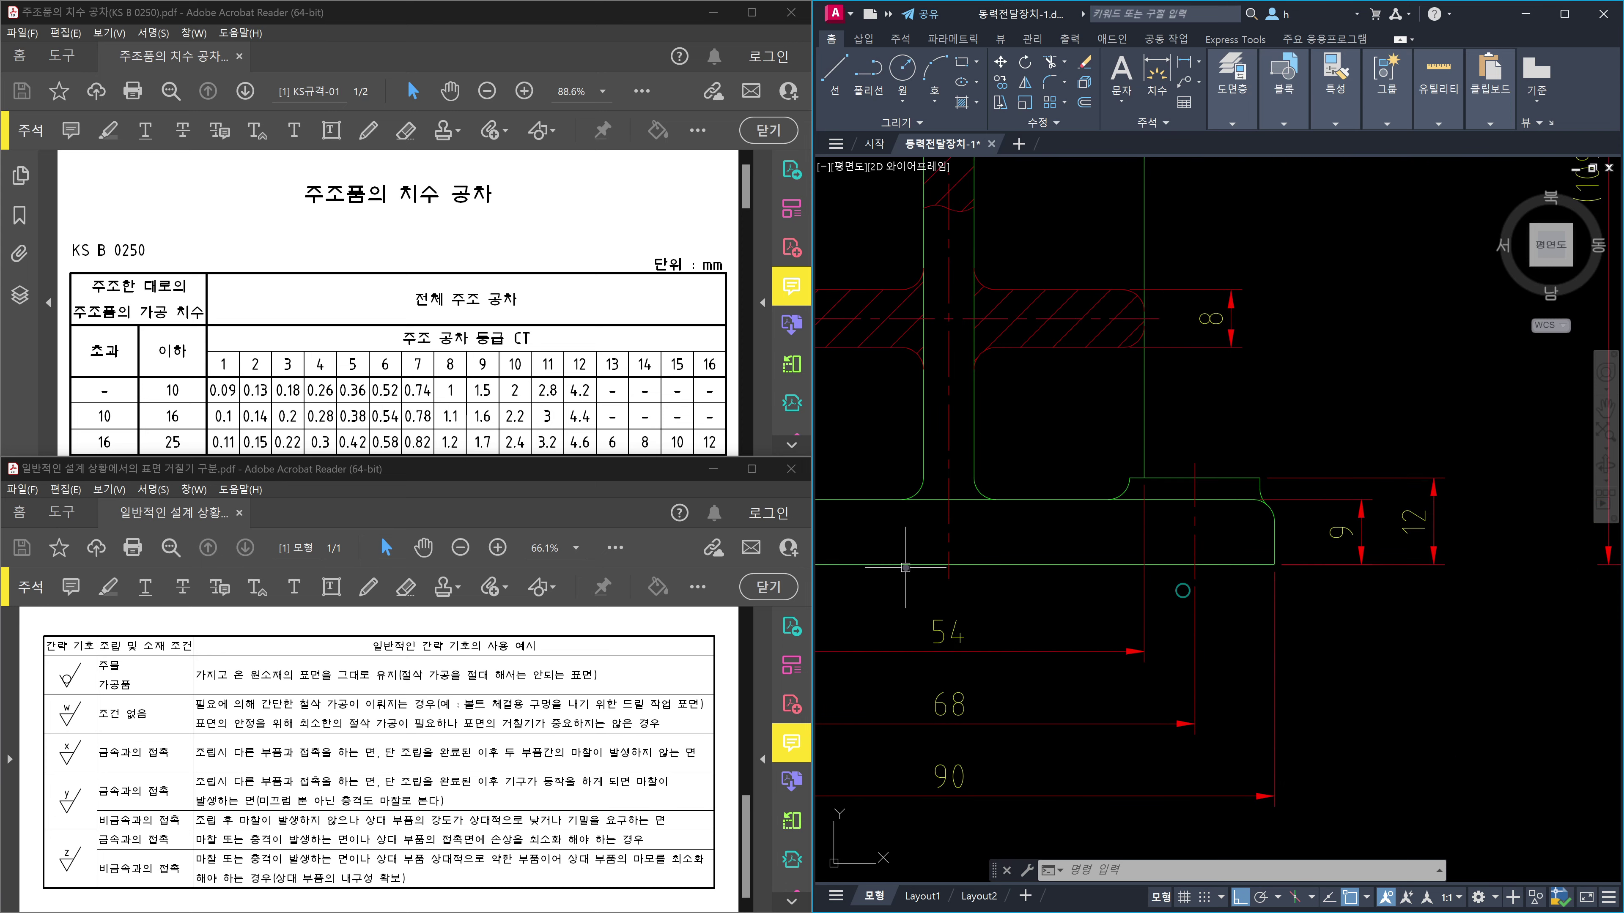
click(1052, 585)
click(1031, 468)
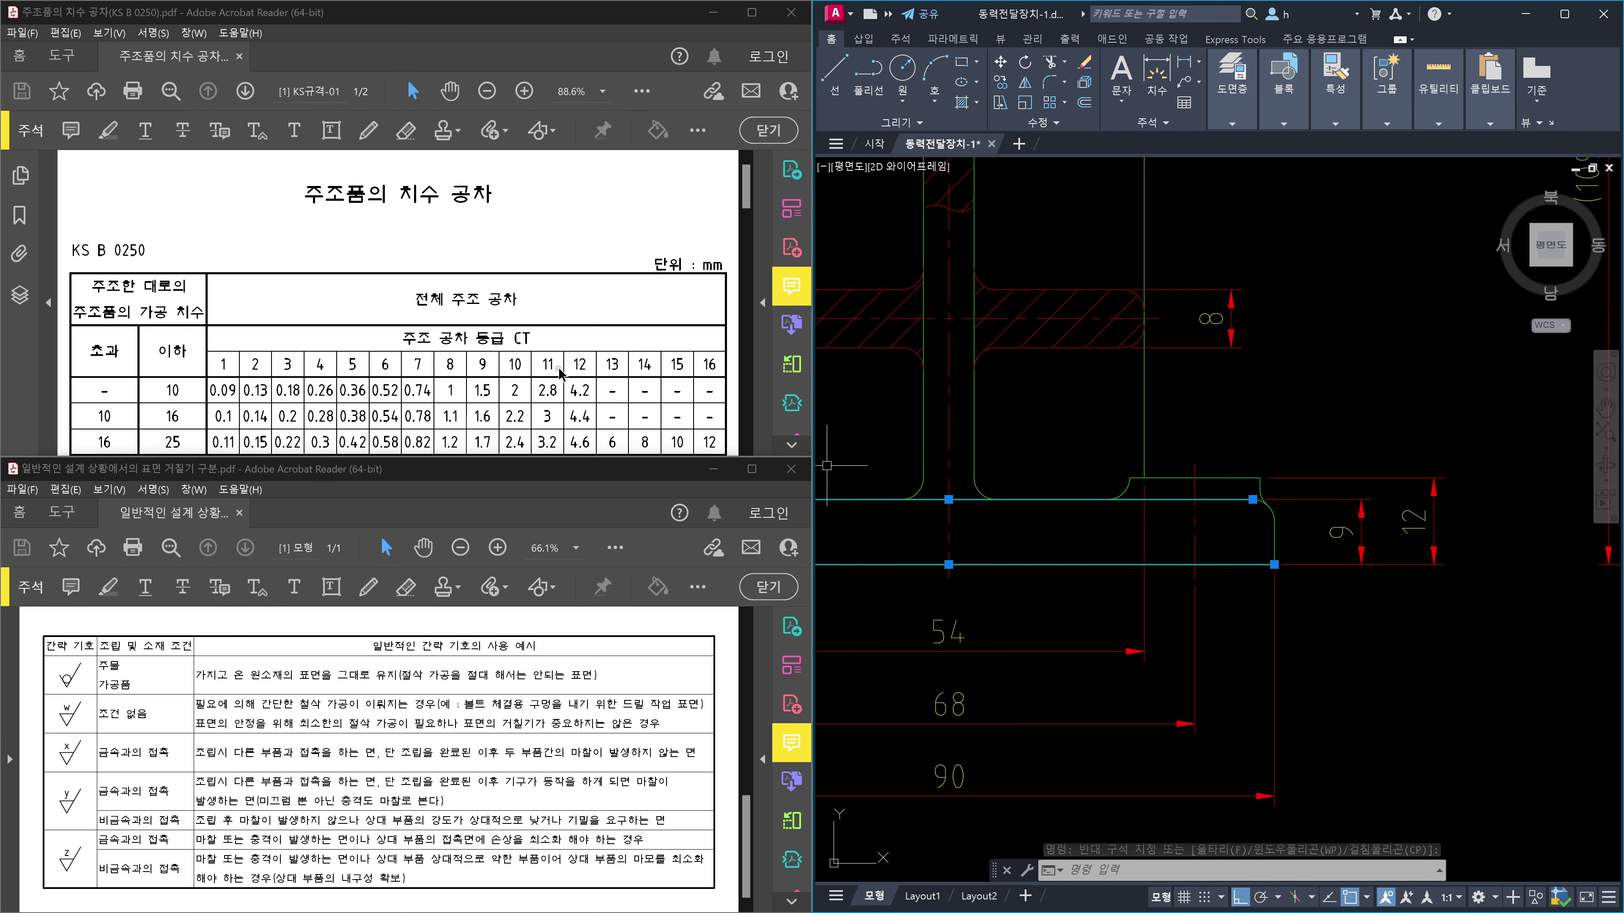
click(1055, 584)
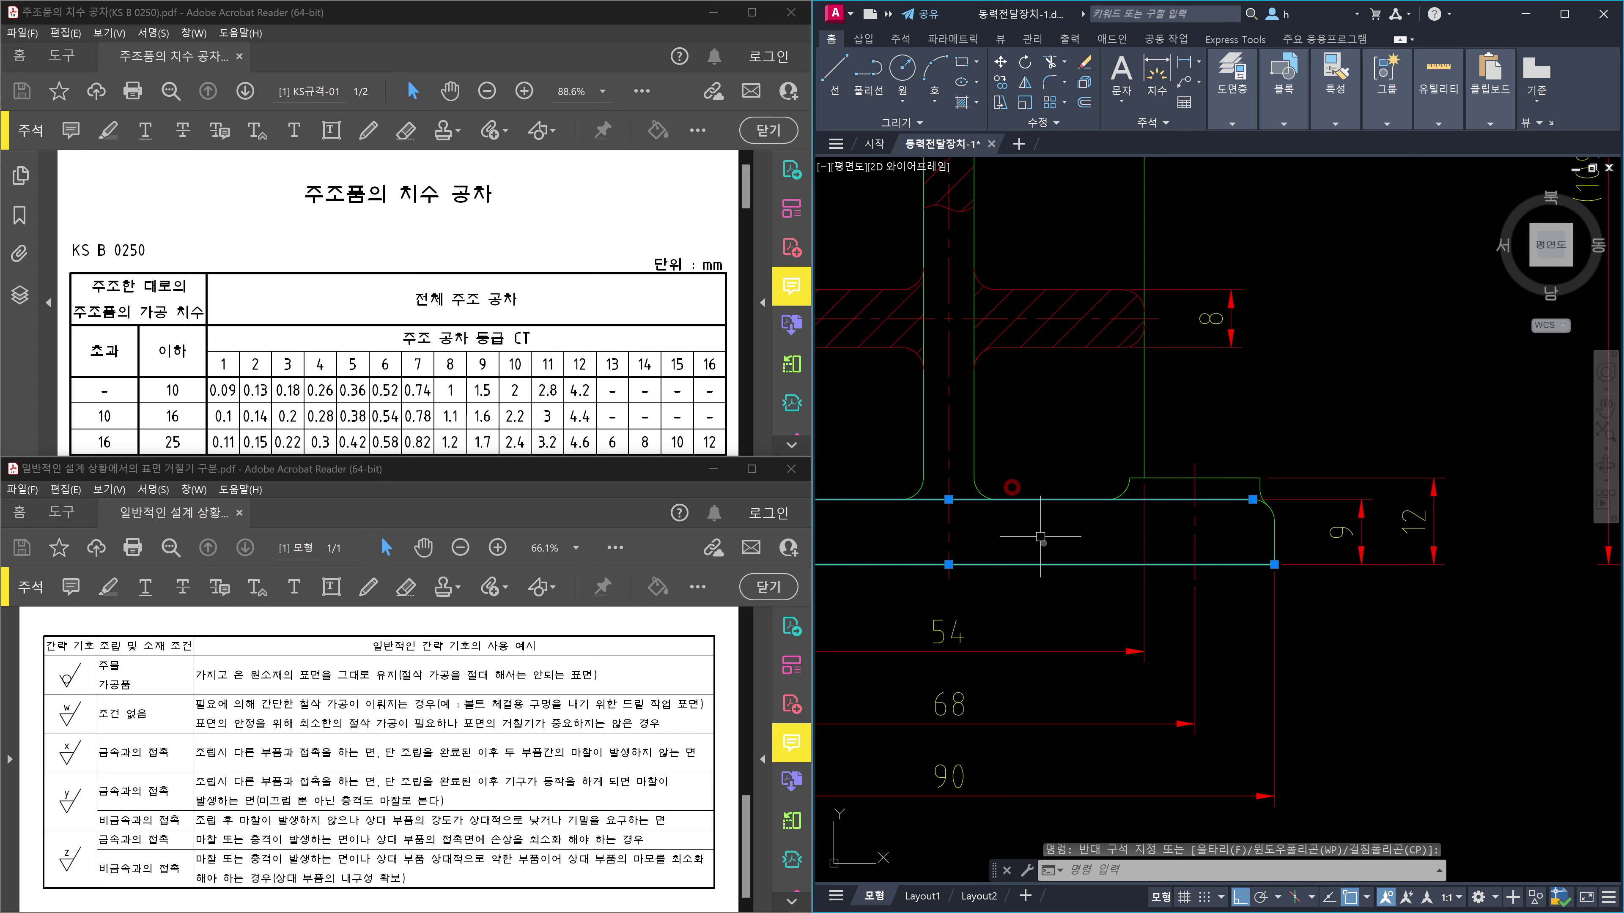
click(1048, 504)
Read the wall-thickness notes (2) and (3) below the KS B 0250 table, annotating CT11 and CT12 for the base's 9 mm thickness.
scroll(620, 365, down, 5)
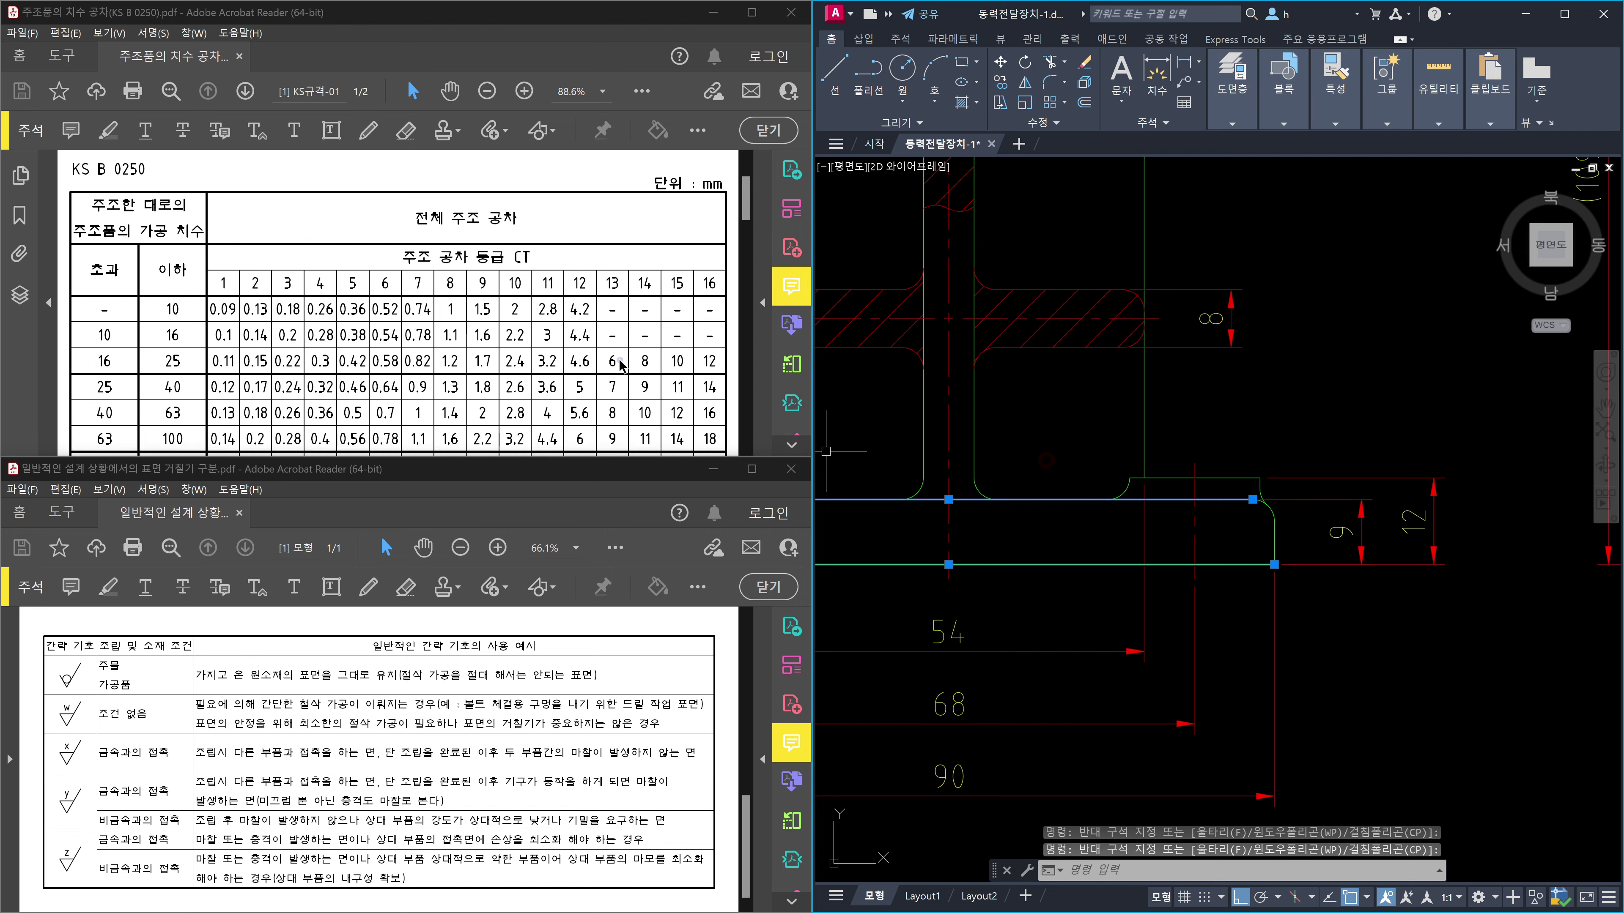
scroll(620, 365, down, 5)
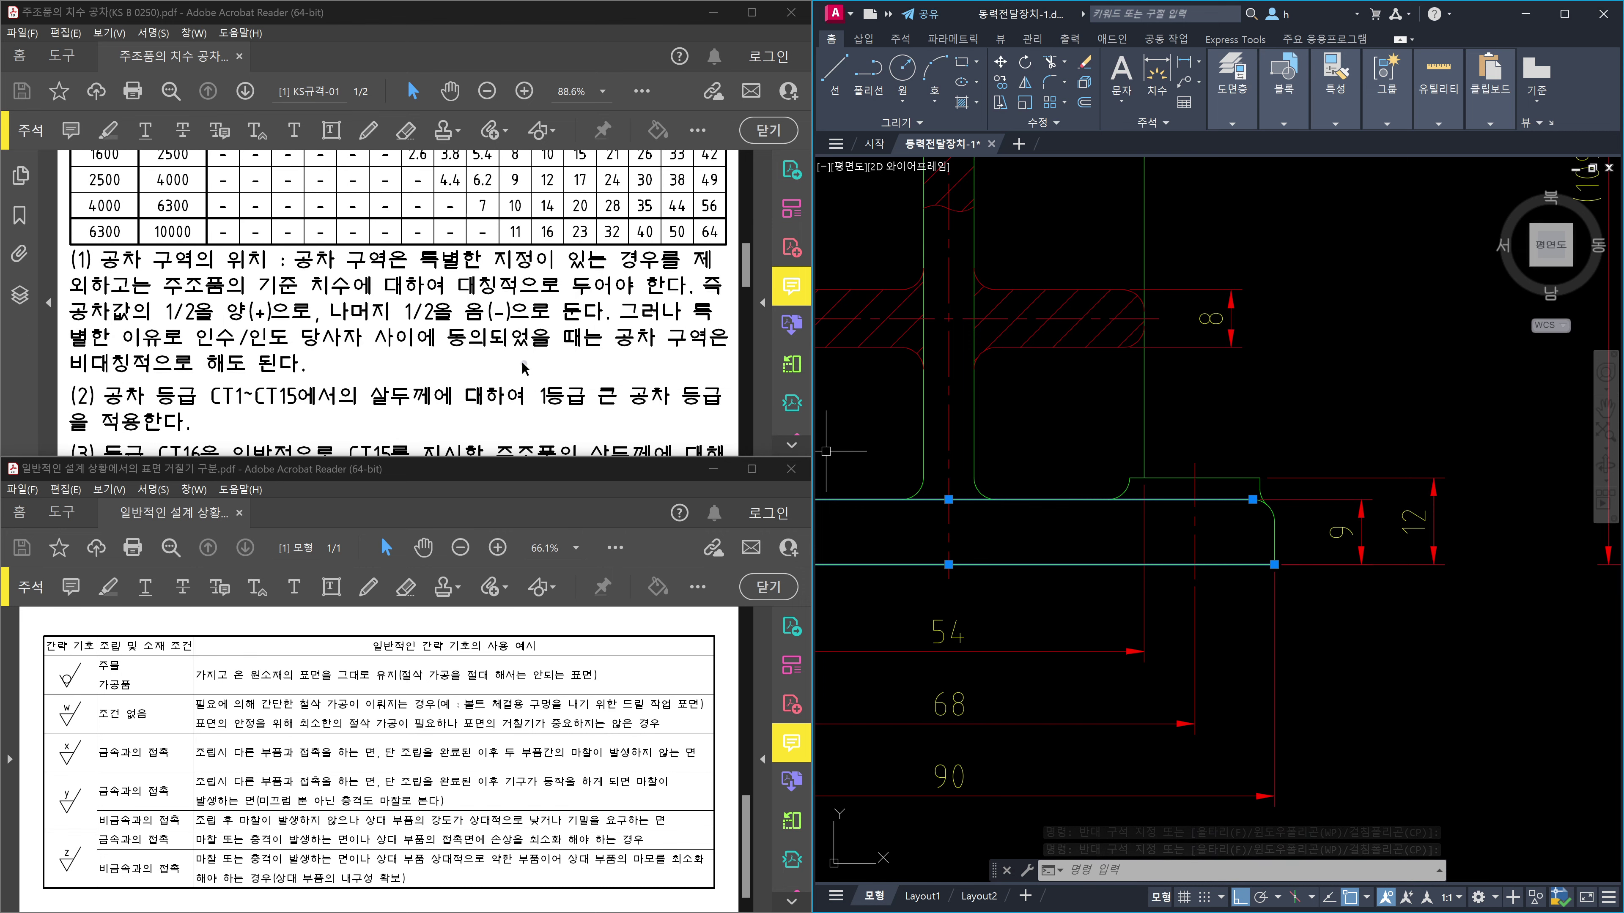
scroll(522, 366, down, 1)
scroll(521, 367, down, 1)
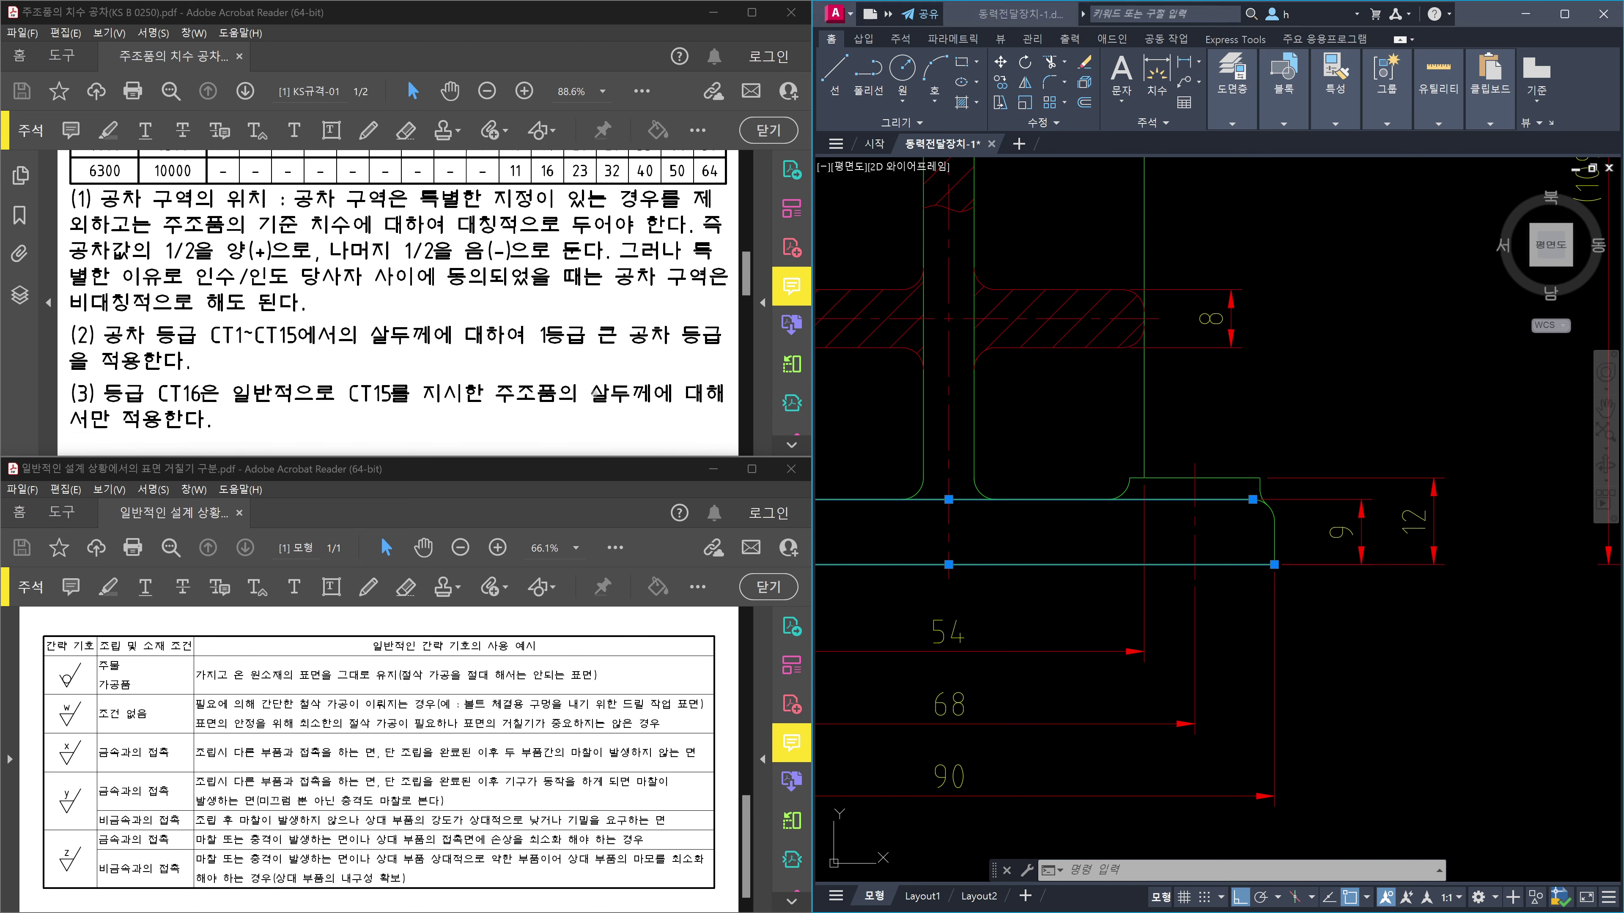
mouse_move(583, 378)
mouse_down()
mouse_move(601, 408)
mouse_move(657, 414)
mouse_up()
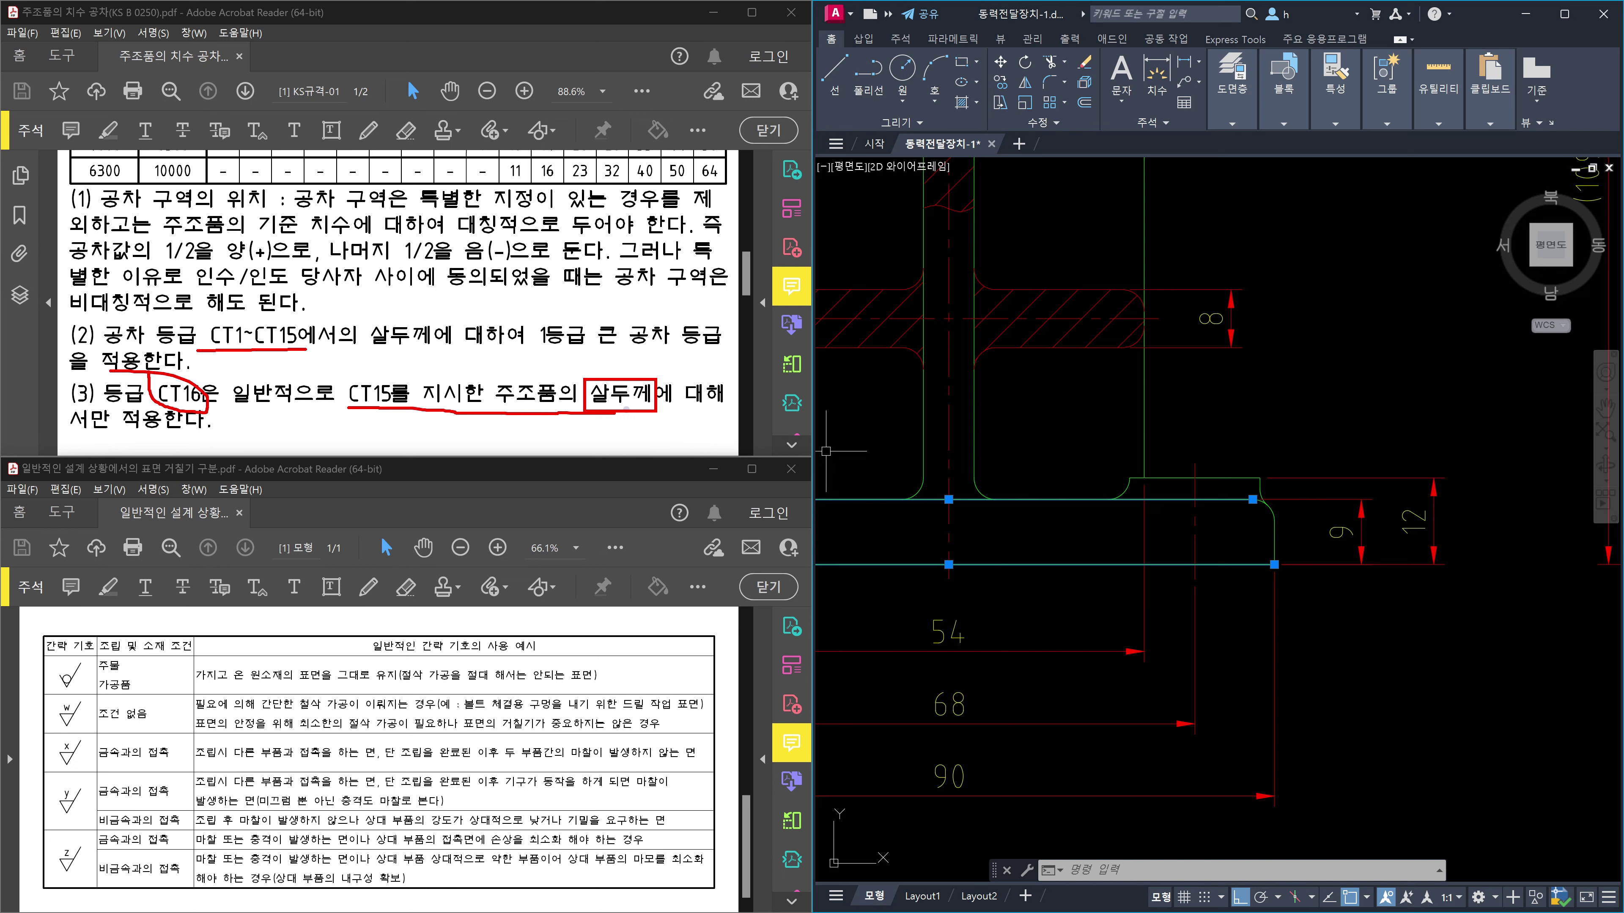
mouse_move(368, 321)
mouse_down()
mouse_move(452, 348)
mouse_move(428, 351)
mouse_up()
drag(565, 347, 668, 354)
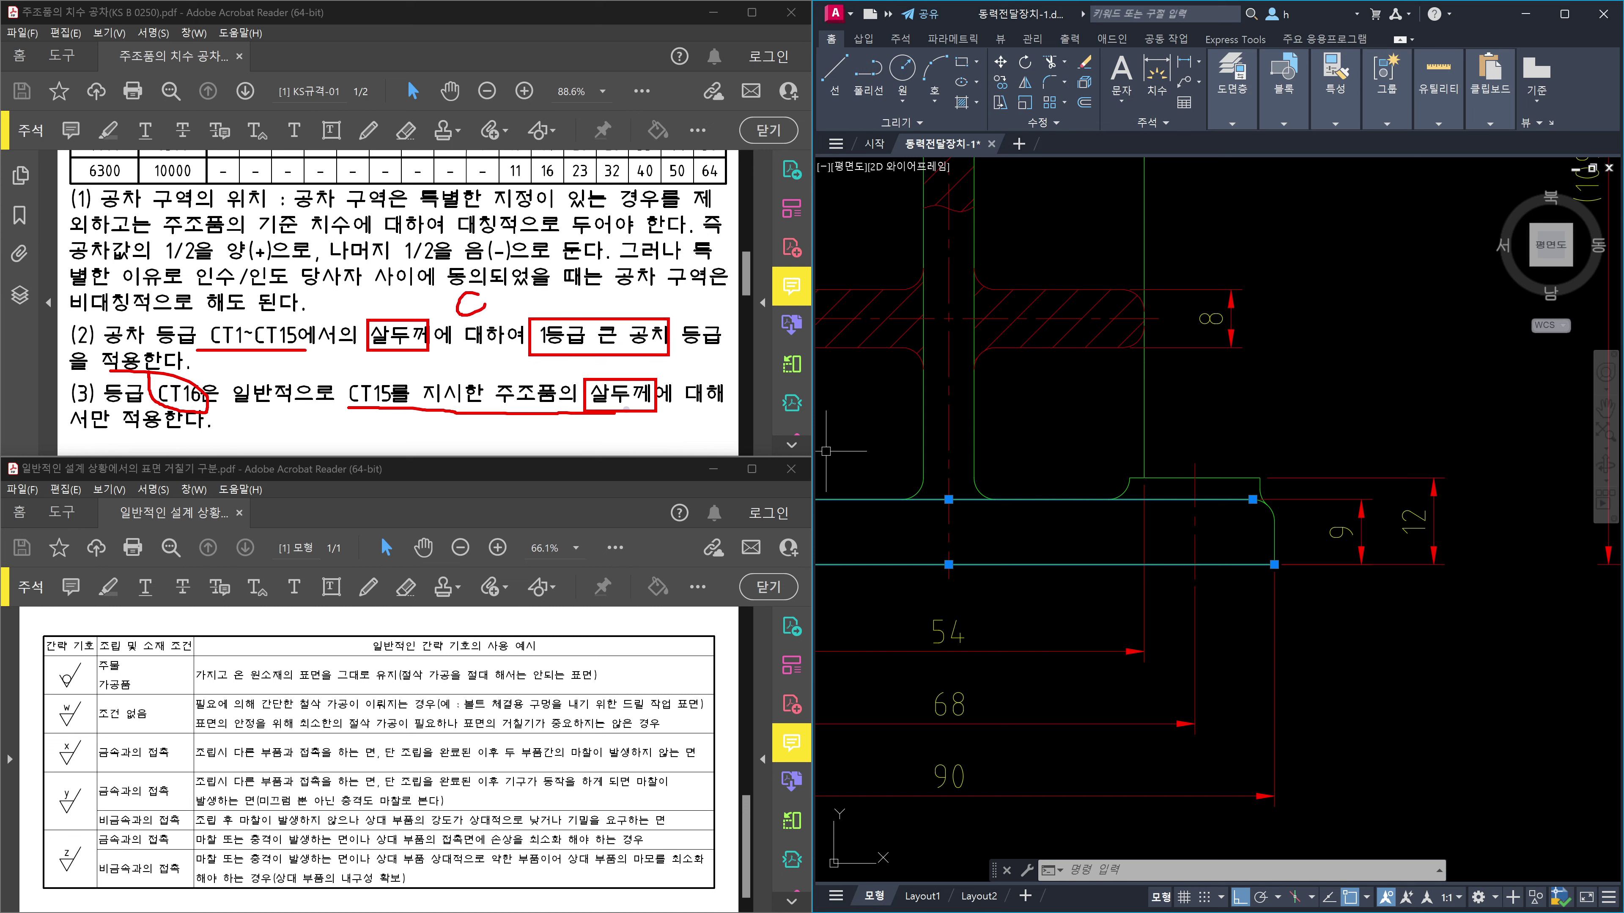
drag(484, 295, 497, 295)
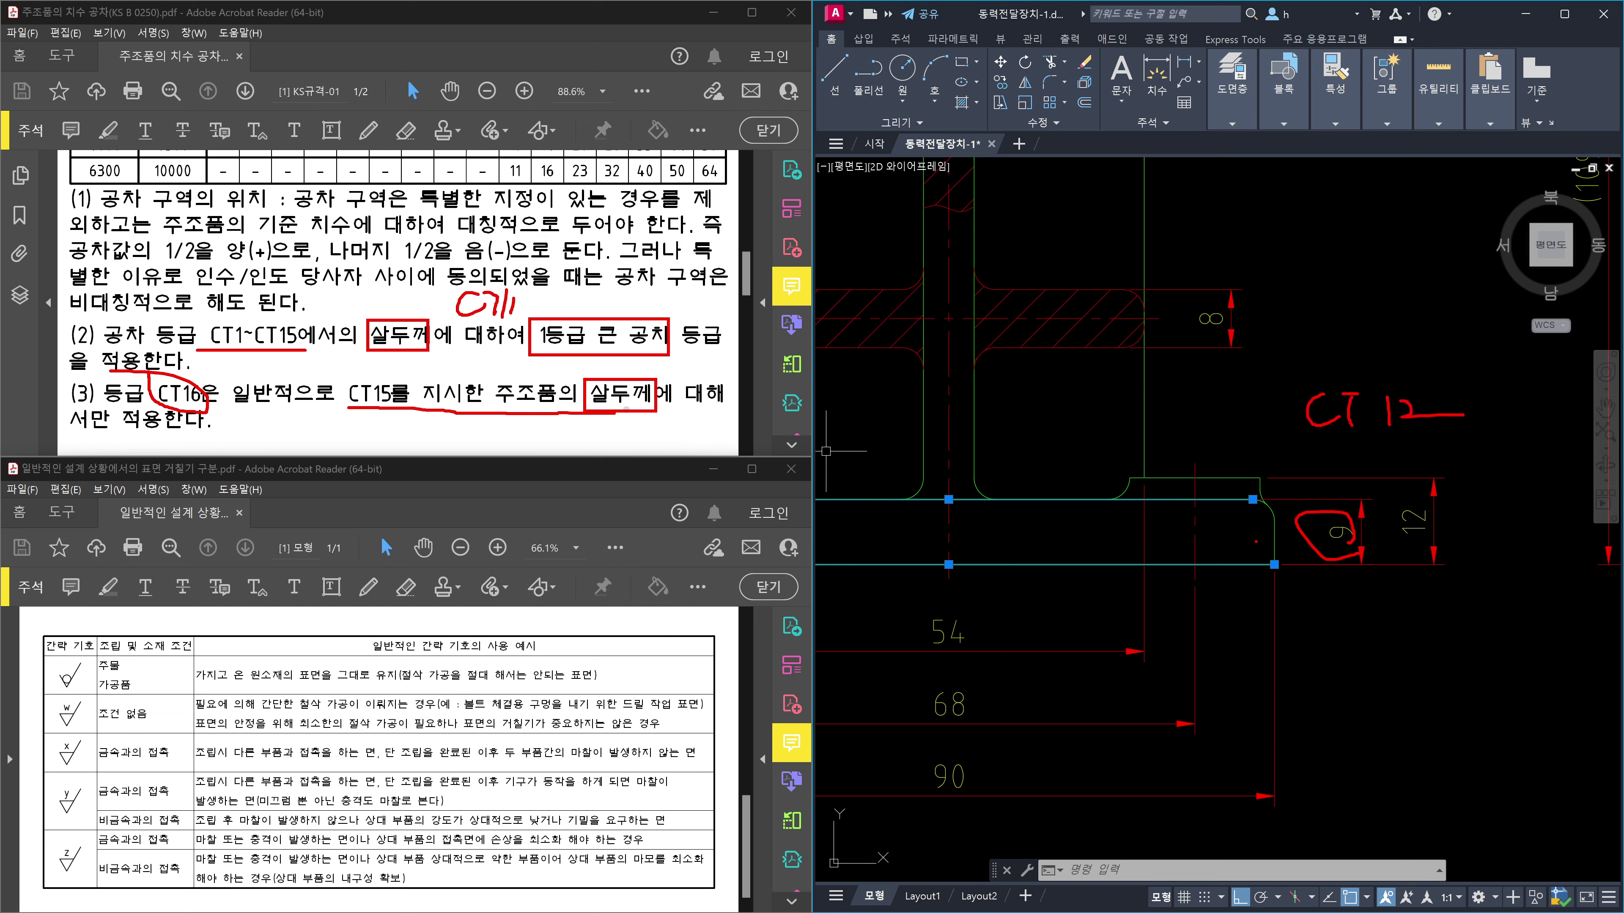
key(Escape)
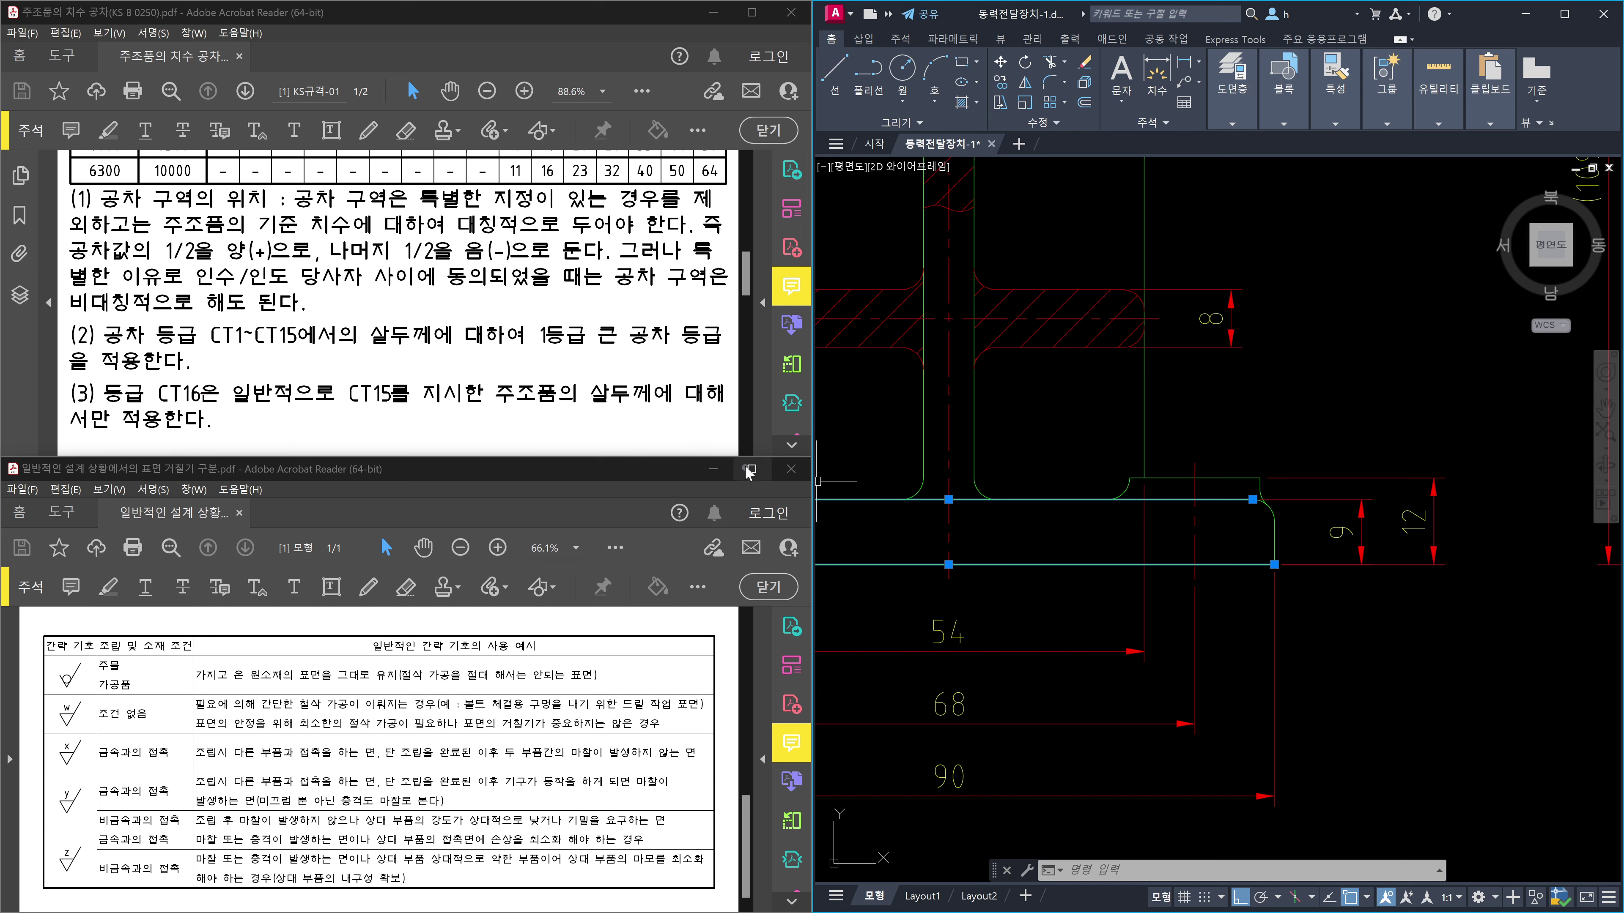
Check the casting tolerance values in the KS B 0250 table against the front view base's upper edge, highlighting that edge.
scroll(605, 361, up, 6)
scroll(606, 362, up, 3)
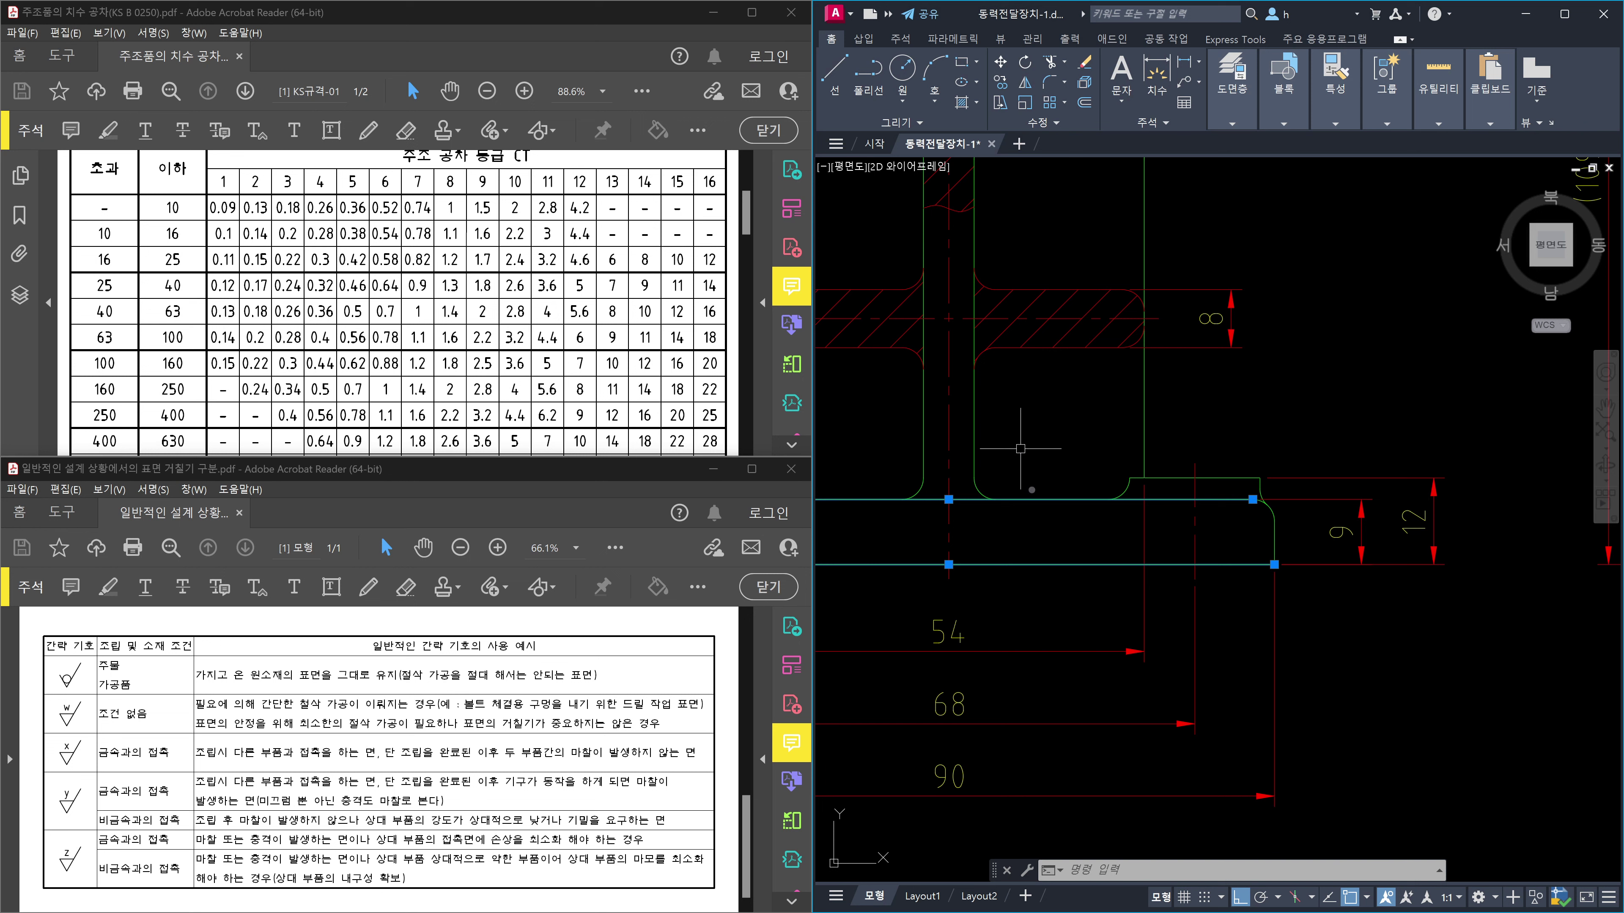
key(Escape)
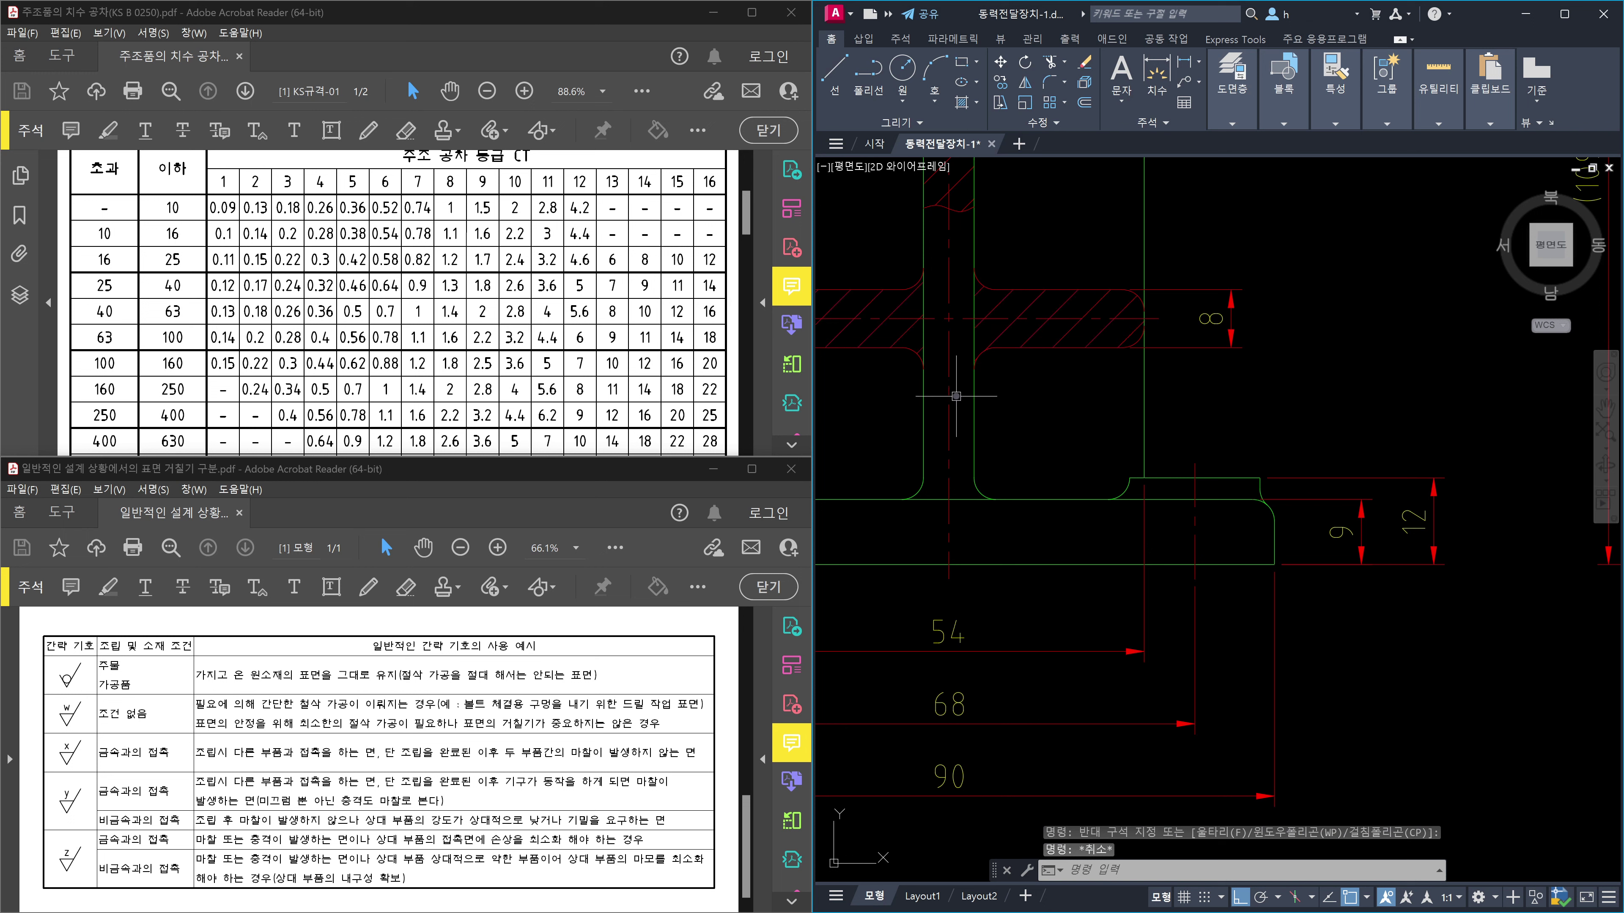
click(1048, 506)
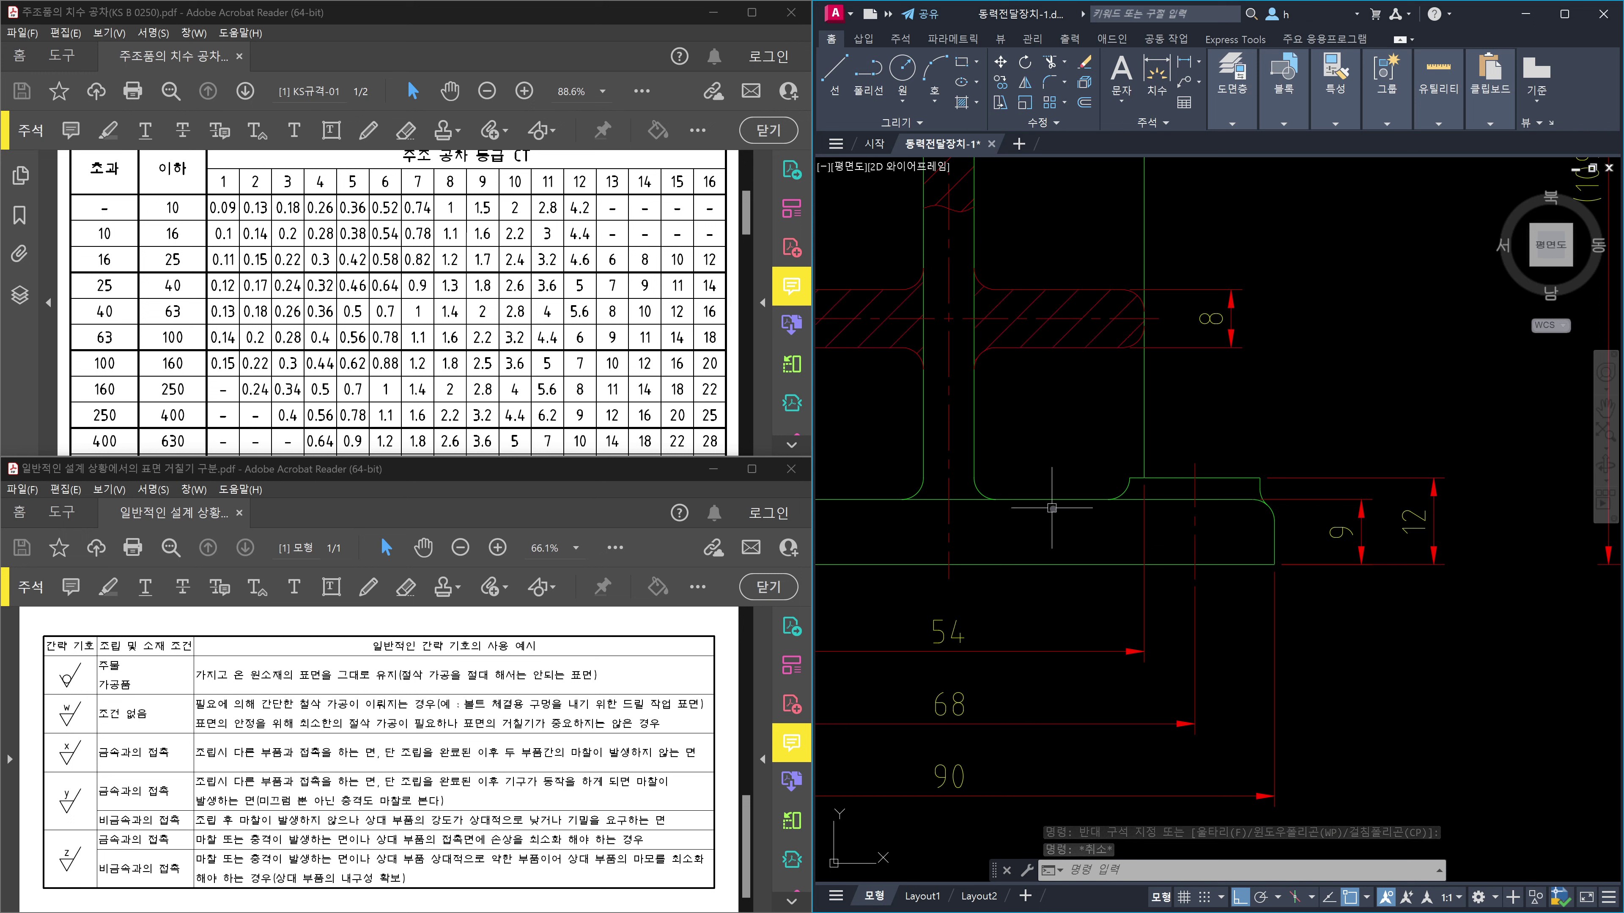
click(1041, 483)
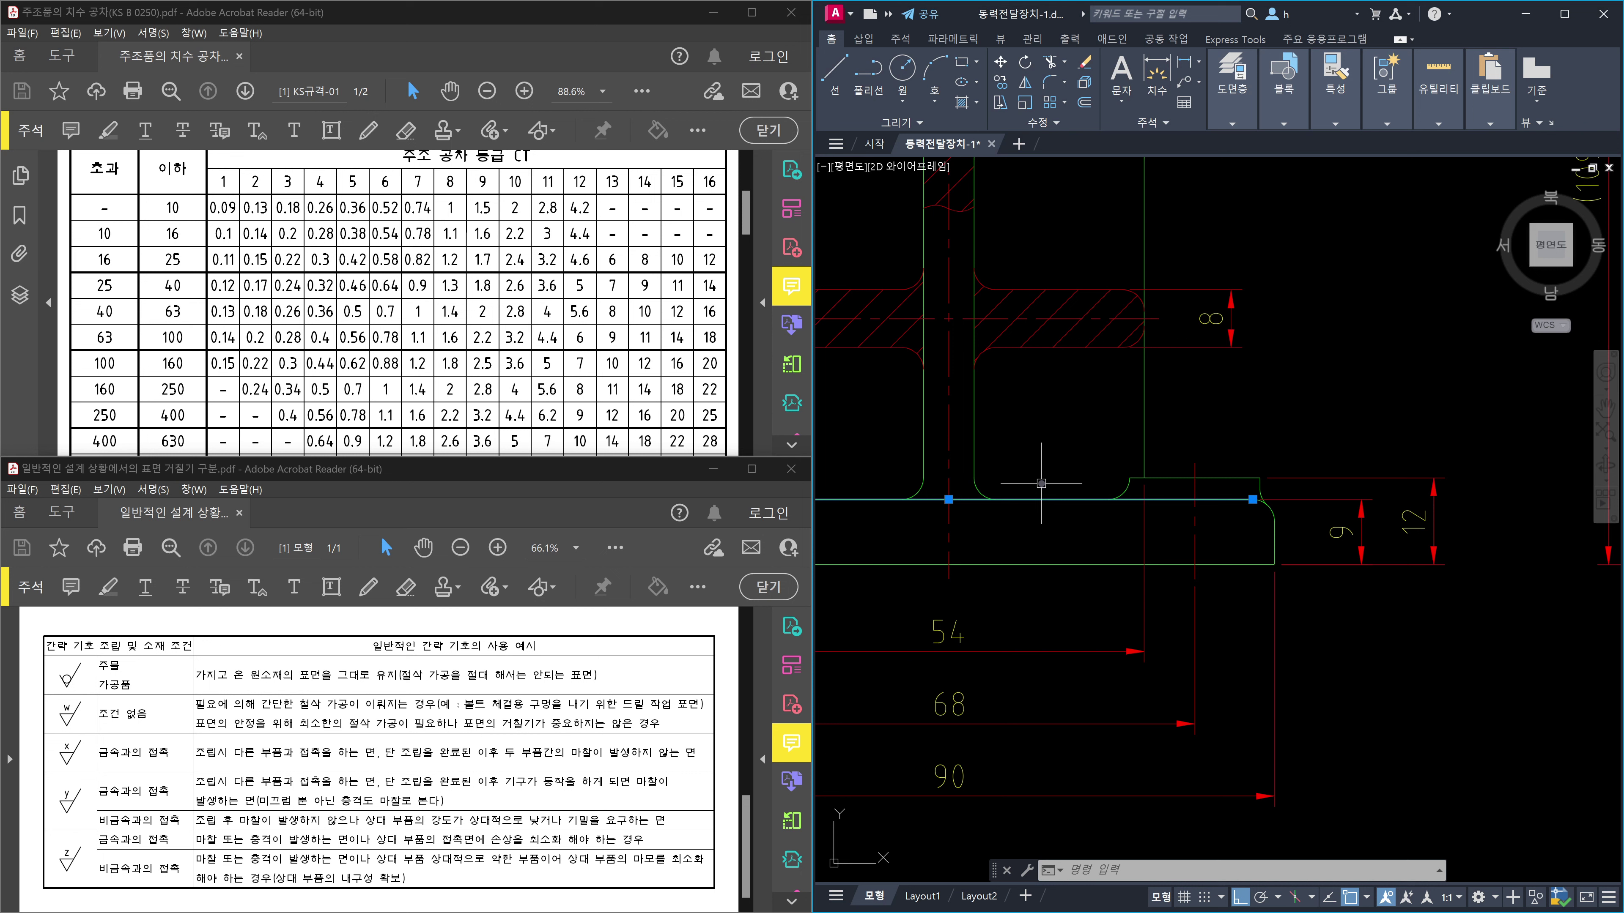
click(1041, 483)
key(Escape)
key(Escape)
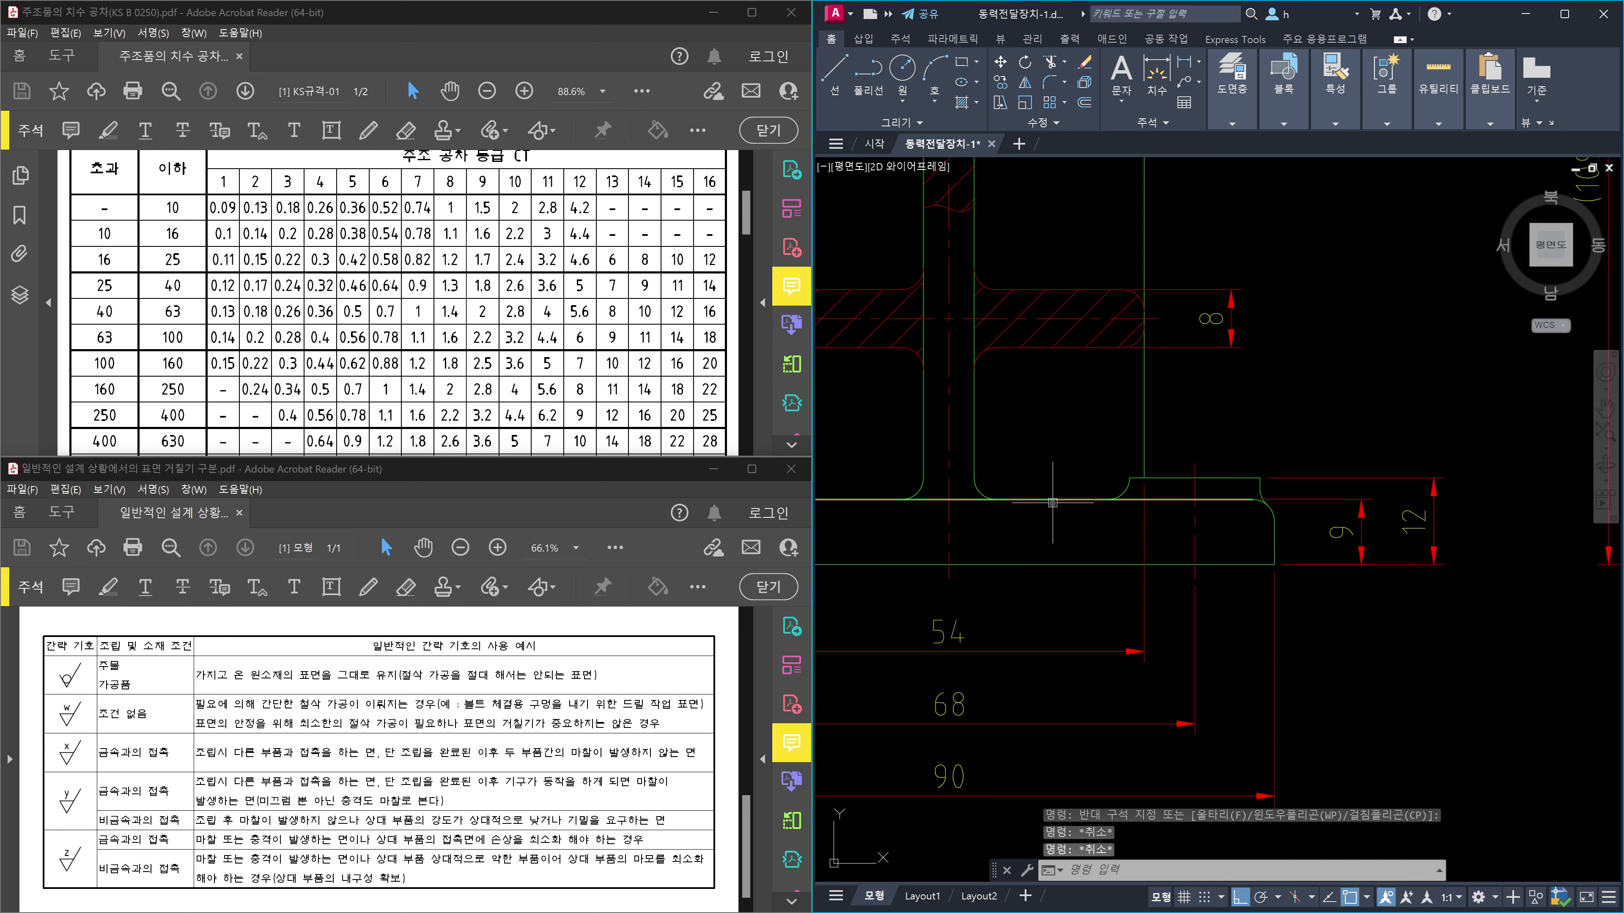
Highlight the upper edge of the front view's base at the 9 mm height to examine where its casting tolerance applies.
click(1051, 500)
click(1049, 488)
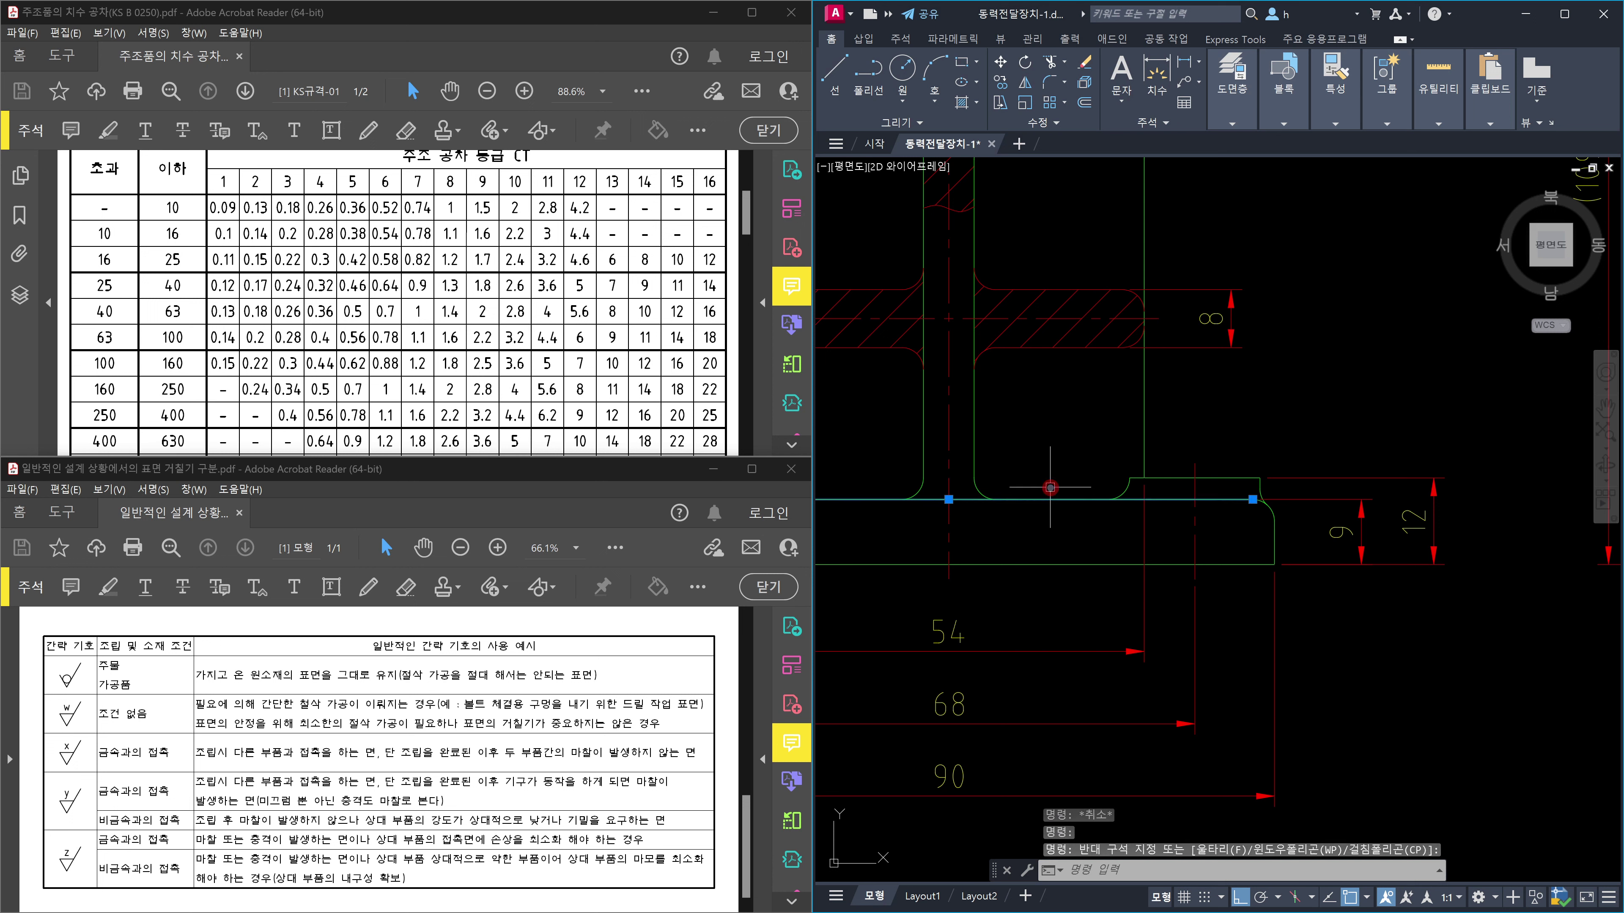
key(Escape)
click(1059, 509)
click(1054, 492)
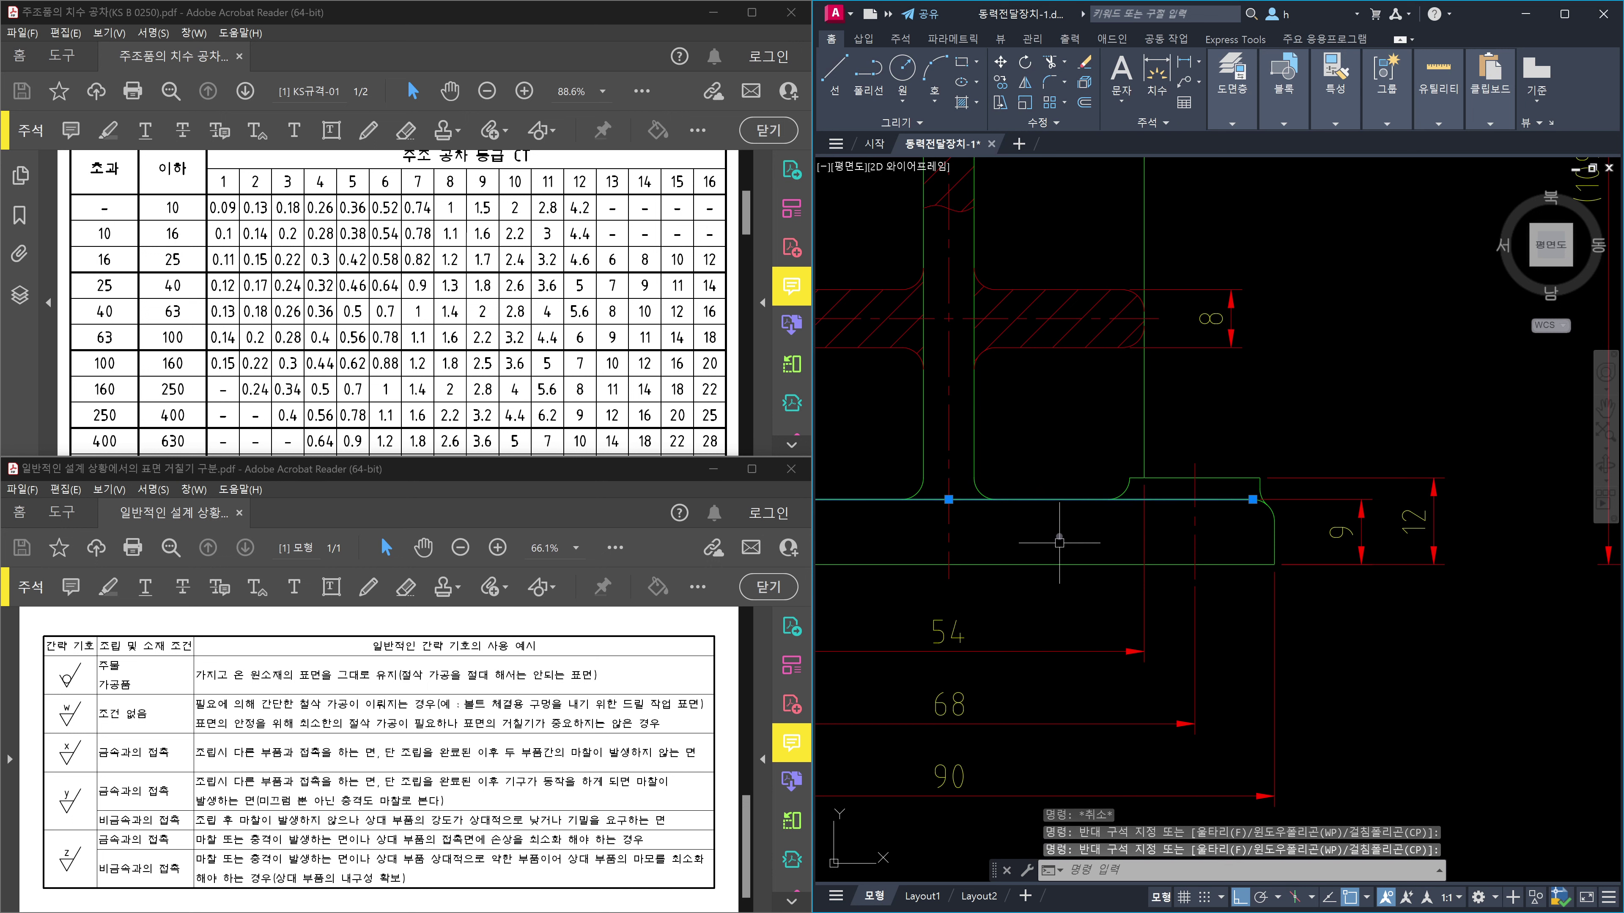
key(Escape)
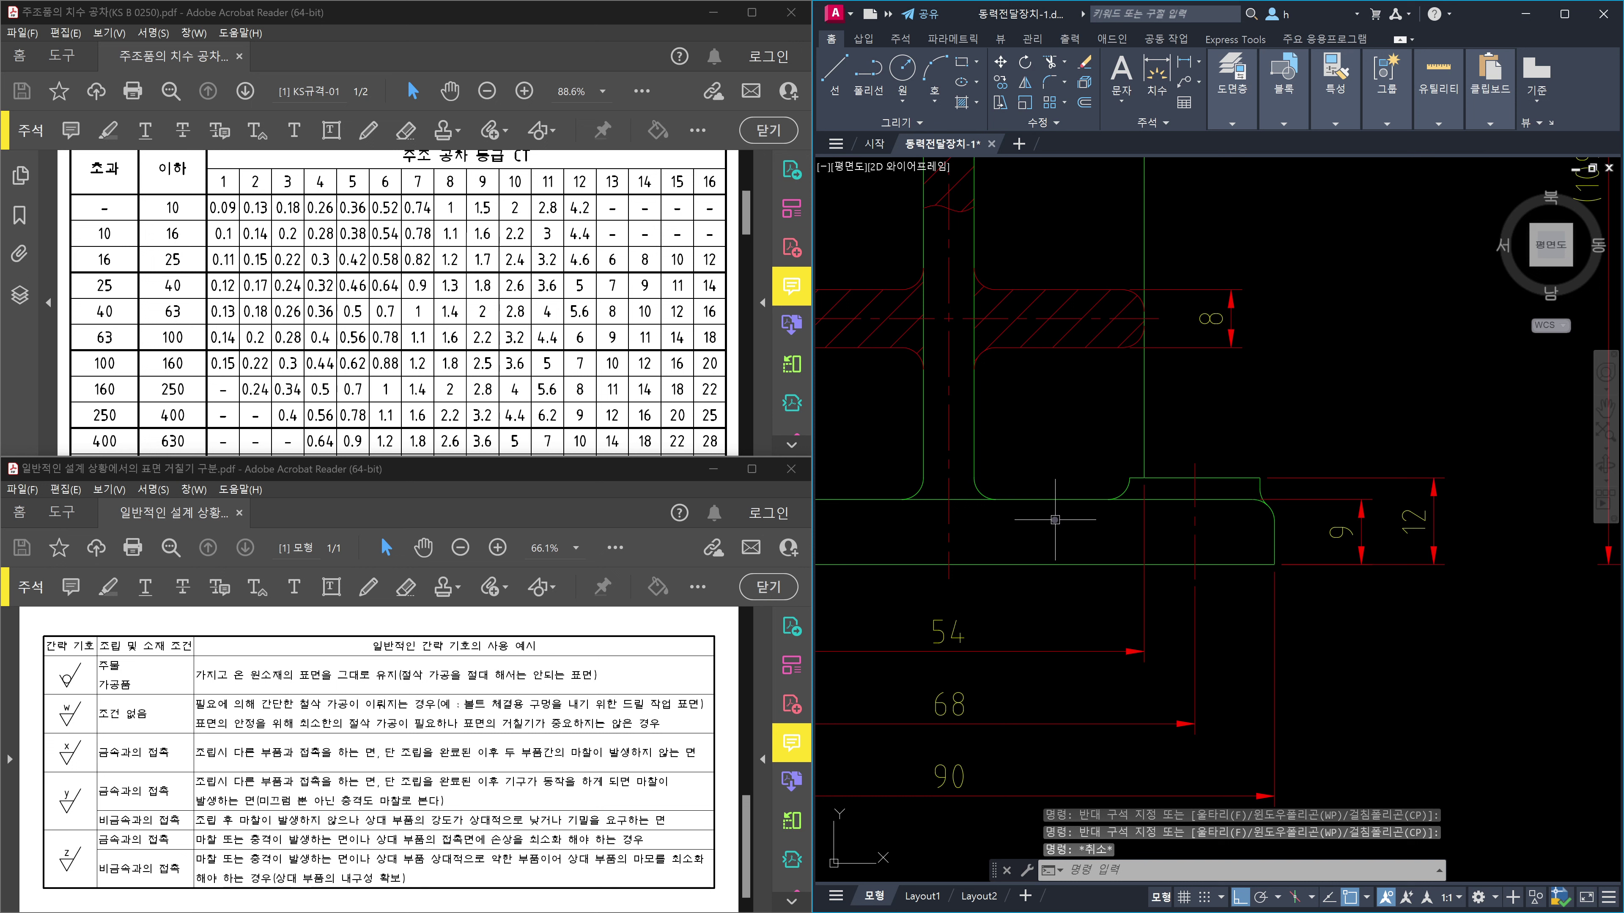
Offset the base's upper edge once above and once below, by a distance calculated as 2.1/2.
text(o)
key(Return)
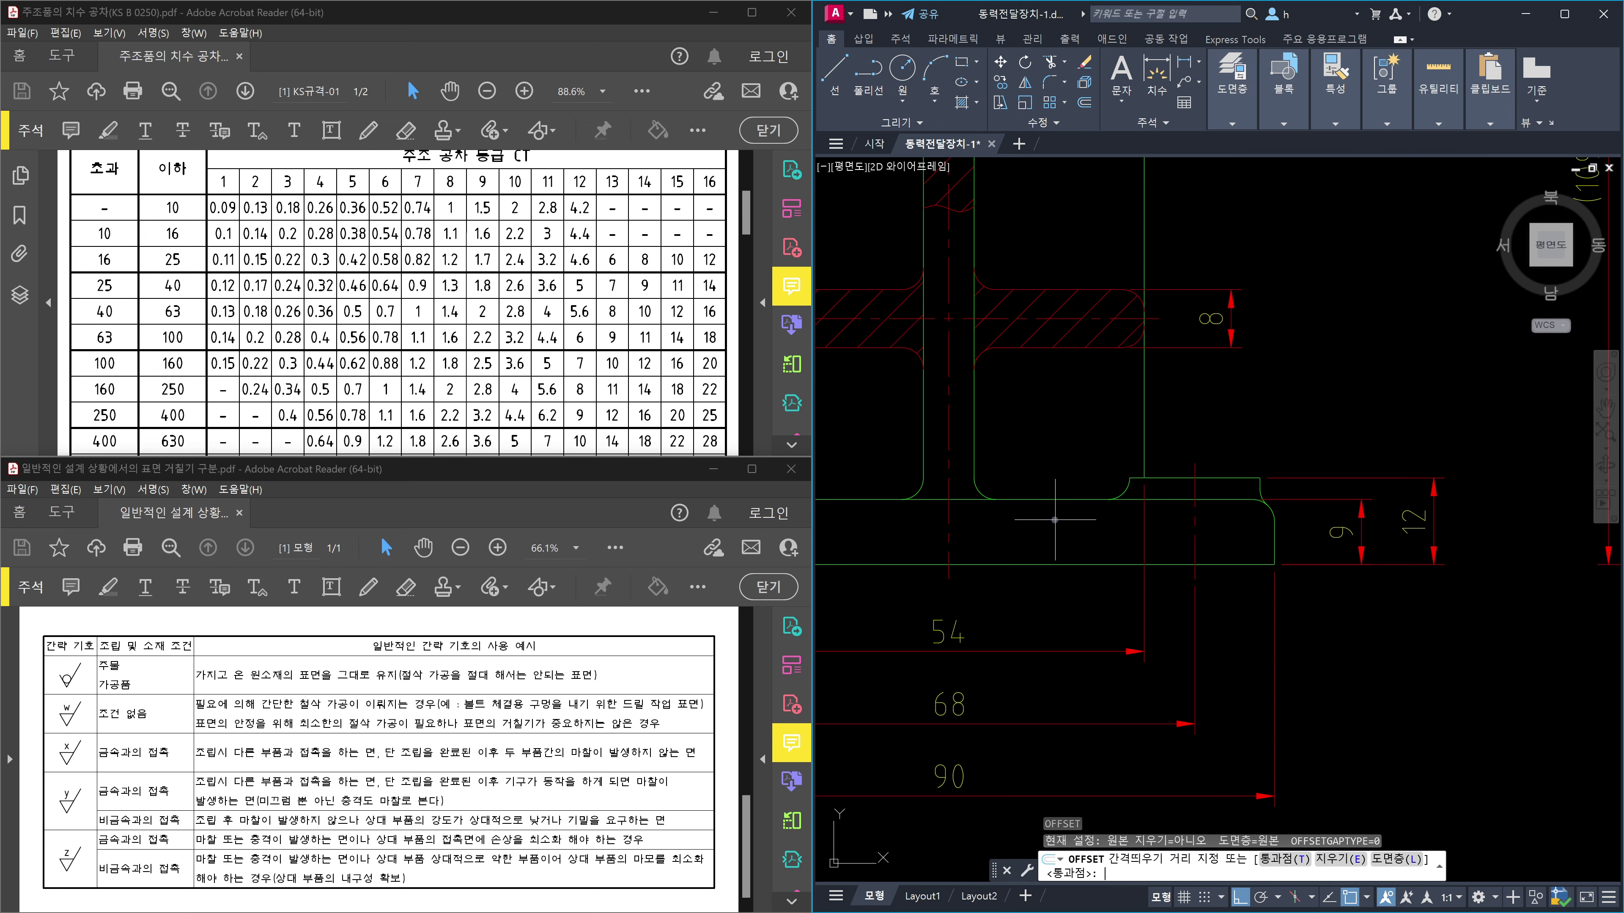
text('cal)
key(Return)
text(2.1/2)
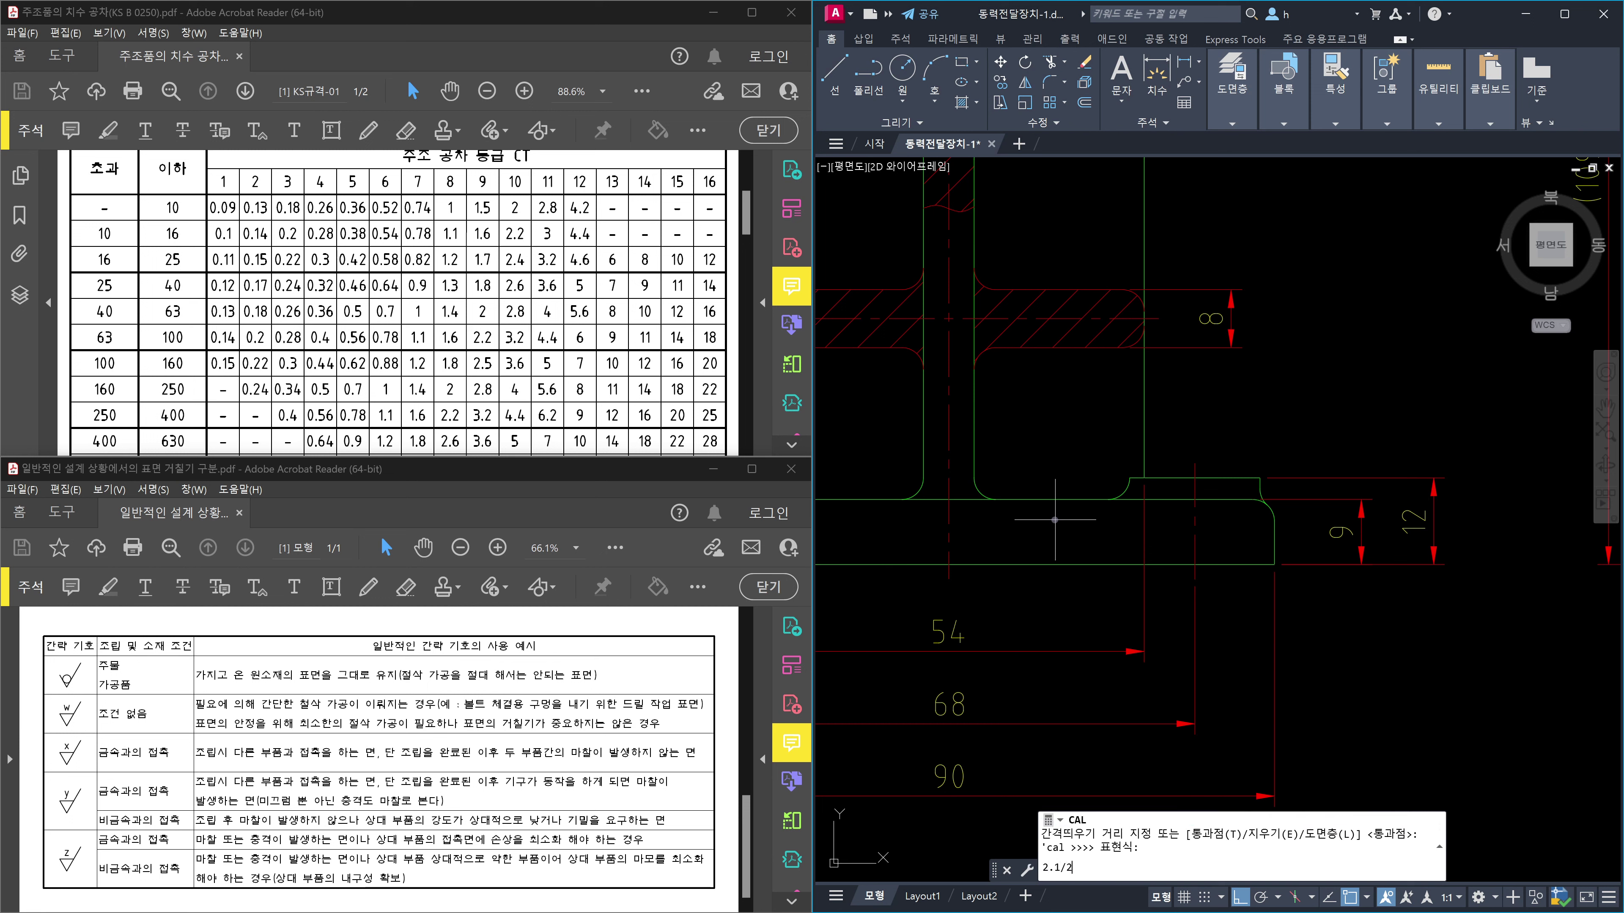
key(Return)
click(1042, 500)
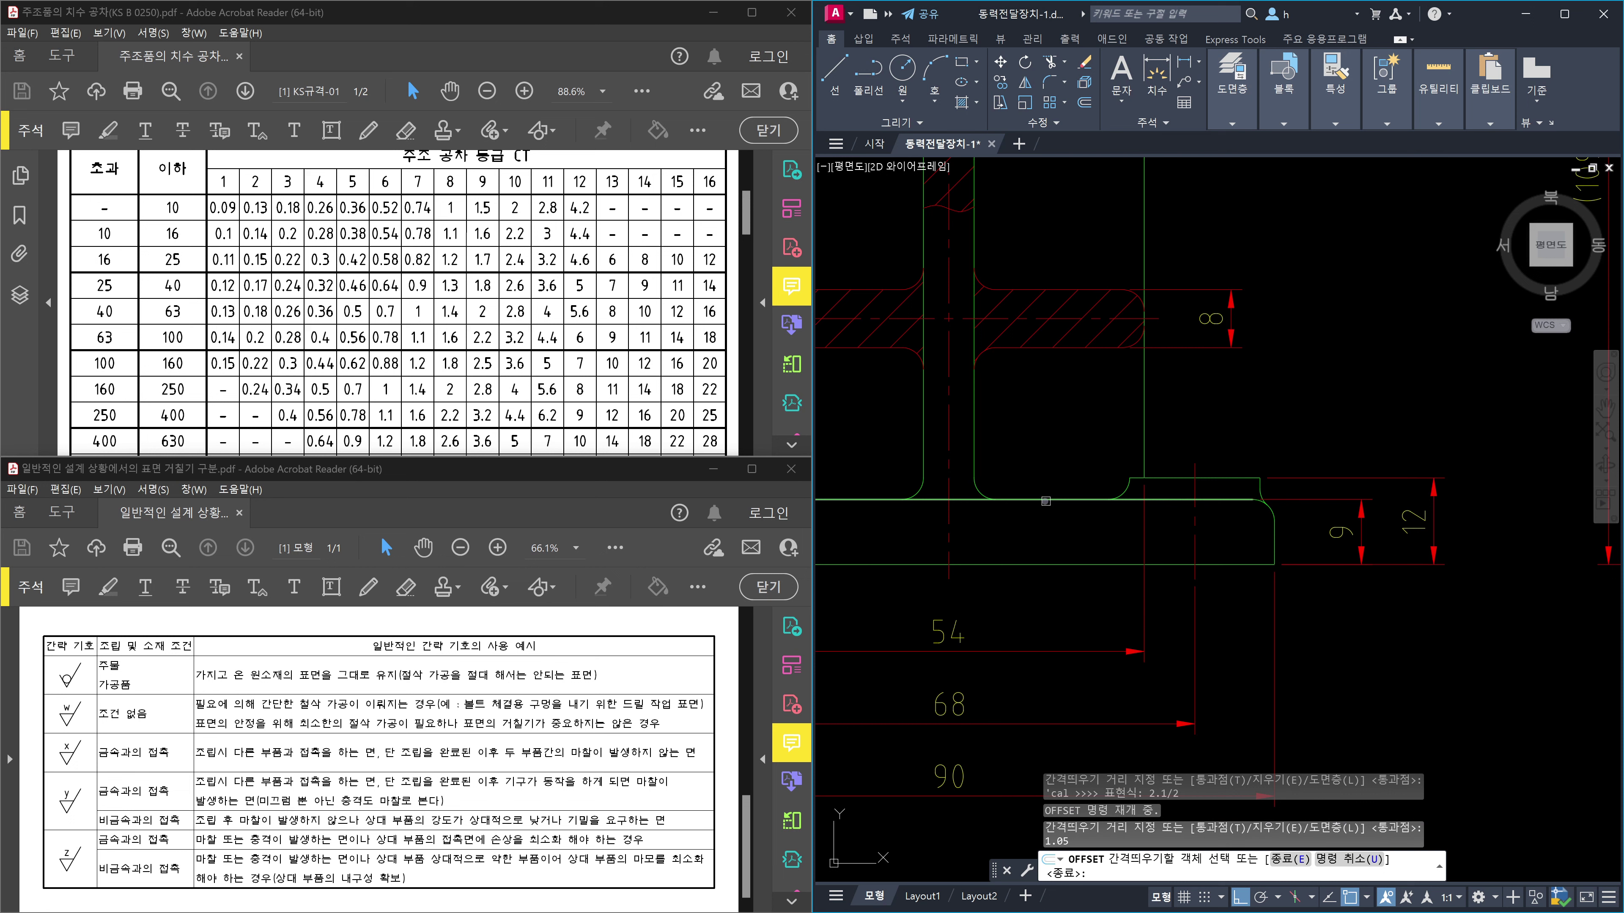
click(1052, 512)
click(1059, 502)
click(1063, 525)
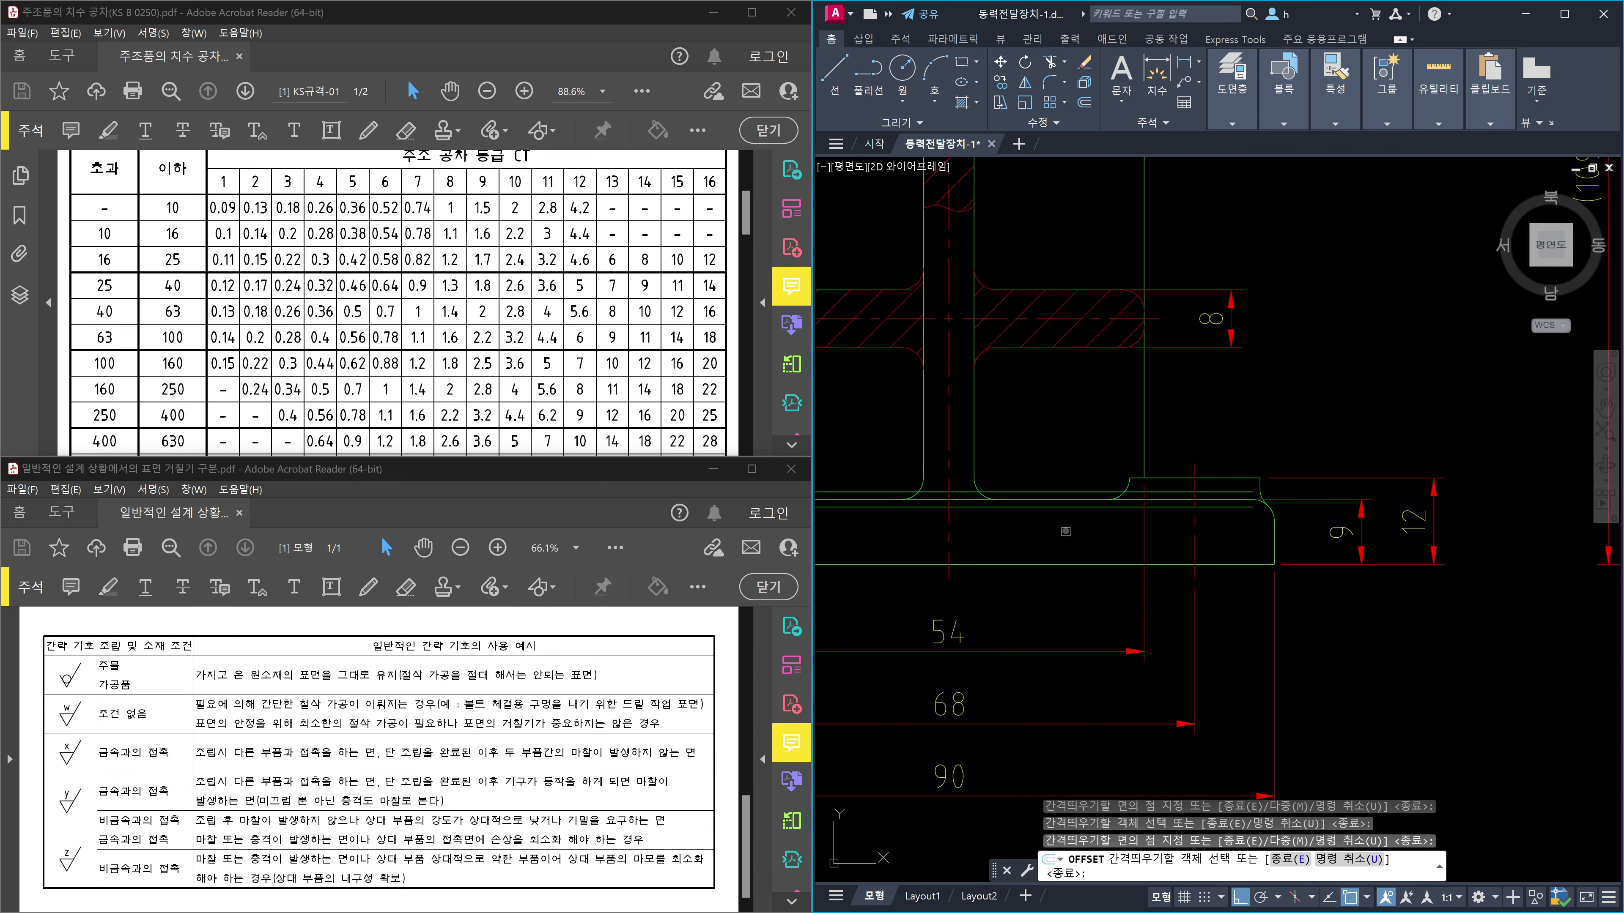
key(Escape)
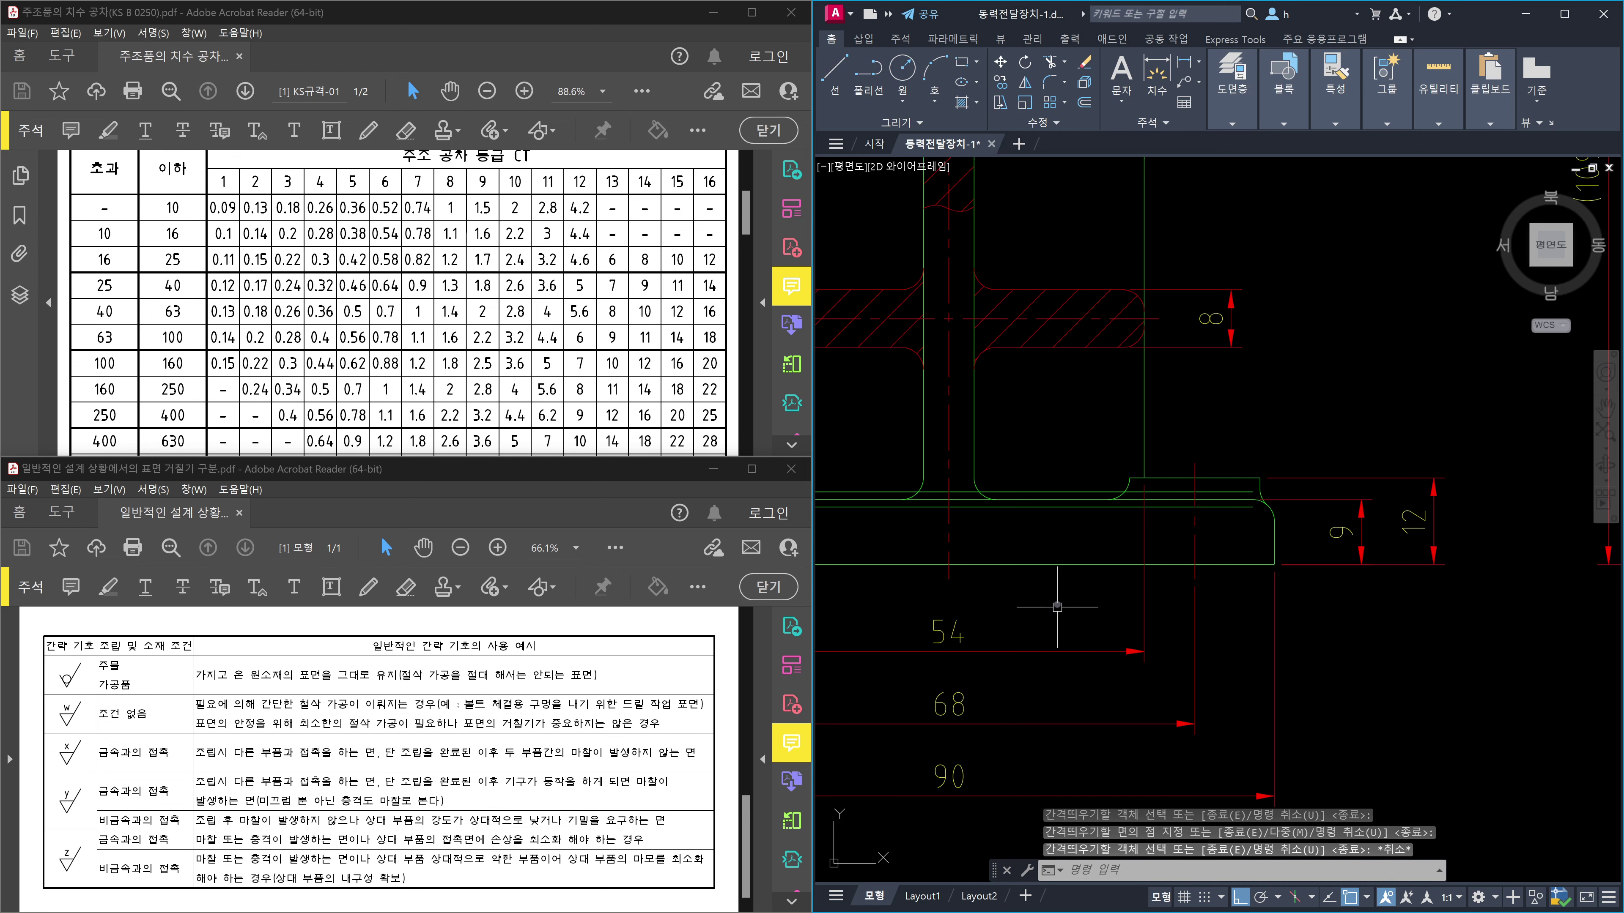
Offset the base's bottom edge once above and once below, using the same 1.05 mm distance.
click(1053, 562)
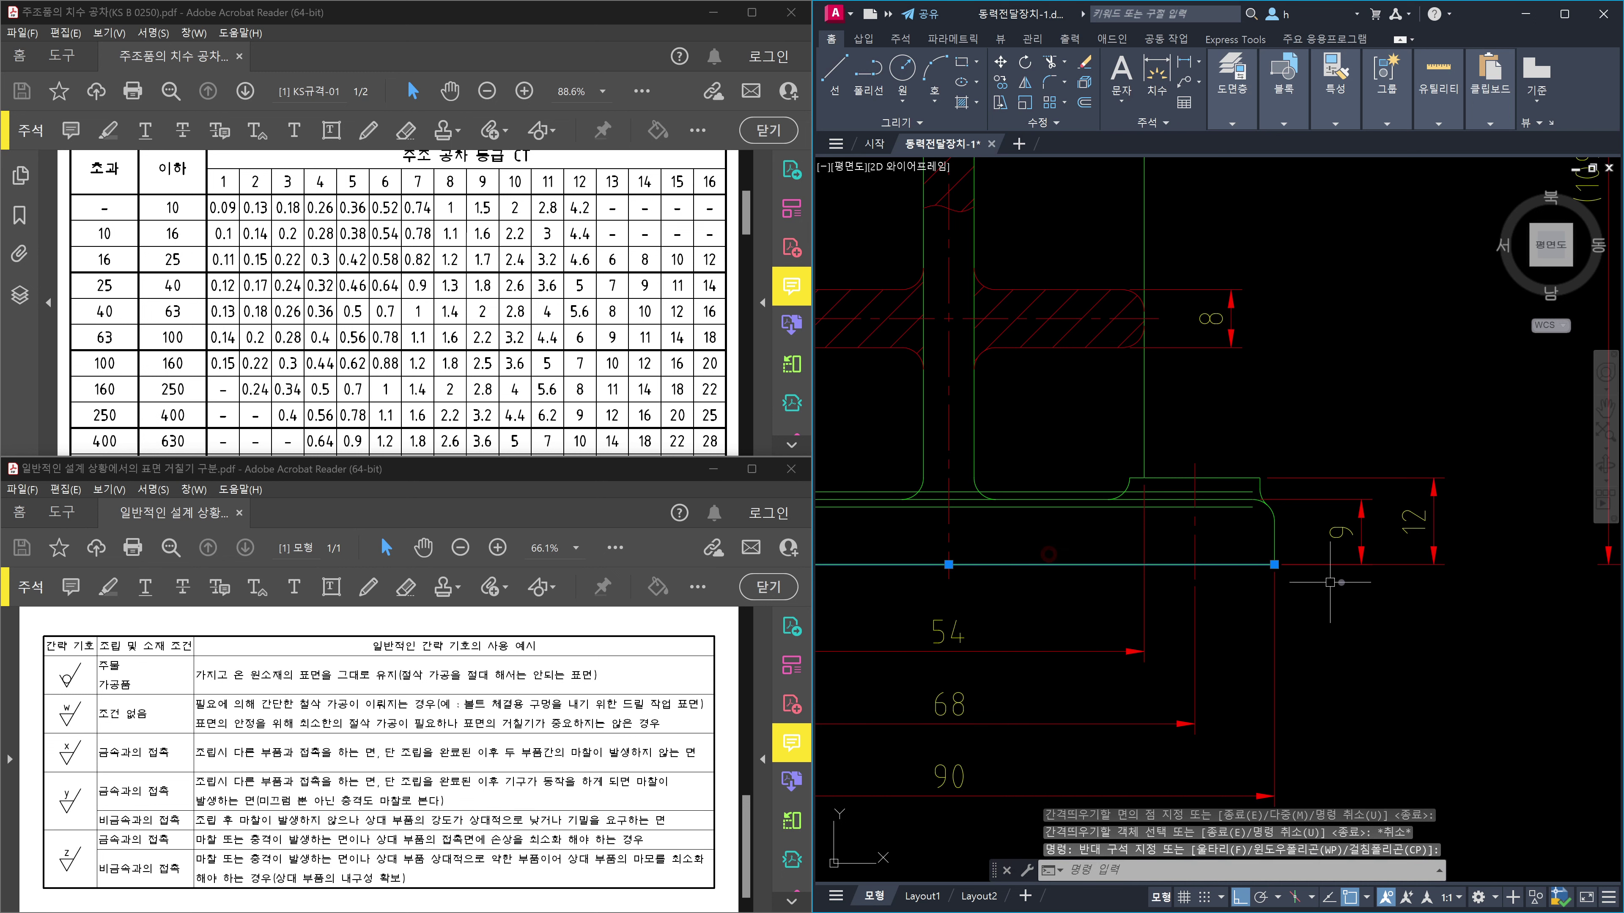
key(Escape)
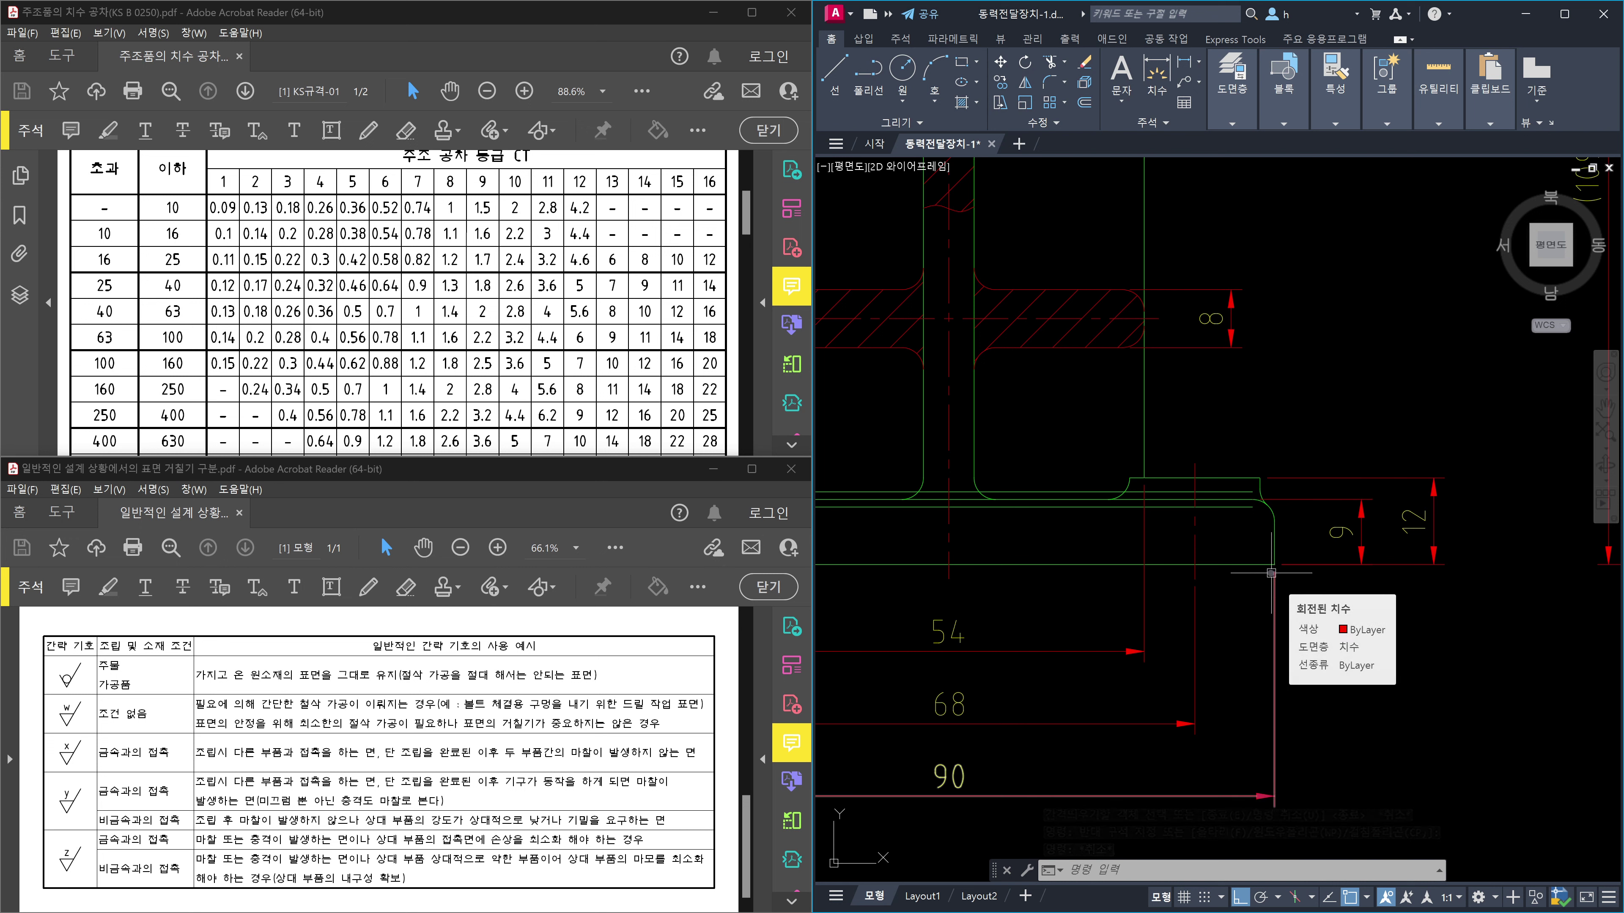
key(Escape)
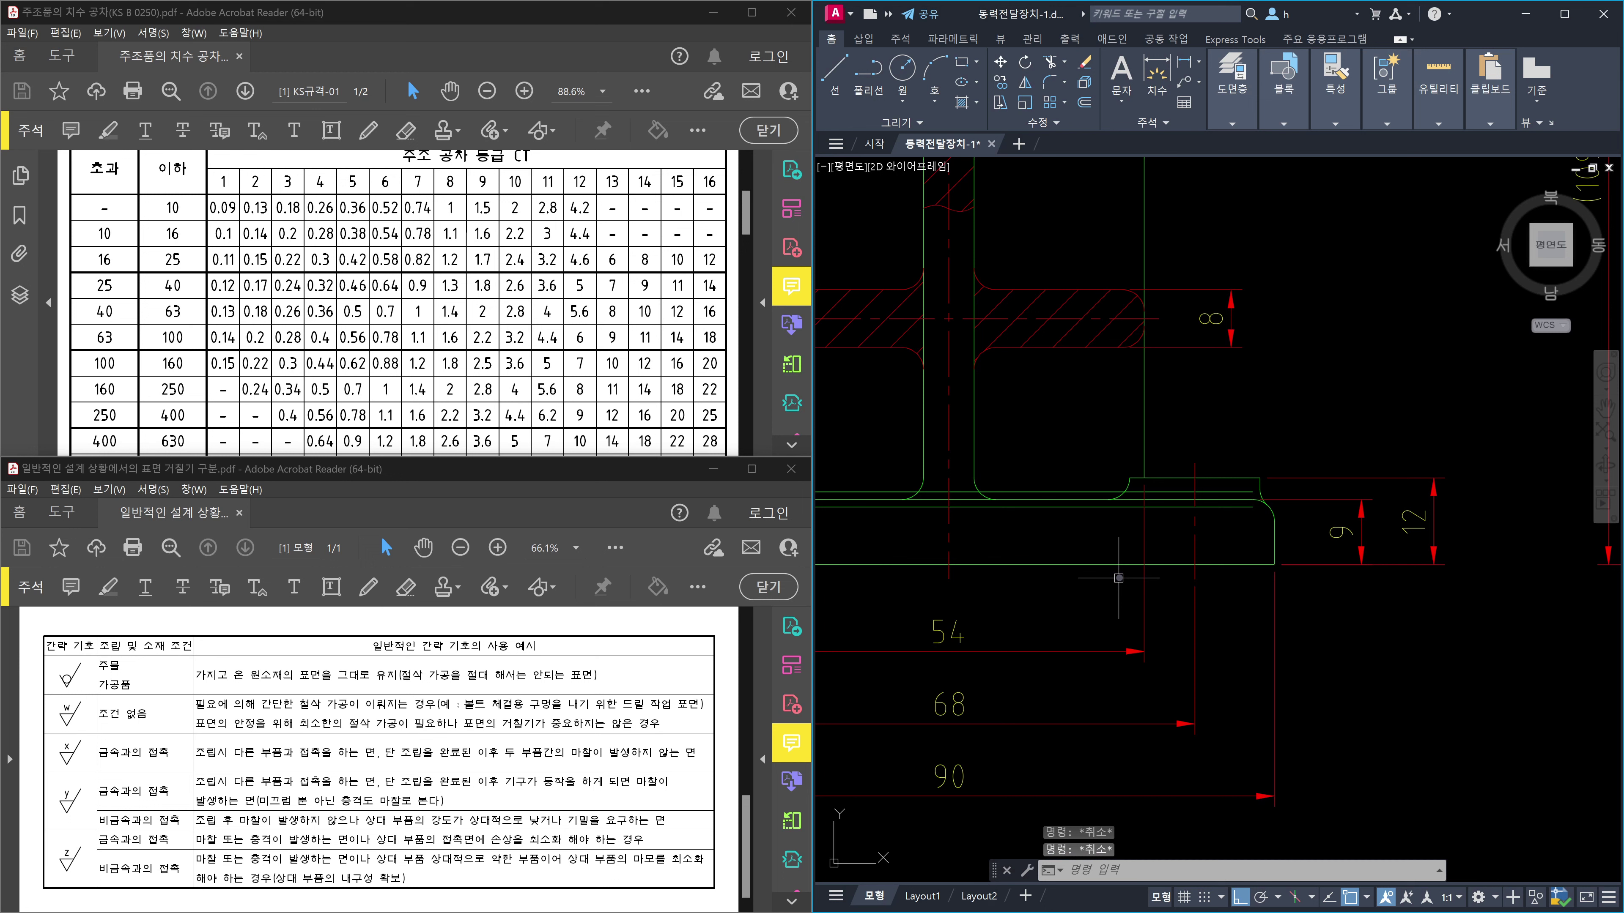
text(o)
key(Return)
key(Return)
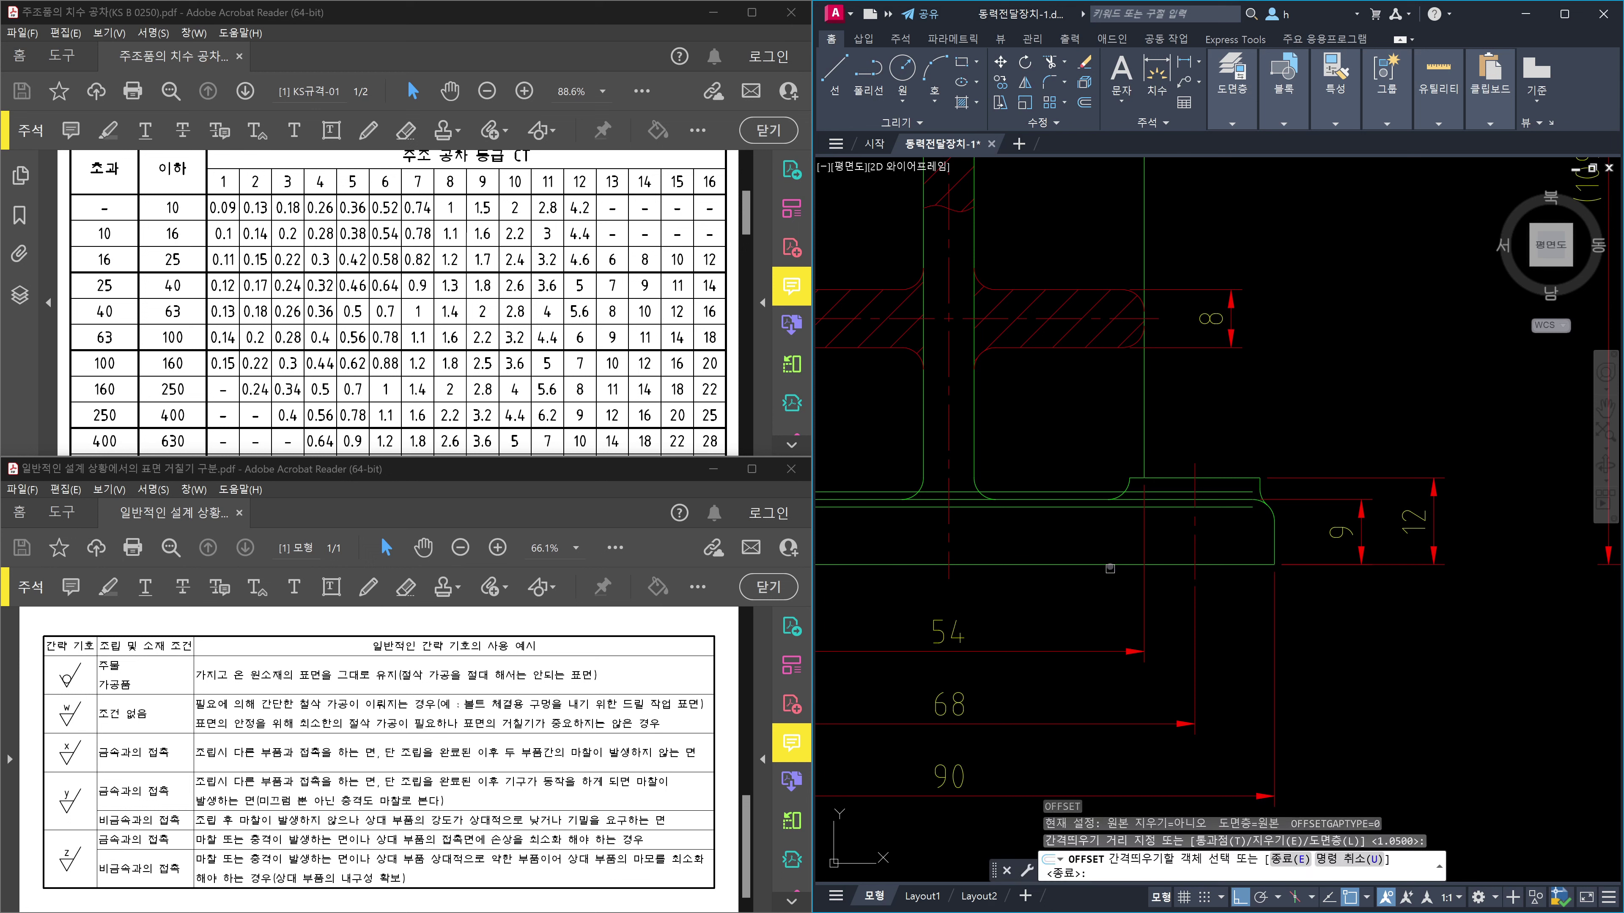
click(1110, 566)
click(1111, 543)
key(Escape)
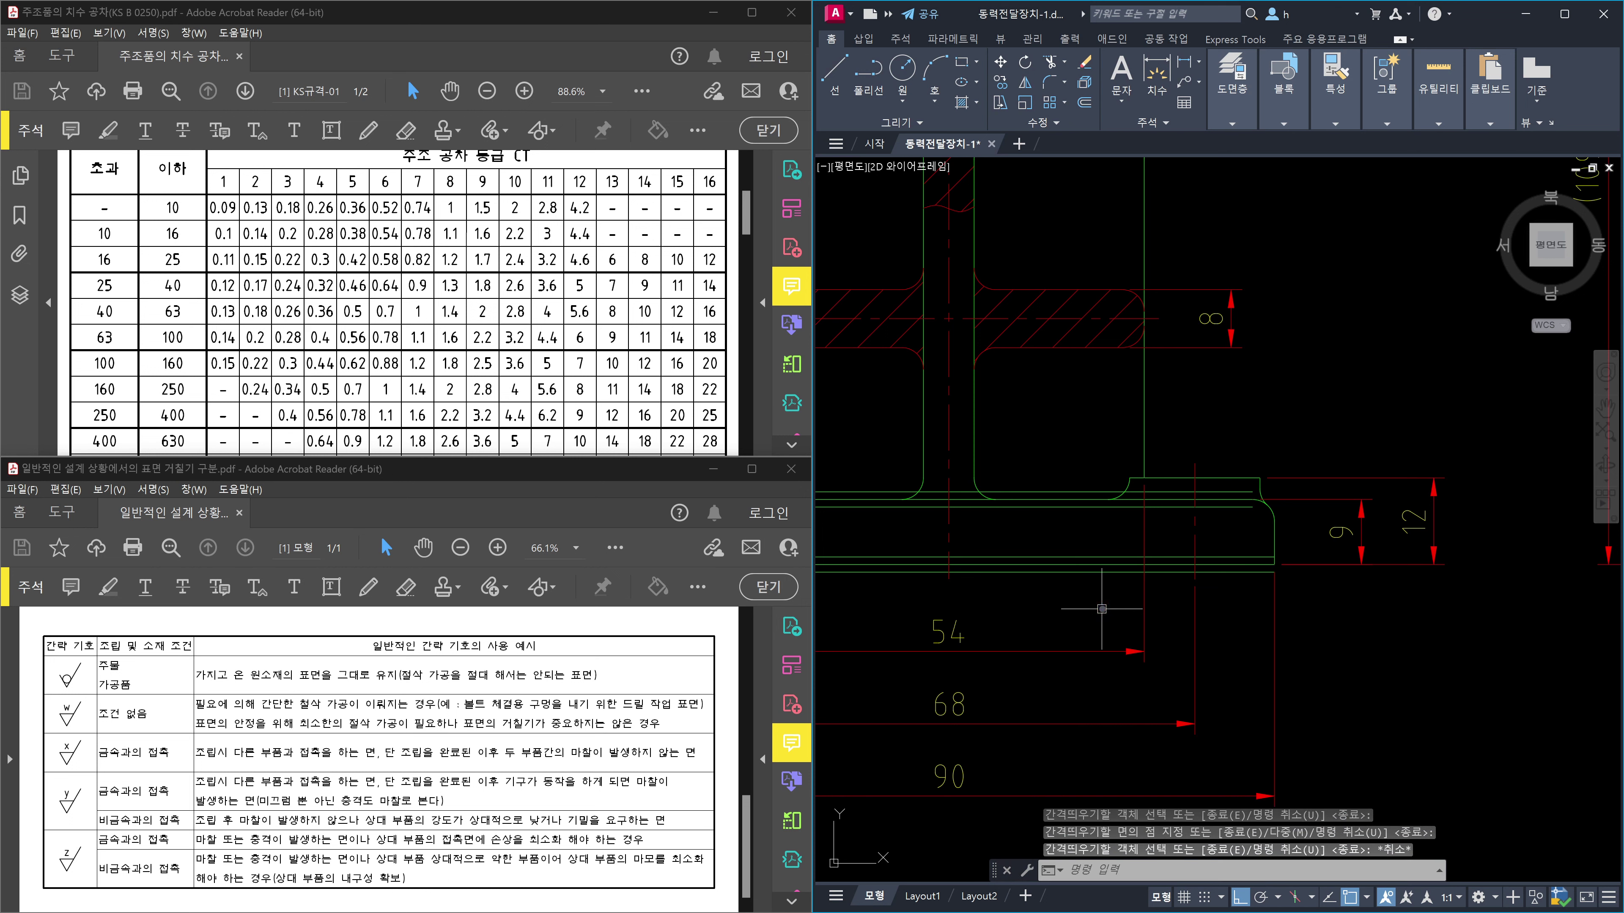
Dimension the gap between the base's bottom edge and the offset line below it, and delete that dimension.
scroll(1287, 584, up, 2)
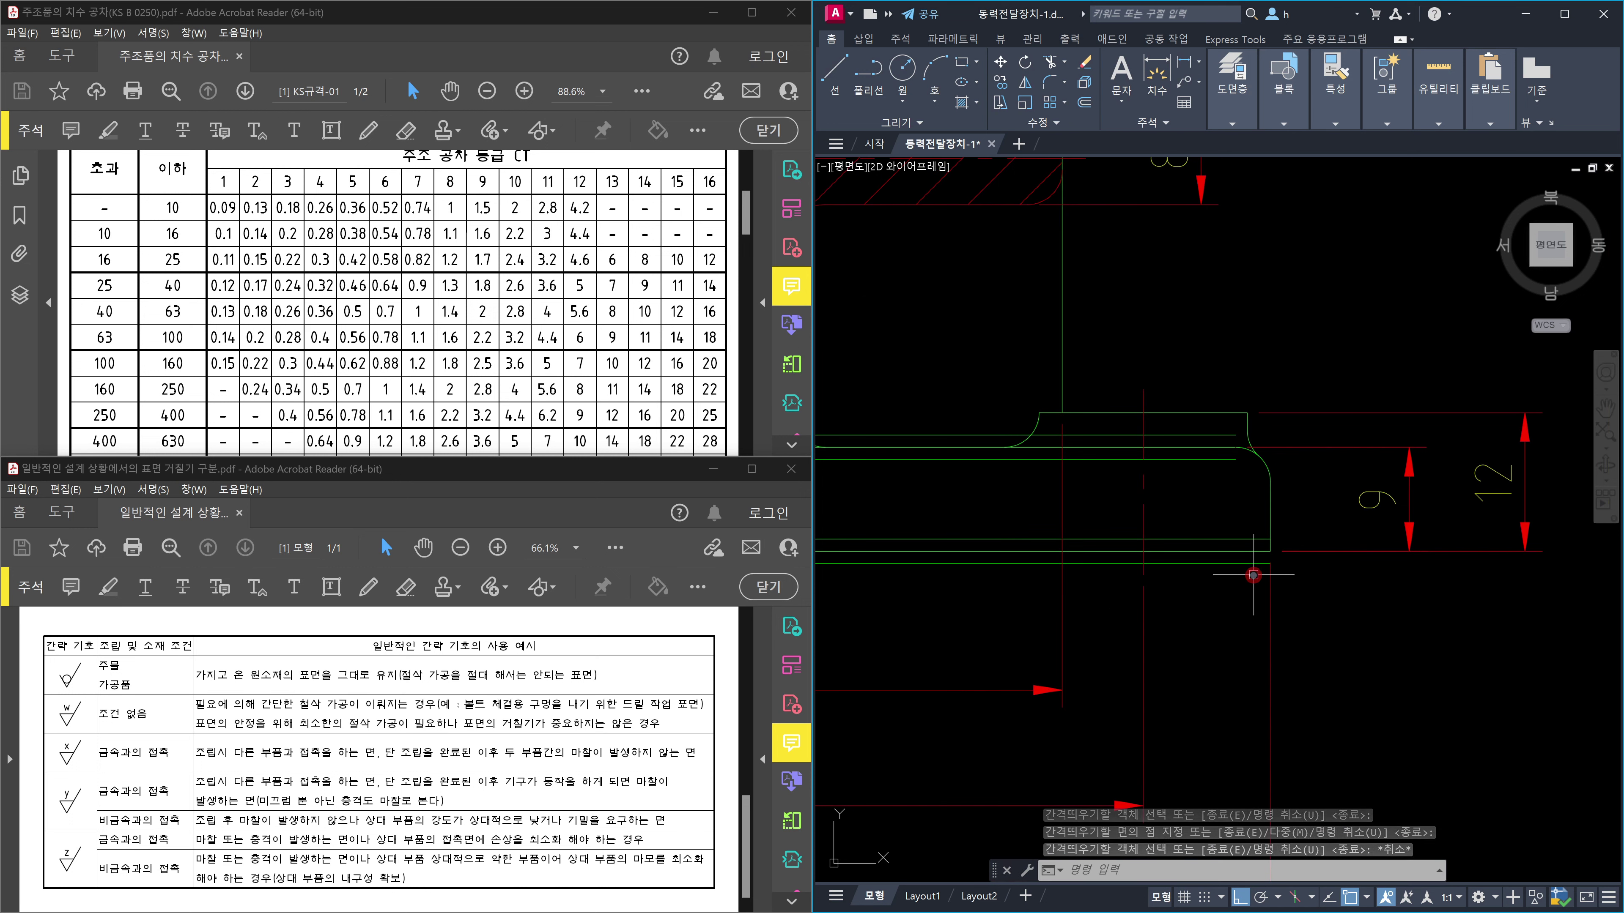
click(1254, 574)
key(Escape)
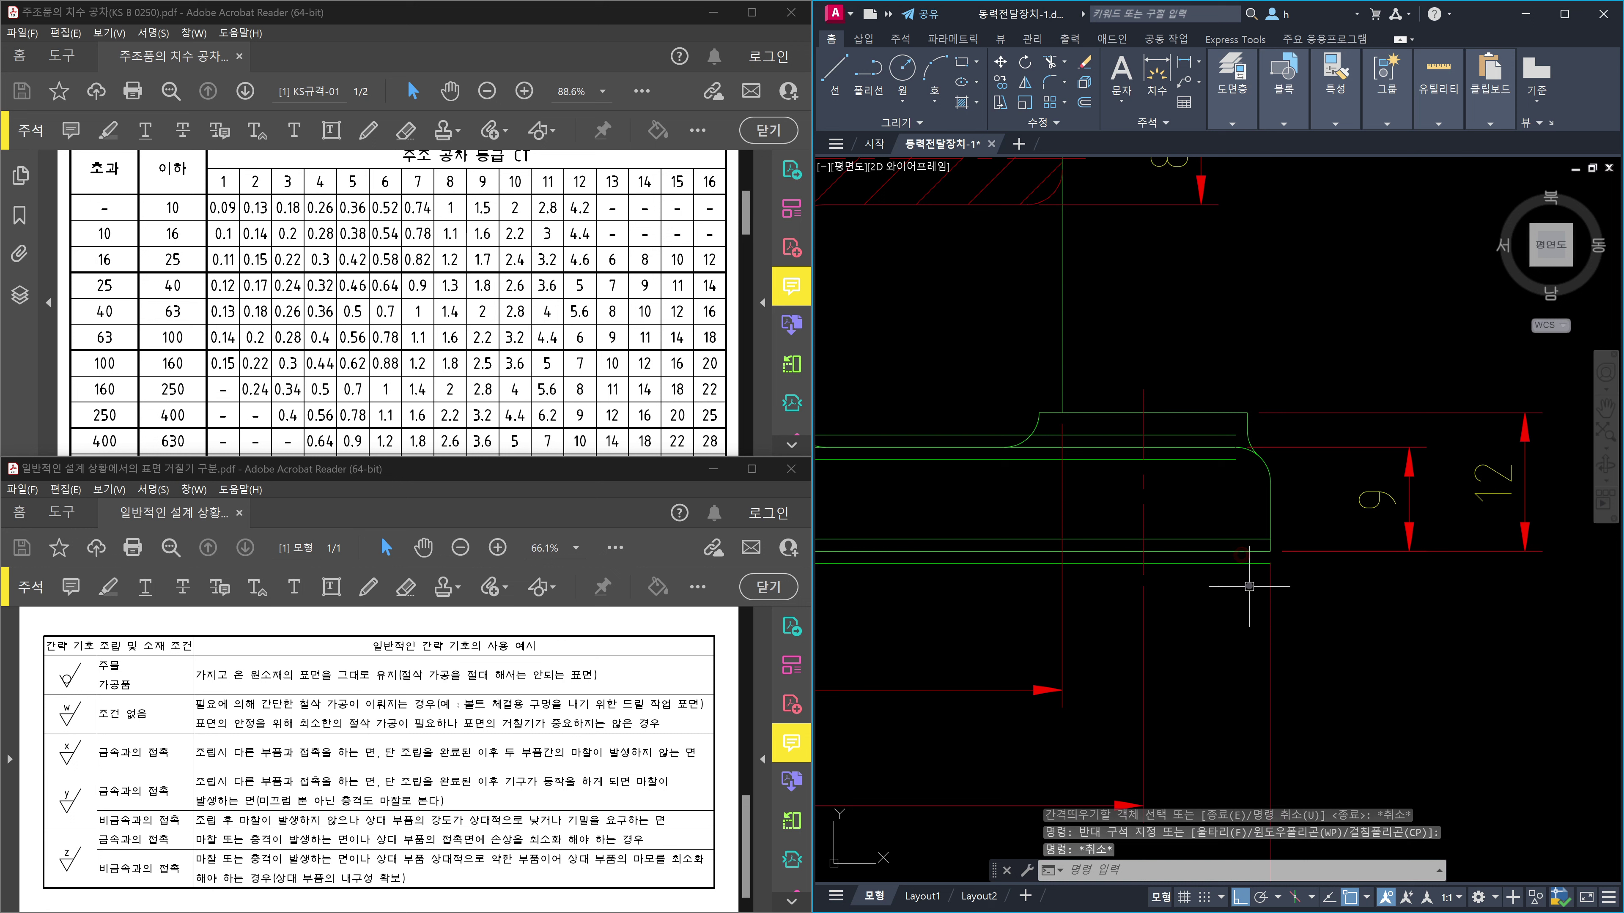
text(dli)
key(Return)
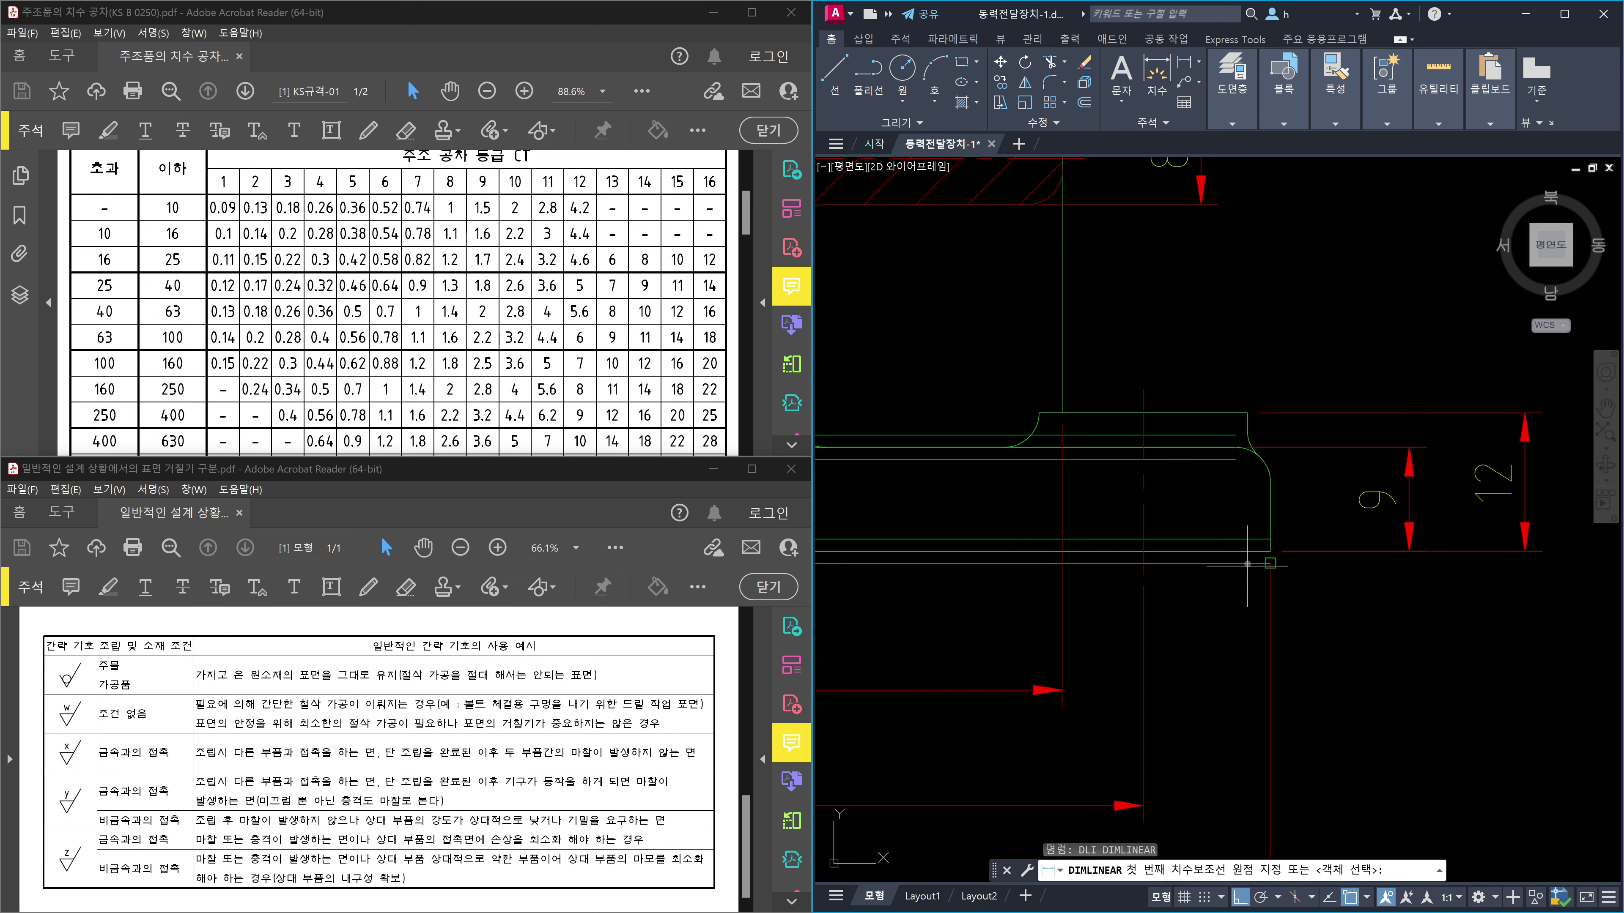
click(1253, 555)
click(1260, 563)
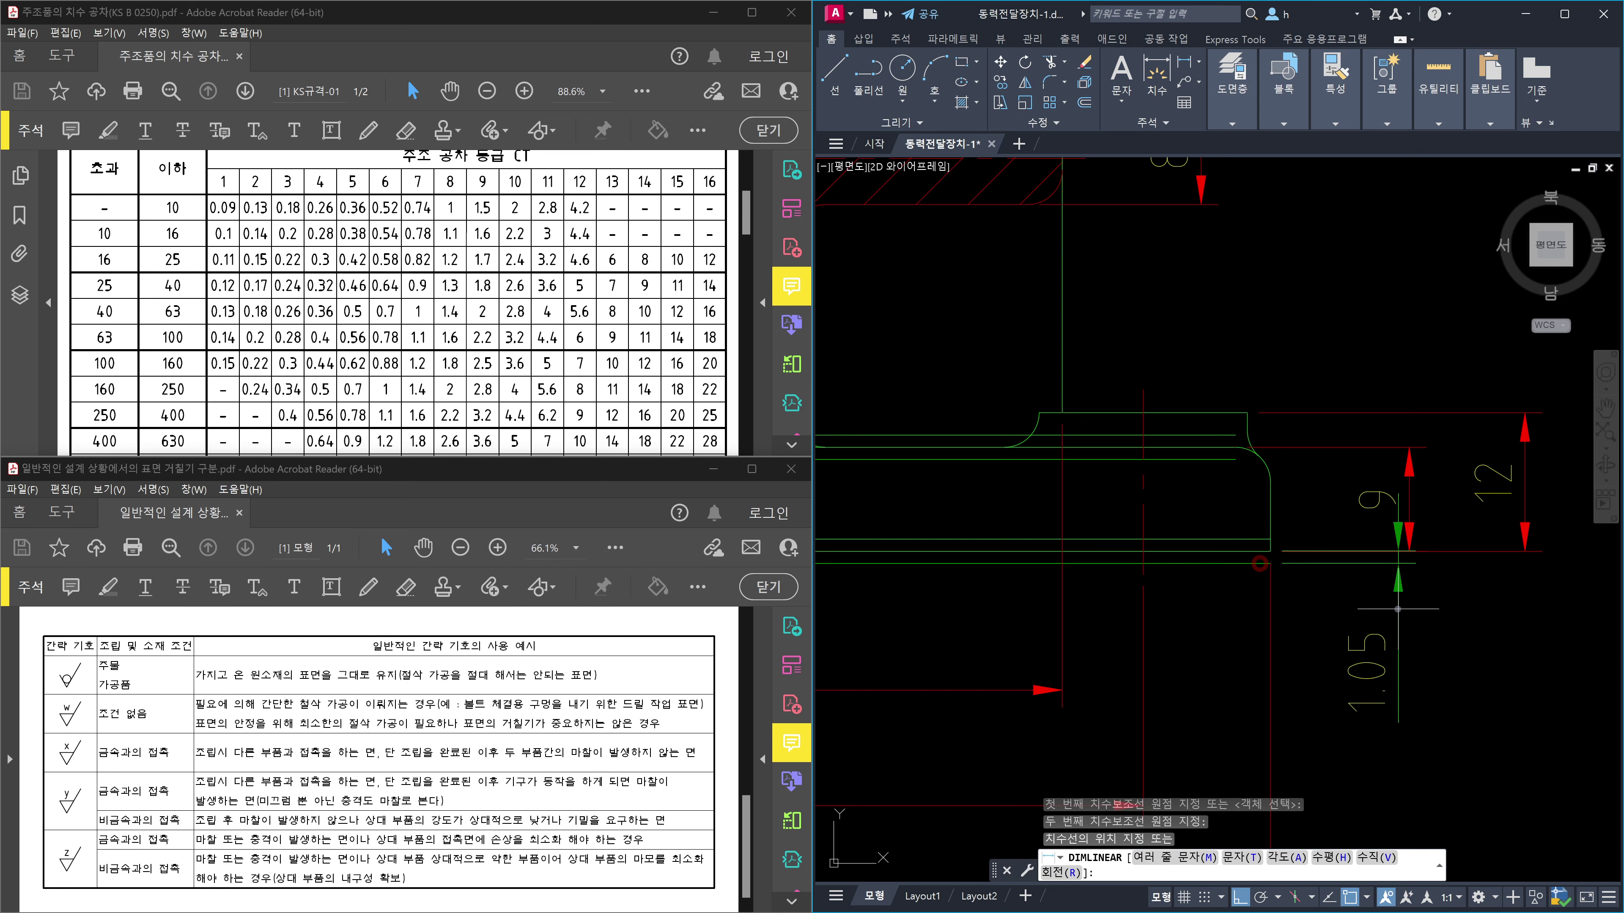
click(1468, 620)
click(1438, 668)
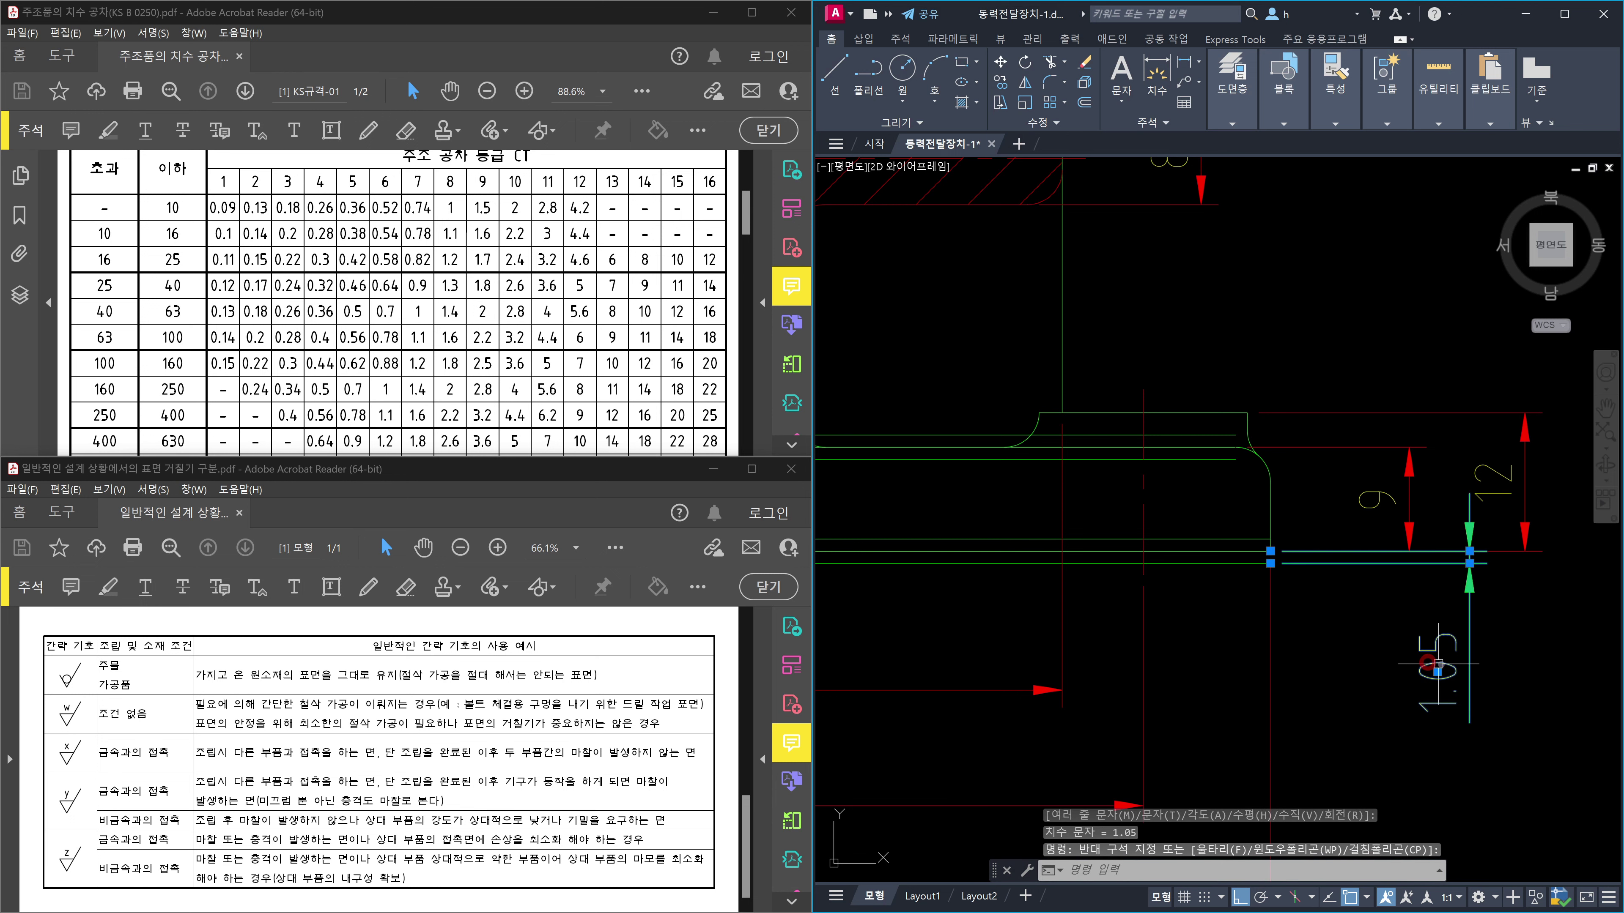
click(1321, 578)
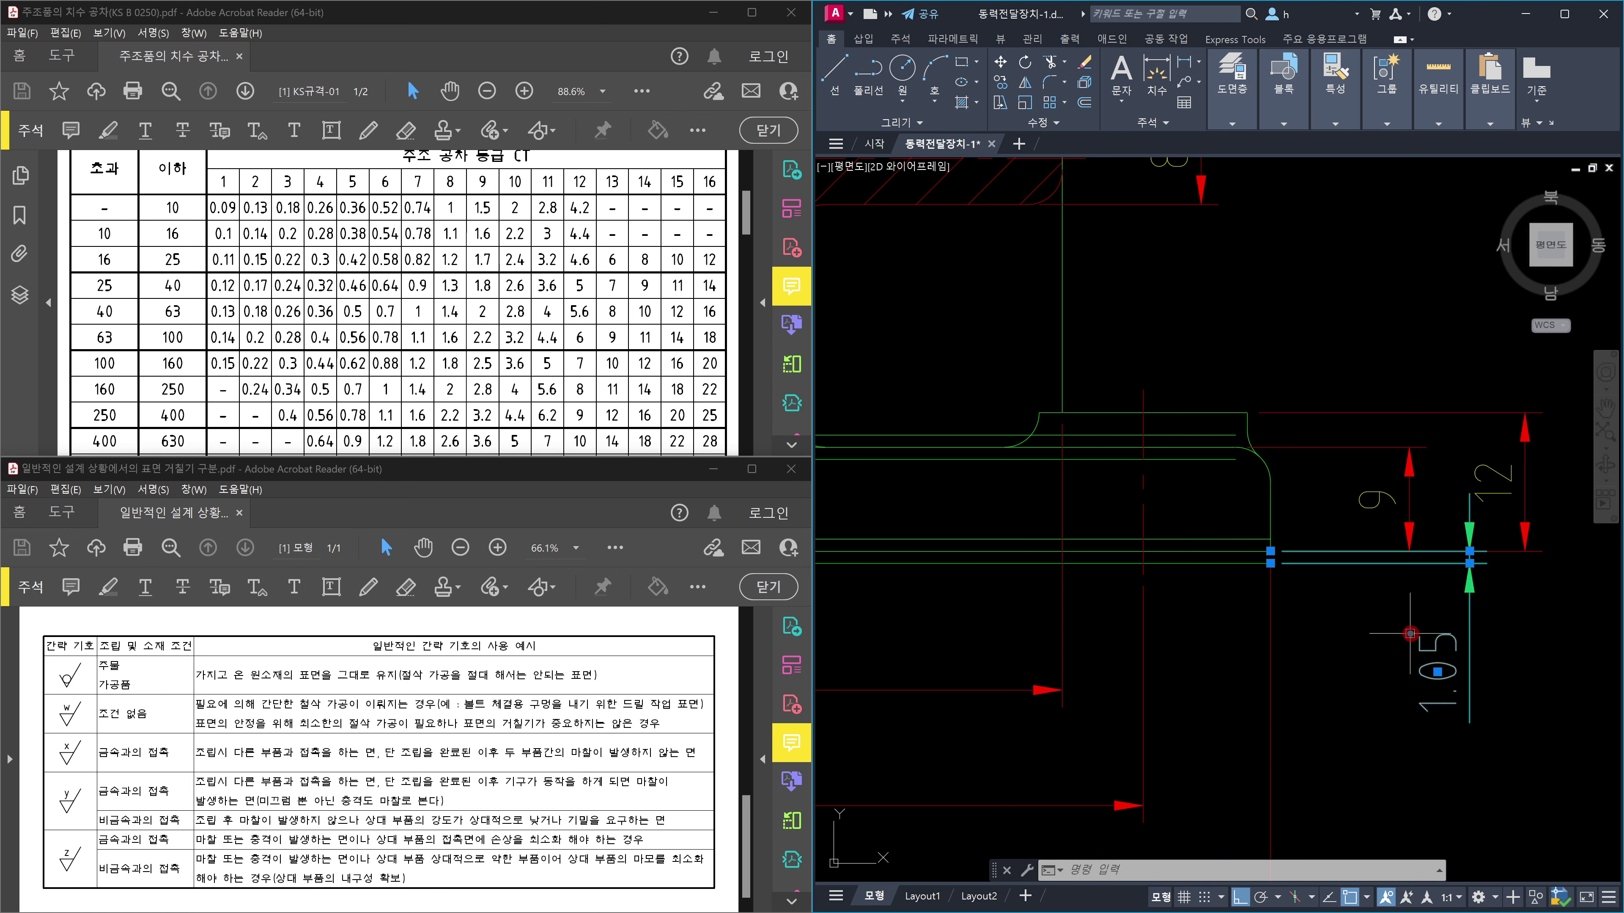
key(Delete)
Examine the offset line just above the base's bottom edge, then compare with the side view's base and its roughness symbol.
scroll(1279, 554, up, 4)
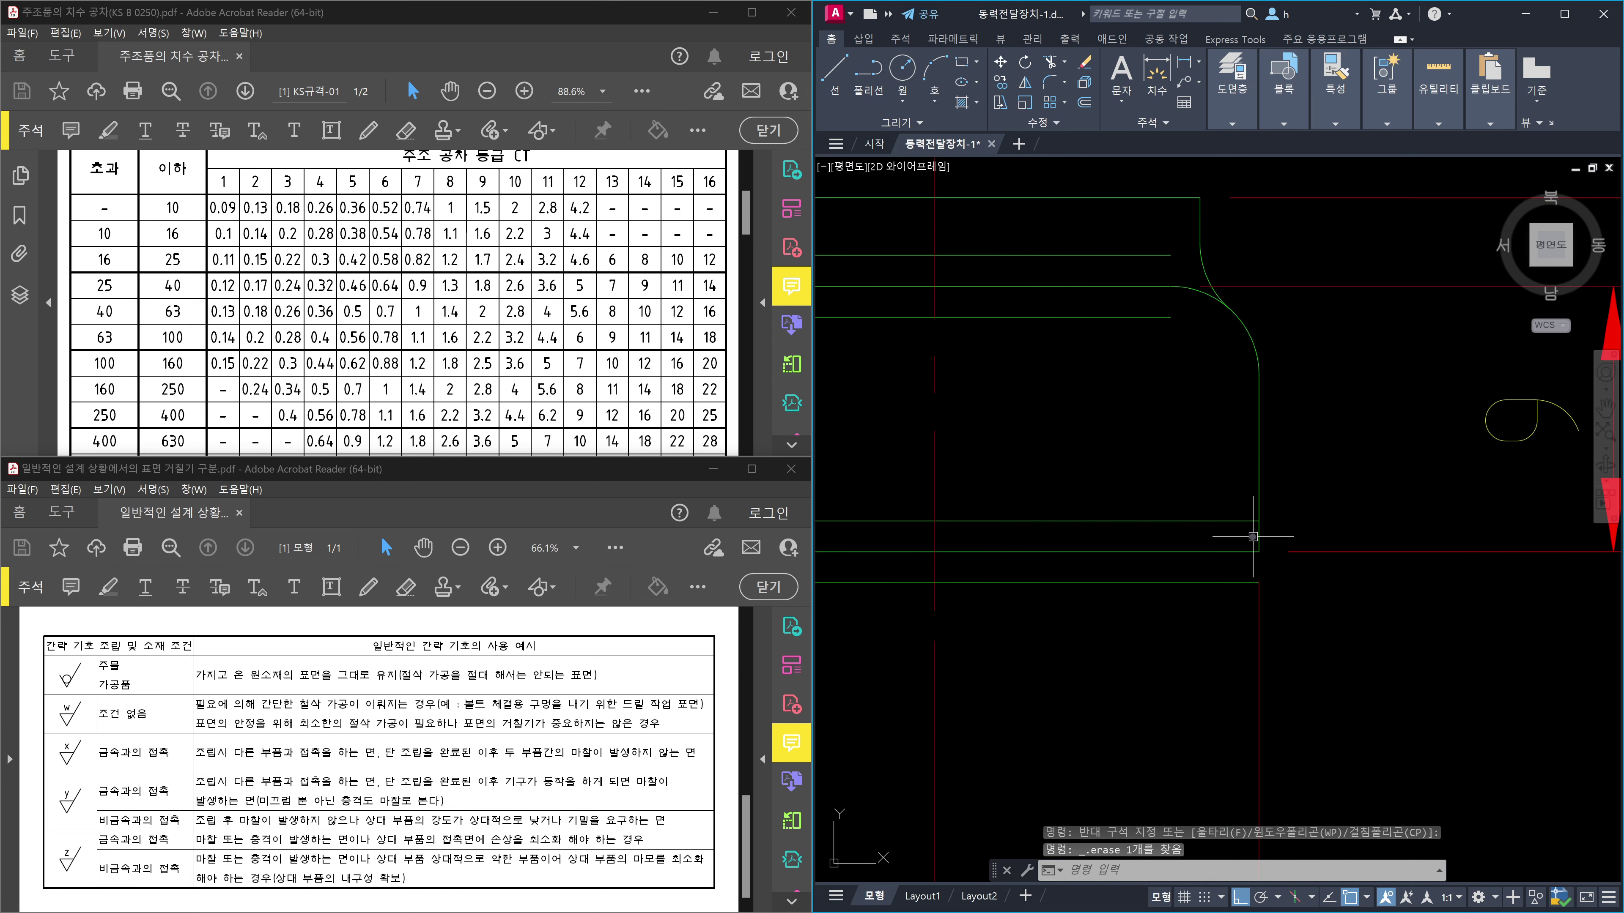
key(Escape)
key(Escape)
click(1250, 536)
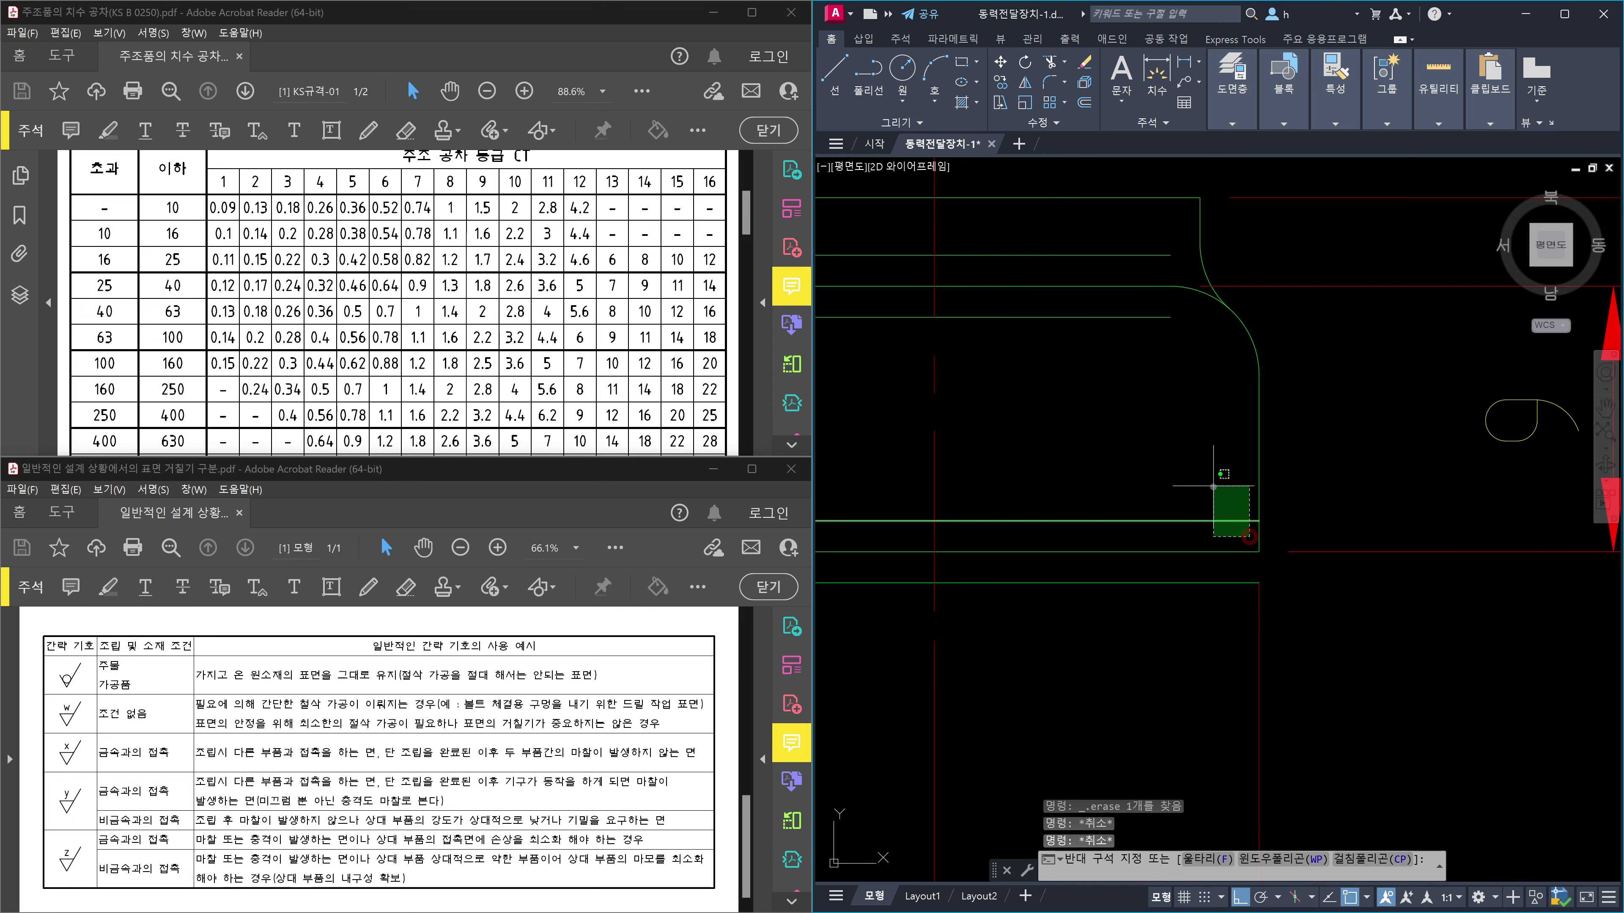
click(1213, 486)
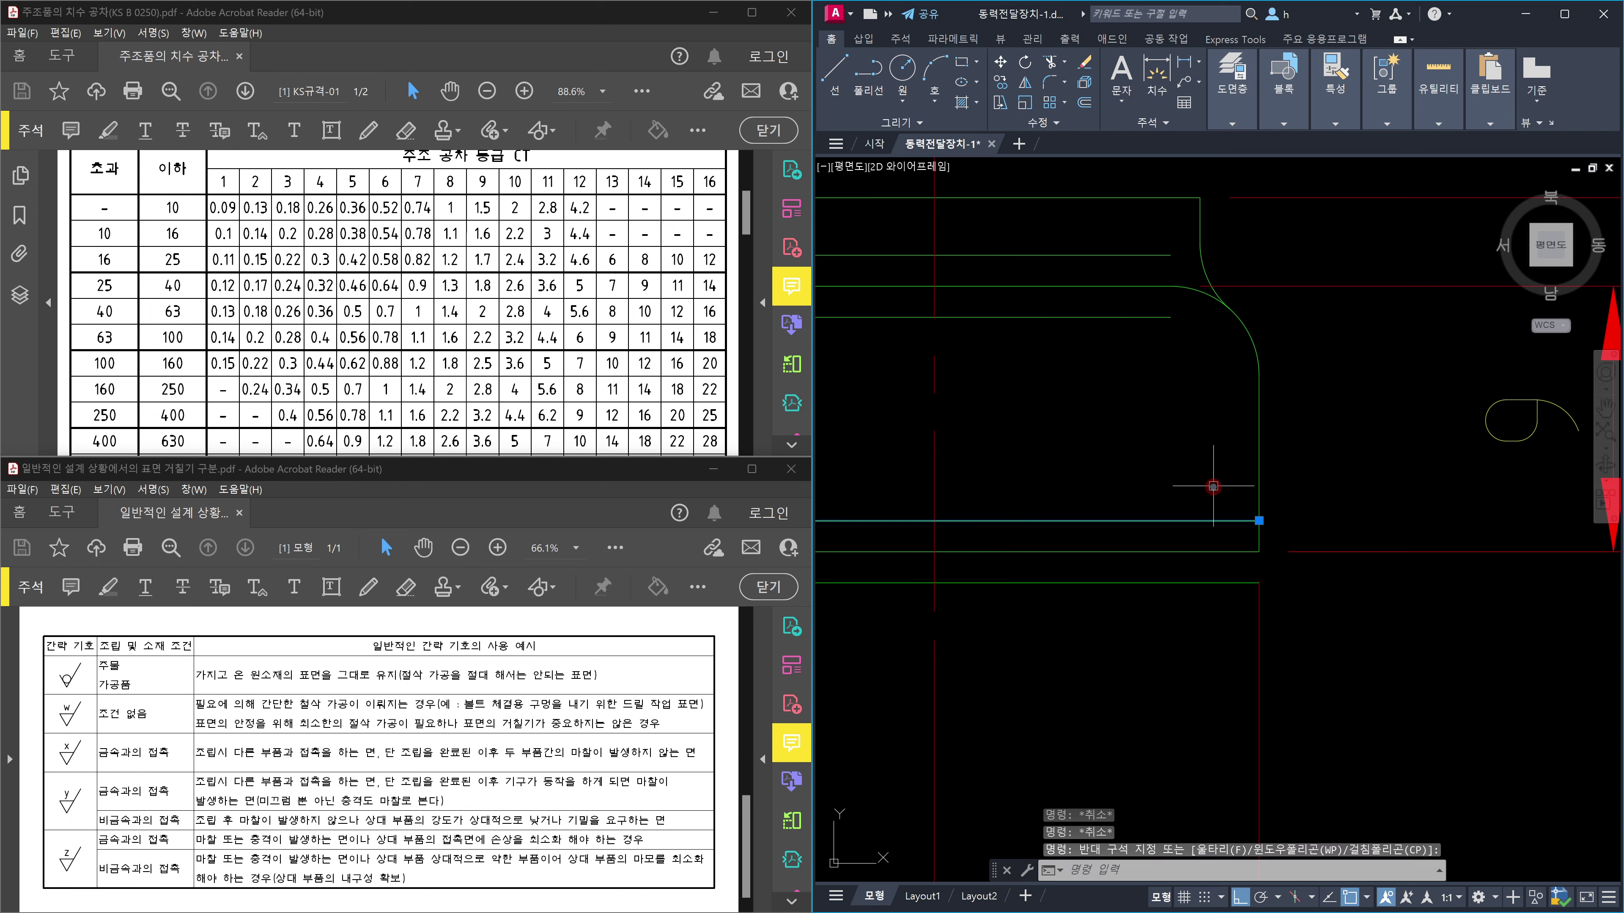
click(1206, 502)
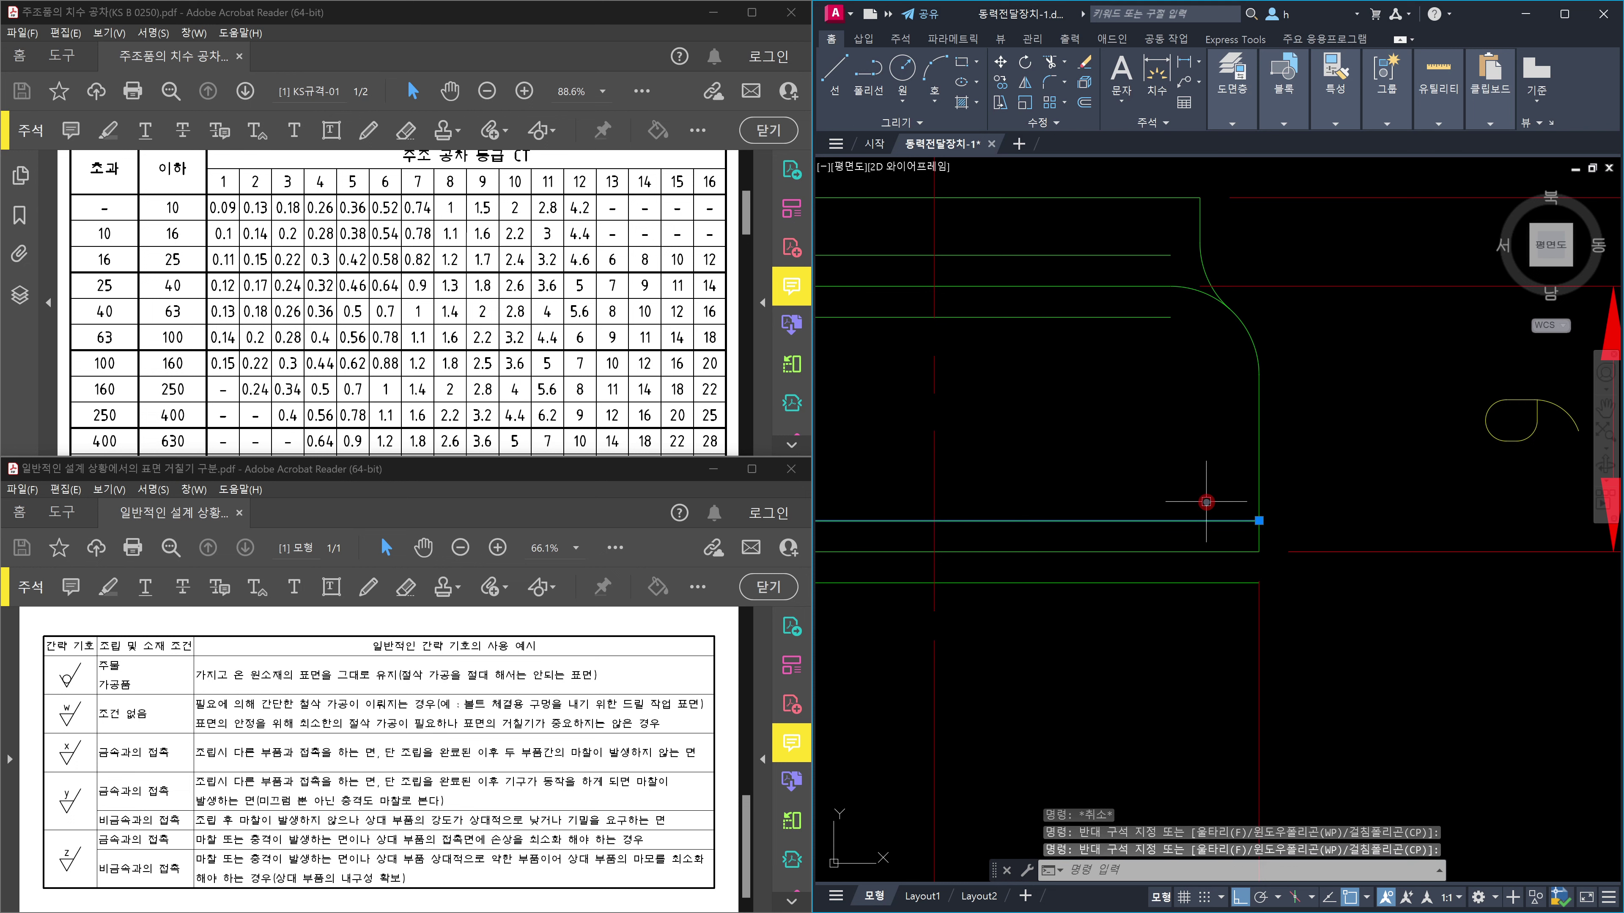
key(Escape)
scroll(1259, 535, down, 6)
scroll(1292, 510, up, 2)
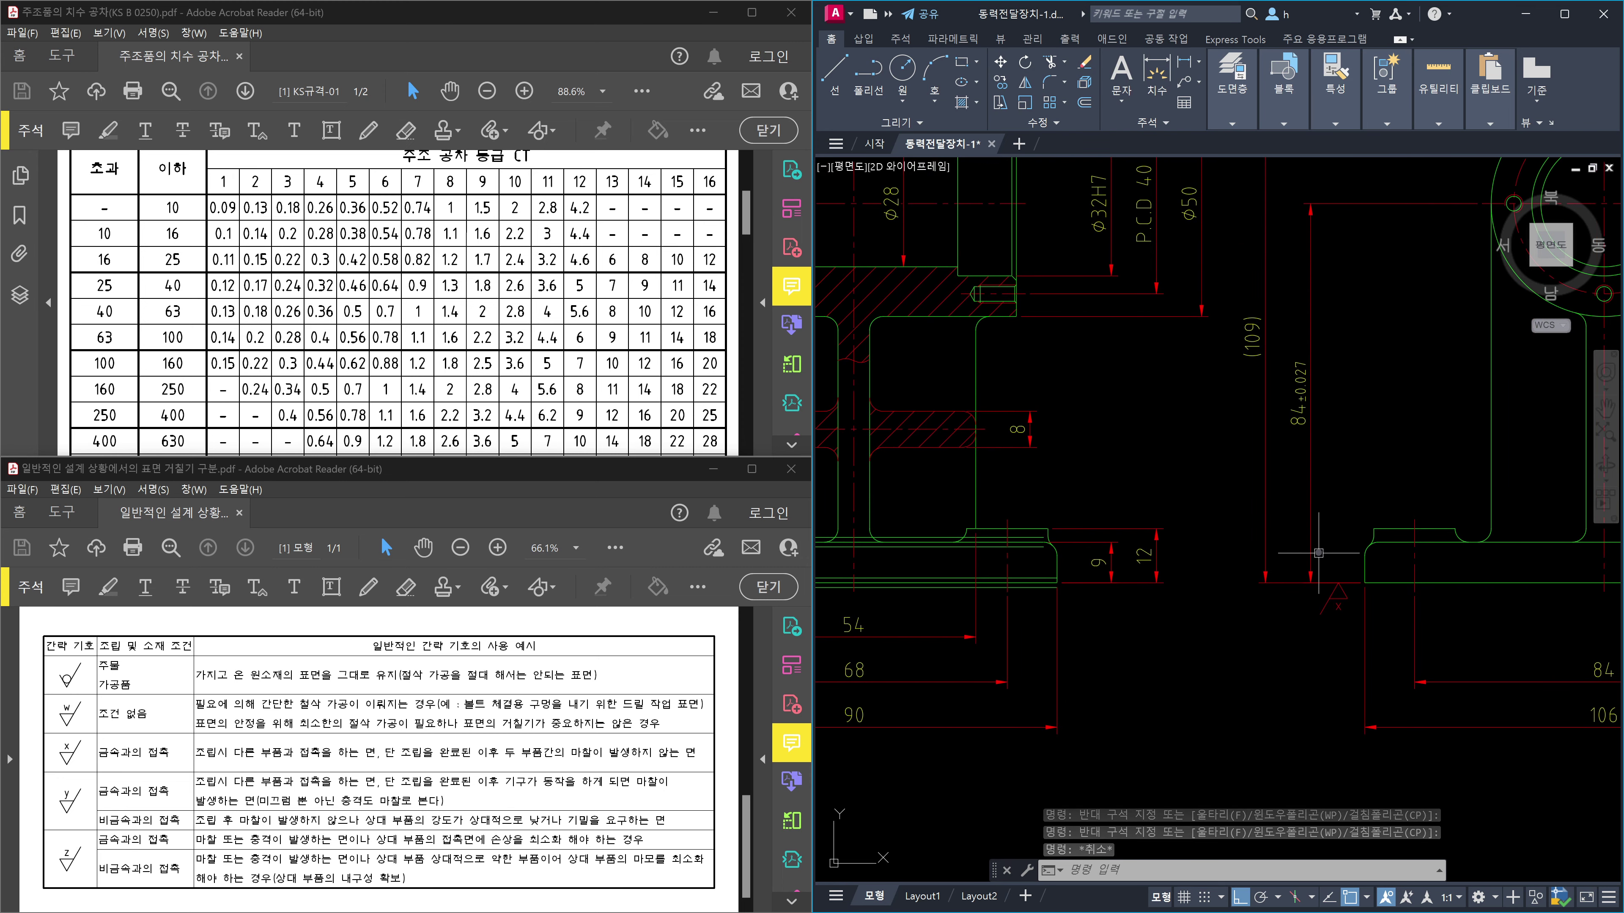
Delete the two offset lines above and below the front view base's bottom edge.
scroll(997, 577, up, 4)
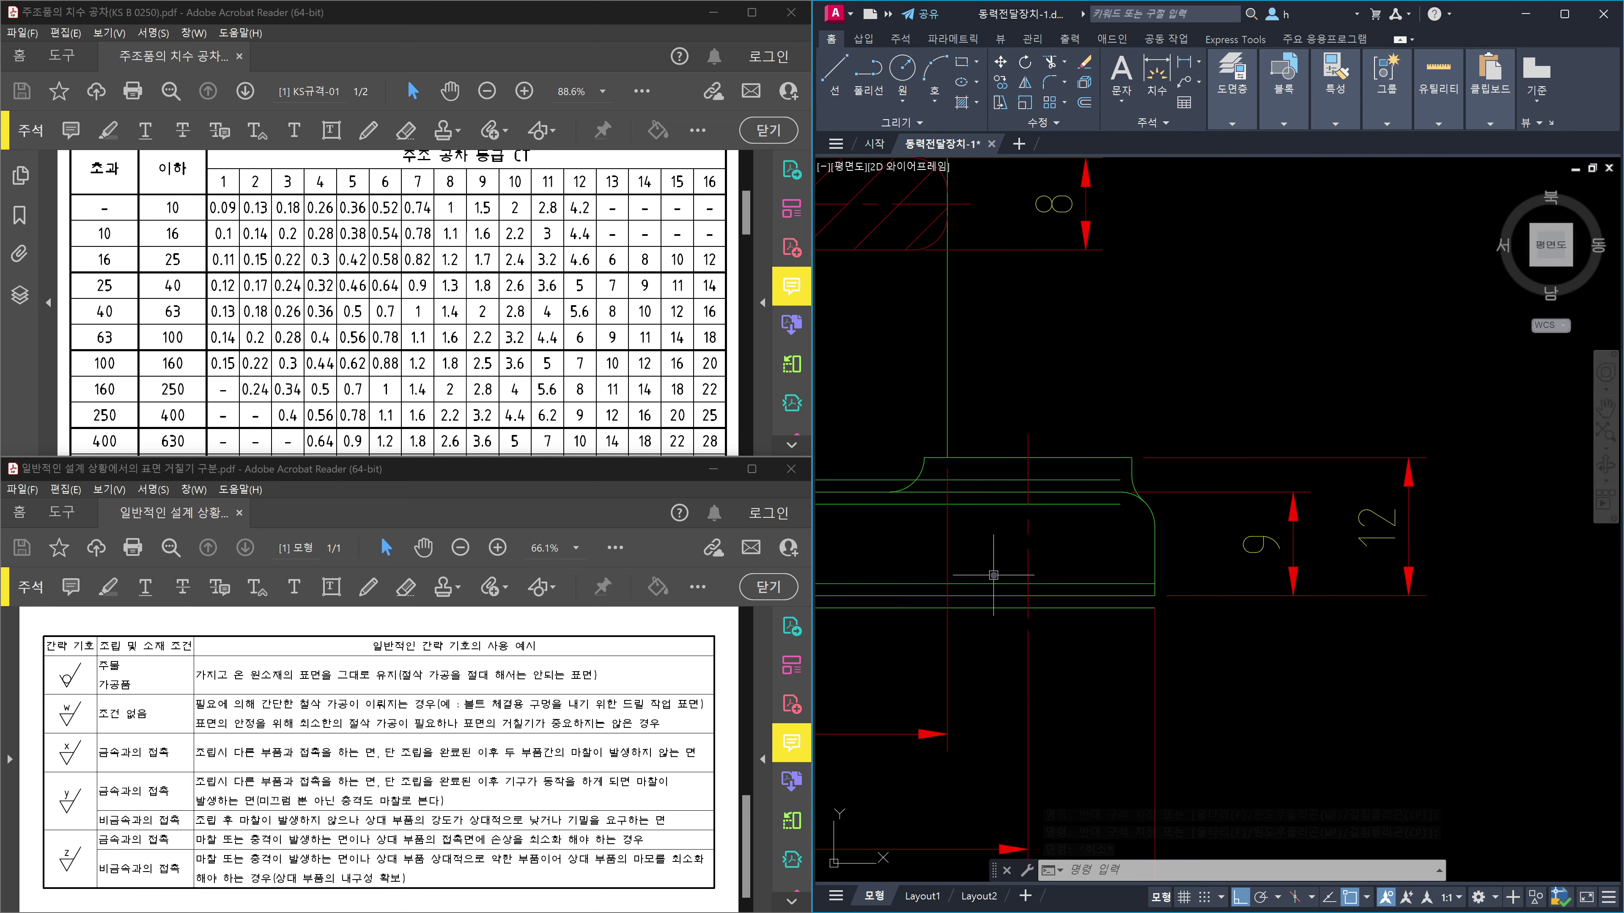
click(1150, 672)
click(1113, 598)
click(1170, 640)
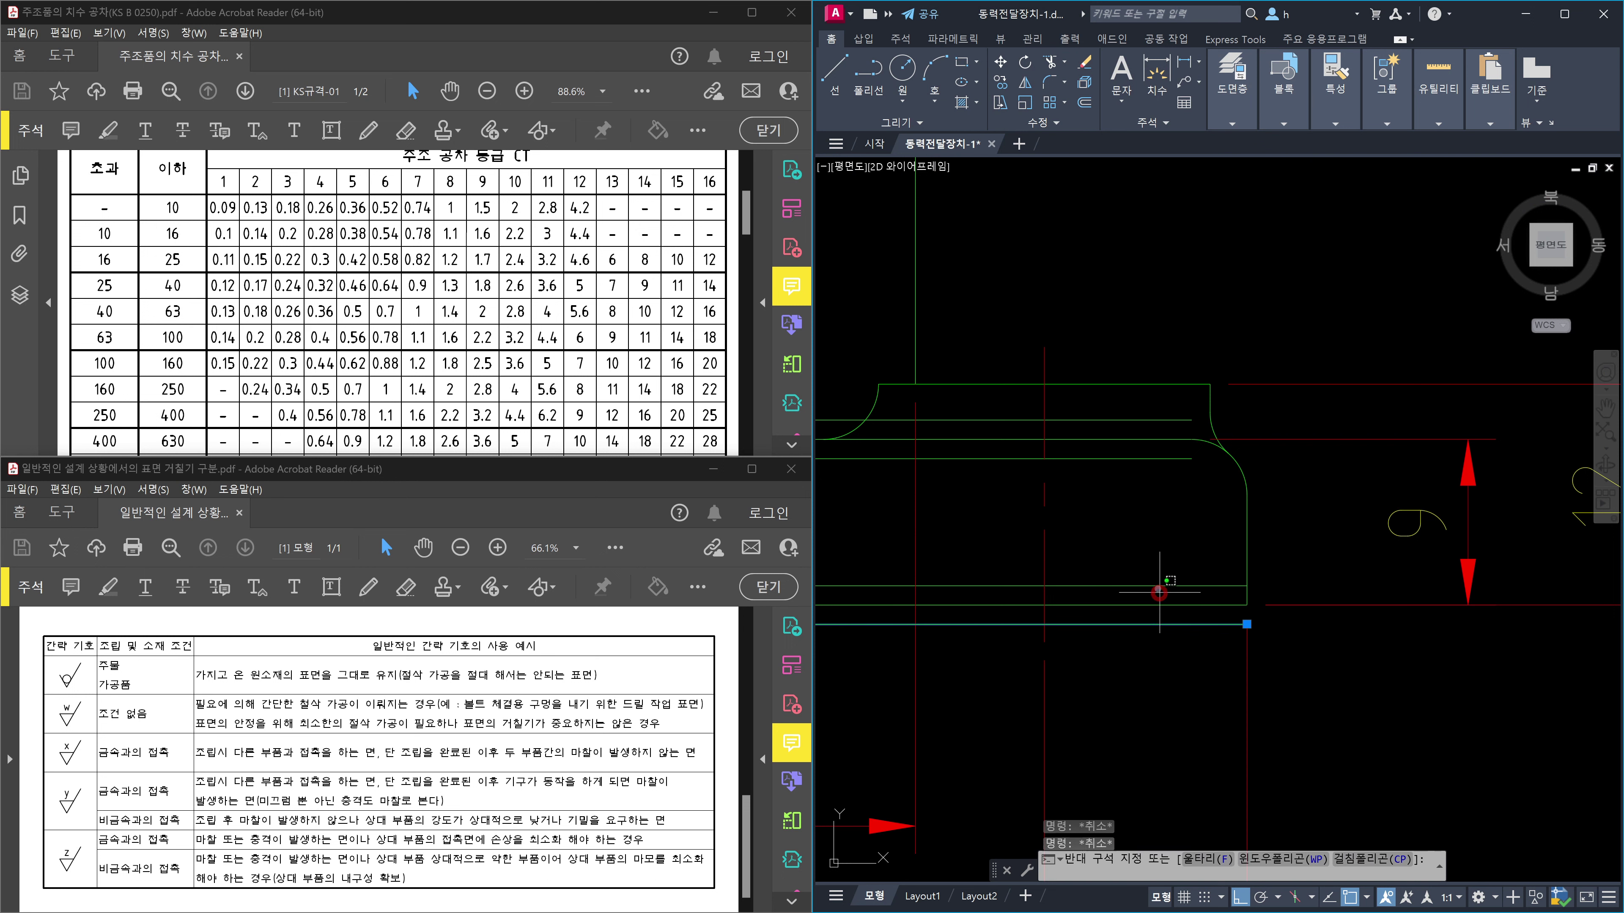
click(1148, 575)
key(Delete)
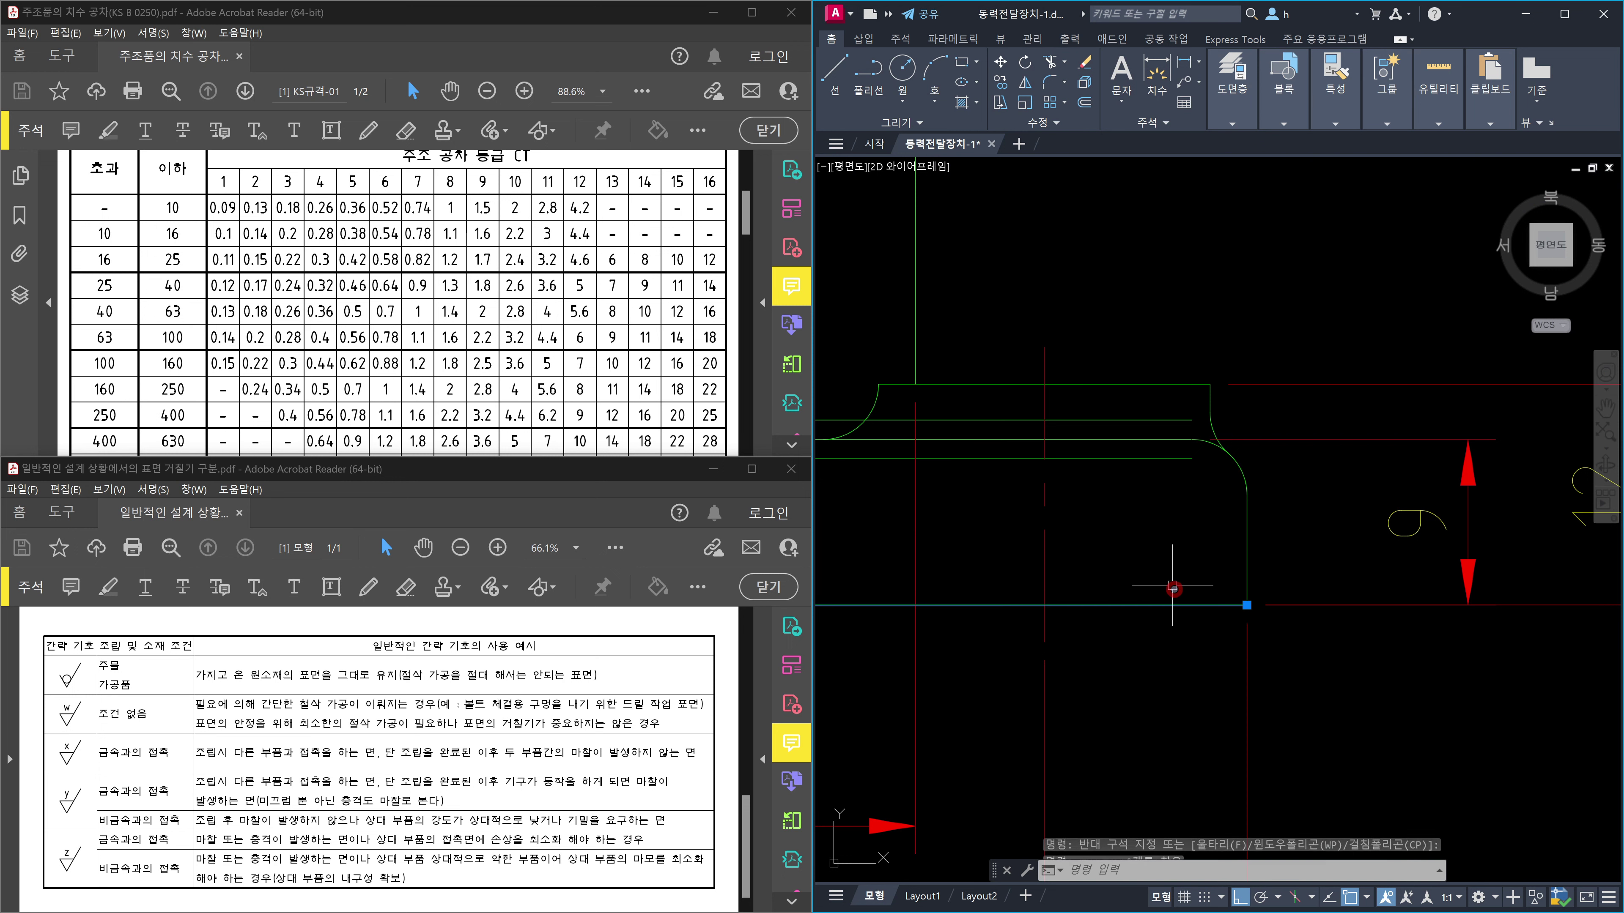
Offset the front view base's bottom edge downward by 2.1 mm.
click(1174, 589)
click(1177, 611)
key(Escape)
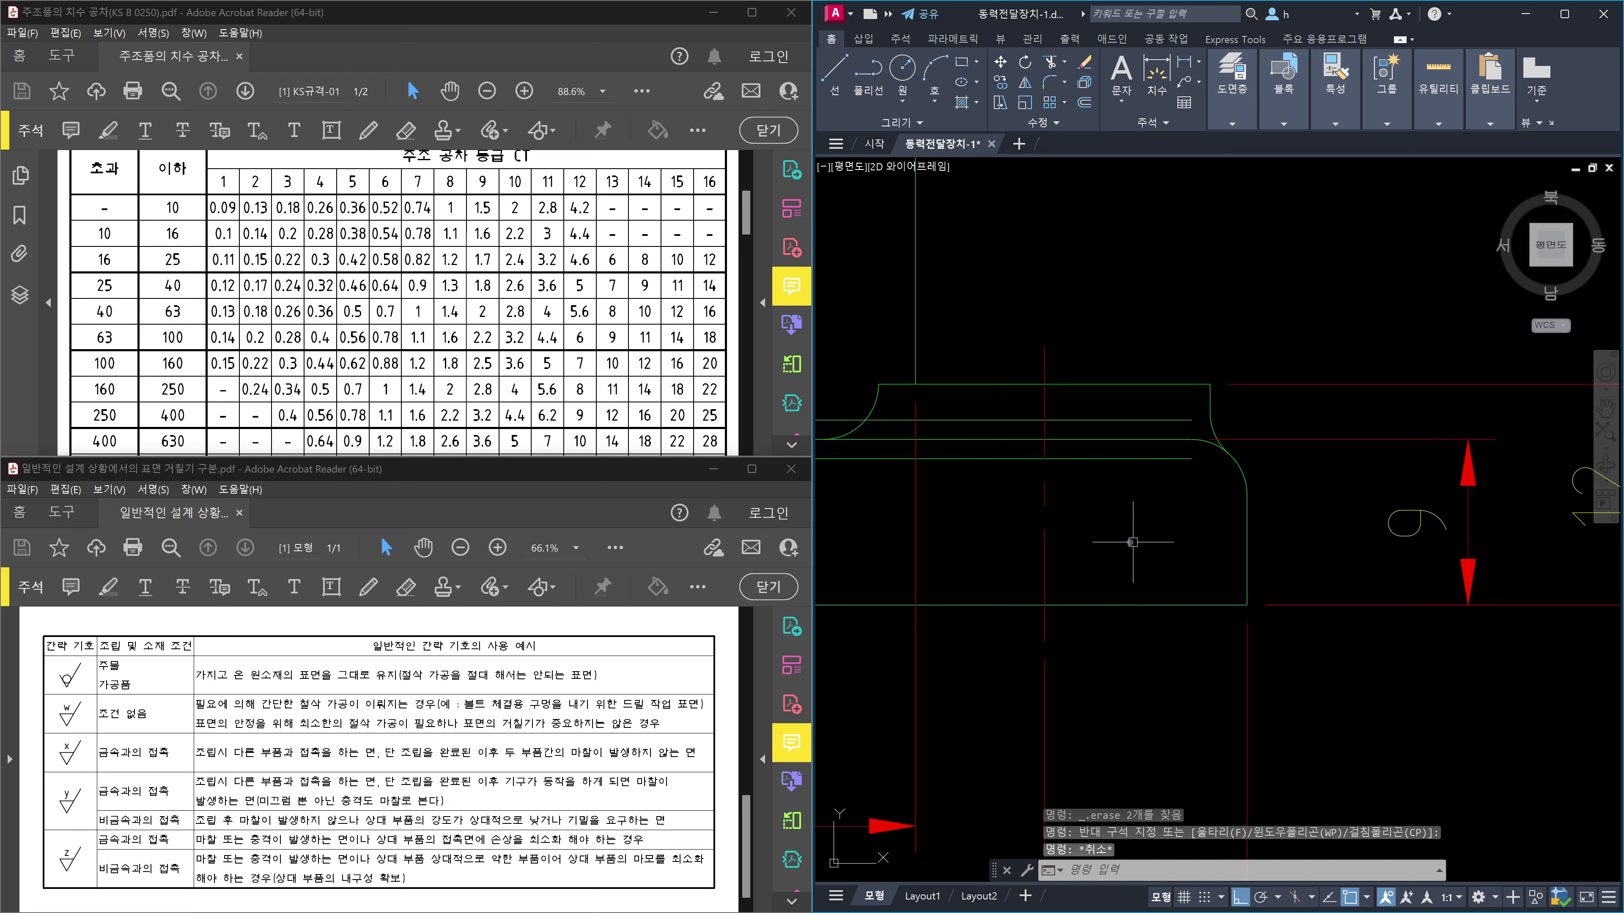
key(Escape)
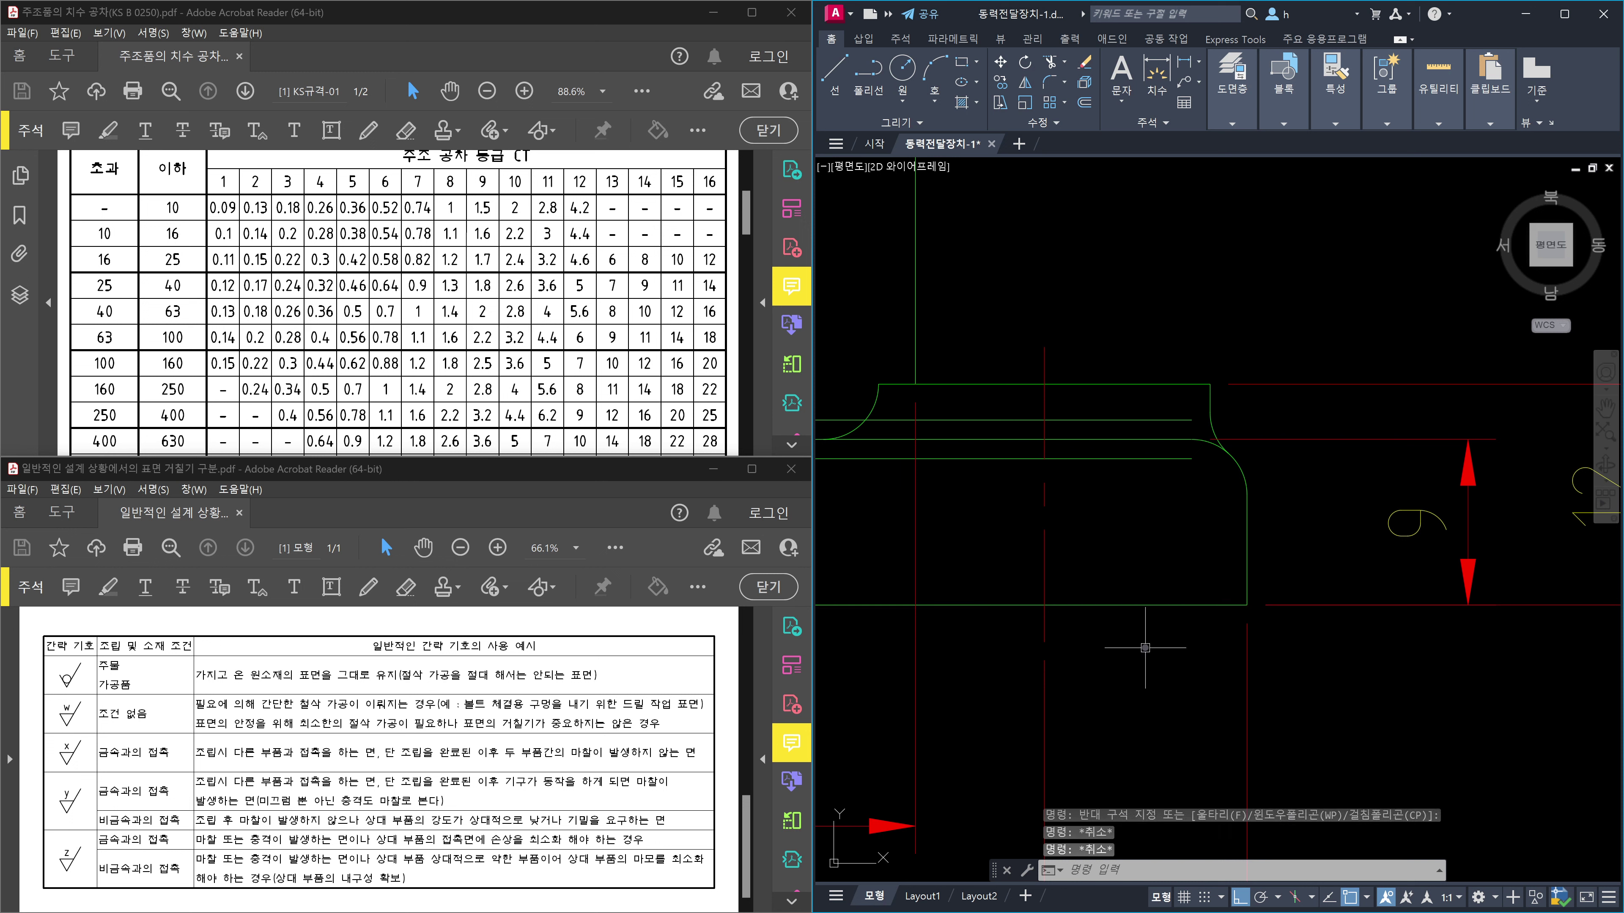
text(o)
key(Return)
text(2.1)
key(Return)
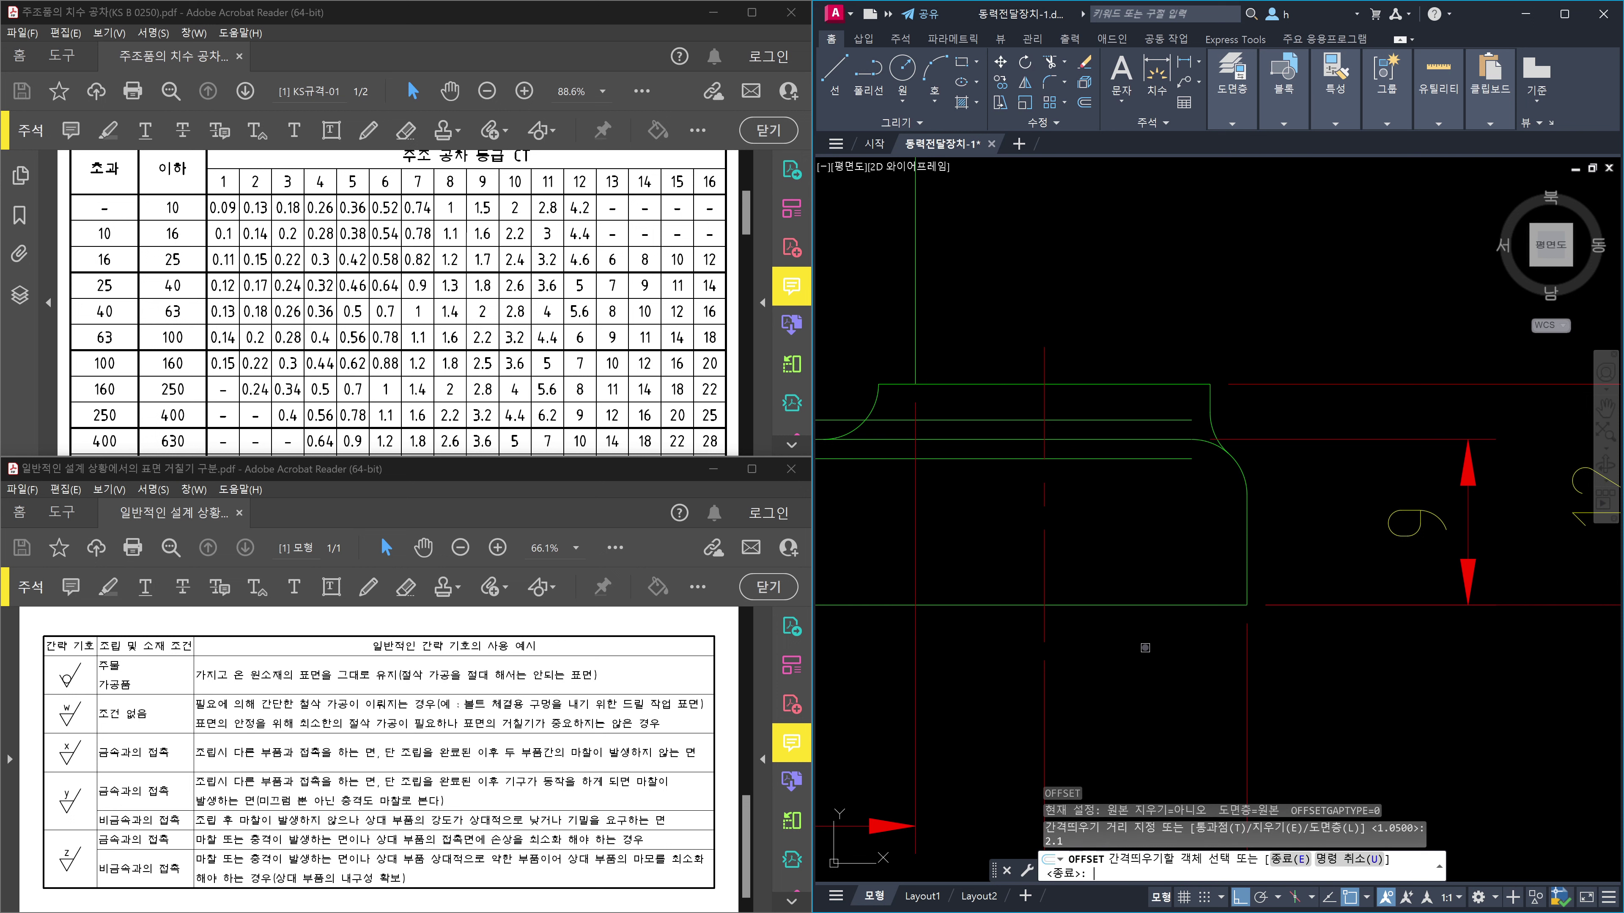
click(1135, 609)
click(1141, 607)
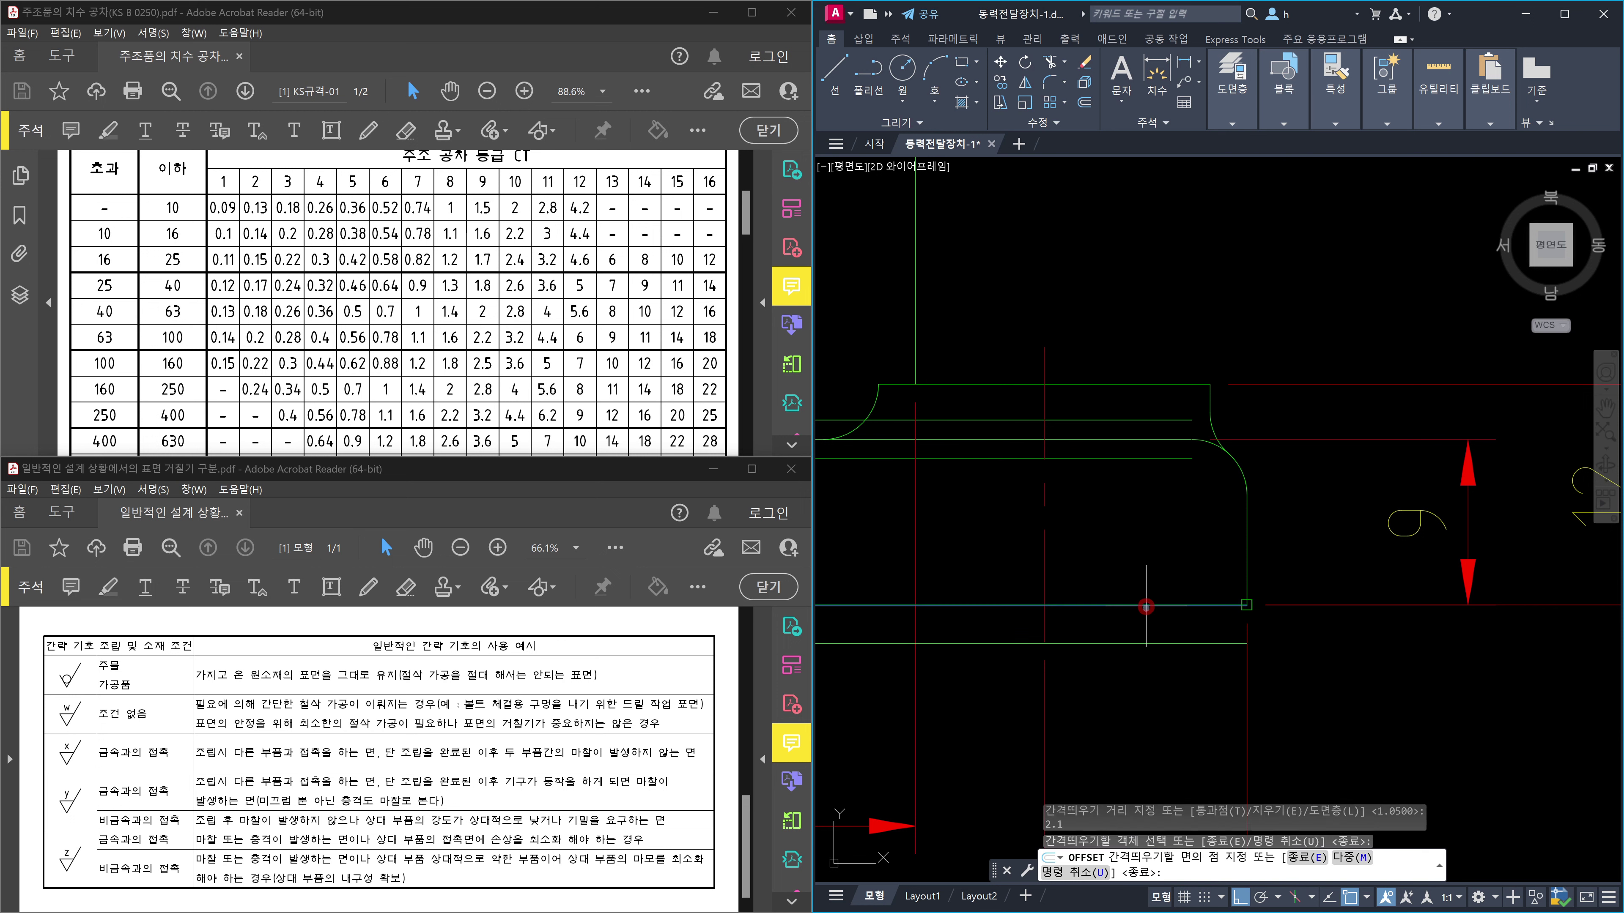
click(1145, 633)
key(Escape)
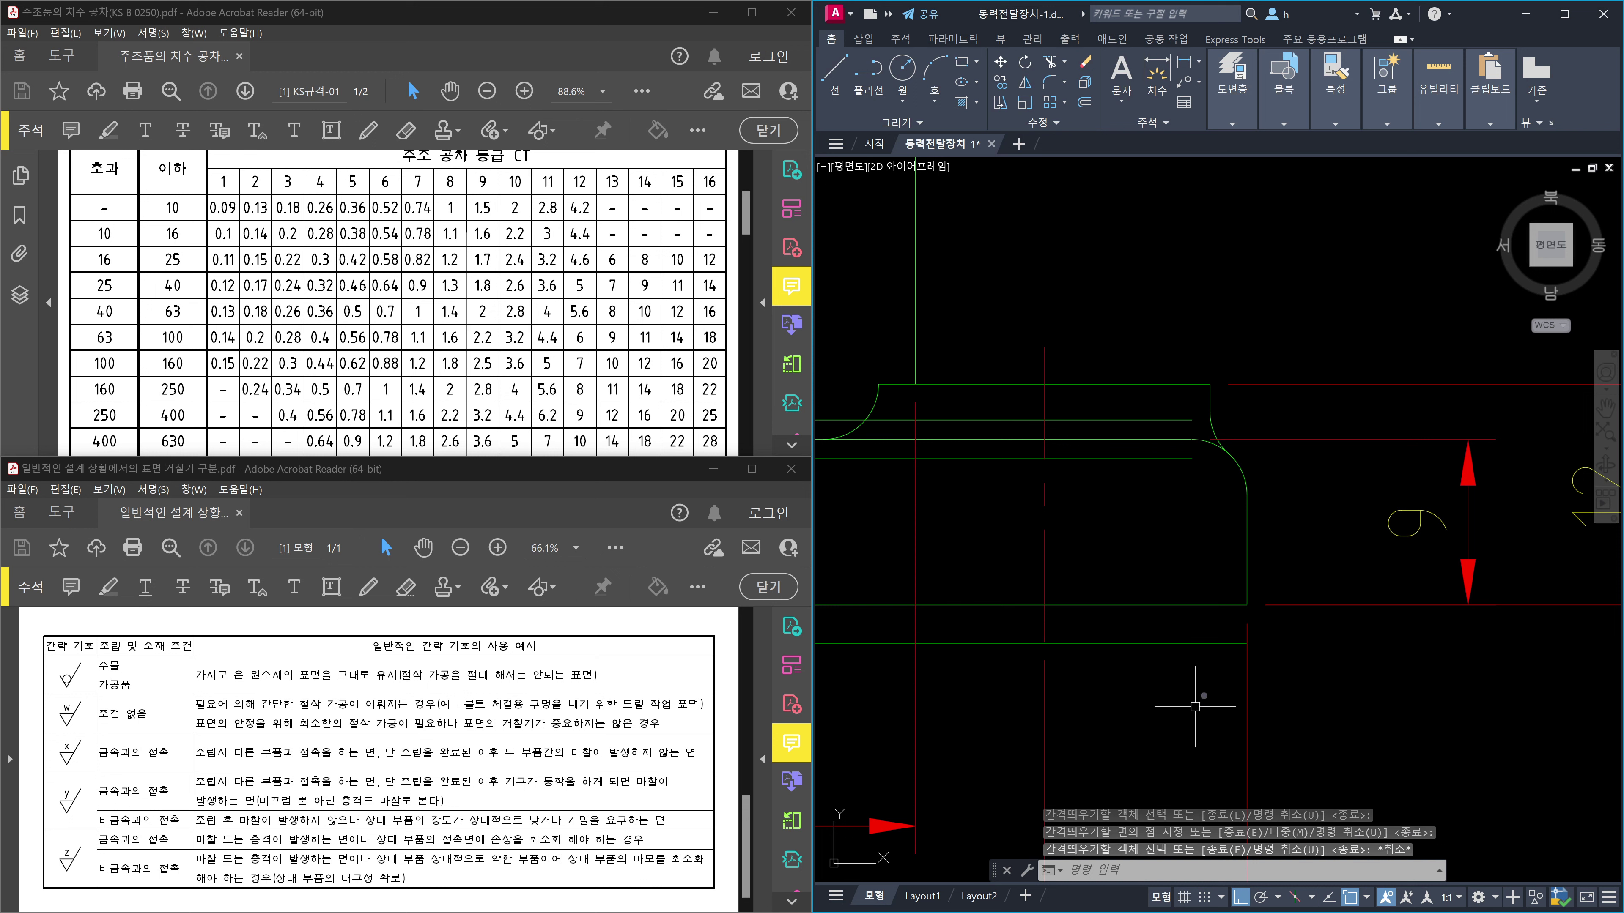
click(1193, 626)
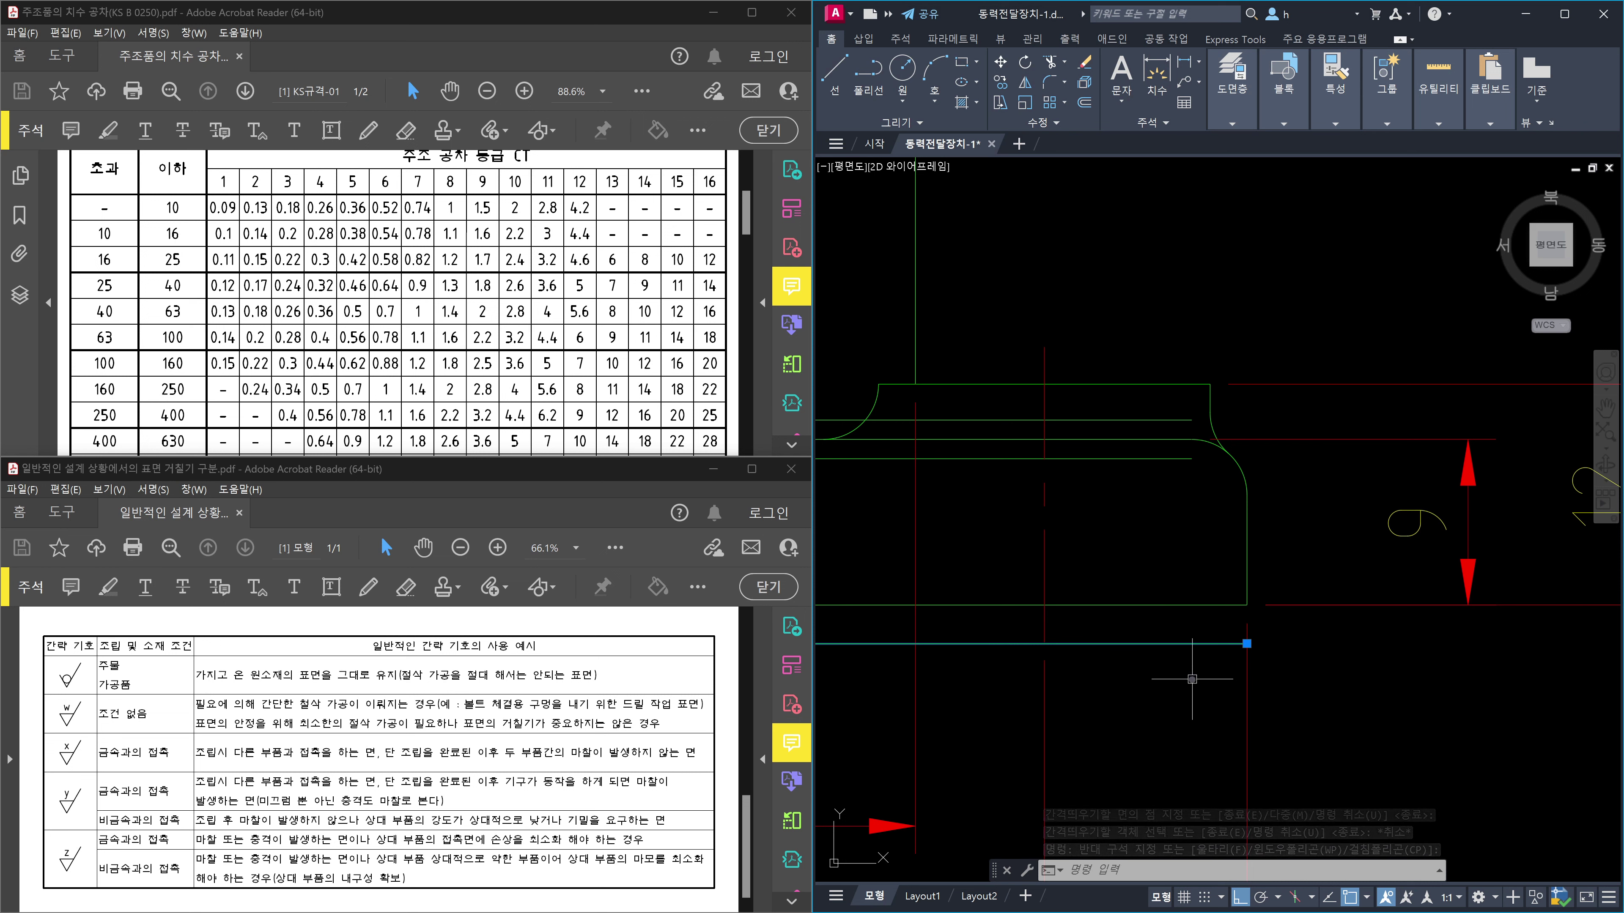
click(1191, 679)
key(Escape)
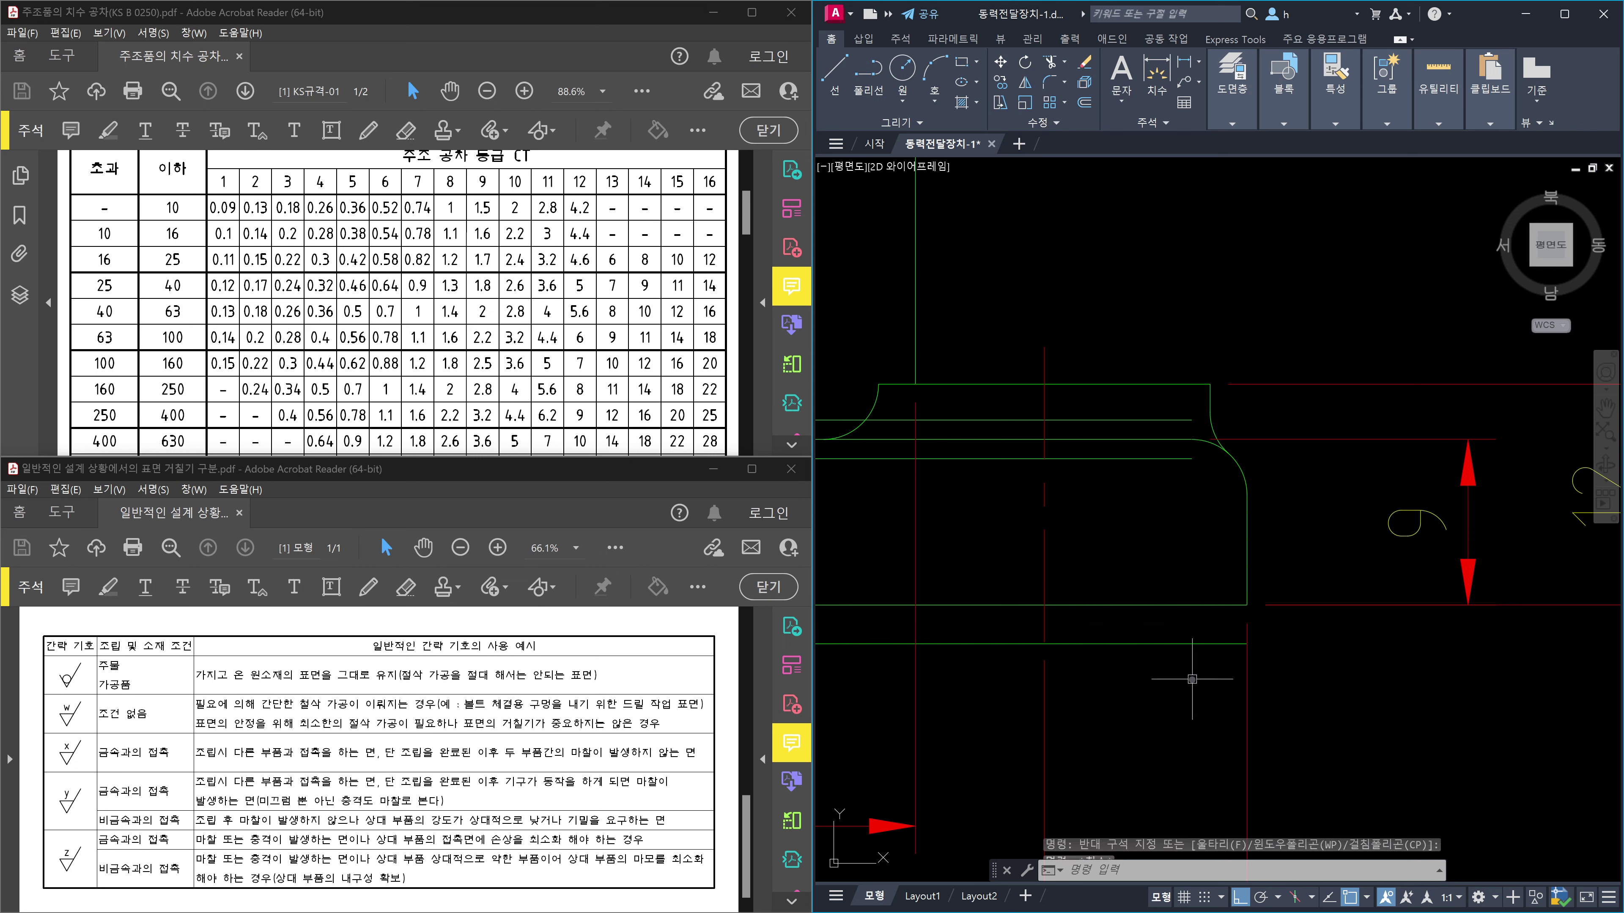
click(1200, 644)
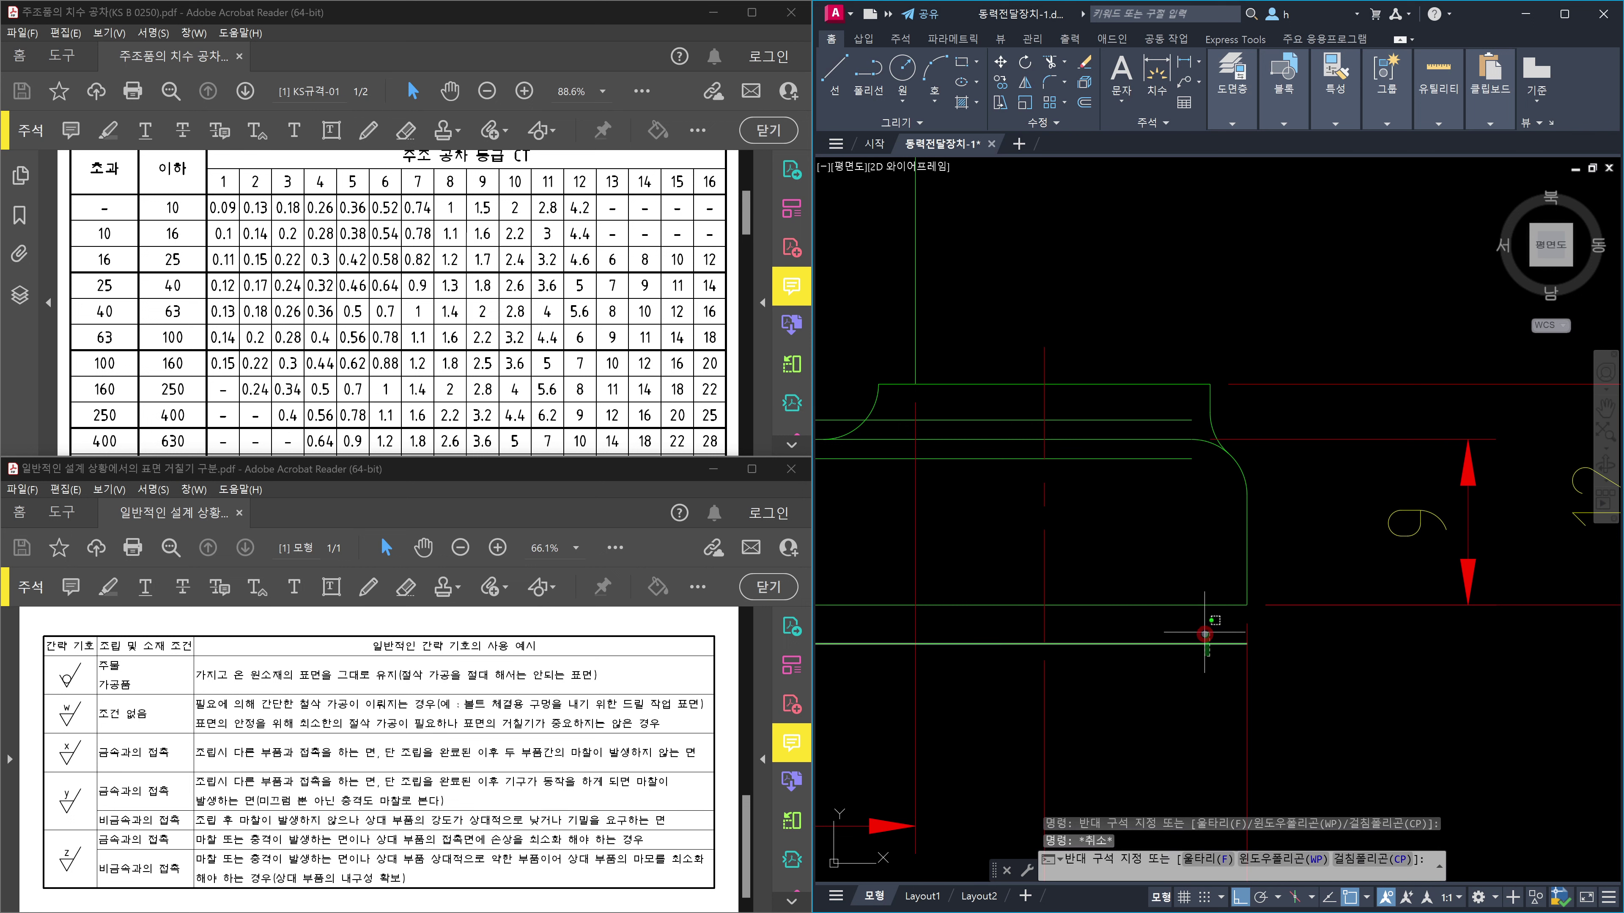
click(1191, 662)
key(Escape)
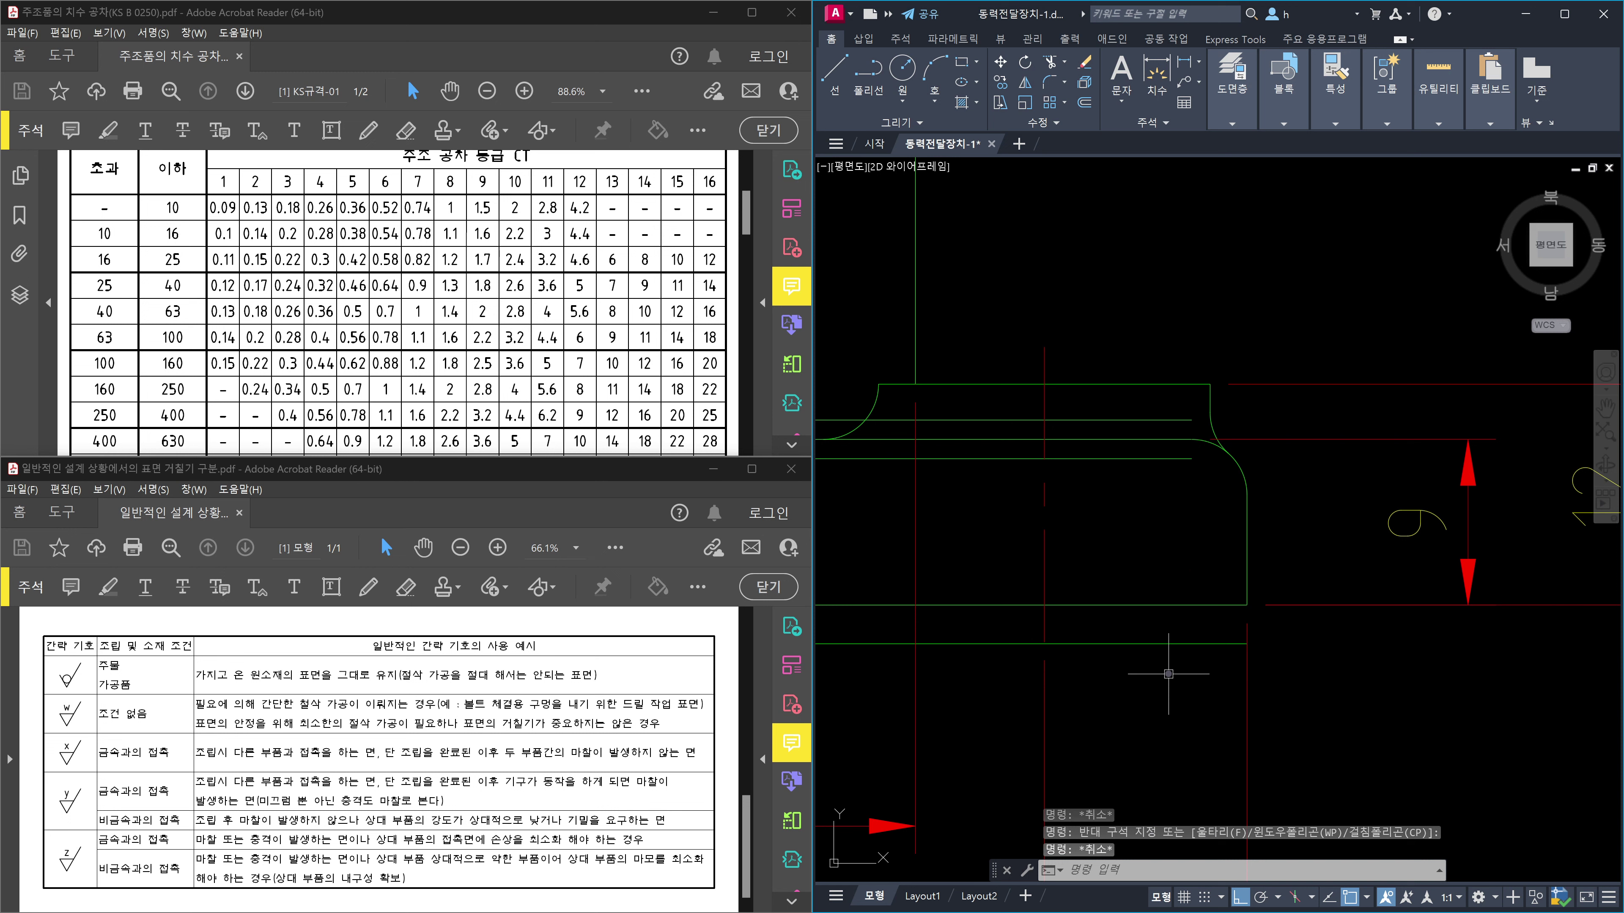
text(o)
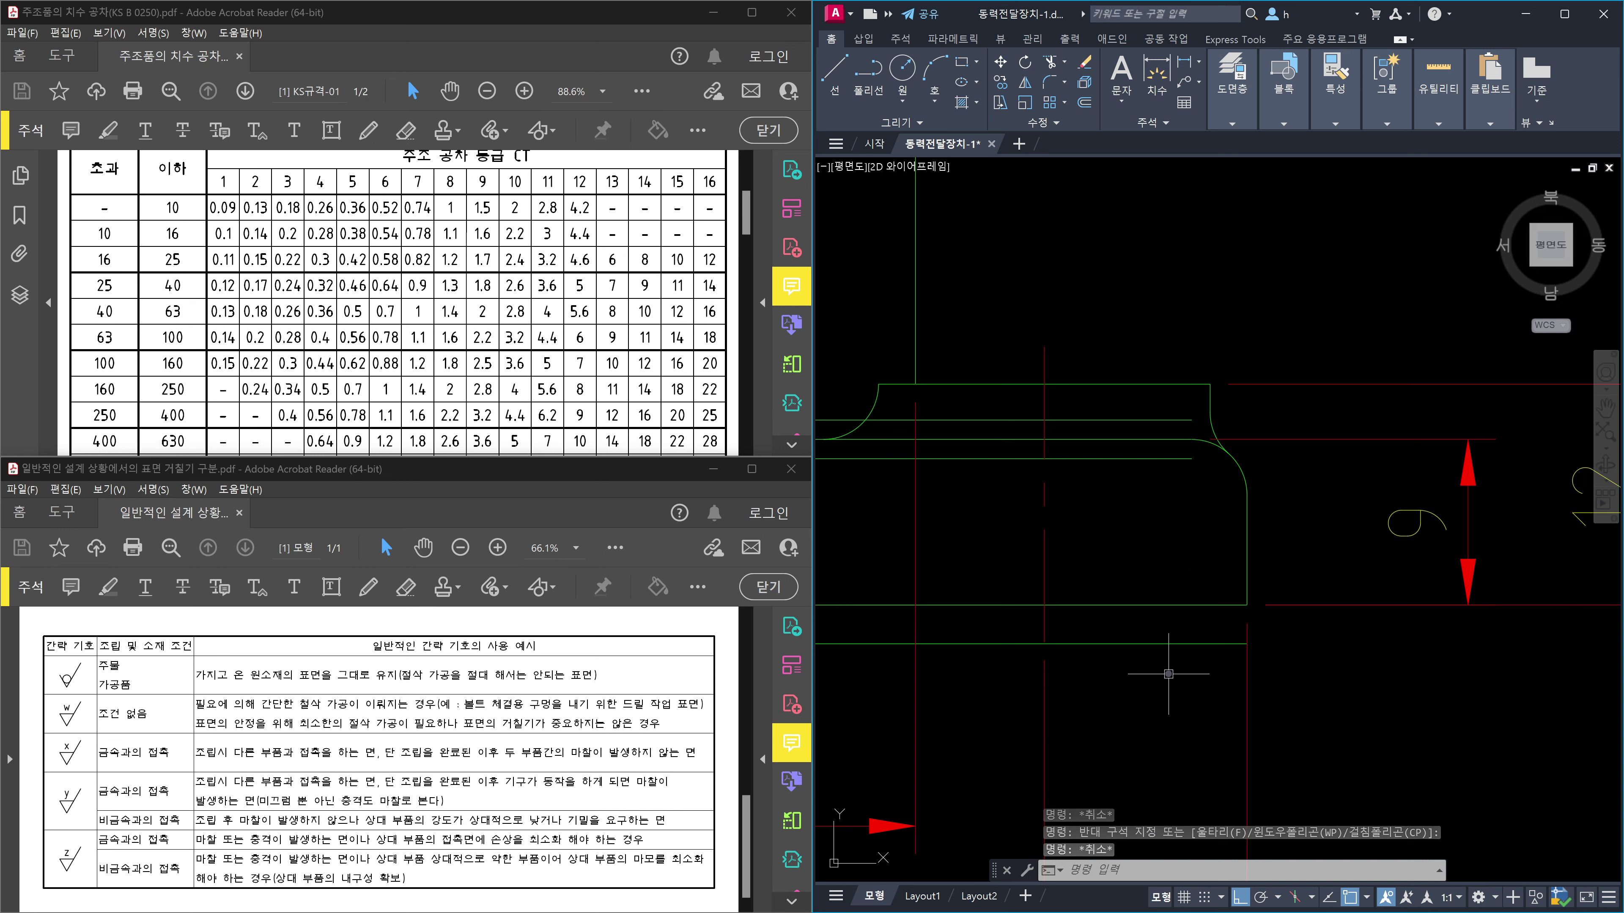
key(Return)
text(')
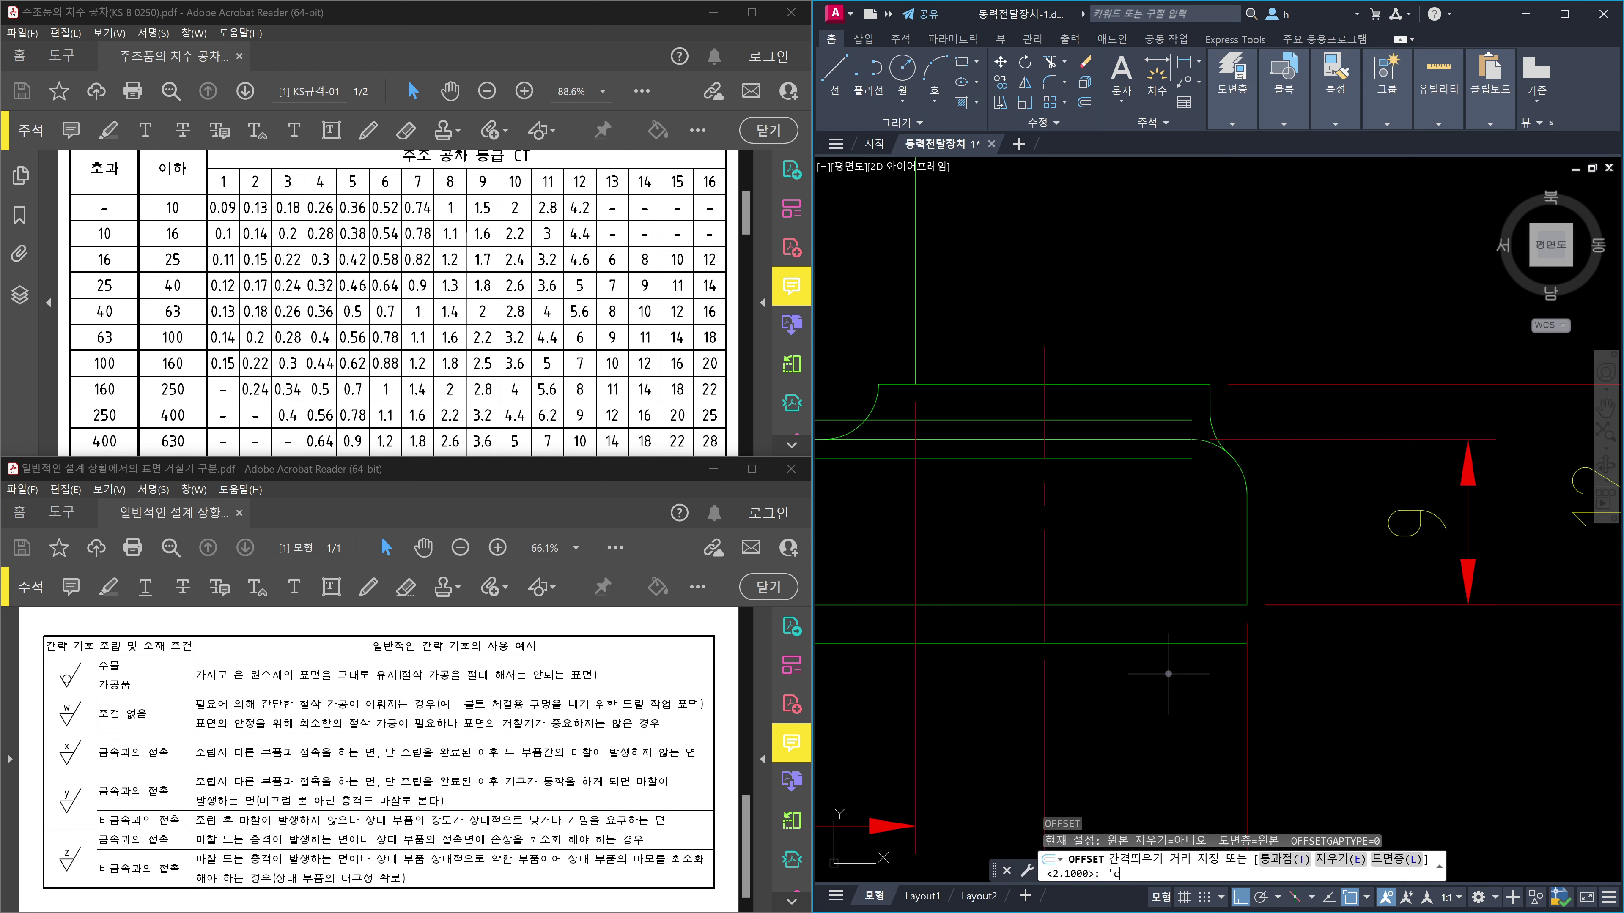
text(cal/2.1)
key(Return)
key(Escape)
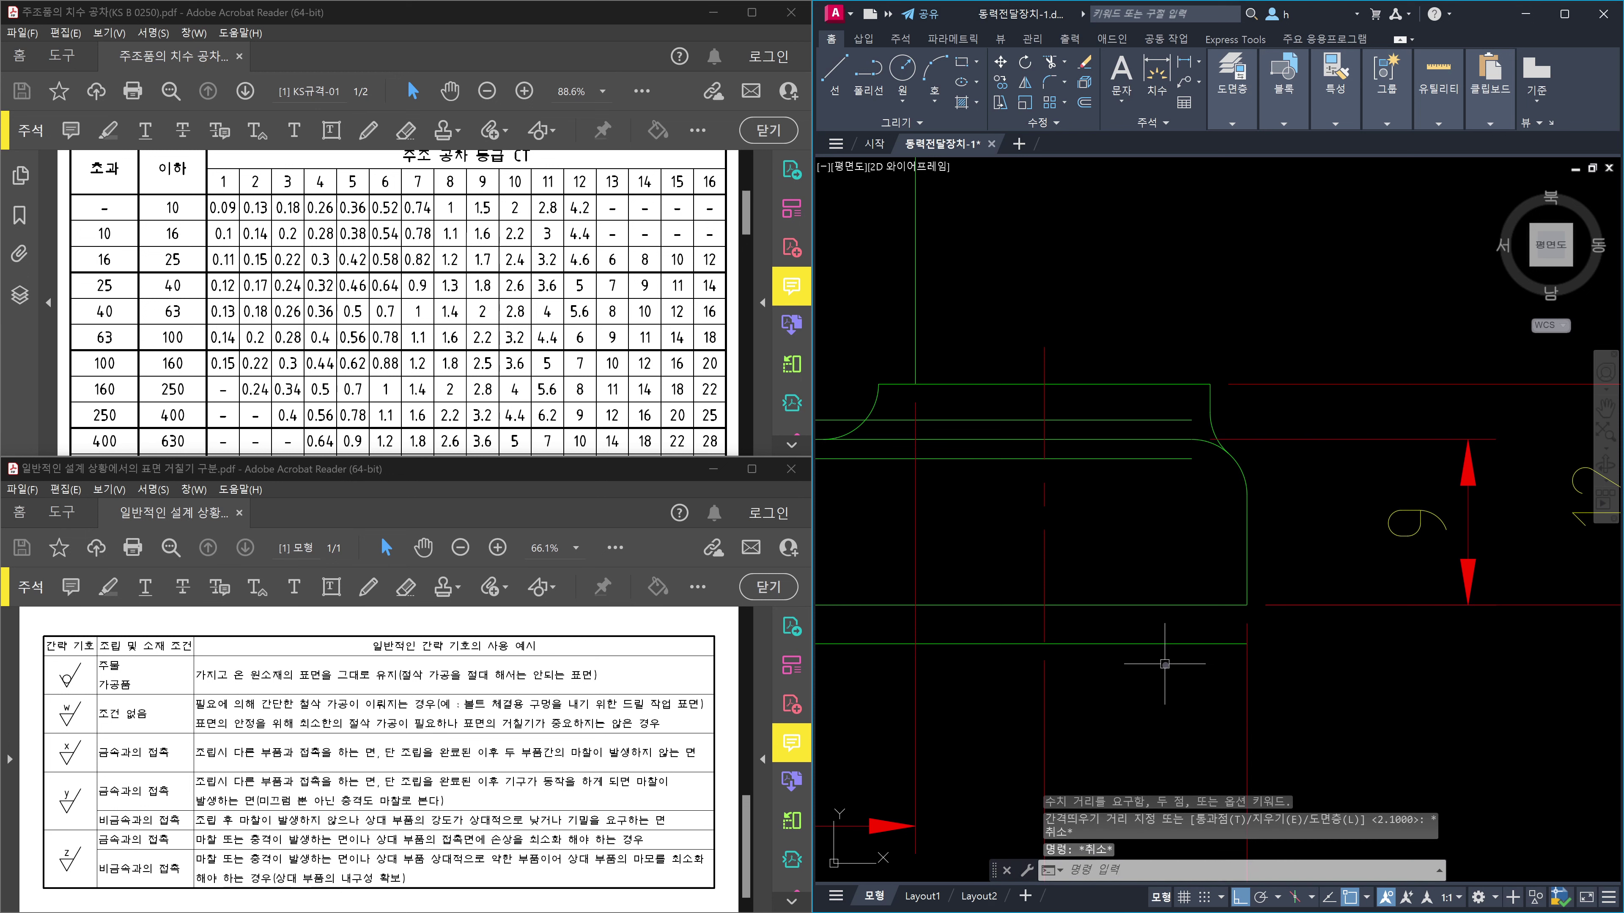
Offset the line below the front view base upward by half of 2.1 mm, calculating the distance as 2.1/2.
text(o)
key(Return)
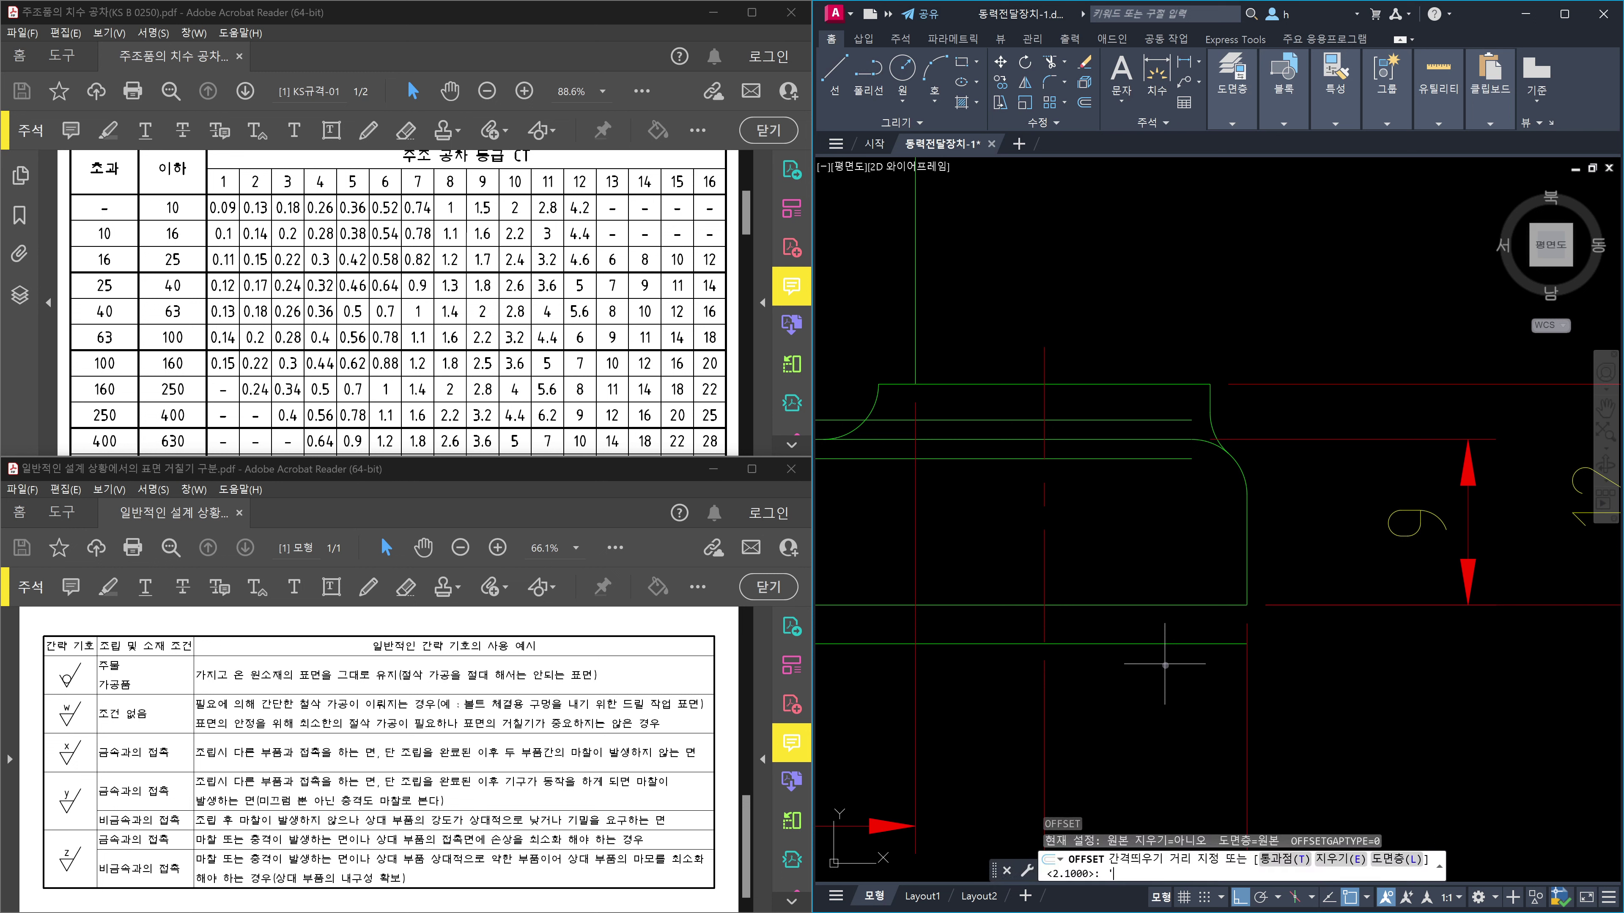
text('cal)
key(Return)
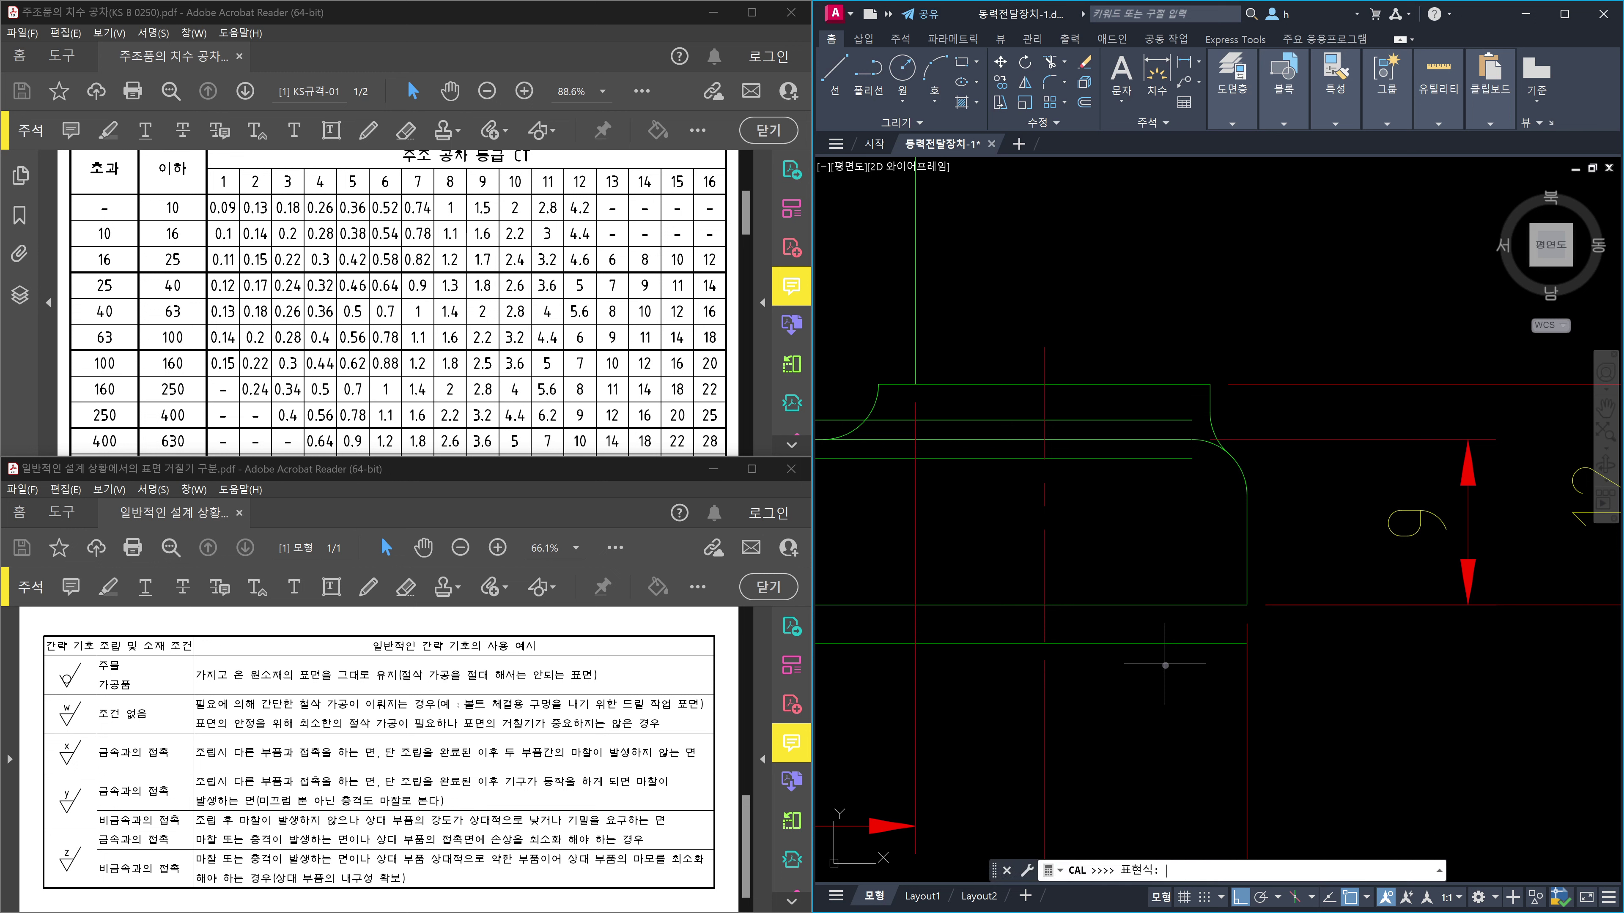
text(2.1/2)
key(Return)
click(1150, 642)
click(1172, 574)
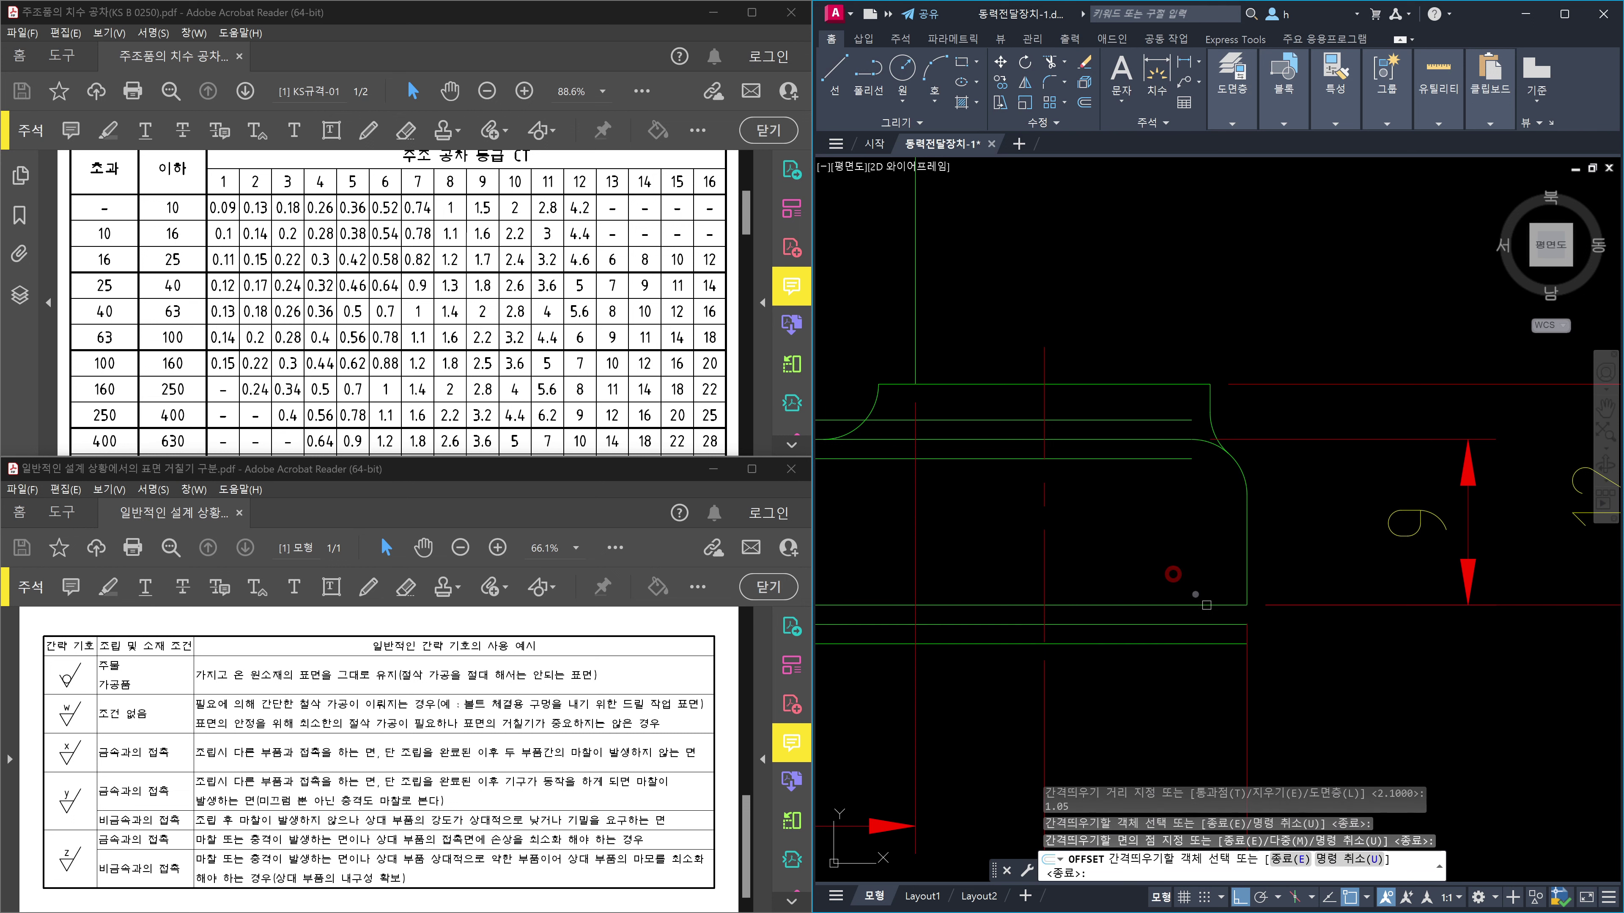
key(Return)
Examine the front view base's bottom edge and the two offset lines below it, comparing their positions.
click(1197, 619)
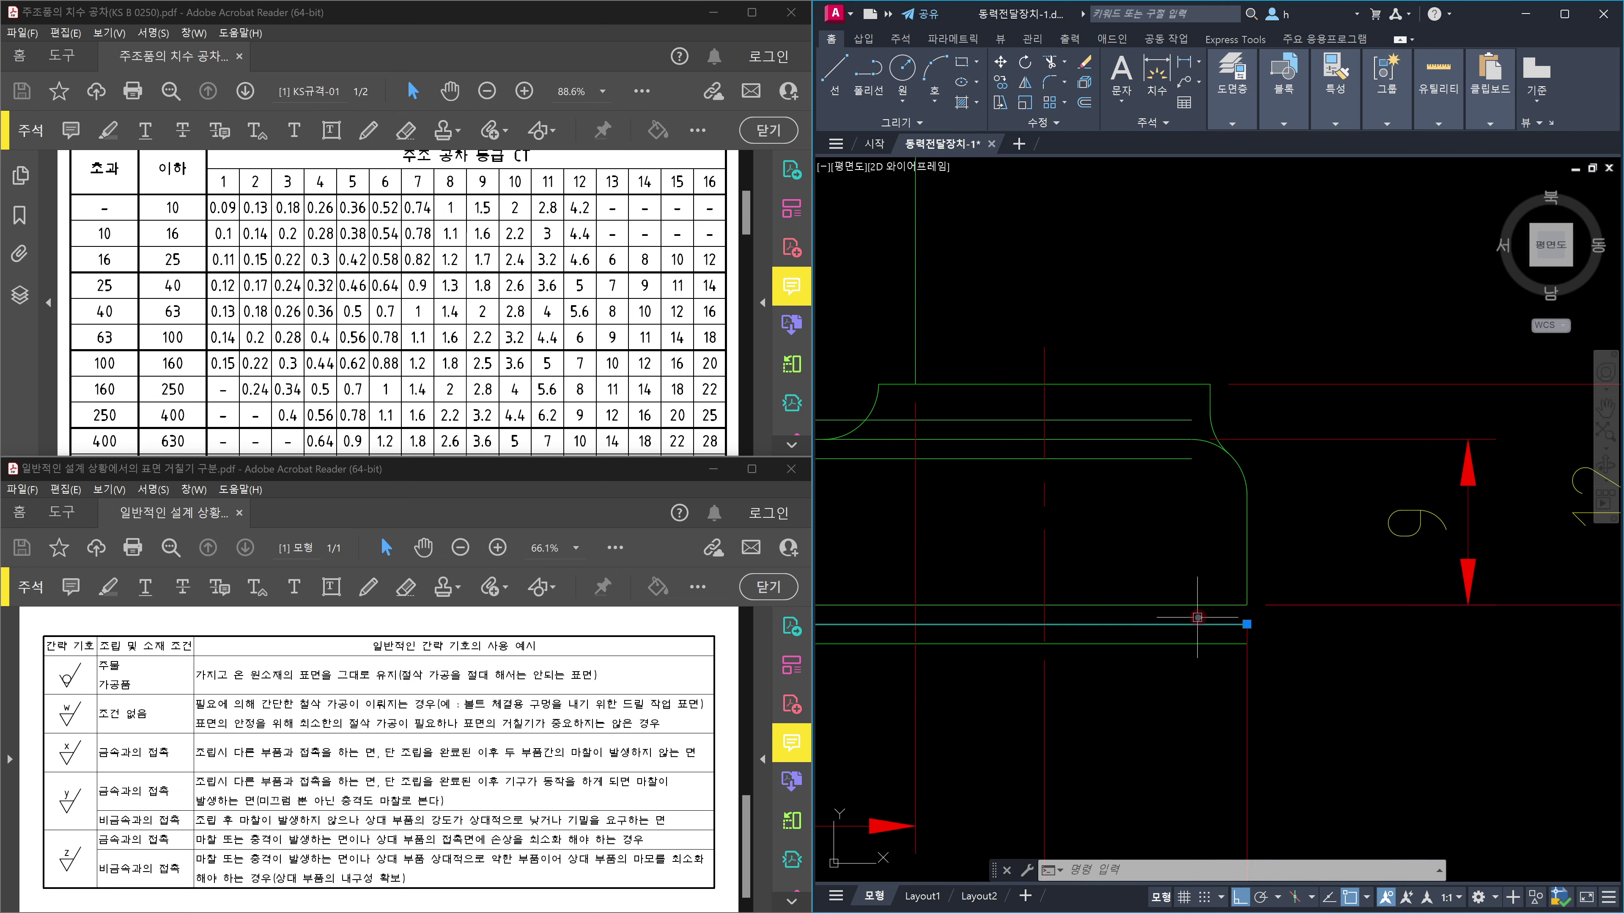
click(1192, 652)
click(1183, 632)
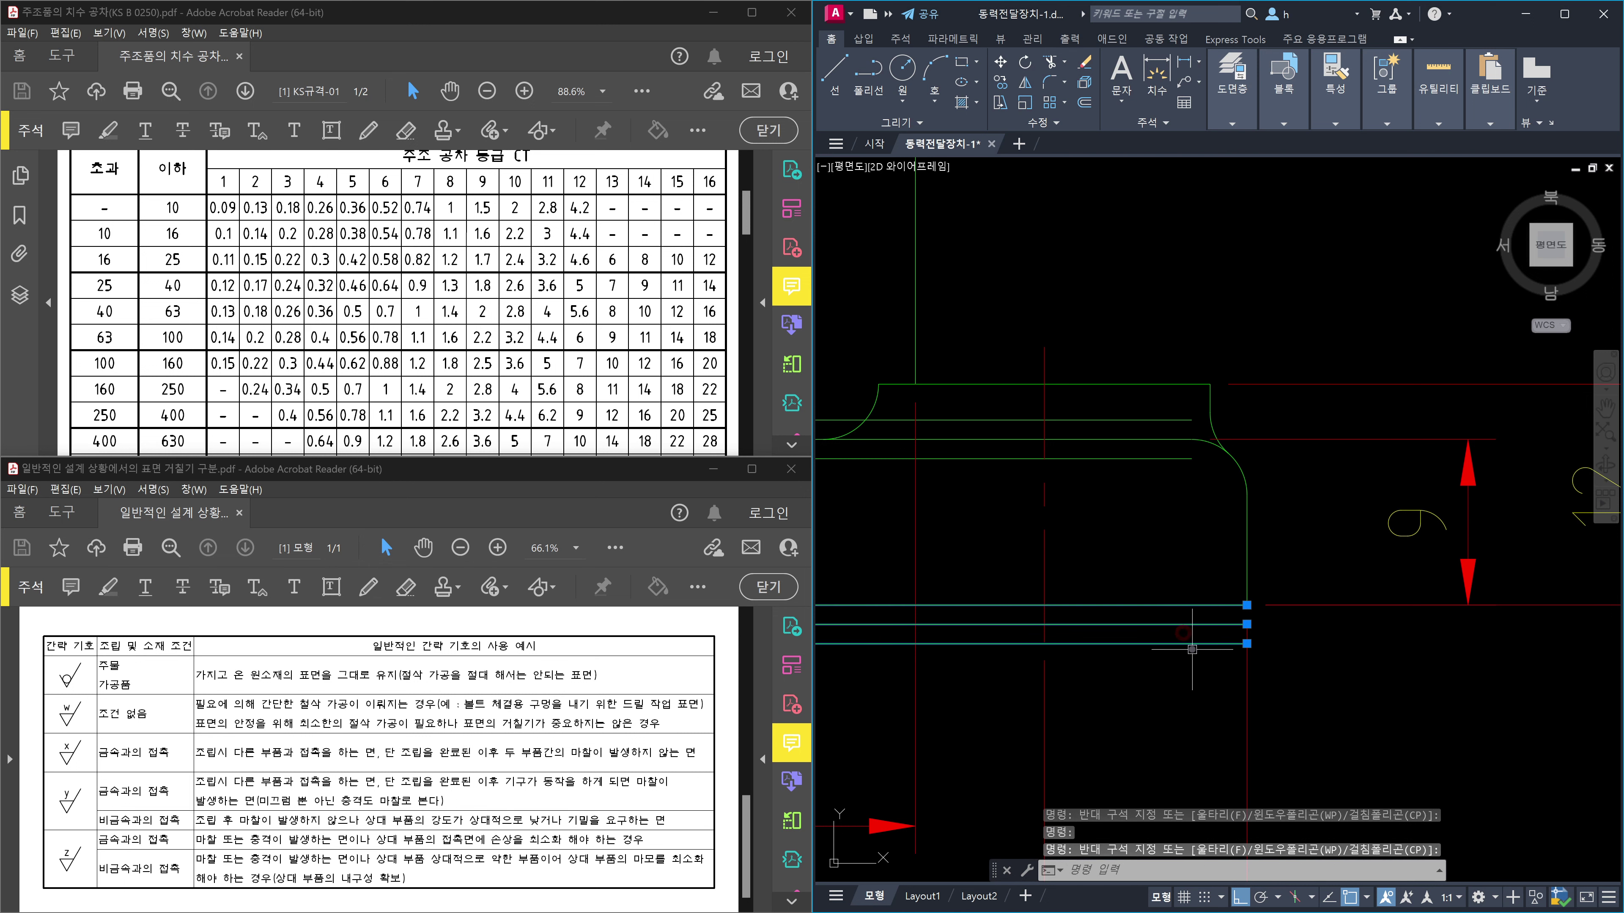
key(Escape)
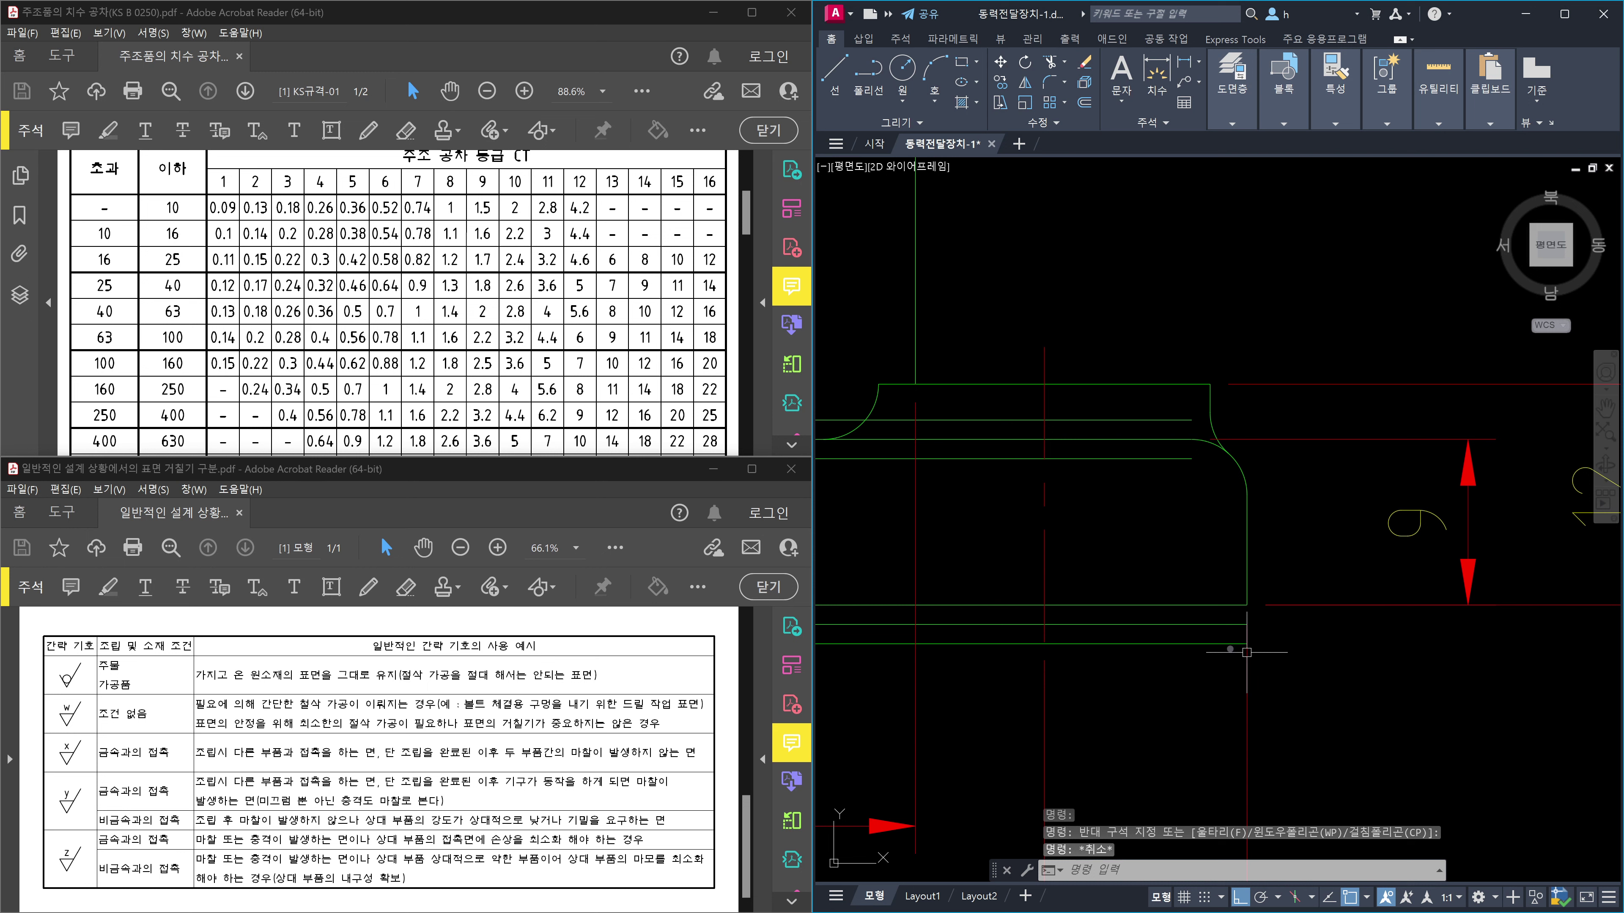
click(1210, 618)
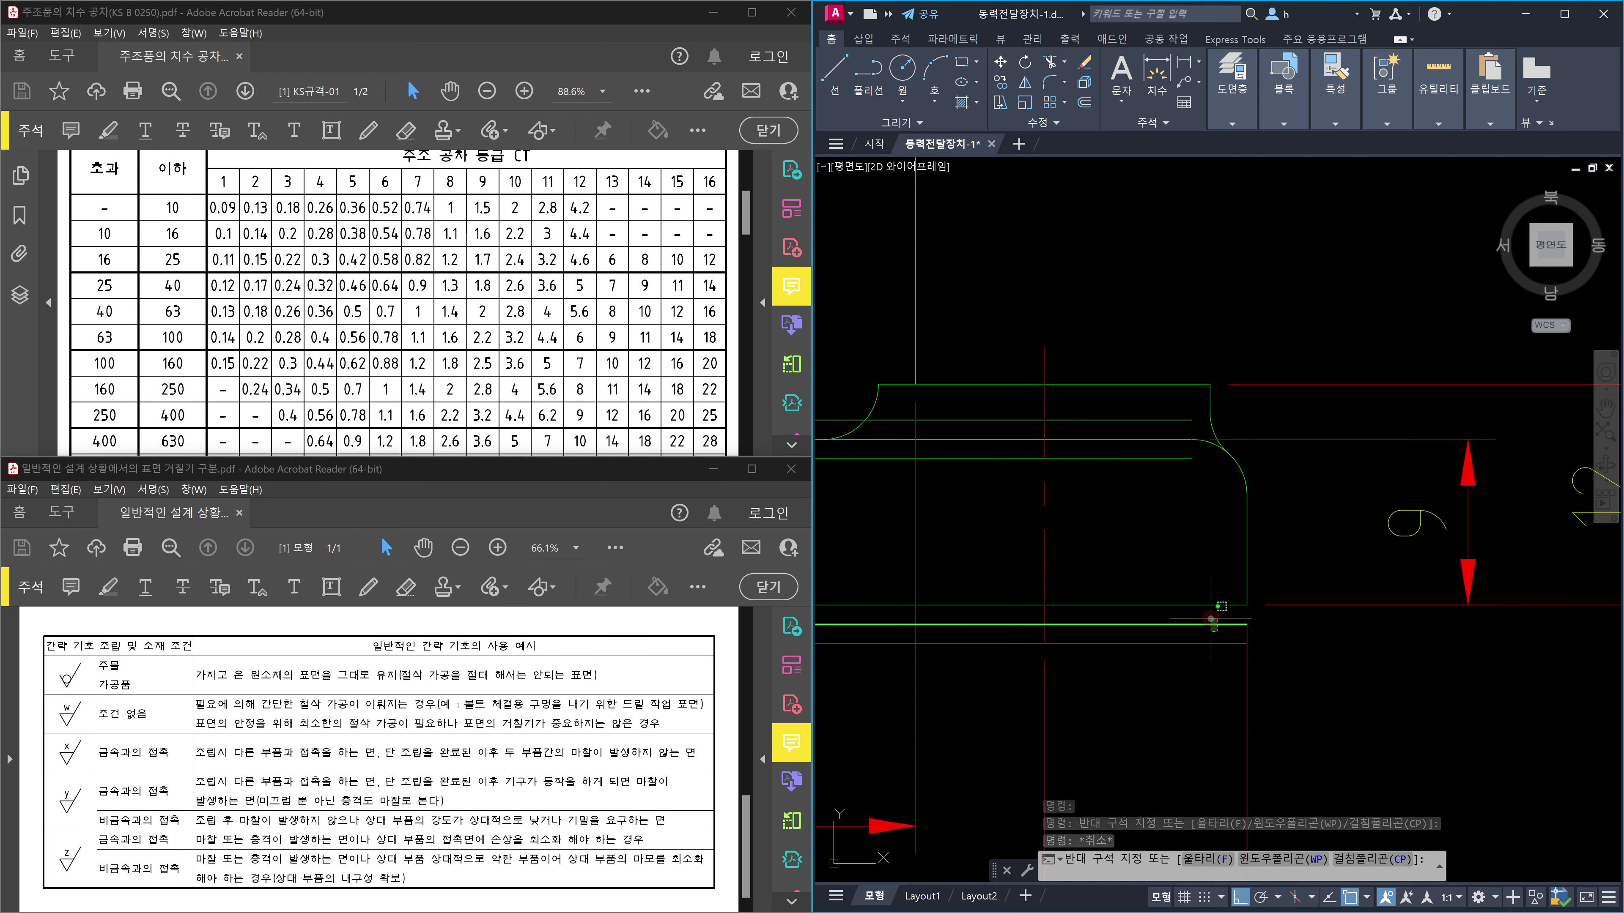
click(1211, 618)
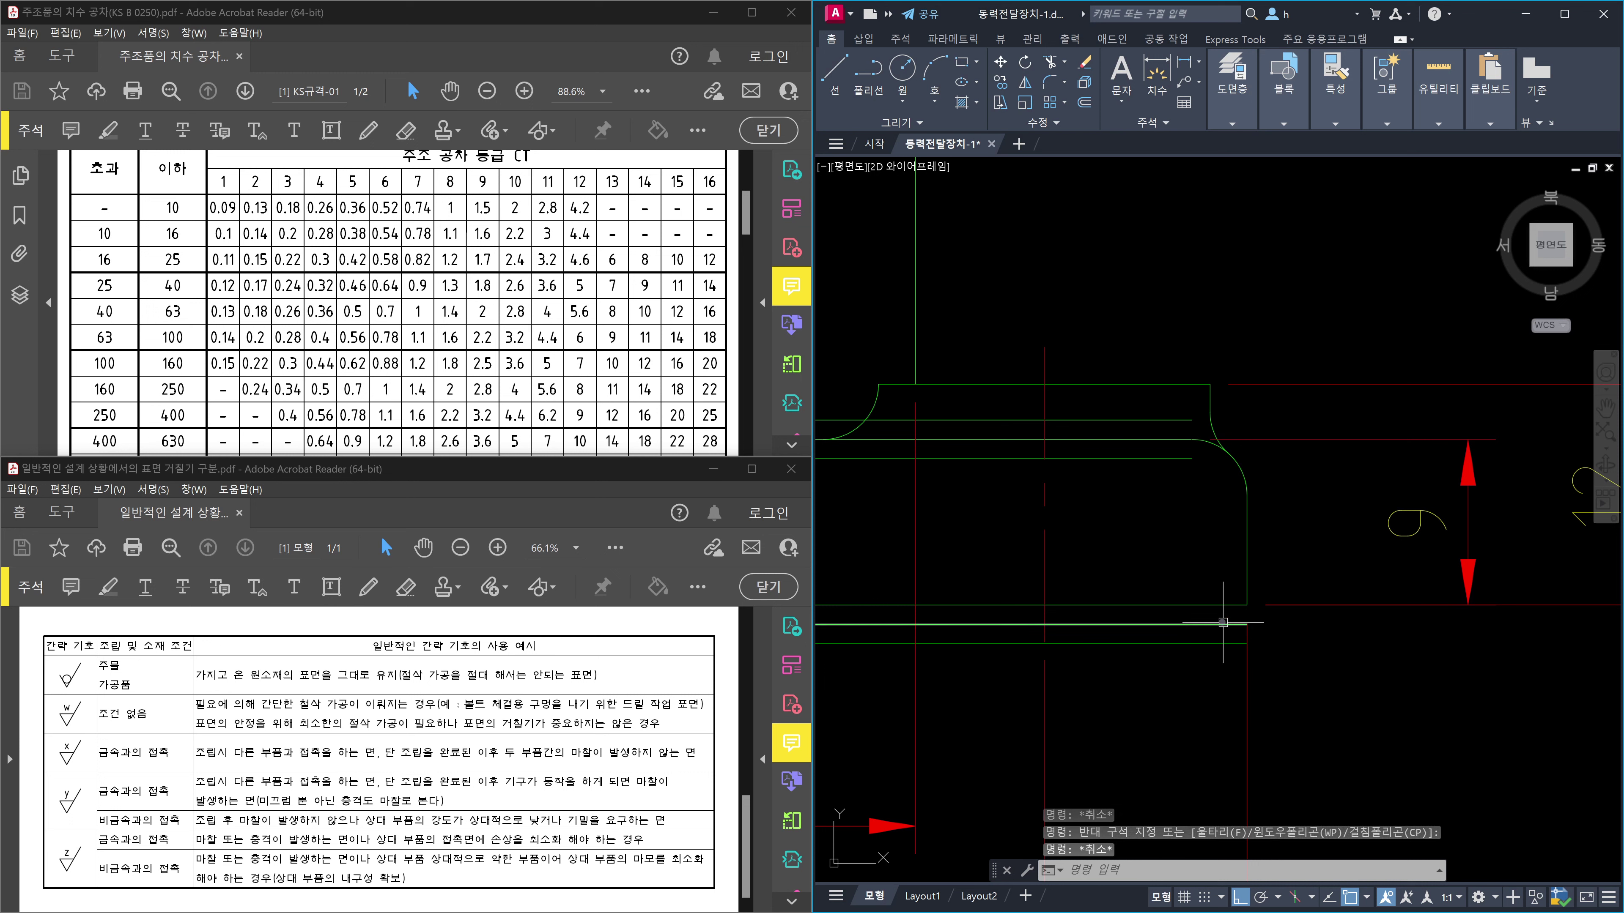
click(1210, 642)
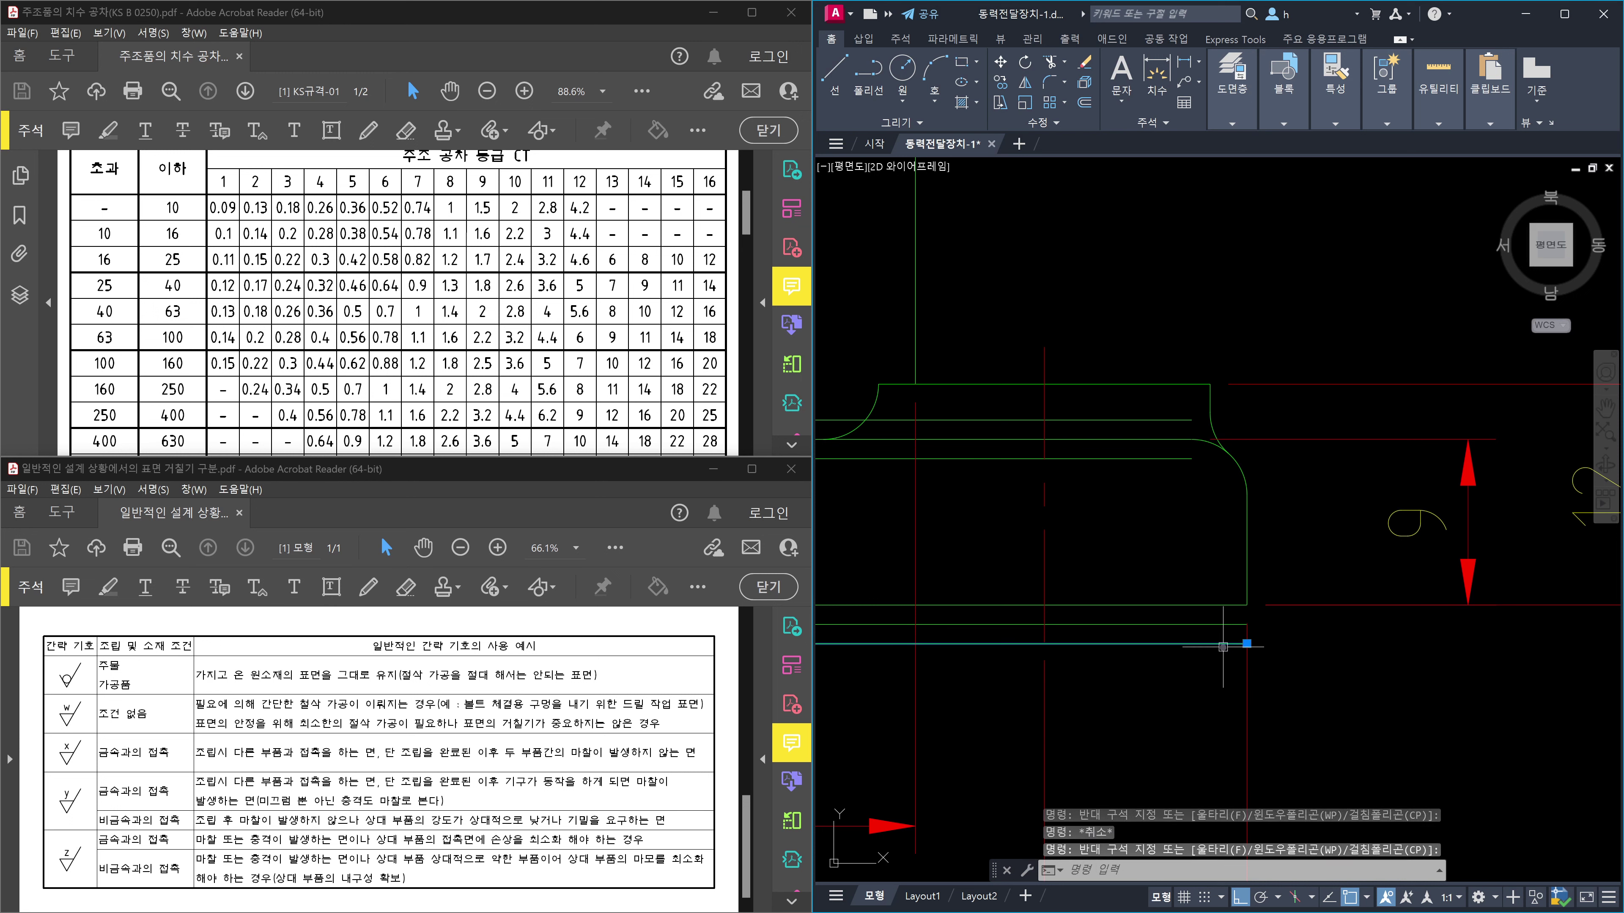
click(1218, 623)
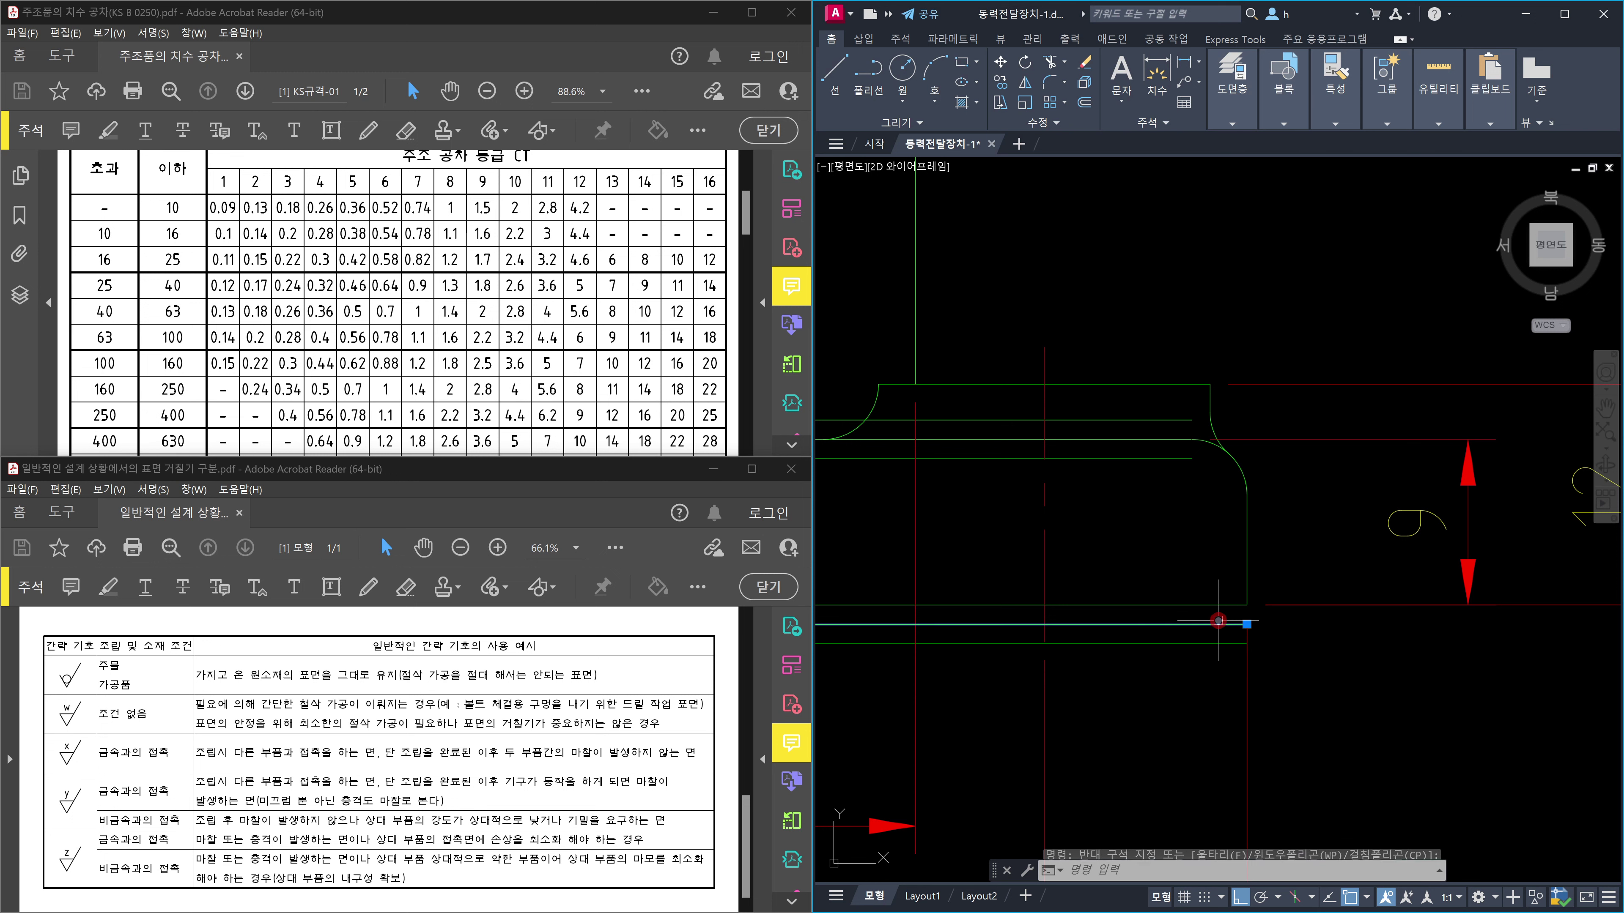
click(1218, 621)
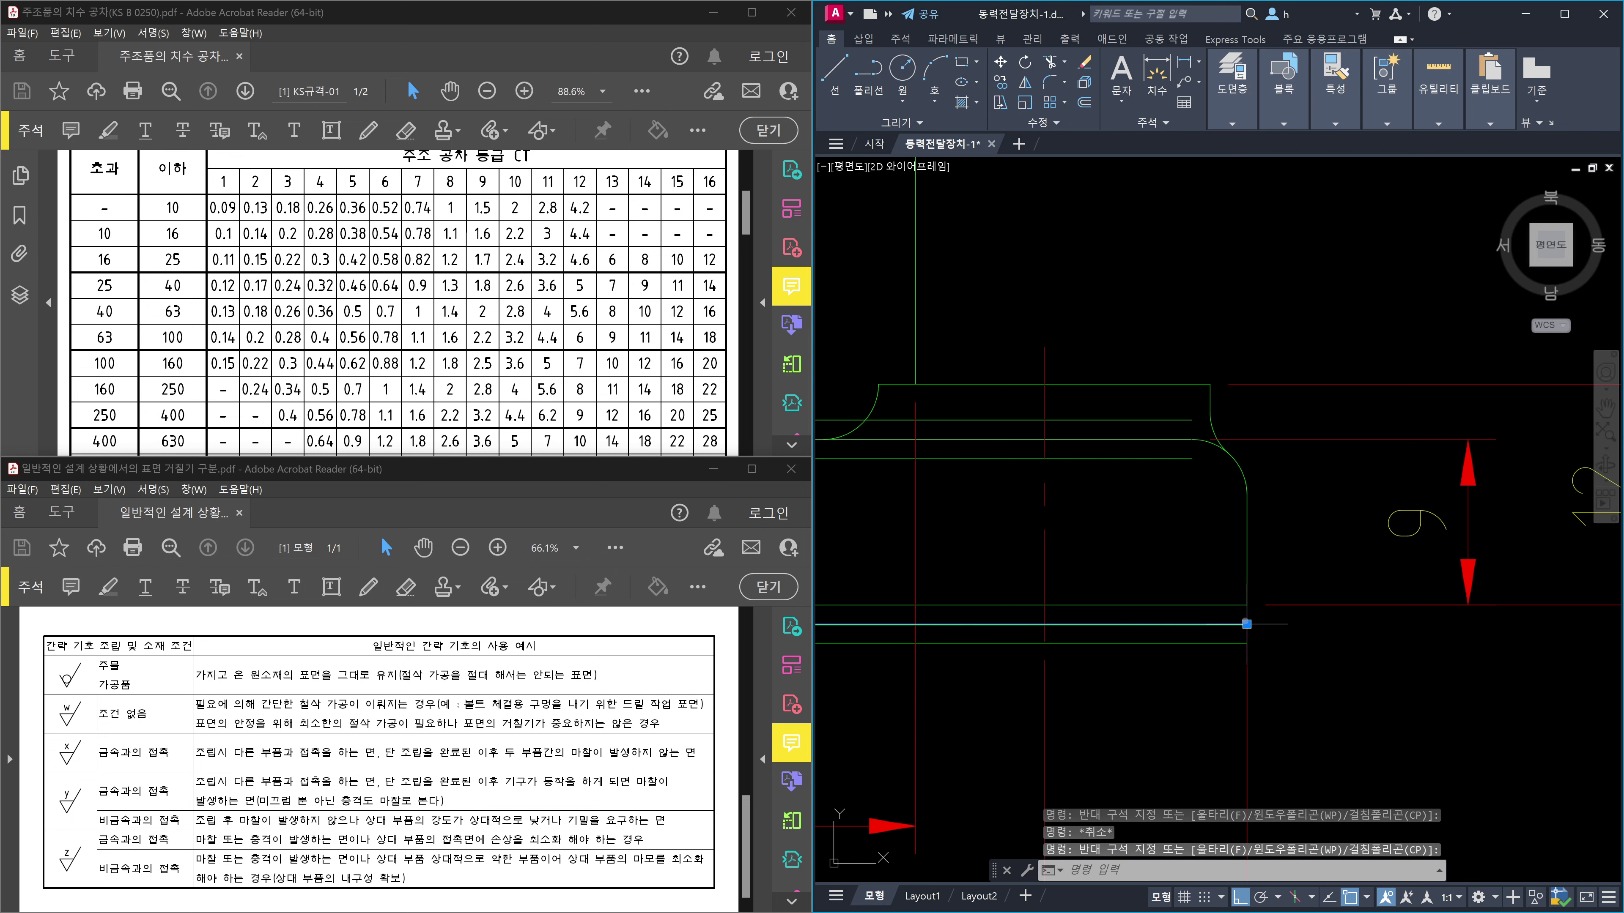
key(Escape)
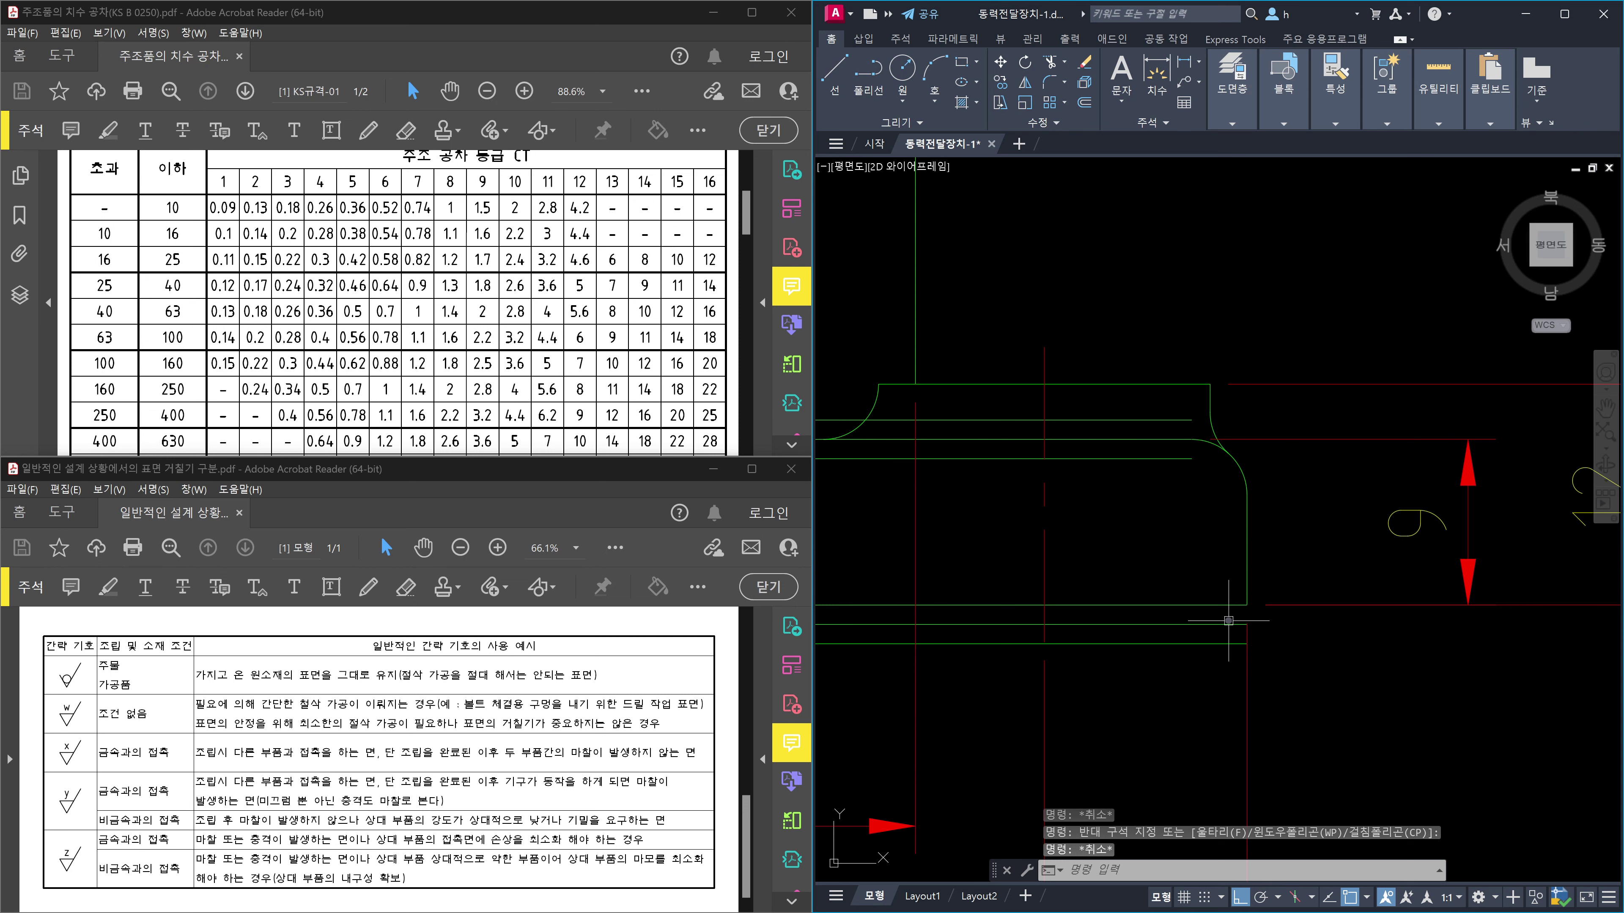
click(1226, 612)
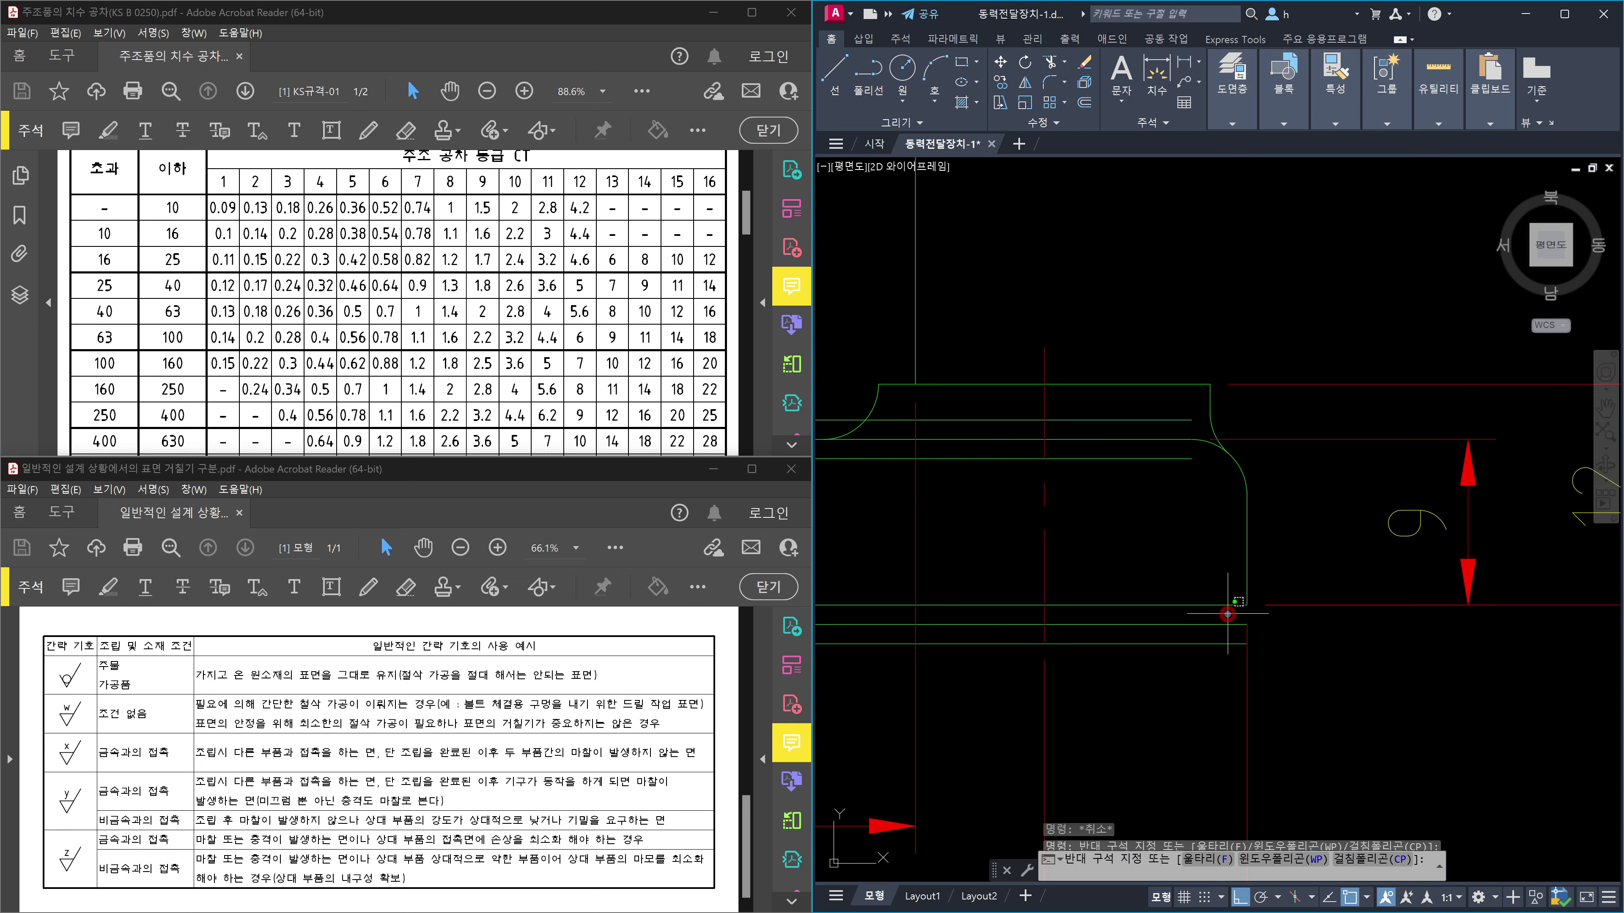
click(1215, 593)
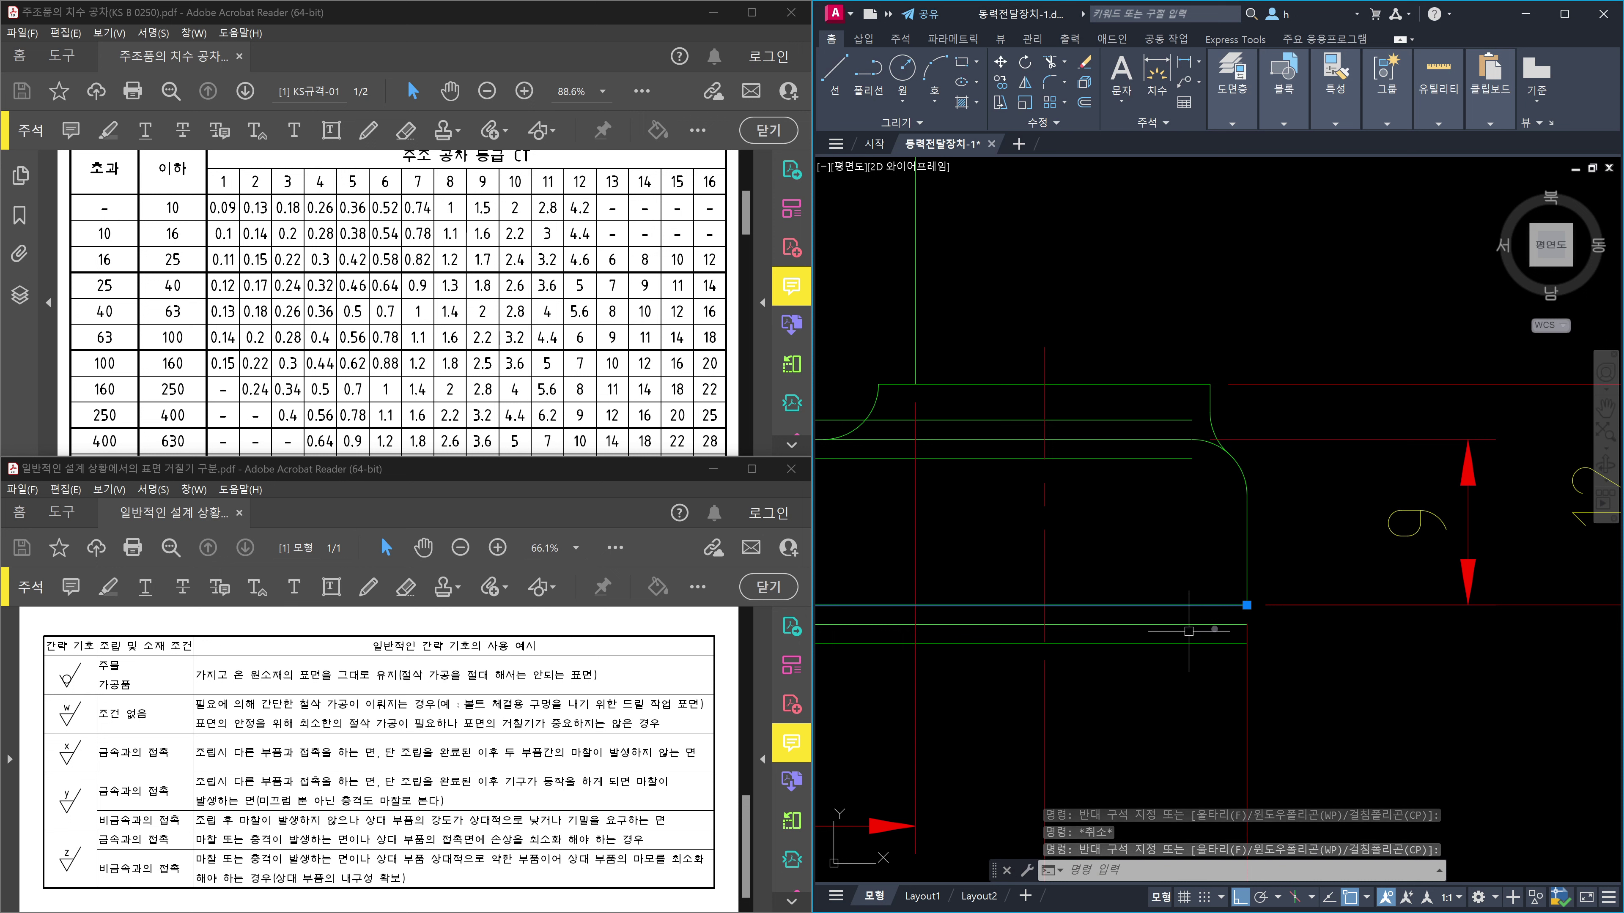
key(Escape)
key(Escape)
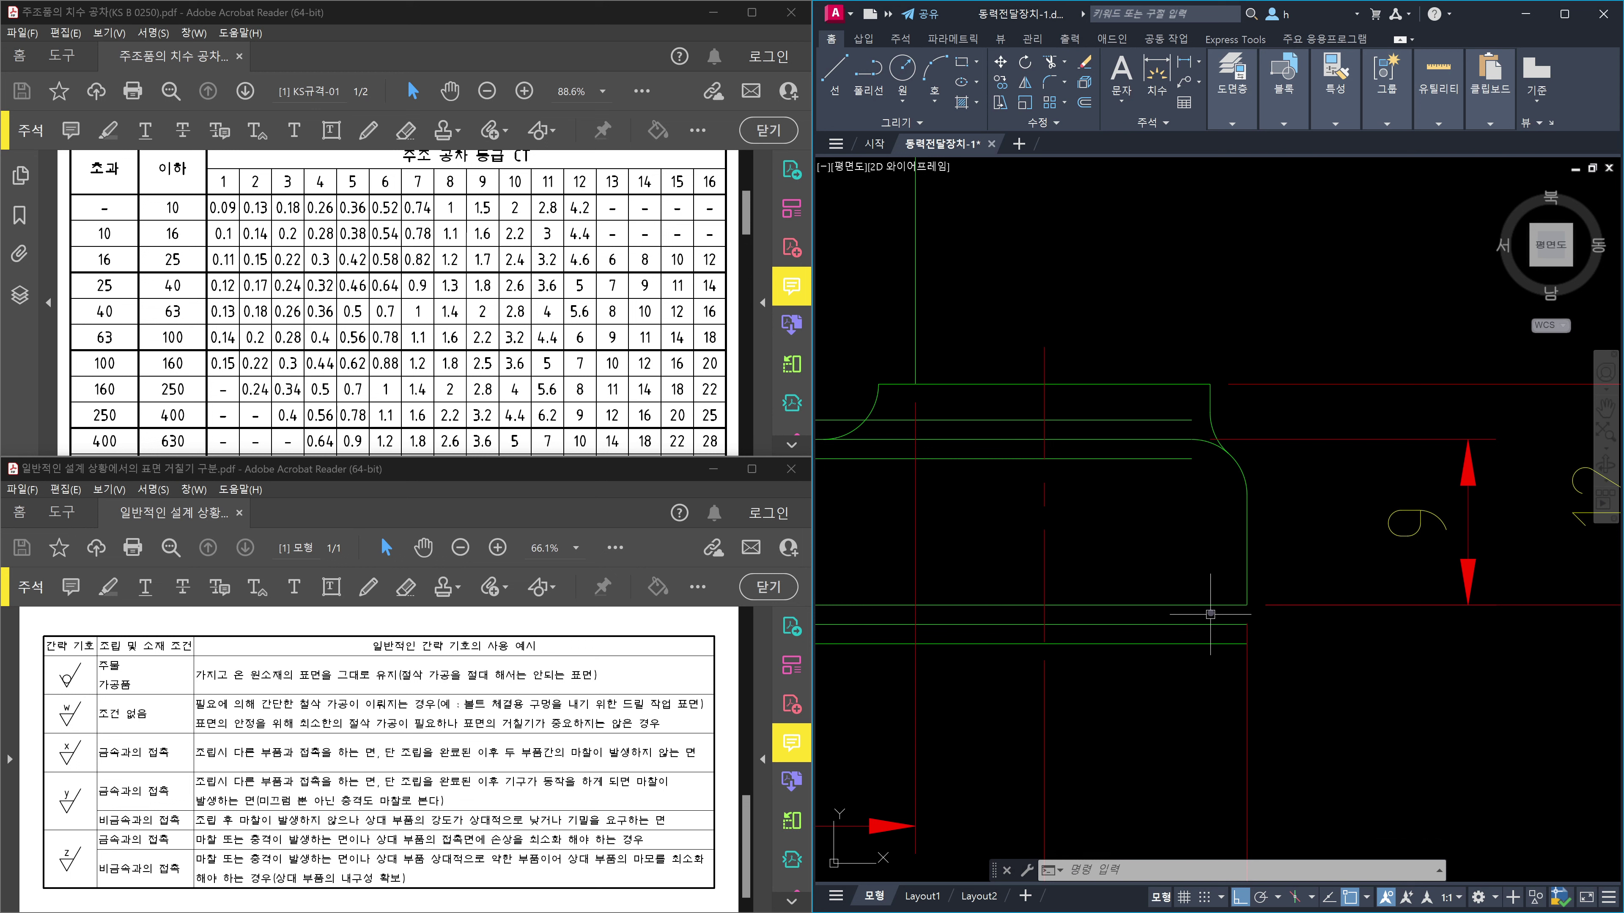
Examine the x roughness symbol under the side view's base, then inspect the front view base's bottom edge above the offset lines.
scroll(1210, 615, down, 5)
middle_drag(1272, 643, 1183, 660)
scroll(1245, 663, up, 4)
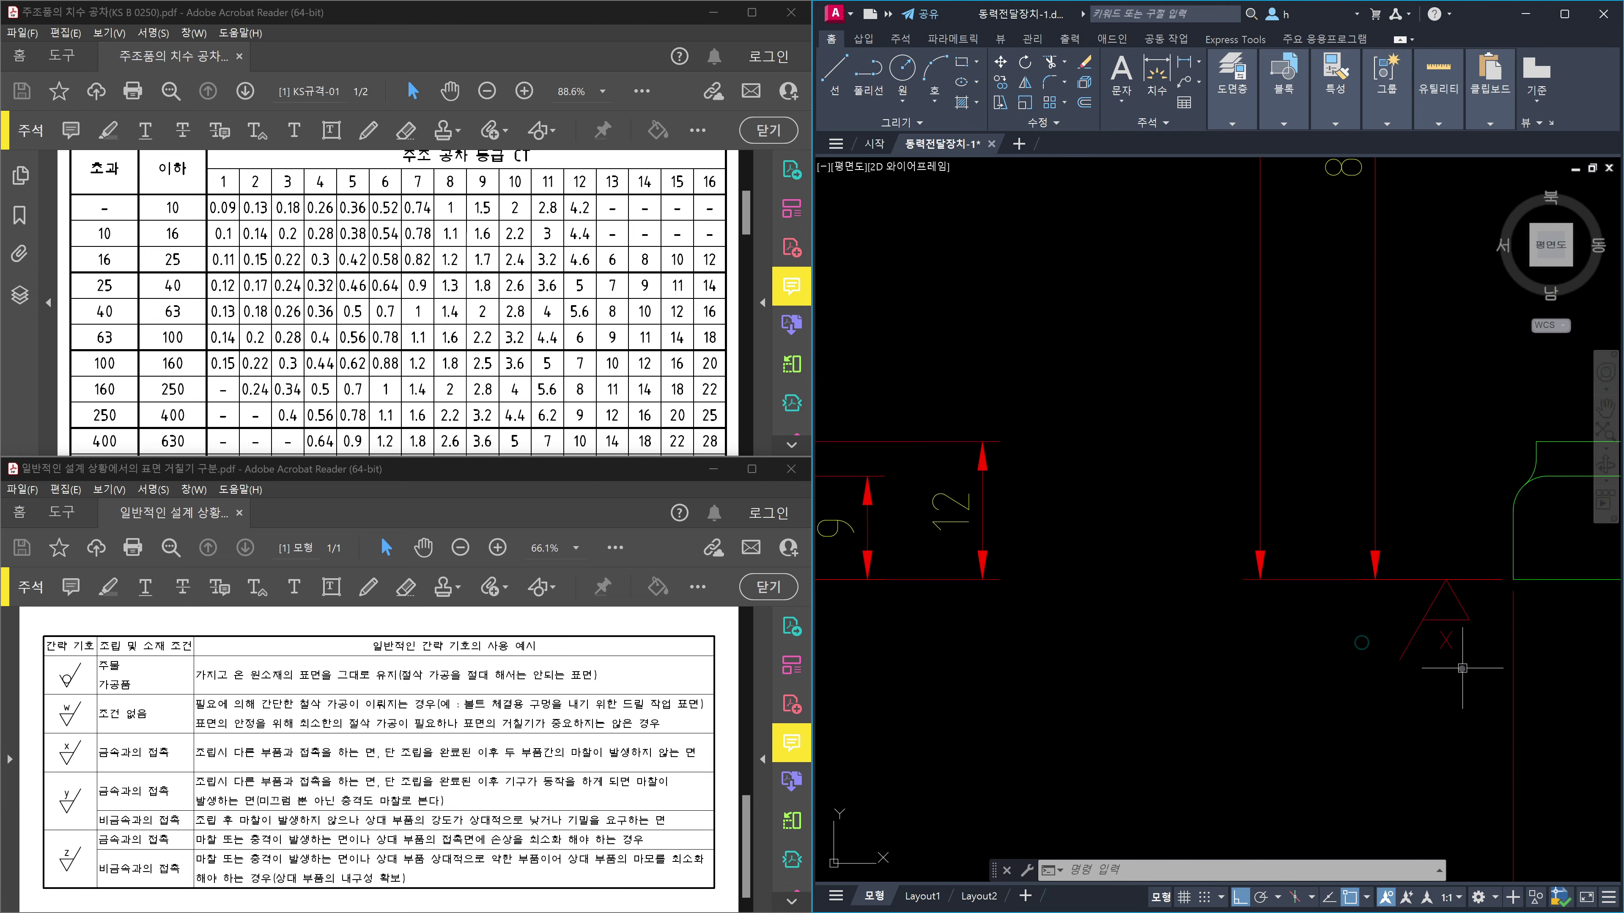
click(1446, 637)
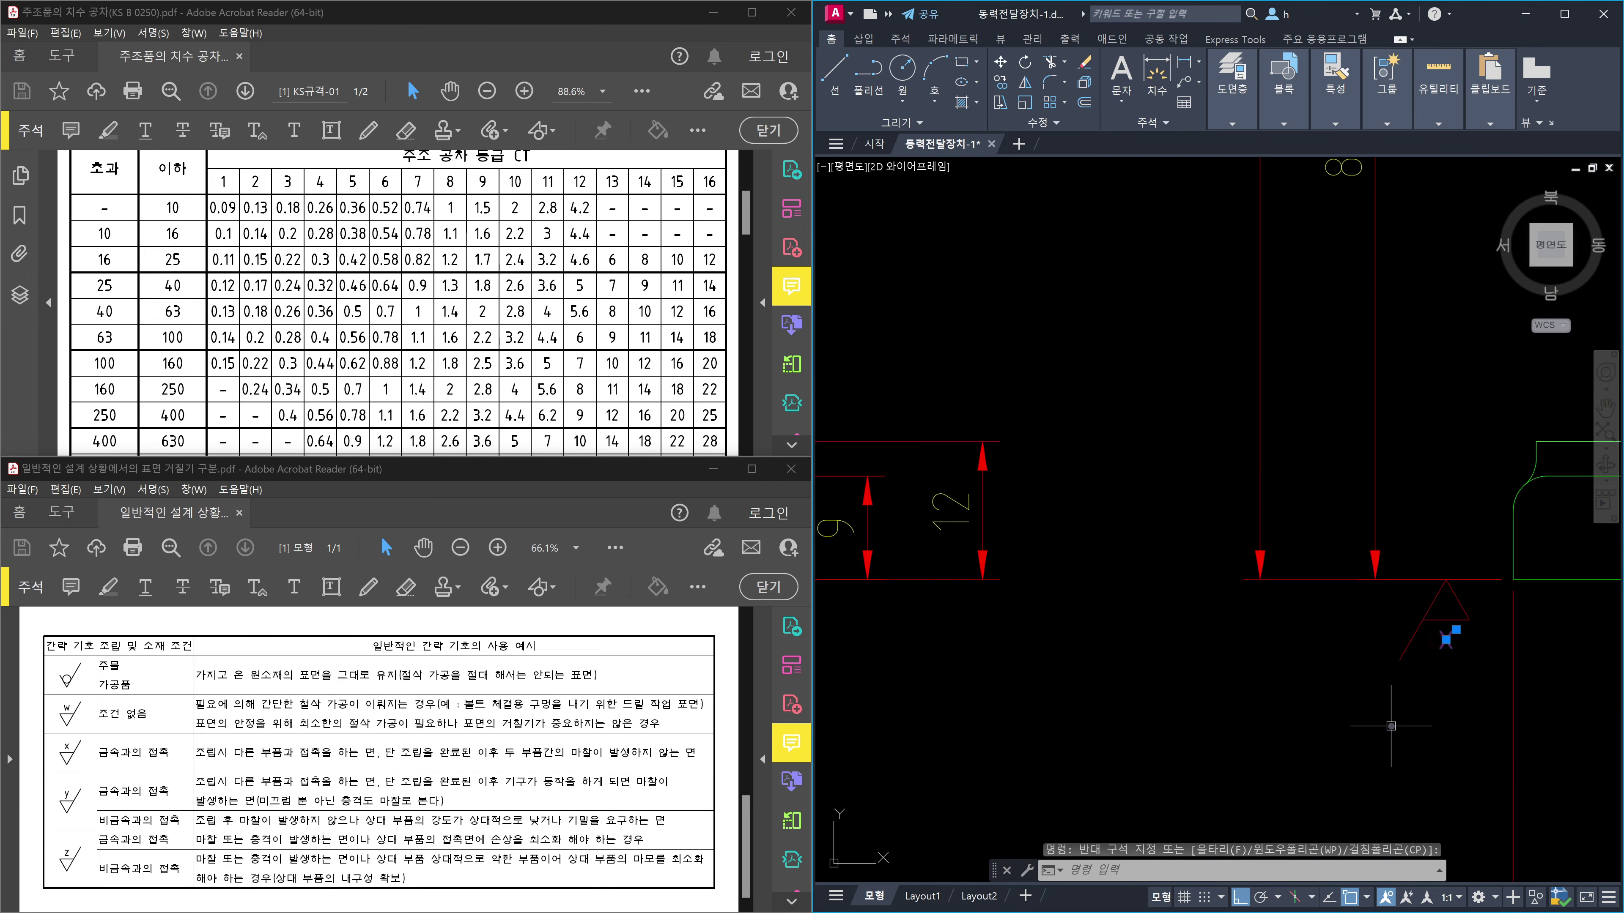
key(Escape)
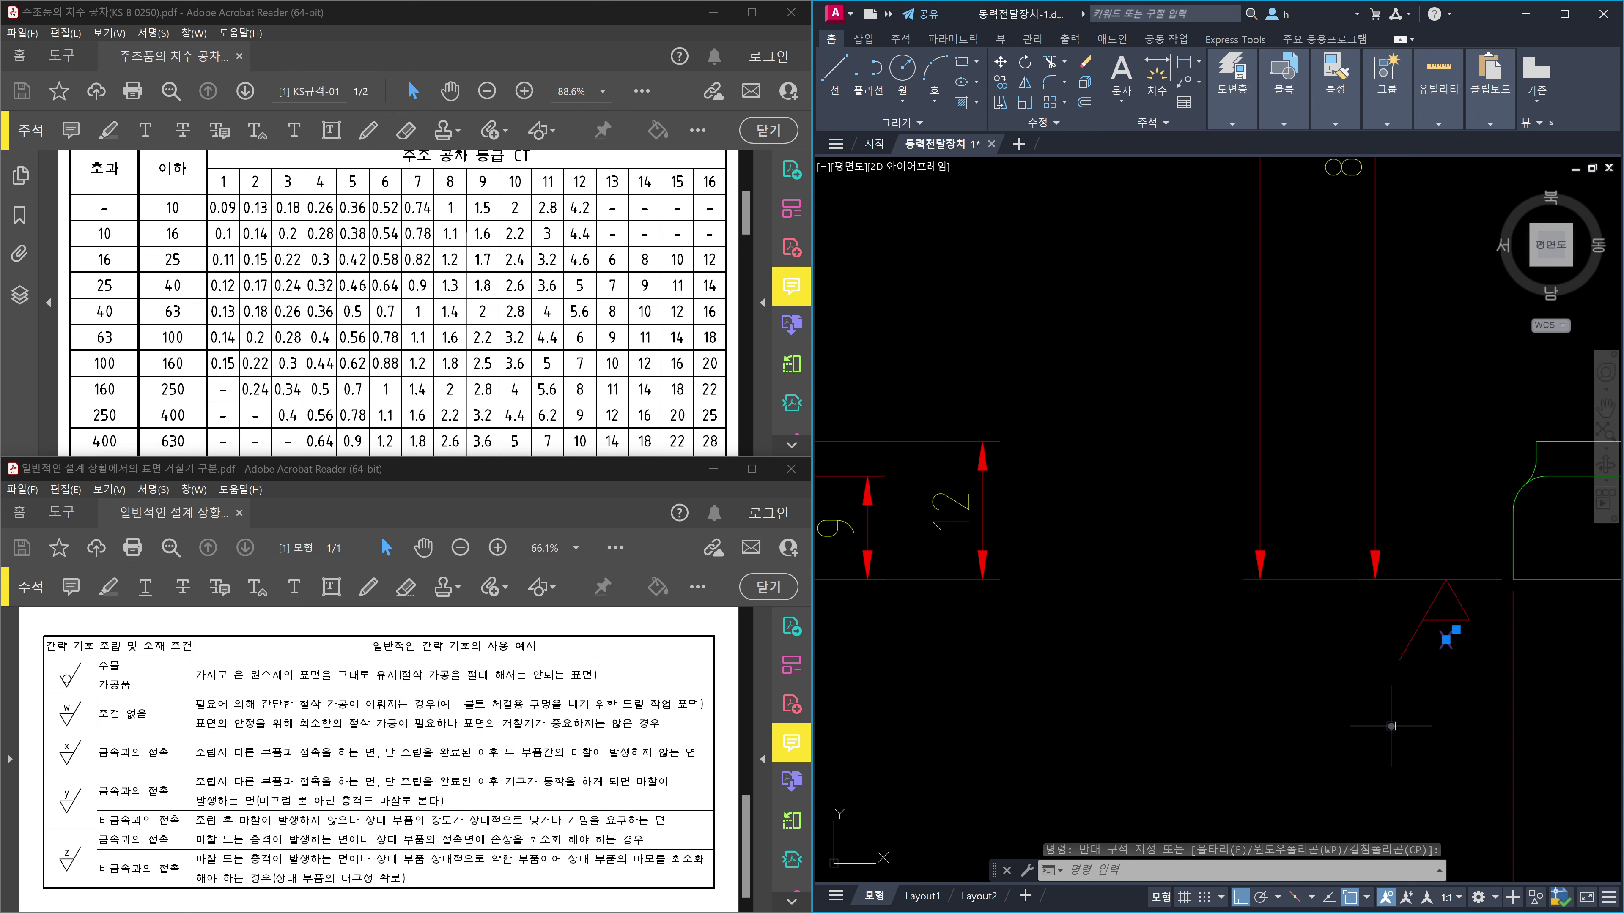
scroll(1197, 661, down, 4)
middle_drag(1116, 648, 1127, 649)
scroll(1127, 649, up, 6)
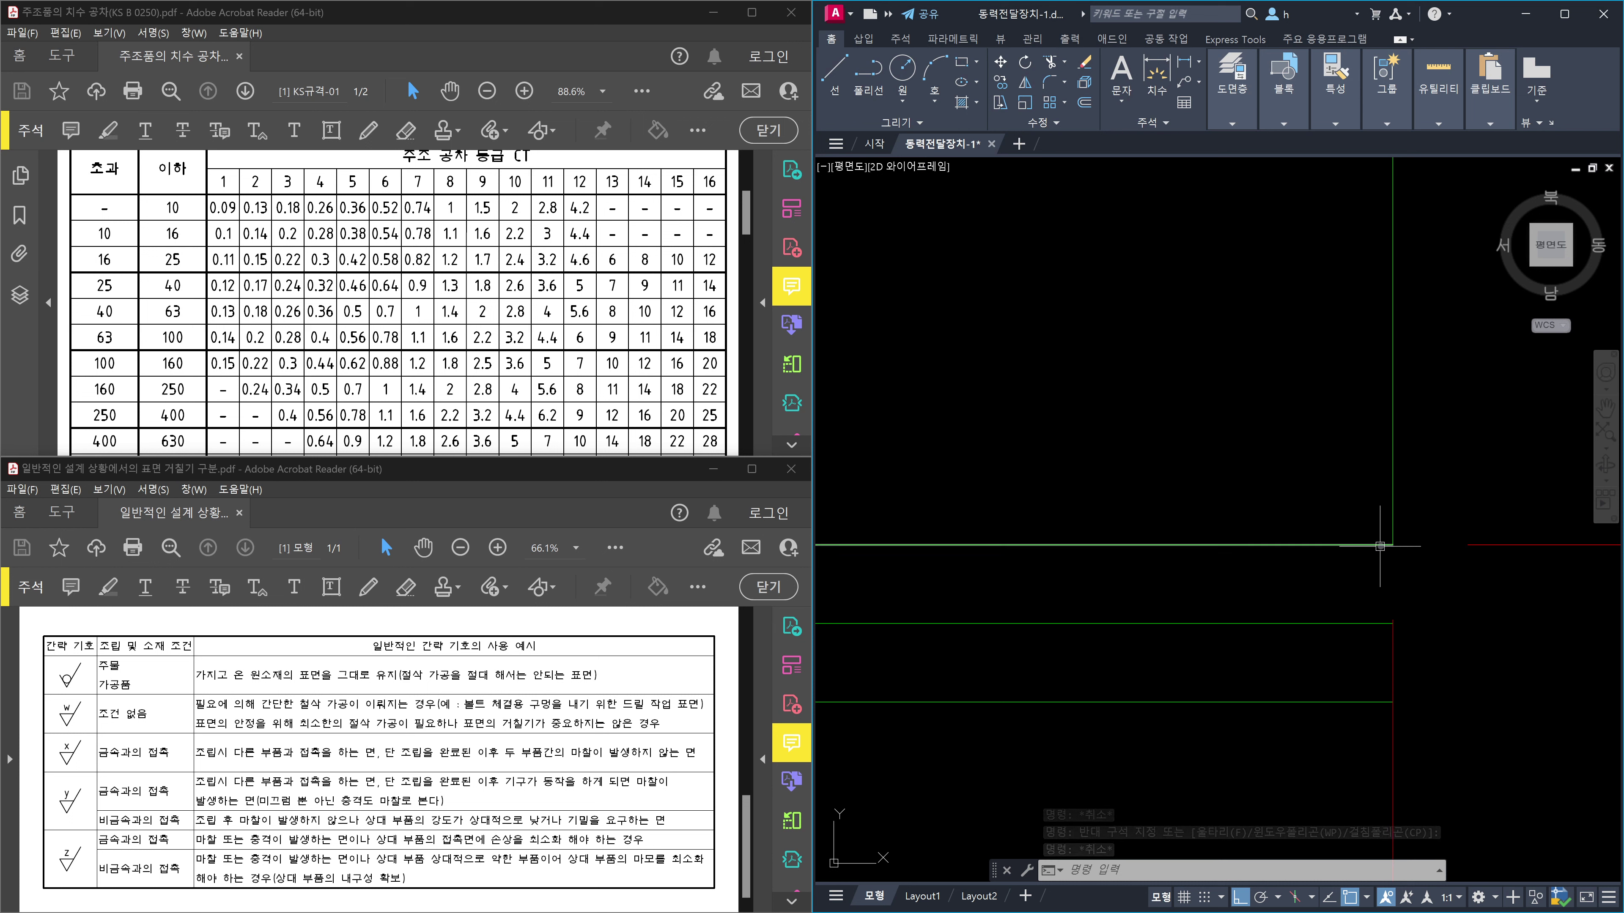
mouse_move(1379, 546)
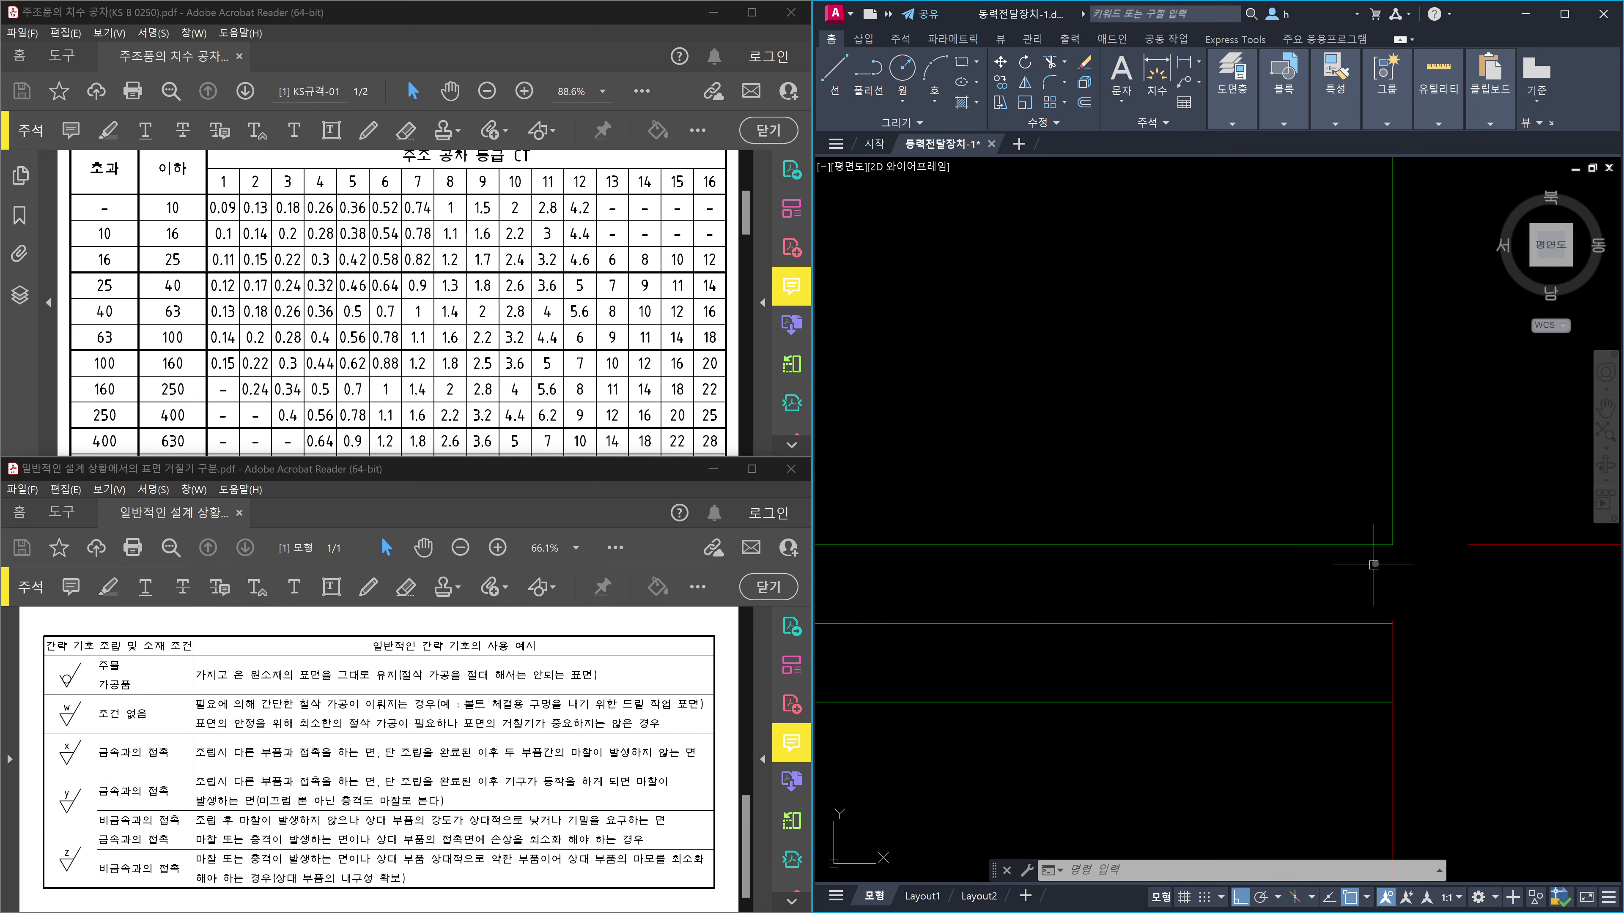
click(1316, 566)
scroll(1286, 511, down, 5)
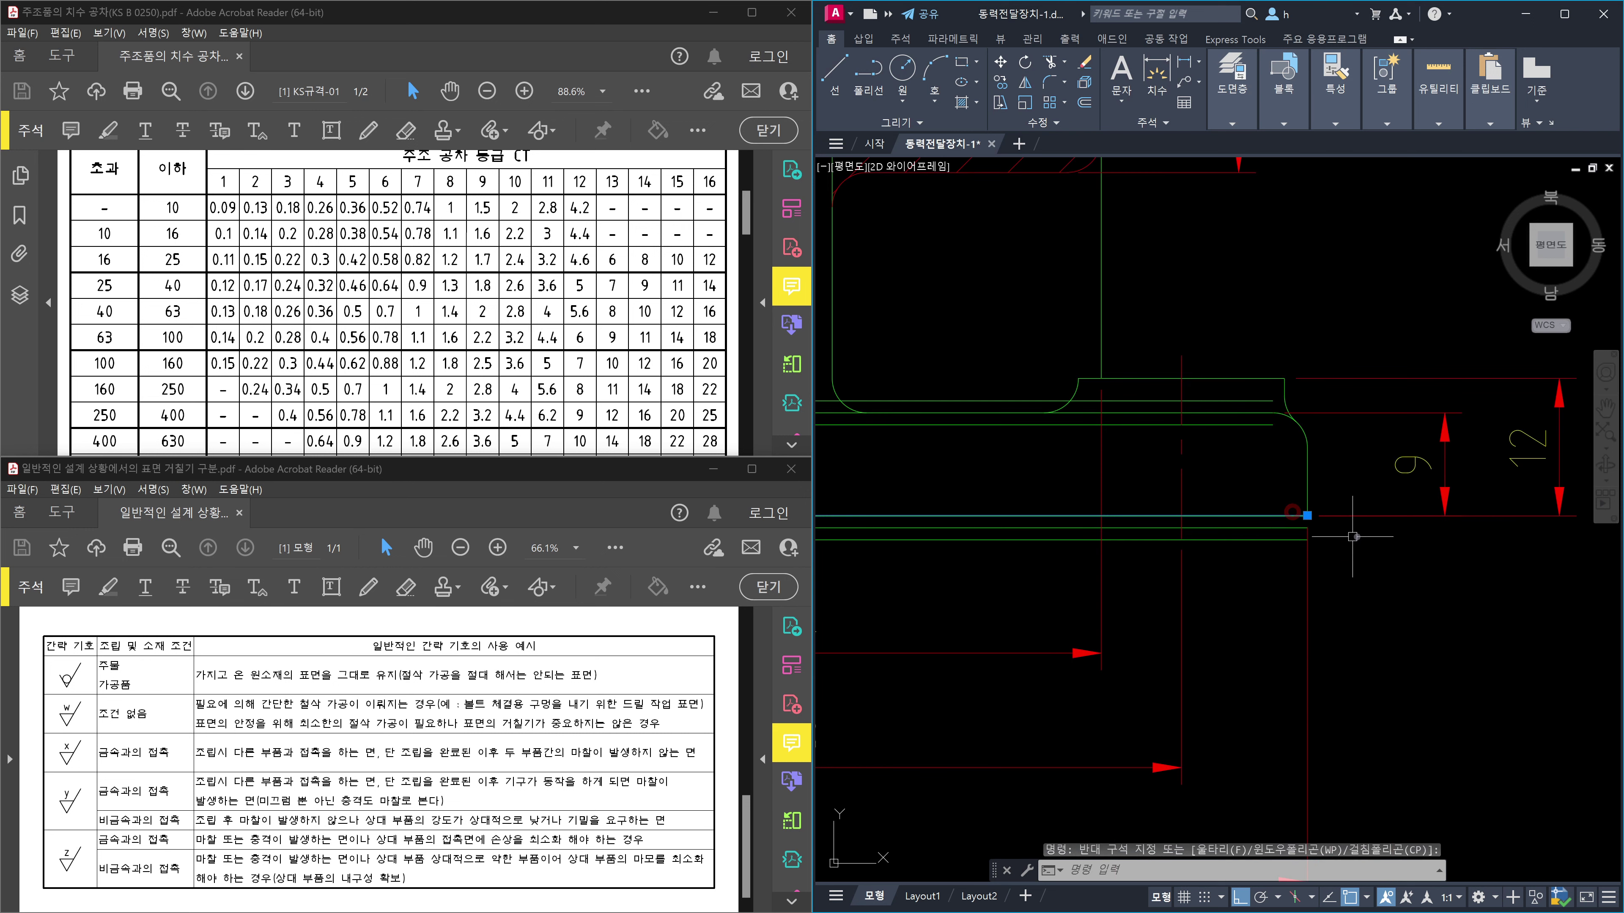
scroll(1122, 602, down, 4)
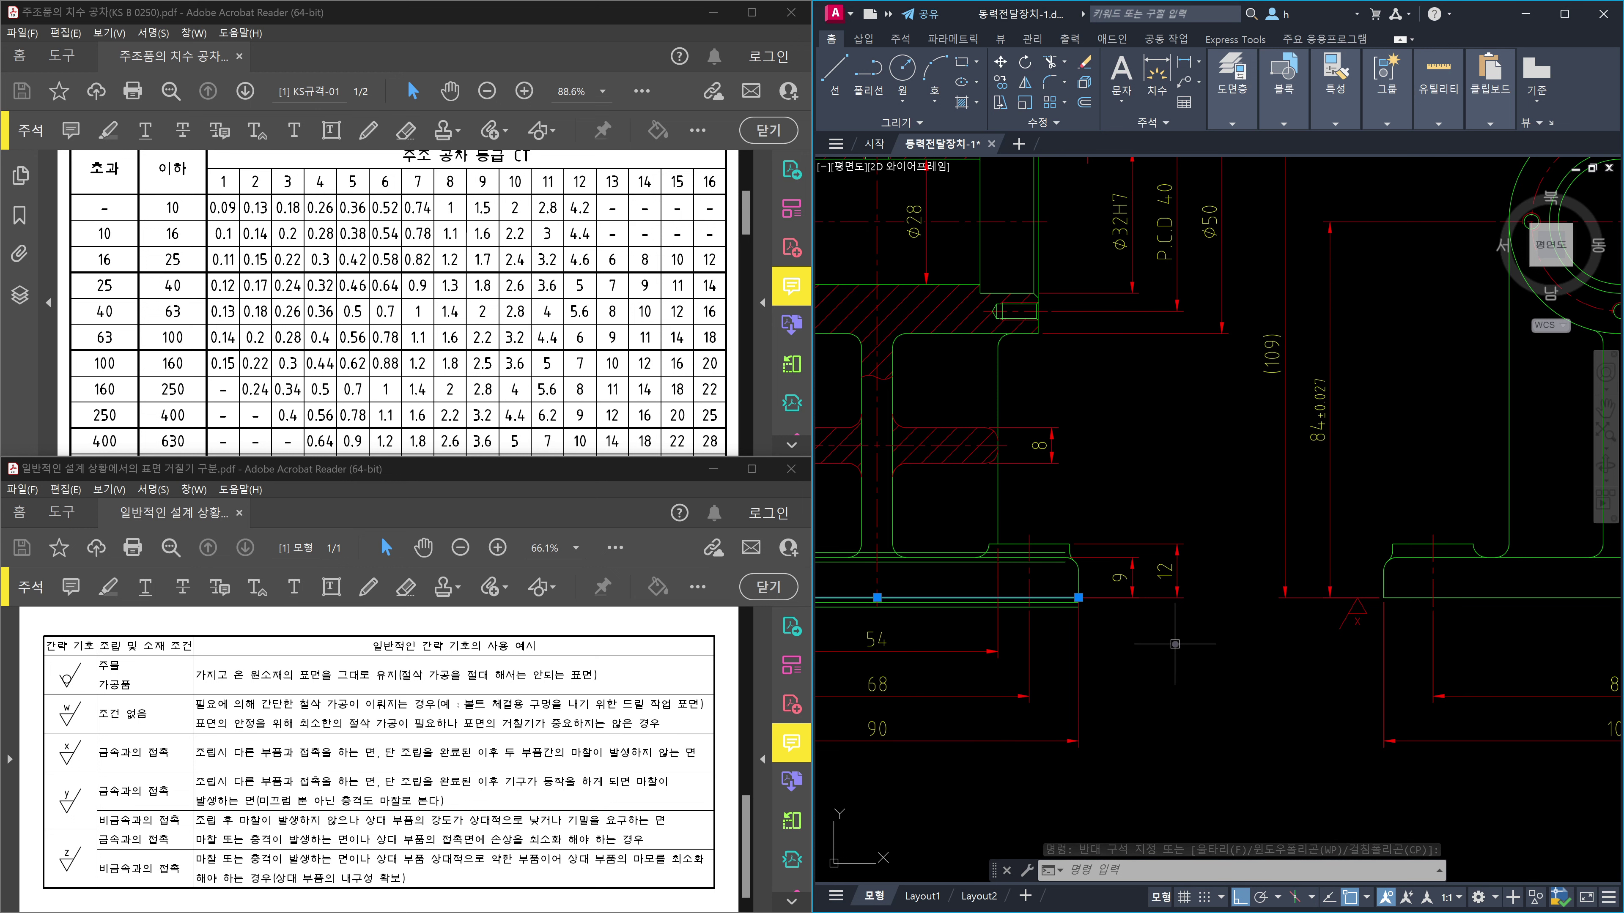
scroll(1062, 601, up, 4)
scroll(1061, 602, up, 4)
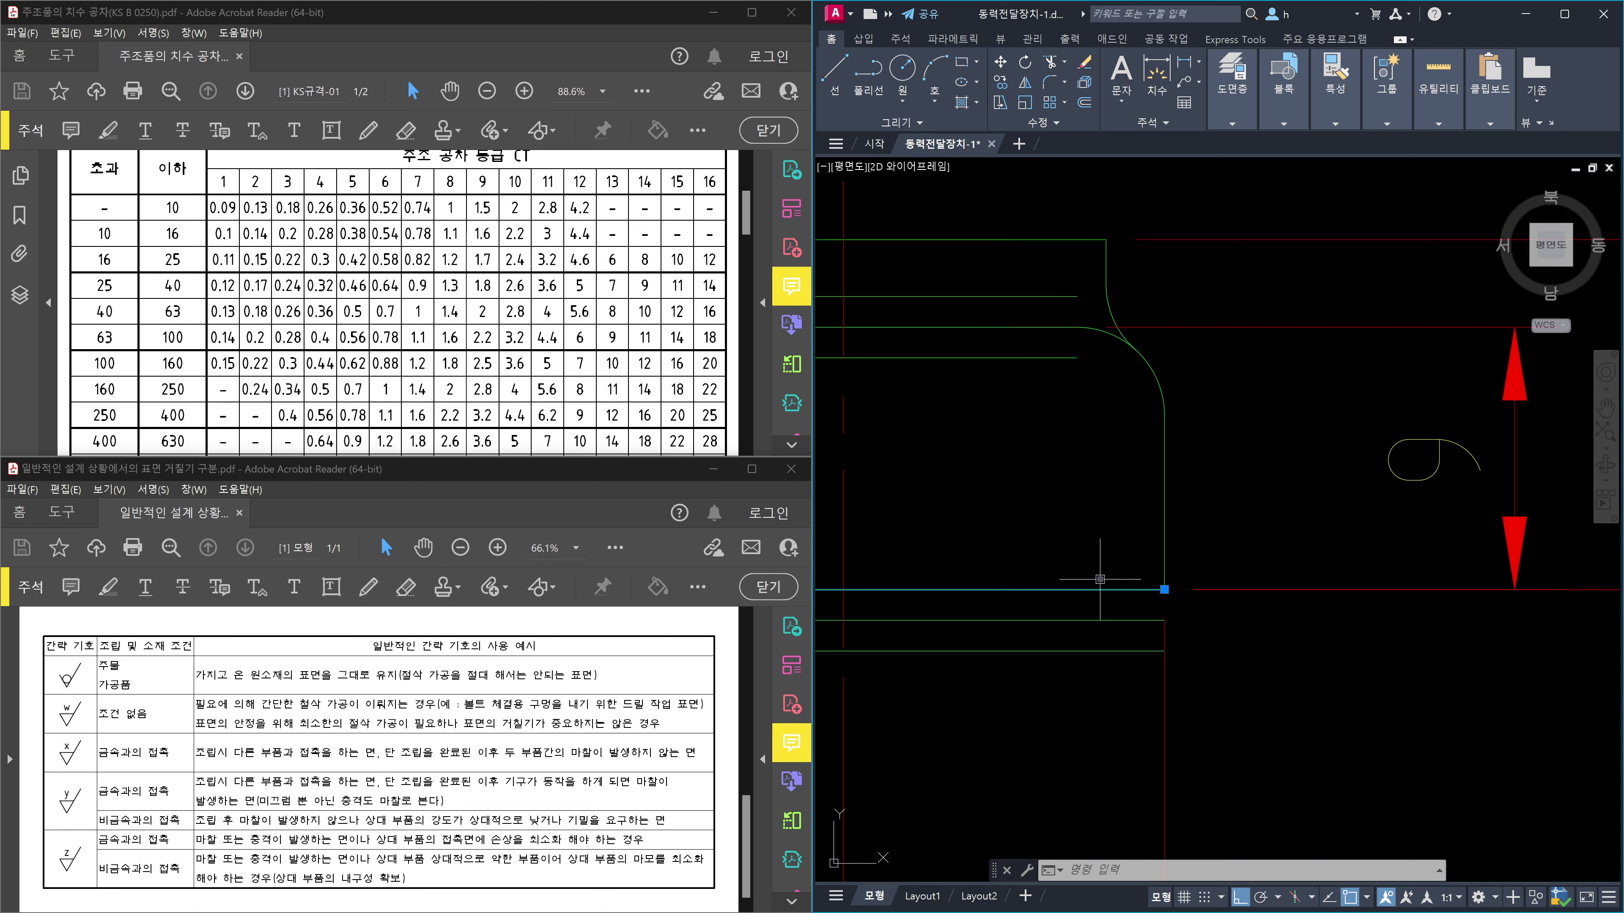
click(1100, 578)
key(Escape)
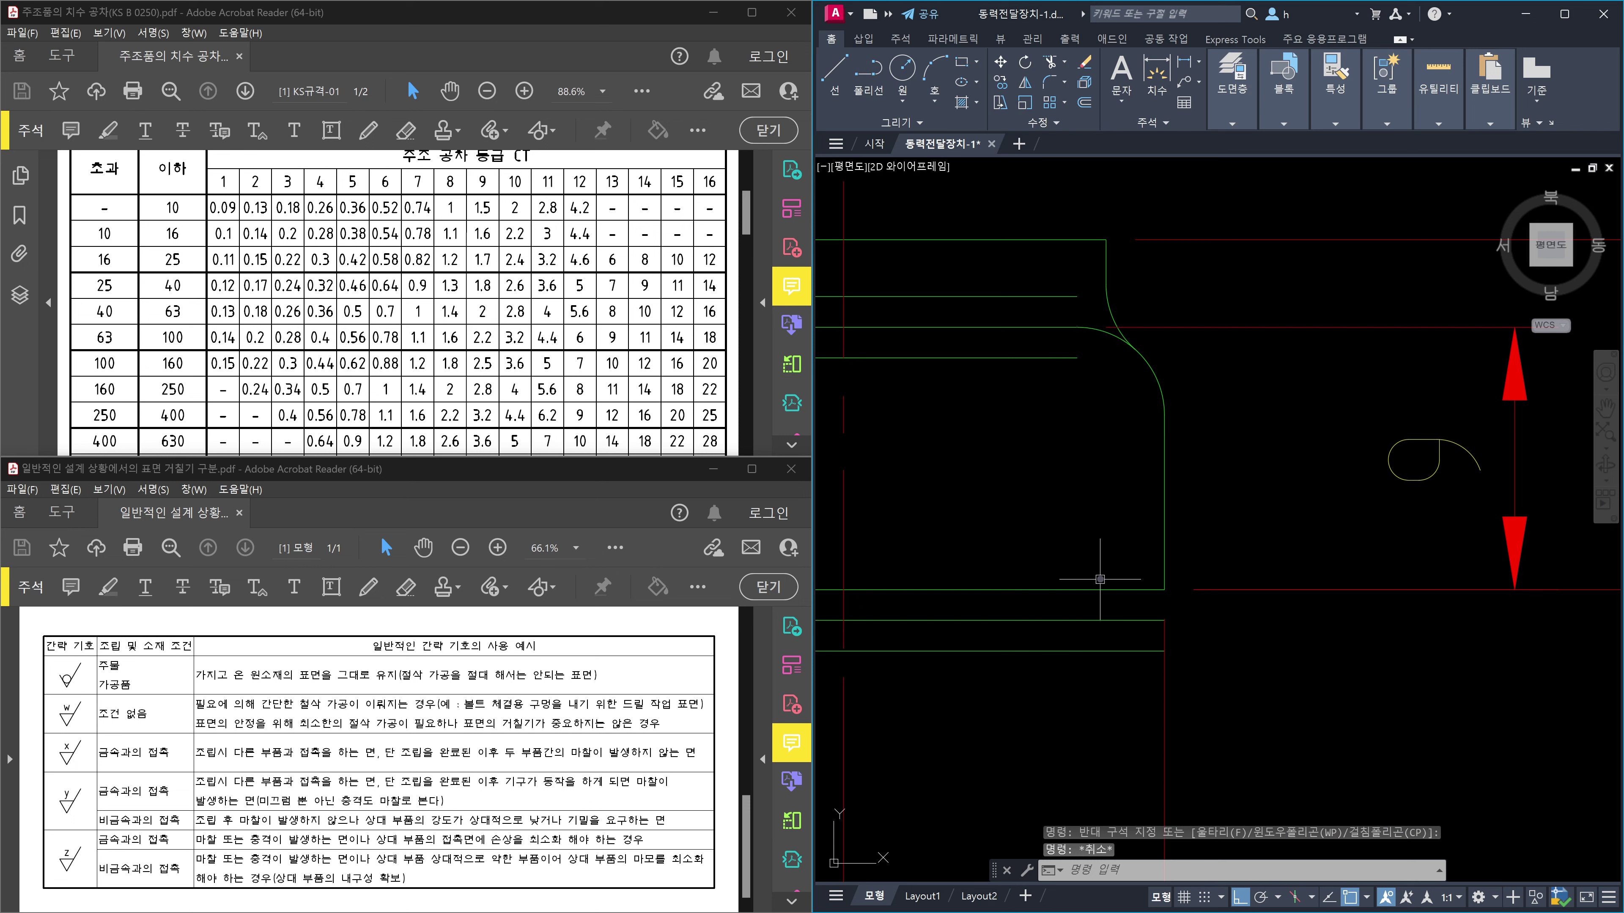
Switch to the KS B 0250 casting tolerance PDF and look up the required machining allowance (RMA) table on page 2.
click(593, 371)
scroll(595, 374, down, 1)
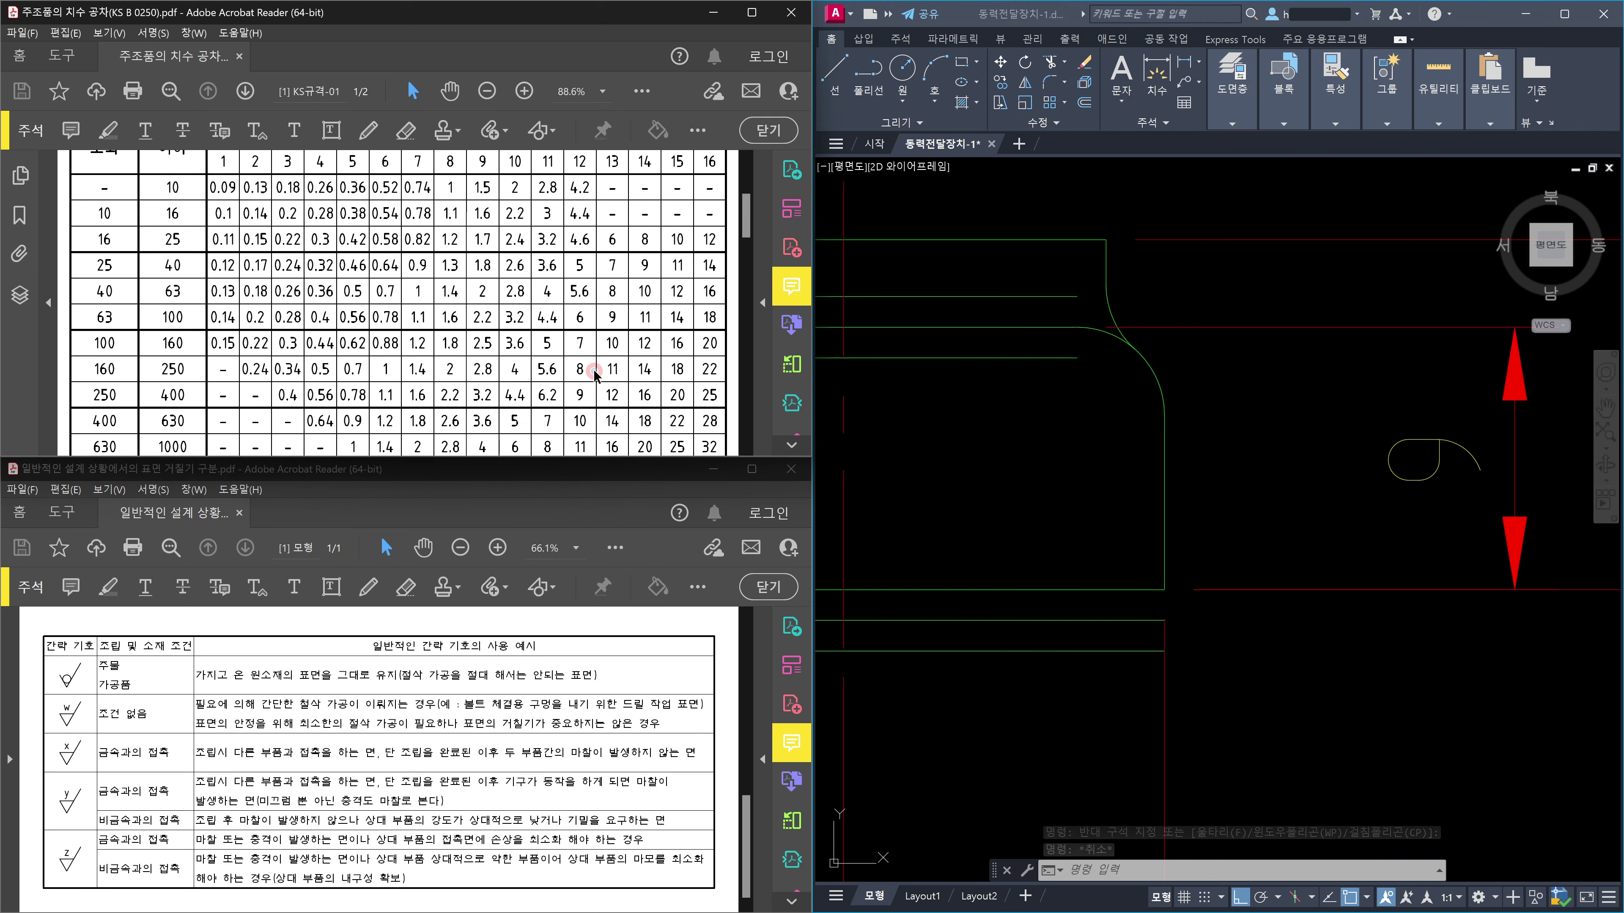
scroll(593, 372, down, 10)
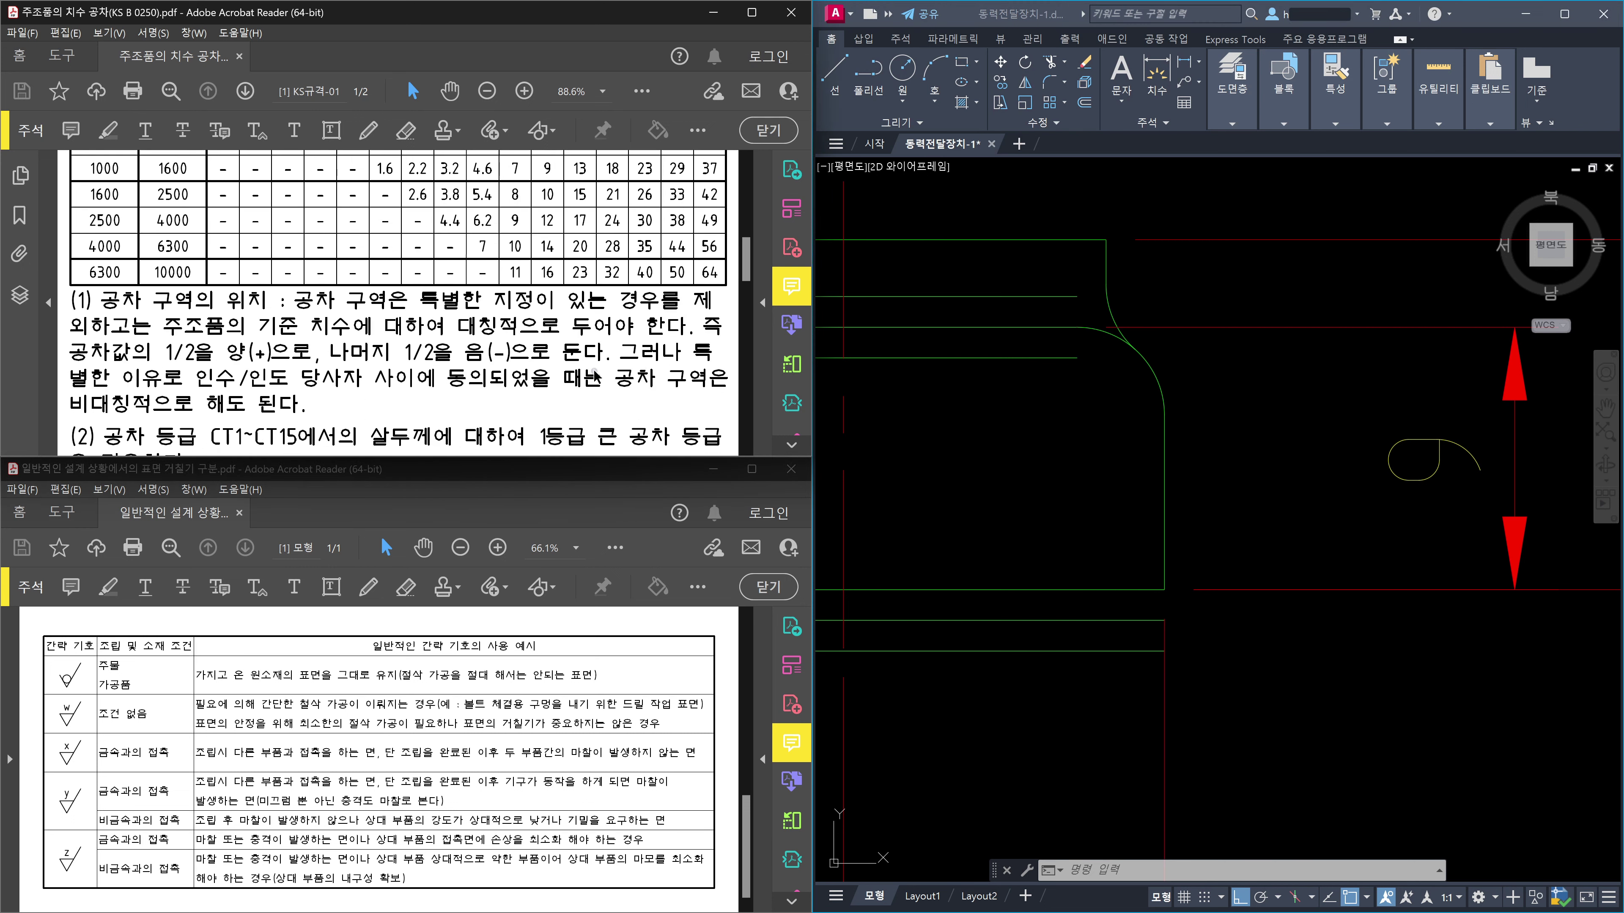
scroll(594, 373, down, 10)
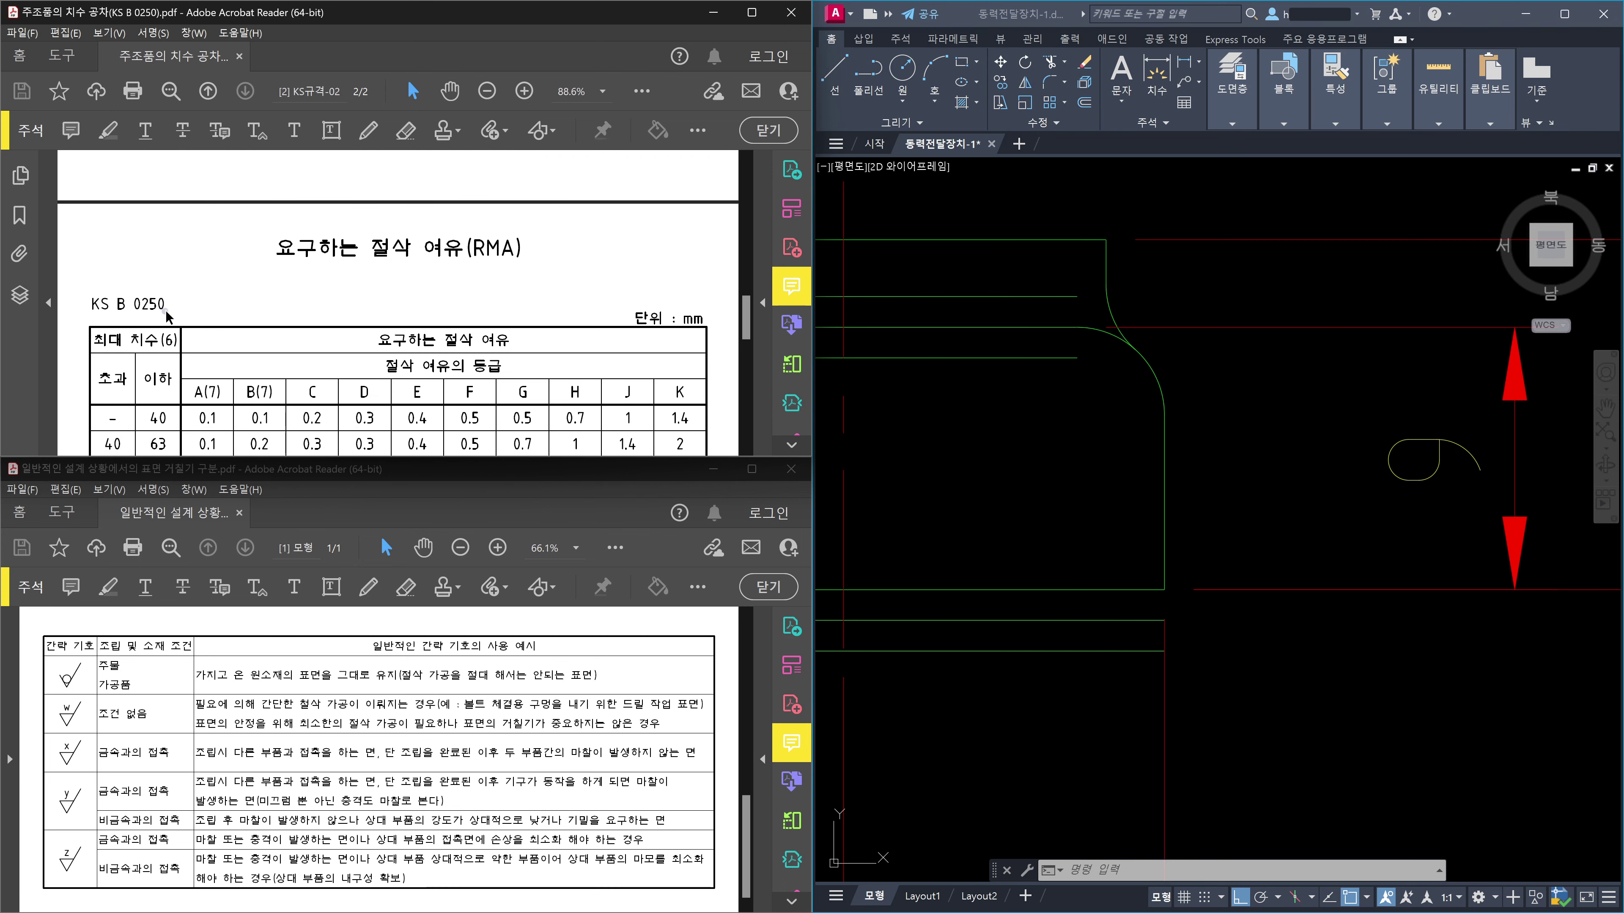
scroll(395, 363, down, 1)
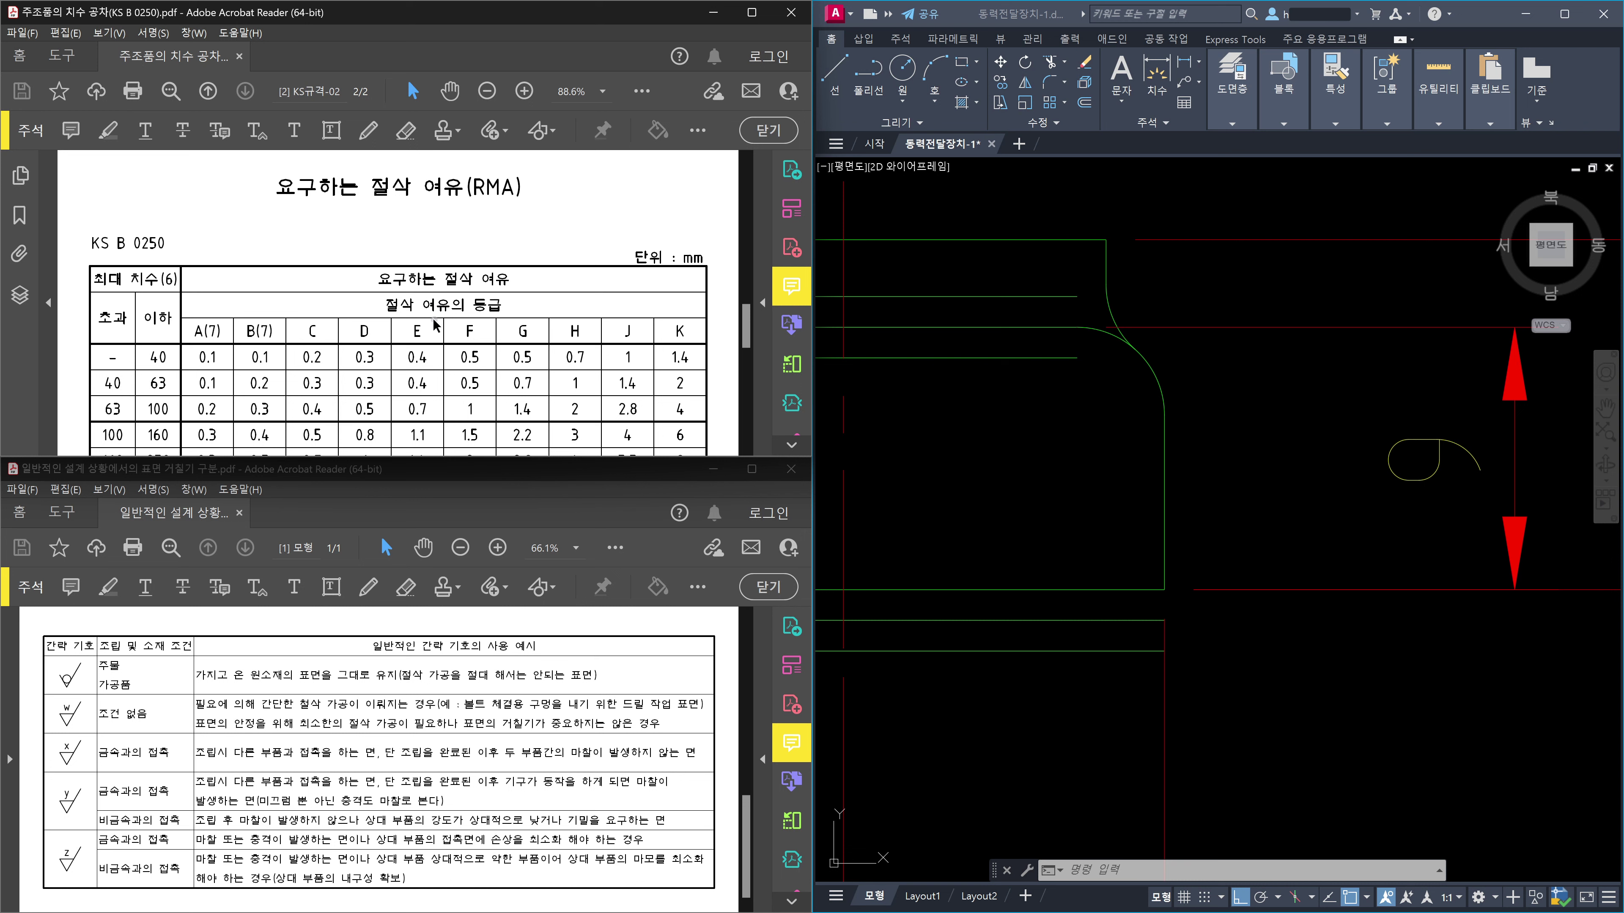
Study the RMA table and its footnotes (6) and (7) in the KS B 0250 PDF, comparing allowance grades by size range.
scroll(434, 325, down, 3)
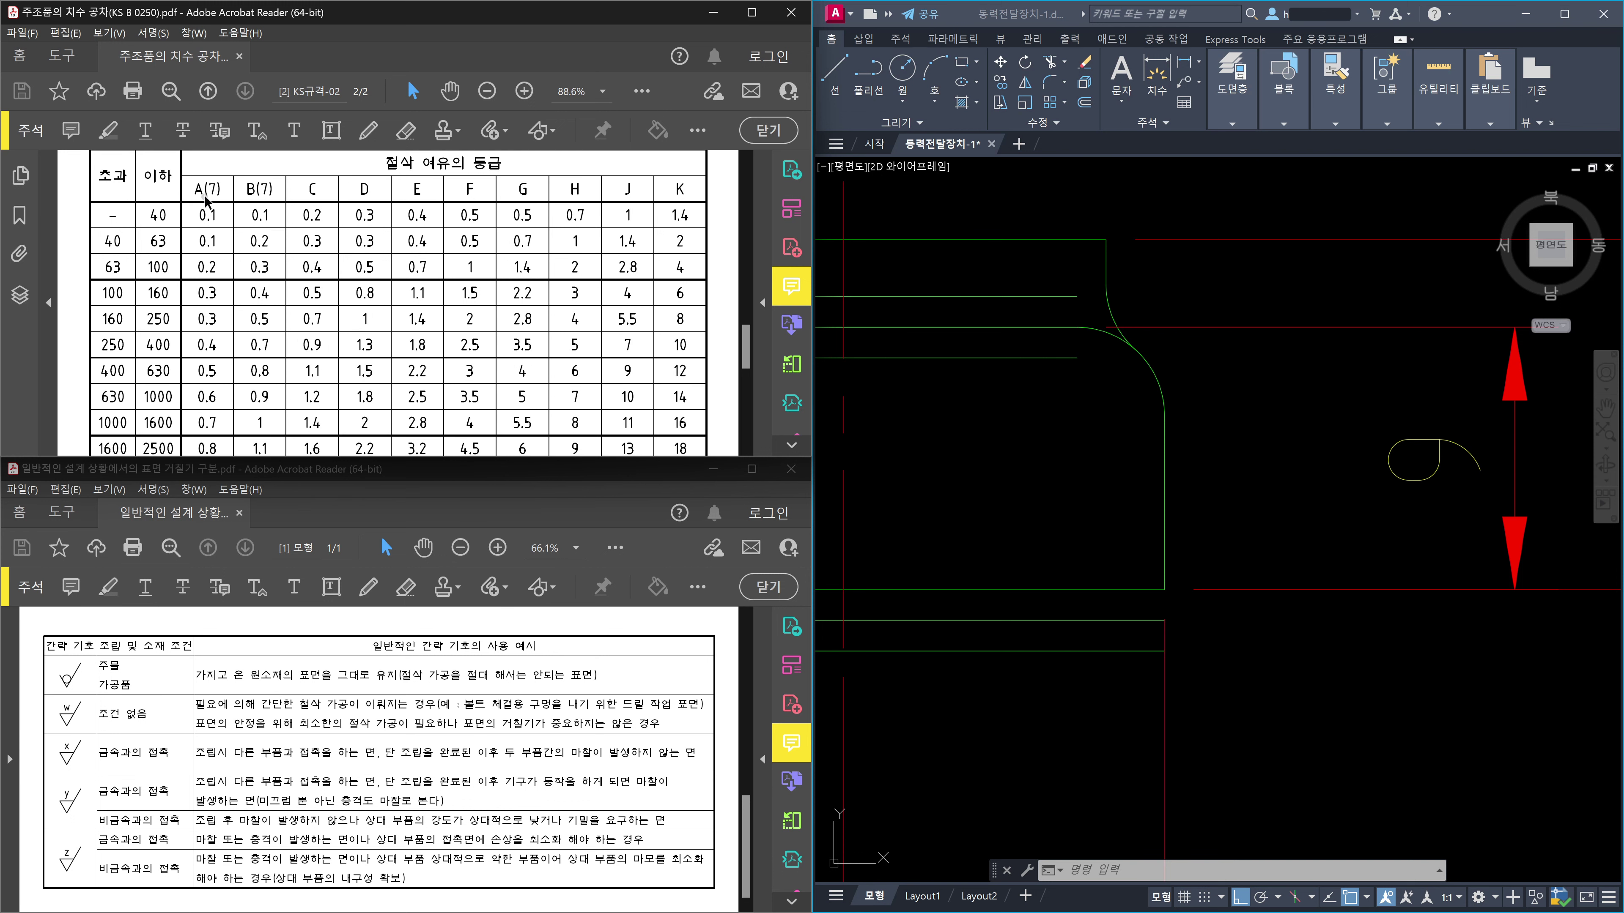
scroll(422, 209, down, 4)
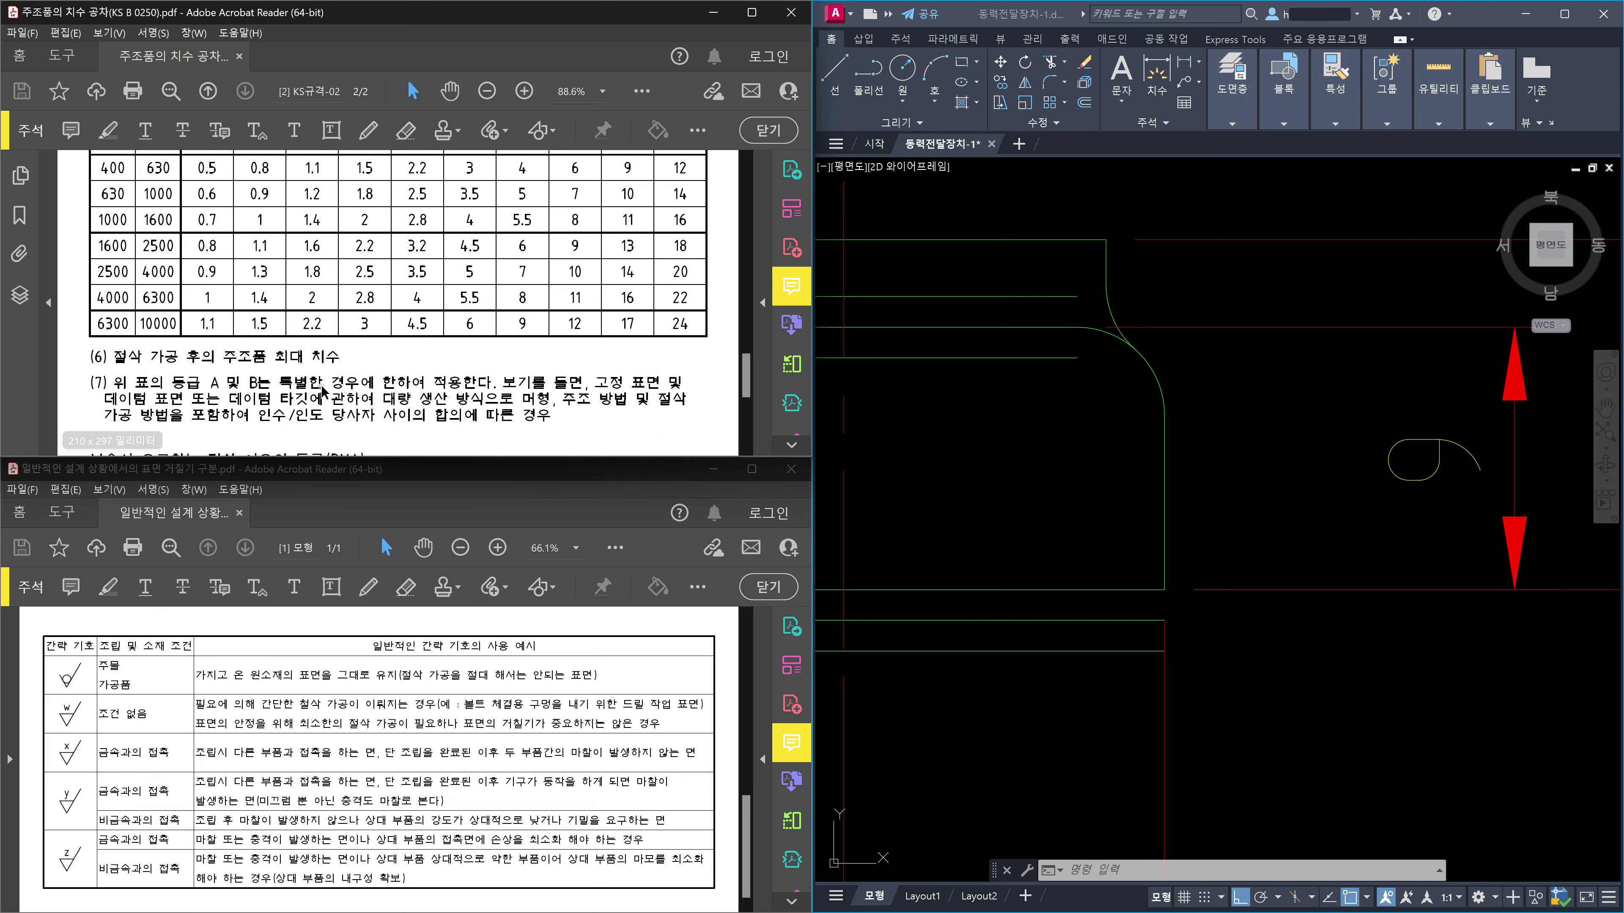
scroll(441, 393, up, 2)
scroll(441, 394, up, 3)
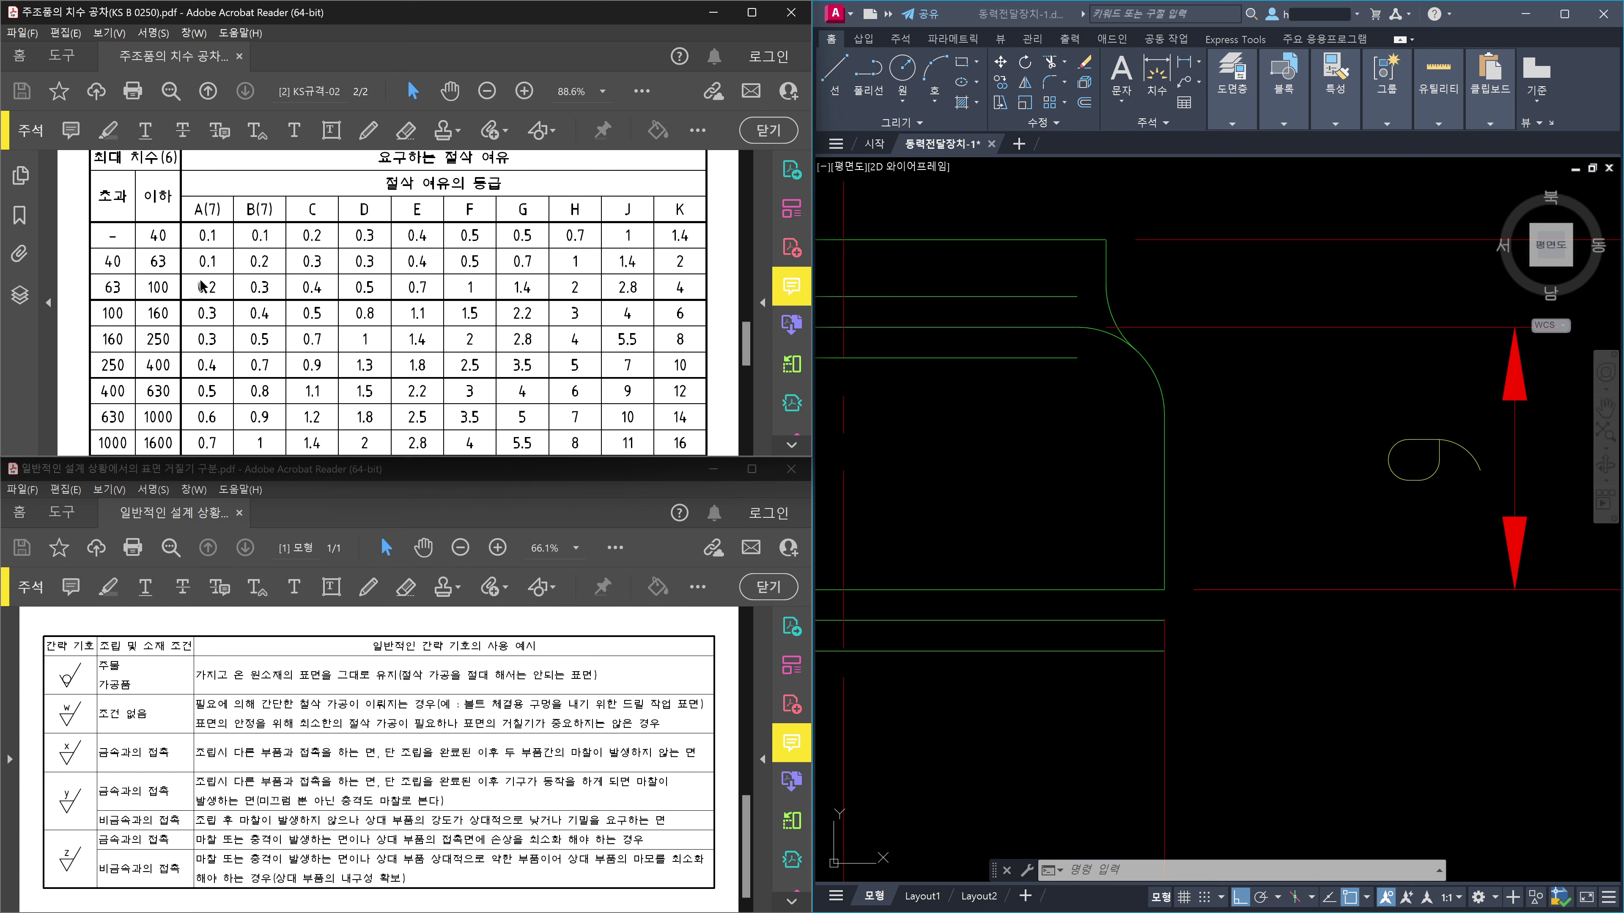
scroll(246, 291, down, 5)
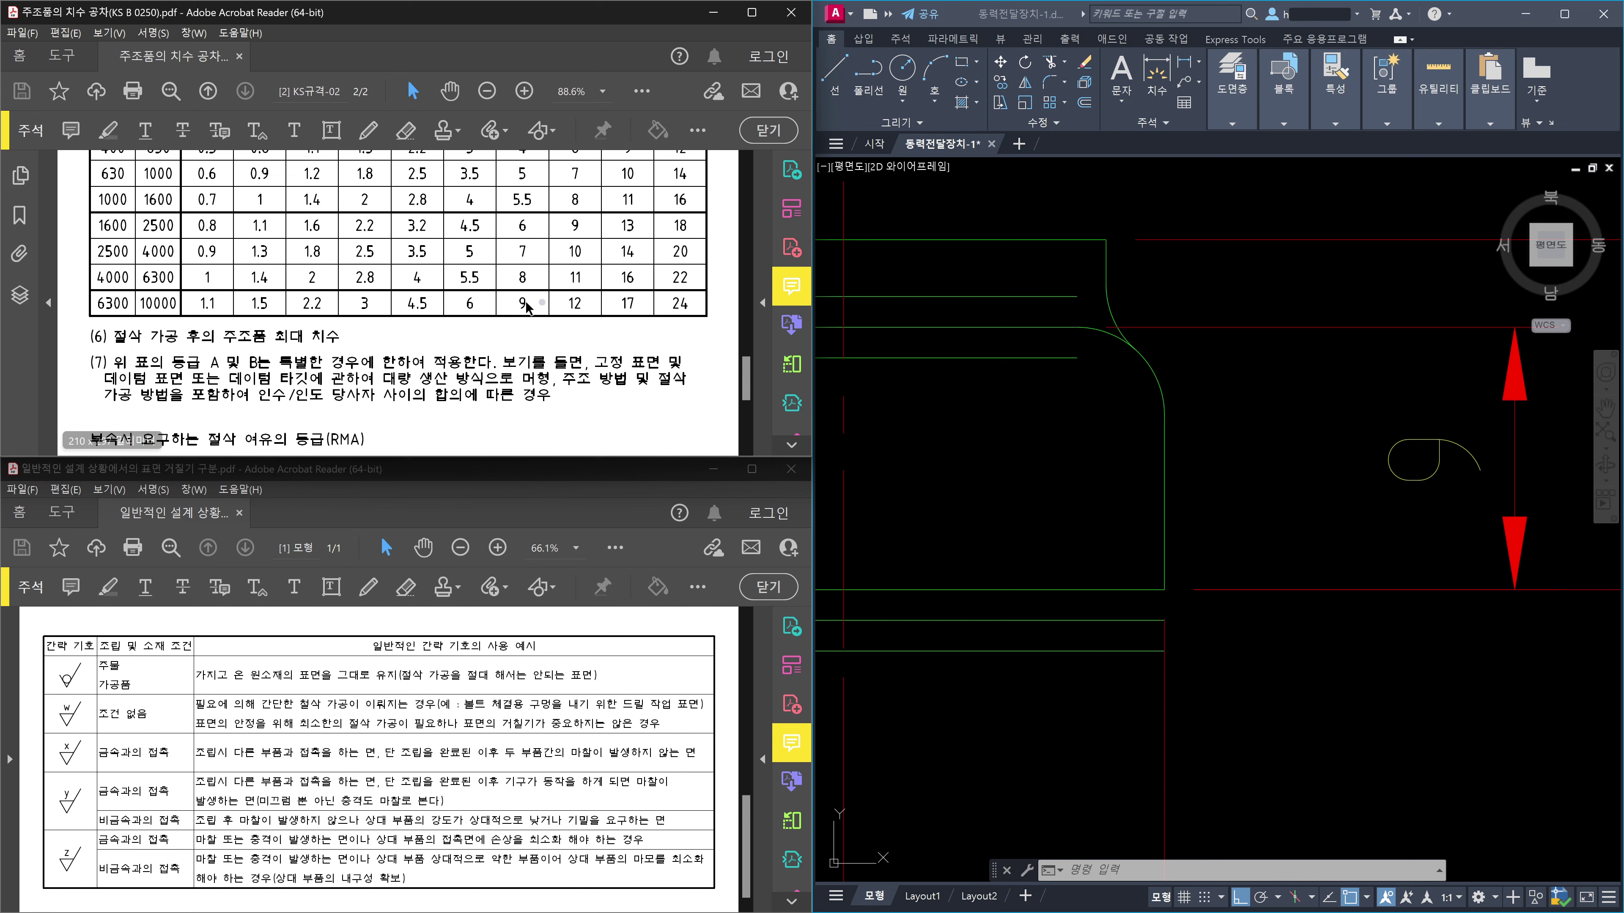
scroll(525, 304, up, 2)
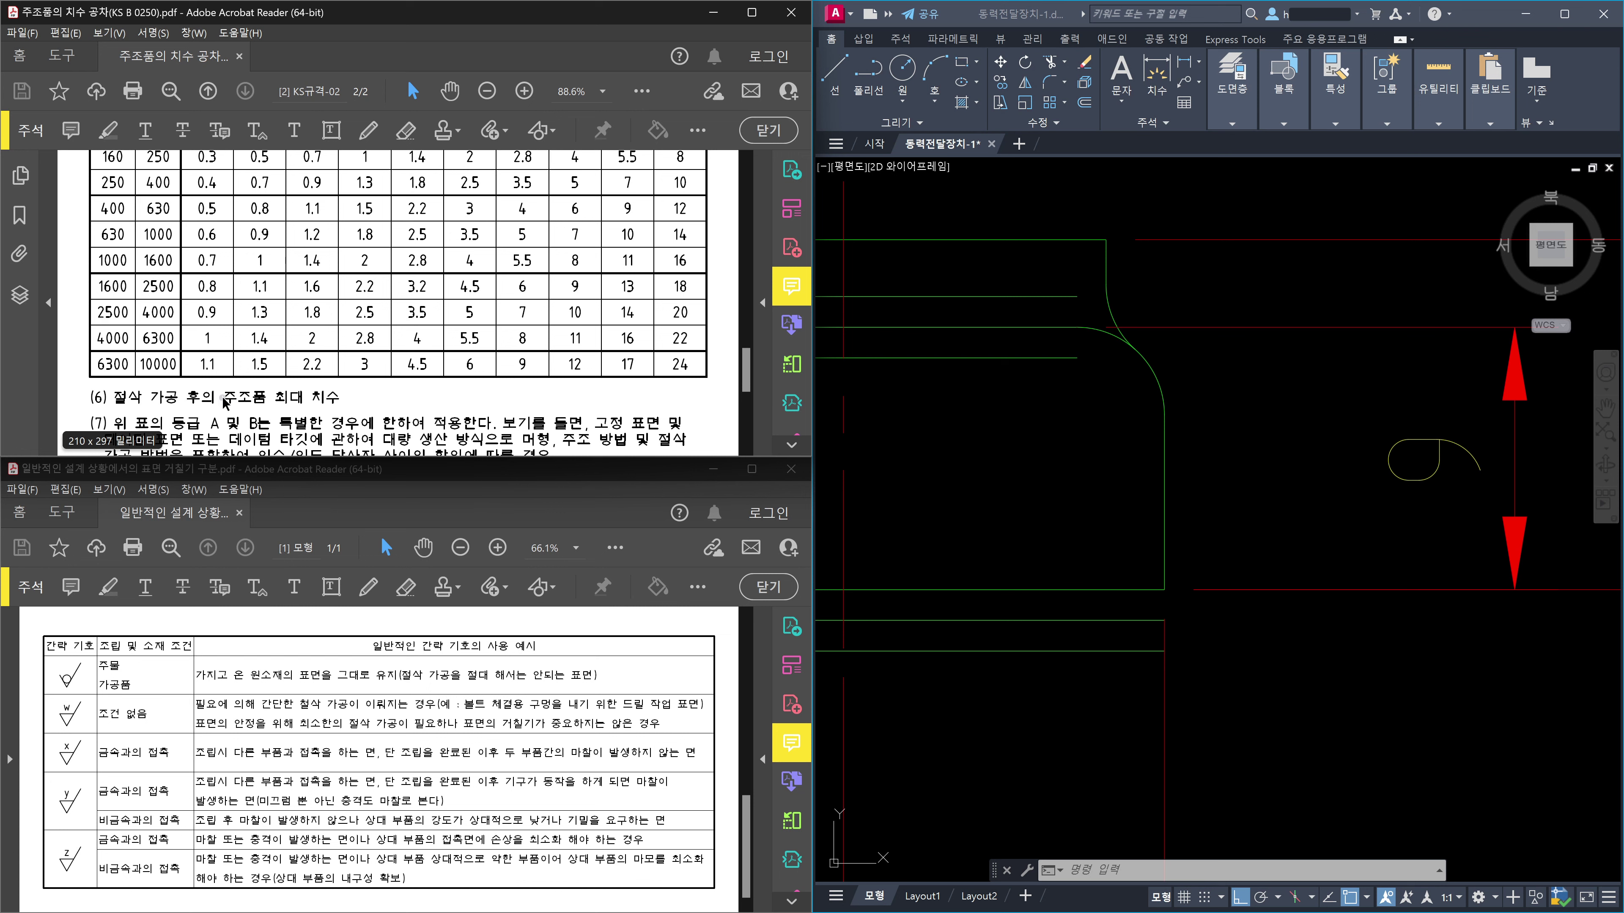
scroll(225, 403, up, 4)
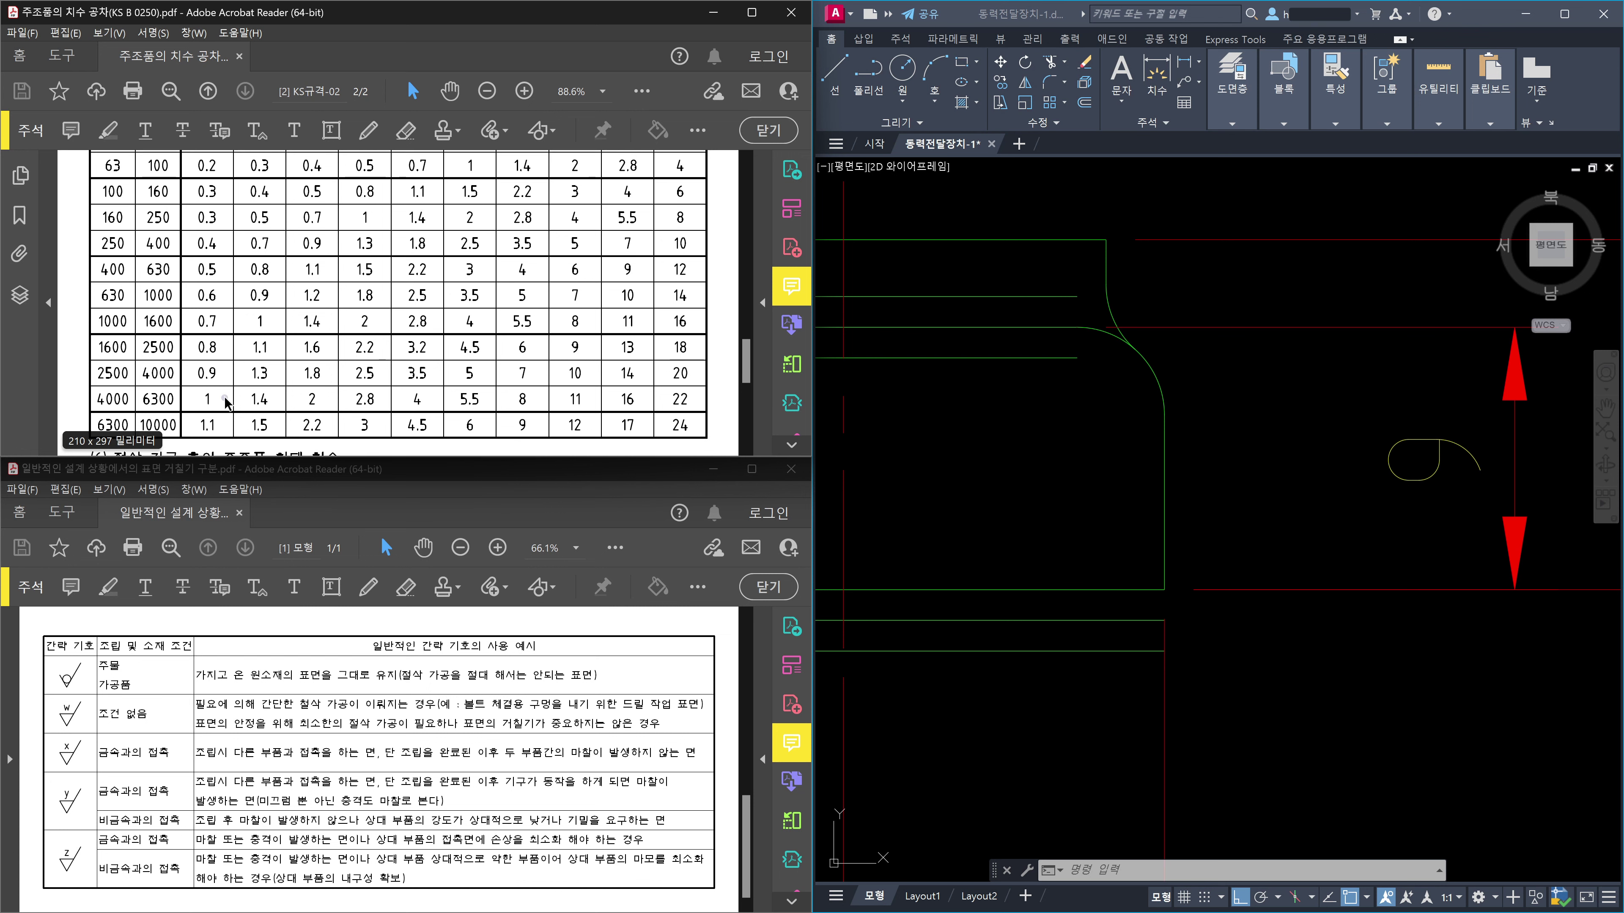
click(1190, 512)
scroll(236, 332, down, 3)
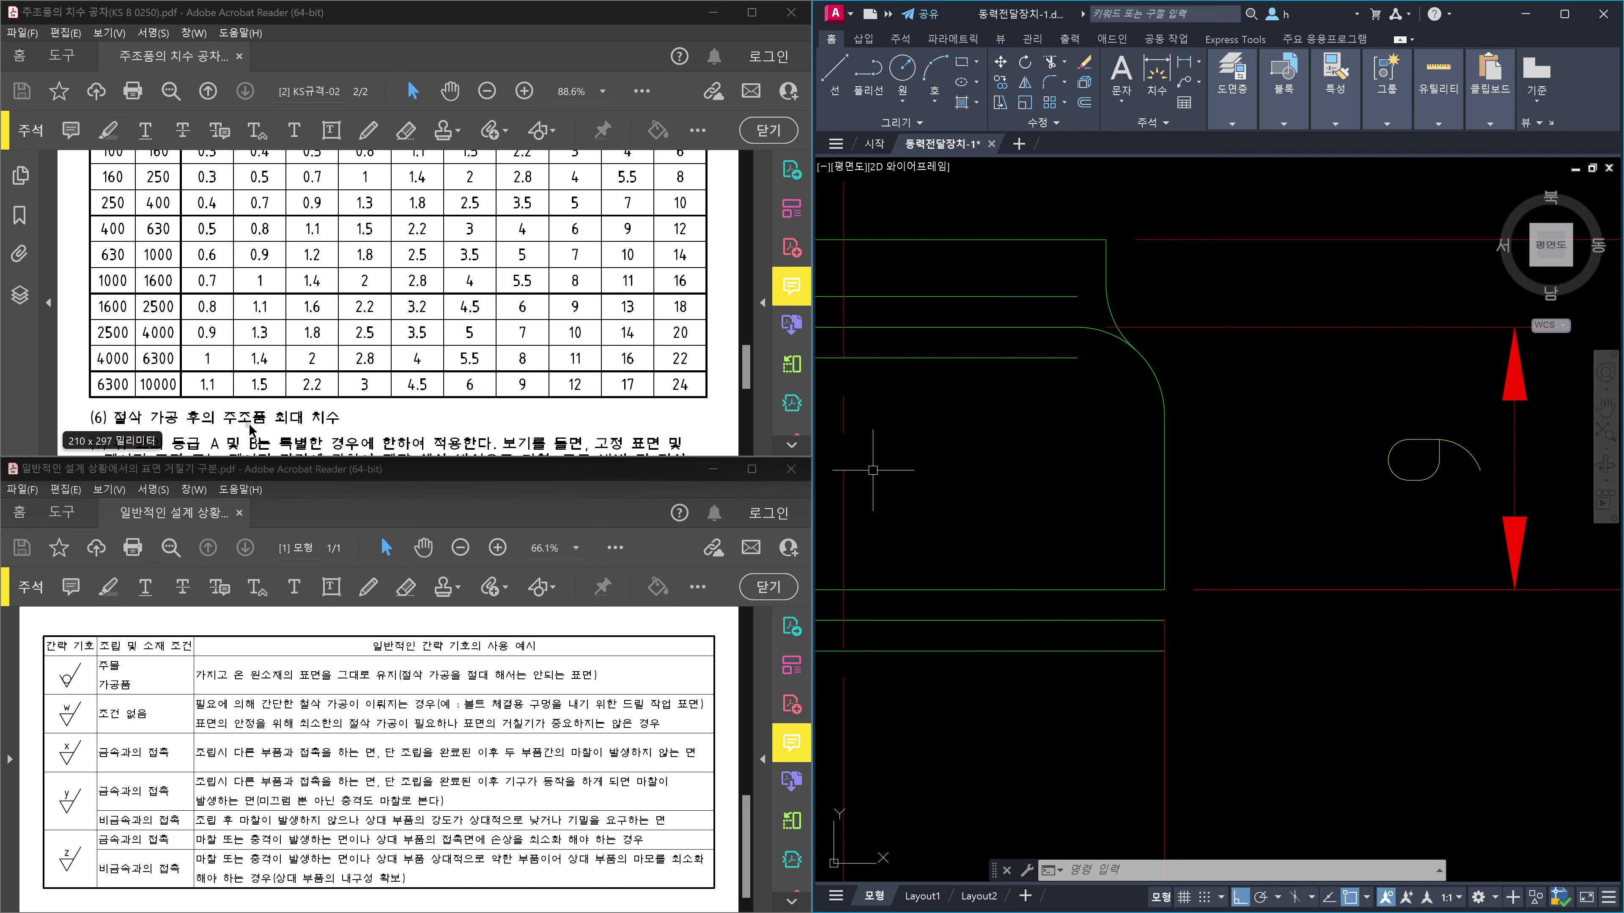
scroll(338, 350, up, 6)
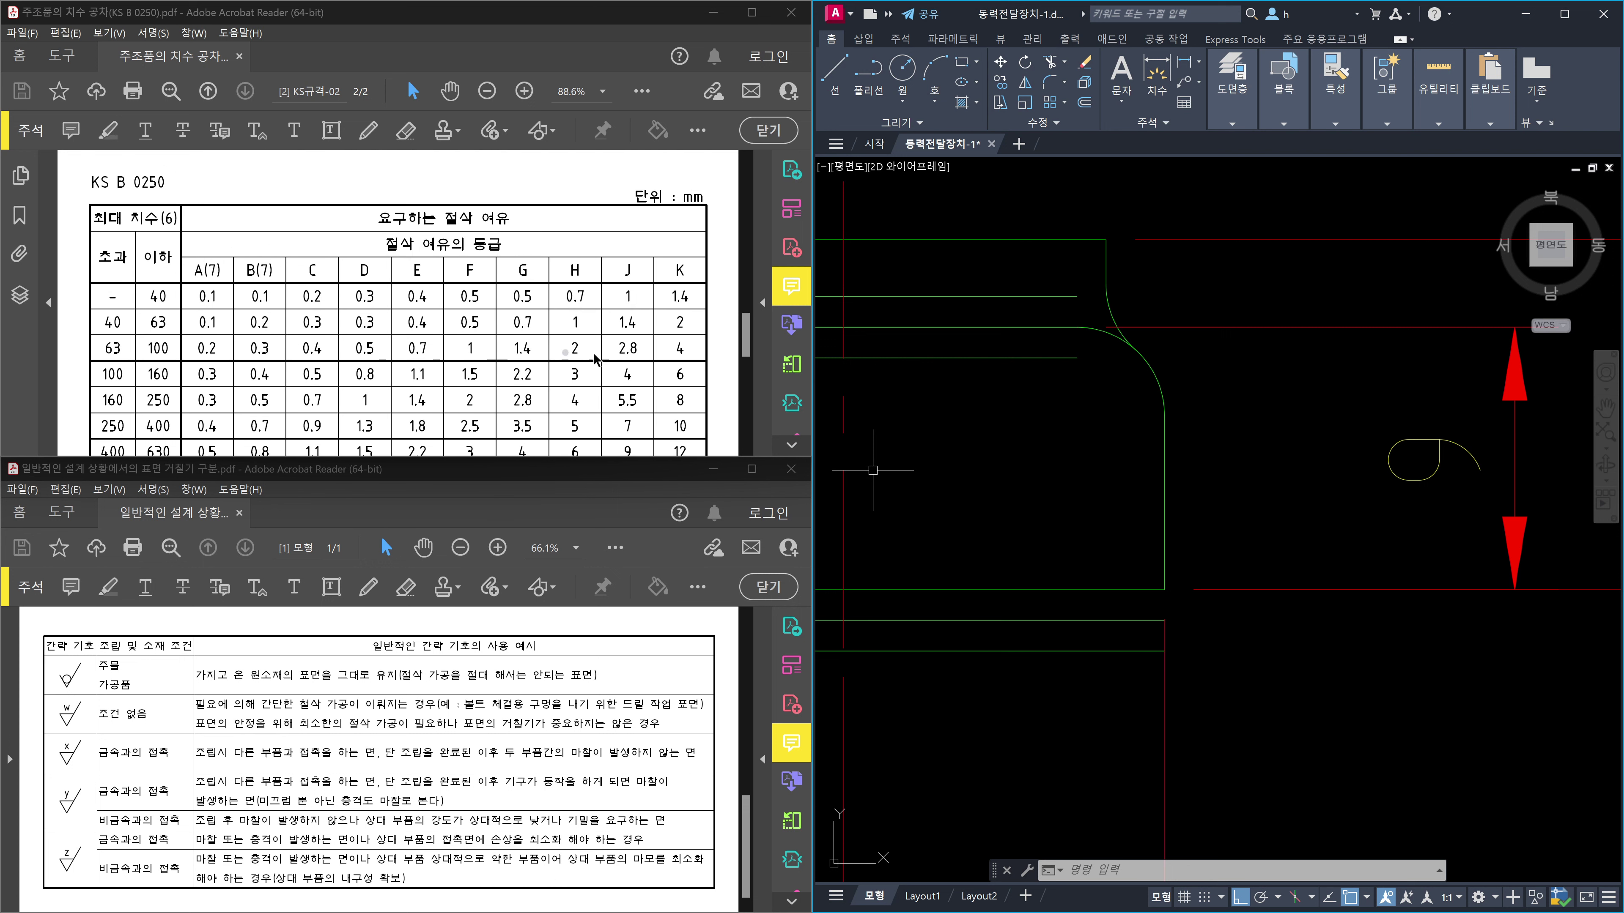
Inspect the front view base's bottom and top edges together with its 9 thickness dimension in the drawing.
key(Escape)
click(1135, 614)
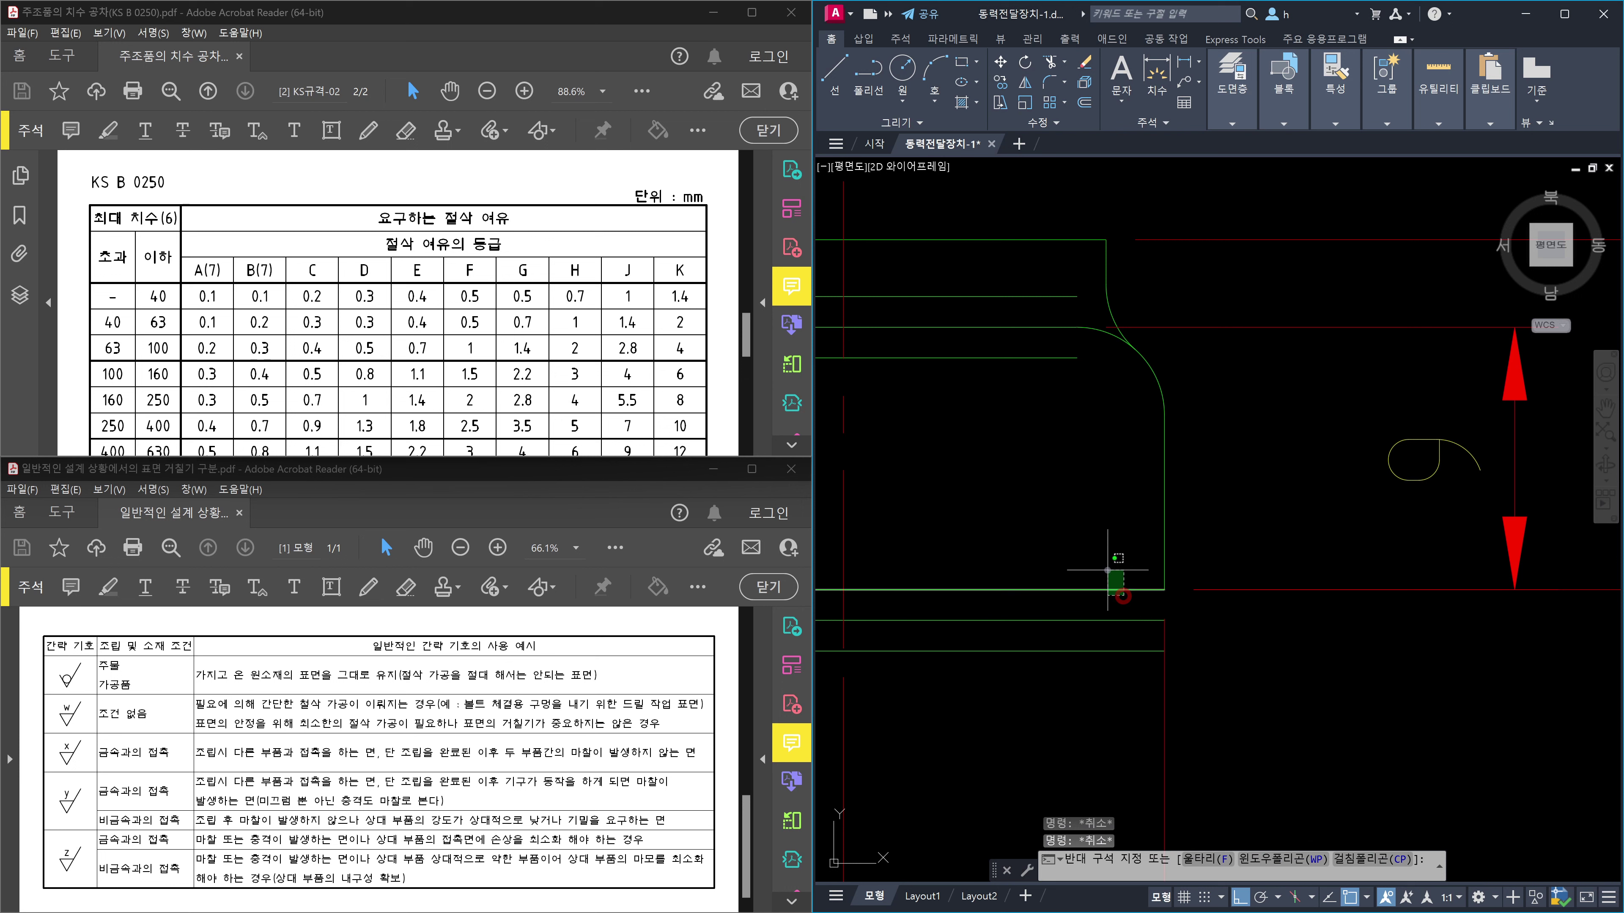
click(1107, 570)
click(1058, 337)
click(1033, 310)
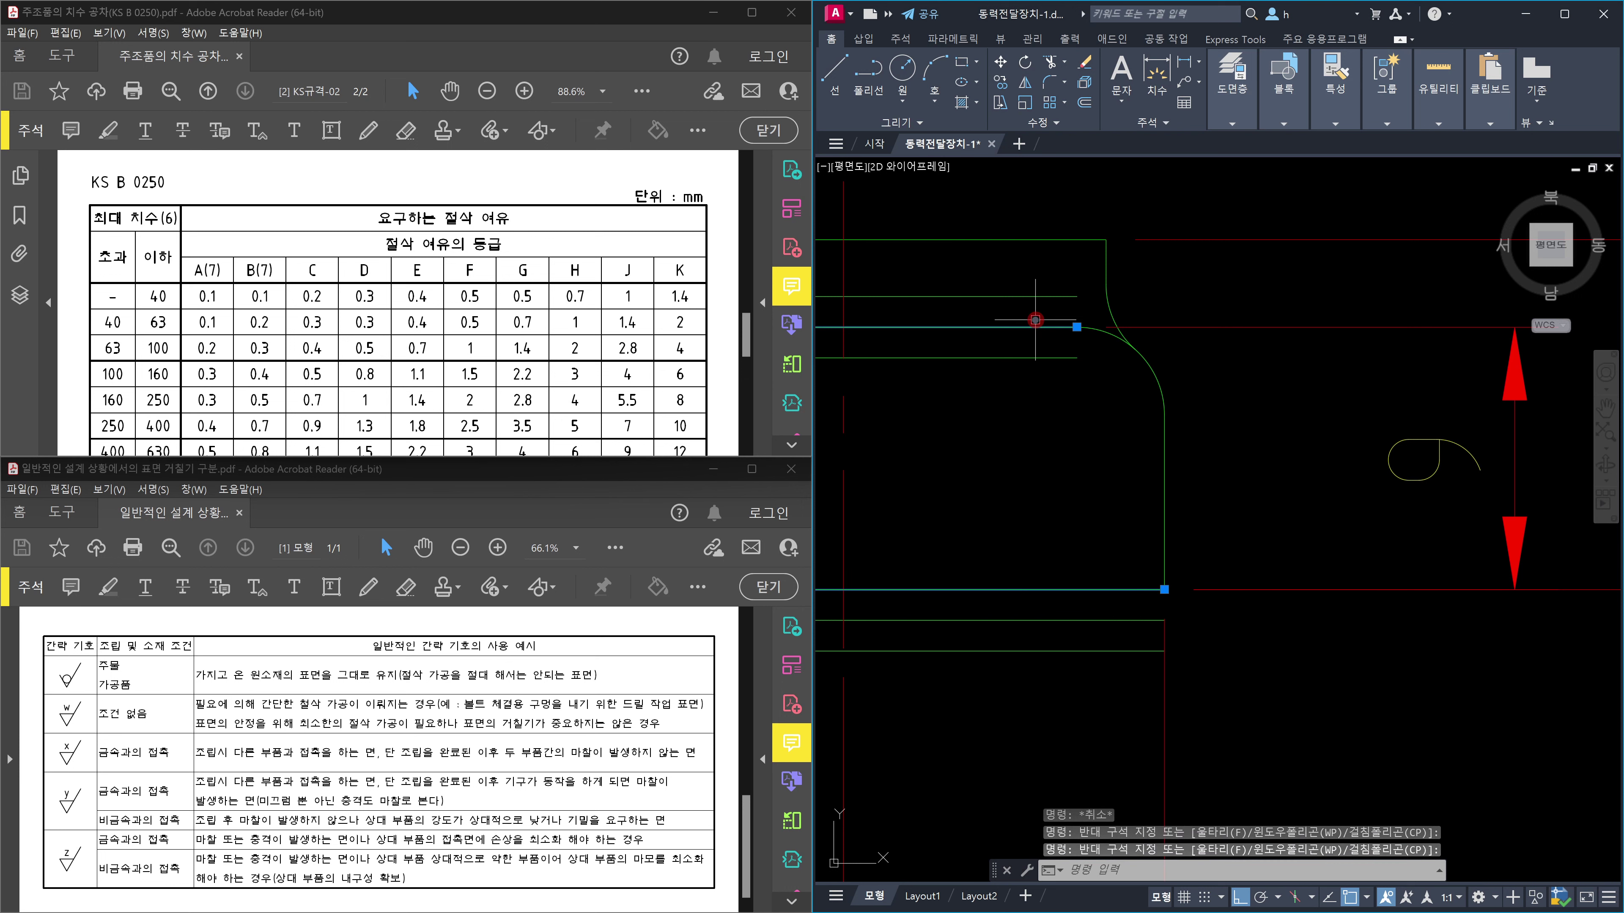
click(1462, 490)
click(1402, 435)
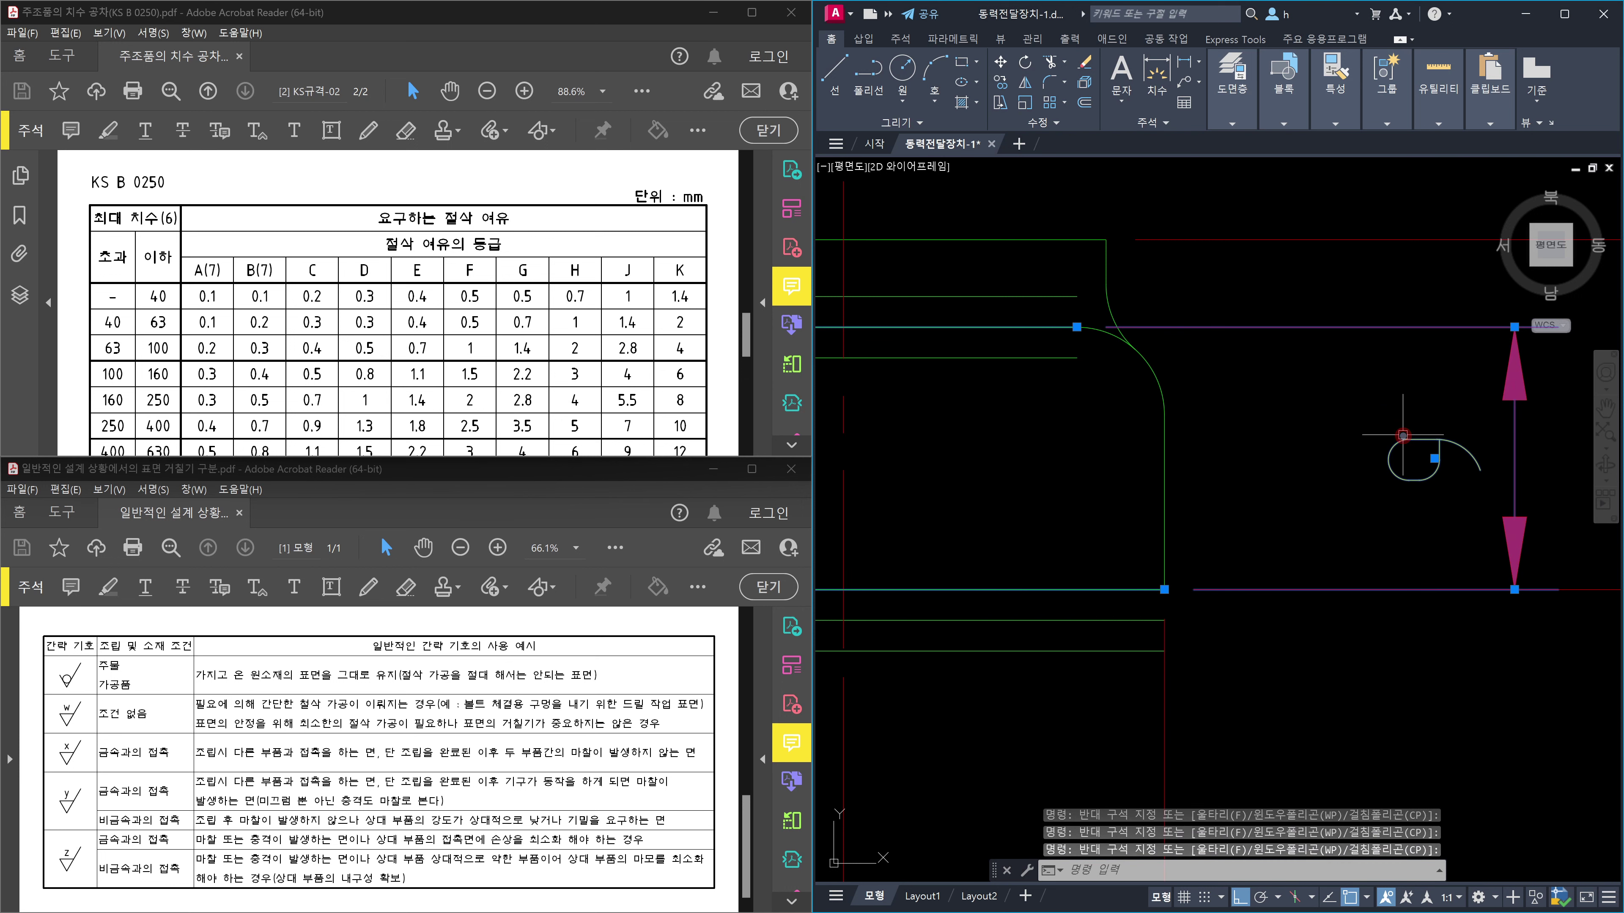
key(Escape)
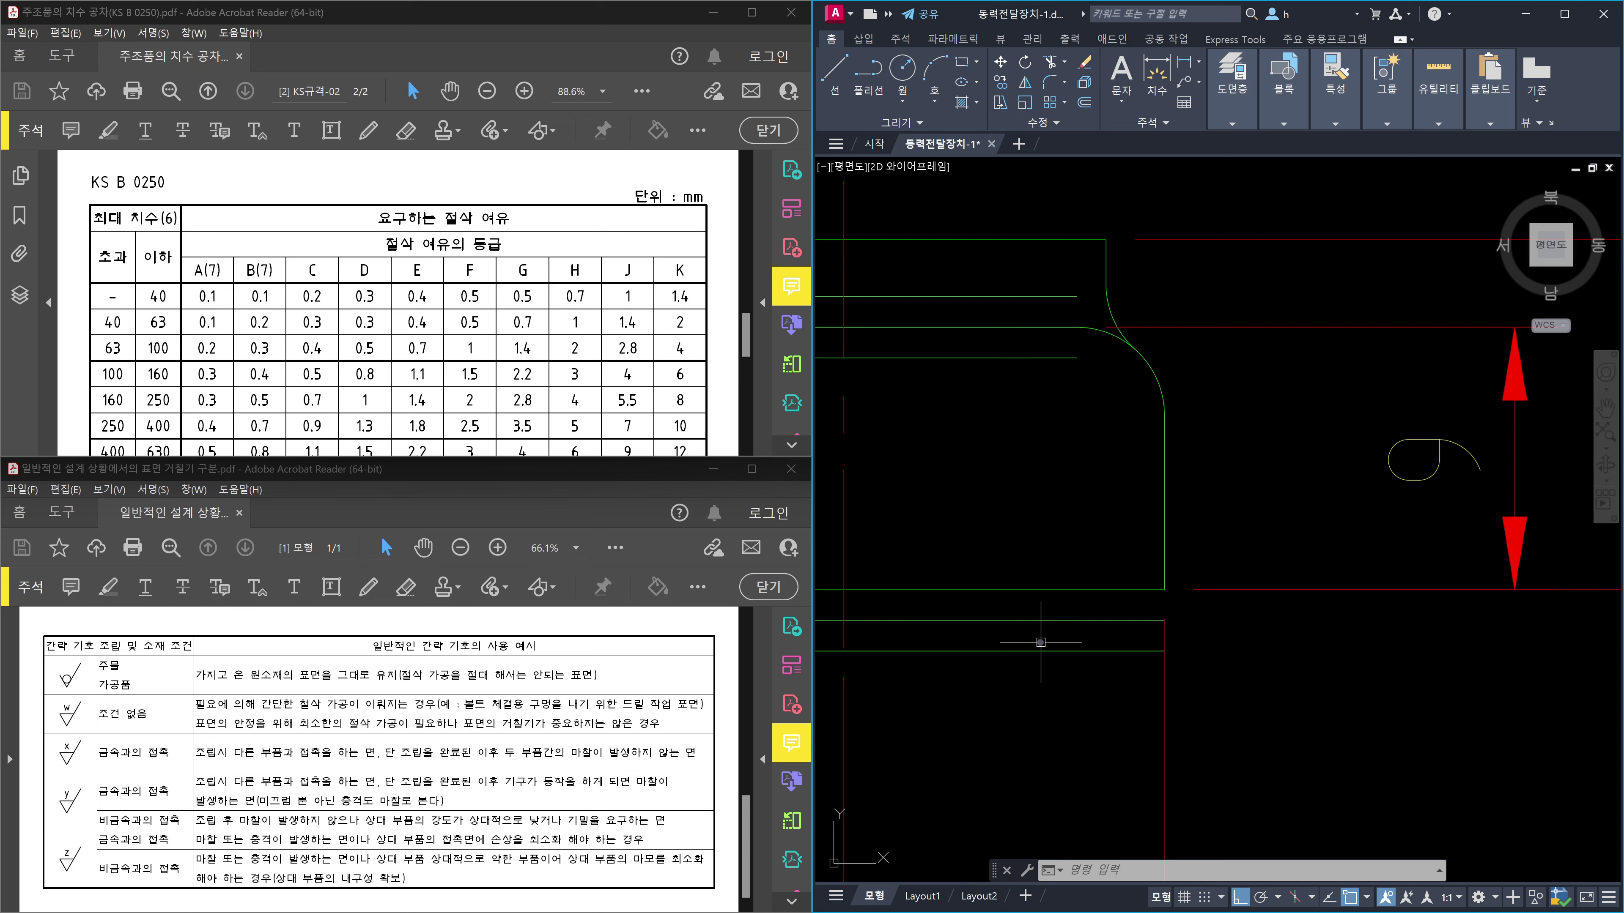
key(Escape)
key(Escape)
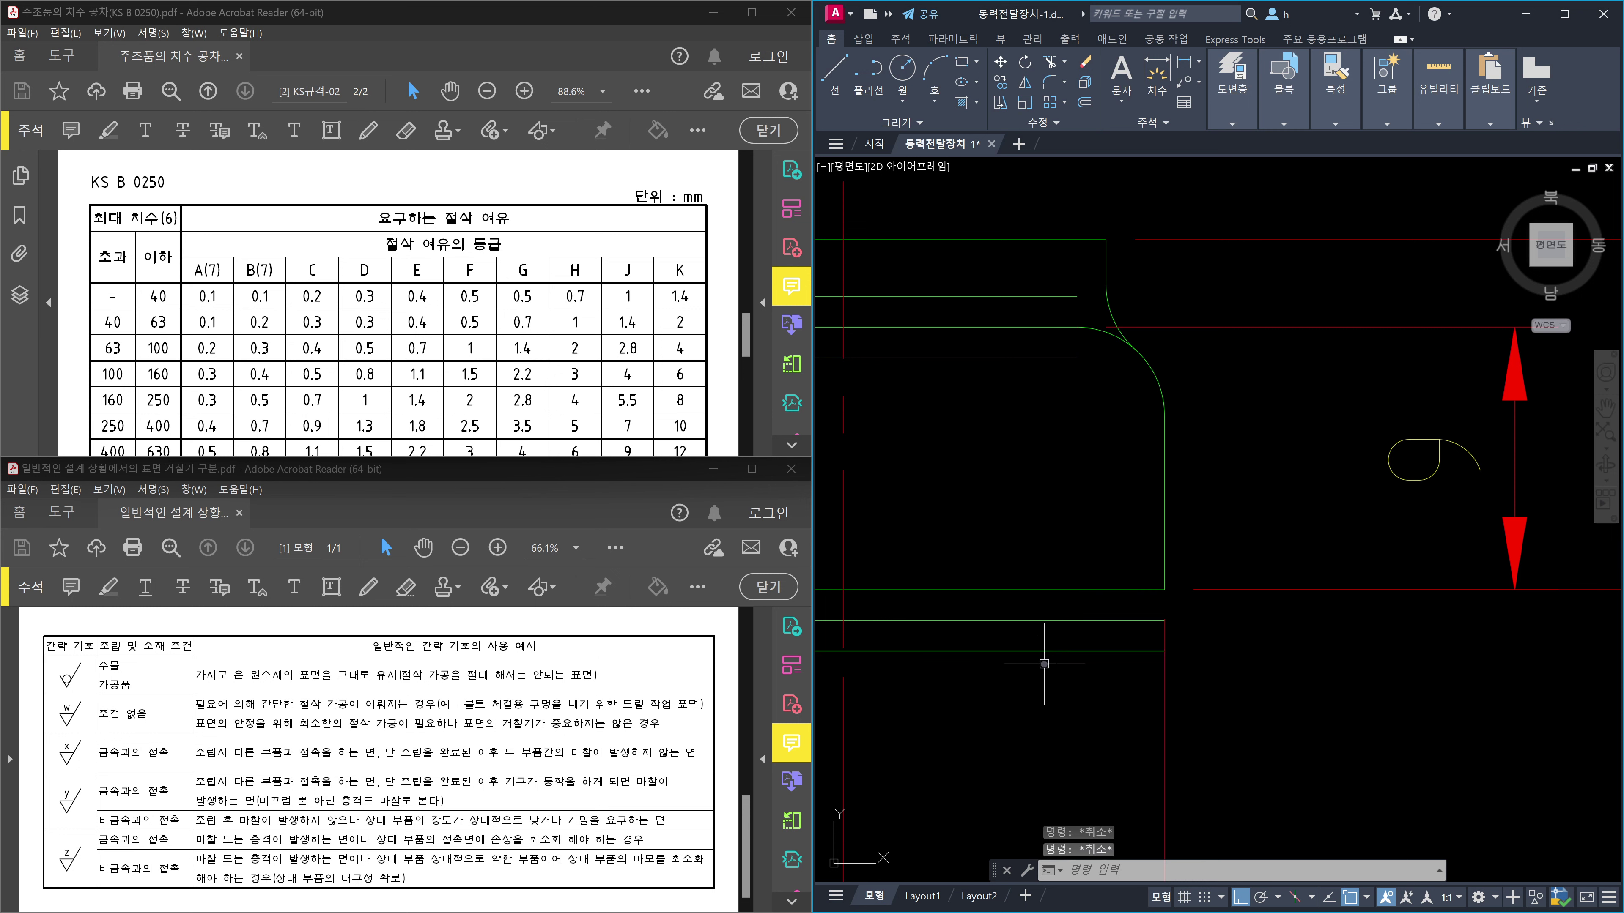
Move the two offset lines below the front view base down by 0.2 mm.
text(m)
key(Return)
click(1044, 663)
click(986, 598)
key(Return)
click(1307, 664)
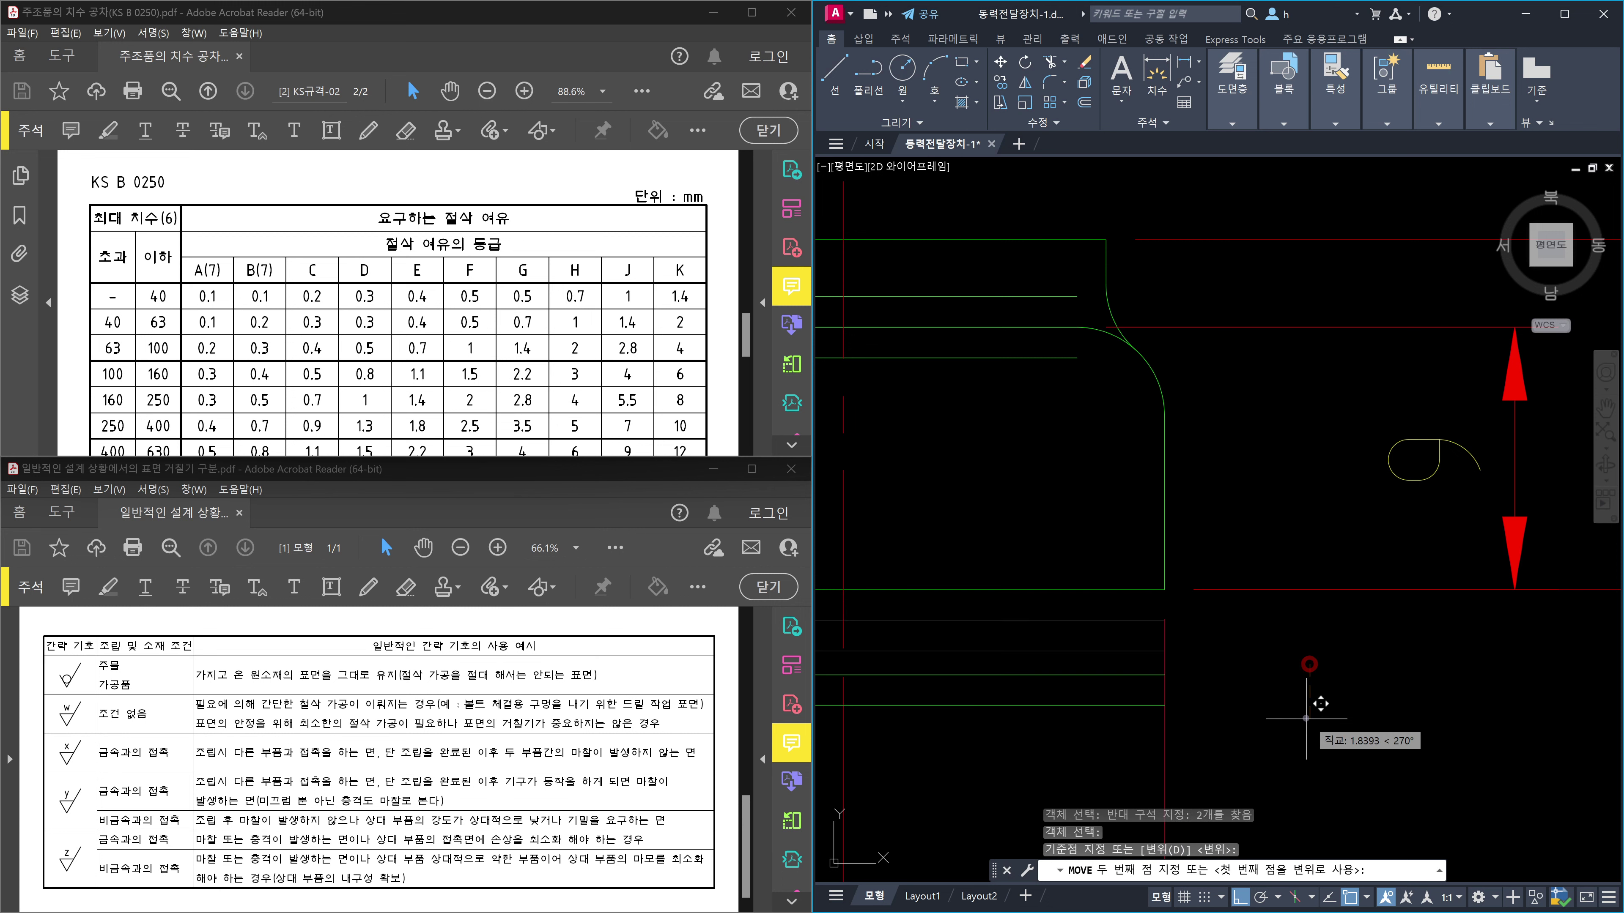
text(0.2)
key(Return)
key(Escape)
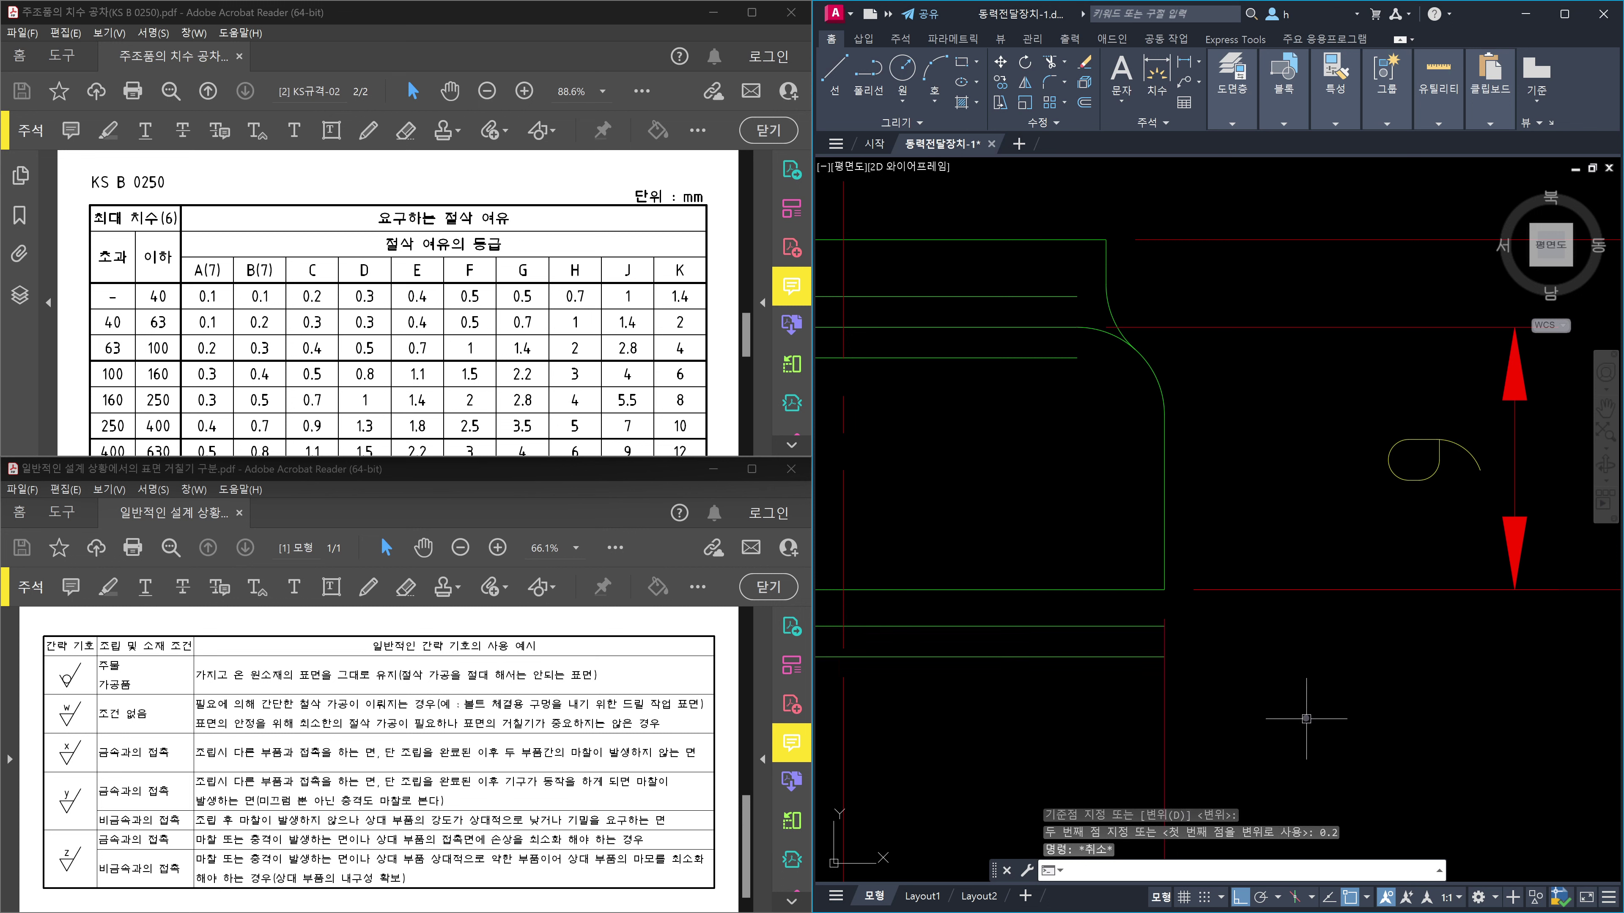
Offset the front view base's bottom edge downward by 0.2 mm.
text(o)
key(Return)
text(0.2)
key(Return)
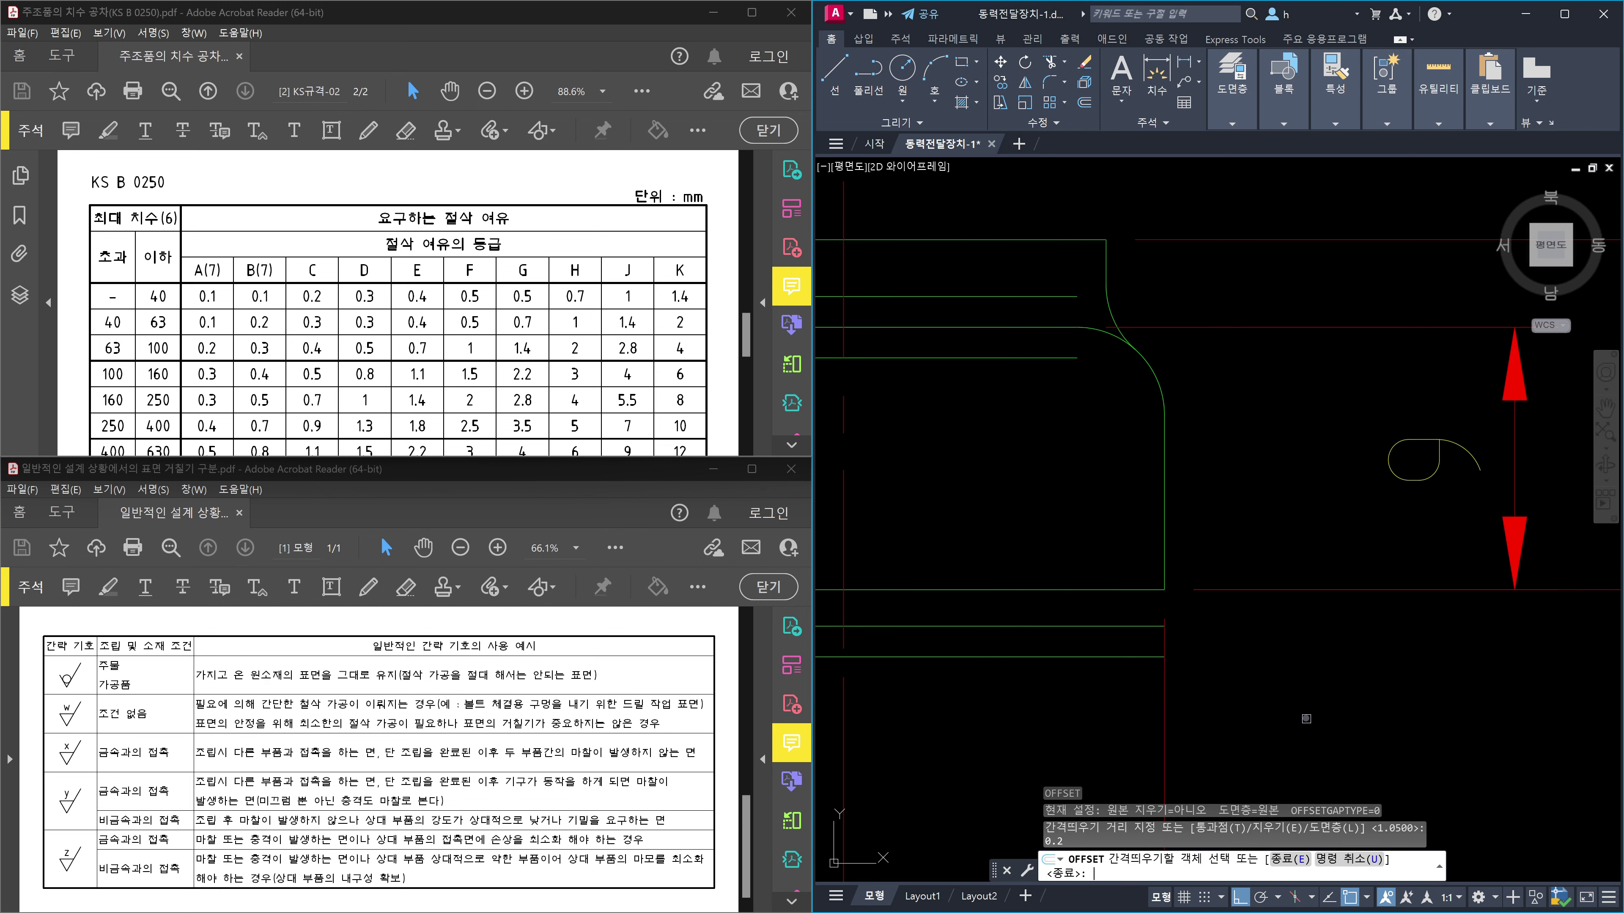
click(1130, 590)
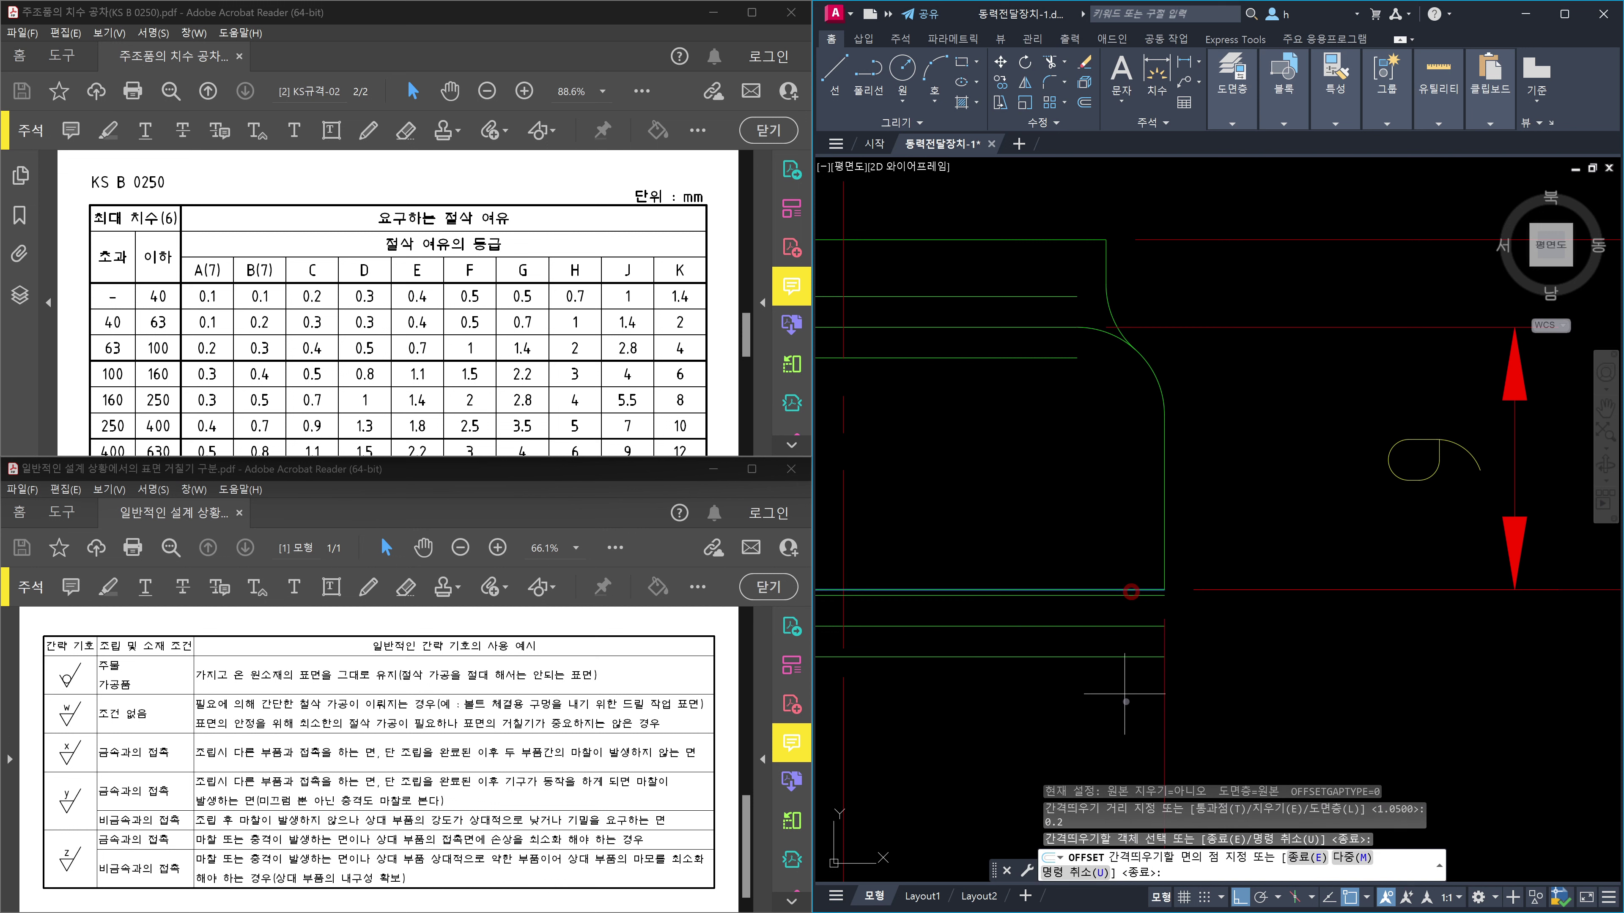
click(1126, 597)
key(Escape)
scroll(1151, 582, up, 5)
scroll(1202, 598, up, 2)
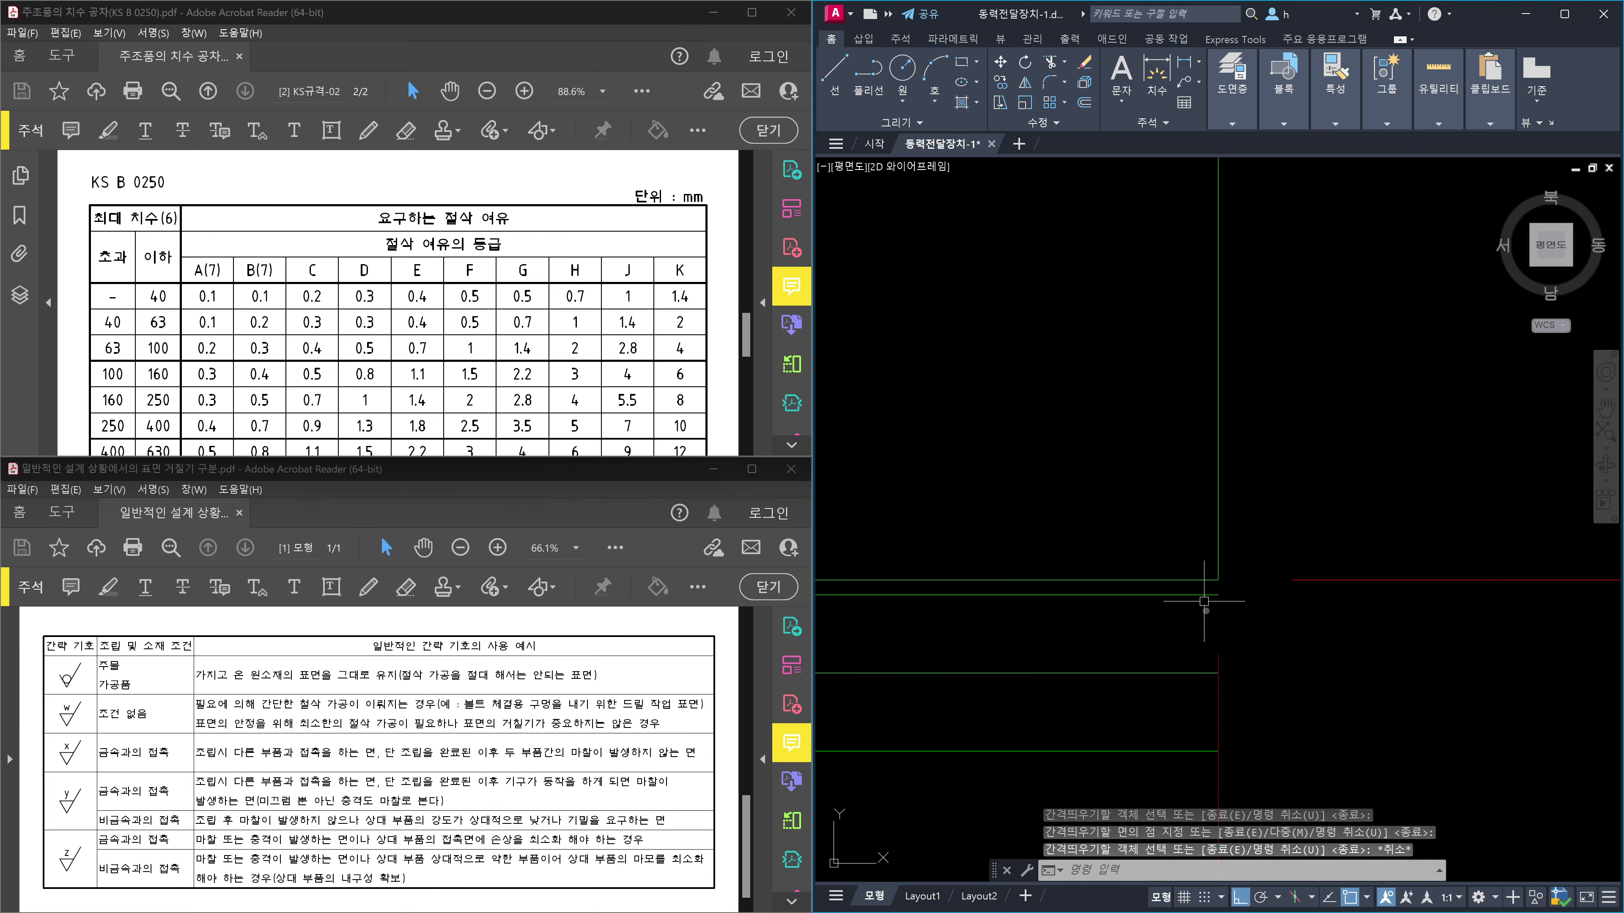
Compare the 0.2 mm machining allowance line with the two tolerance lines below the front view base.
key(Escape)
click(1190, 750)
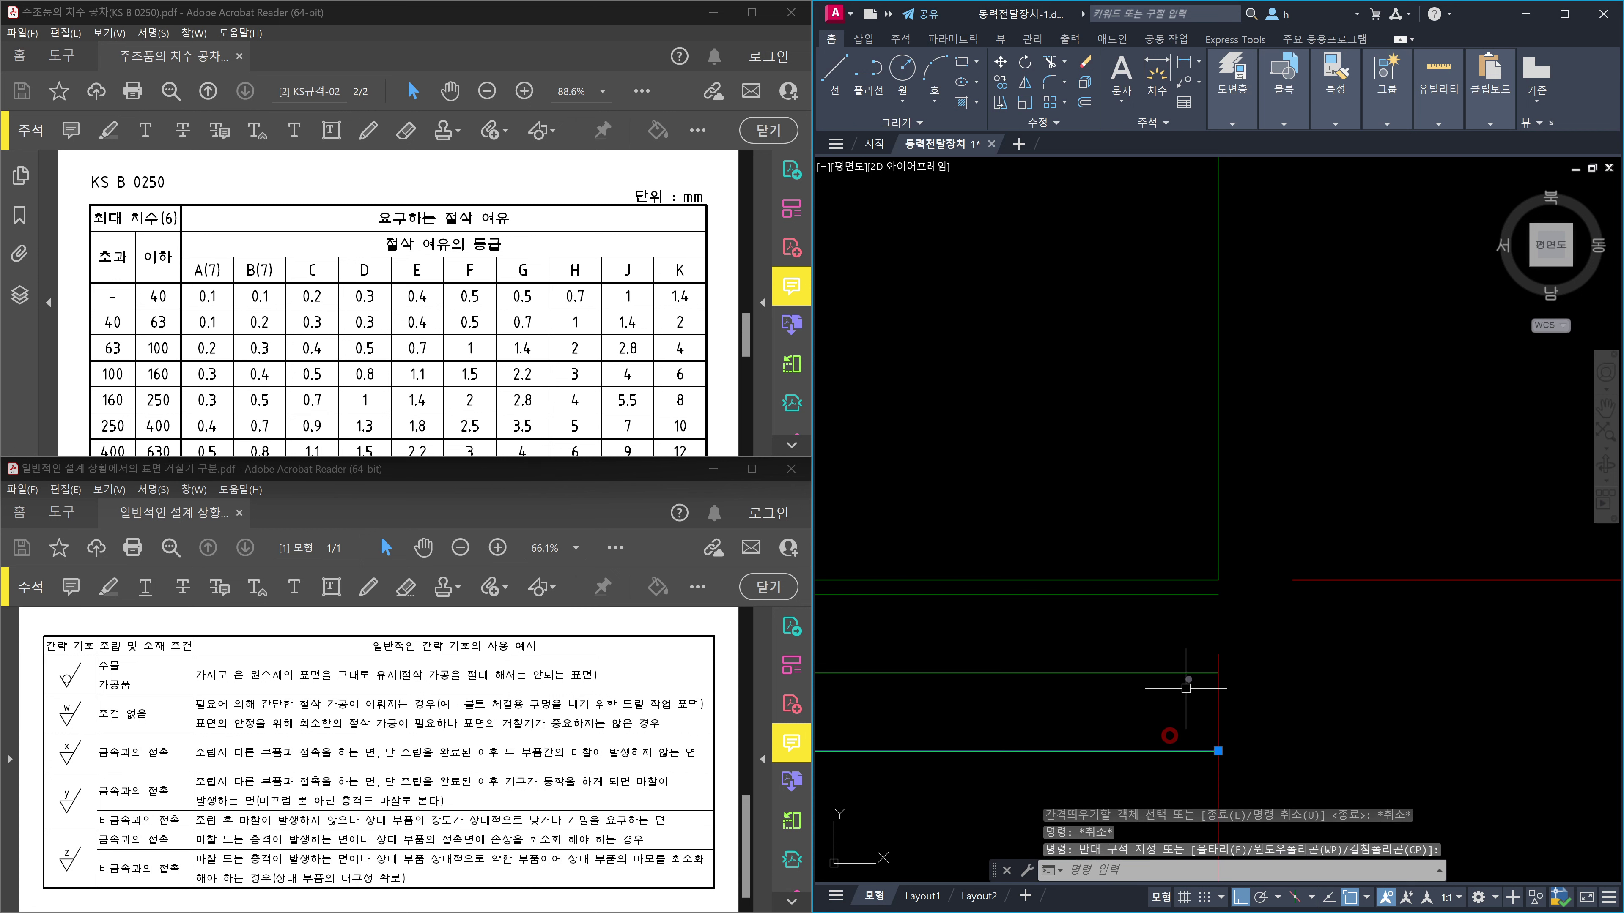
click(1193, 610)
key(Escape)
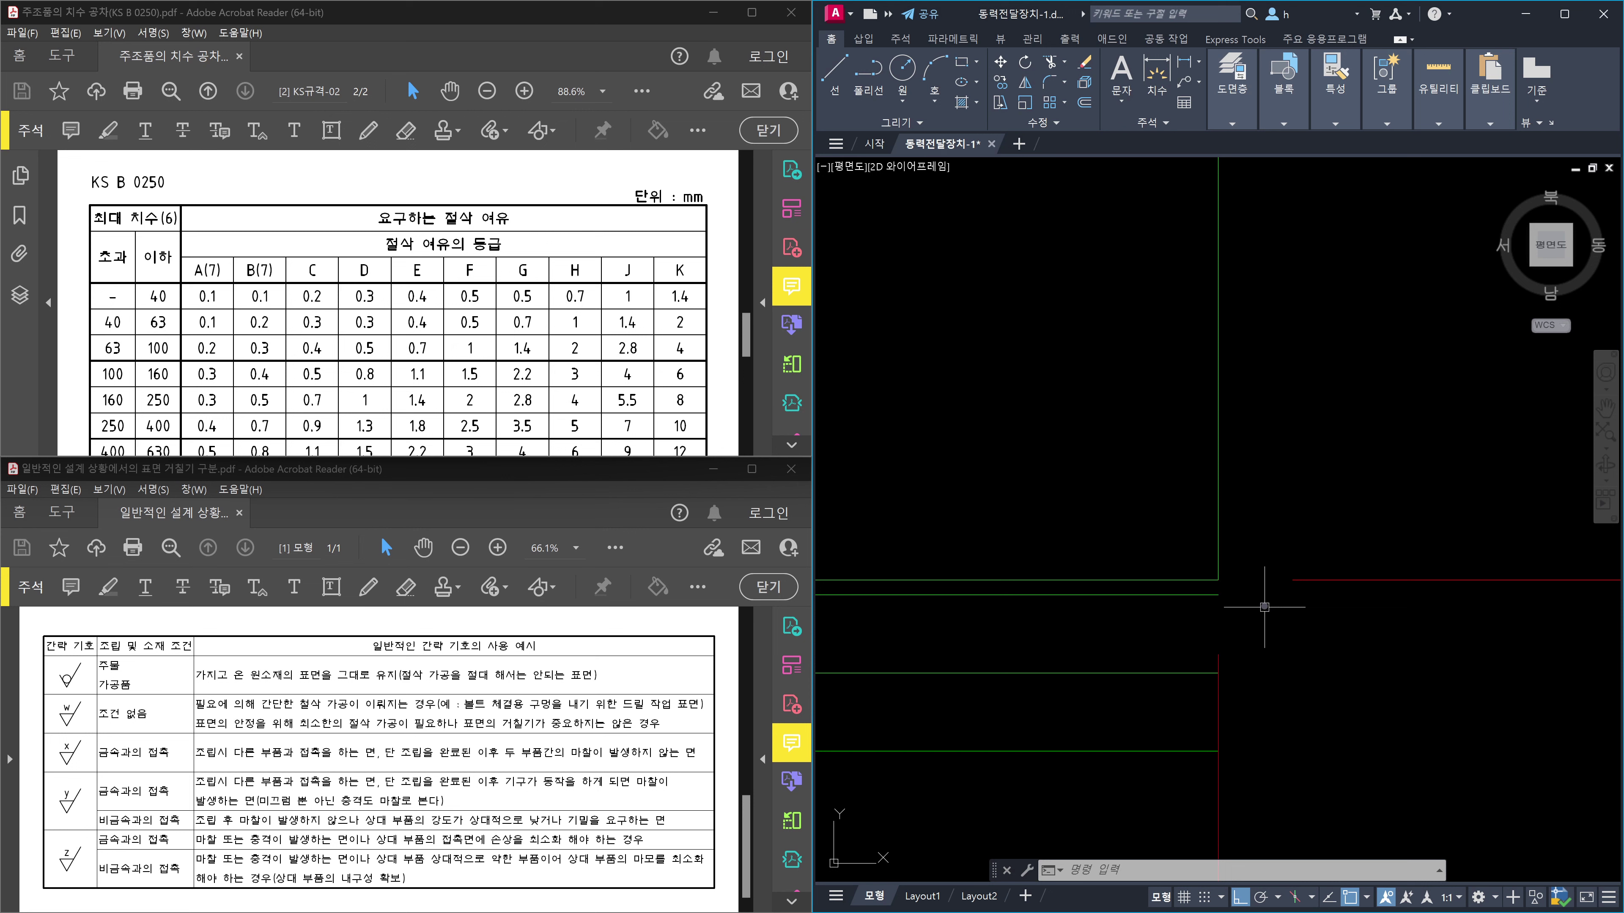
scroll(1199, 605, down, 2)
key(Escape)
key(Escape)
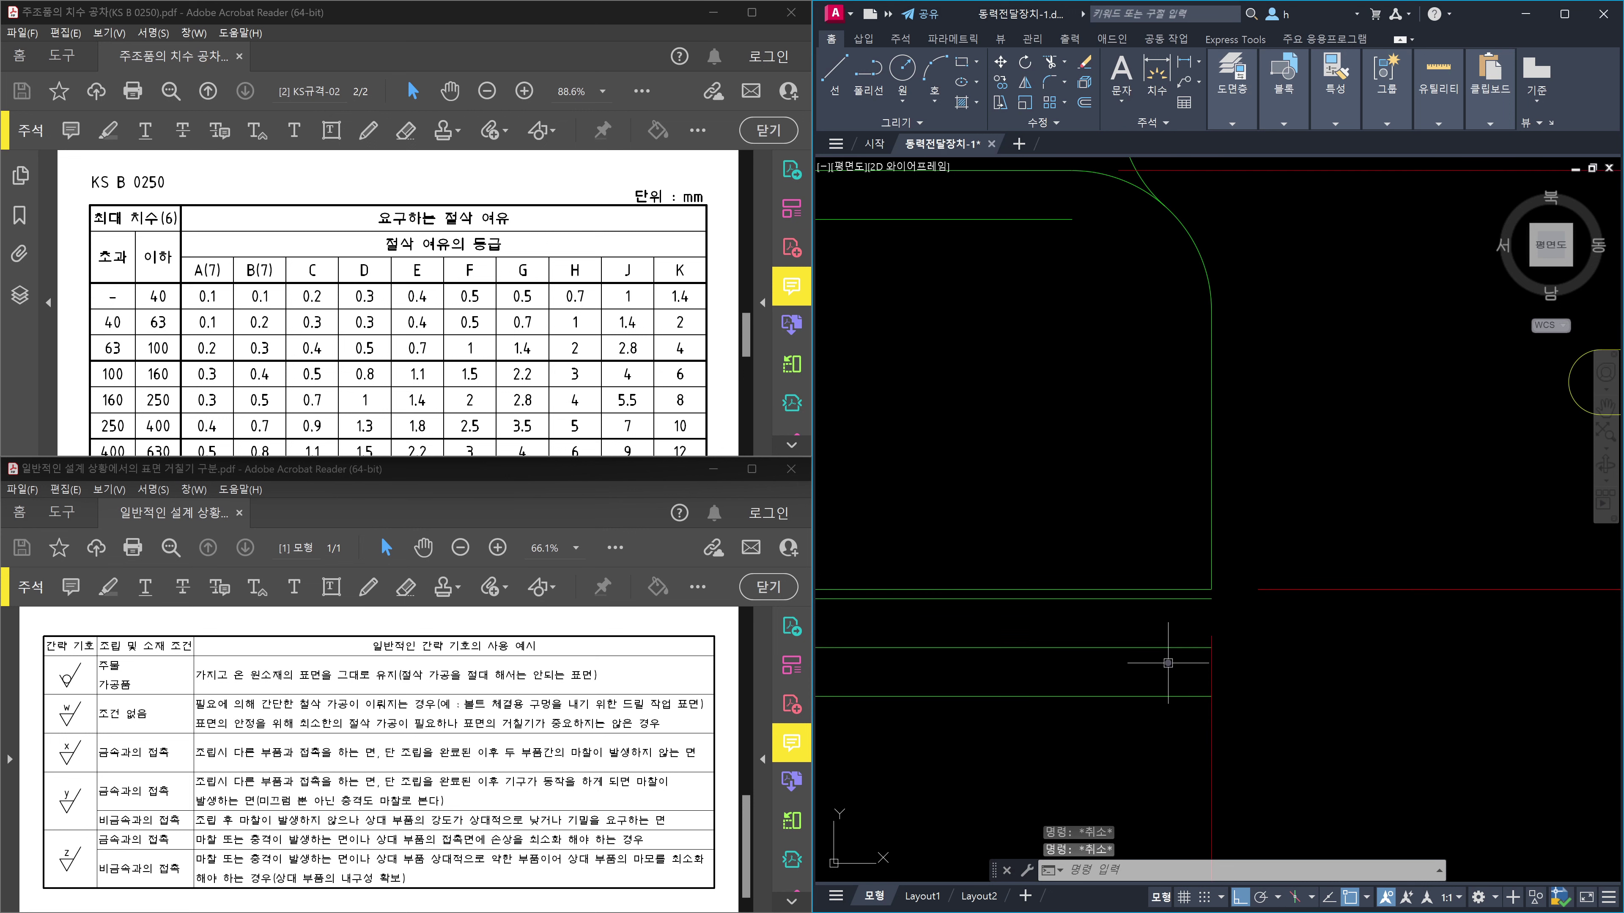
click(1158, 648)
click(1149, 629)
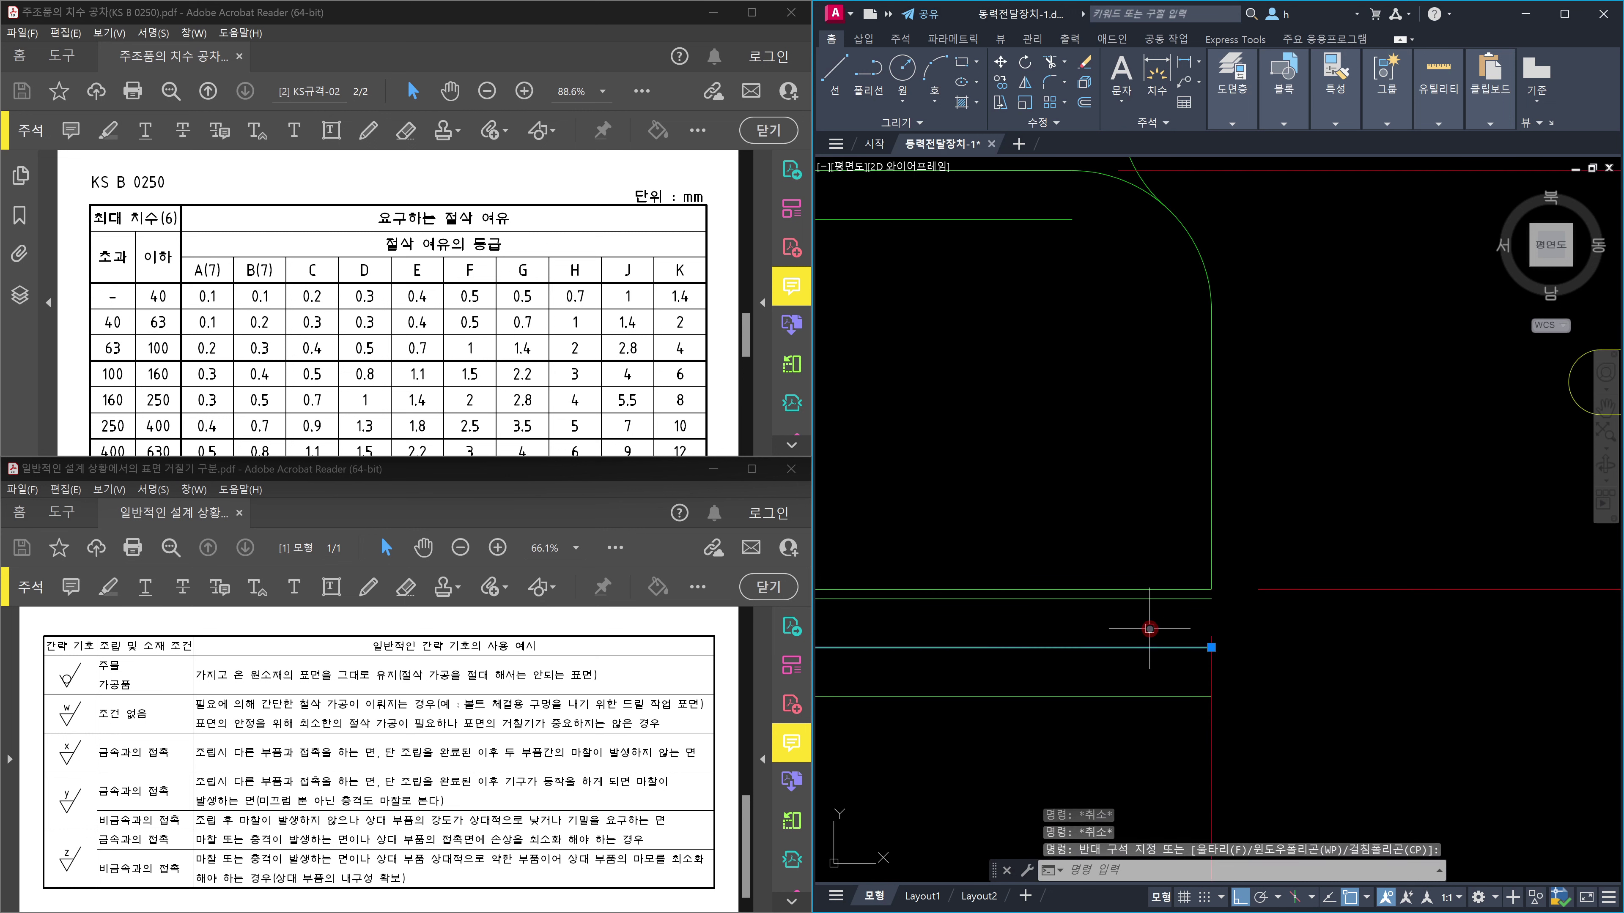
key(Escape)
click(1192, 599)
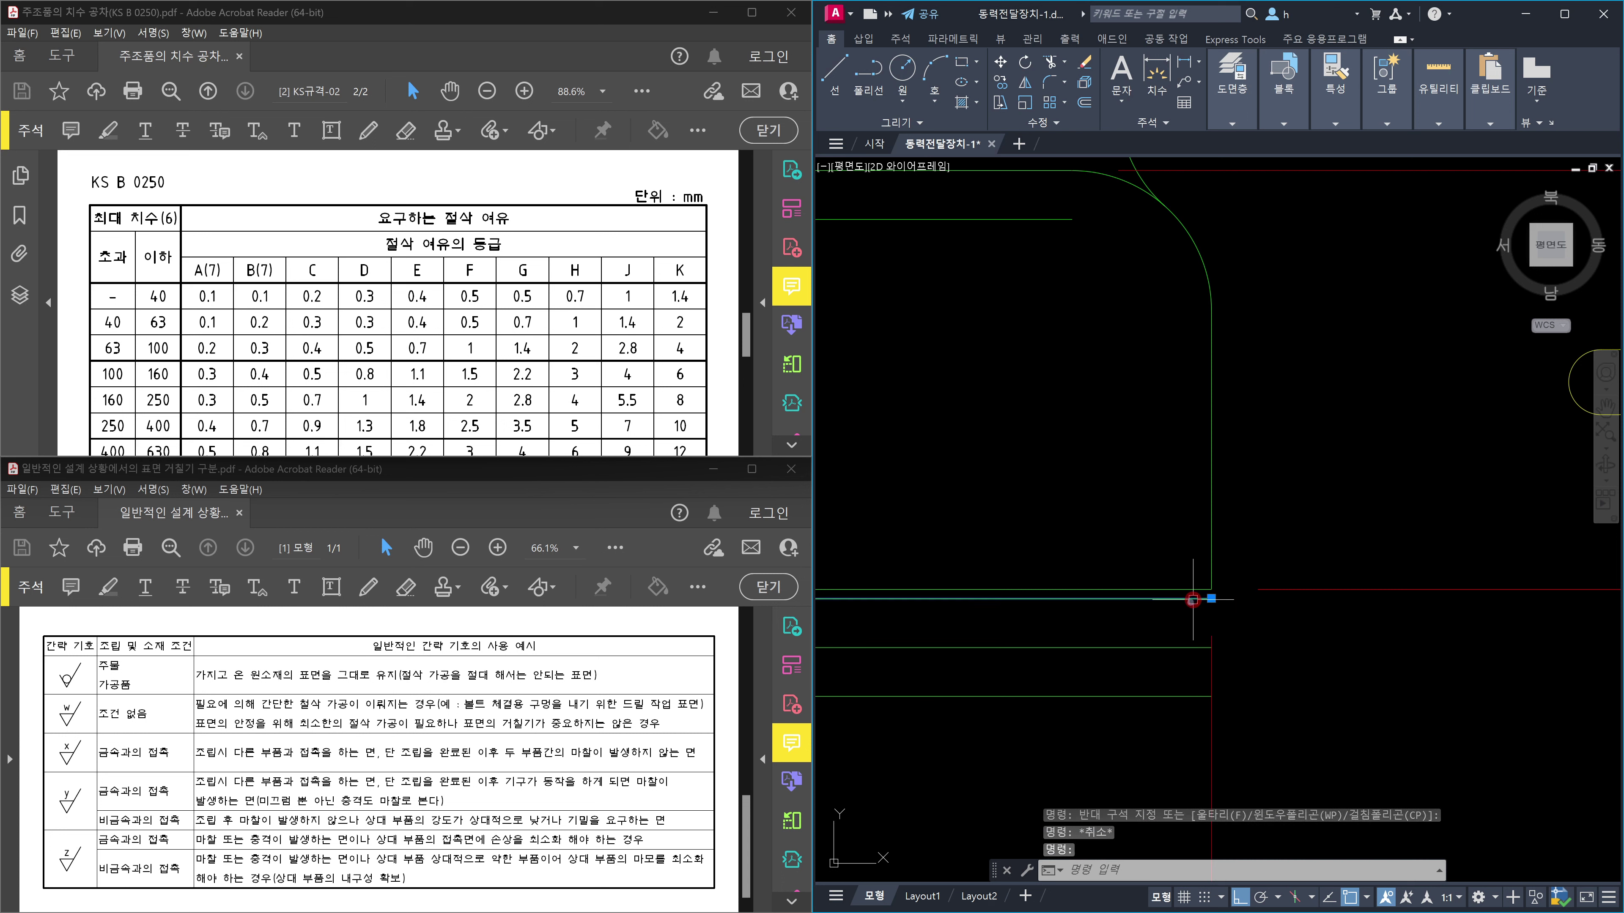
click(1187, 696)
click(1177, 647)
click(1166, 626)
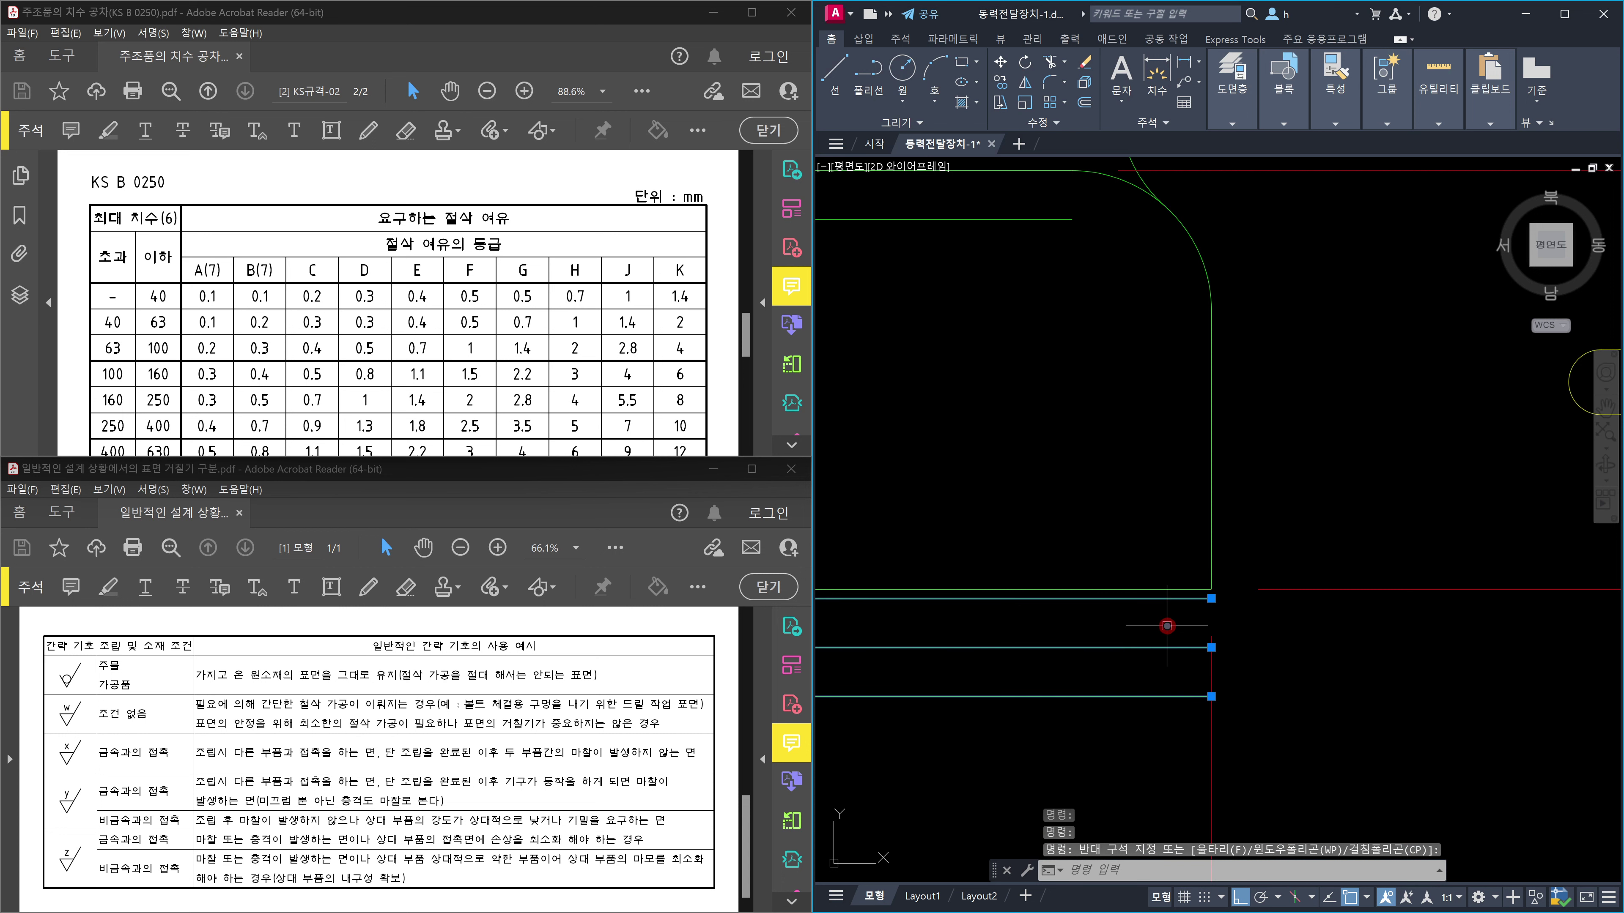
key(Escape)
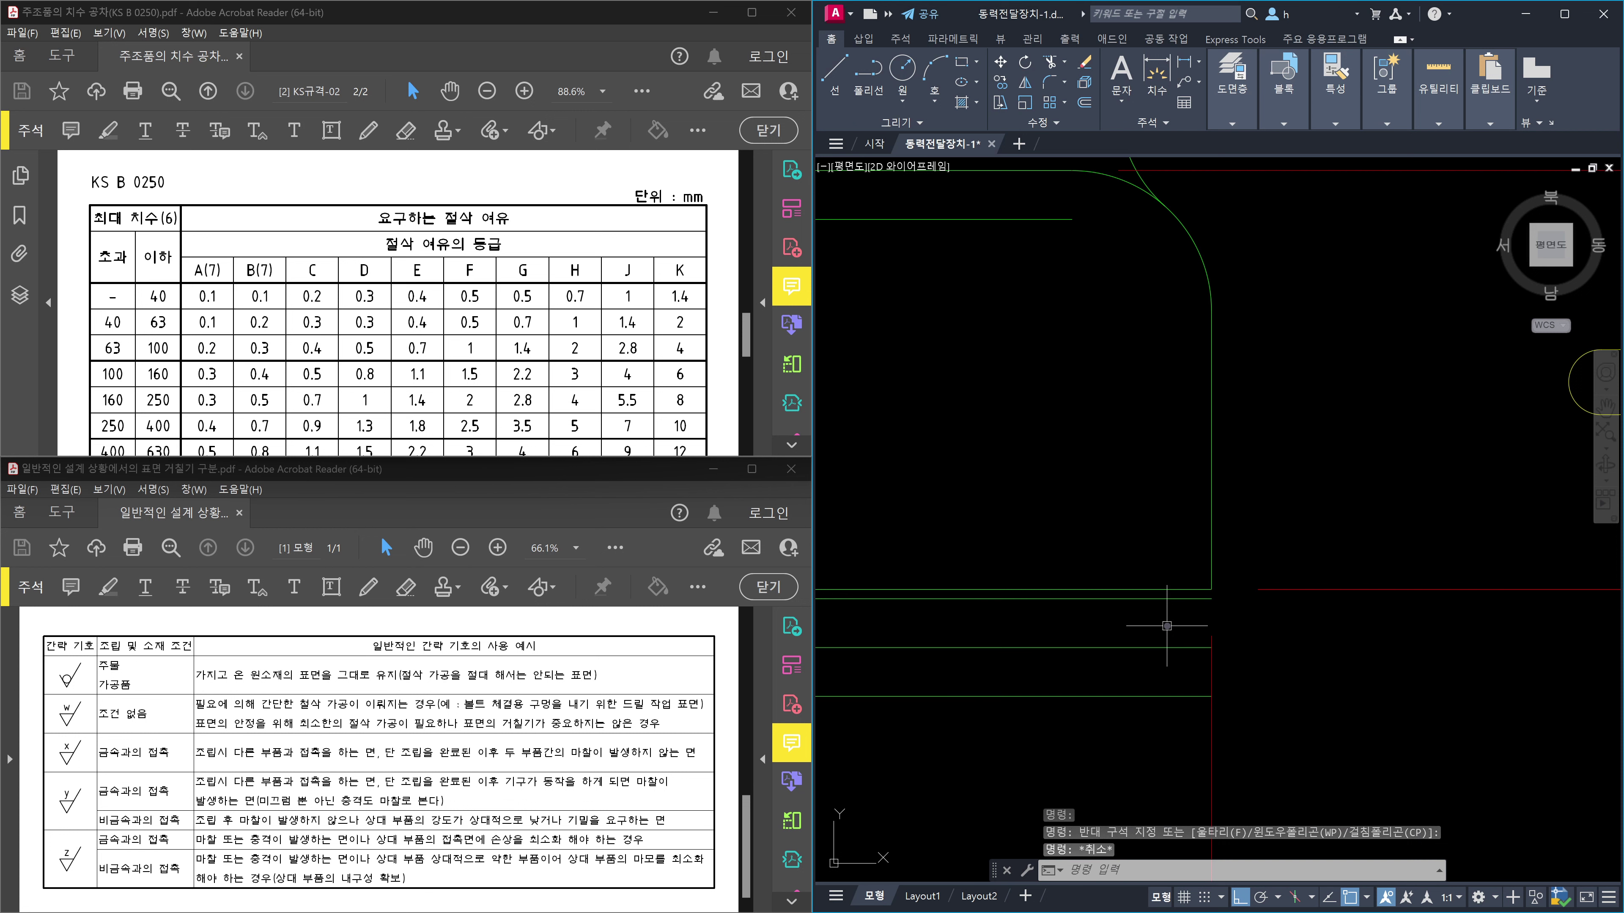
Delete the 0.2 mm offset line and the lowest line below the front view base, keeping the middle one.
click(1183, 600)
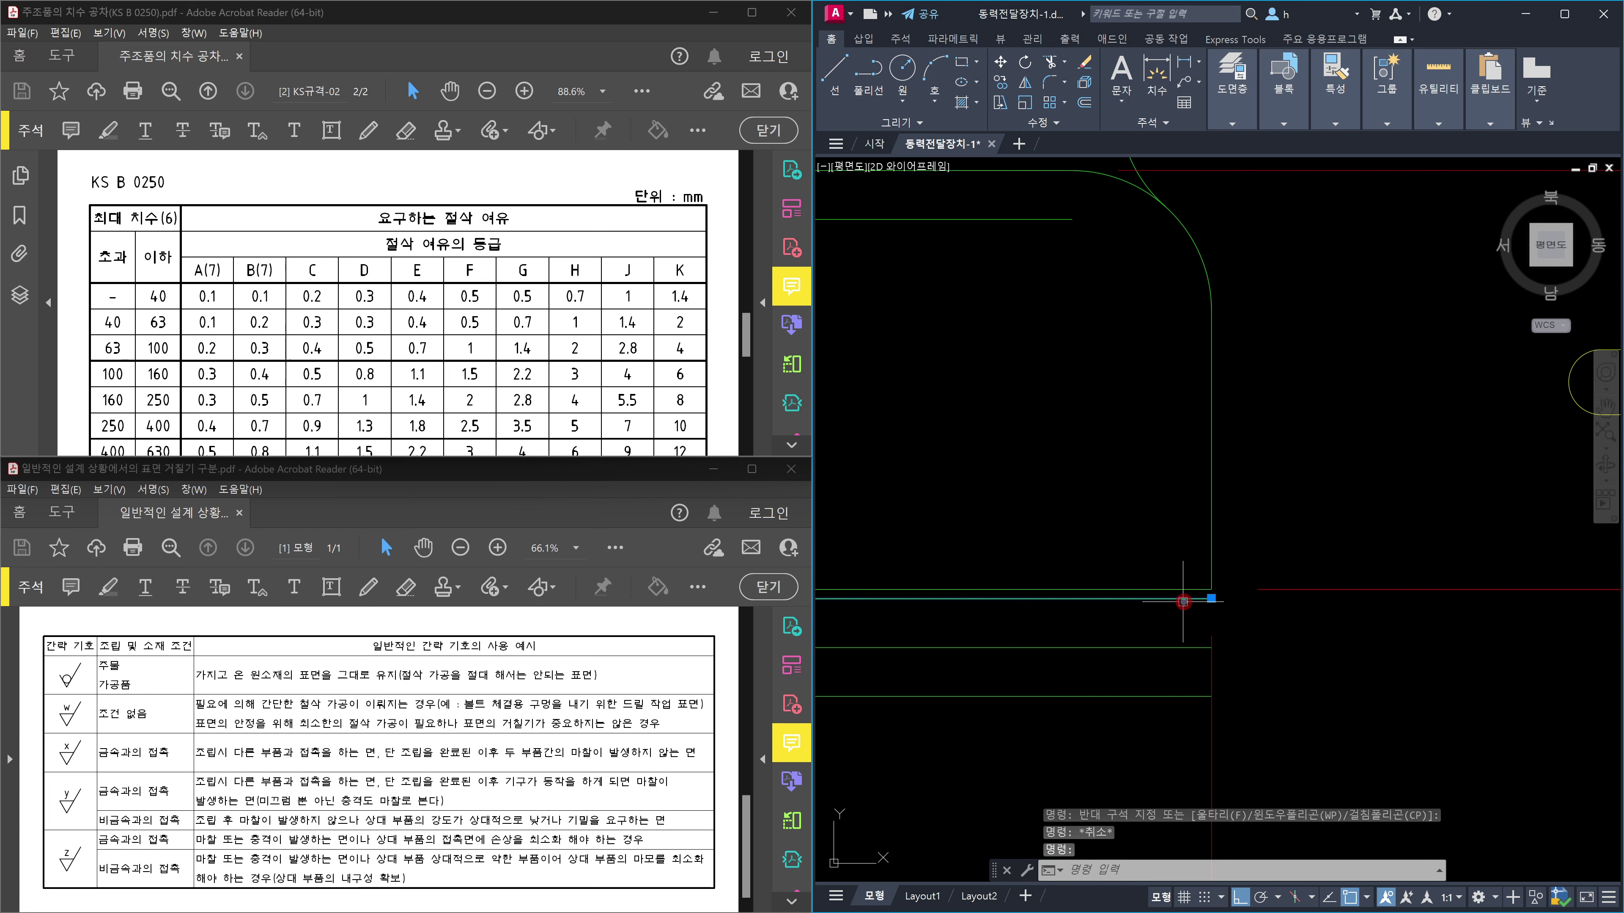
key(Delete)
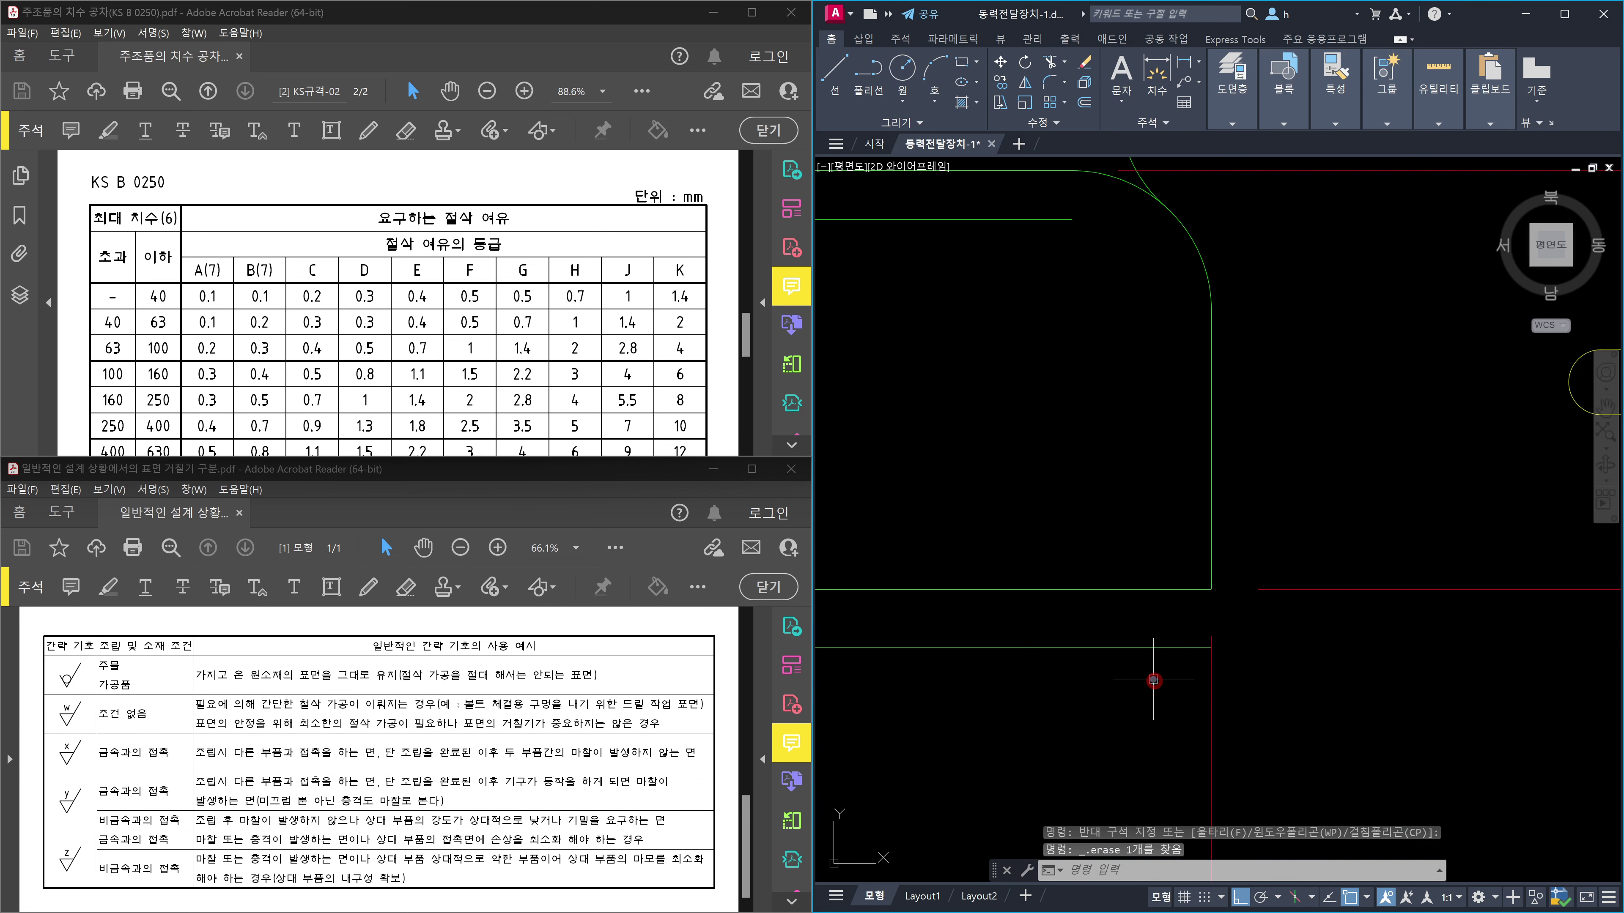
Extend both vertical side edges of the front view base down to the remaining offset line.
text(ex)
key(space)
click(1164, 682)
click(1143, 631)
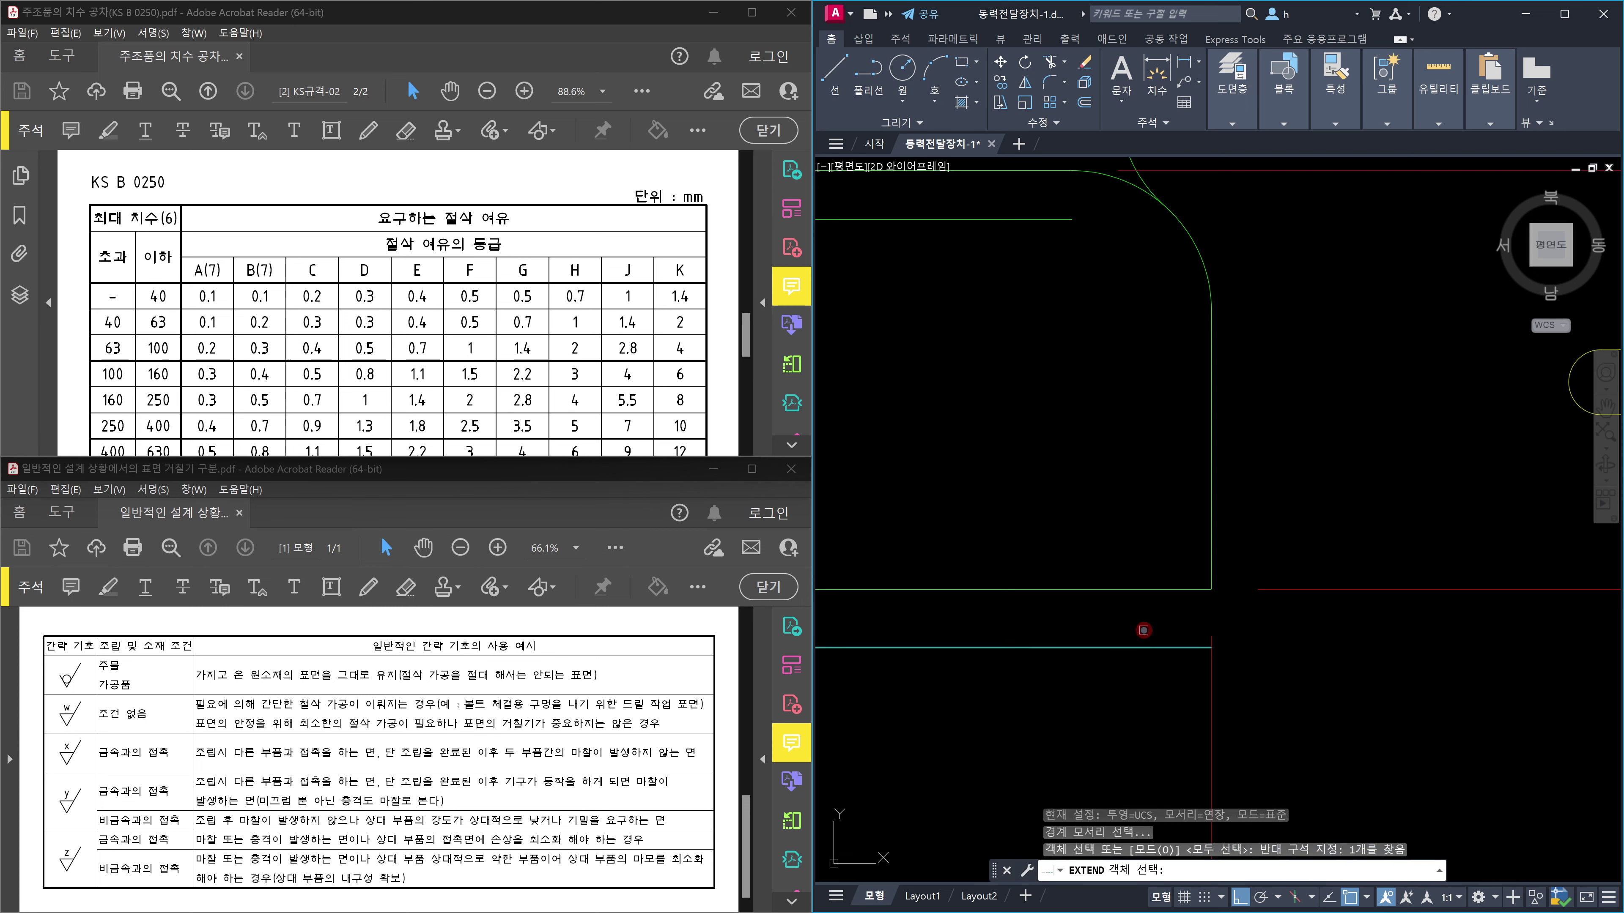
key(space)
click(1239, 562)
click(1147, 544)
scroll(1200, 547, down, 6)
click(1202, 548)
scroll(1203, 551, down, 4)
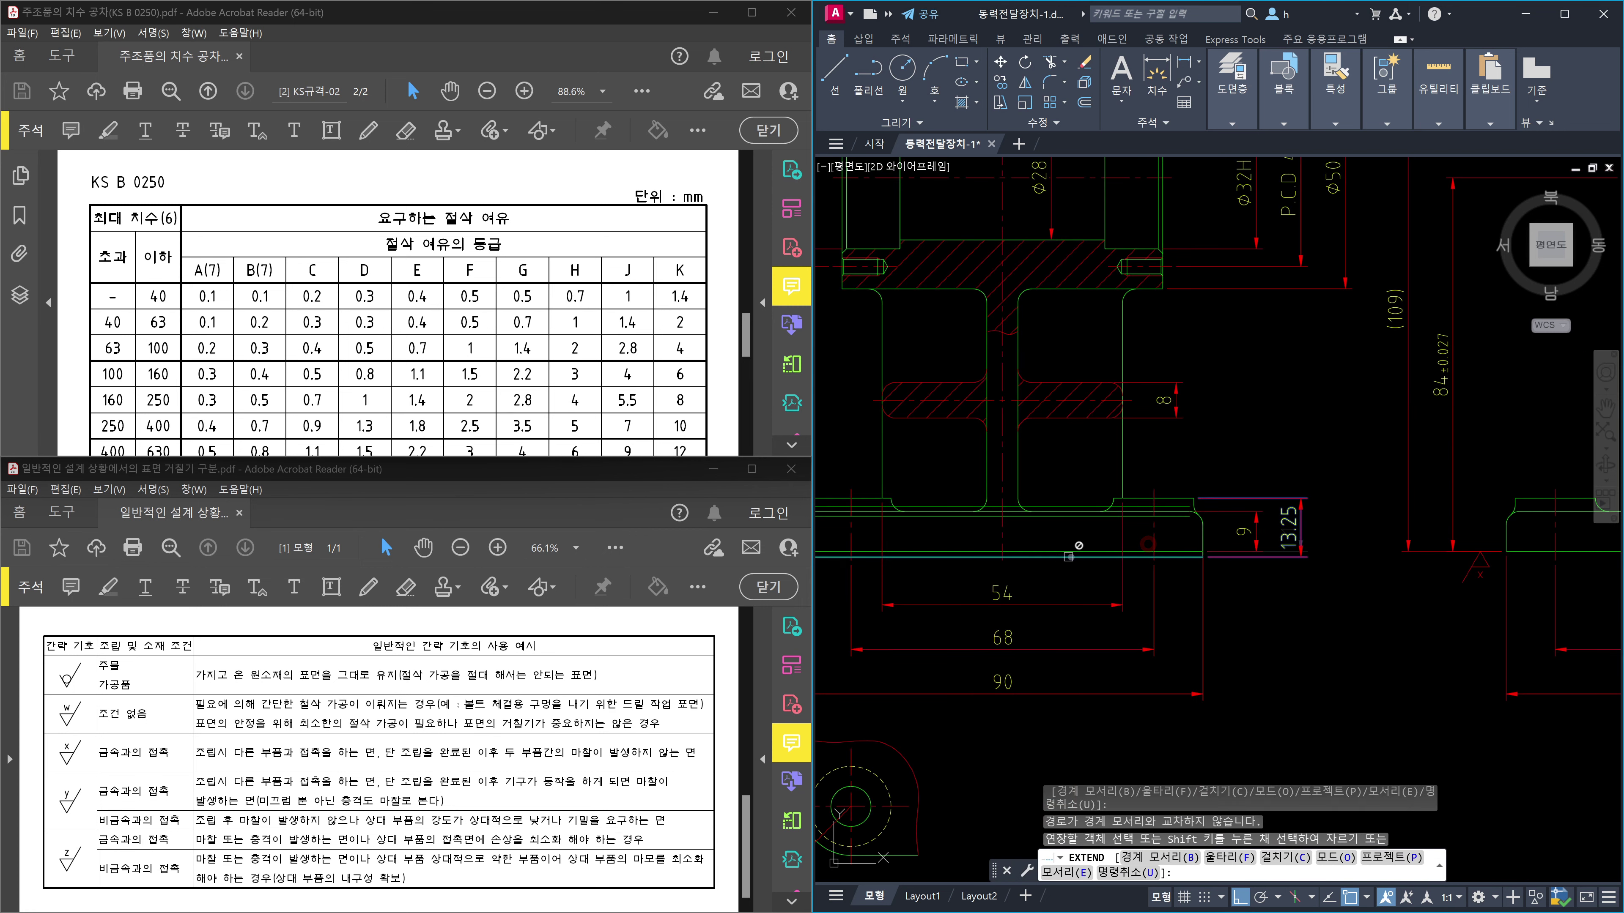
middle_drag(1070, 556, 1311, 591)
scroll(1076, 594, up, 4)
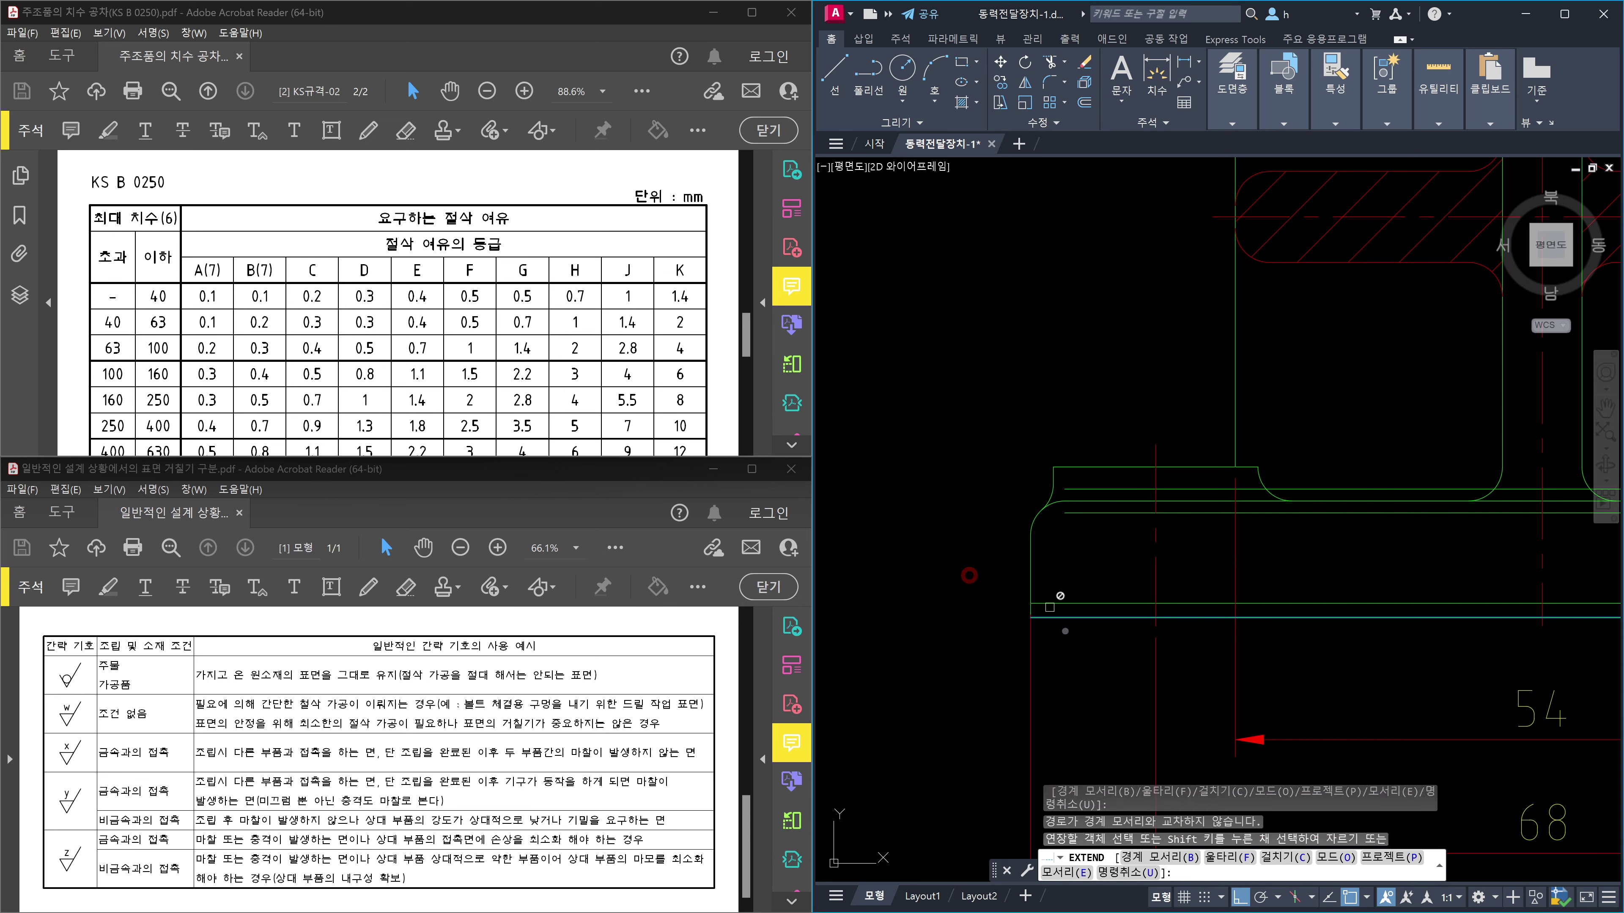
key(Escape)
Stretch the lower ends of the 9 and 12 height dimensions down to the base's new bottom line.
scroll(1022, 589, down, 3)
scroll(1279, 576, up, 2)
scroll(1341, 598, up, 2)
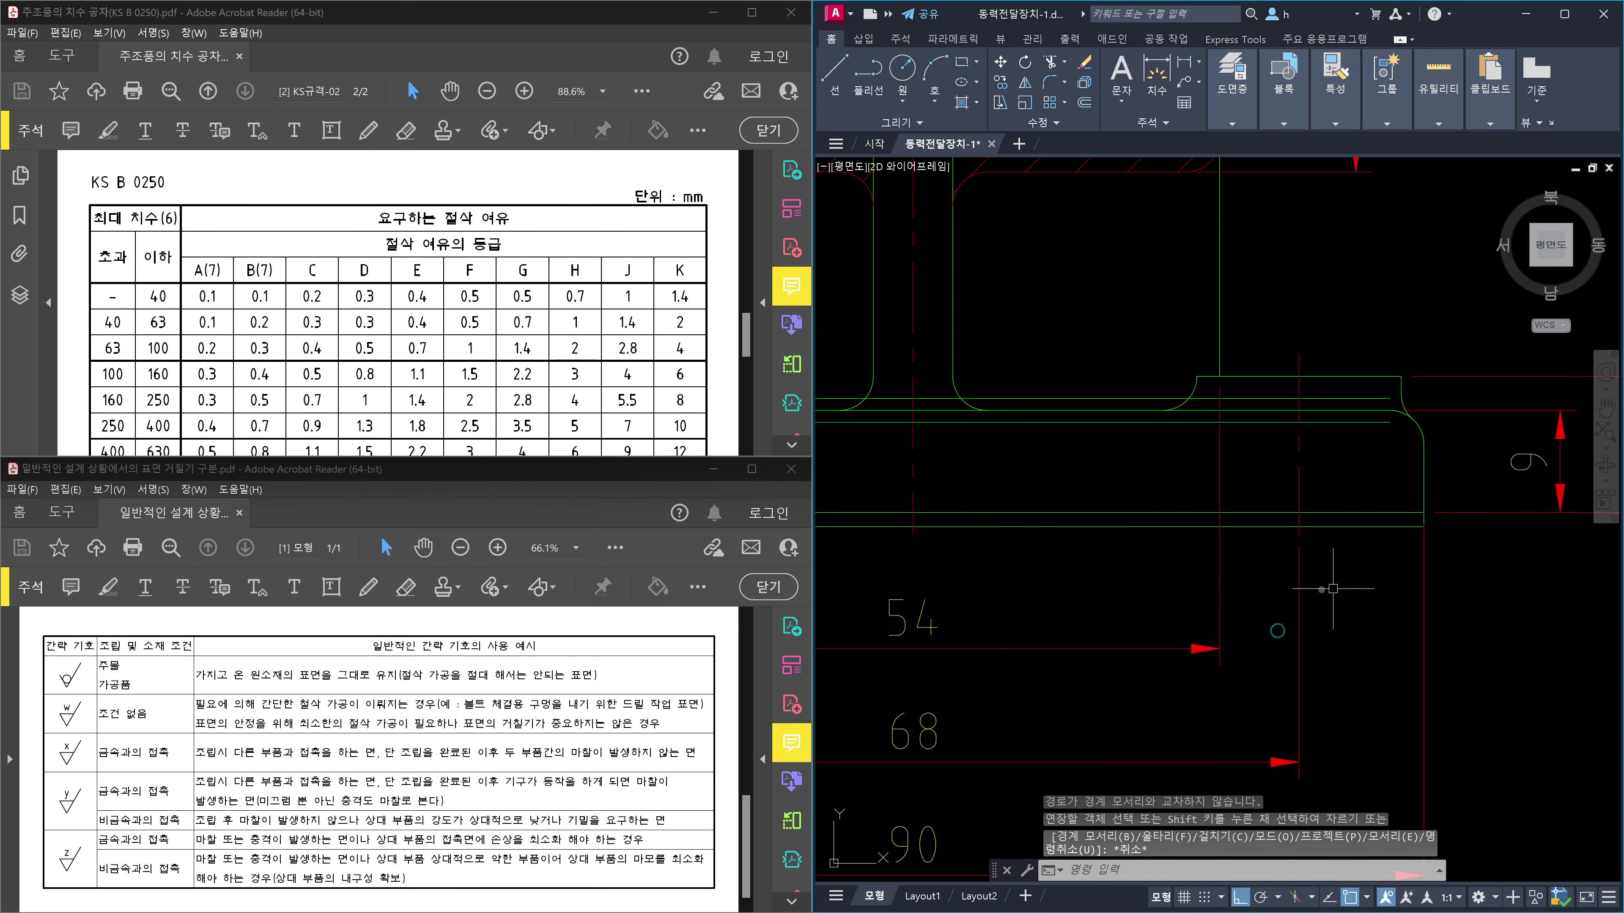
scroll(1389, 545, up, 2)
click(1341, 579)
click(1272, 498)
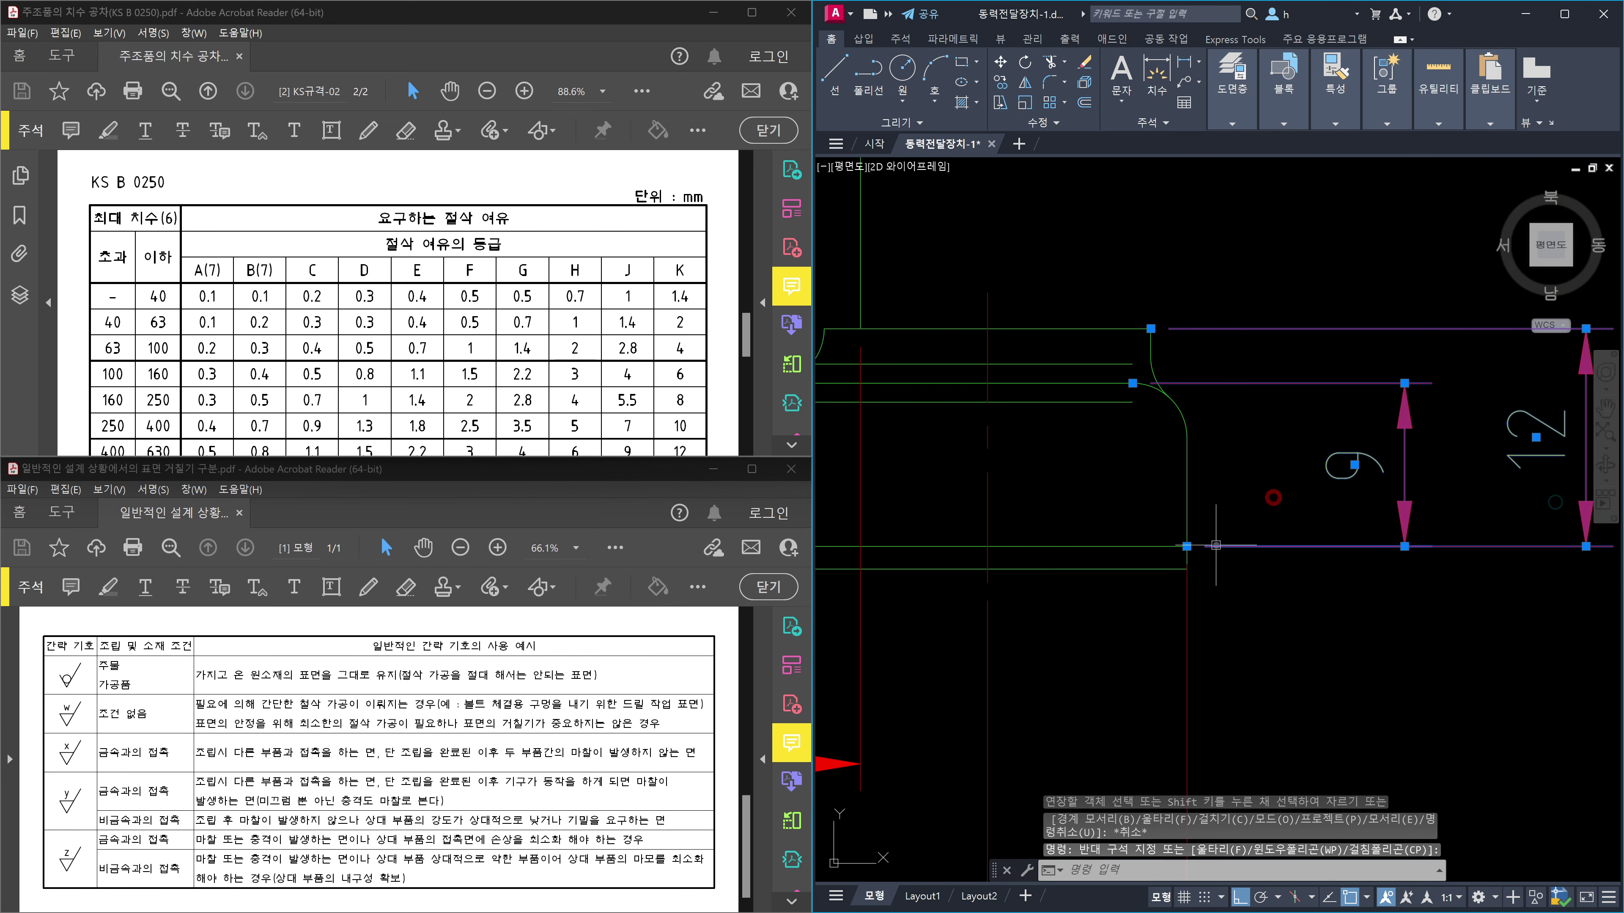
click(1186, 547)
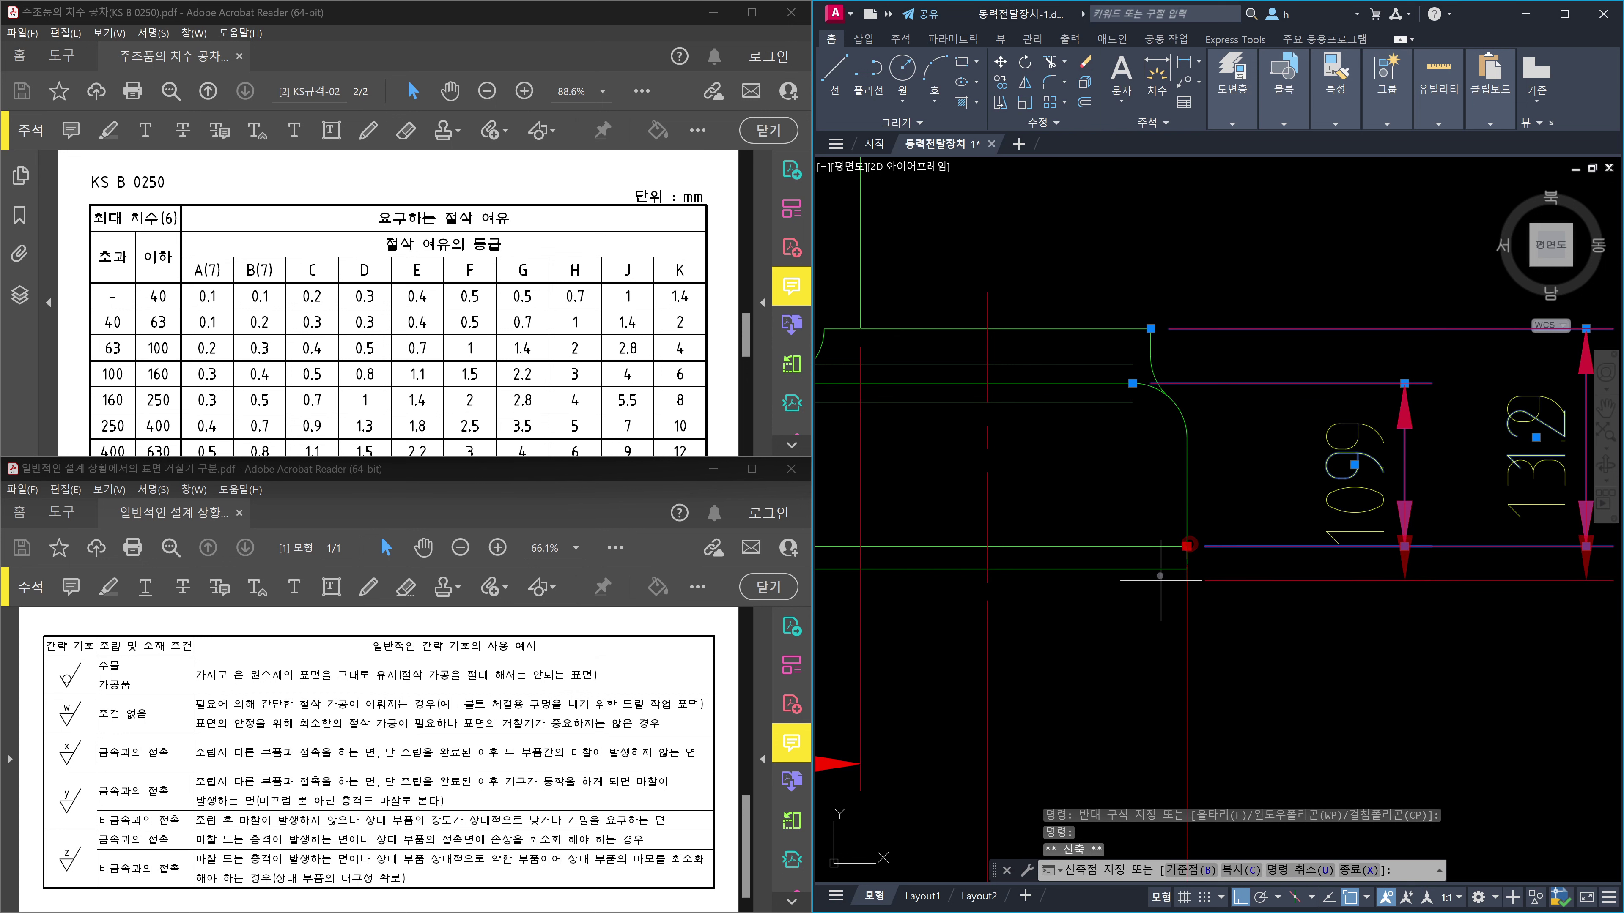
click(1163, 571)
key(Escape)
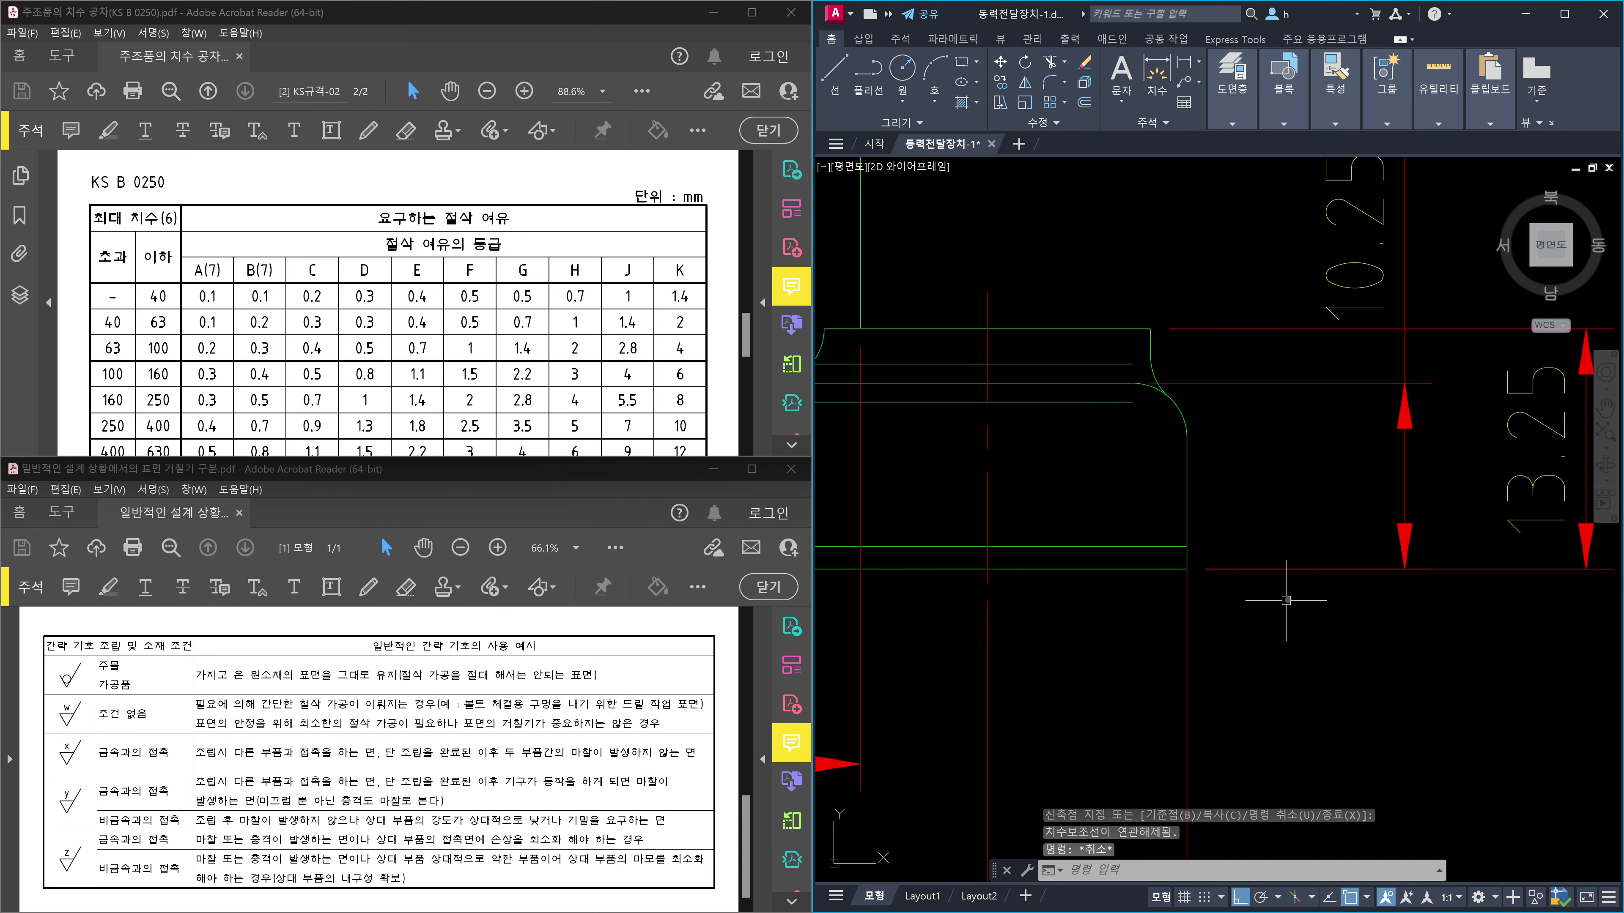
Stretch both extension line origins of the front view's overall width dimension to the base's new bottom corners.
click(1169, 629)
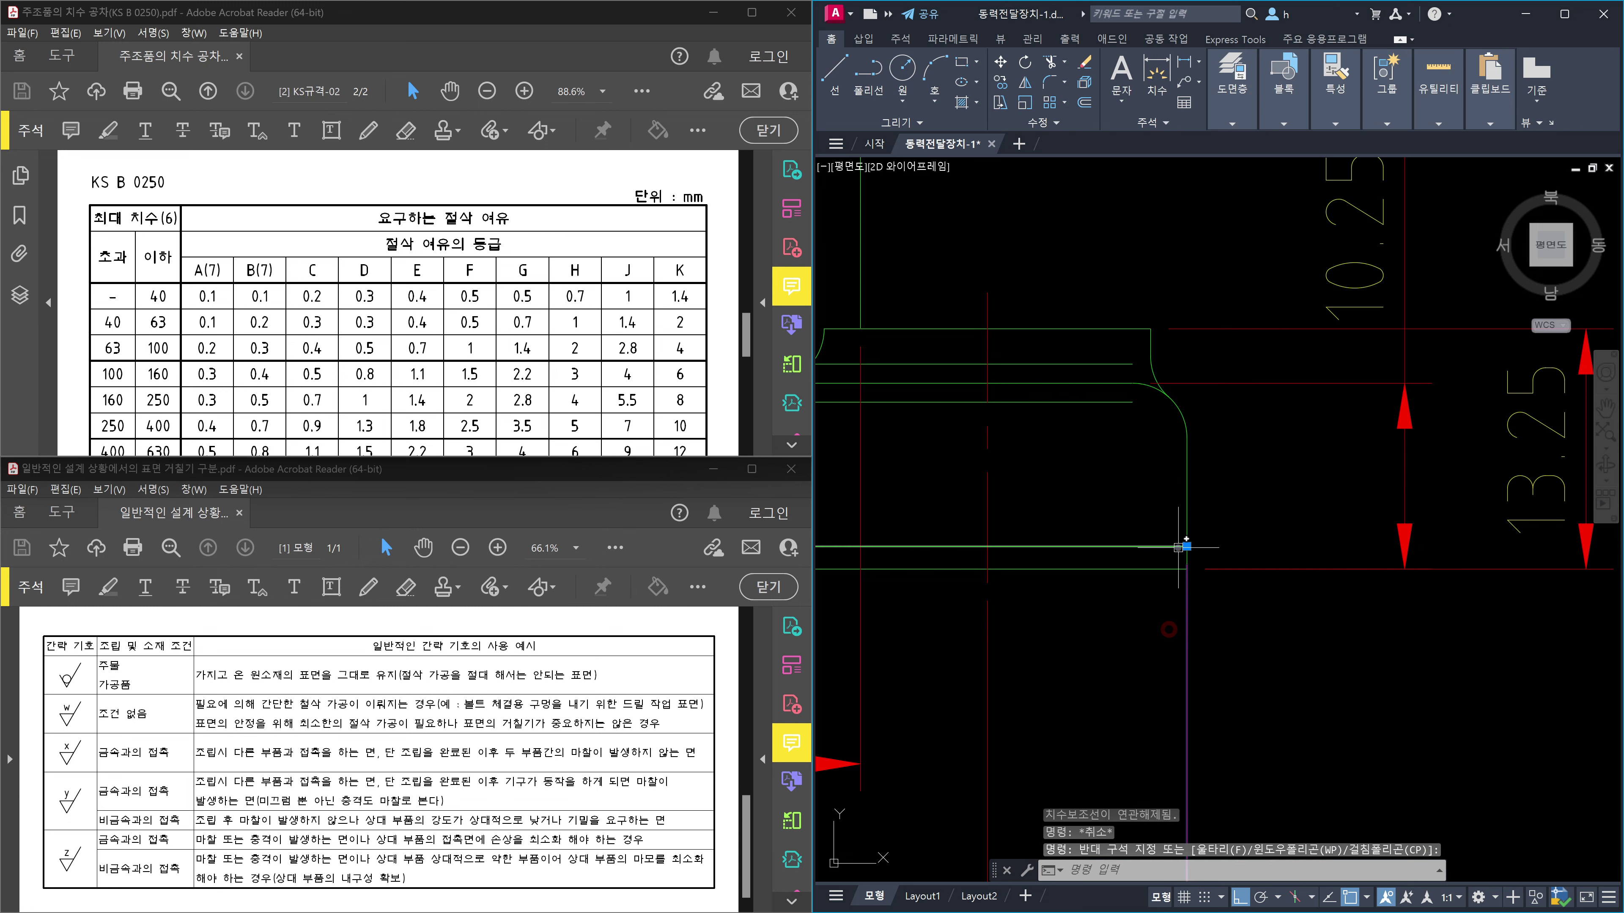
click(1186, 546)
click(1178, 574)
scroll(1280, 592, down, 6)
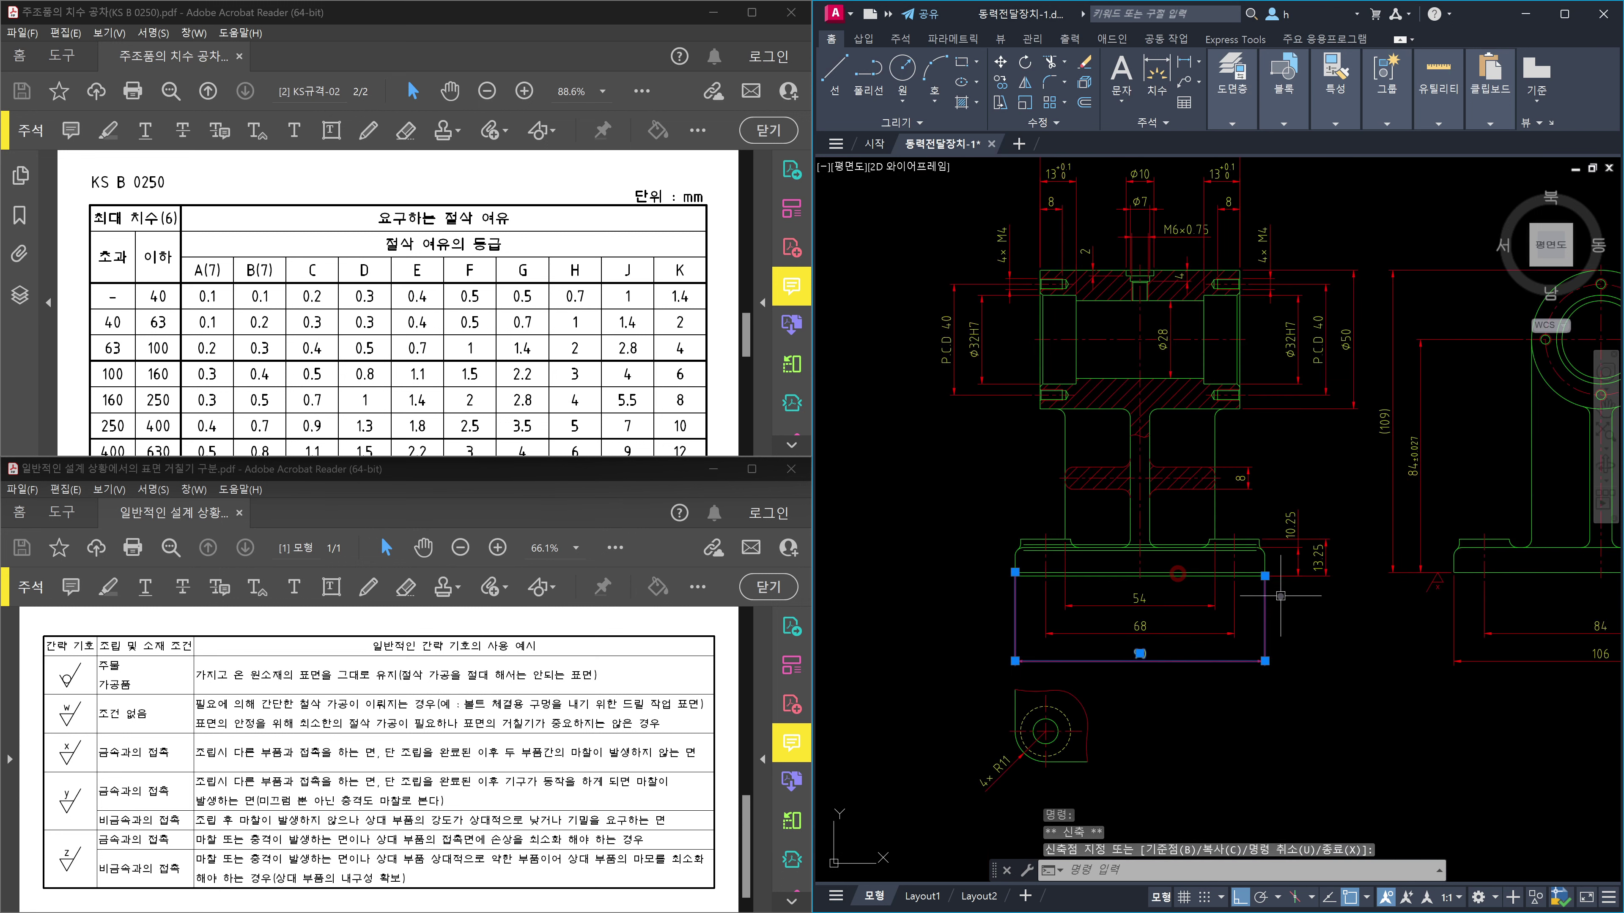
scroll(1264, 579, up, 5)
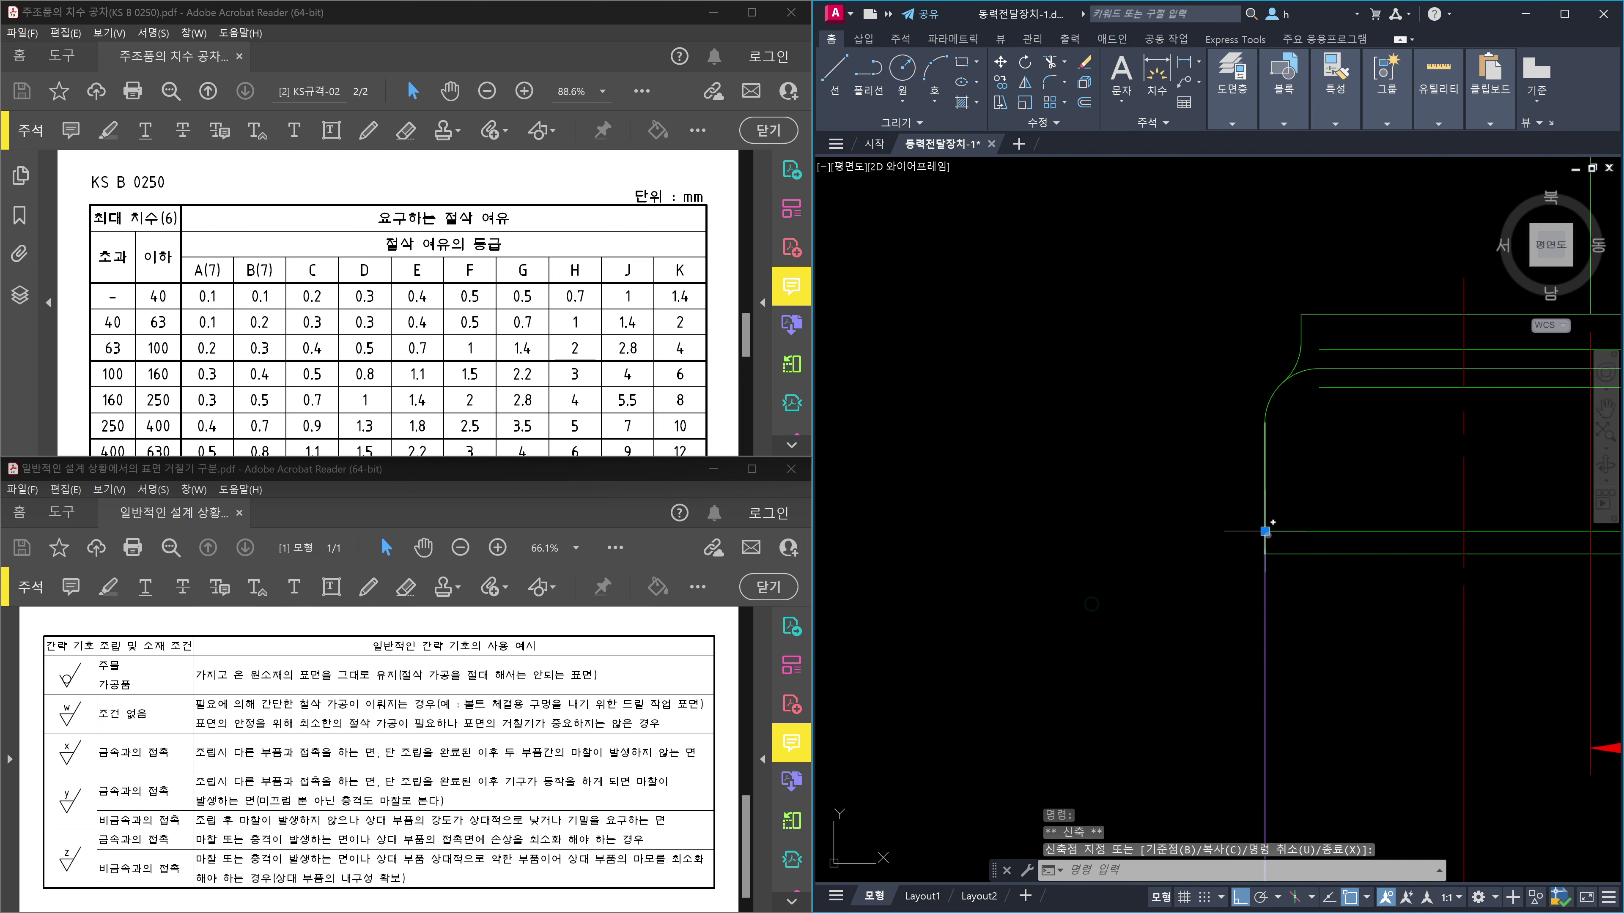
click(1266, 545)
scroll(1279, 557, down, 3)
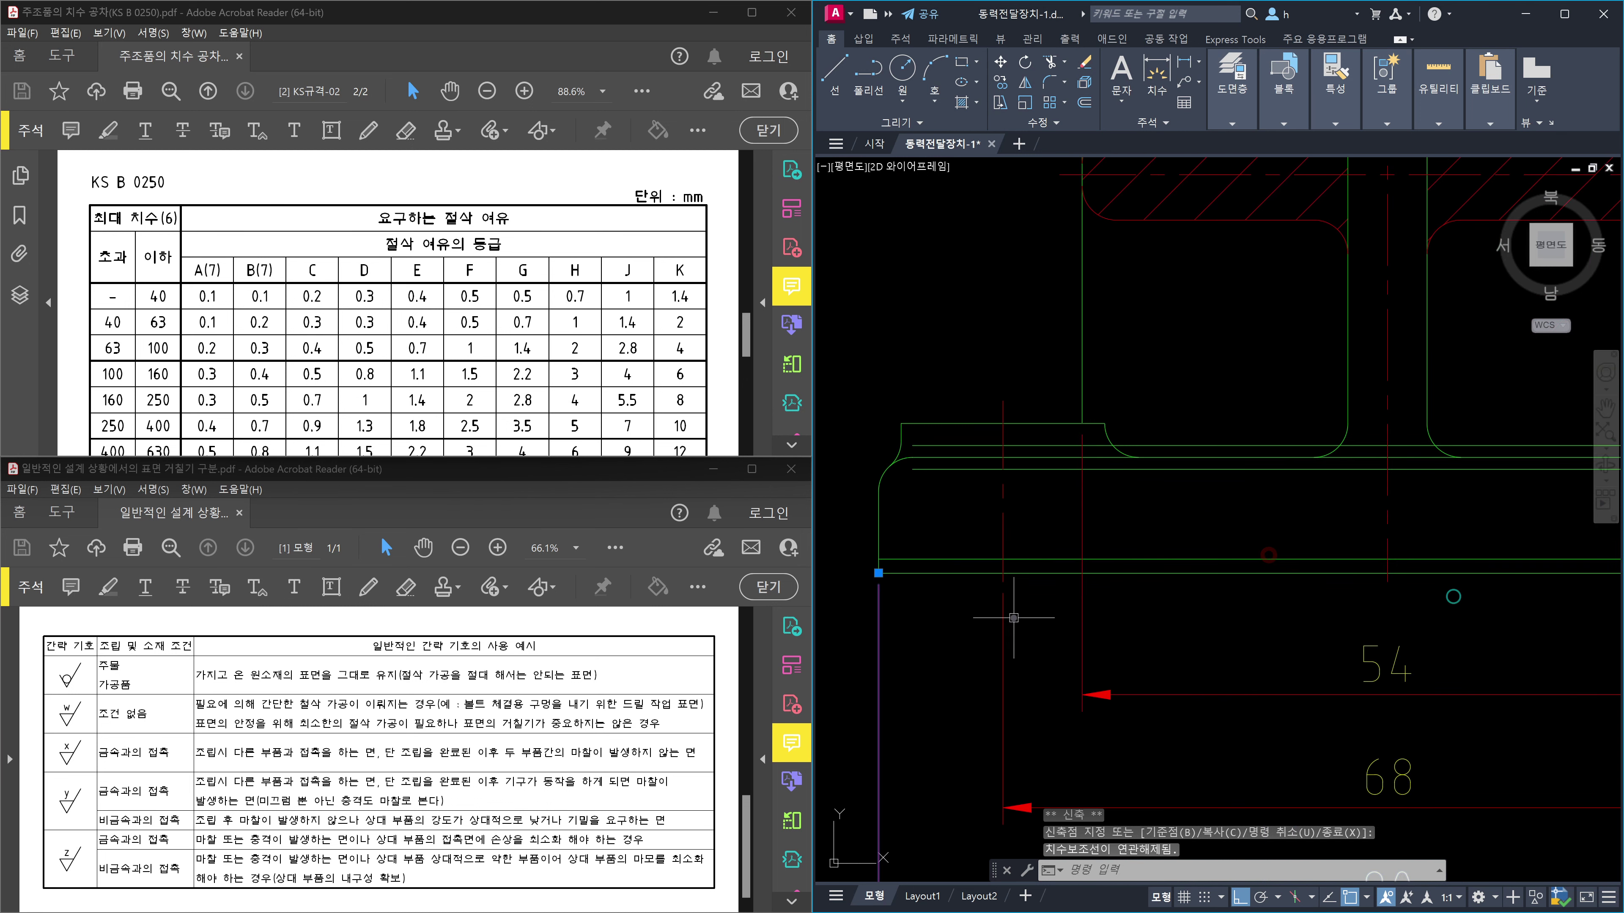
key(Escape)
Measure the vertical distance from the front view base's original bottom line to the flange's upper edge with a linear dimension.
scroll(1293, 564, up, 2)
scroll(1296, 569, down, 4)
middle_drag(1482, 584, 1057, 624)
scroll(1058, 623, up, 6)
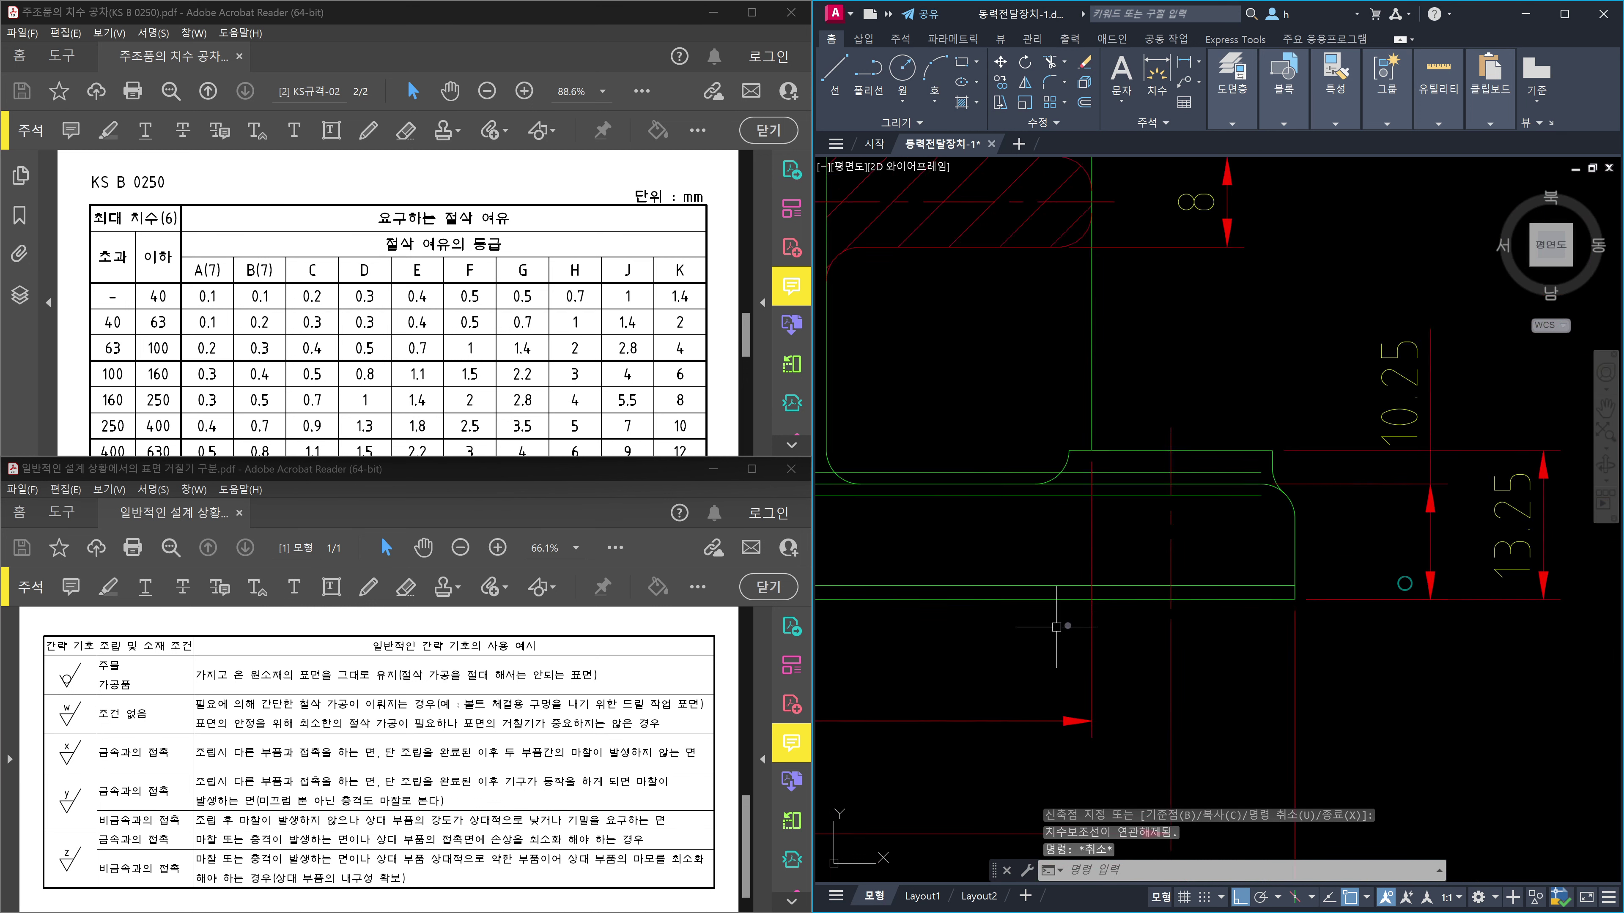
middle_drag(1400, 568, 1158, 595)
click(1158, 596)
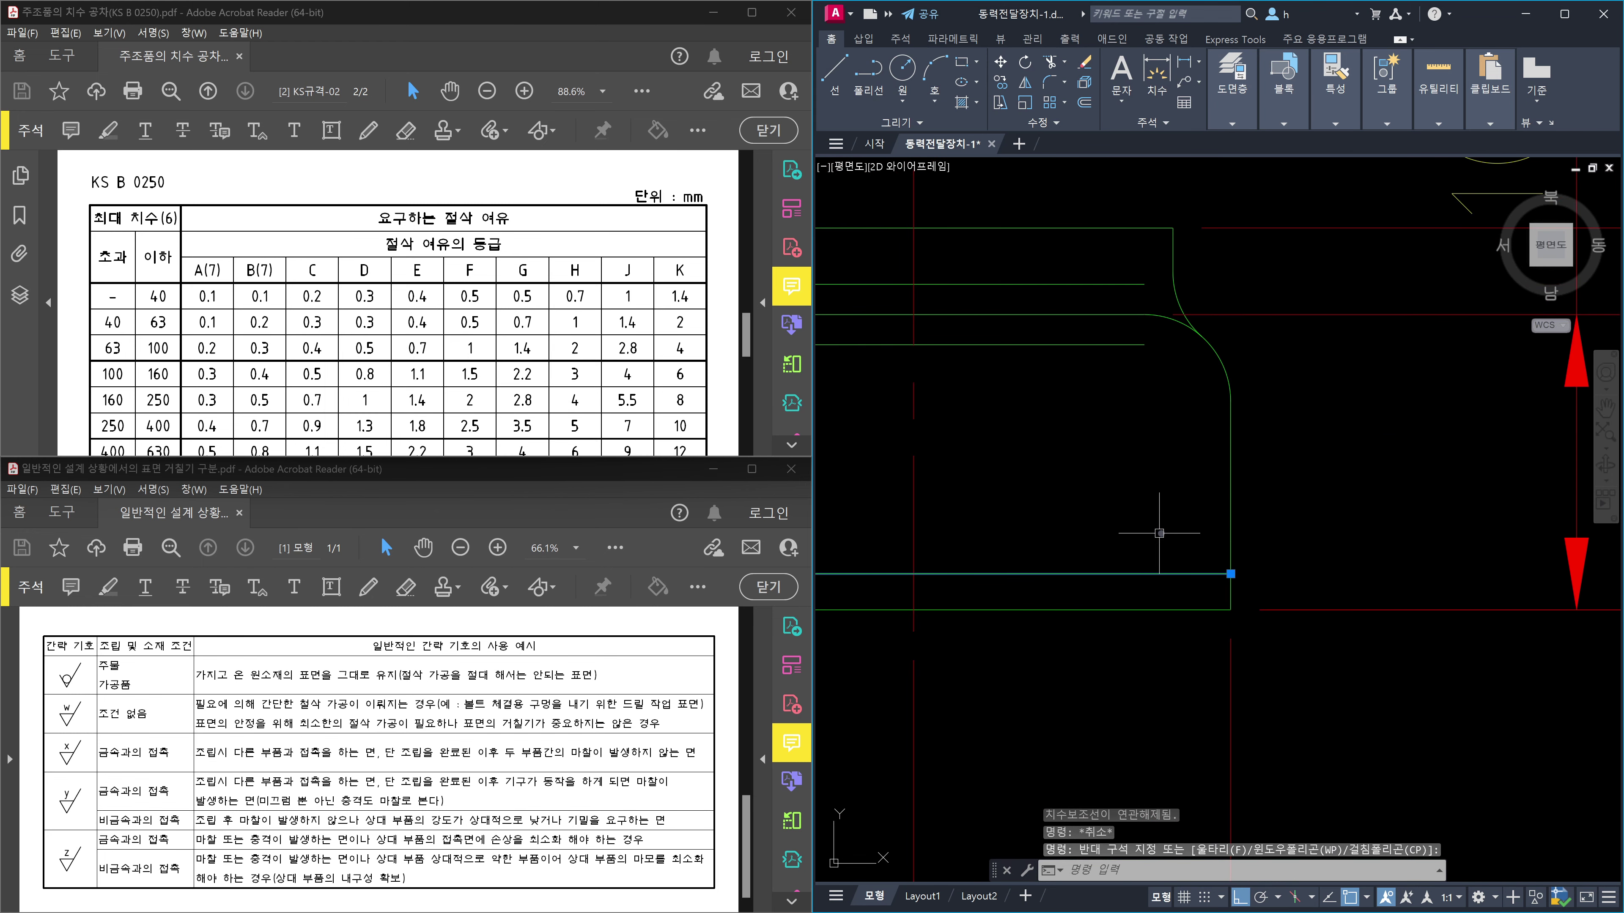
key(Escape)
key(Escape)
text(dli)
key(Return)
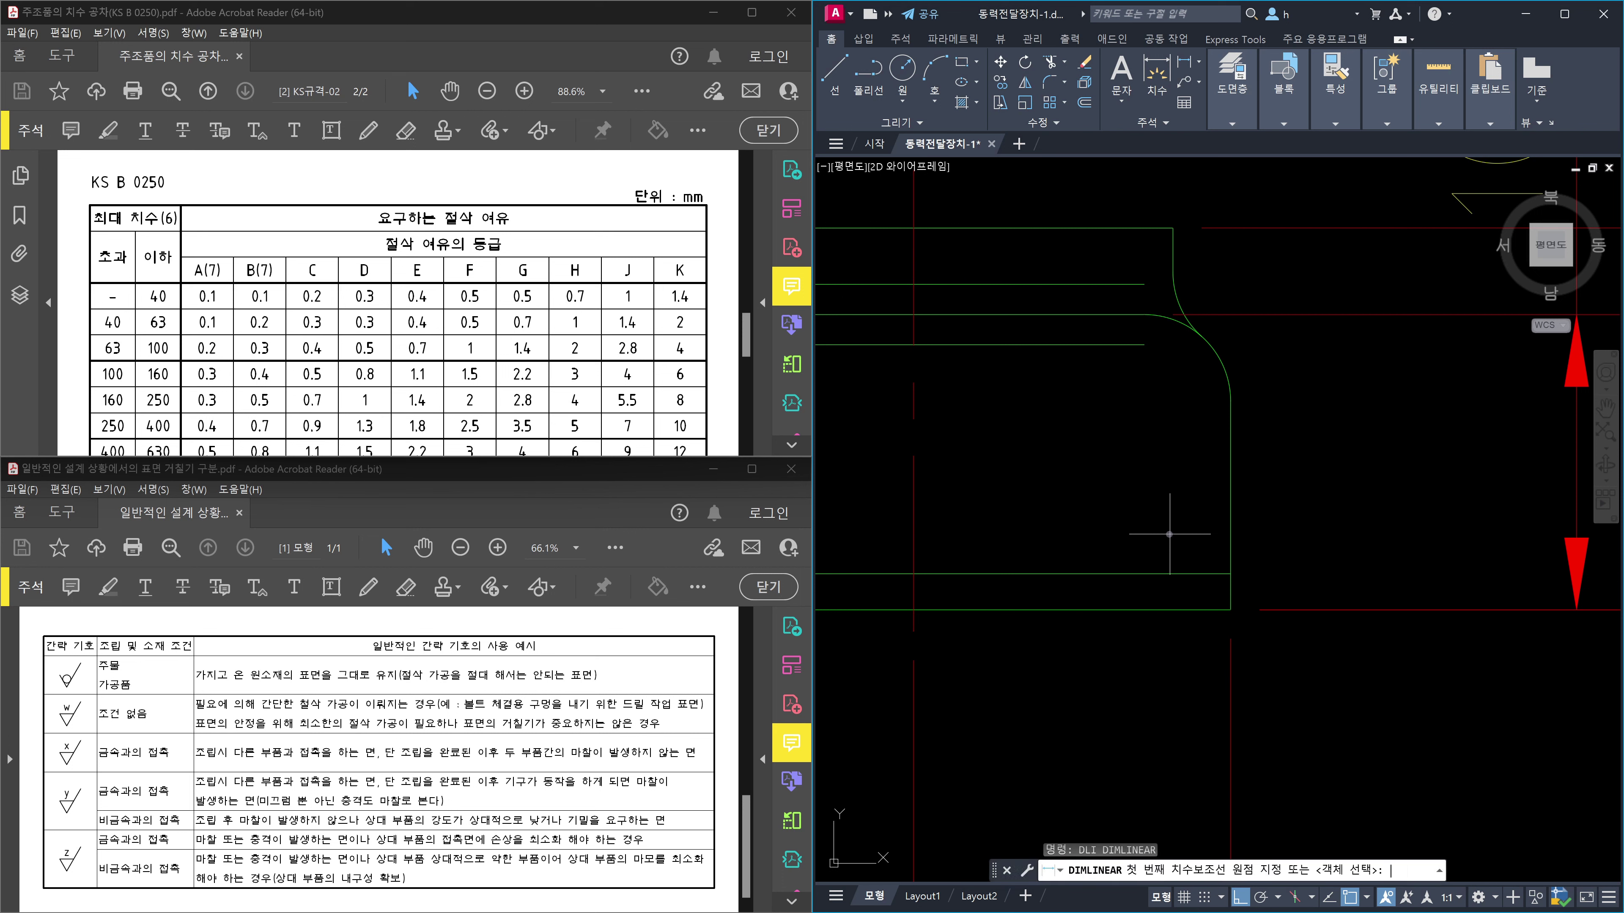
click(1204, 572)
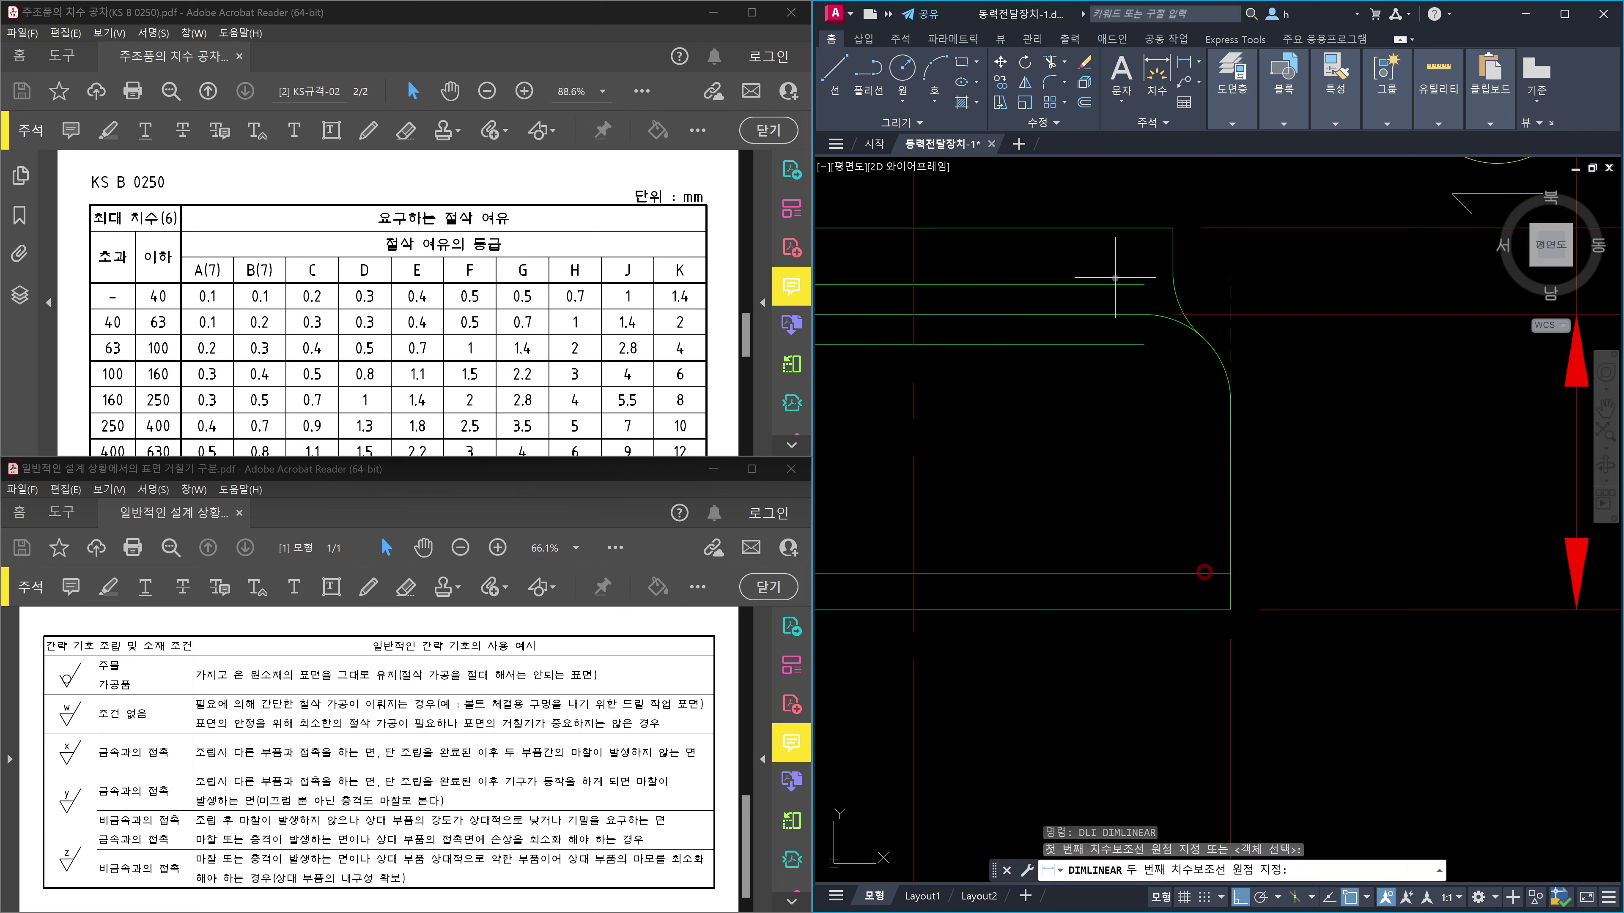
click(1140, 313)
key(Escape)
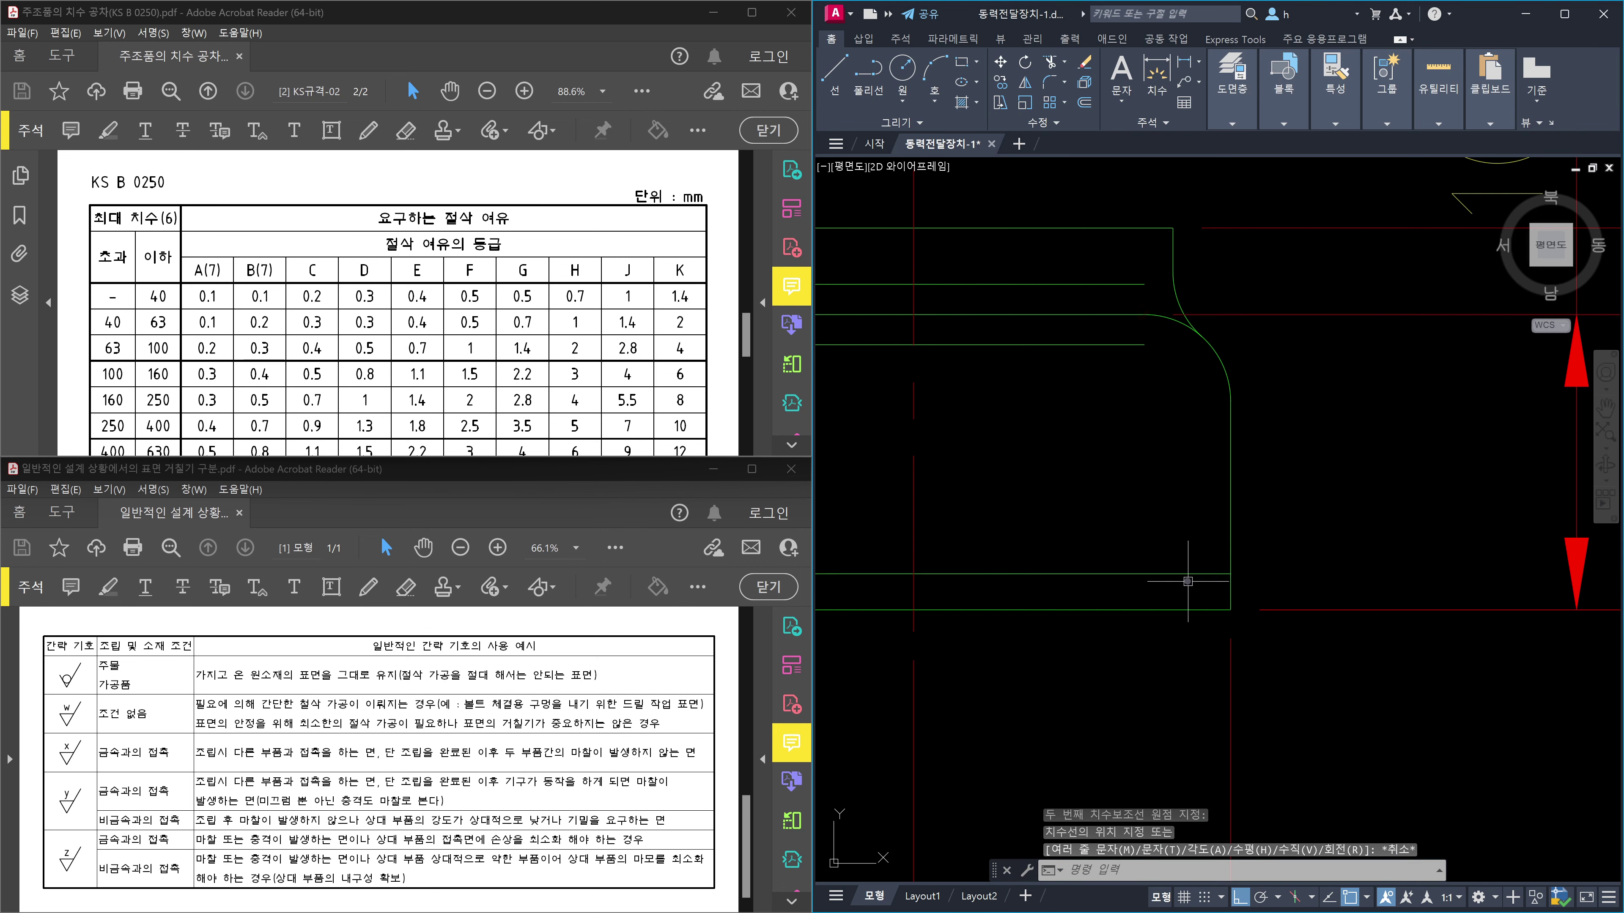
Move the front view base's original bottom line to the 가상선 layer.
click(1152, 543)
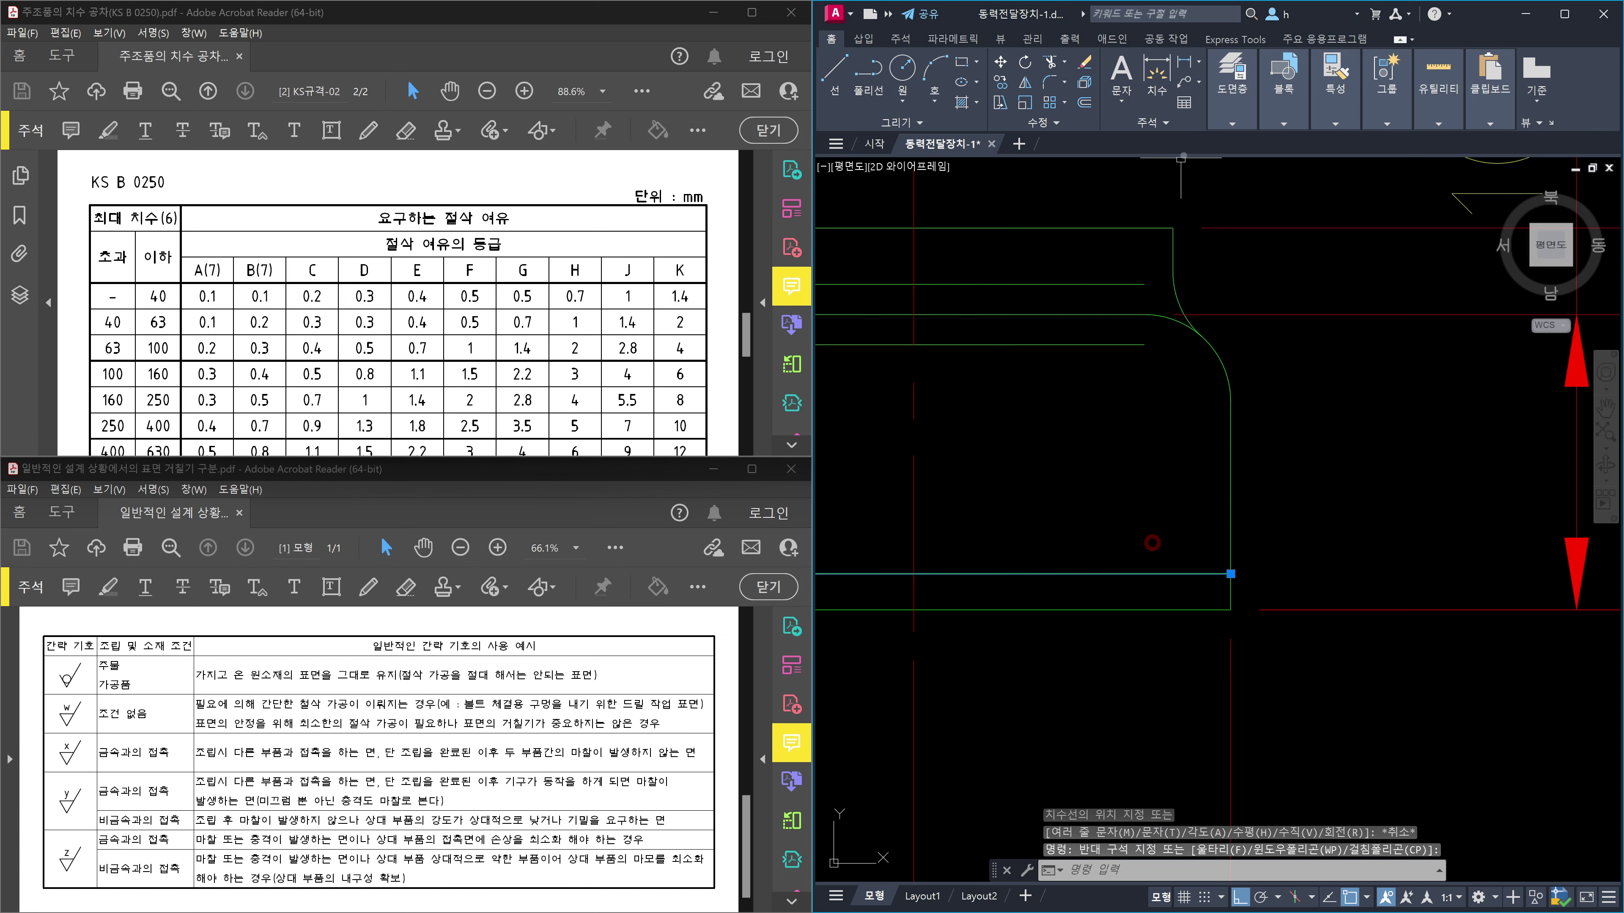
click(1230, 126)
click(1341, 144)
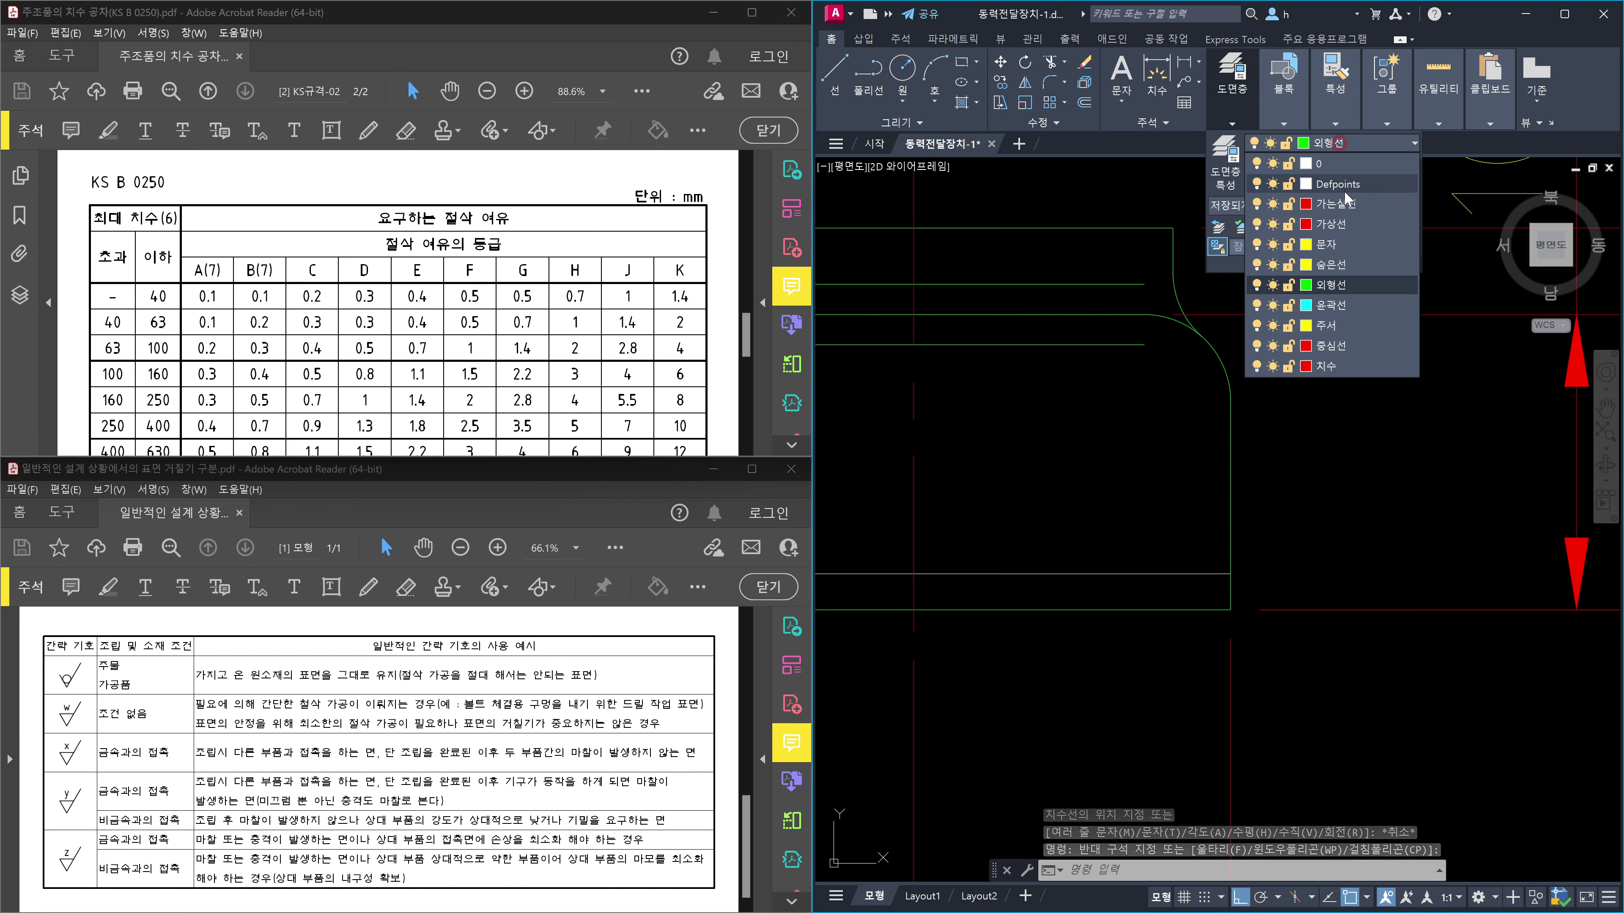
click(1335, 227)
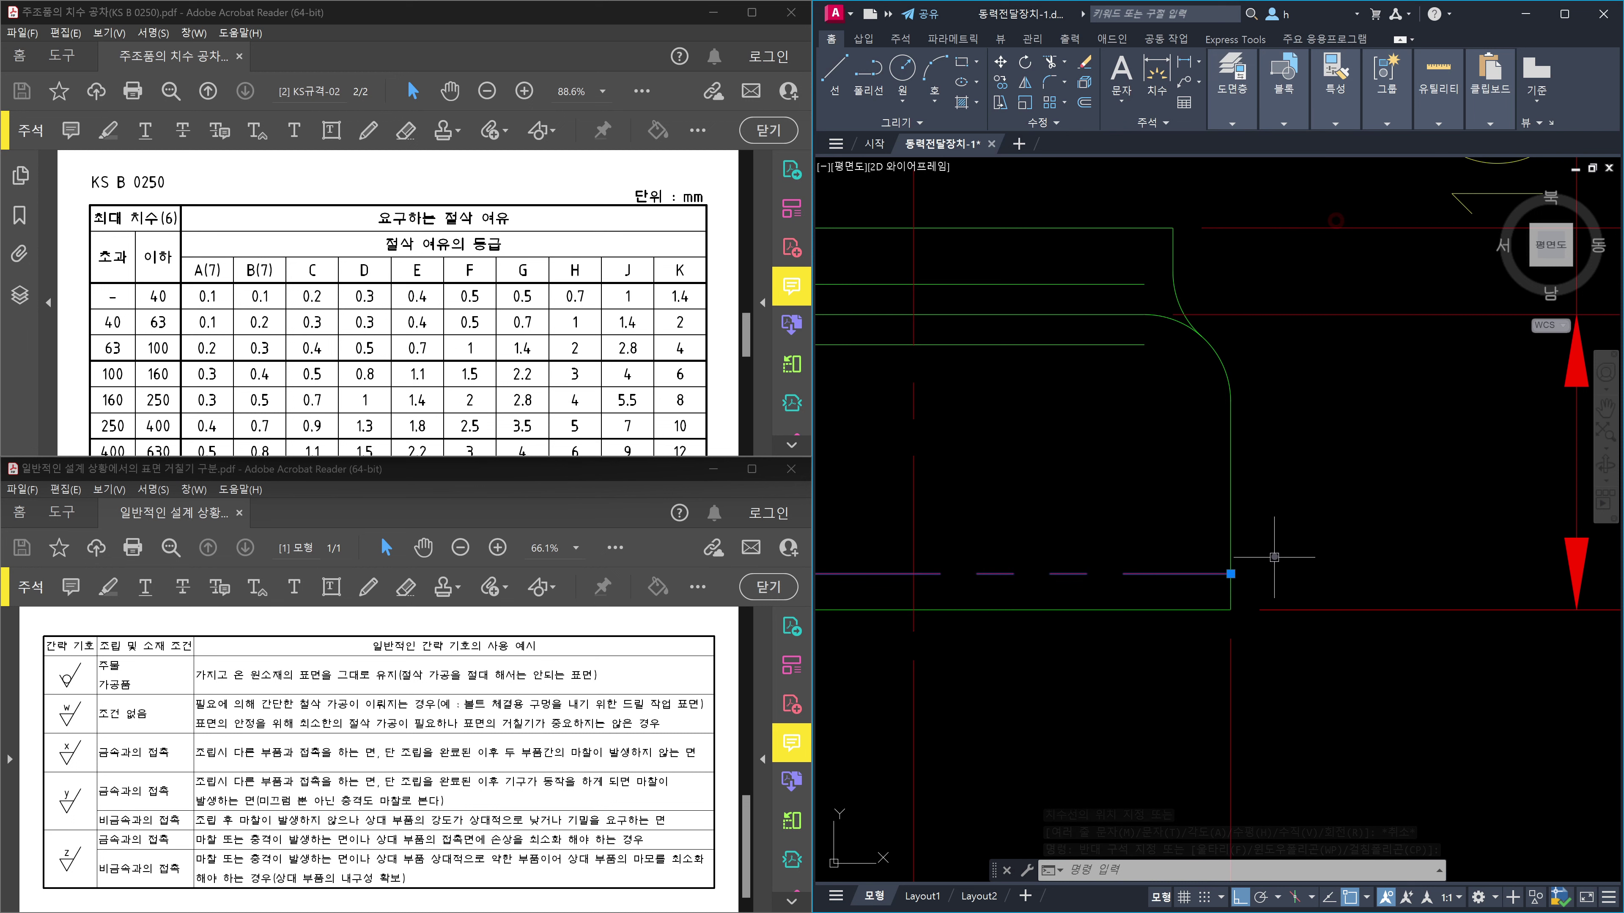
key(Escape)
key(Escape)
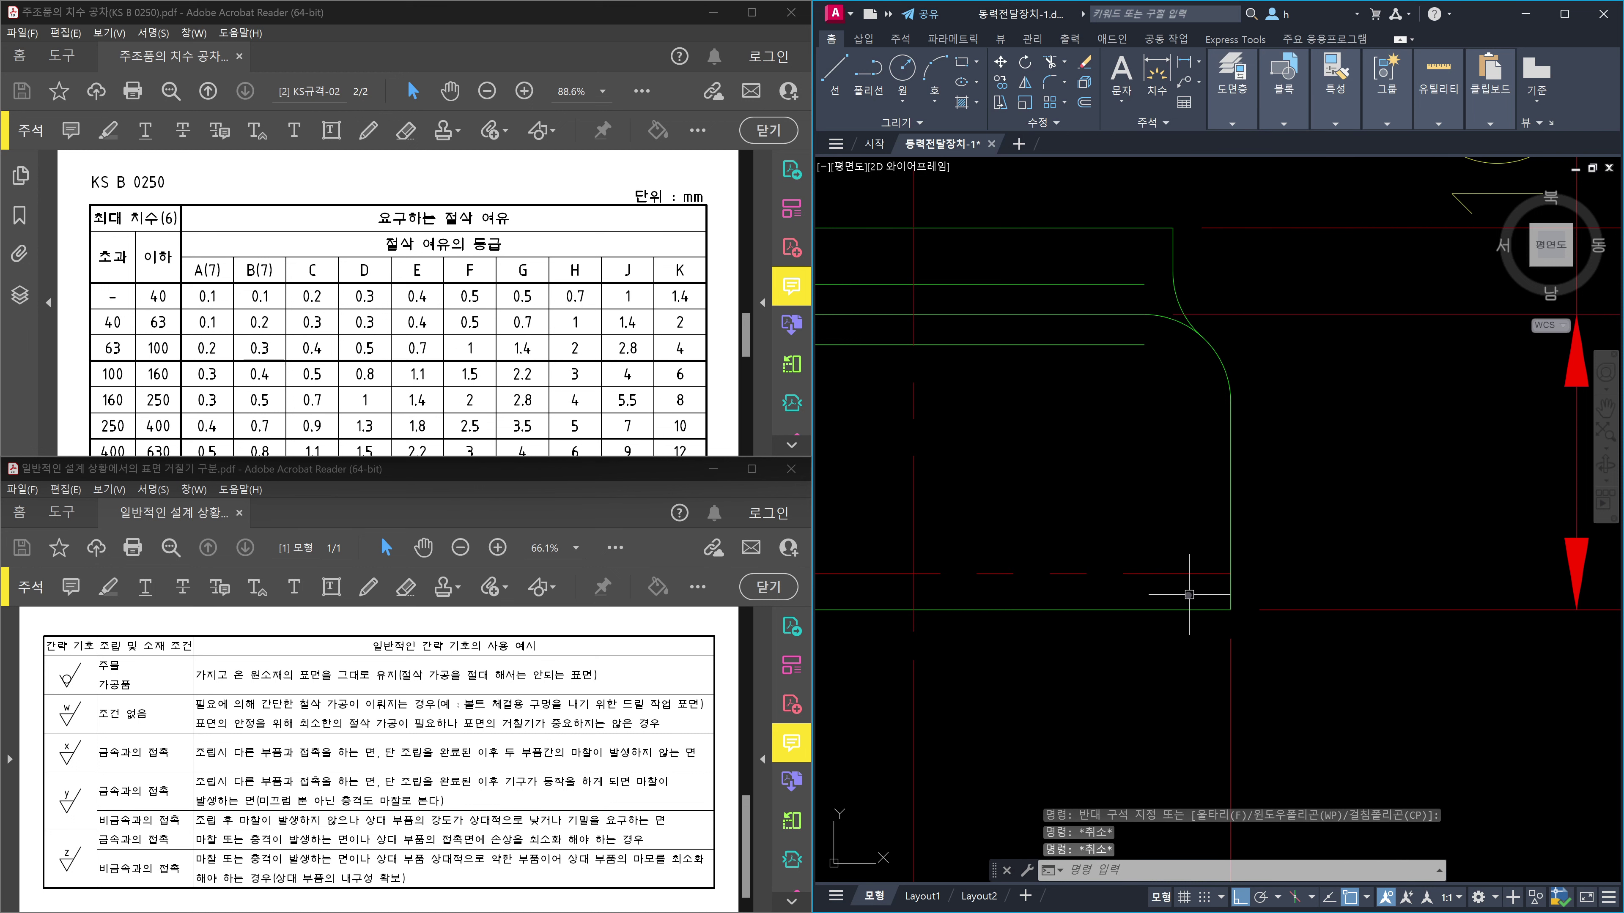
Delete the two offset lines just above and below the upper edge of the front view's base flange.
middle_drag(1184, 596, 1174, 542)
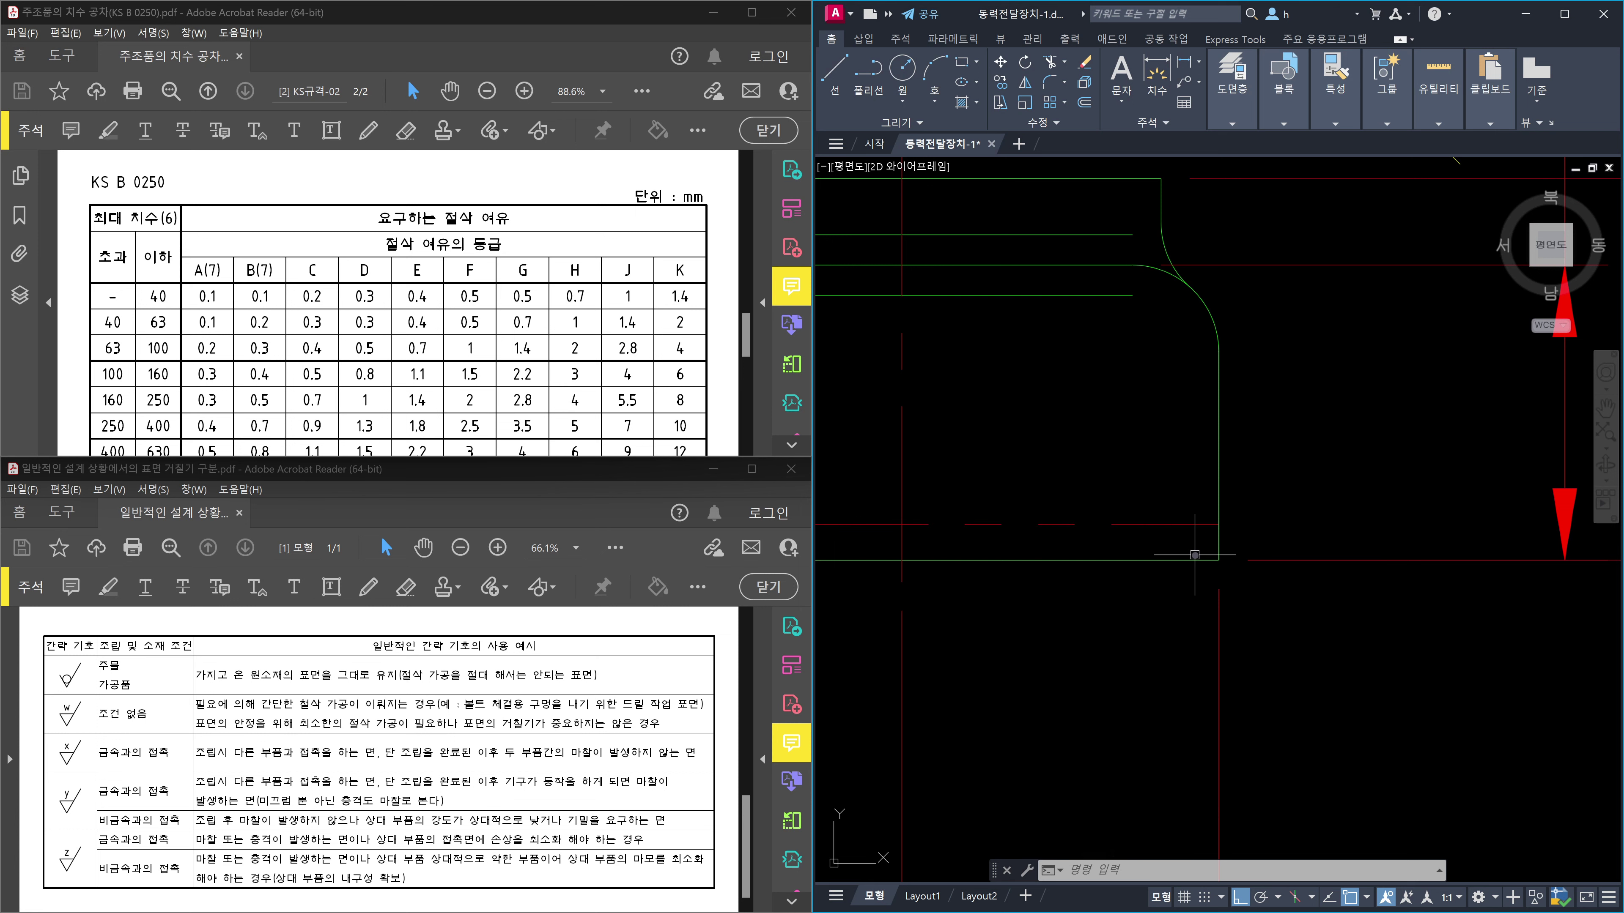
scroll(1203, 553, down, 3)
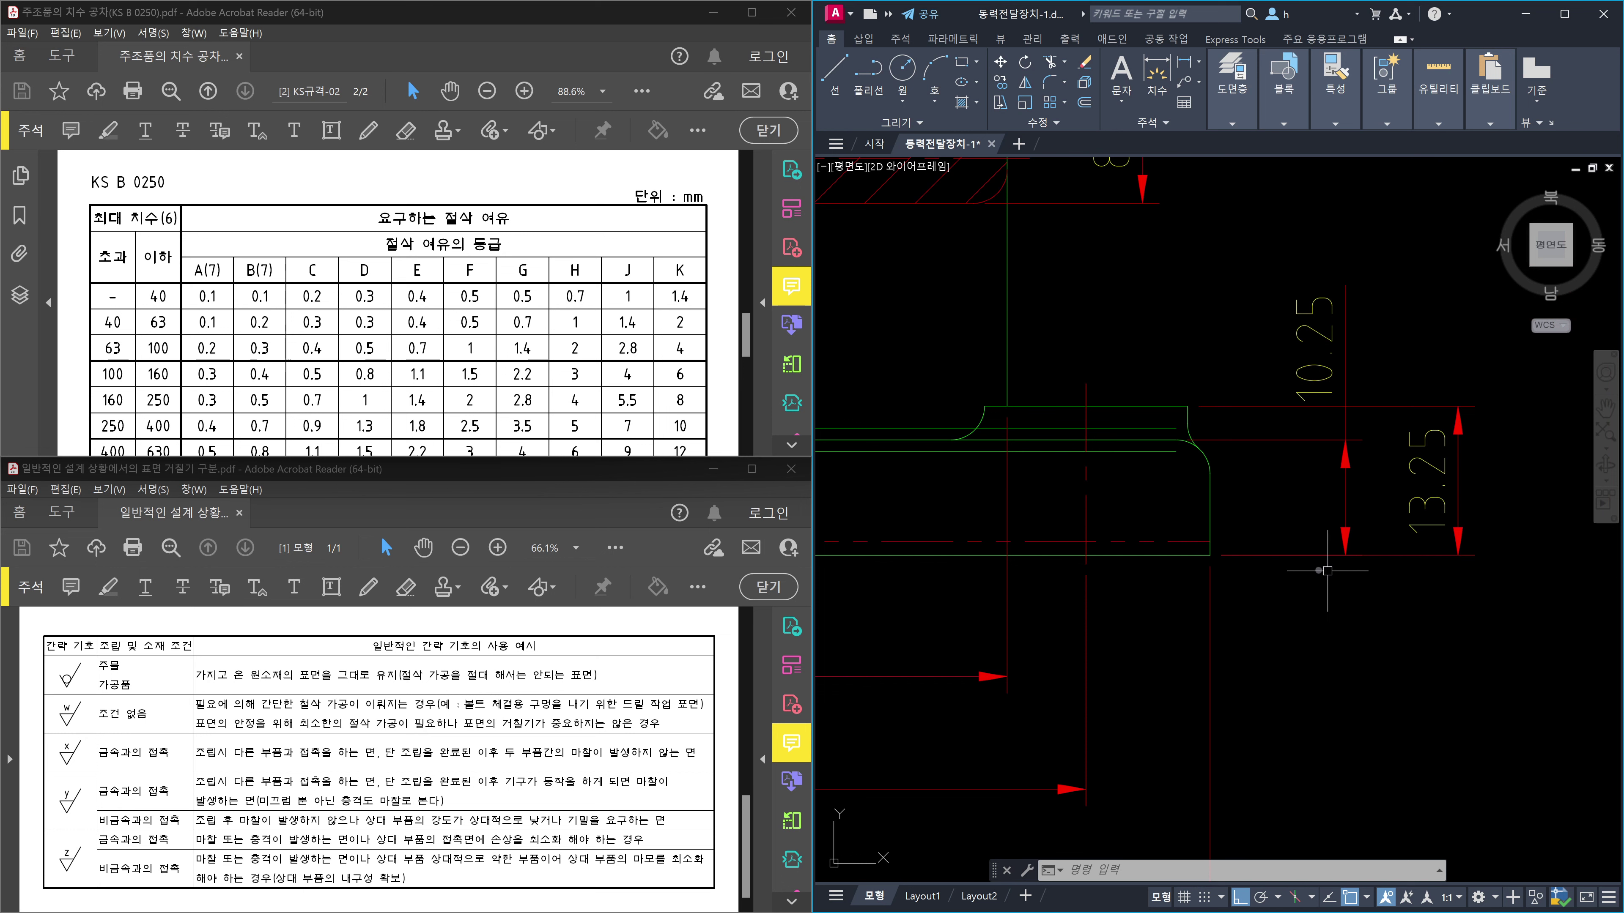
scroll(1110, 436, up, 3)
click(1162, 490)
click(1144, 467)
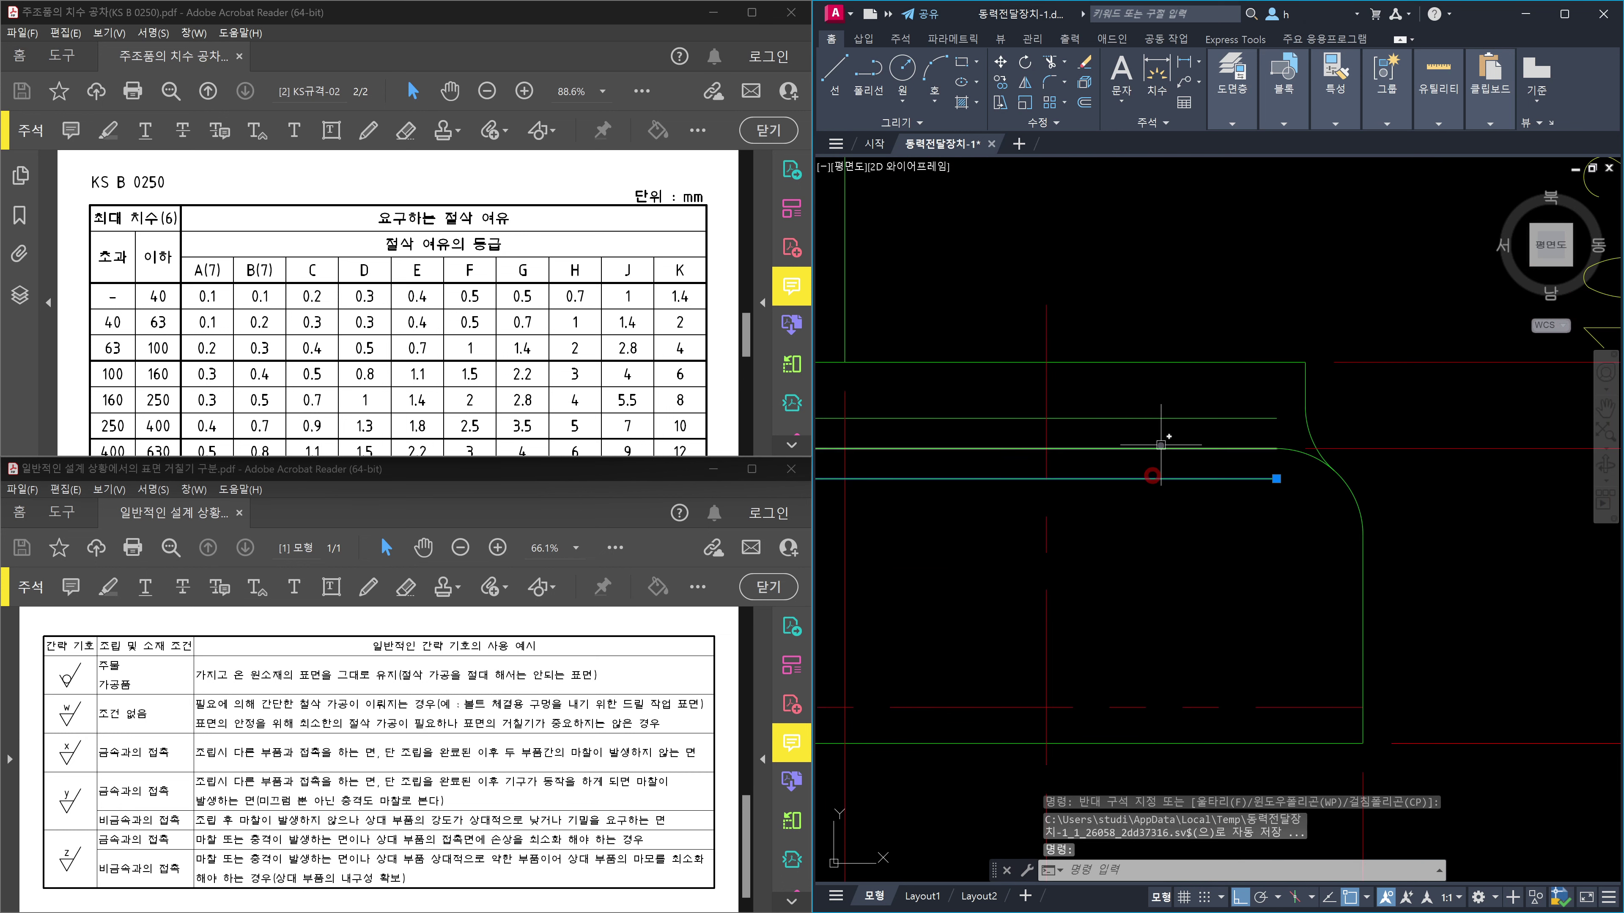
click(1161, 428)
click(1145, 382)
key(Delete)
Delete the red surface finish symbol beneath the left end of the side view's base.
scroll(1322, 619, down, 2)
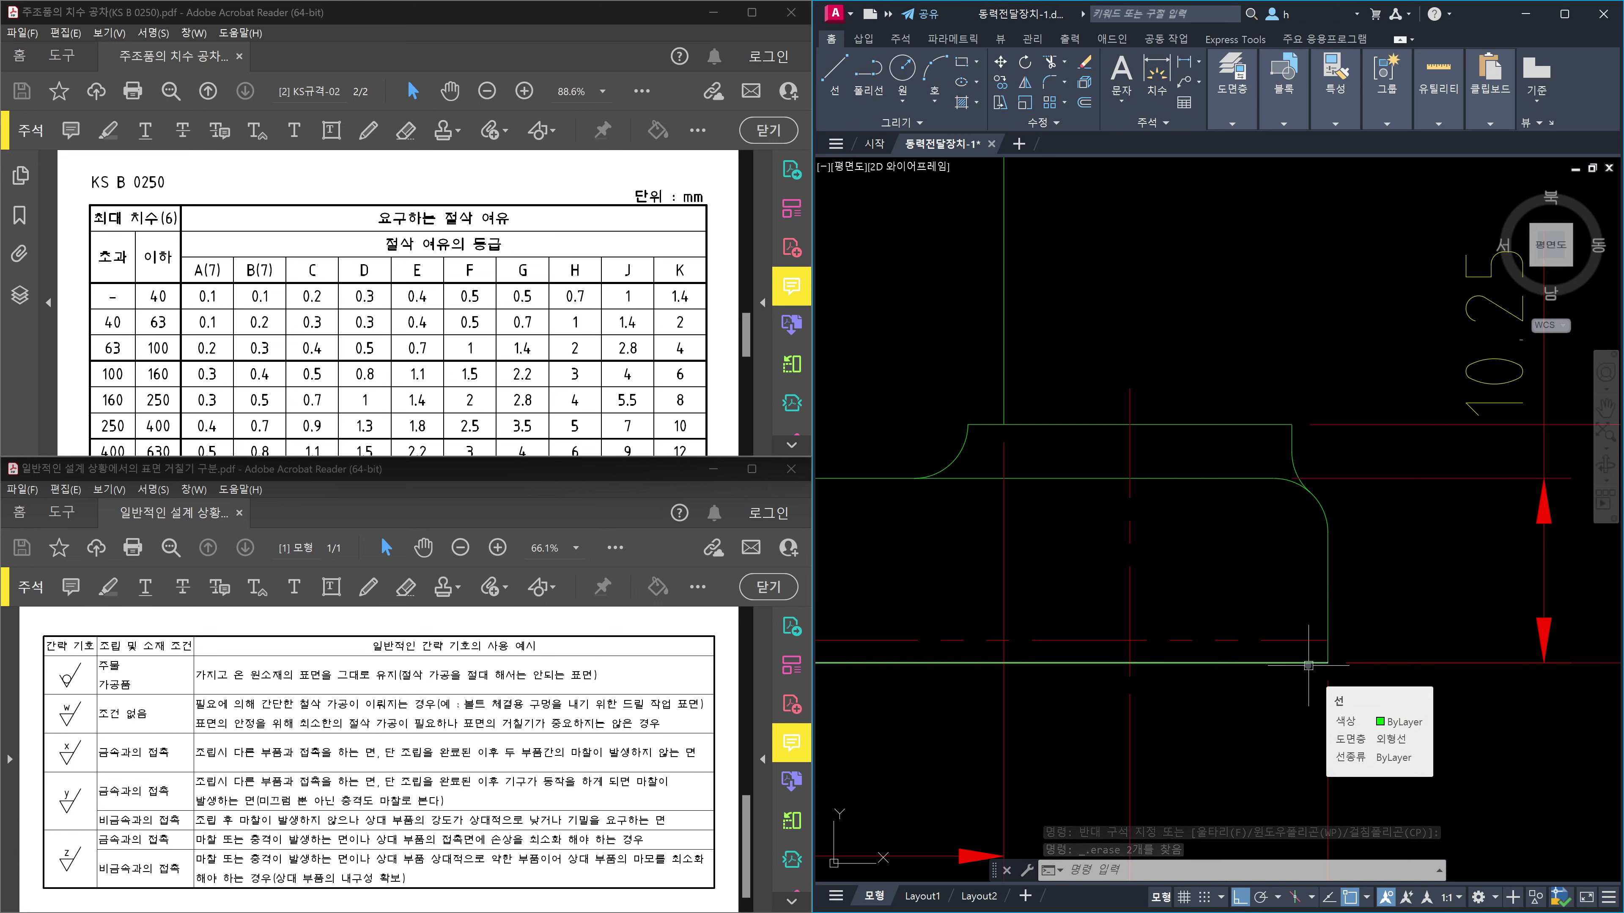
scroll(1058, 695, down, 5)
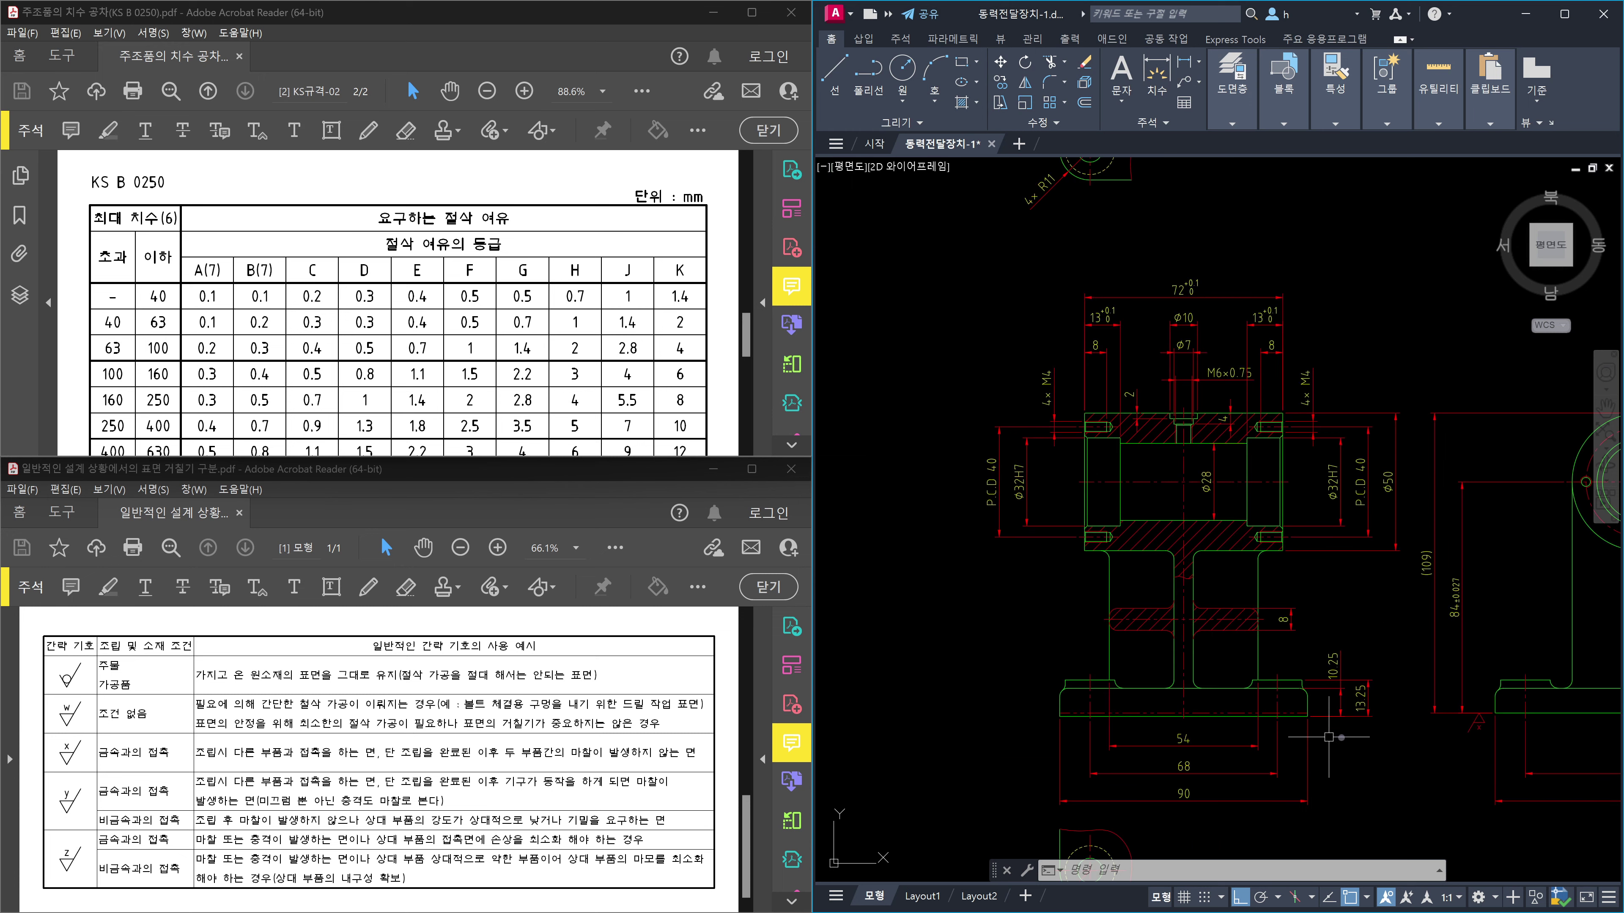
scroll(1192, 678, up, 2)
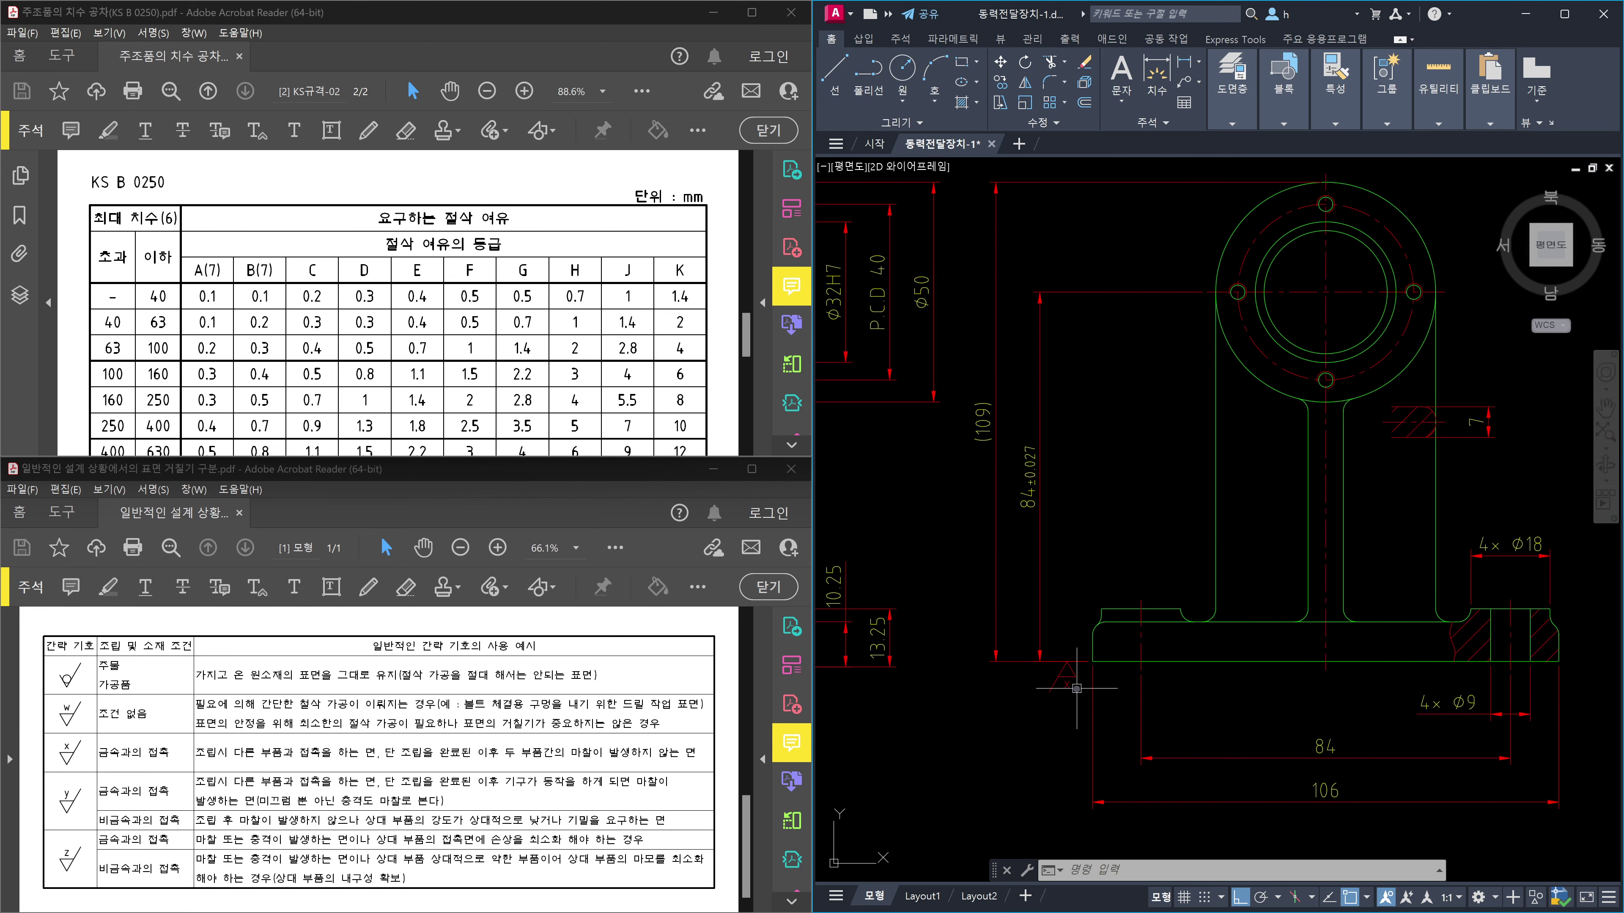
scroll(1077, 688, up, 4)
click(1086, 713)
click(961, 613)
key(Delete)
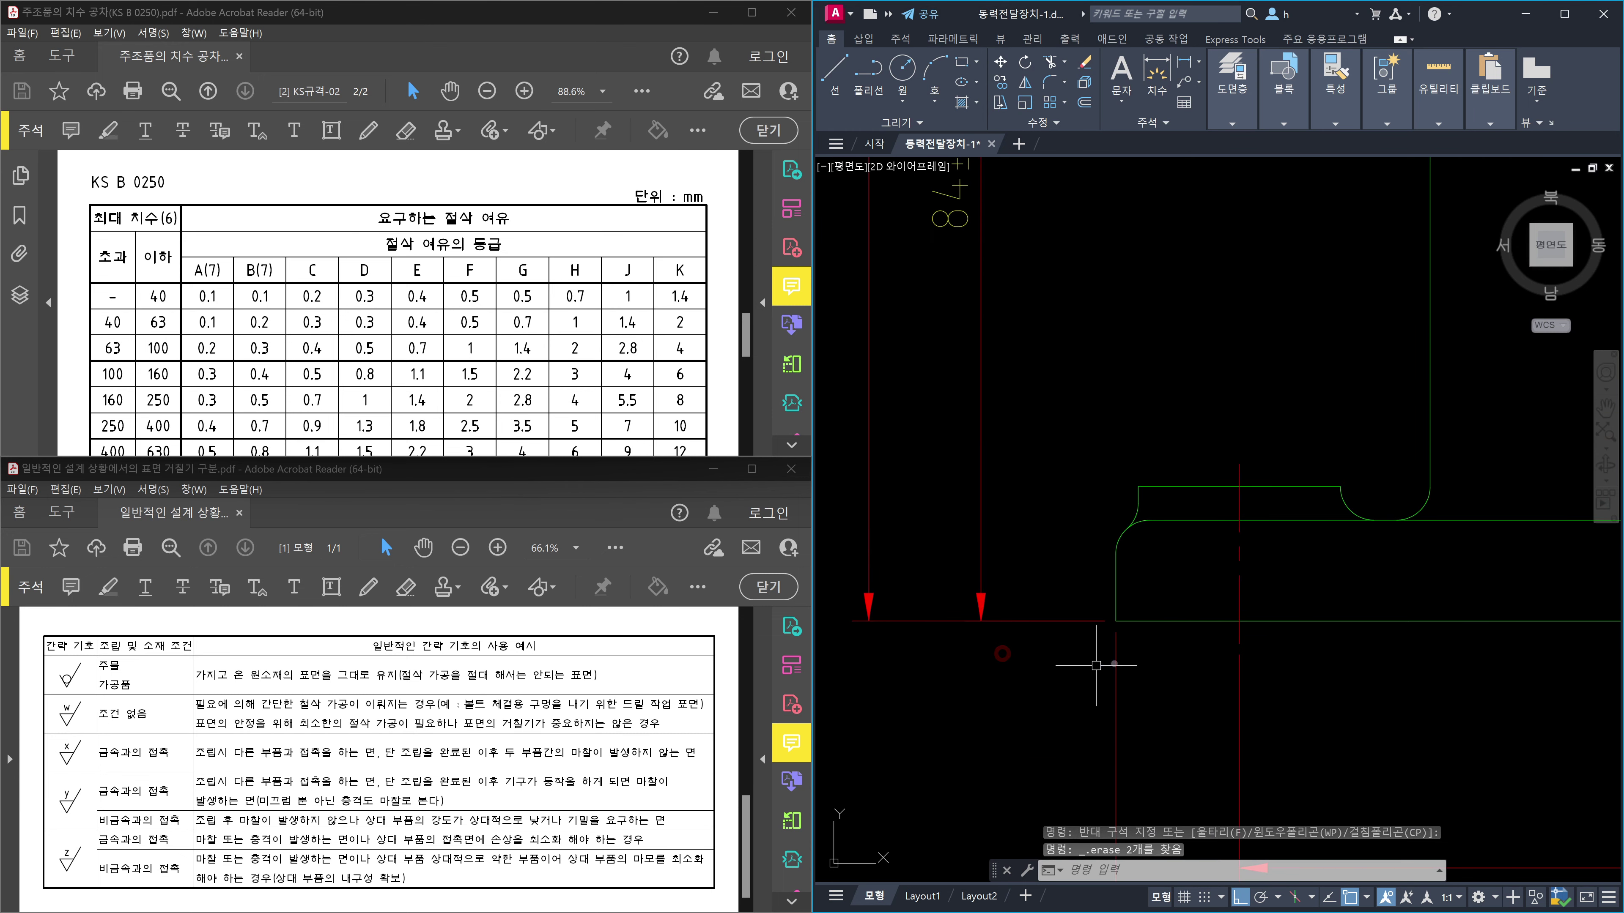
Draw a horizontal construction line from the front view base's lower right corner across to the side view.
scroll(1095, 665, down, 5)
scroll(1051, 647, up, 4)
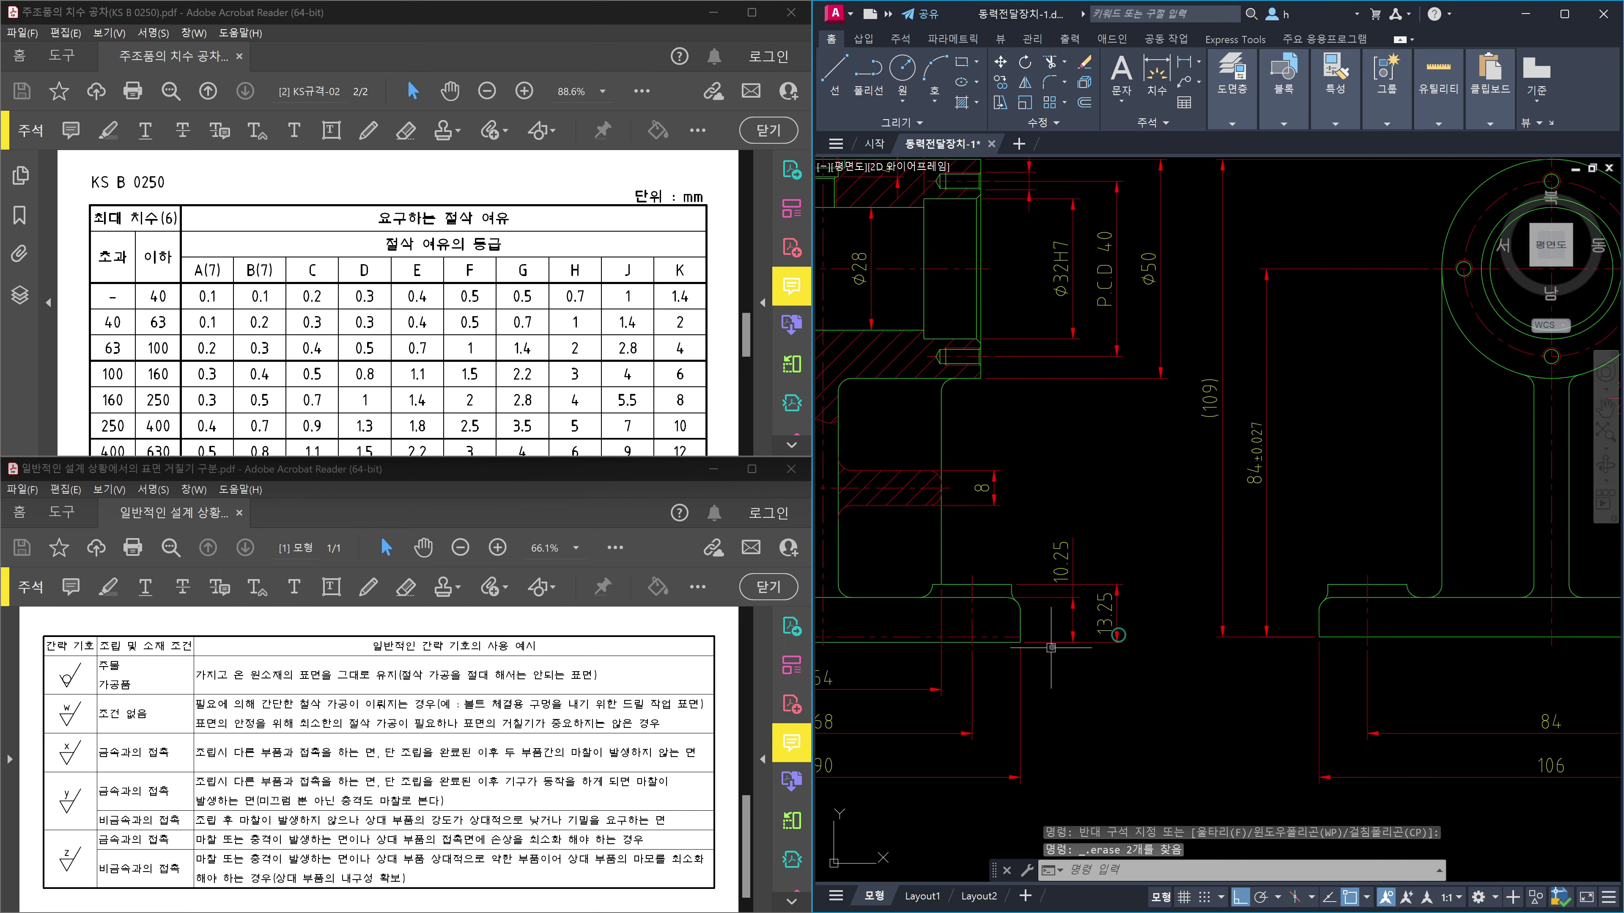
text(xl)
key(Return)
scroll(1042, 647, up, 4)
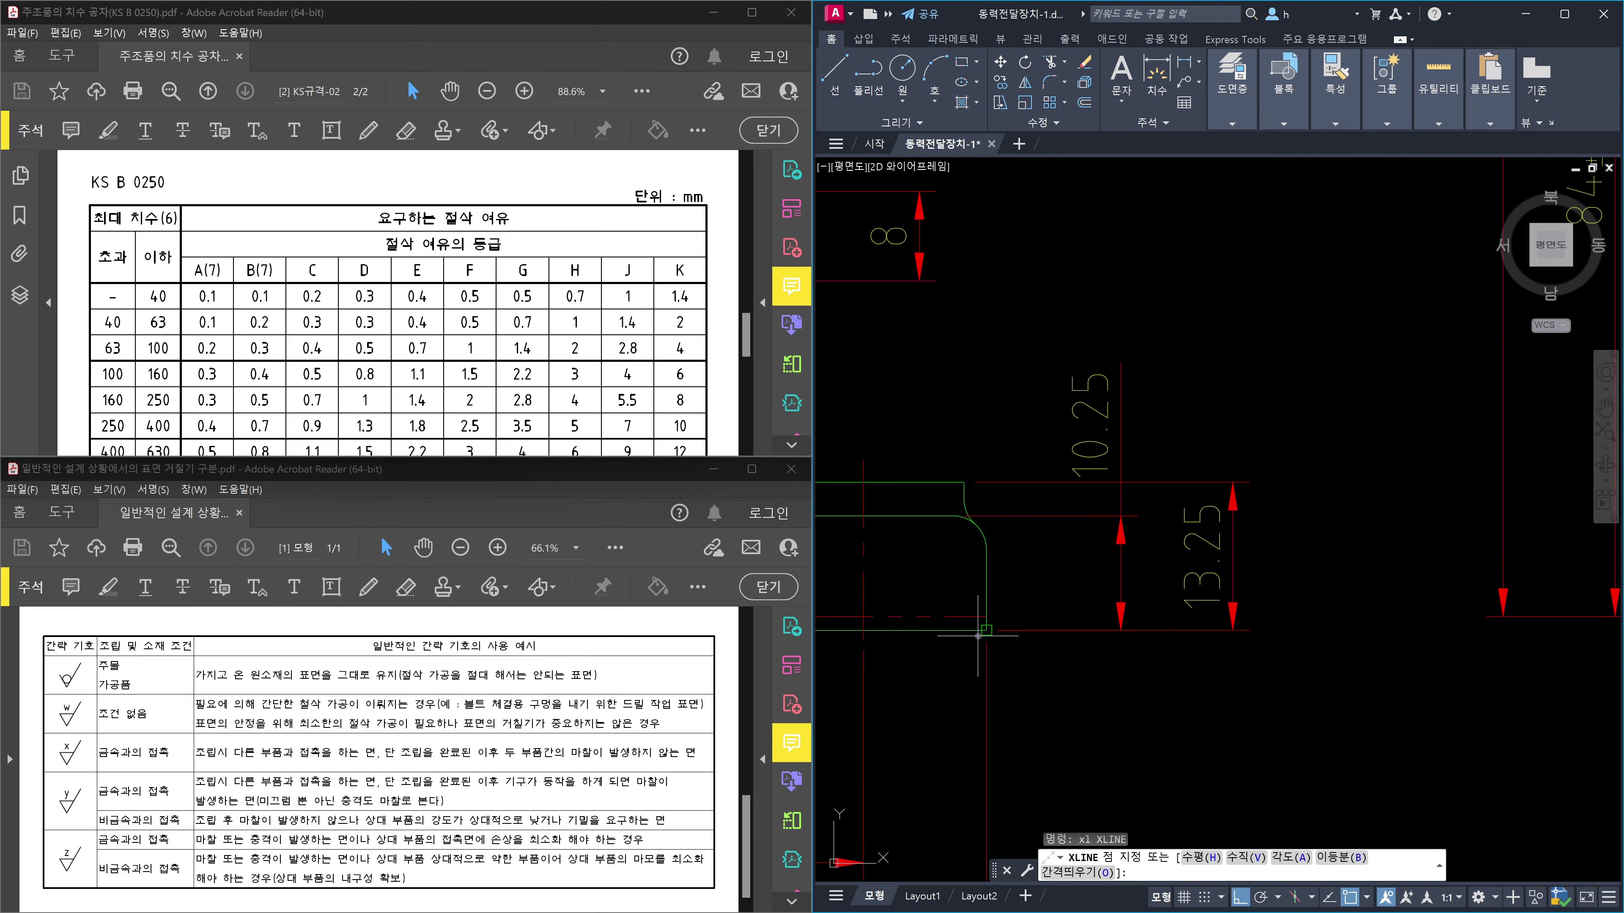
click(978, 635)
click(1278, 684)
key(Escape)
Stretch the side view base's bottom edge, together with its attached dimensions, perpendicularly down to the horizontal construction line.
scroll(1187, 633, down, 5)
scroll(1187, 632, up, 6)
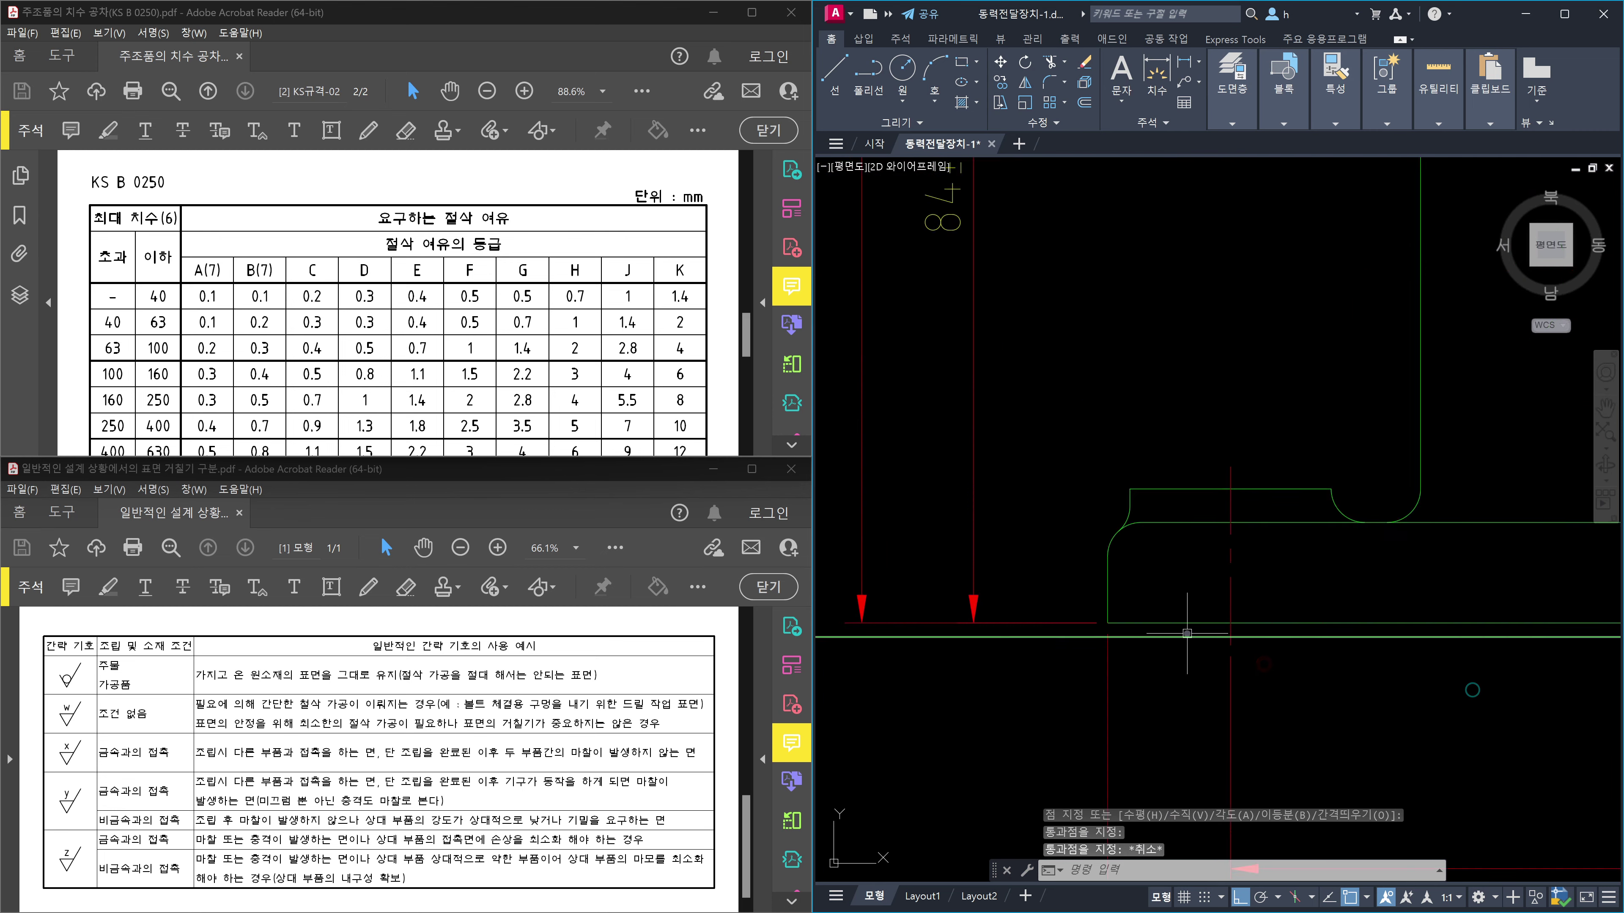
key(Escape)
scroll(1186, 633, down, 5)
scroll(1471, 639, up, 5)
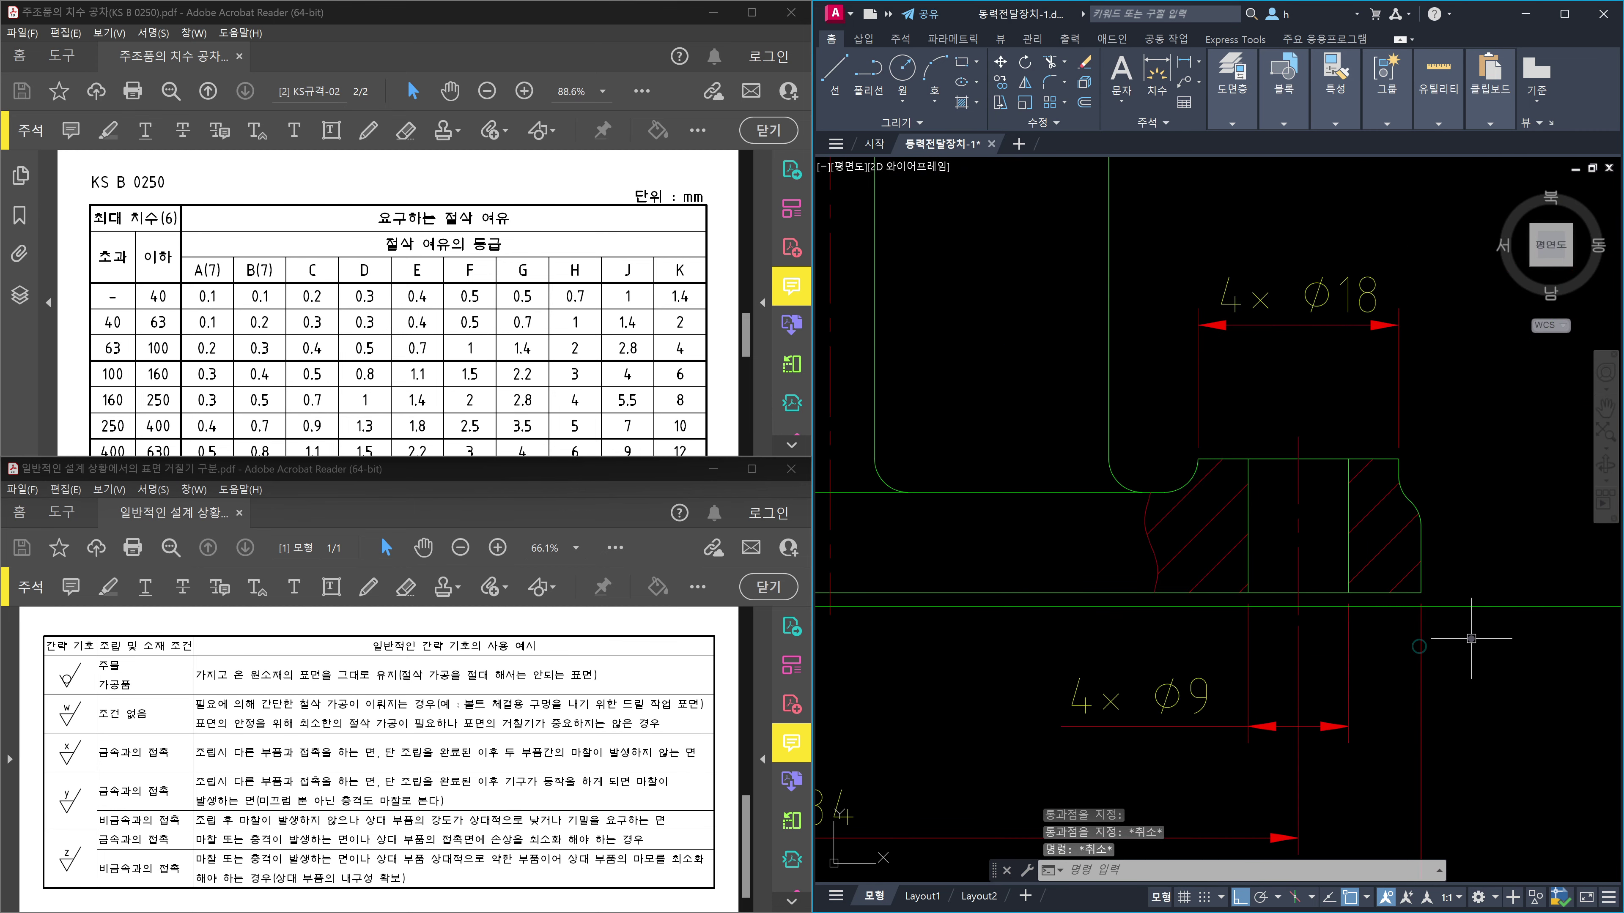
text(s)
key(Return)
scroll(1451, 636, down, 4)
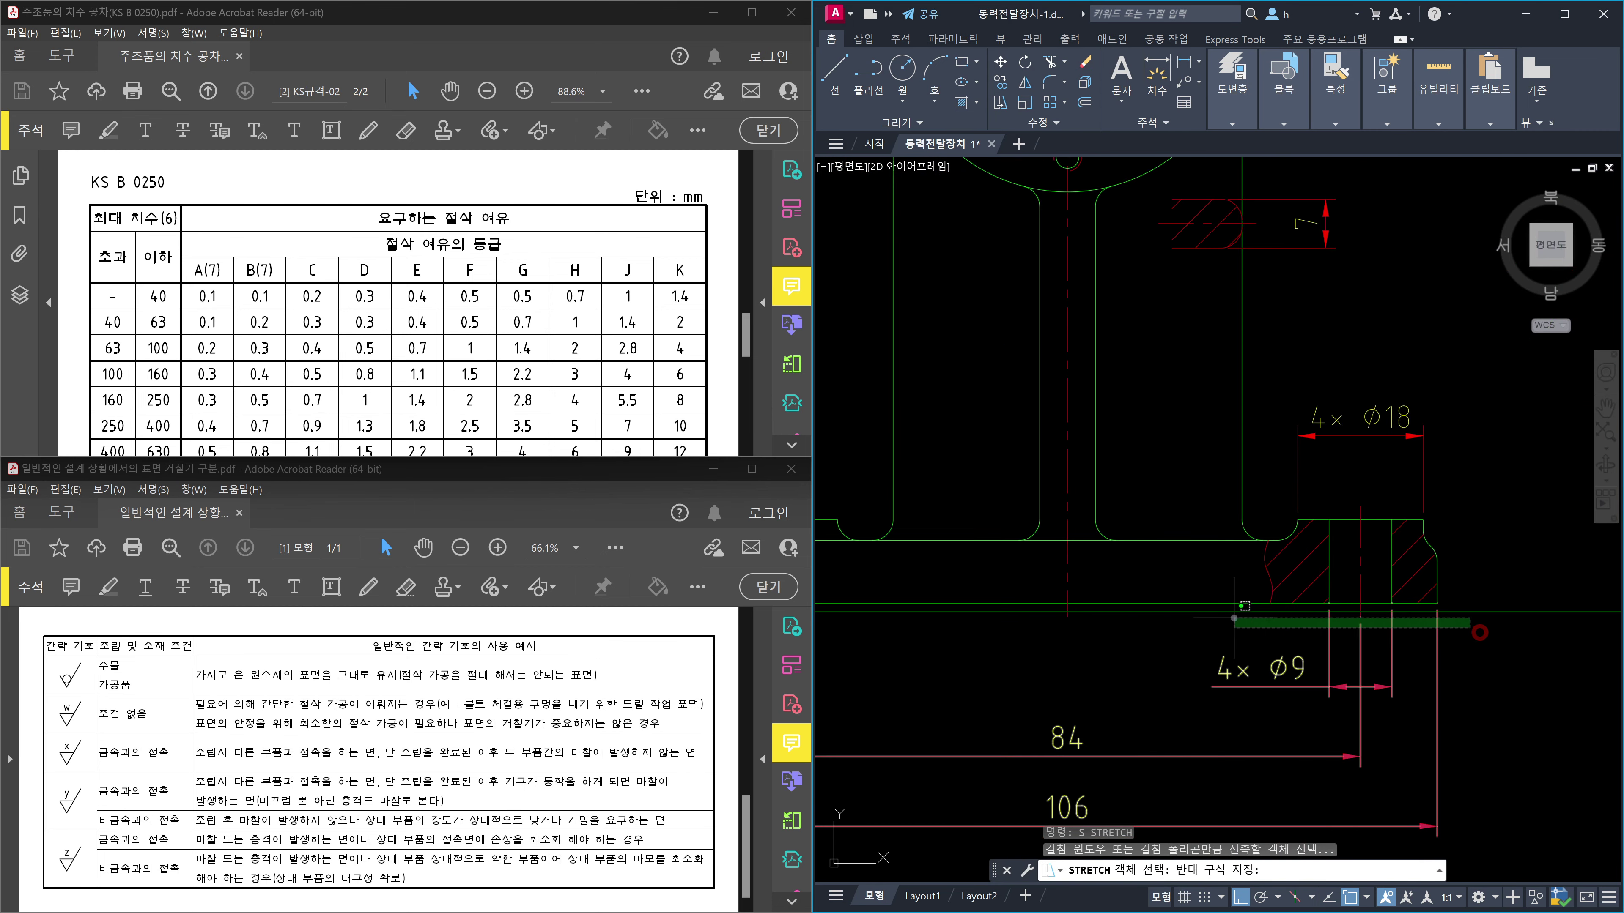
click(1435, 639)
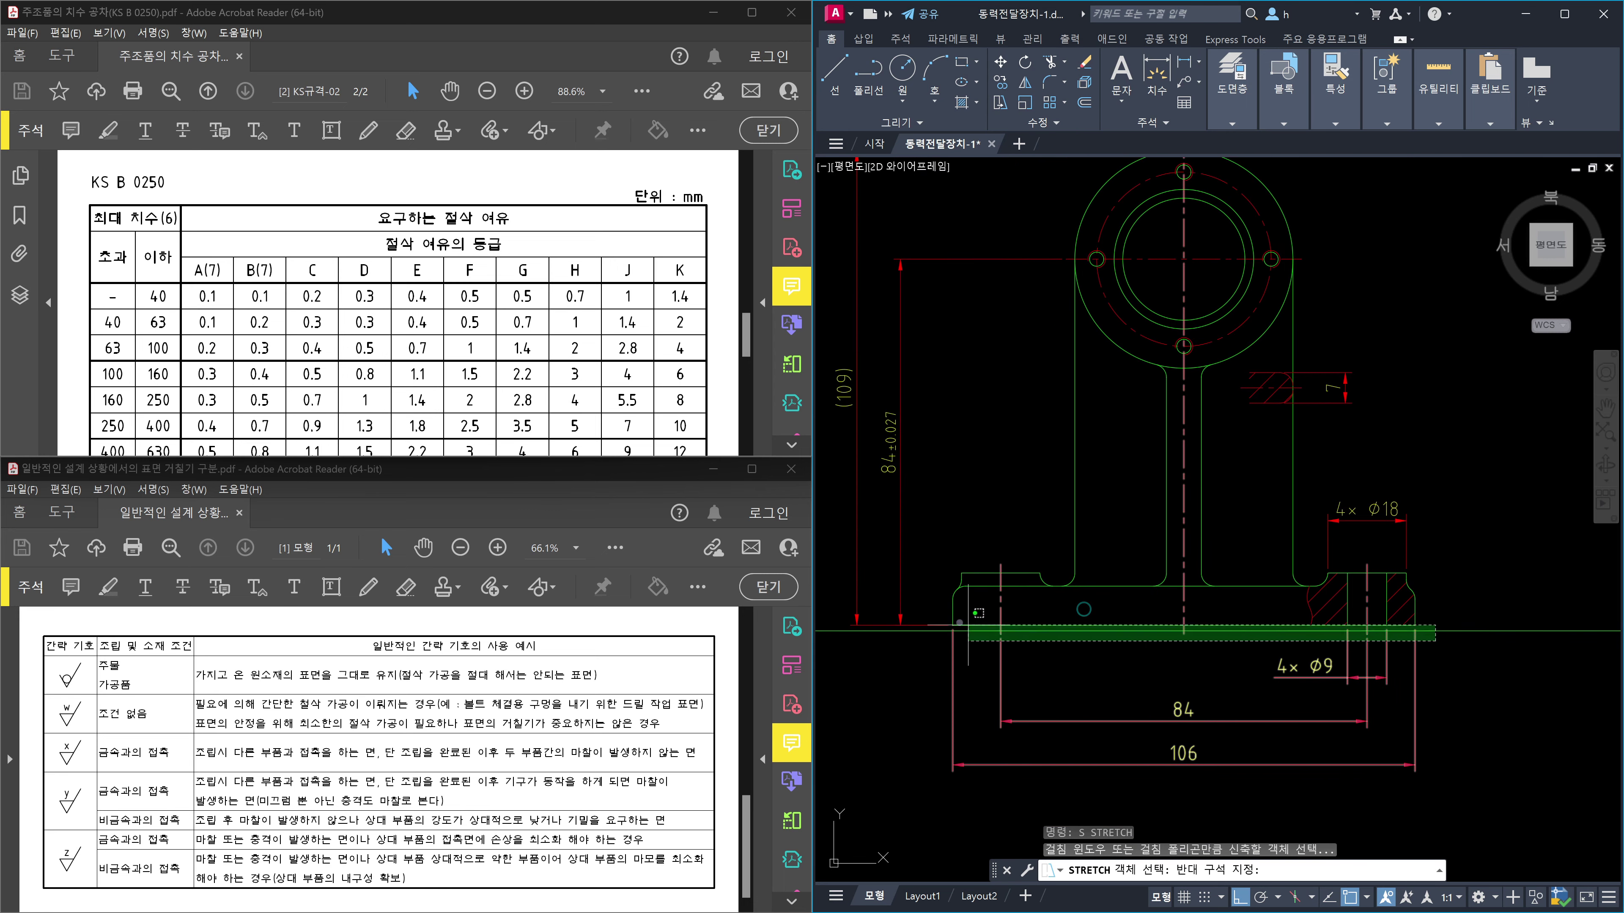
click(941, 618)
key(Return)
scroll(946, 620, up, 6)
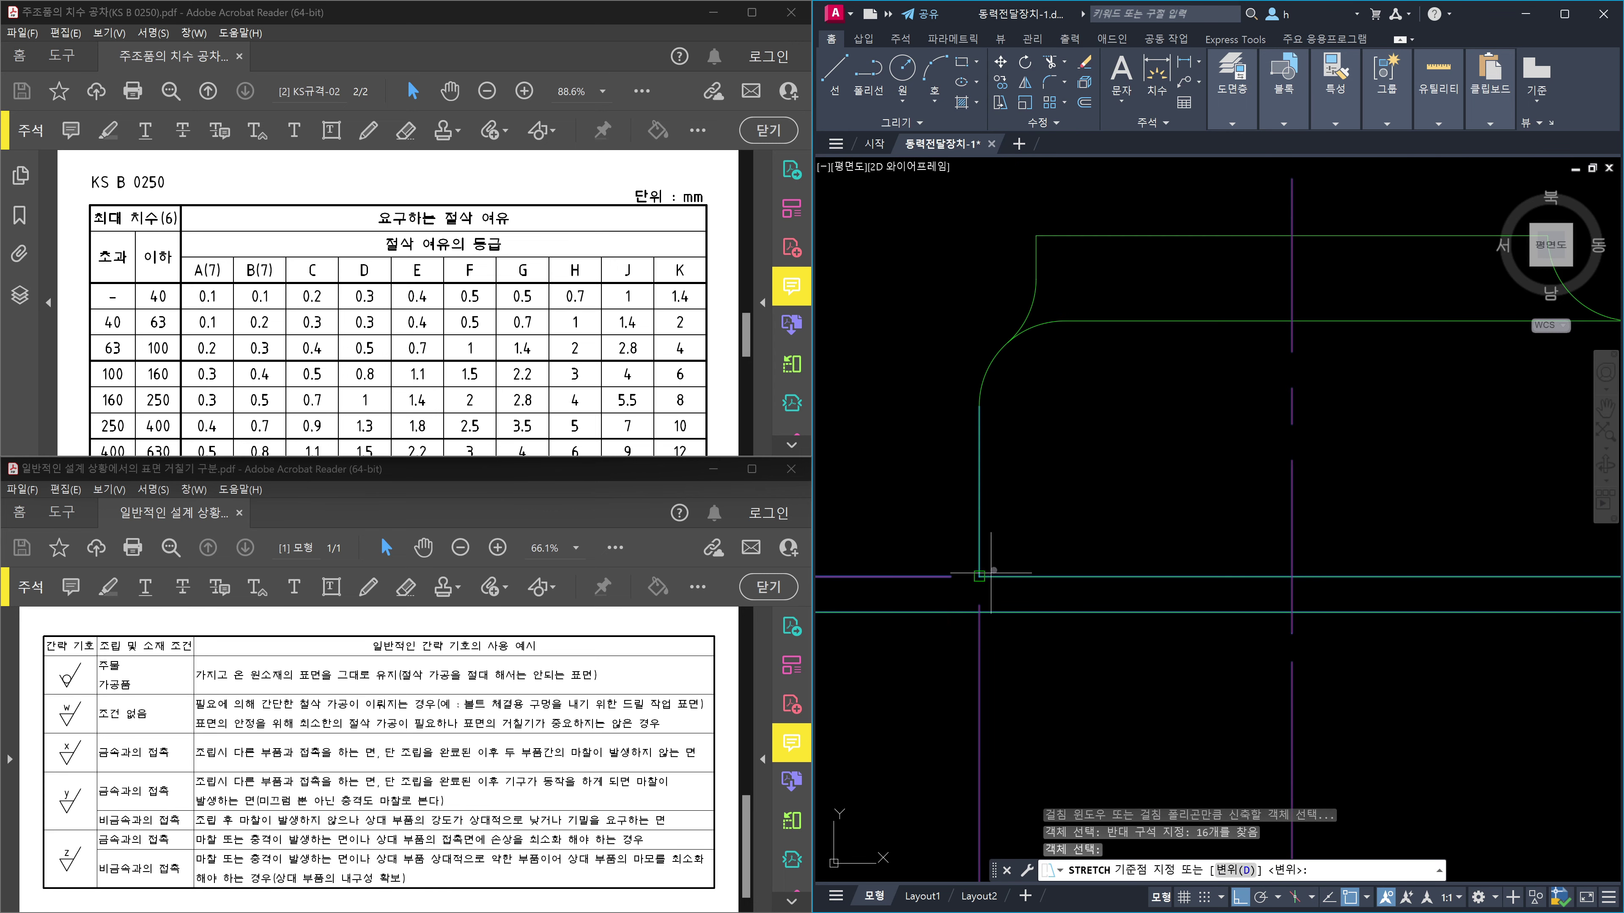
click(992, 575)
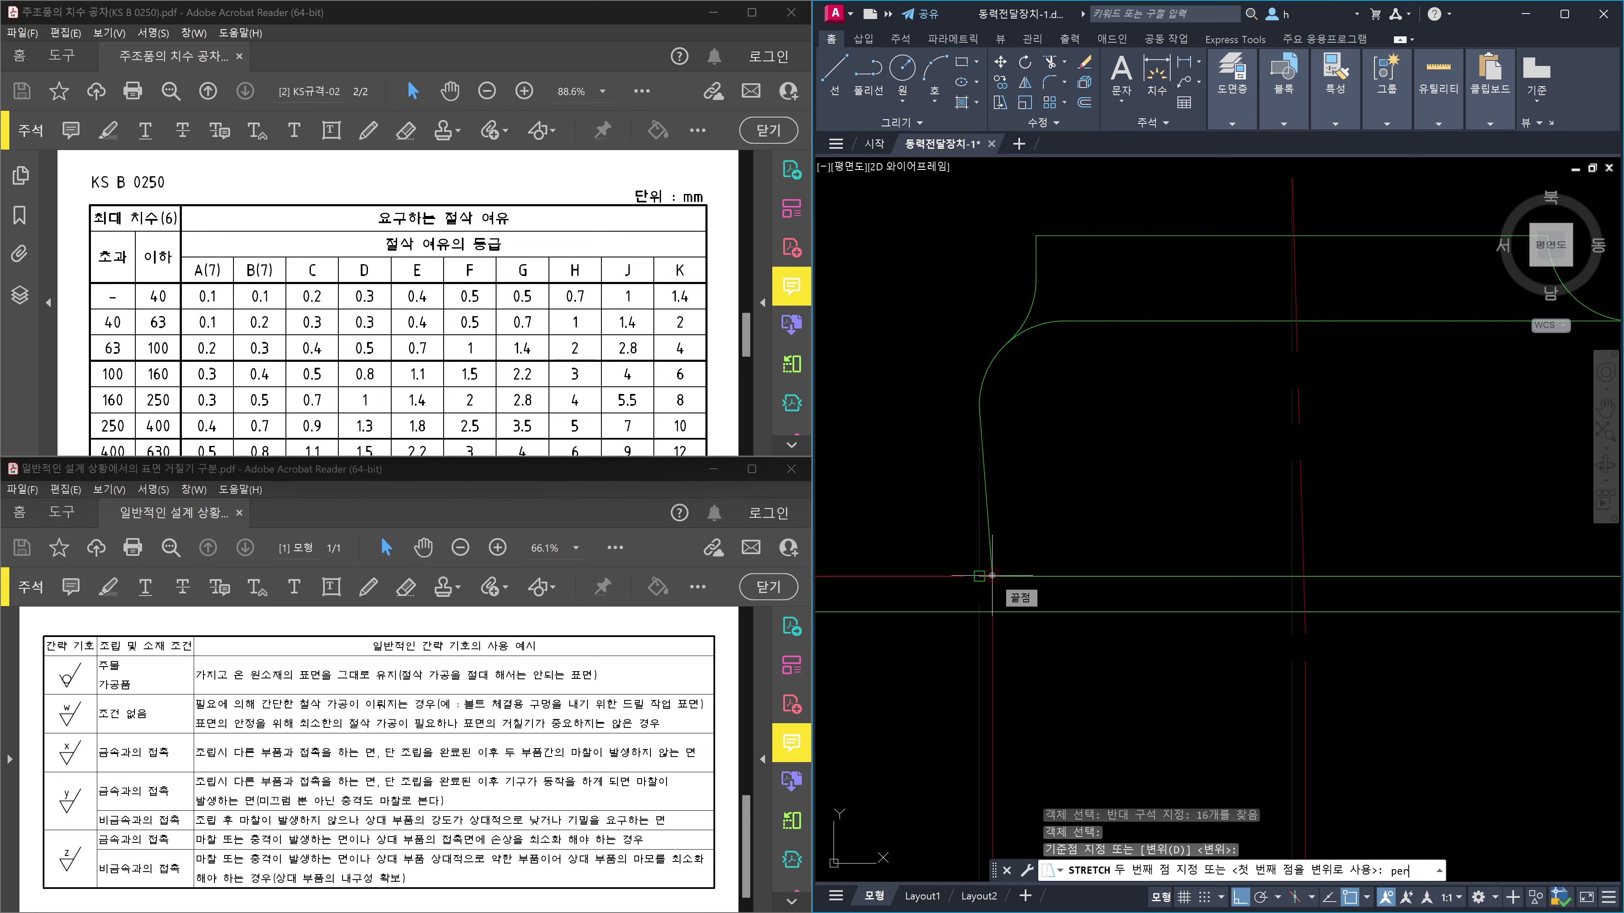
key(Return)
click(1087, 611)
scroll(1114, 634, down, 5)
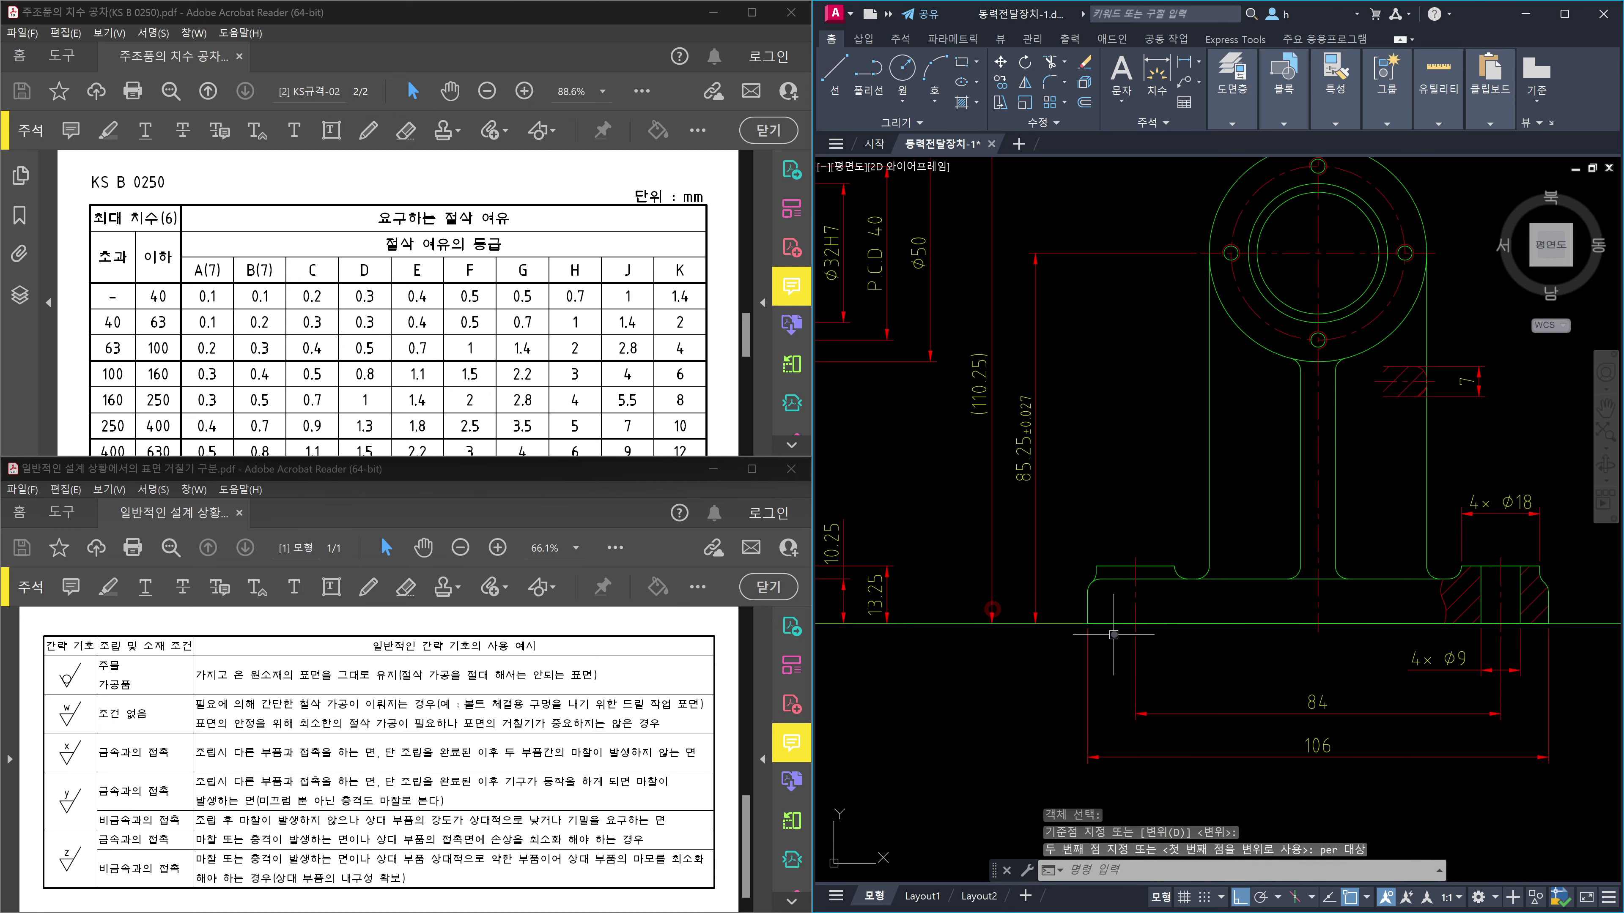
Delete the horizontal construction line running below both views.
scroll(1113, 634, down, 2)
click(1540, 697)
click(1446, 608)
key(Delete)
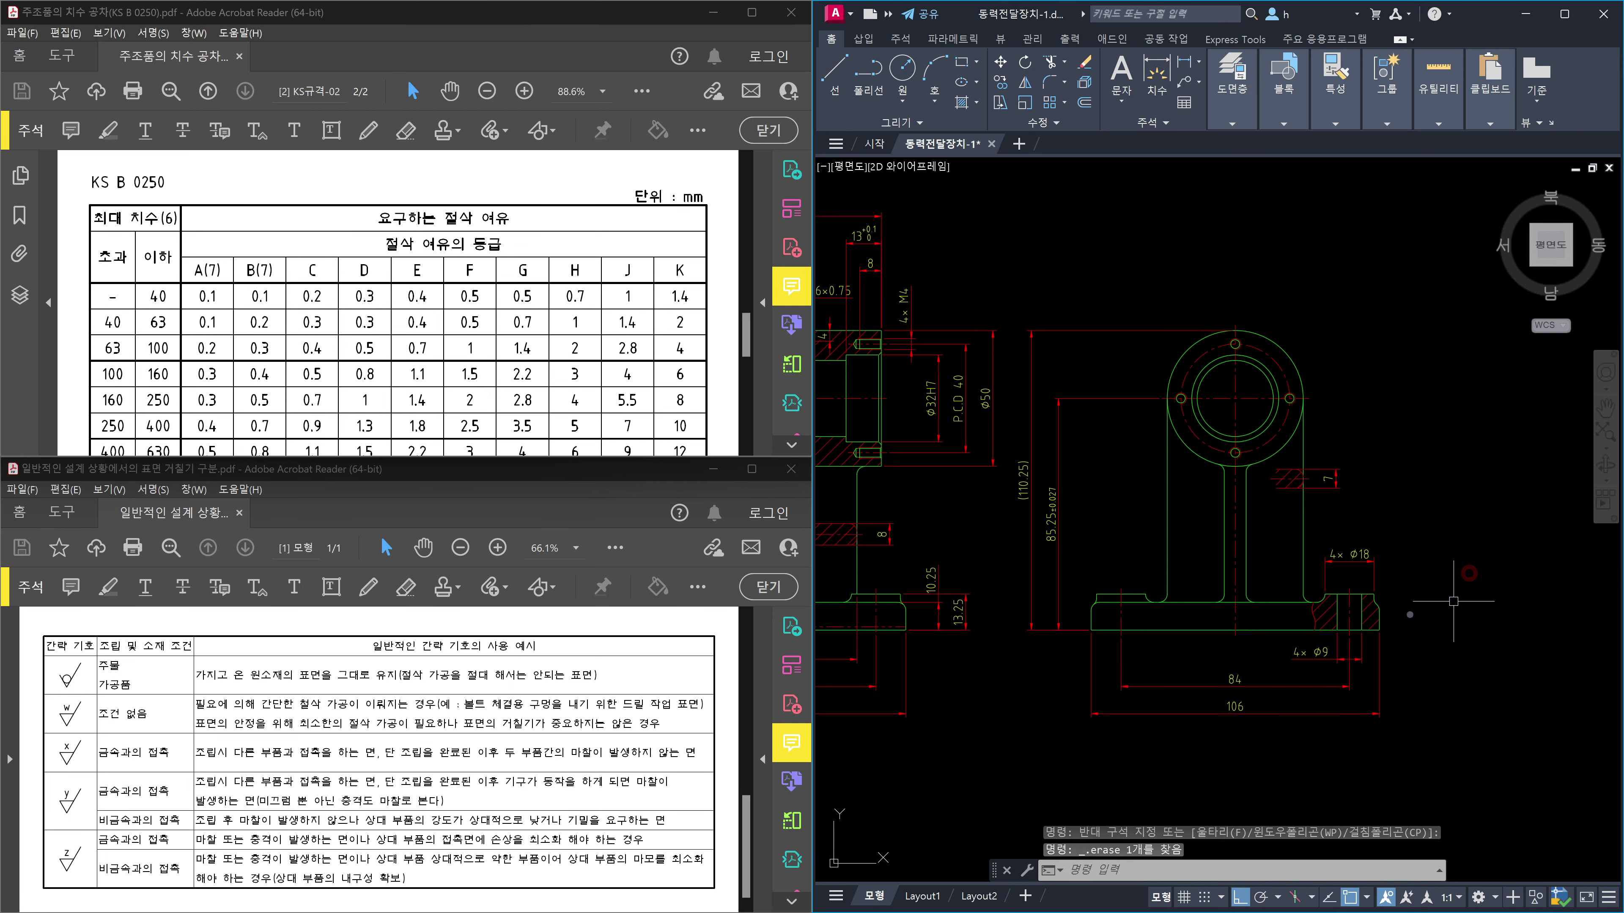
Draw a horizontal line from the right end of the front view's phantom line to the side view base's right edge, using polar tracking.
scroll(844, 628, up, 6)
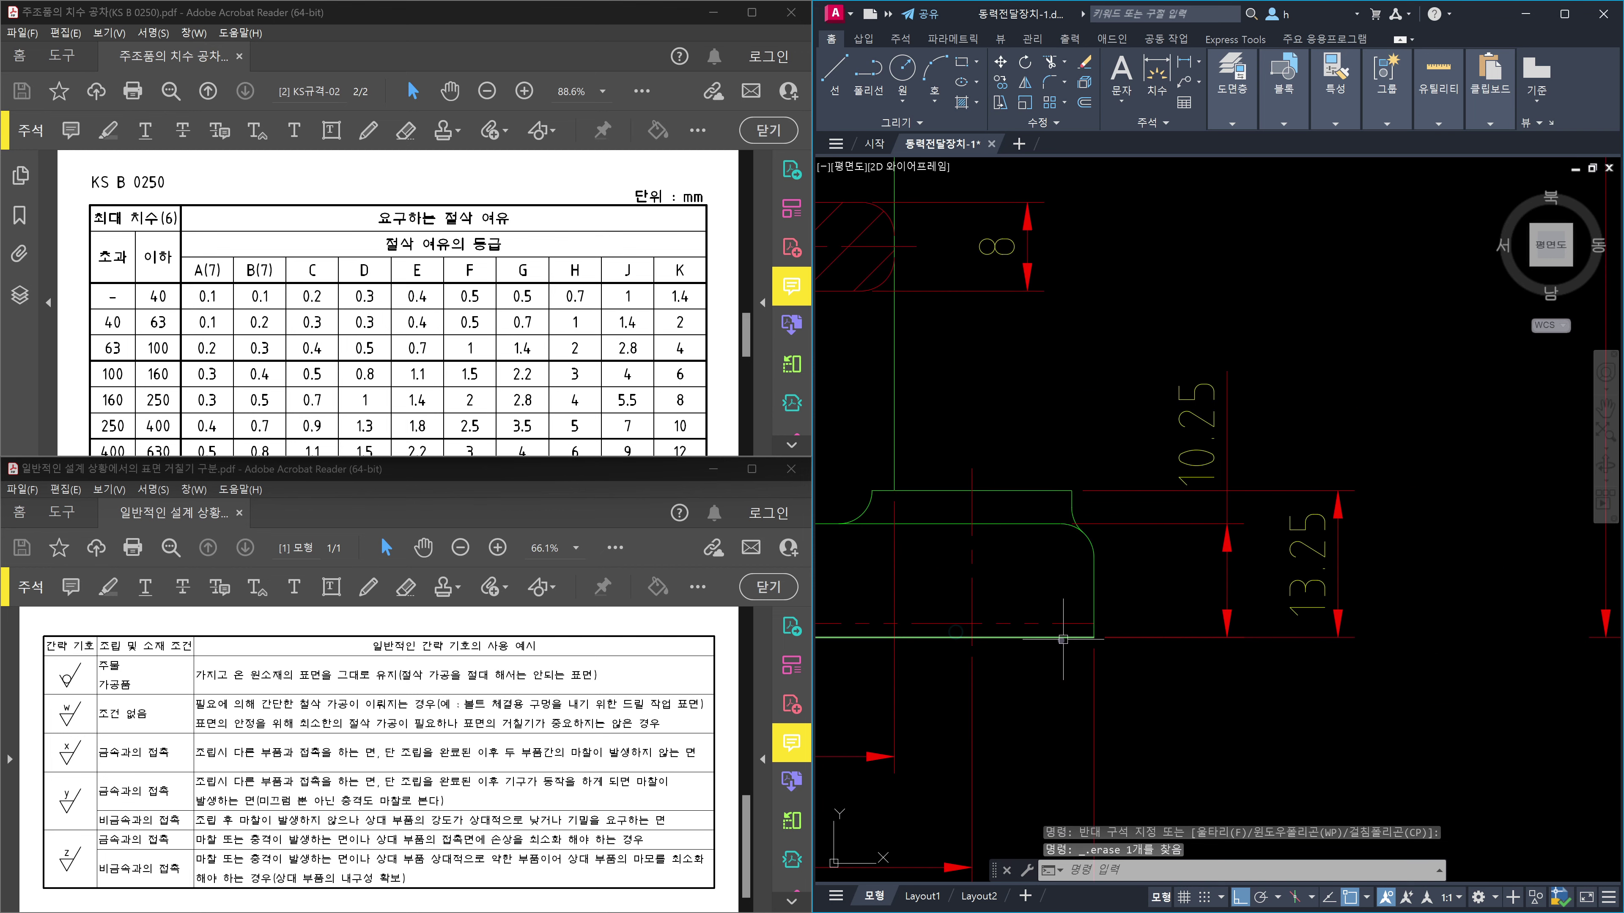
text(l)
key(Return)
click(1077, 624)
scroll(1158, 636, down, 4)
middle_drag(1369, 662, 984, 681)
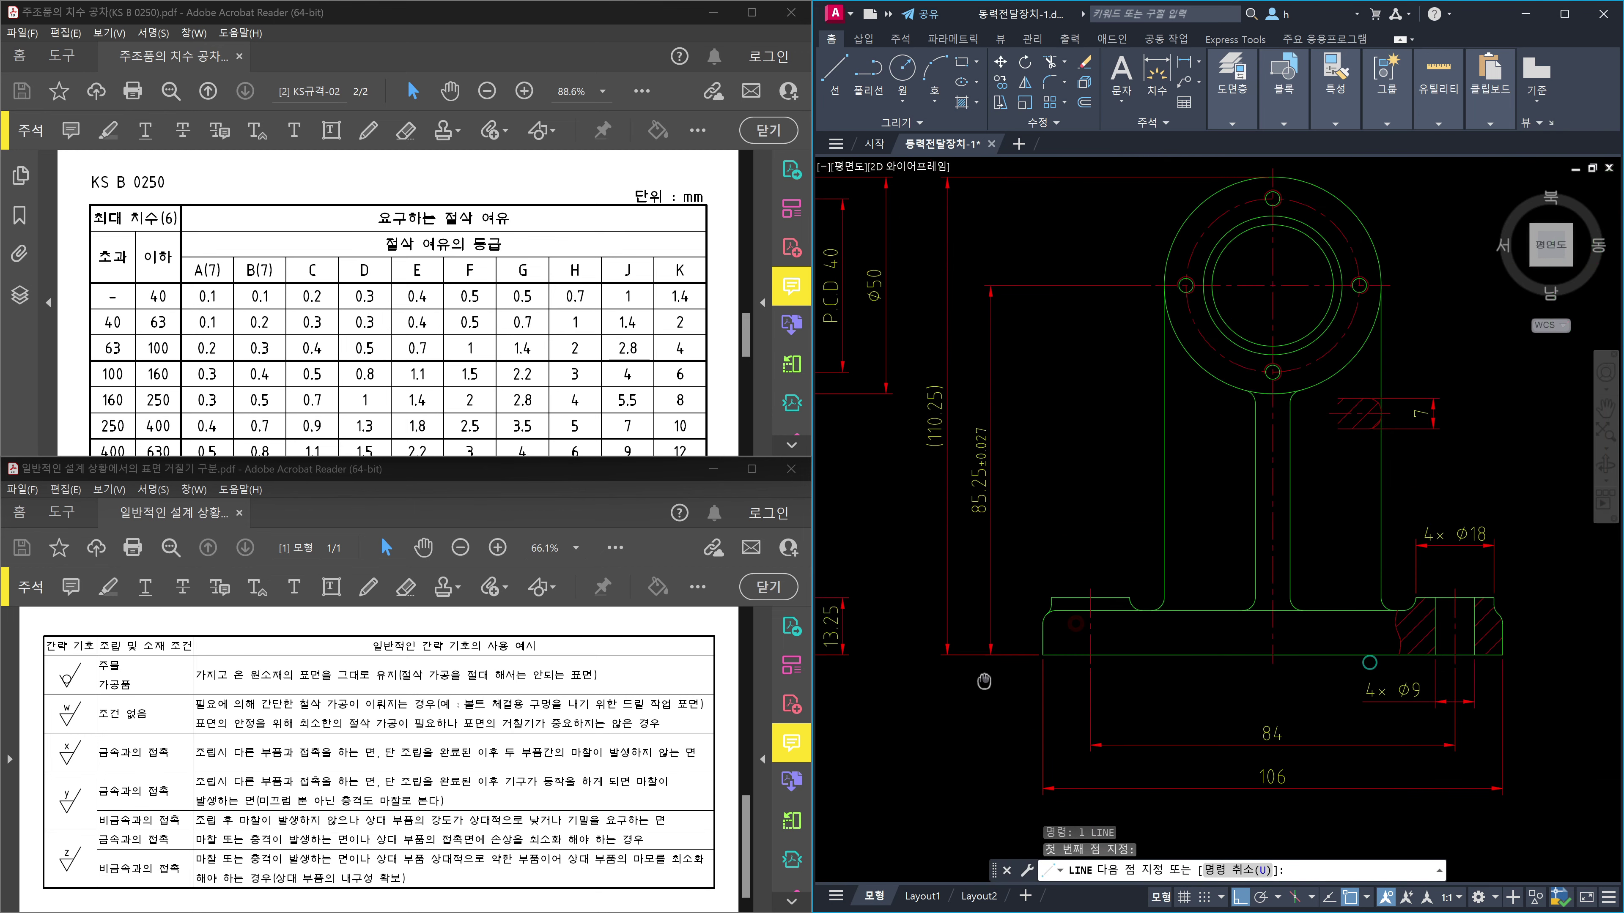
scroll(985, 679, up, 3)
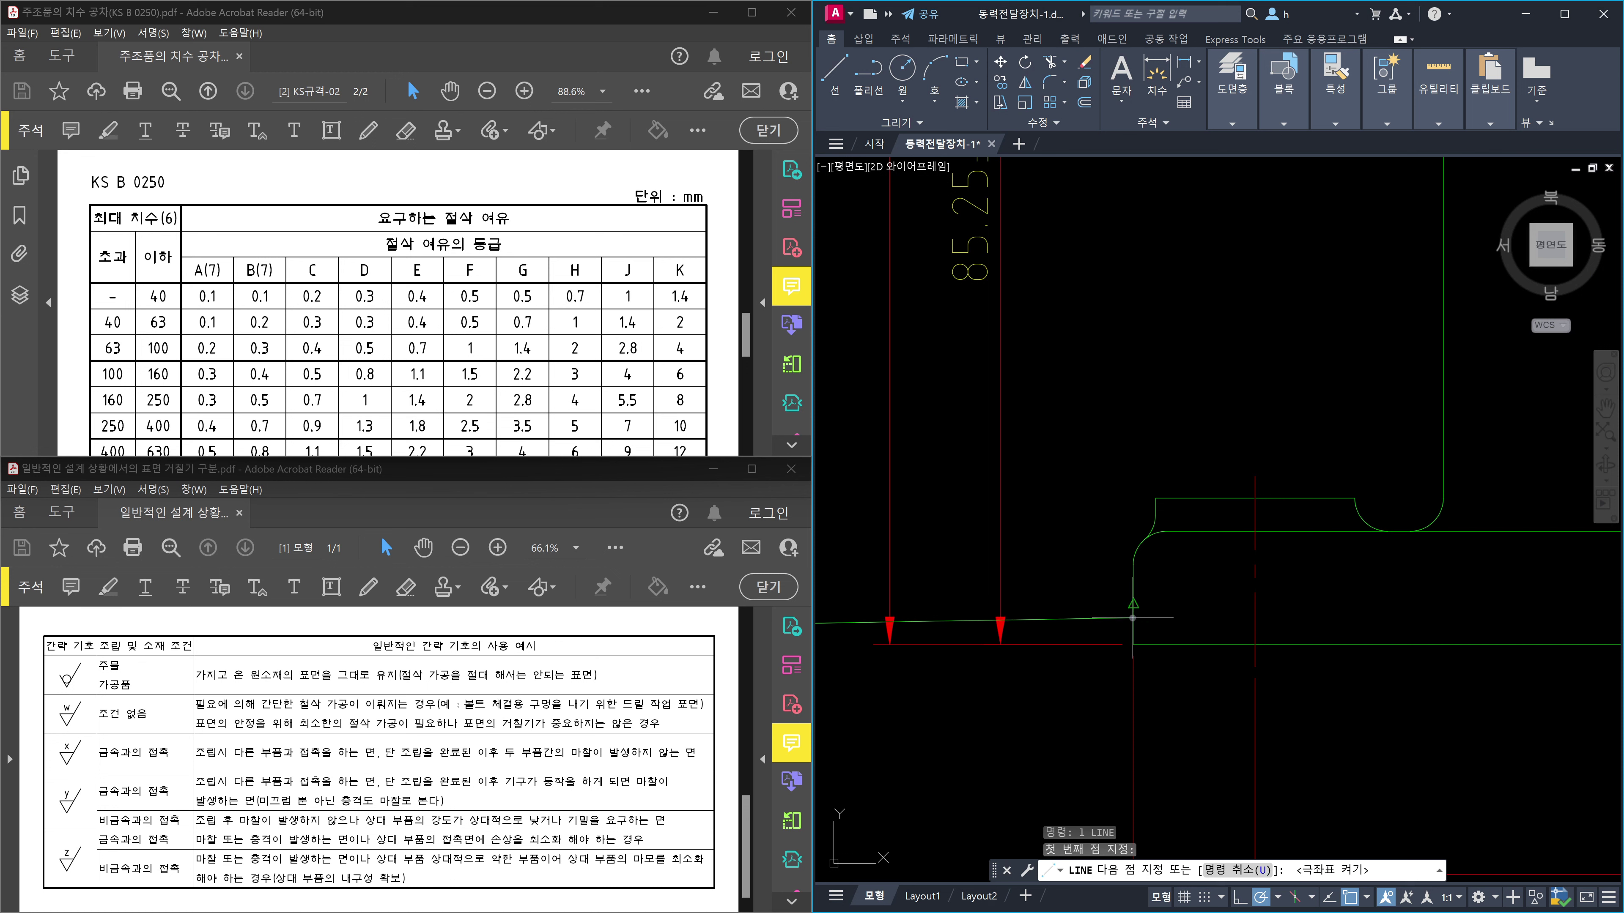
key(F10)
scroll(1137, 629, down, 4)
scroll(1342, 658, up, 4)
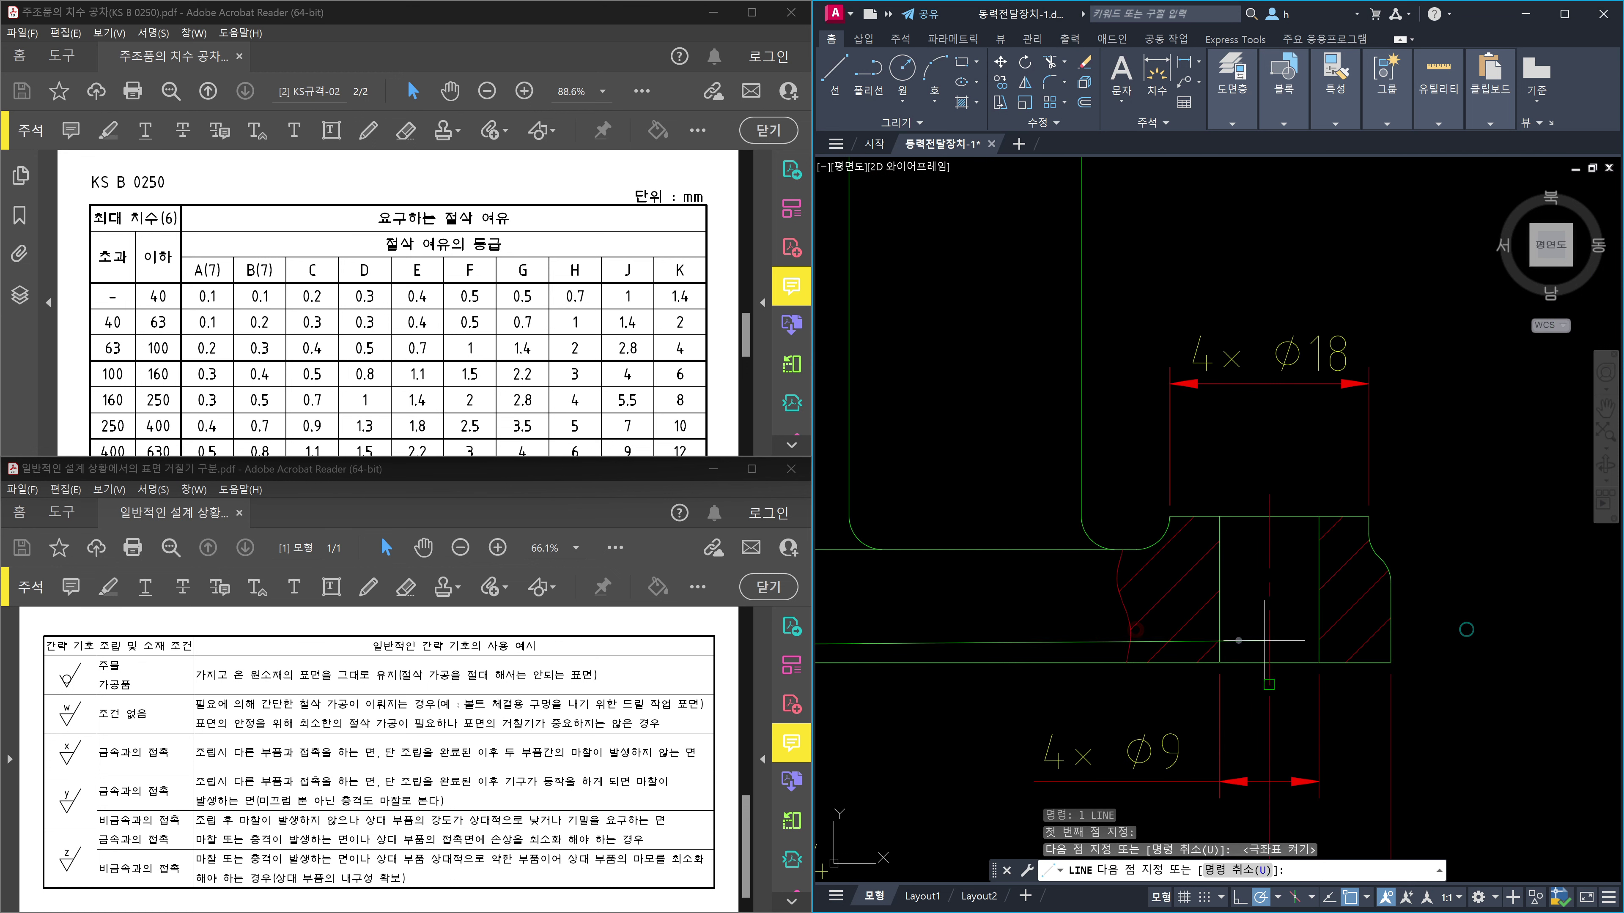
click(1390, 649)
key(Escape)
scroll(1391, 648, down, 4)
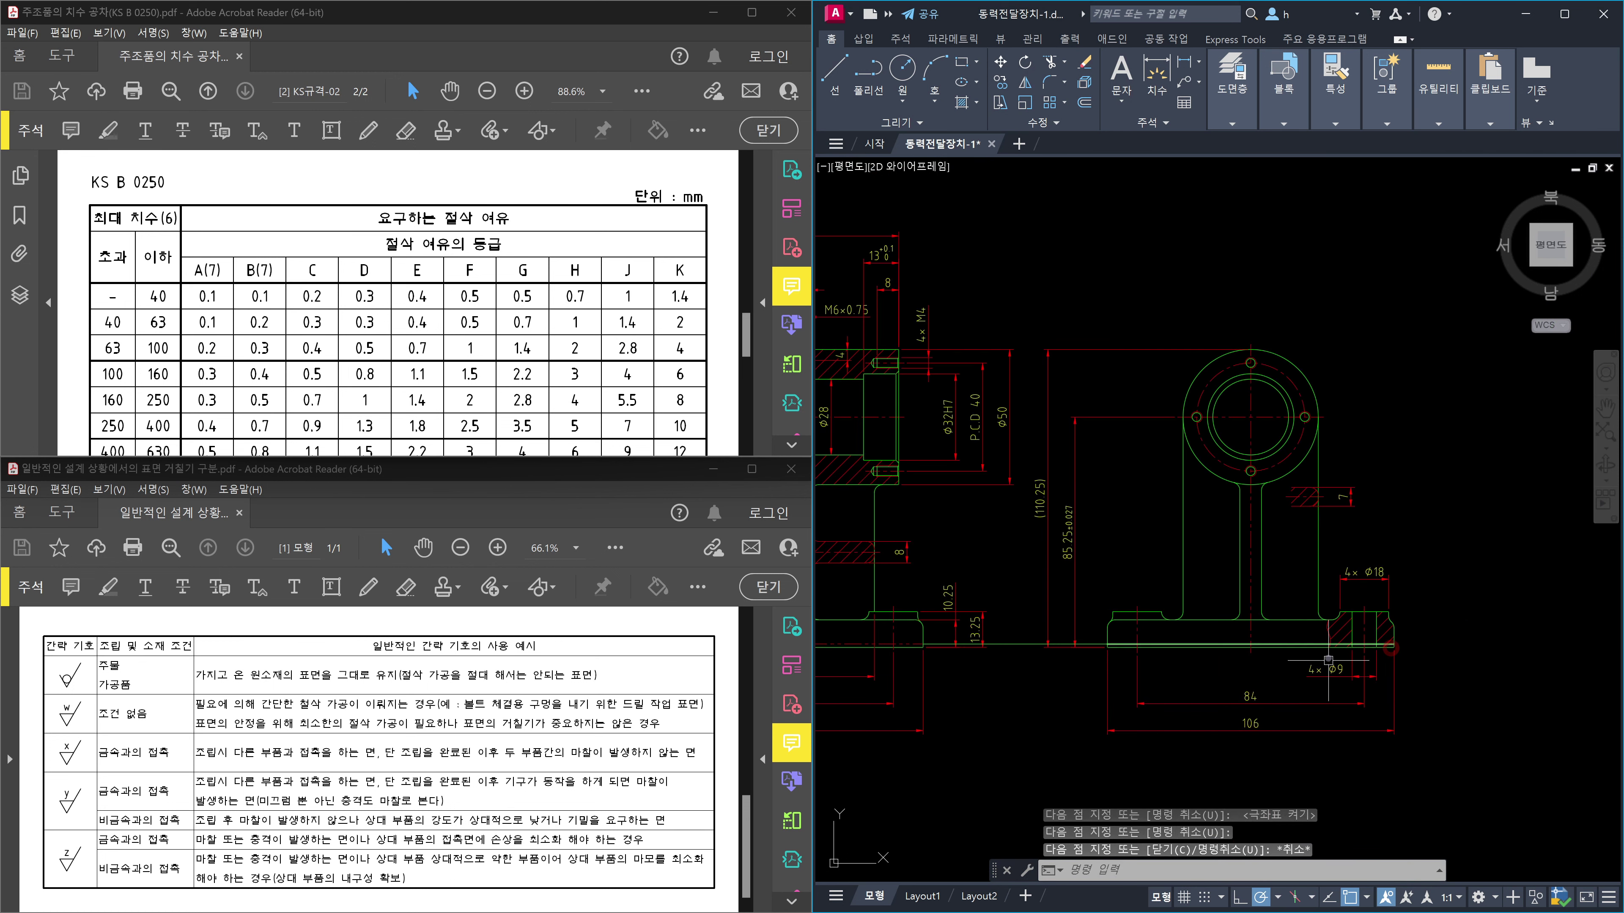
Delete the leftover horizontal line segment spanning the gap between the front view and side view bases.
scroll(1096, 690, up, 5)
click(1085, 621)
click(1083, 595)
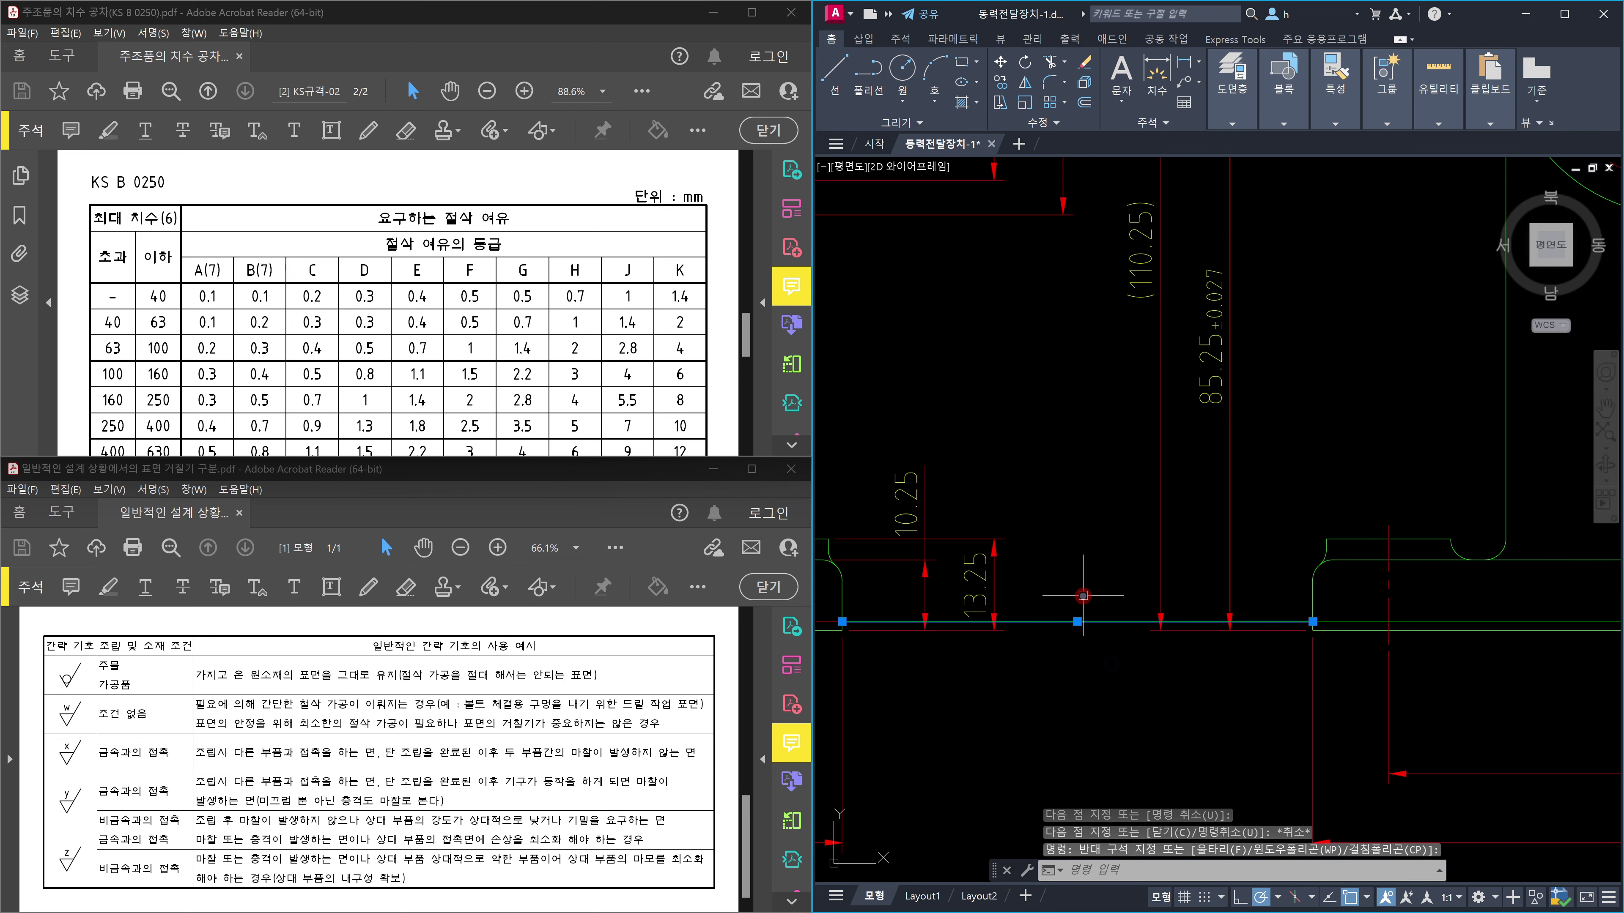
key(Delete)
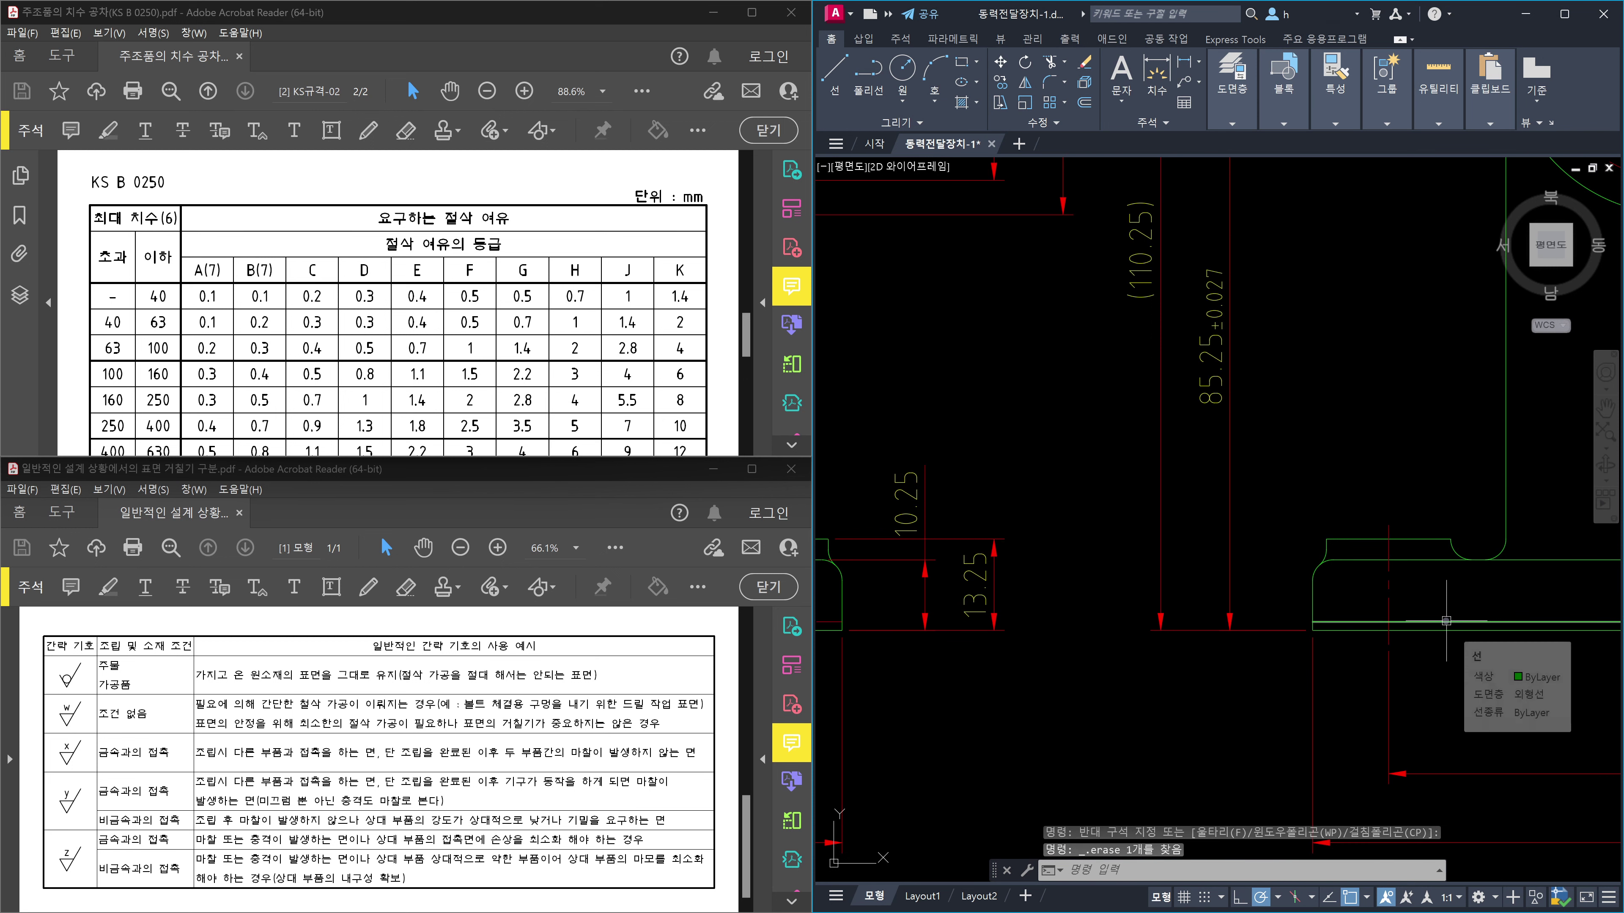
Match the properties of the front view's phantom line onto the original bottom line of the side view base.
text(ma)
key(Return)
scroll(1426, 627, down, 5)
scroll(1412, 630, up, 4)
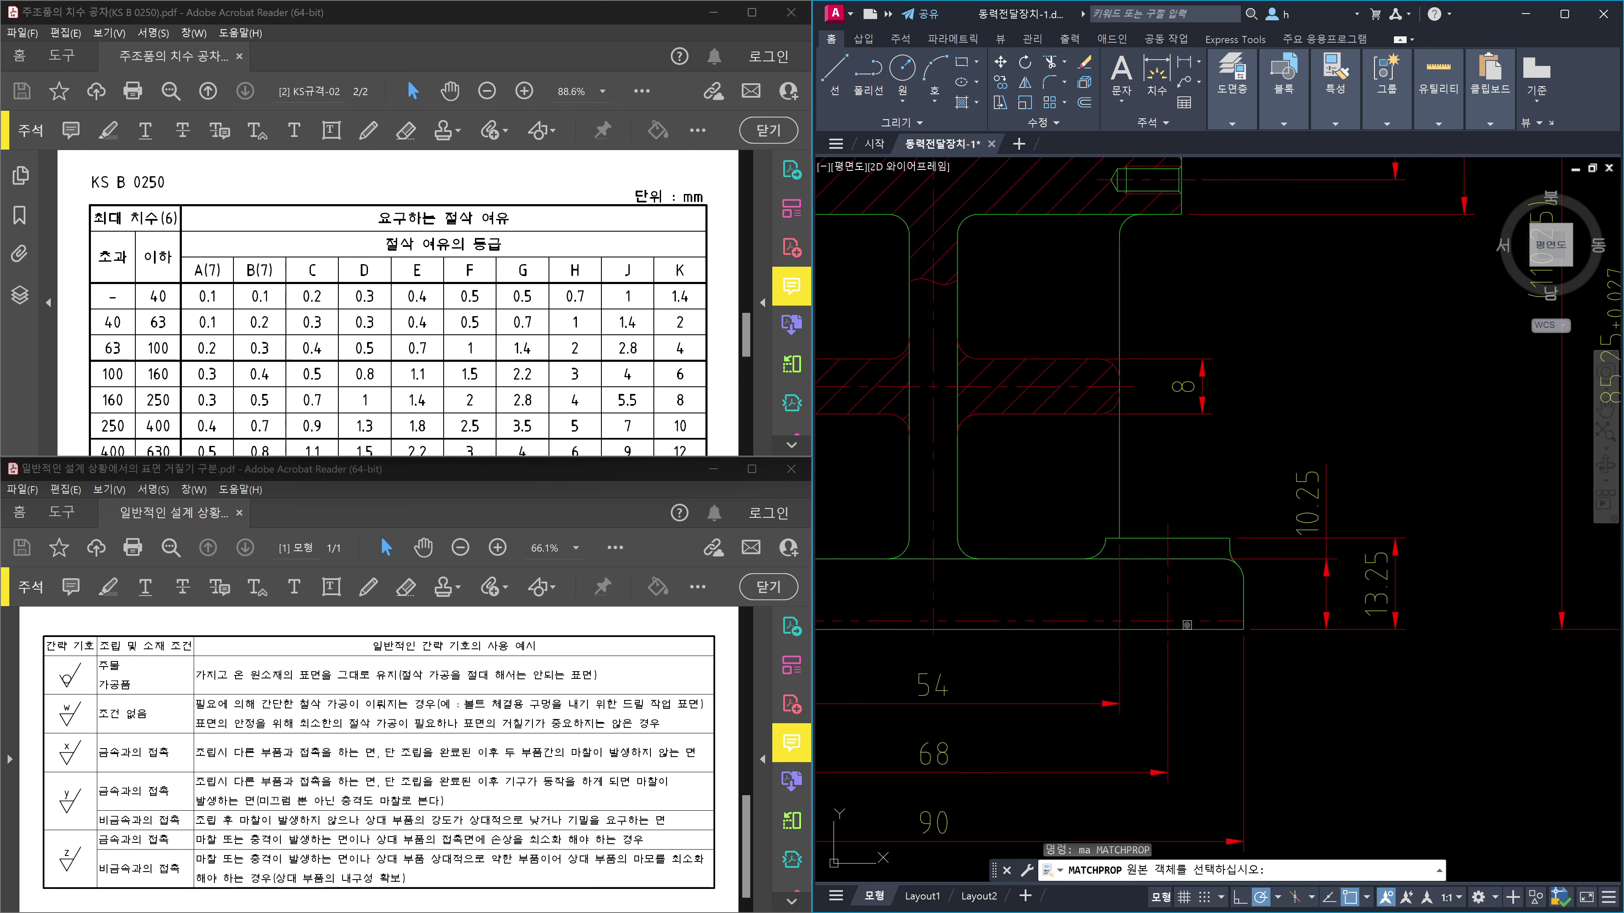
scroll(1400, 636, down, 2)
scroll(1397, 637, up, 4)
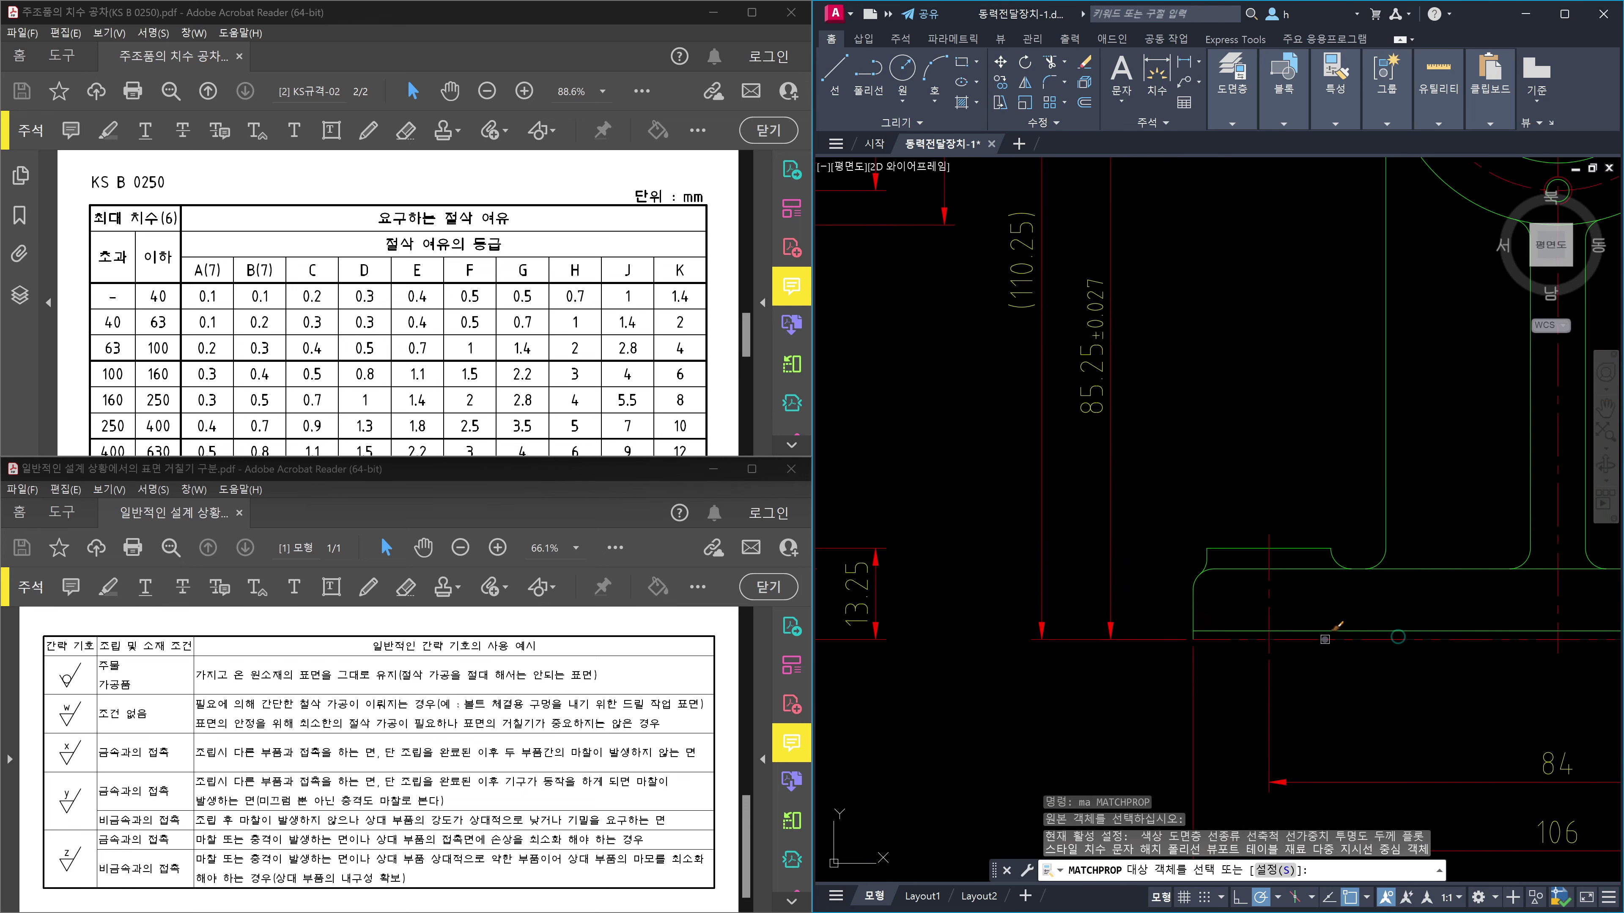
click(1327, 630)
scroll(1326, 630, down, 5)
scroll(1326, 627, up, 4)
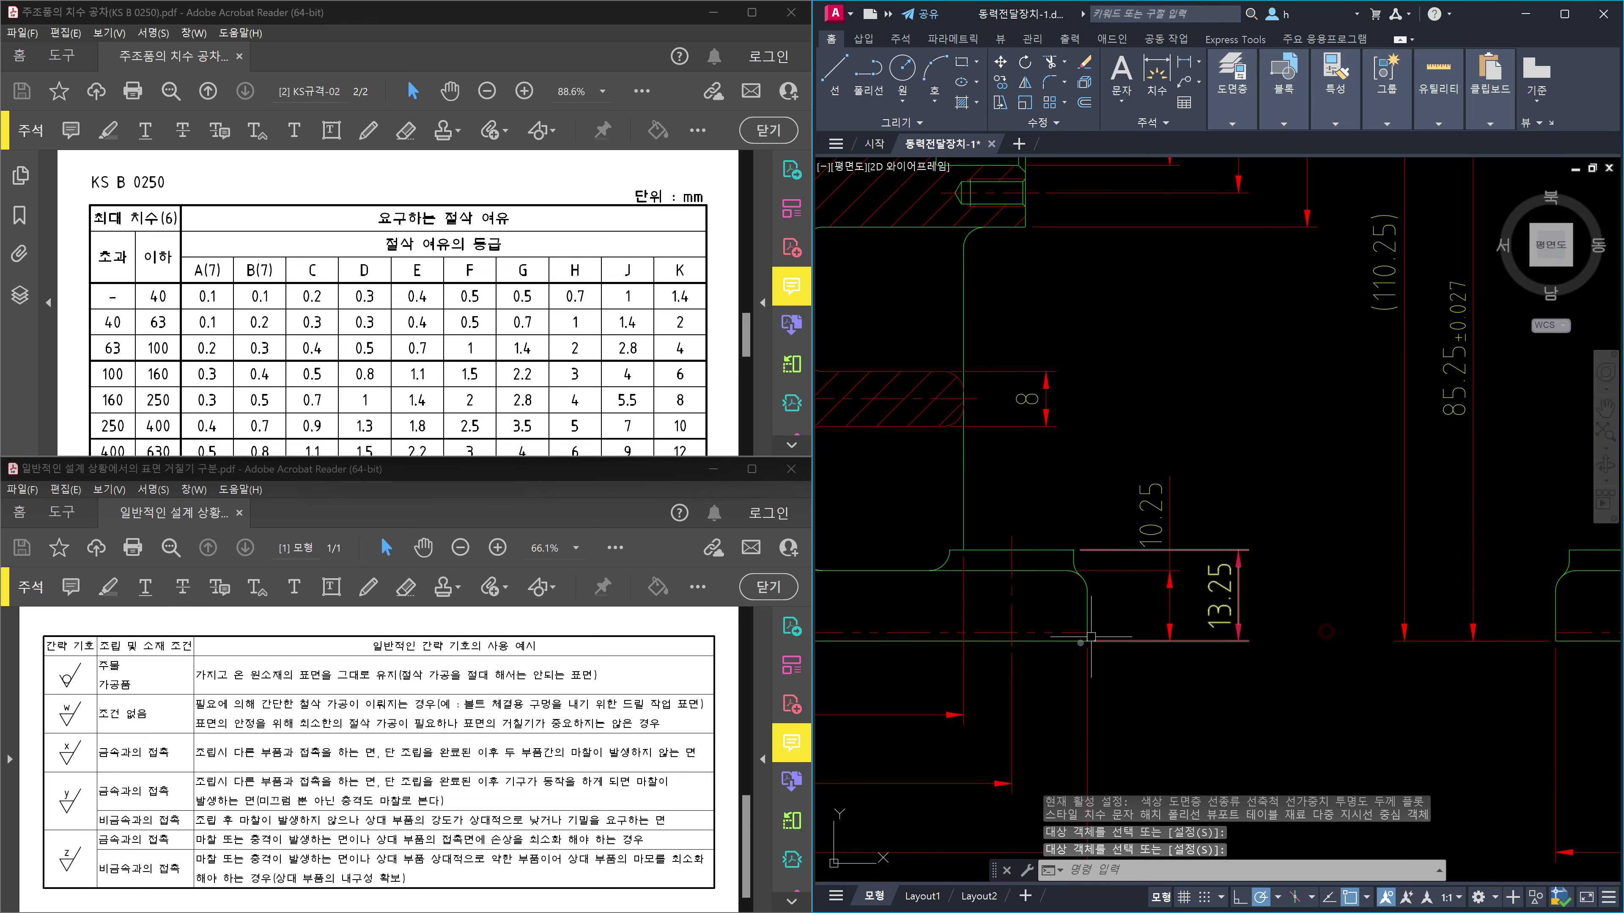
Examine the front view base's upper and lower edges together with the 10.25 thickness dimension between them.
scroll(1328, 620, up, 2)
click(1330, 618)
key(Escape)
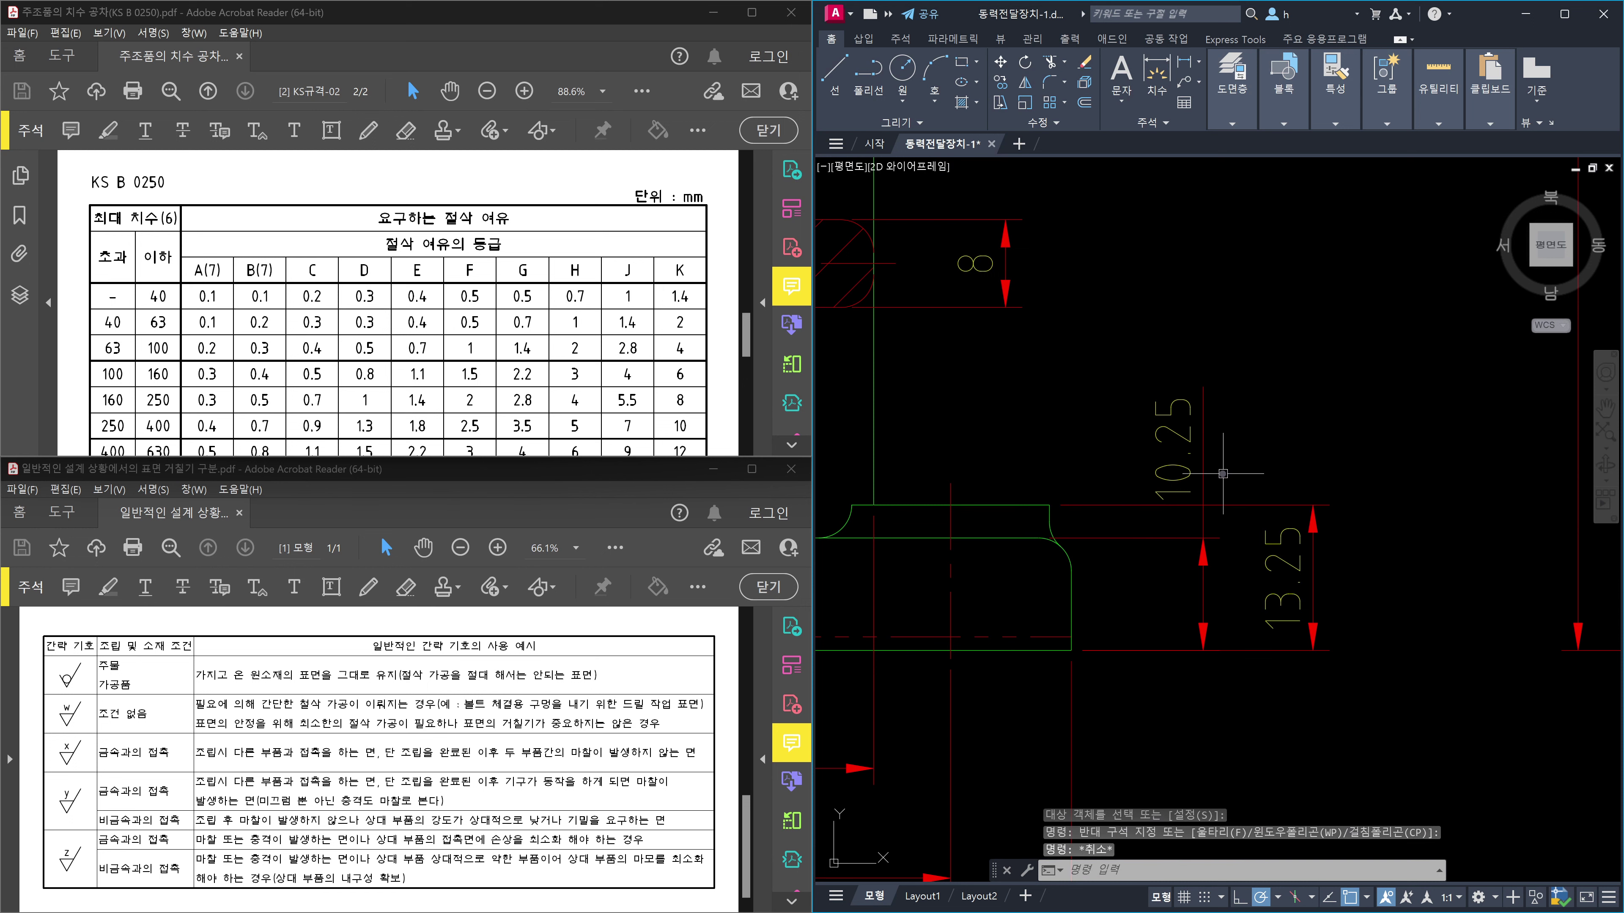
click(994, 515)
click(990, 597)
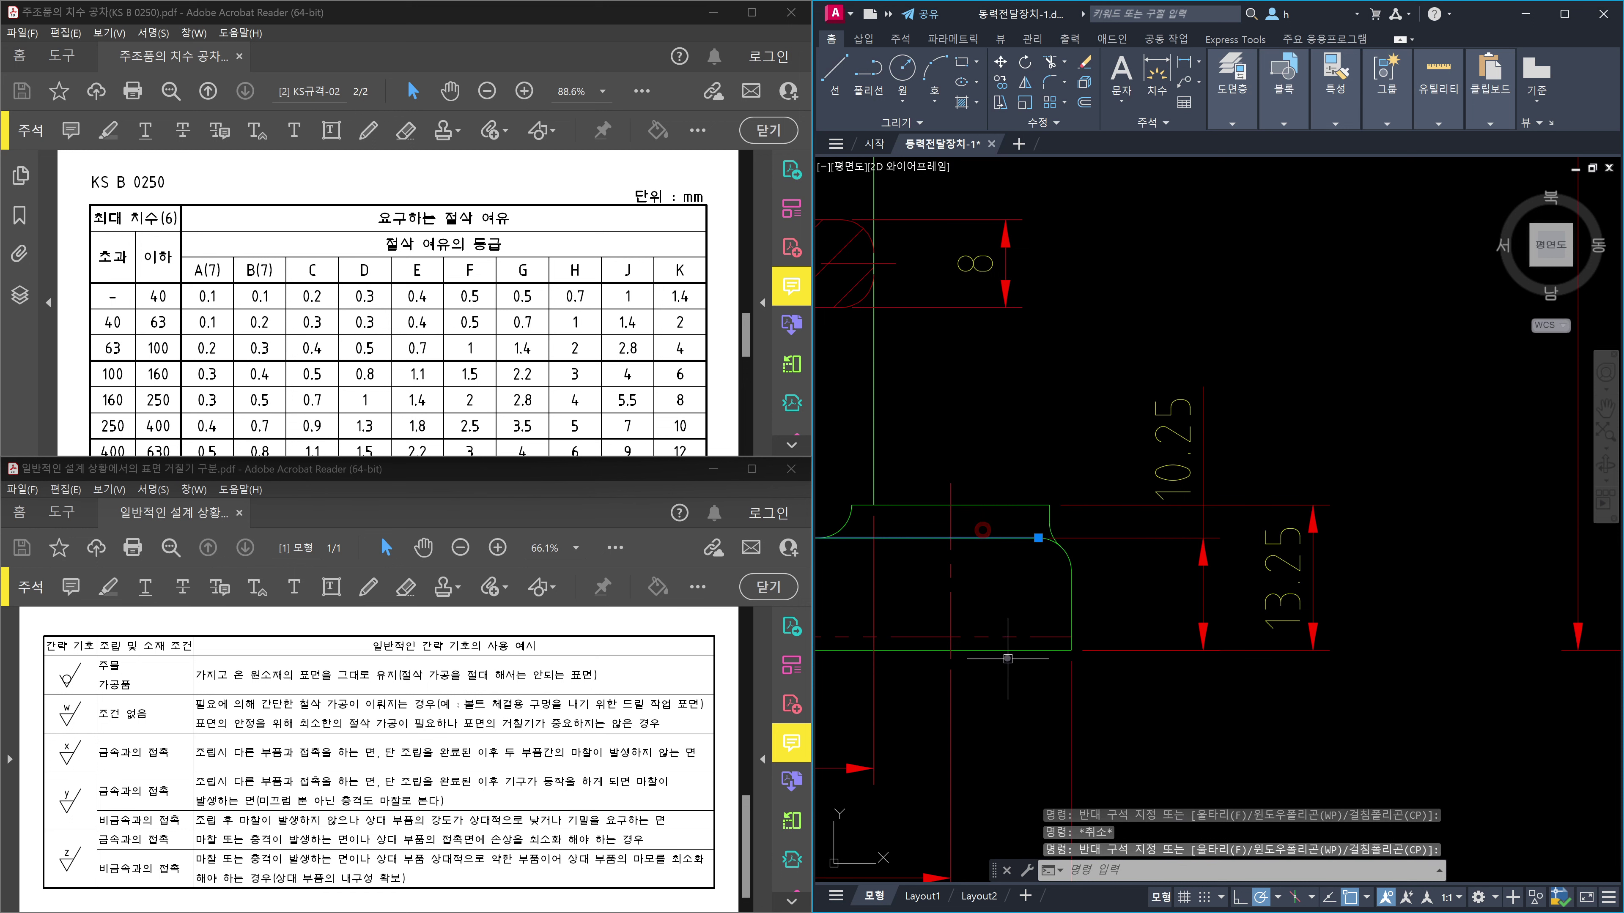
click(1217, 462)
click(1162, 440)
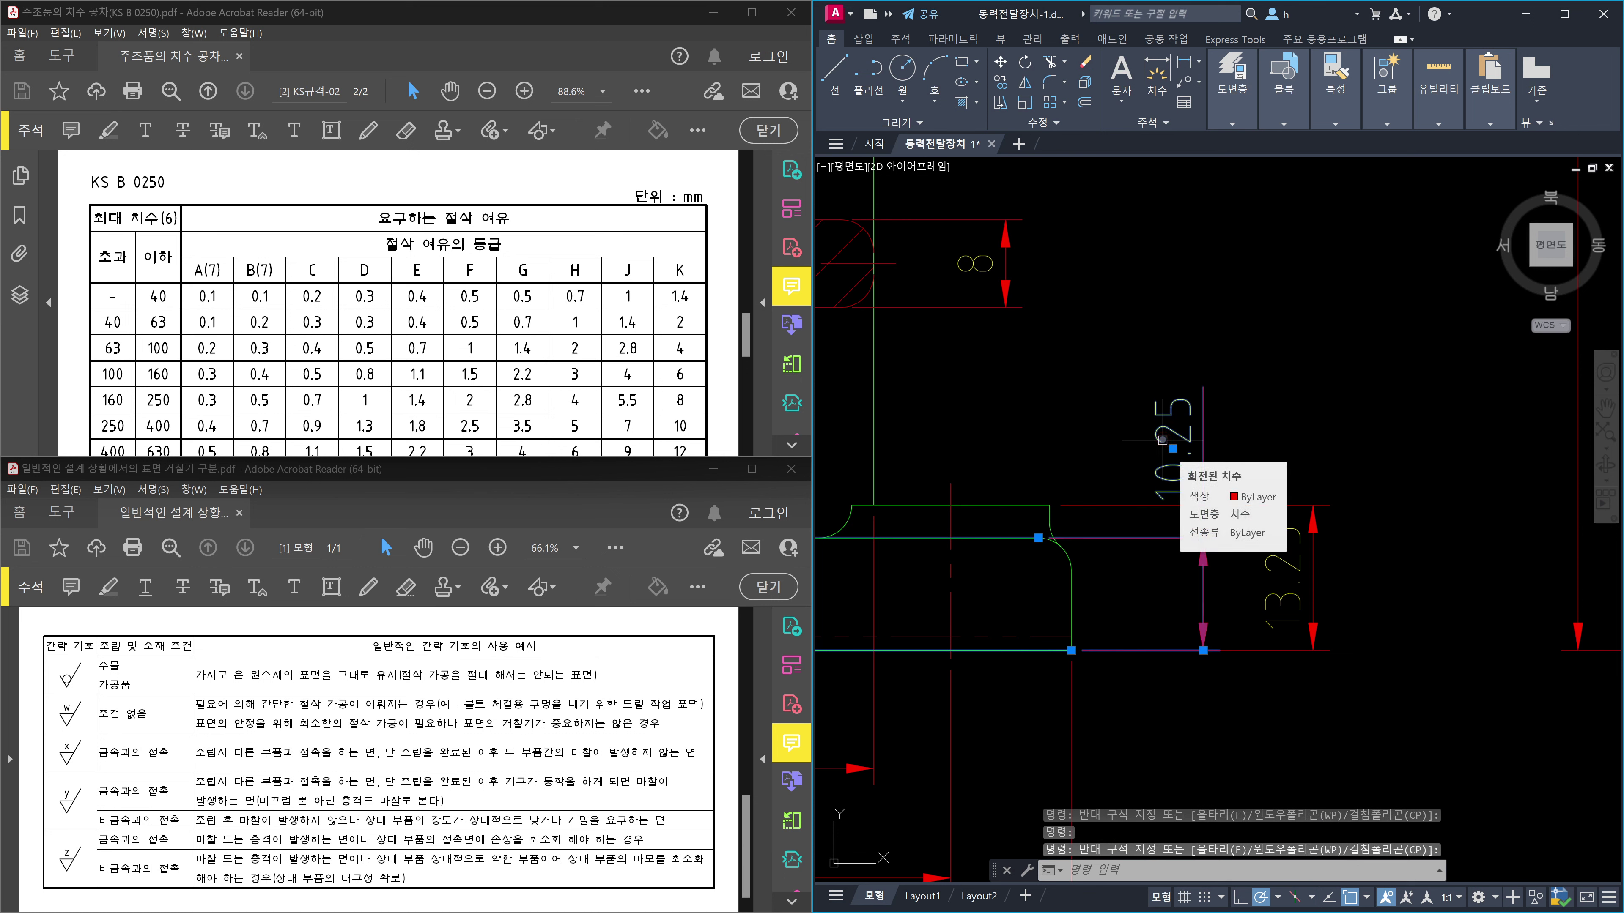
key(Escape)
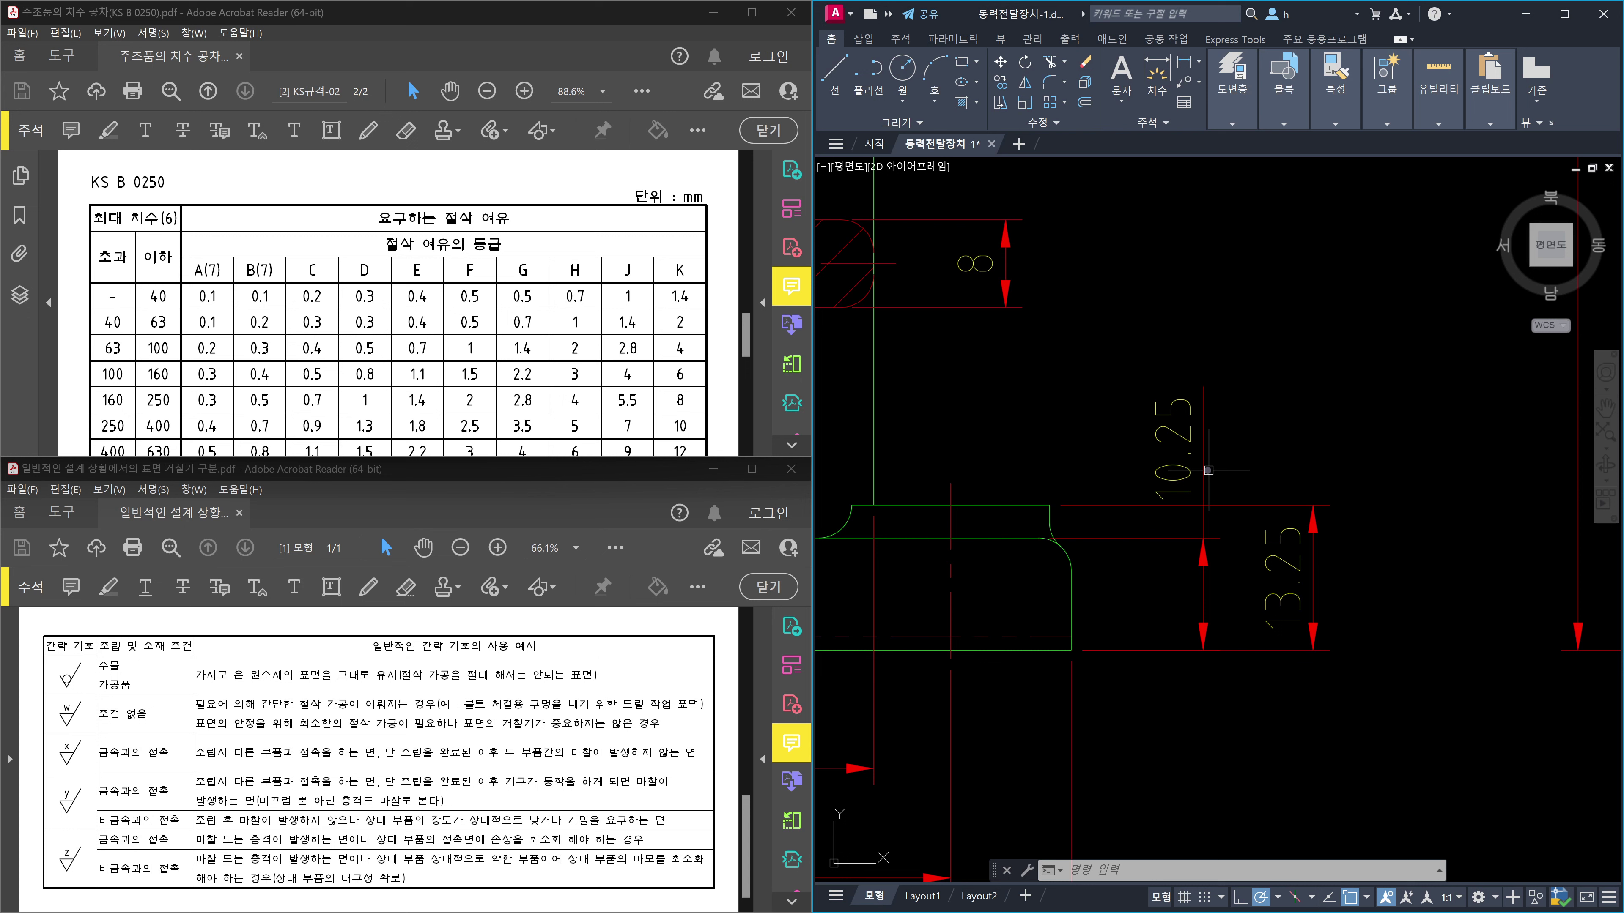
Examine the surface finish symbol under the side view base in the original housing drawing above.
scroll(1220, 453, down, 5)
key(Escape)
key(Escape)
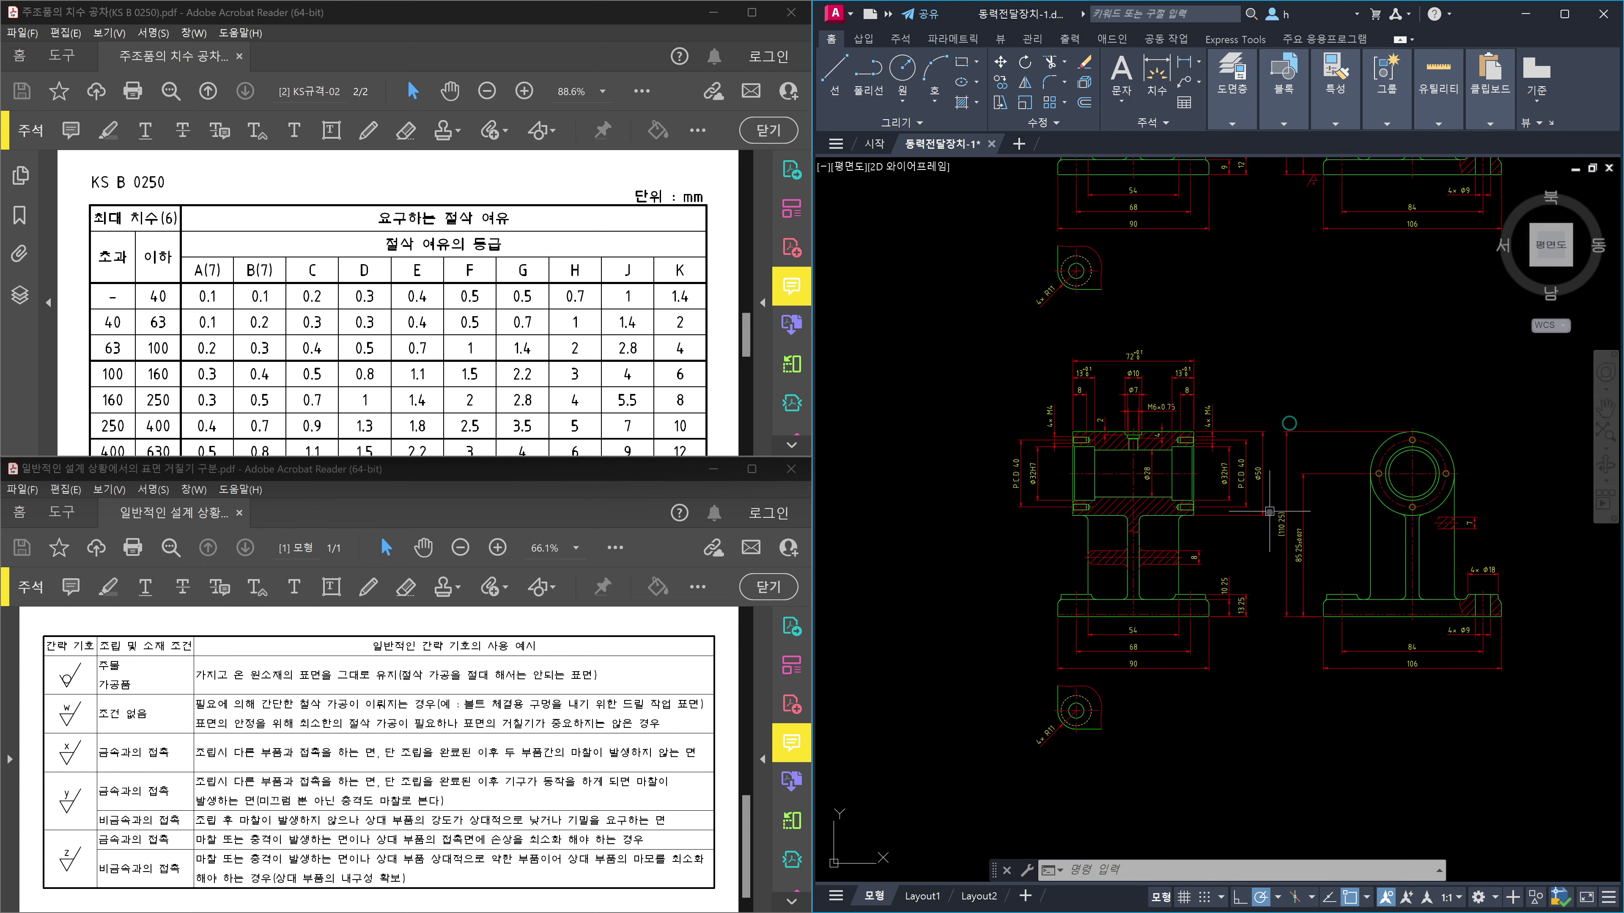
middle_drag(1221, 414, 1223, 514)
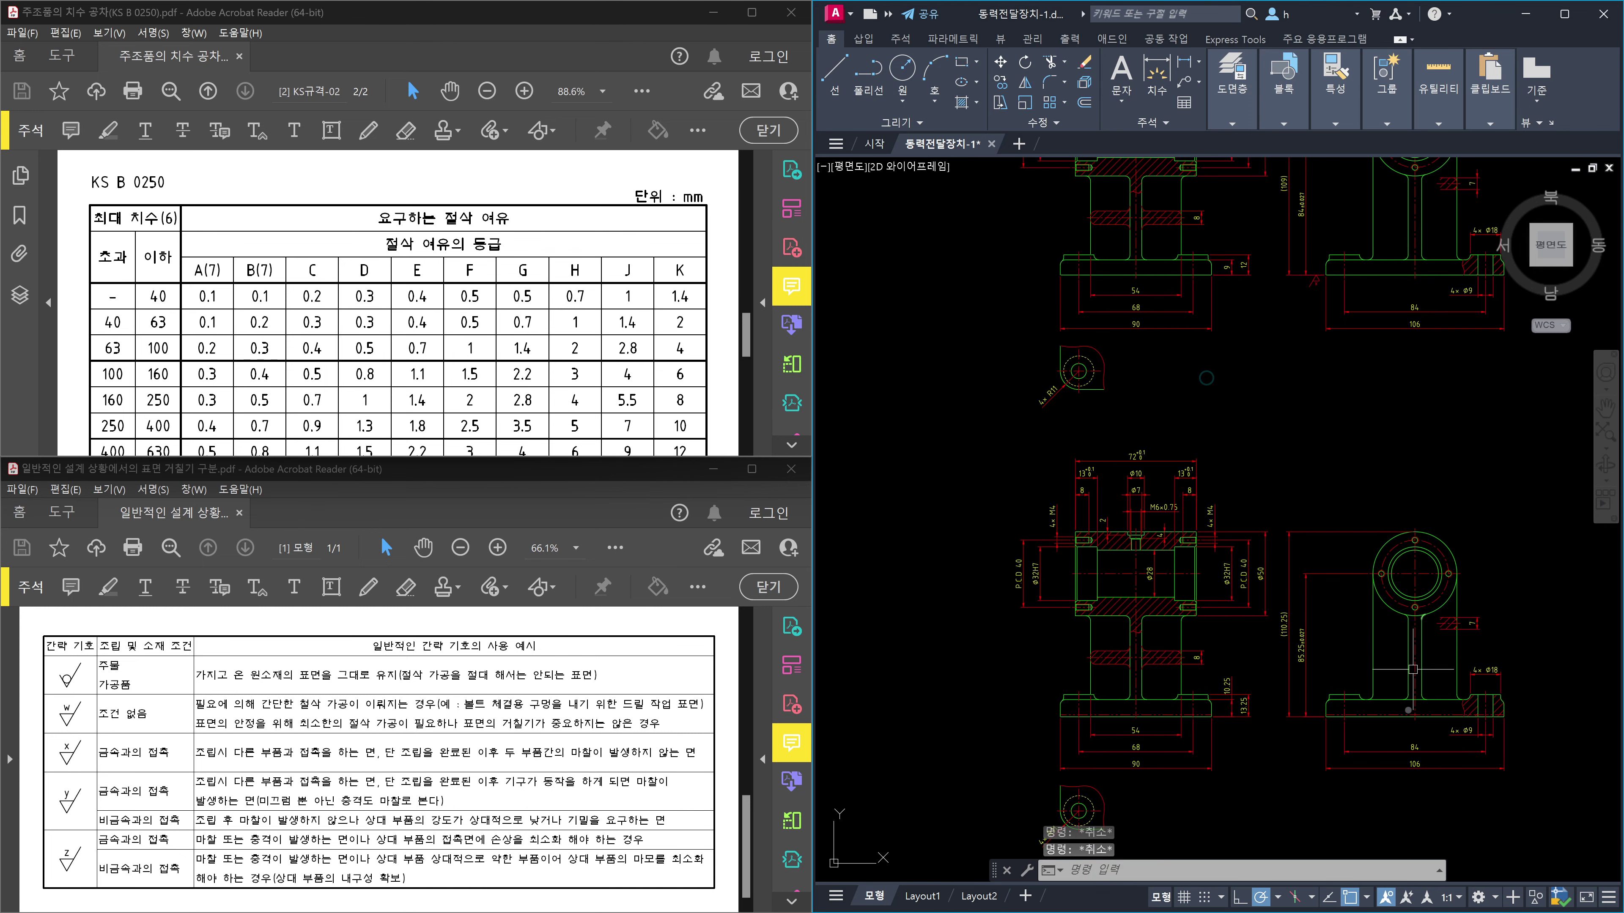
scroll(1311, 287, up, 6)
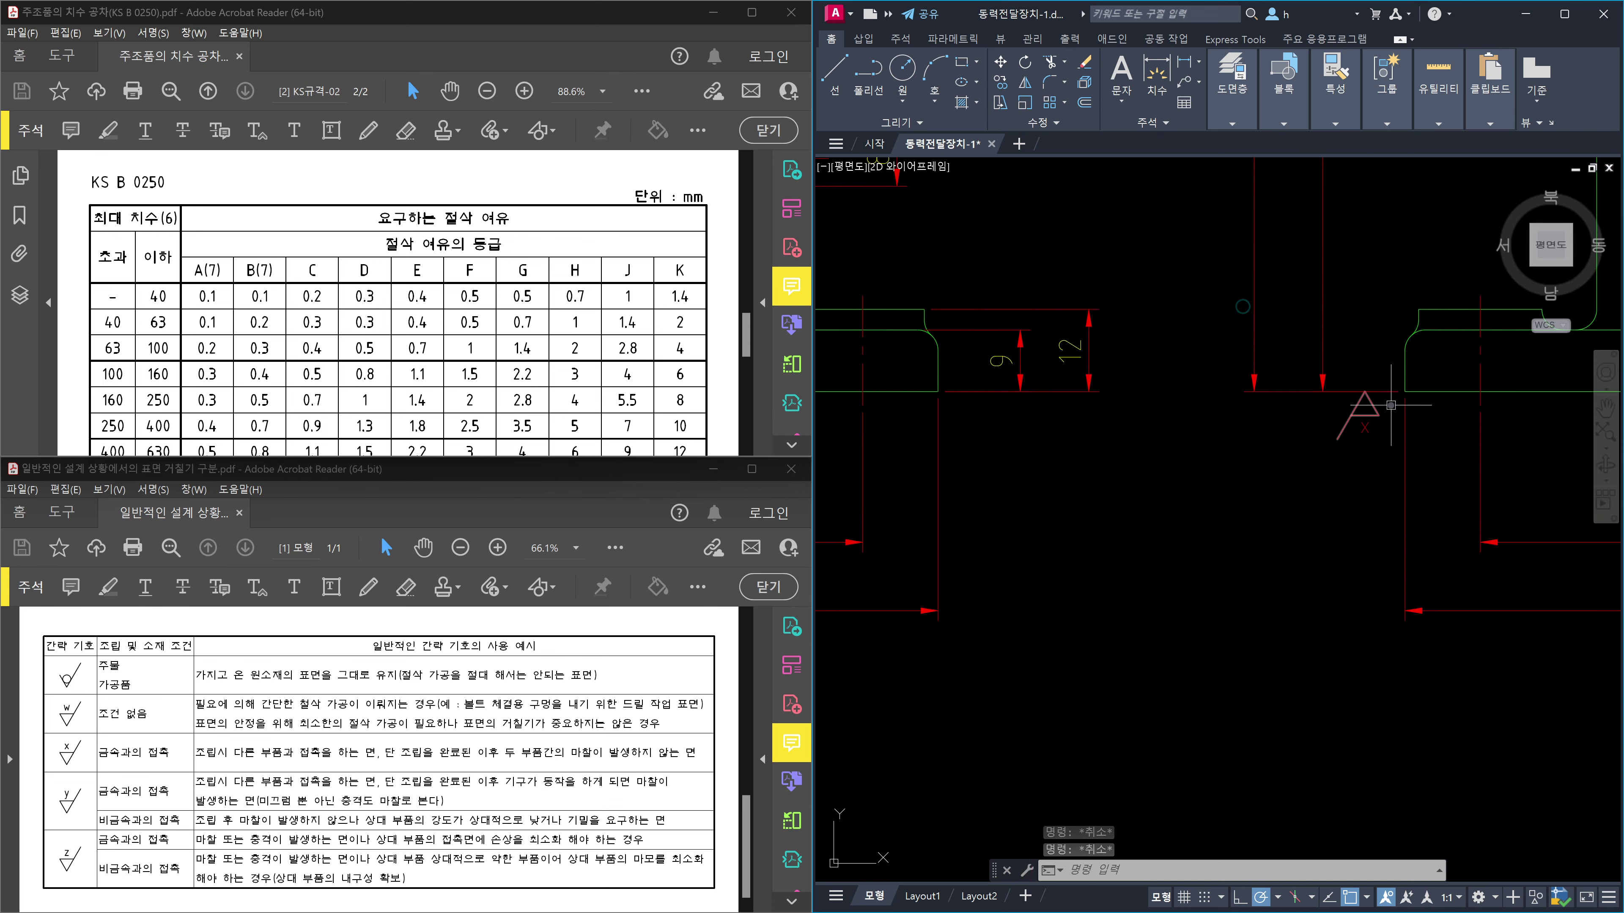
scroll(1360, 475, up, 3)
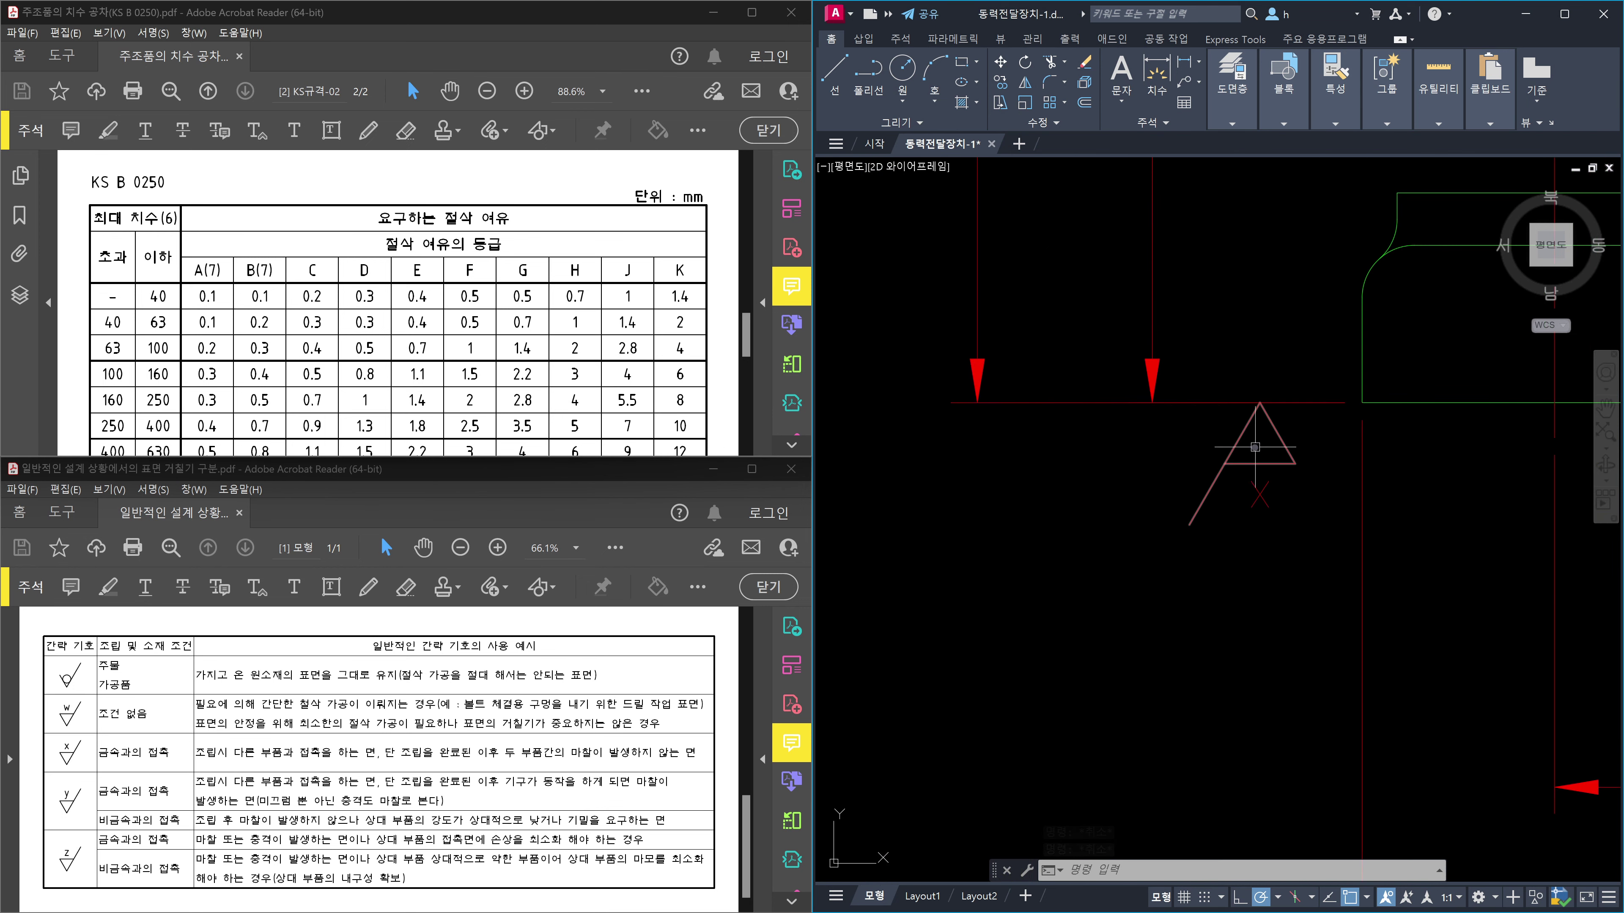
Examine the base plate's side edges, corner arc and upper edge across the front and side views.
scroll(1269, 448, down, 3)
middle_drag(1269, 448, 1360, 479)
middle_drag(1029, 418, 1336, 465)
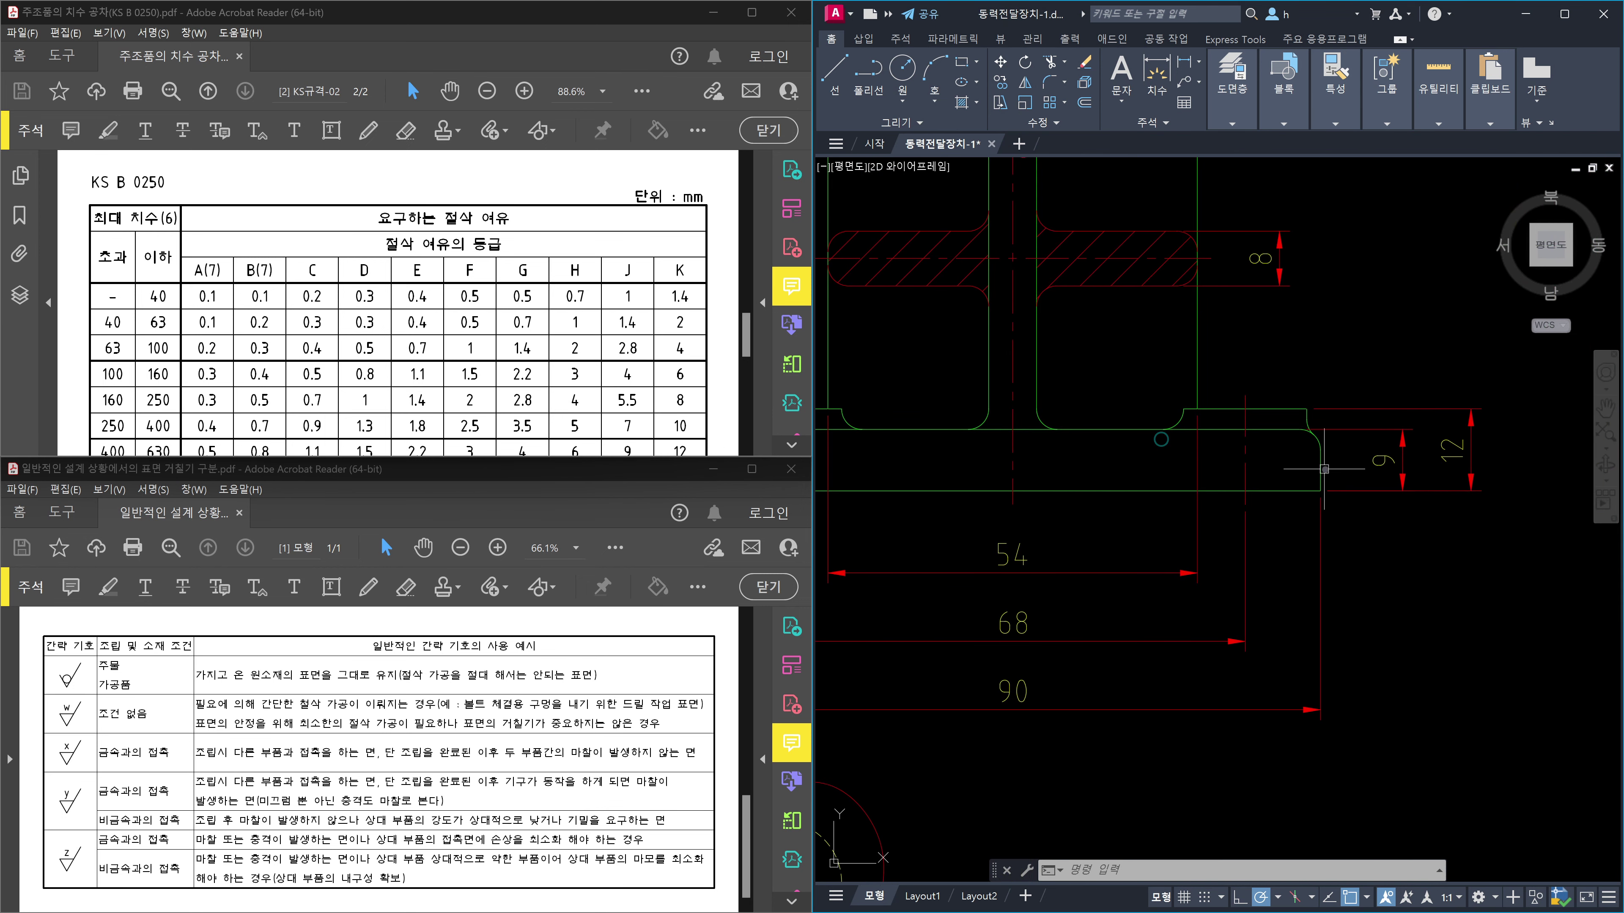
scroll(1319, 468, down, 4)
scroll(1226, 484, up, 2)
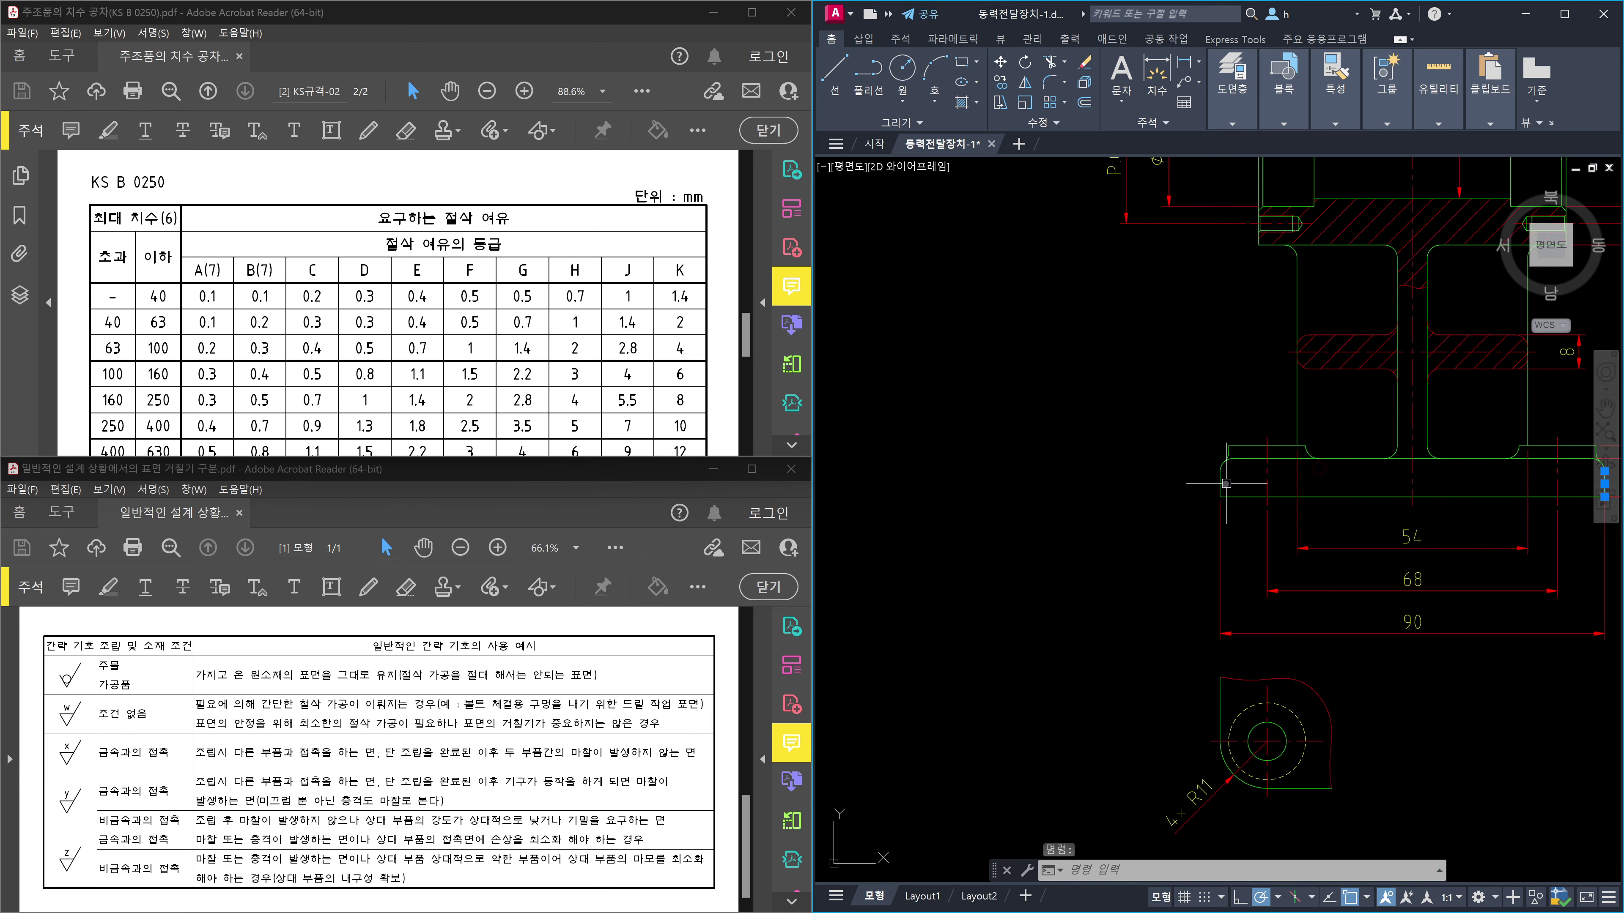
scroll(1221, 484, down, 4)
scroll(1349, 466, up, 7)
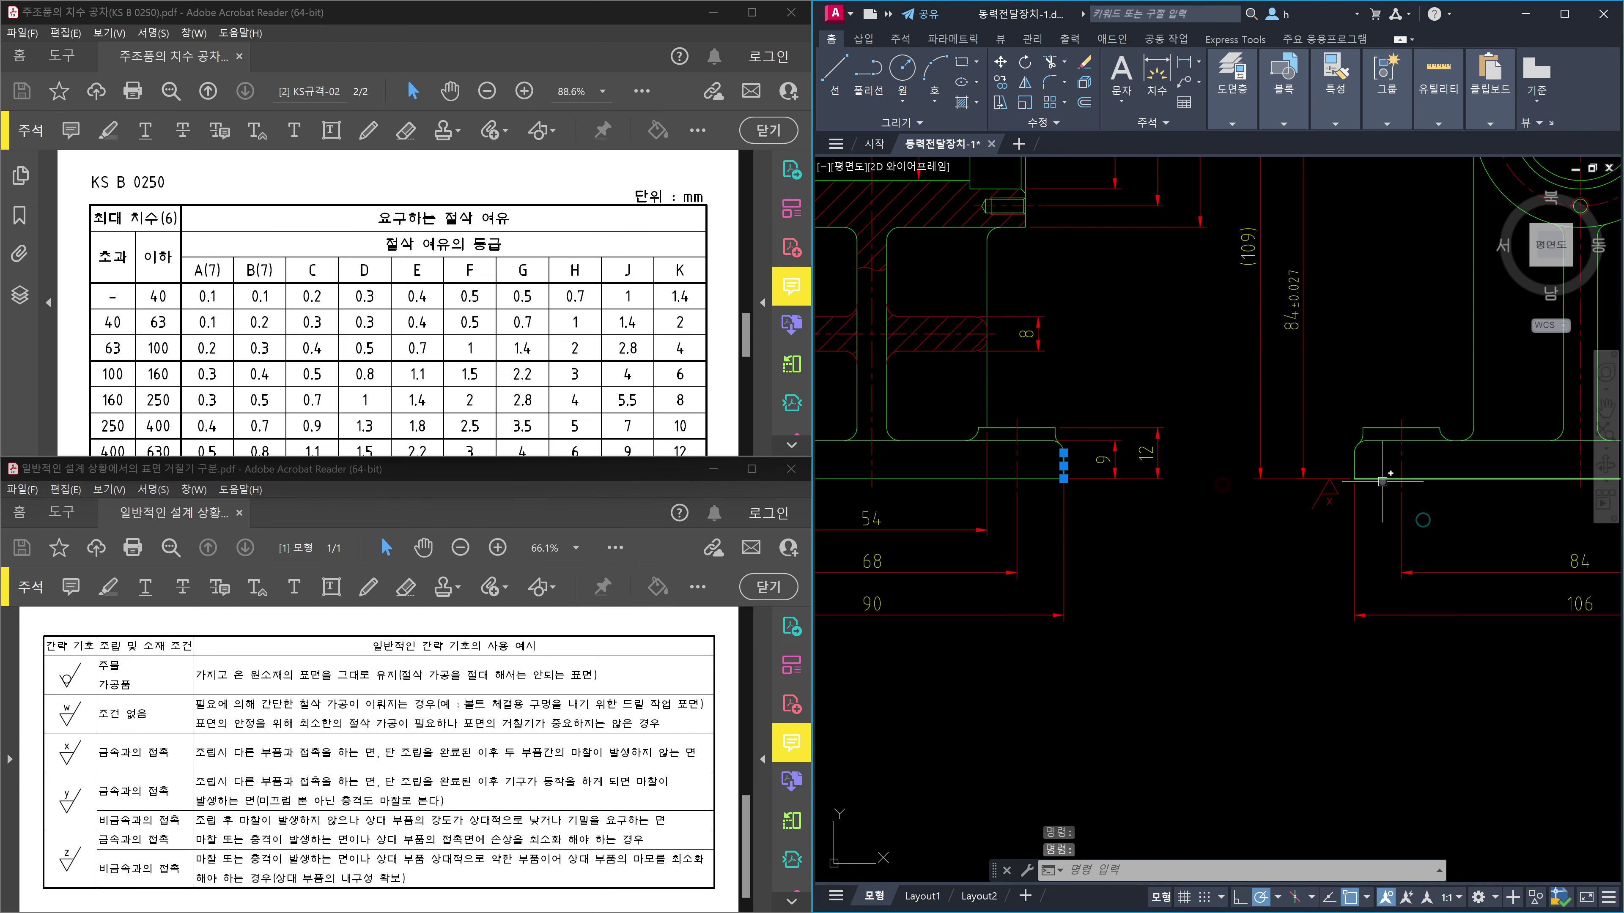
scroll(1349, 467, down, 4)
scroll(1362, 461, up, 5)
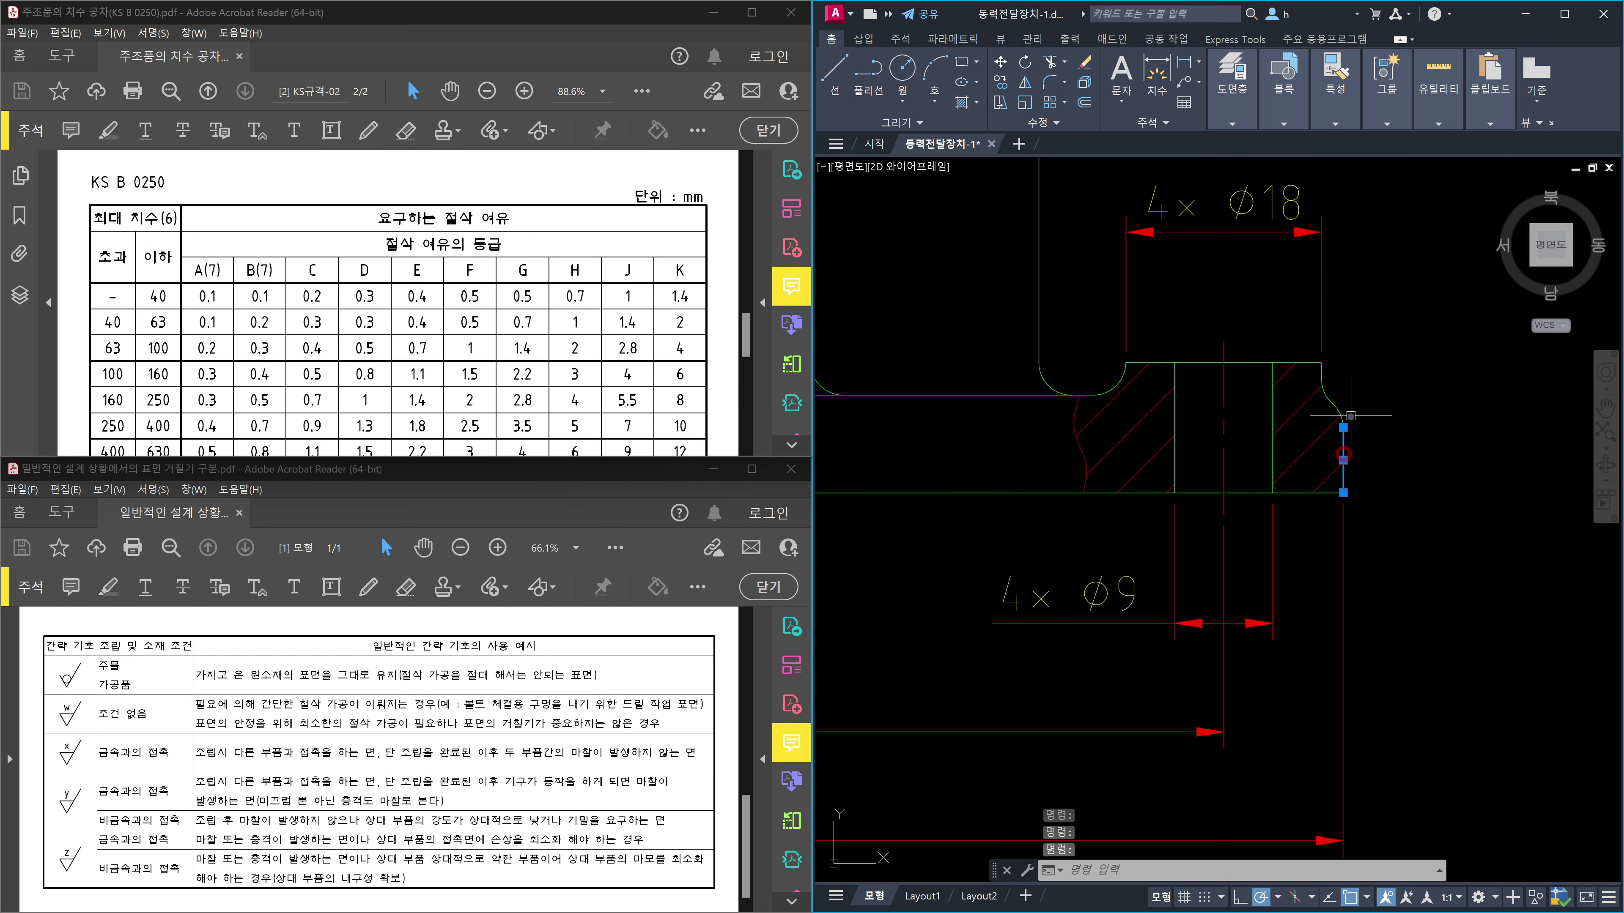
click(1324, 380)
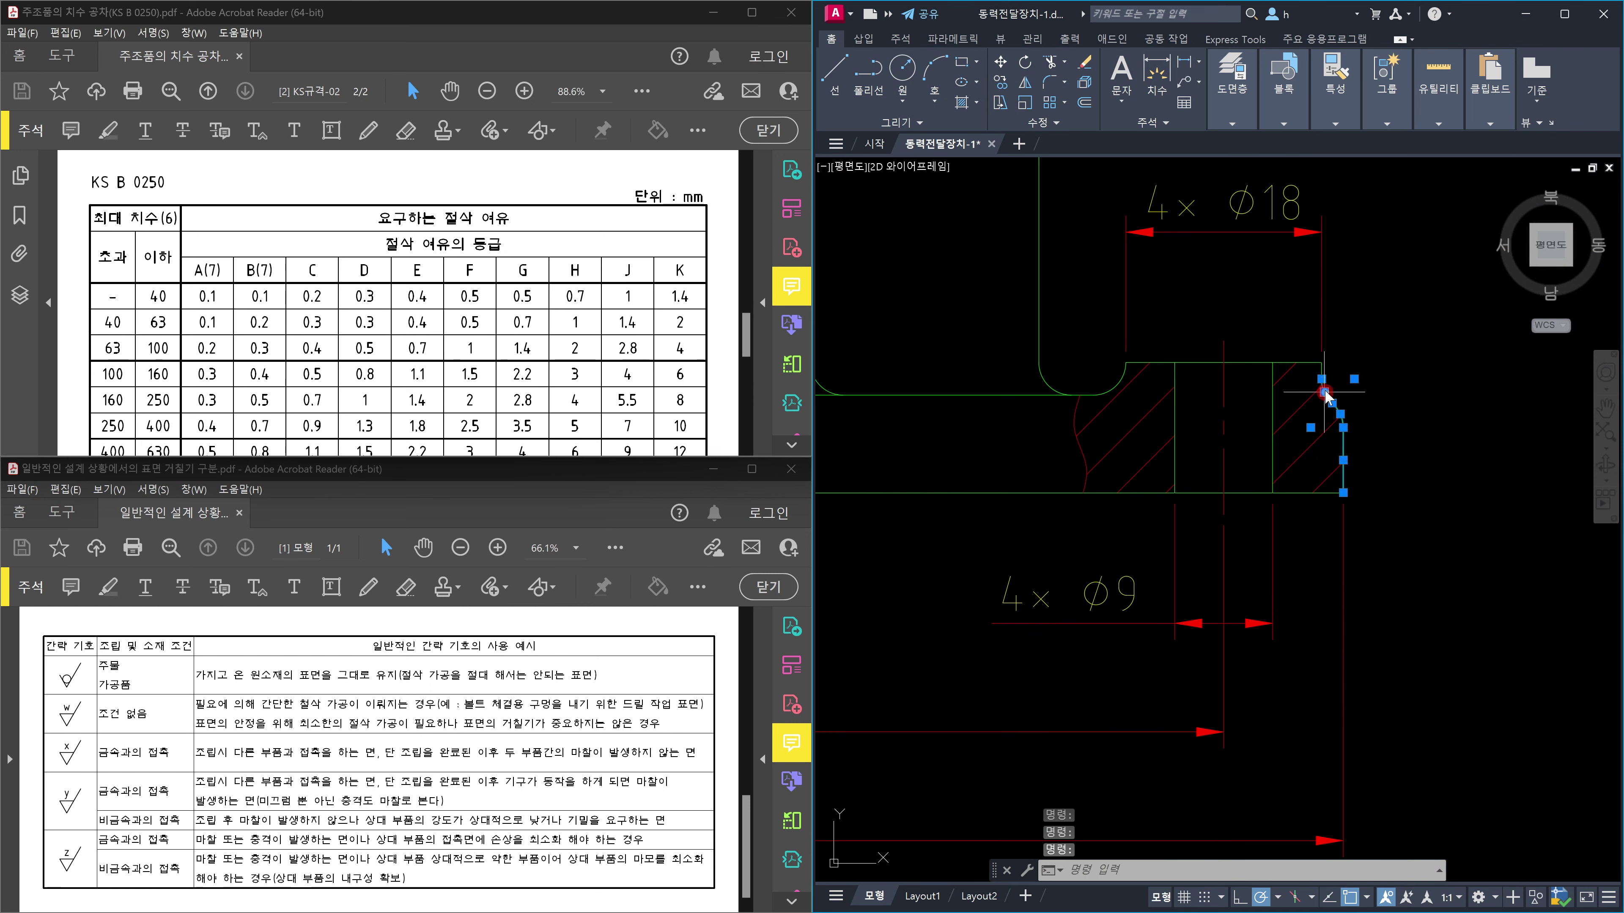
click(1039, 397)
scroll(1039, 397, down, 5)
scroll(1220, 421, up, 4)
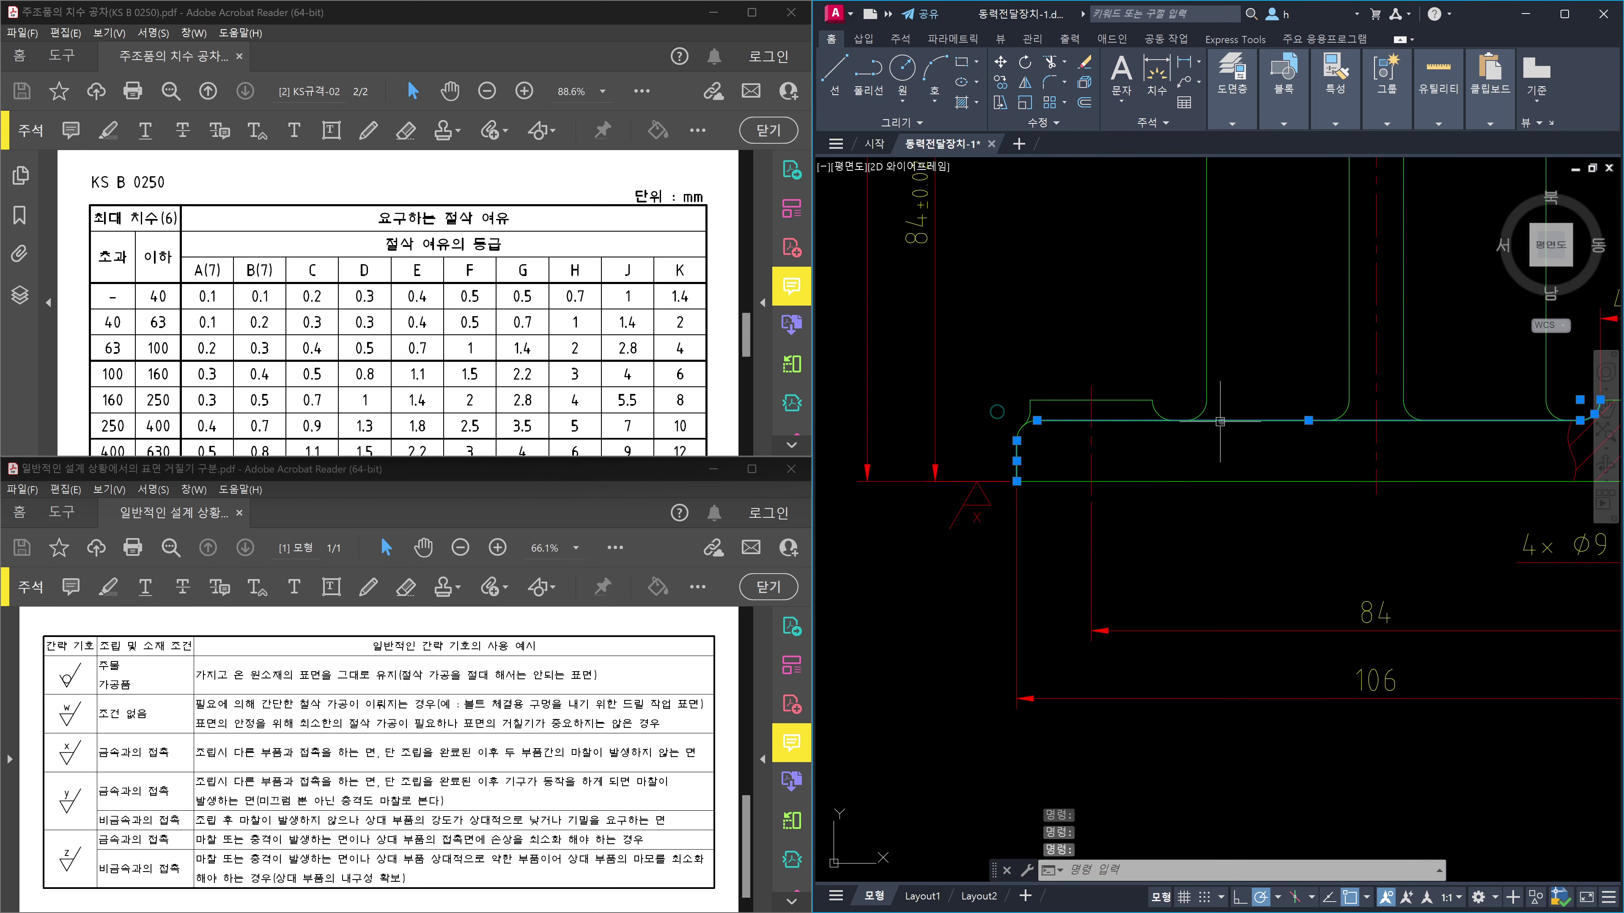
scroll(1214, 429, down, 3)
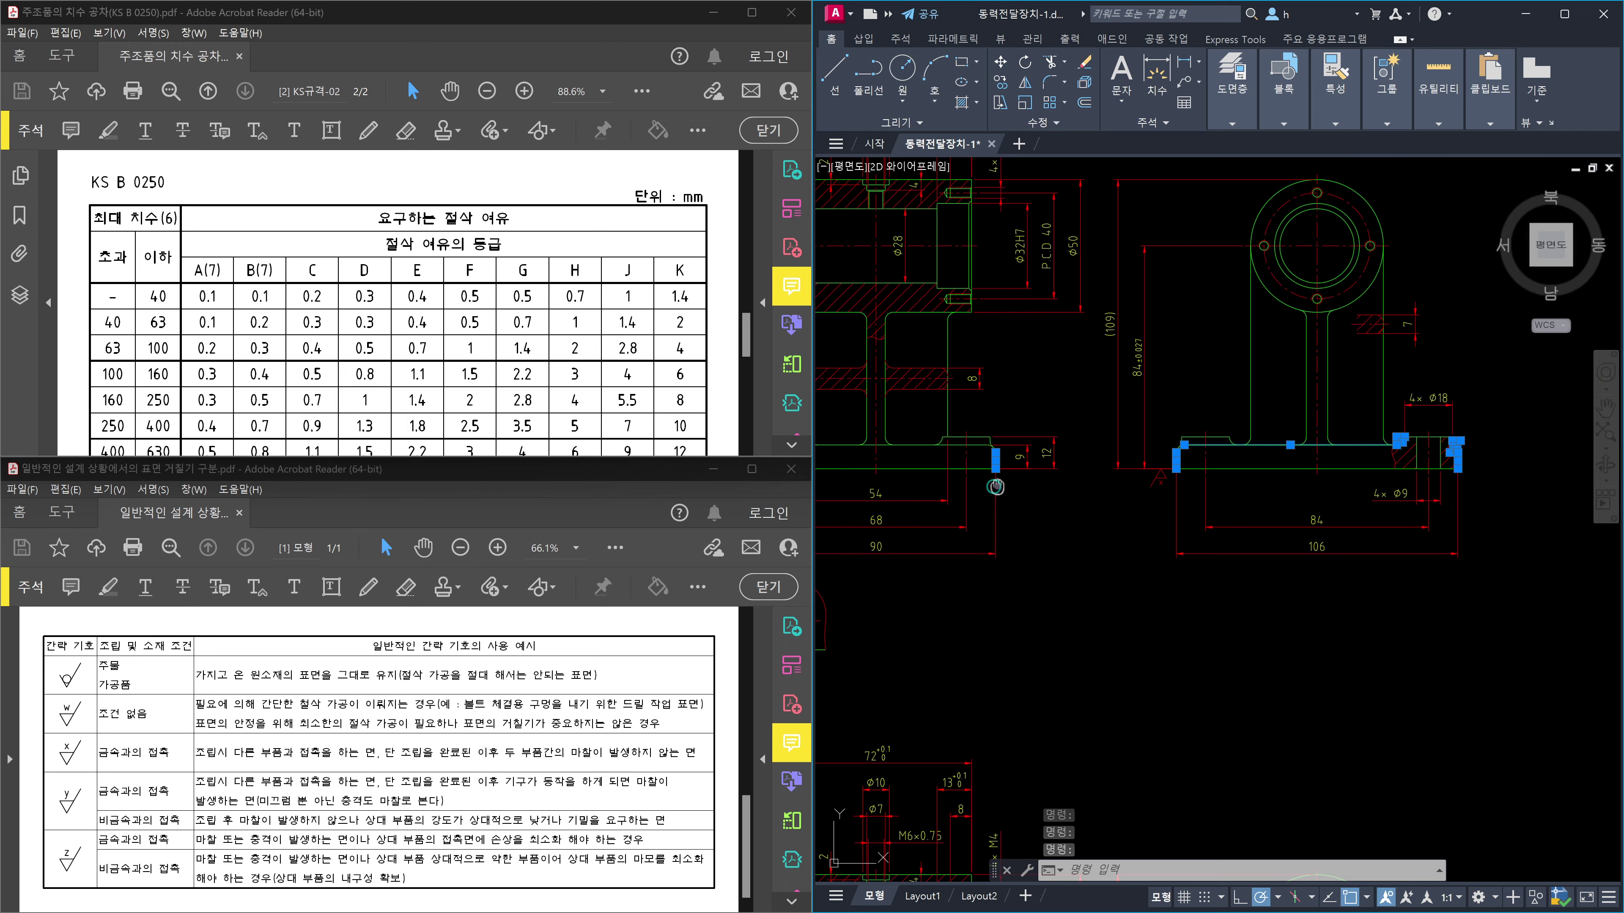
scroll(1019, 462, down, 2)
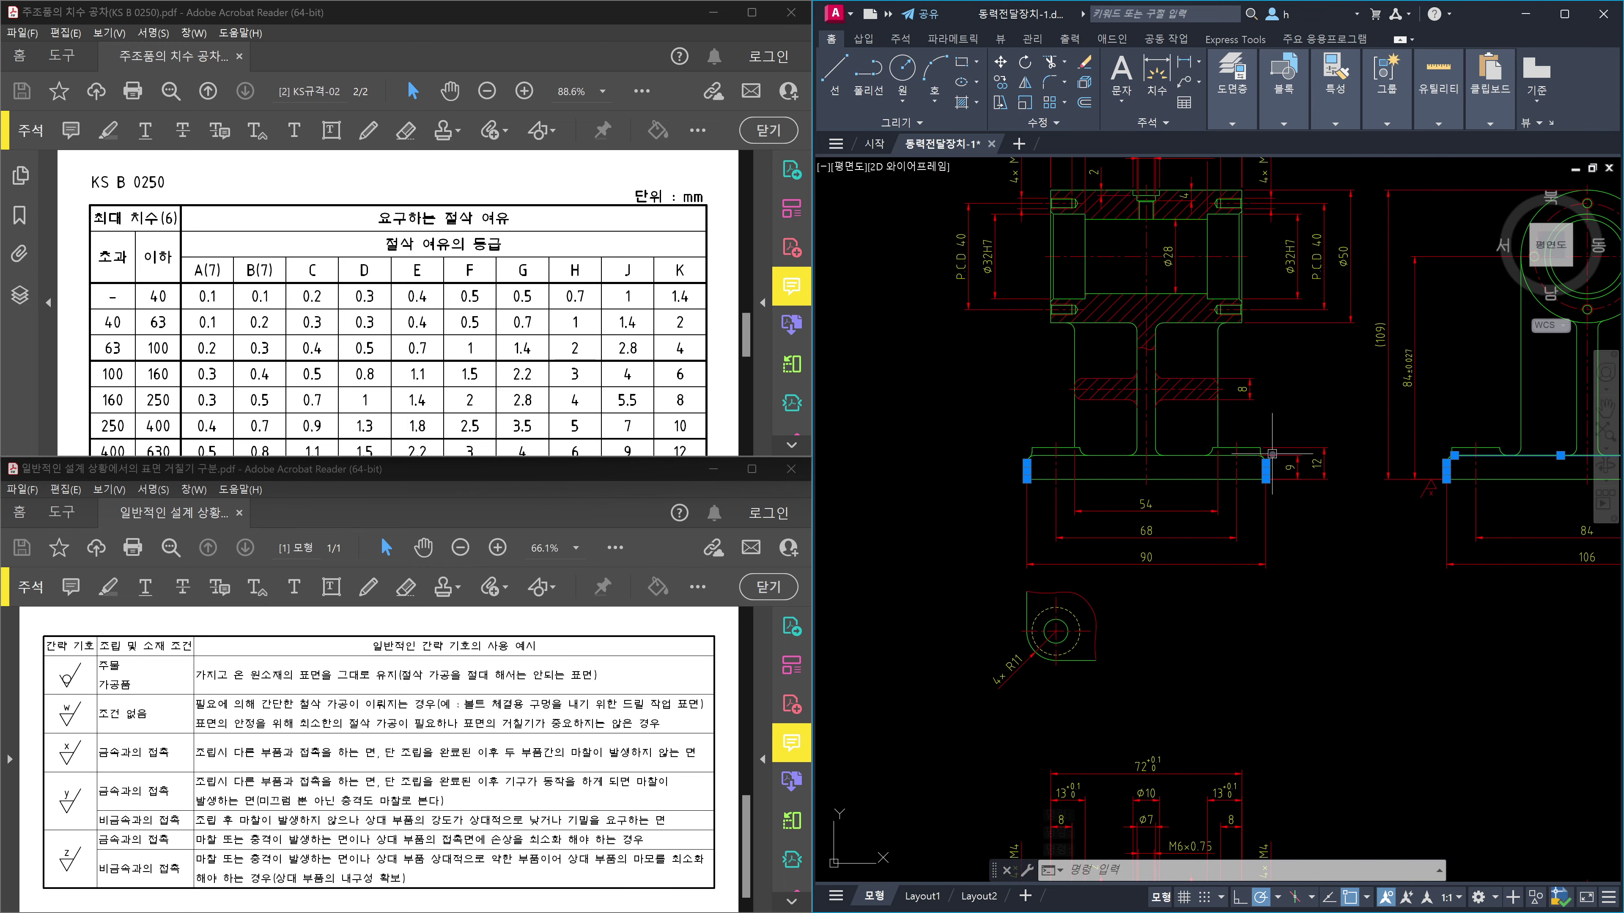
scroll(1256, 468, up, 3)
key(Escape)
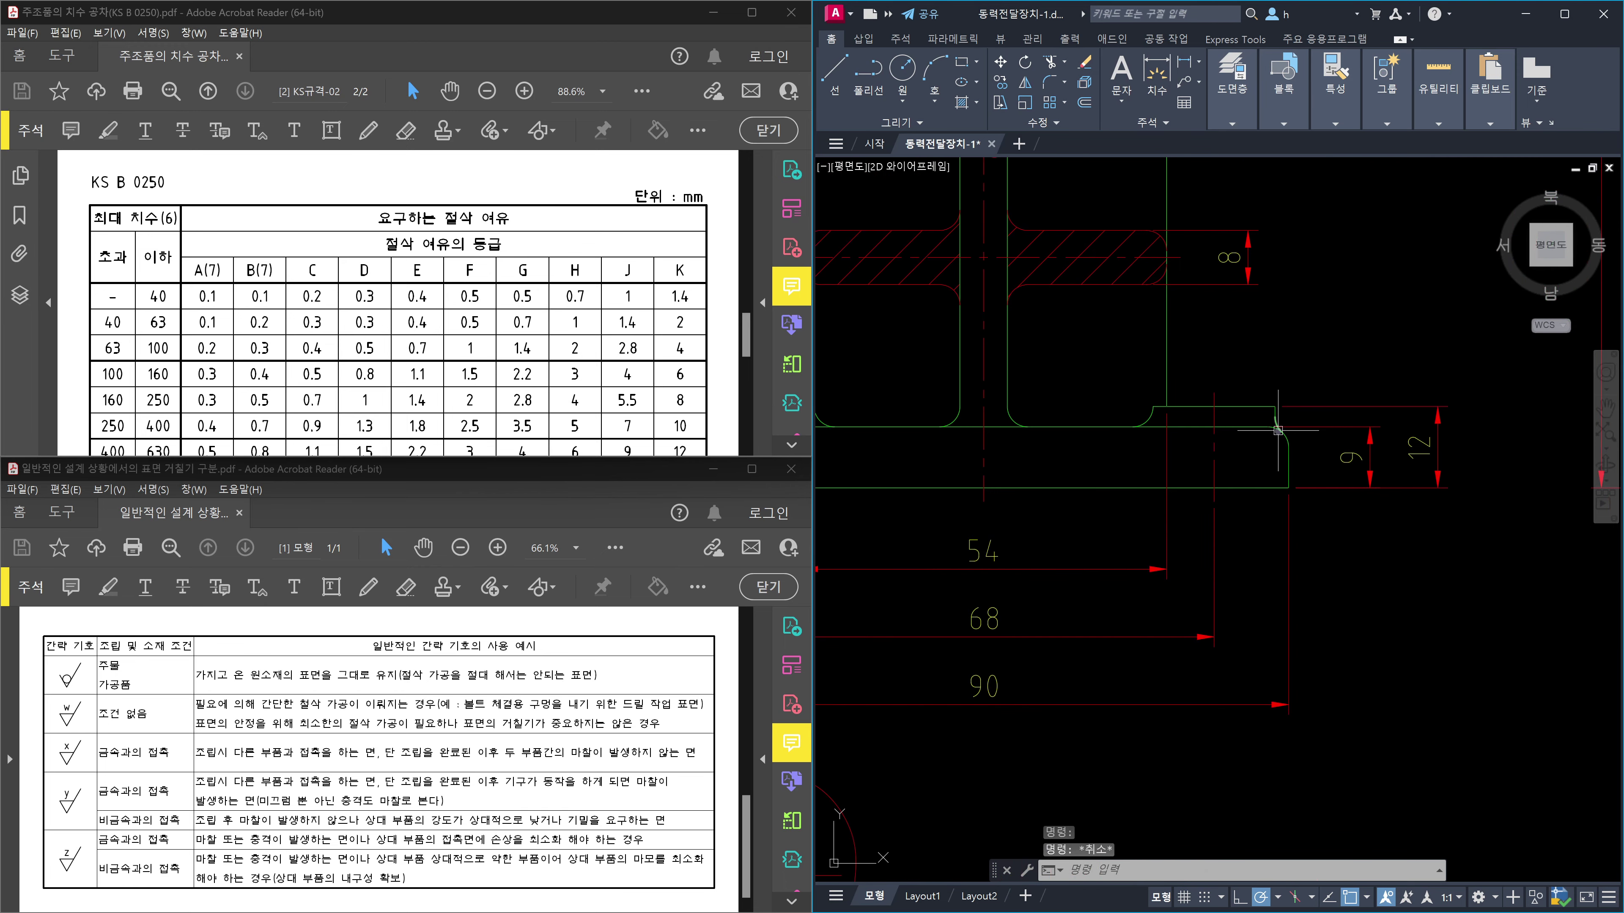
Examine the short vertical edge of the base's bolt pad and the 12 mm height dimension in the front view.
scroll(1277, 428, up, 4)
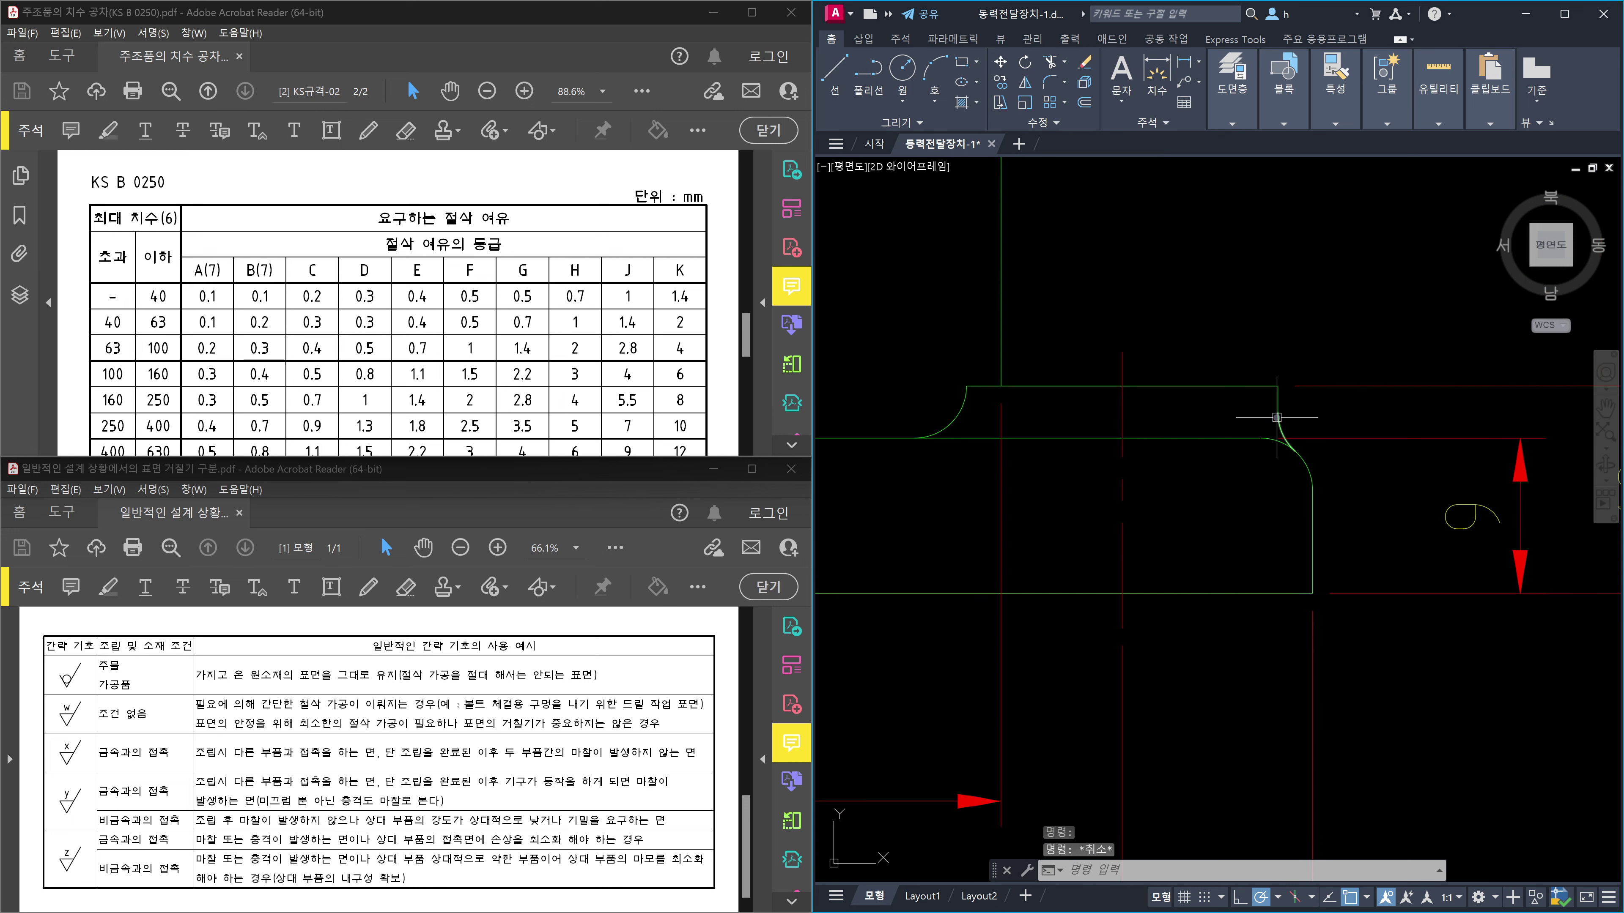
scroll(1276, 417, up, 2)
click(1279, 390)
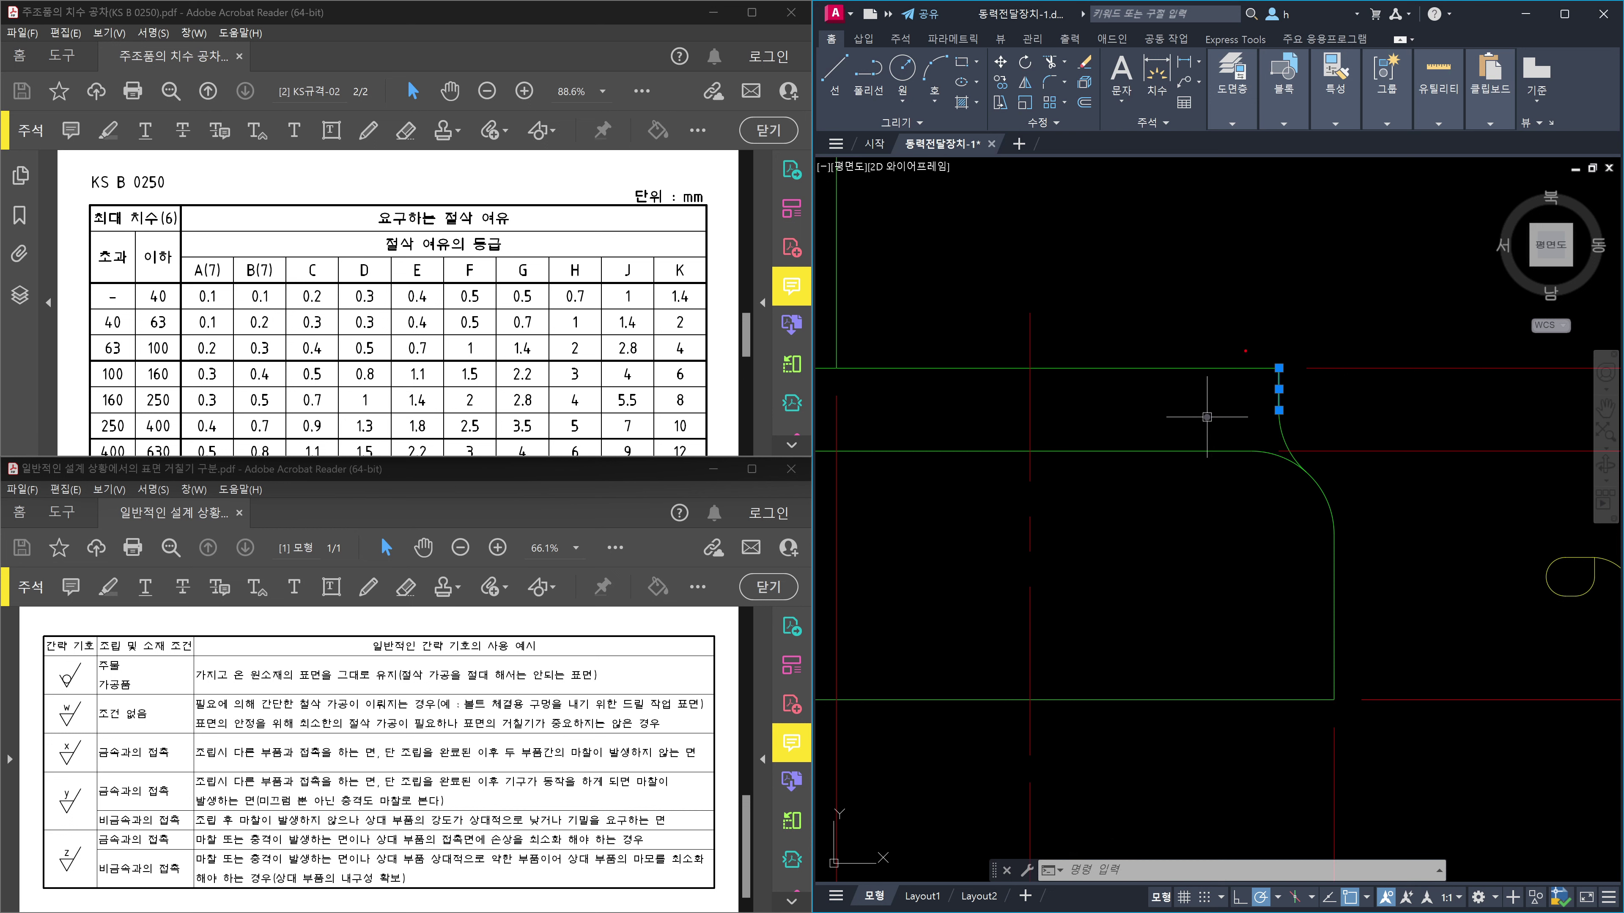
ctrl+drag(1253, 344, 1298, 387)
drag(1328, 421, 1280, 403)
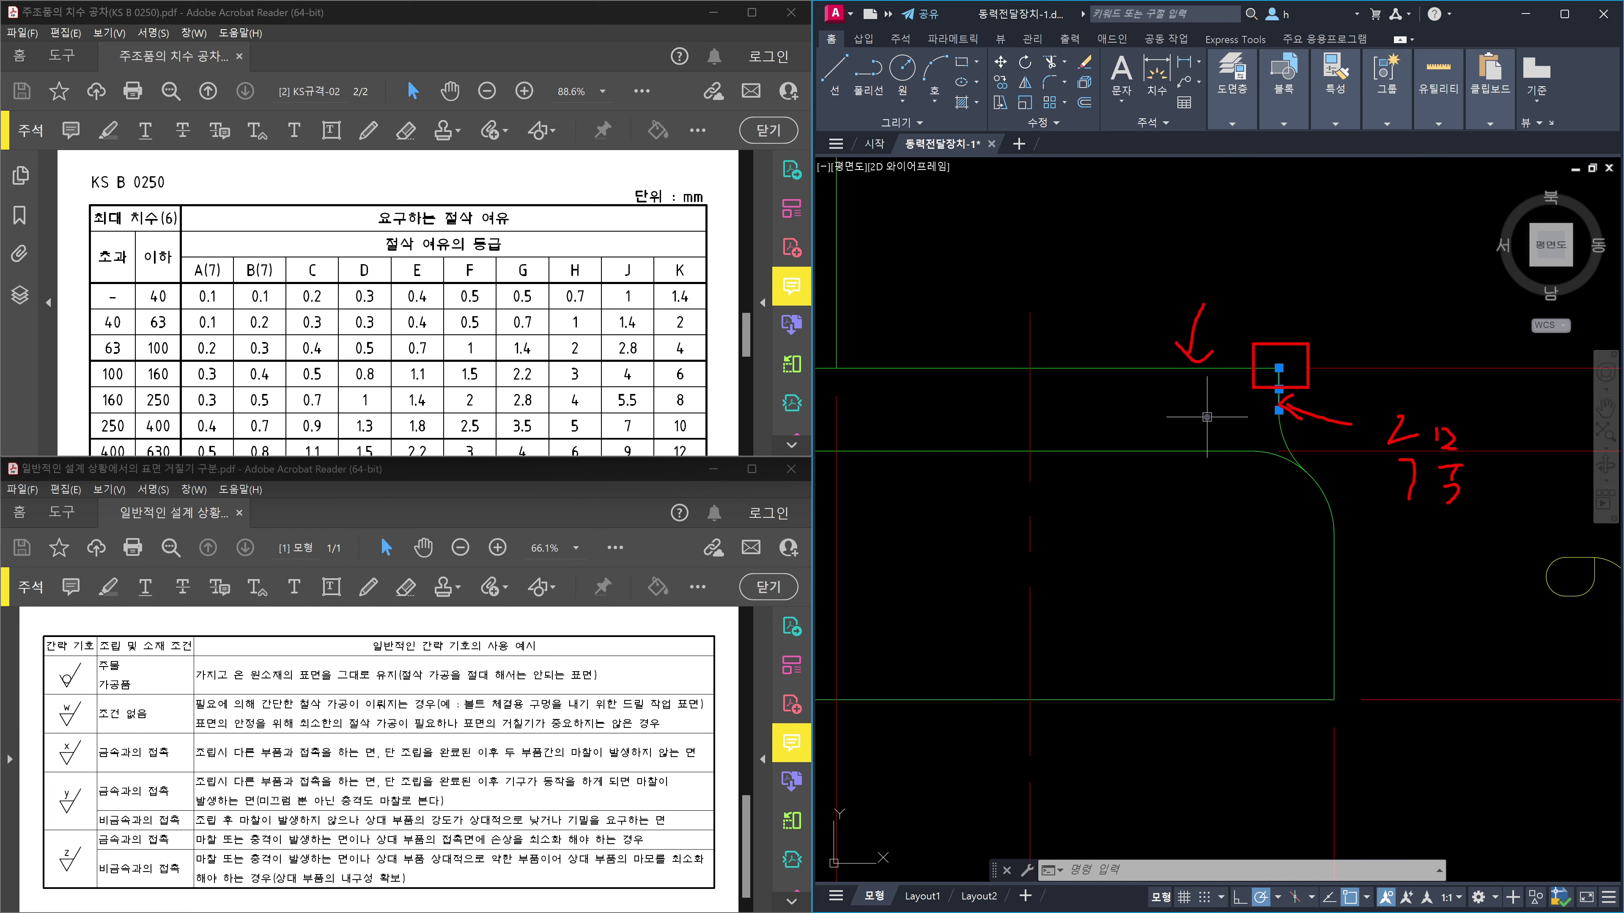
drag(1253, 282, 1236, 314)
drag(1344, 289, 1341, 299)
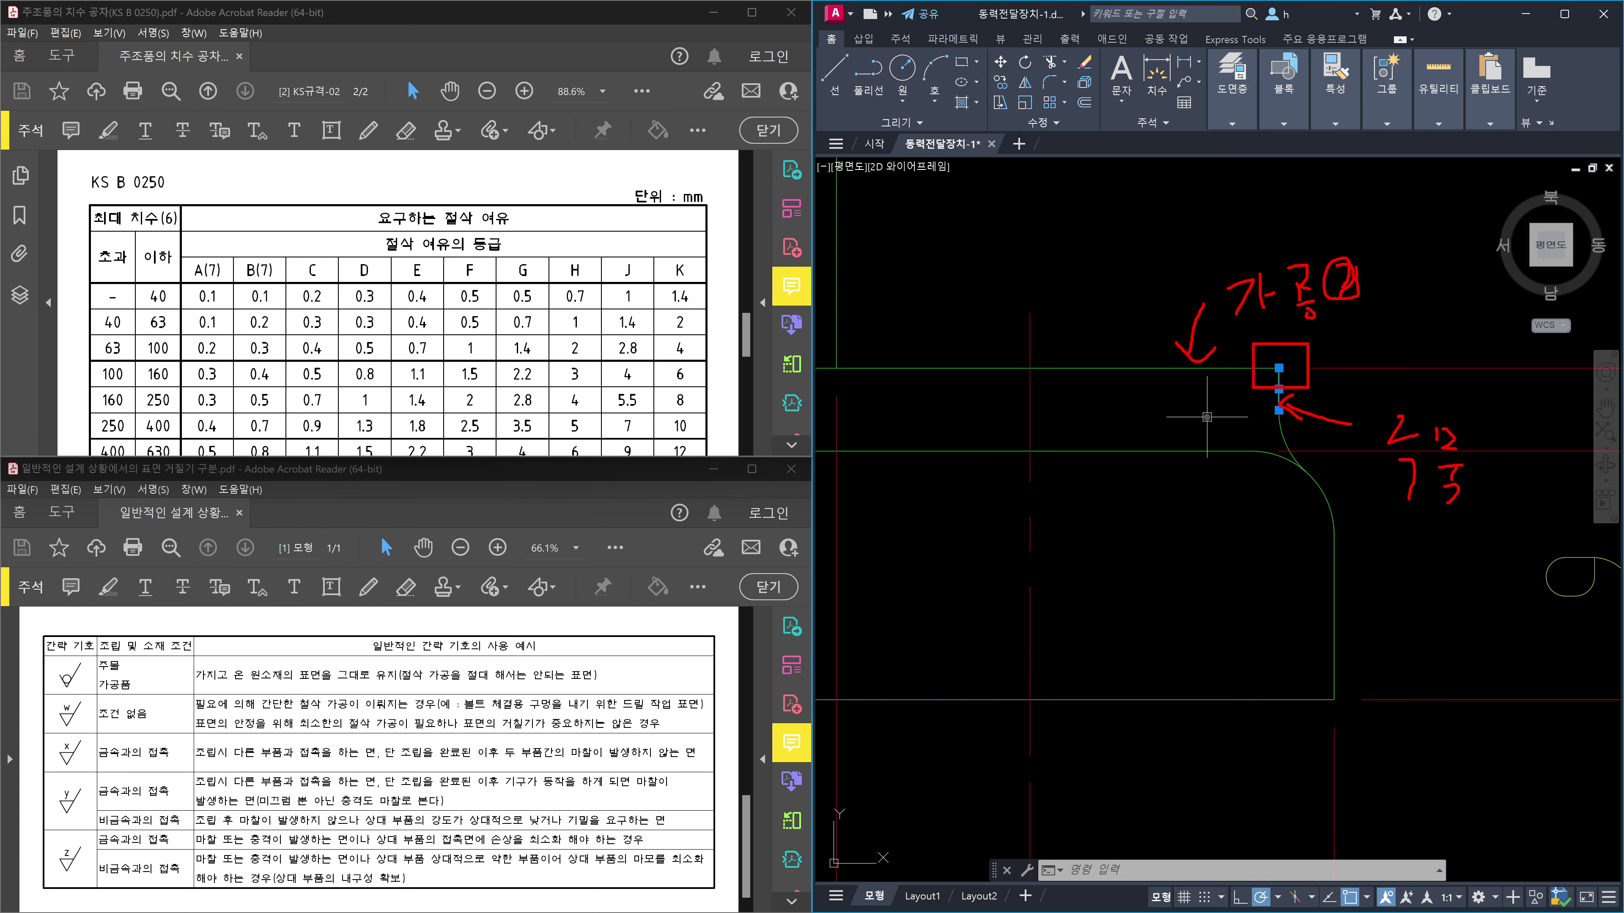
drag(1094, 322, 1078, 363)
scroll(1135, 373, down, 5)
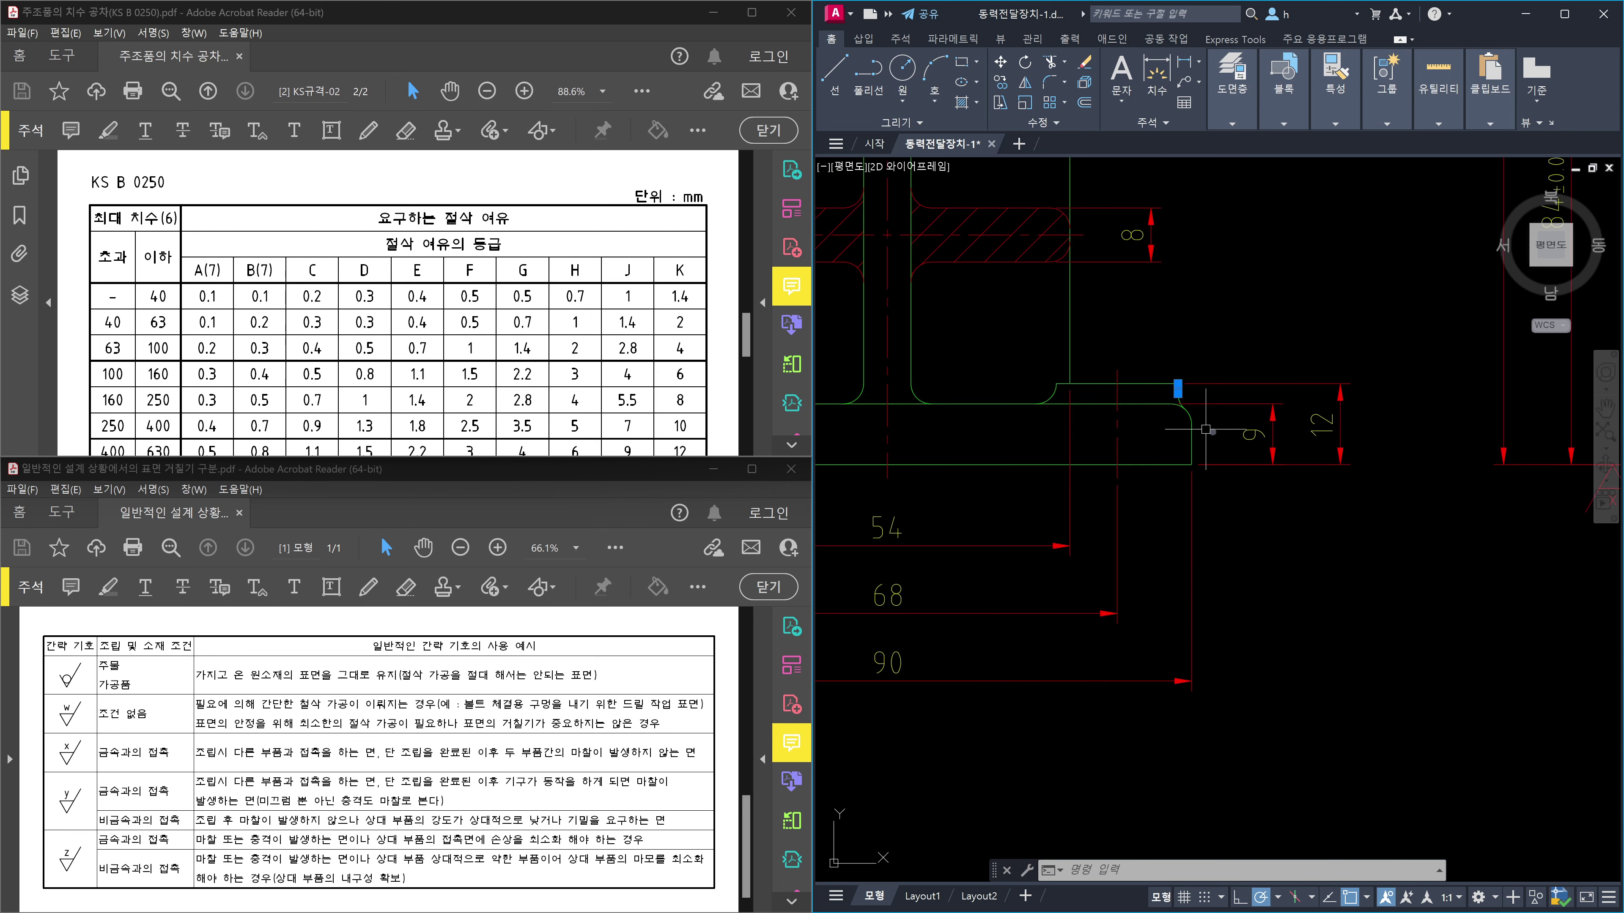
scroll(1196, 399, up, 4)
click(1376, 511)
click(1271, 468)
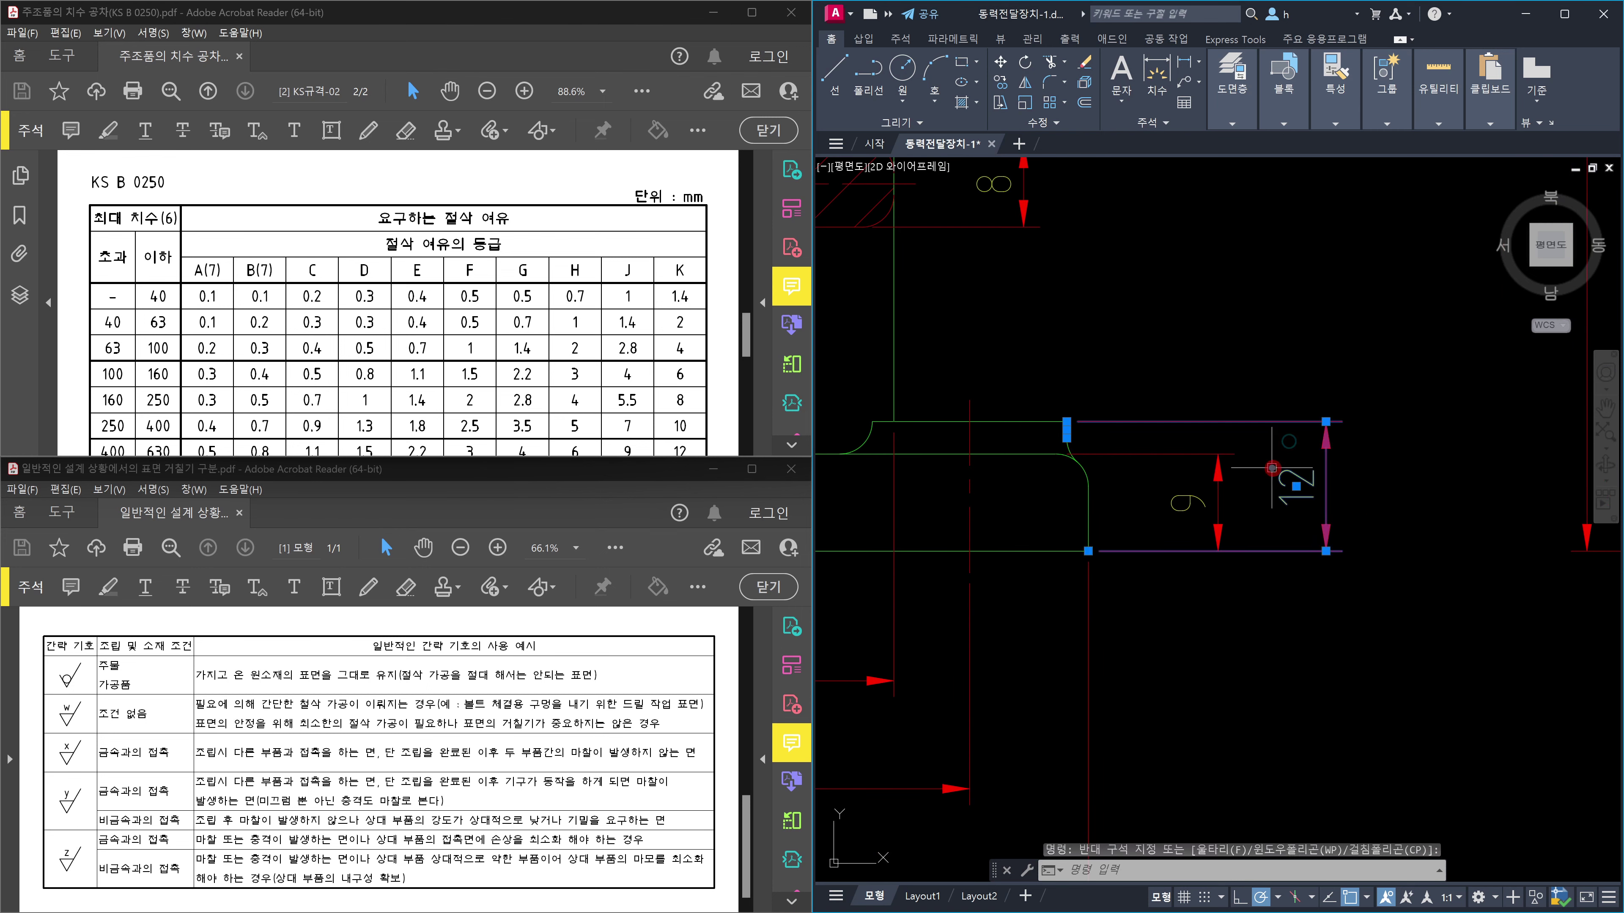
key(Escape)
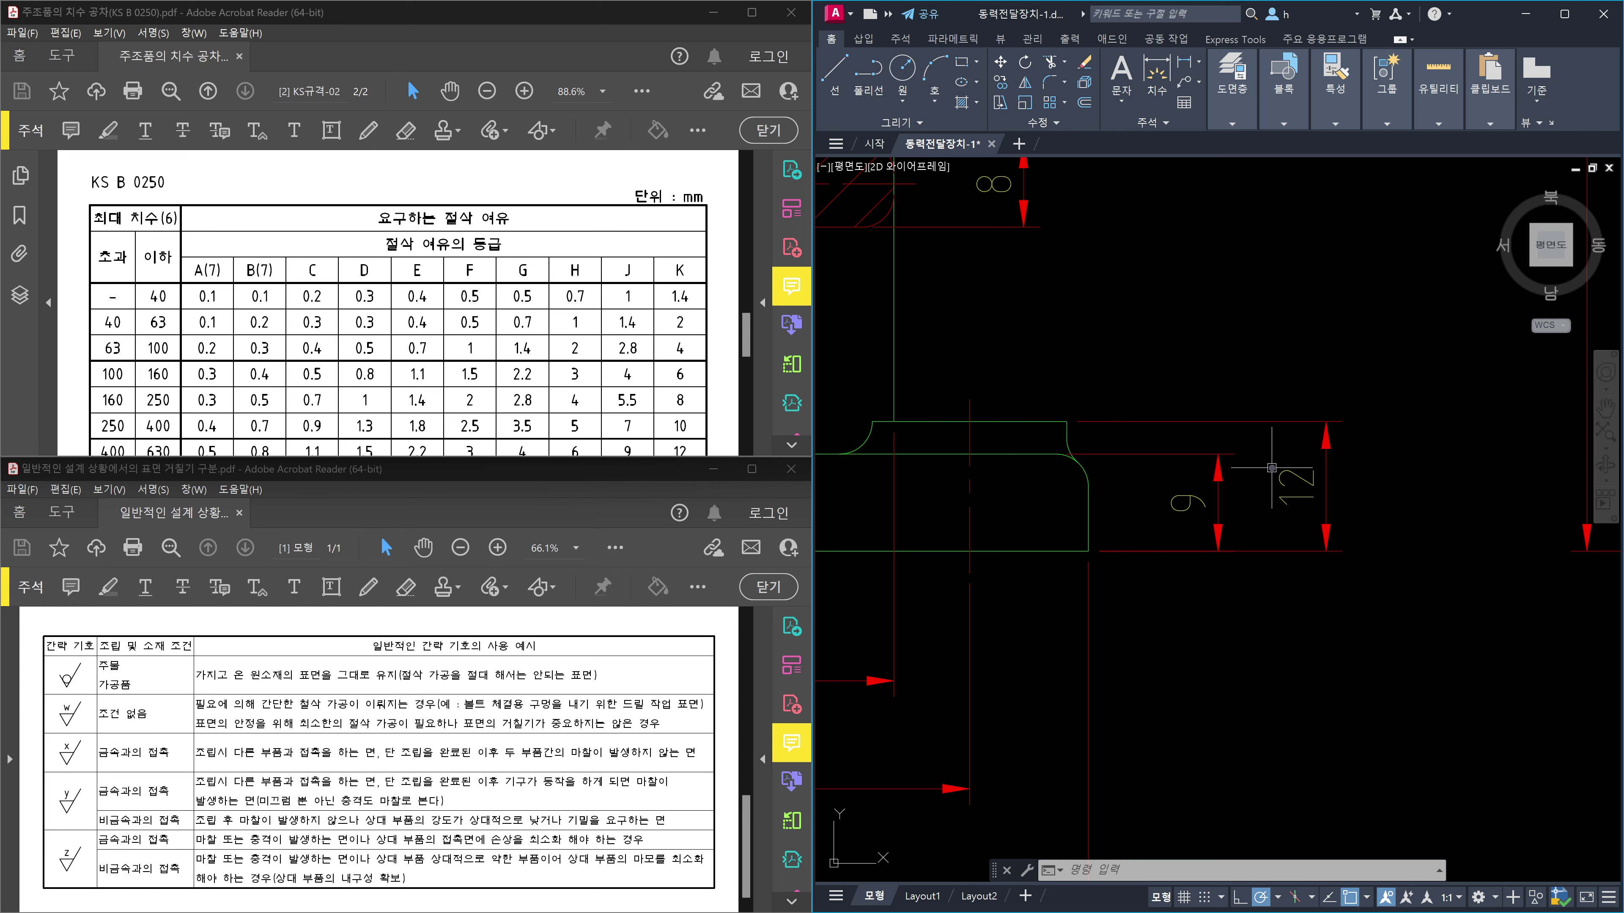
Examine the top face of the bolt pad on the base in the front view.
click(1019, 436)
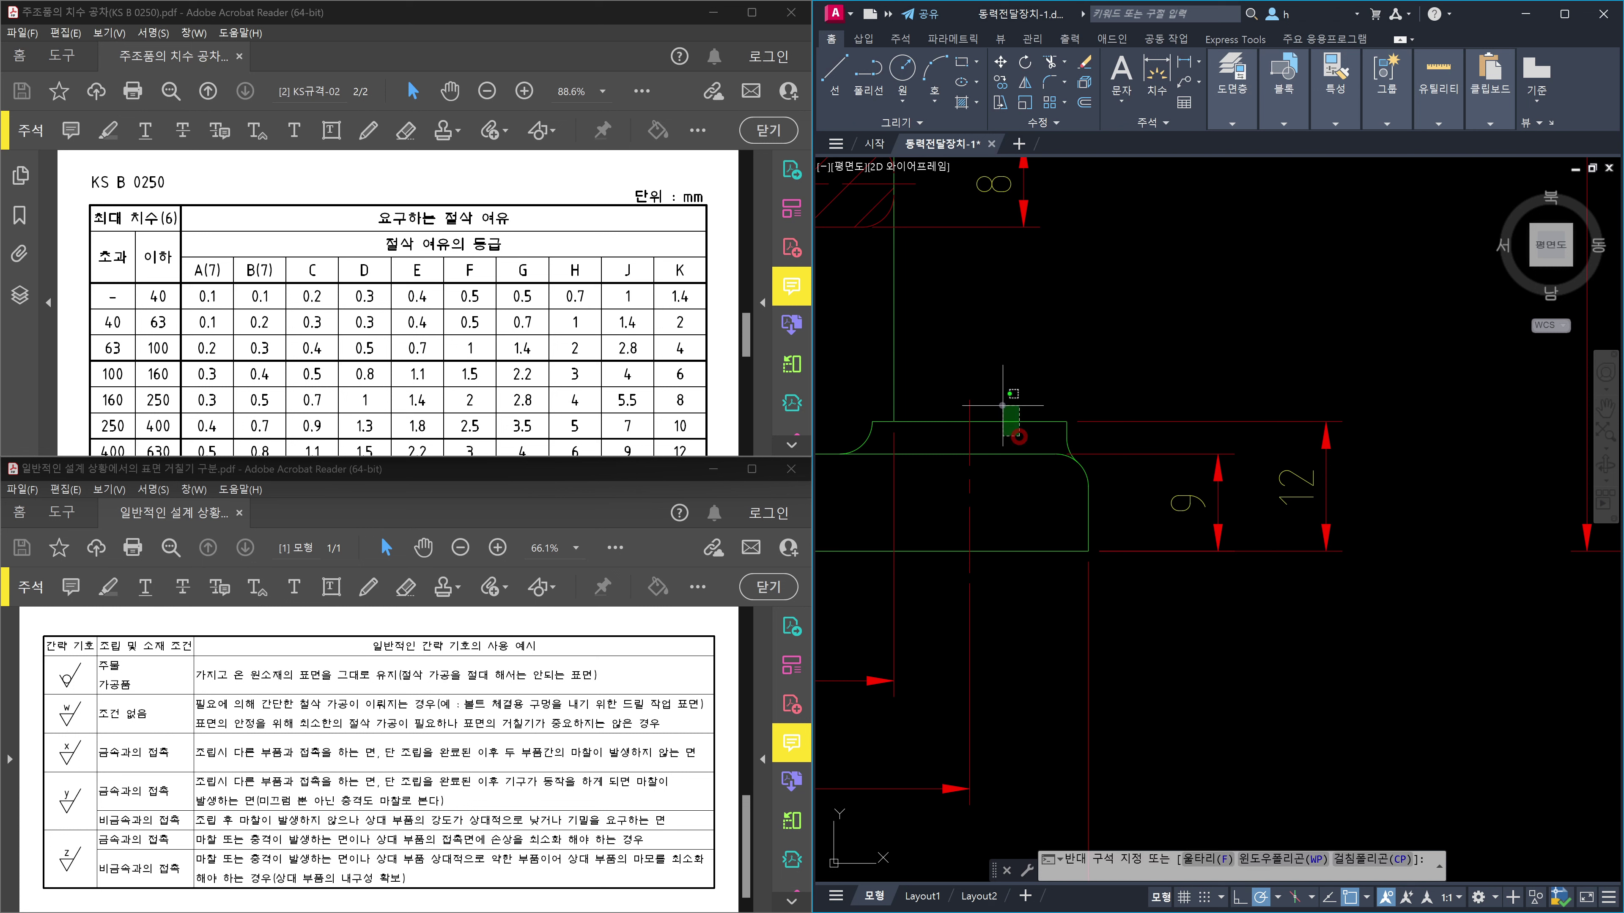
click(1002, 405)
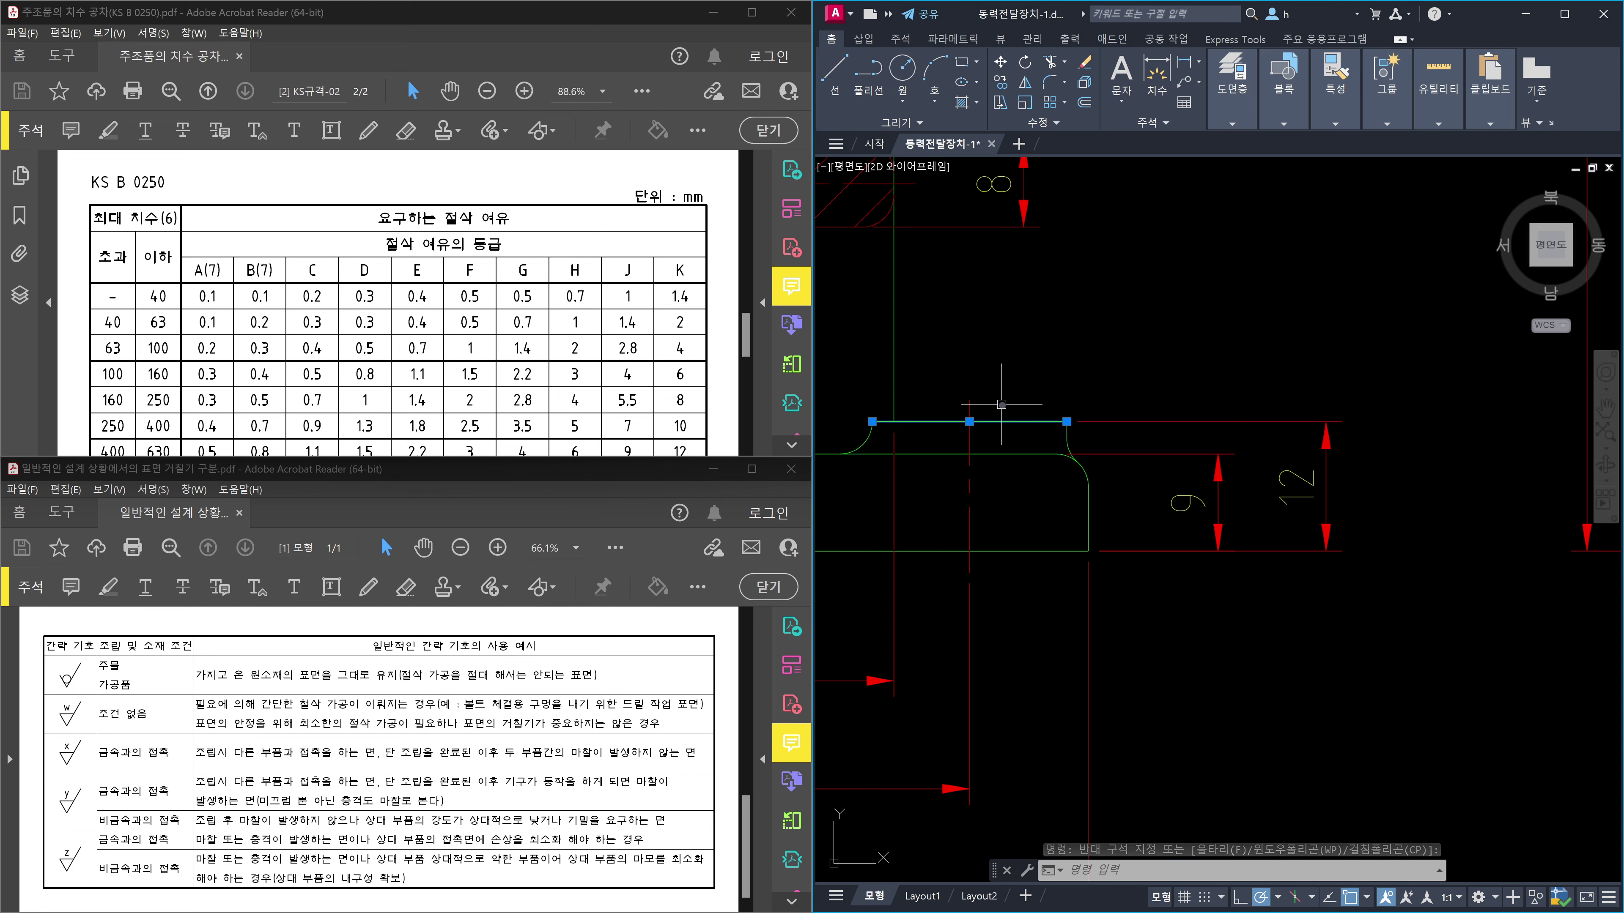
key(Escape)
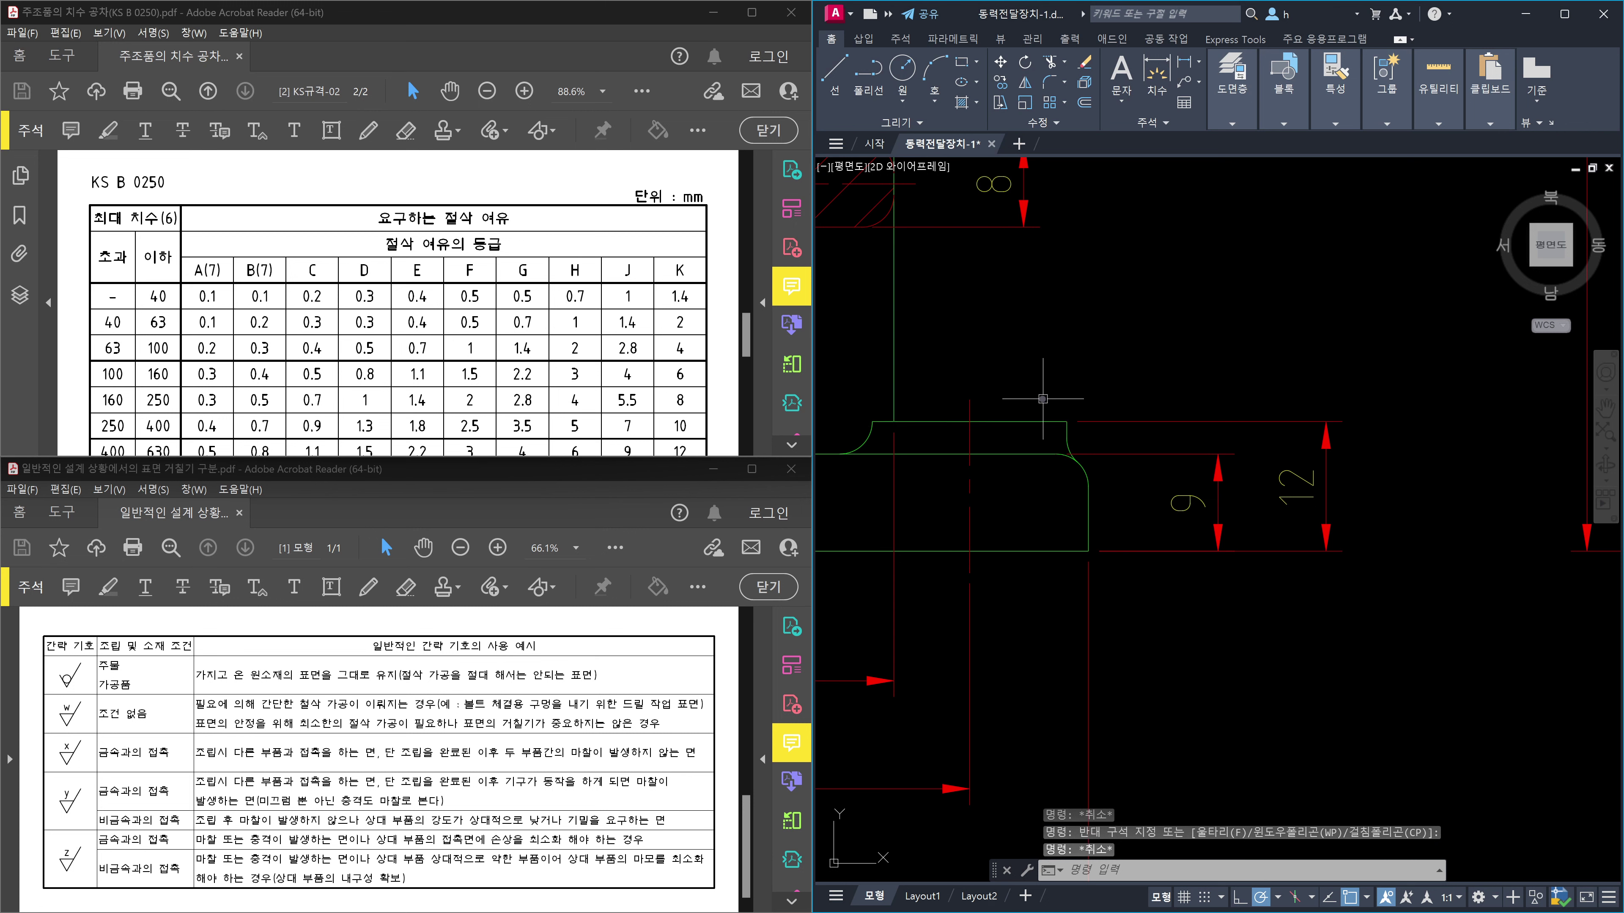
scroll(1043, 398, down, 6)
scroll(1072, 388, up, 5)
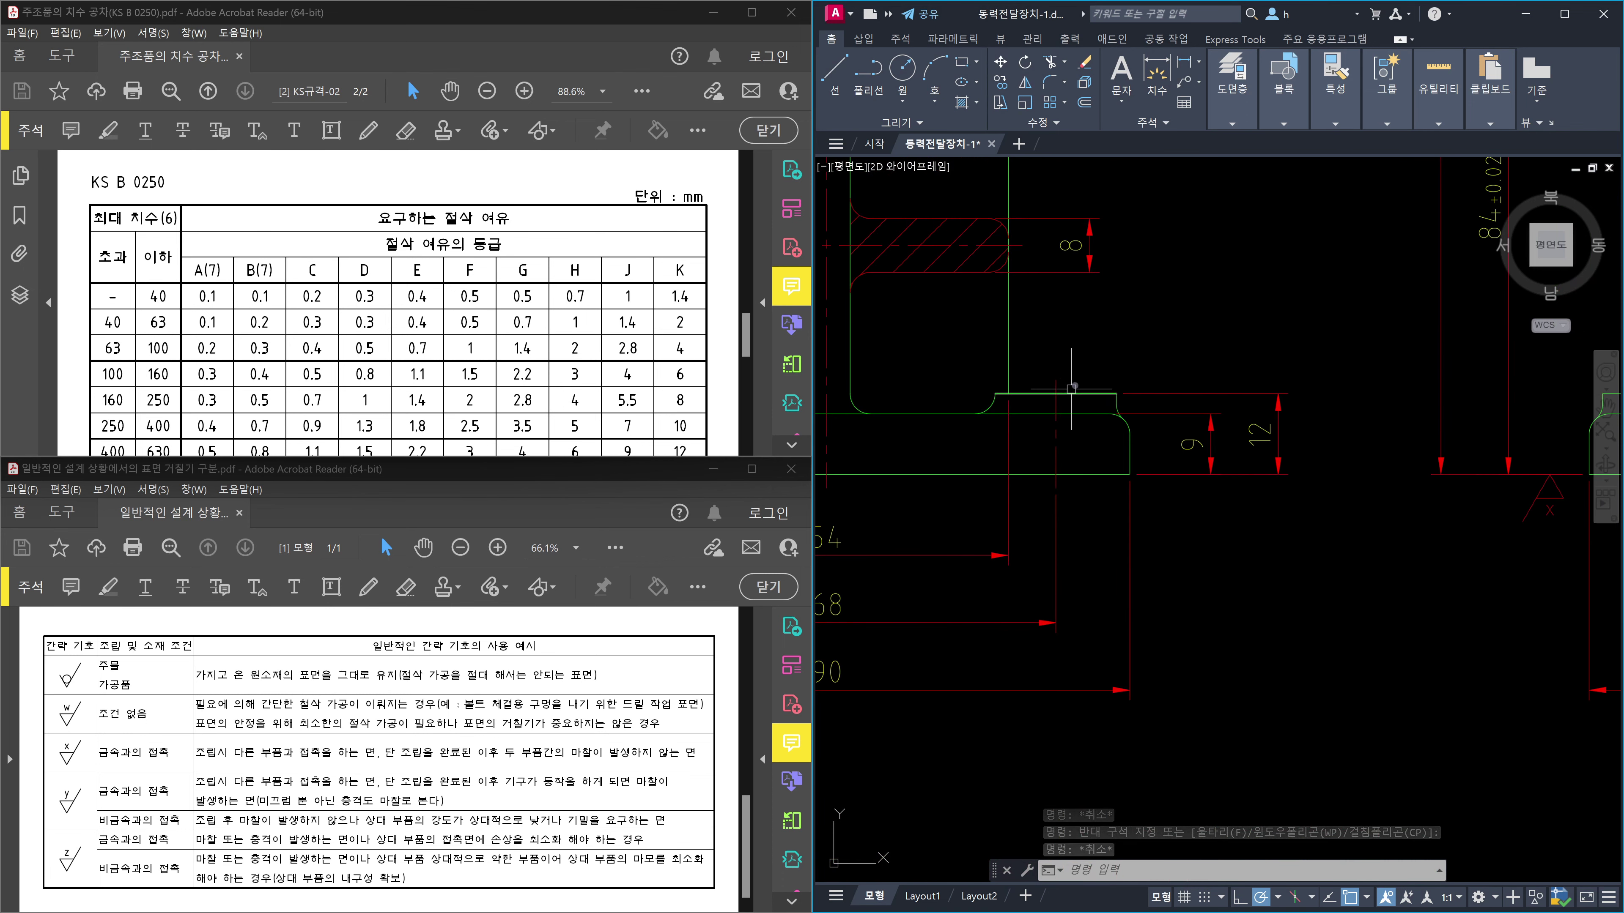
click(1071, 389)
scroll(1042, 395, up, 2)
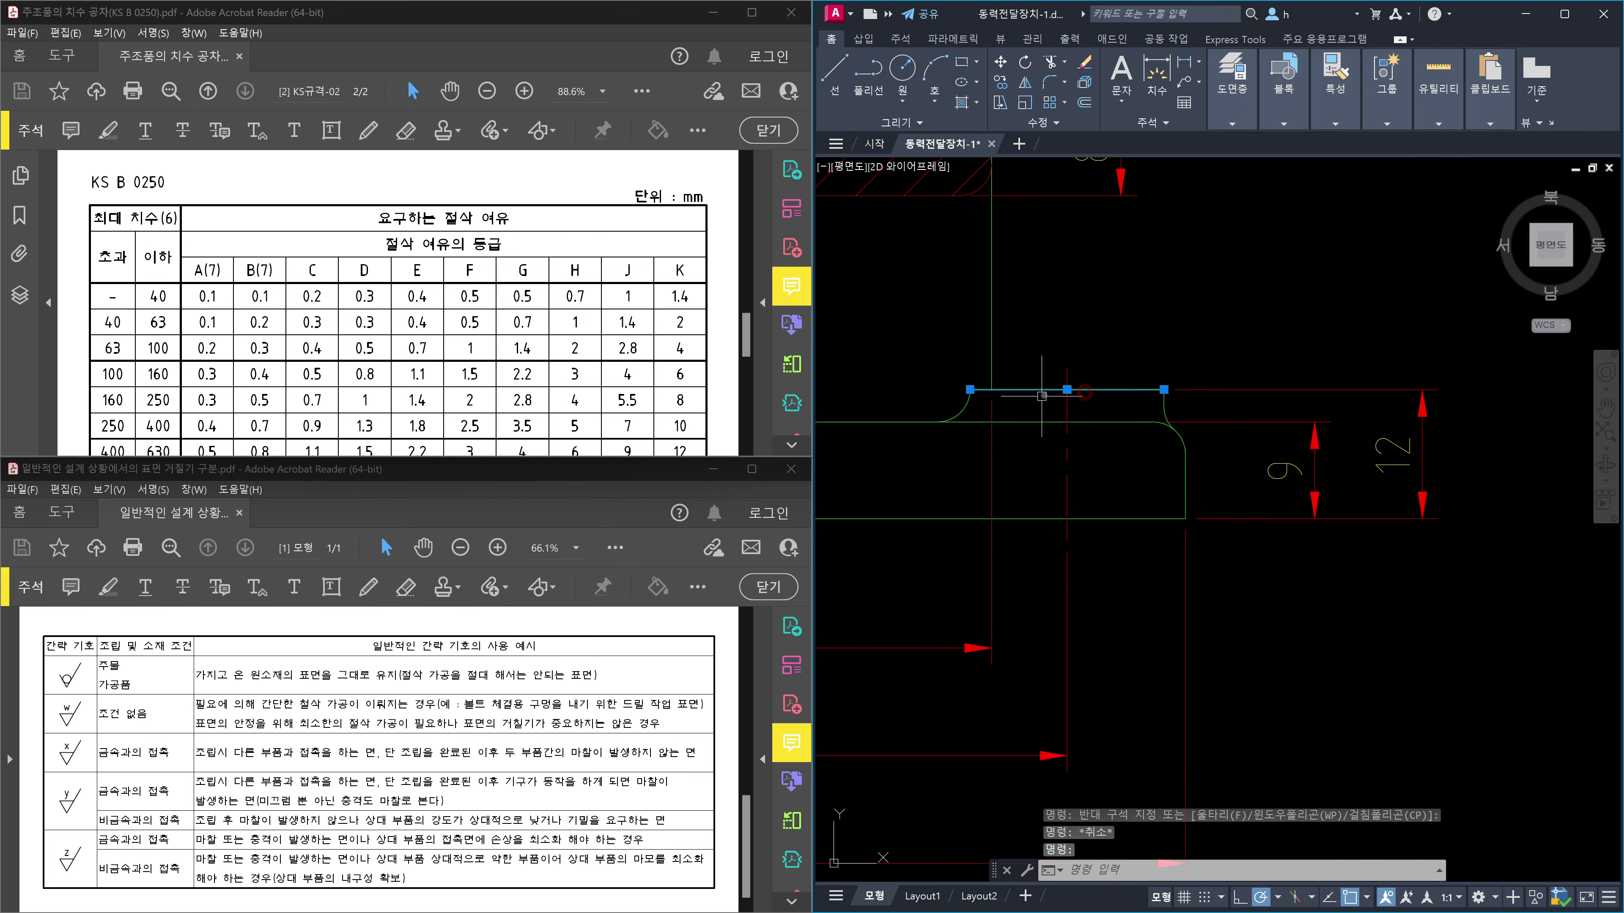
key(Escape)
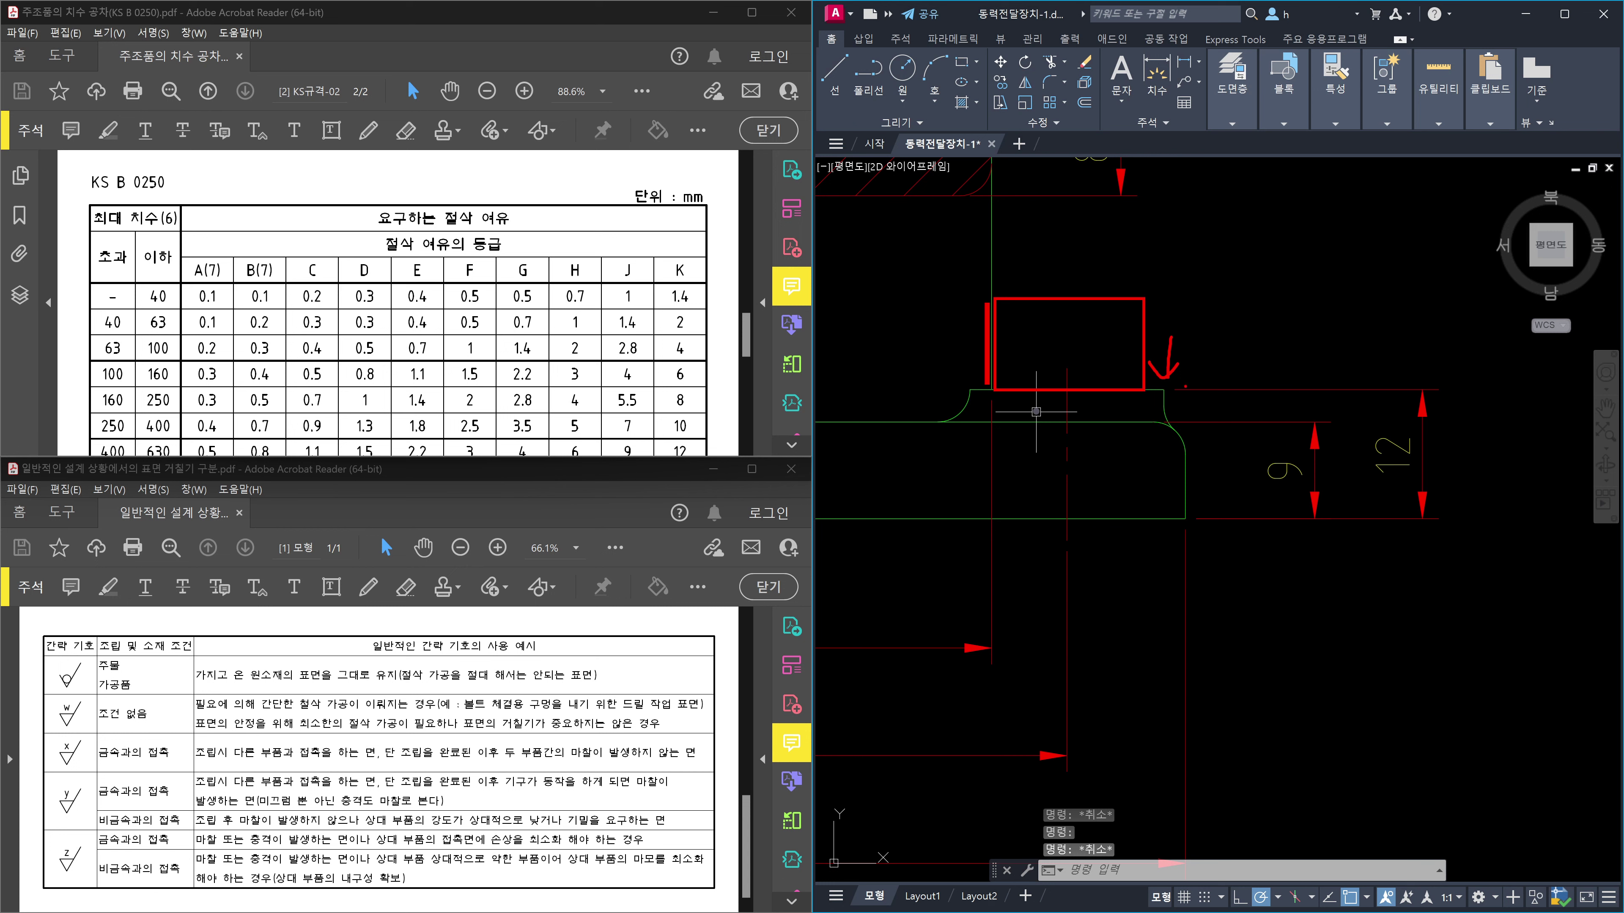
mouse_move(1217, 341)
mouse_down()
mouse_move(1159, 383)
mouse_move(1183, 375)
mouse_move(1104, 404)
mouse_move(1116, 386)
mouse_up()
drag(1271, 326, 1298, 357)
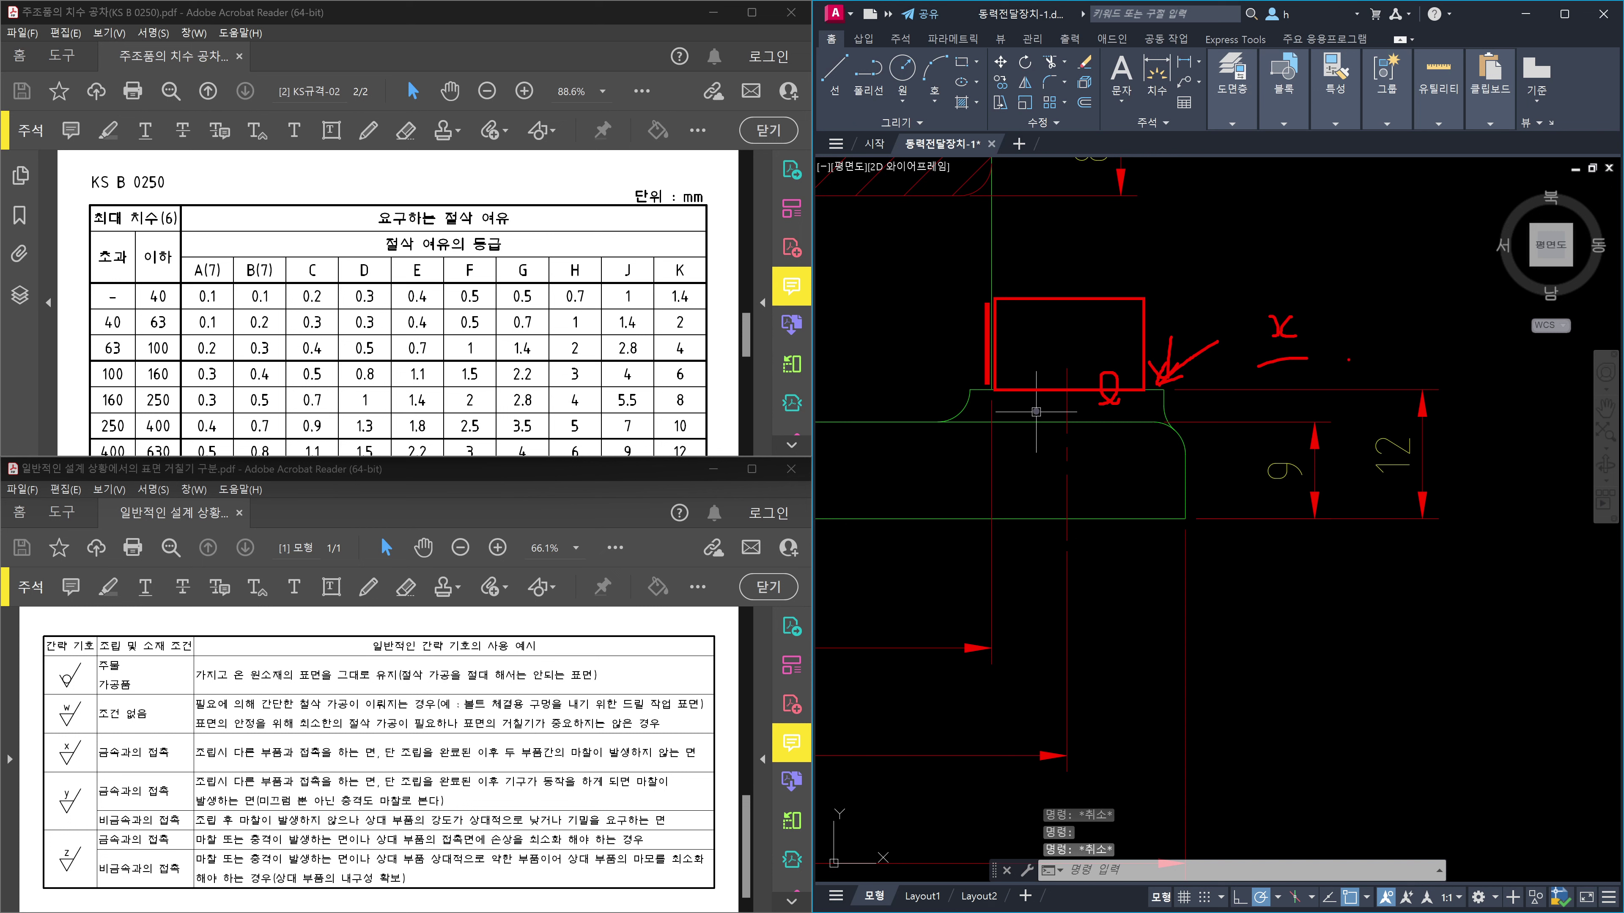
mouse_move(1347, 355)
mouse_down()
mouse_move(1361, 378)
mouse_move(1407, 317)
mouse_move(1364, 341)
mouse_up()
key(Escape)
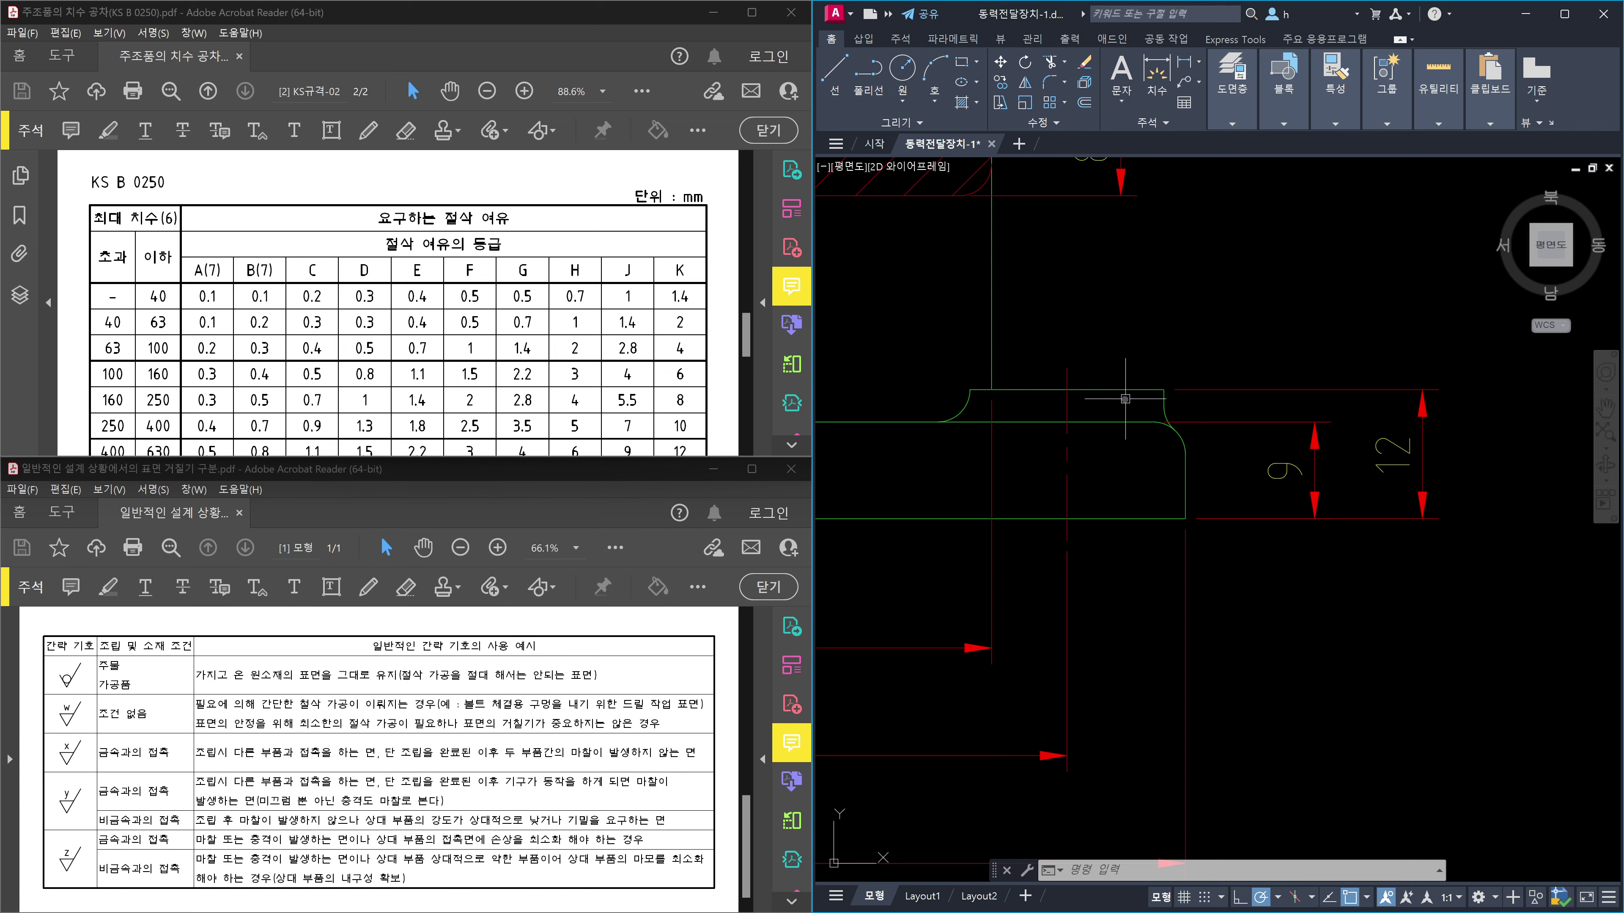
Check the assembly drawing around the bearing cover and its bolt, and compare it with the dimensioned housing views.
scroll(1166, 483, down, 5)
middle_drag(1150, 473, 1165, 482)
scroll(1138, 406, up, 12)
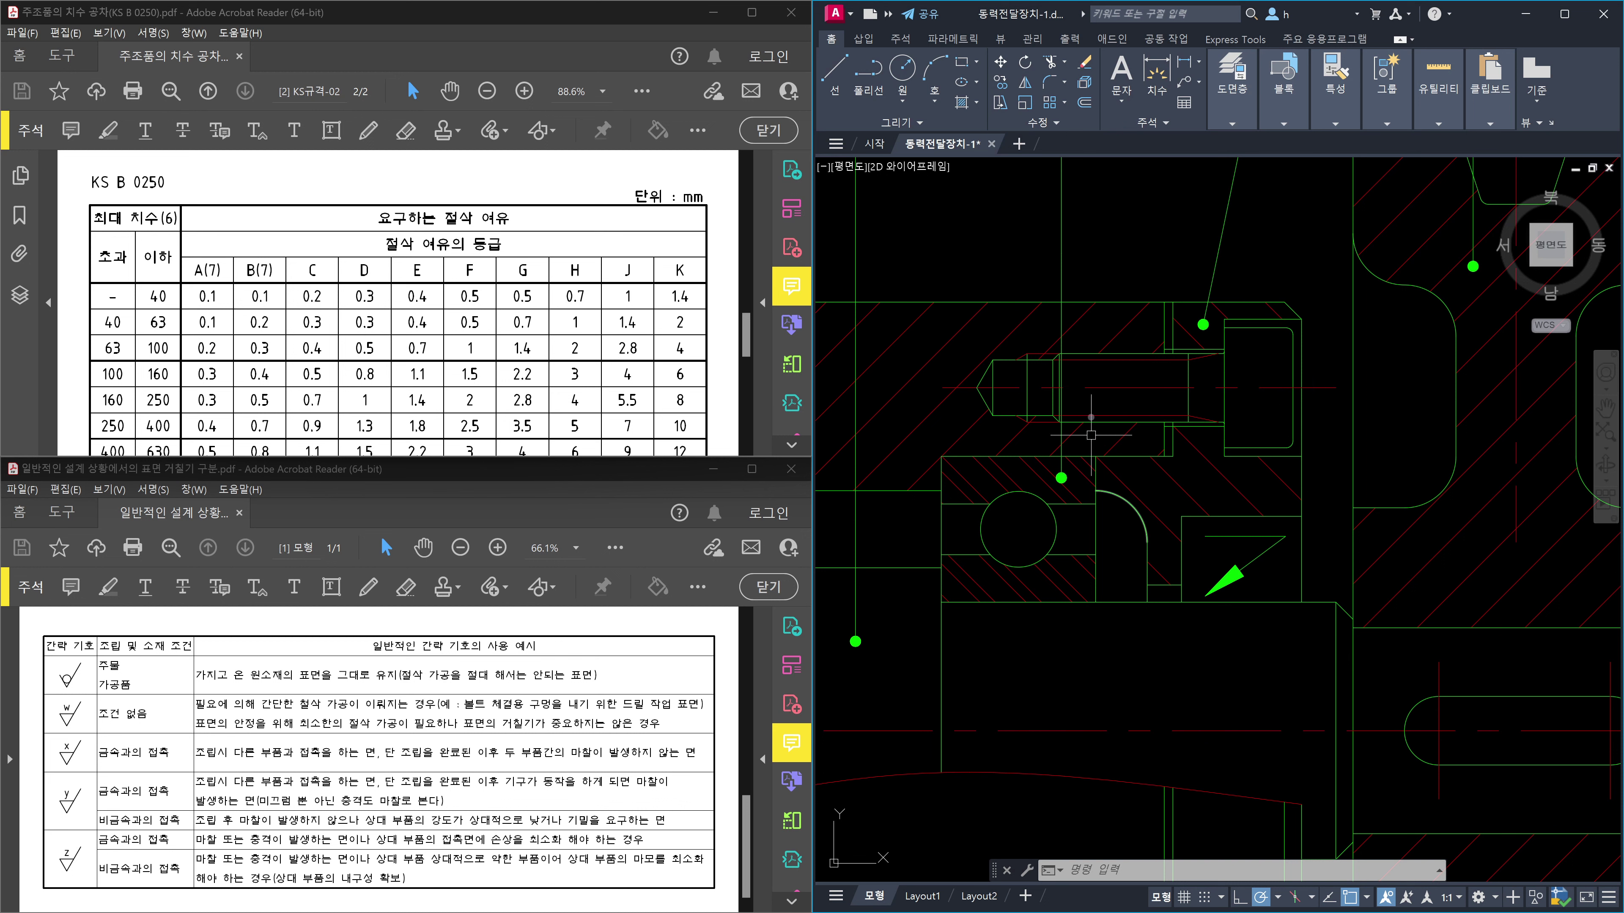
mouse_move(1170, 523)
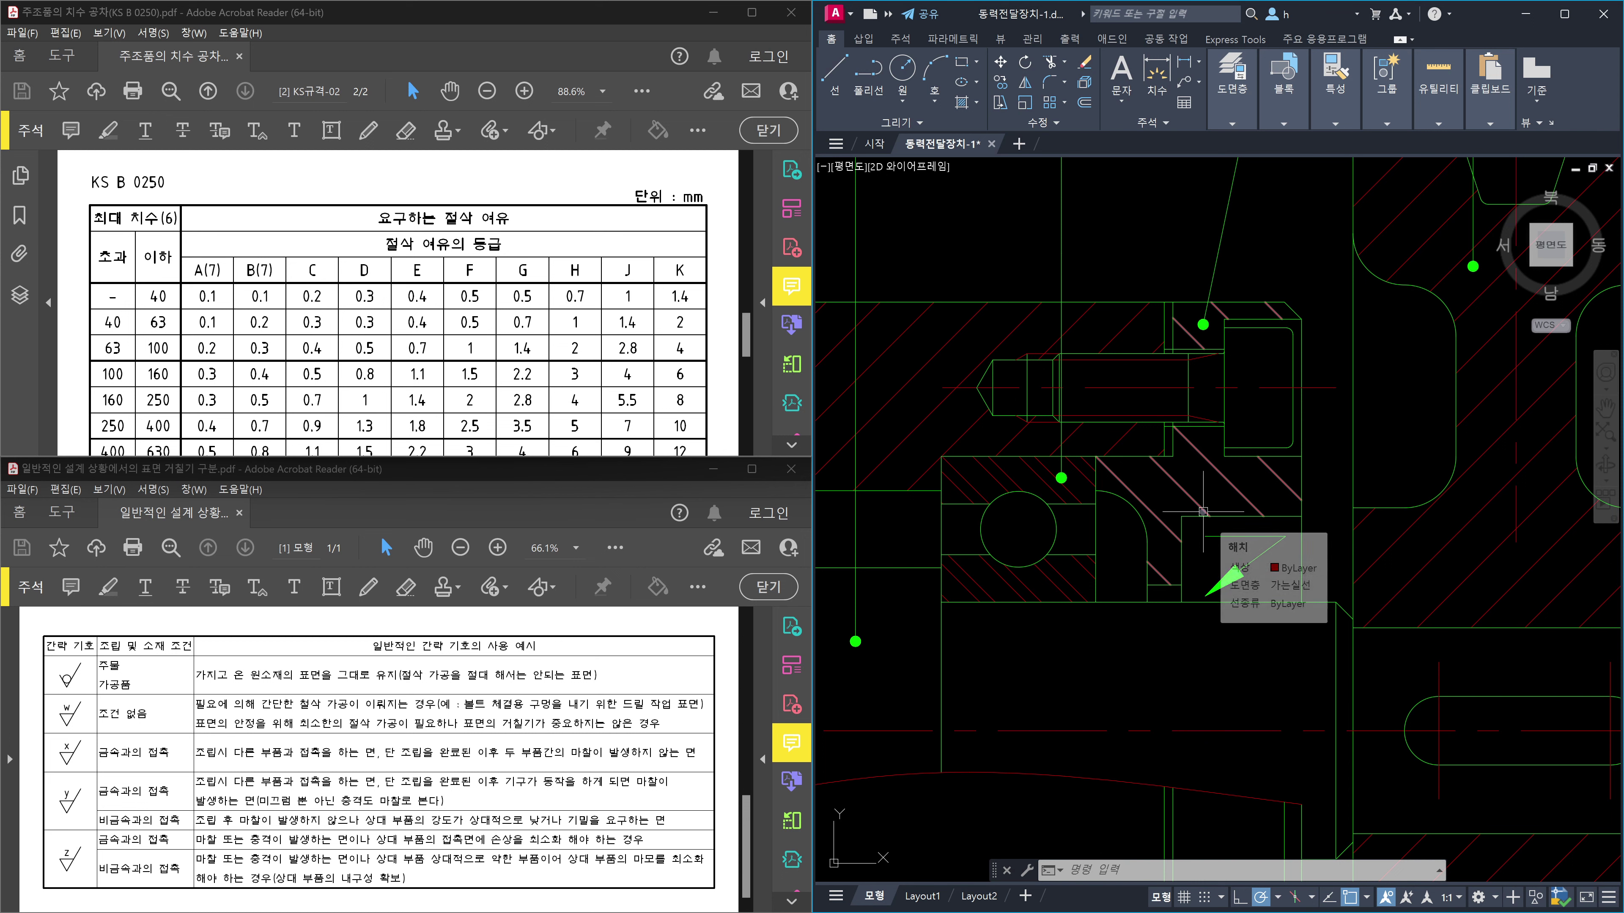
scroll(1203, 512, down, 8)
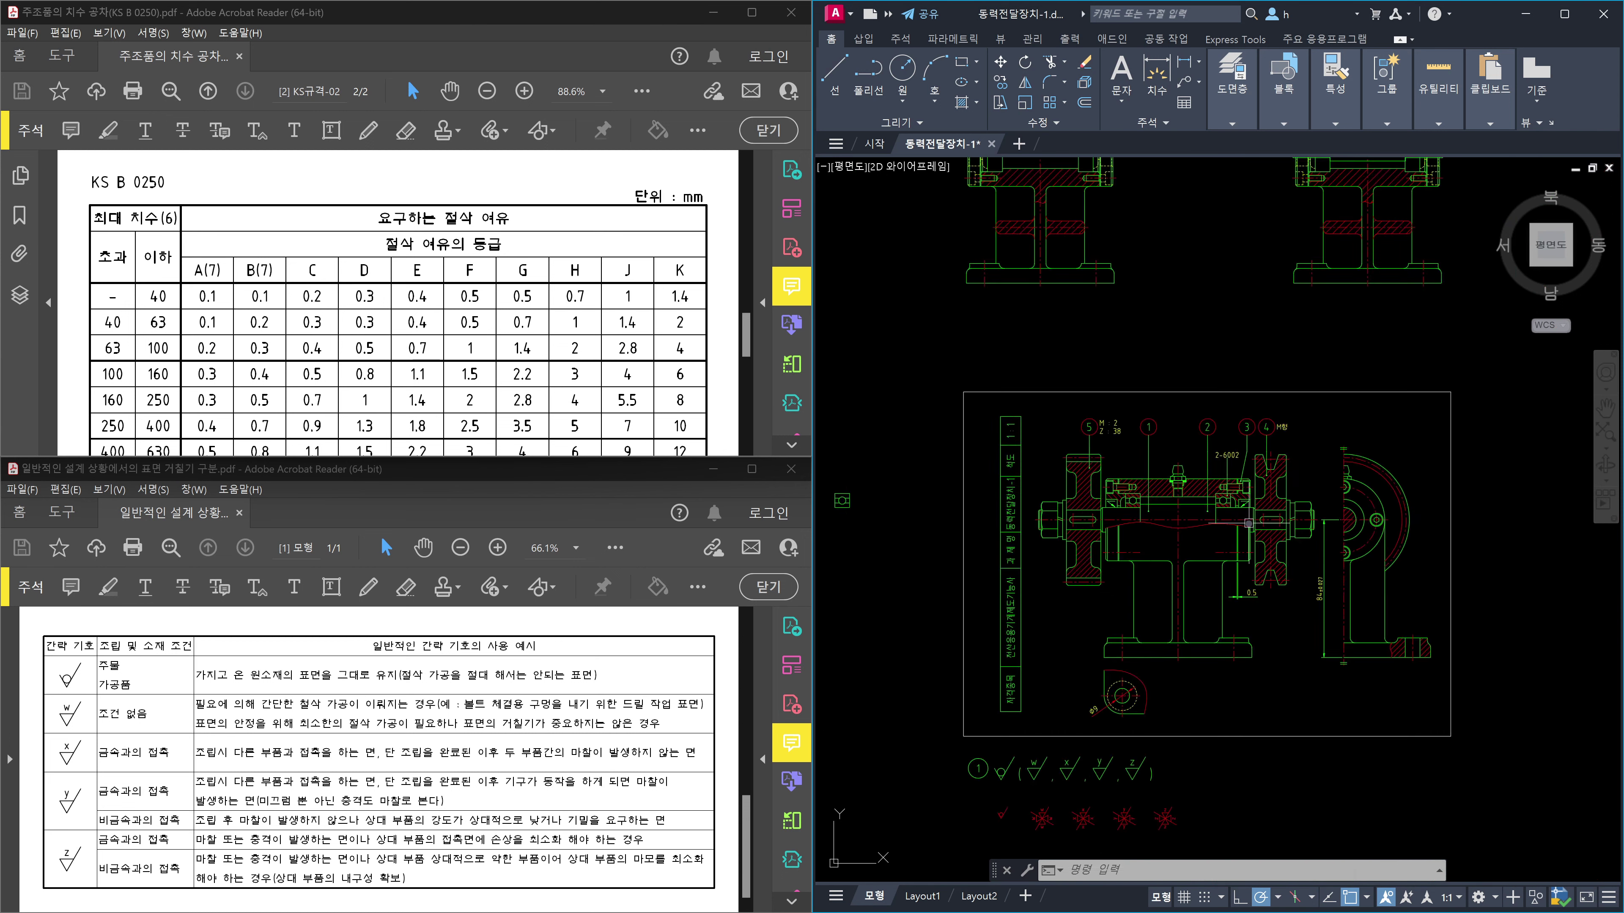
middle_drag(1252, 727, 1225, 536)
scroll(1130, 763, up, 6)
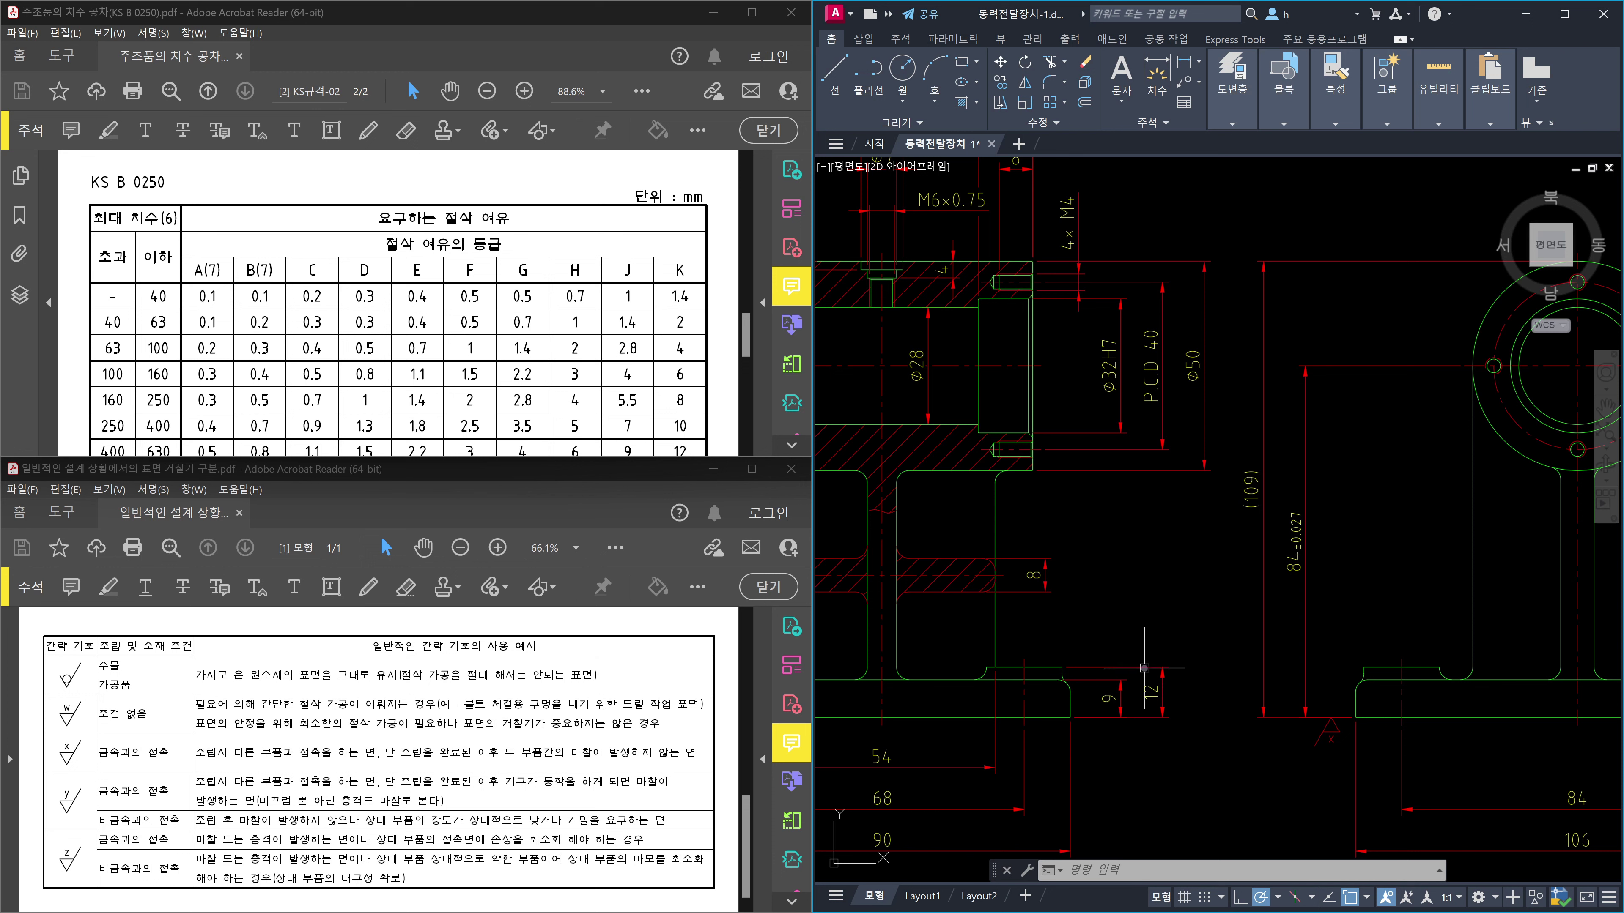
scroll(1145, 667, down, 2)
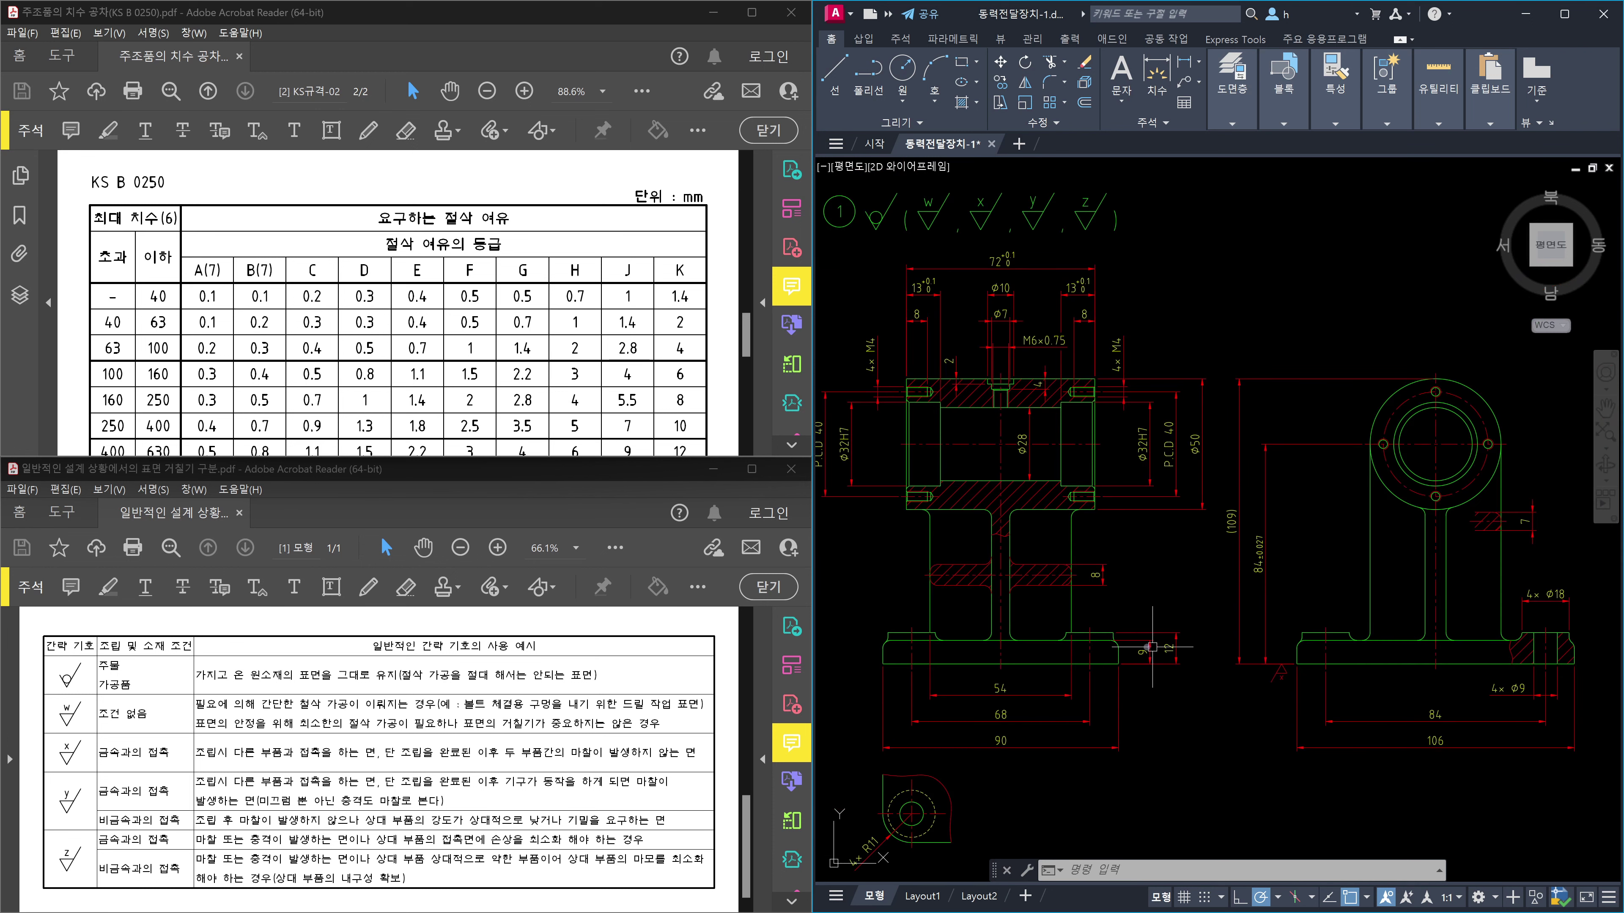
Copy the upright w surface roughness symbol by its apex onto the upper extension line of the base's 12 mm height dimension.
scroll(1107, 317, up, 10)
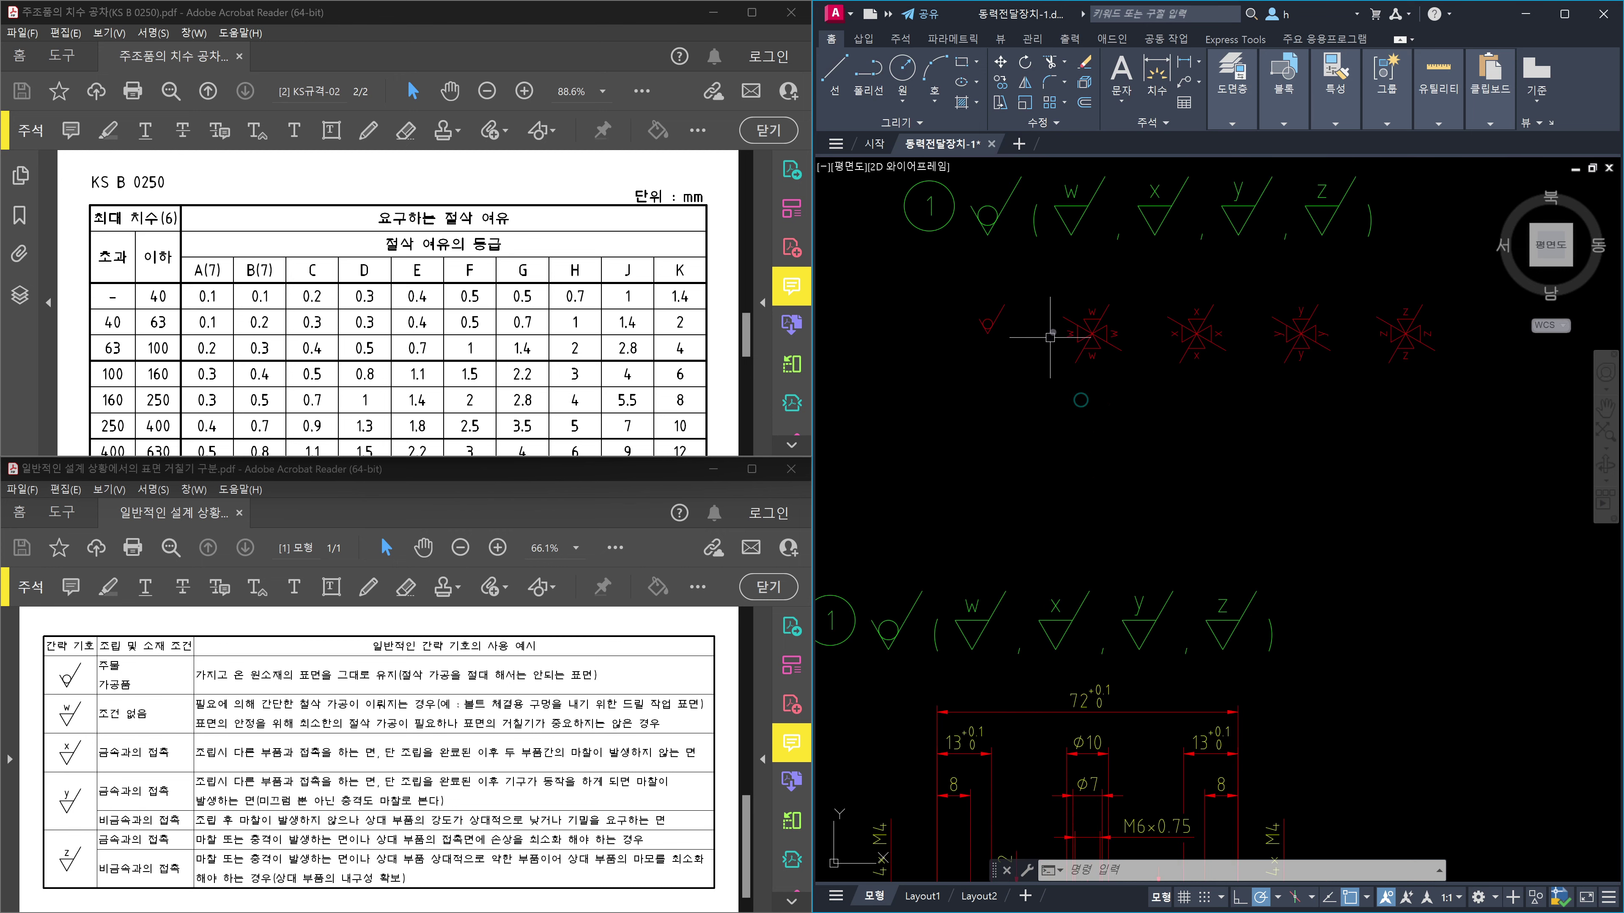
text(co)
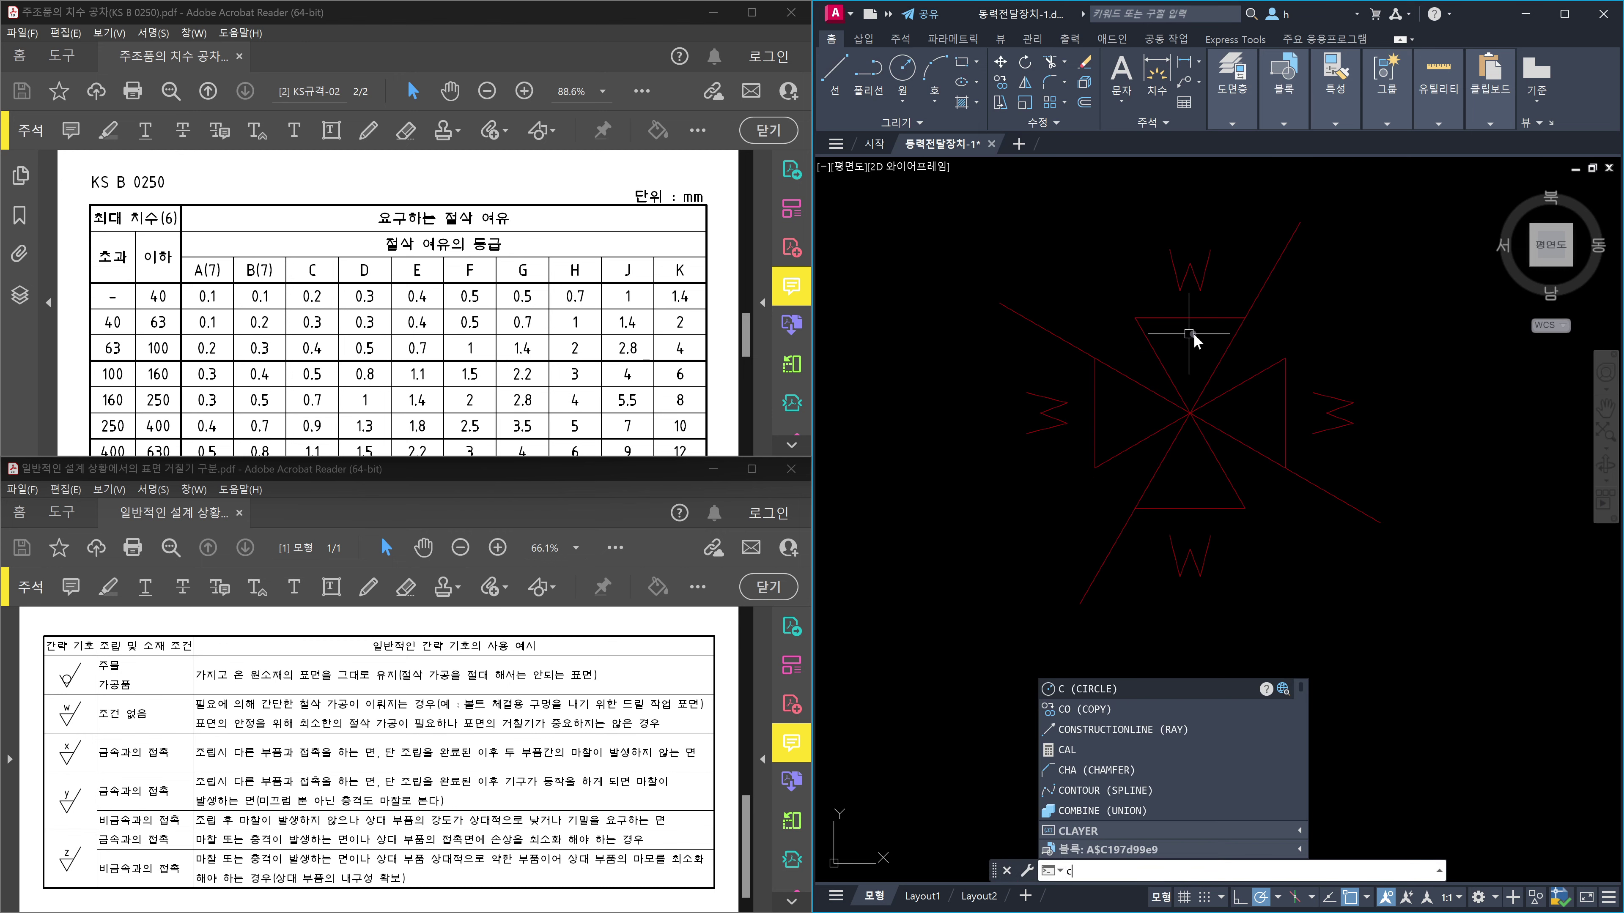
key(Return)
click(1280, 329)
click(1085, 207)
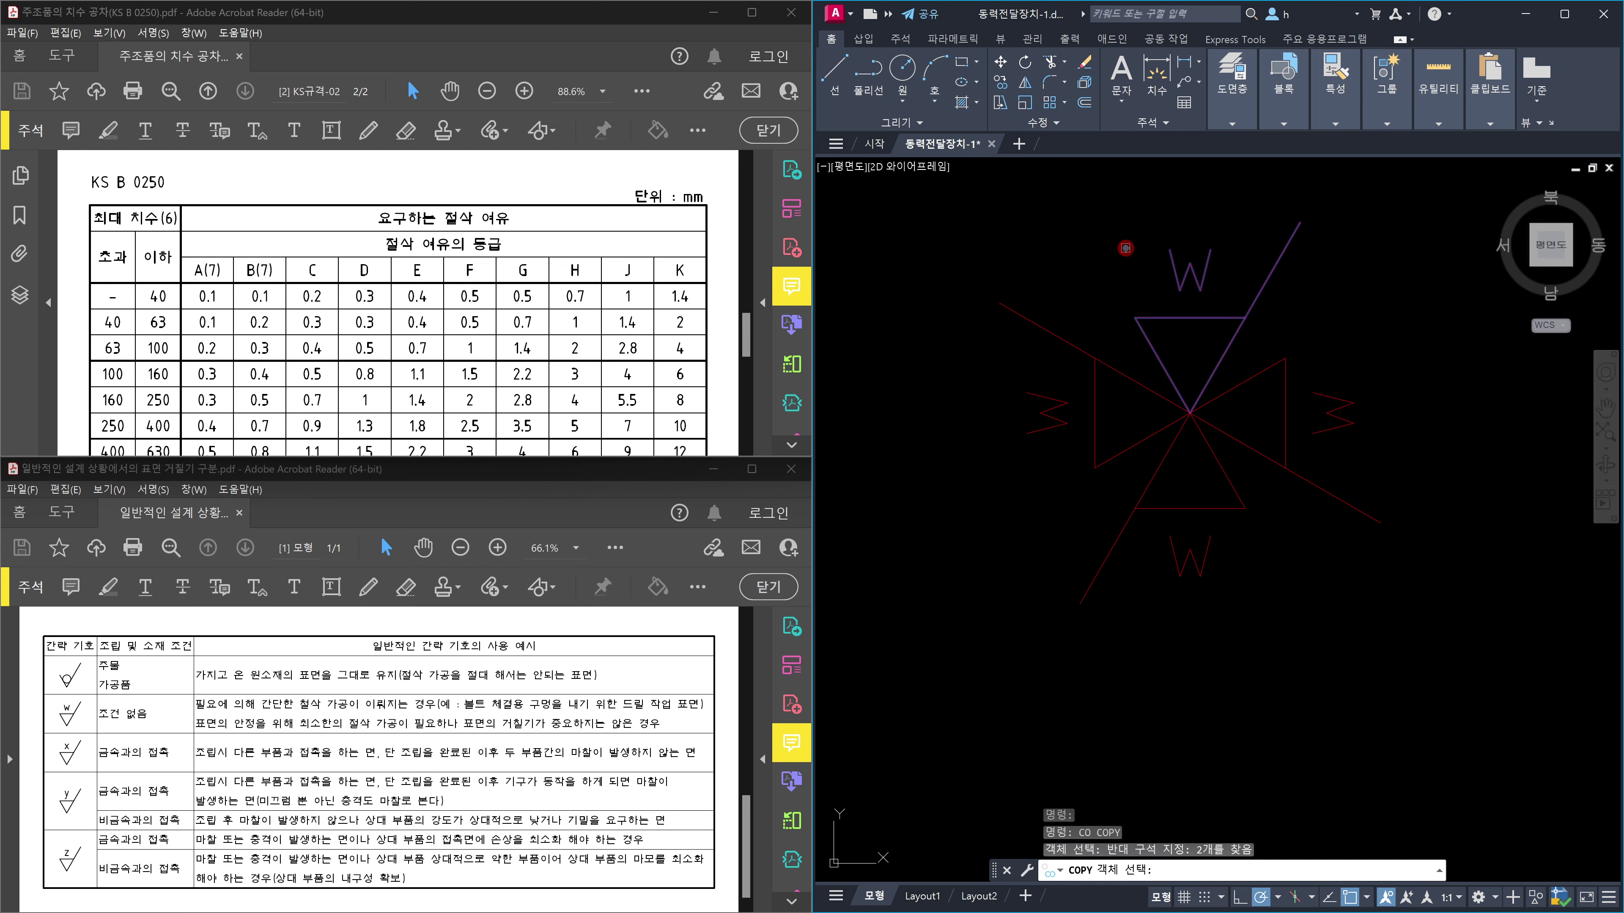
key(Return)
click(1189, 413)
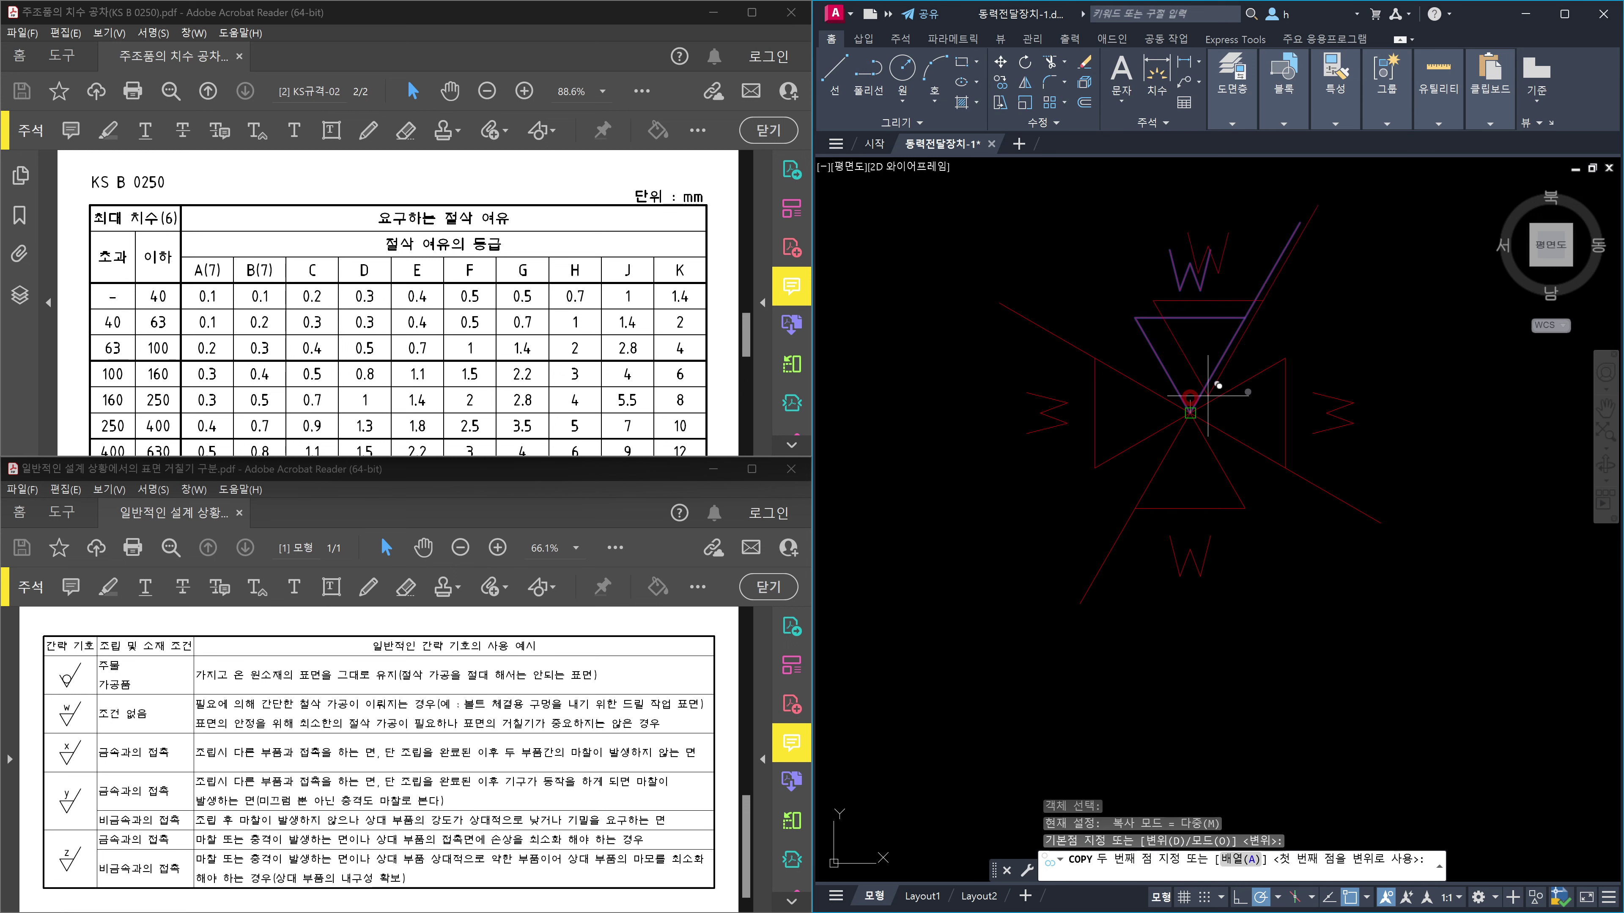
scroll(1309, 398, down, 7)
scroll(1346, 399, down, 2)
scroll(1202, 607, up, 8)
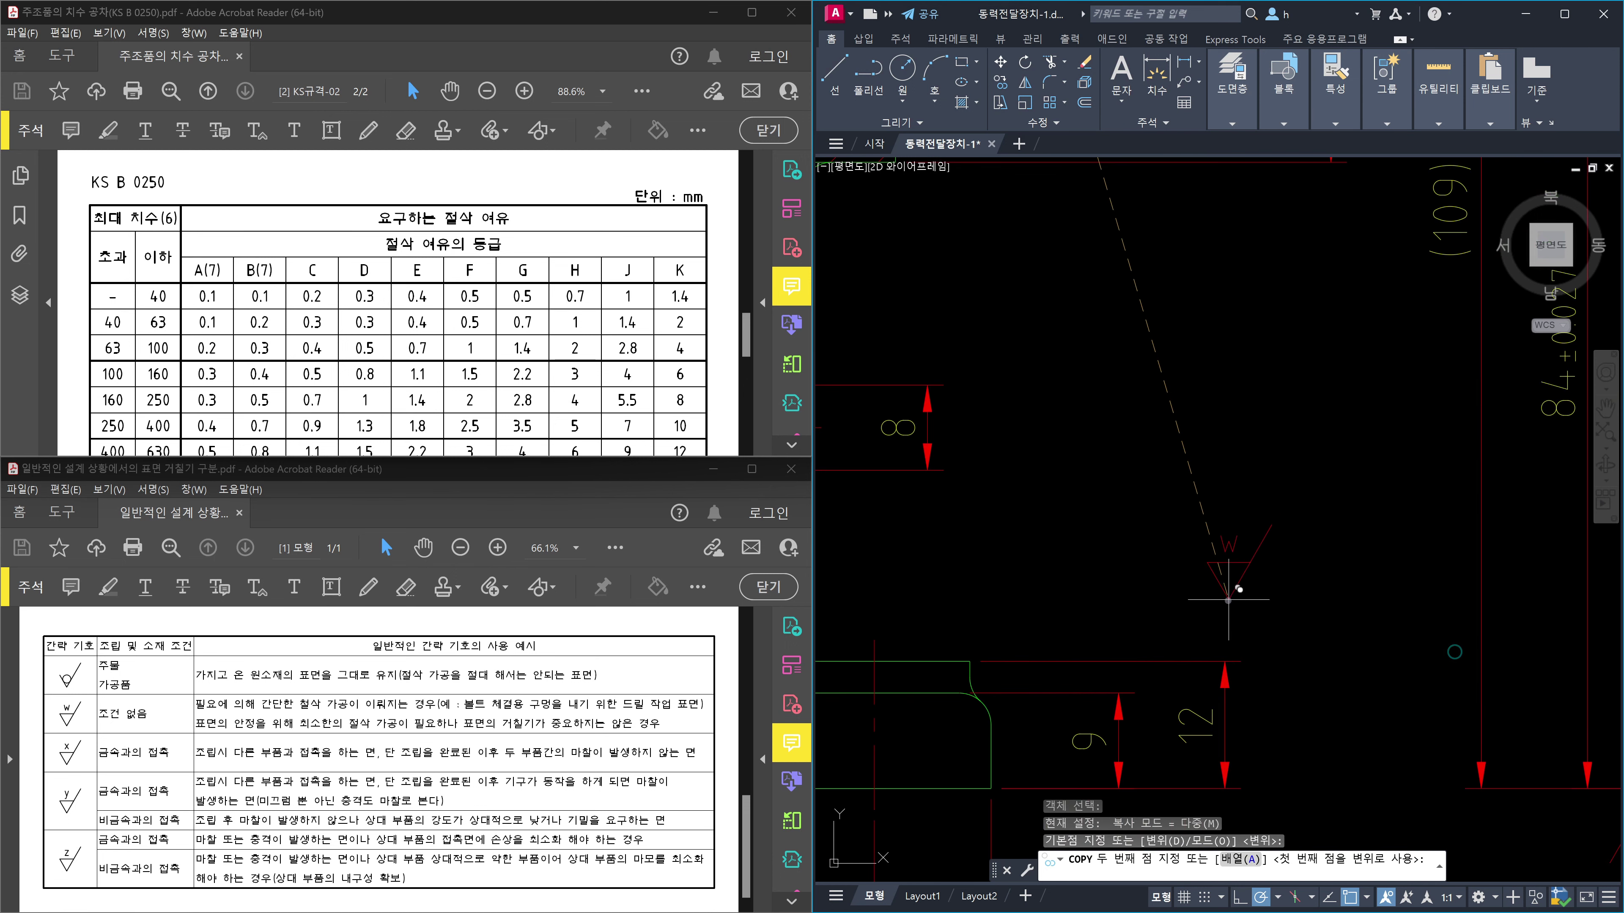
click(1224, 661)
key(Escape)
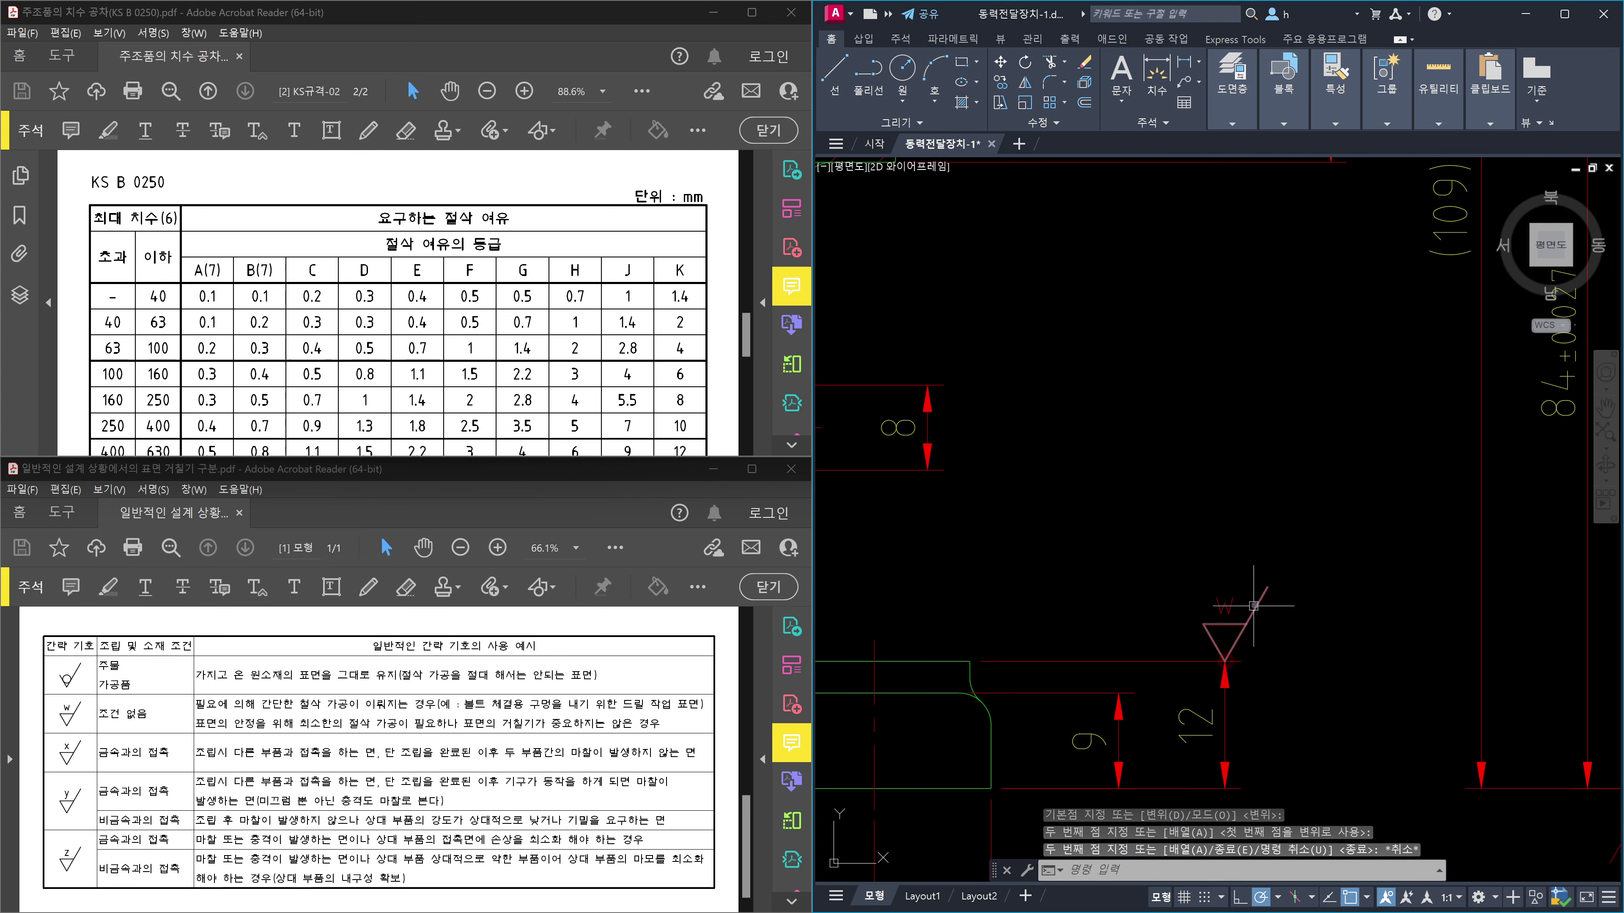
Move the w roughness symbol 5 mm horizontally toward the bolt pad along the upper extension line of the 12 mm dimension.
text(m)
key(Return)
click(1187, 561)
click(1304, 697)
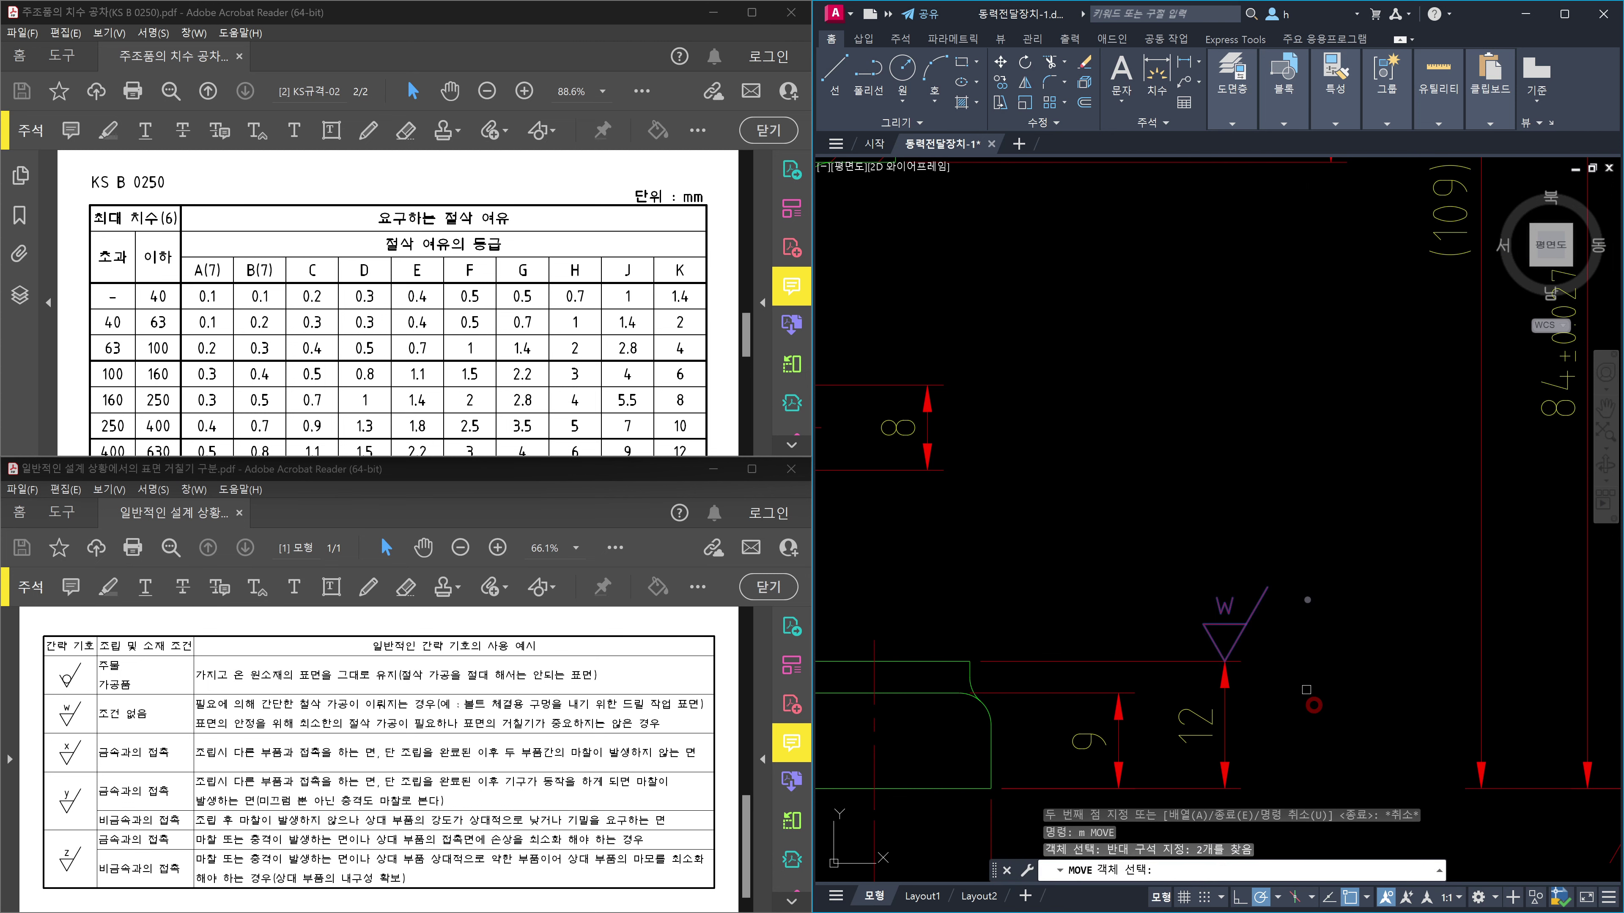
key(Return)
click(1323, 474)
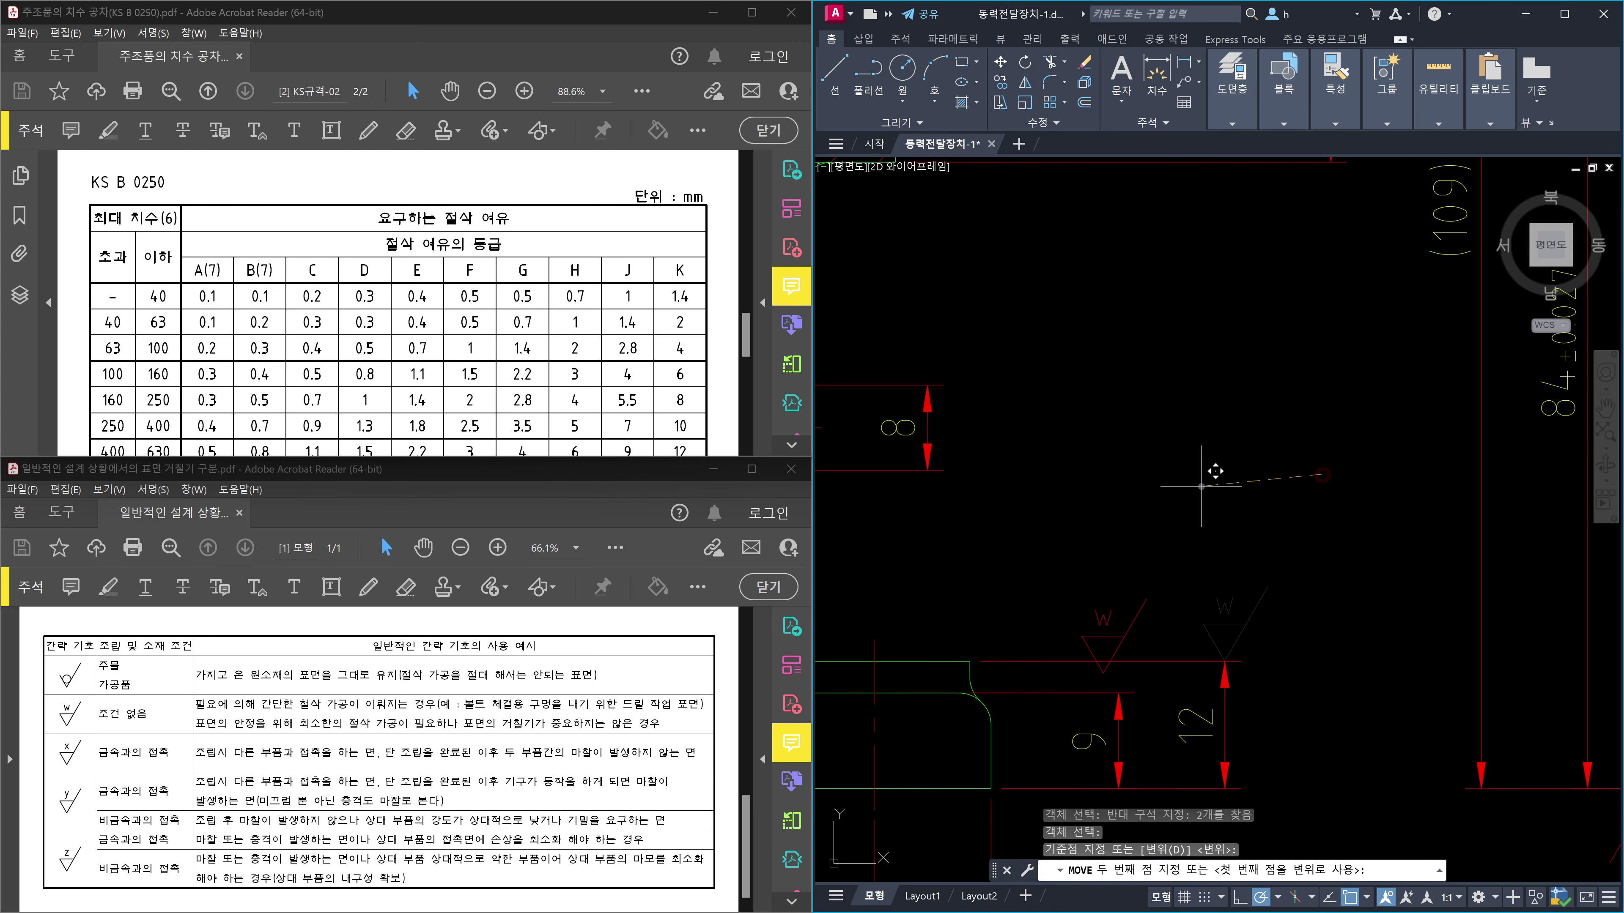
key(F8)
text(5)
key(Return)
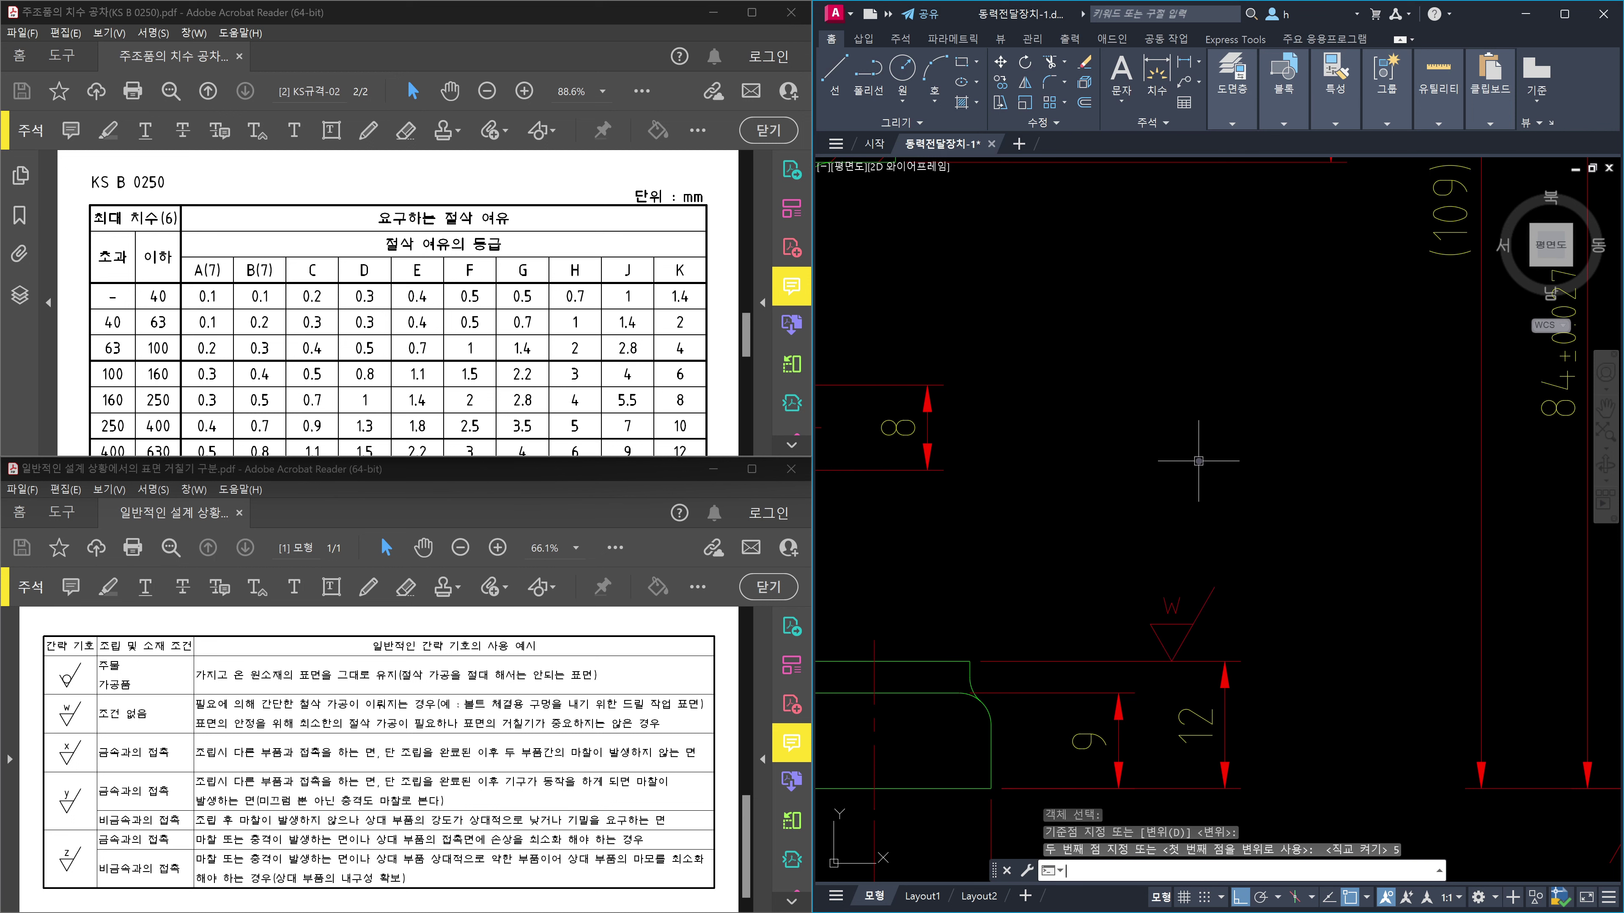
key(Escape)
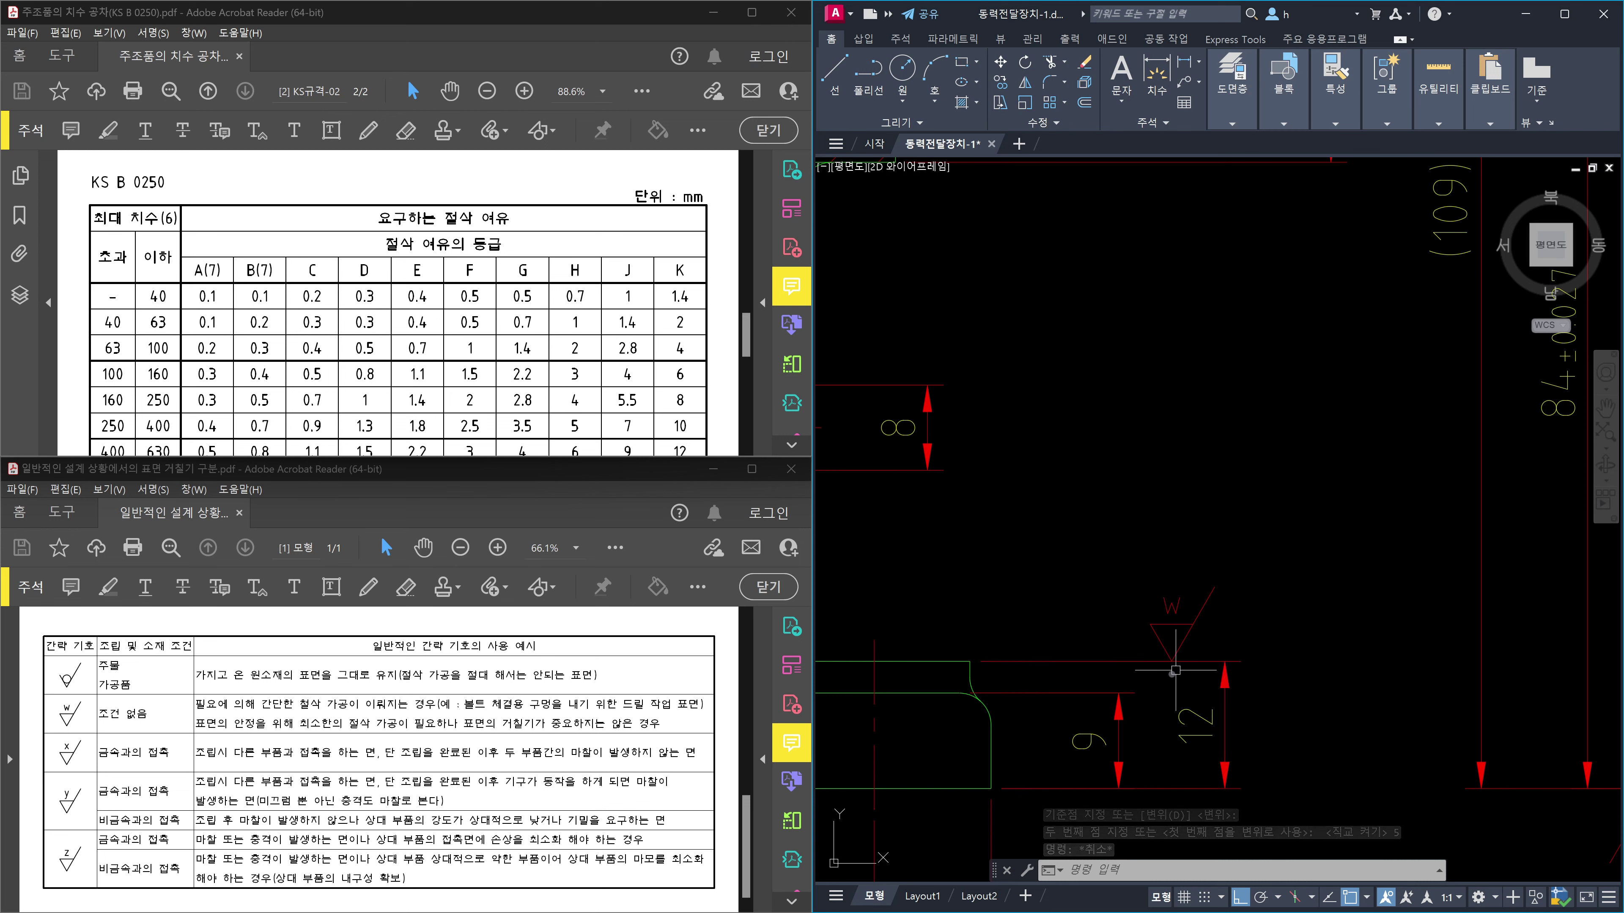
Examine the two edges of the sectioned Ø9 bolt hole in the side view's base.
scroll(1336, 620, down, 2)
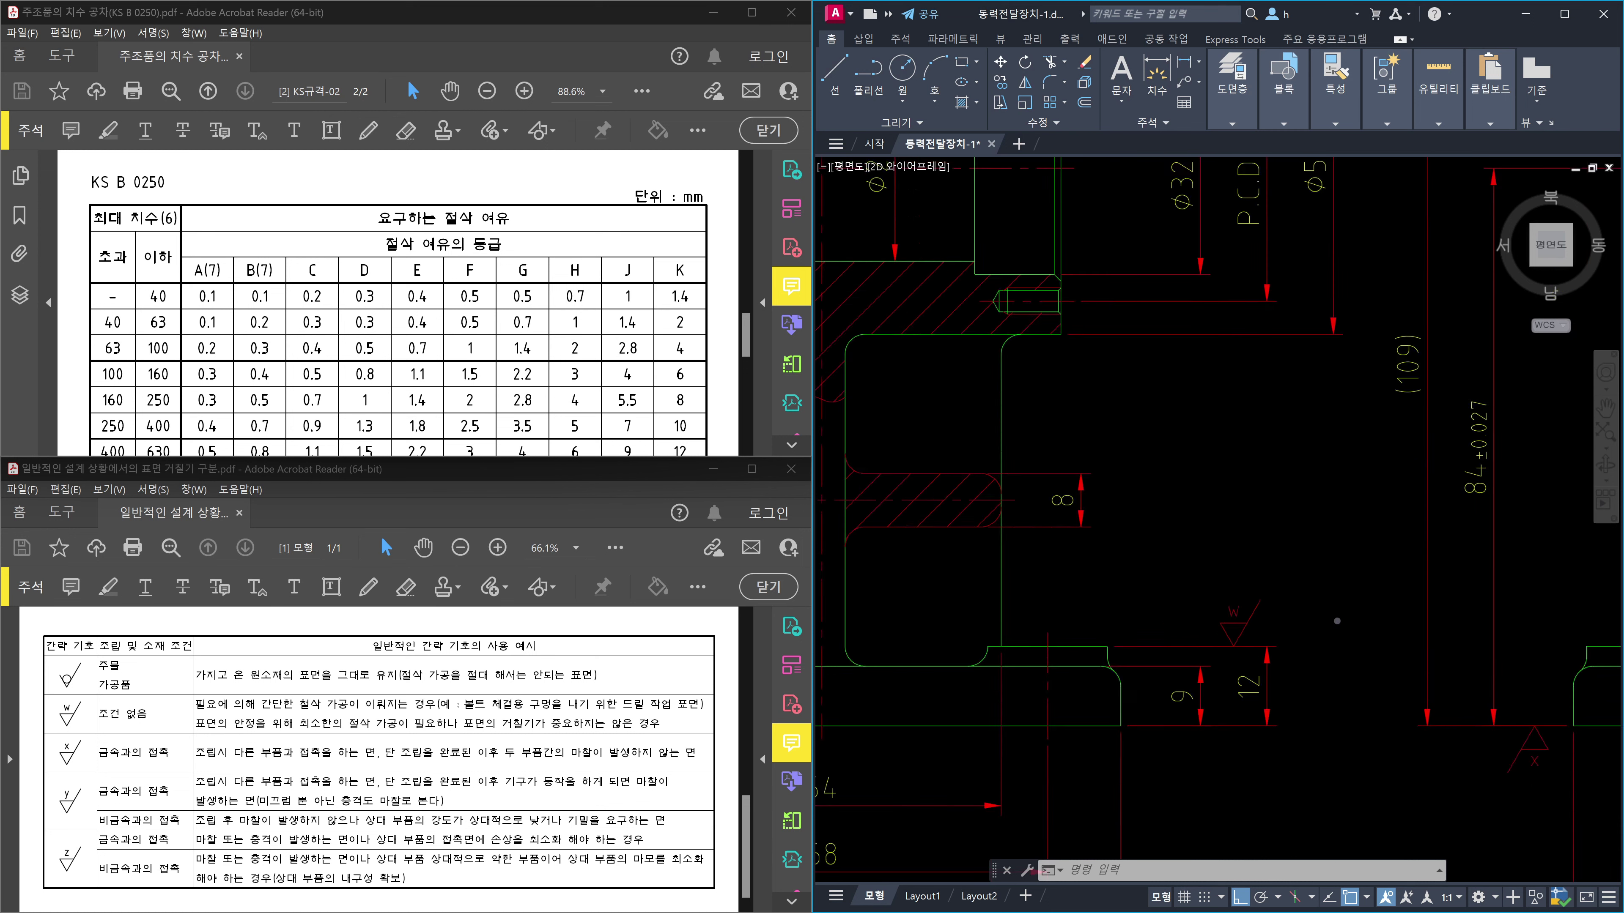
scroll(1336, 620, down, 2)
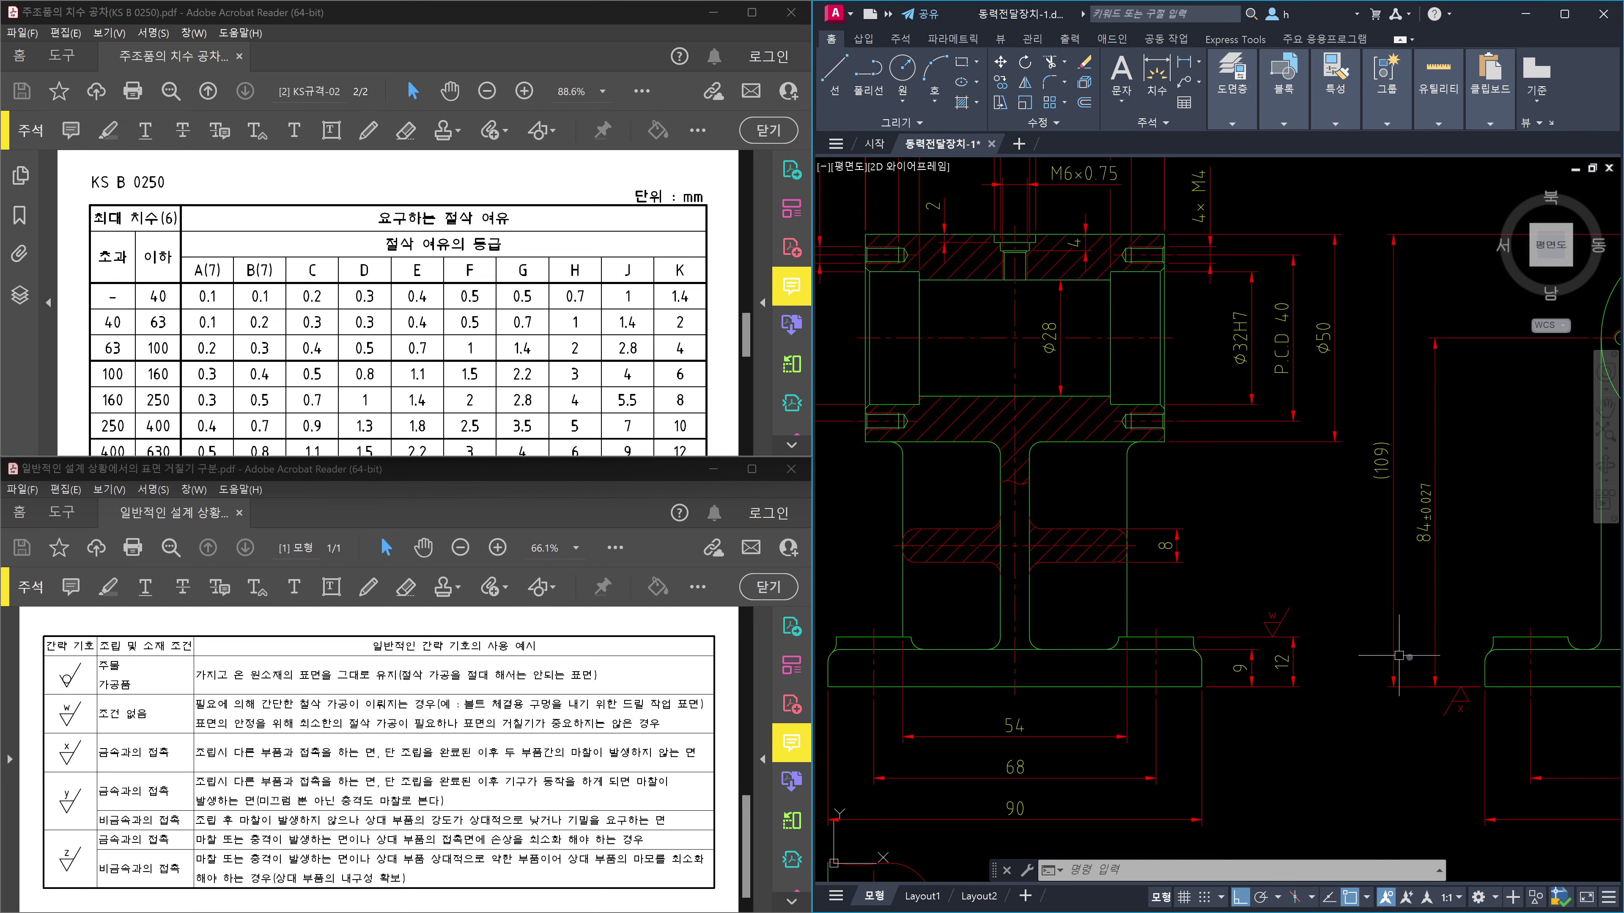
middle_drag(1503, 674, 875, 652)
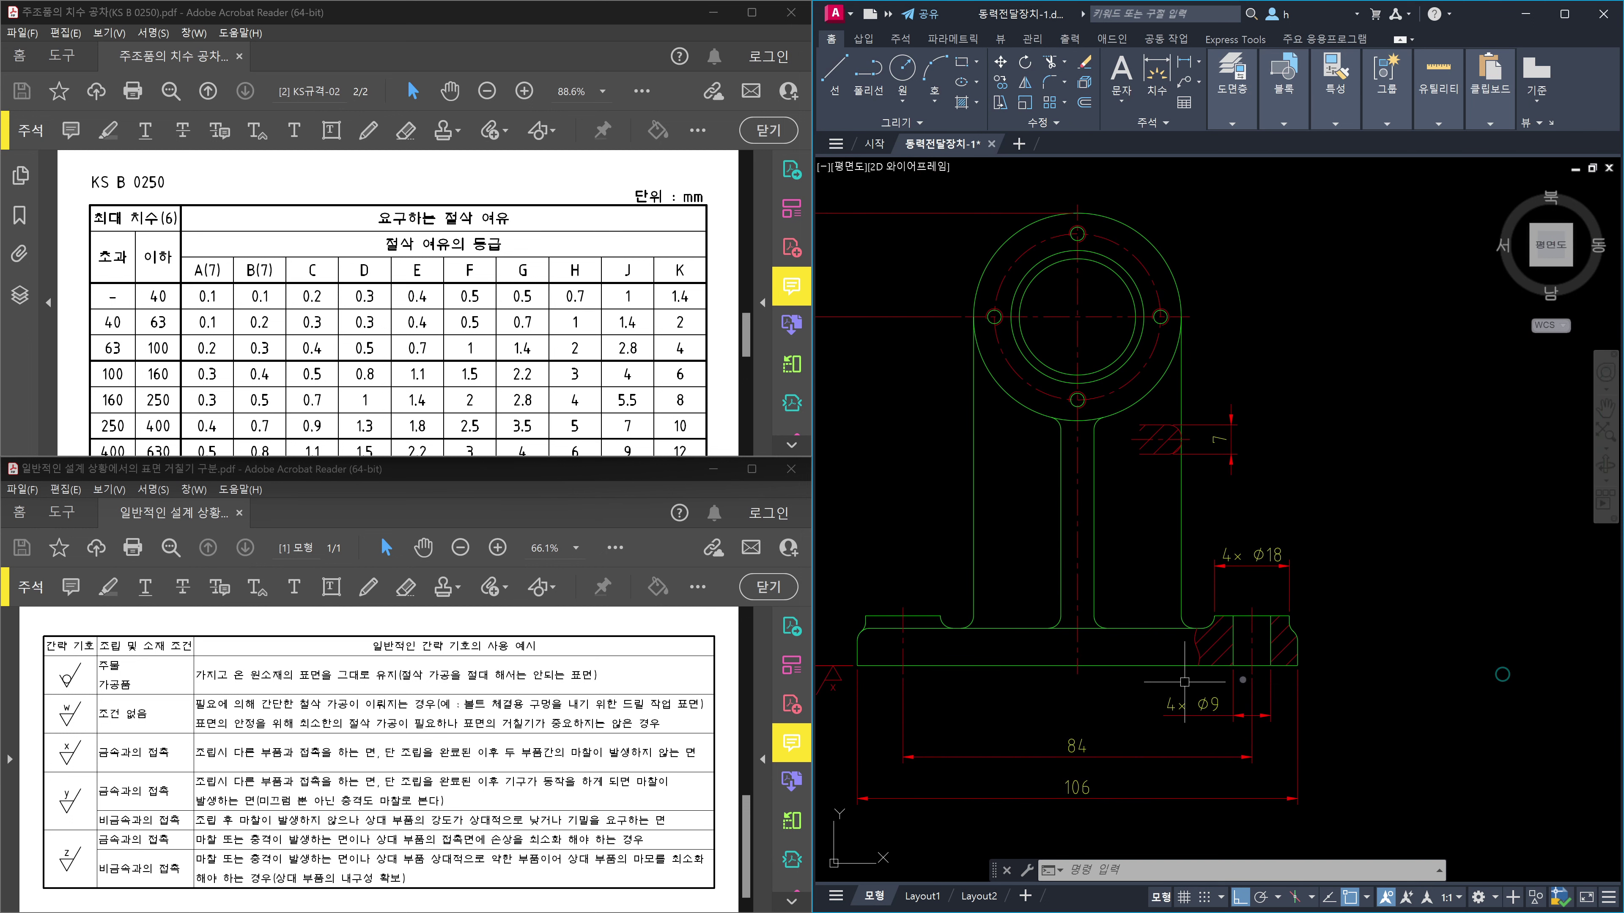
scroll(1184, 682, up, 4)
click(1295, 609)
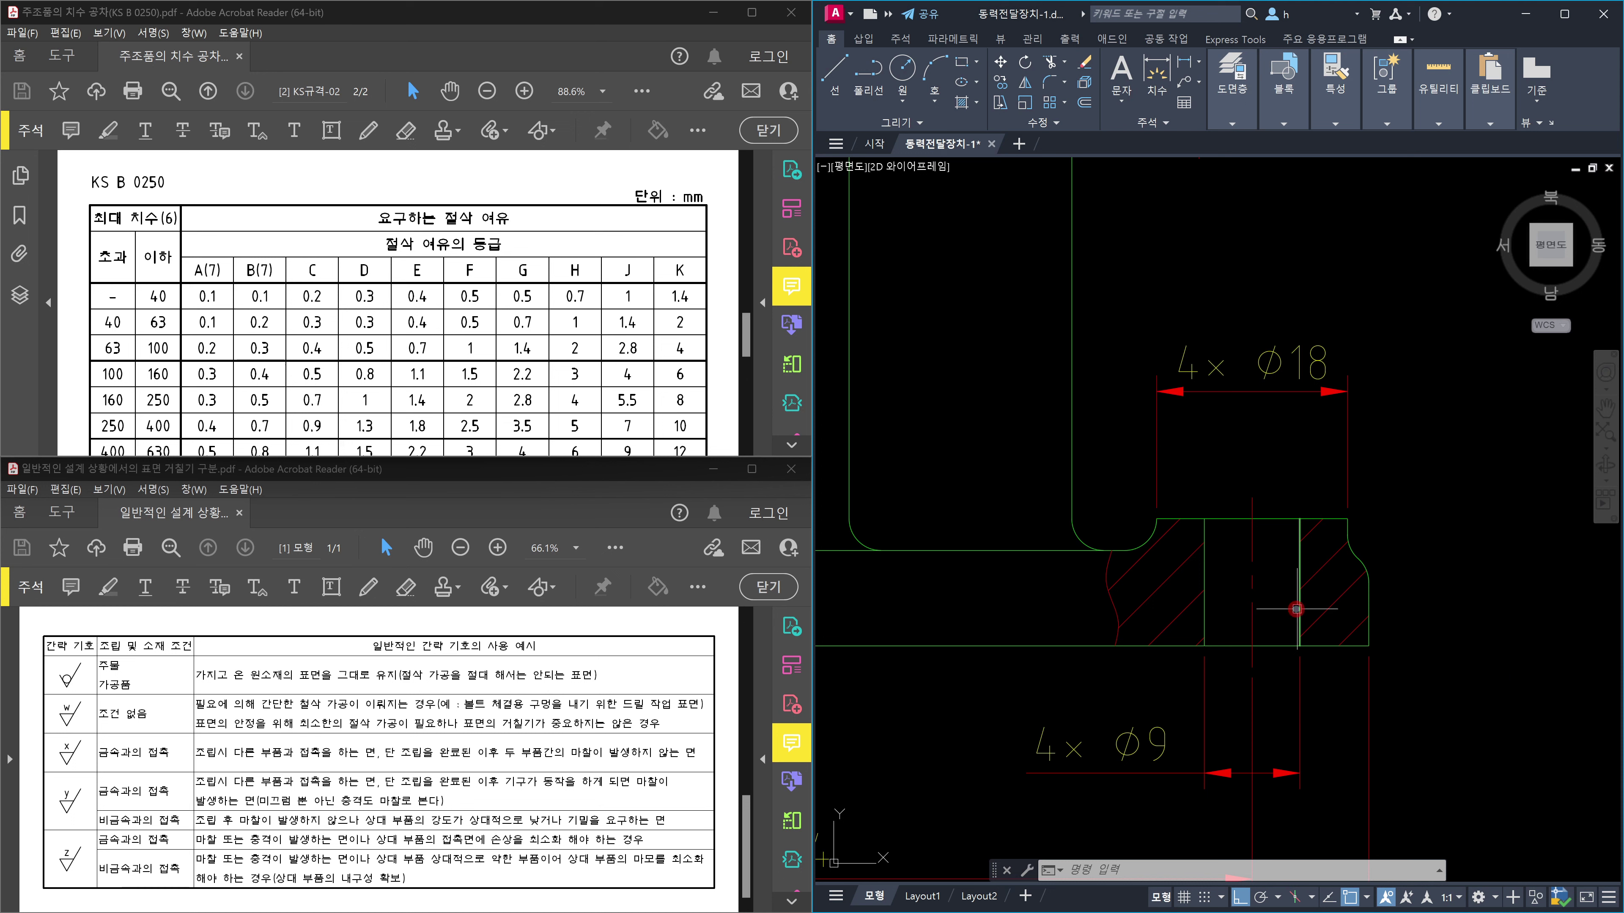
click(1205, 608)
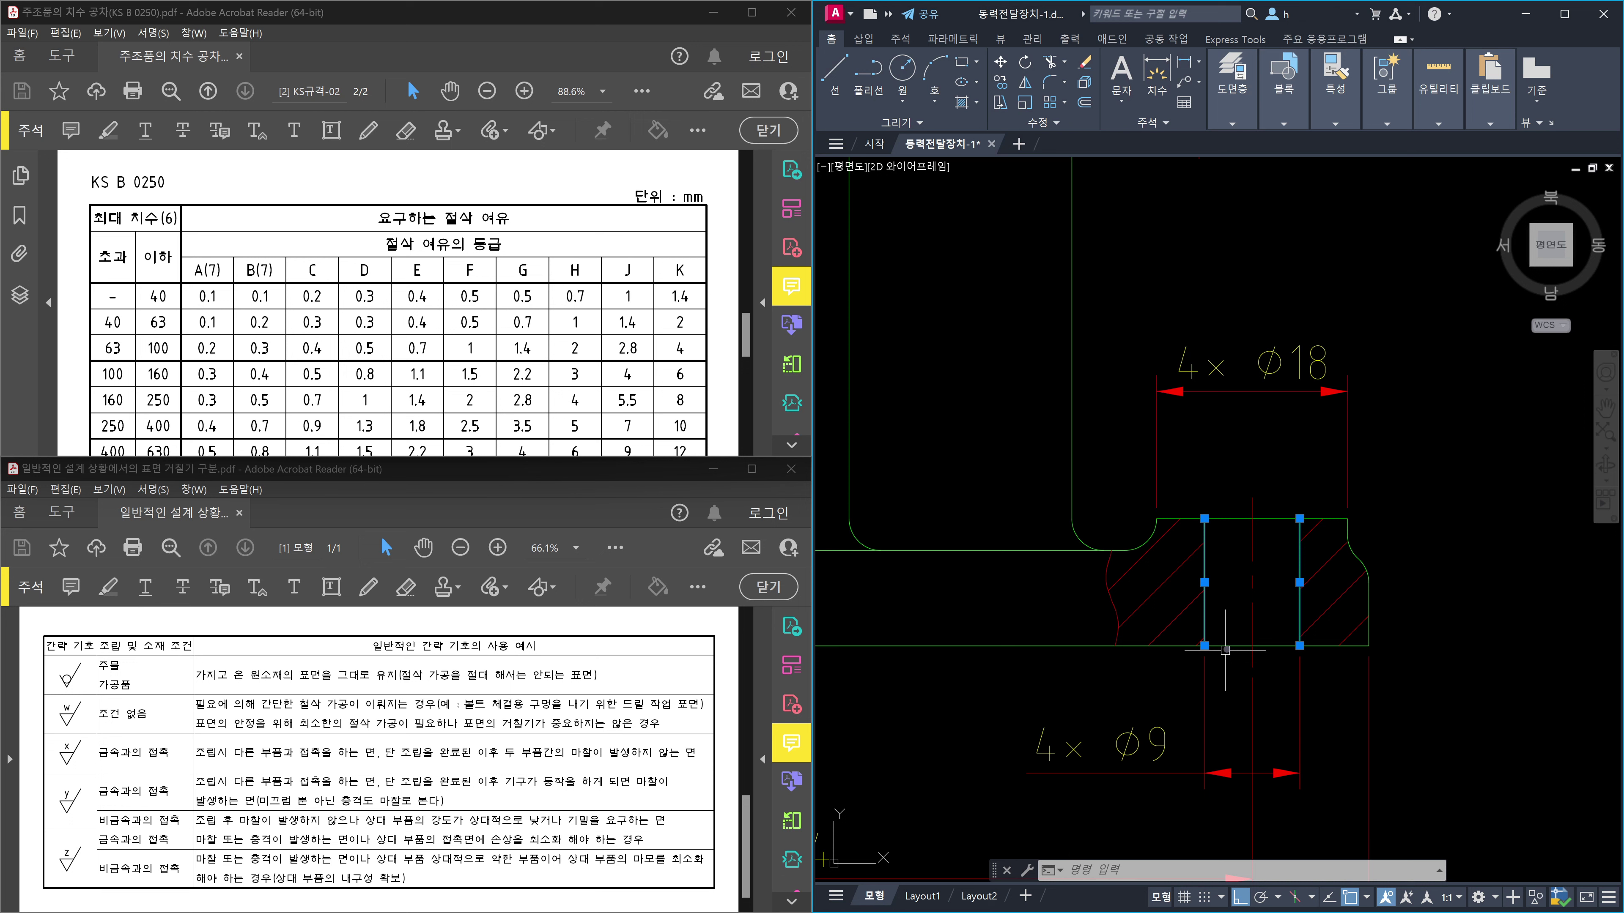
key(Escape)
scroll(1276, 622, down, 8)
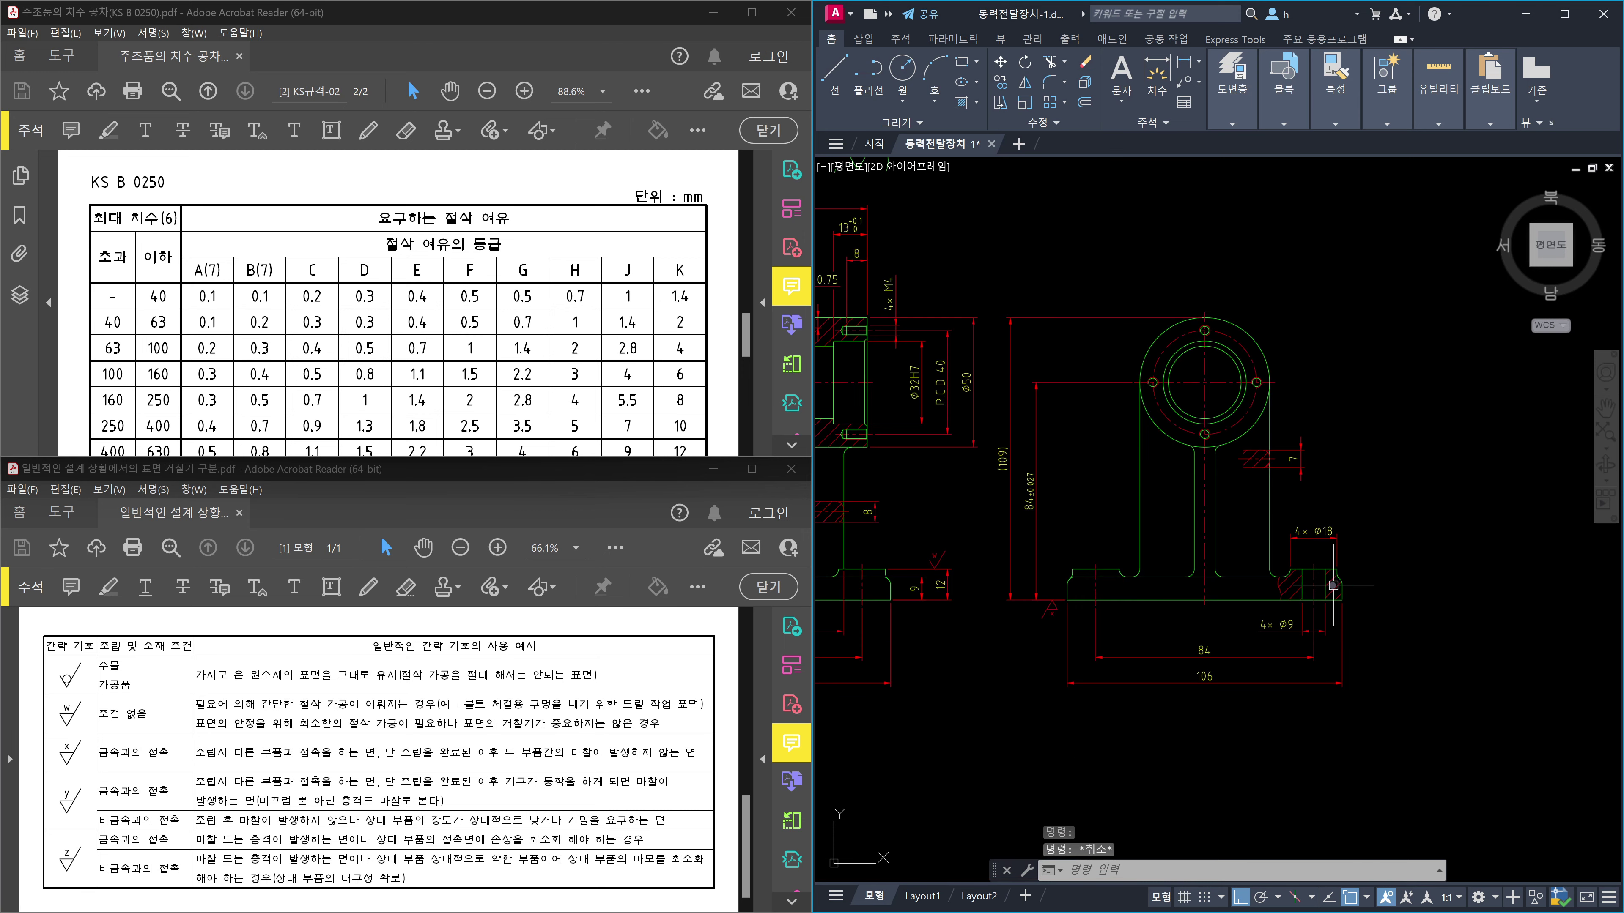
Erase the side view's Ø9 bolt hole edges, the 4× Ø9 dimension and the section hatch around the hole.
scroll(1374, 665, up, 10)
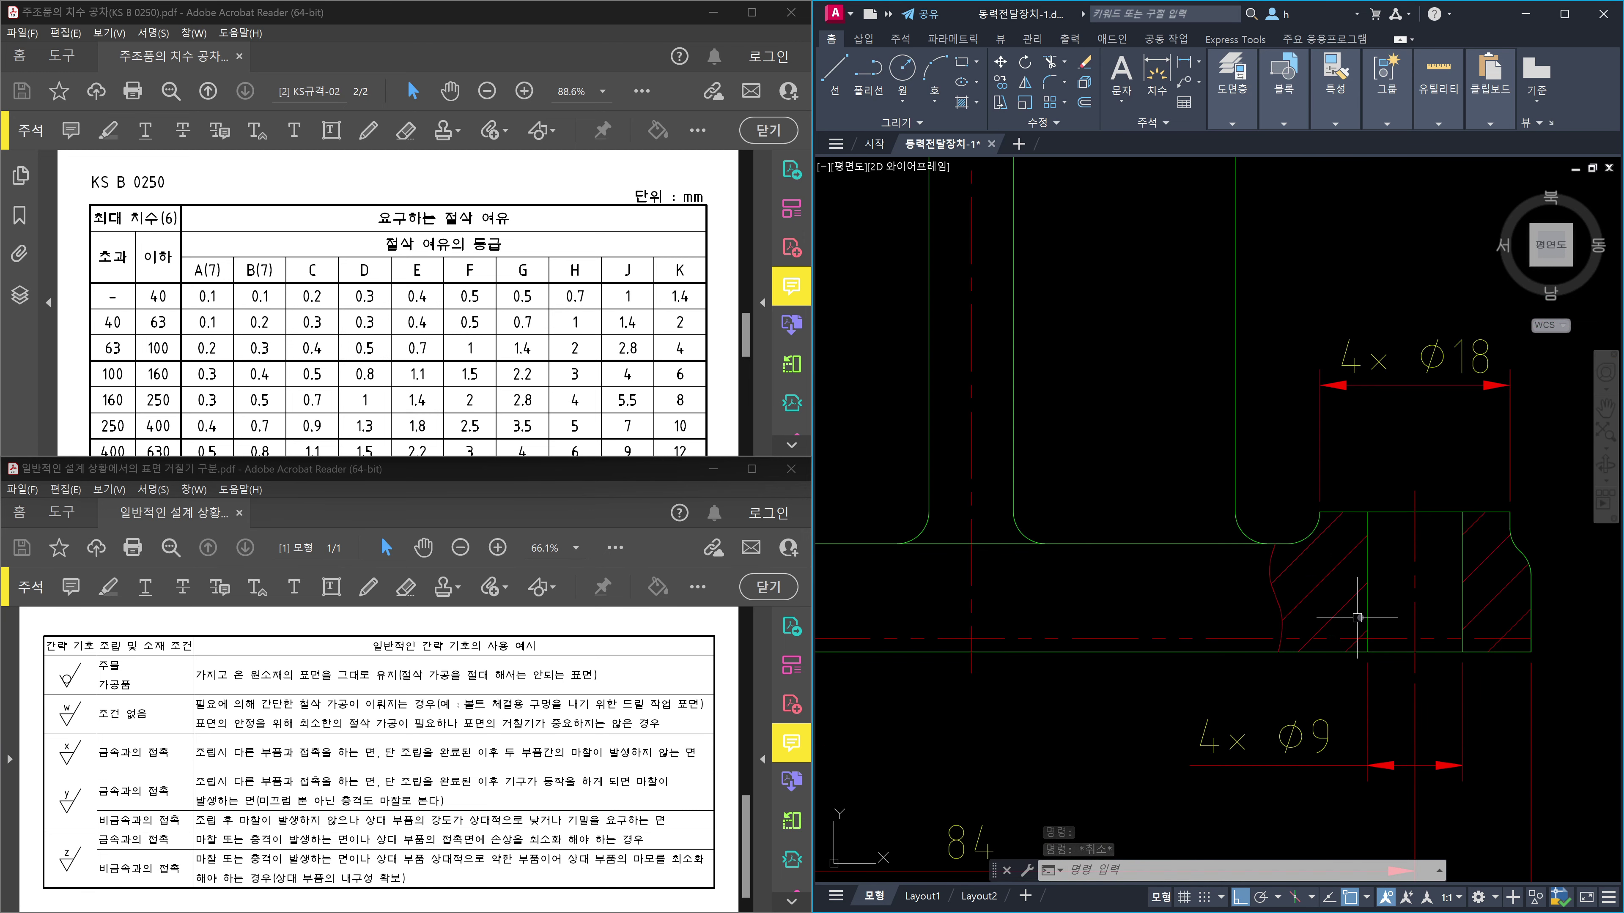
click(1366, 604)
click(1356, 613)
click(1471, 591)
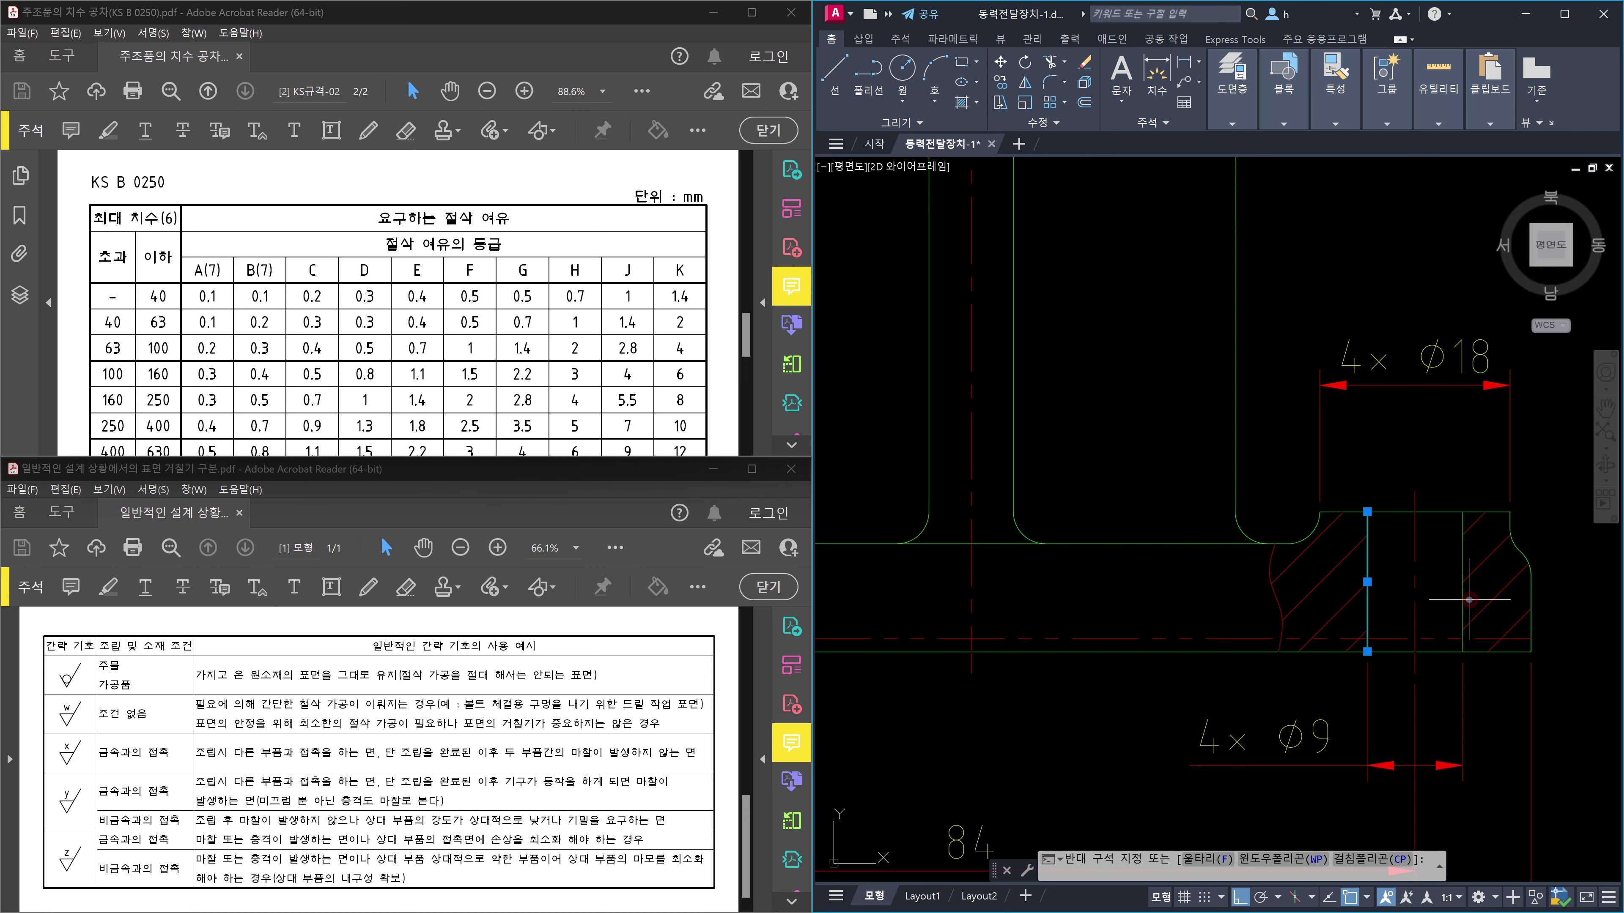
click(1456, 600)
key(Delete)
click(1464, 729)
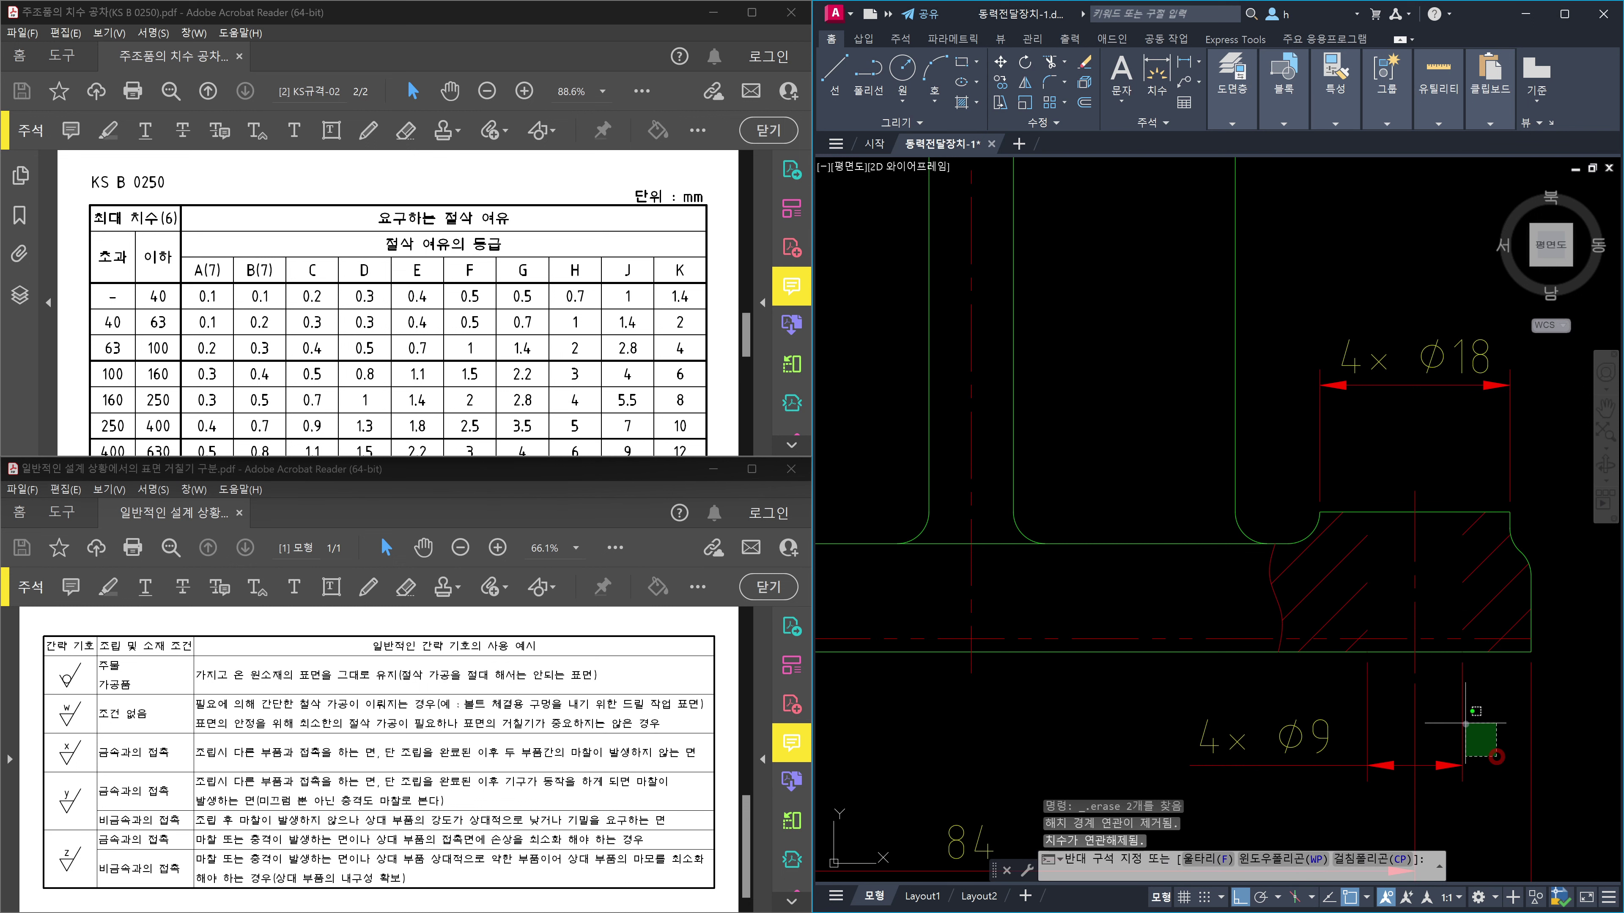
click(1459, 771)
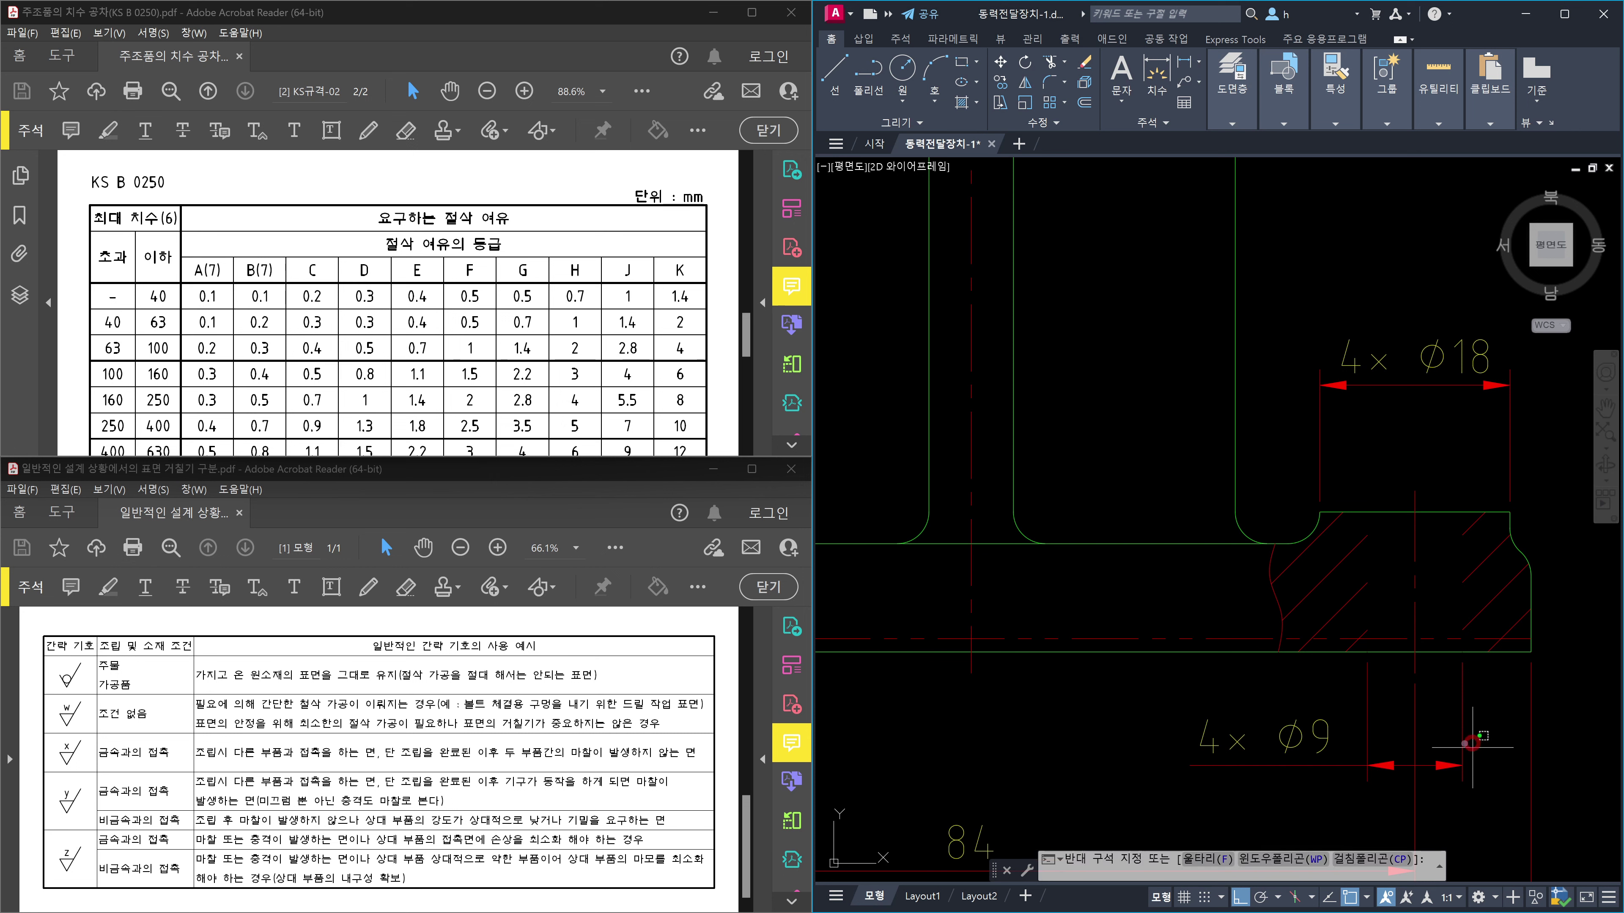
key(Delete)
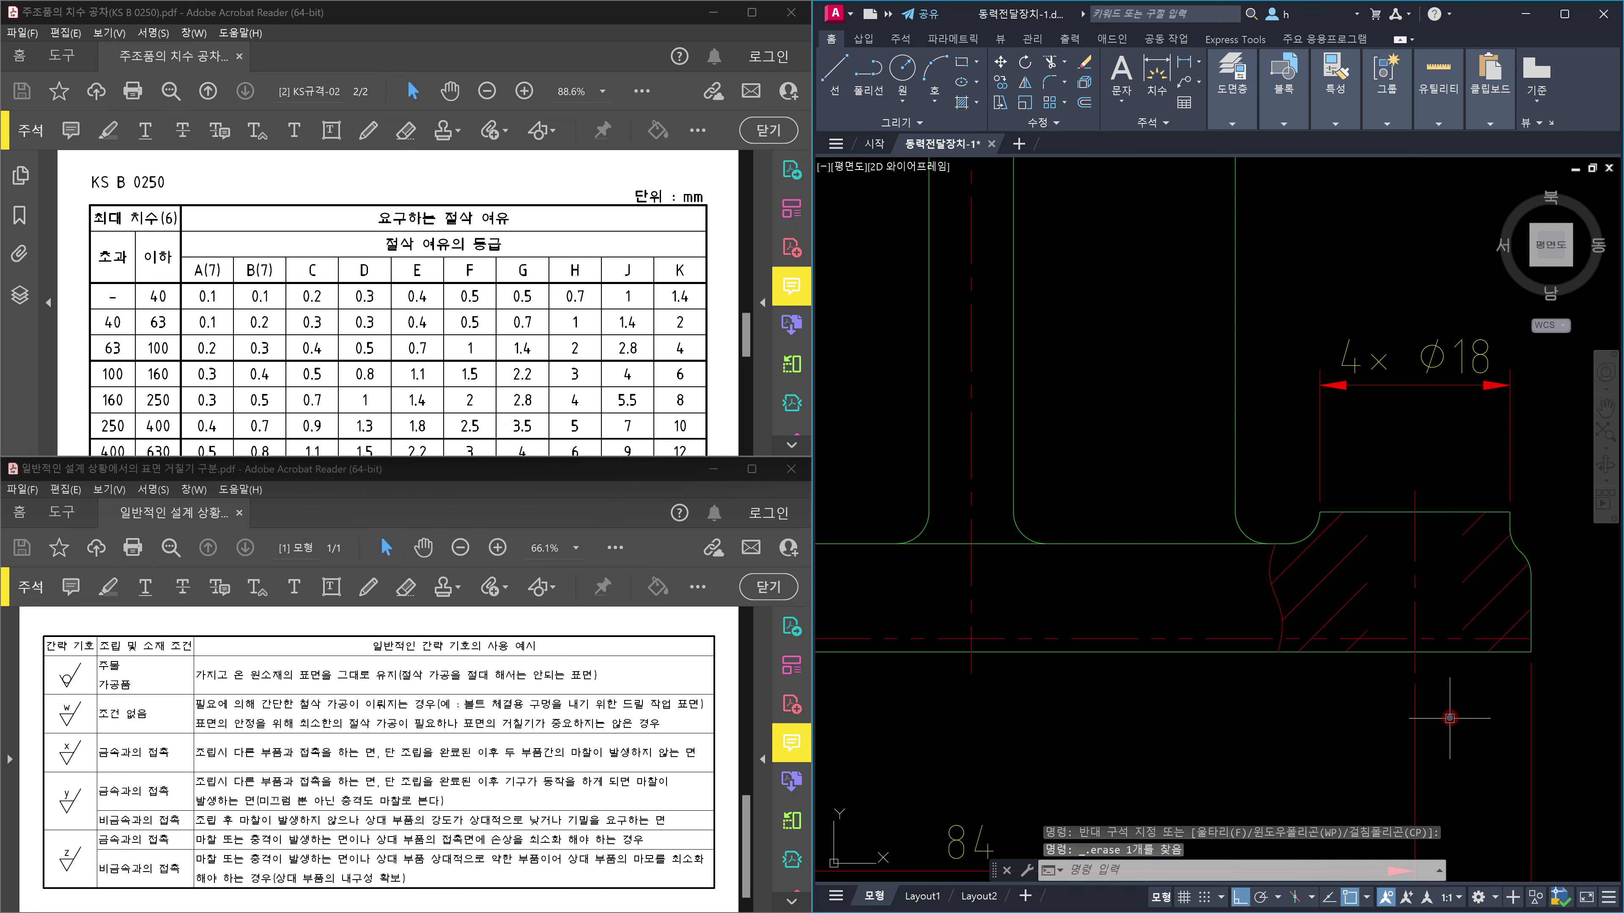
click(1374, 610)
click(1330, 580)
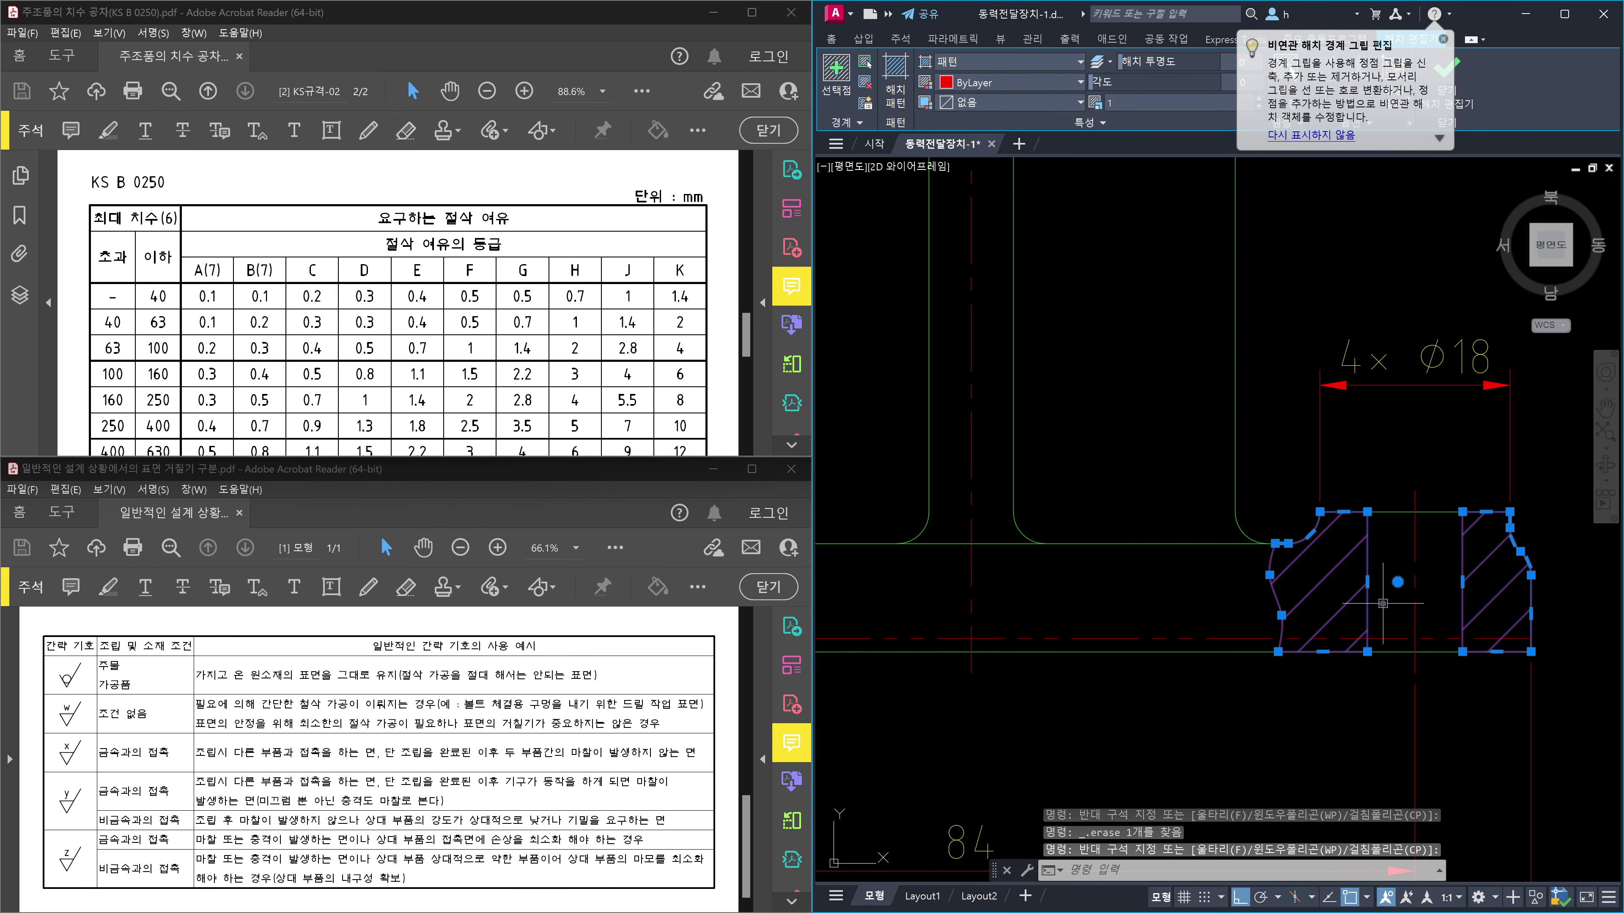
key(Delete)
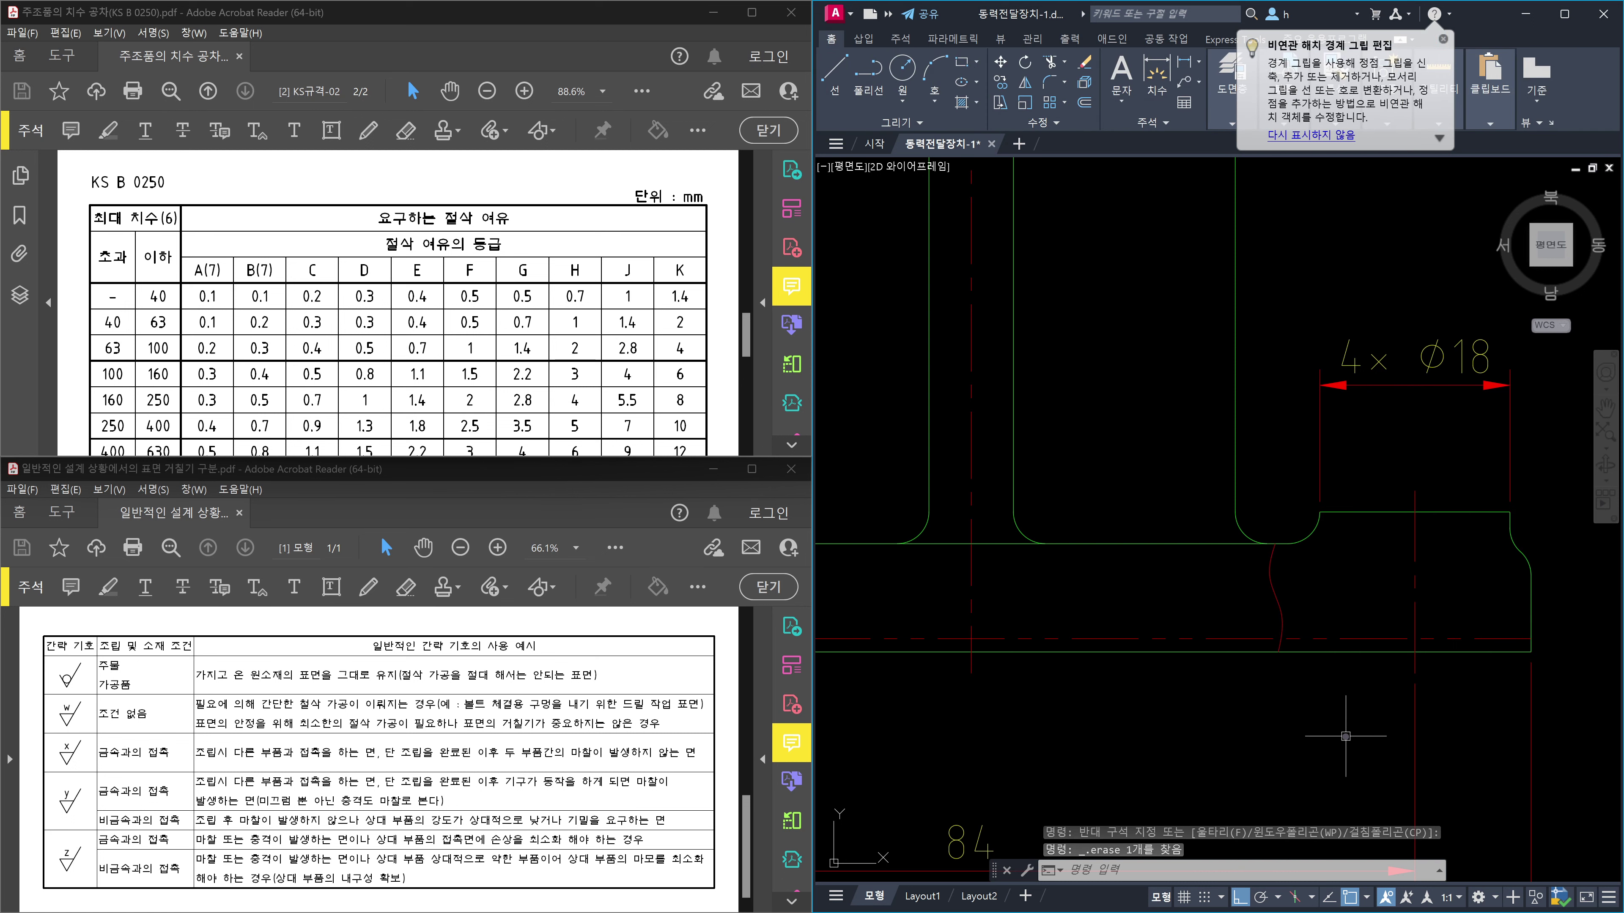
Hatch the whole broken-out section of the side view's bolt pad with the ANSI31 pattern, including the area below the horizontal centre line.
text(h)
key(Return)
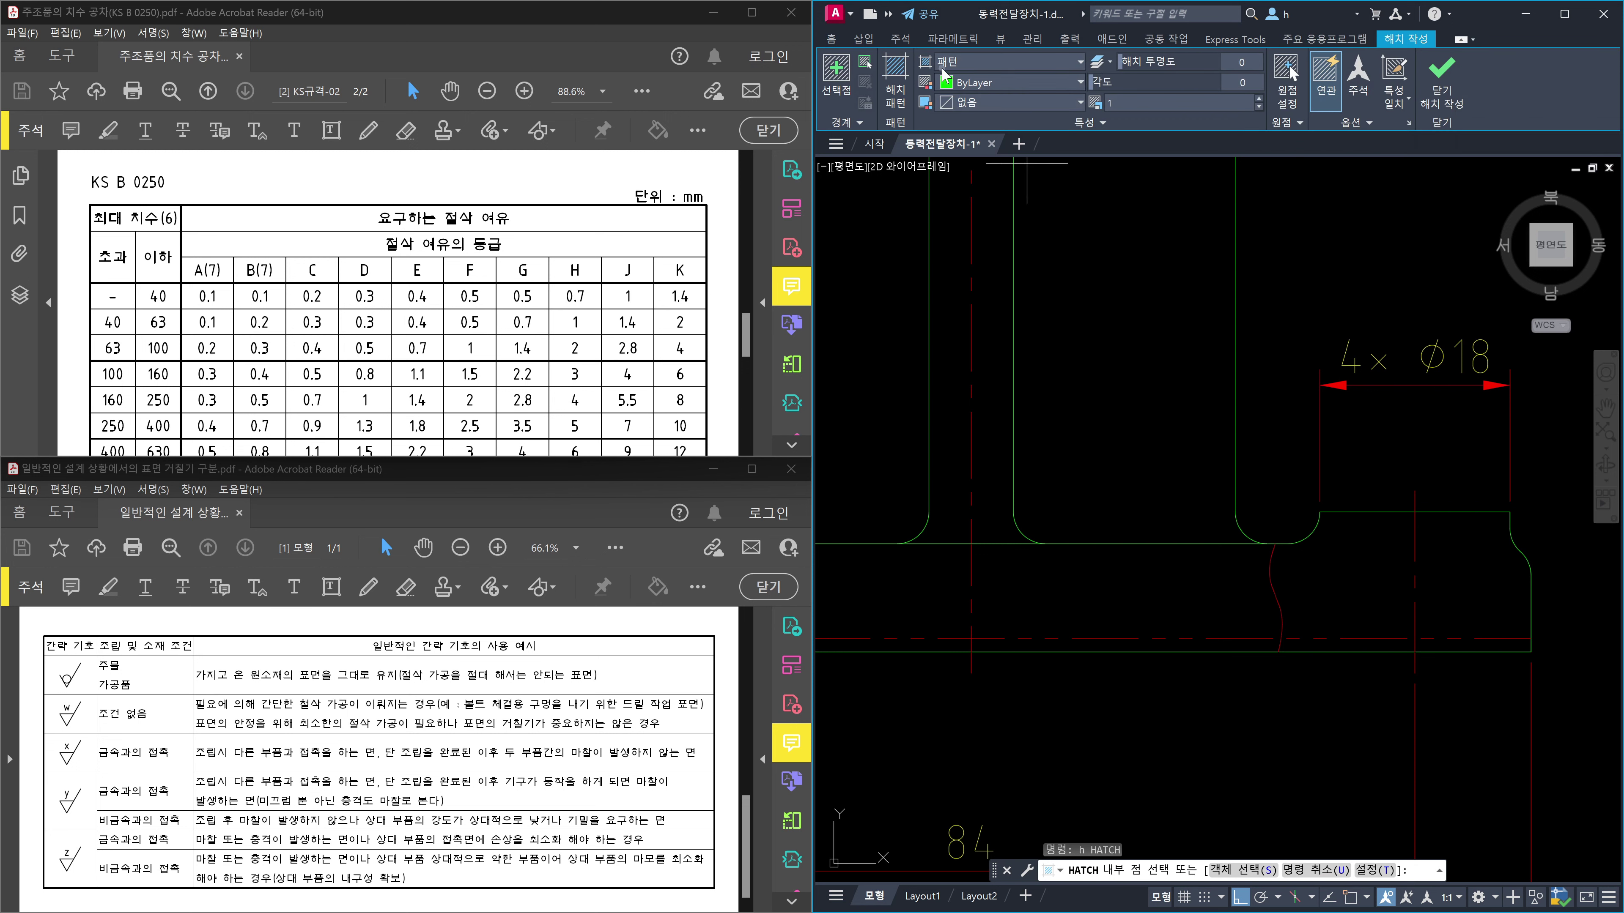
click(1004, 62)
click(1004, 62)
click(898, 71)
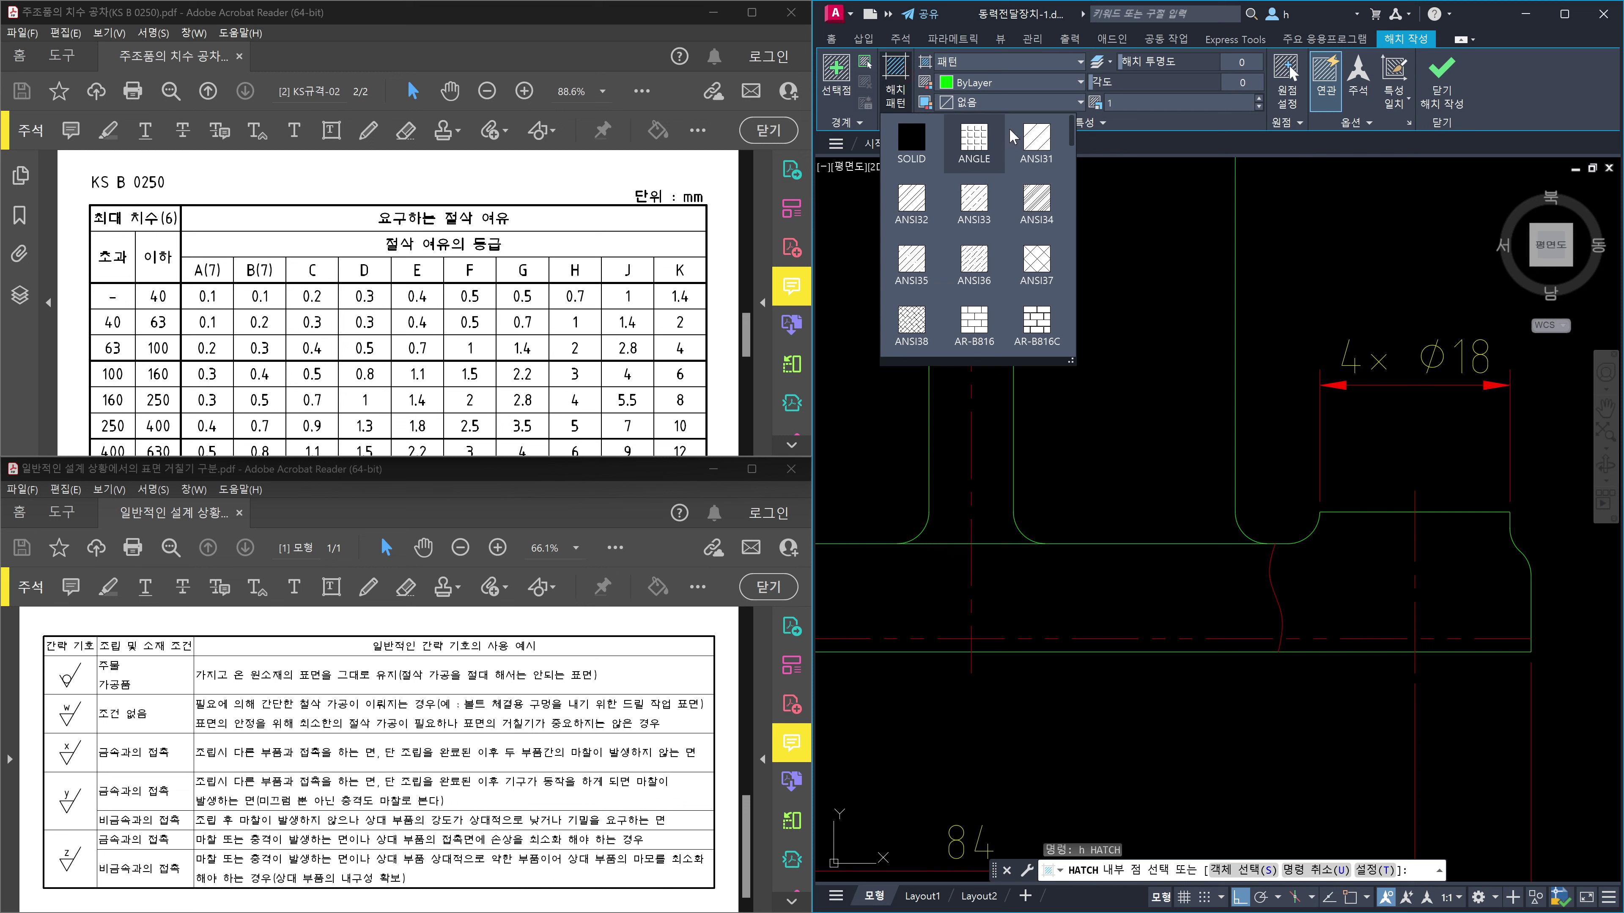
click(1033, 141)
click(1335, 561)
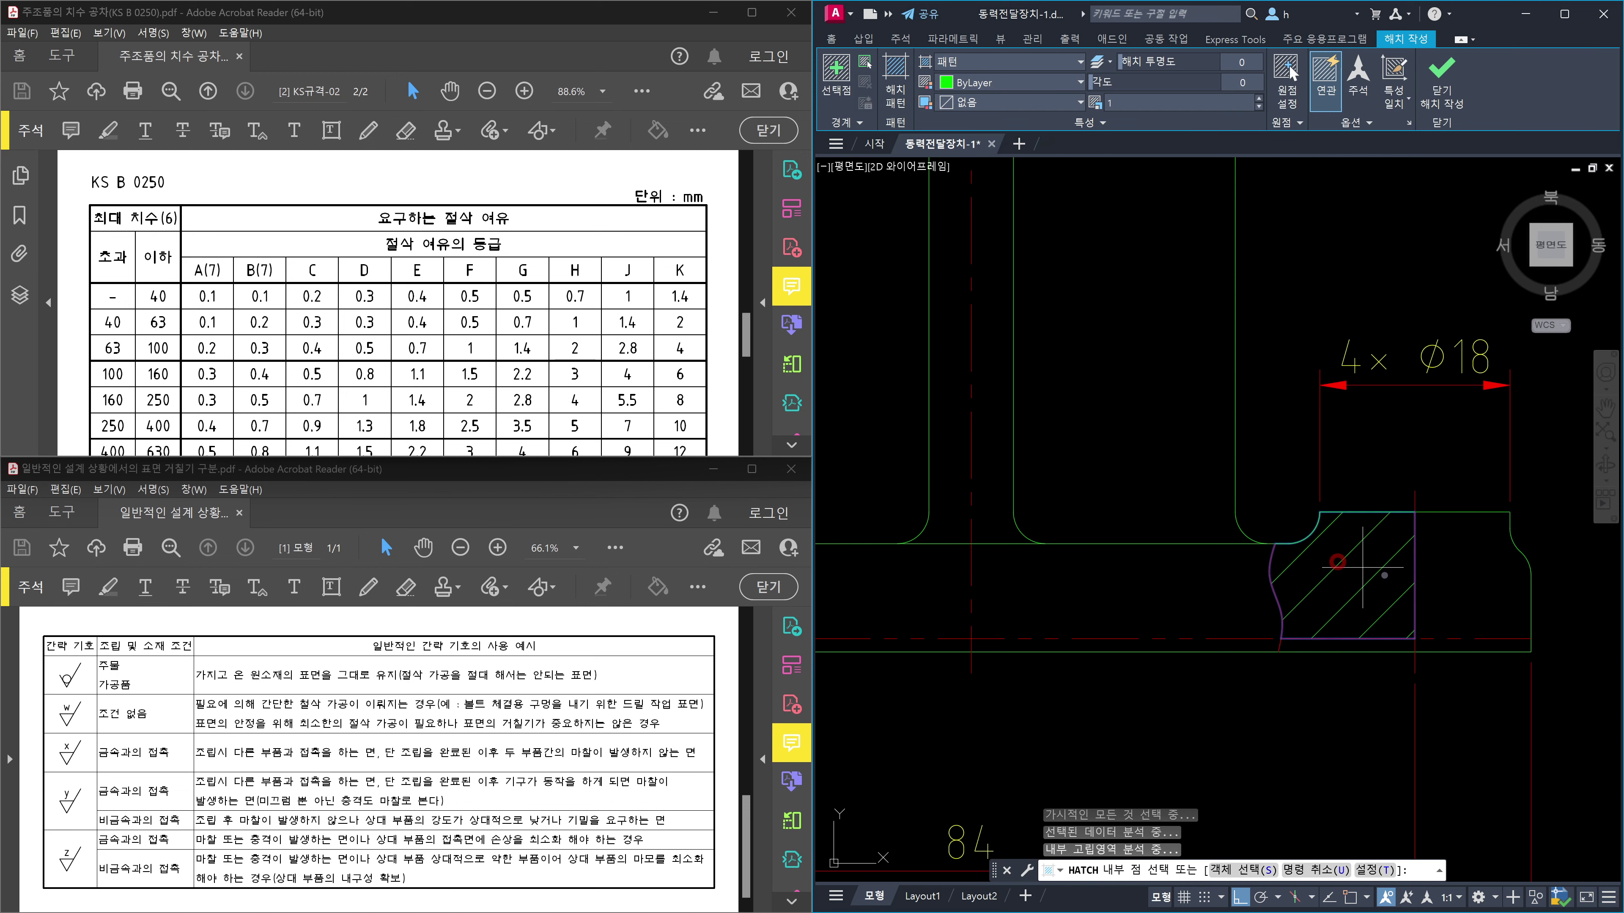
click(1481, 578)
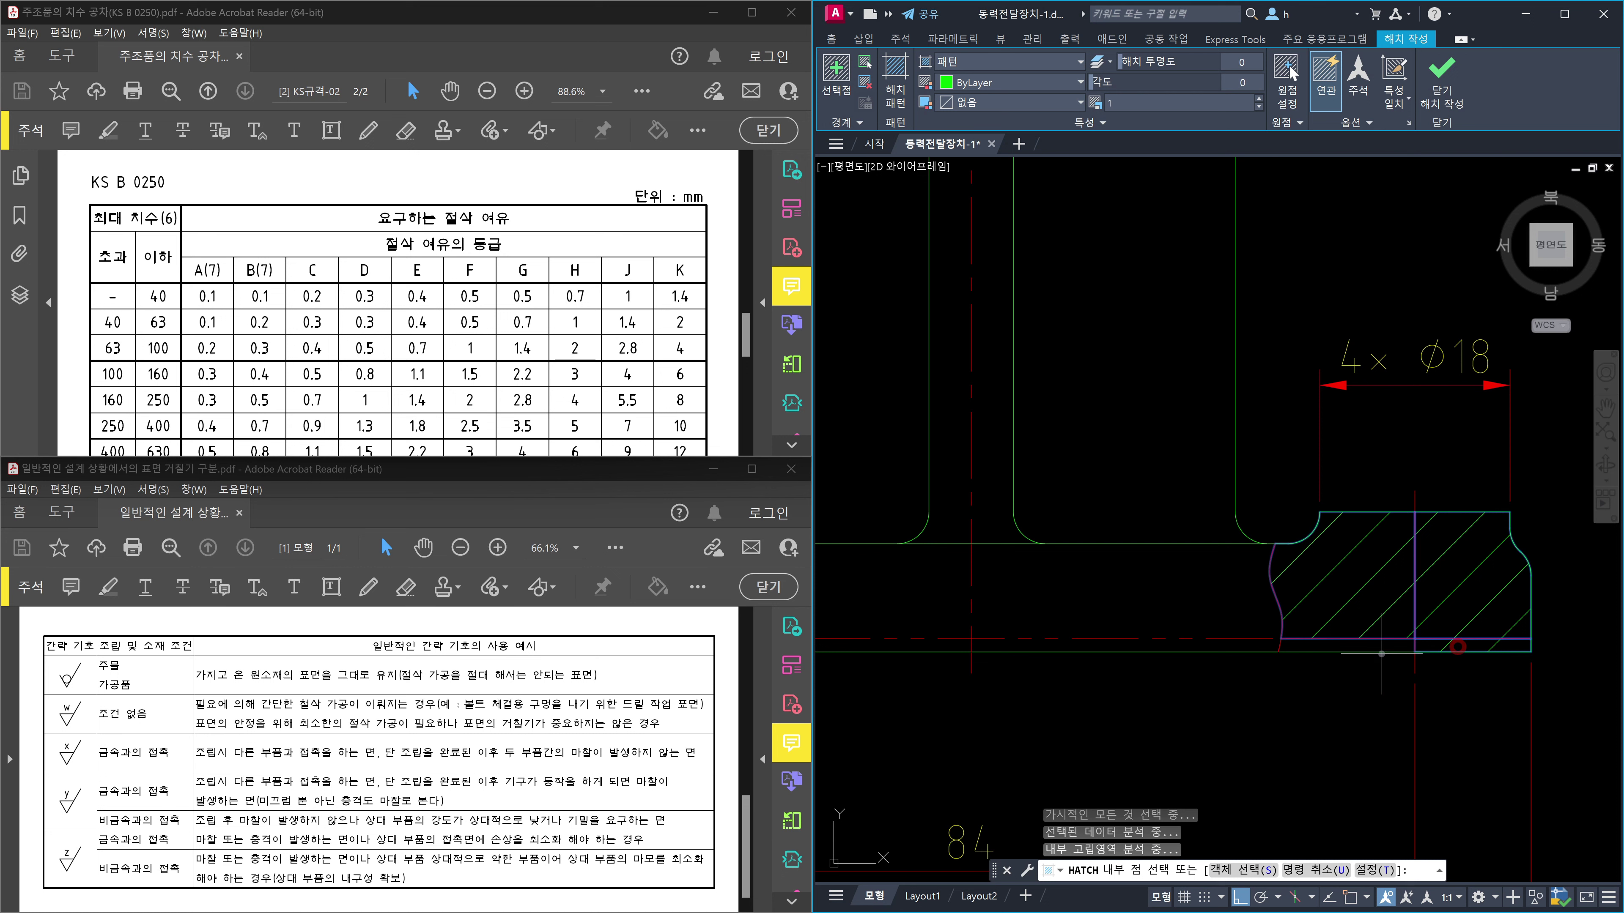
click(1385, 648)
key(Return)
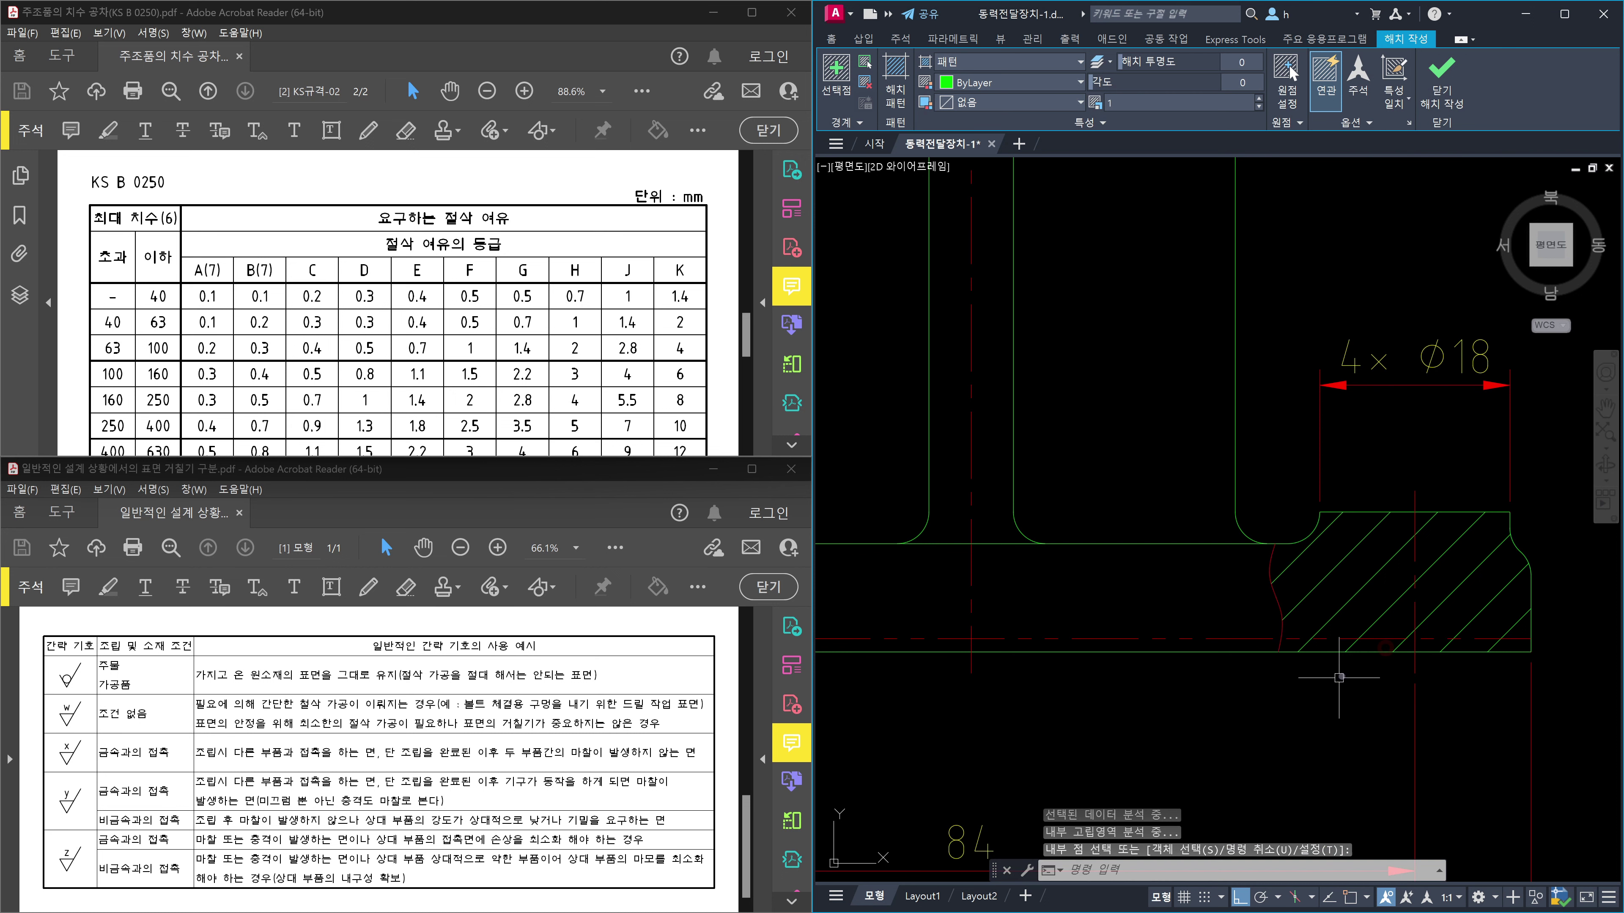
Assign the bolt pad's new section hatch to the 가는실선 layer.
click(1374, 583)
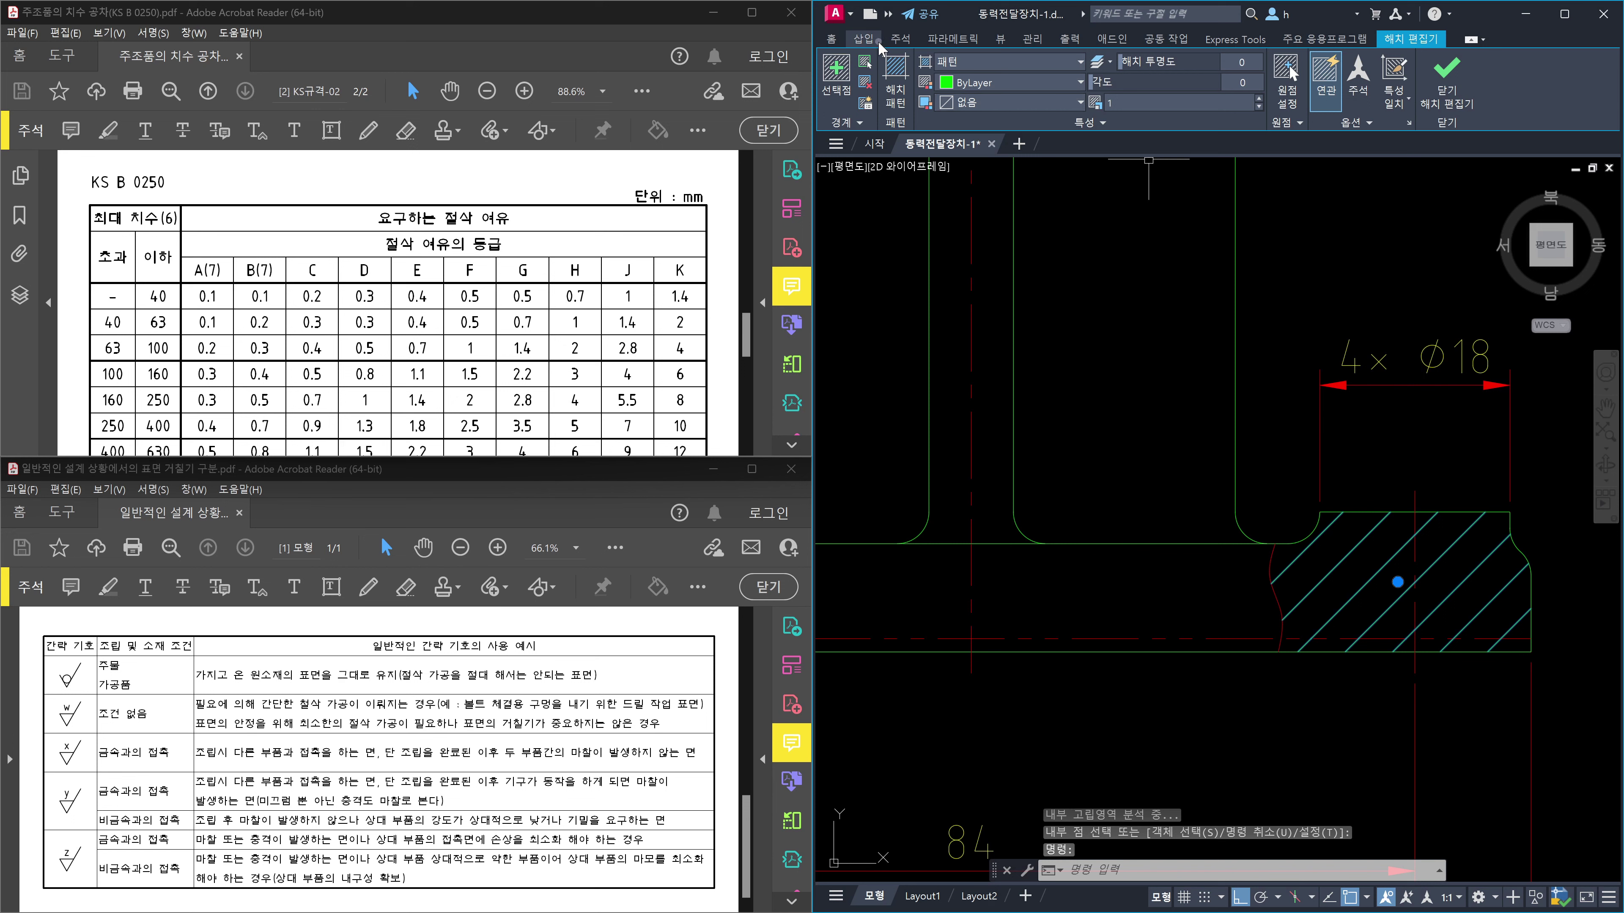
click(831, 42)
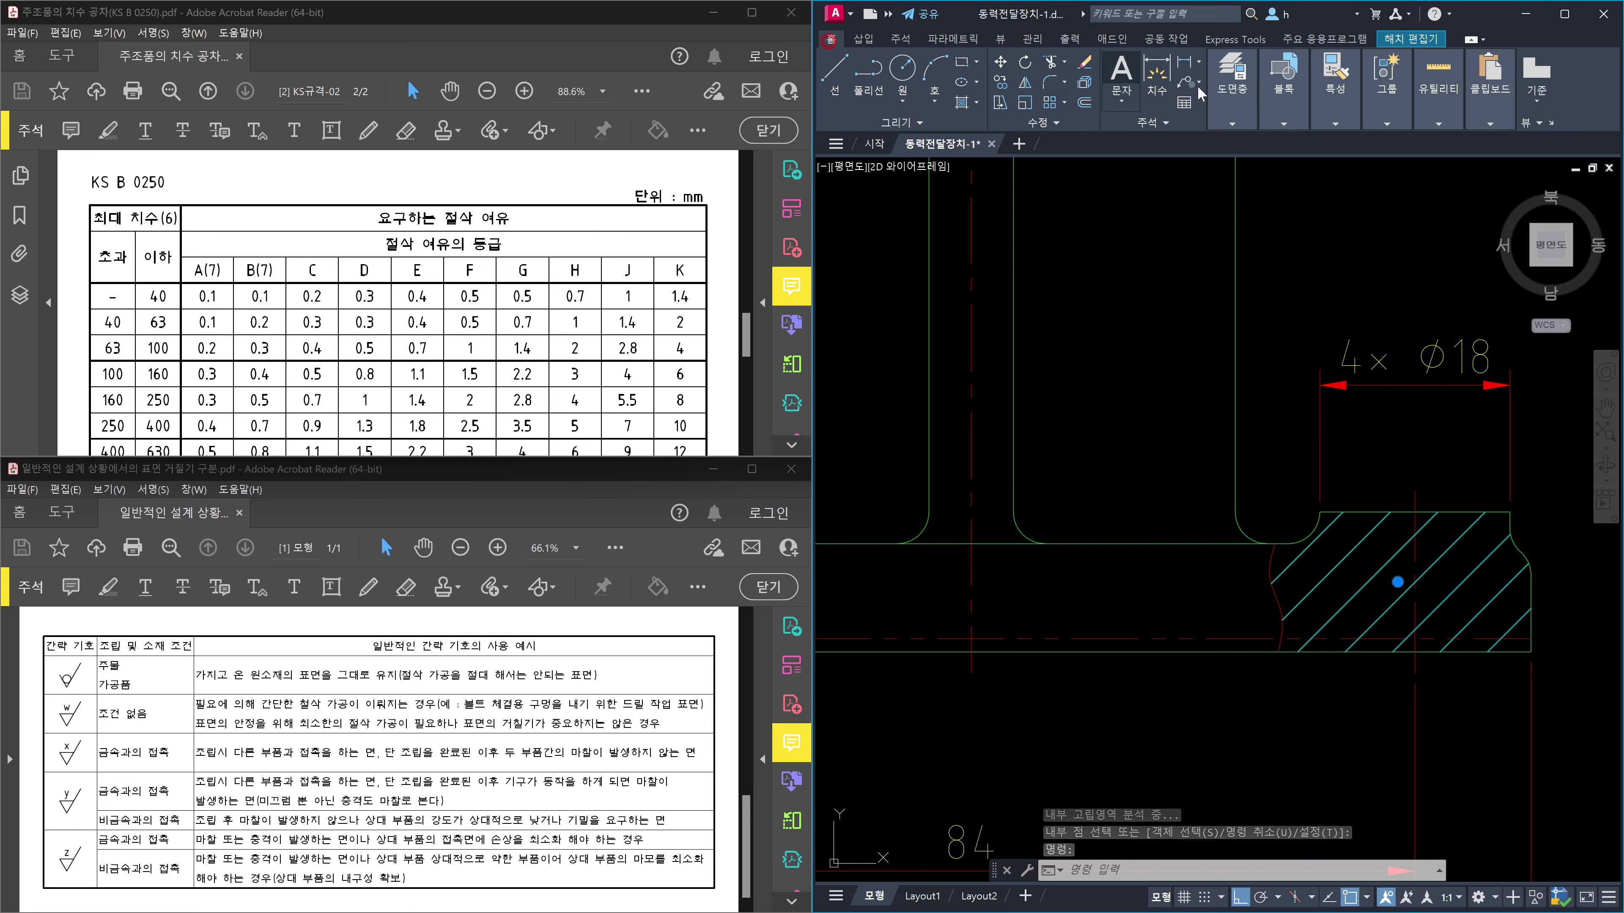
click(1232, 121)
click(1342, 143)
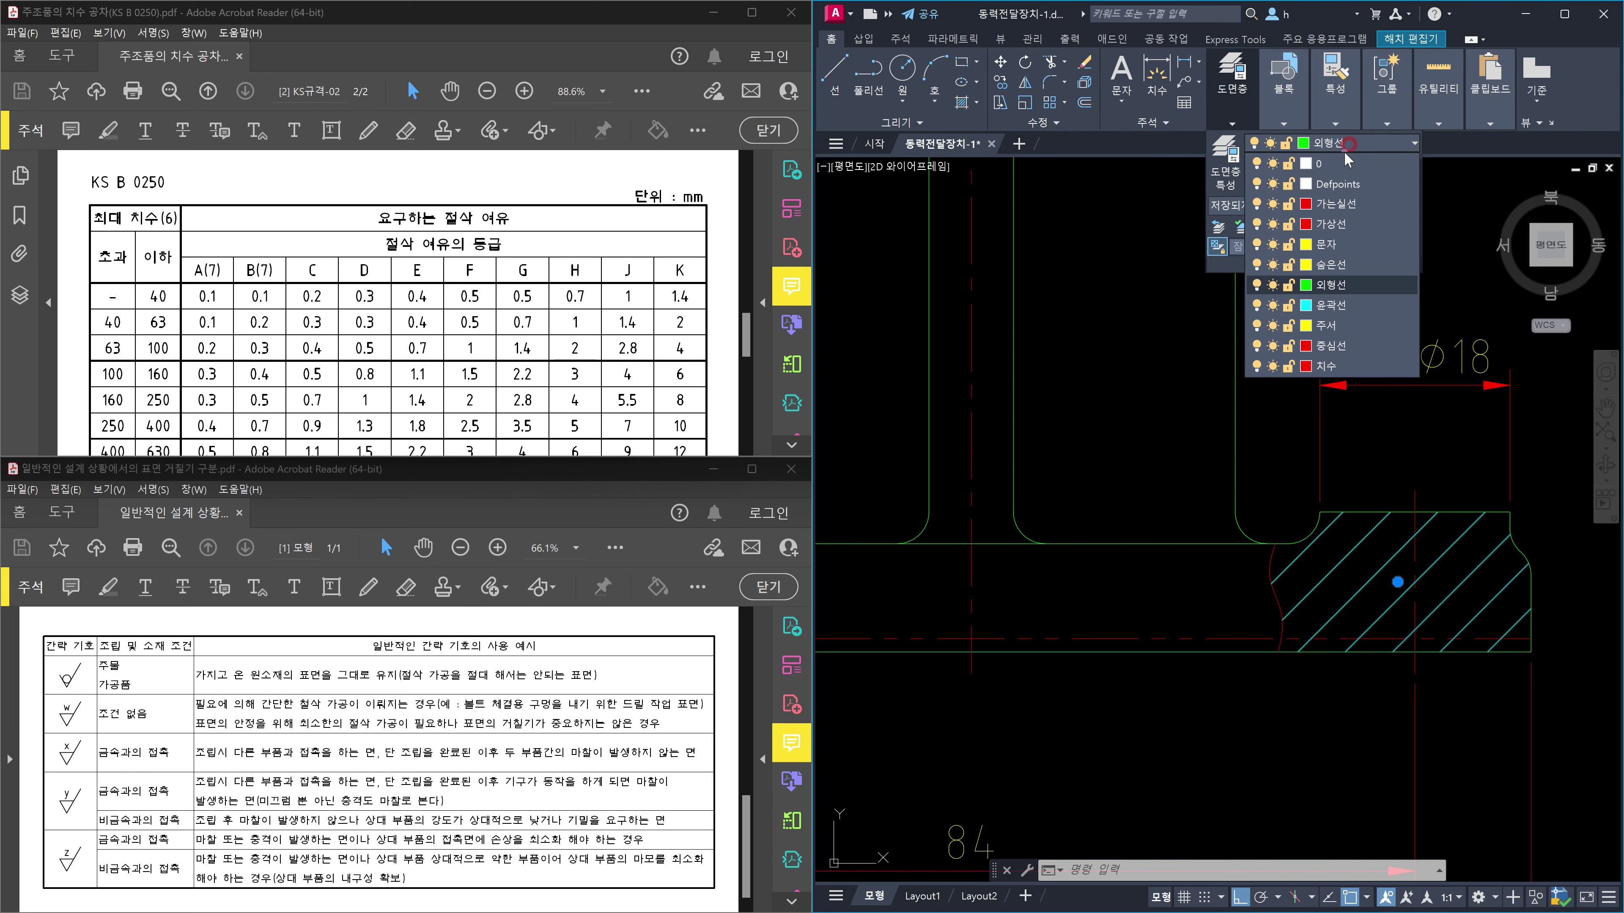
click(1353, 208)
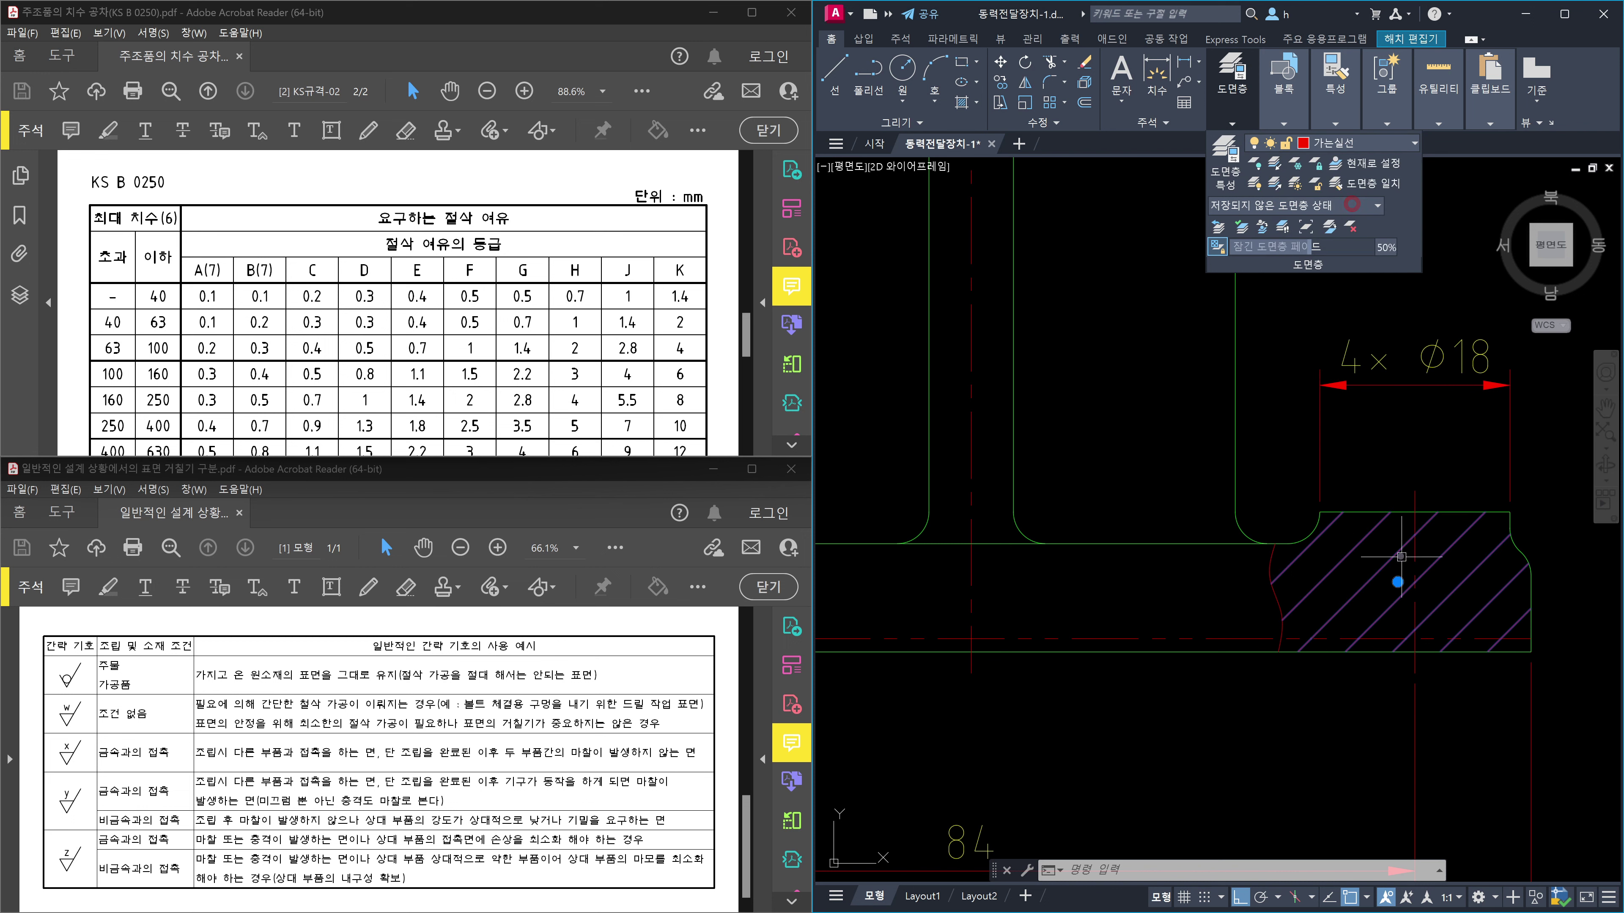
key(Escape)
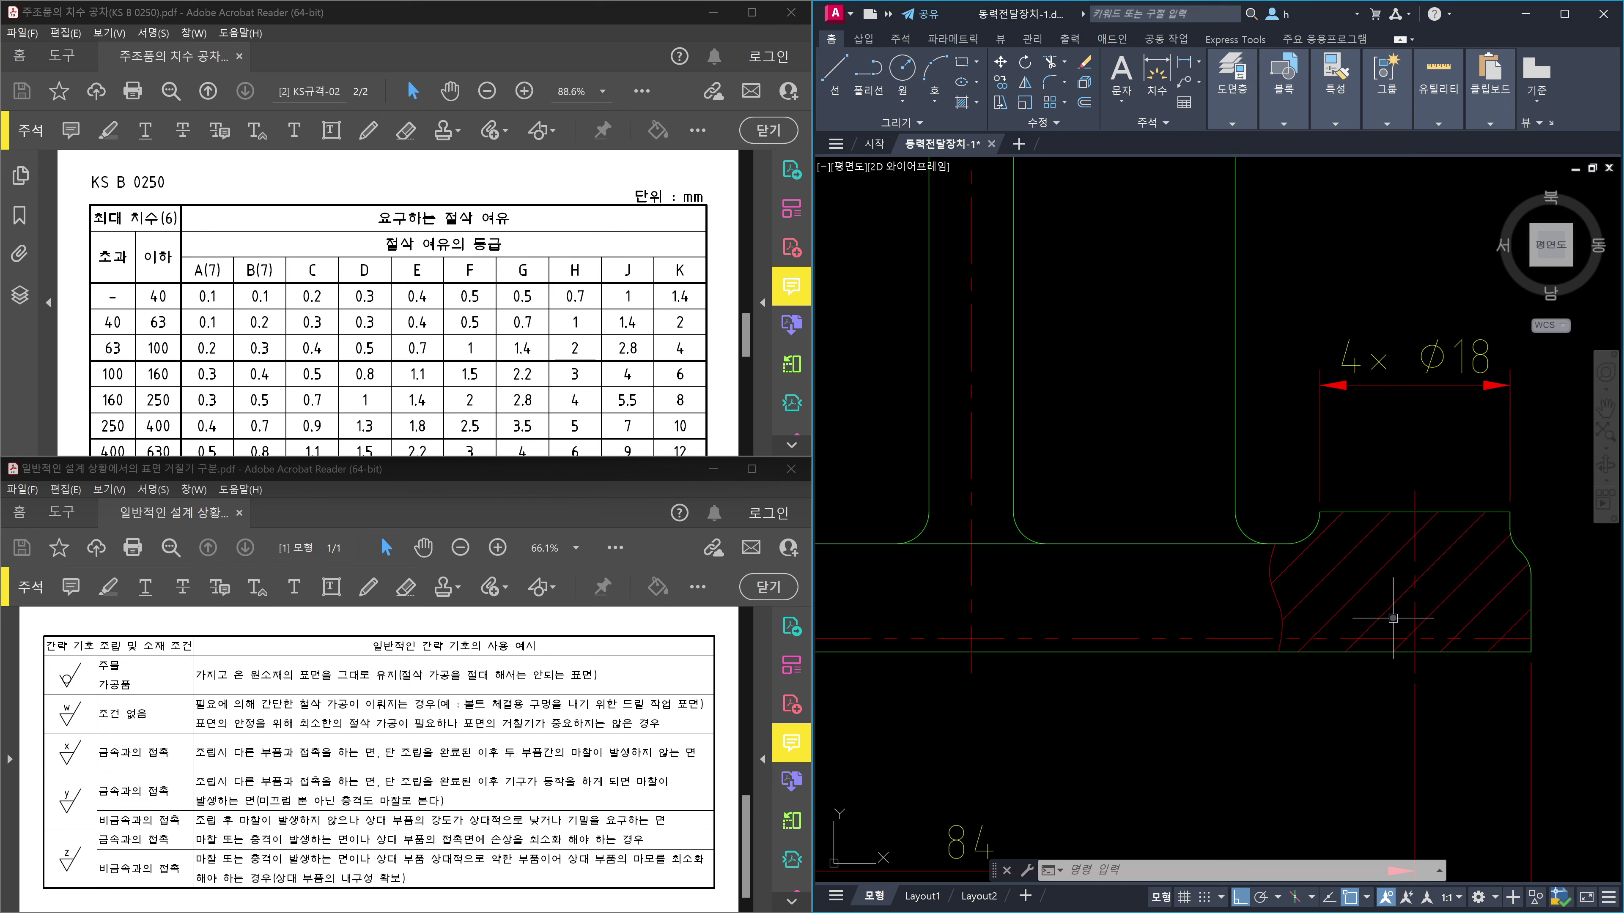
Examine the 4× Ø9 dimension and the drilled hole walls it refers to in the side view's sectioned bolt pad.
scroll(1438, 499, down, 5)
middle_drag(1100, 415, 1384, 408)
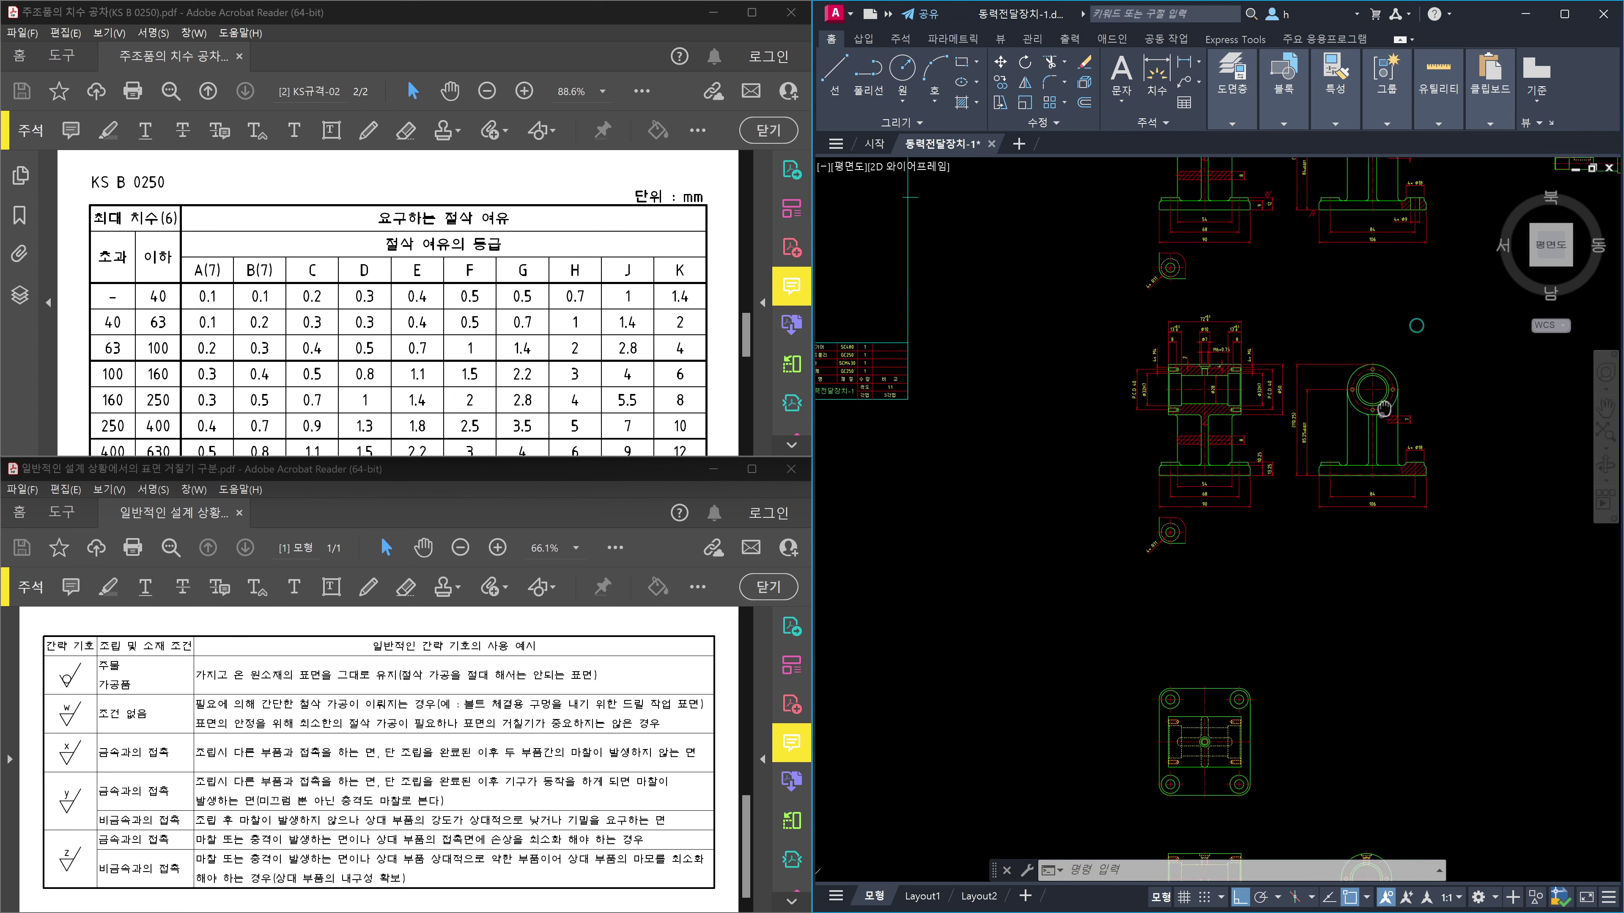
scroll(1383, 408, up, 8)
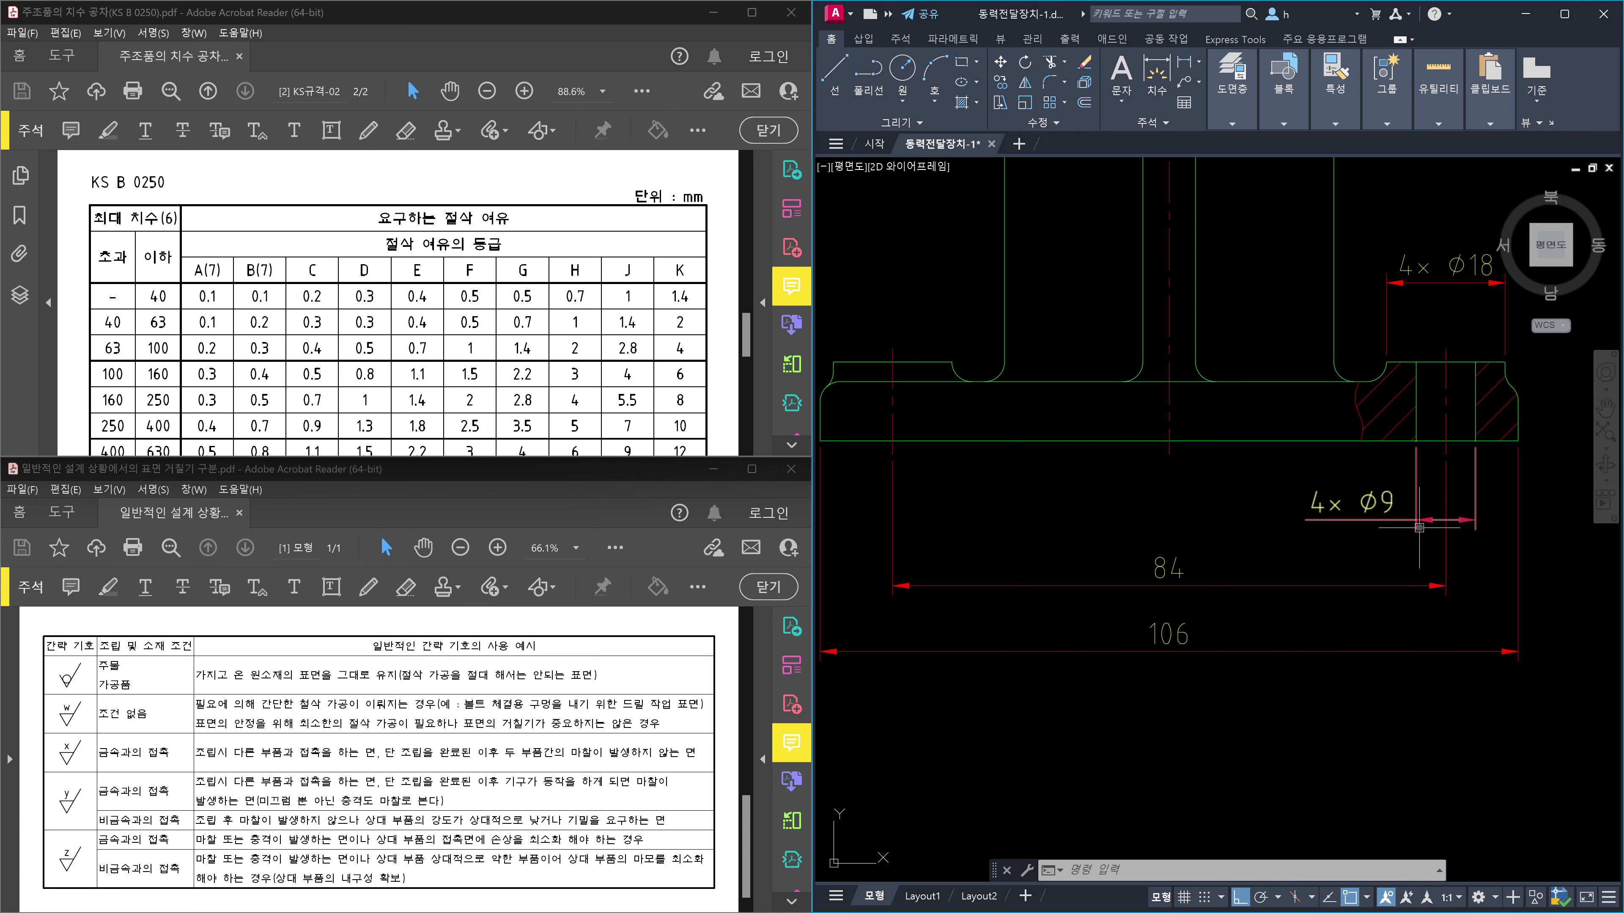
mouse_move(1419, 527)
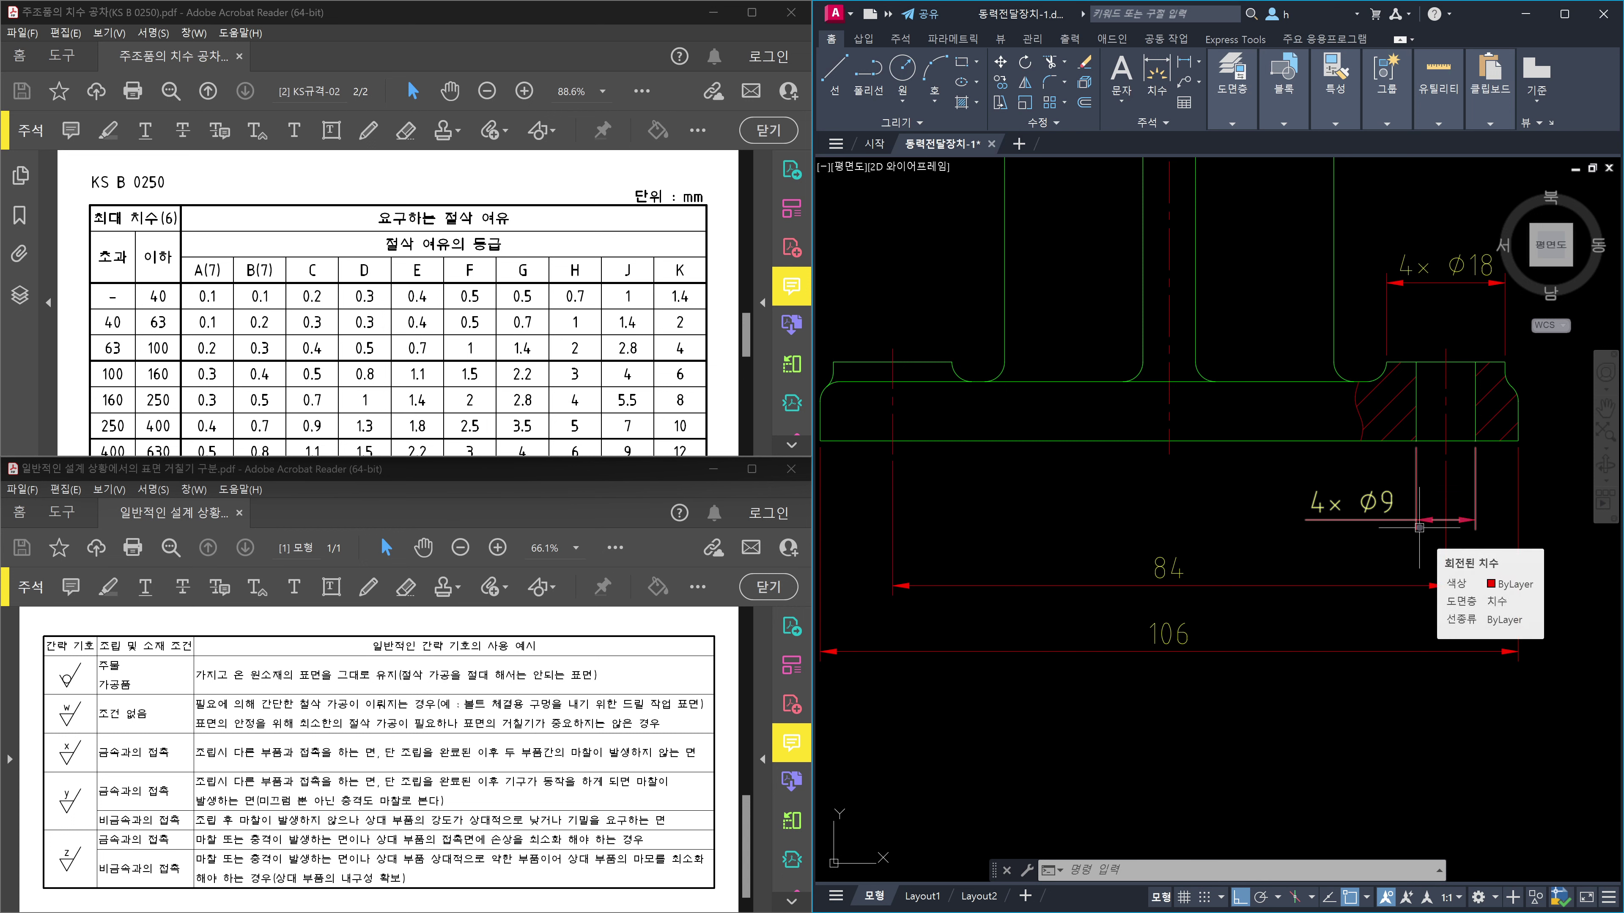
scroll(1406, 521, up, 2)
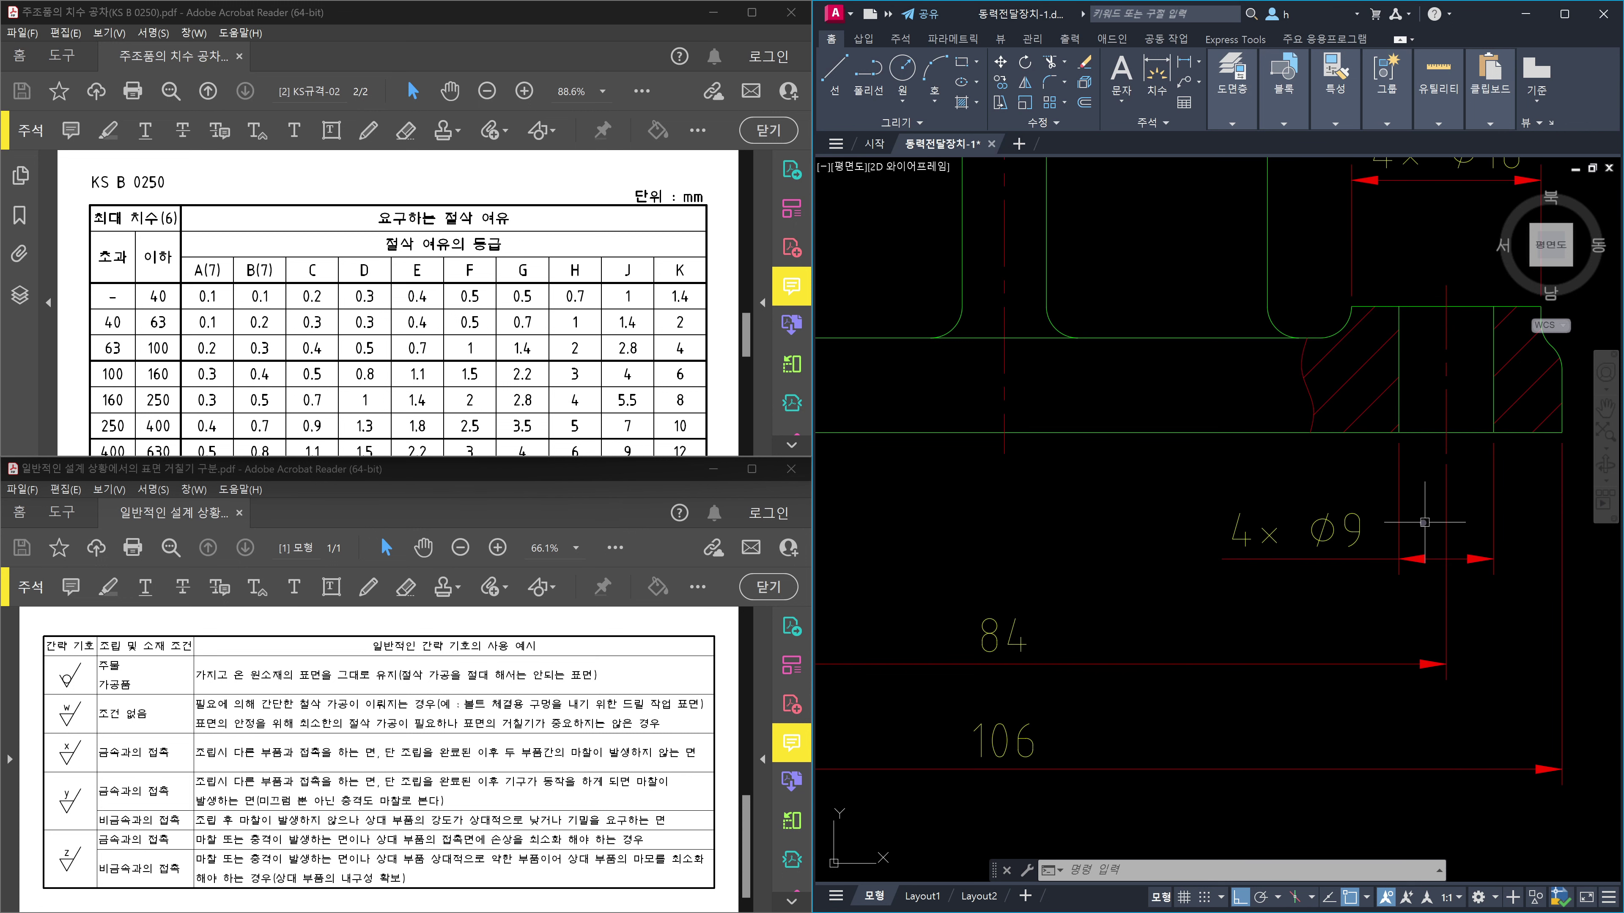
middle_drag(1424, 523, 1322, 596)
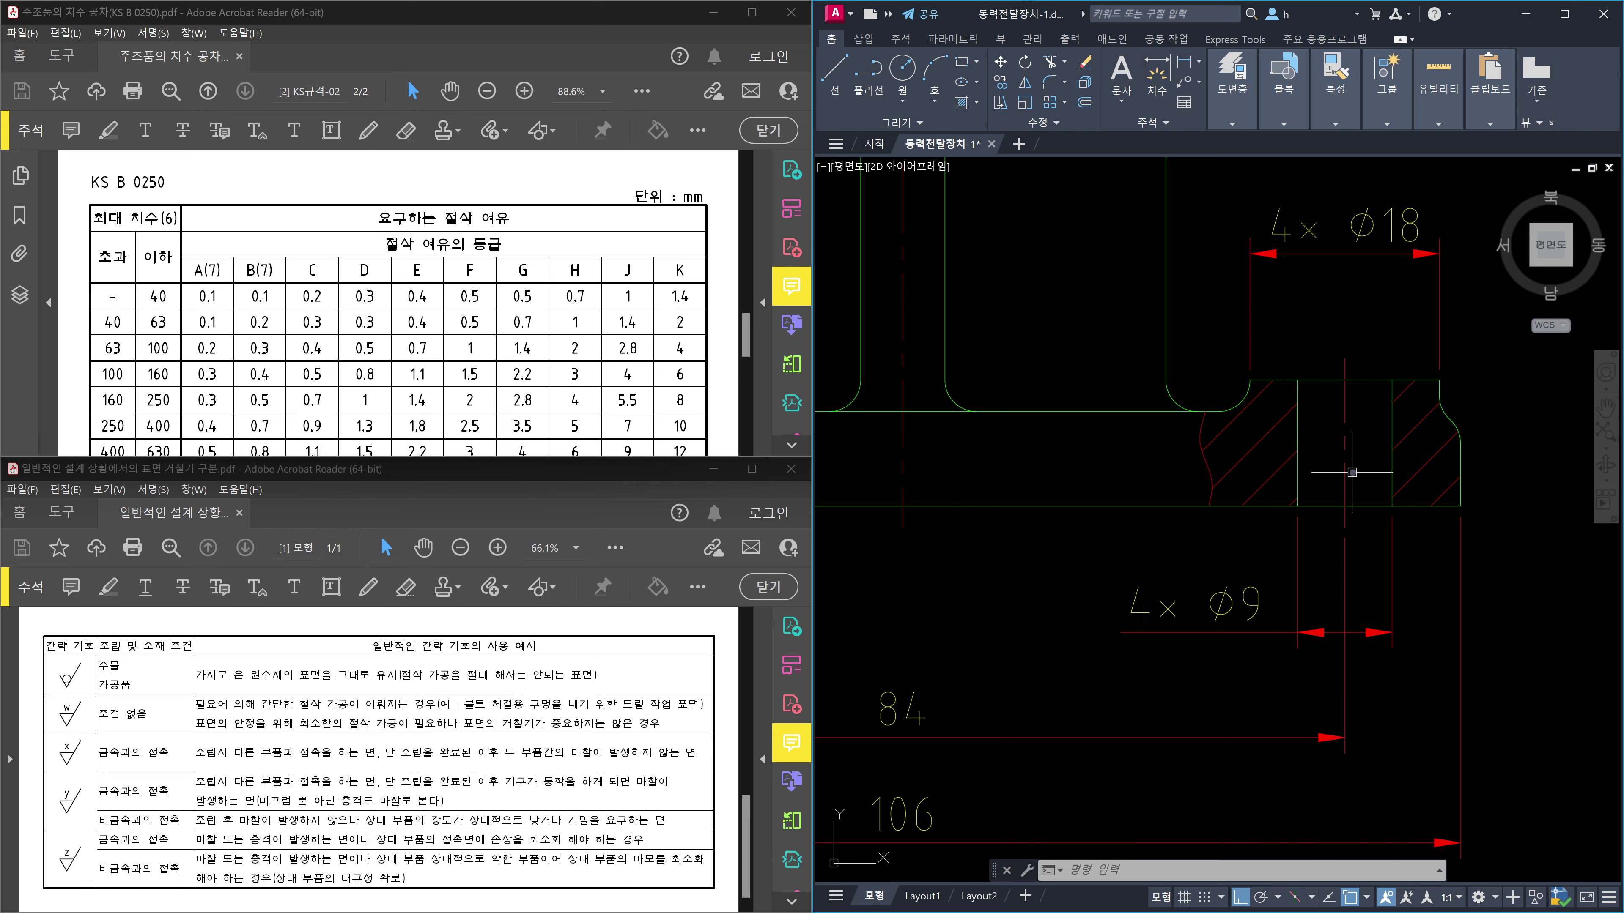
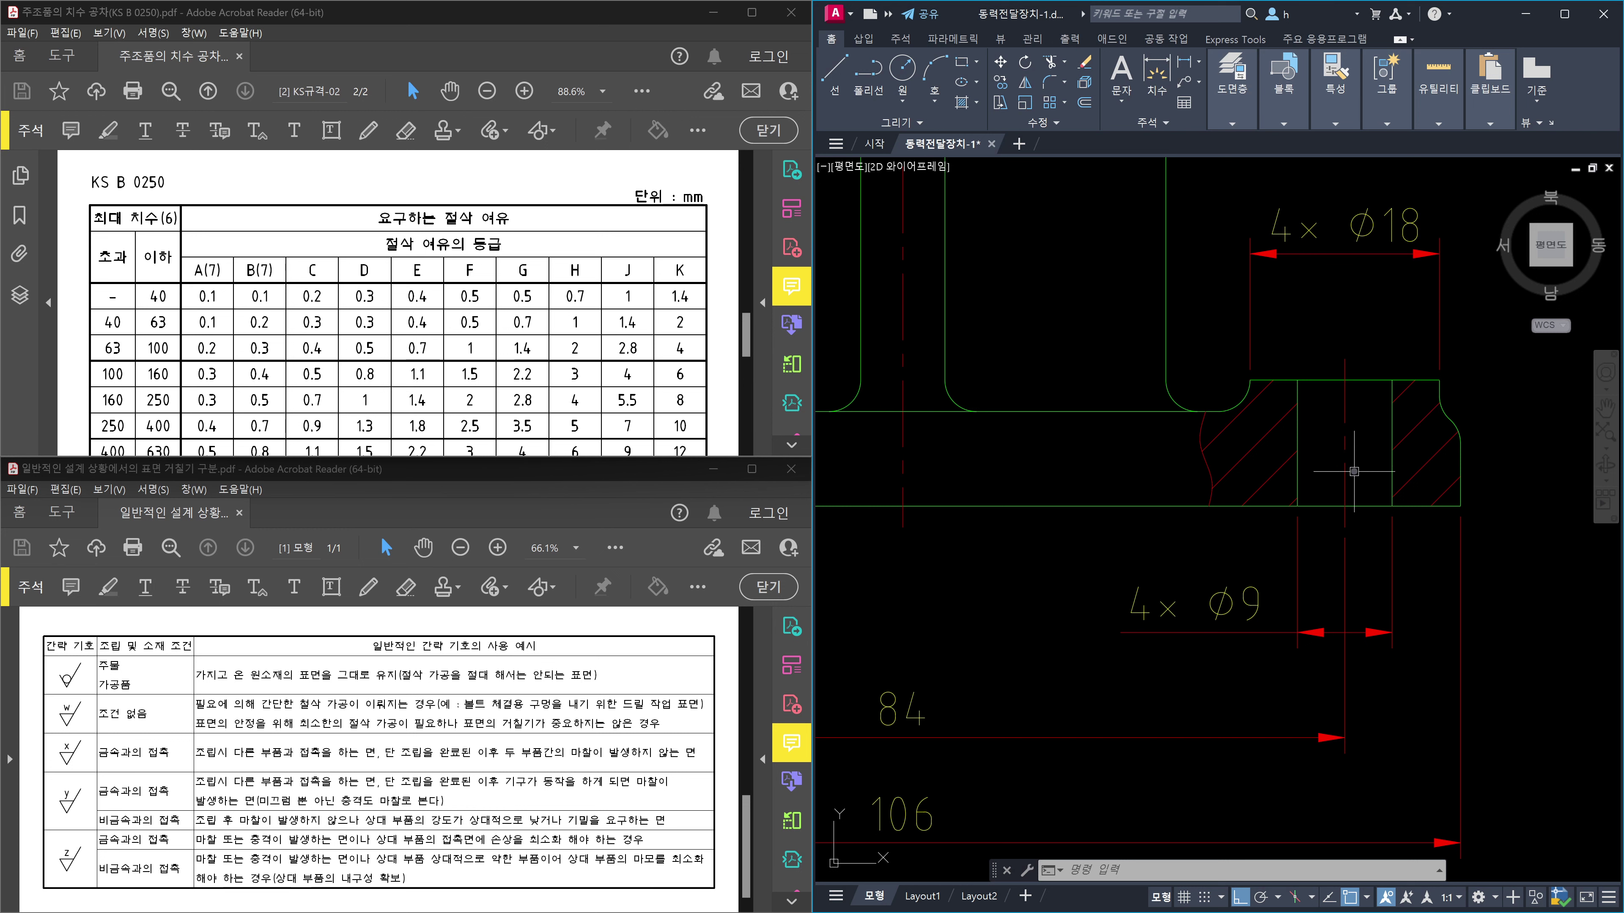
click(1292, 433)
click(1390, 425)
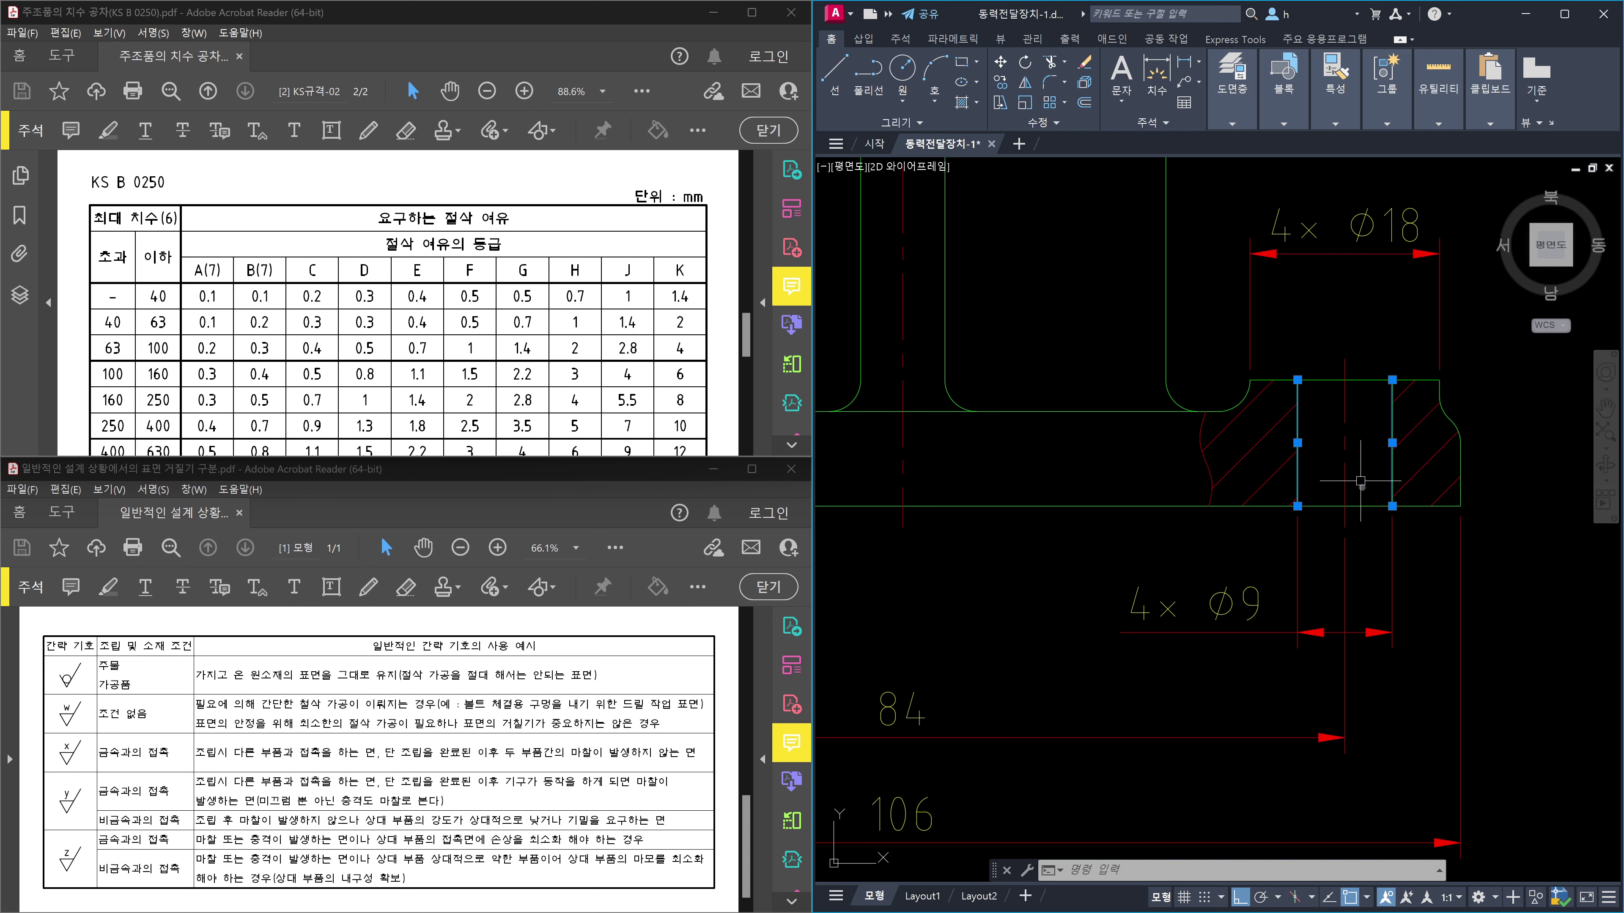
key(Escape)
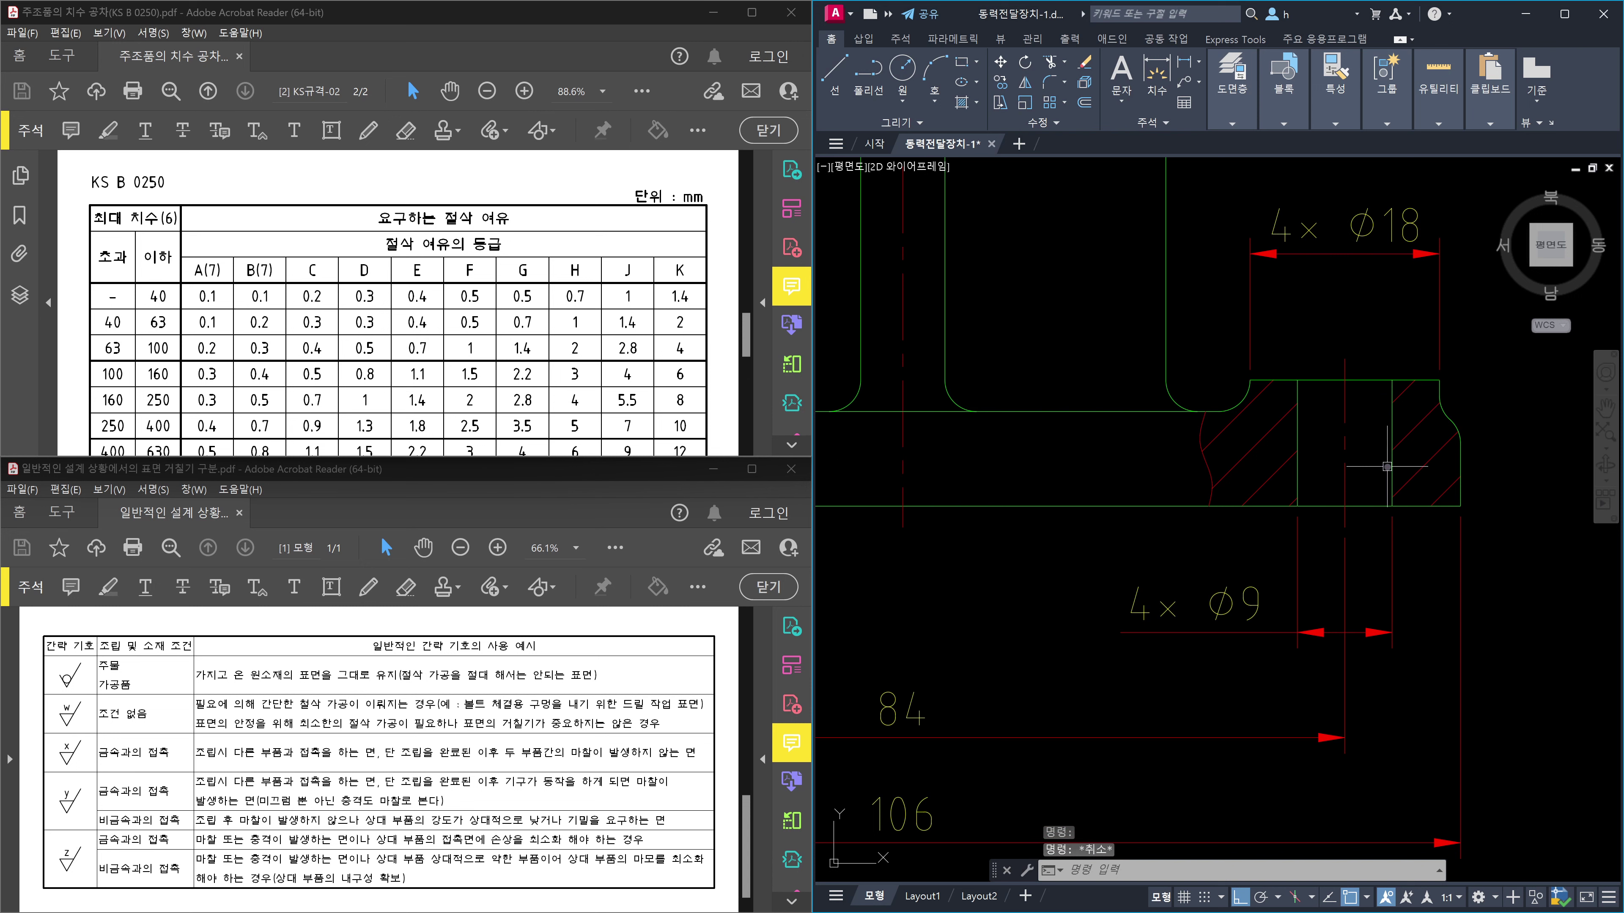
Examine the two drilled wall lines of the side view's Ø9 bolt hole and their relation to the 4× Ø9 dimension.
click(1393, 473)
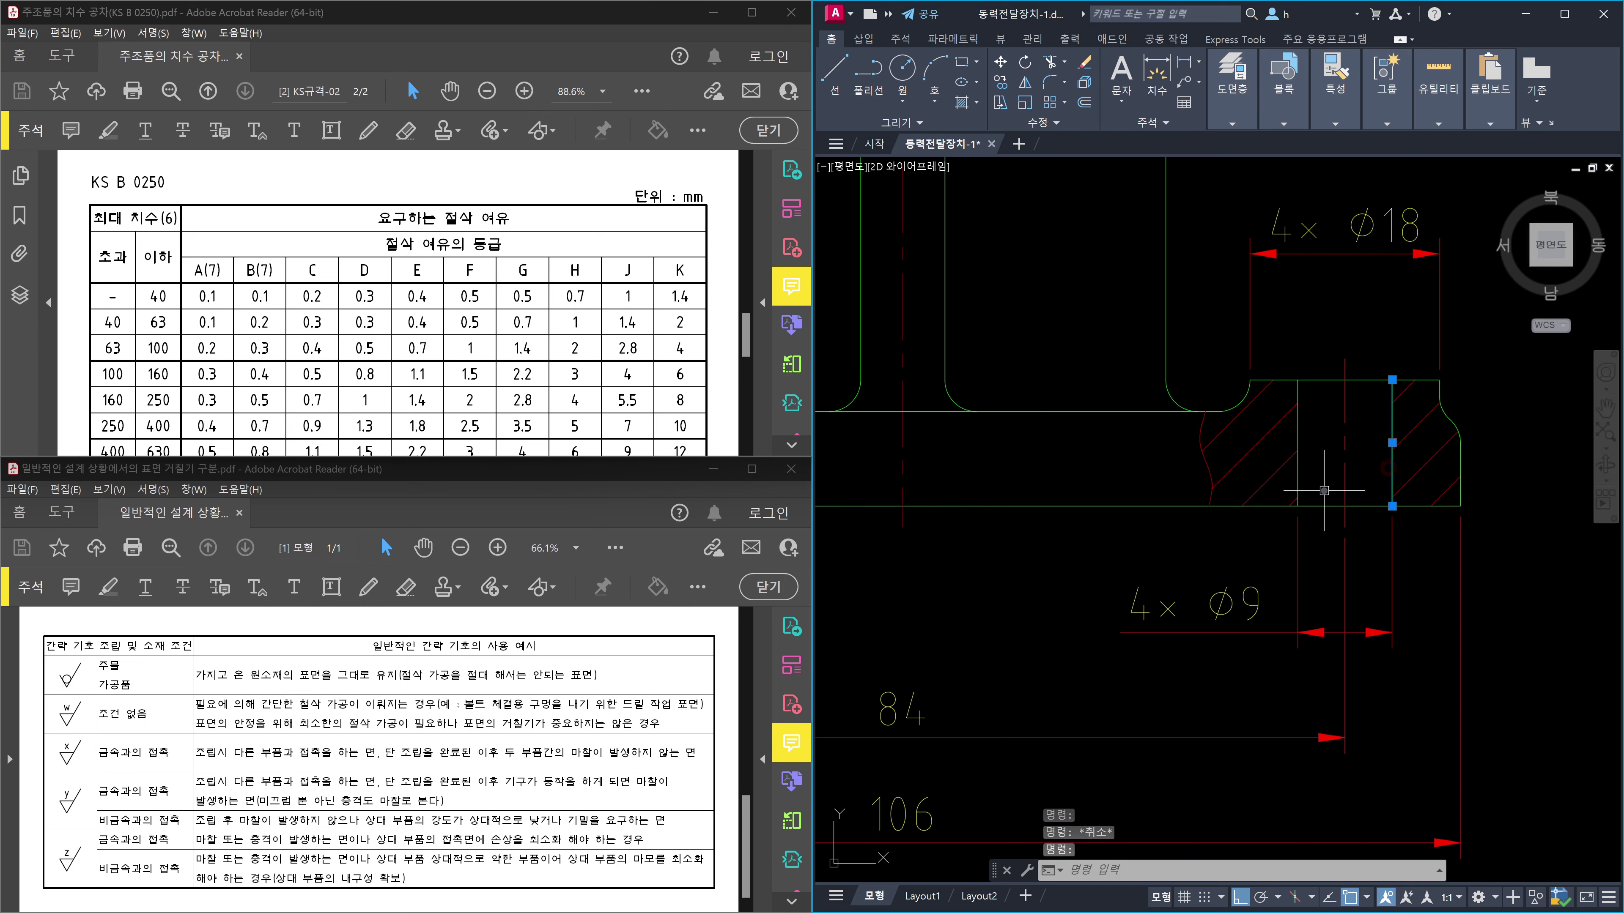
key(Escape)
click(1301, 486)
key(Escape)
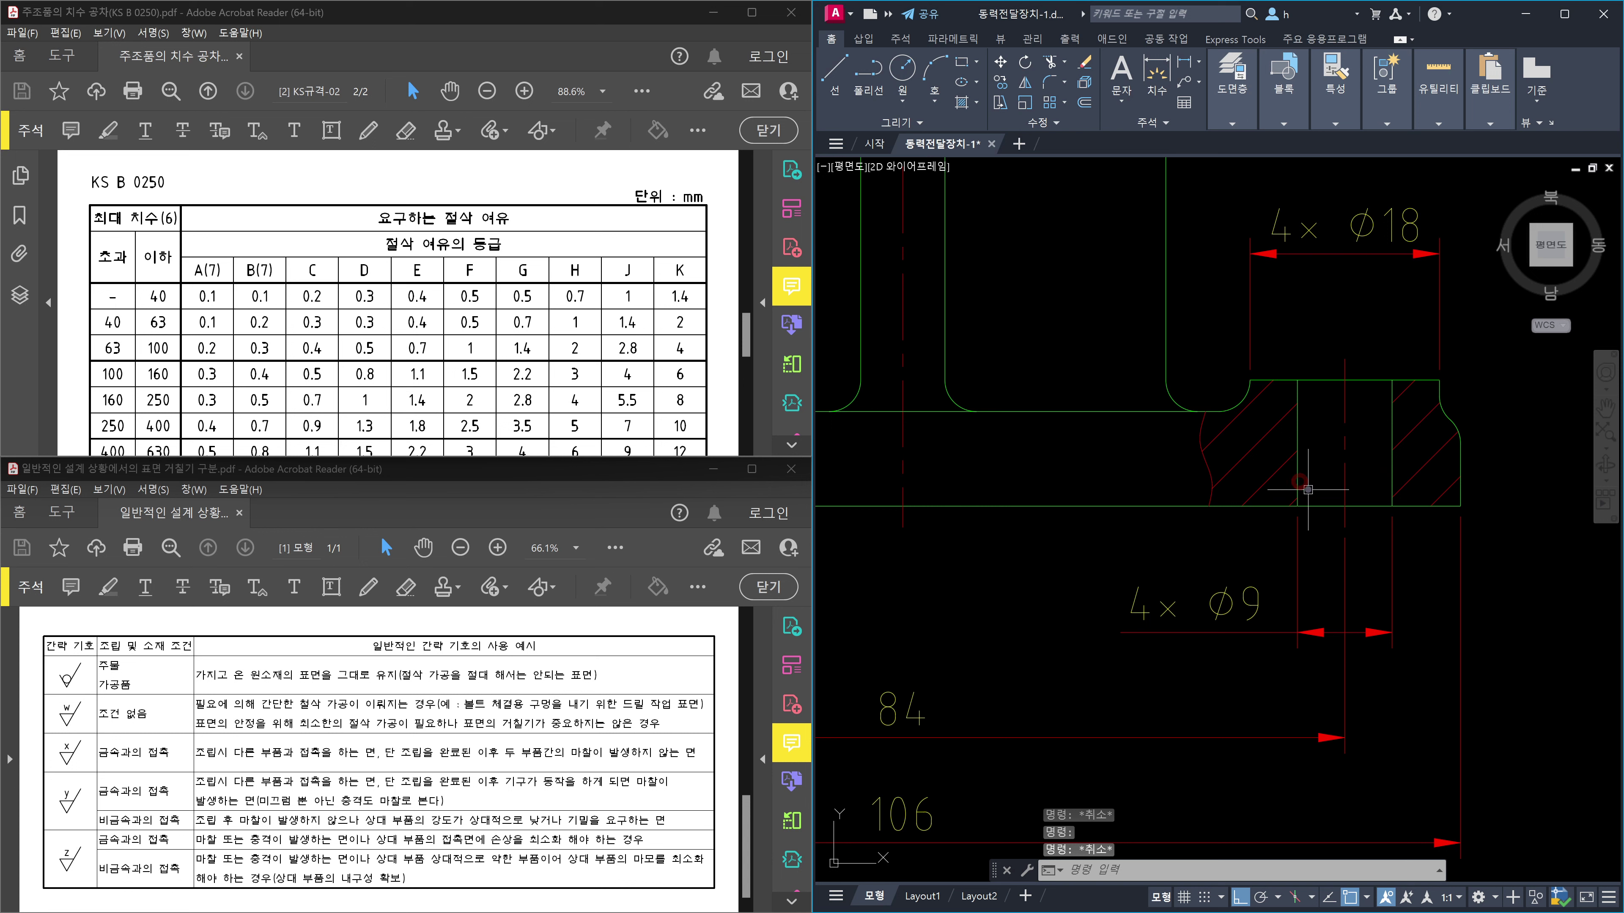
click(1307, 481)
click(1291, 477)
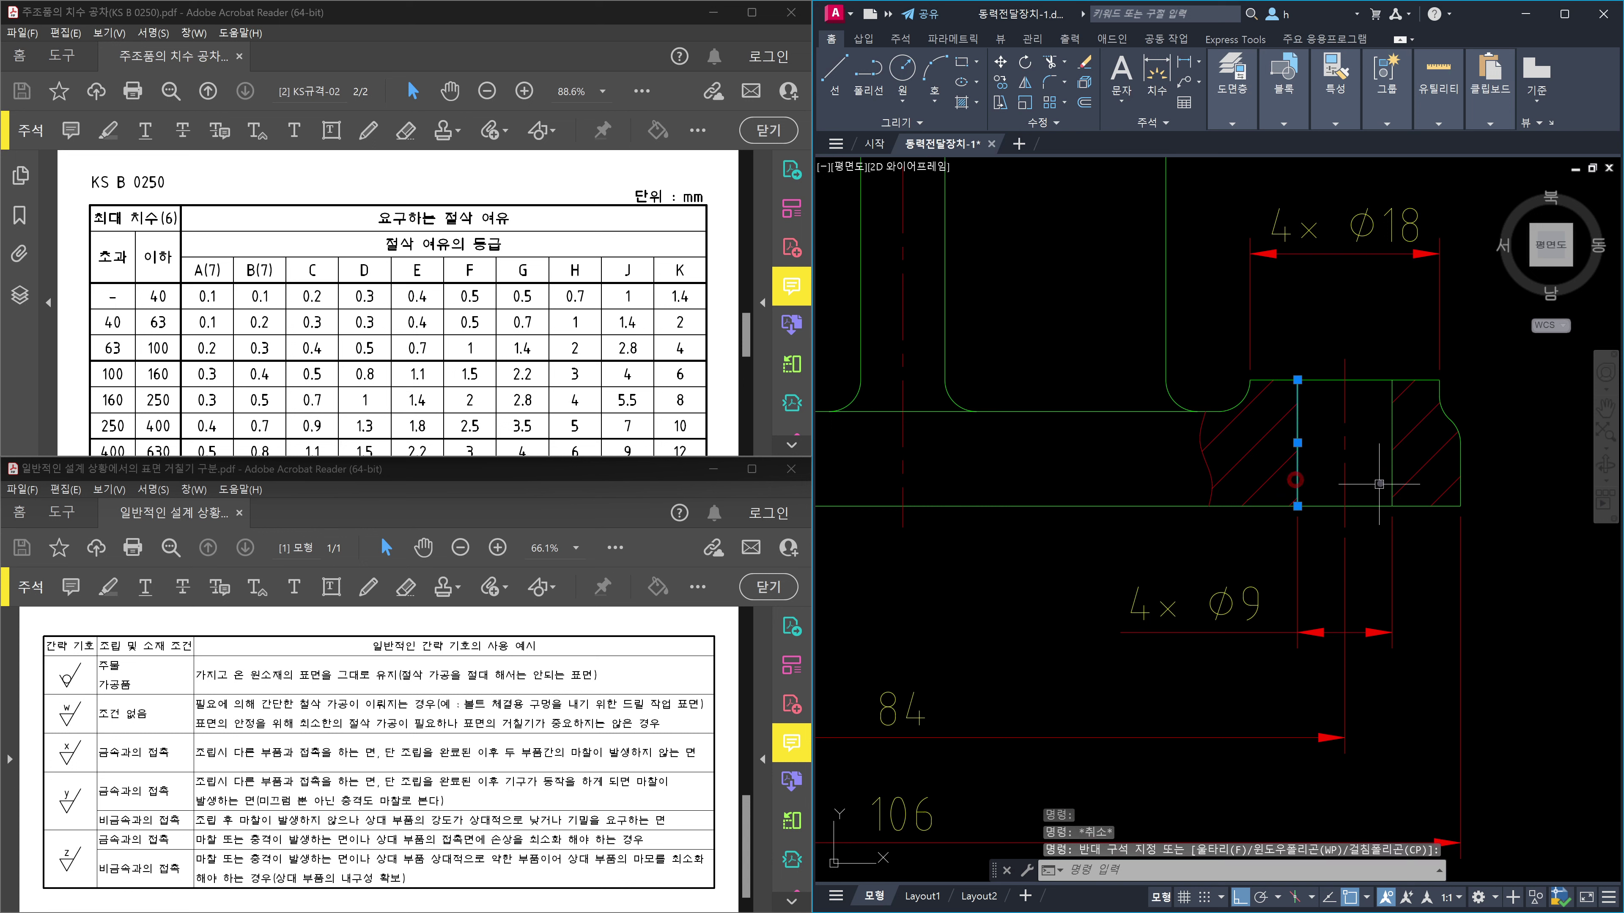
click(1396, 476)
click(1387, 474)
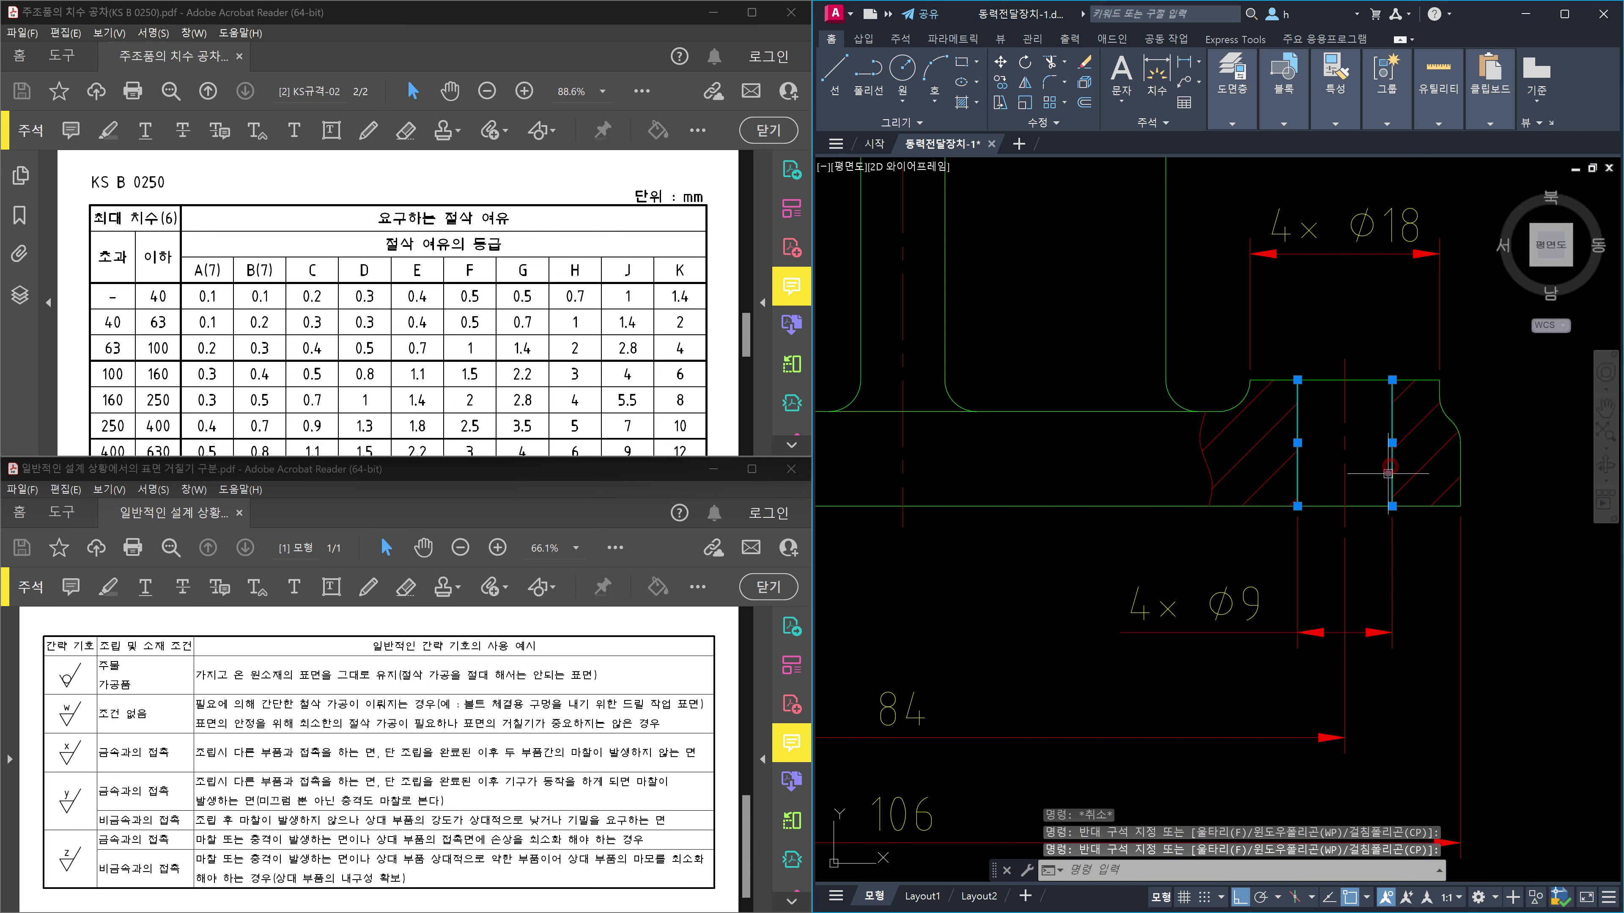
key(Escape)
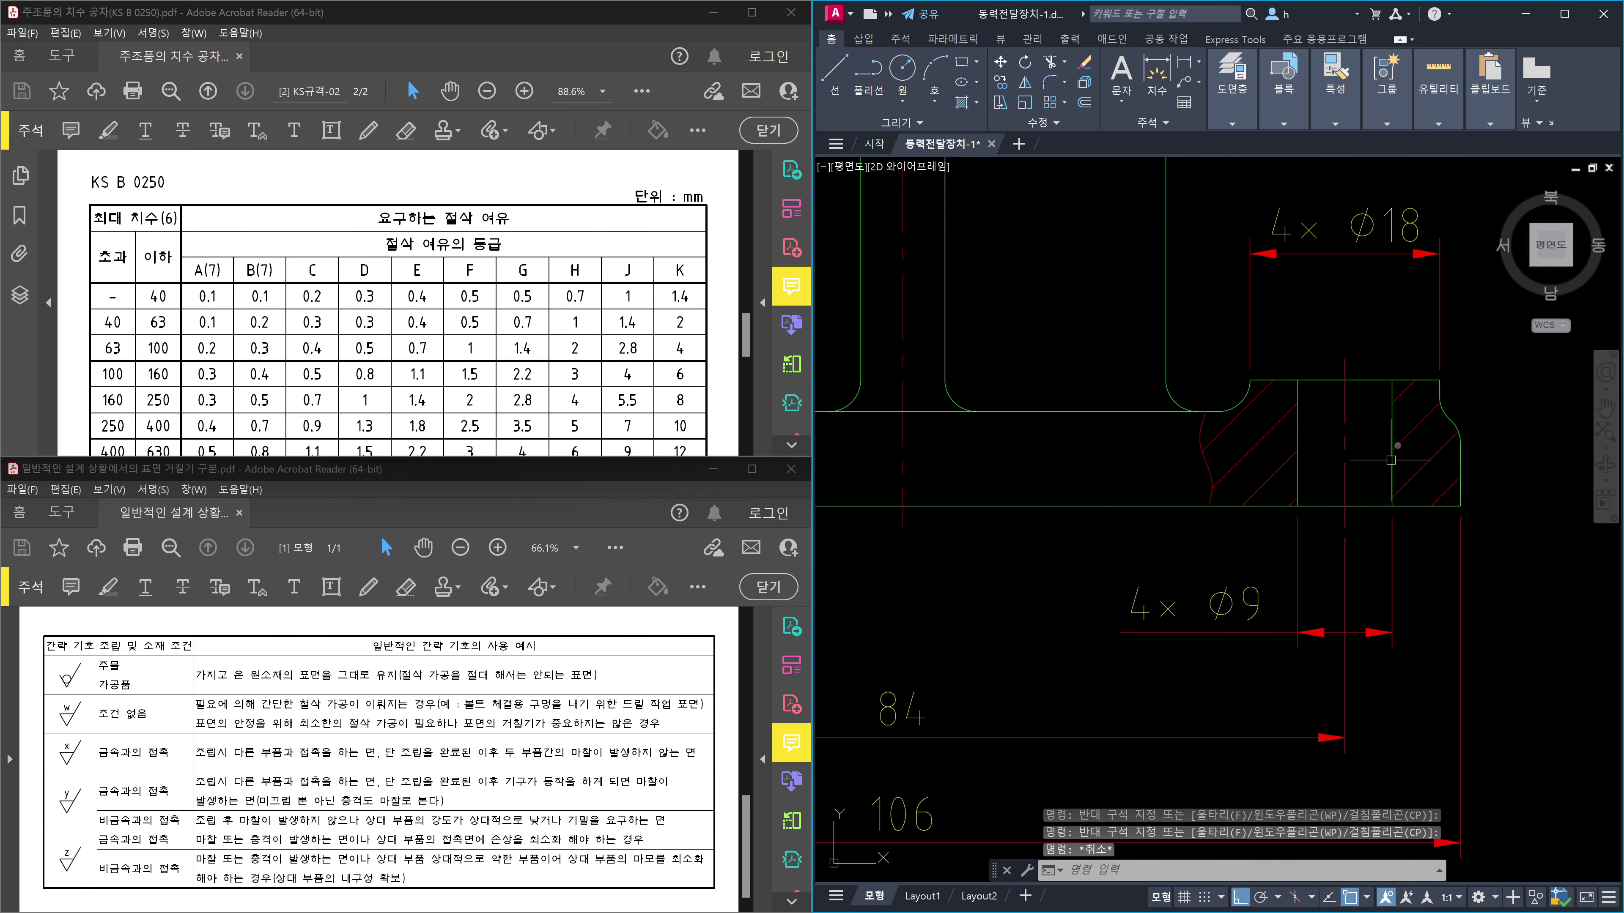
click(1390, 464)
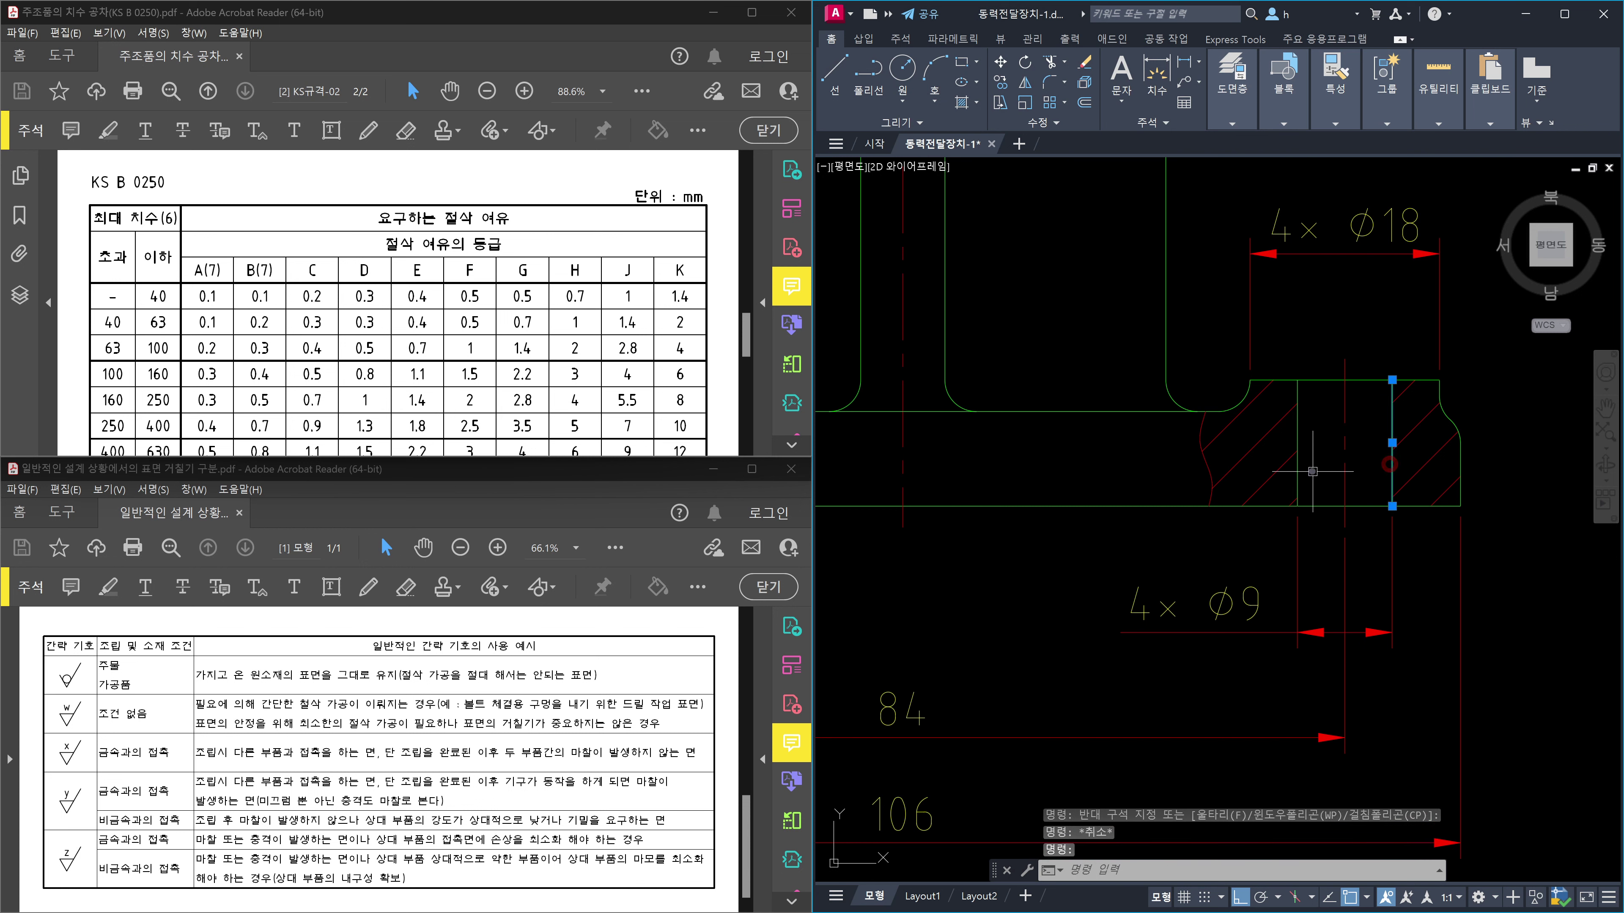
click(1298, 473)
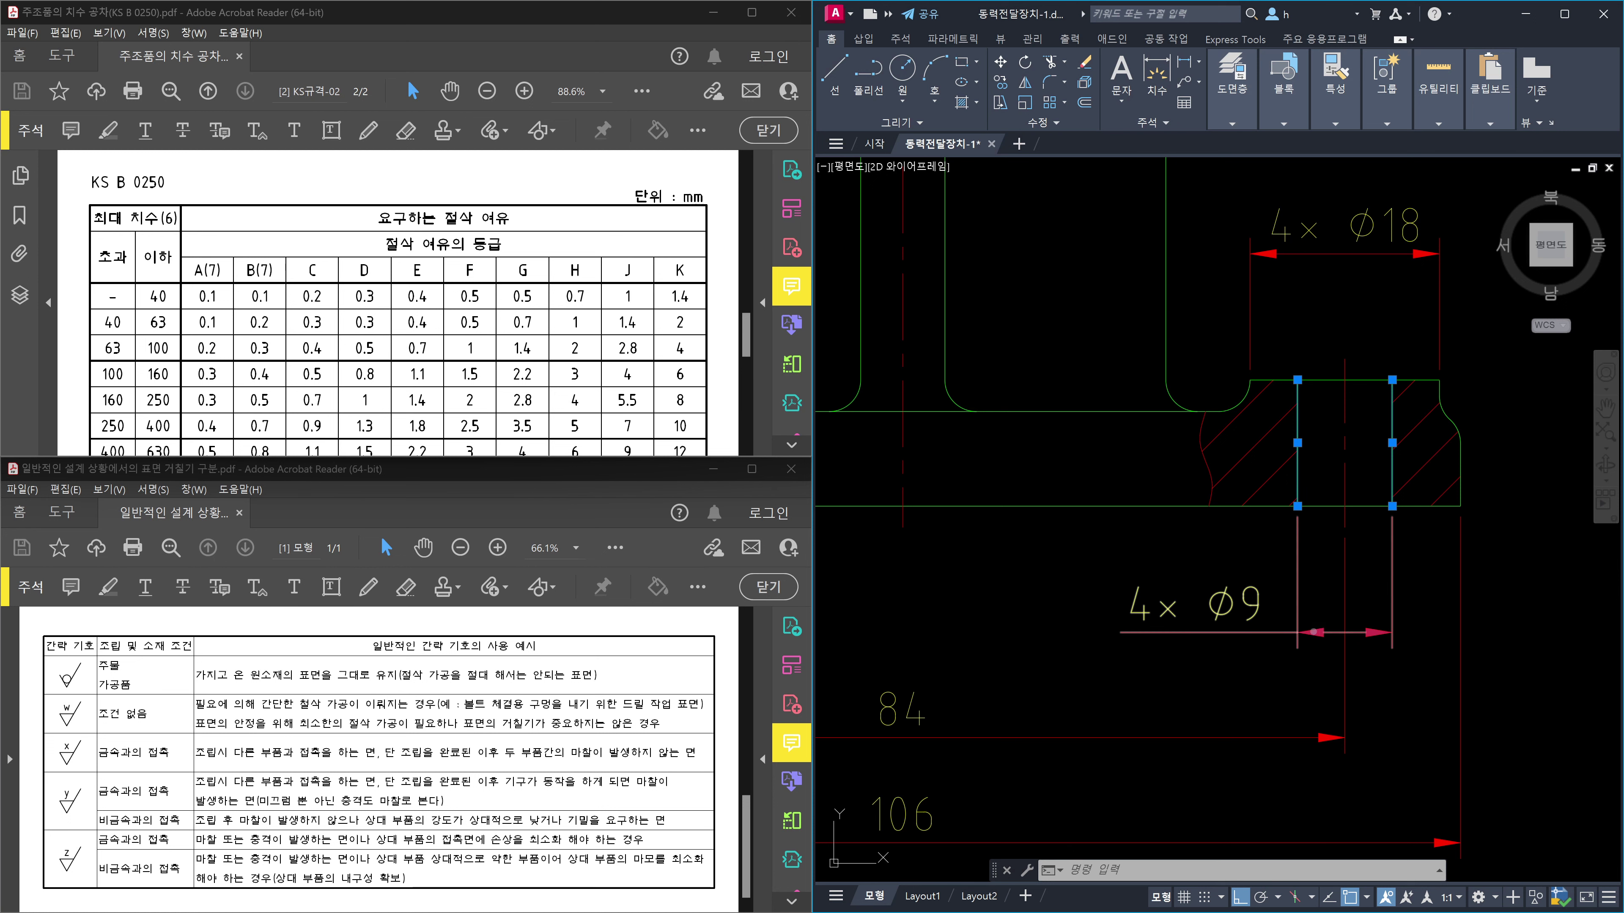
key(Escape)
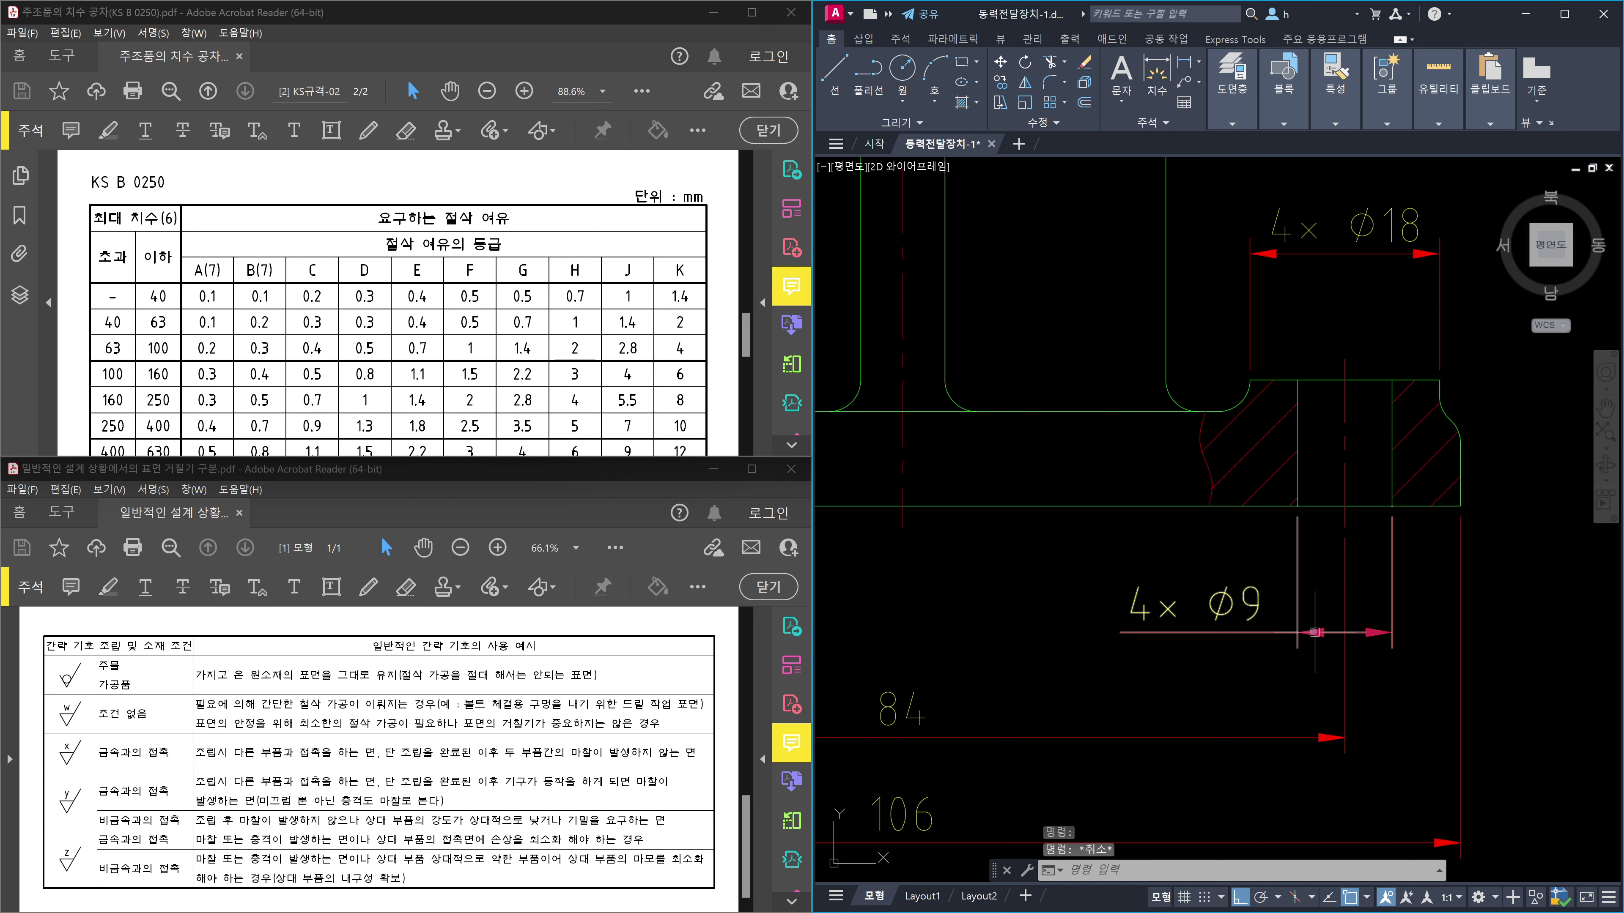
click(1391, 466)
click(1297, 469)
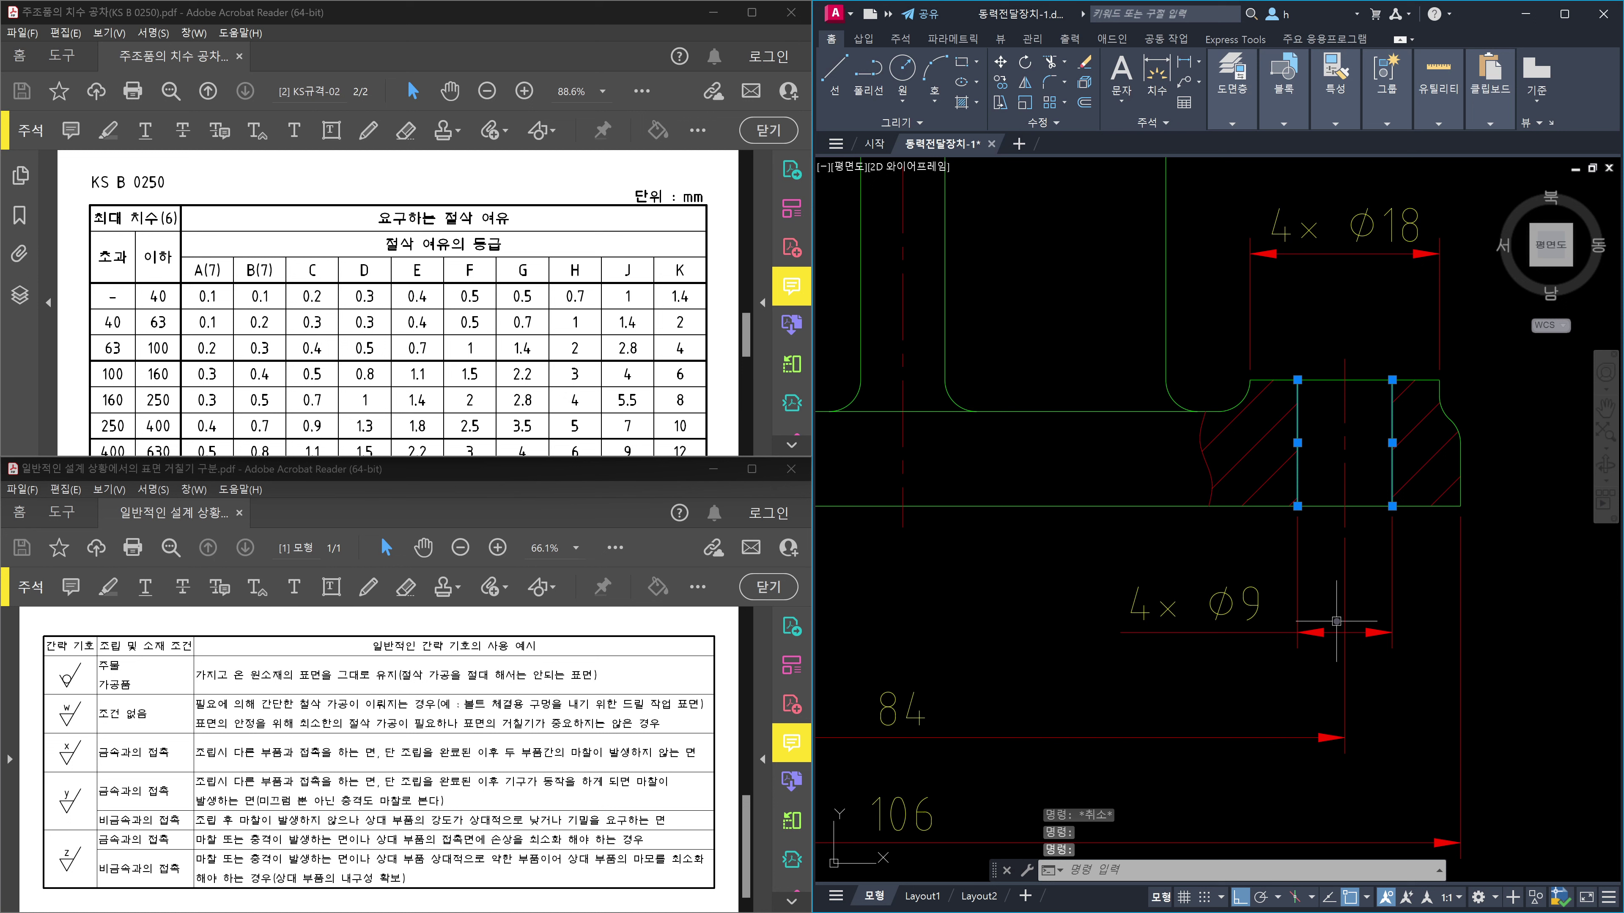
key(Escape)
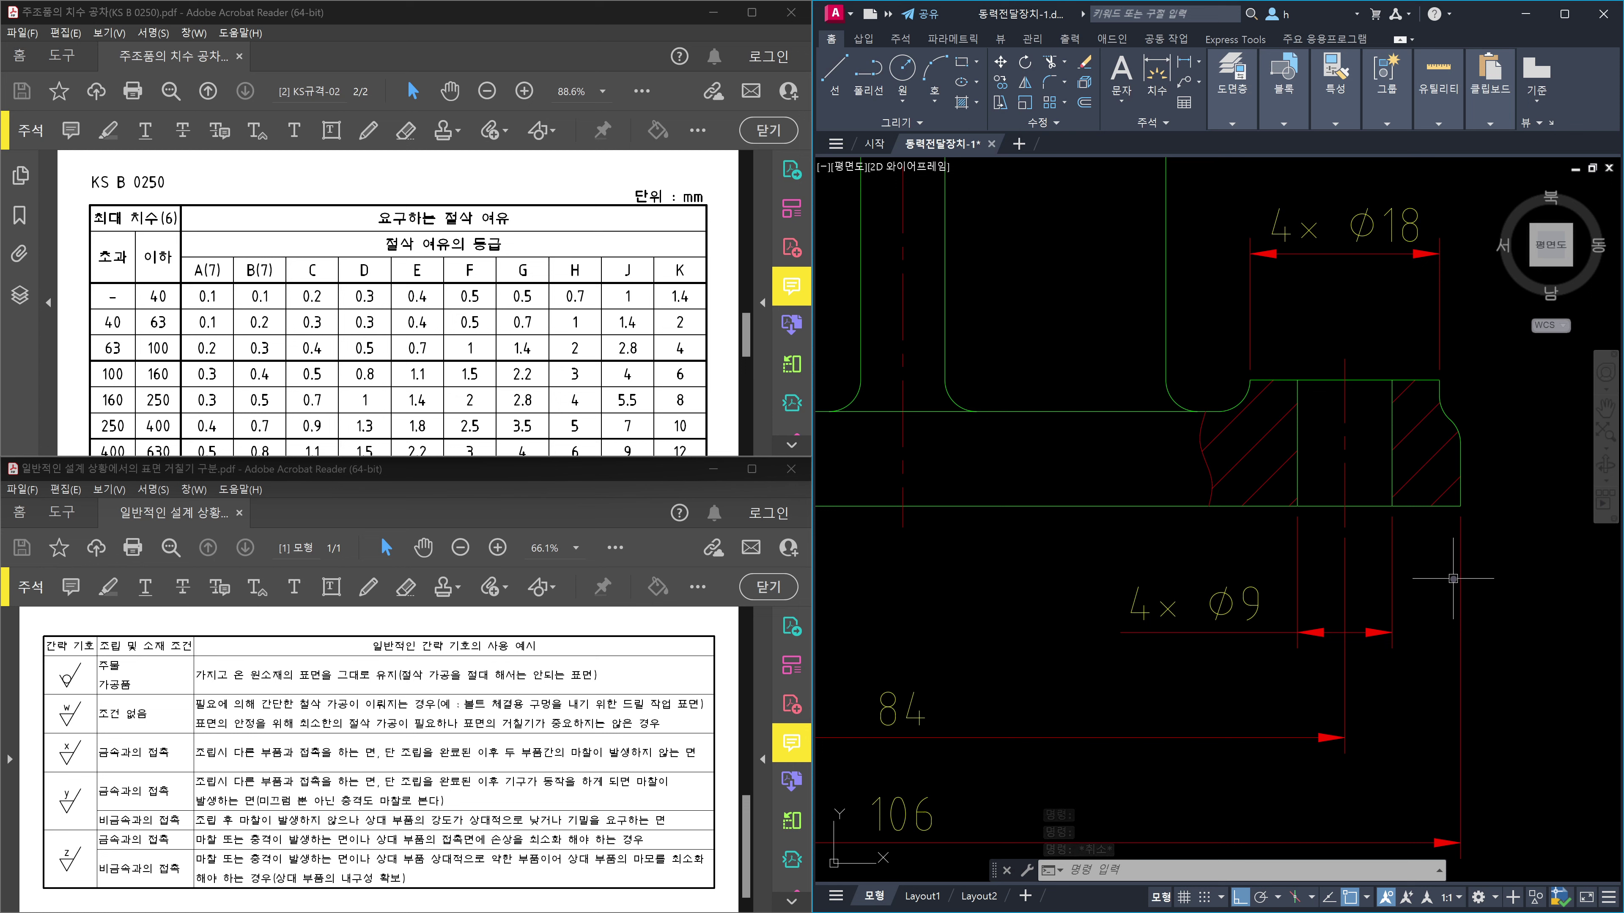
Copy the w roughness symbol whose tip points right from the symbol set onto the right end of the 4× Ø9 dimension.
scroll(1451, 569, down, 8)
scroll(1267, 270, up, 2)
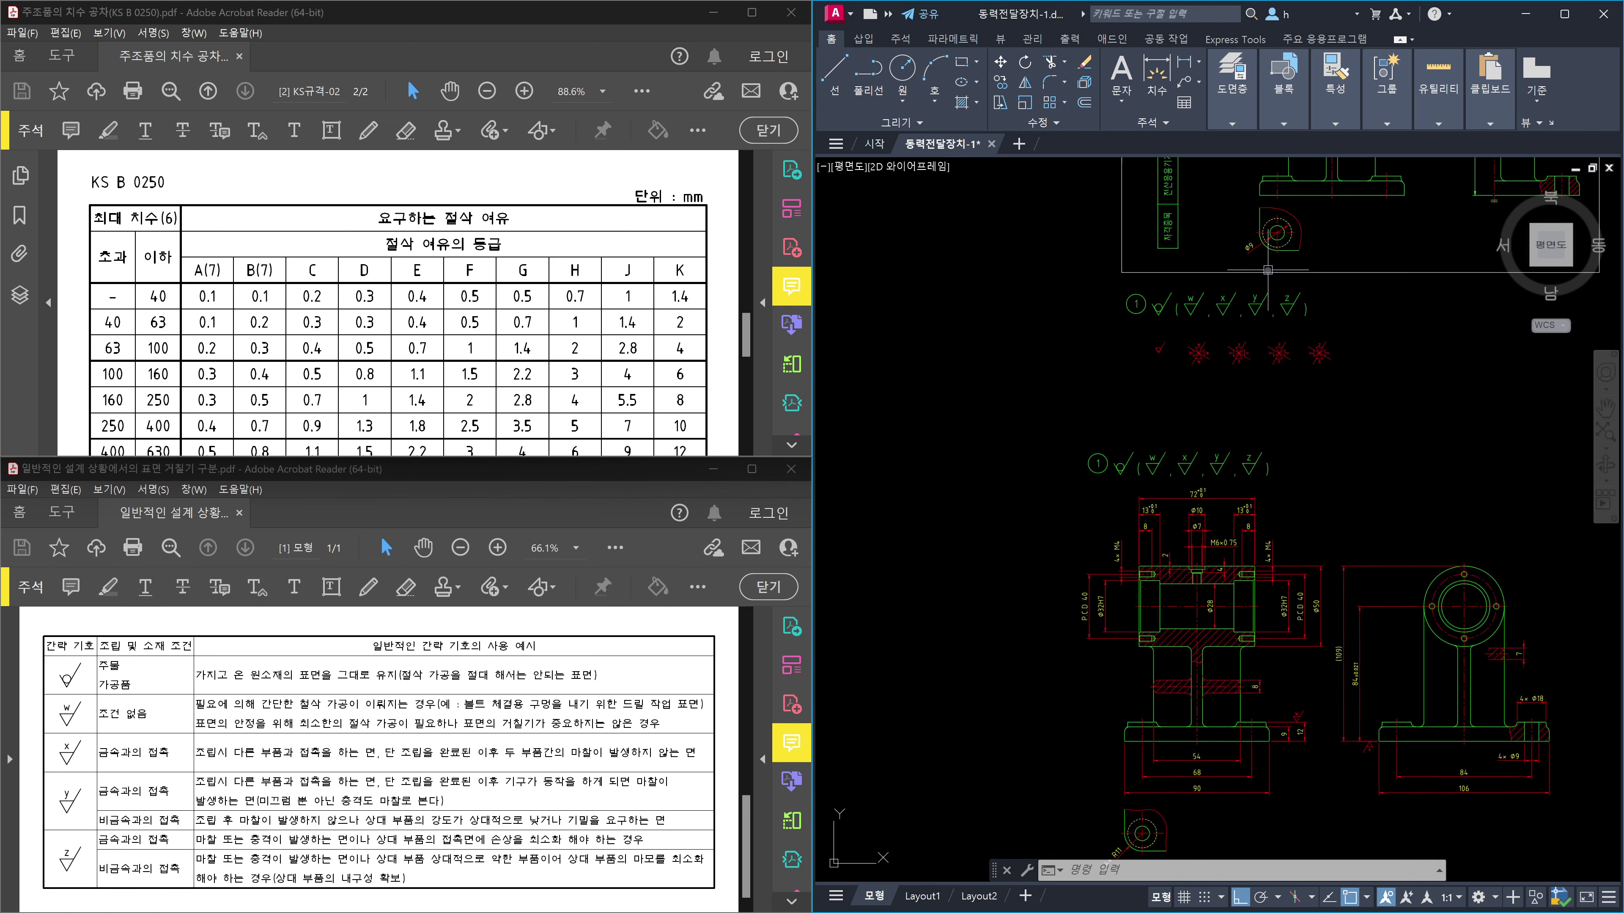
scroll(1240, 352, up, 8)
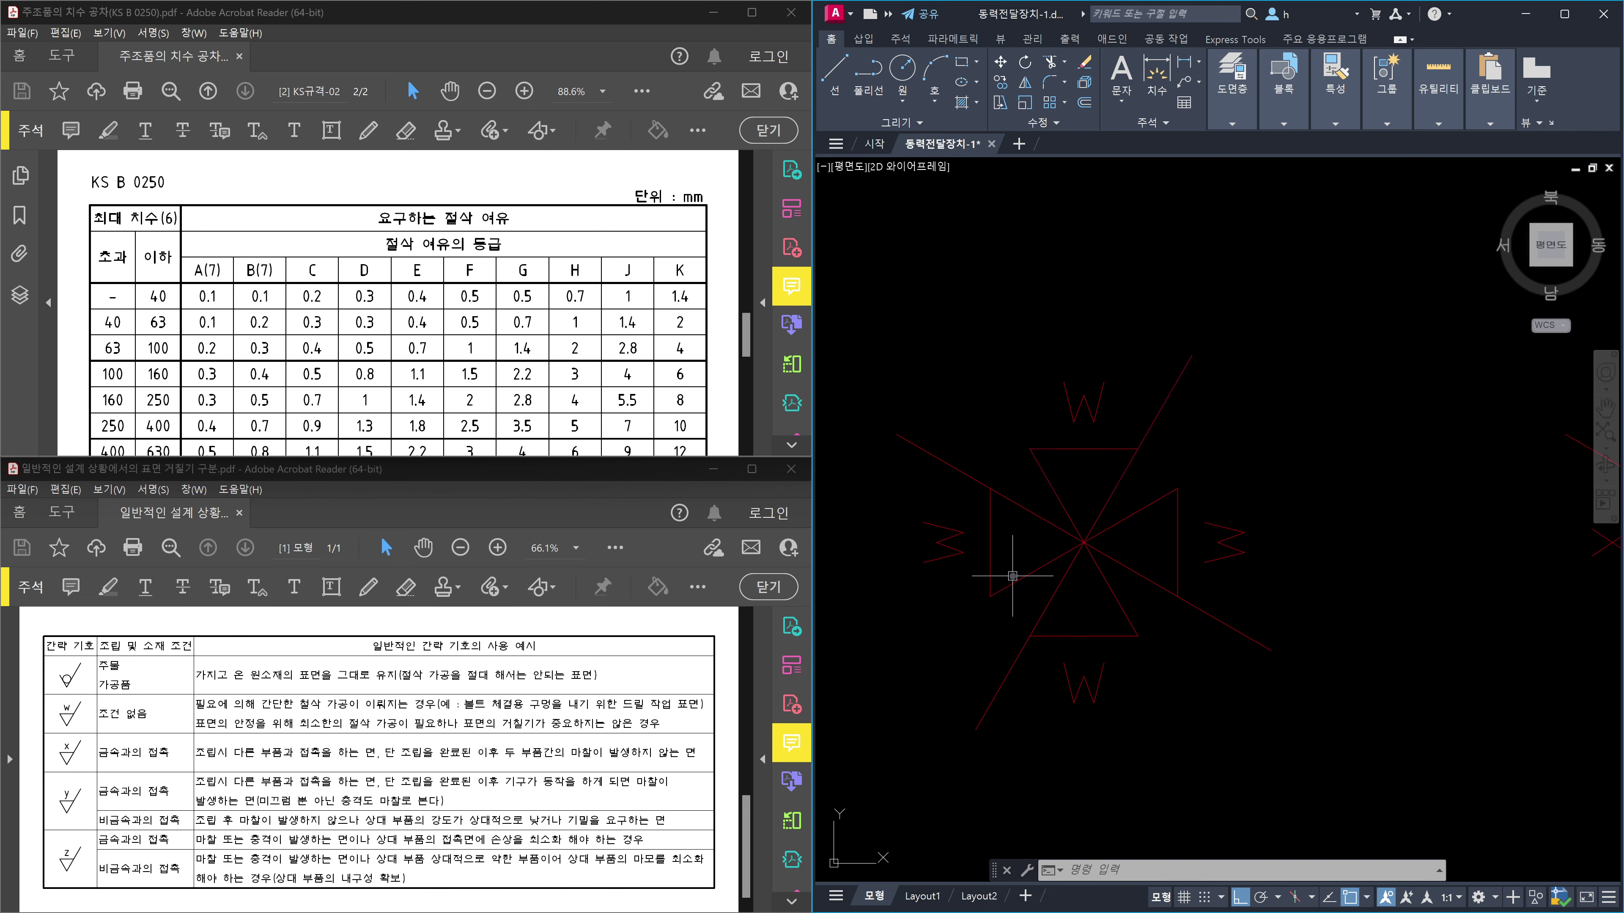
text(co)
key(Return)
click(1000, 604)
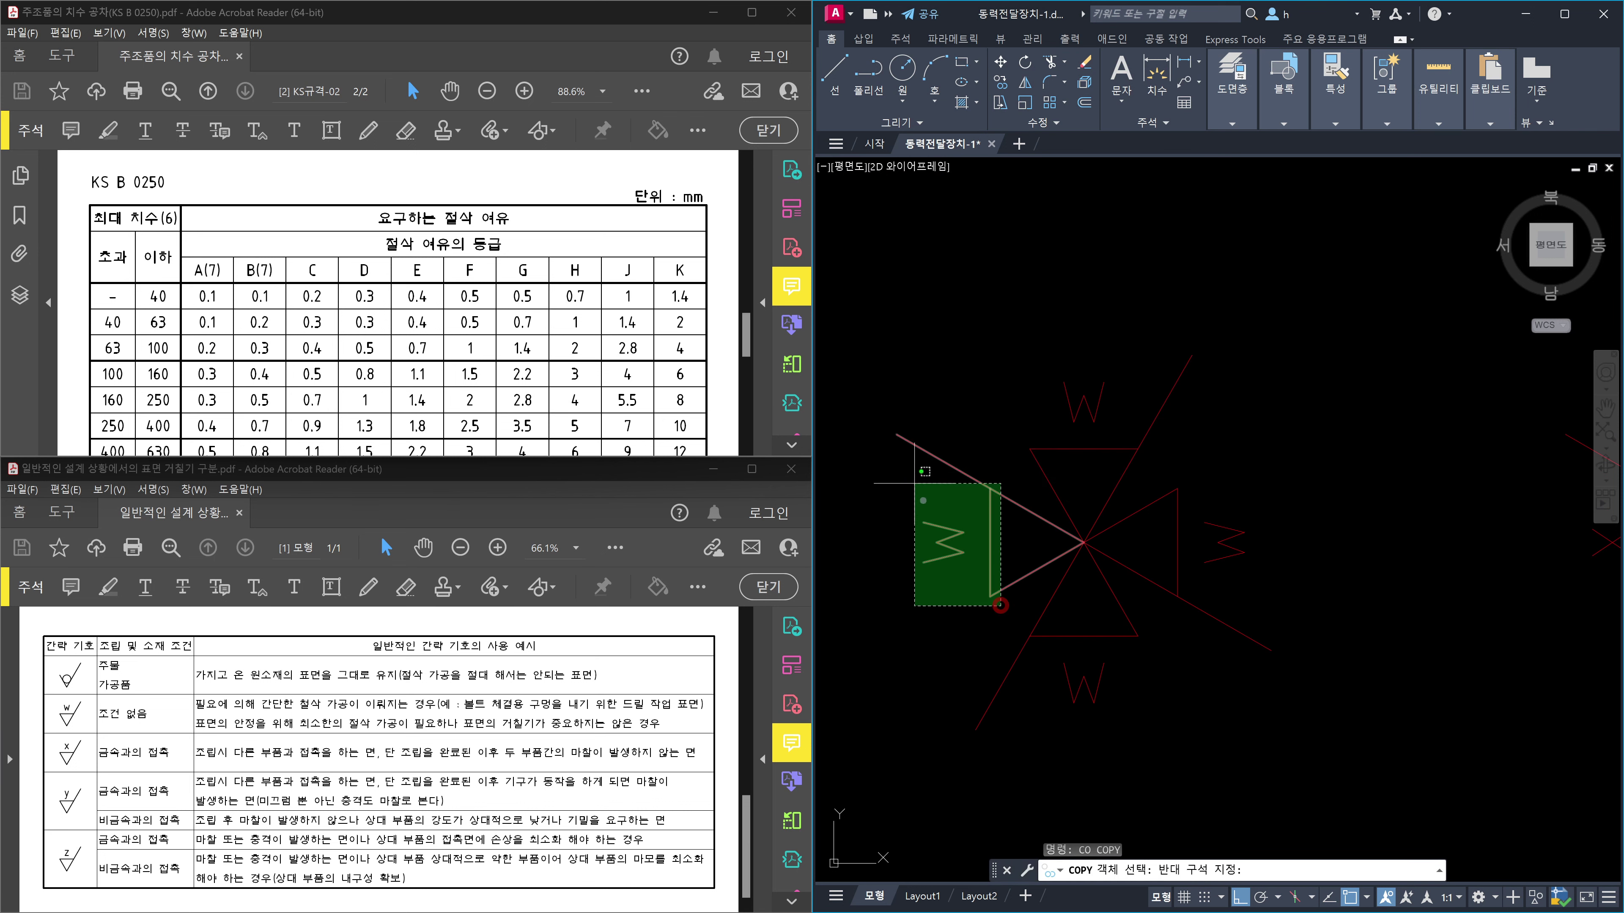
click(914, 483)
key(Return)
click(1083, 542)
scroll(1198, 571, down, 4)
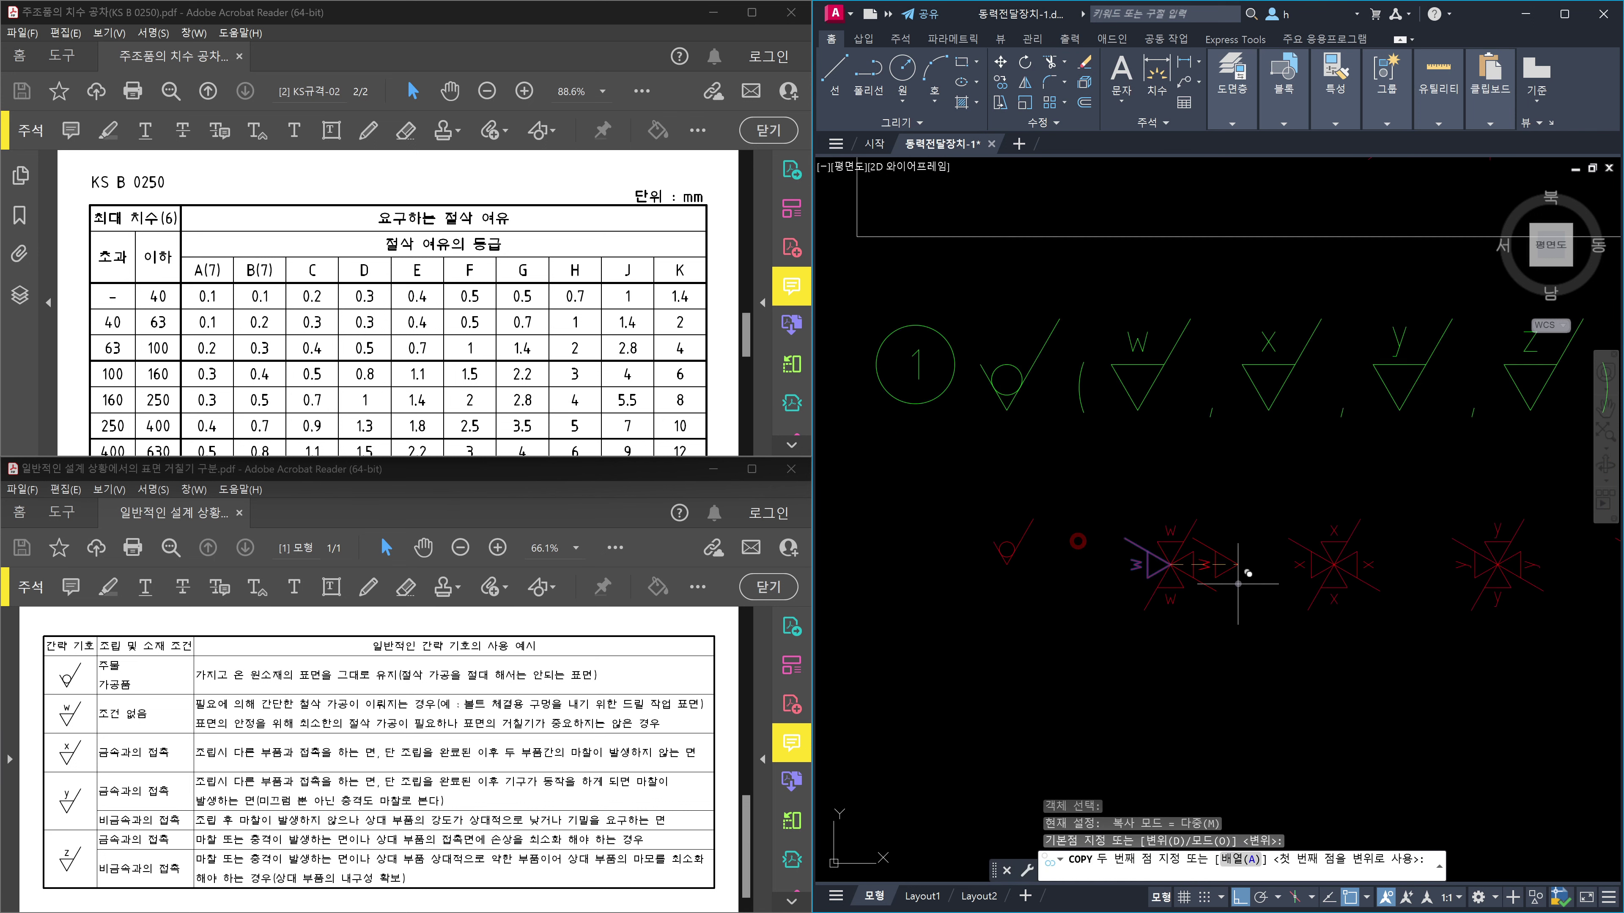
scroll(1240, 585, down, 8)
middle_drag(1337, 693, 1181, 533)
scroll(1188, 544, up, 4)
scroll(1214, 519, up, 6)
middle_drag(1350, 429, 1261, 464)
scroll(1225, 464, up, 3)
click(1216, 485)
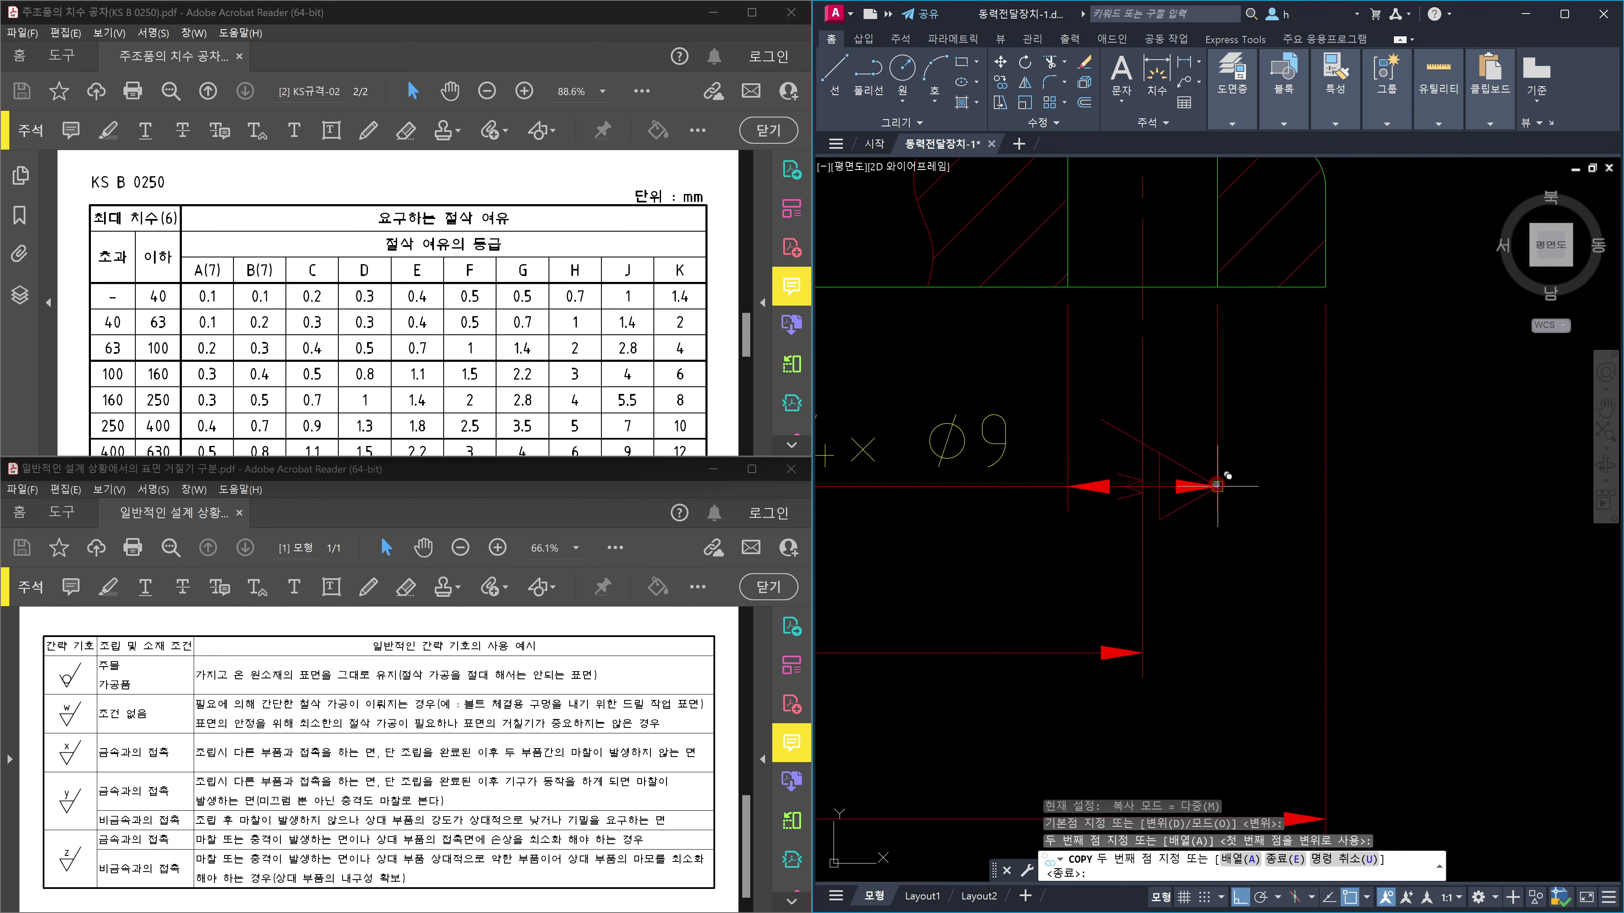
Move the copied w symbol straight up along the 4× Ø9 dimension's right extension line by about 5 mm.
key(Escape)
text(m)
key(Return)
click(1088, 389)
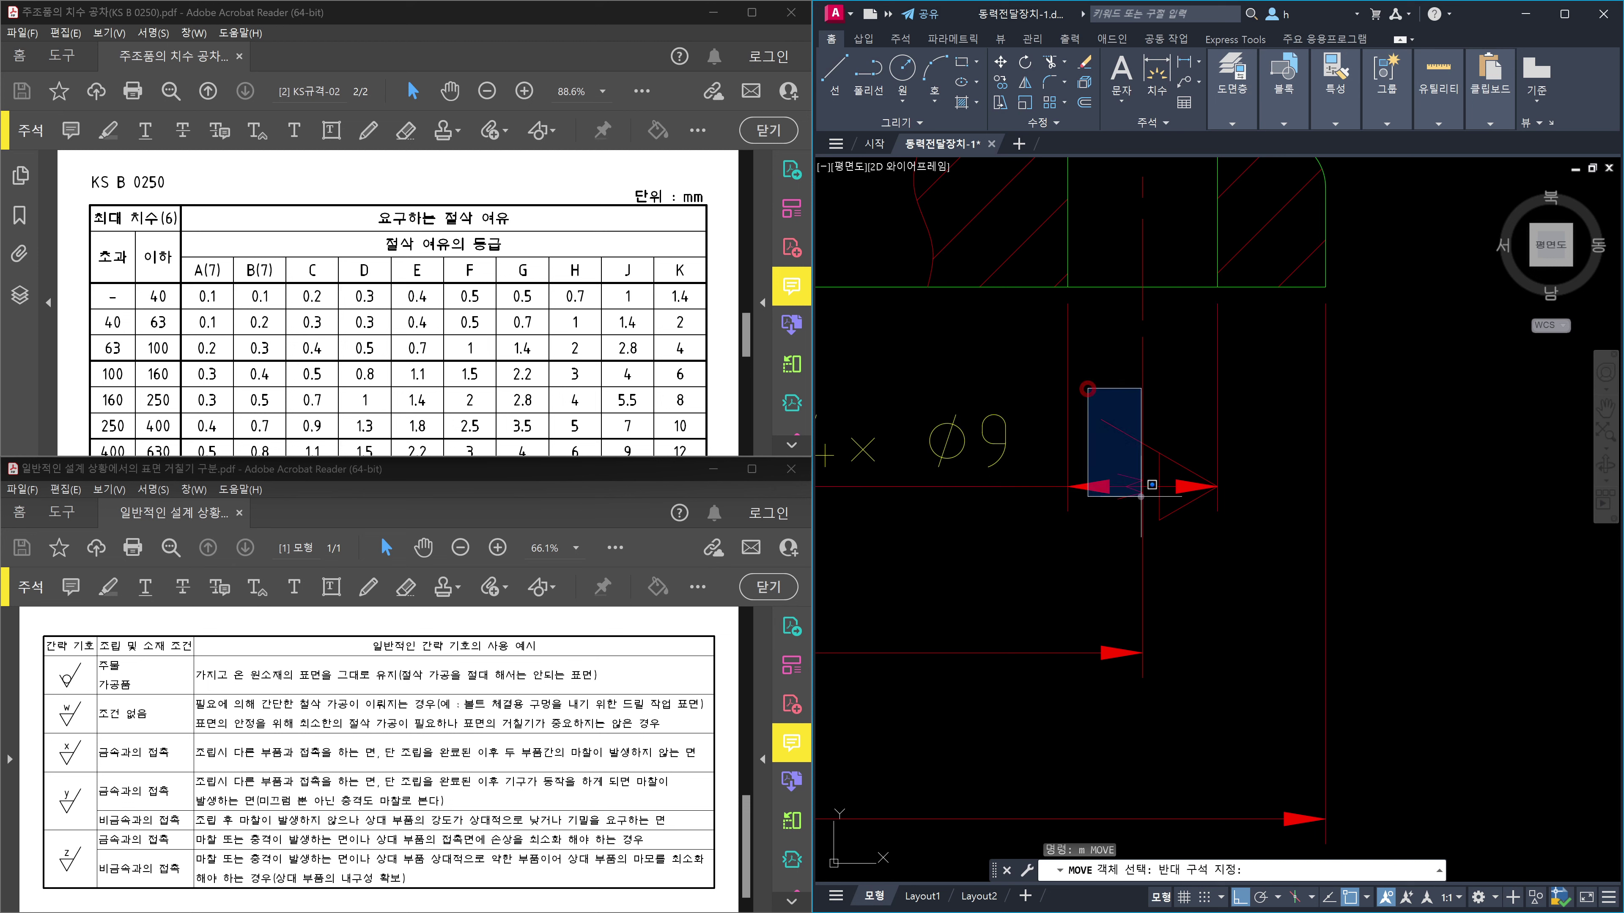
click(1141, 496)
key(Return)
click(1251, 545)
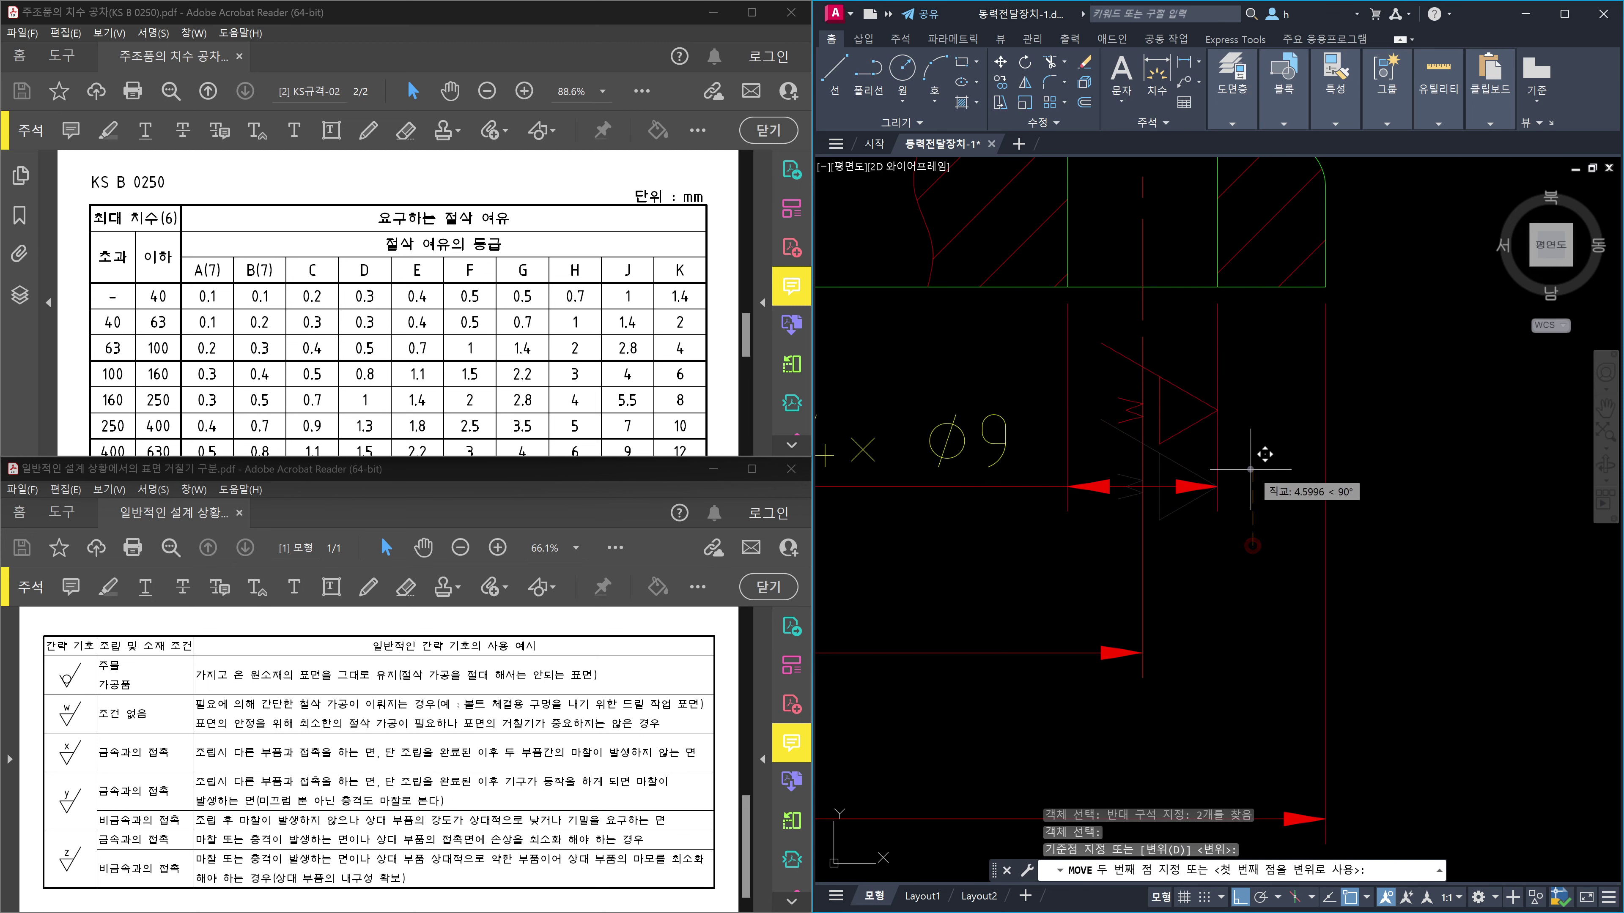
click(1250, 461)
scroll(1258, 499, down, 5)
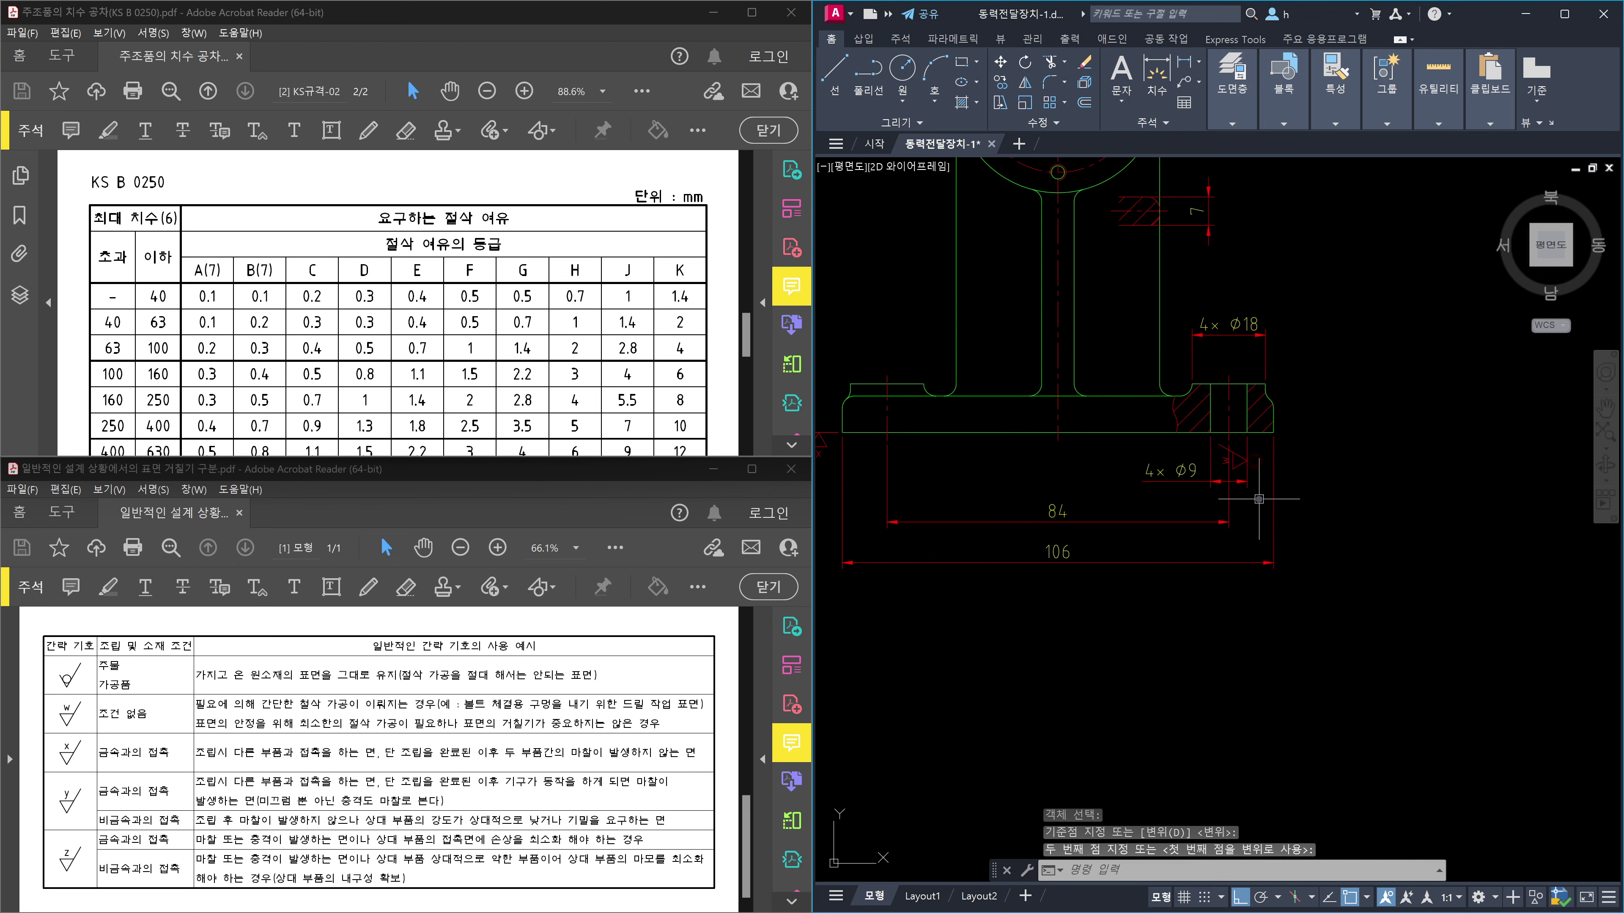
Stretch the side view's 4× Ø9, 84 and 106 dimensions straight down by 10 mm.
scroll(1260, 500, down, 2)
scroll(1276, 556, up, 4)
text(s)
key(Return)
click(1306, 558)
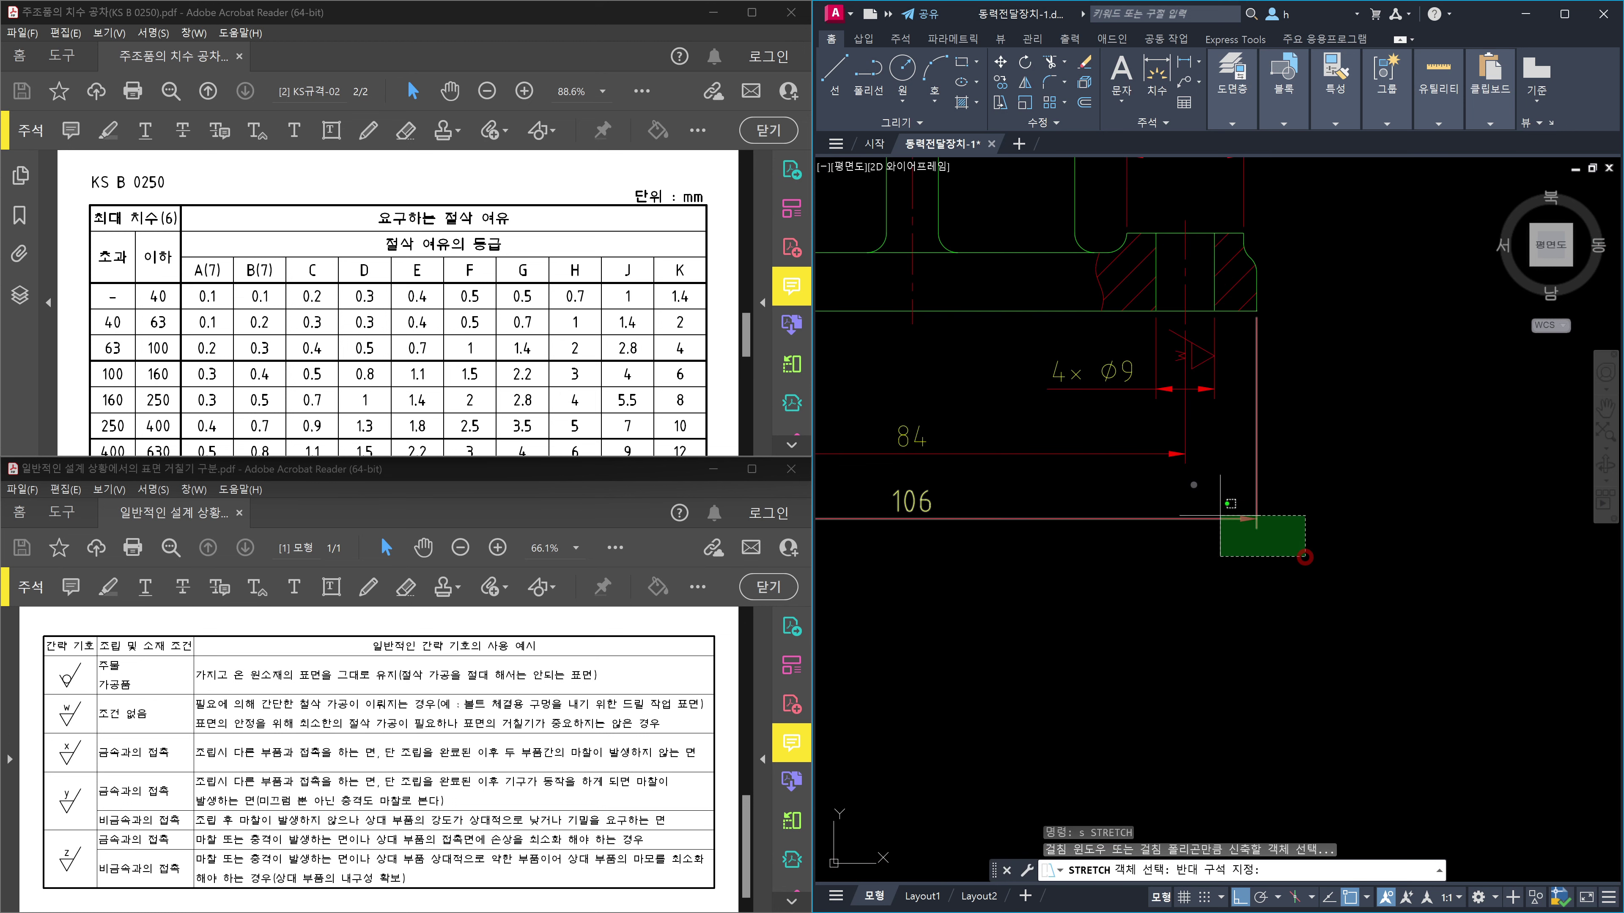
click(1089, 385)
key(Return)
click(1332, 373)
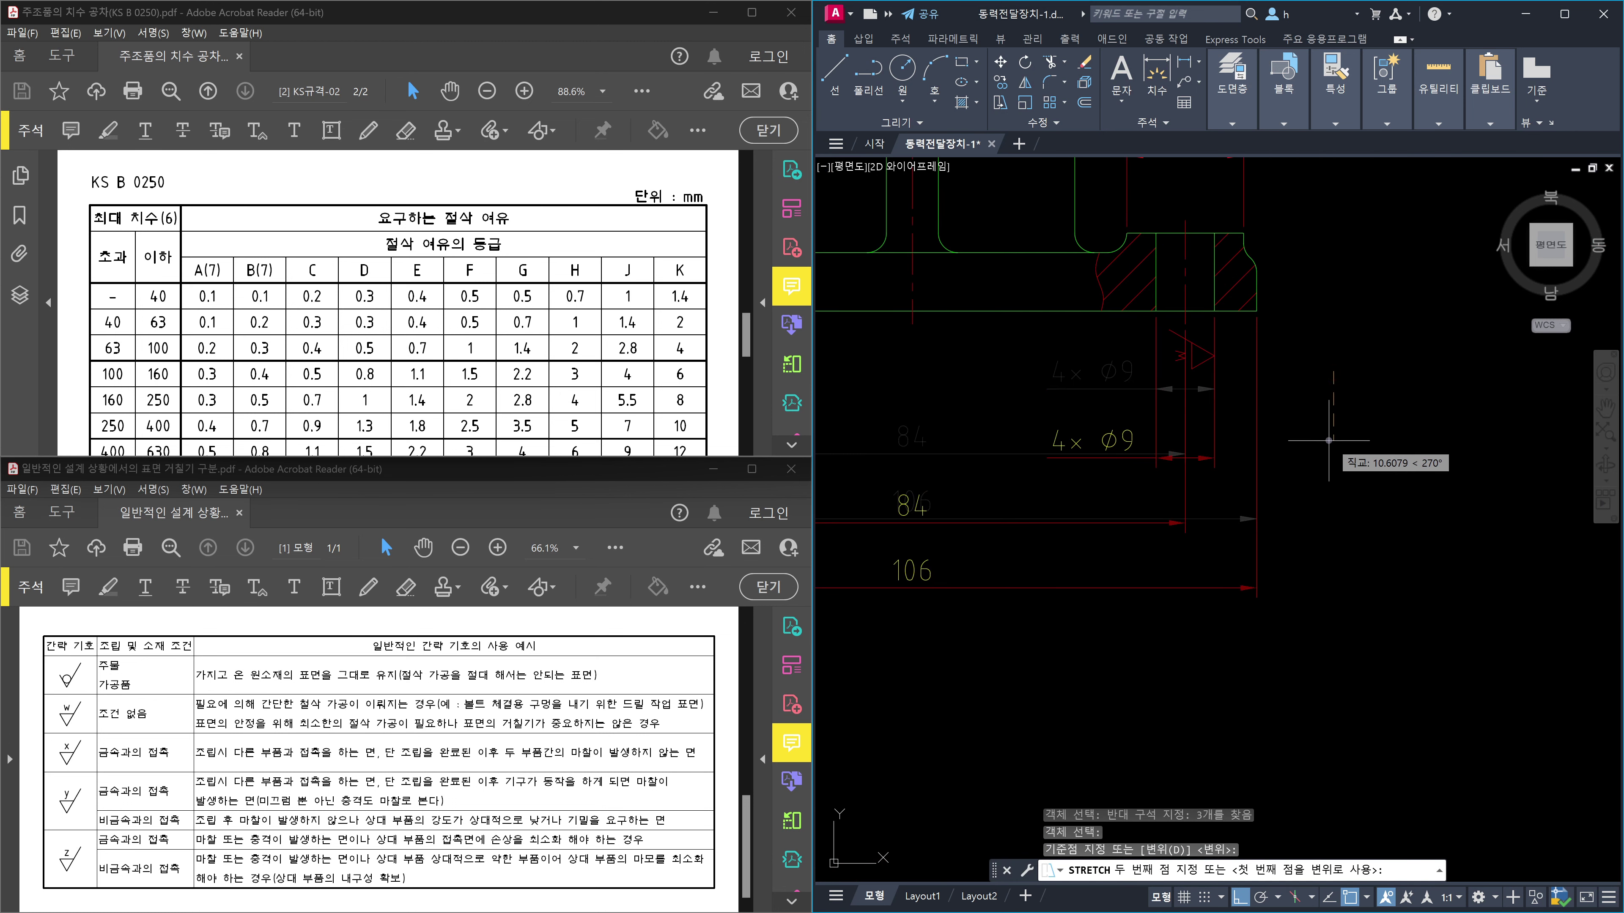
text(10)
key(Return)
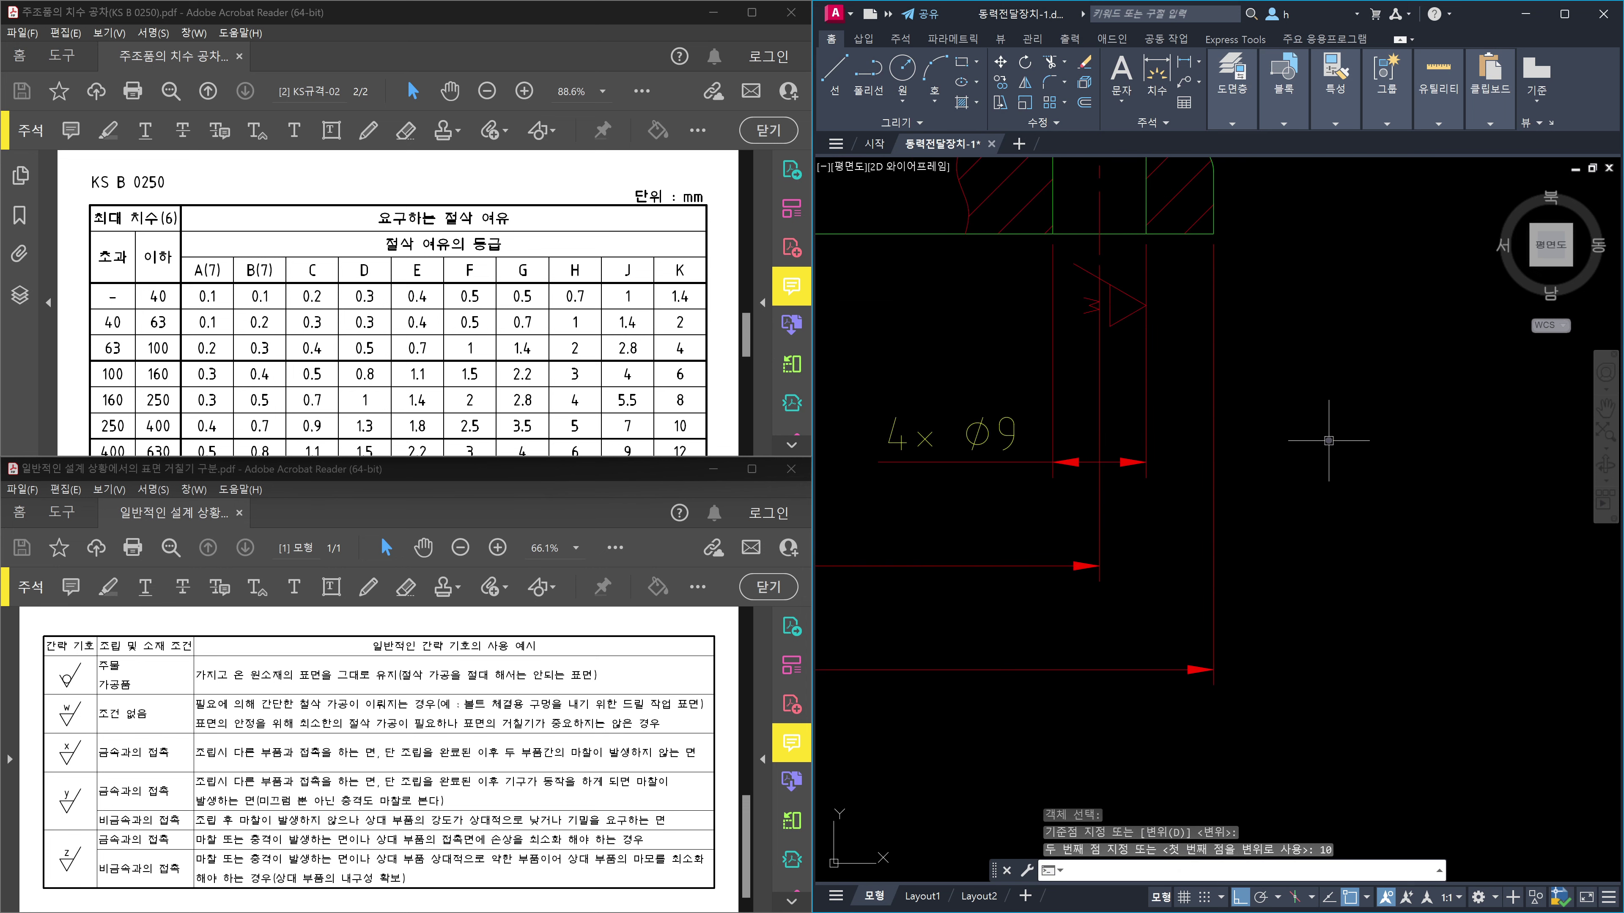
Copy the w symbol whose tip points left onto the 4× Ø9 dimension's left extension line, below the first symbol, using the Nearest snap.
scroll(1328, 437, down, 5)
scroll(1176, 344, up, 10)
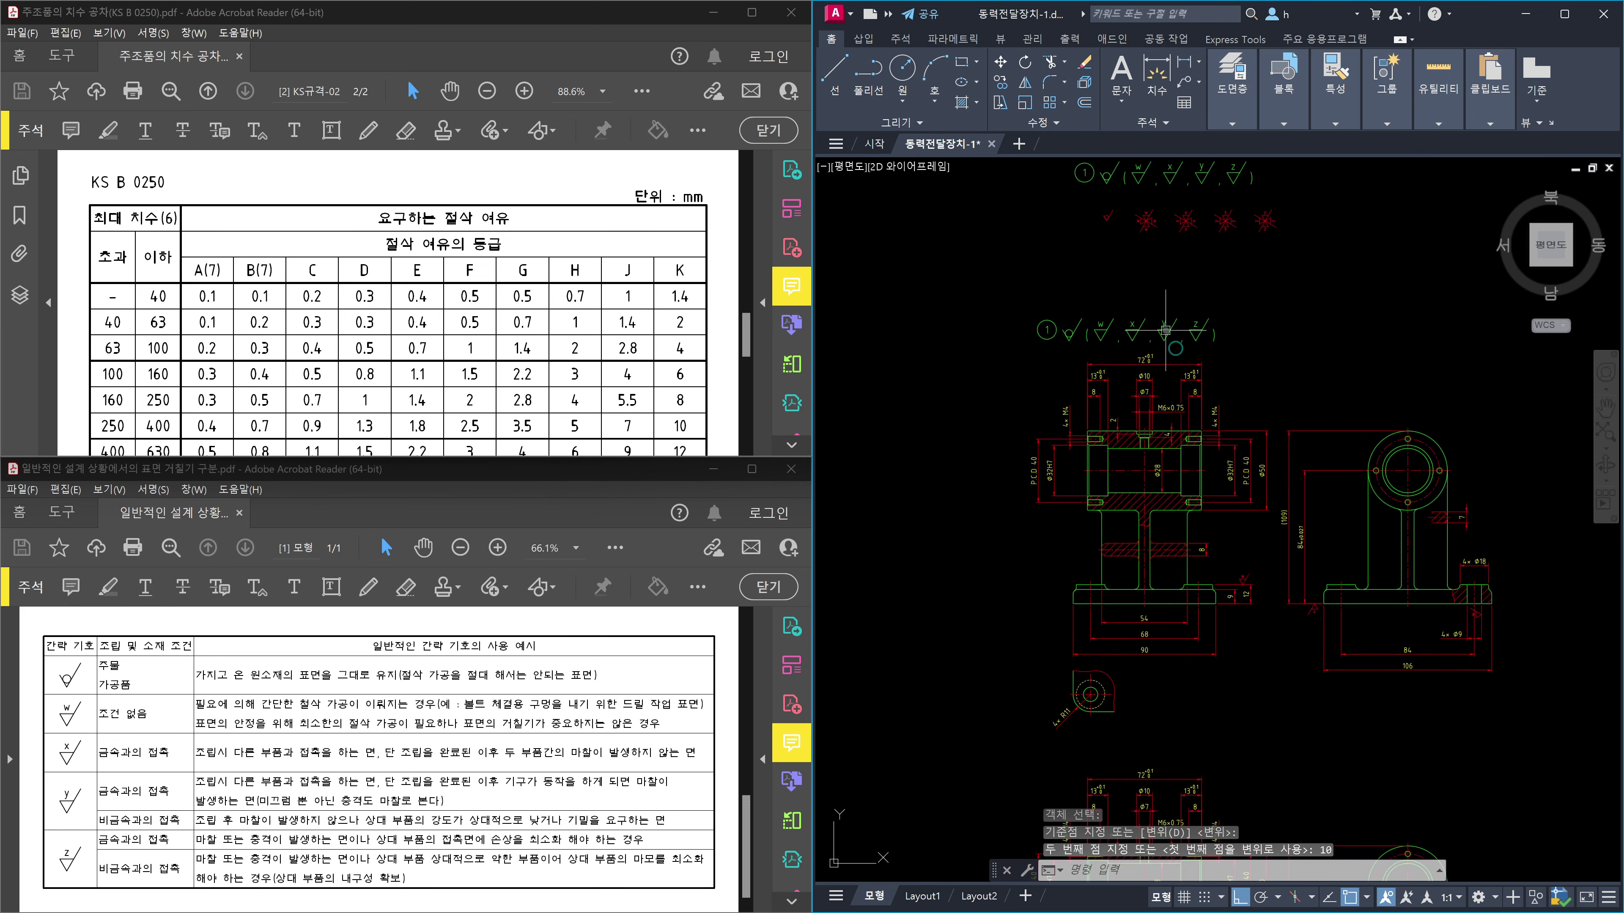
scroll(1087, 307, up, 7)
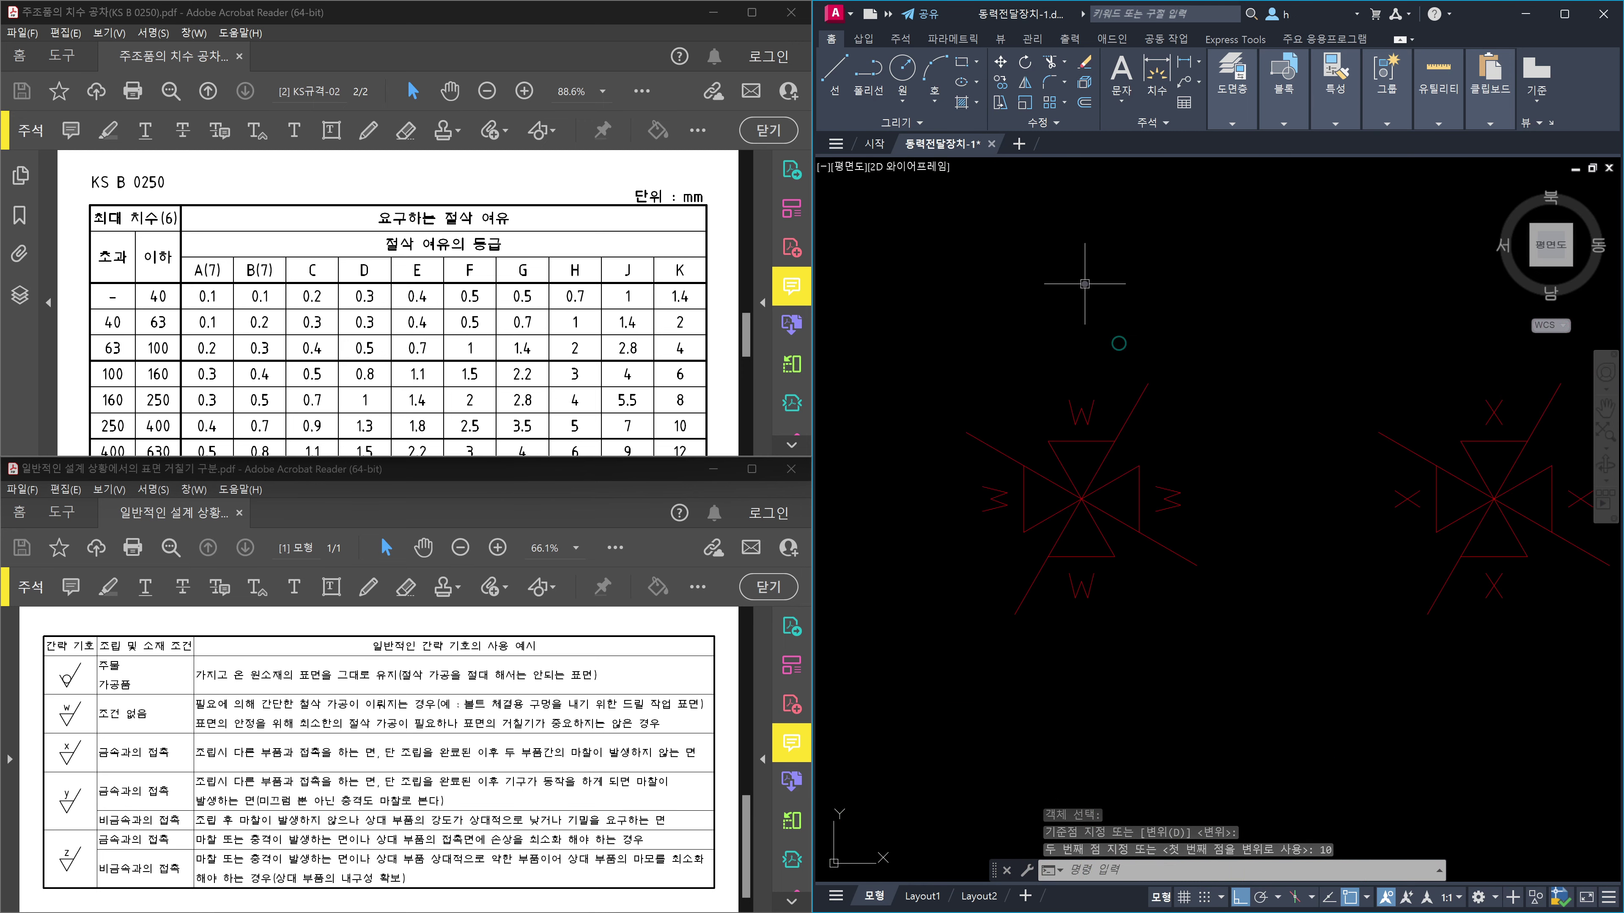
key(Escape)
text(co)
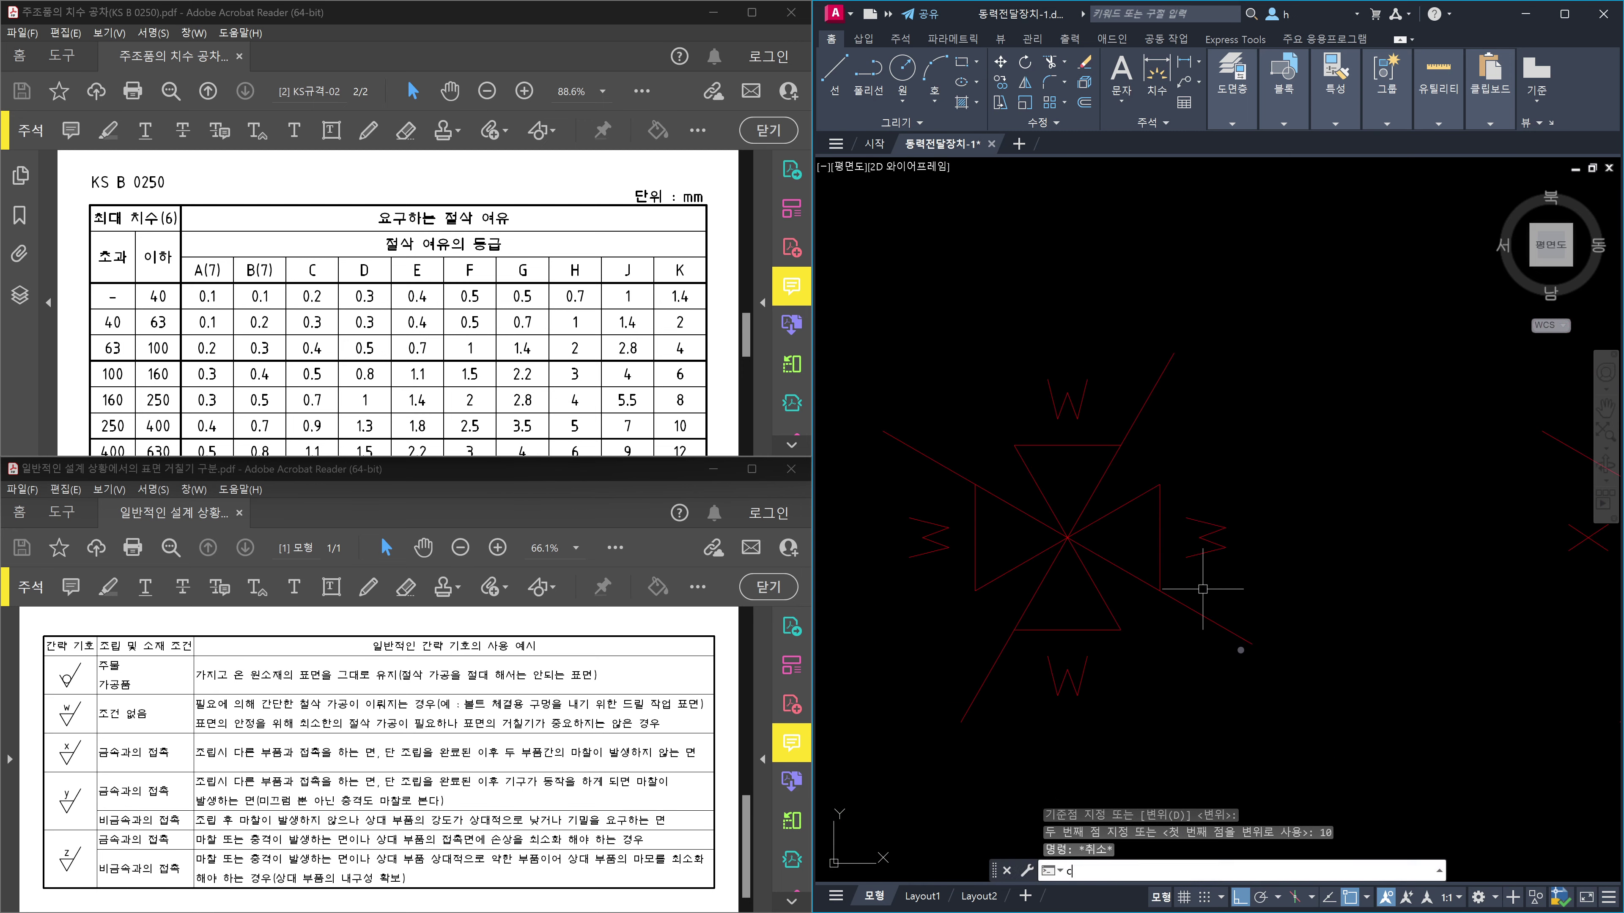
key(Return)
click(1294, 662)
click(1152, 503)
key(Return)
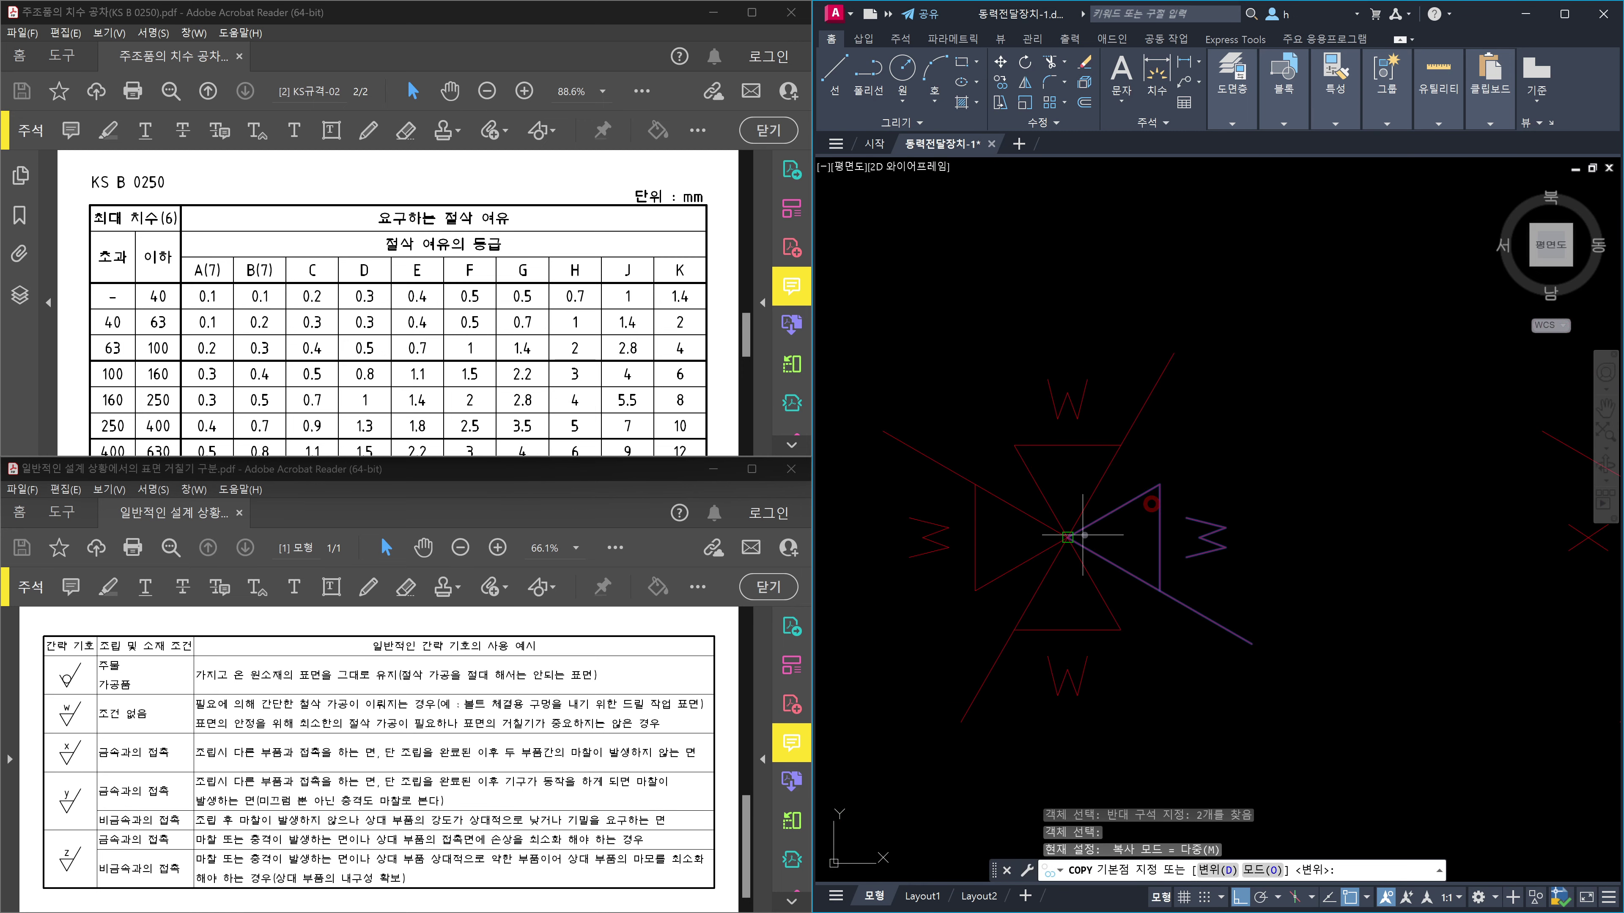
click(1067, 537)
scroll(1080, 537, down, 10)
middle_drag(1273, 533, 1126, 353)
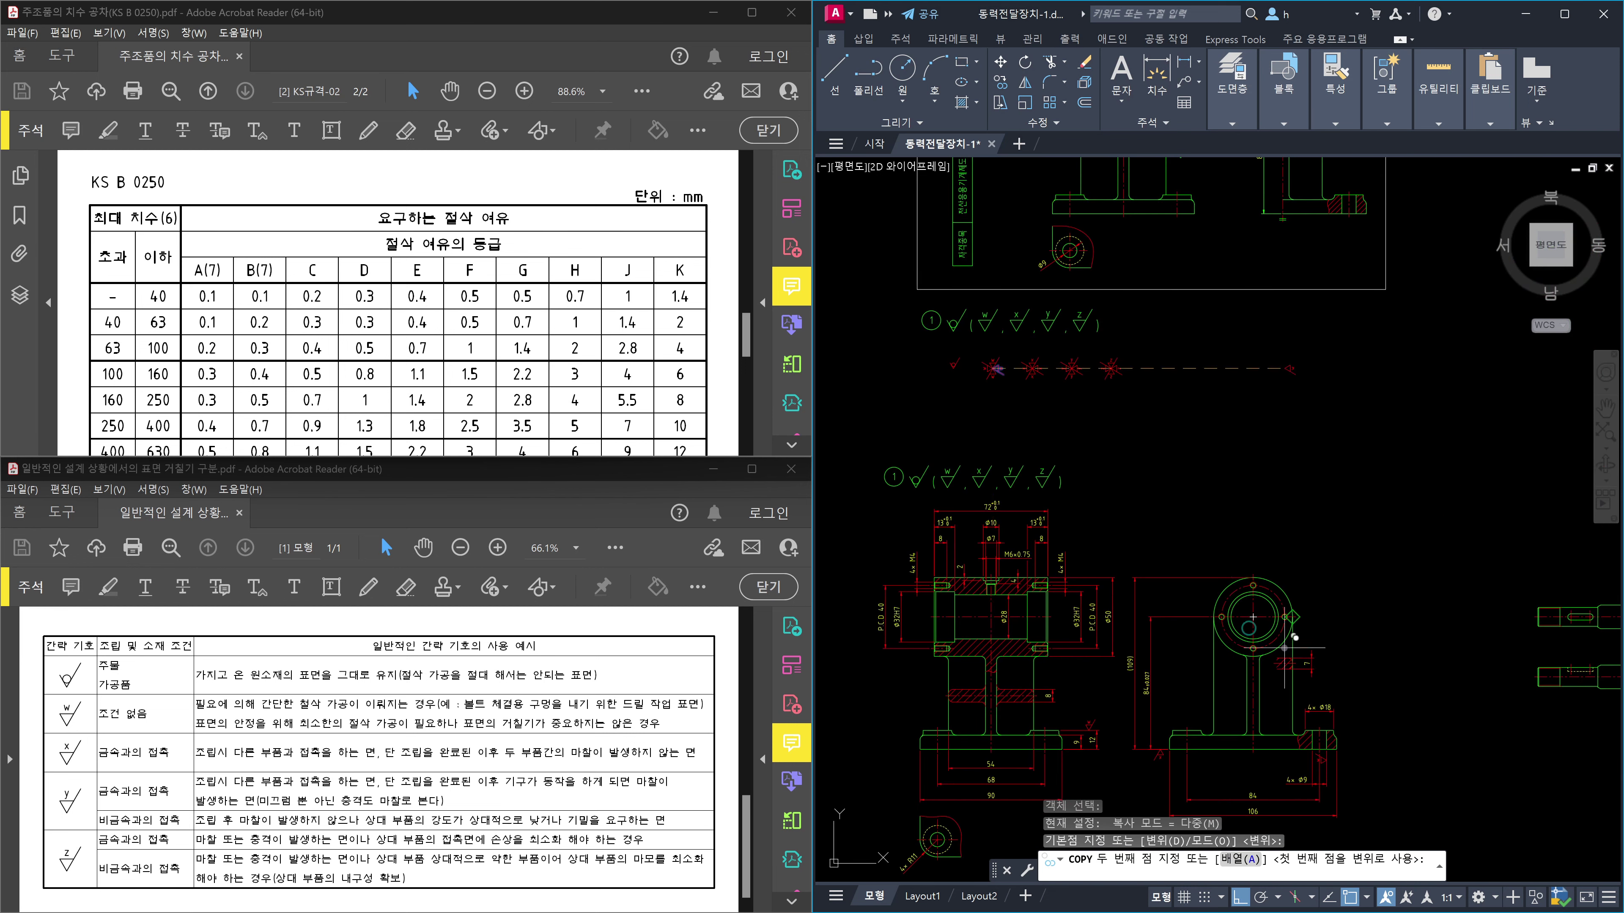
scroll(1151, 578, up, 10)
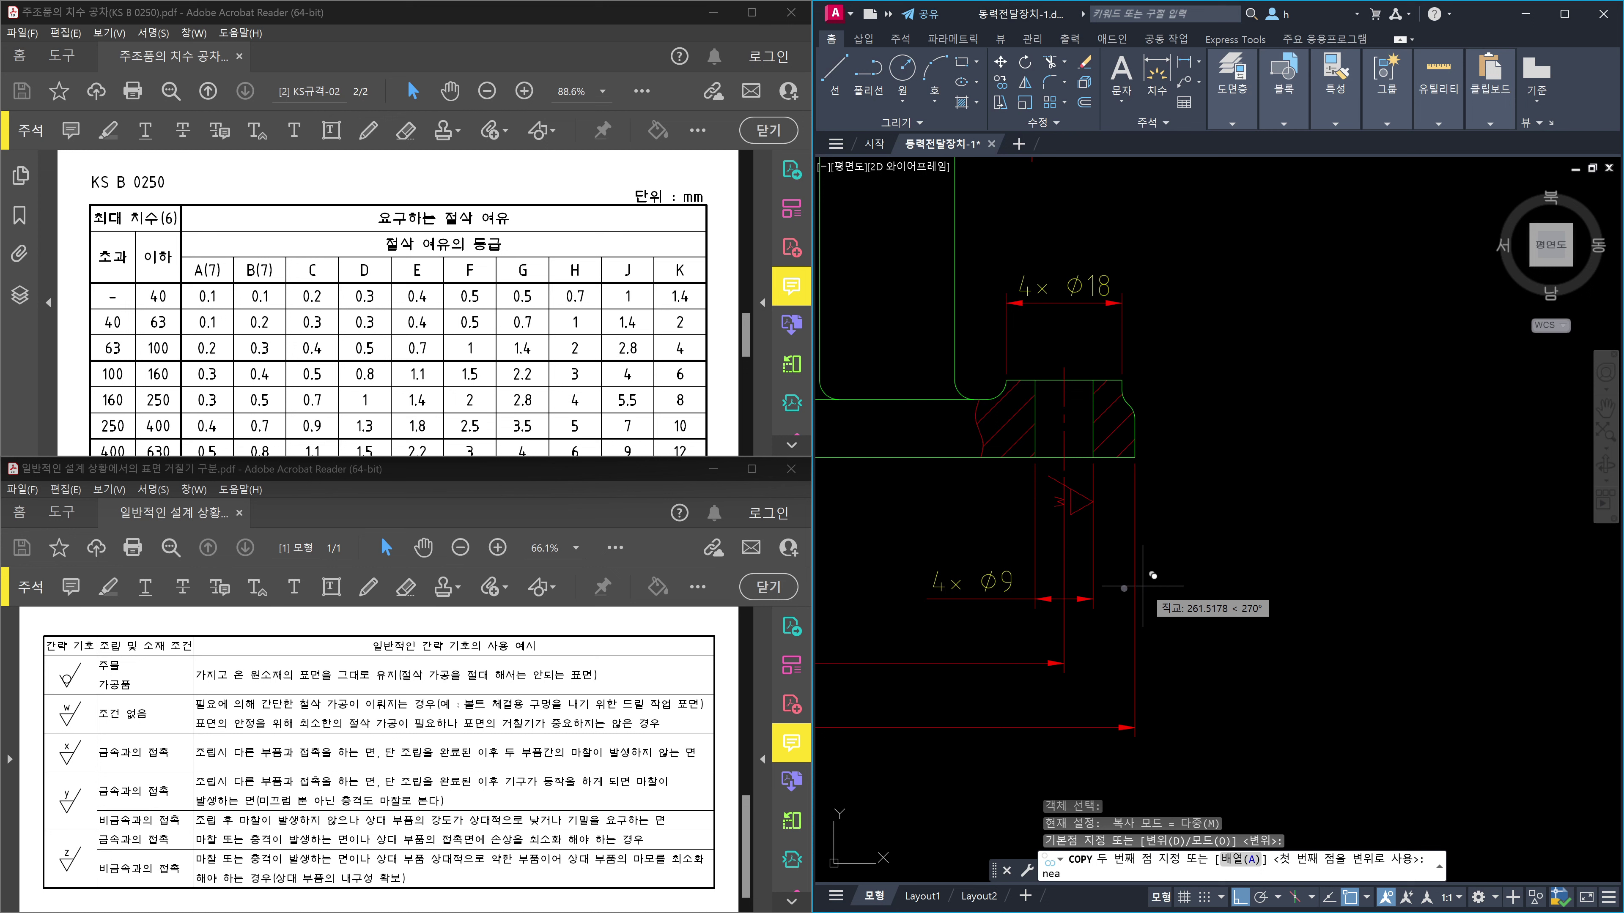
text(nea)
key(Return)
scroll(1042, 556, up, 3)
click(1020, 510)
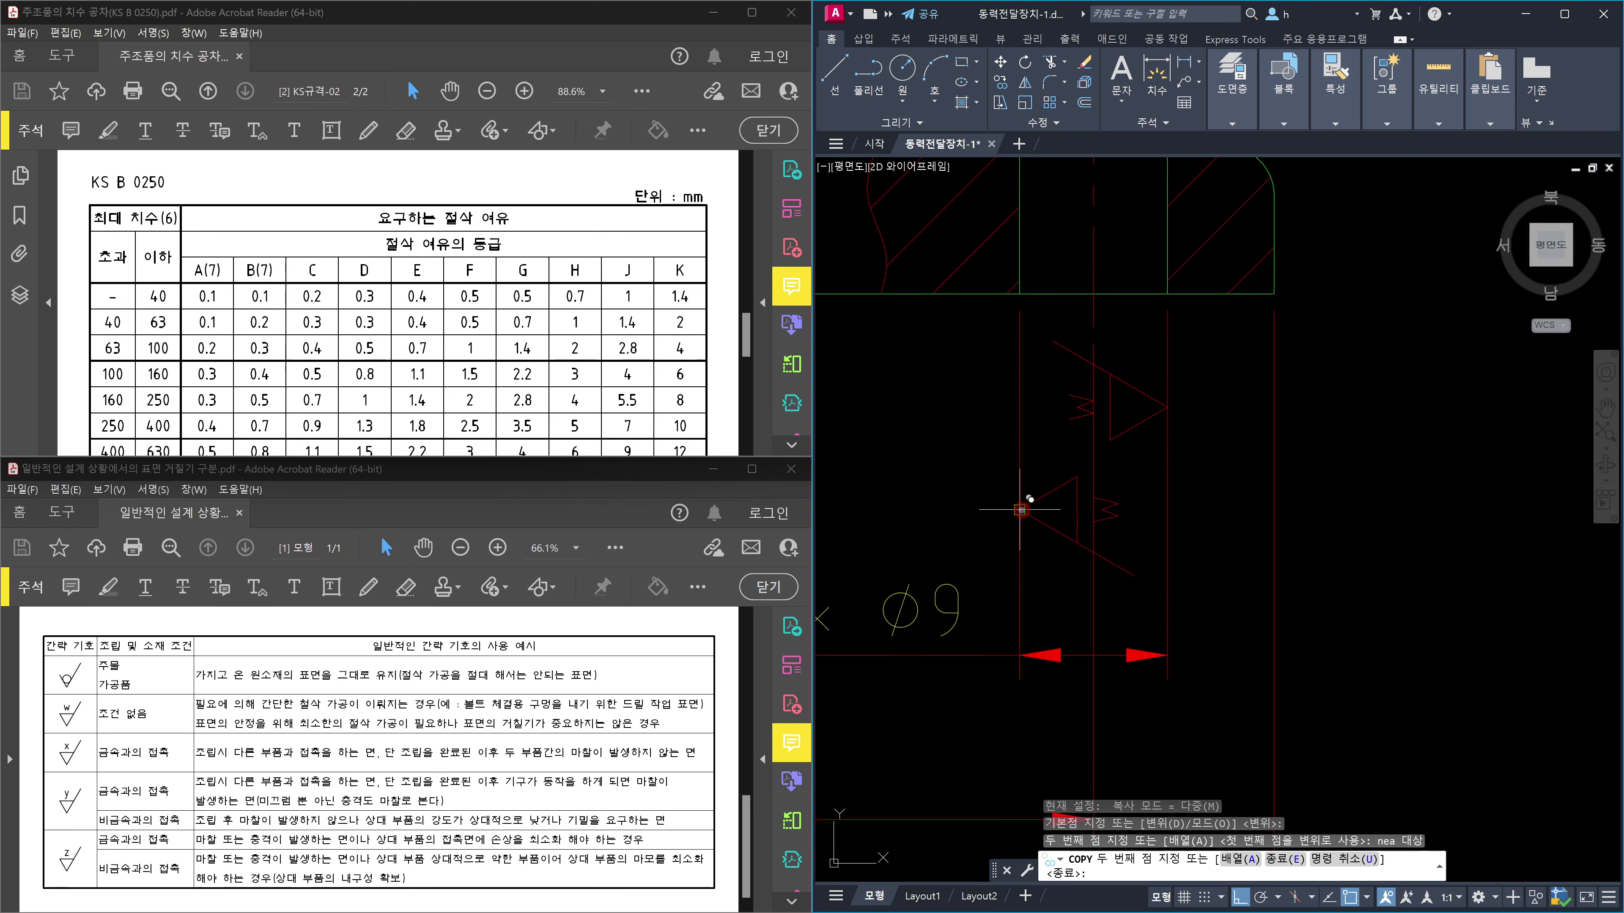
key(Escape)
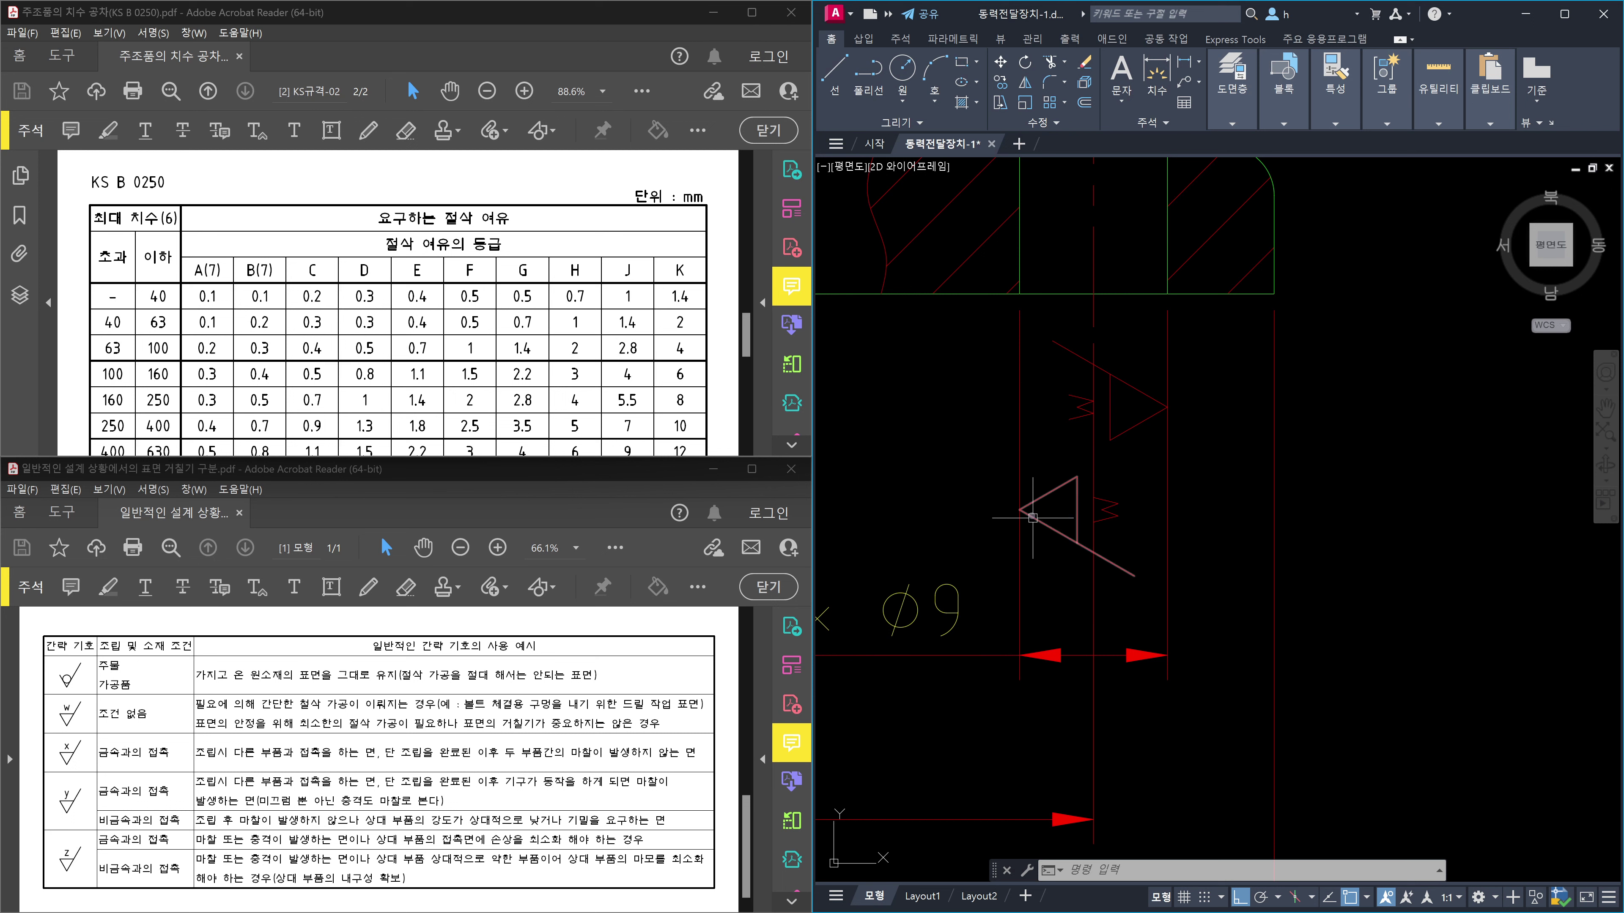
Compare the two w symbols on the 4× Ø9 dimension's extension lines and the hole wall each one refers to.
click(977, 458)
click(1196, 605)
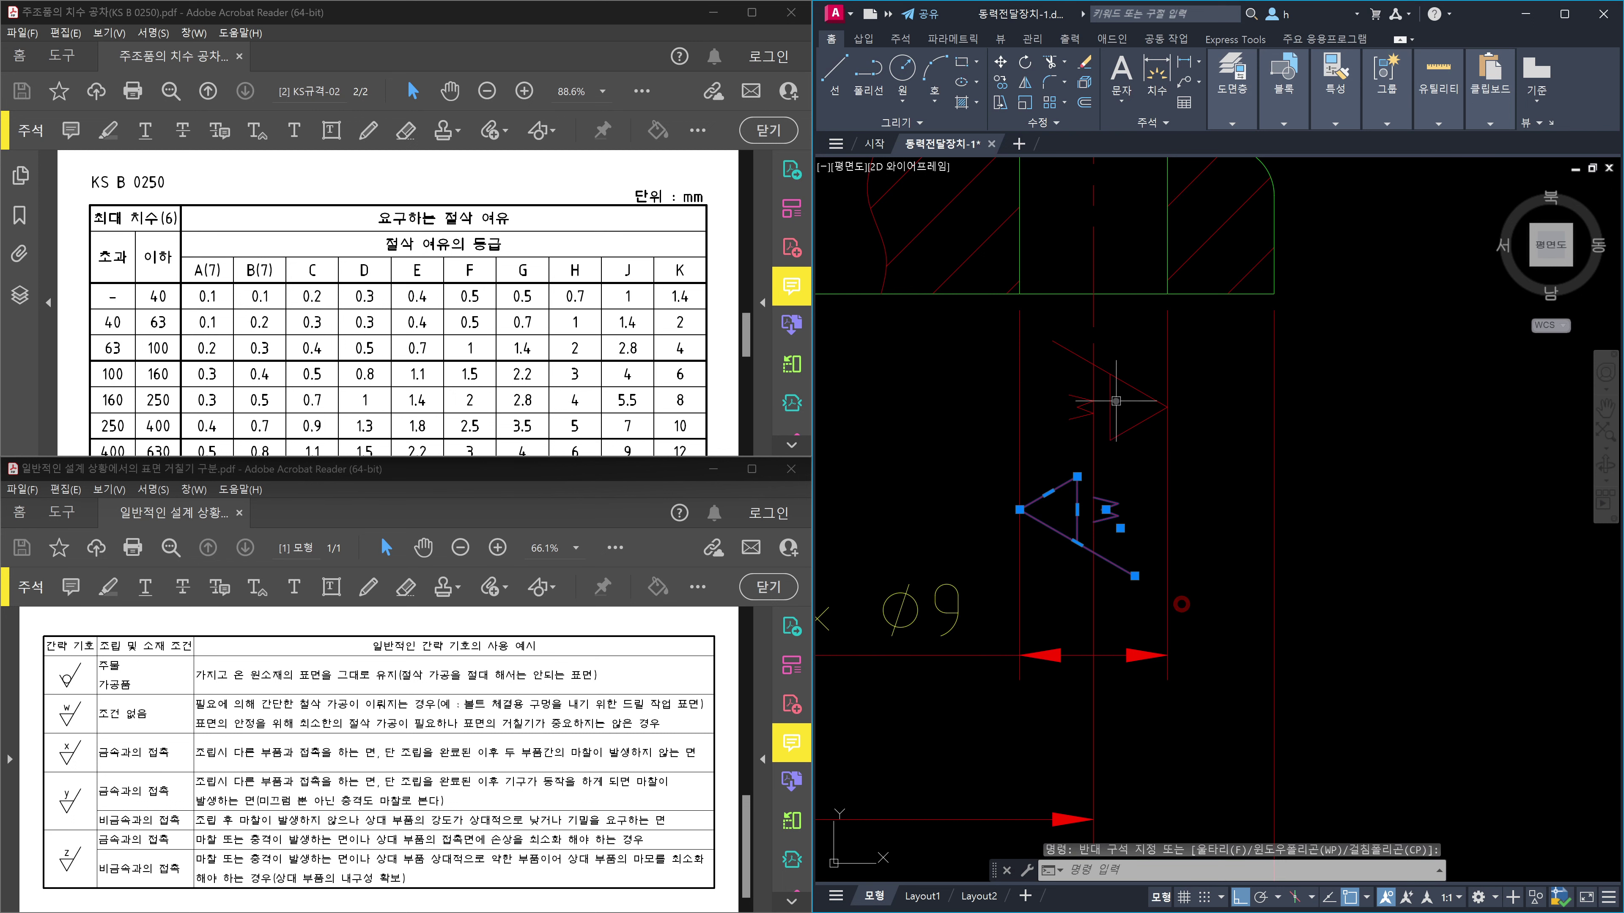
click(1033, 311)
click(1204, 456)
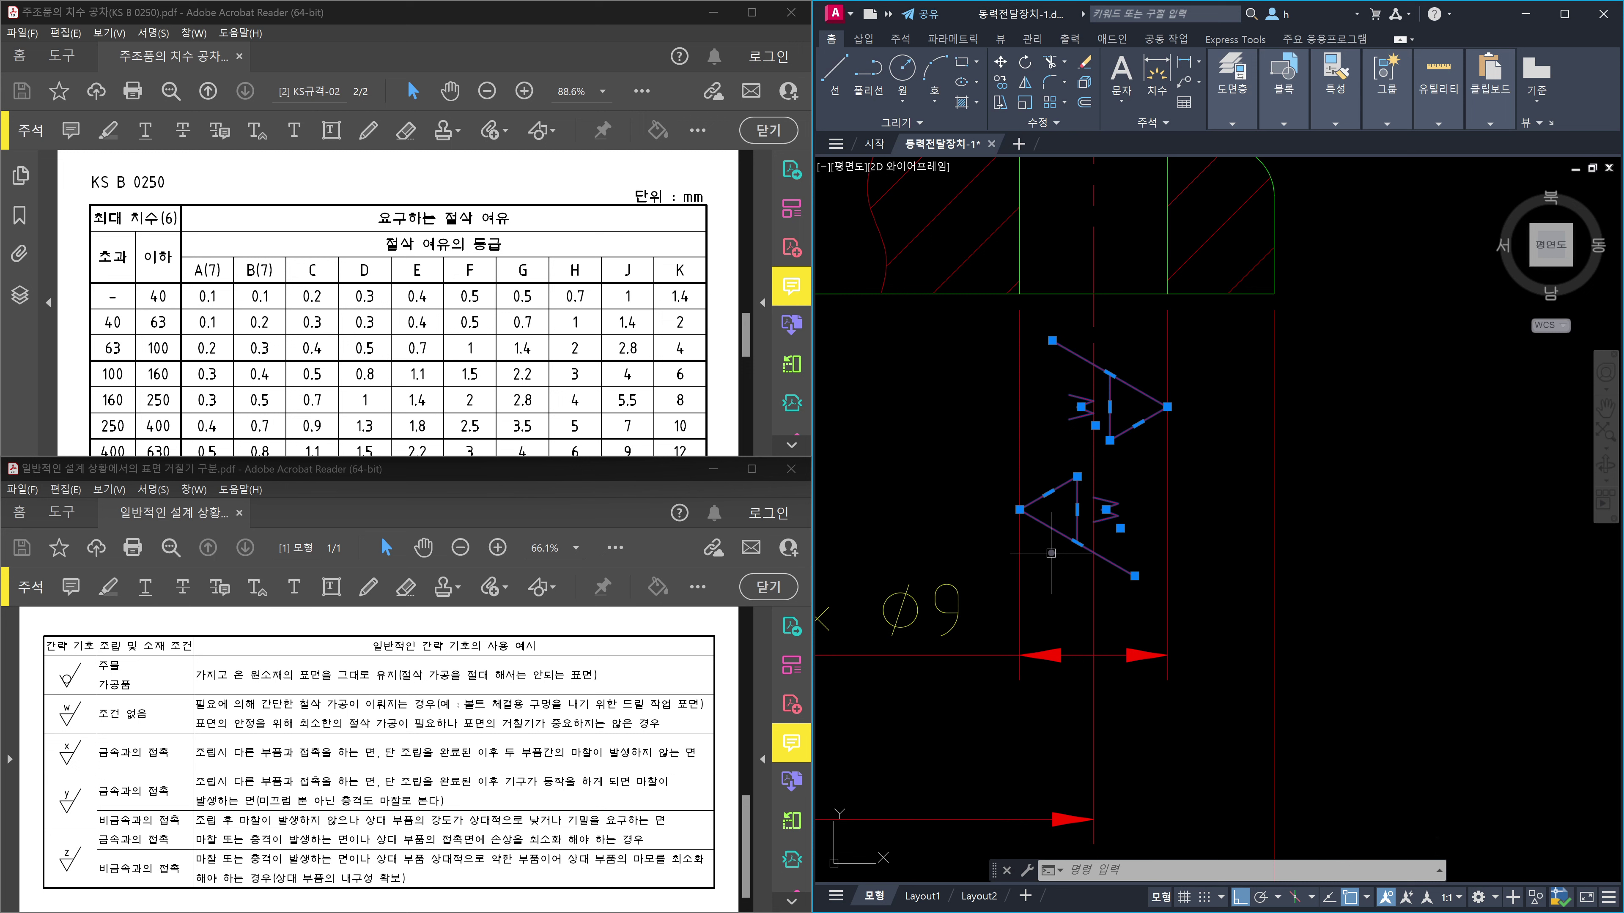
key(Escape)
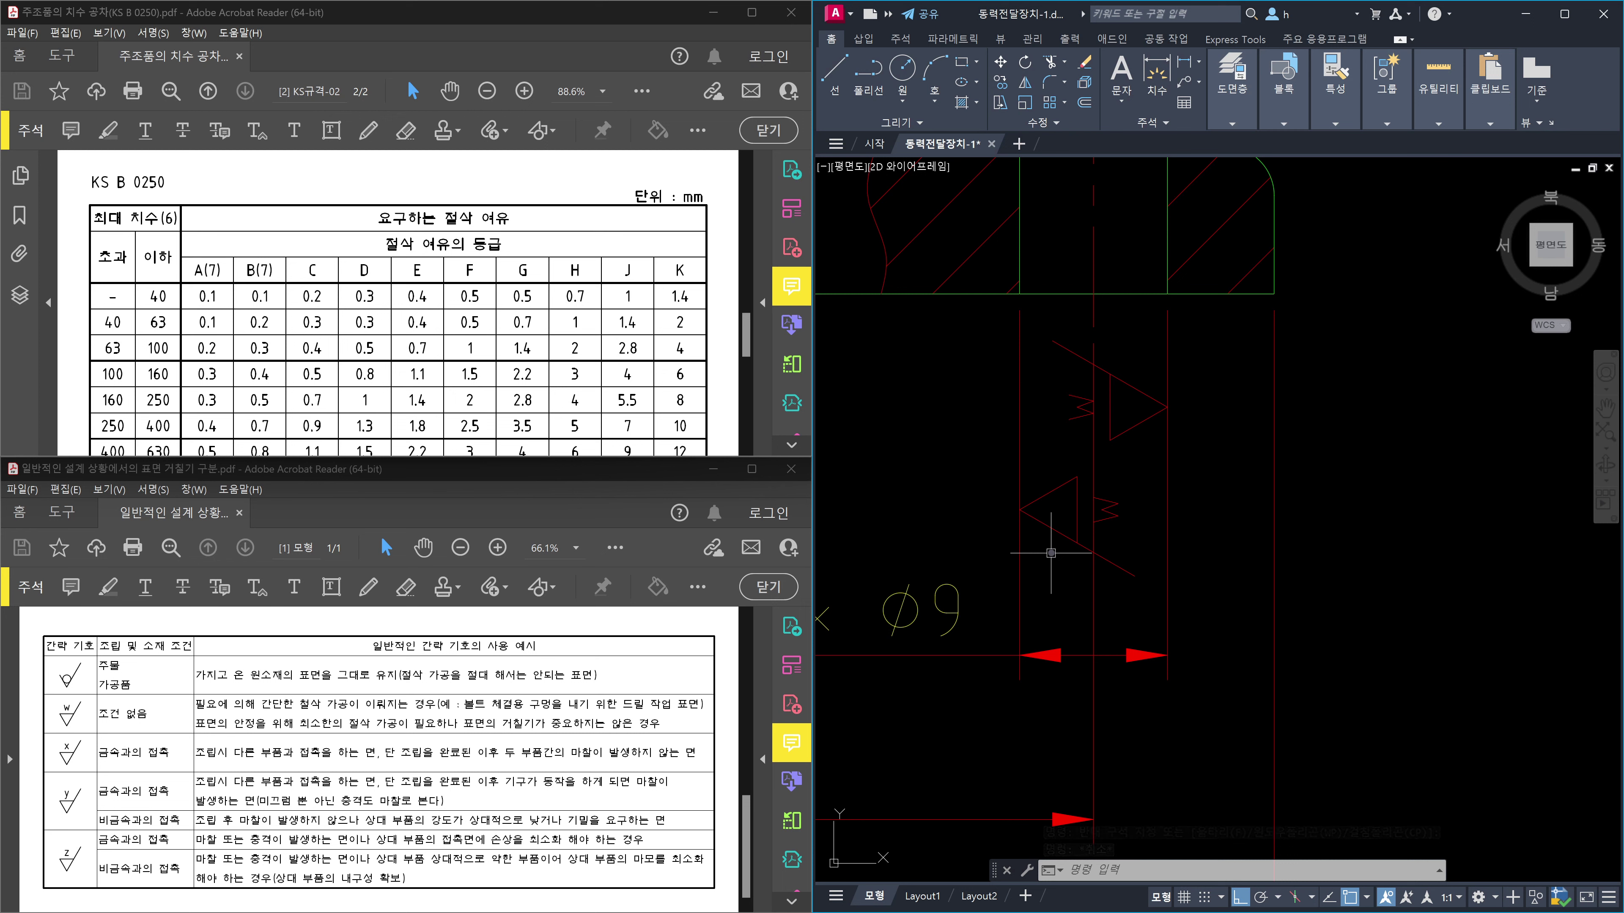
click(977, 470)
click(1208, 622)
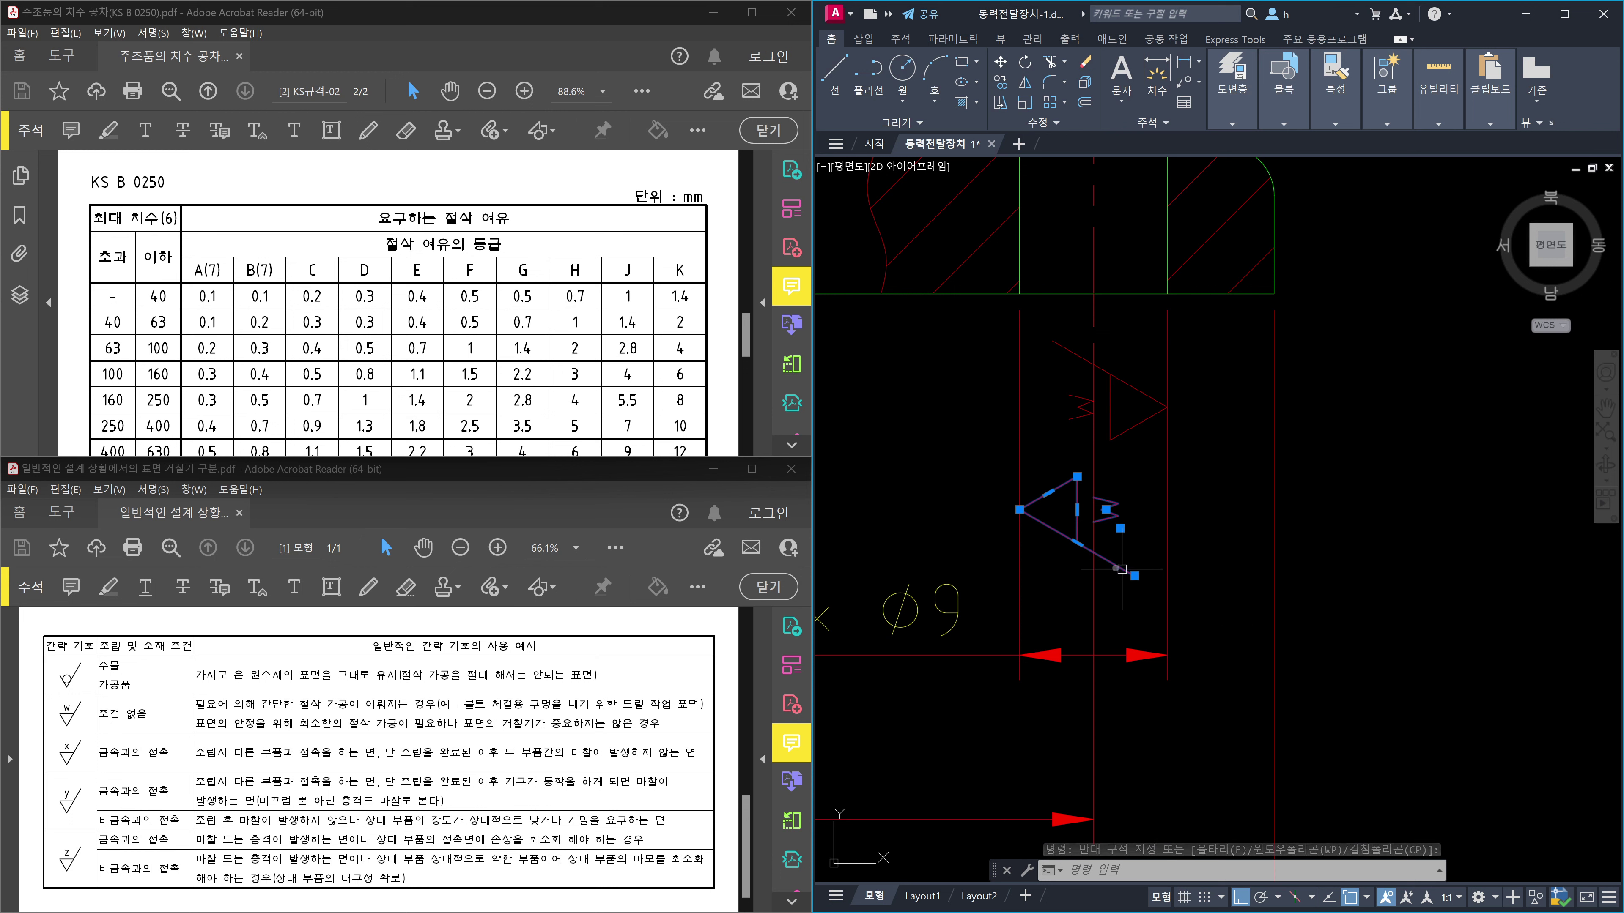
key(Escape)
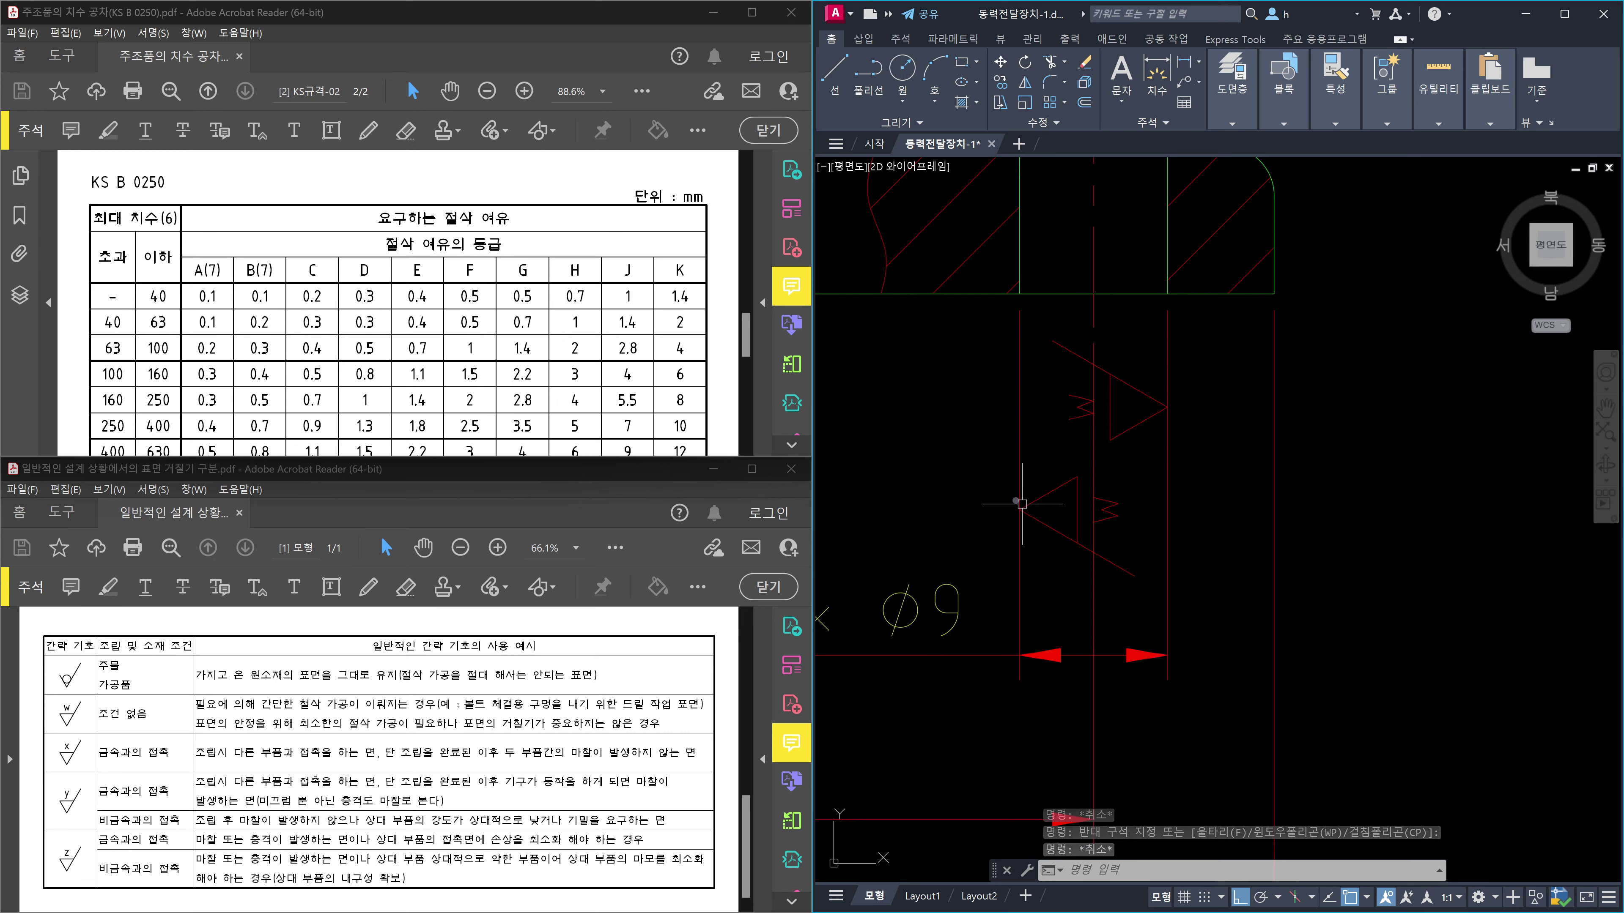
Erase the lower w symbol on the 4× Ø9 dimension's left extension line.
key(Escape)
text(c)
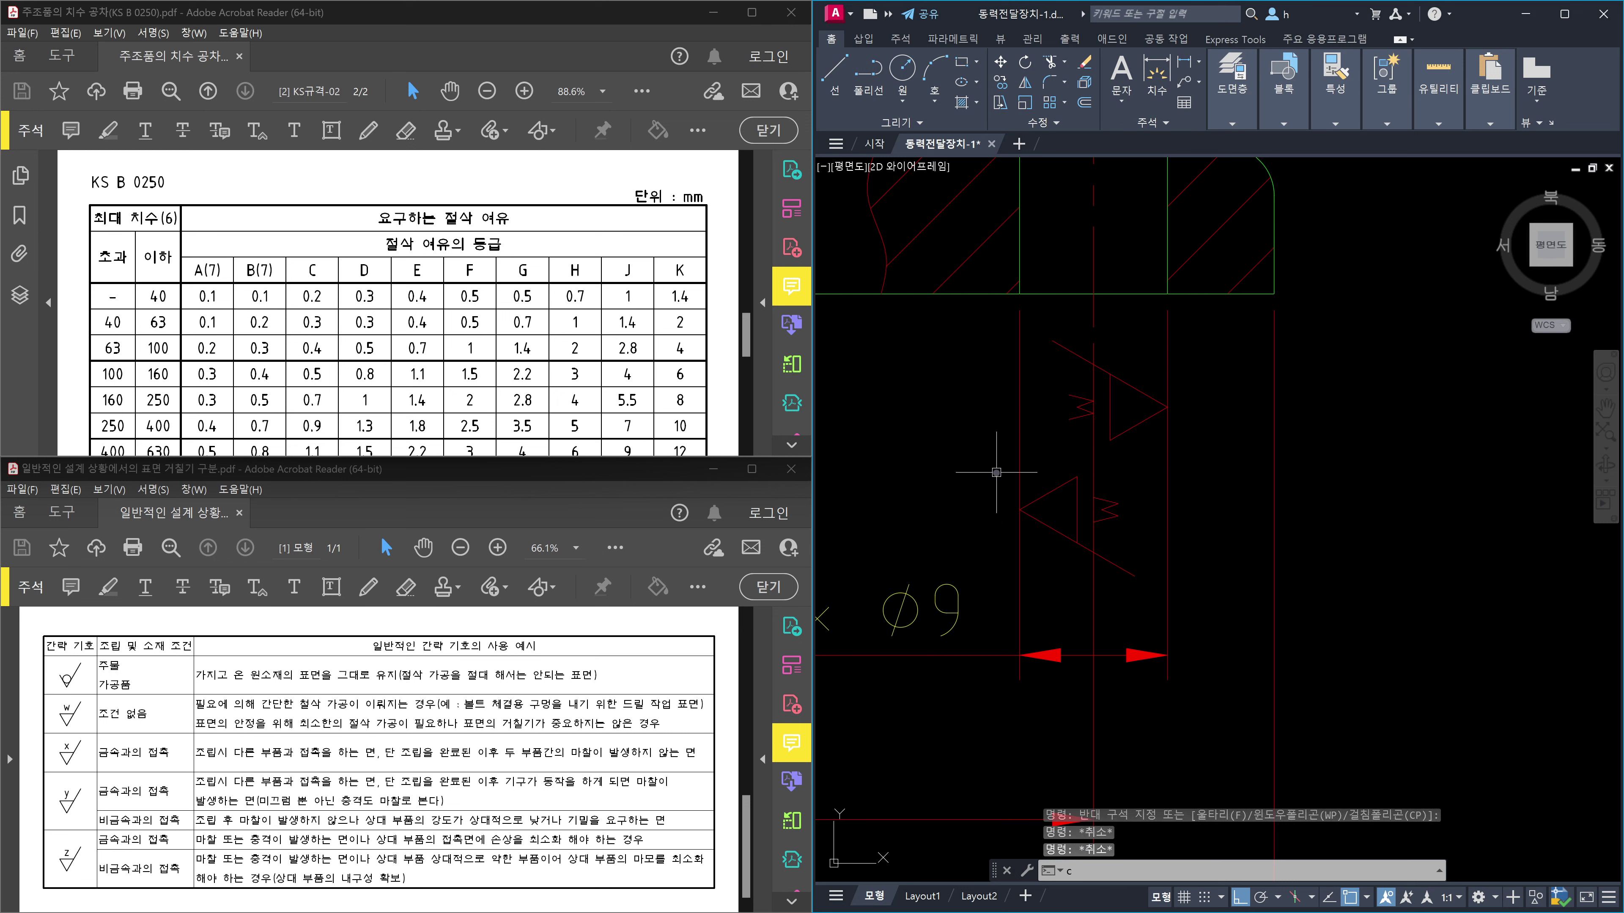
click(995, 473)
click(1228, 596)
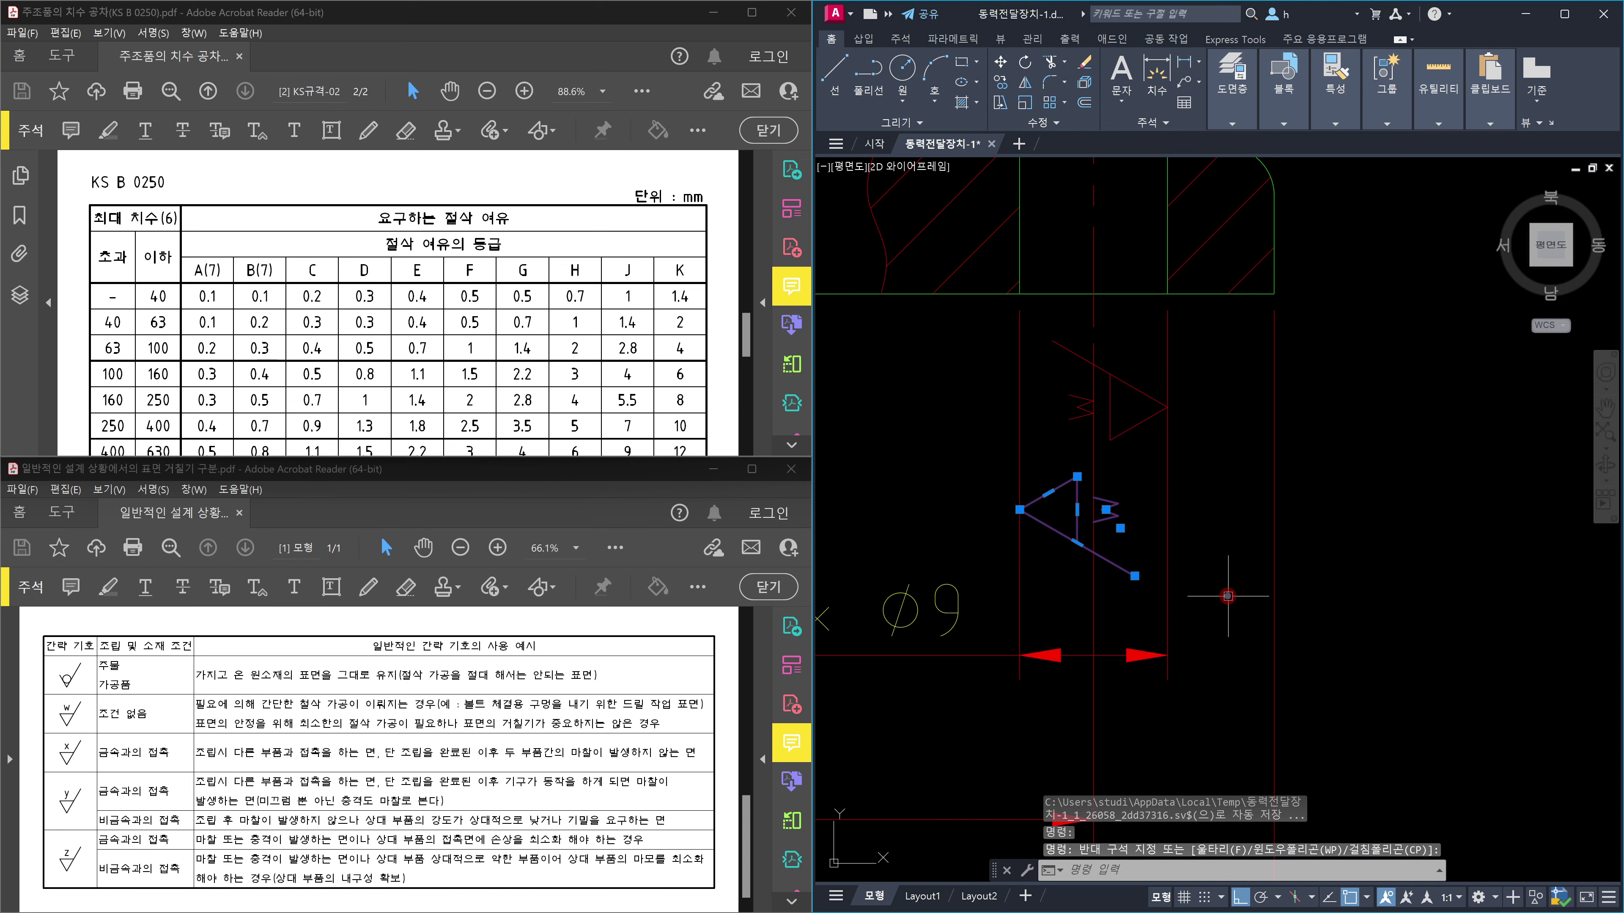
key(Delete)
Copy the right extension line's w symbol by its tip onto the 4× Ø9 dimension's left extension line, using the Nearest snap.
text(o)
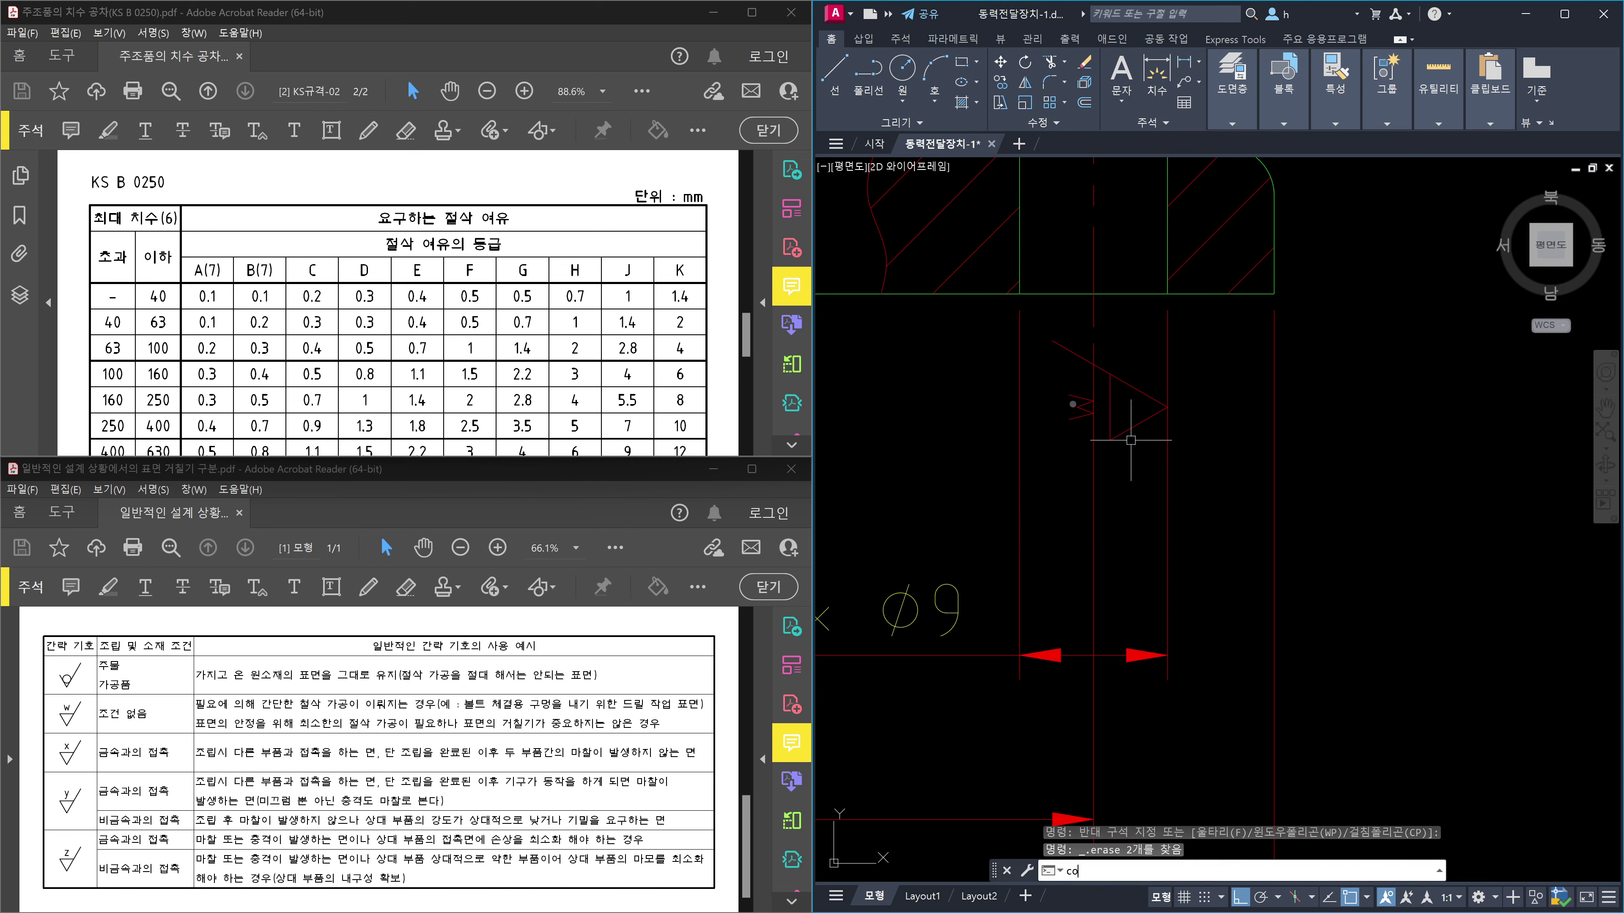
key(Return)
click(983, 315)
click(1249, 470)
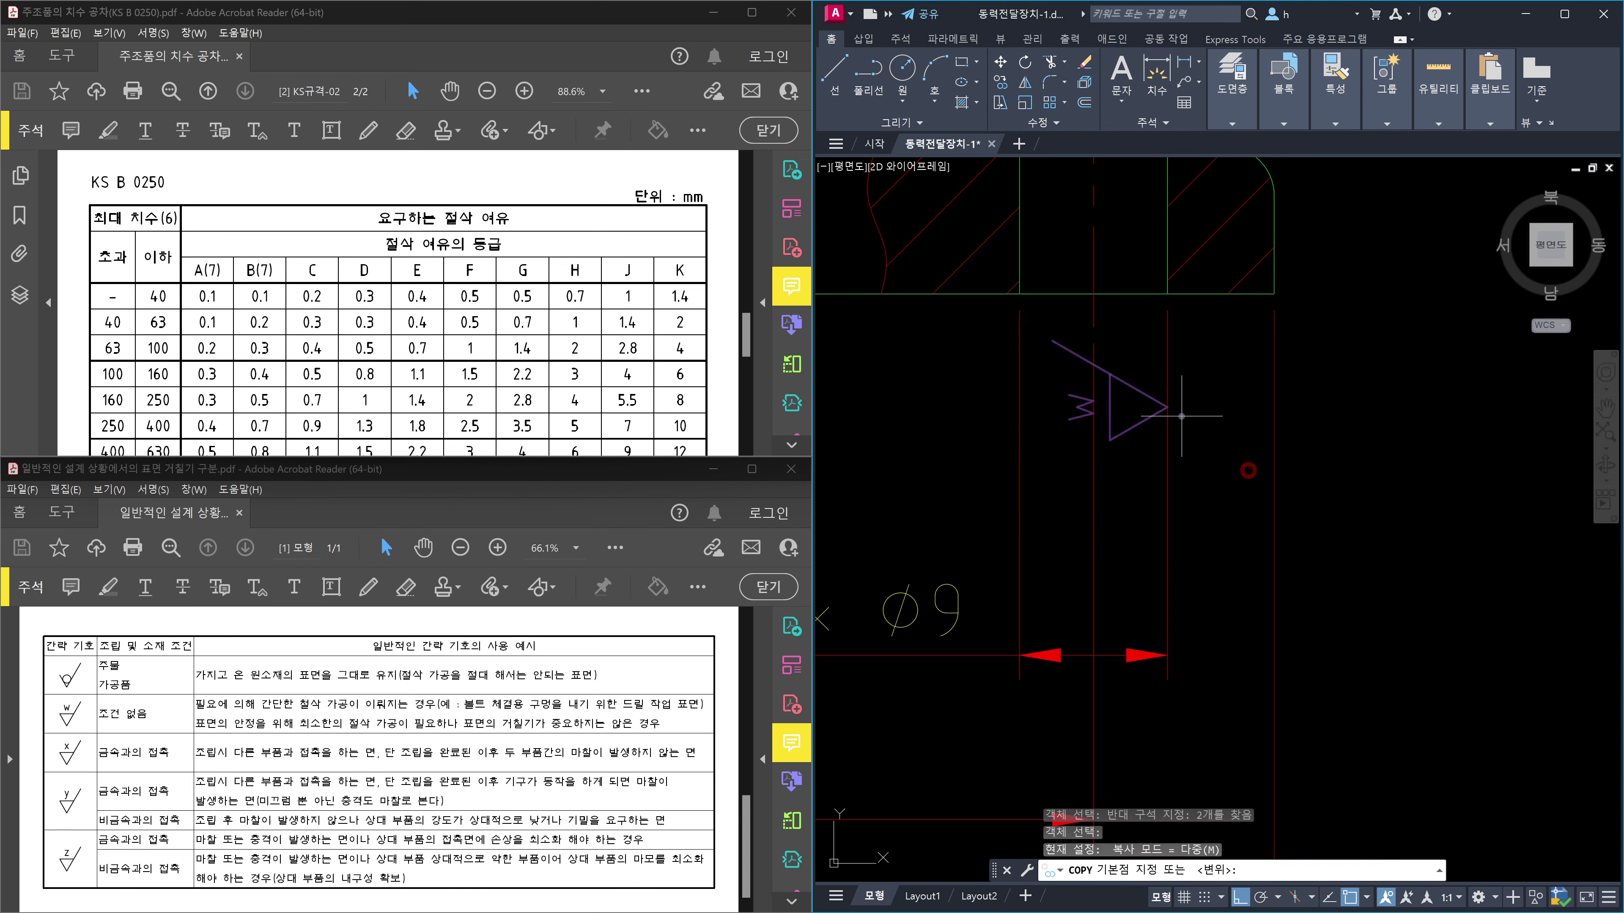
key(Return)
click(1168, 404)
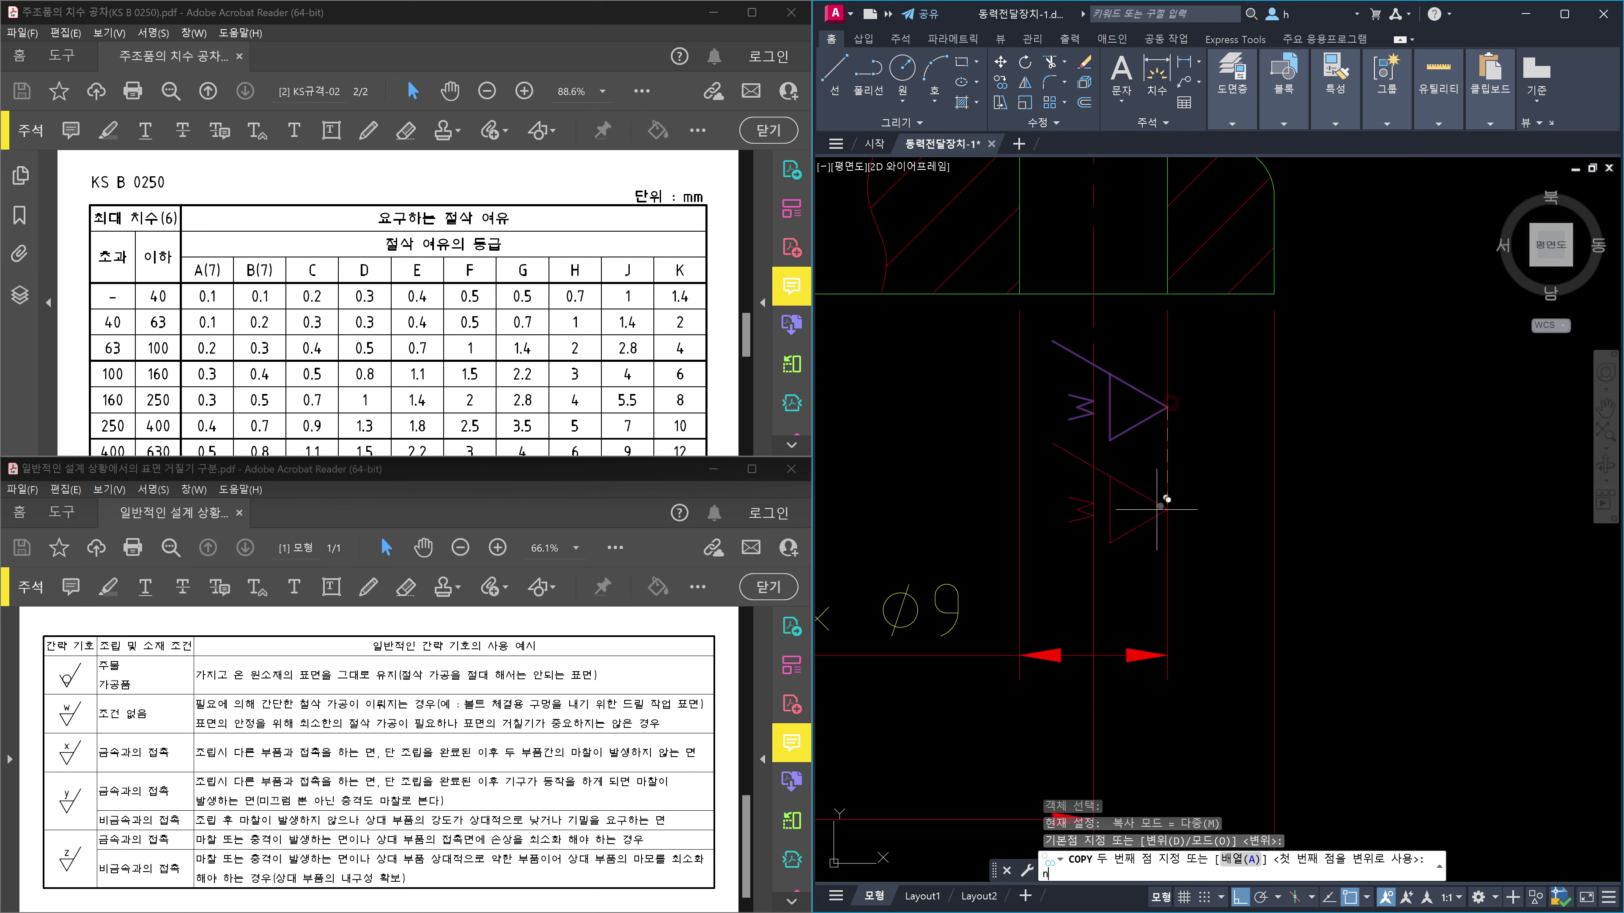
key(Return)
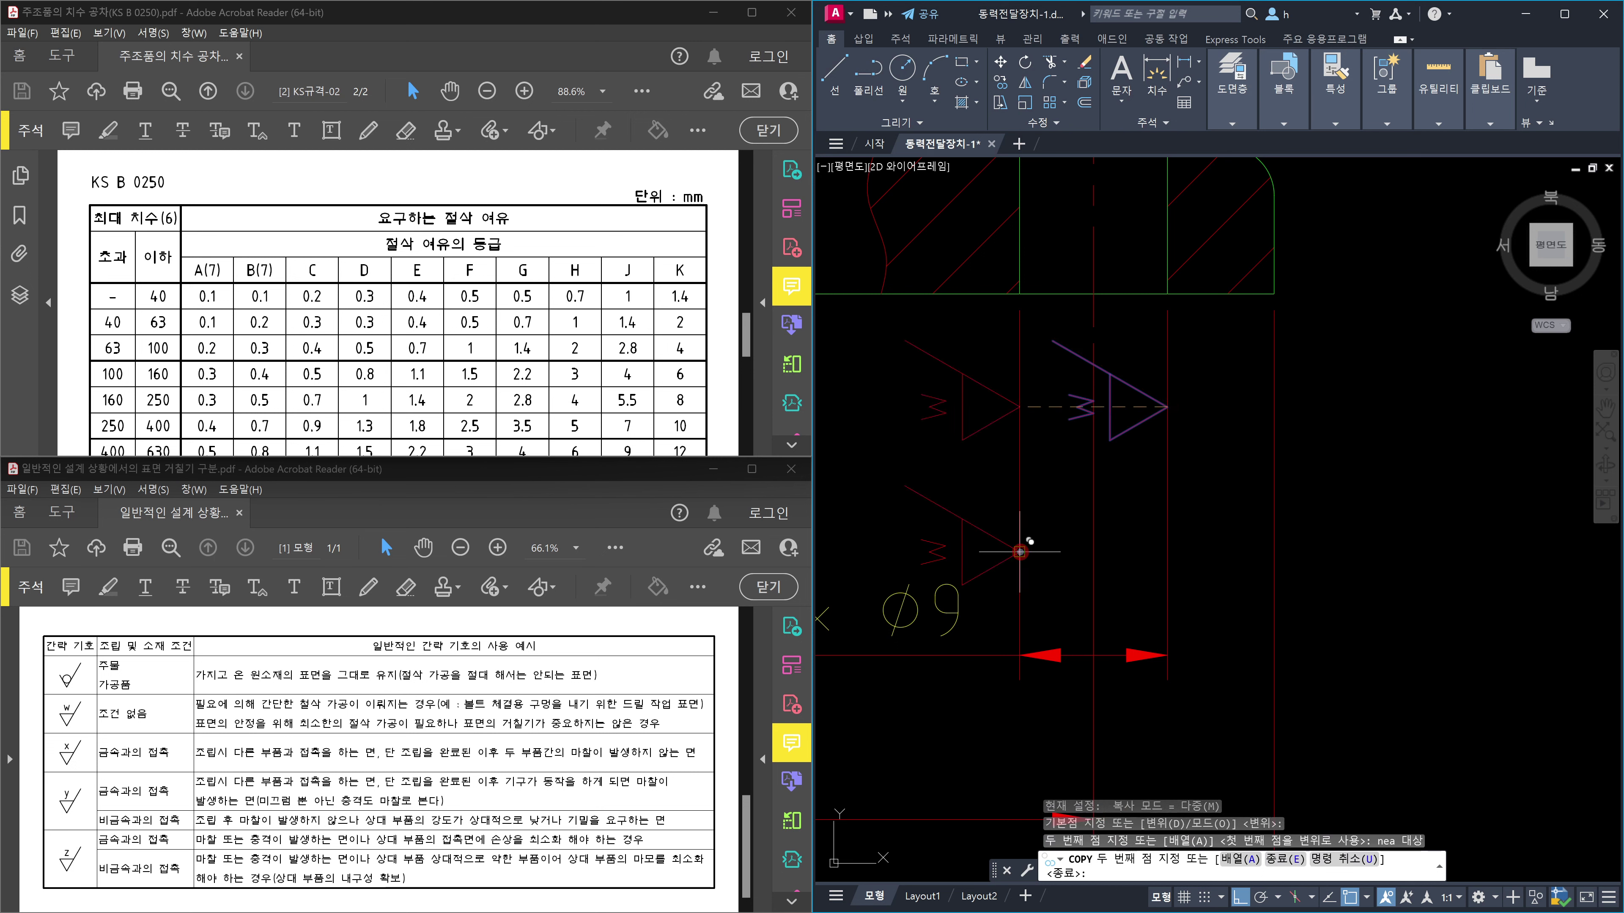
click(1020, 552)
key(Escape)
Rotate the copied w symbol 180° about its tip on the left extension line.
text(rb)
key(Return)
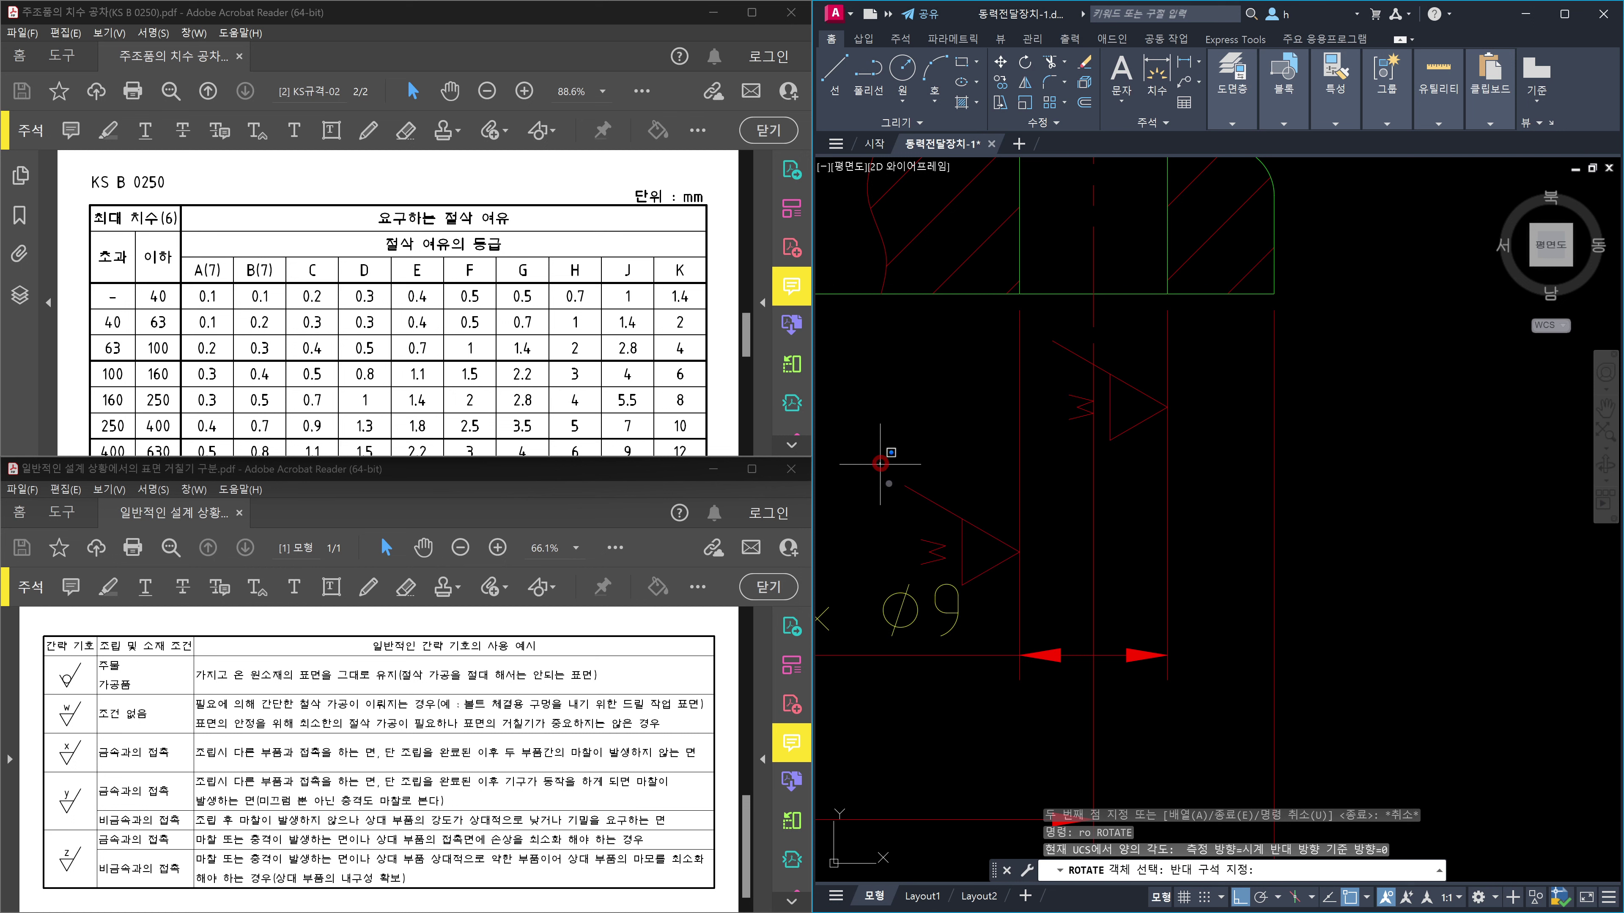
click(879, 454)
click(1093, 643)
key(Return)
click(1021, 552)
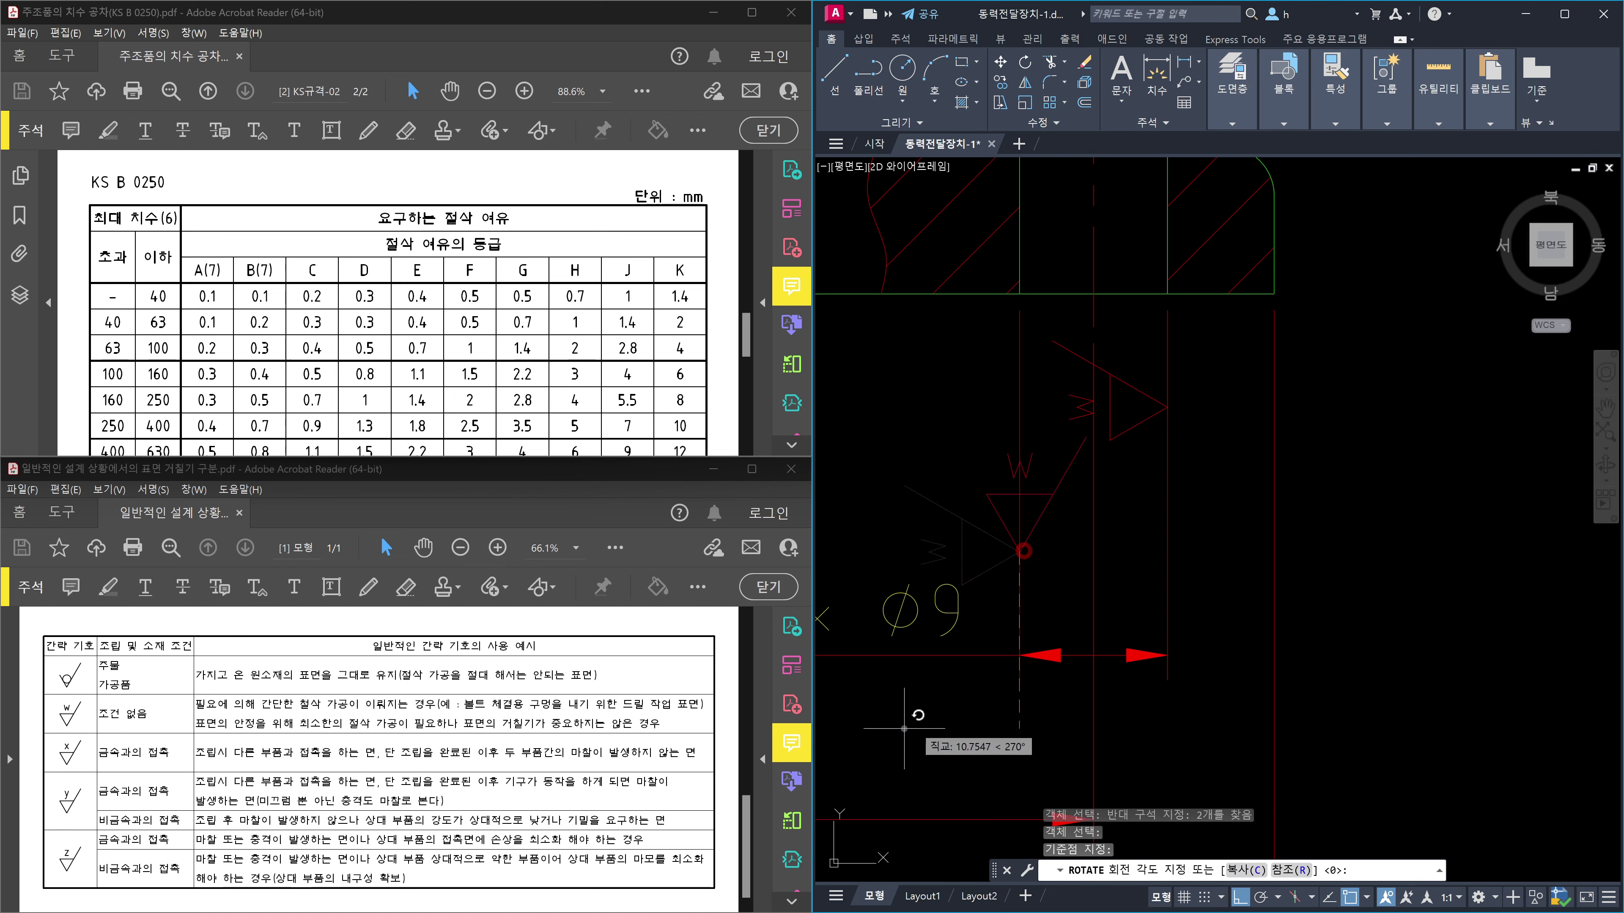
click(935, 540)
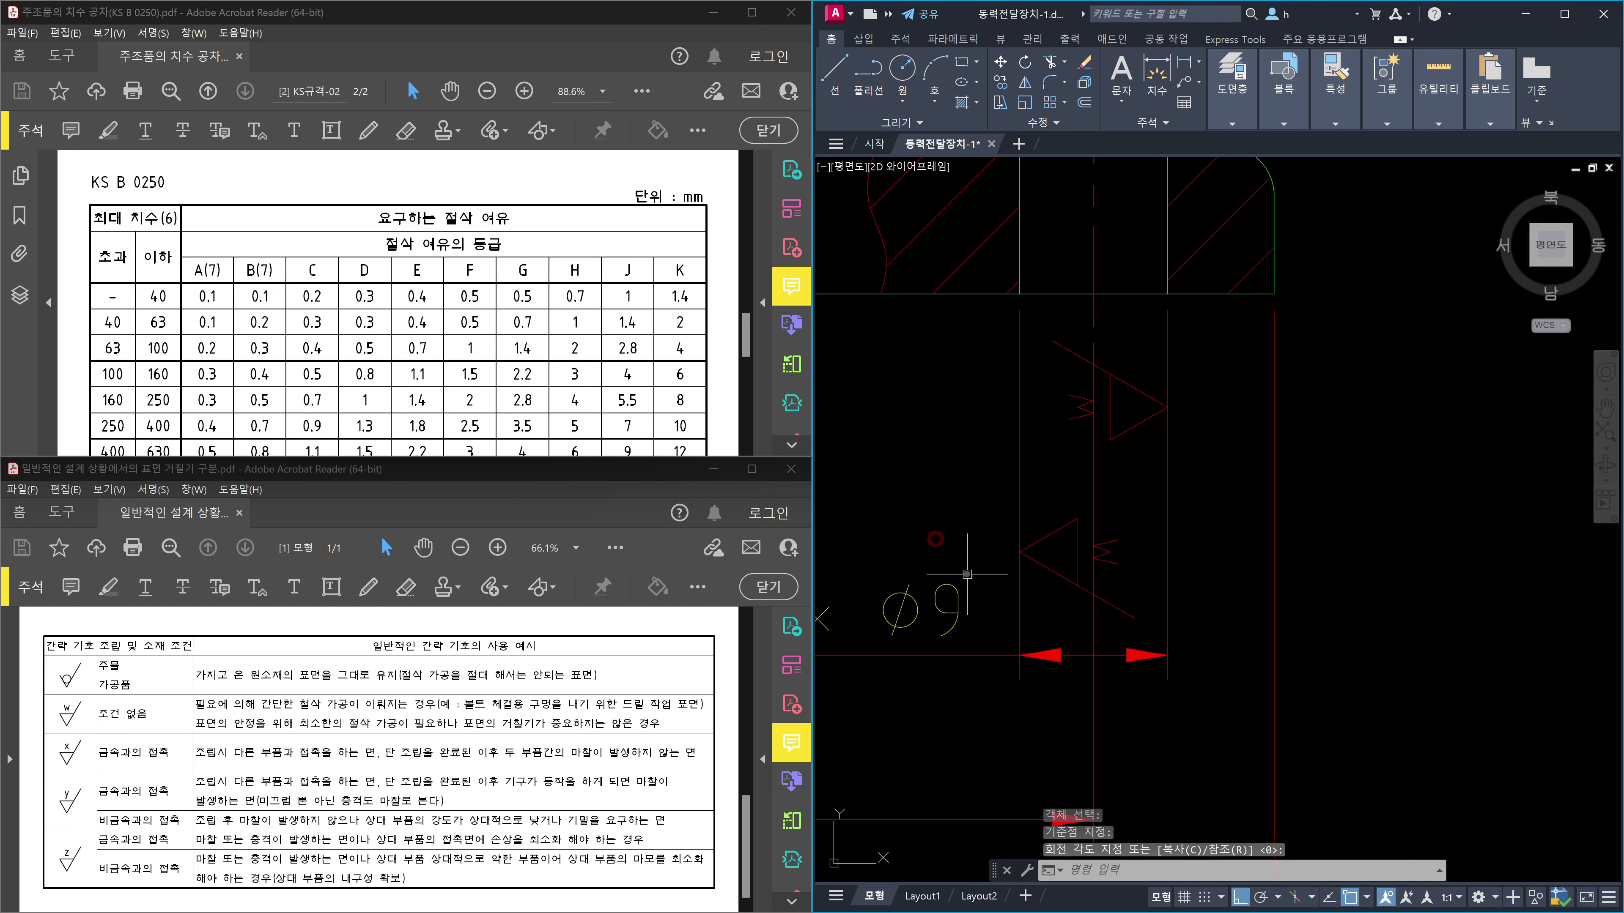
key(Escape)
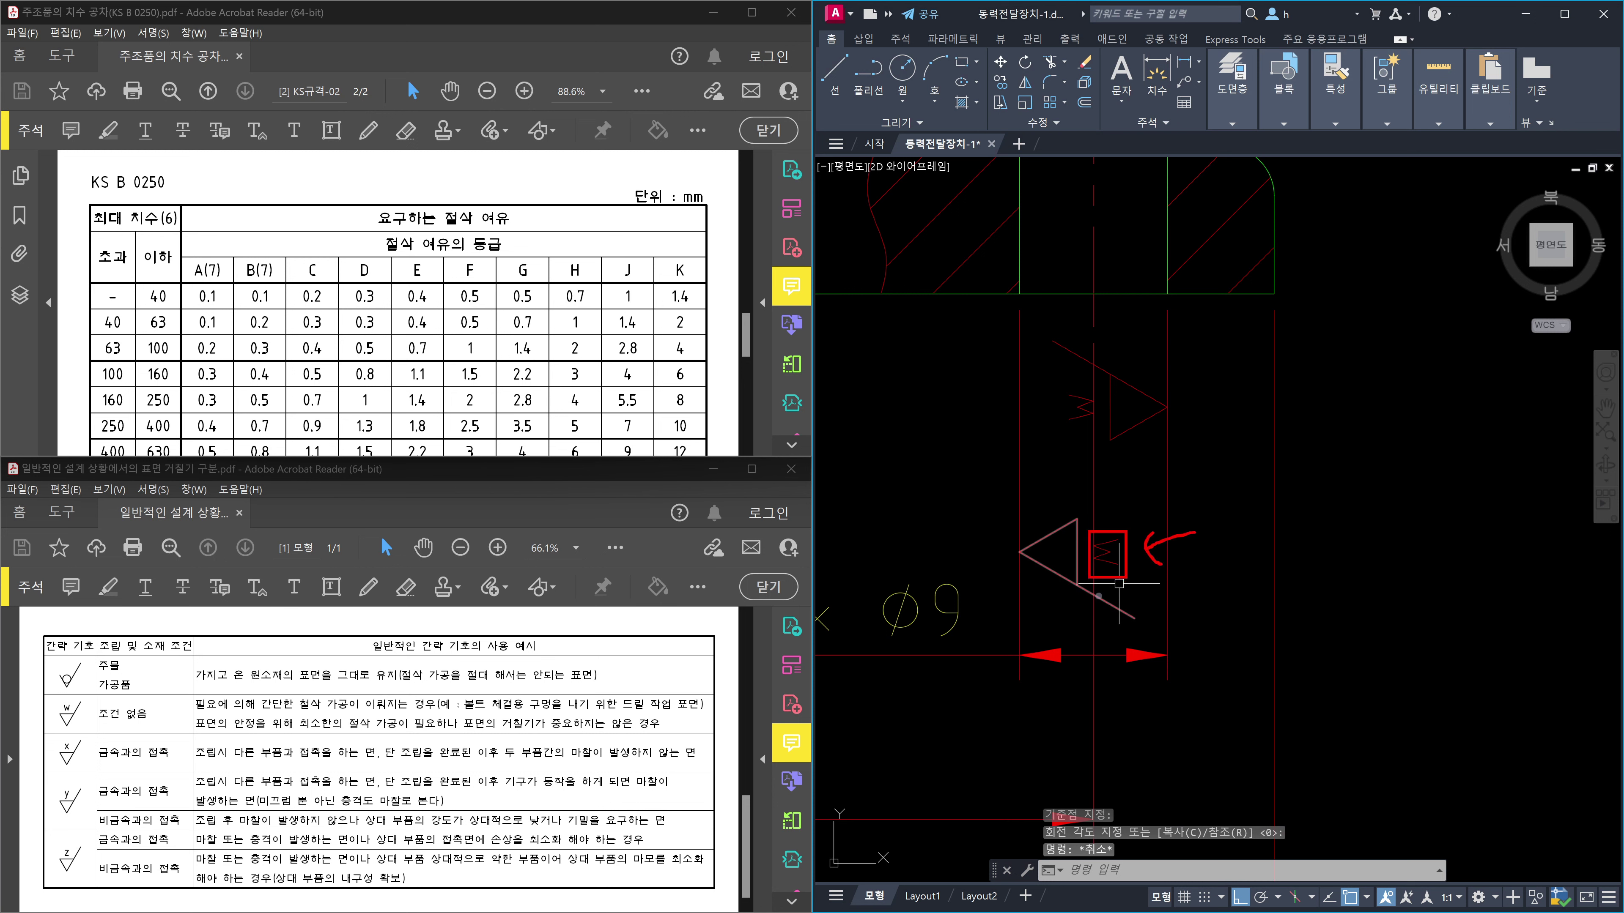
key(Escape)
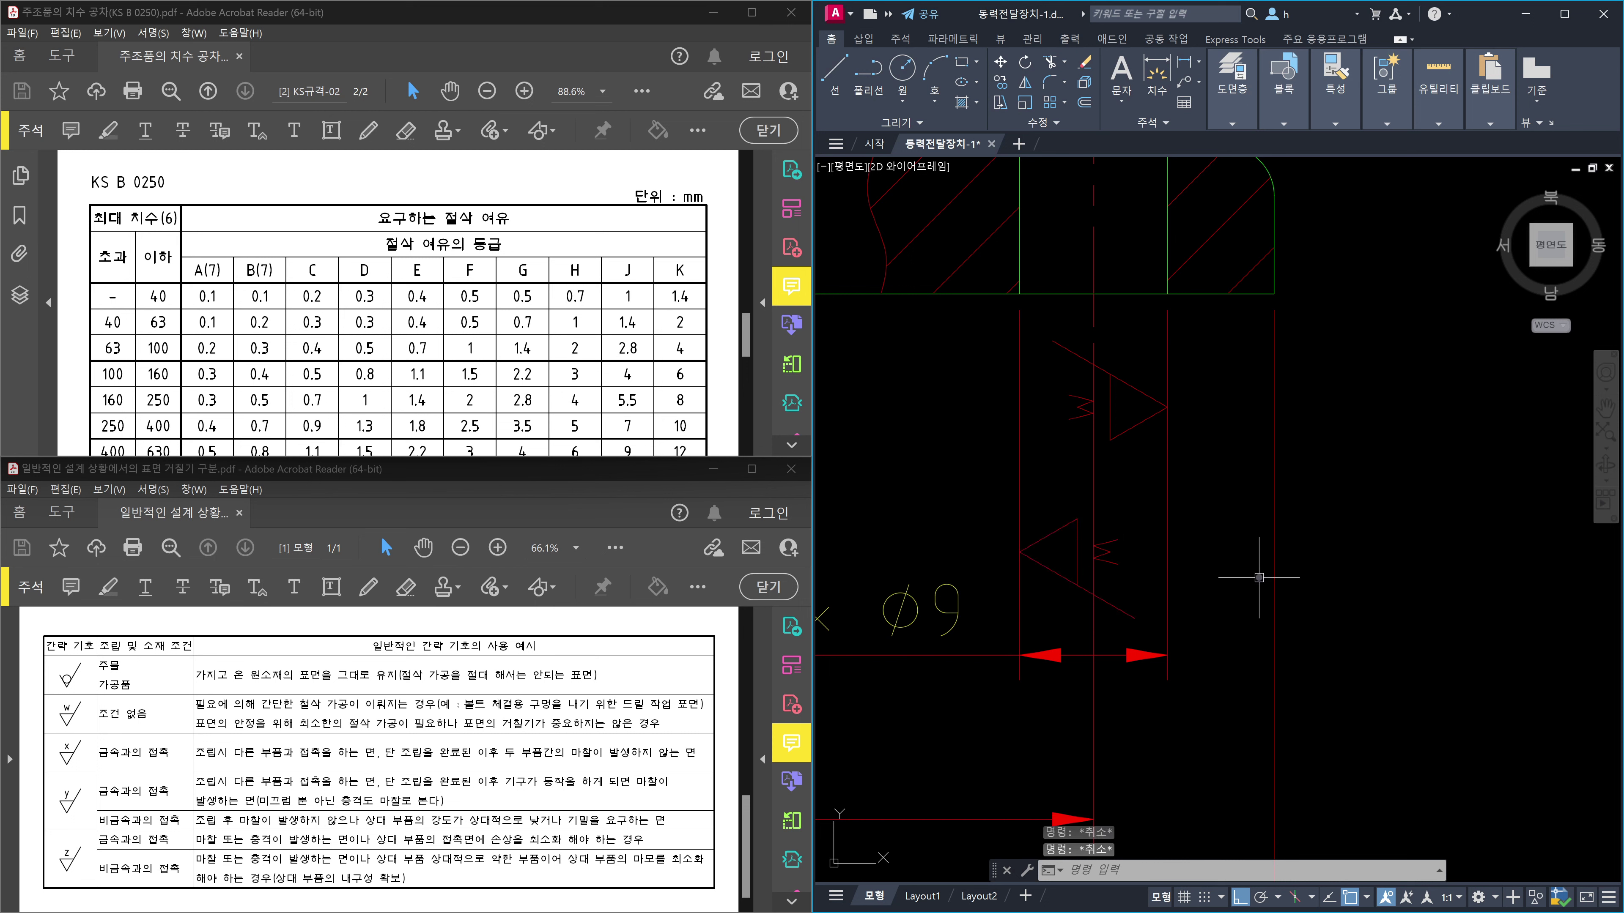
Undo the last rotation, copy and erasure of the w symbol on the left extension line.
key(ctrl+z)
key(ctrl+z)
key(ctrl+z)
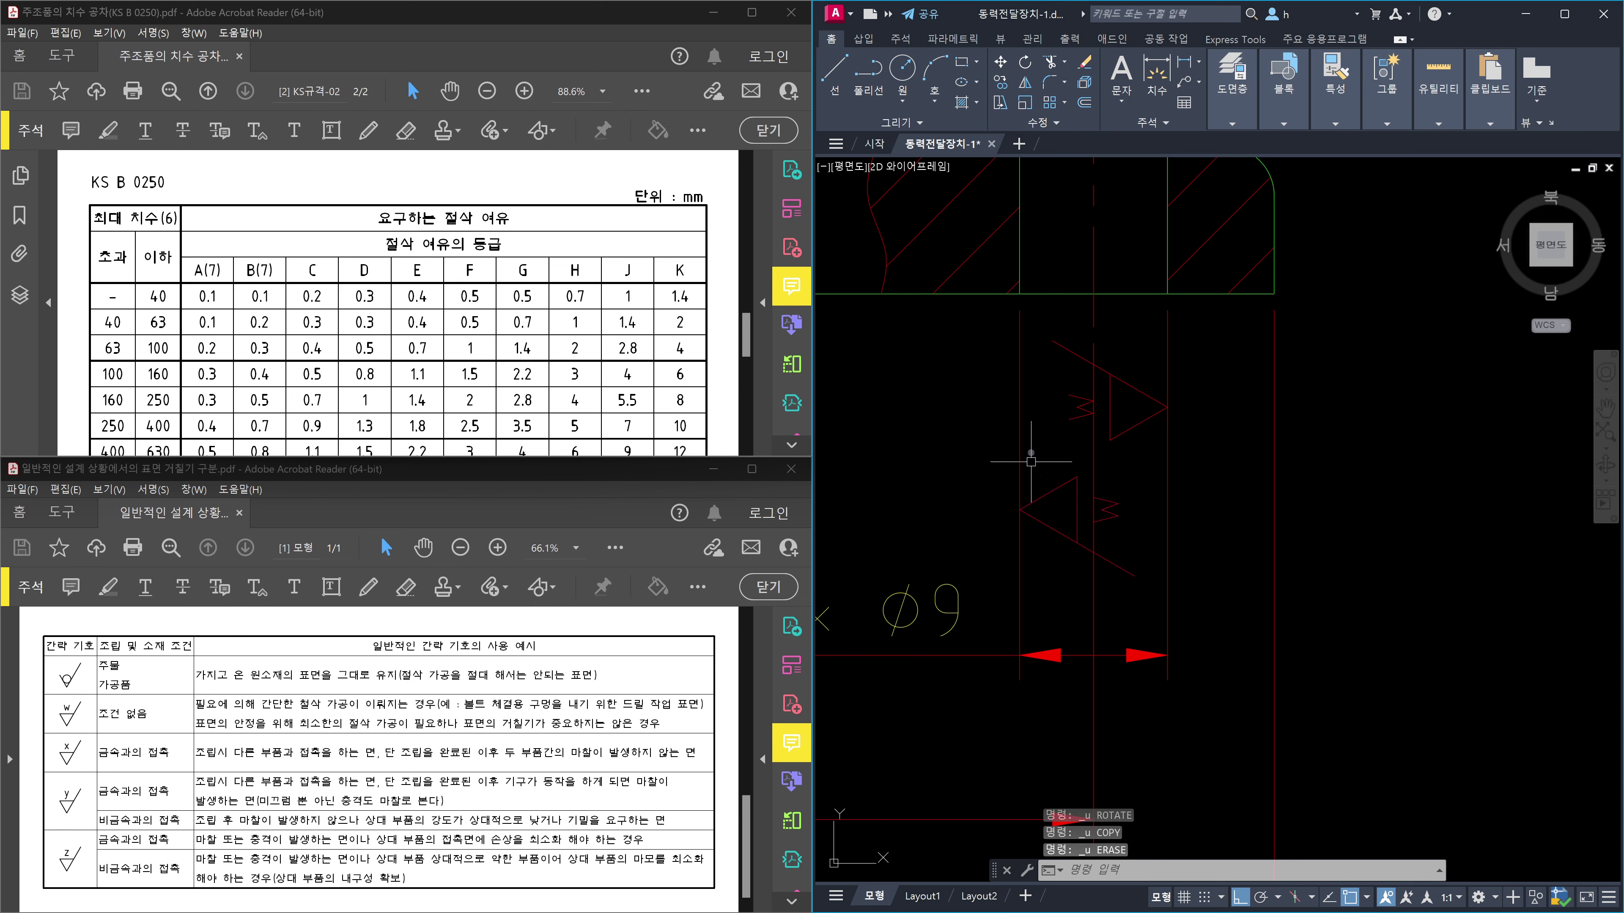
click(1031, 461)
click(994, 426)
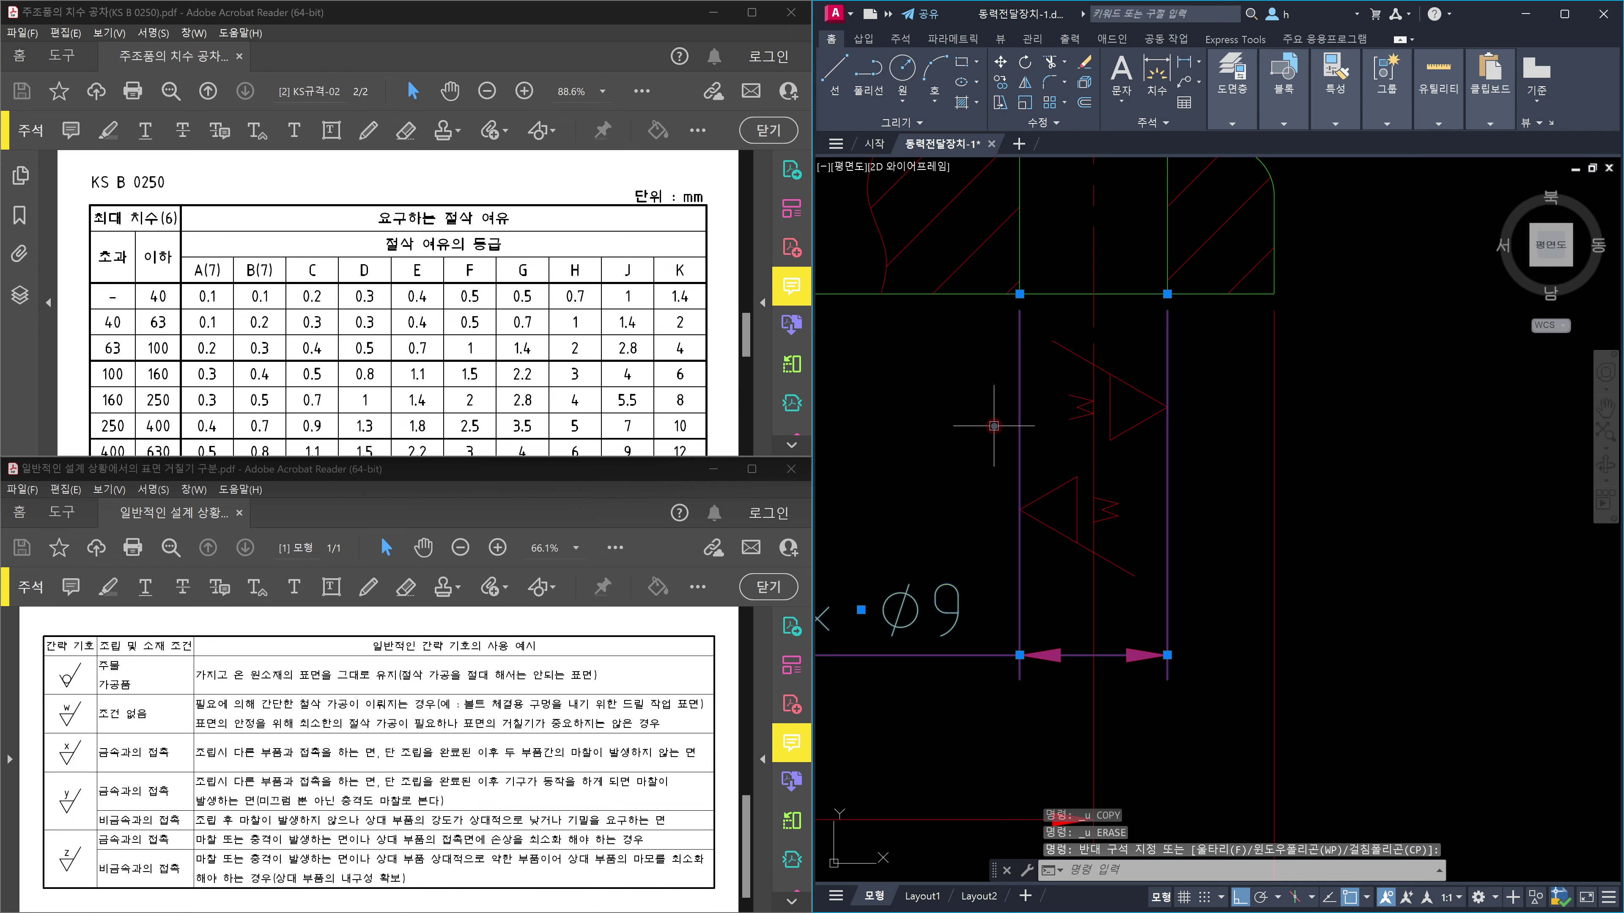
key(Escape)
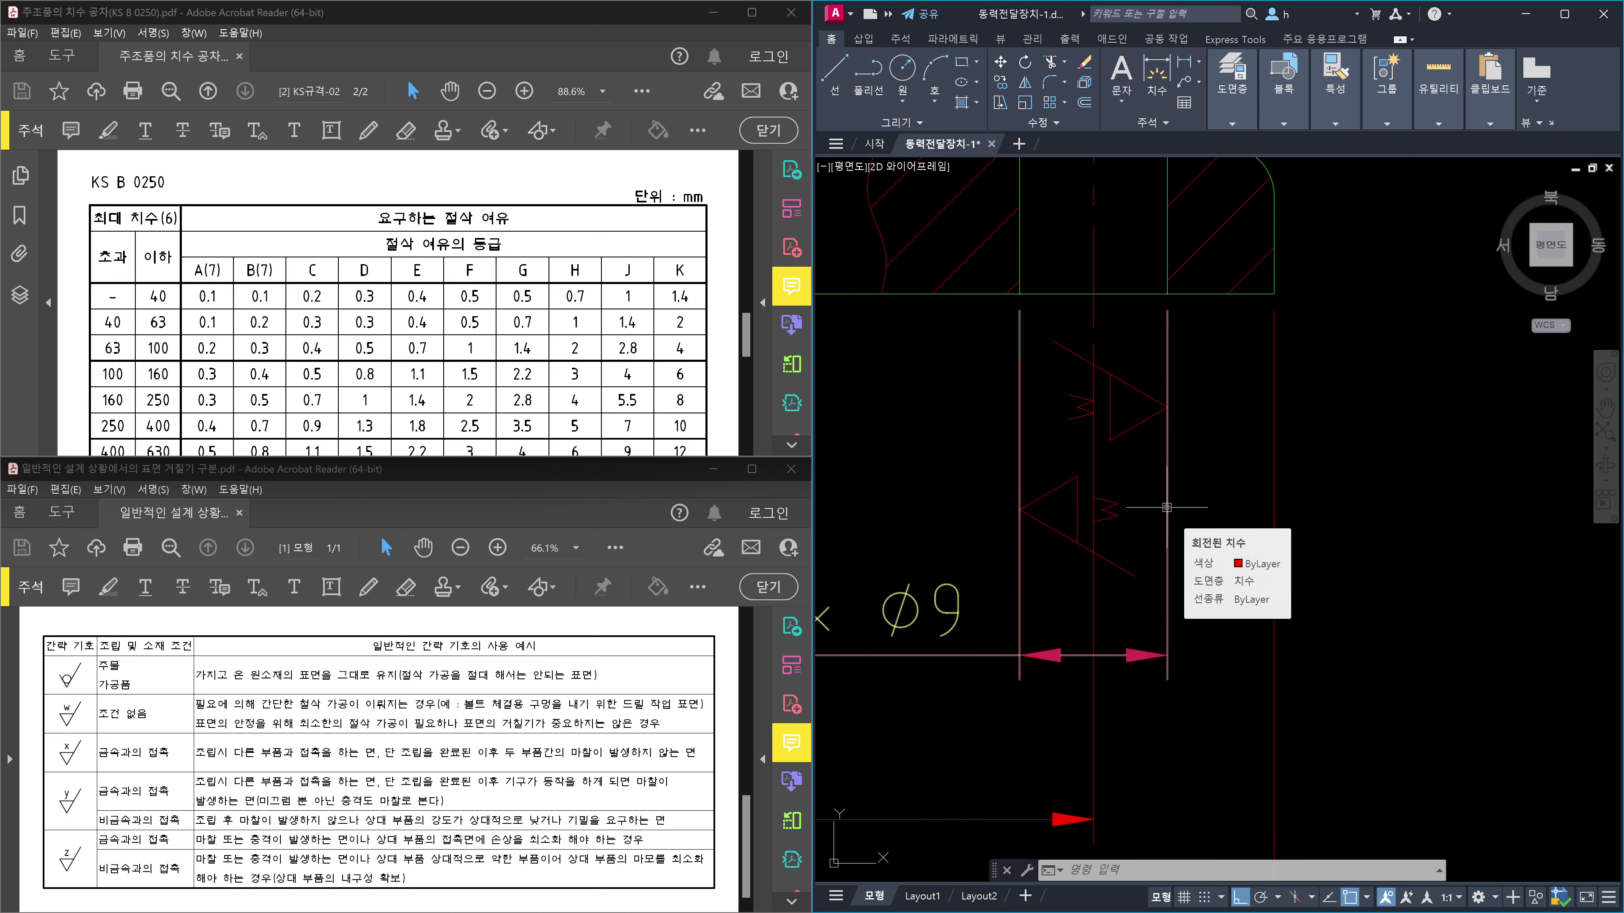
click(1041, 323)
click(1187, 459)
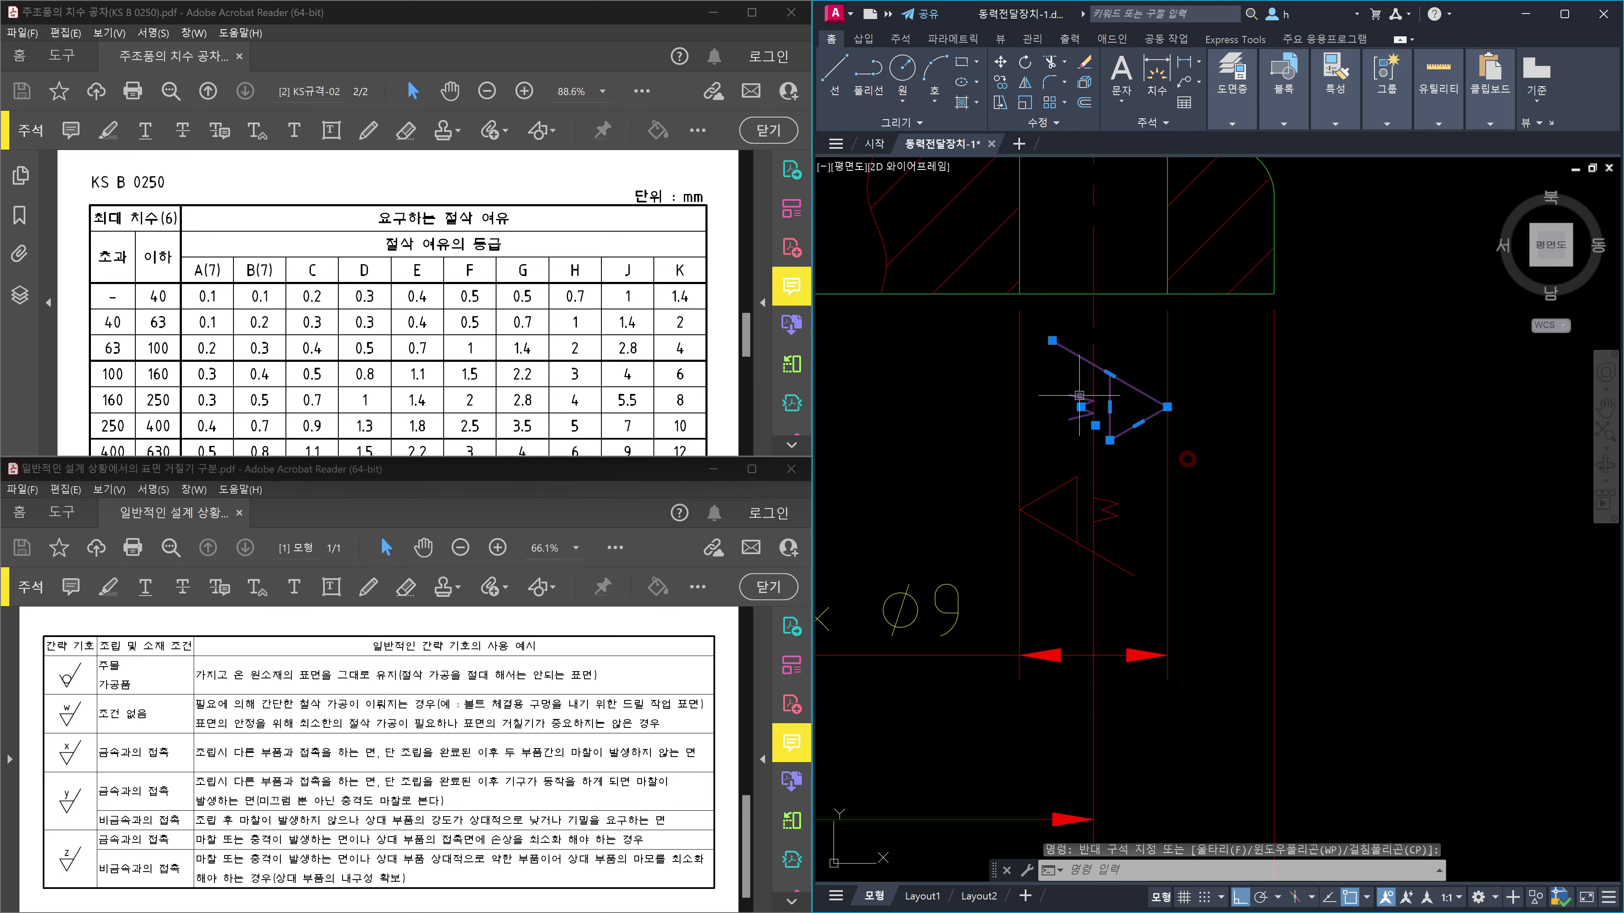
key(Escape)
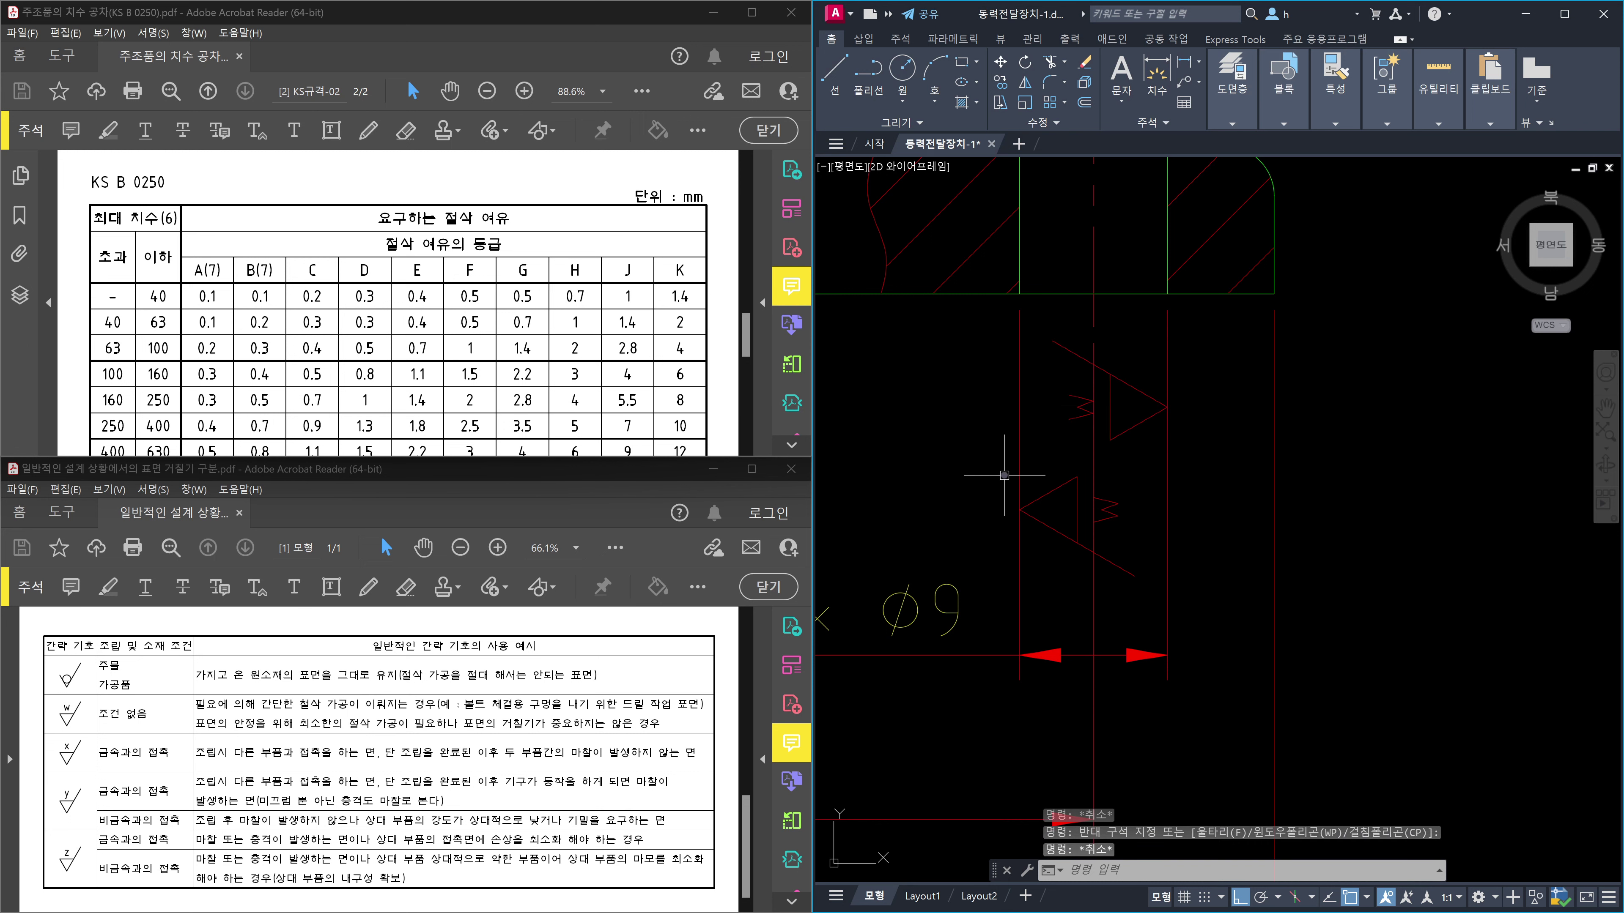
Try erasing the upper w symbol on the 4× Ø9 dimension's right extension line, and undo the erasure.
click(1042, 327)
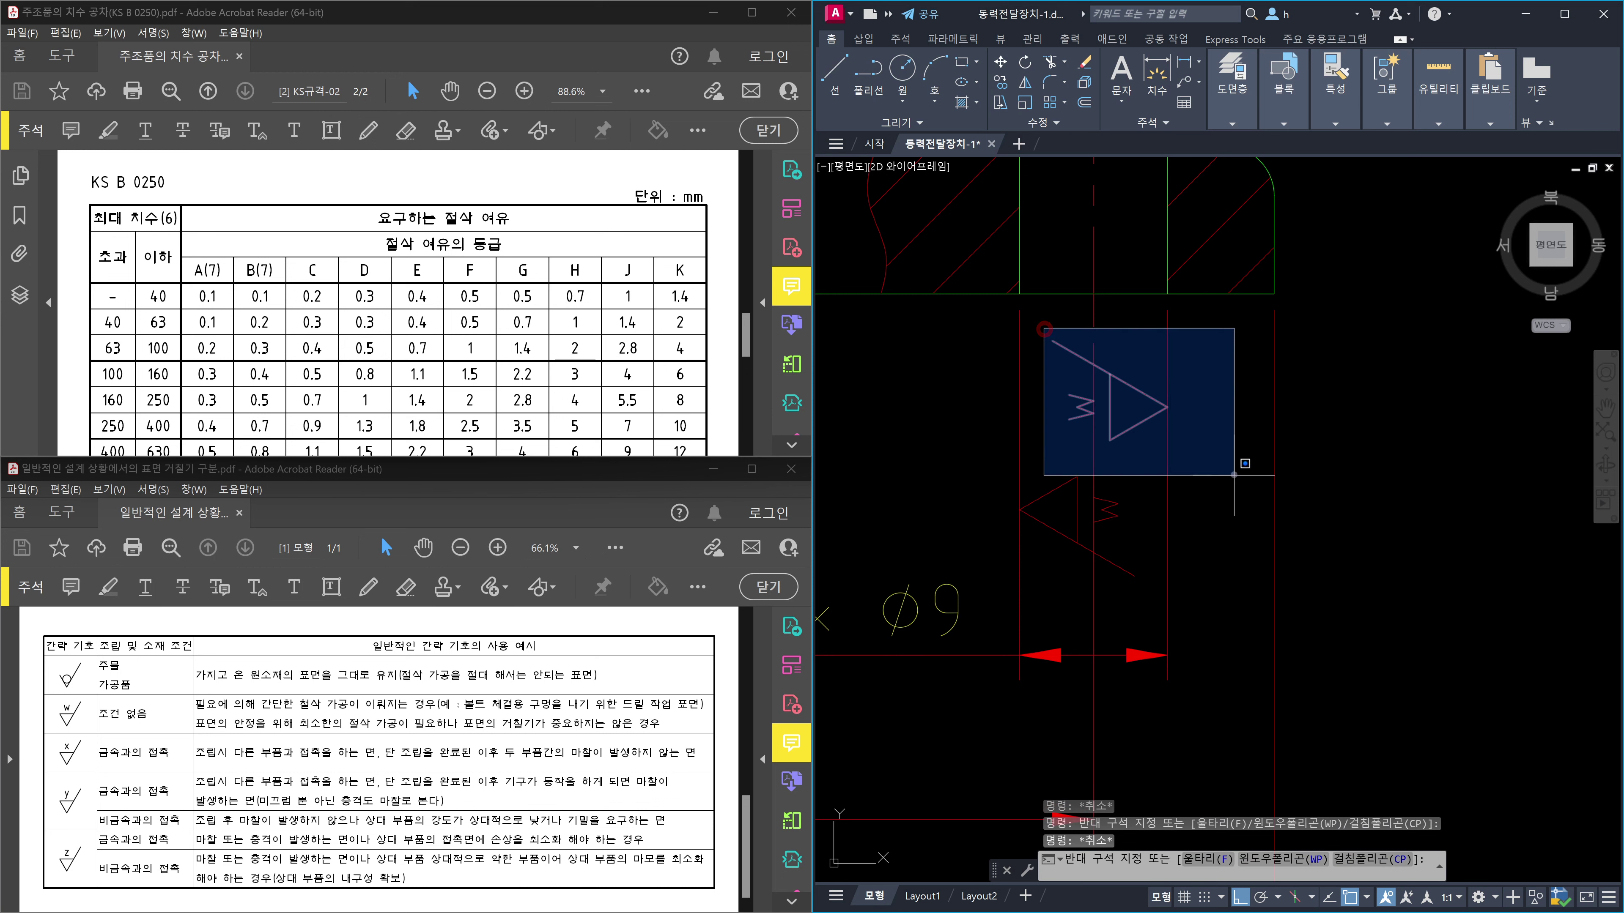
click(1232, 471)
key(Delete)
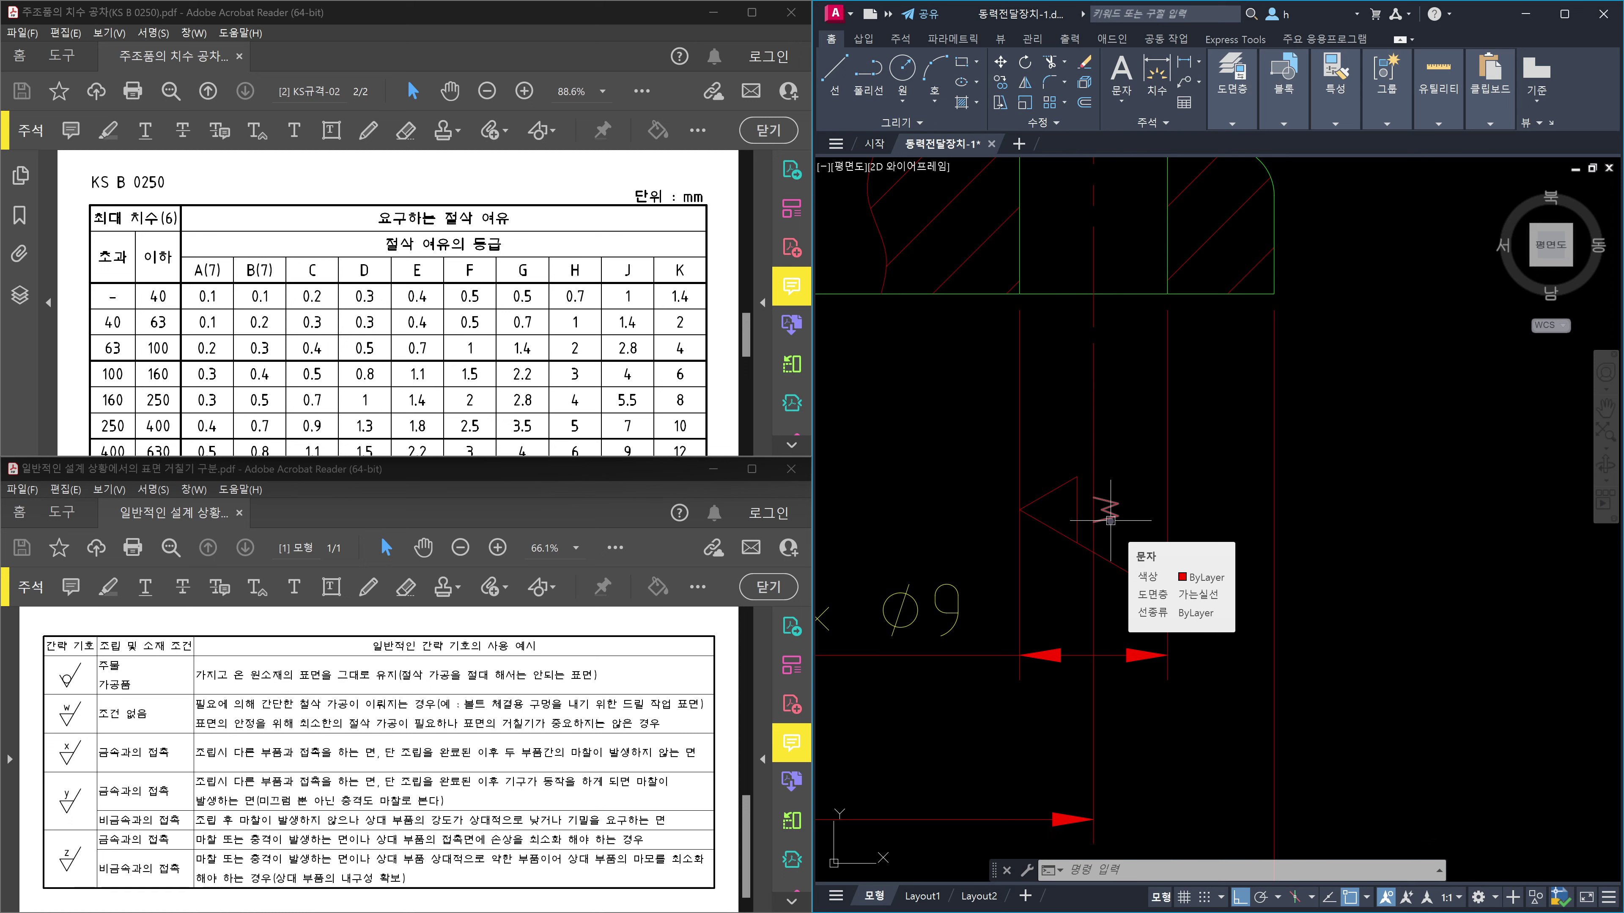
key(Escape)
key(Escape)
key(ctrl+z)
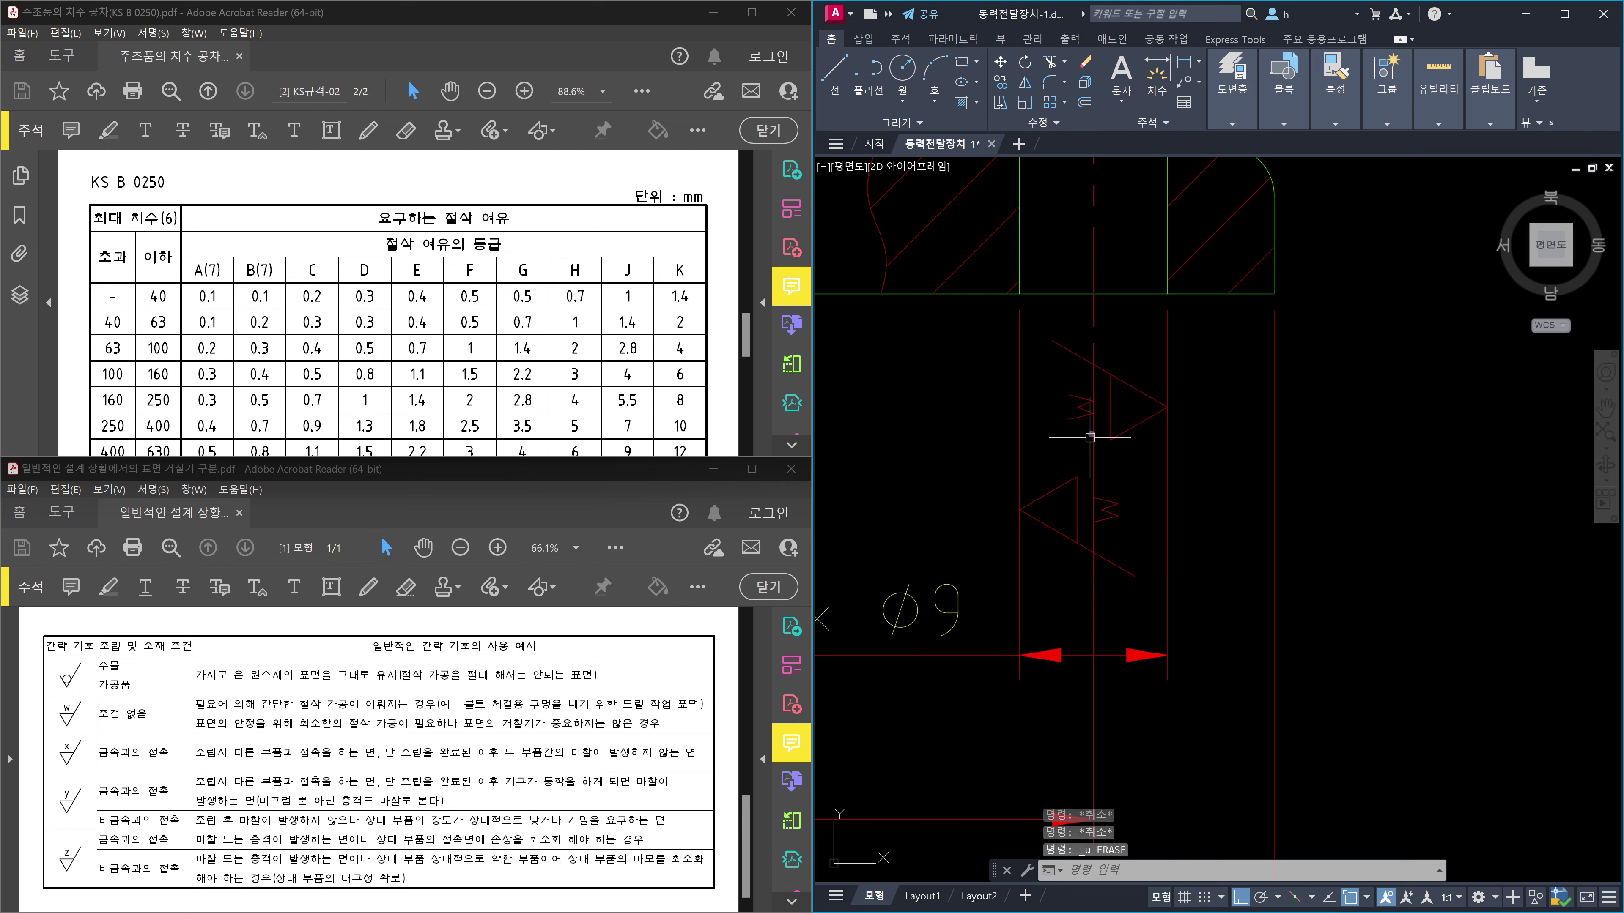
click(1110, 410)
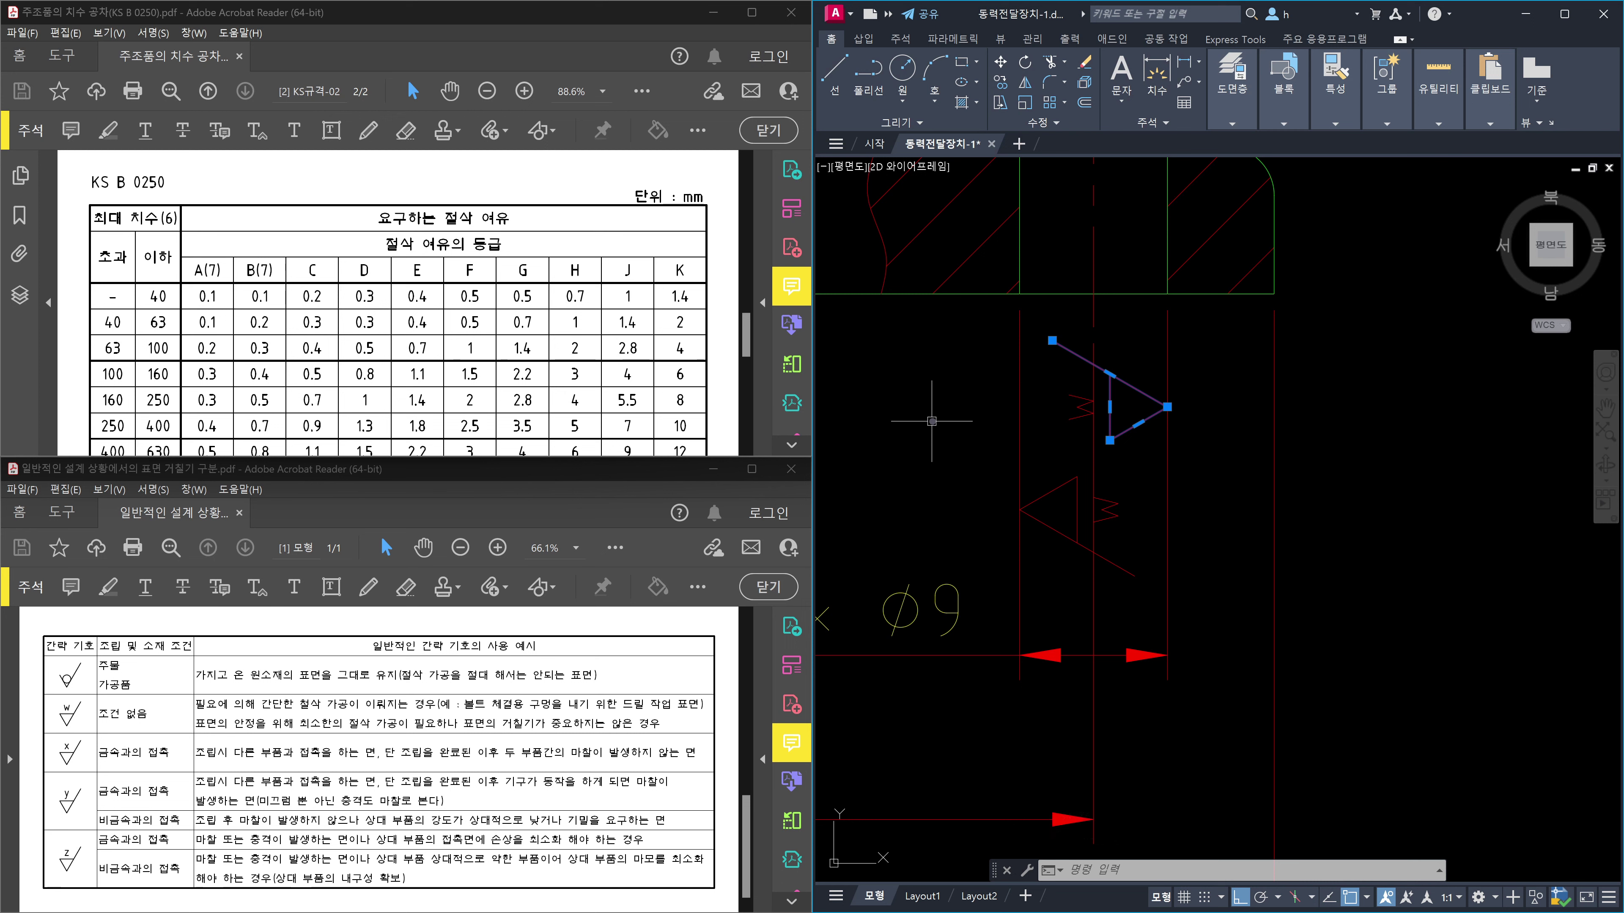
key(Escape)
Erase the lower w symbol on the 4× Ø9 dimension's left extension line, keeping only the upper one.
click(962, 464)
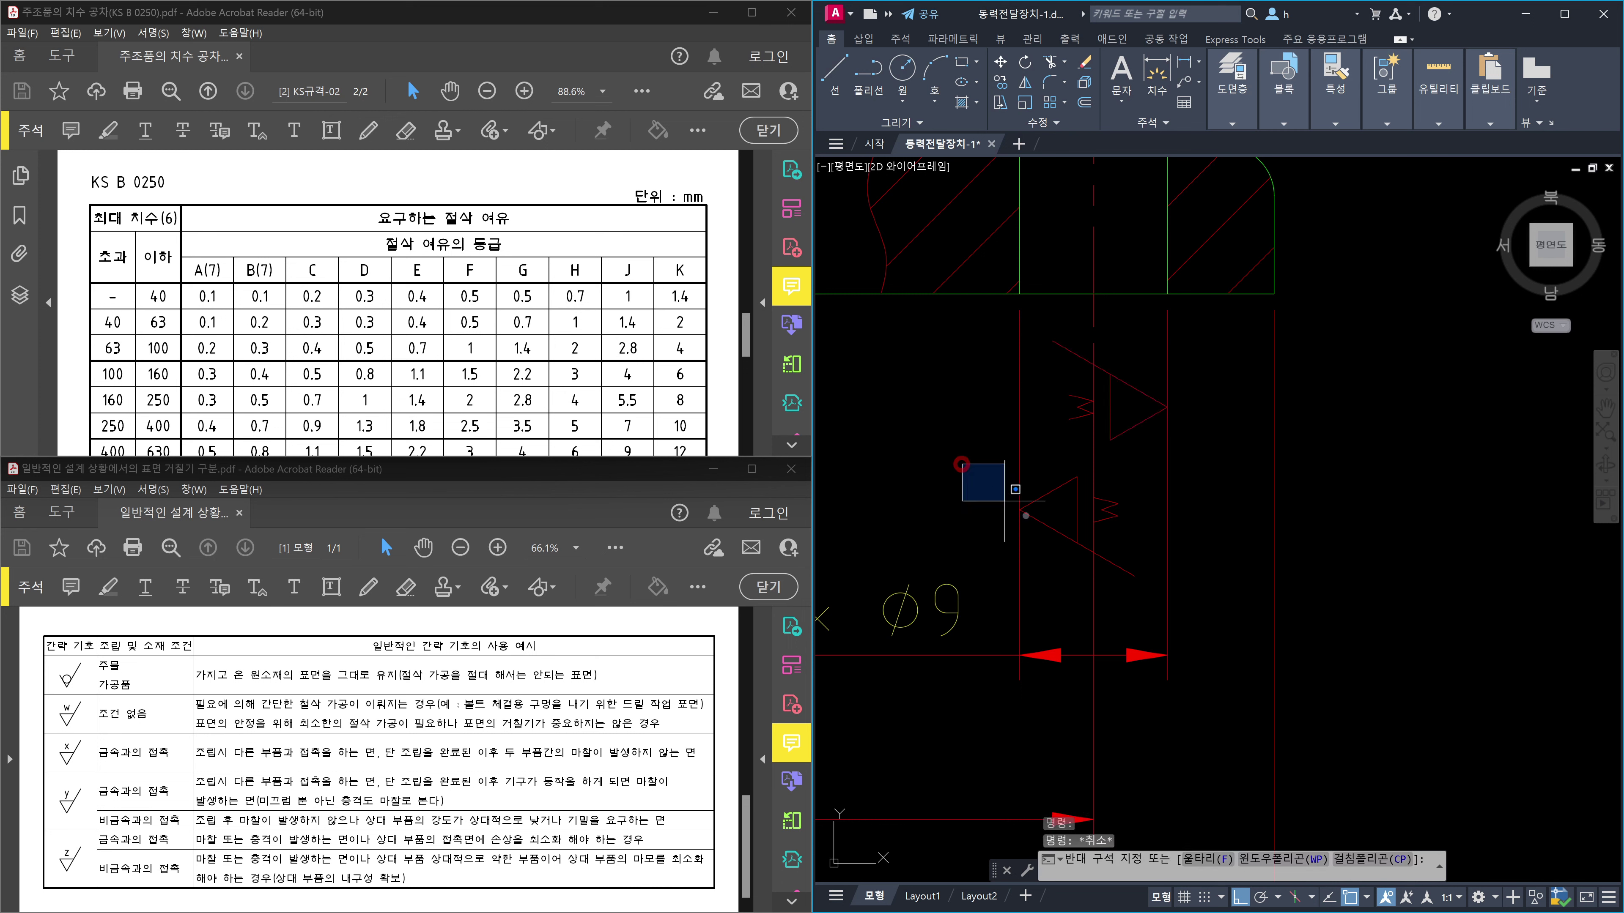
click(1216, 592)
key(Delete)
Stretch the side view's 4× Ø9, 84 and 106 dimensions straight up by 10 mm.
scroll(1219, 603, down, 5)
middle_drag(1219, 604, 1320, 540)
text(s)
key(Return)
click(1395, 668)
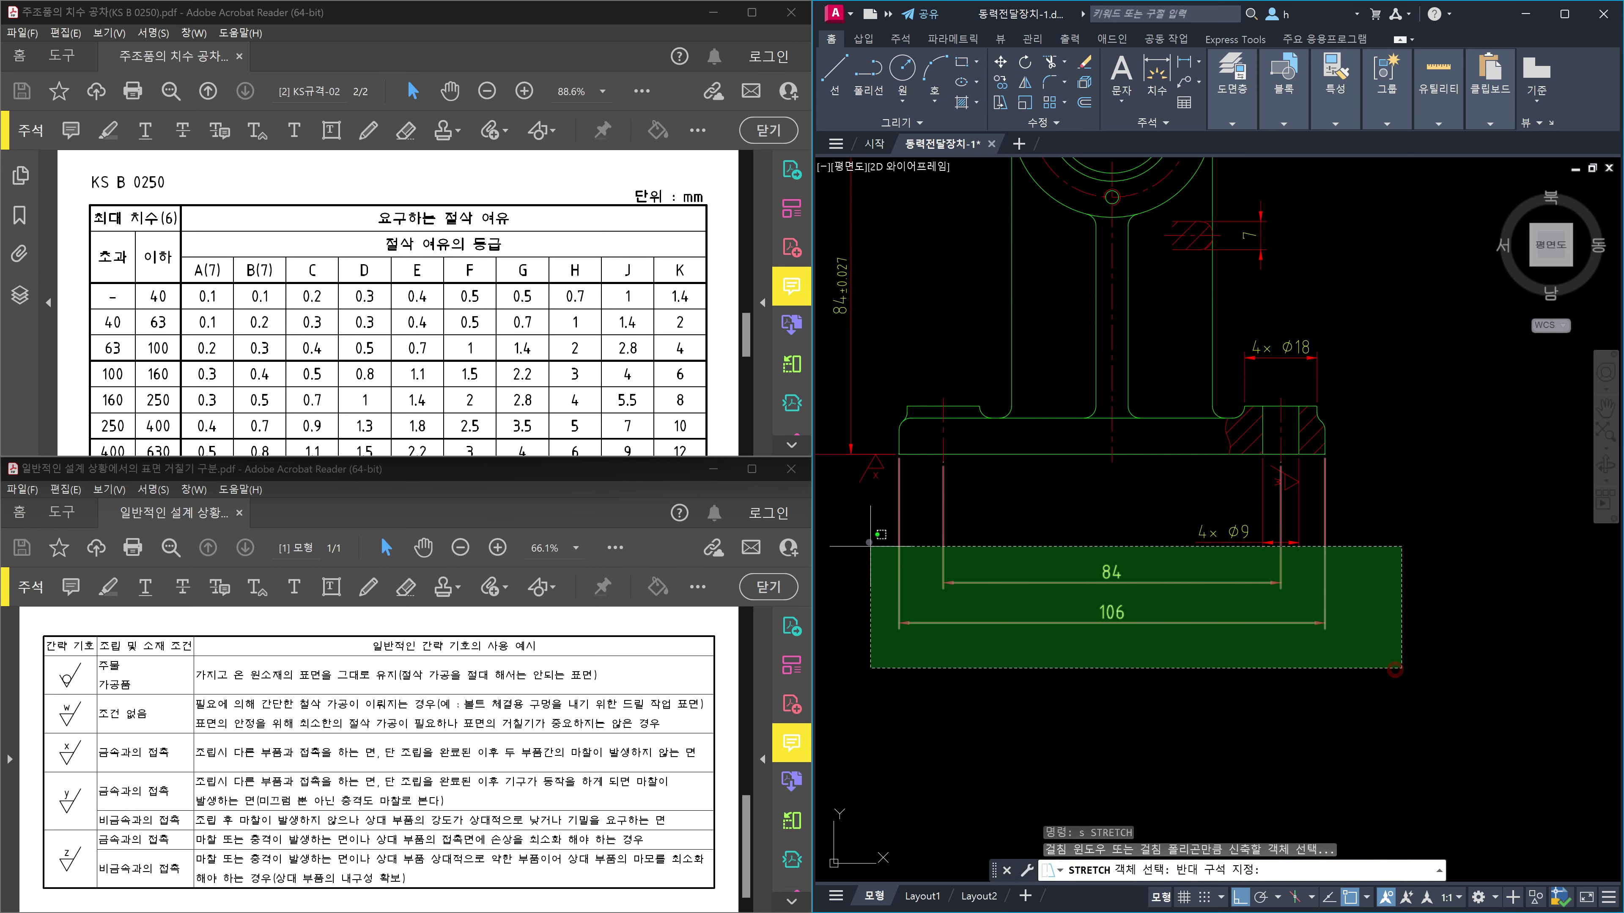
click(826, 458)
key(Return)
click(1388, 598)
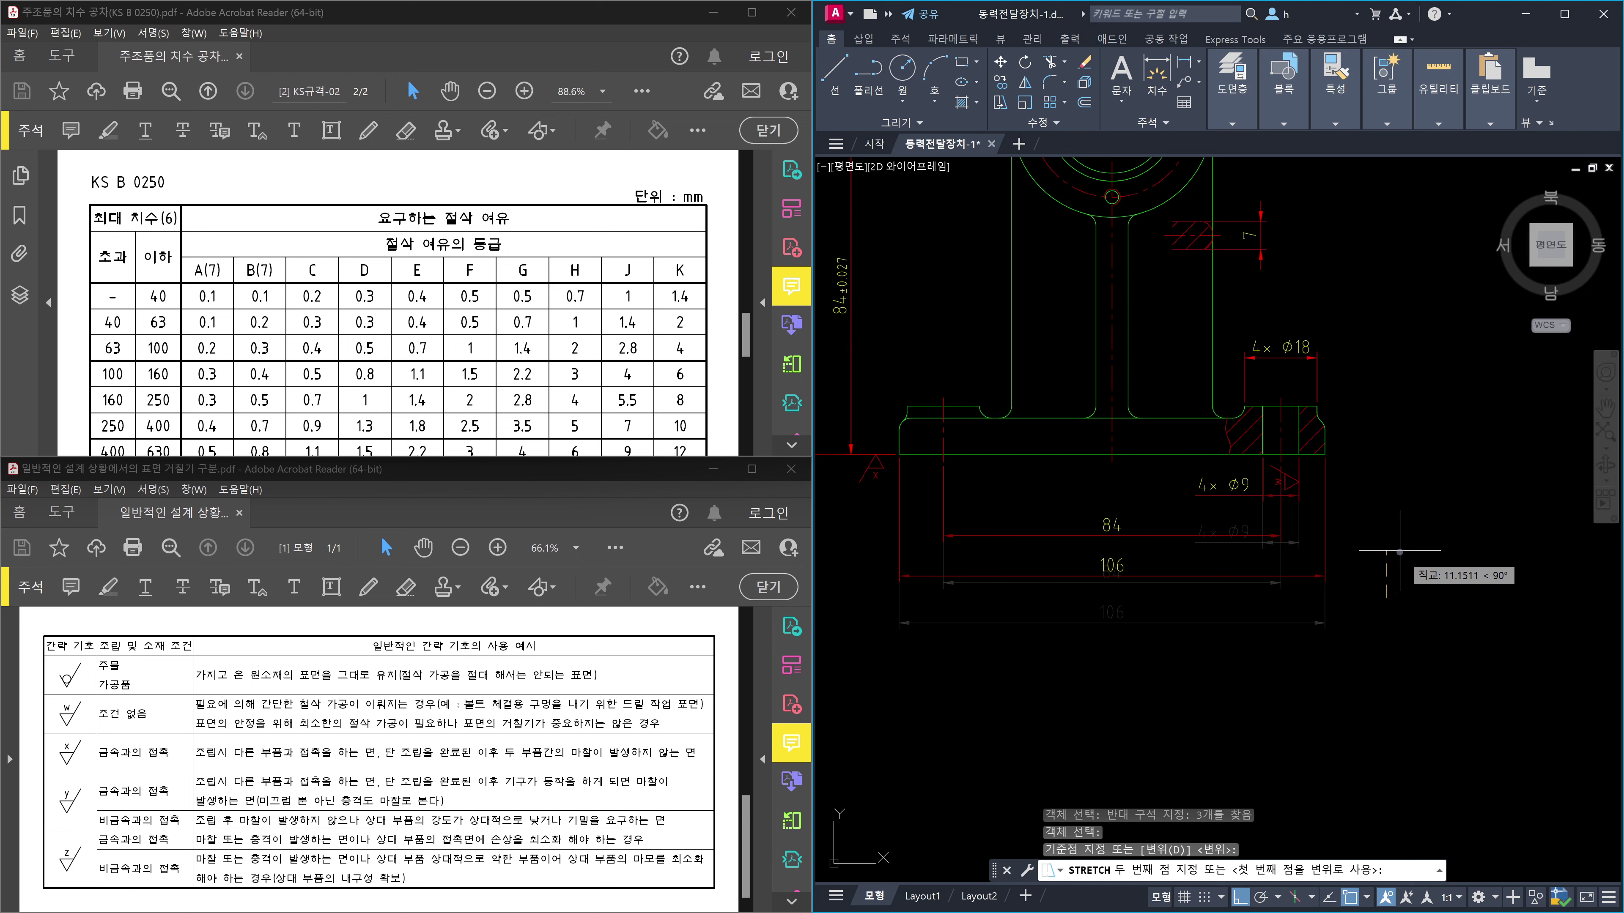
text(10)
key(Return)
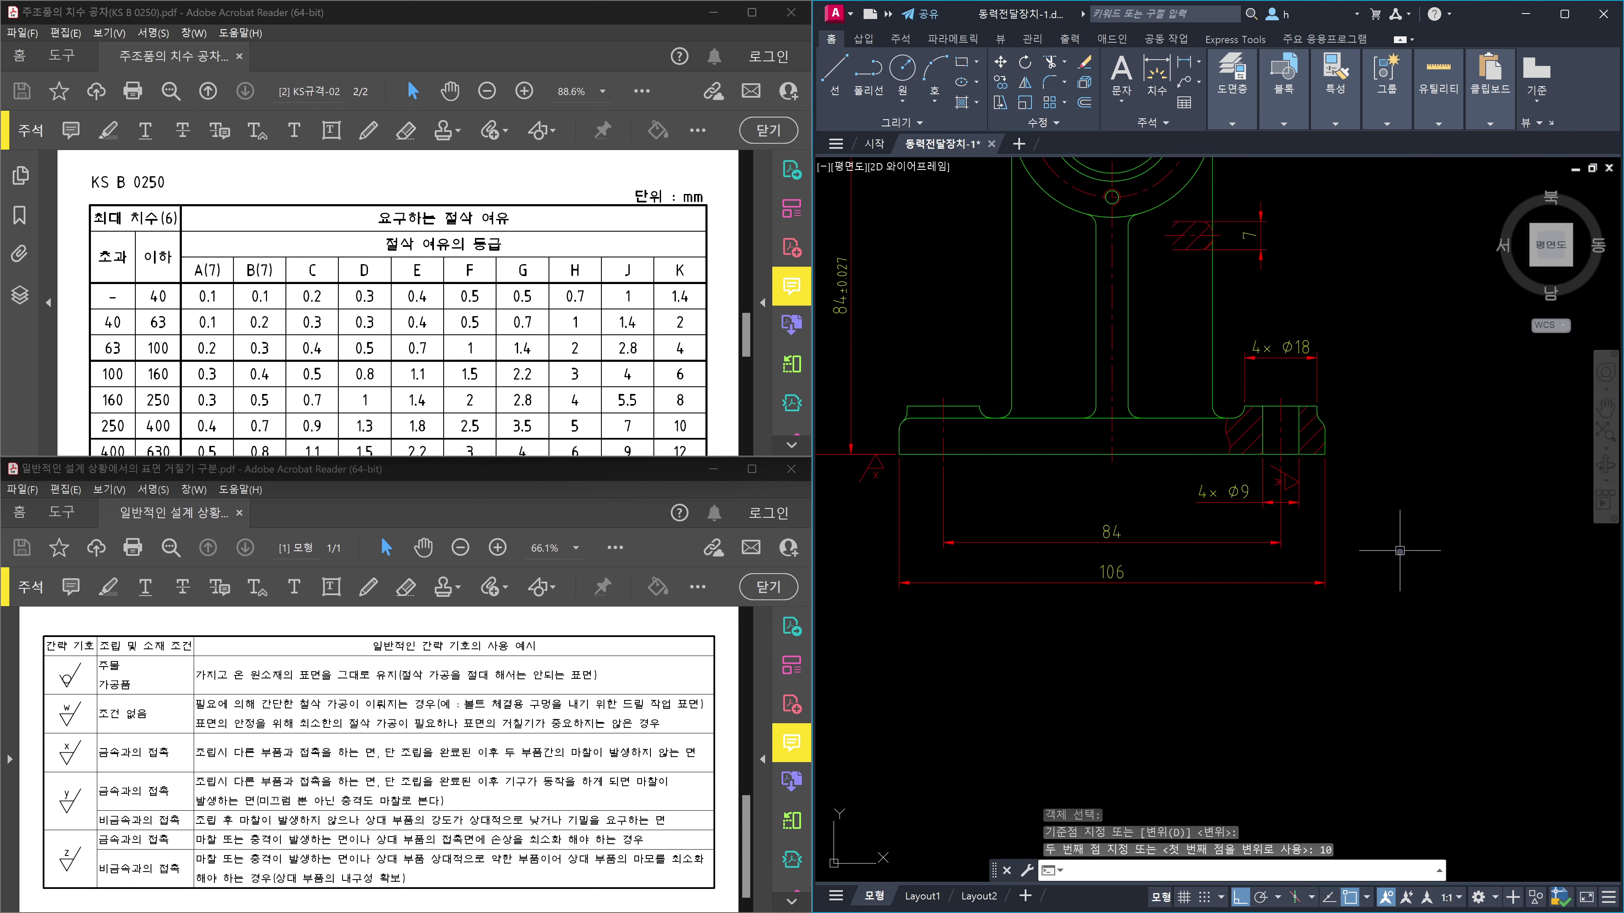
Examine the two Ø9 hole walls, the remaining w symbol and the 84 dimension's extension line beside it.
scroll(1243, 462, up, 3)
key(Escape)
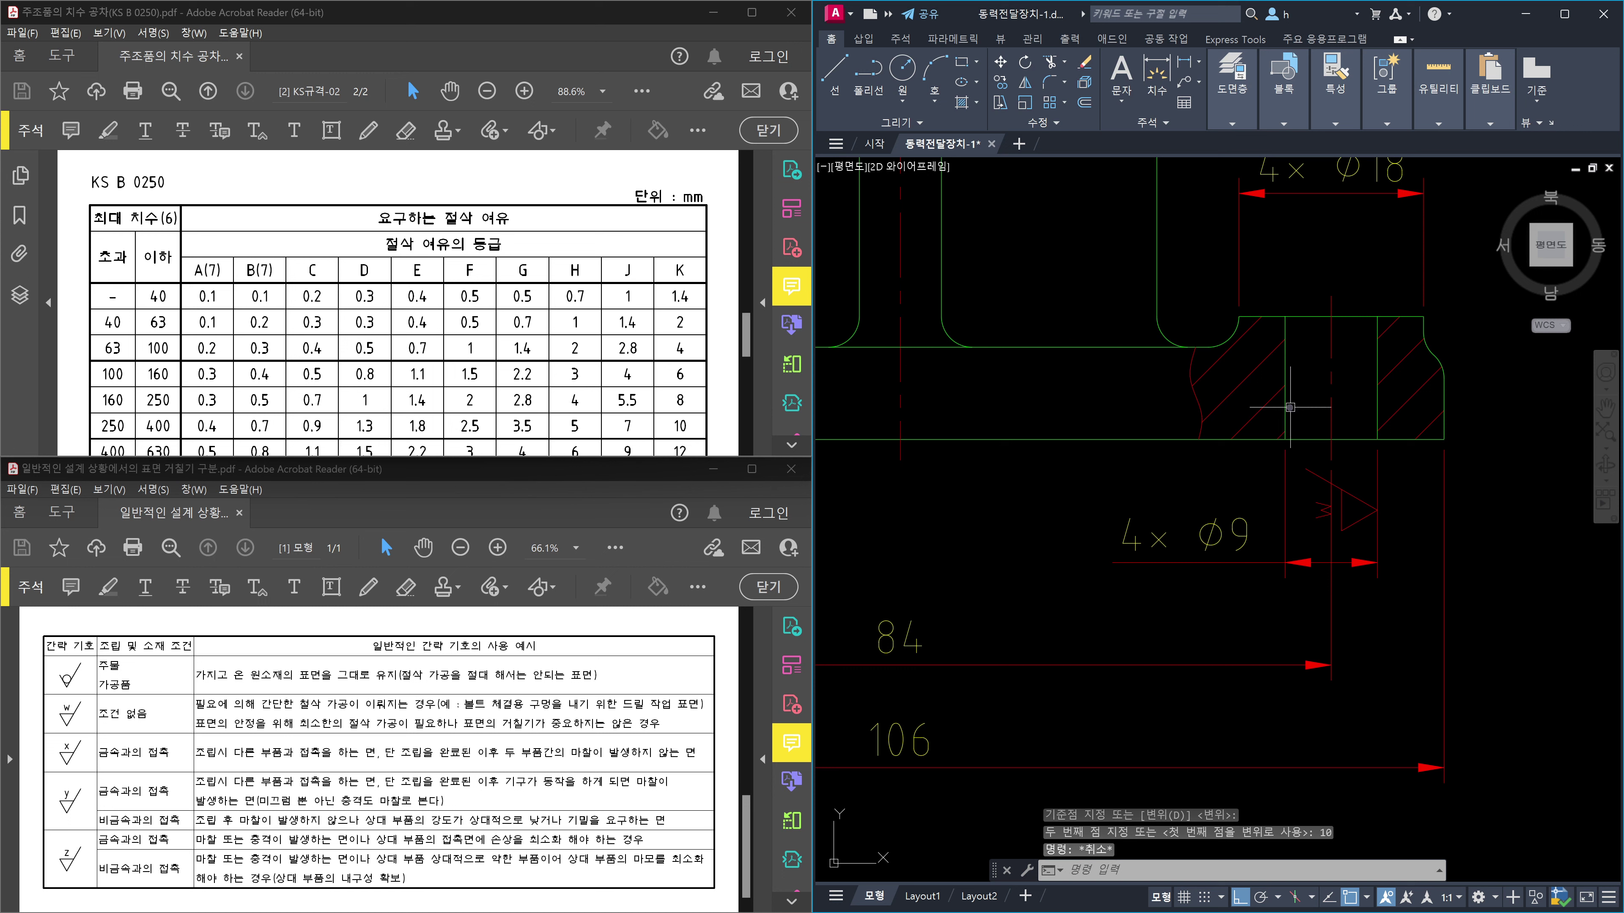
click(1287, 404)
click(1376, 403)
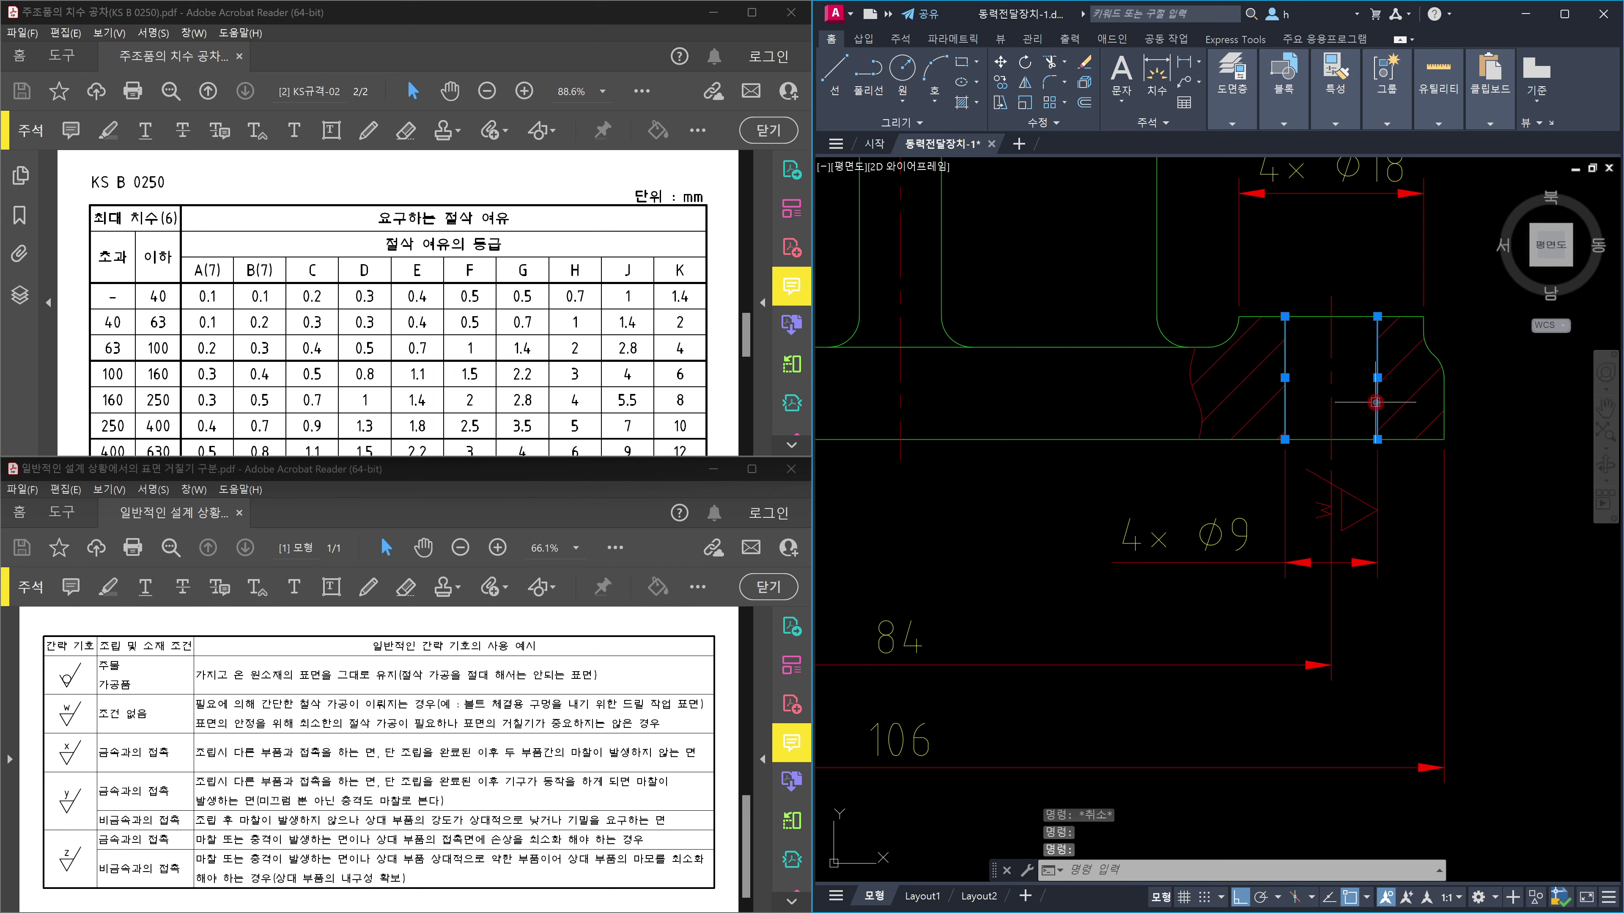
key(Escape)
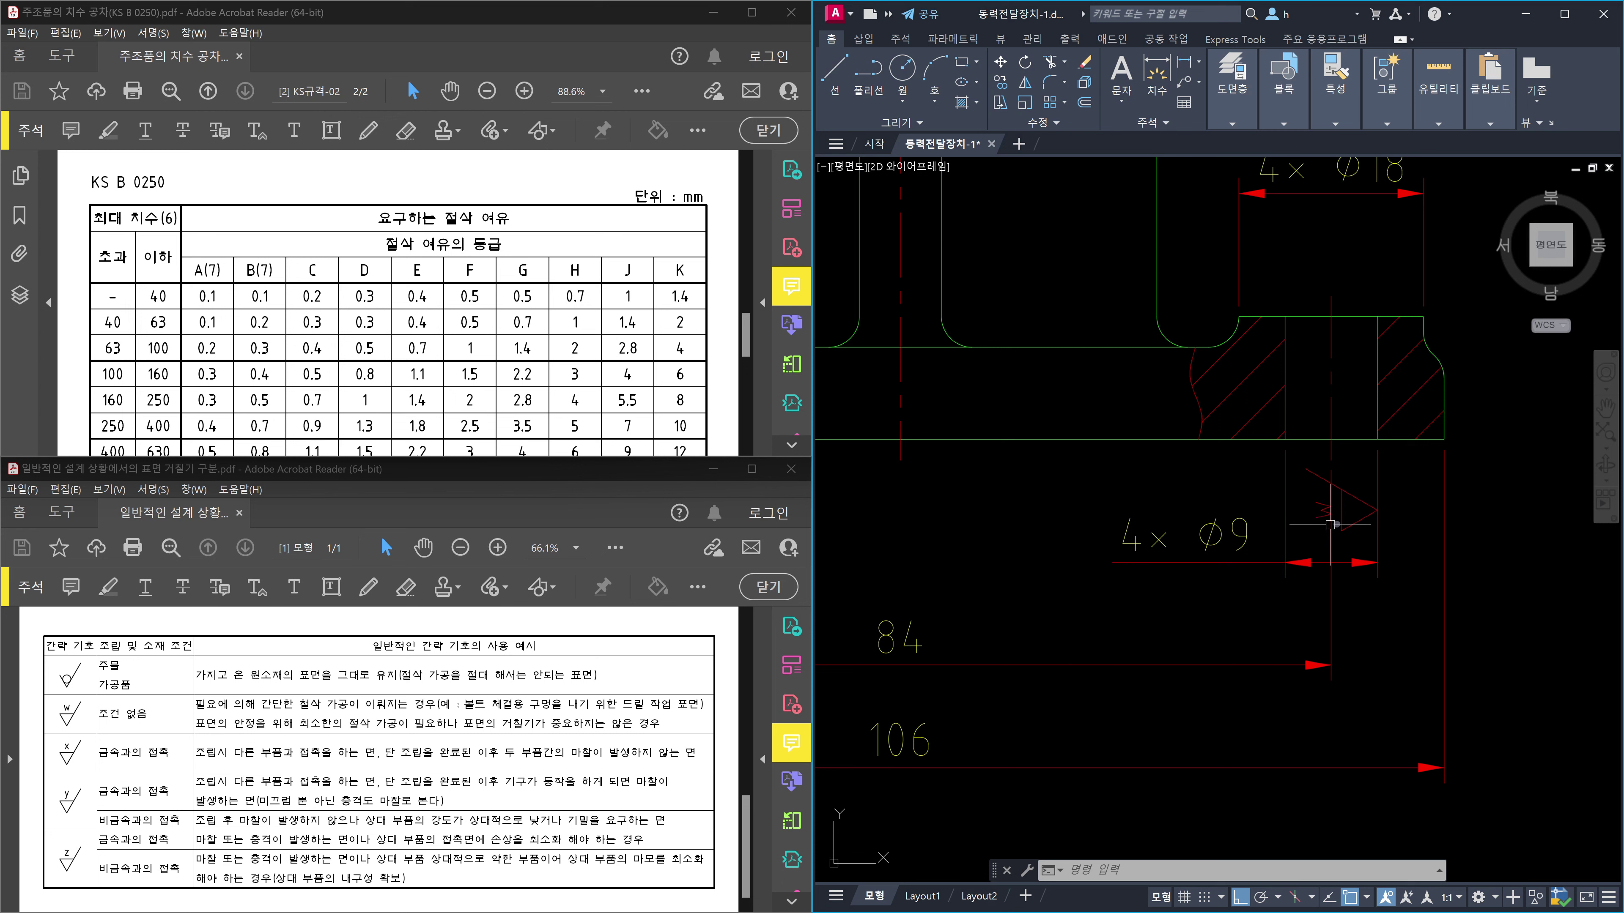
scroll(1342, 523, up, 3)
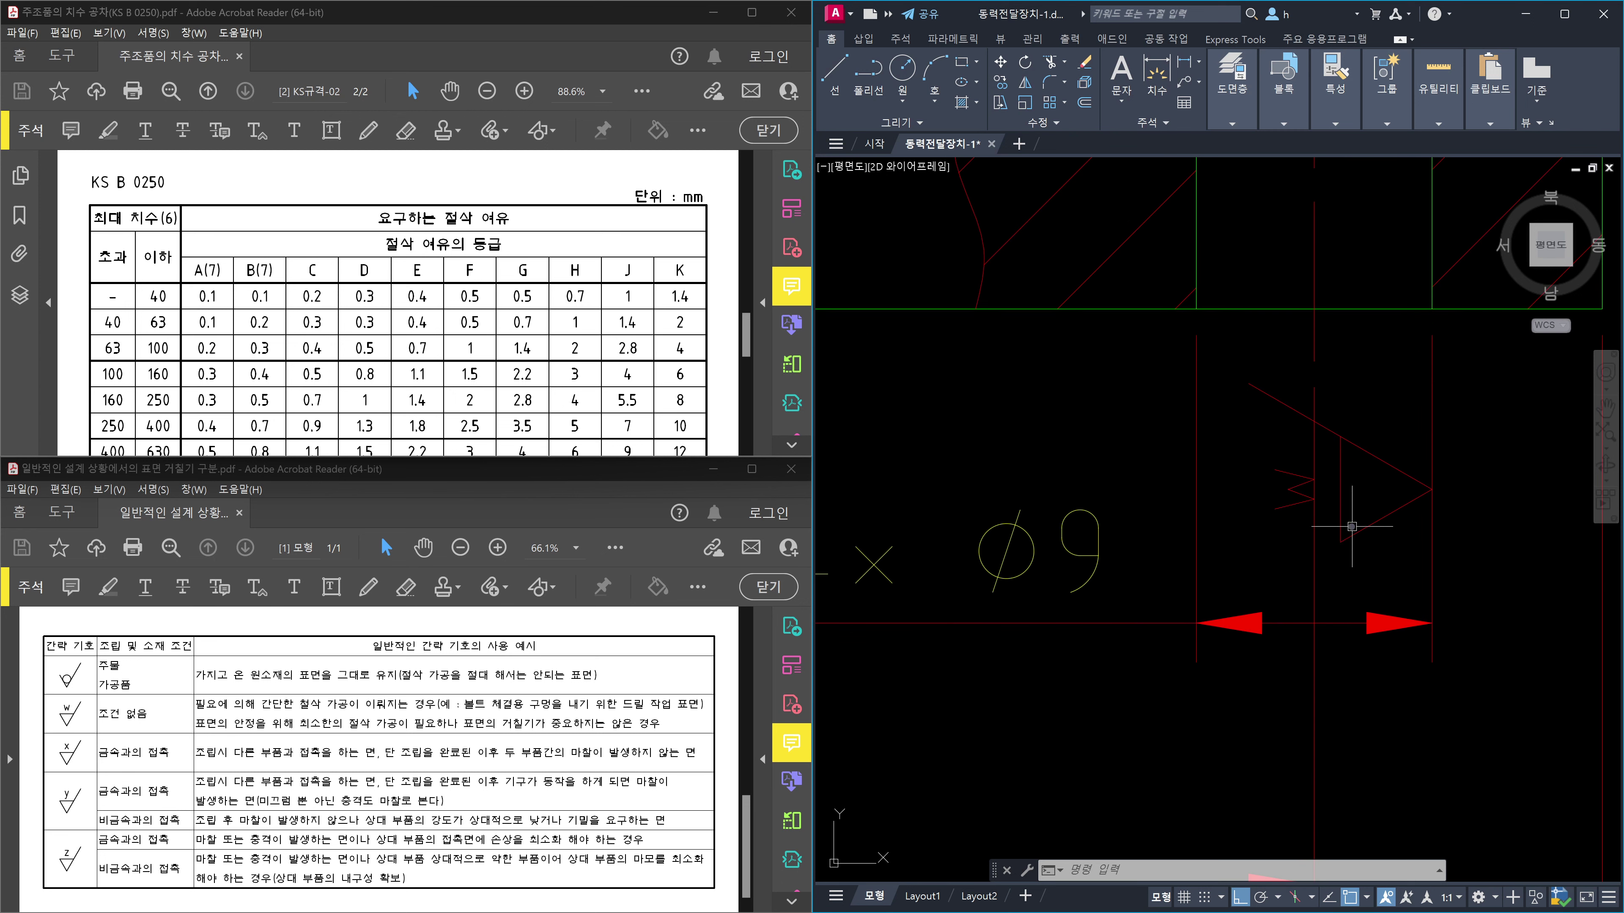
key(Escape)
key(Escape)
click(1382, 546)
click(1349, 435)
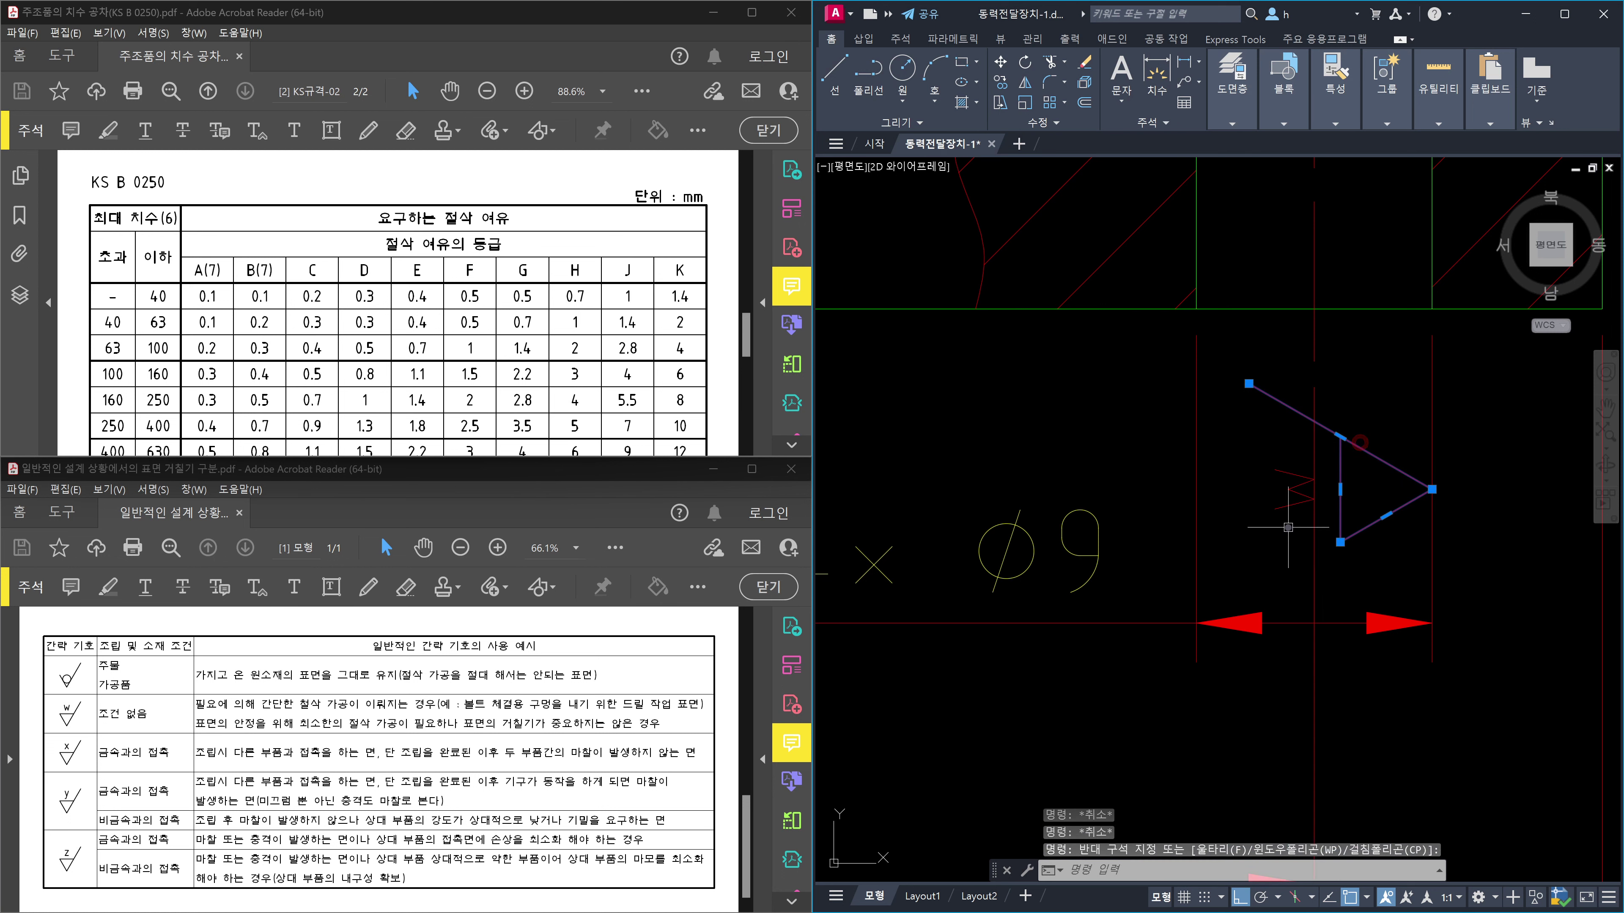
click(1288, 527)
key(Escape)
scroll(1318, 593, down, 2)
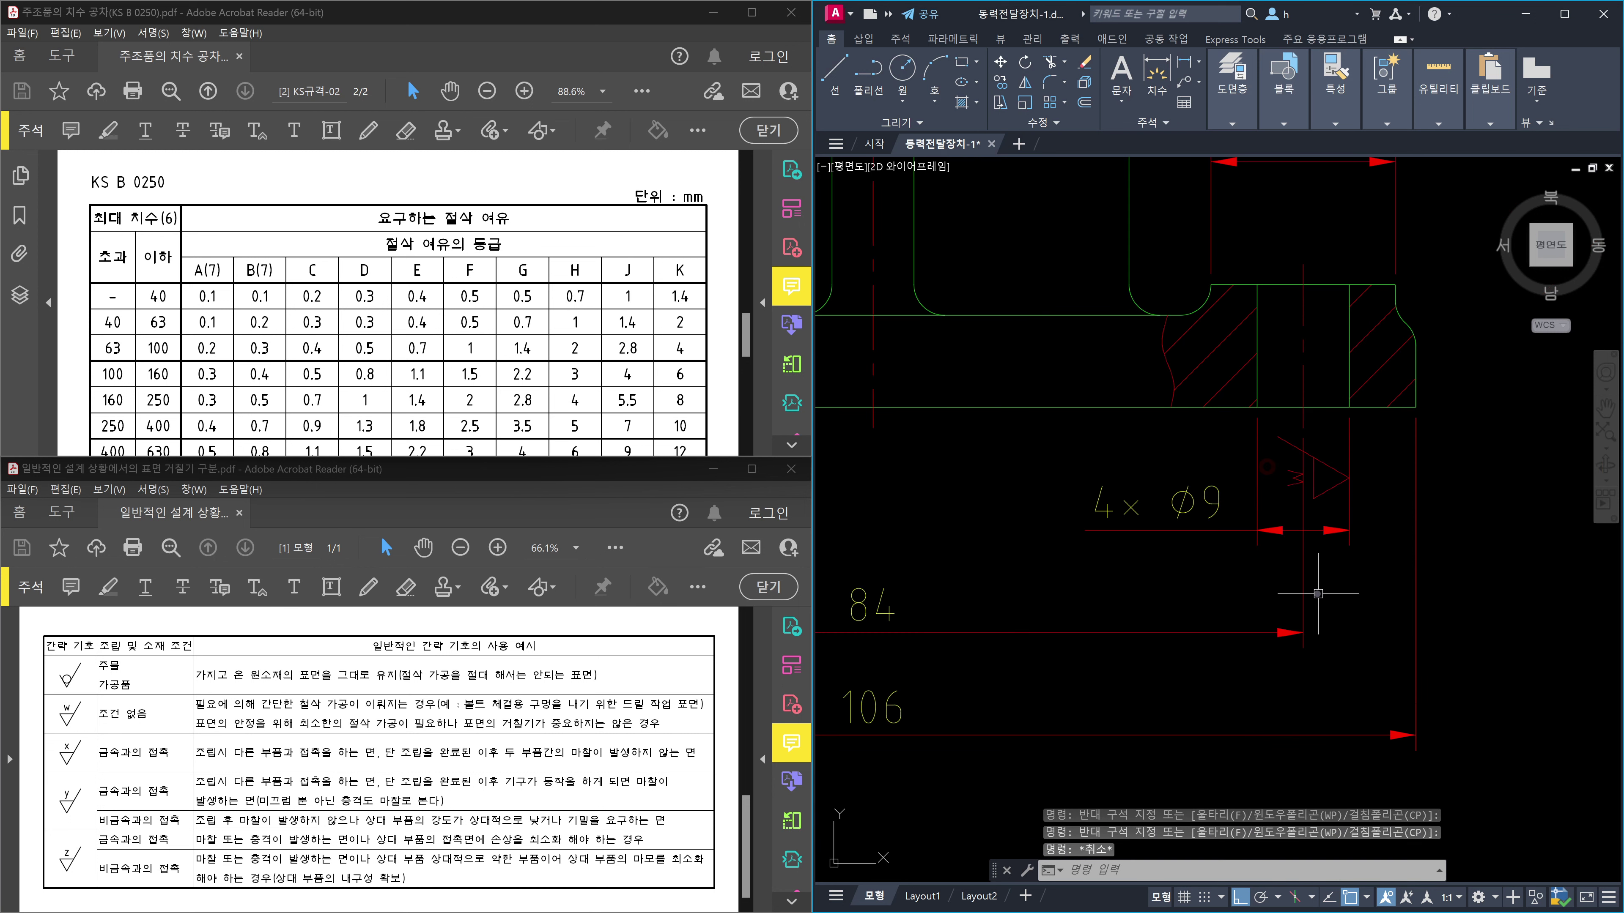
click(1316, 592)
click(1289, 585)
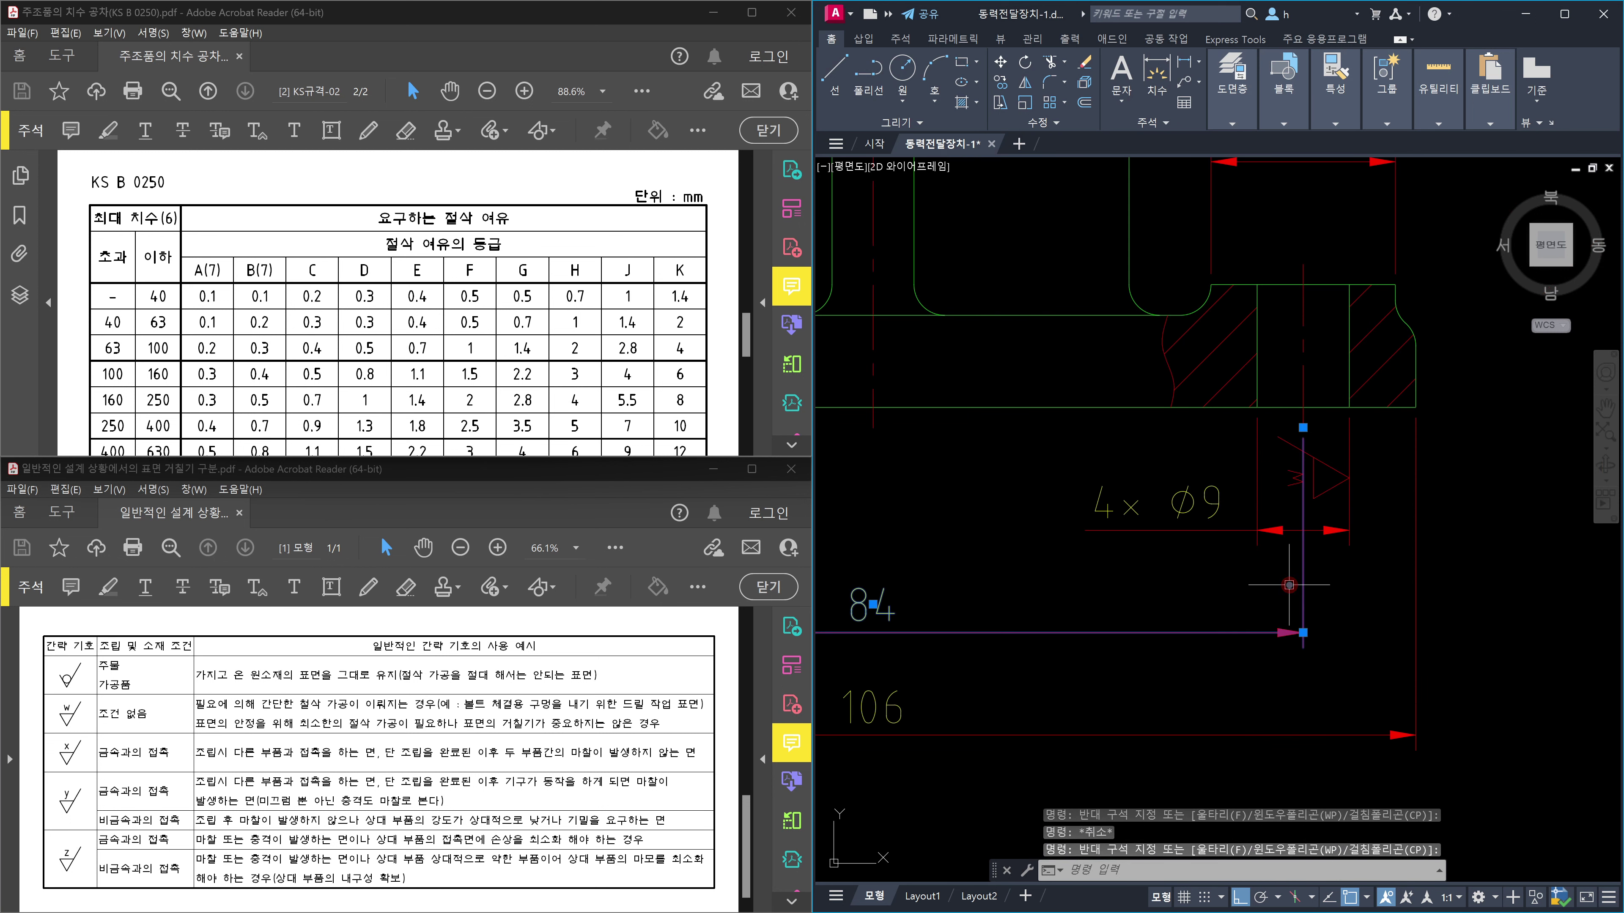
key(Escape)
Move the w symbol and its letter slightly straight down along the 4× Ø9 dimension's right extension line.
scroll(1314, 493, up, 3)
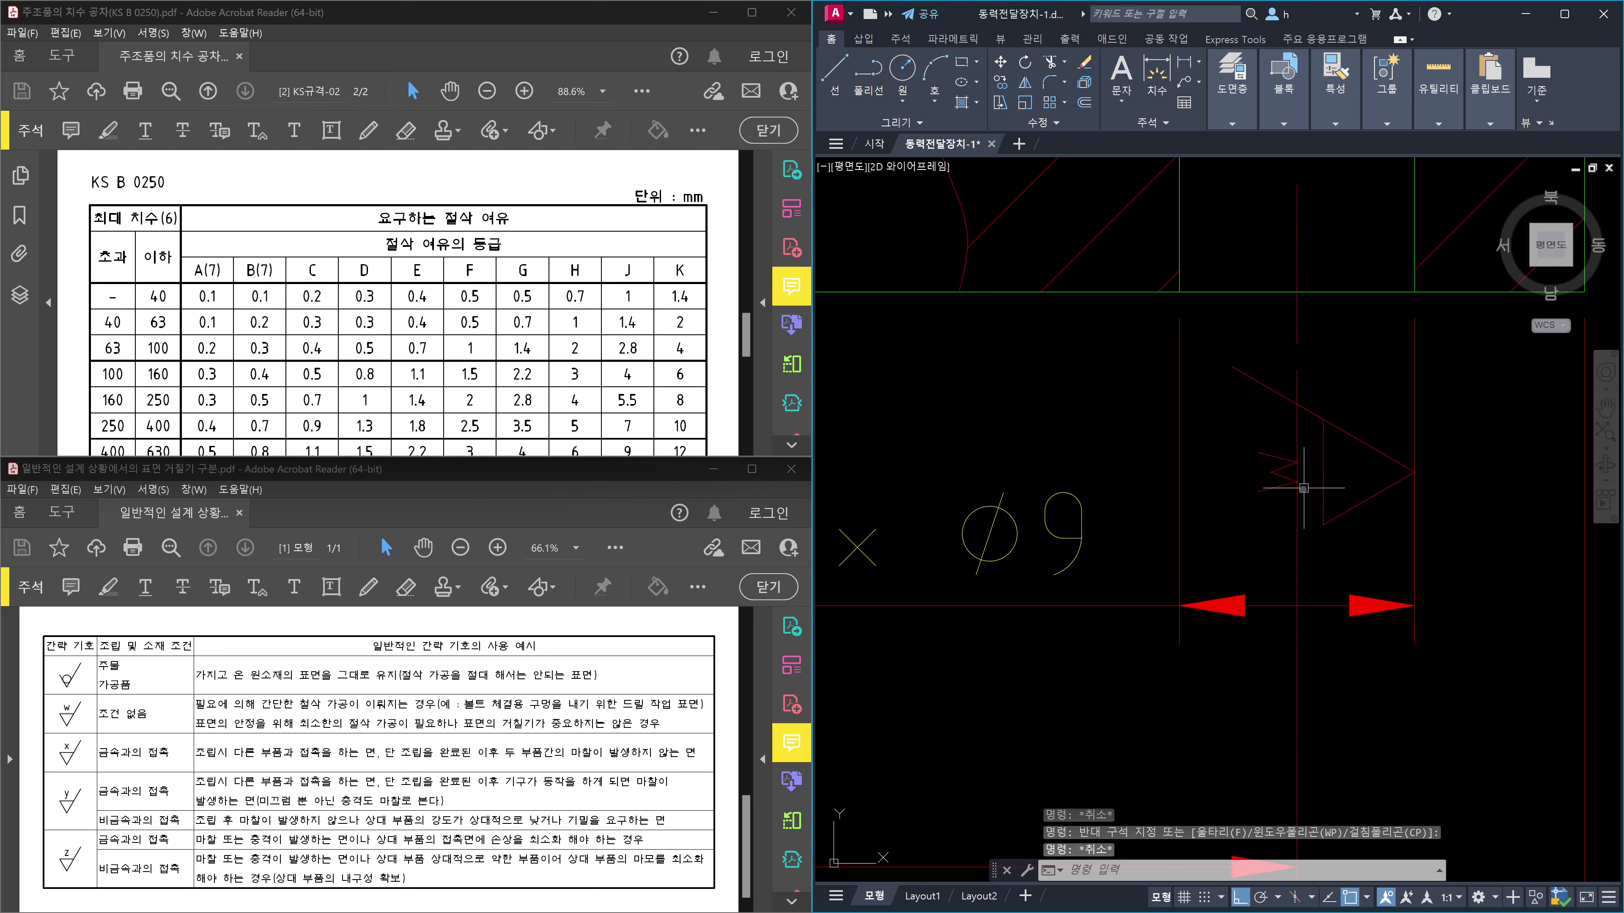
text(m)
key(Return)
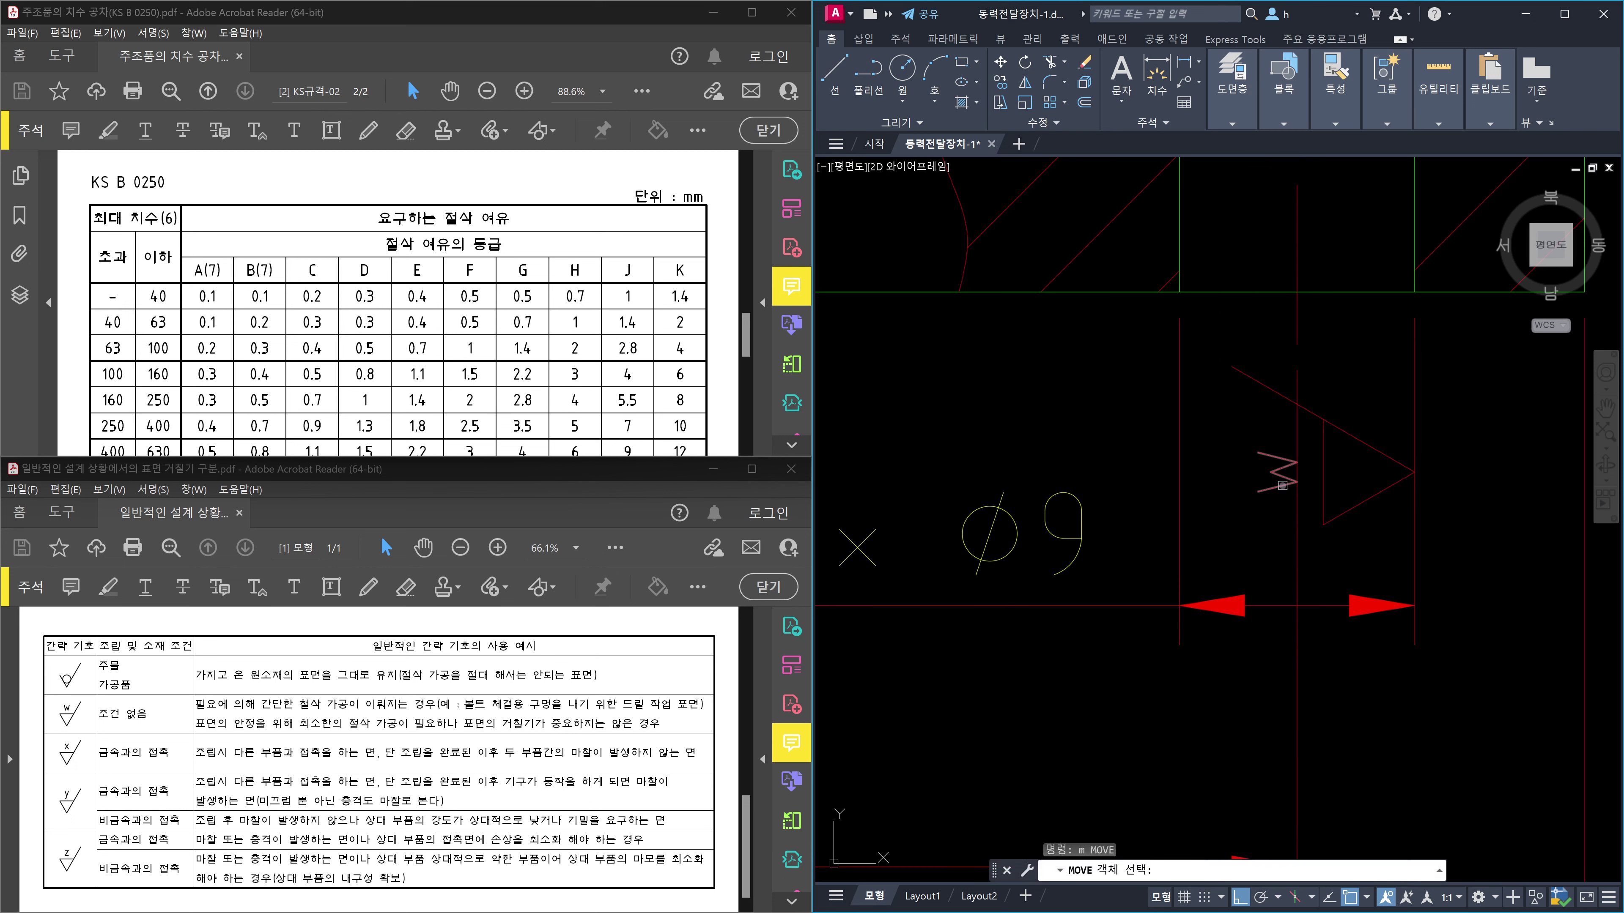
click(1282, 482)
click(1322, 510)
key(Return)
click(1488, 473)
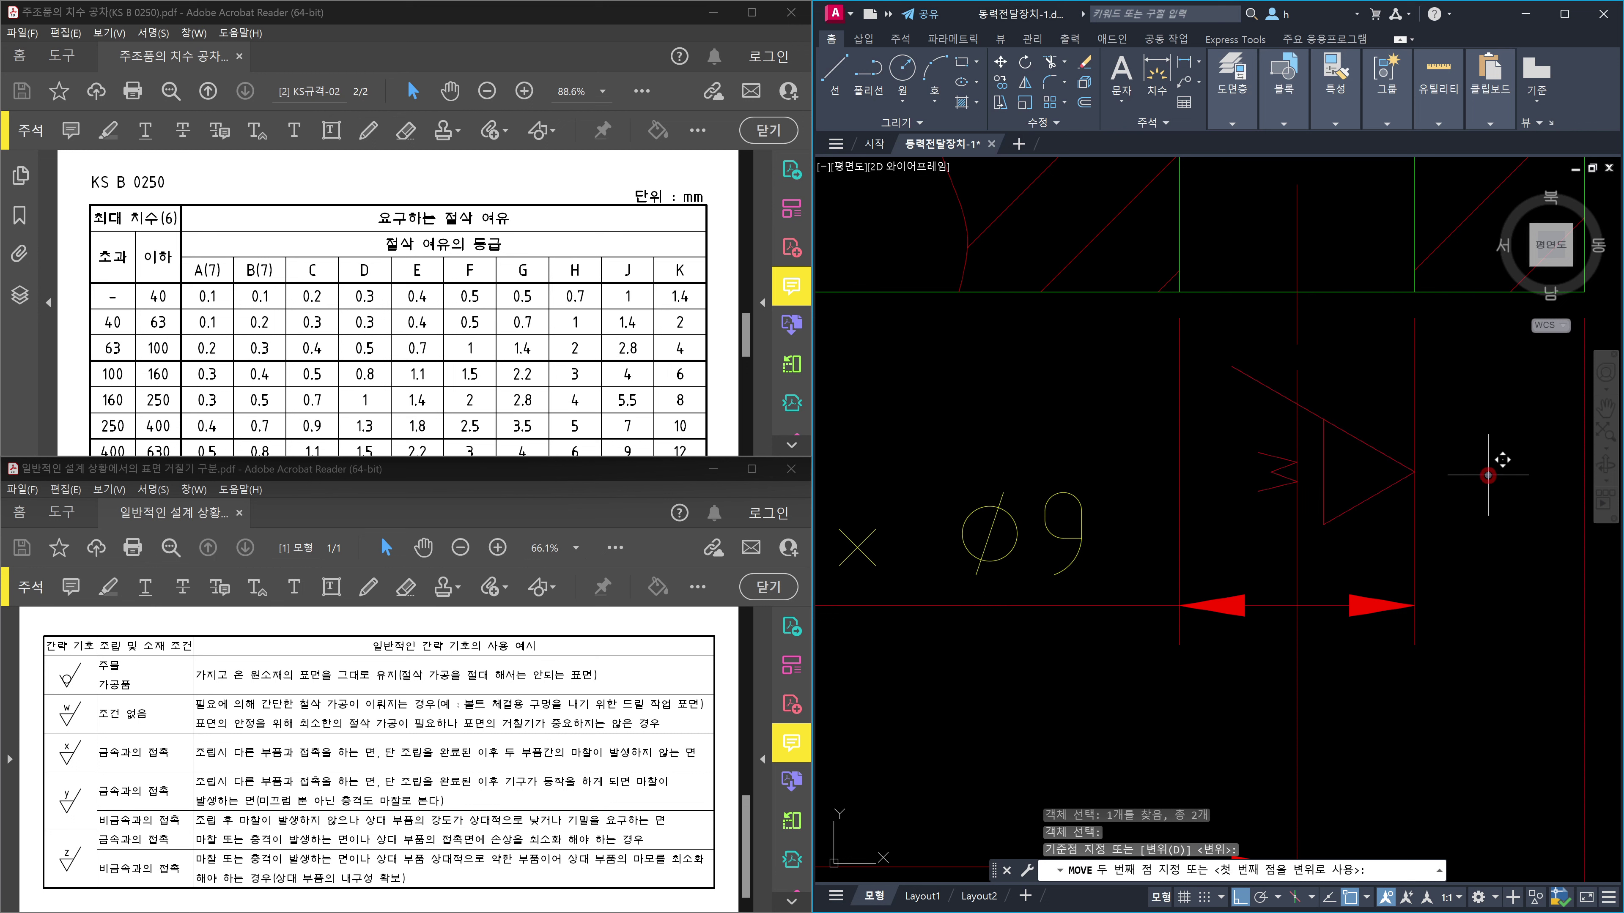
click(1483, 512)
key(Escape)
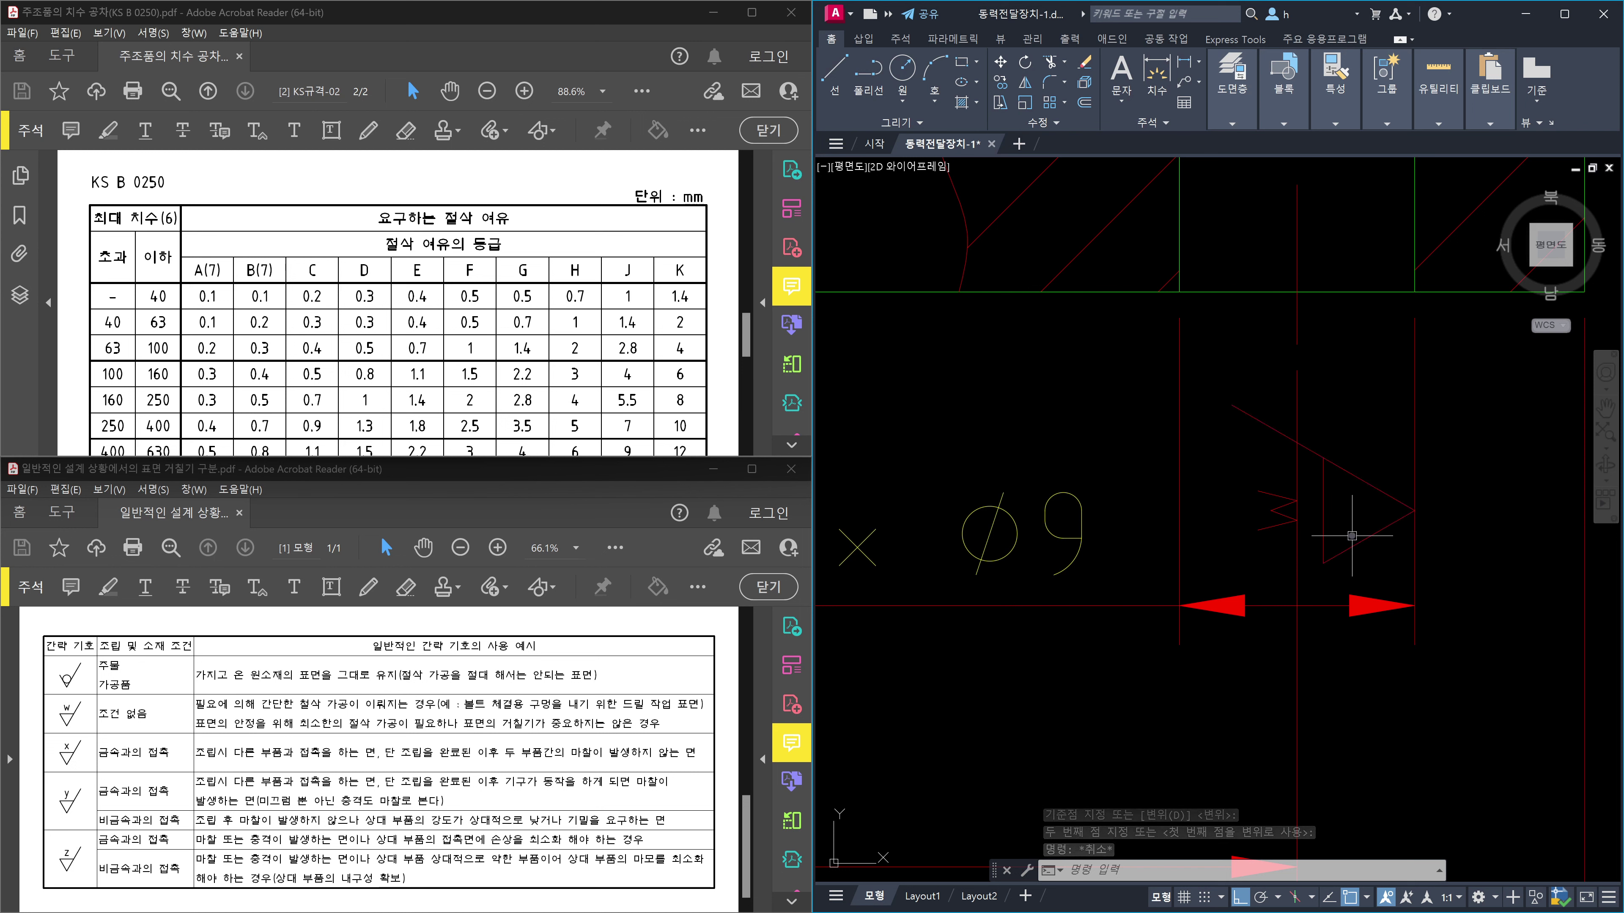
Examine where the w symbol and its letter overlap the 84 dimension's extension line below the Ø9 hole.
click(1385, 545)
click(1366, 460)
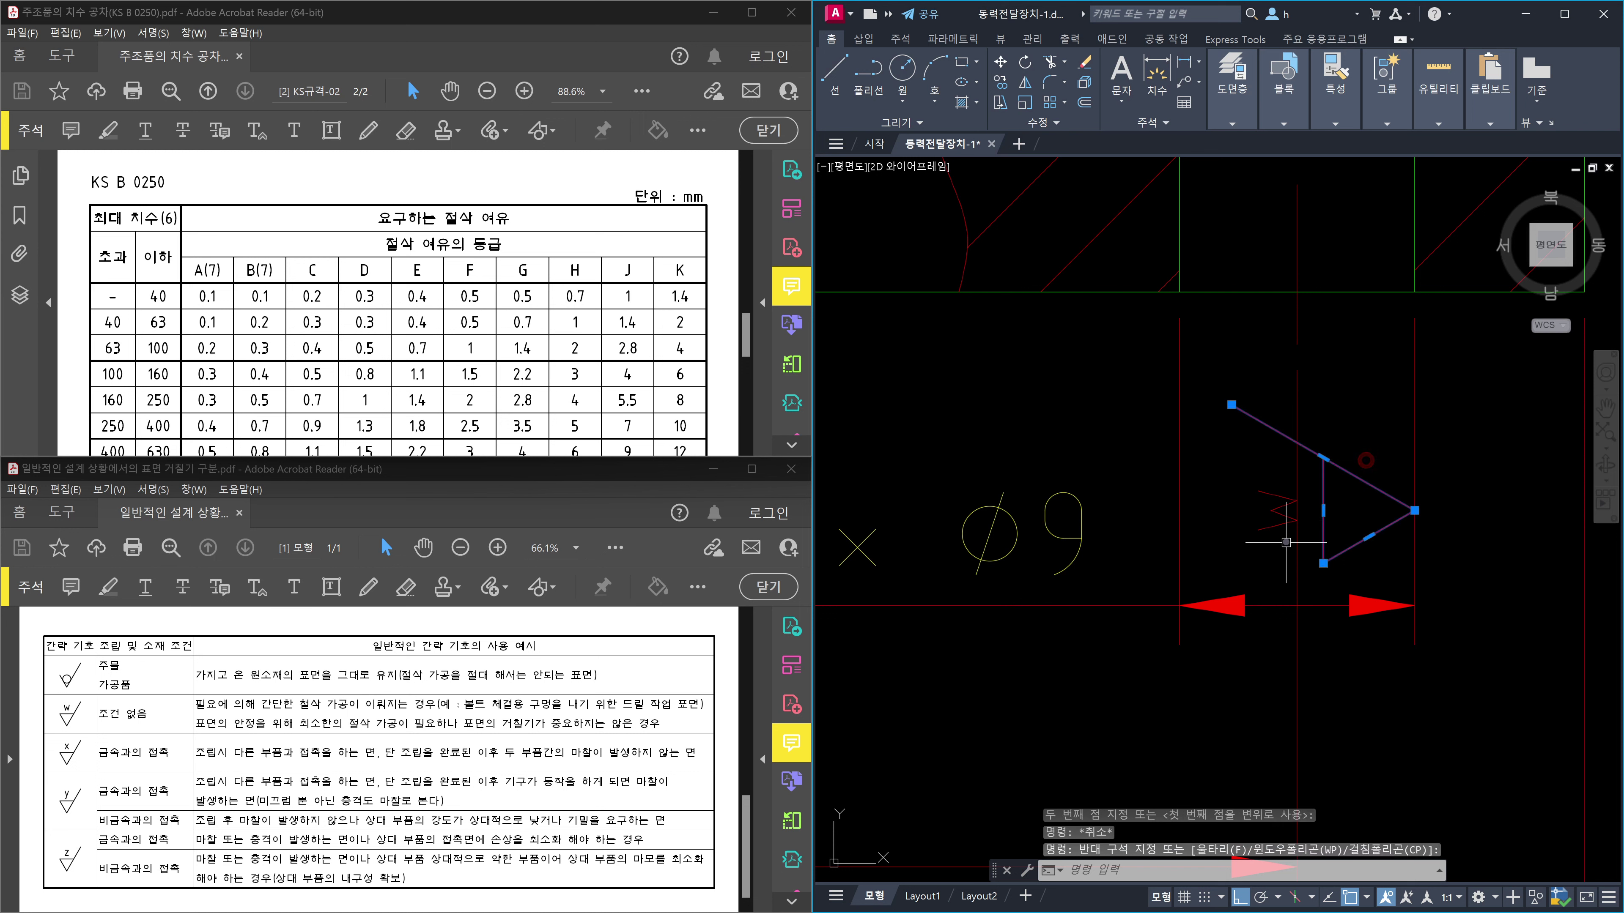
click(1307, 563)
click(1264, 486)
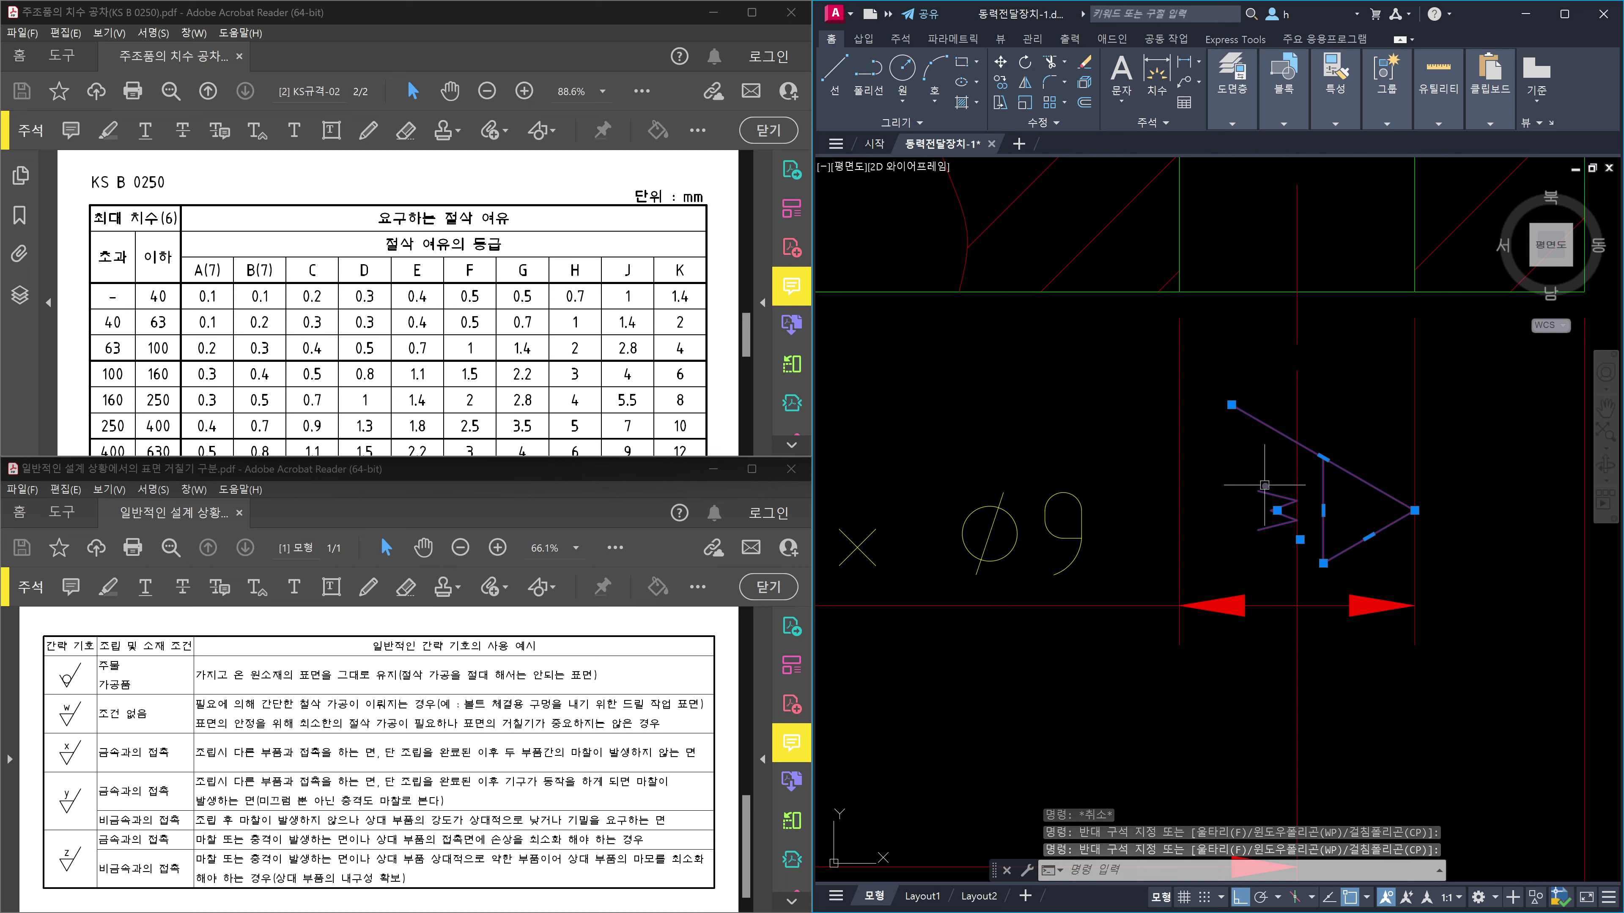
key(Escape)
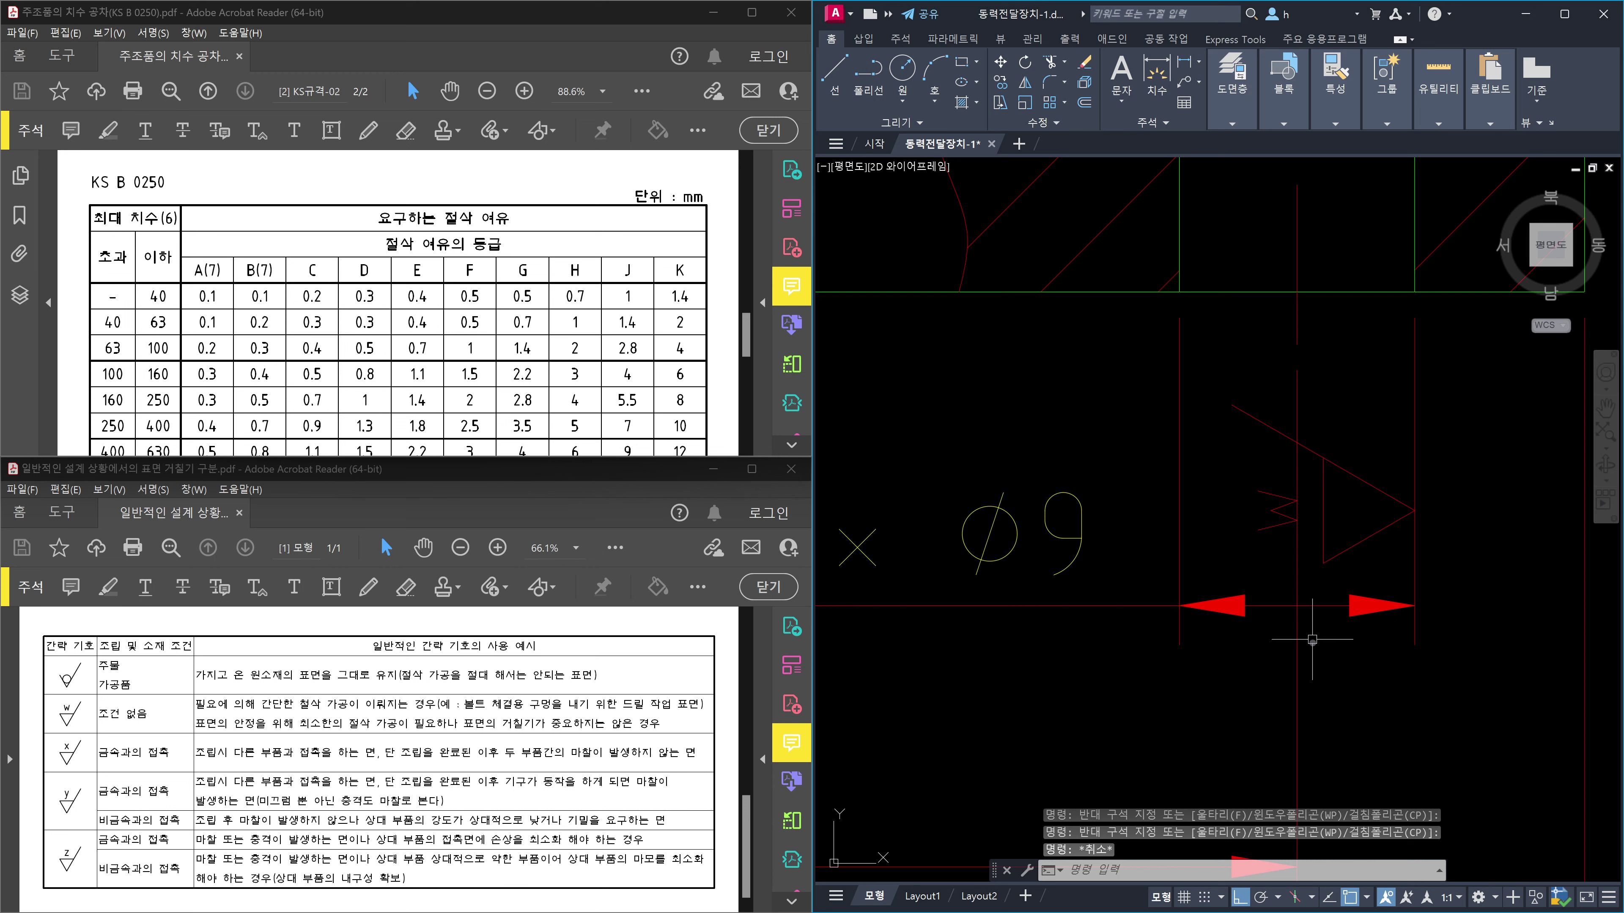
click(1315, 661)
click(1264, 655)
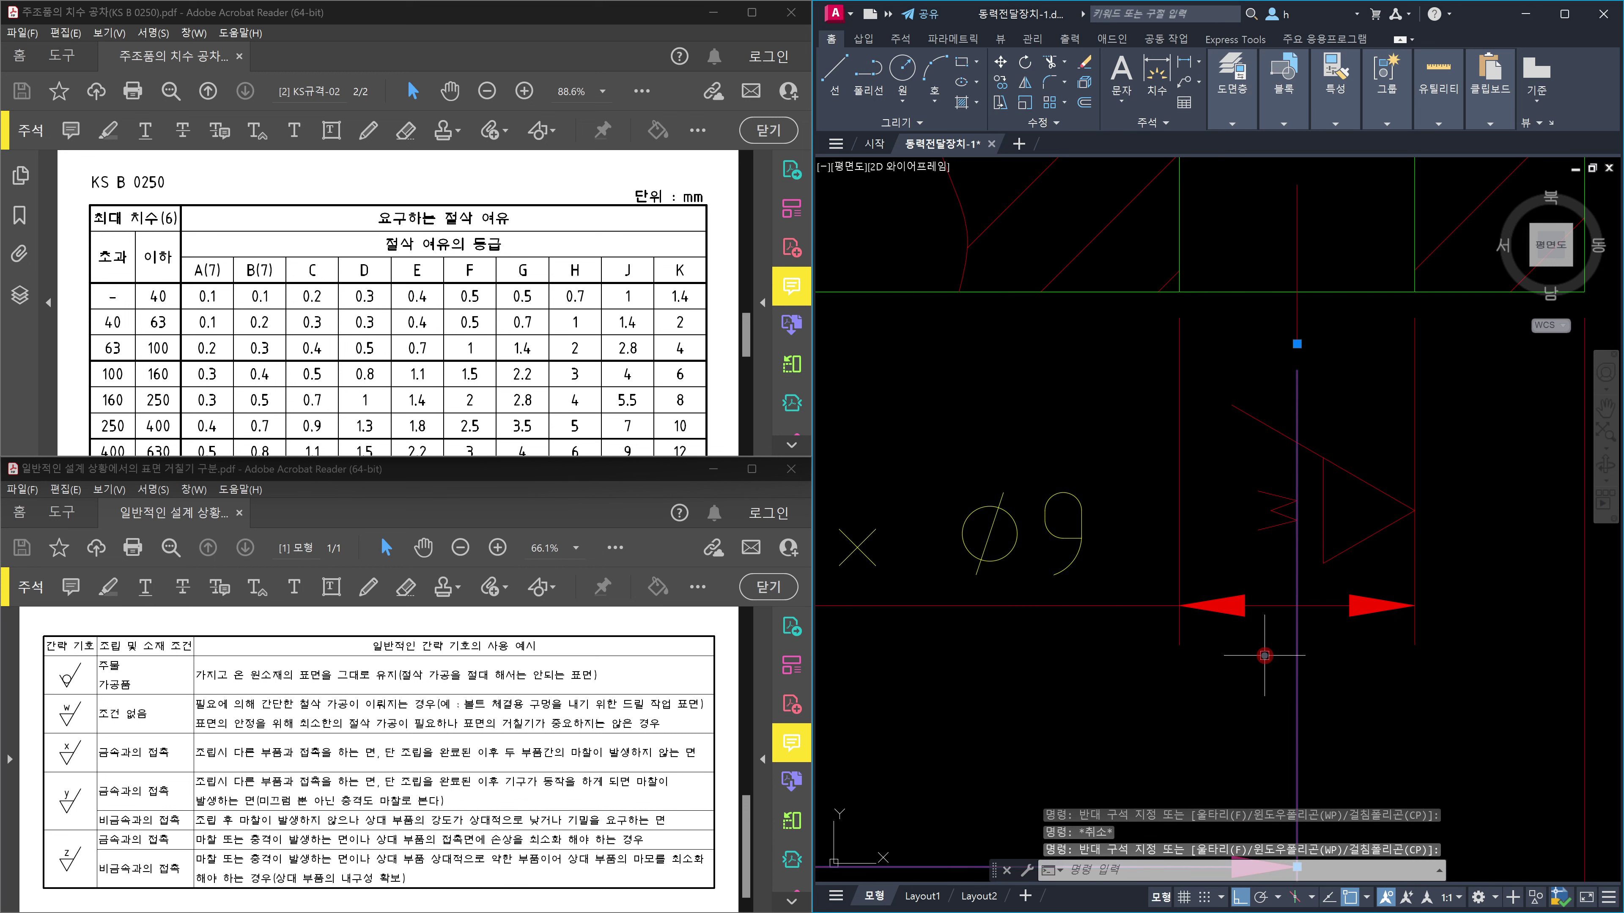
click(1370, 551)
click(1347, 531)
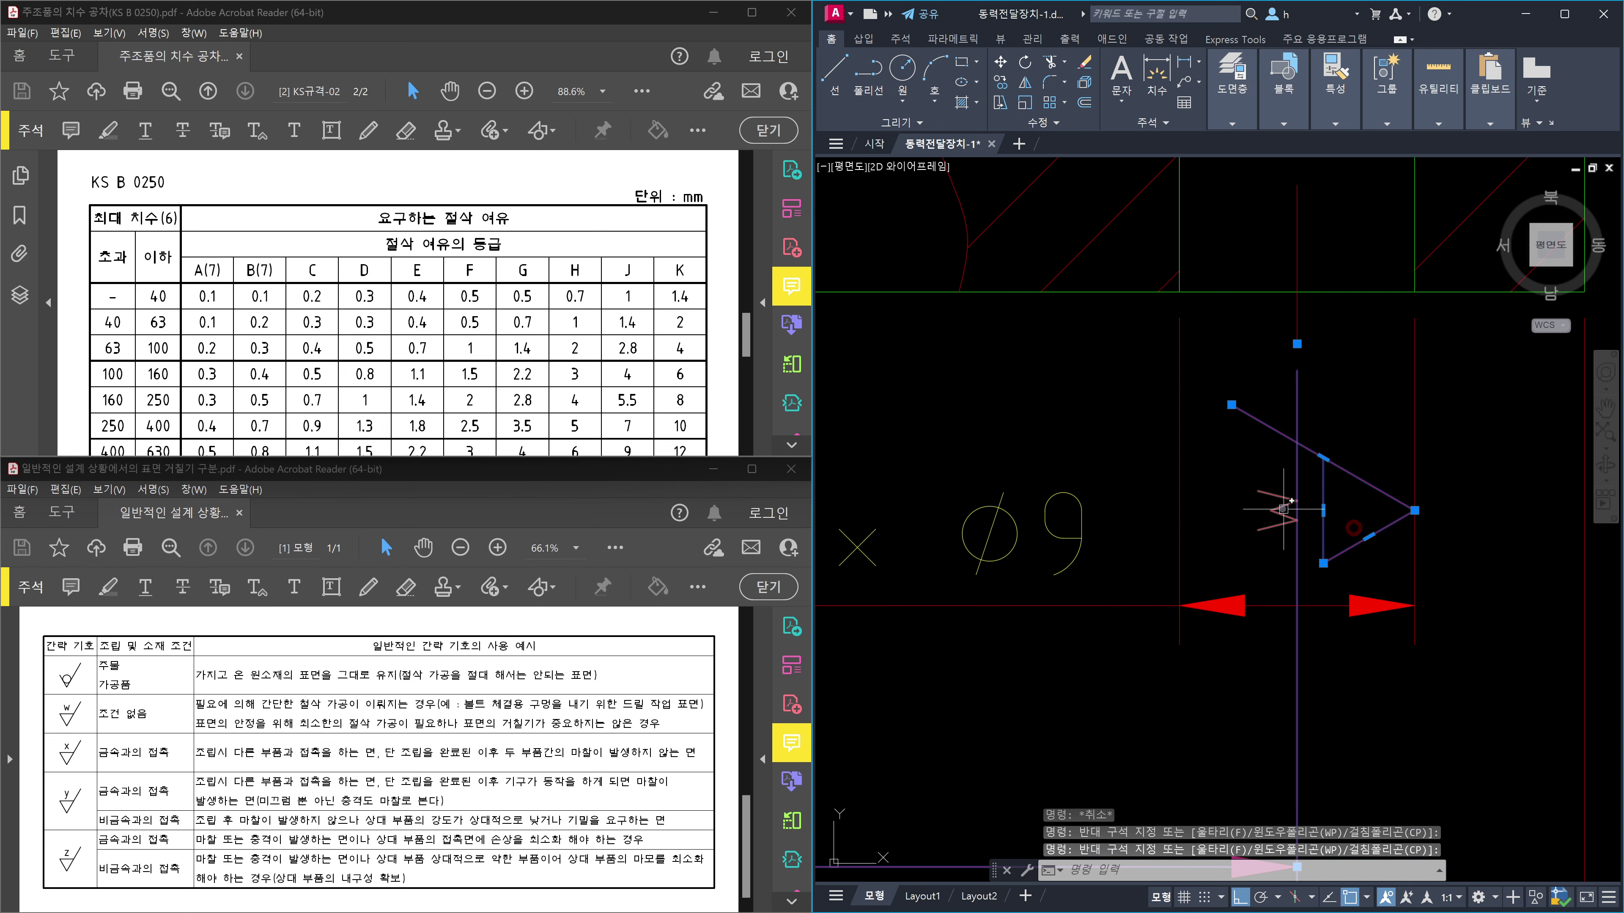
click(1277, 510)
click(1283, 580)
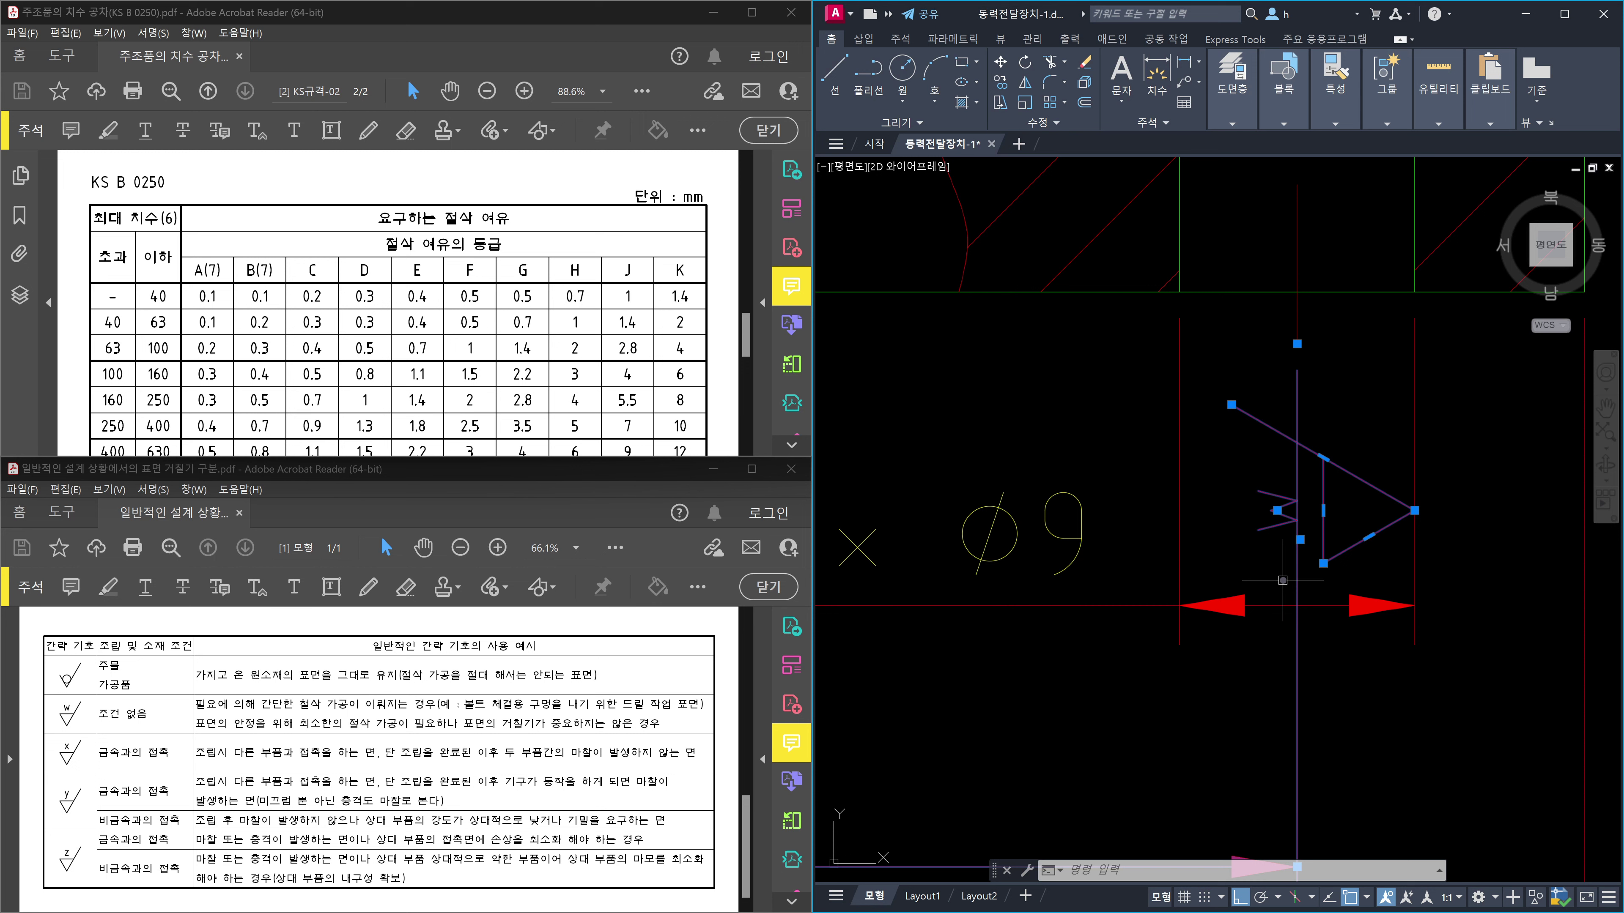
key(Escape)
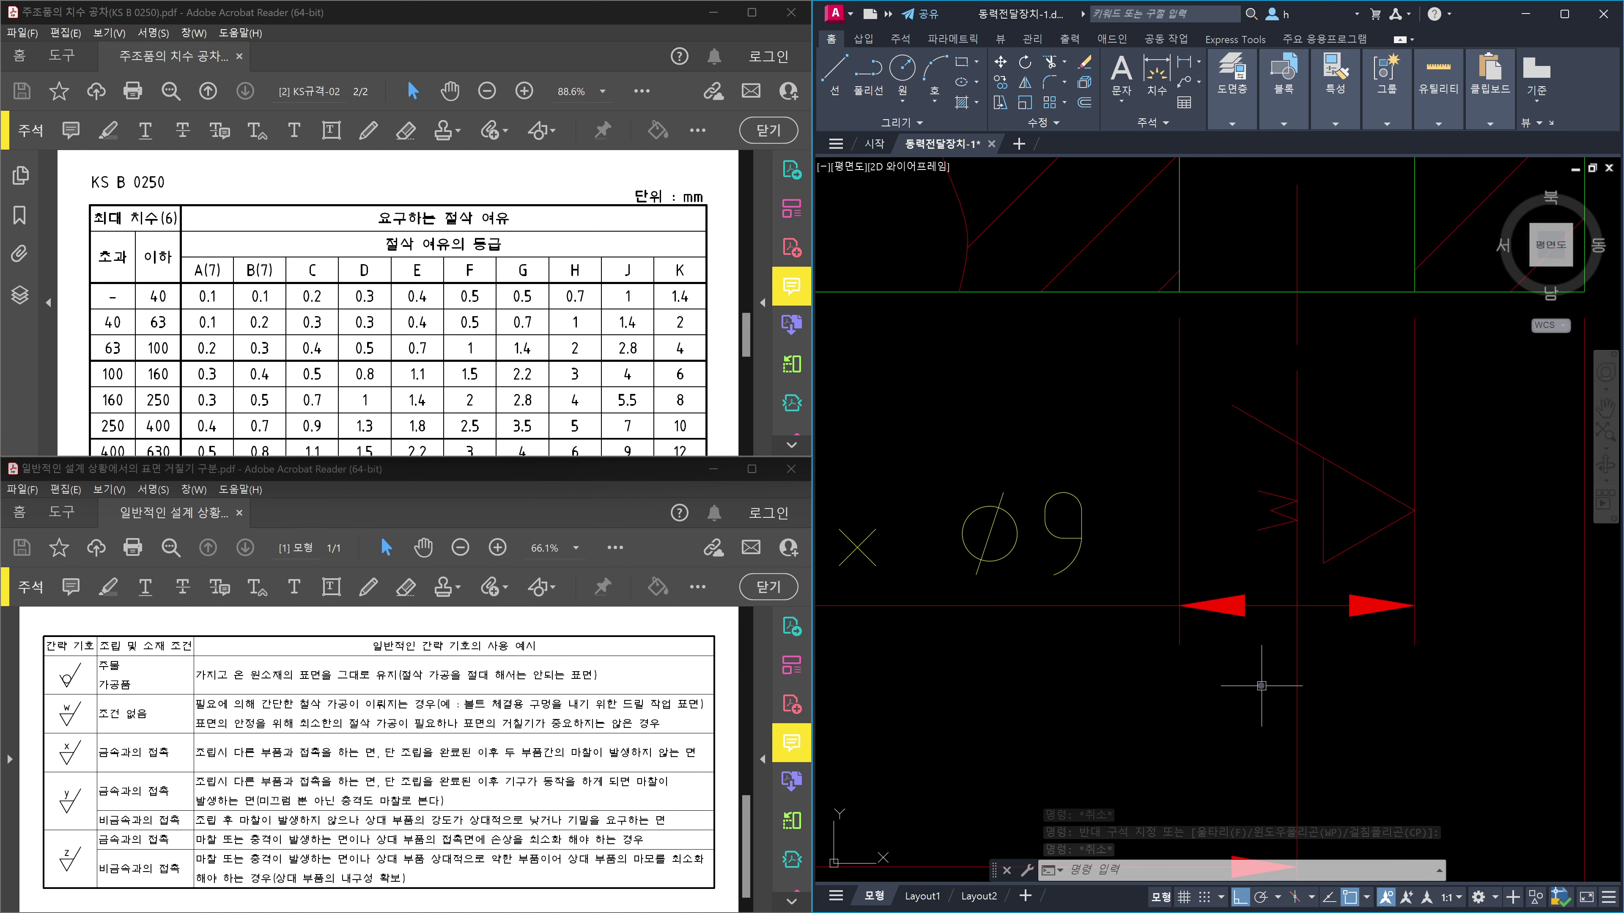
scroll(1261, 686, down, 3)
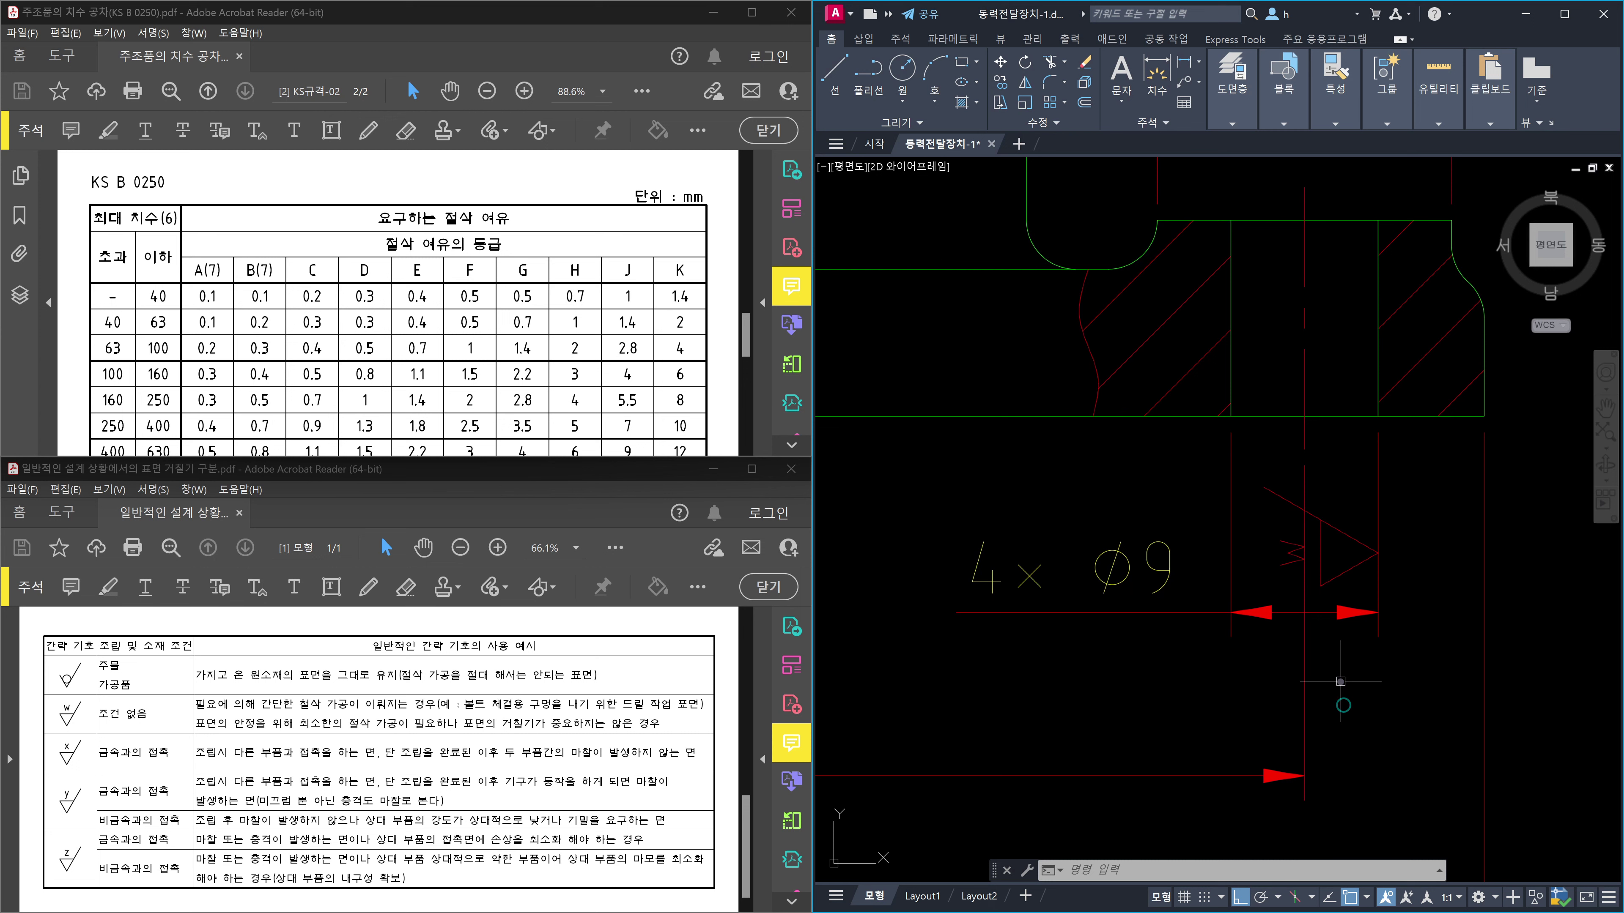
scroll(1340, 681, down, 2)
scroll(1340, 681, up, 2)
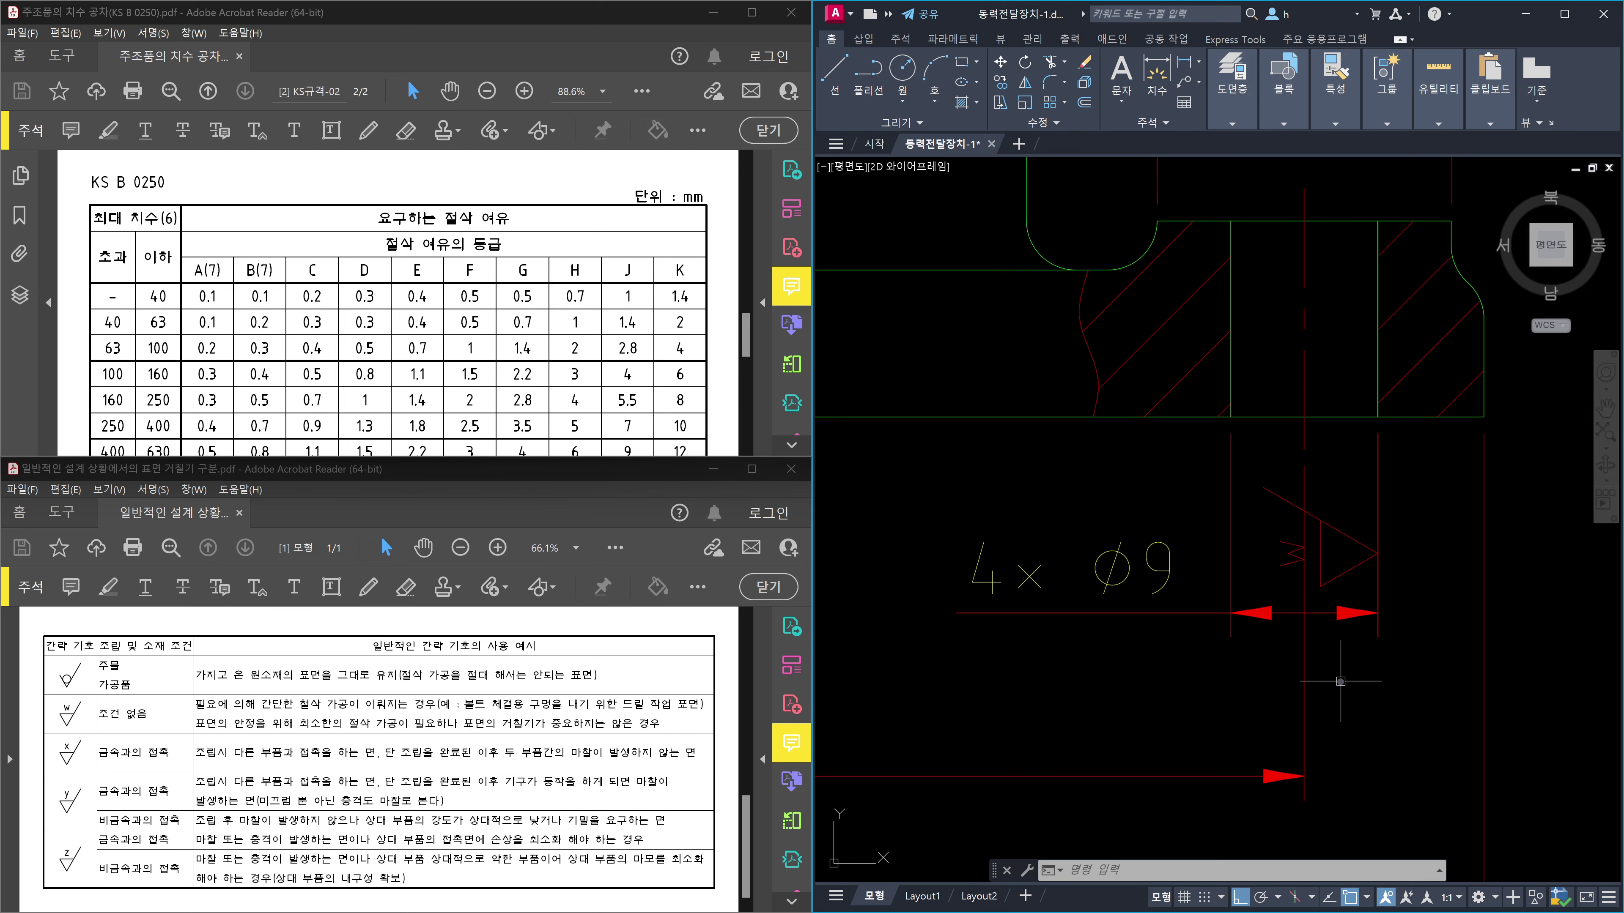
scroll(1334, 681, down, 1)
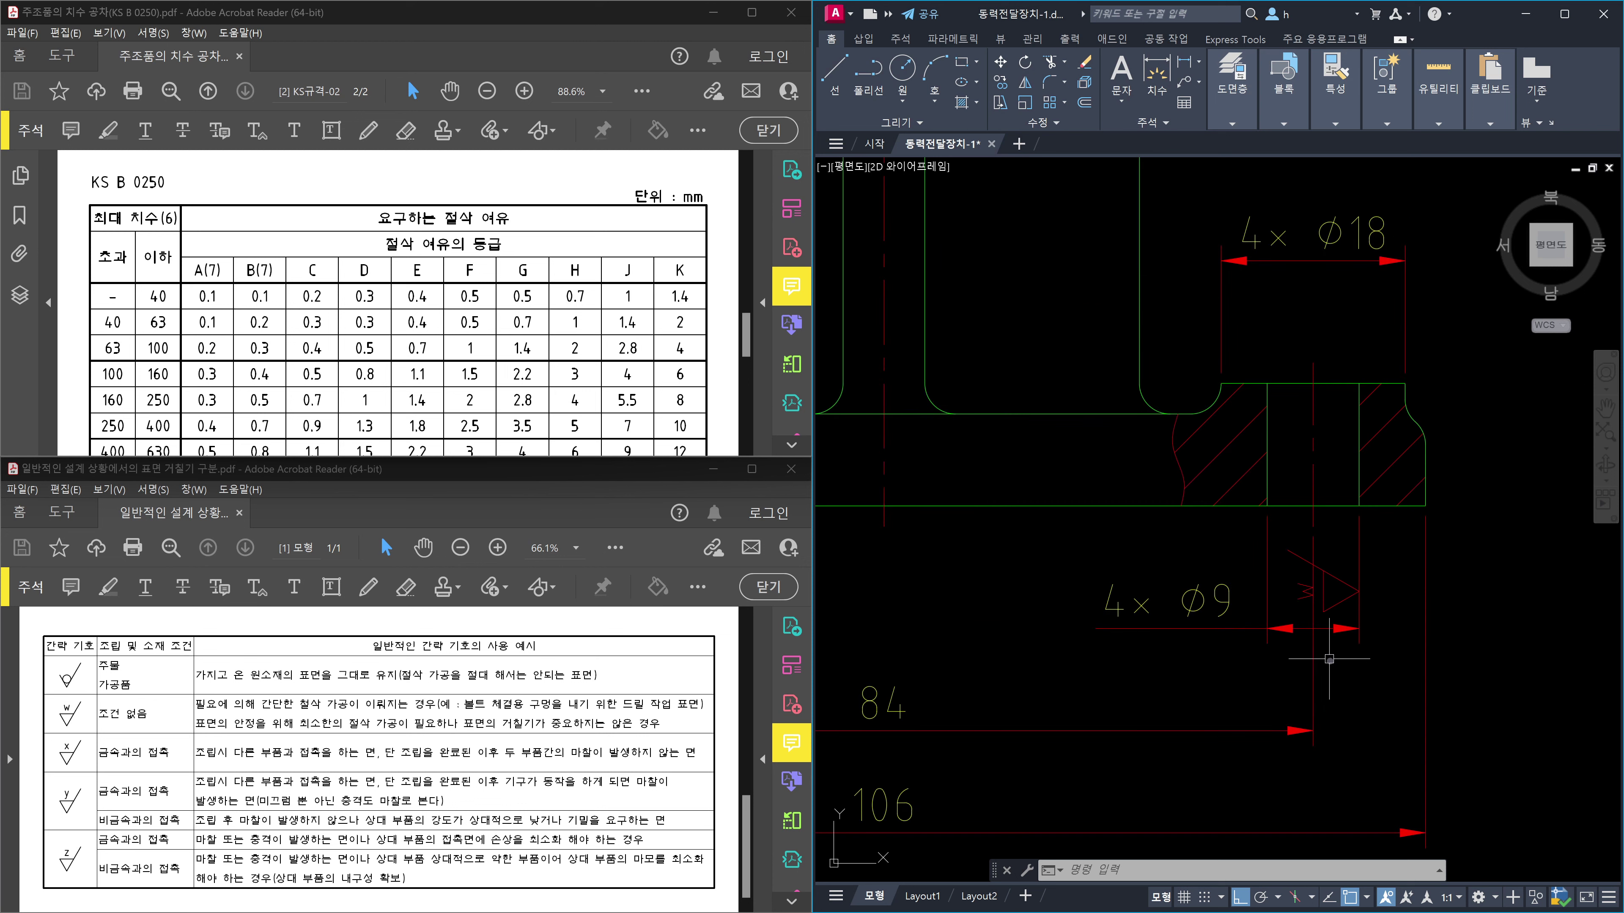
Explode the 84 dimension into separate lines, arrows and text, and check its individual pieces.
click(1334, 683)
click(1304, 703)
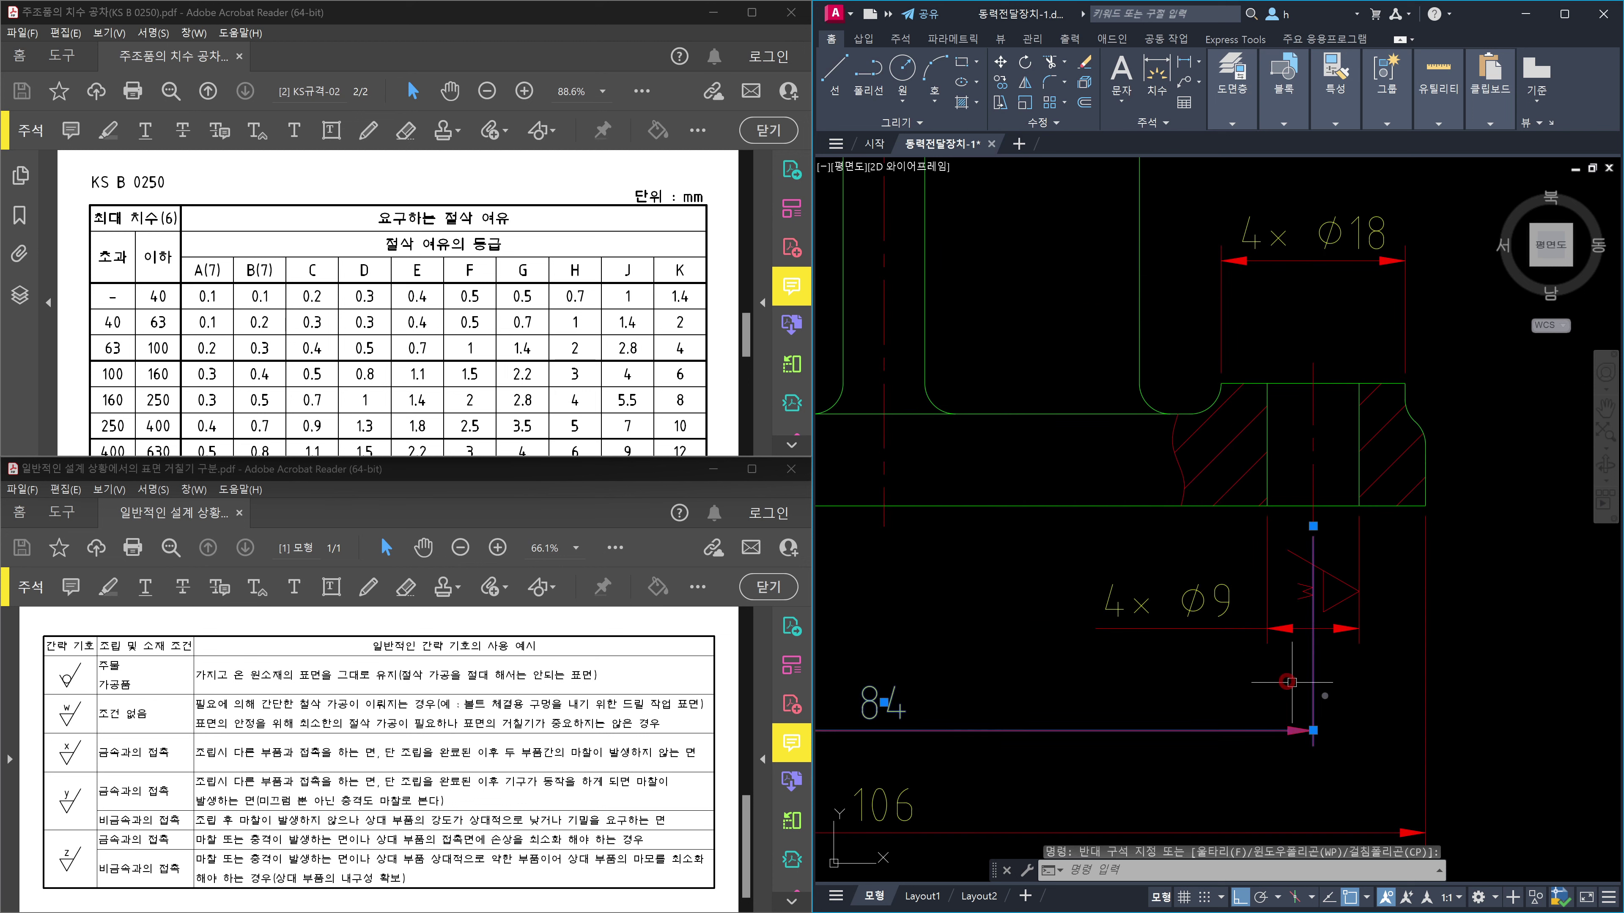
scroll(1310, 703, down, 1)
key(Escape)
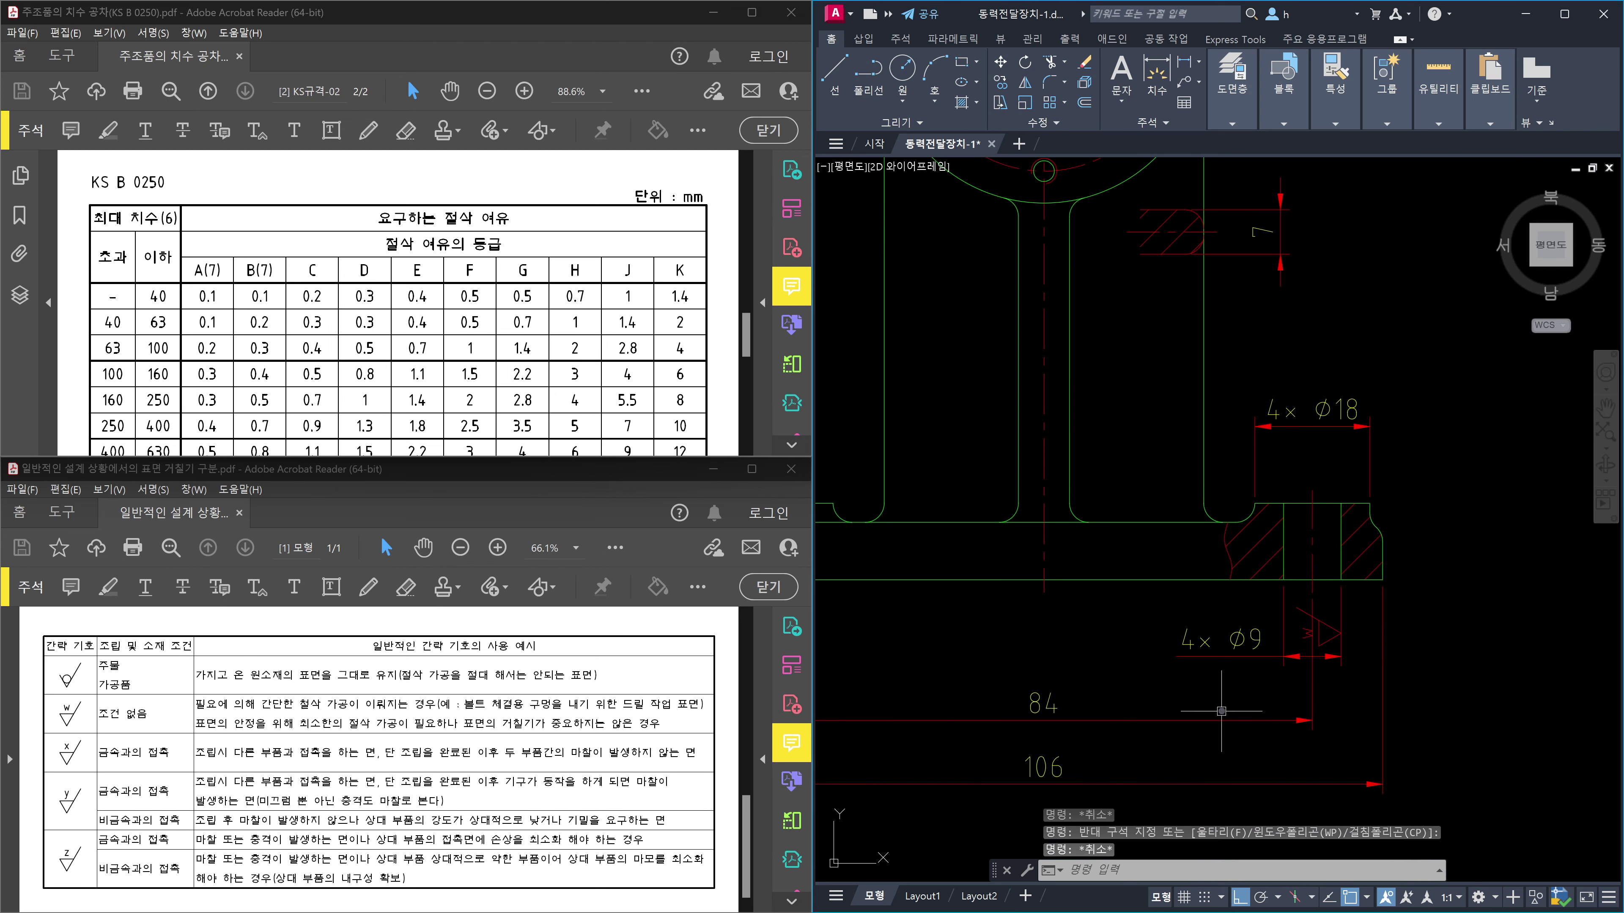
text(x)
key(Return)
click(1208, 705)
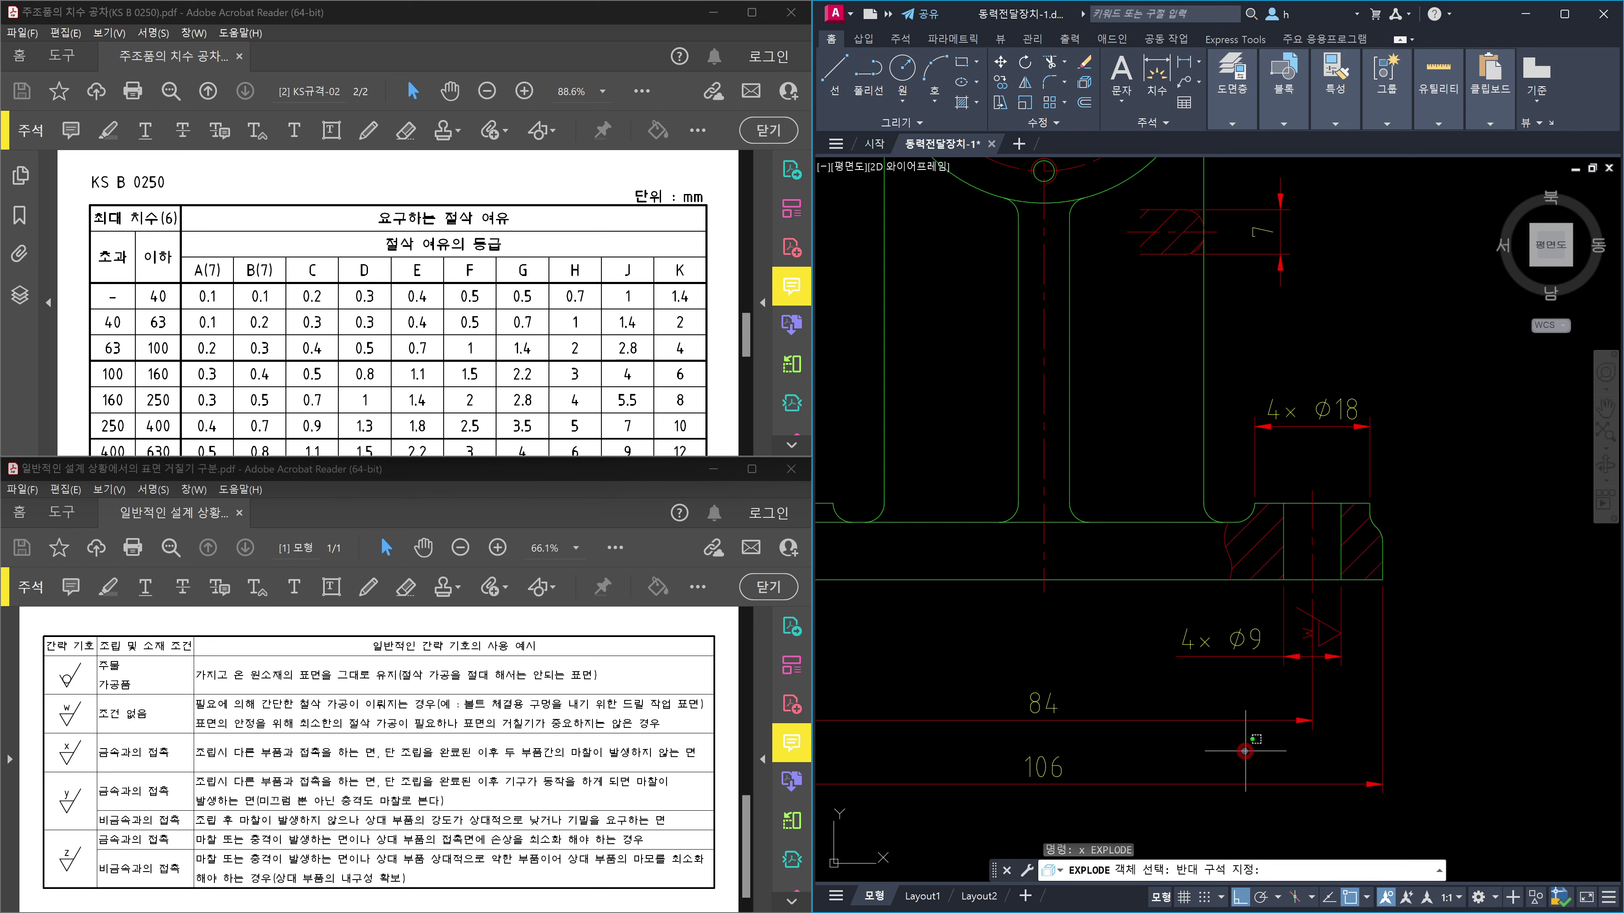
click(1208, 741)
key(Return)
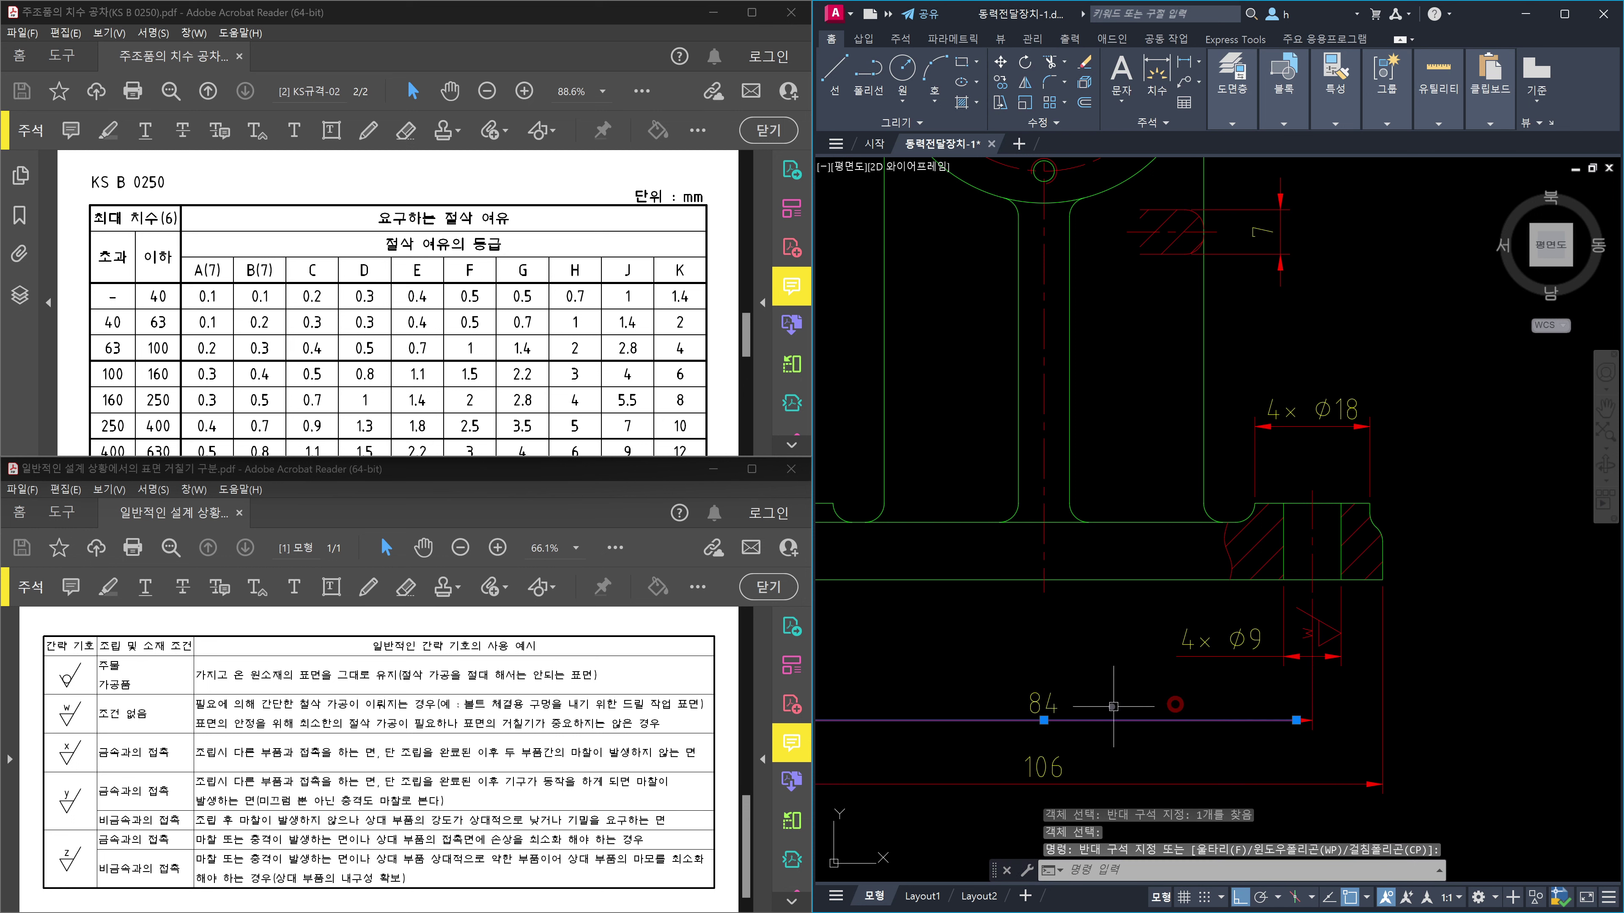
click(1074, 731)
click(984, 636)
key(Escape)
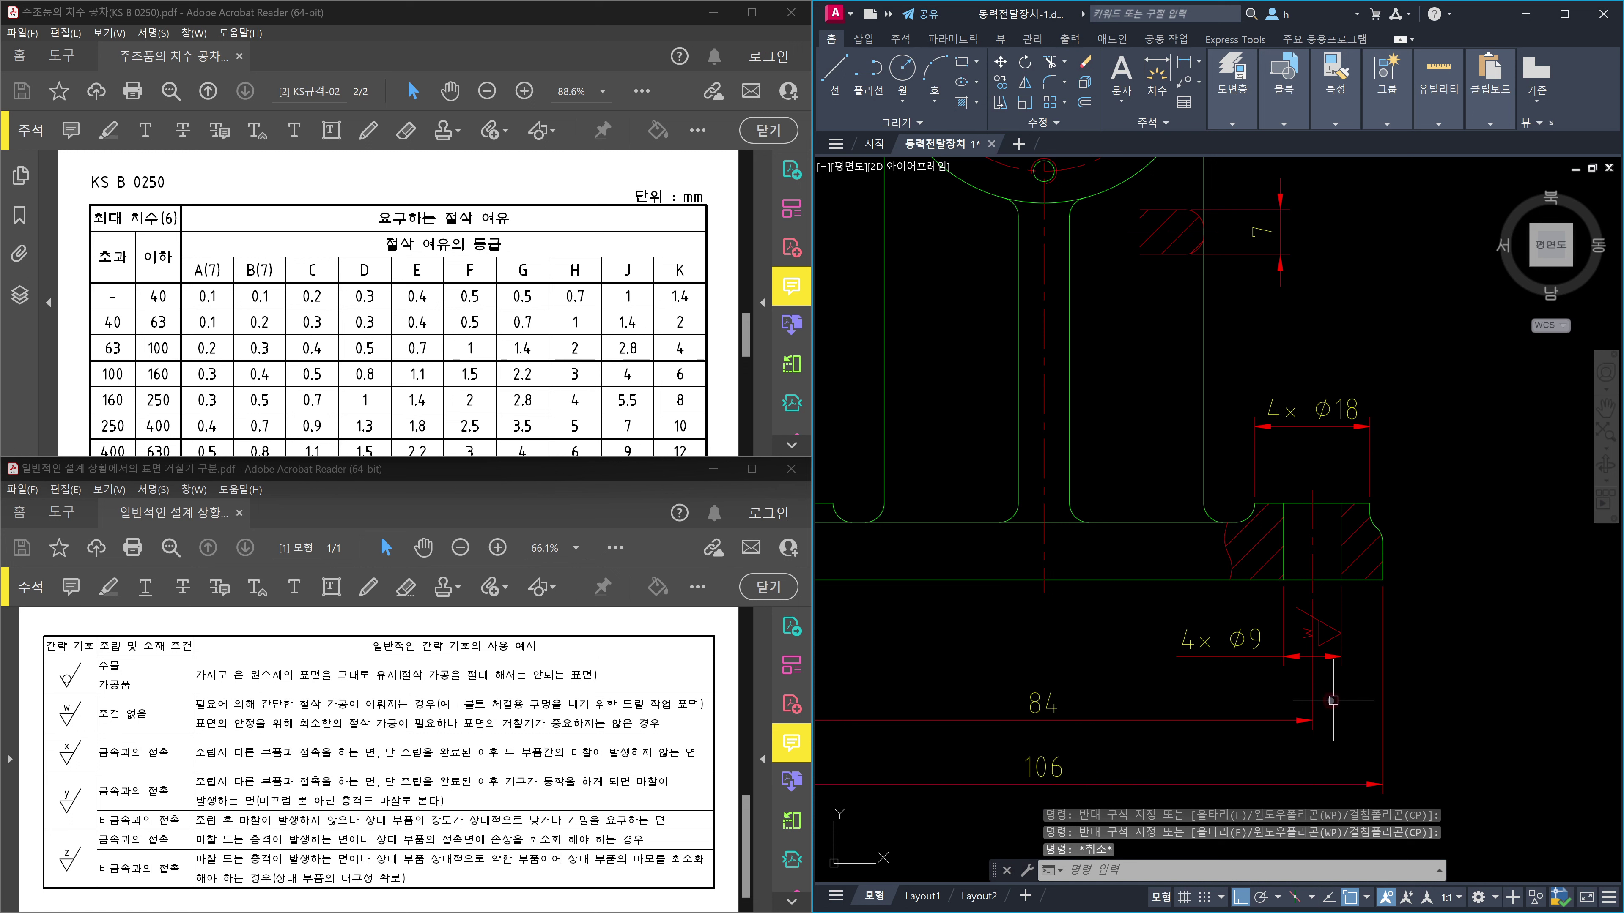
click(1281, 700)
click(1332, 748)
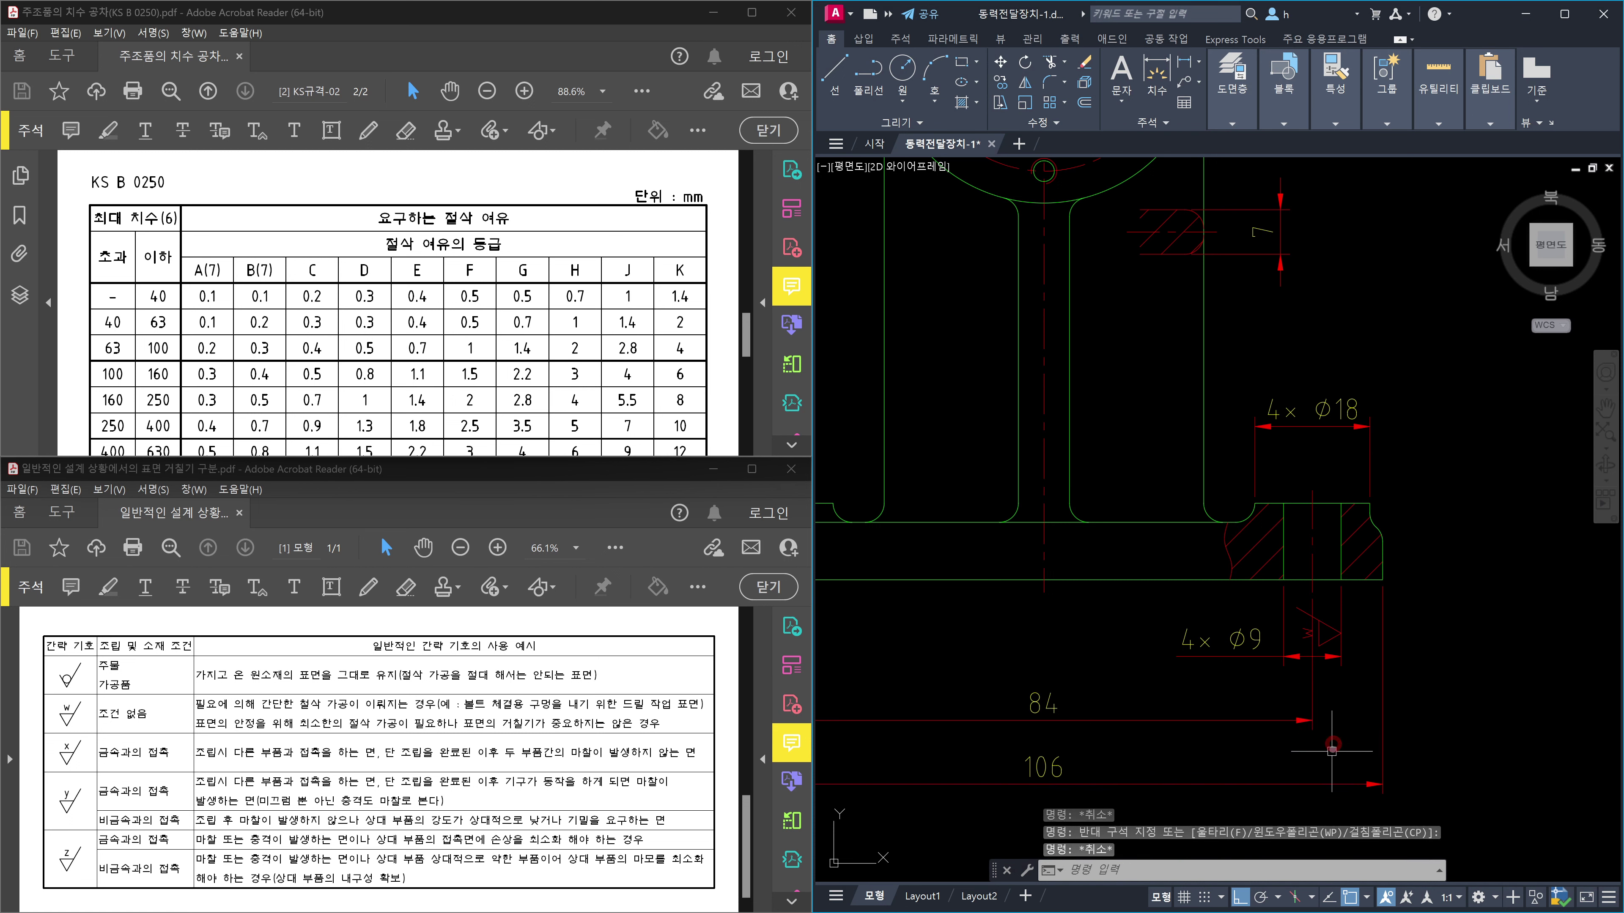
Break the 84 dimension's right extension line, removing the portion from just above the w letter down past the symbol.
scroll(1326, 652, up, 5)
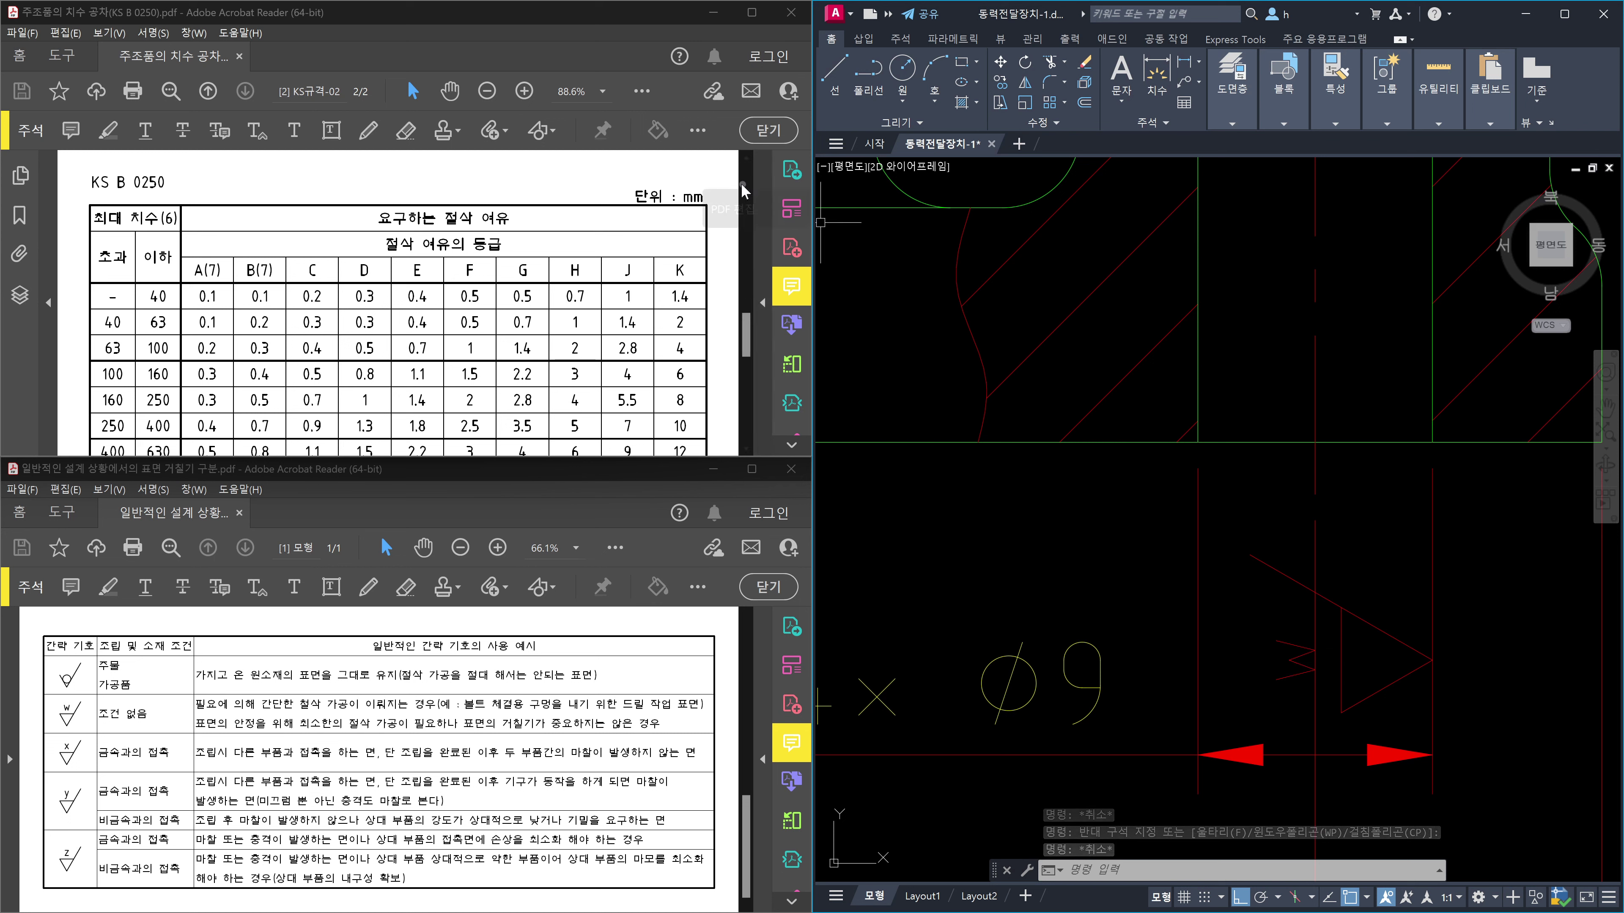
click(953, 126)
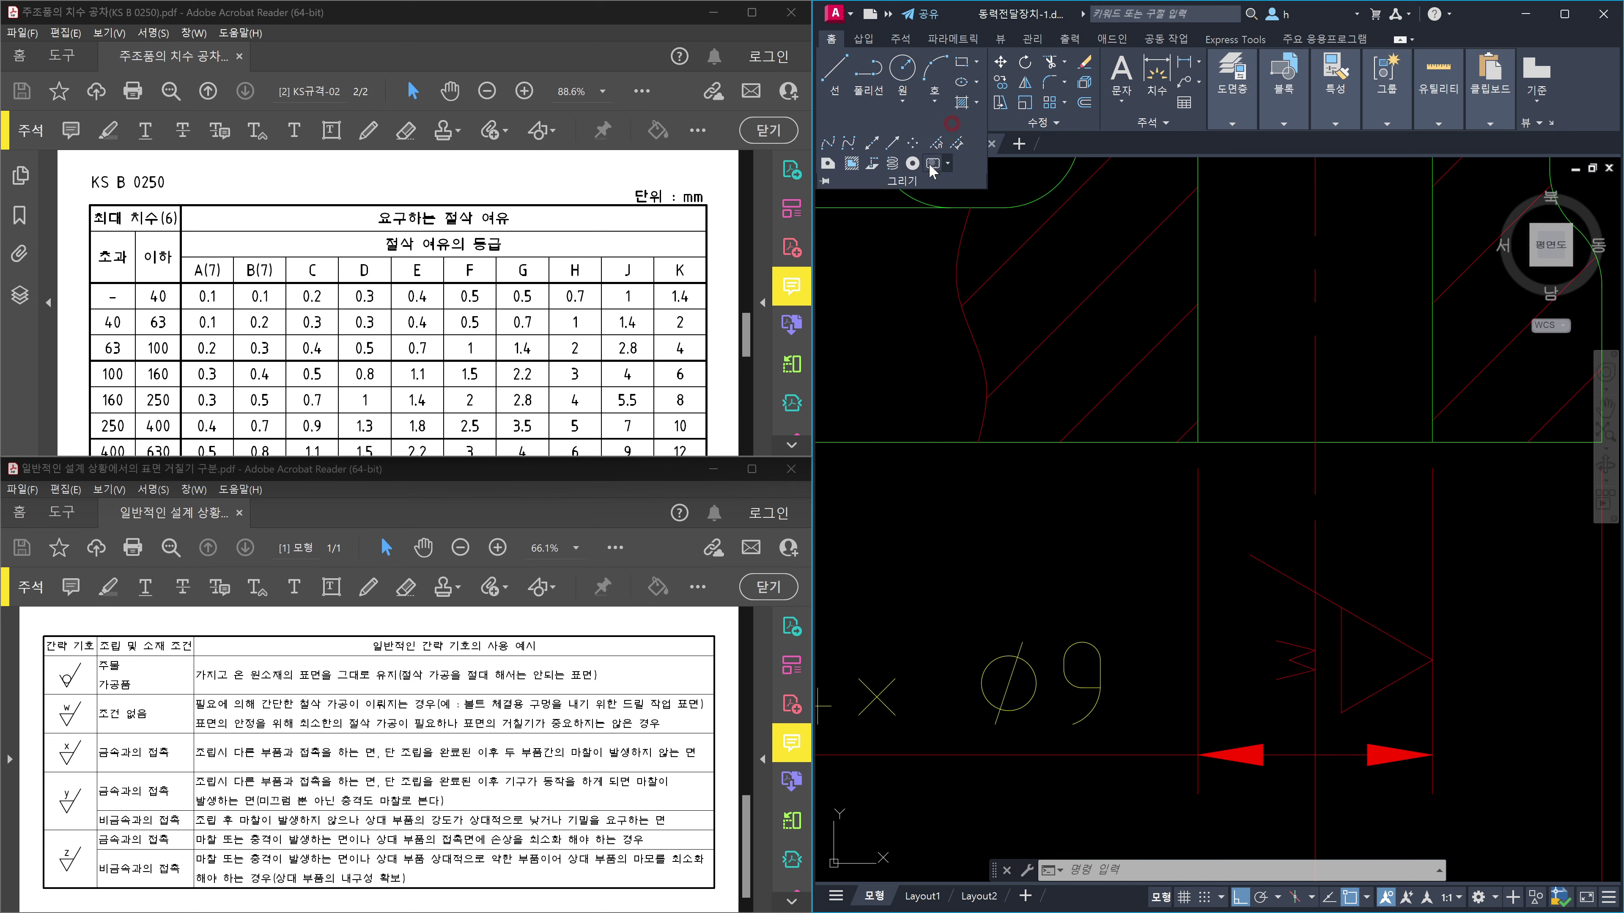
click(1021, 126)
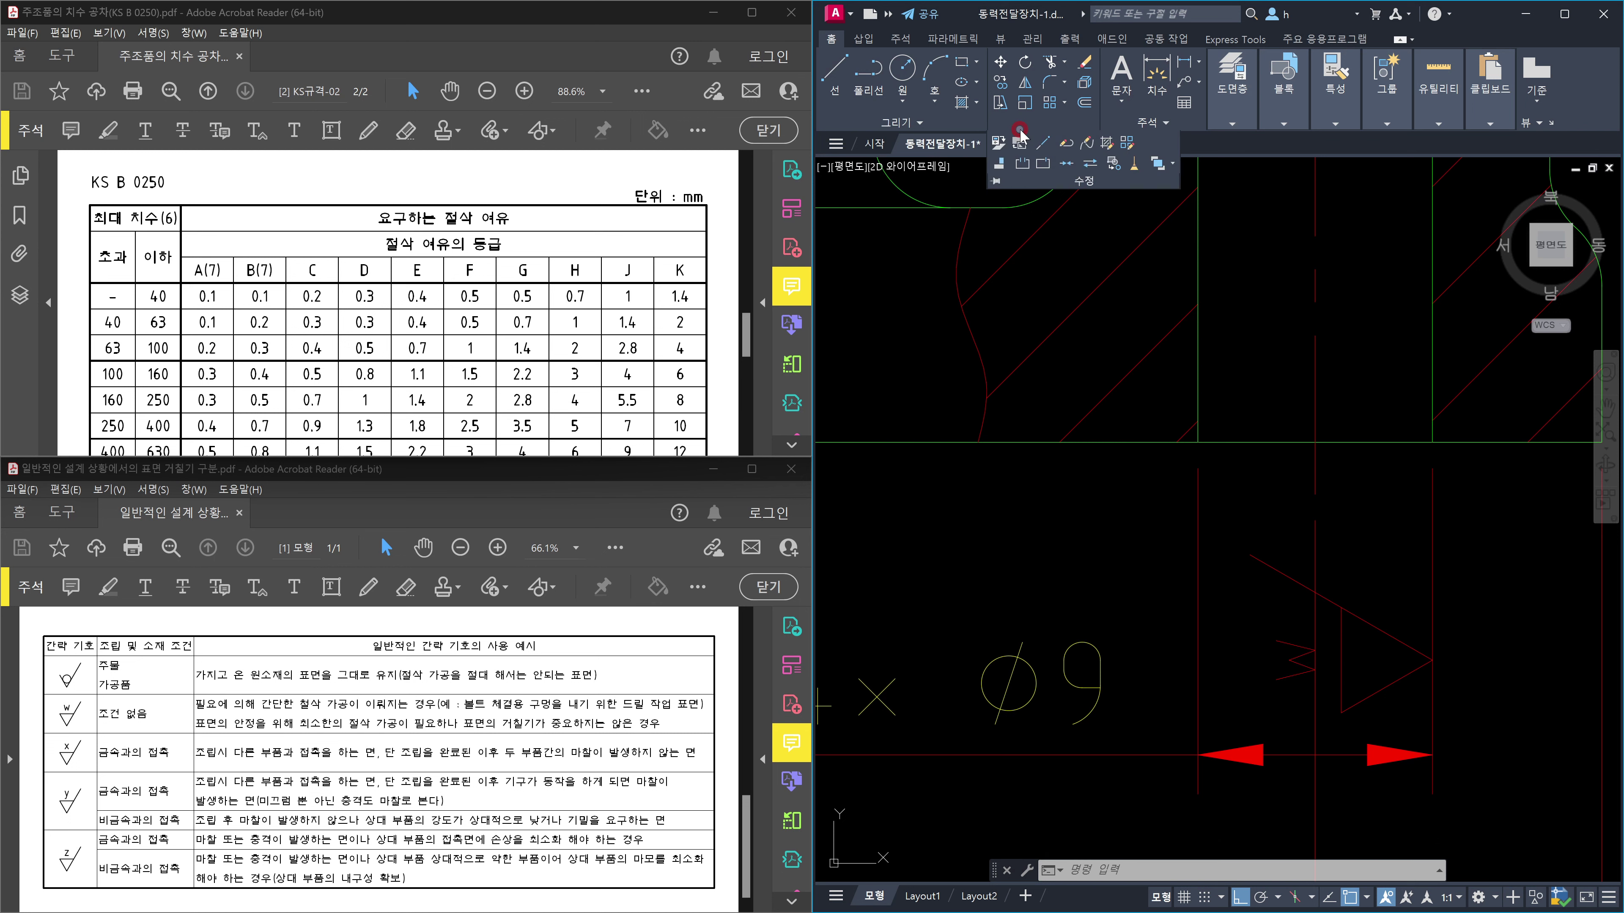
click(1021, 164)
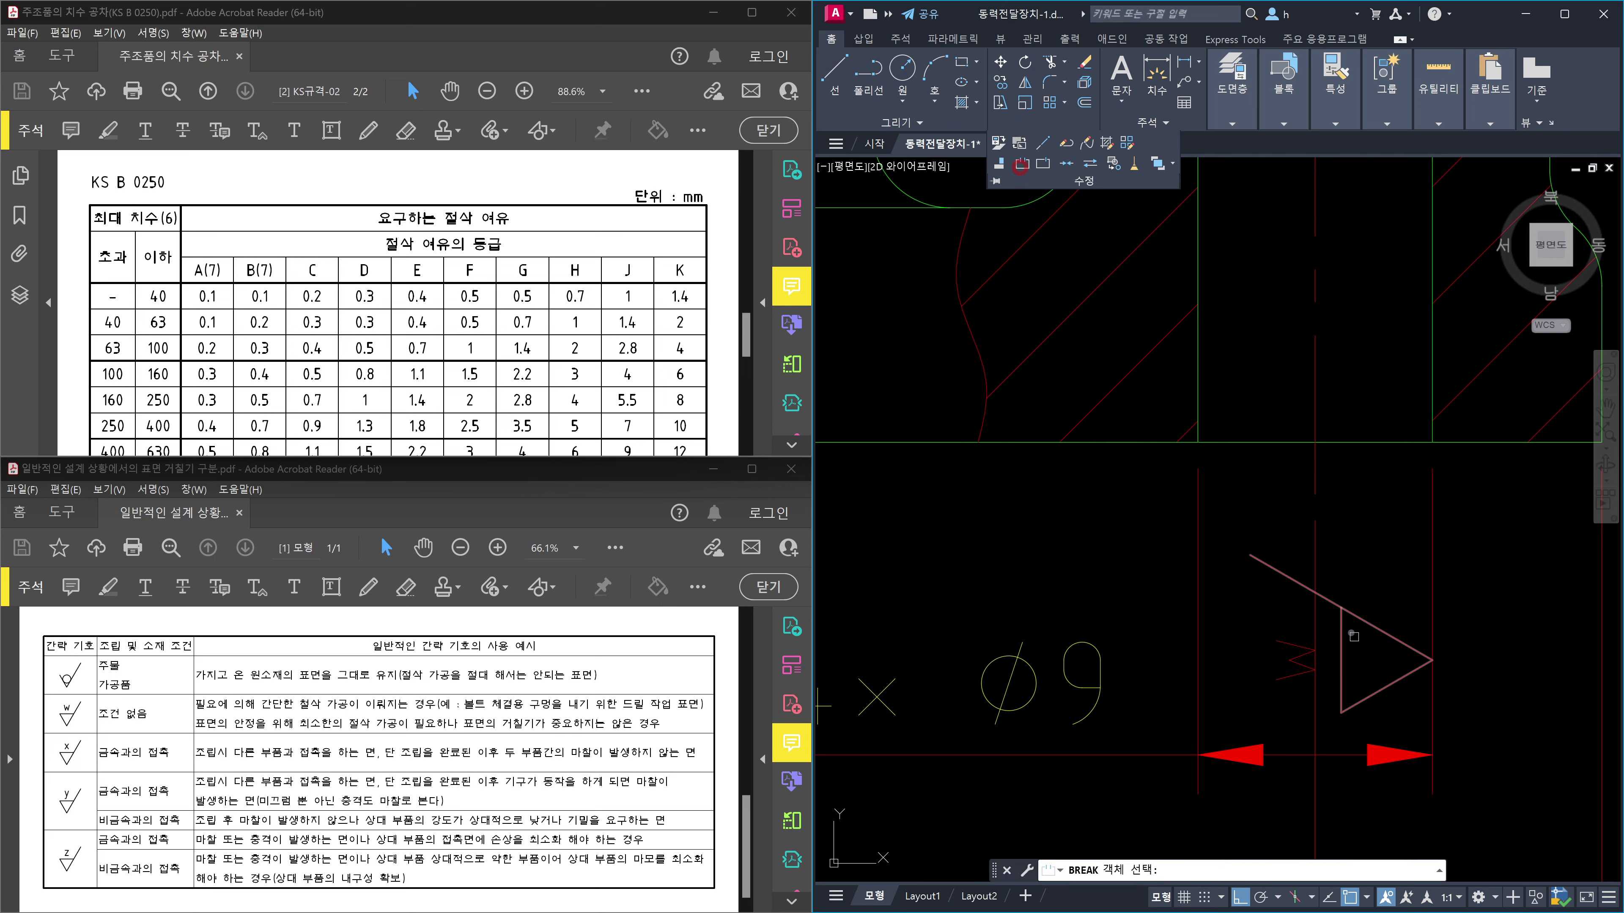
click(1314, 570)
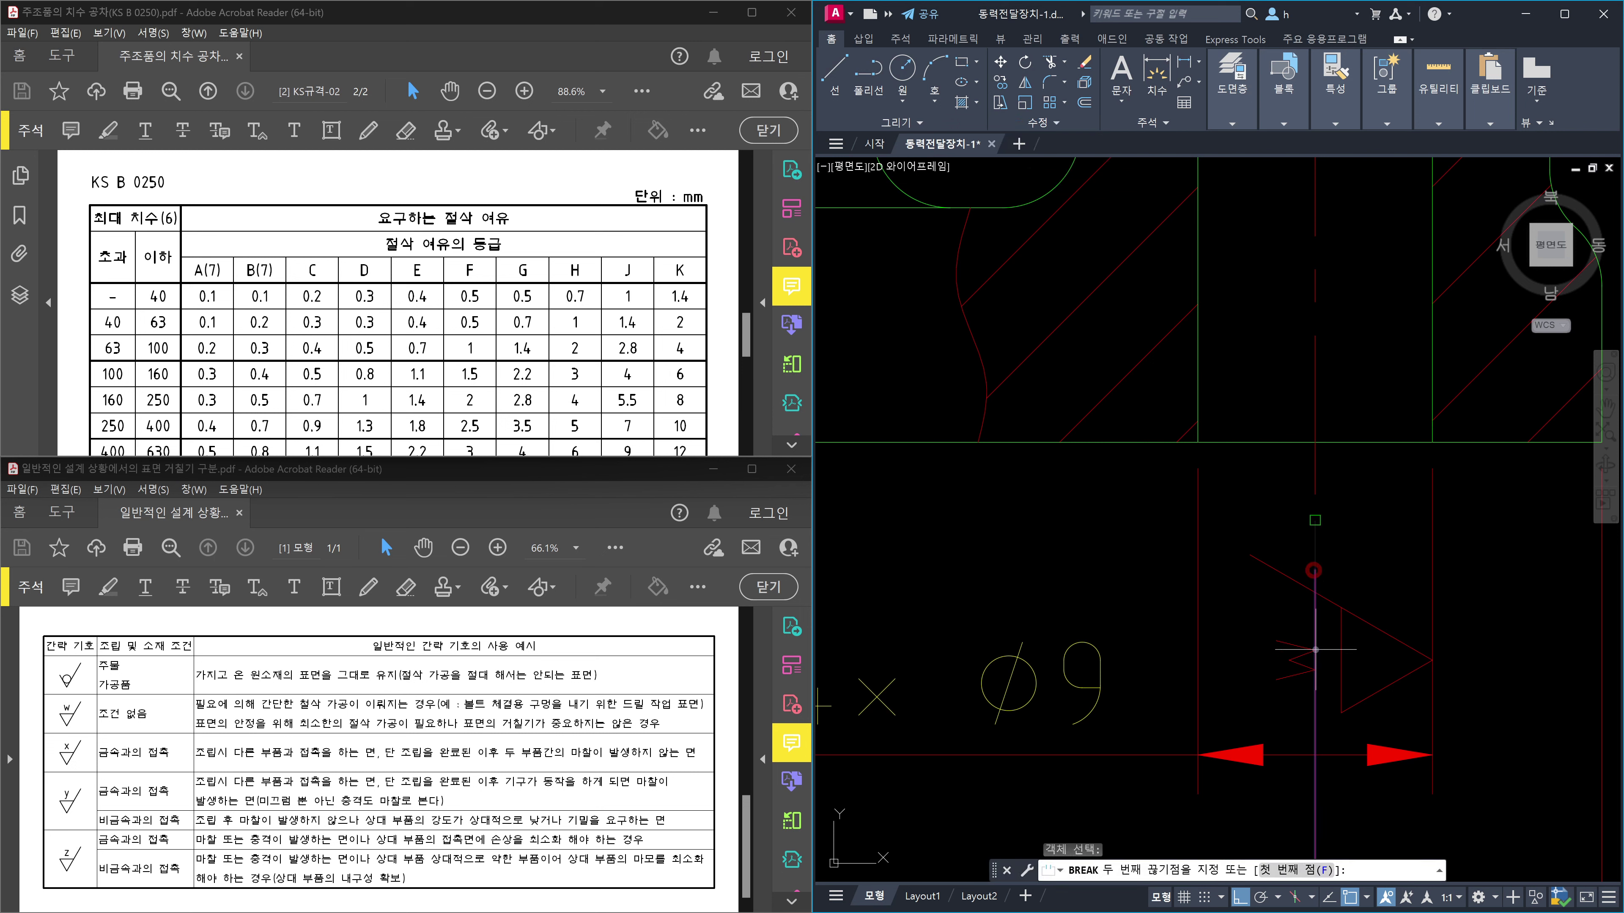
click(1327, 708)
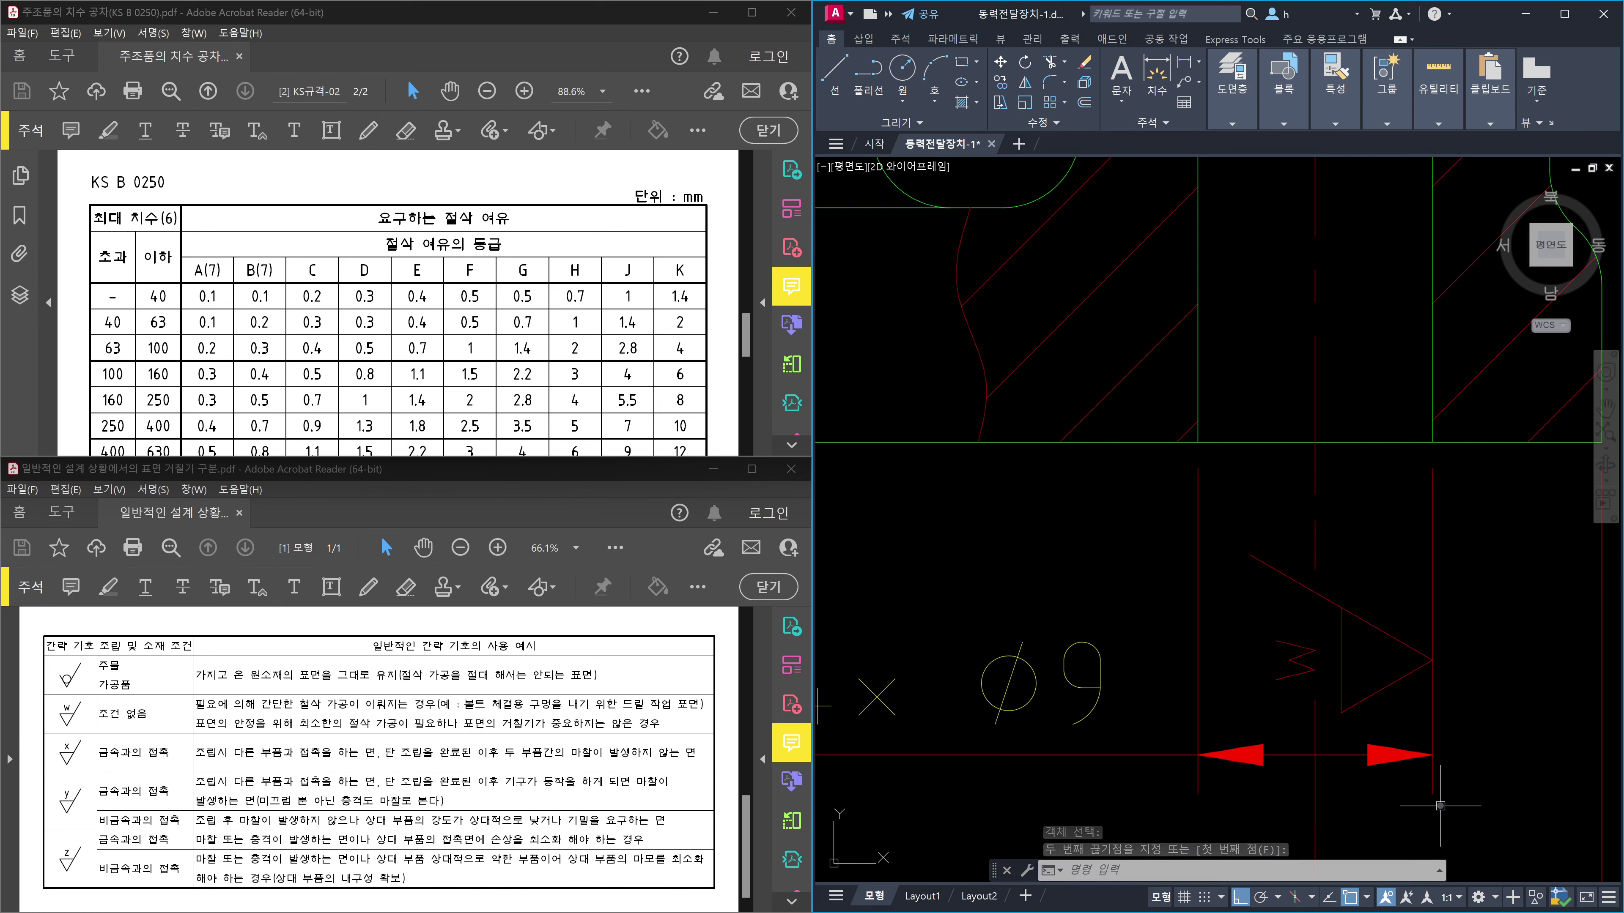
Examine the exploded 84 dimension's text, dimension line, arrows and shortened right extension line as individual objects.
scroll(1419, 718, down, 4)
middle_drag(1419, 718, 1424, 644)
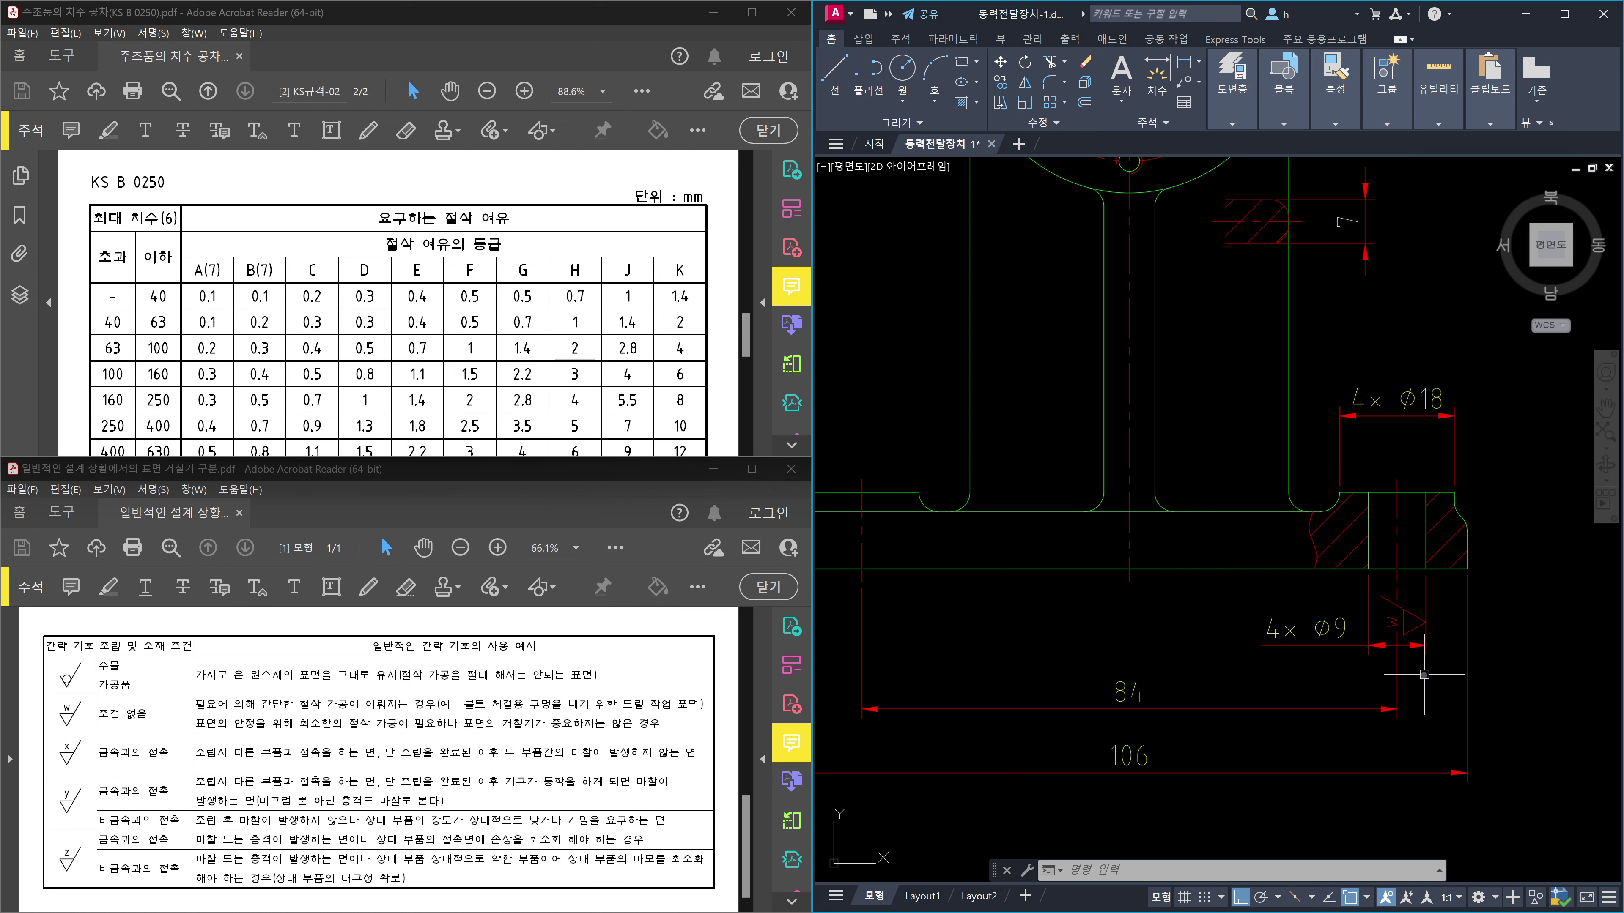
click(1107, 669)
click(1160, 726)
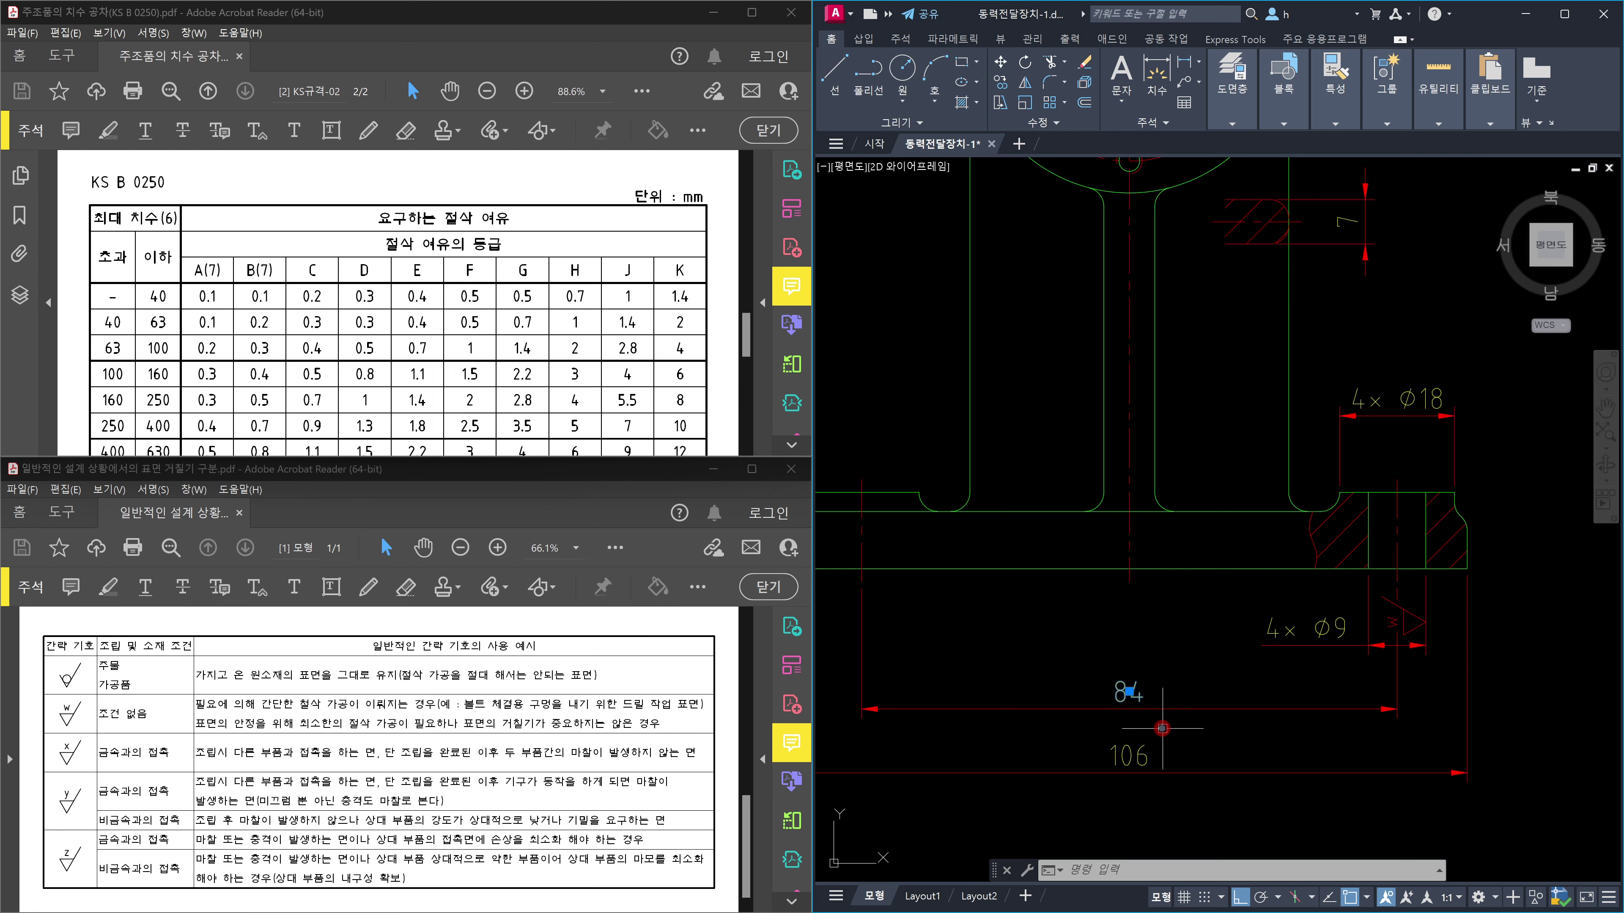
click(1430, 663)
key(Escape)
click(1411, 720)
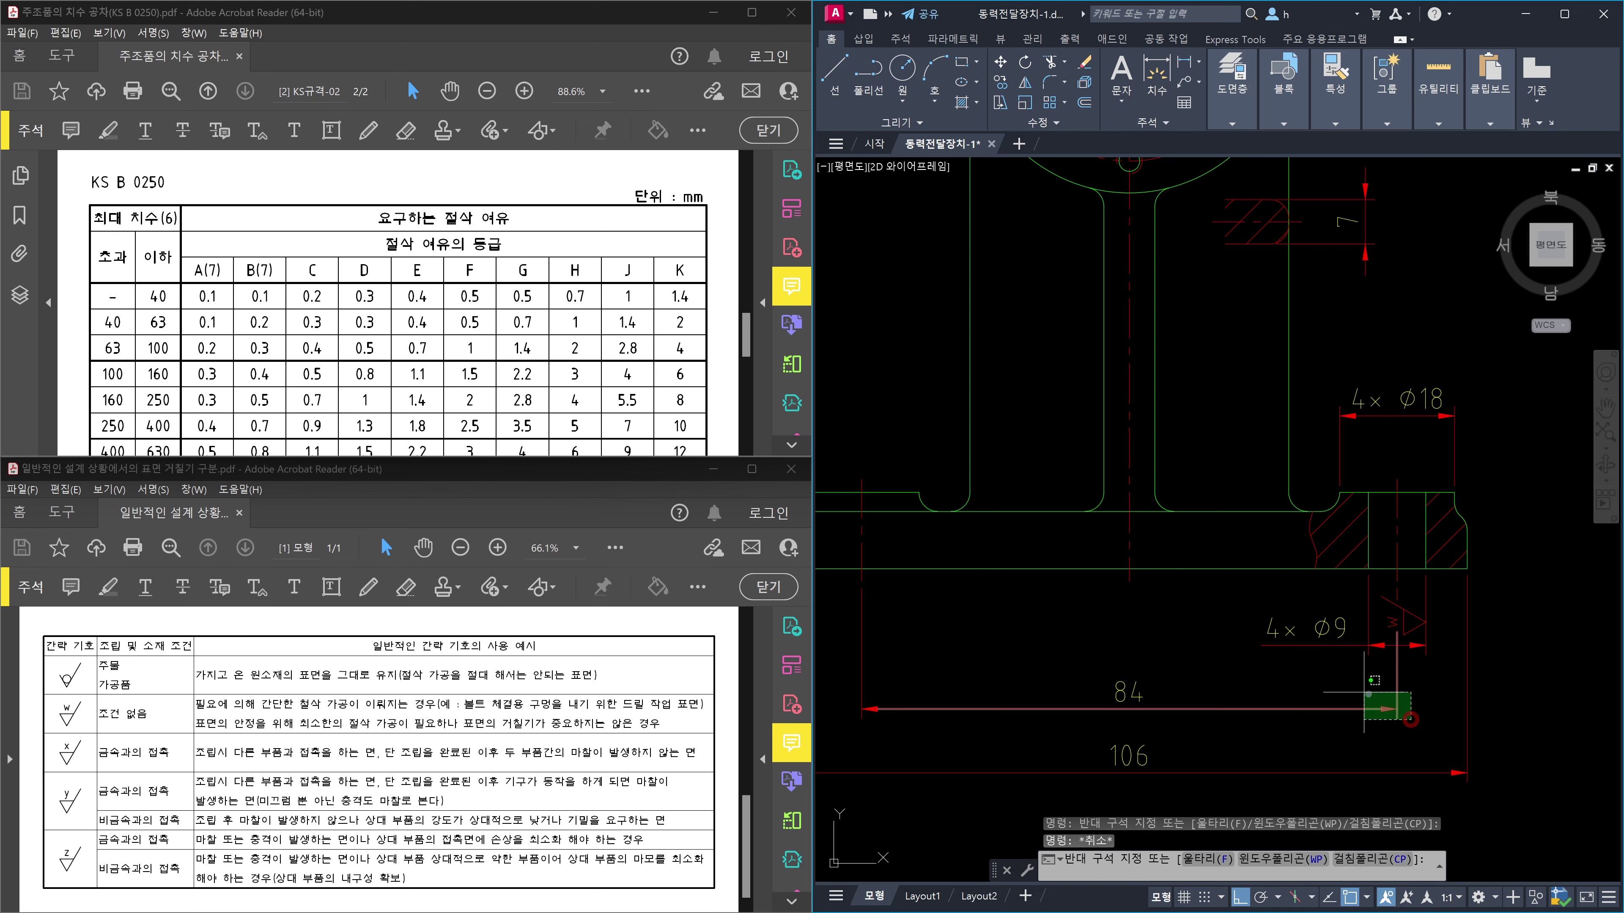
click(1039, 672)
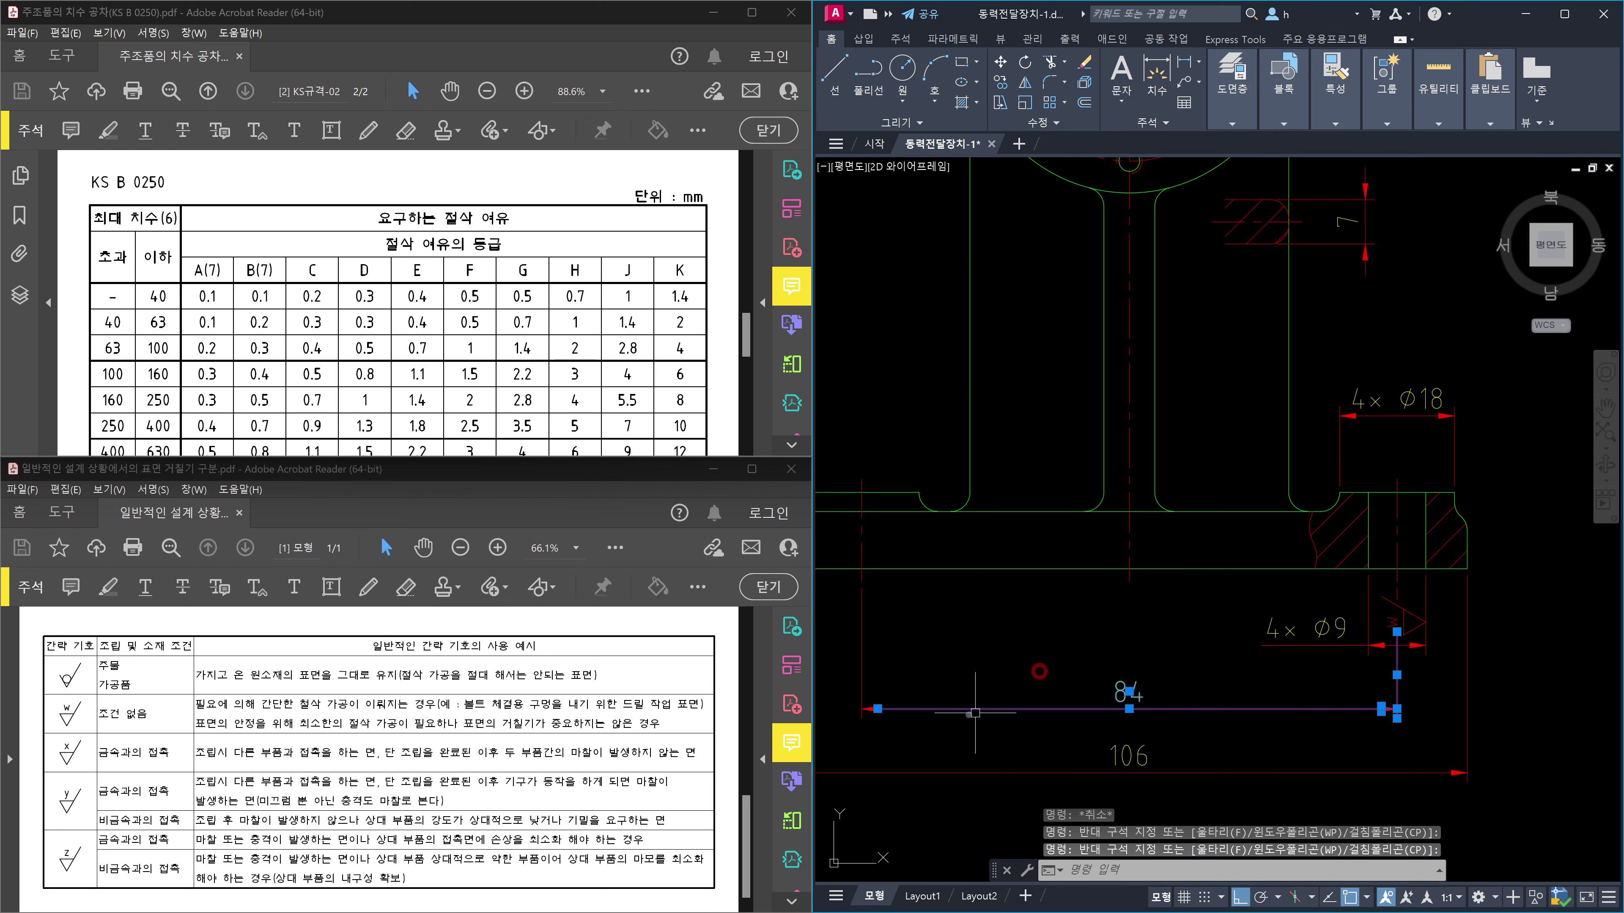
click(836, 691)
key(Escape)
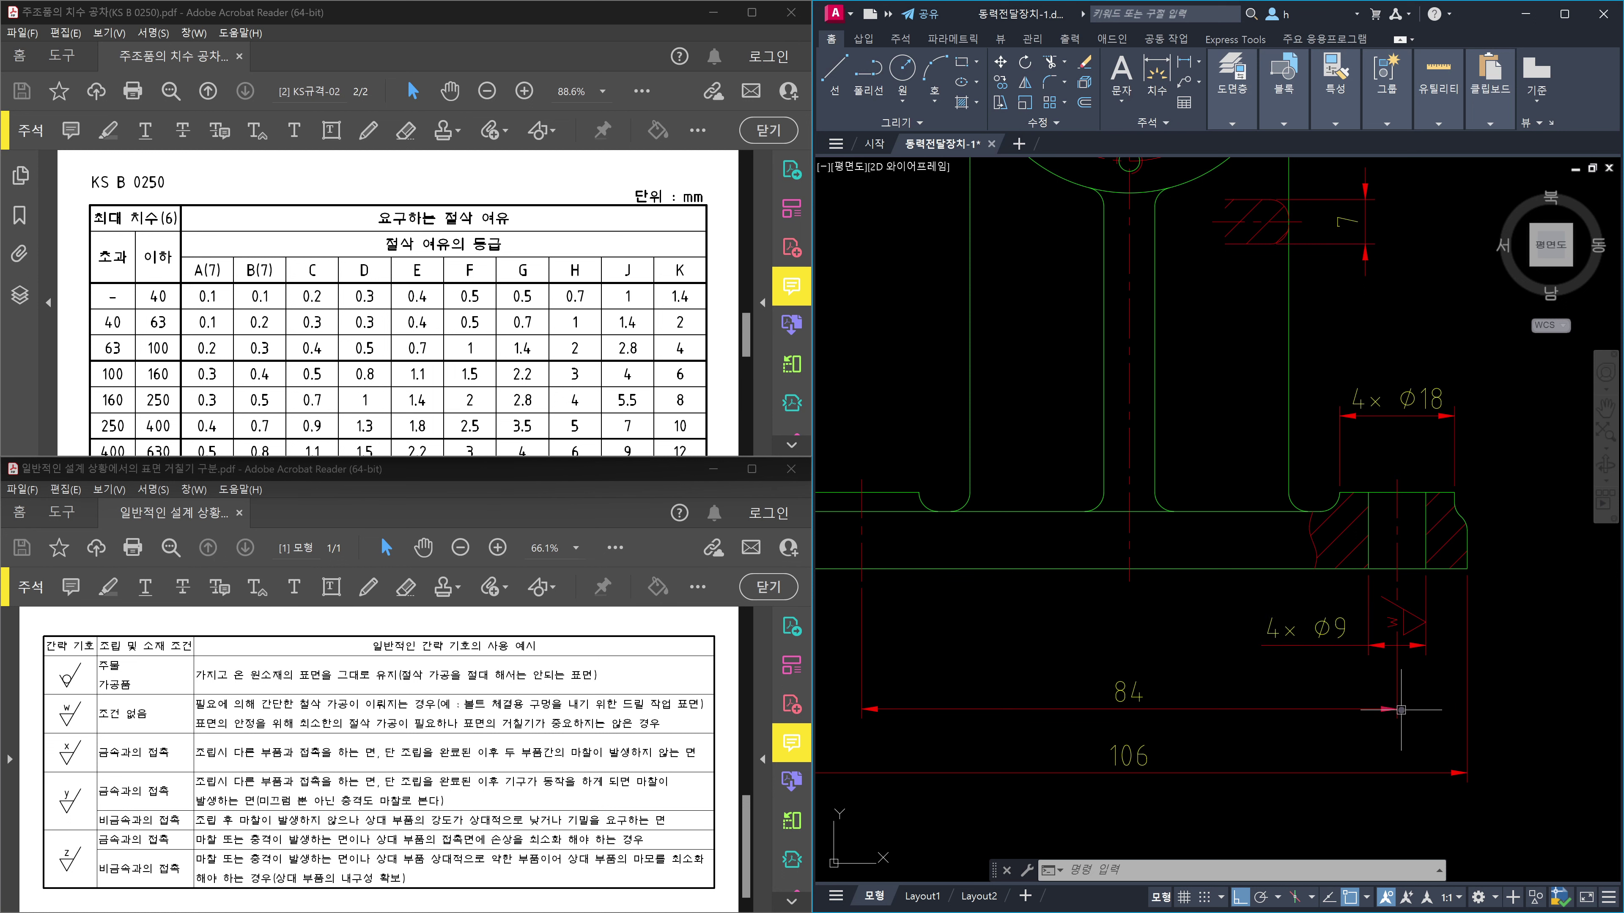
Undo the extension line break and the explosion of the 84 dimension.
mouse_move(1400, 710)
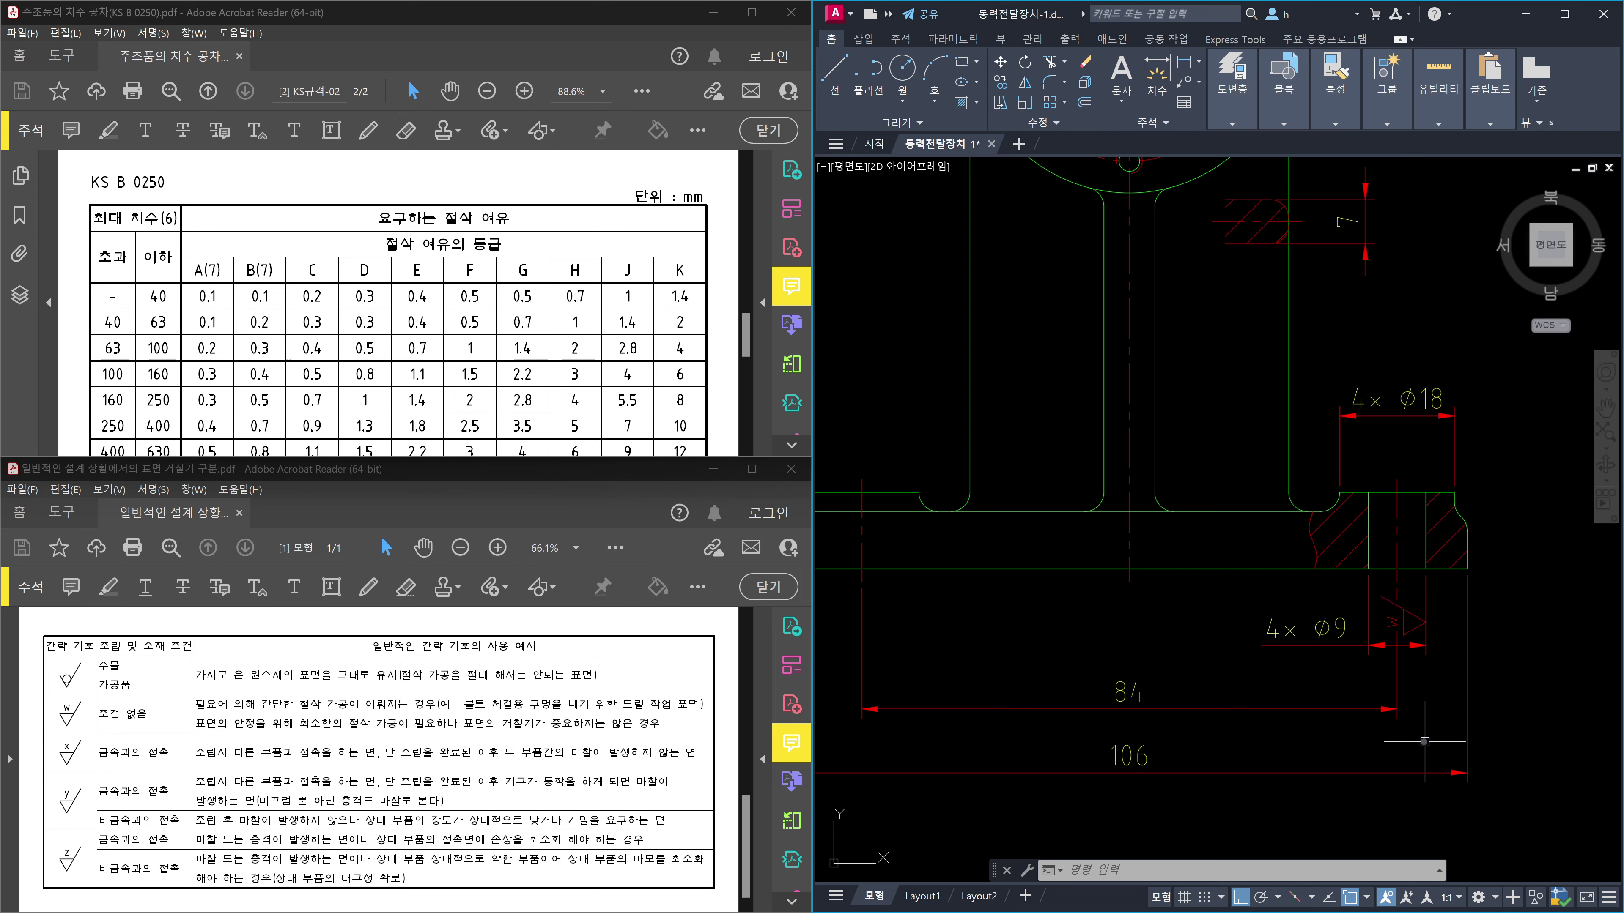
key(ctrl+z)
key(ctrl+z)
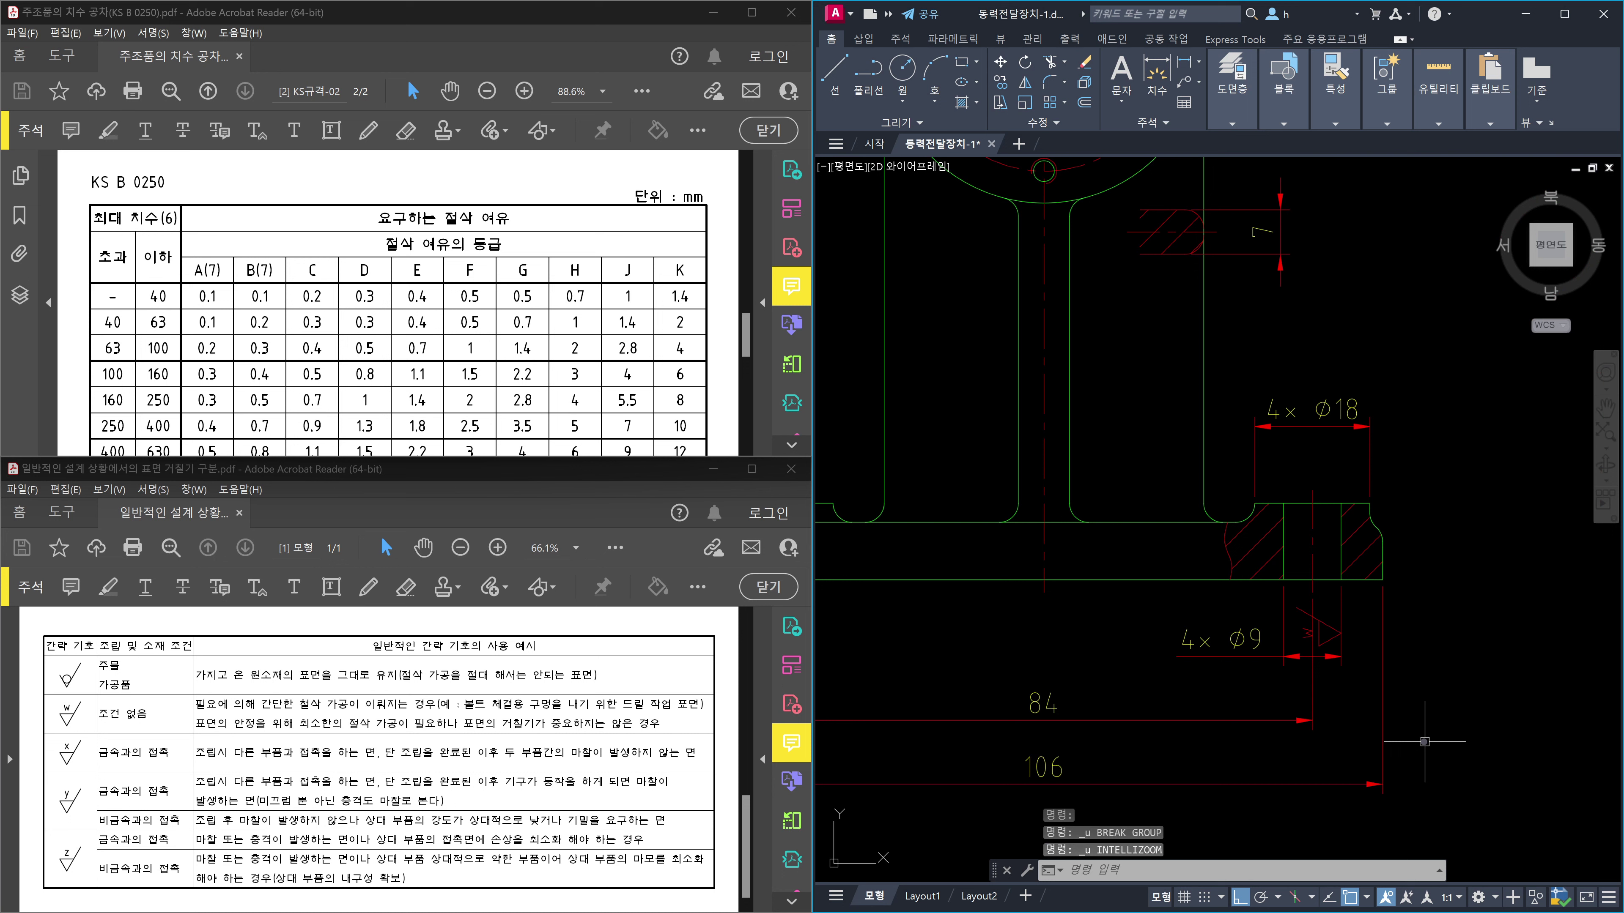
key(ctrl+z)
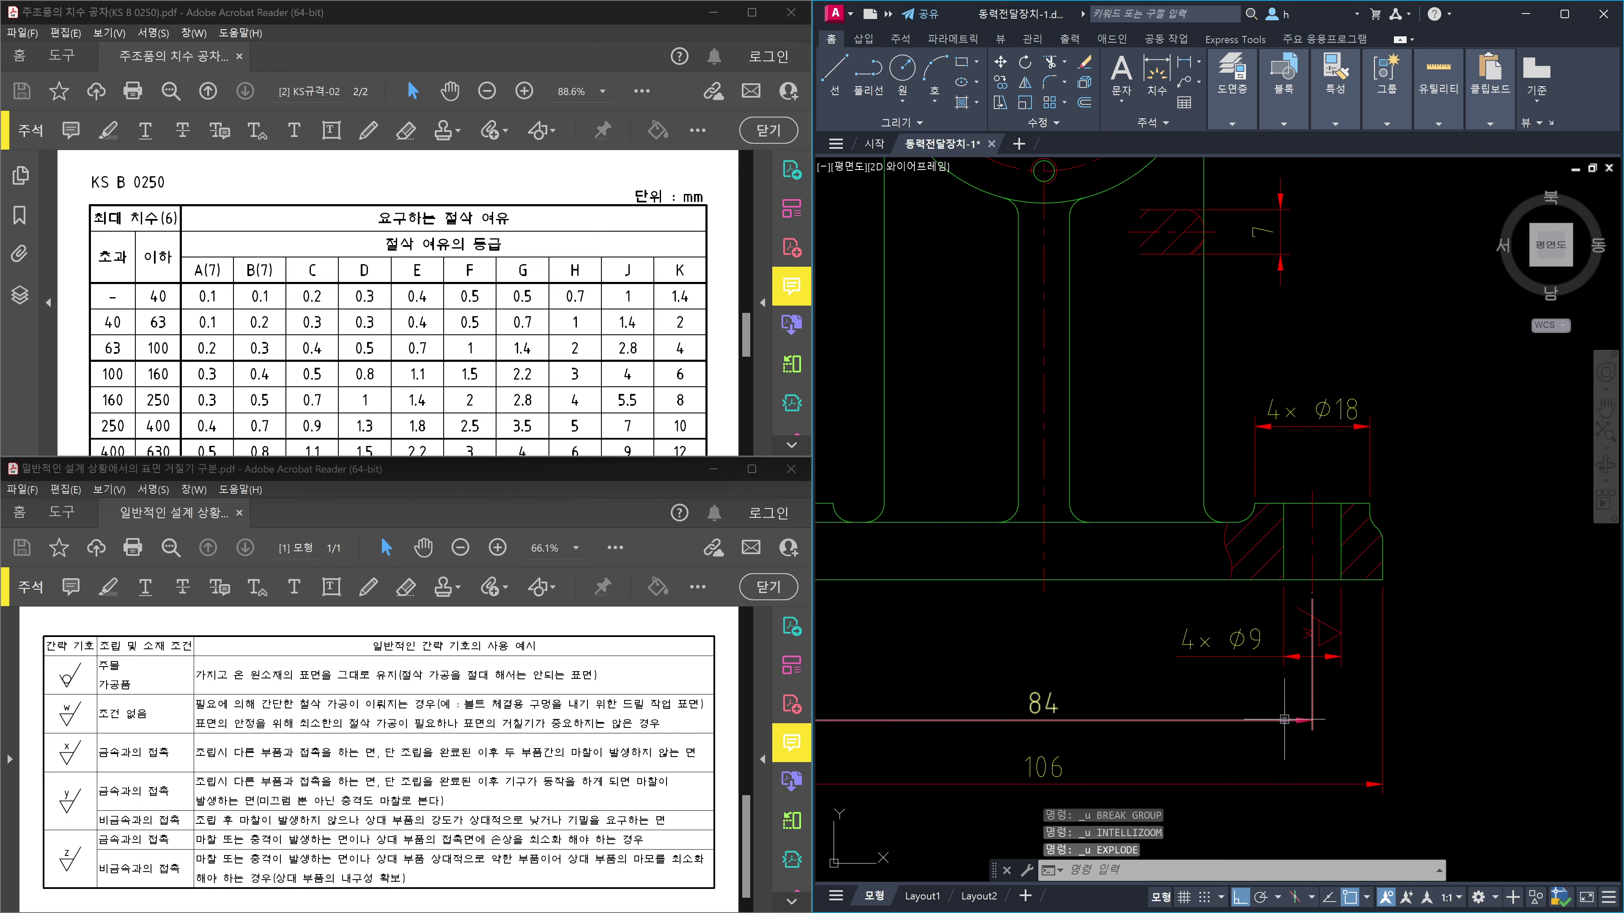
Break the 84 dimension's right extension line with DIMBREAK's automatic option and check that the dimension is still one object.
key(Escape)
key(Escape)
scroll(1336, 659, up, 4)
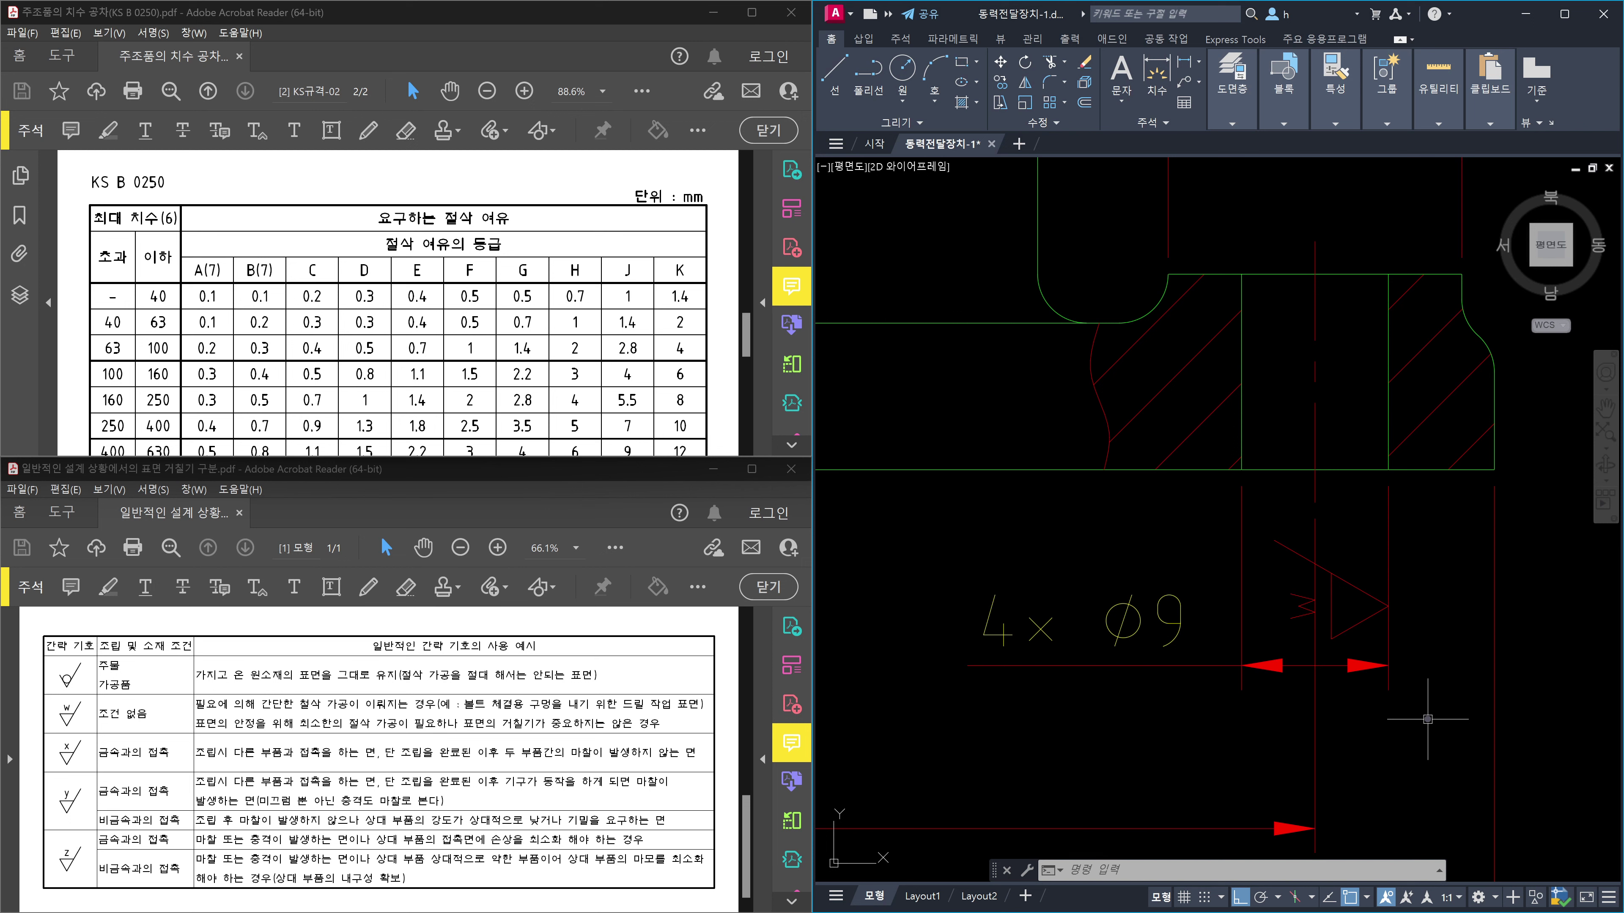
text(DIM)
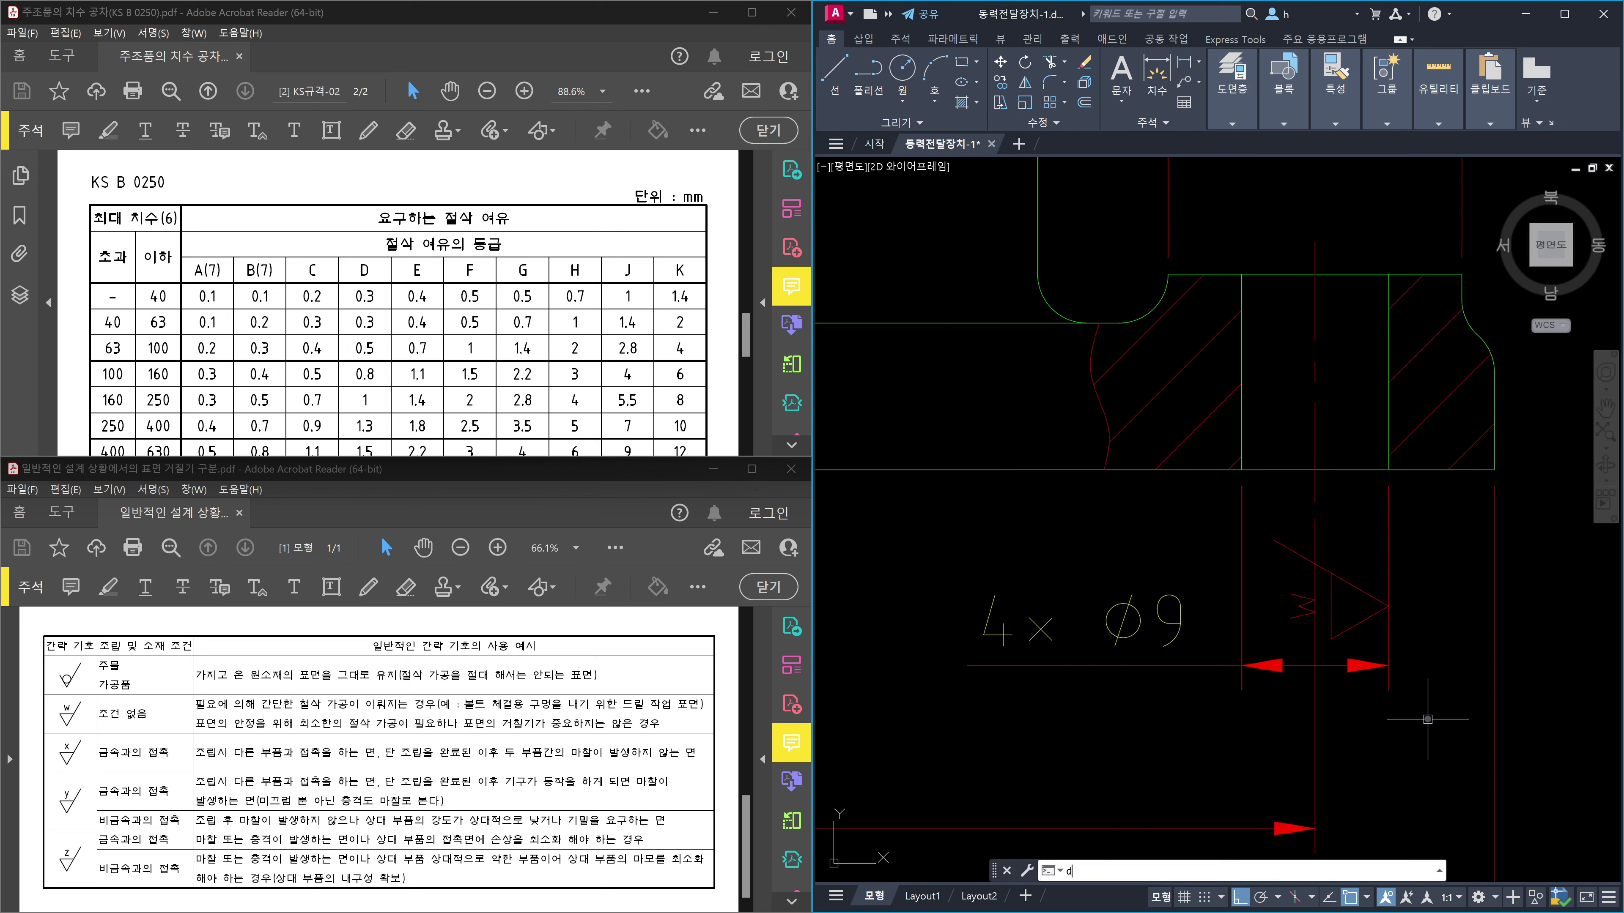
text(BREAK)
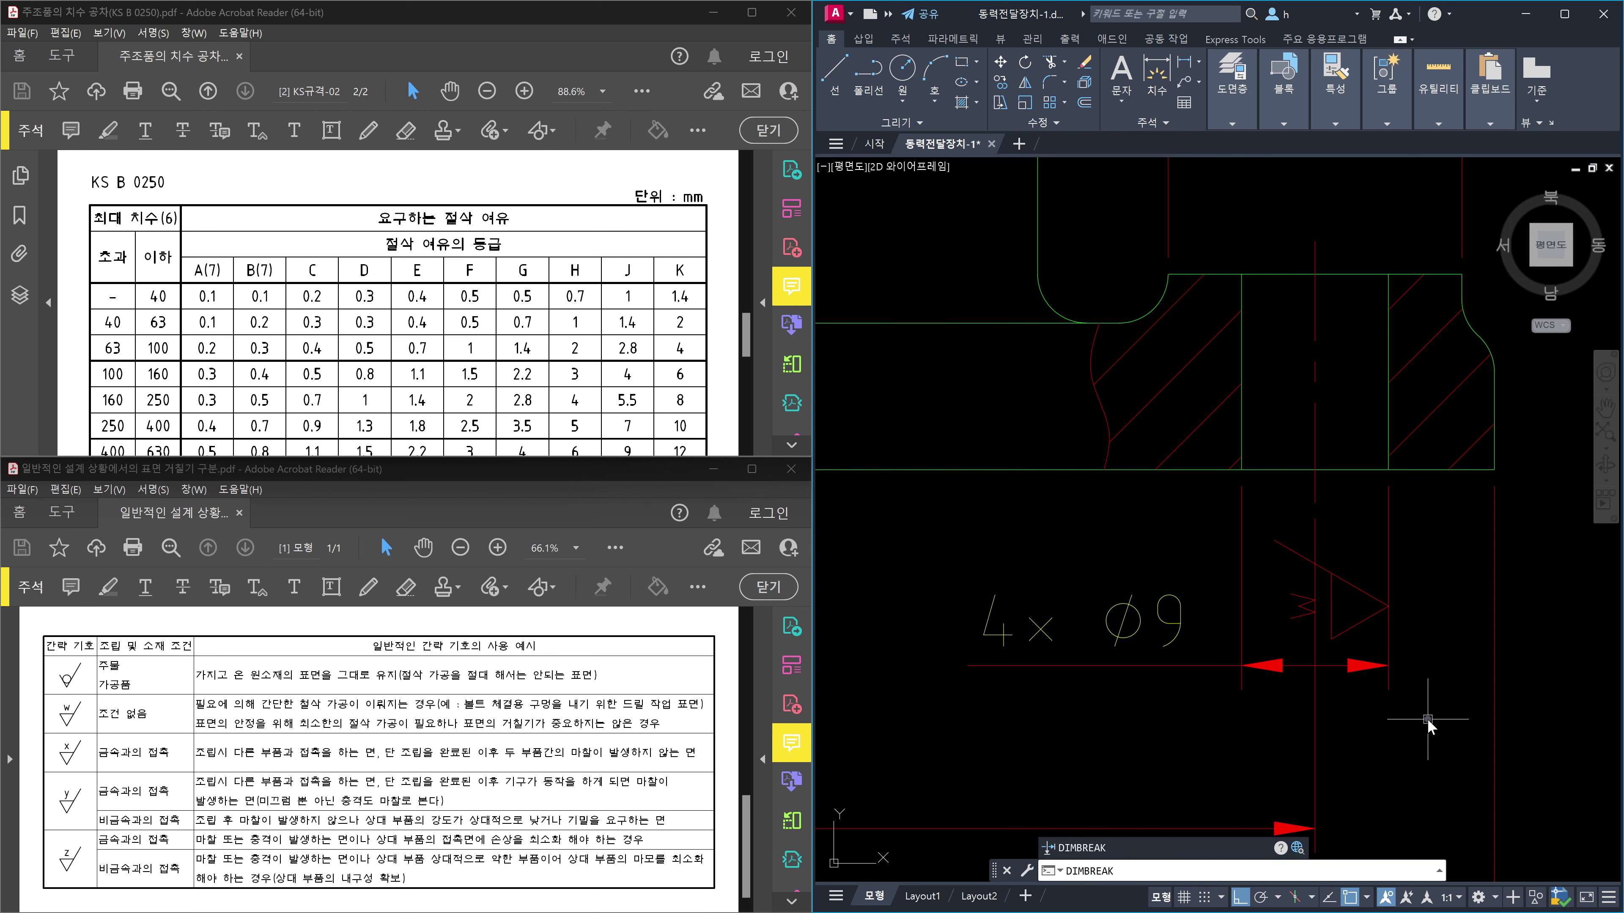
key(Return)
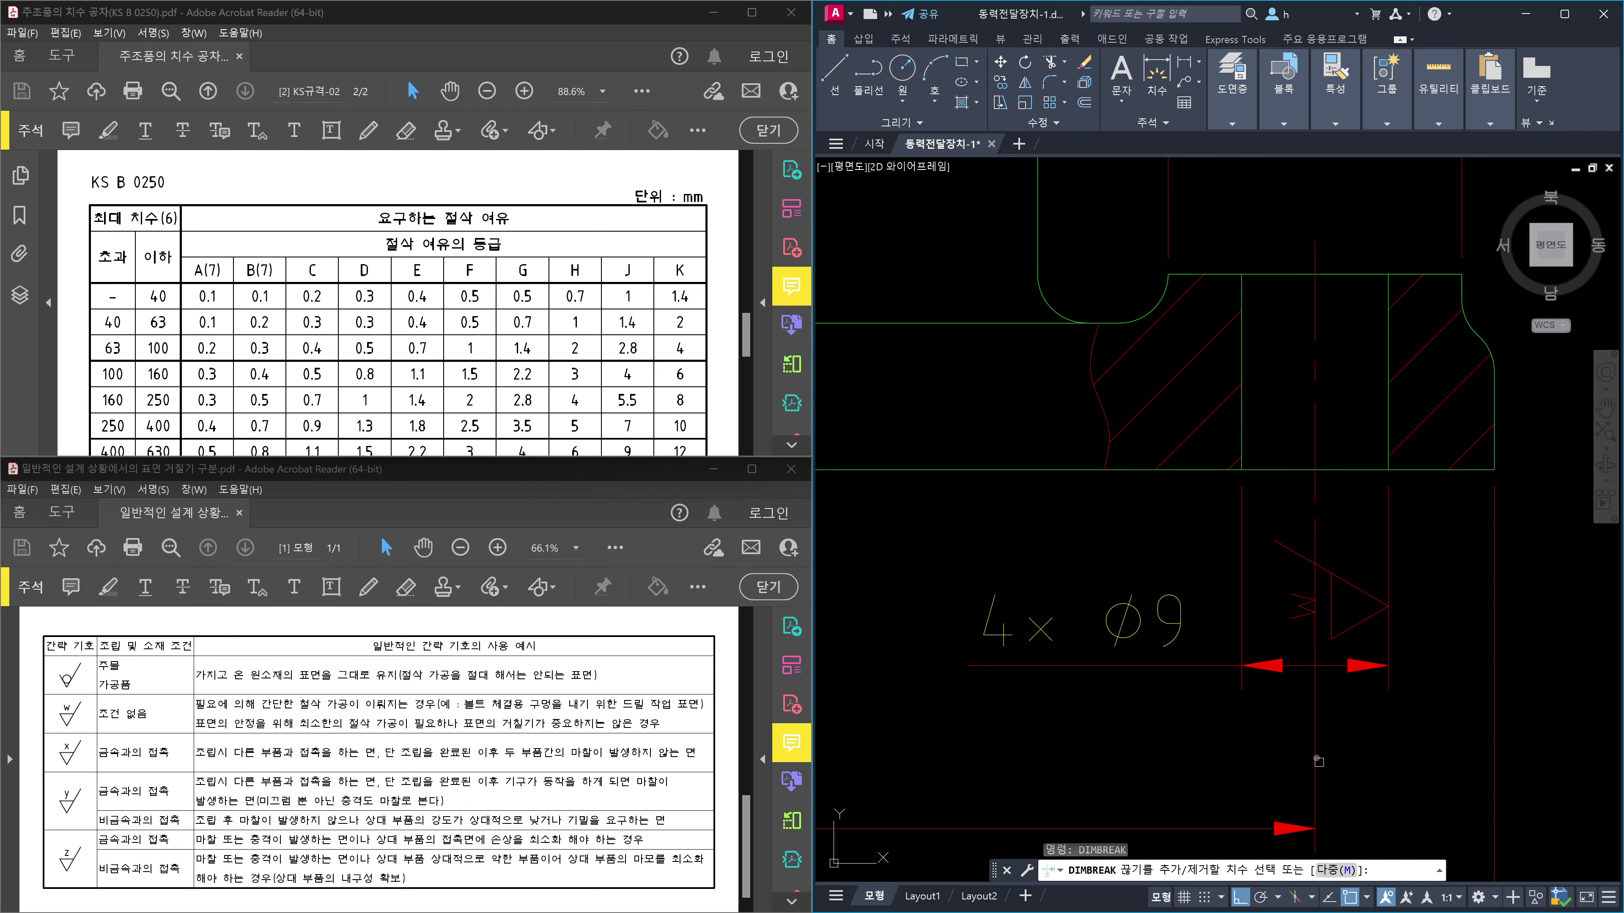
click(1314, 745)
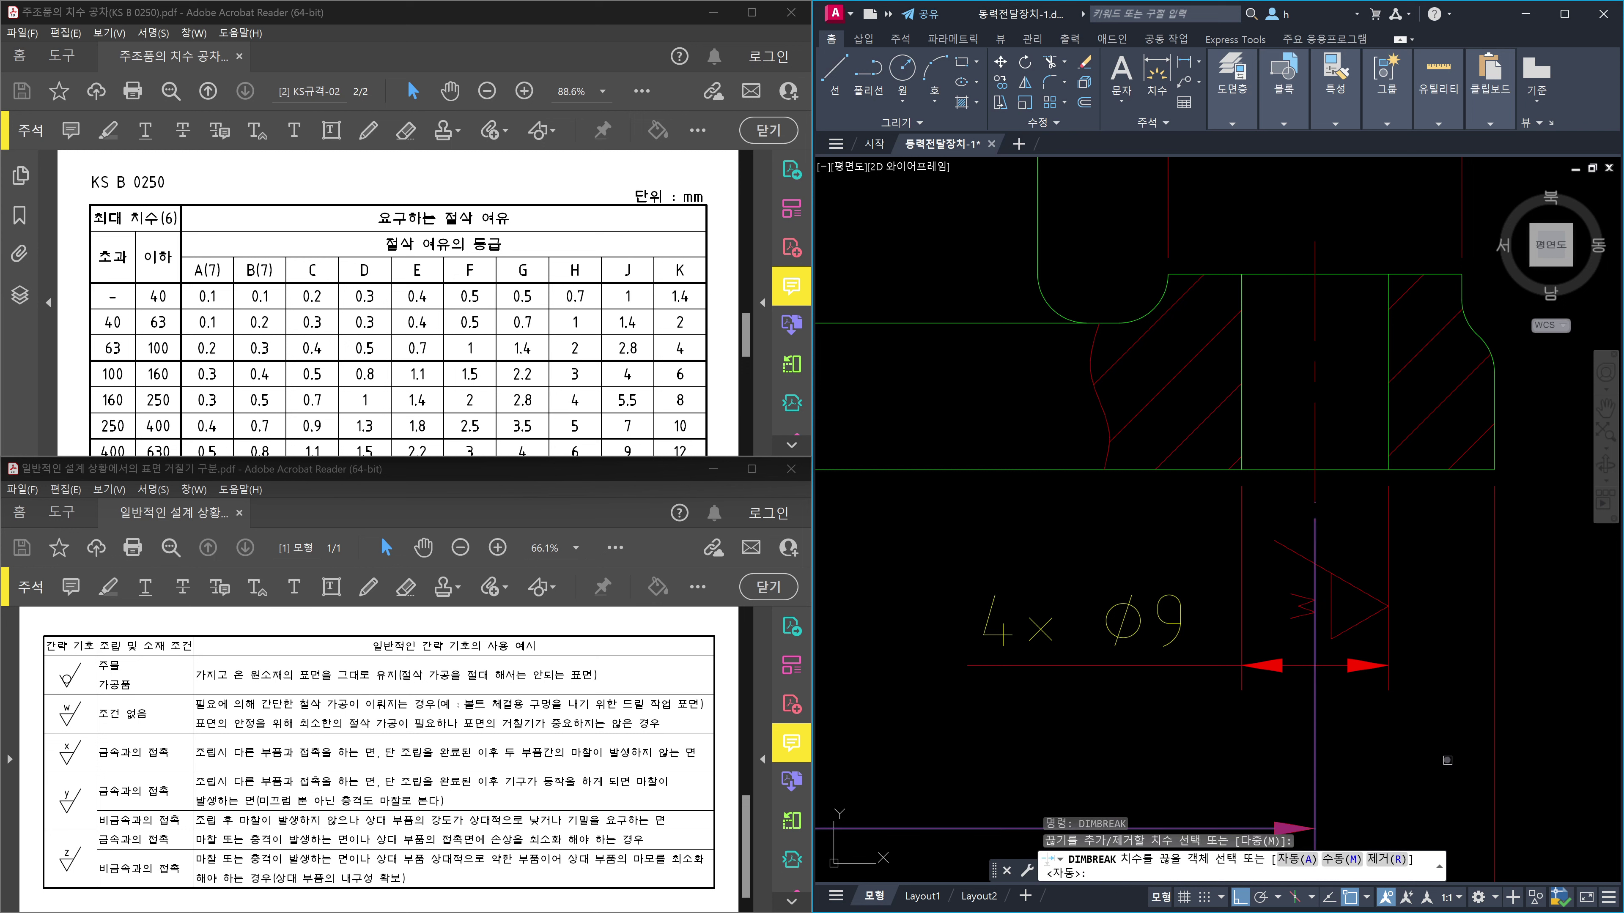
key(Return)
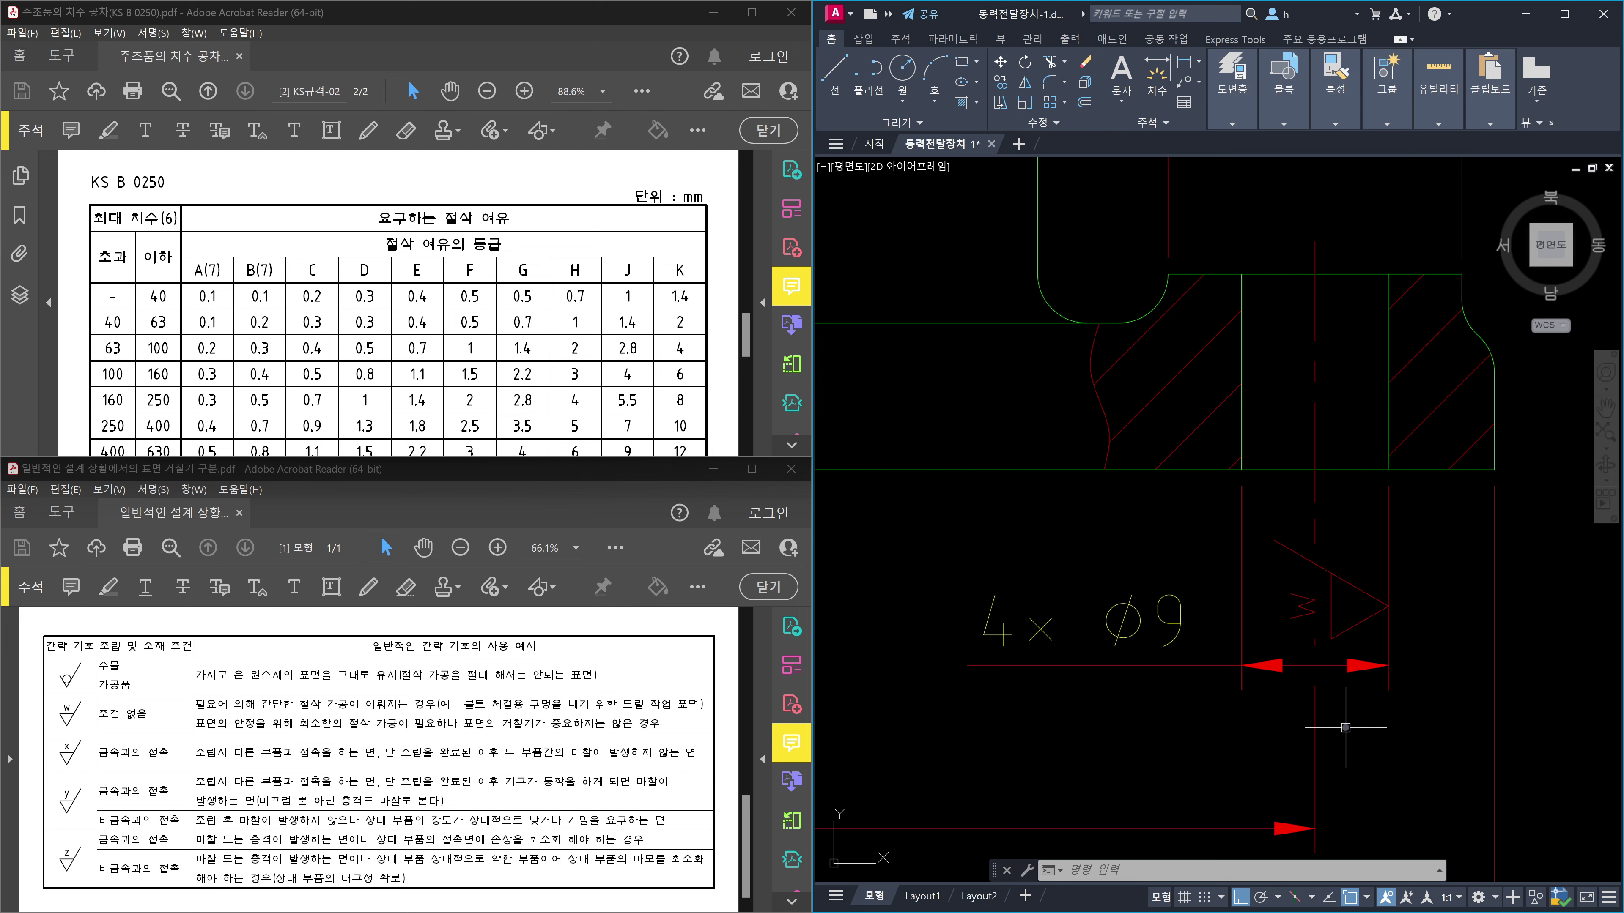
click(1322, 691)
click(1272, 733)
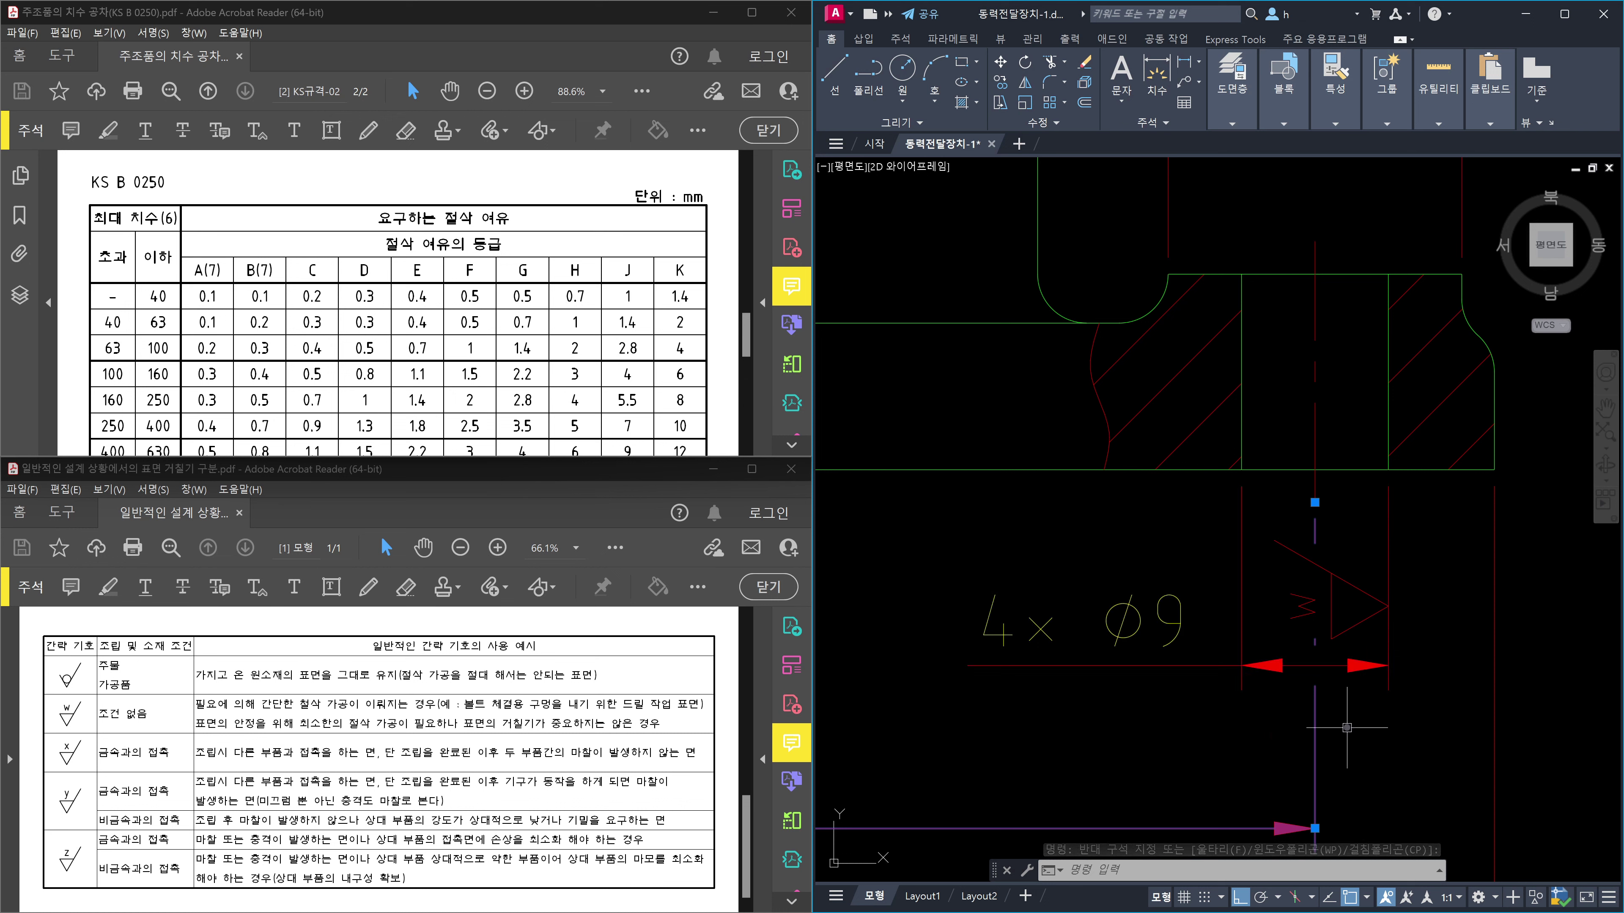
key(Escape)
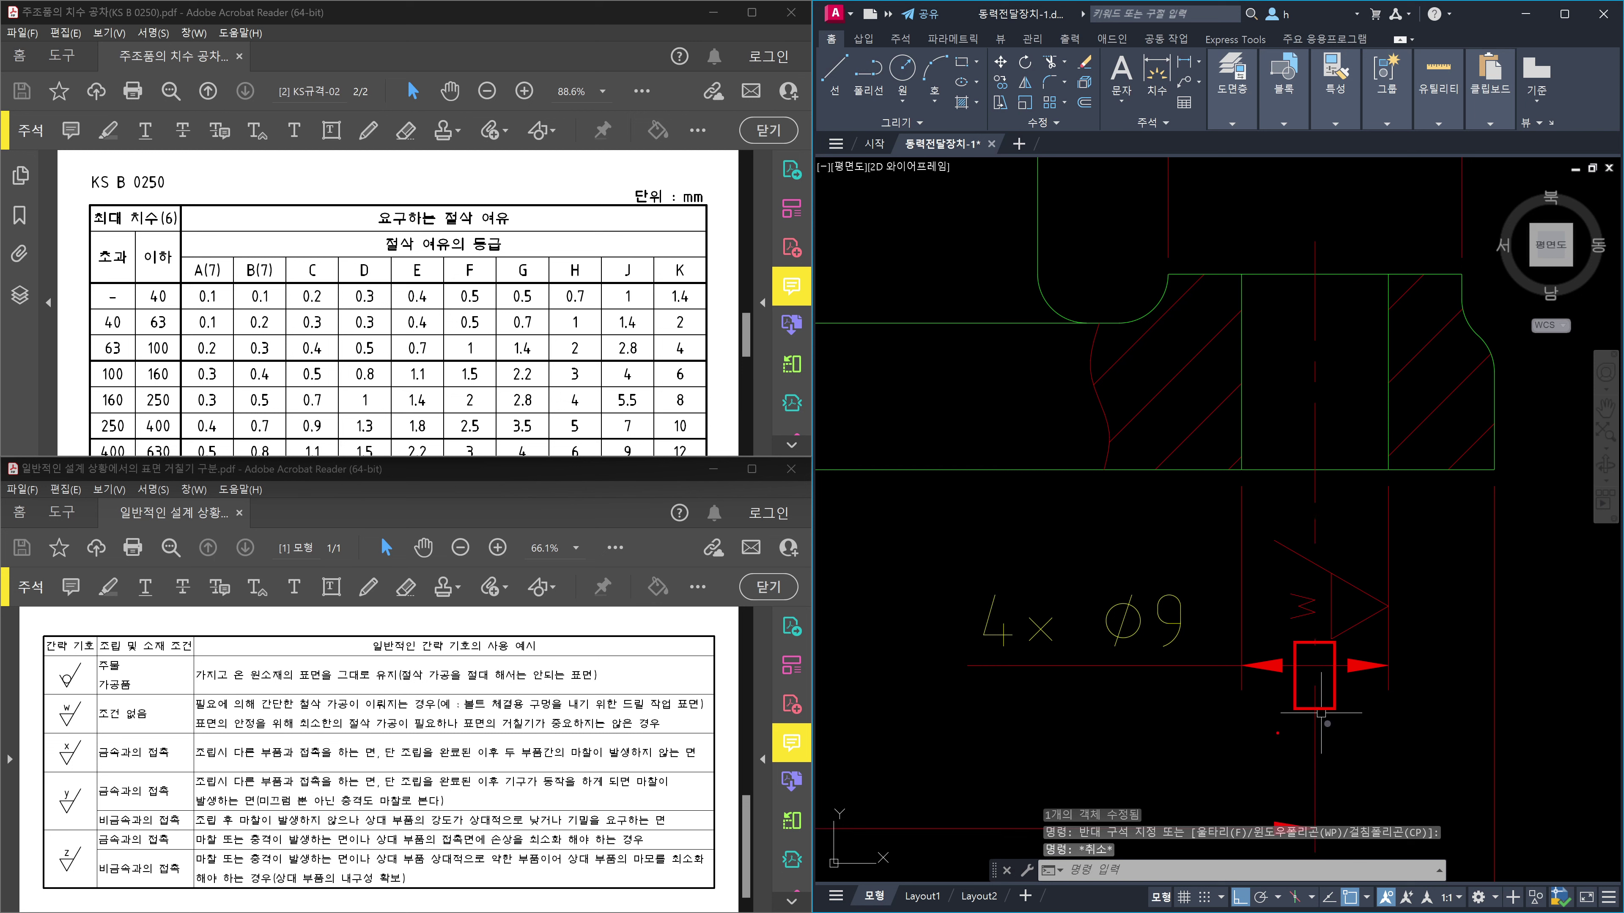
mouse_move(1277, 732)
mouse_down()
mouse_move(1325, 779)
mouse_move(1287, 789)
mouse_up()
mouse_move(1446, 673)
mouse_down()
mouse_move(1448, 728)
mouse_move(1498, 729)
mouse_up()
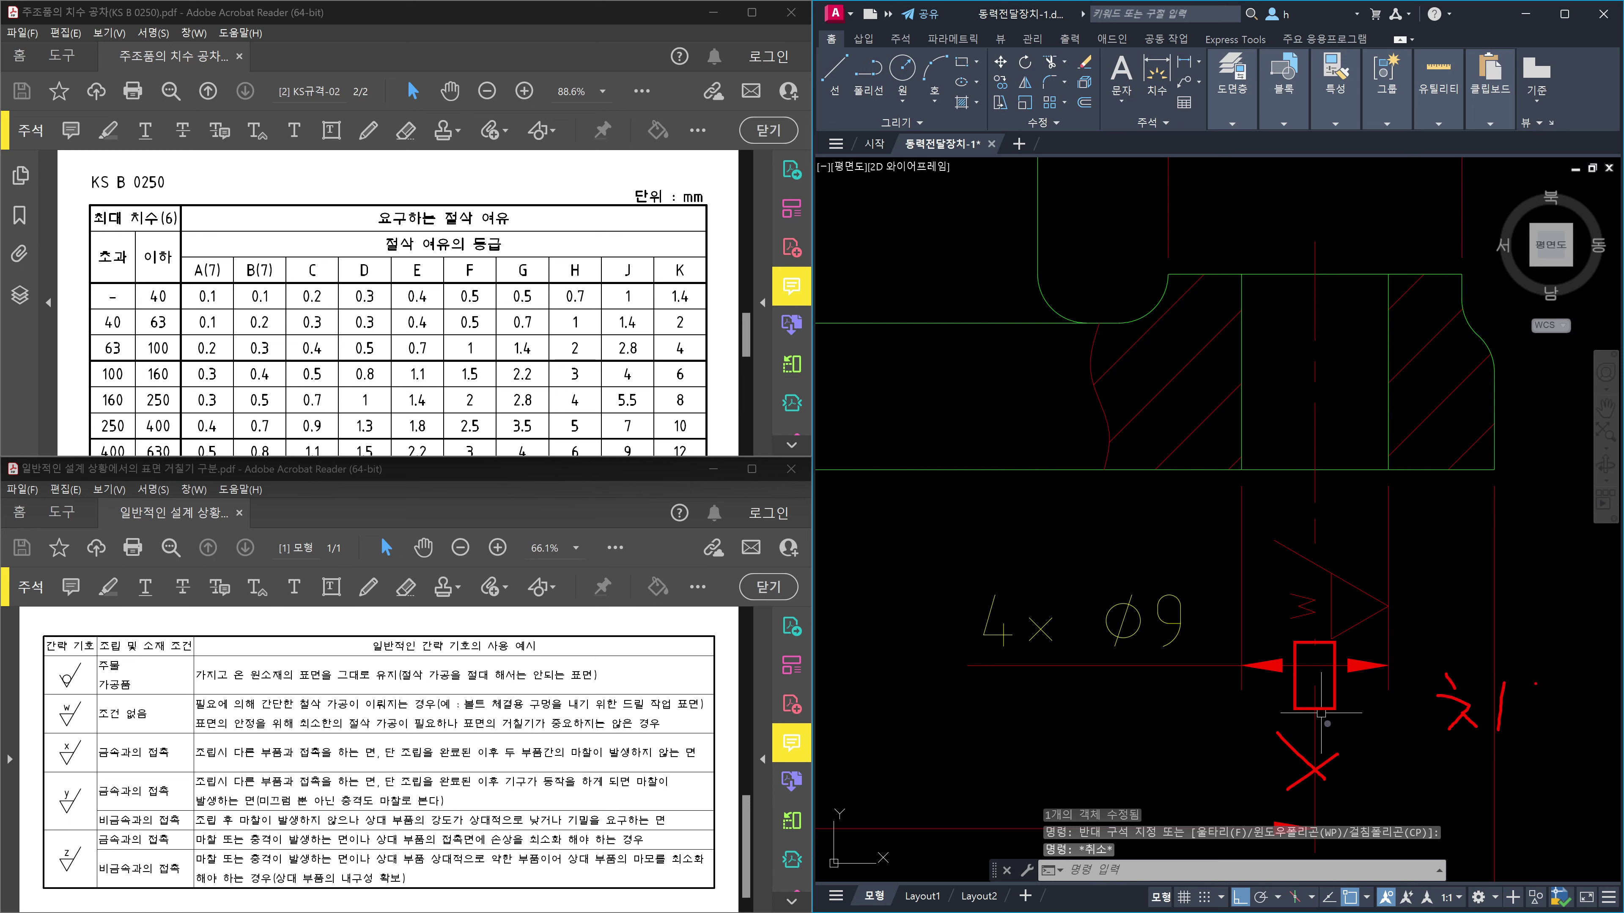
drag(1546, 672, 1533, 759)
drag(1561, 688, 1551, 703)
drag(1560, 697, 1582, 724)
mouse_move(1403, 755)
mouse_down()
mouse_move(1415, 777)
mouse_move(1394, 811)
mouse_move(1448, 803)
mouse_move(1454, 845)
mouse_up()
drag(1508, 778, 1511, 801)
drag(1530, 782, 1500, 828)
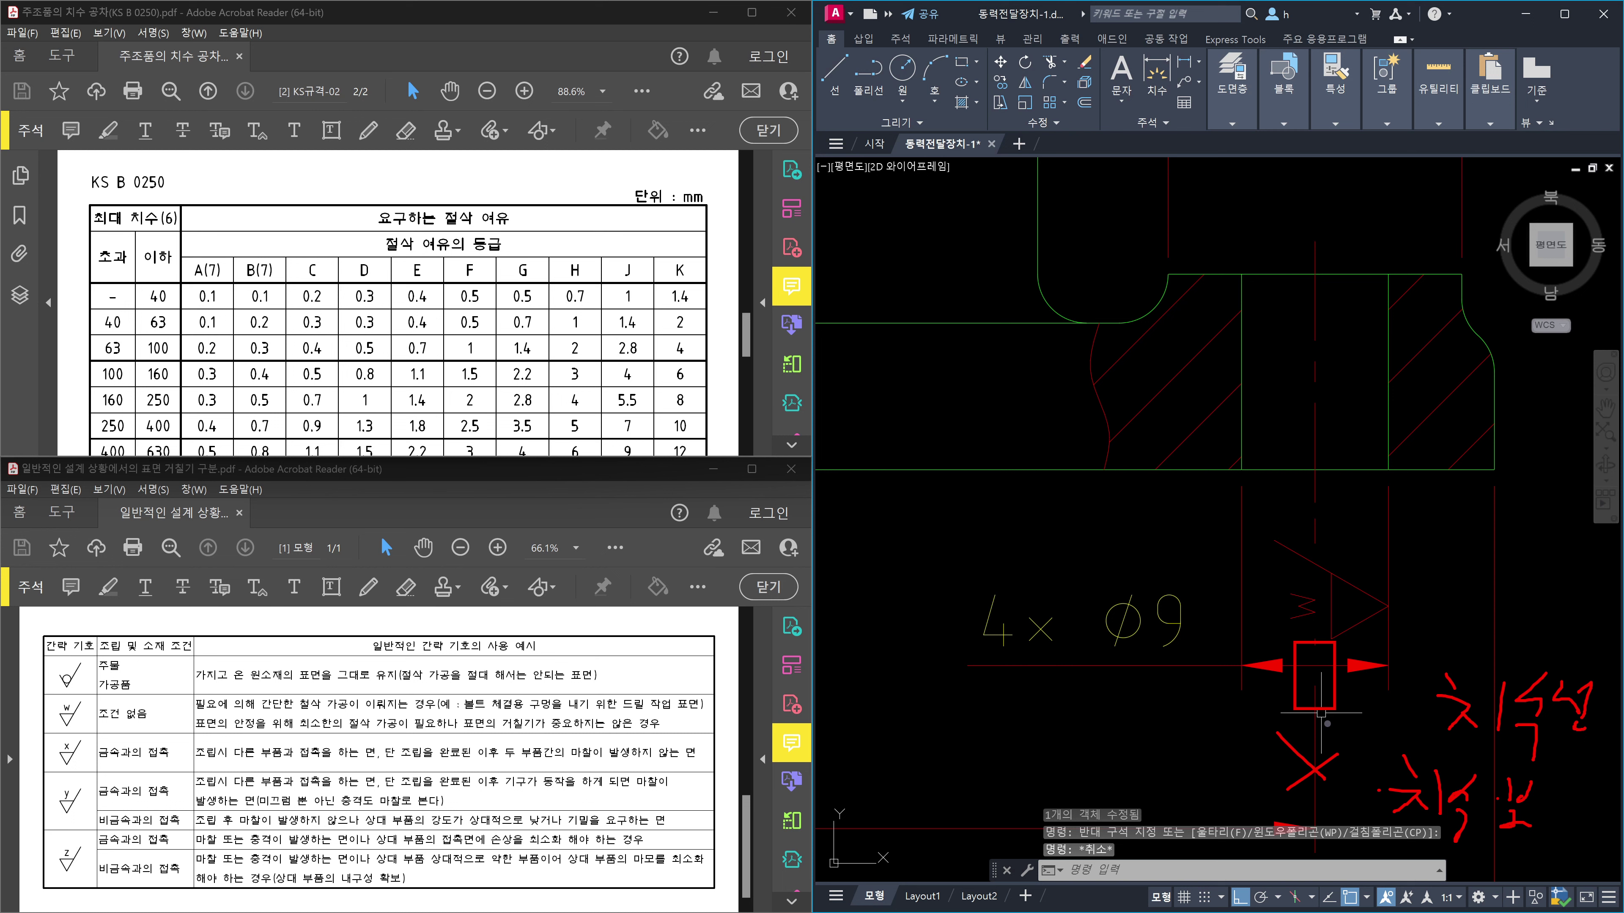
key(Escape)
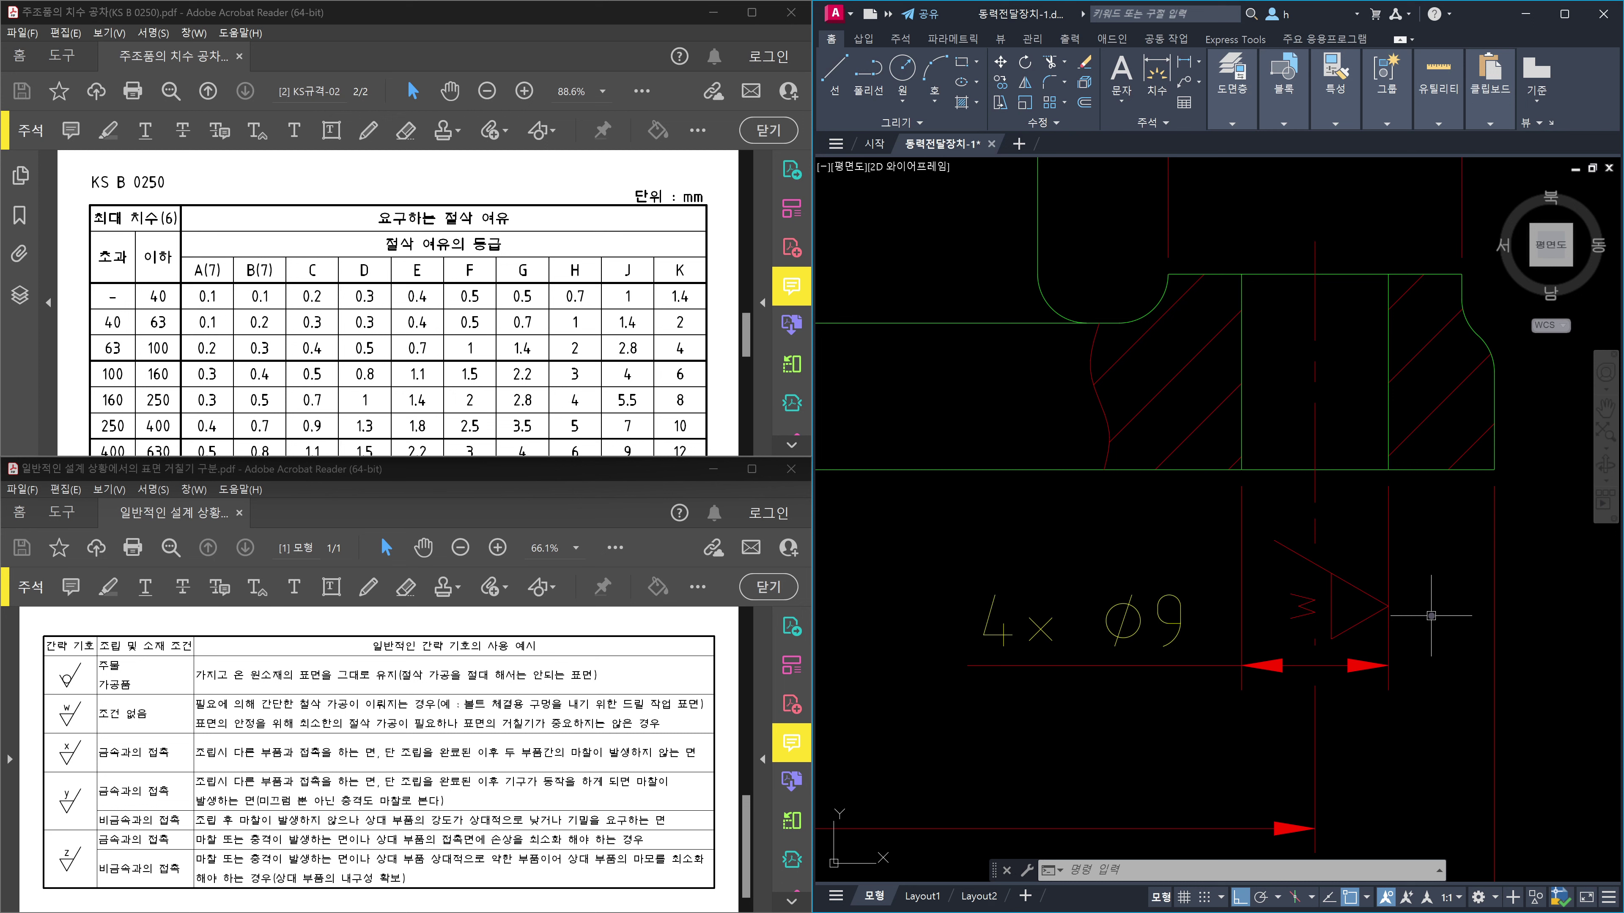
Undo the automatic break and manually break the 84 dimension's right extension line from just above to just below the w letter.
key(ctrl+z)
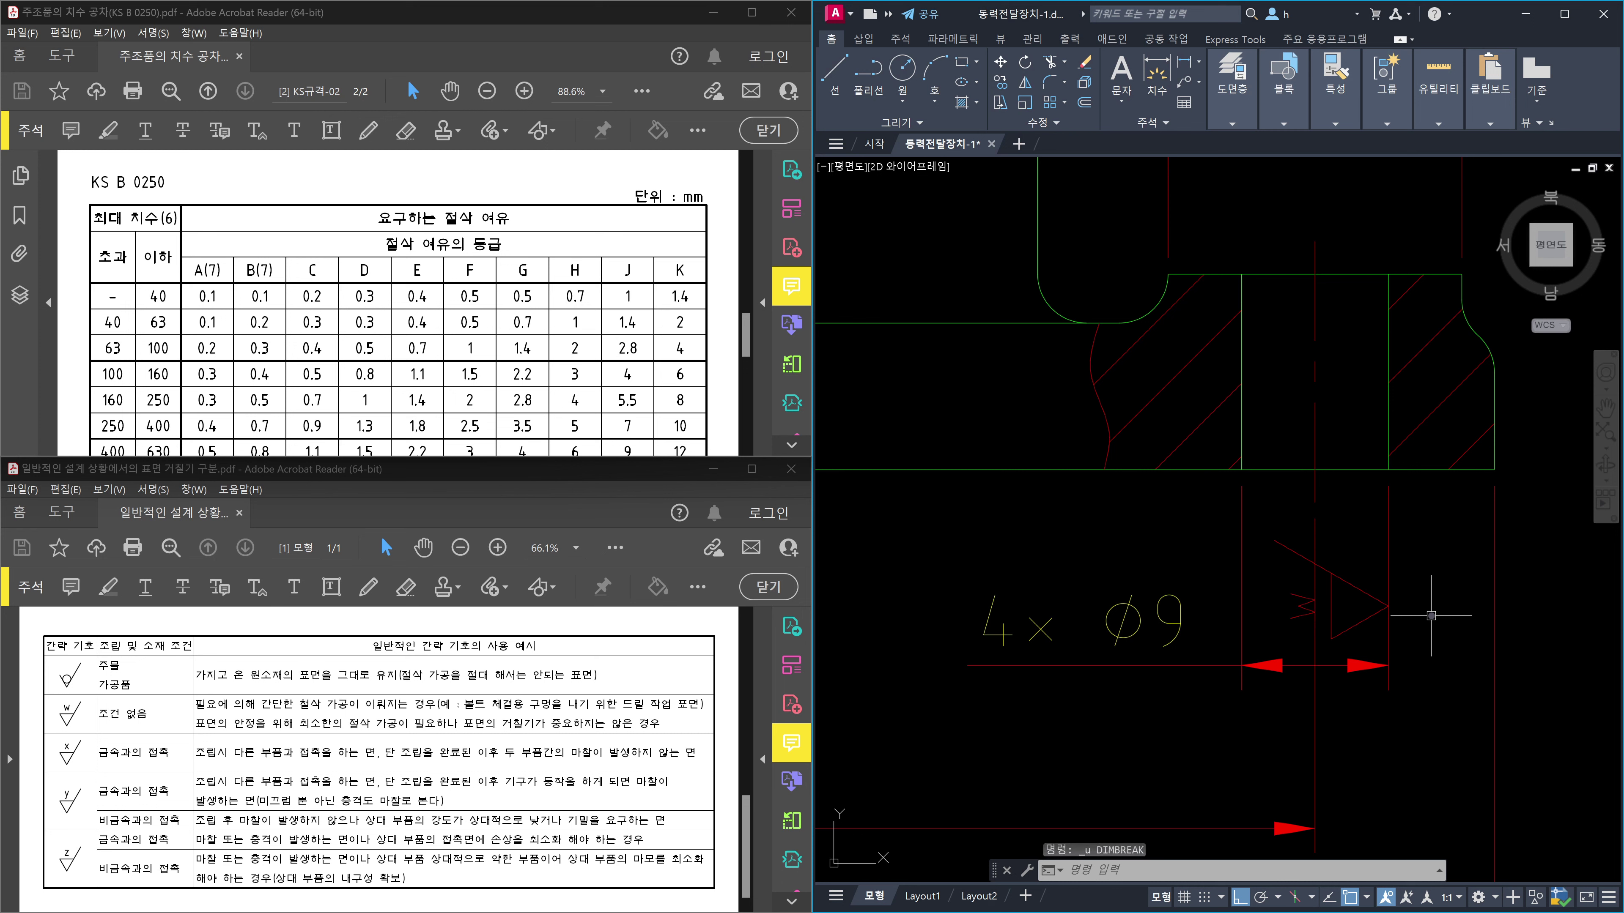
text(DIMBRe)
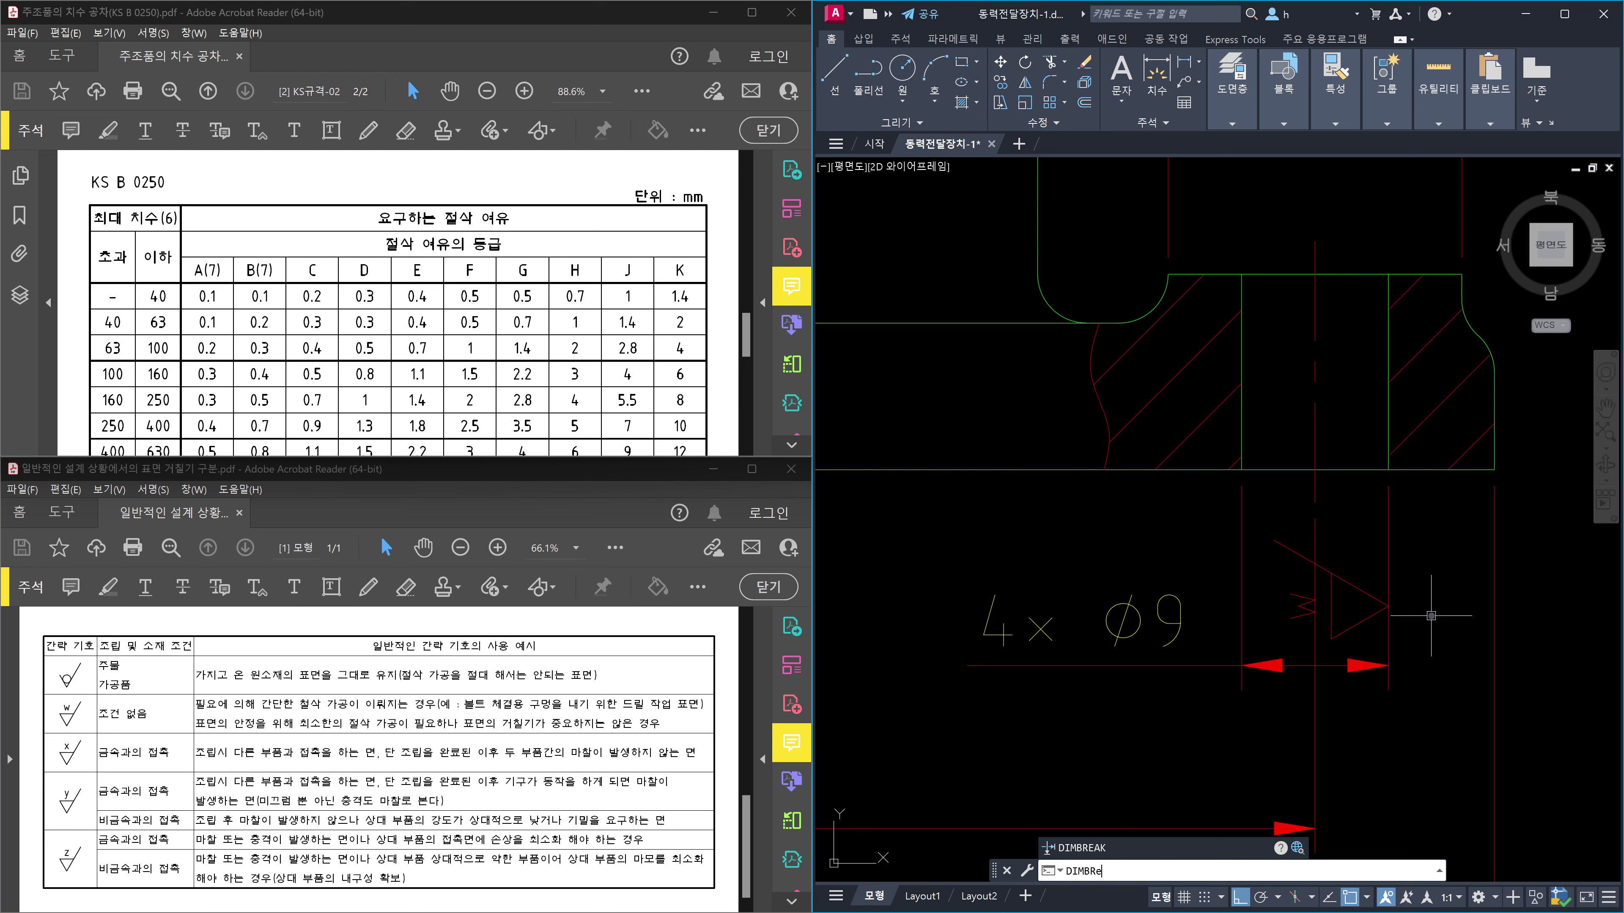
key(Return)
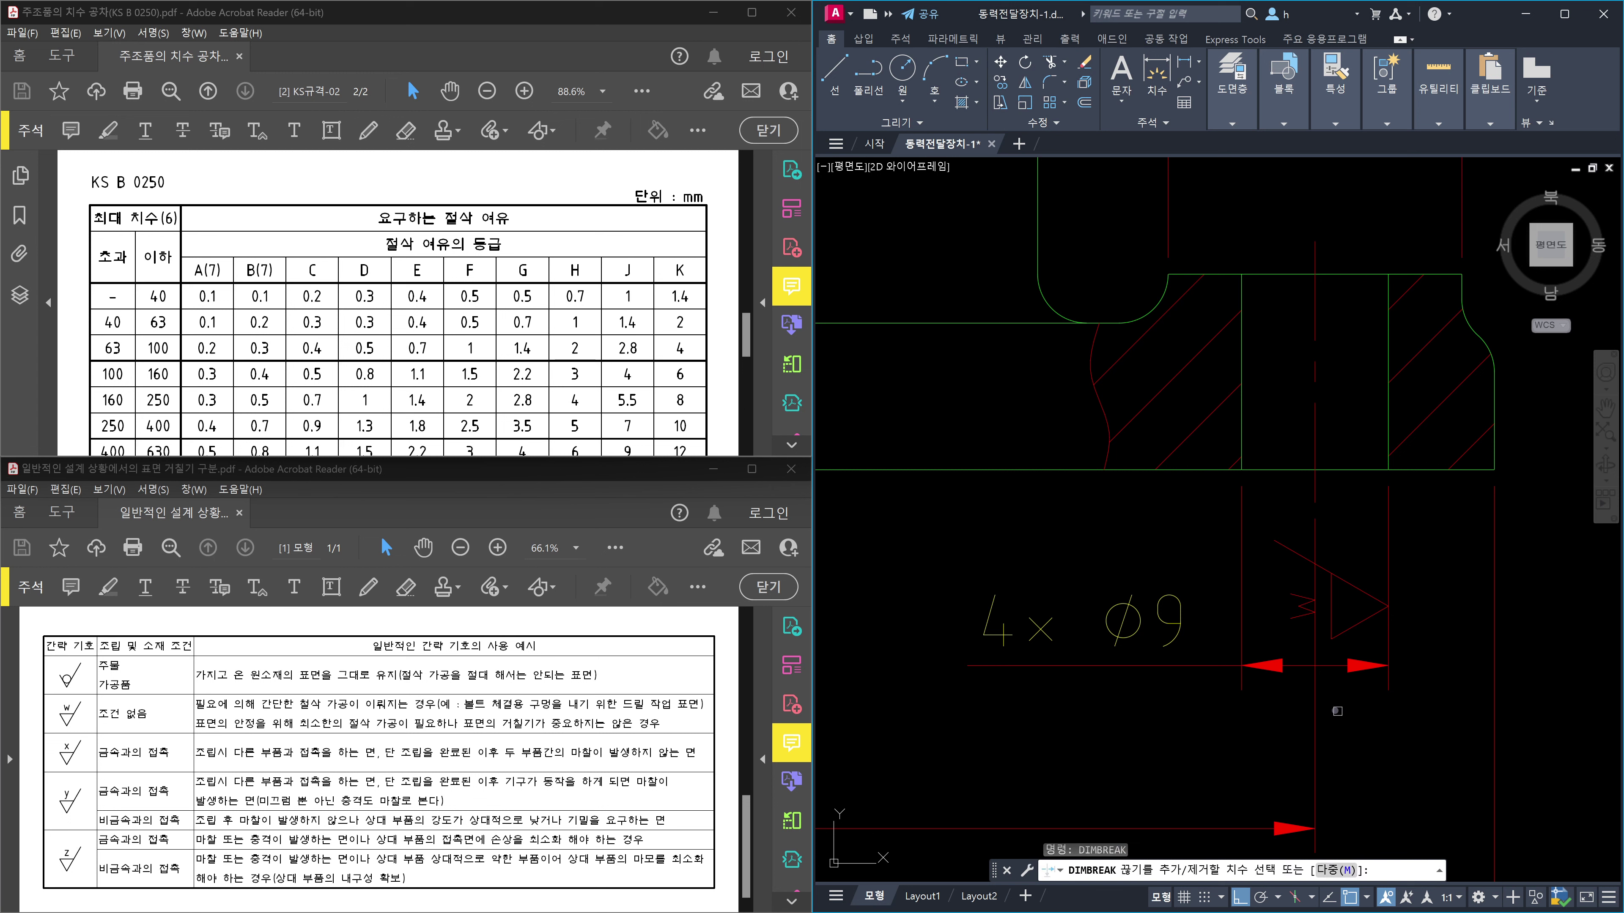
click(1314, 711)
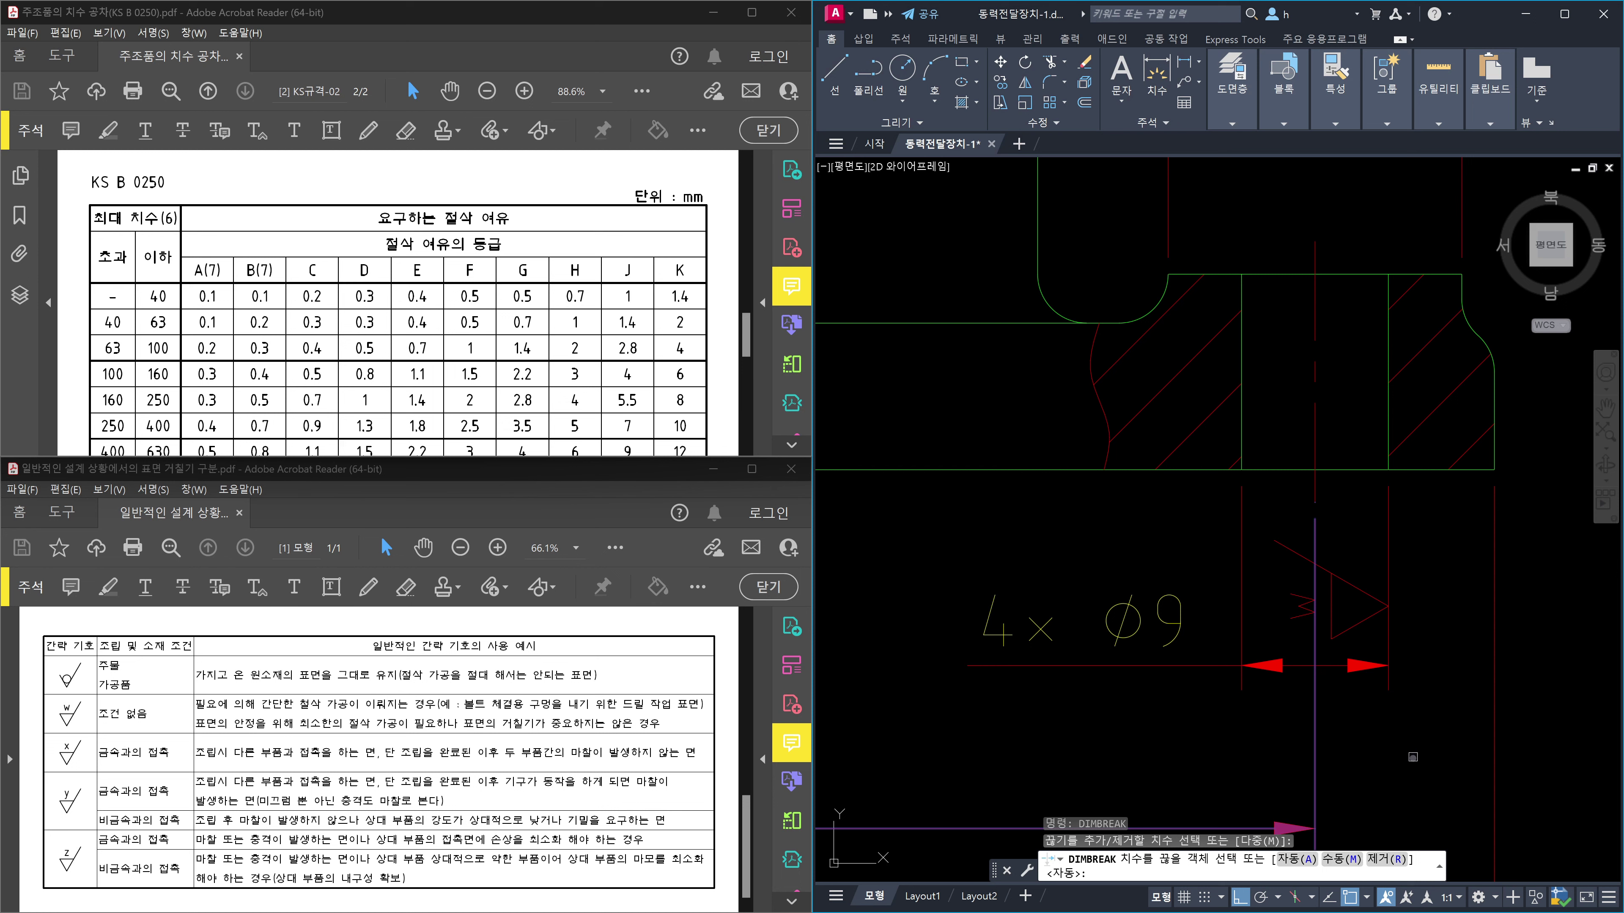
key(Return)
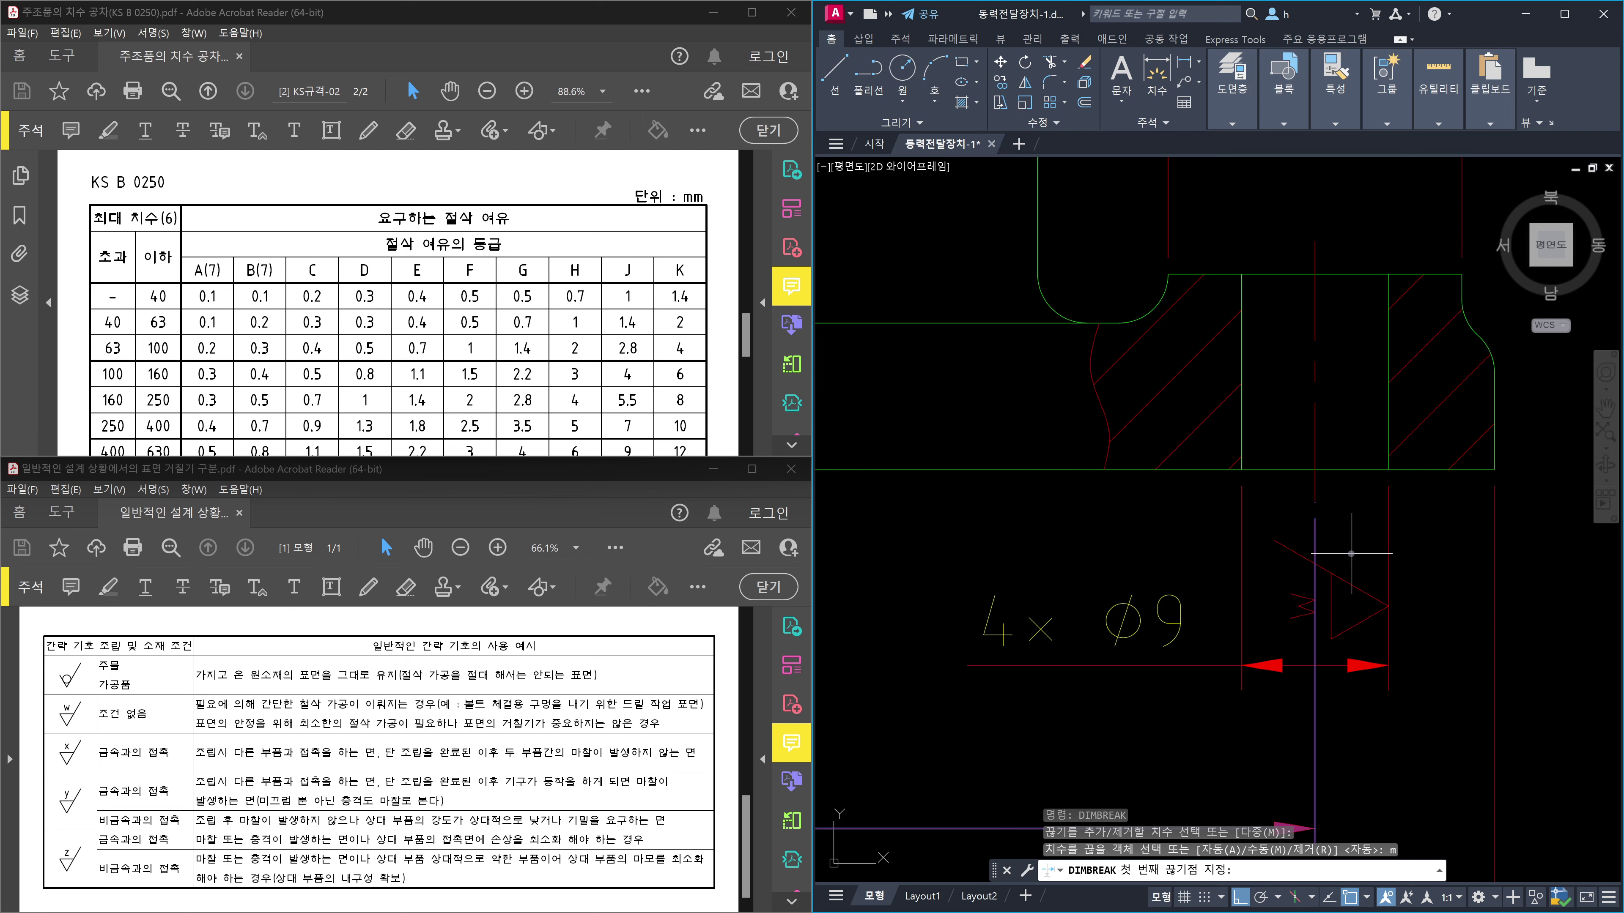
text(a)
key(space)
click(1314, 545)
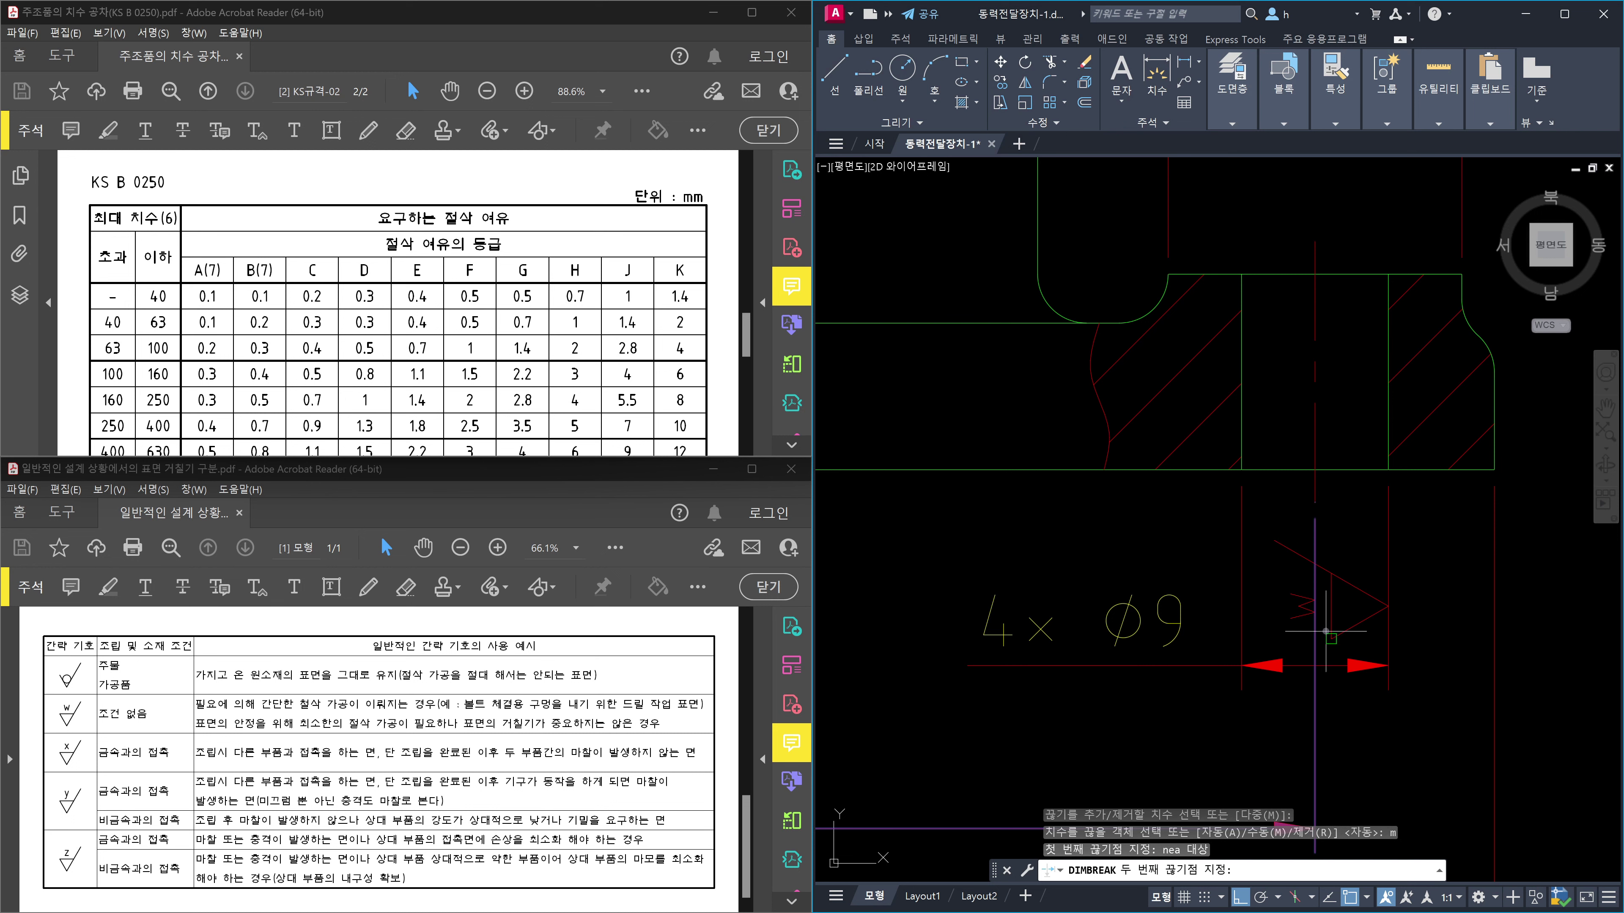
text(nea)
key(space)
click(1315, 631)
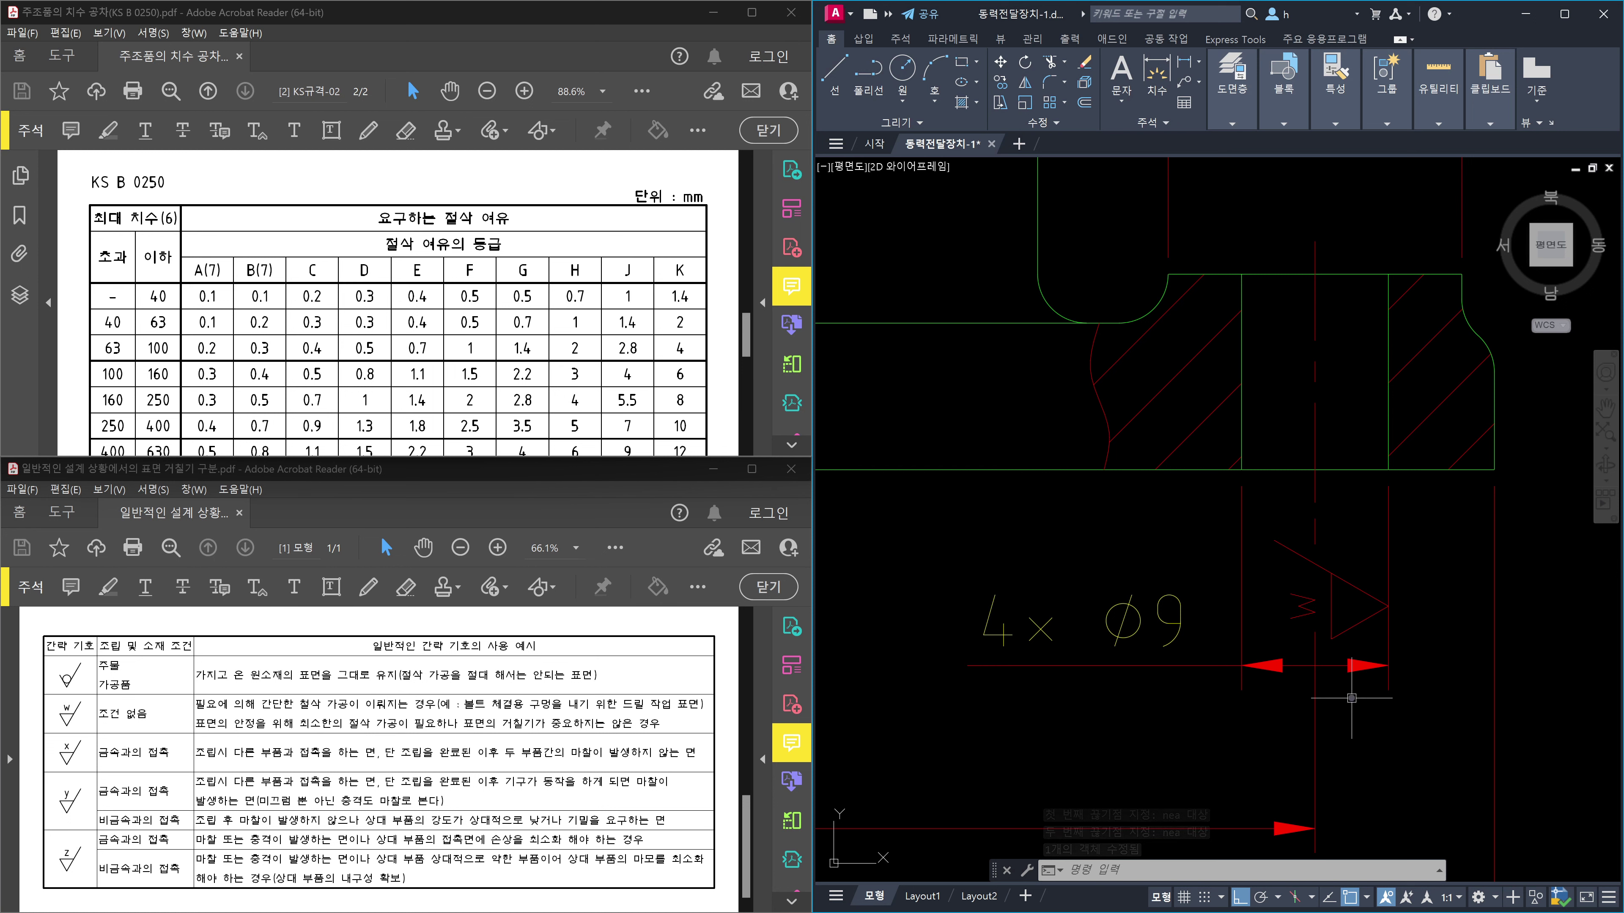
click(1336, 749)
click(1272, 742)
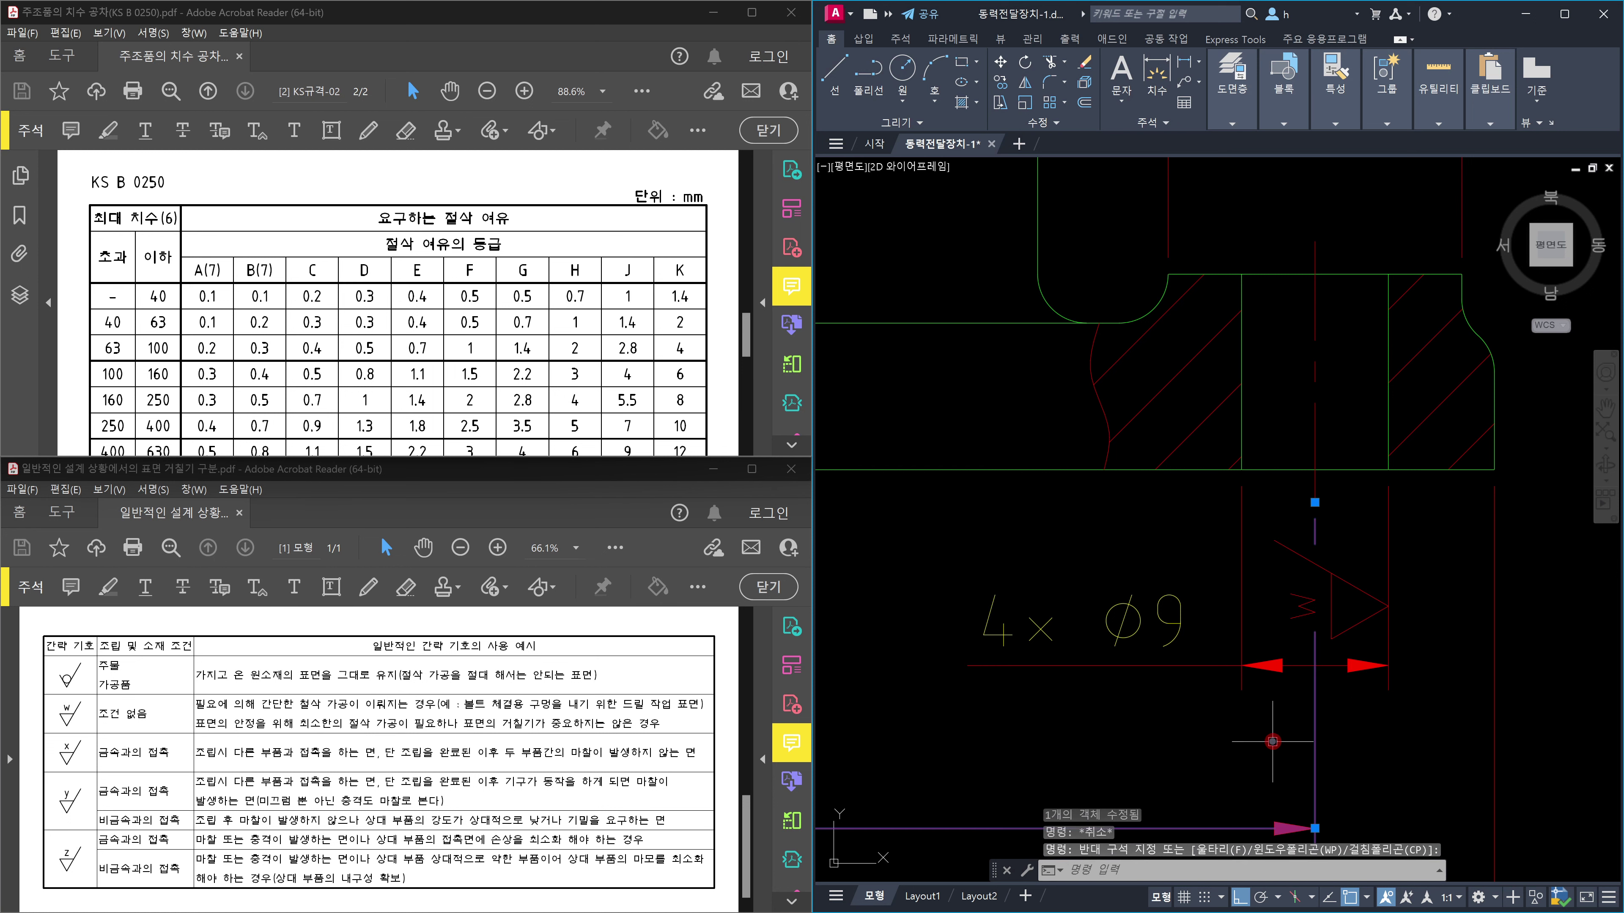
key(Escape)
Stretch the 84 dimension's left end inward to about 67 mm and examine the break beside the w symbol.
scroll(1273, 742, down, 5)
scroll(1161, 673, up, 5)
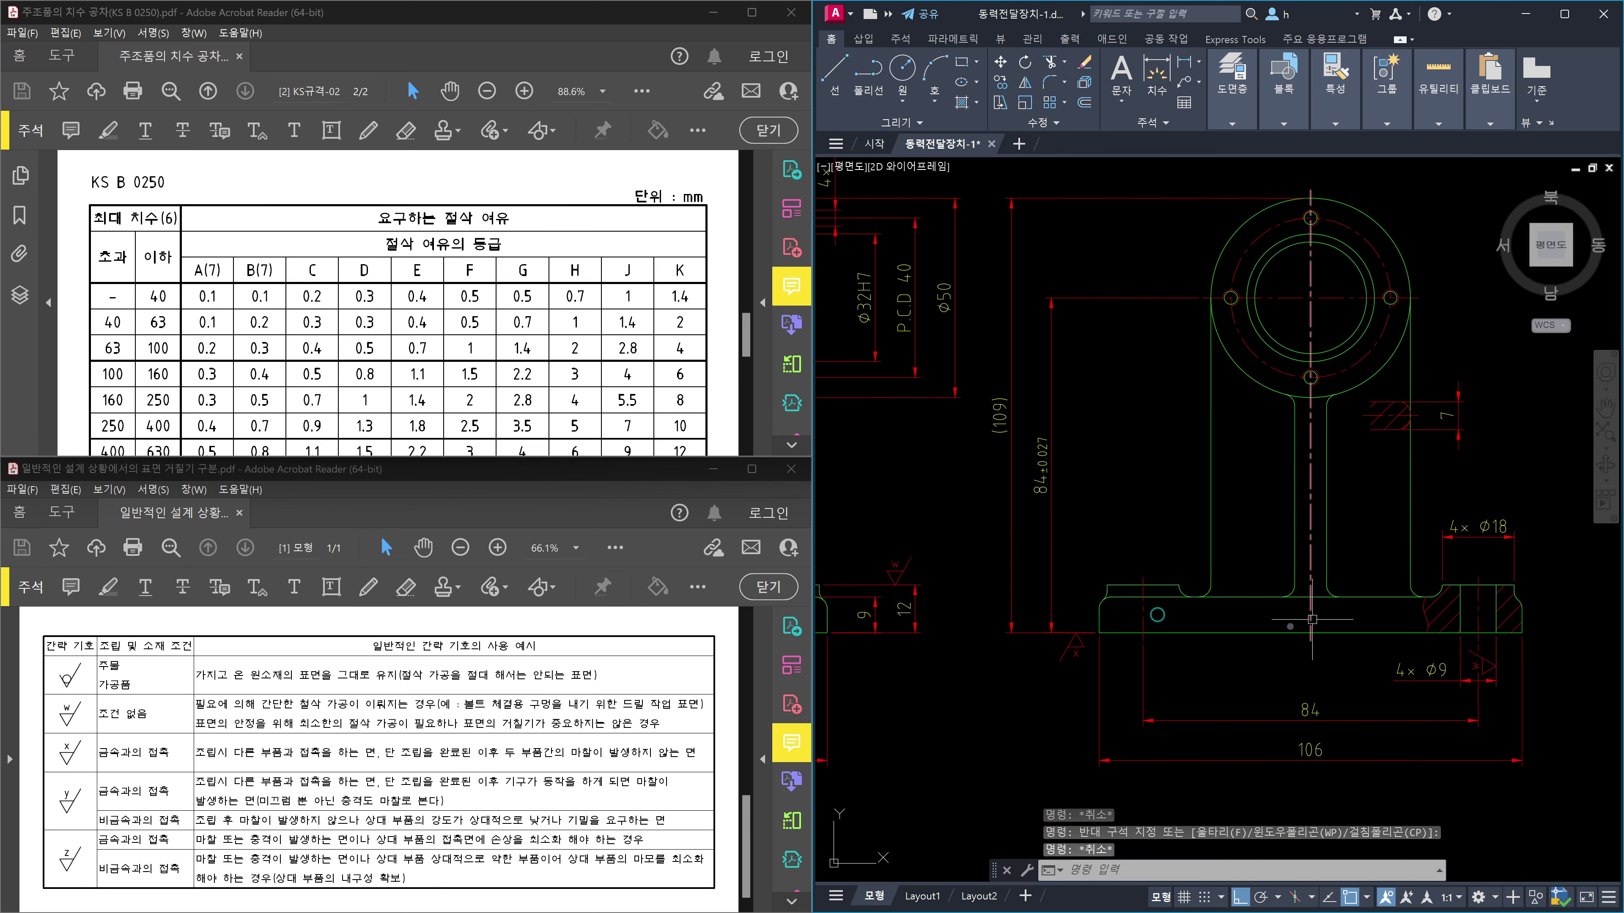
scroll(1161, 673, up, 2)
click(1094, 633)
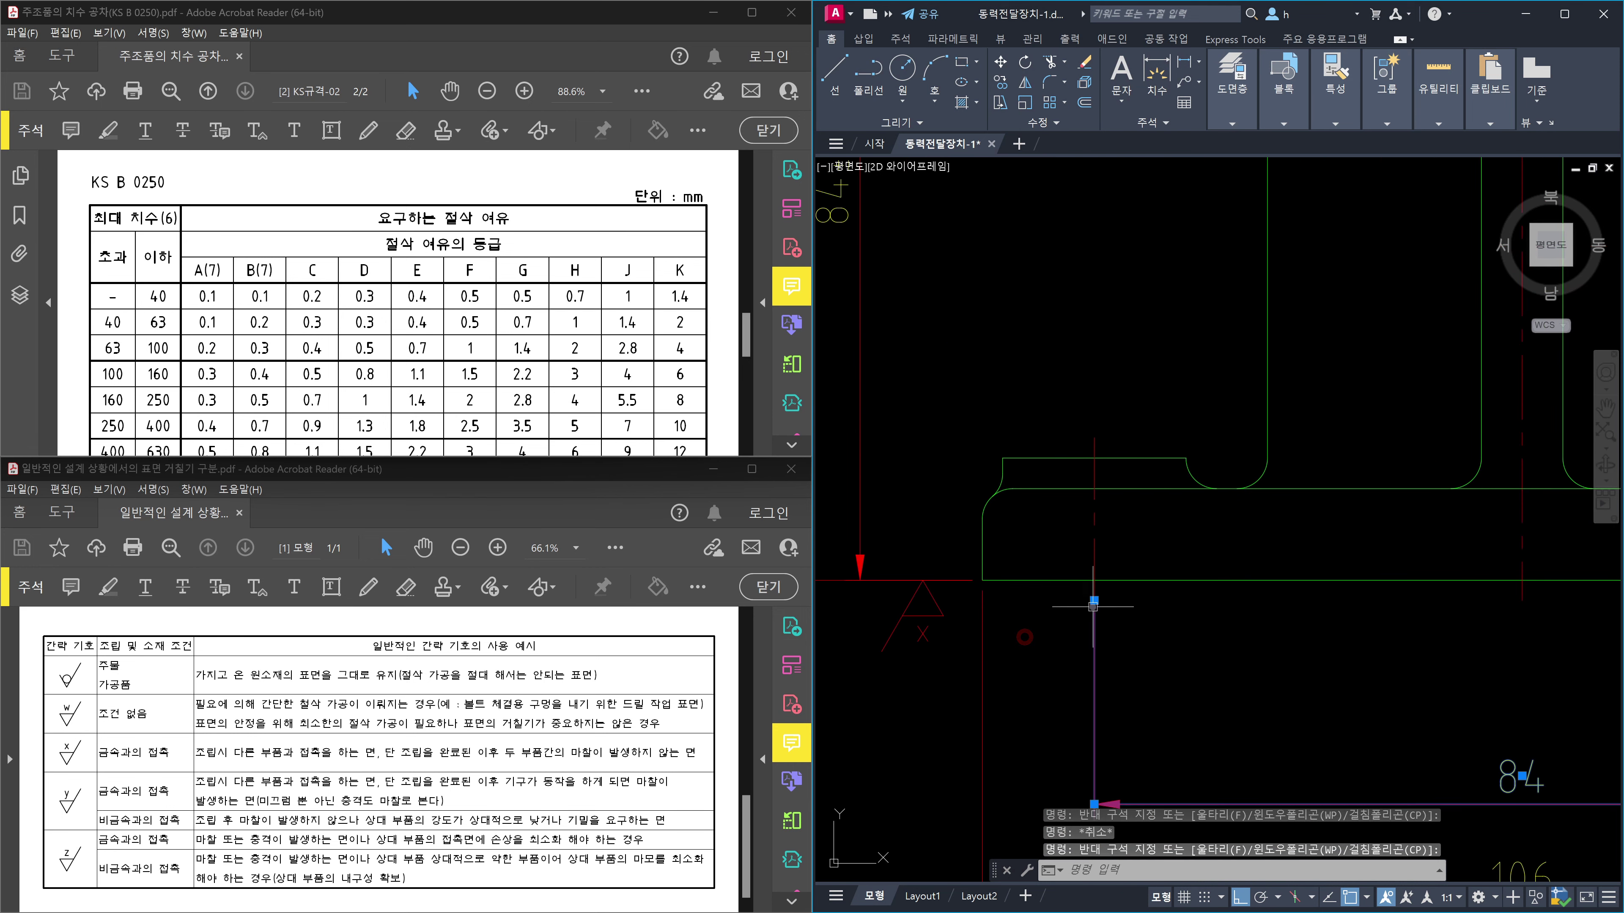
click(1094, 601)
click(1268, 601)
scroll(1228, 598, down, 5)
scroll(1262, 681, up, 3)
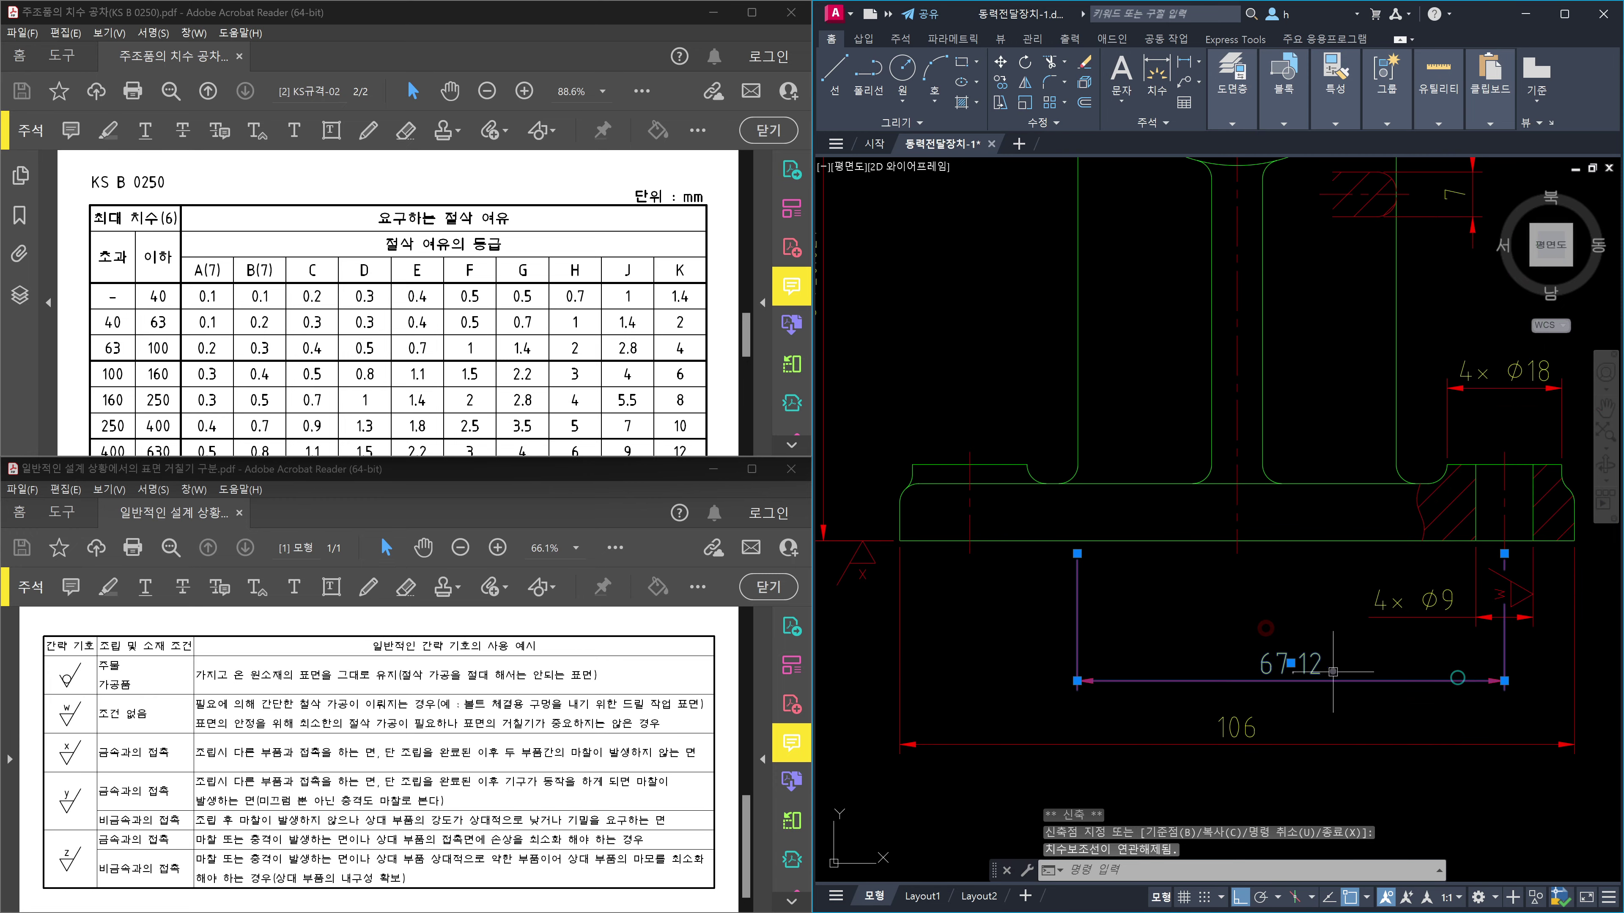
scroll(1483, 569, up, 4)
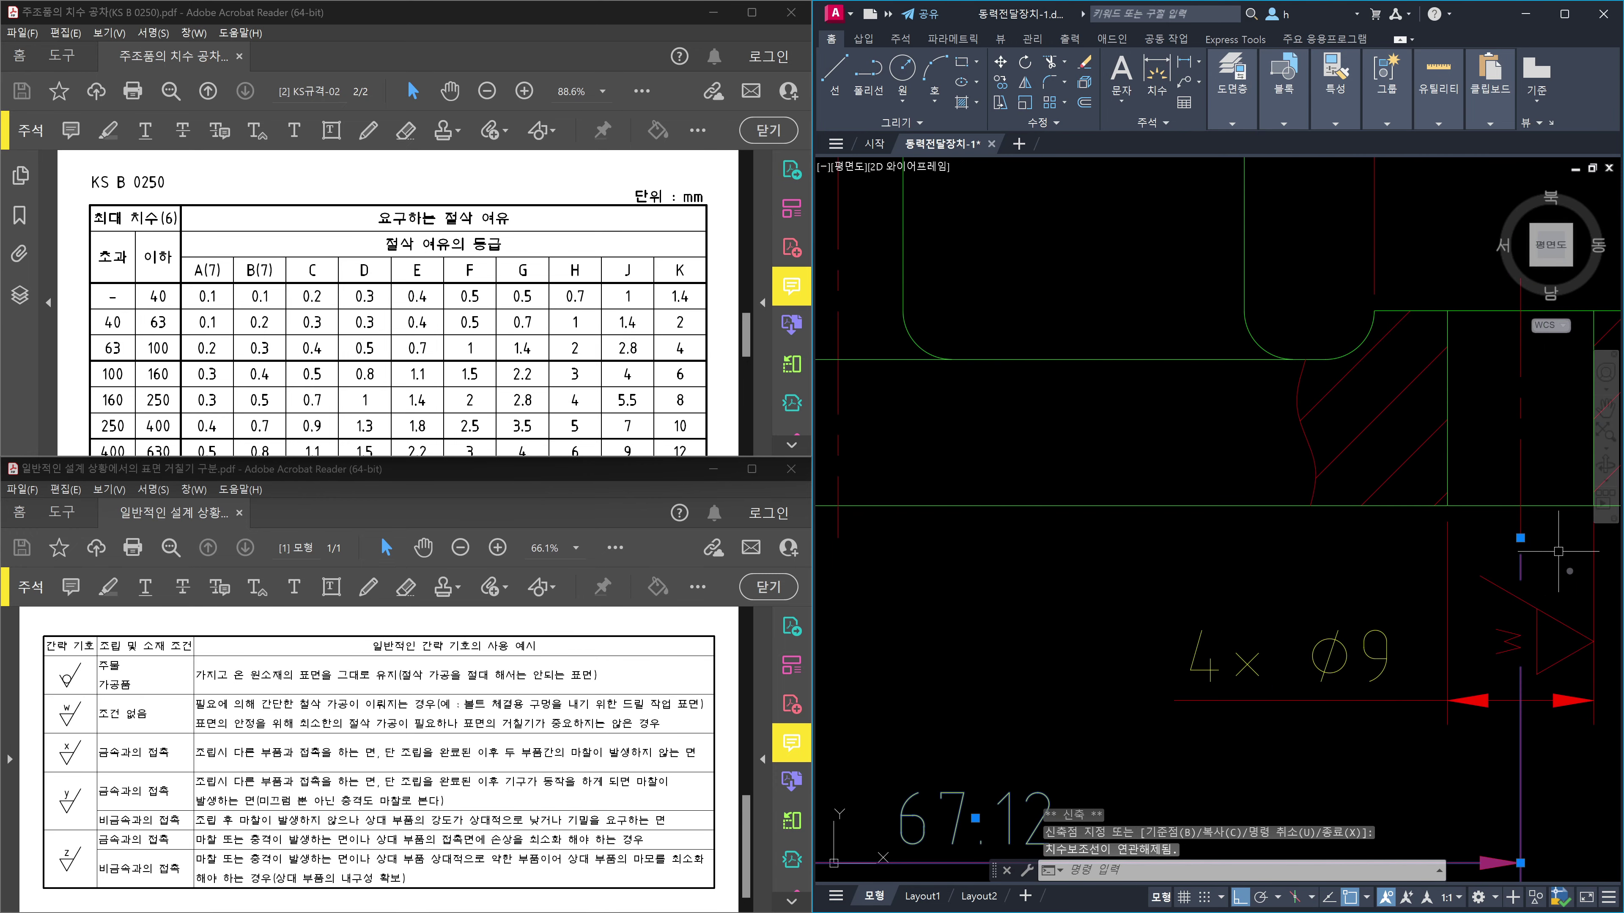
mouse_move(1502, 642)
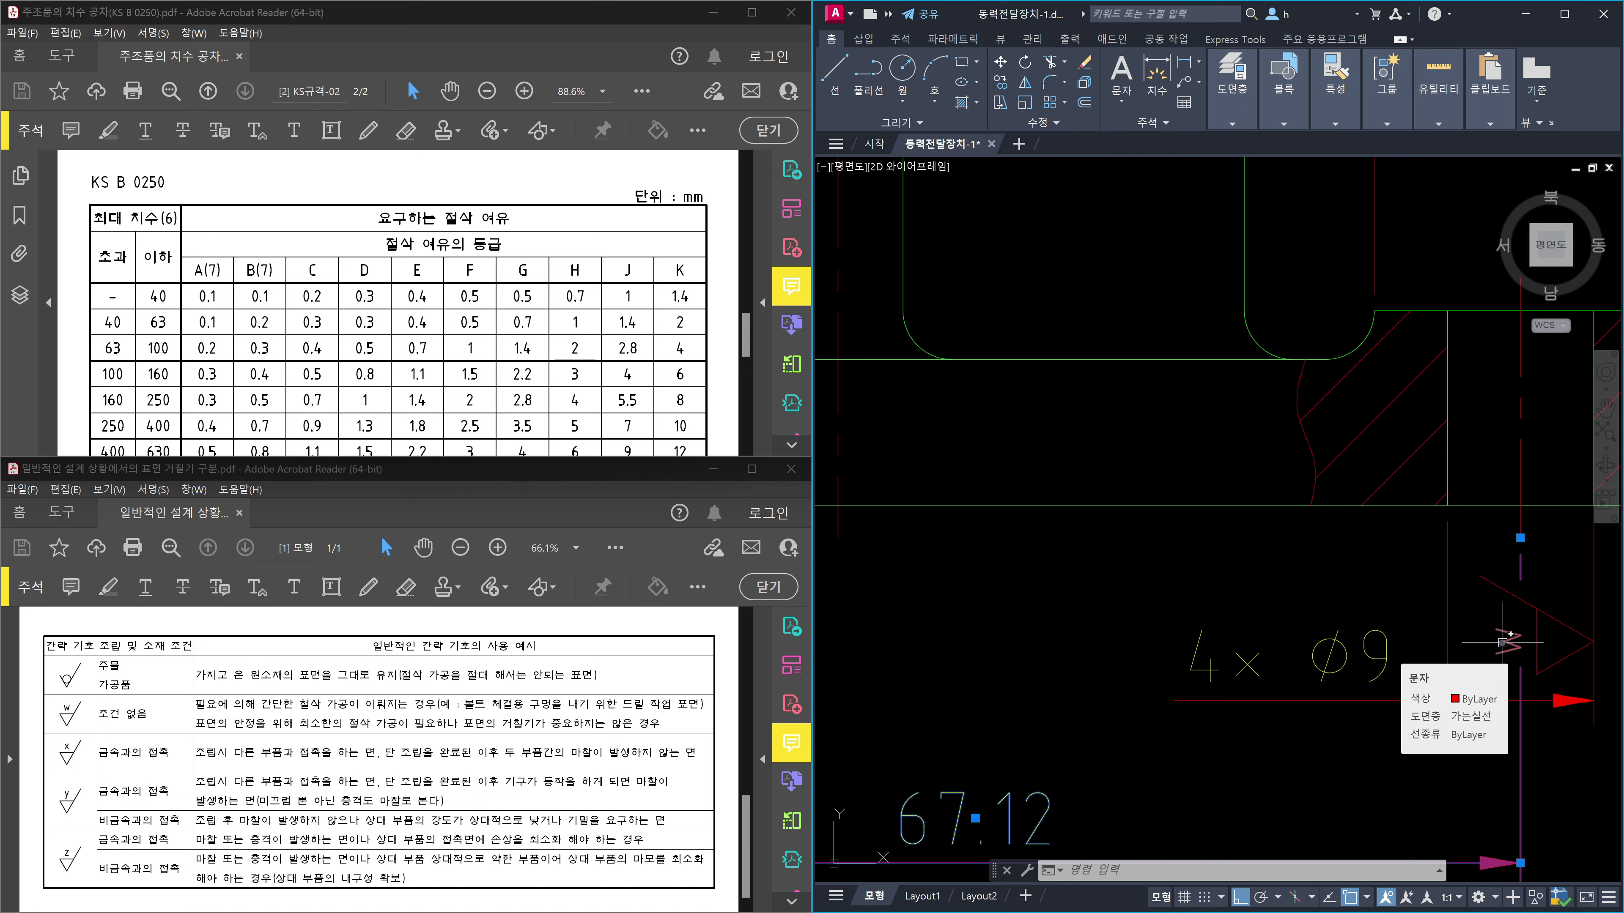
scroll(1484, 639, down, 4)
click(1280, 710)
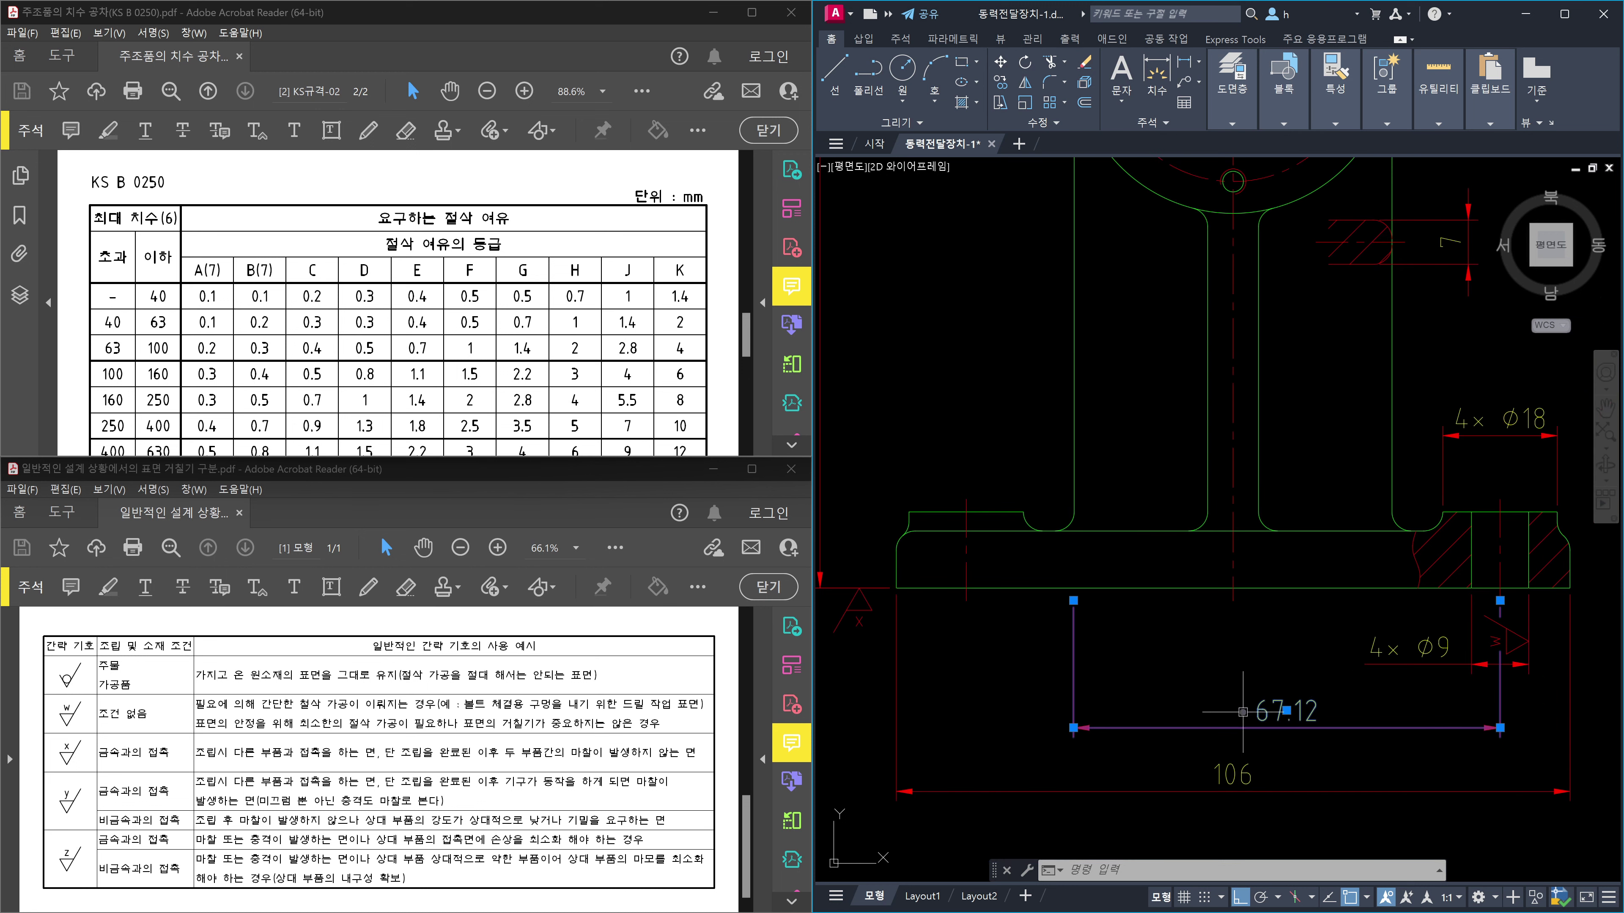
key(Escape)
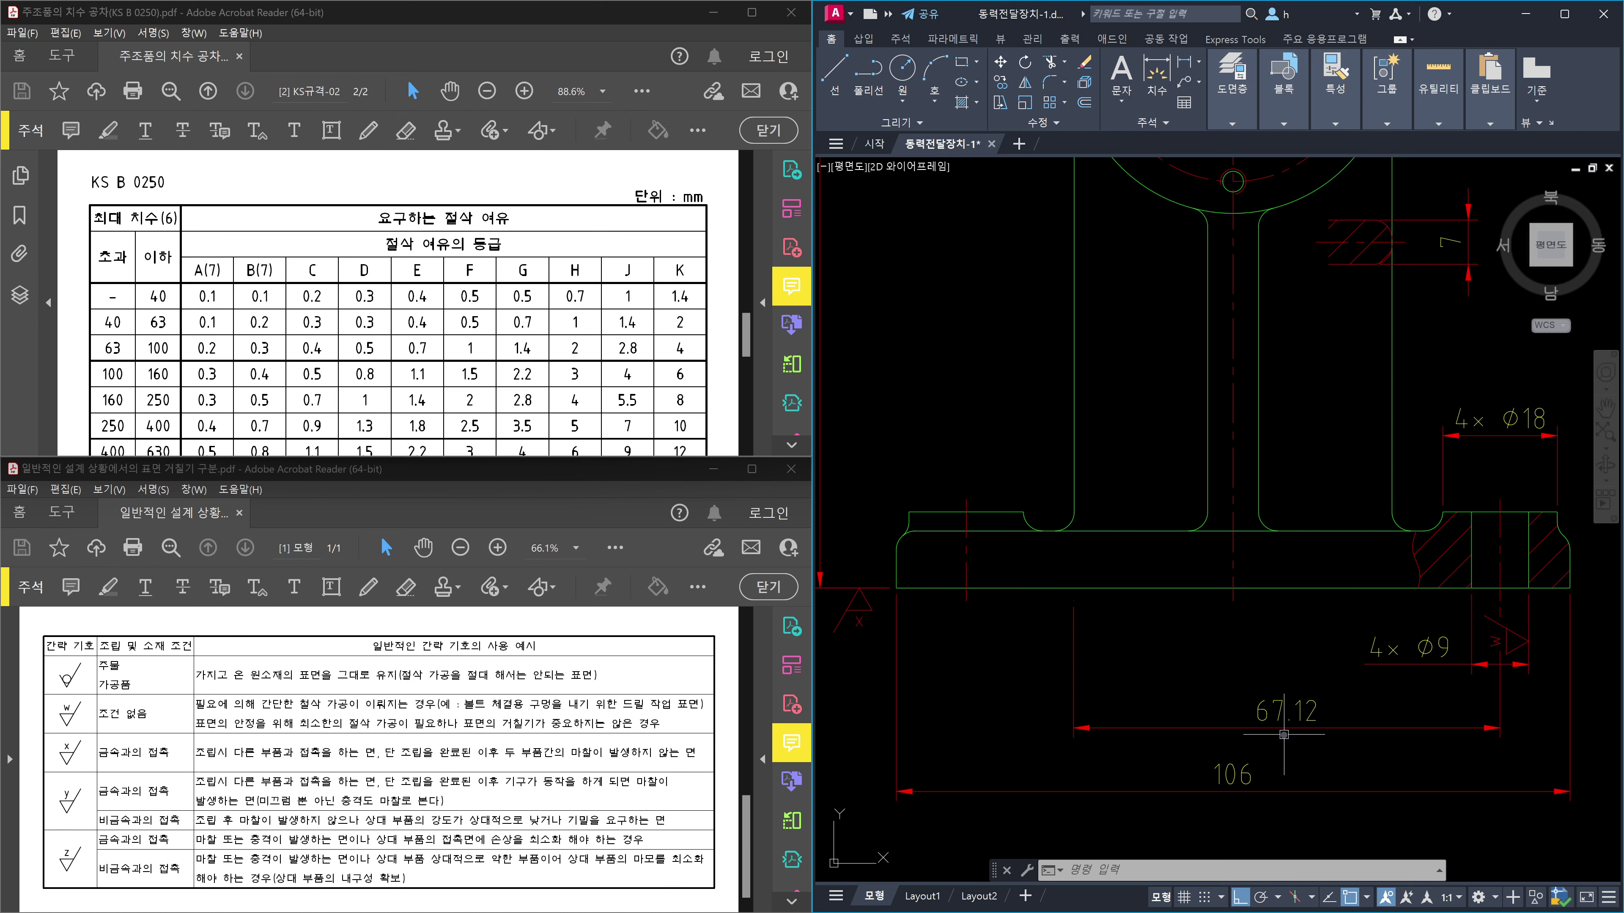
Undo the 84 dimension's stretch and the manual break in its right extension line.
key(ctrl+z)
key(ctrl+z)
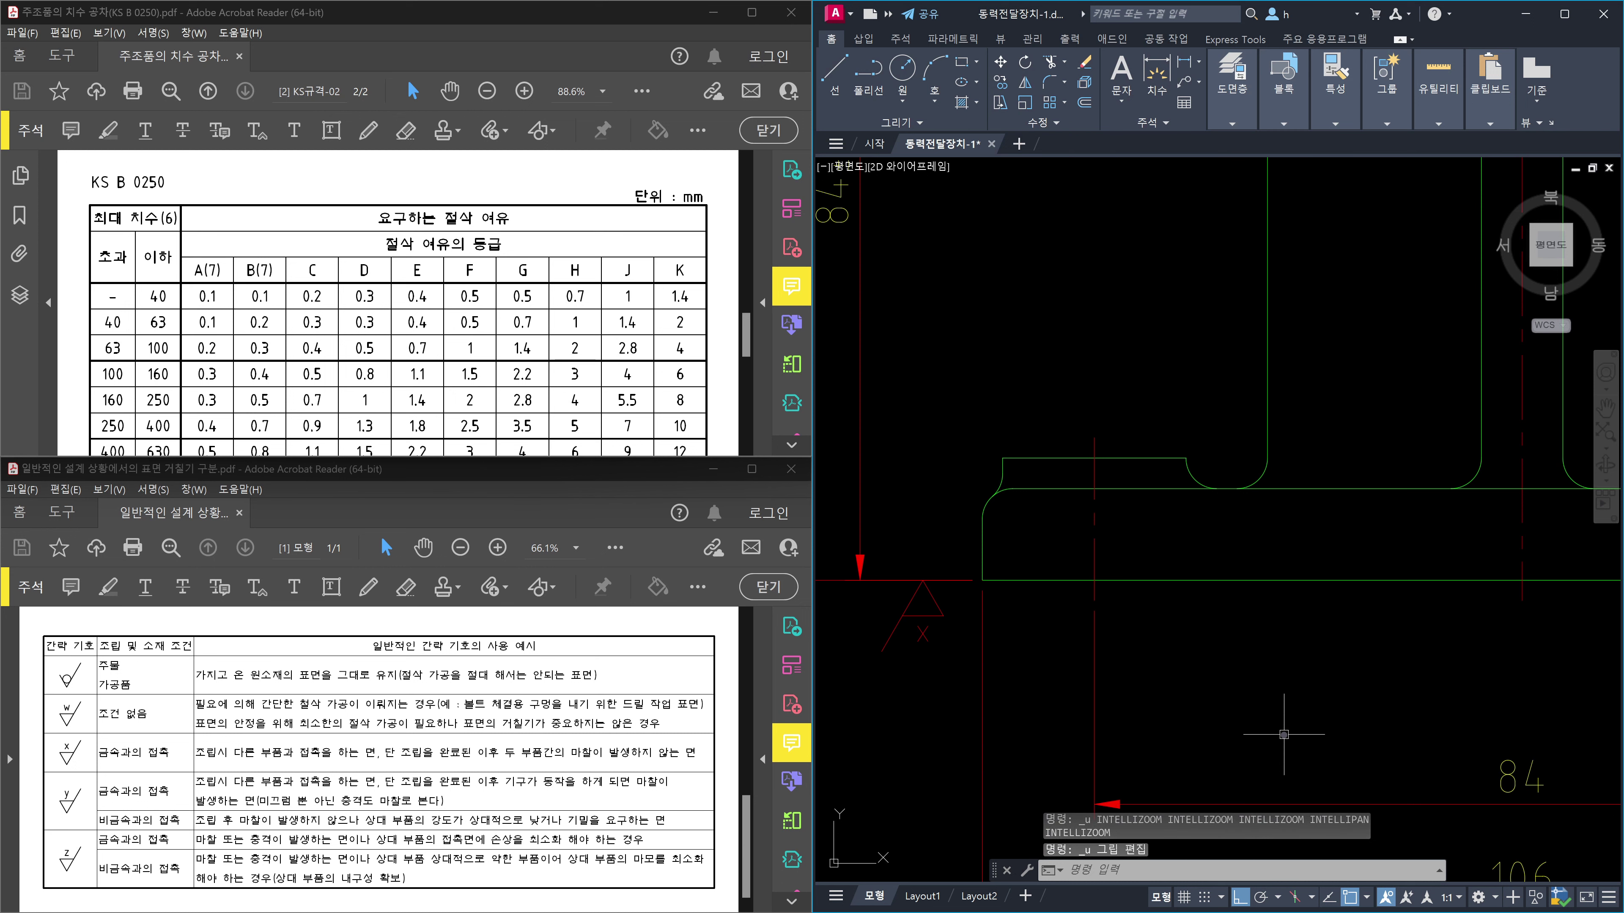
middle_drag(1403, 660, 708, 540)
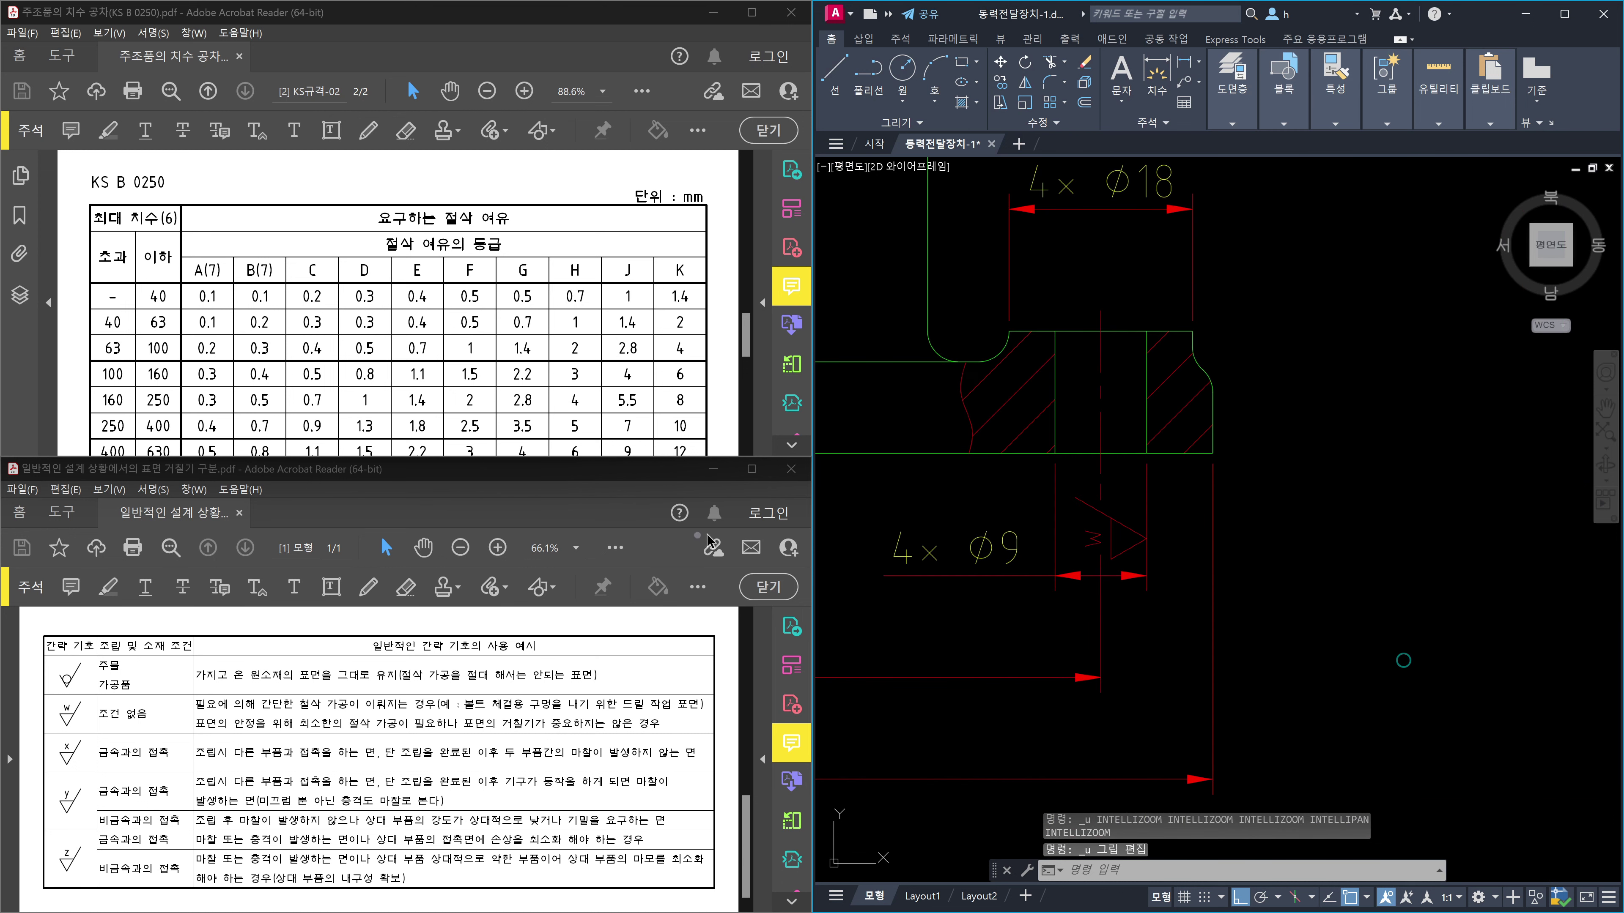
middle_drag(952, 532, 1077, 595)
scroll(1077, 595, up, 2)
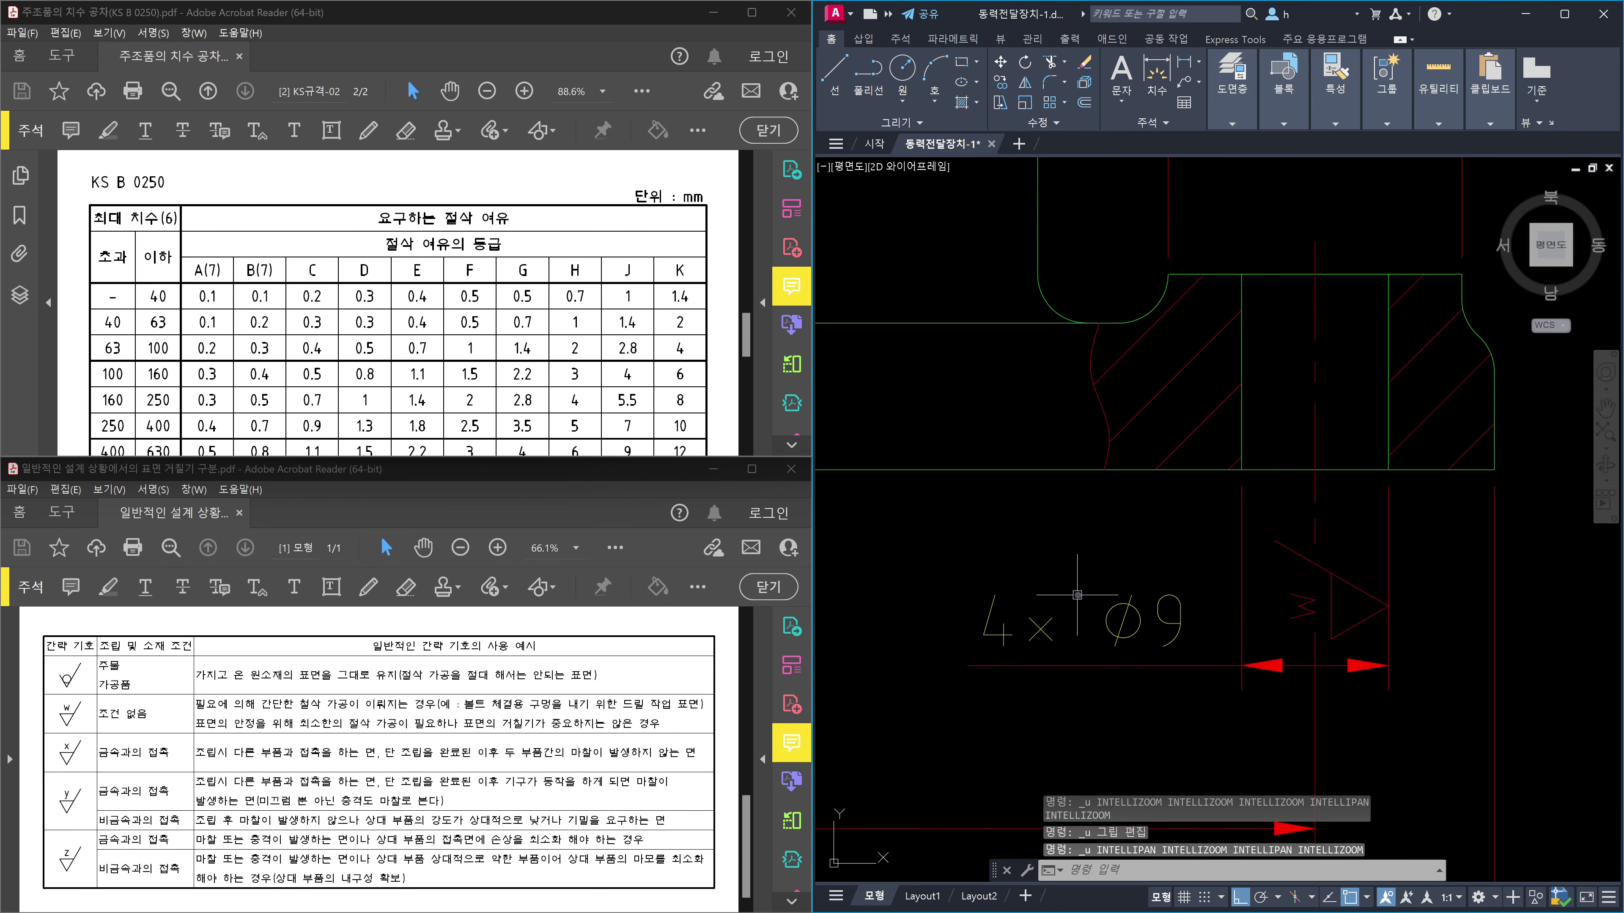
key(ctrl+z)
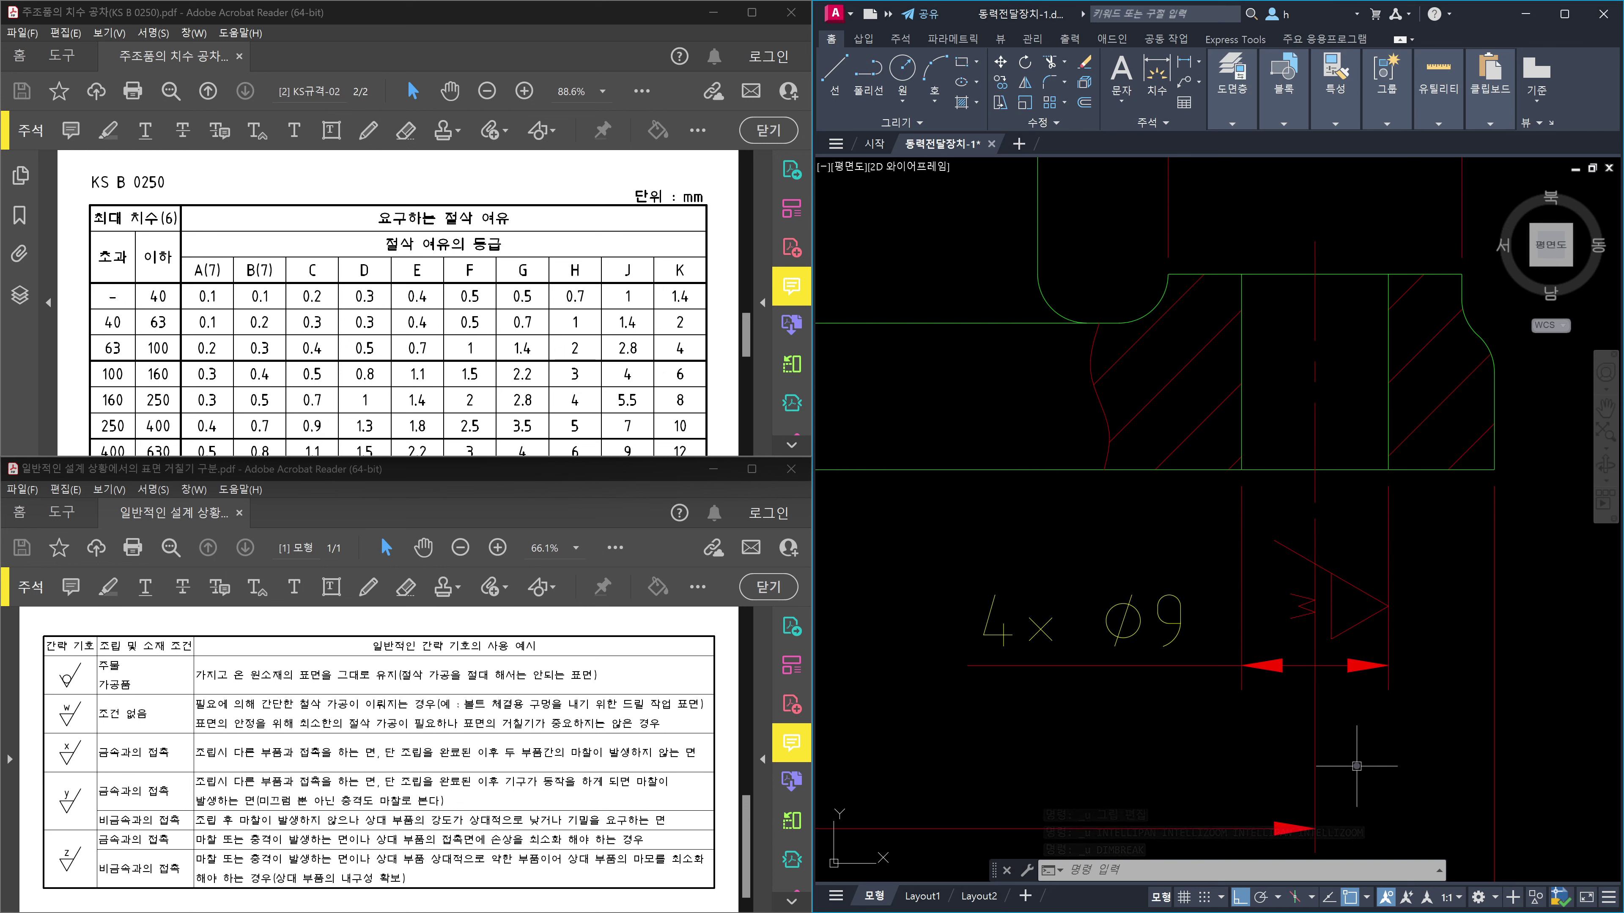
key(Escape)
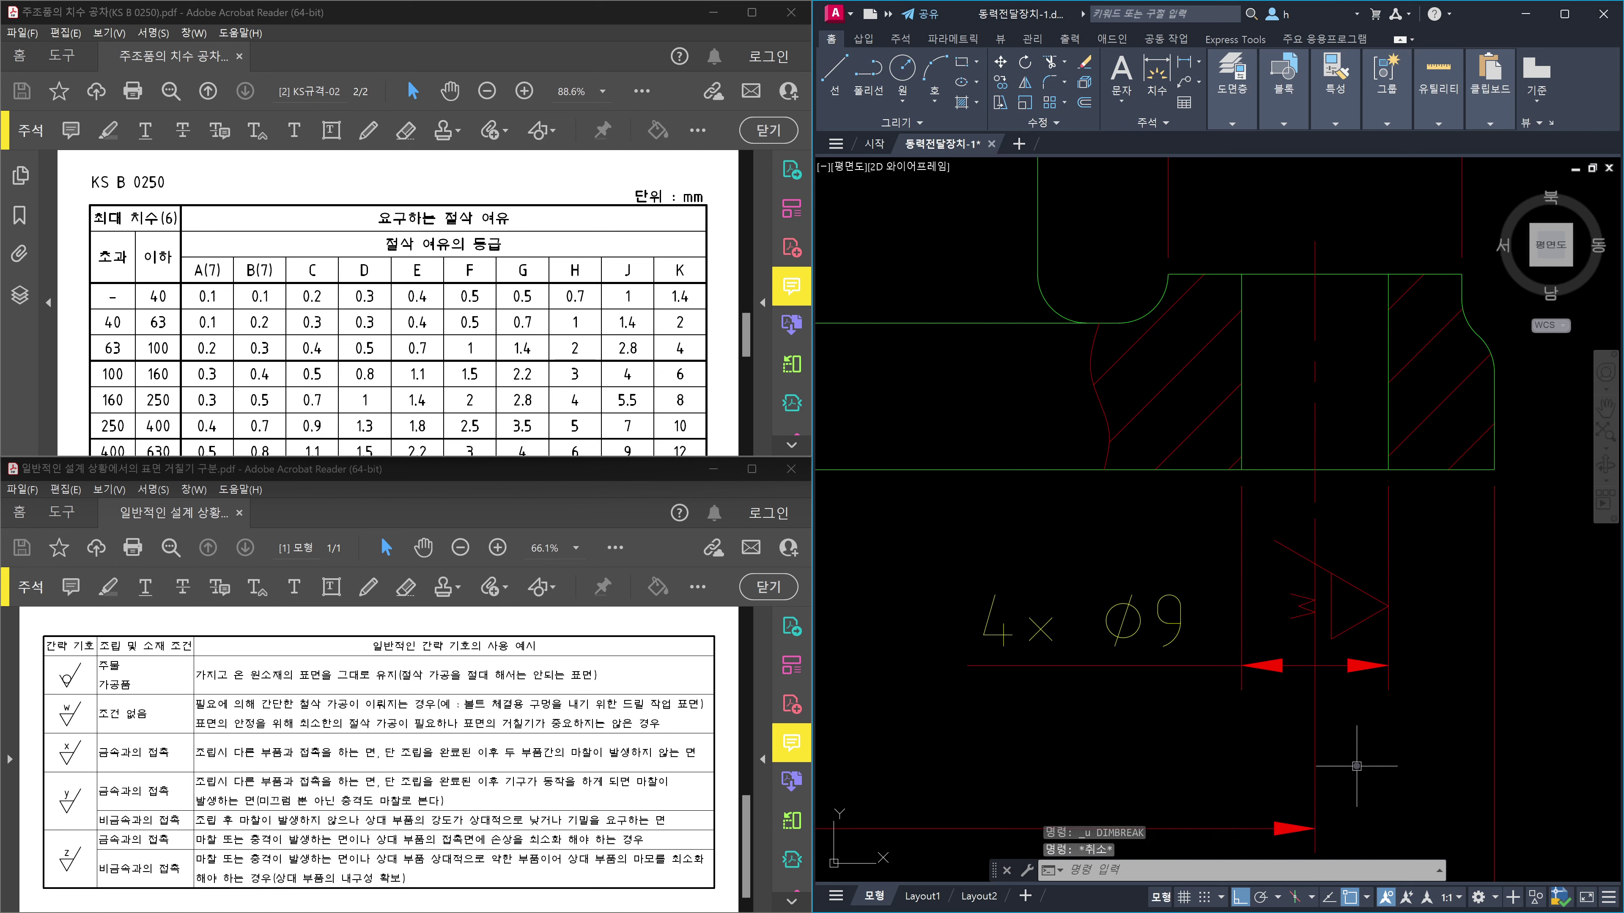
Break the 84 dimension's right extension line with DIMBREAK, using the w roughness symbol at the Ø9 hole as the cutting object.
text(DIMBRe)
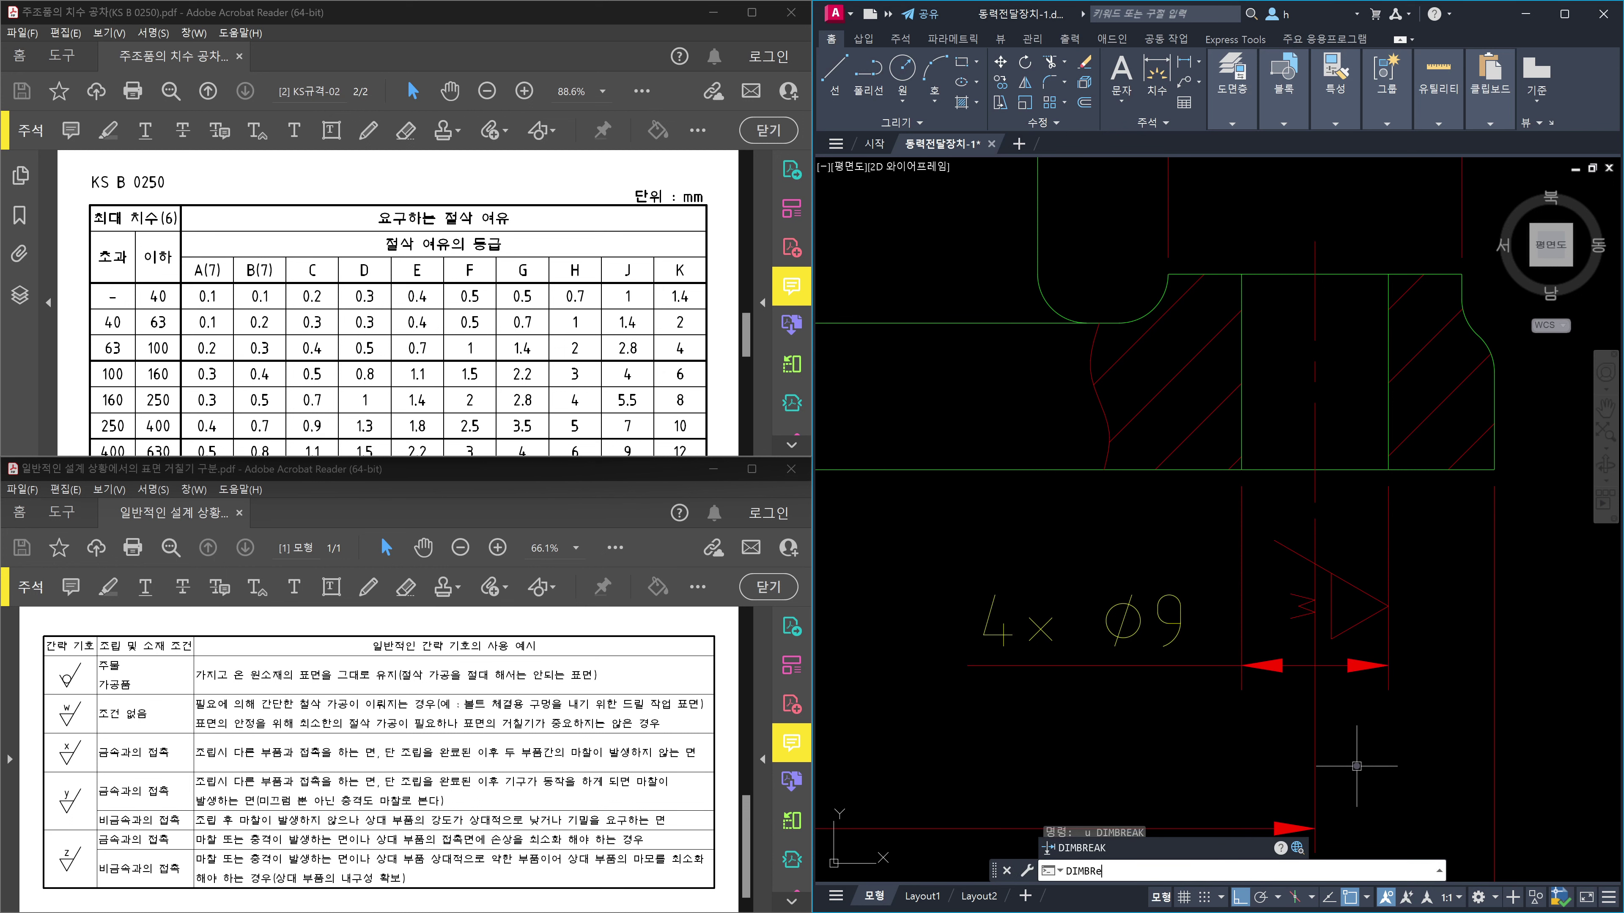
text(AK)
key(Return)
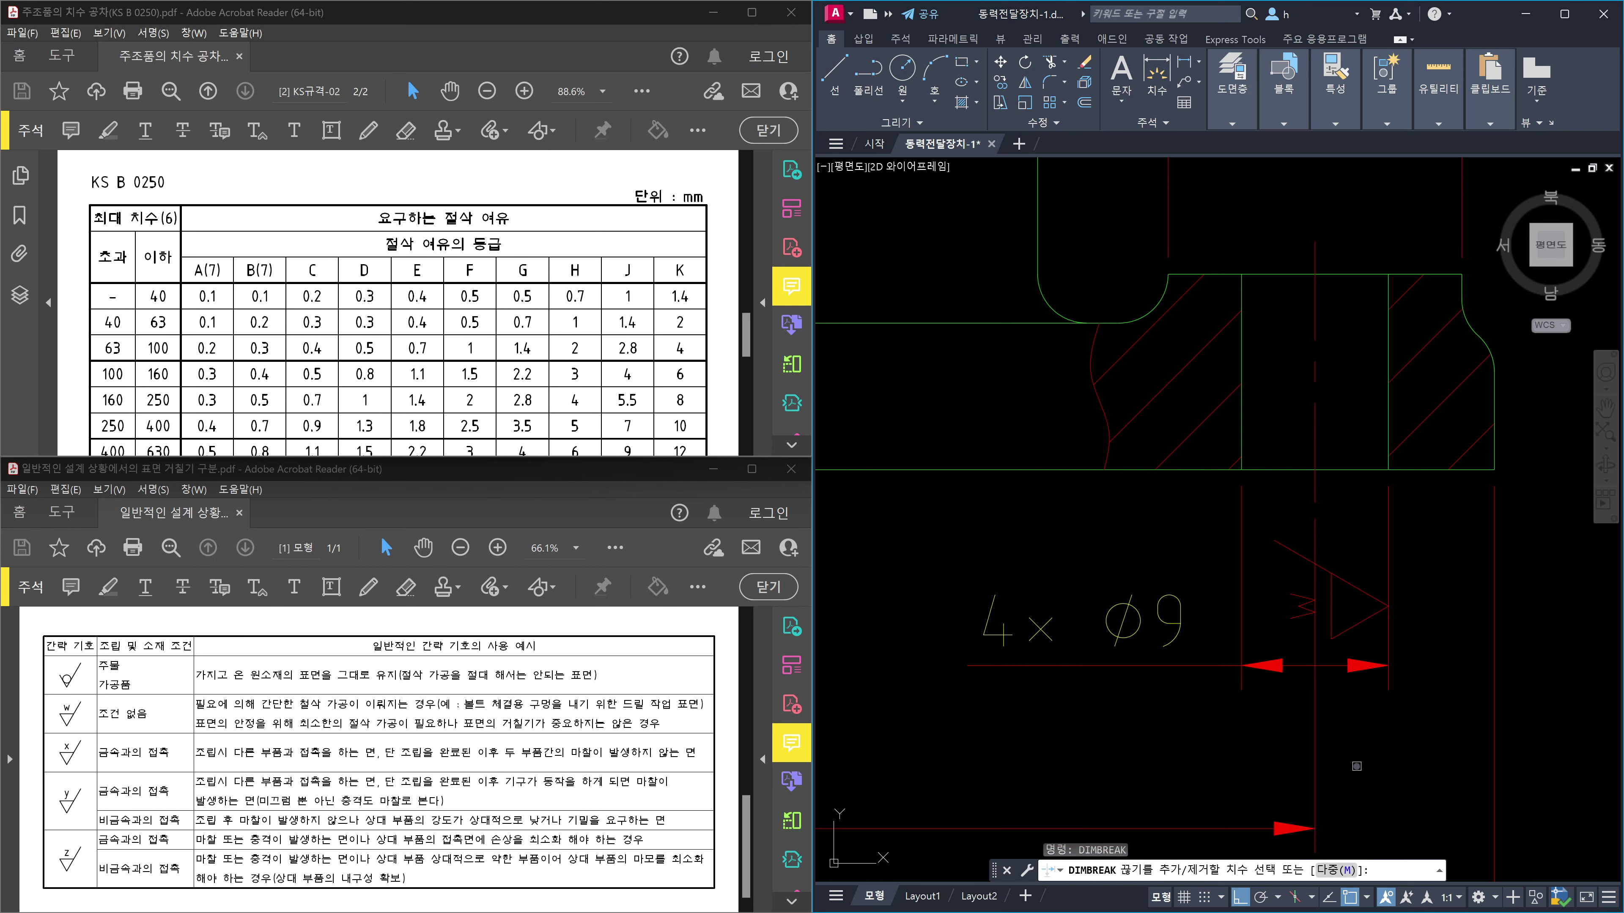
click(1315, 753)
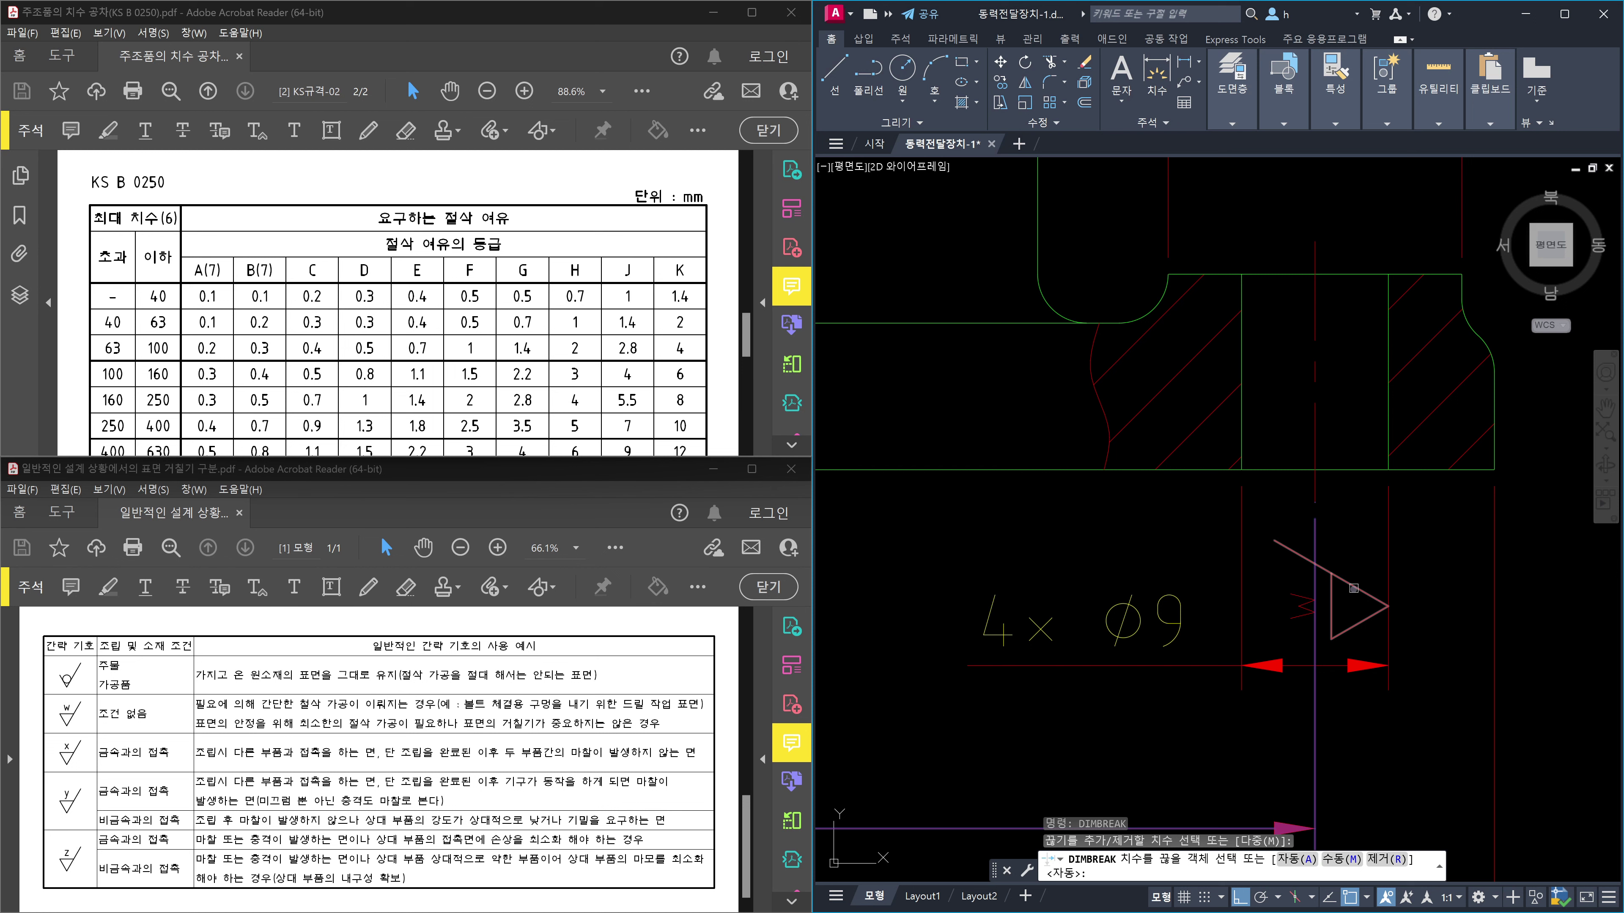
click(1353, 588)
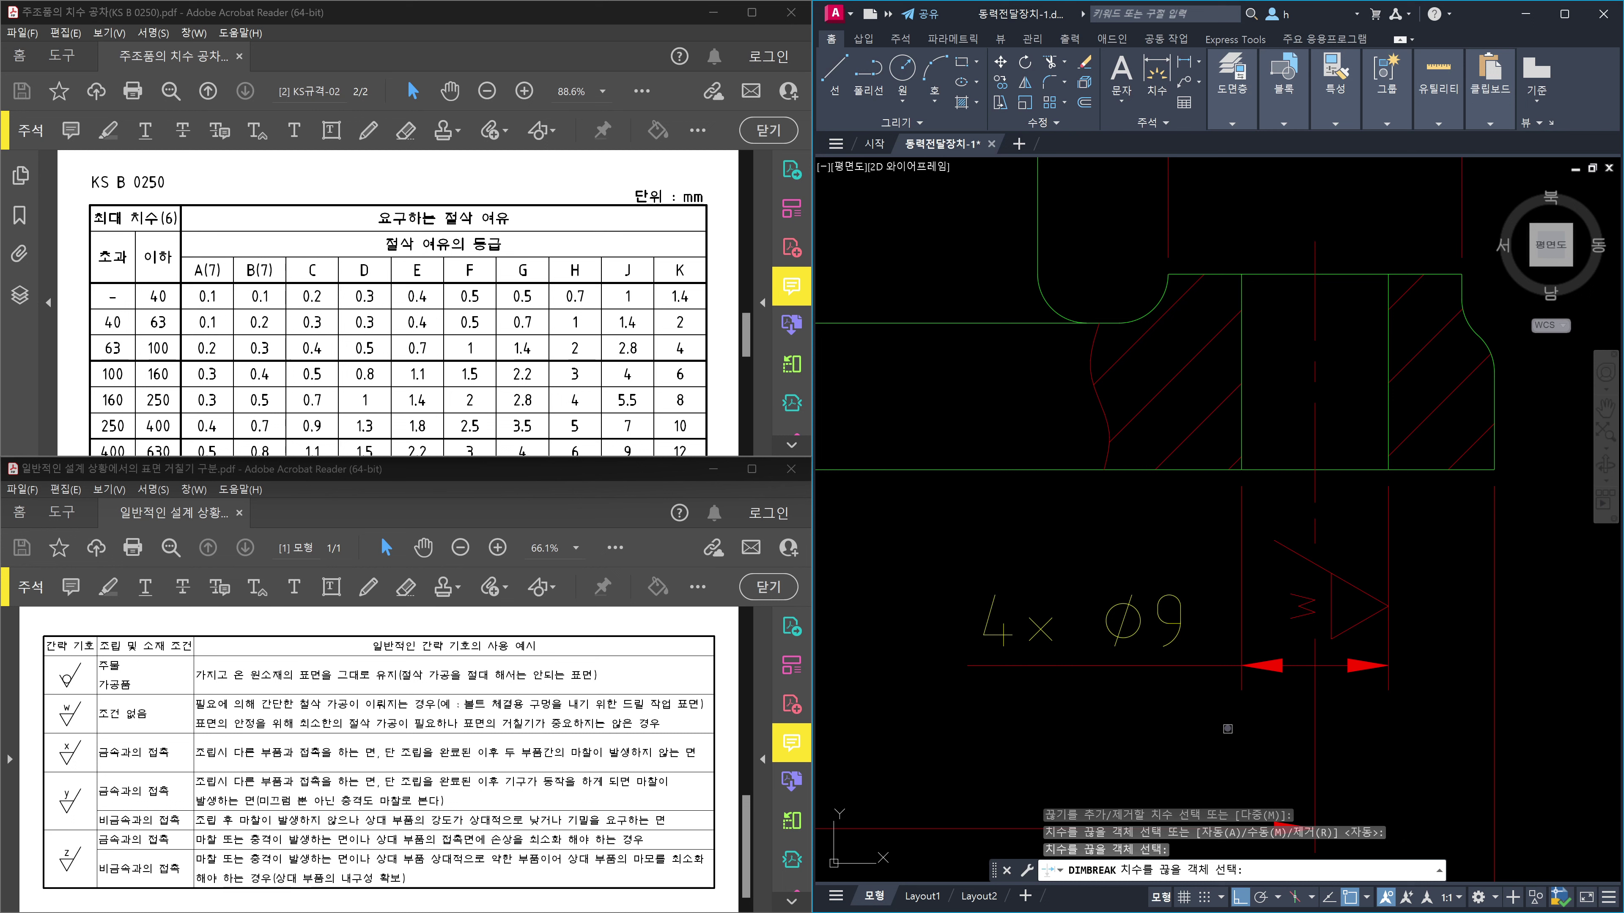
key(Return)
key(Escape)
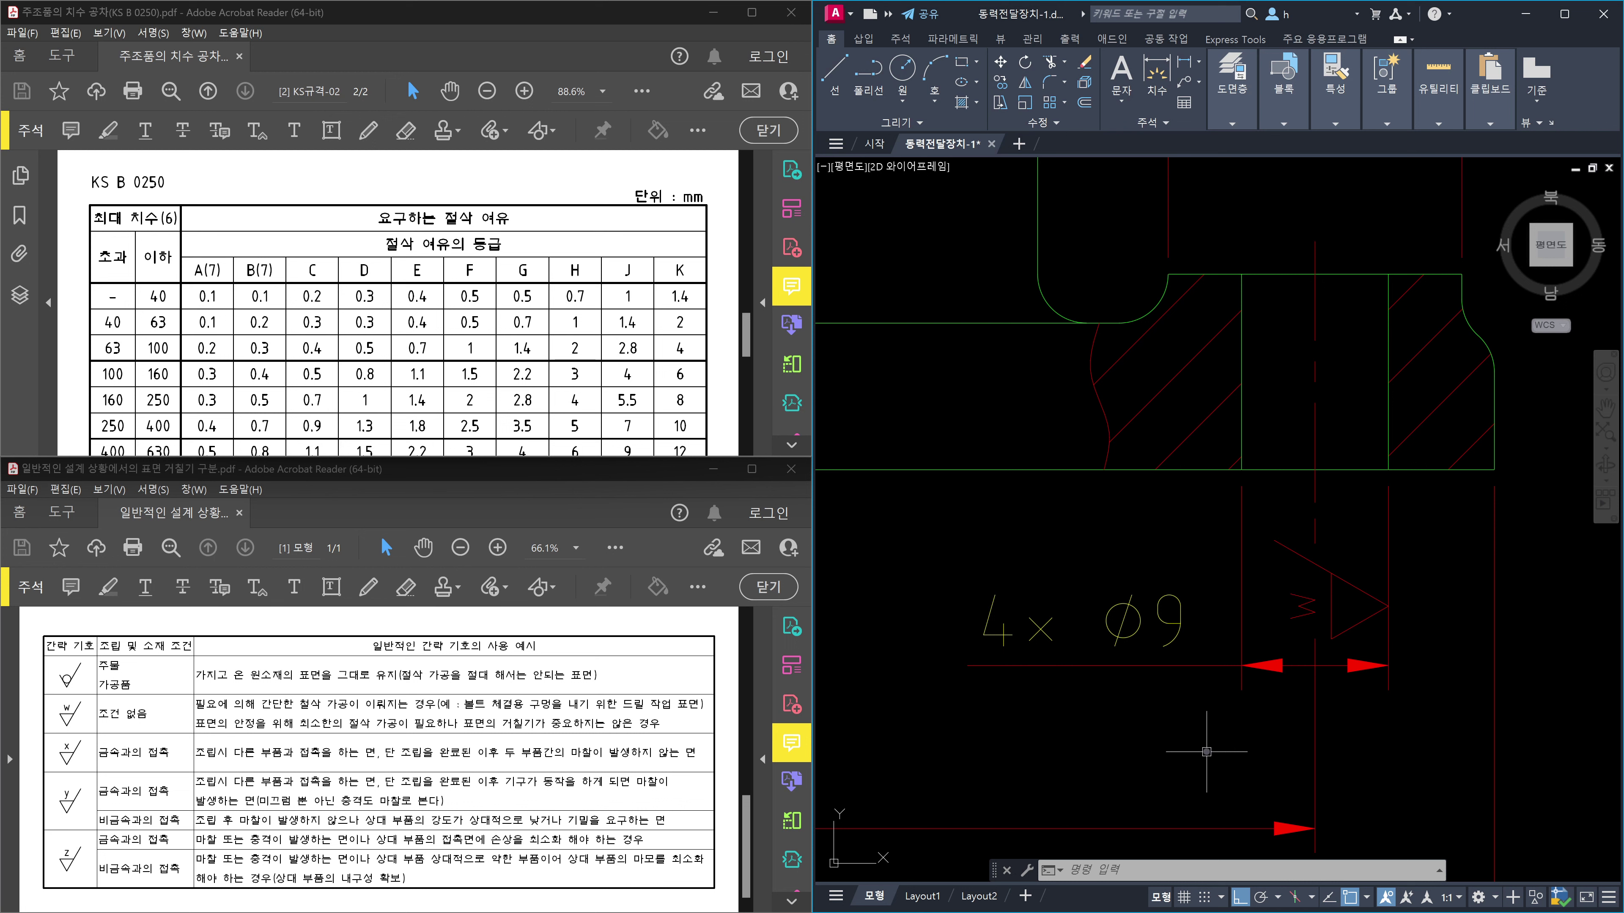
Open the ISO-25 dimension style for modification and examine its line settings and dimension break size.
text(DIM)
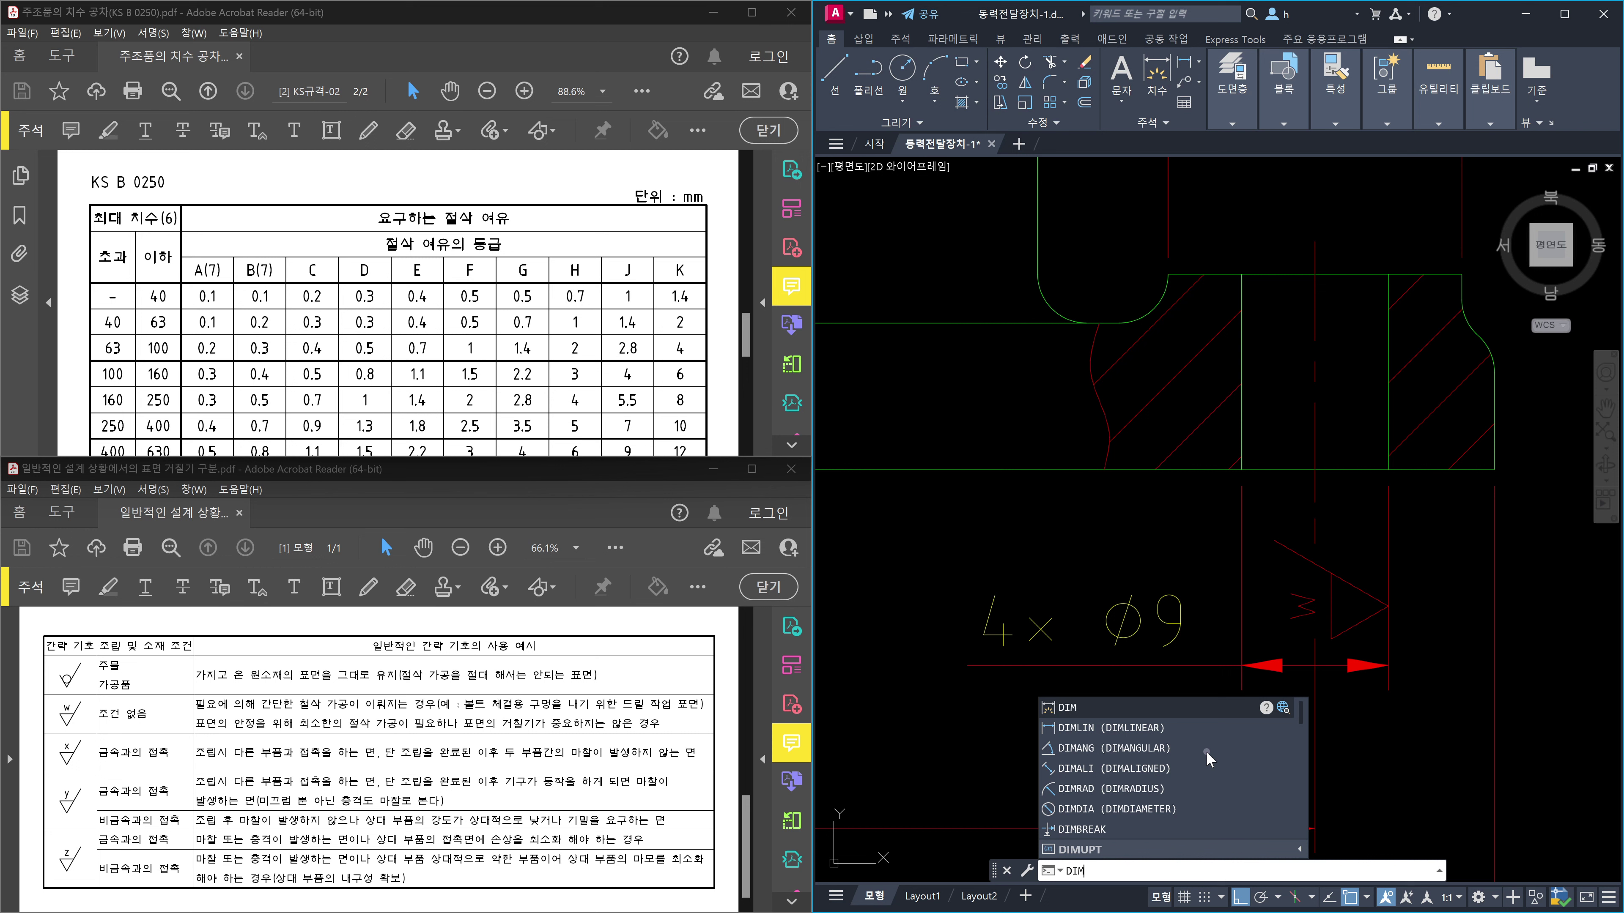
key(Escape)
key(Escape)
text(d)
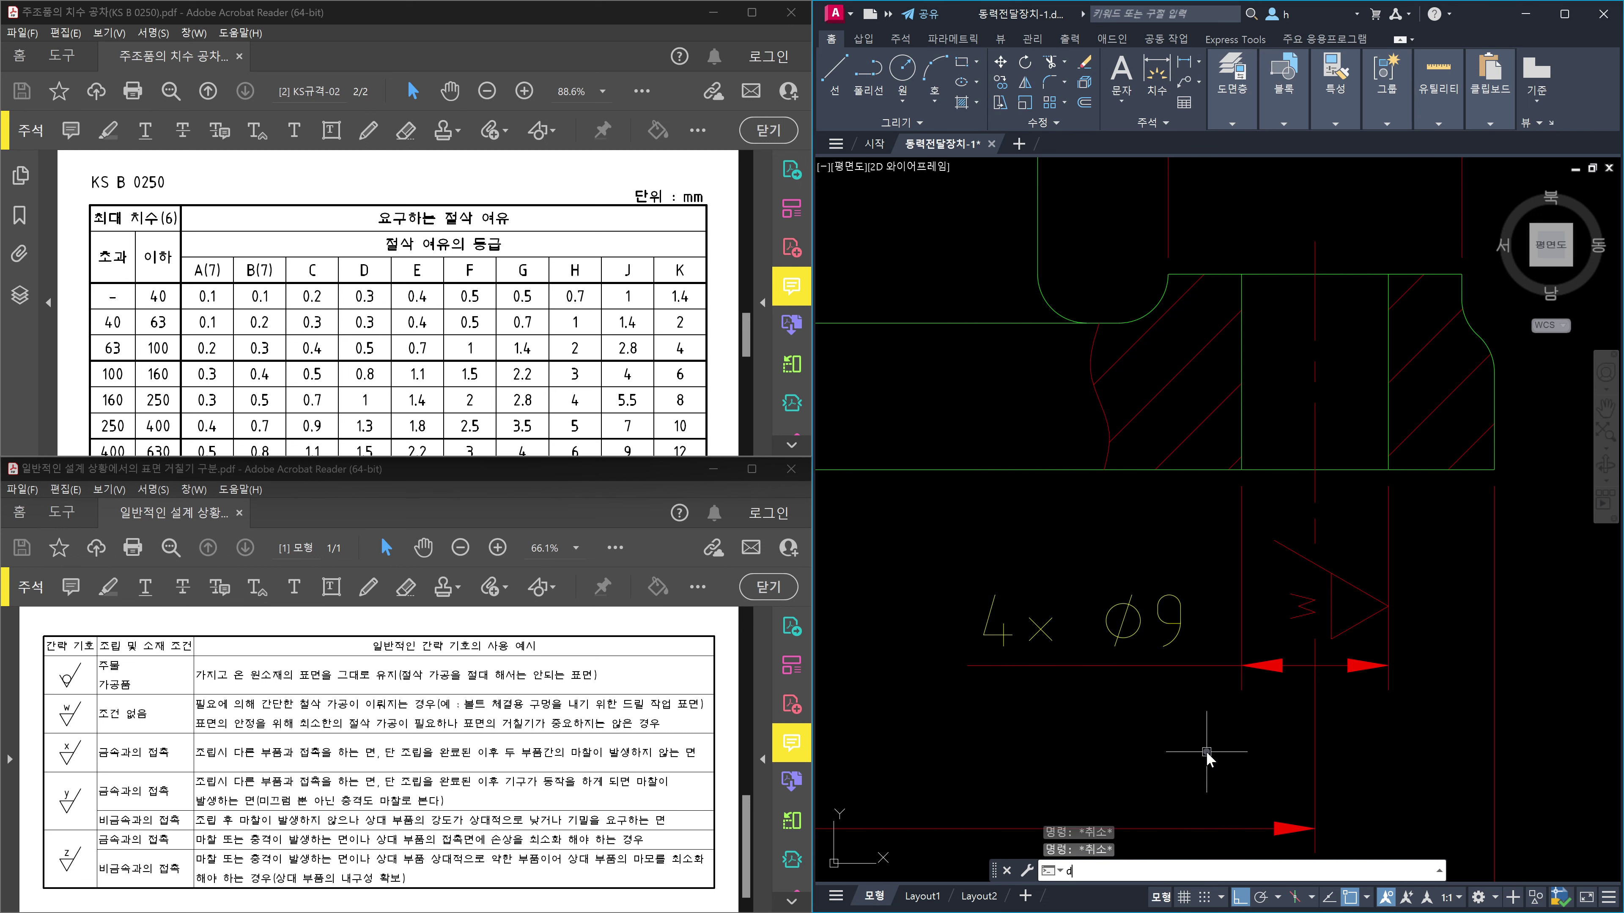
key(Return)
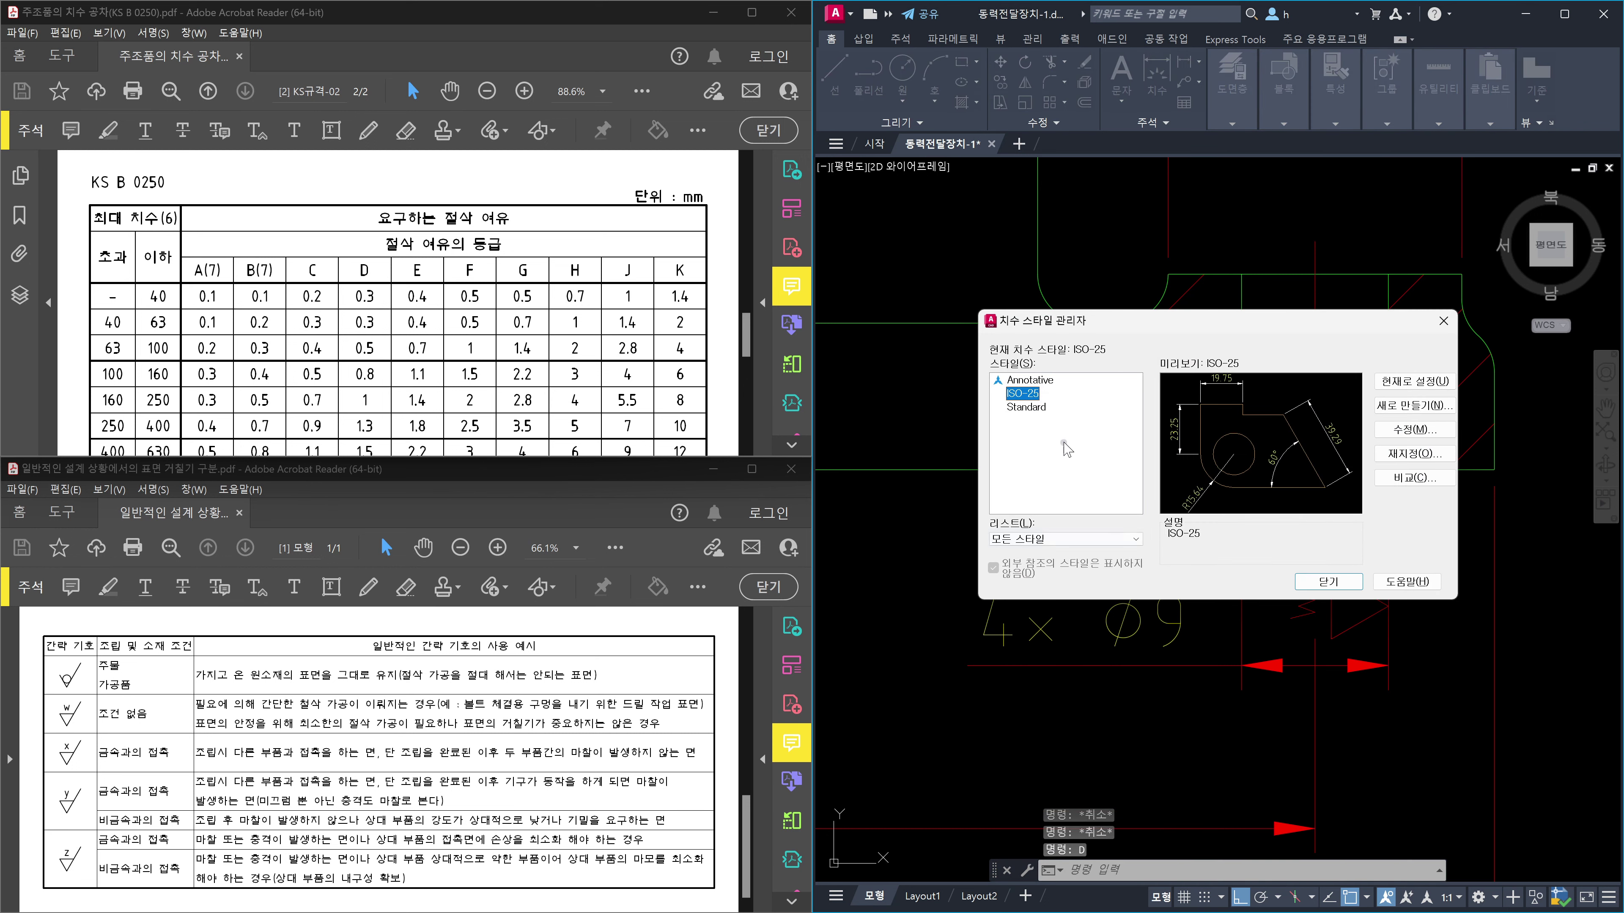
click(1394, 429)
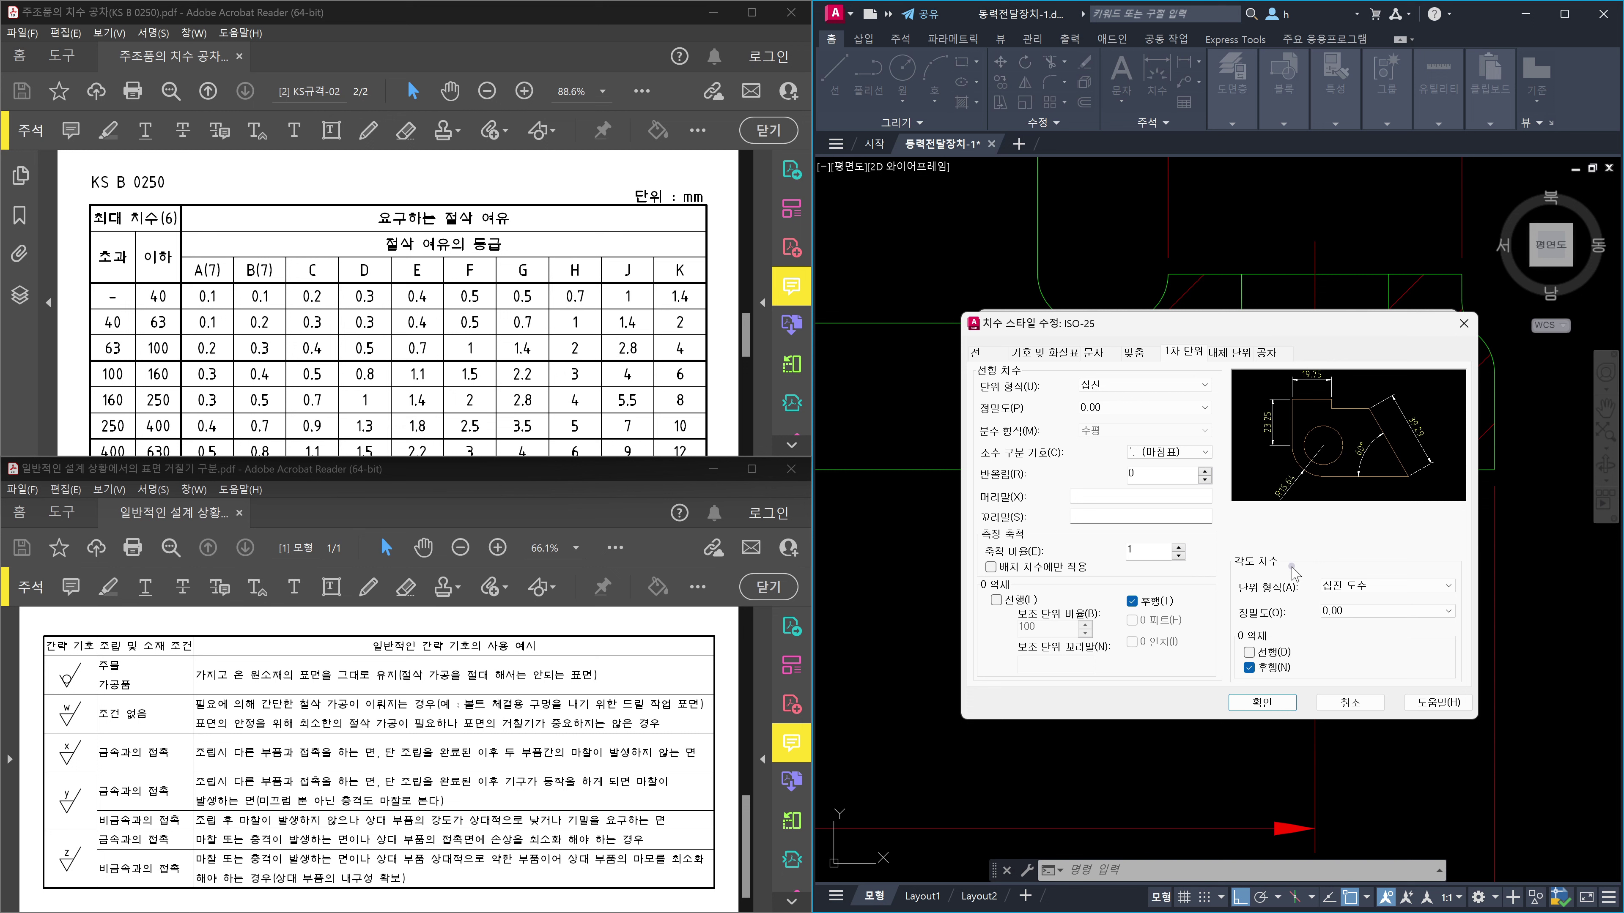
click(983, 352)
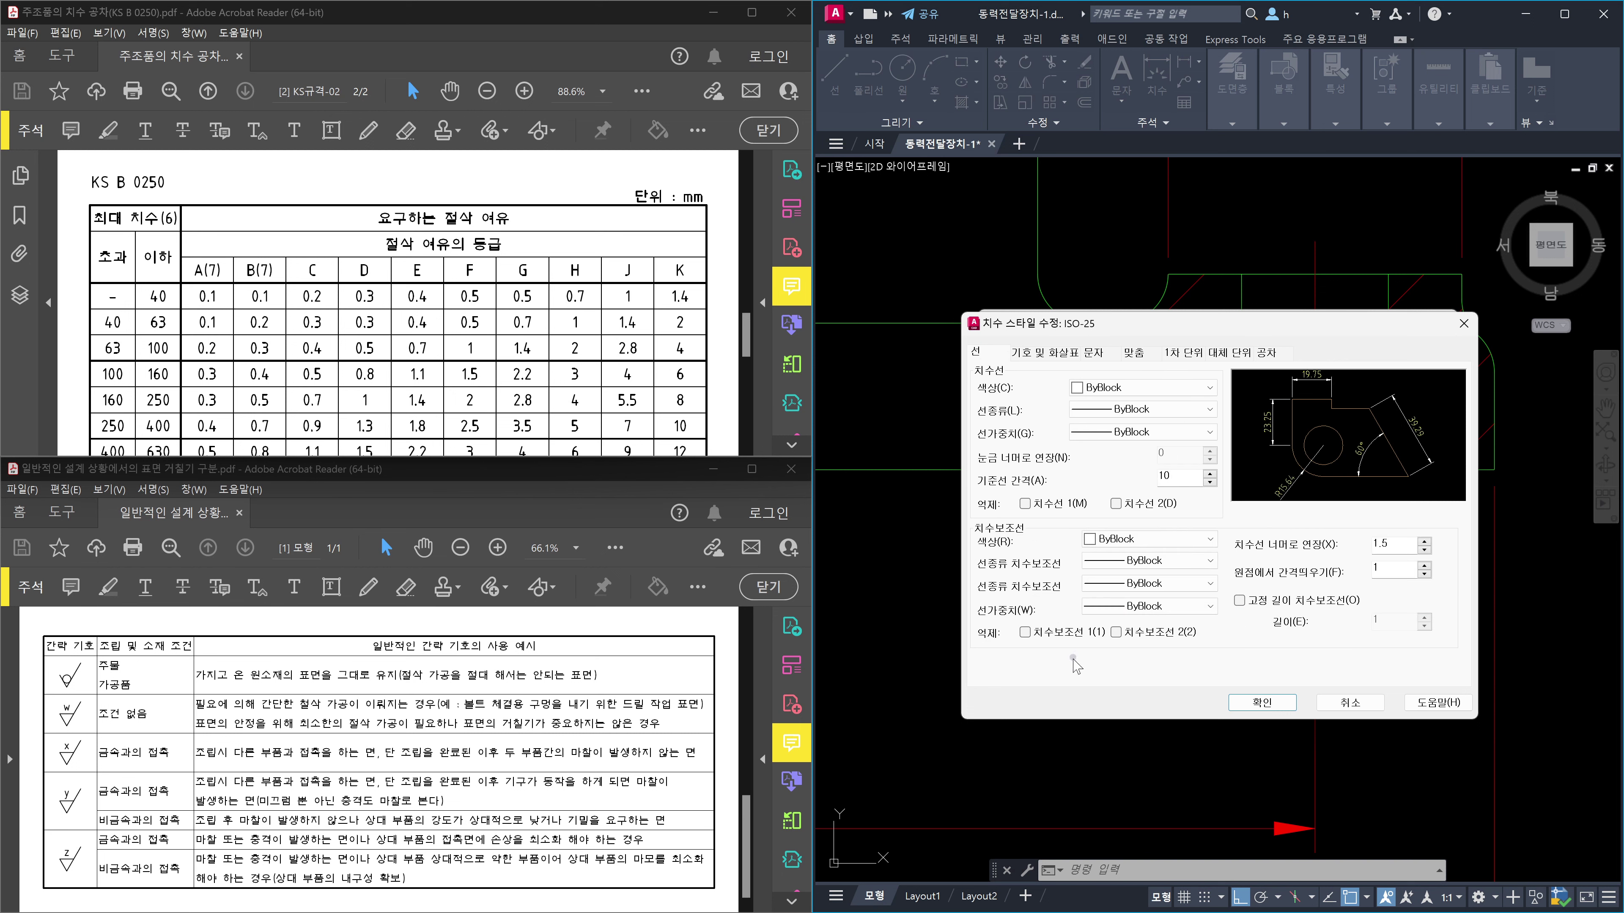
click(1051, 353)
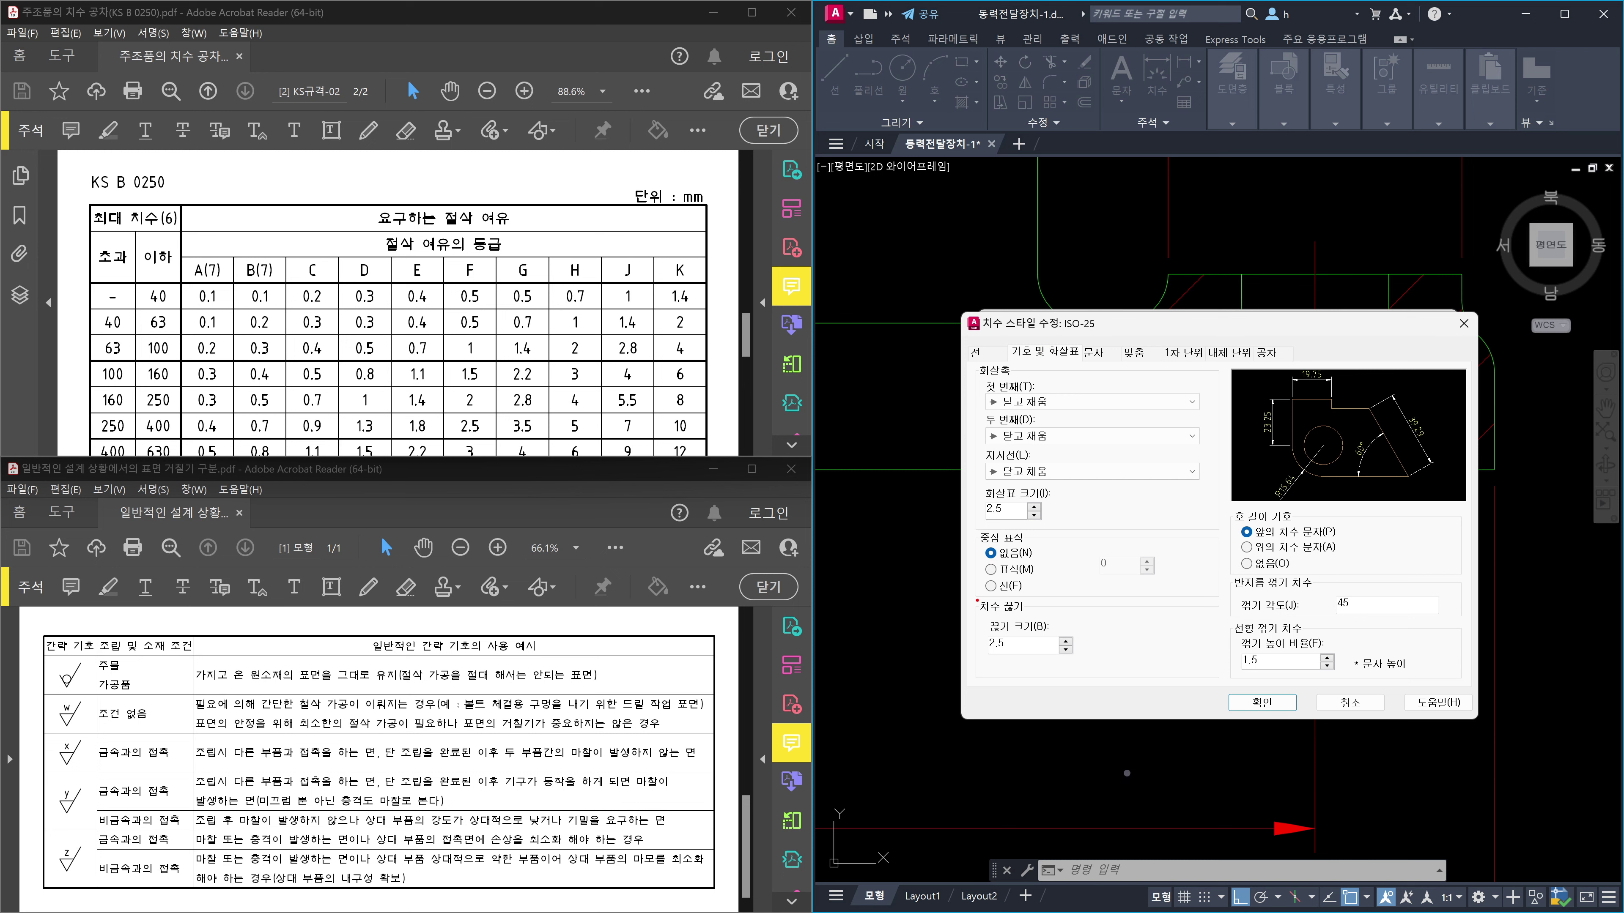
mouse_move(974, 600)
mouse_down()
mouse_move(1021, 655)
mouse_move(1081, 668)
mouse_move(1008, 653)
mouse_up()
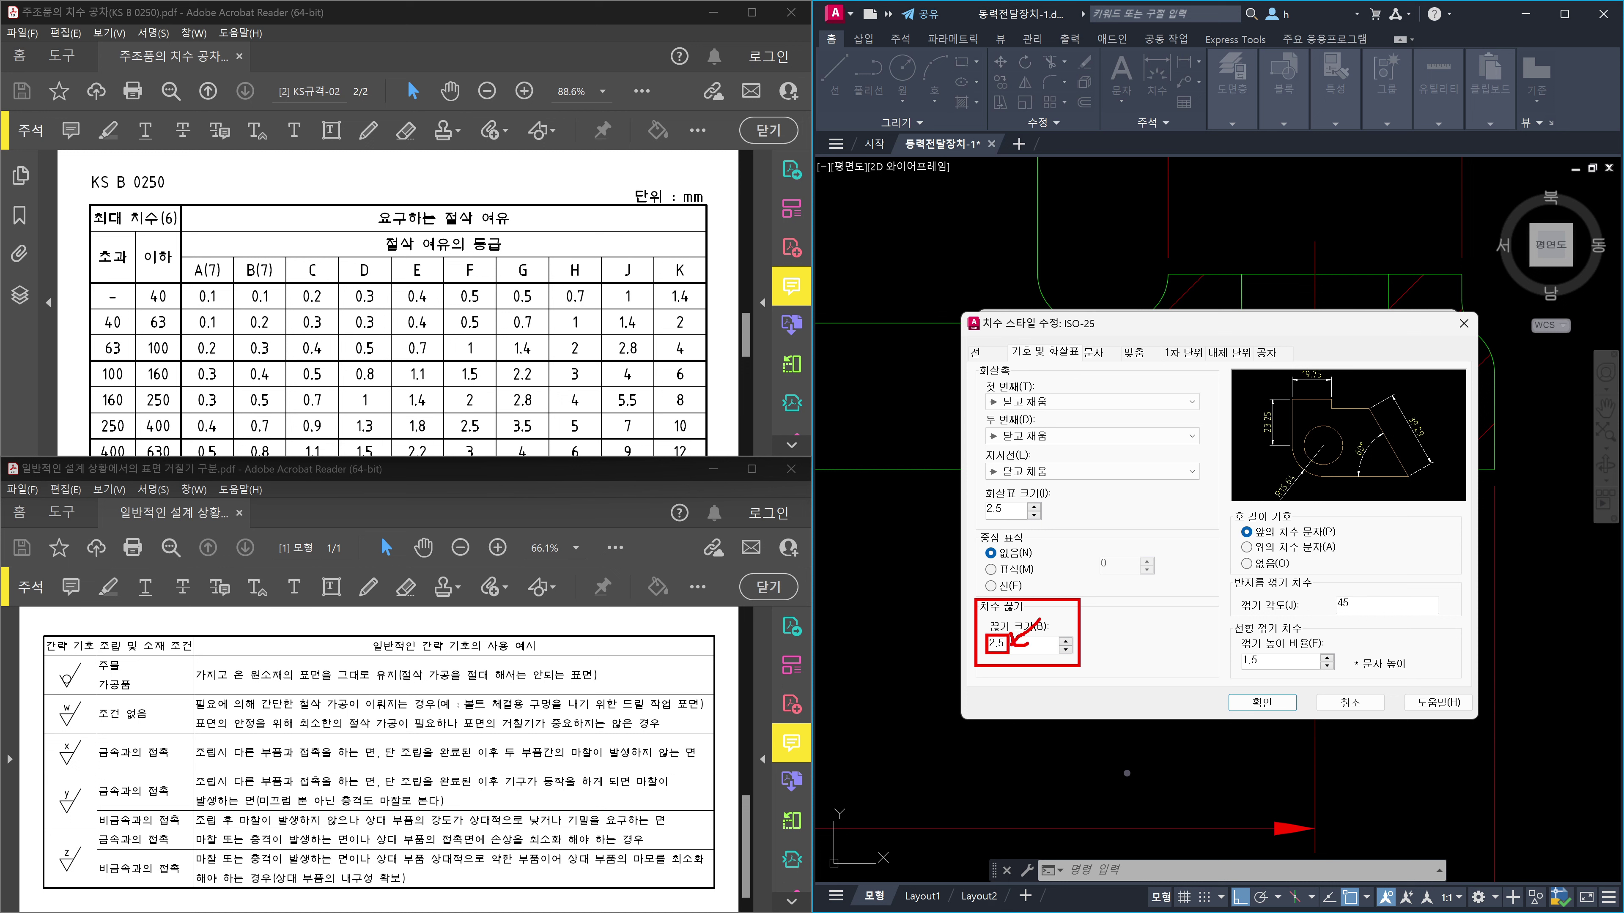
drag(1059, 606, 1064, 625)
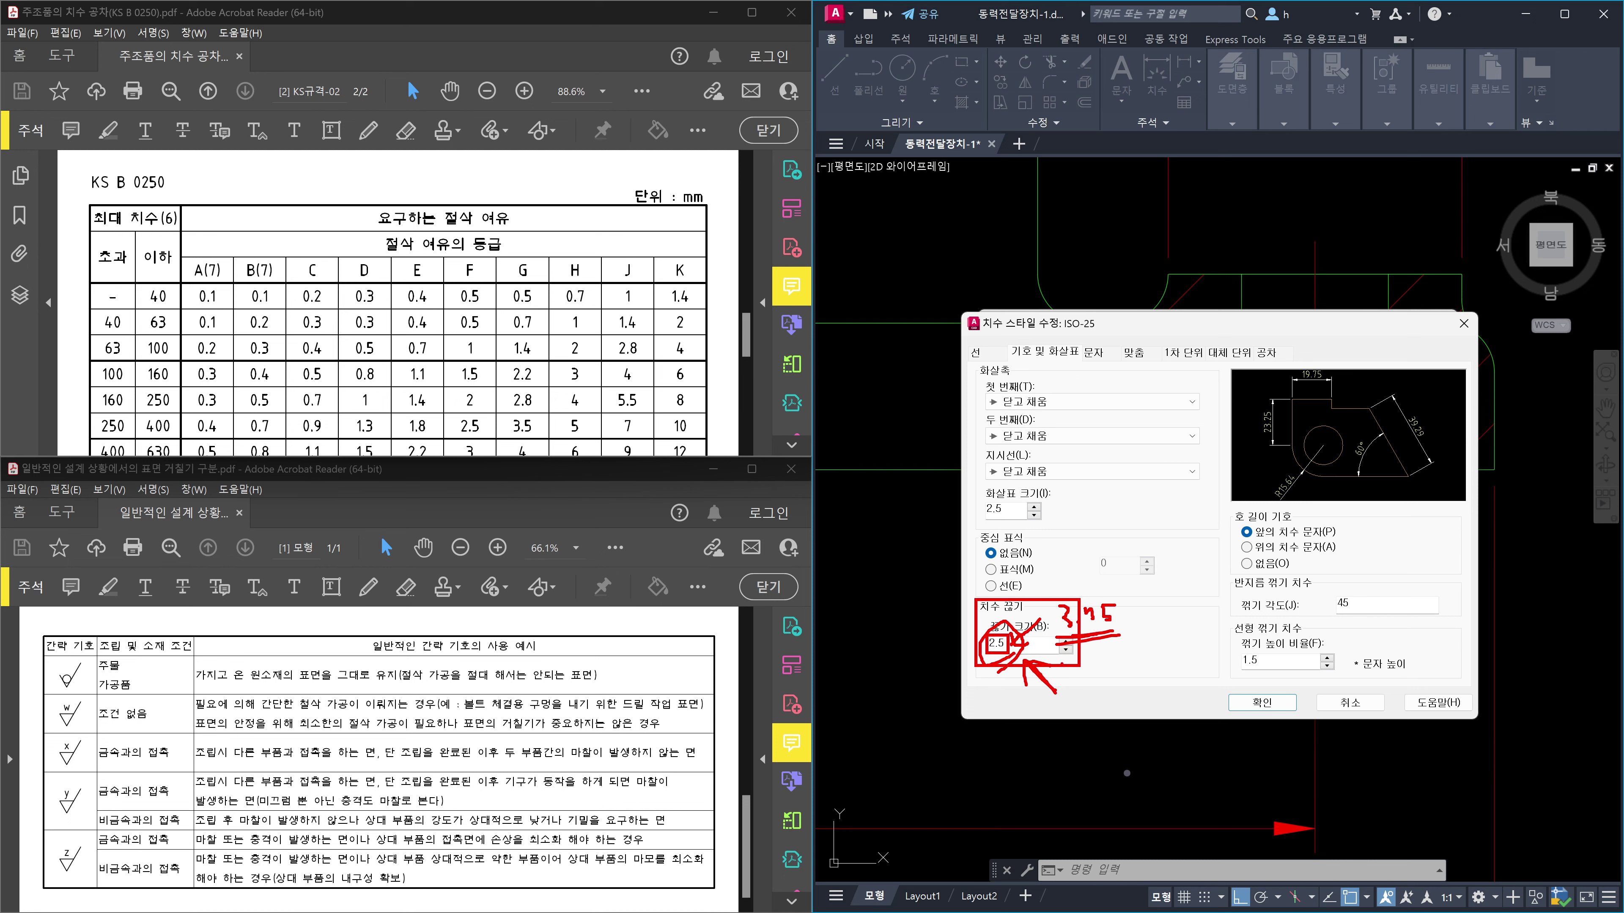
key(Escape)
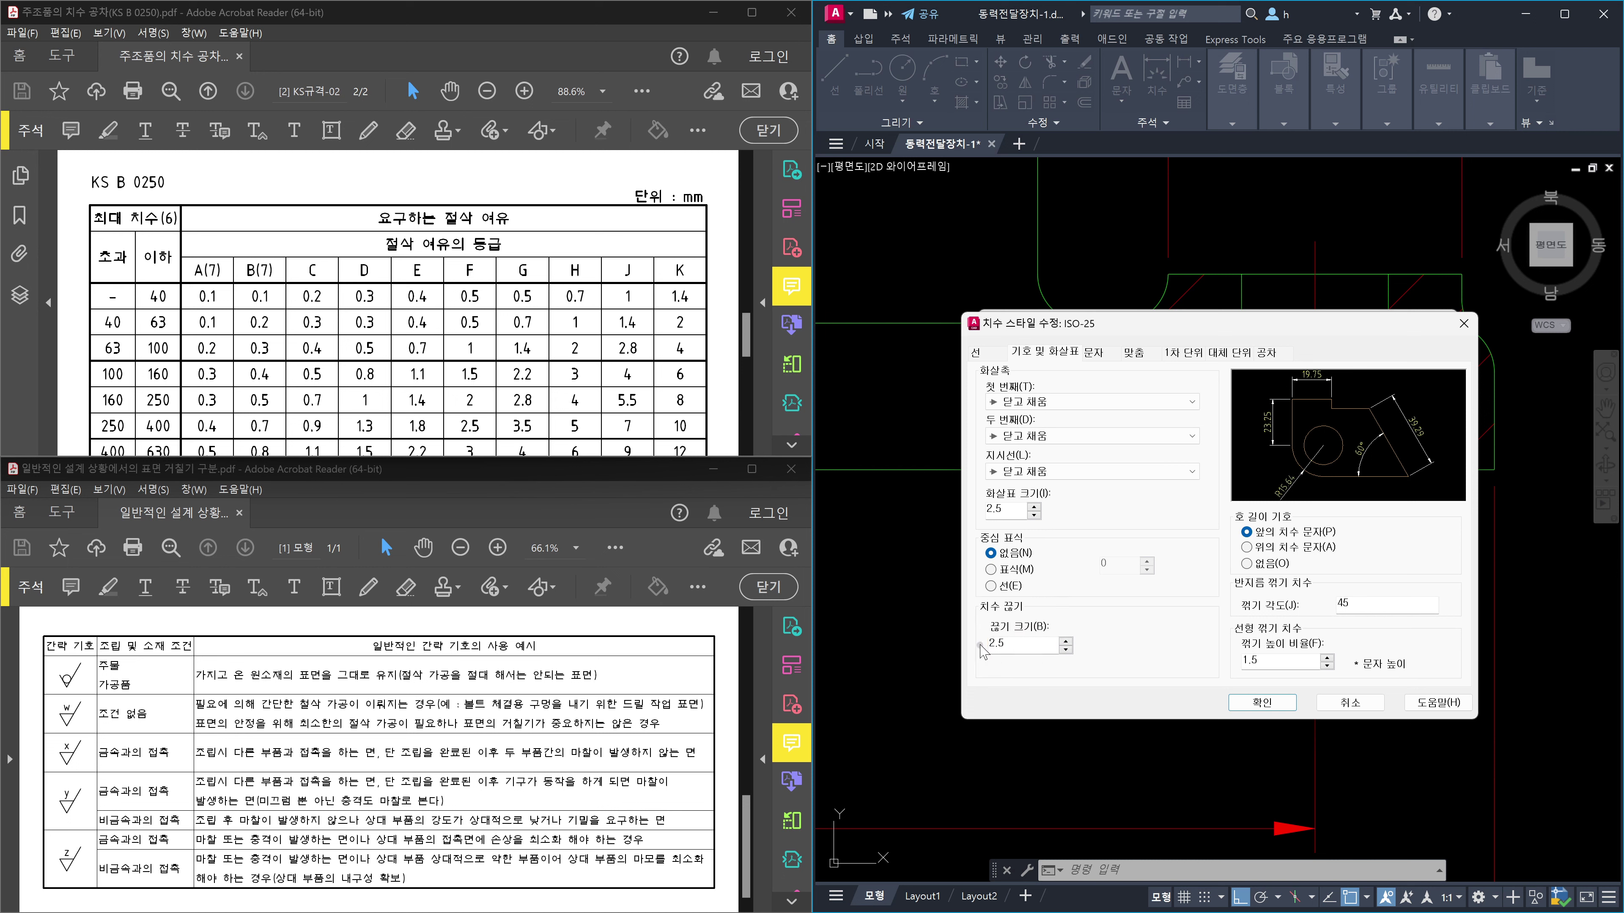
Set the ISO-25 style's dimension break size to 1.2 and save the style.
drag(1019, 643, 978, 647)
text(1.2)
drag(1317, 334, 999, 383)
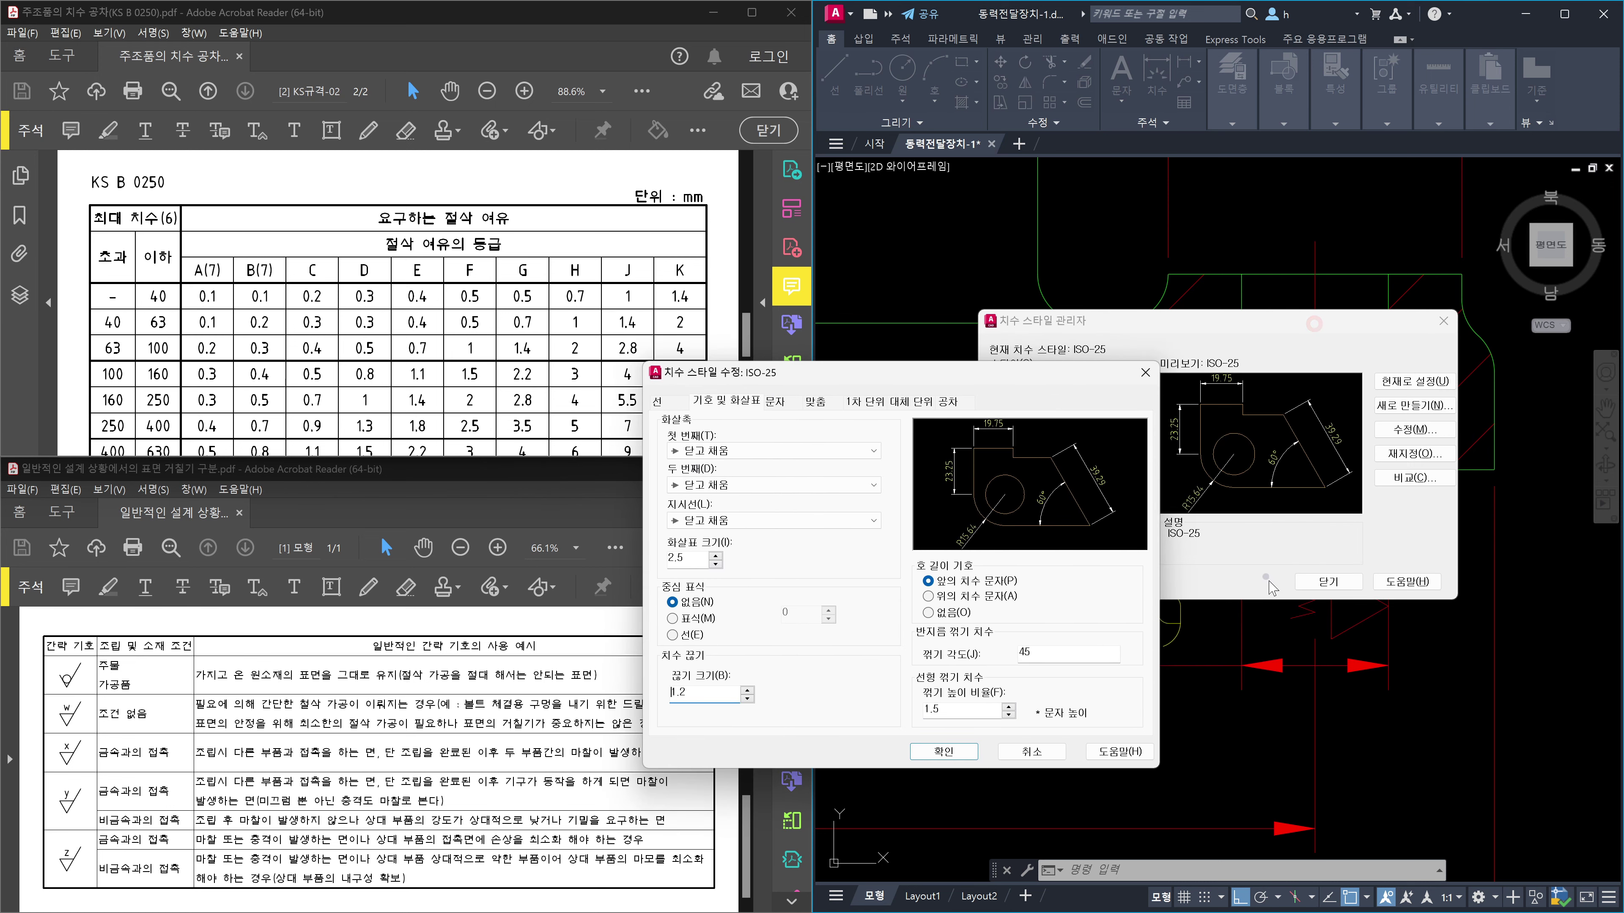
click(949, 751)
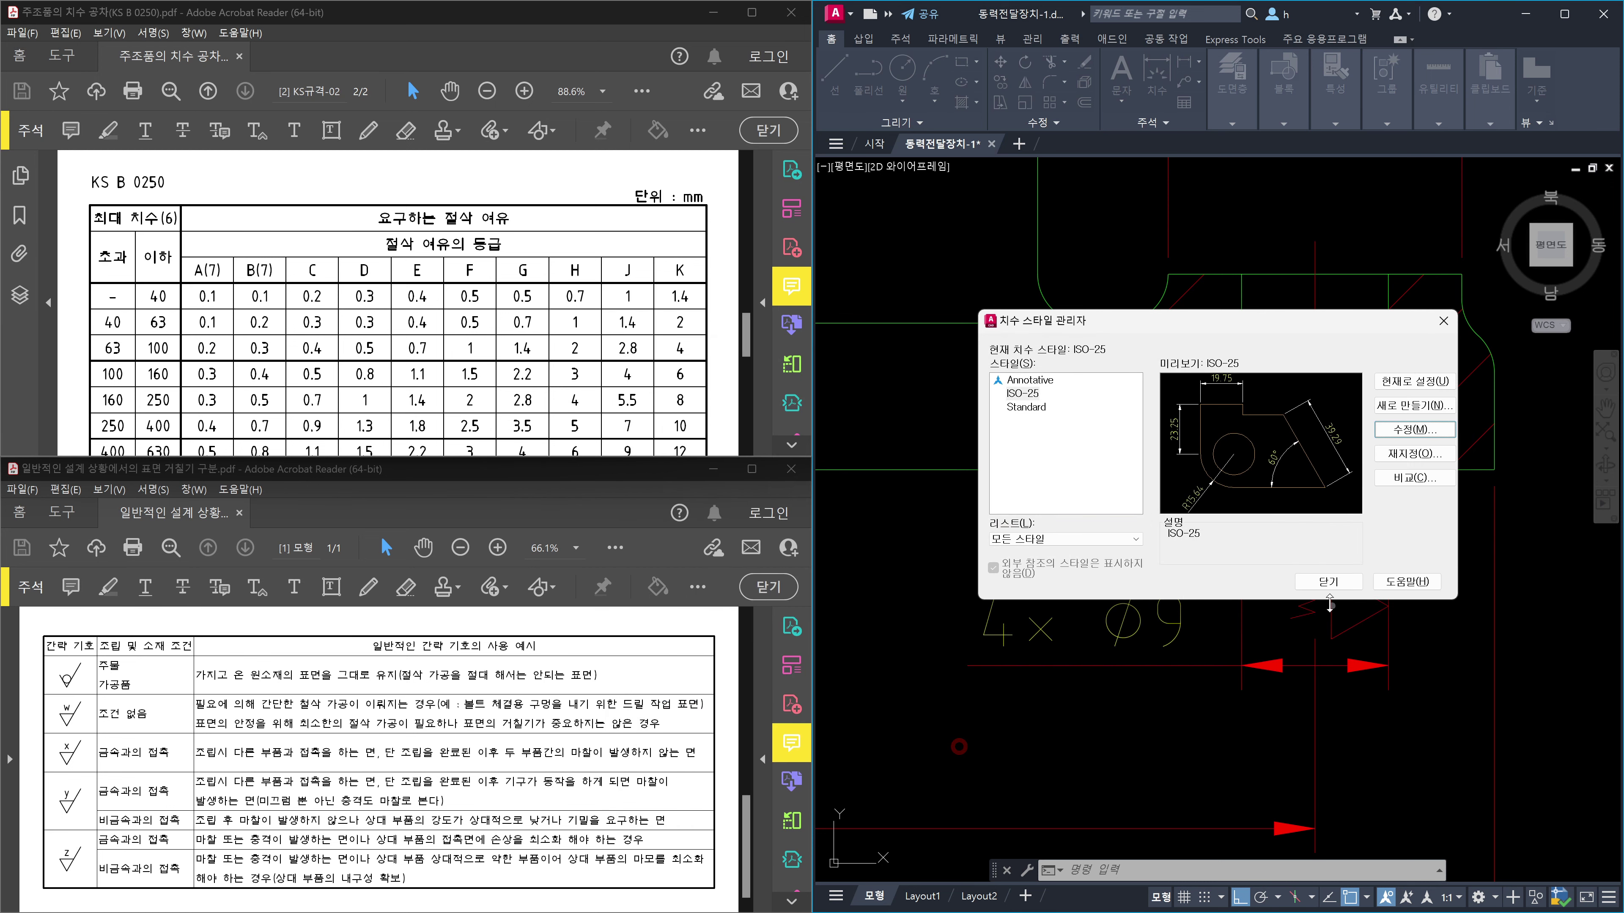
click(1328, 581)
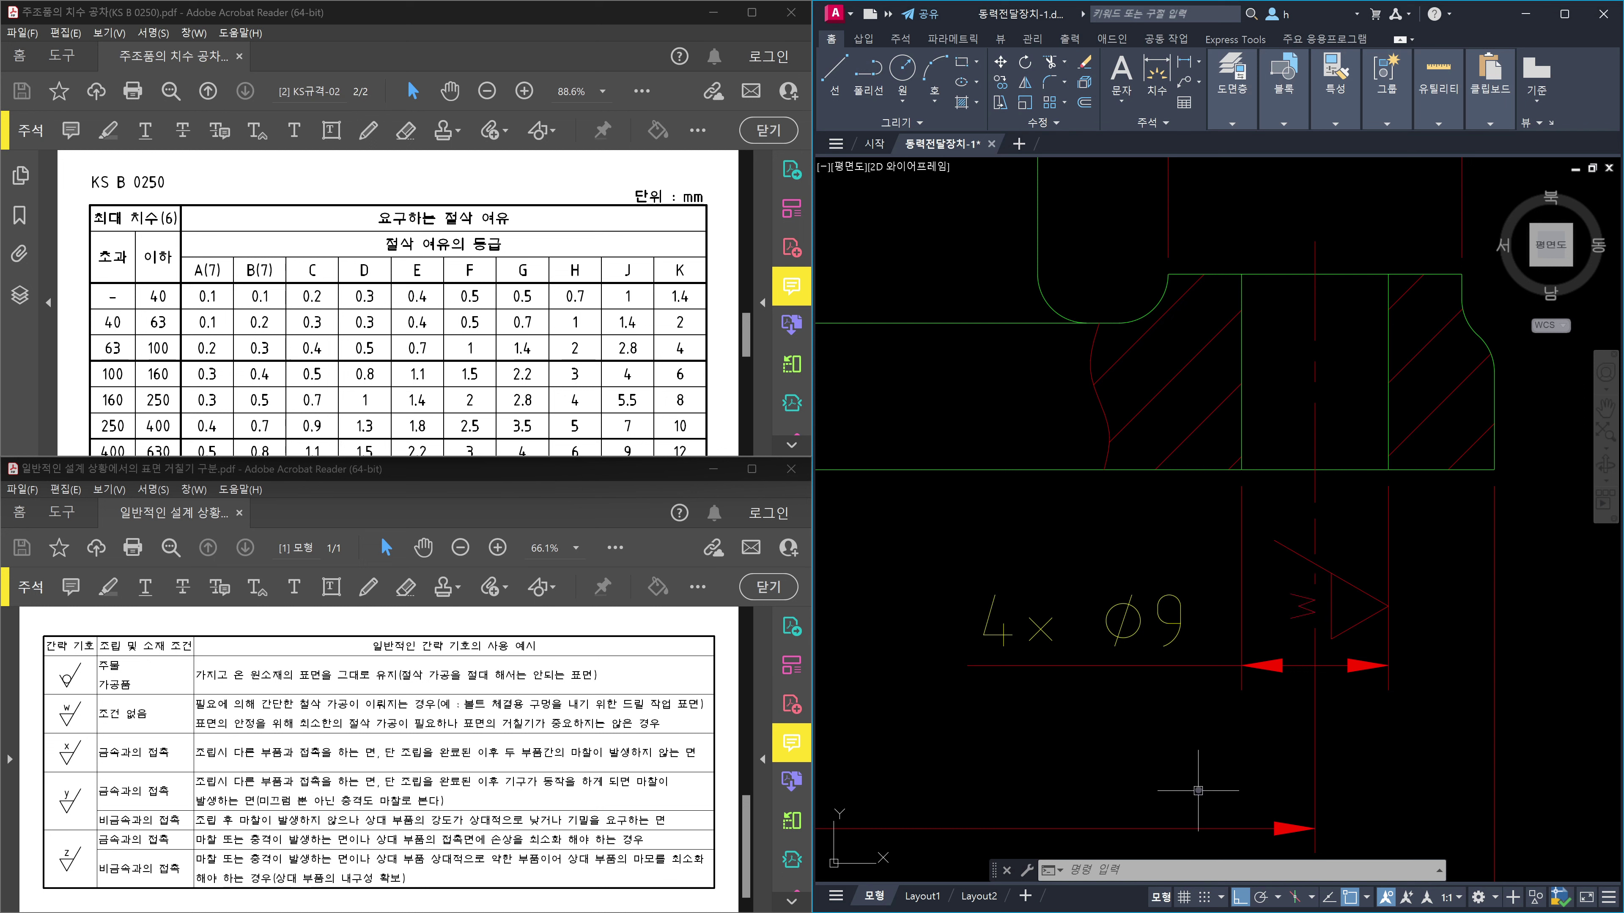
Restore the ISO-25 style's dimension break size to 2.5 and close the style manager.
text(d)
key(Return)
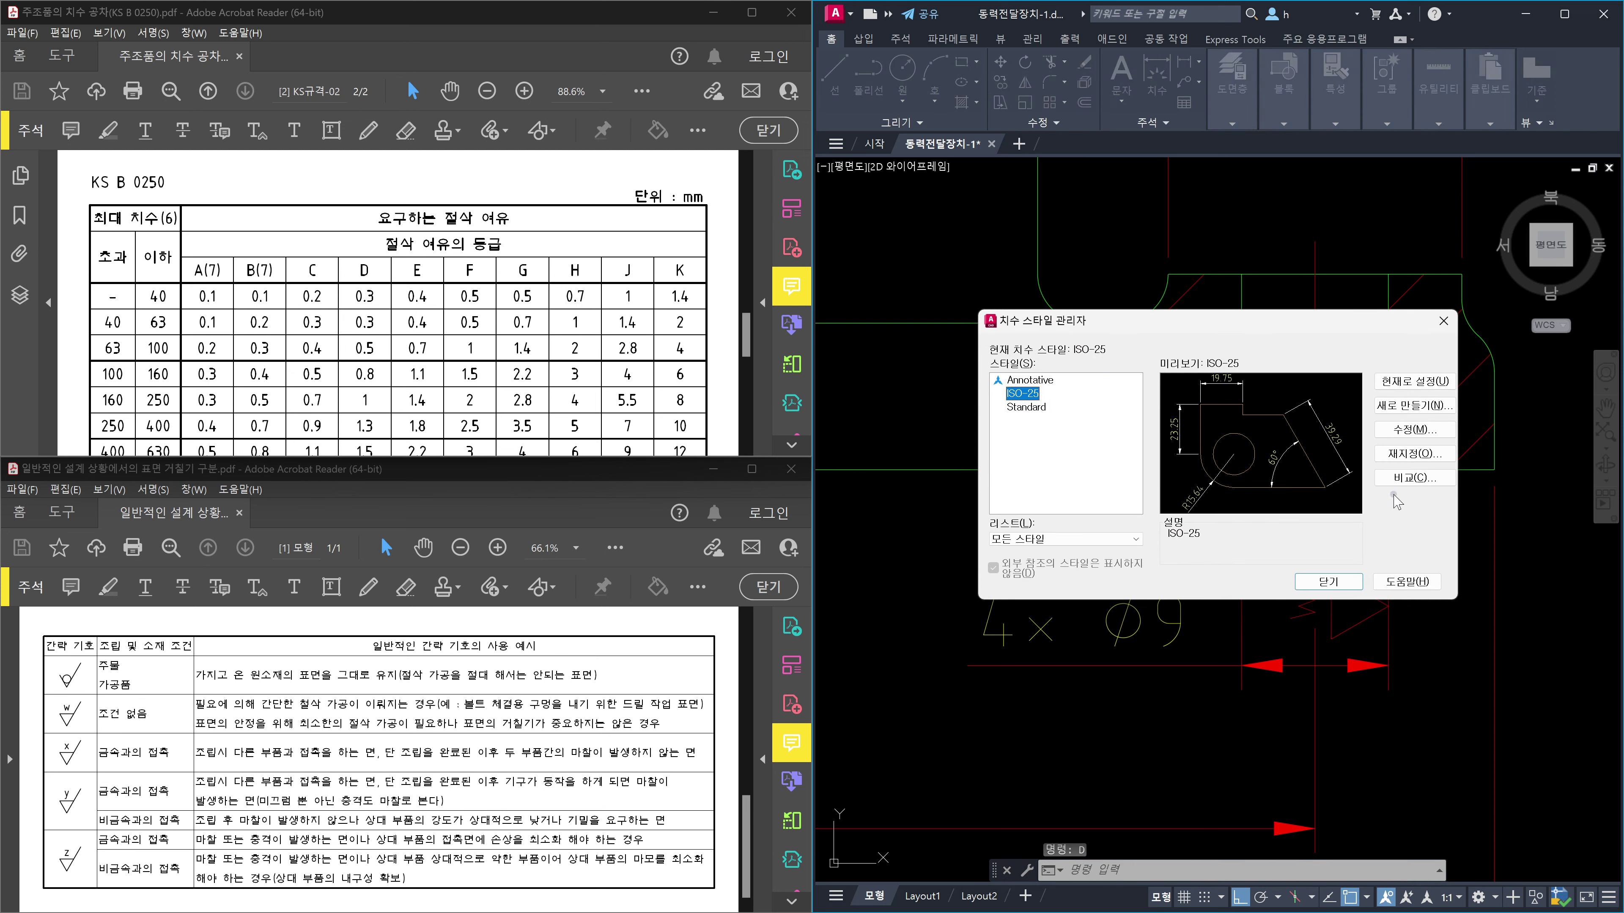
click(1419, 431)
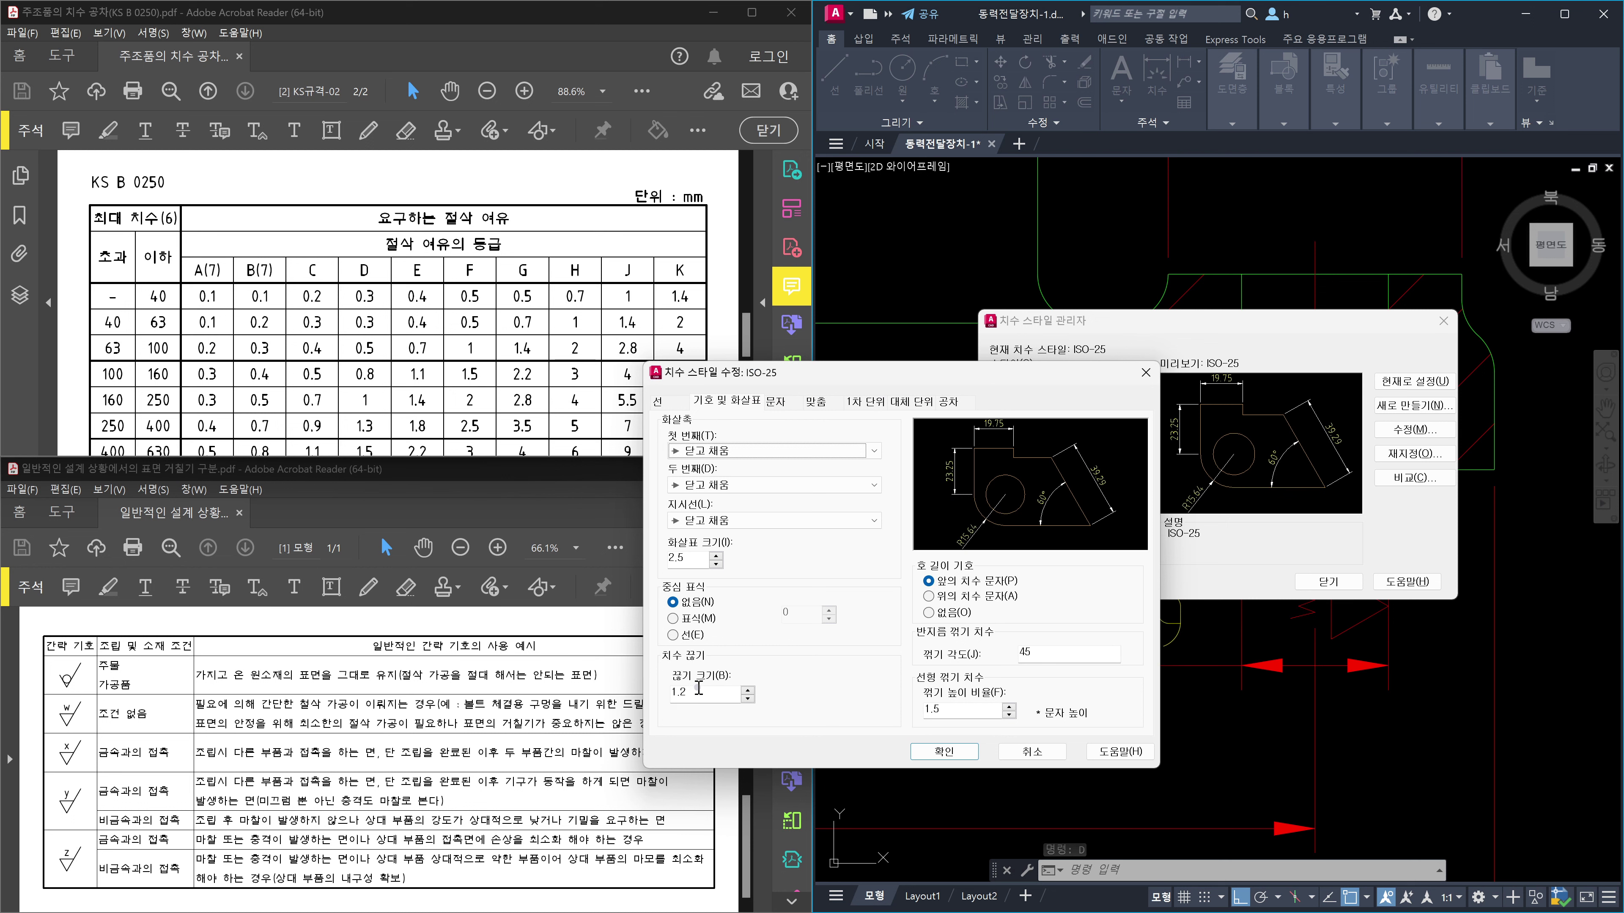
double_click(698, 688)
text(2.5)
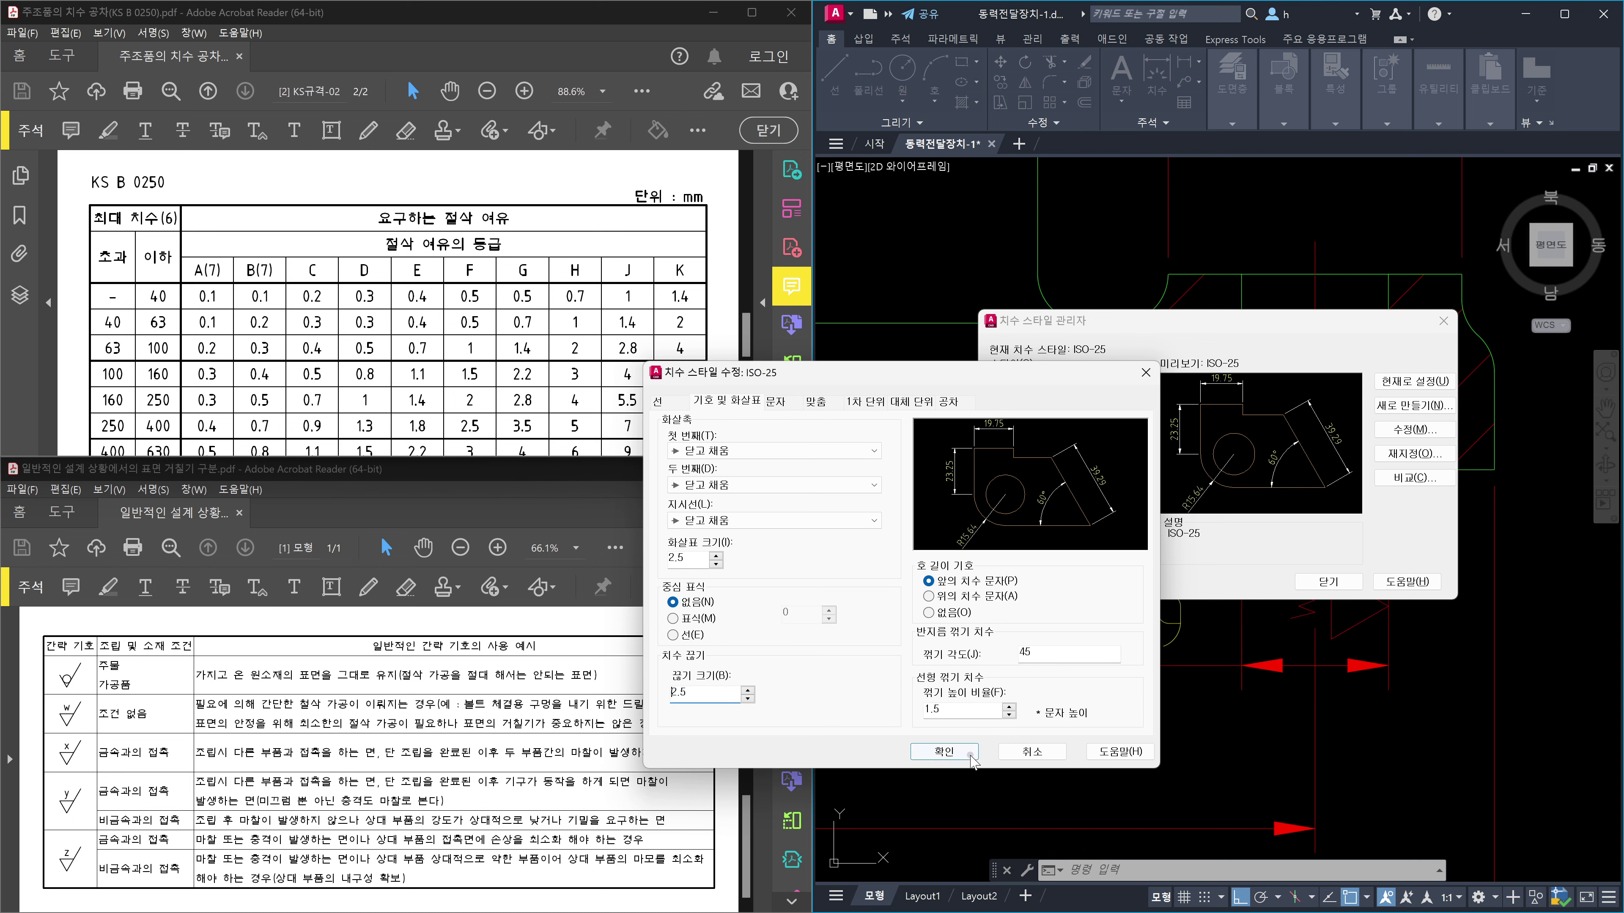
click(945, 751)
click(1327, 581)
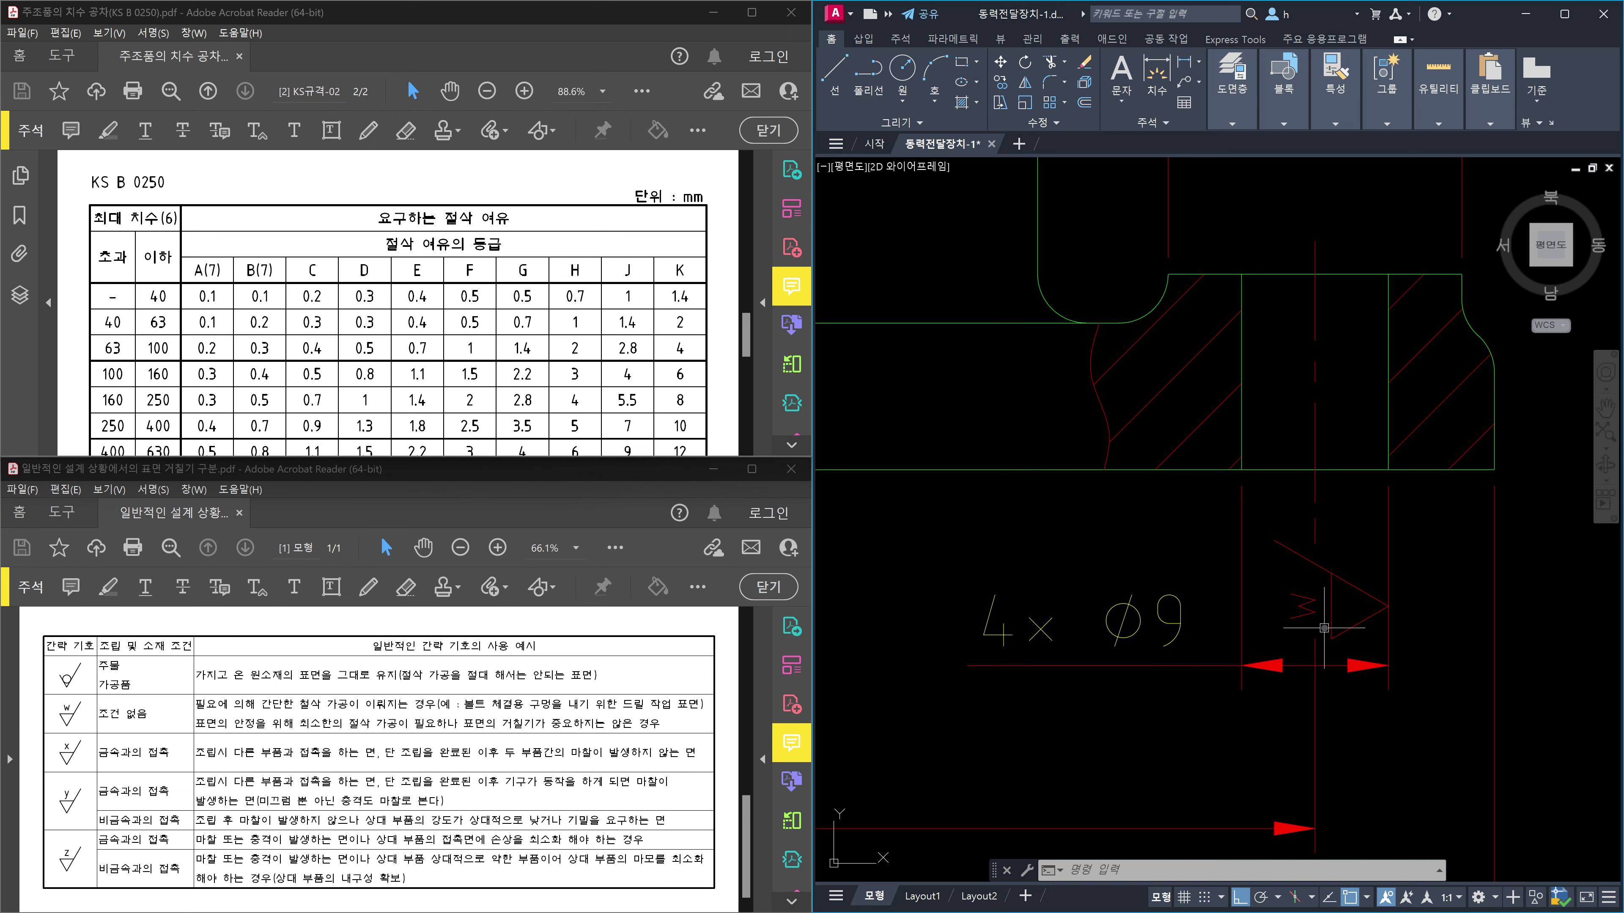
scroll(1355, 665, down, 4)
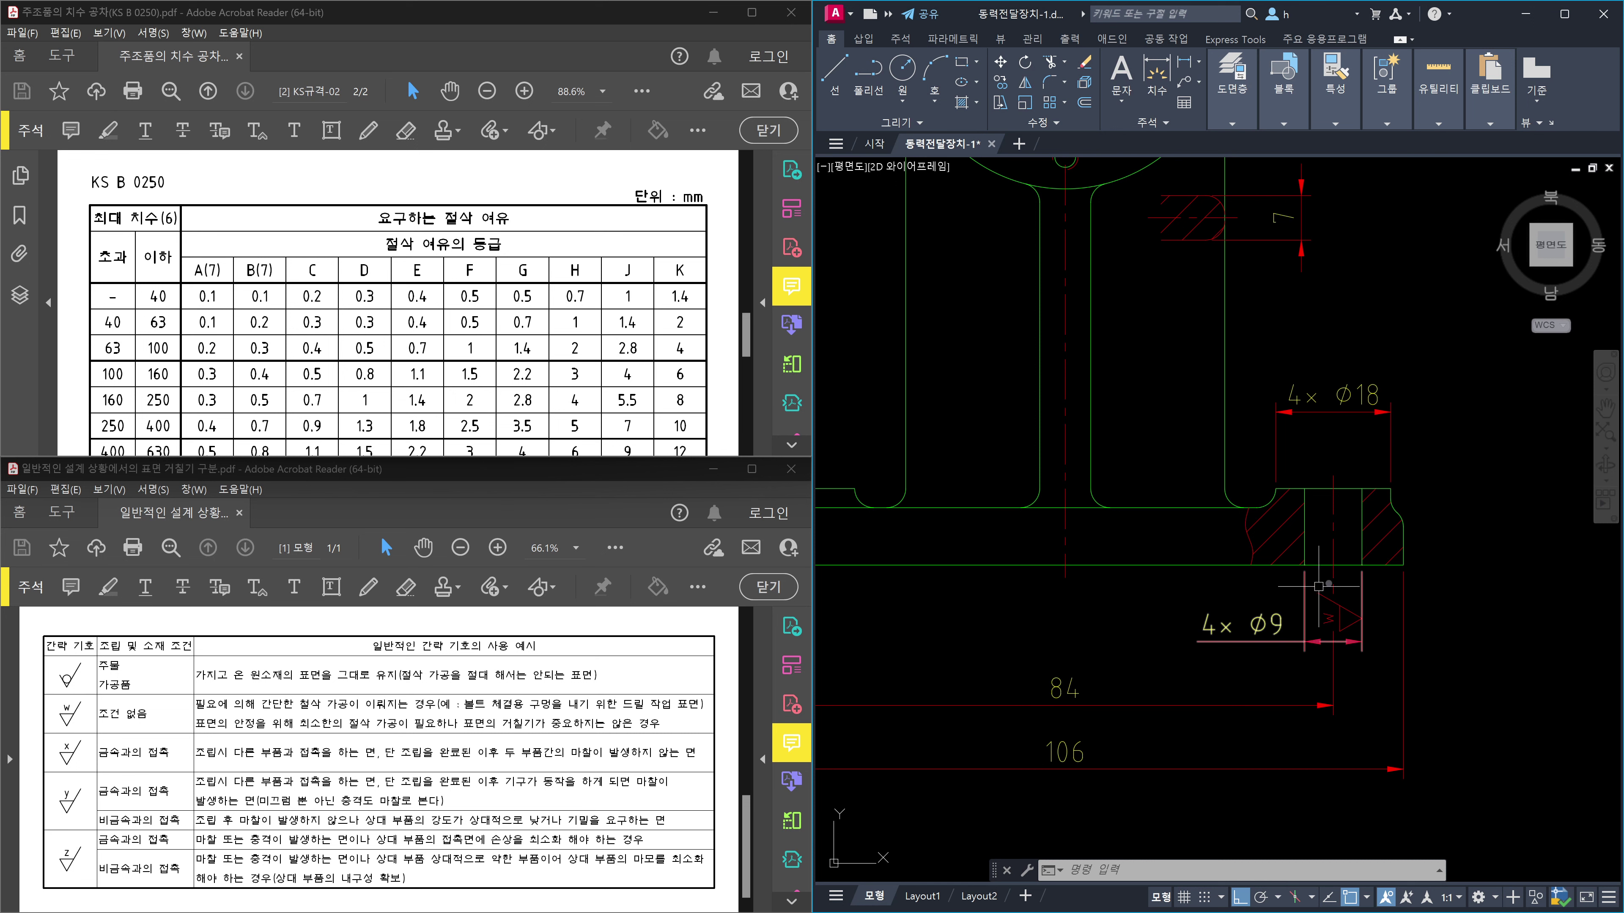
scroll(1319, 639, up, 6)
scroll(1319, 639, down, 3)
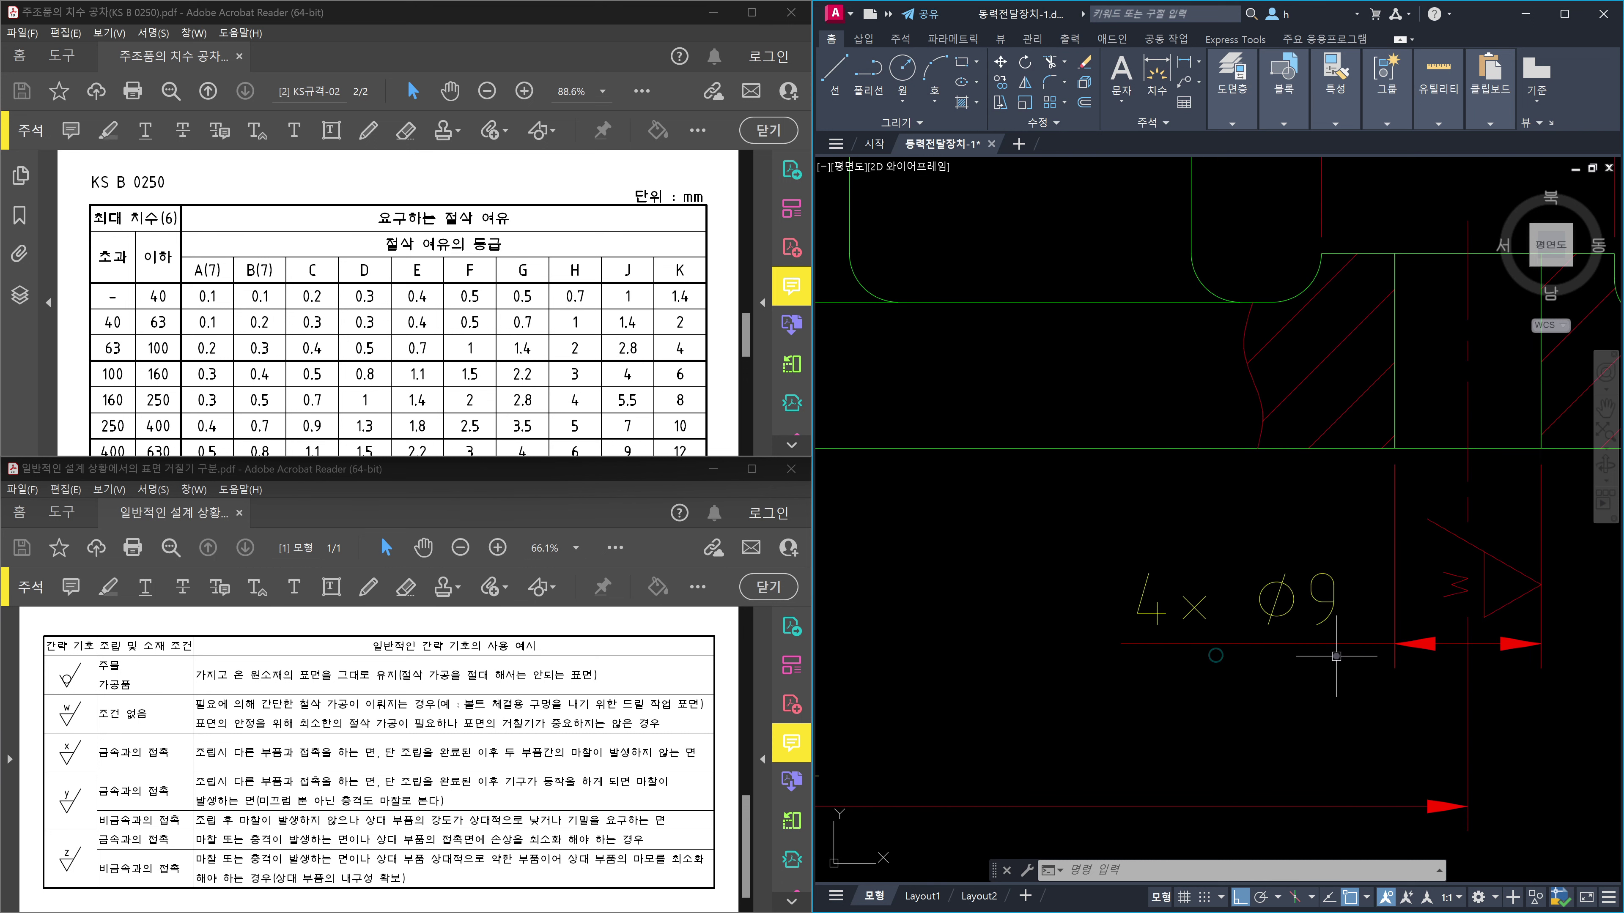
text(s)
key(Return)
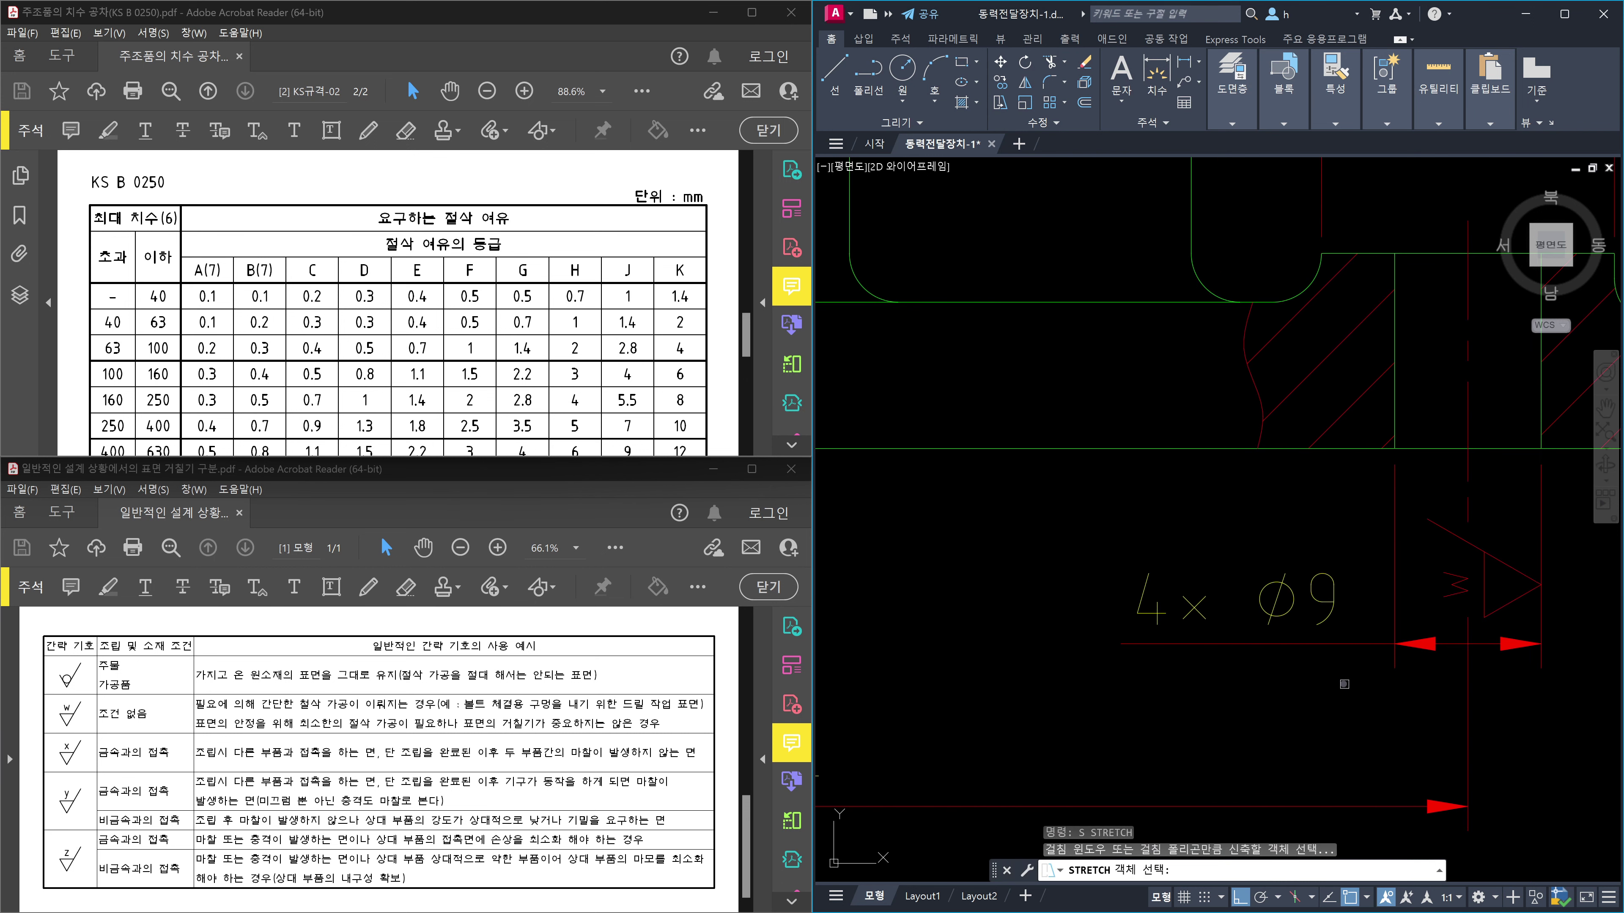
click(1343, 686)
click(1044, 548)
key(Return)
click(1298, 711)
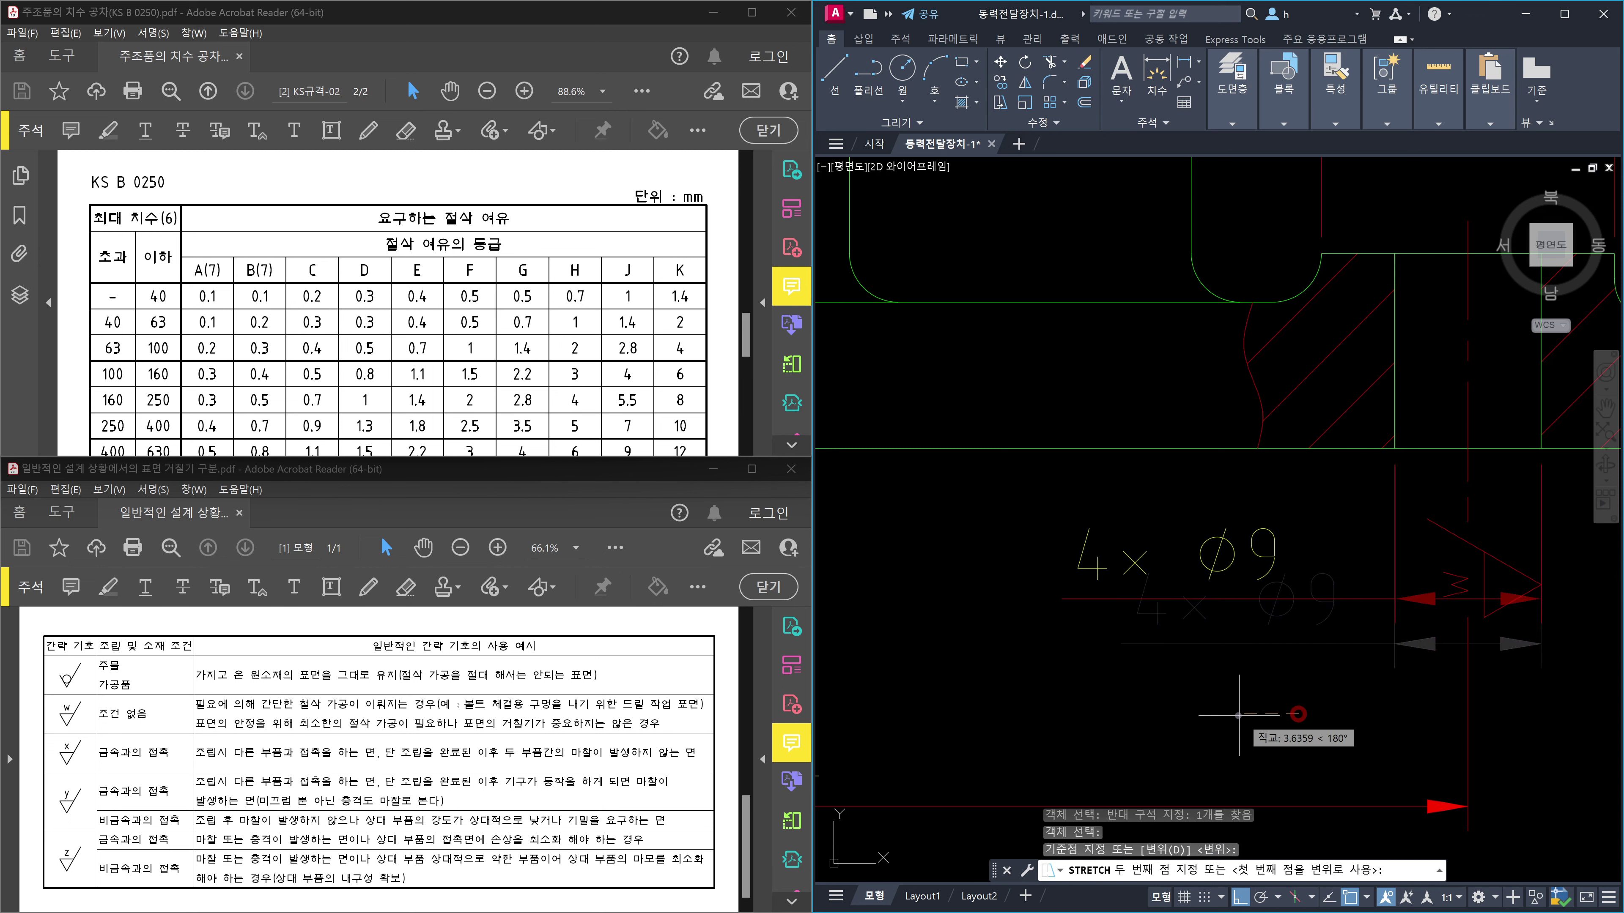
key(Escape)
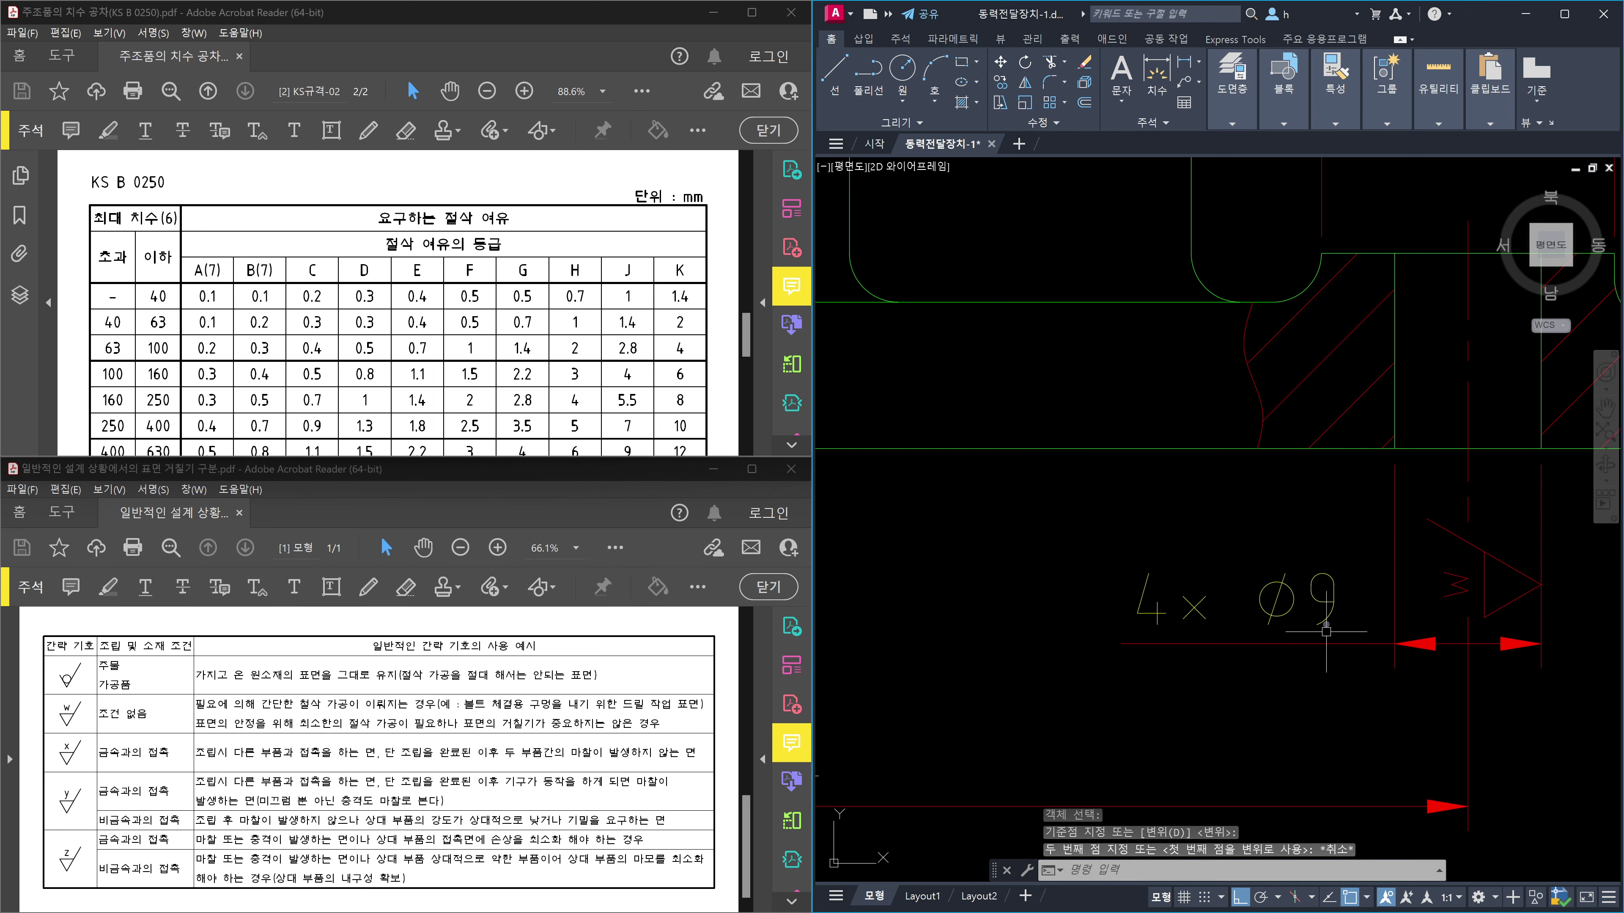
Shift the 4× Ø9 dimension's text farther left along its dimension line to make room beside the hole.
click(1260, 606)
click(1237, 599)
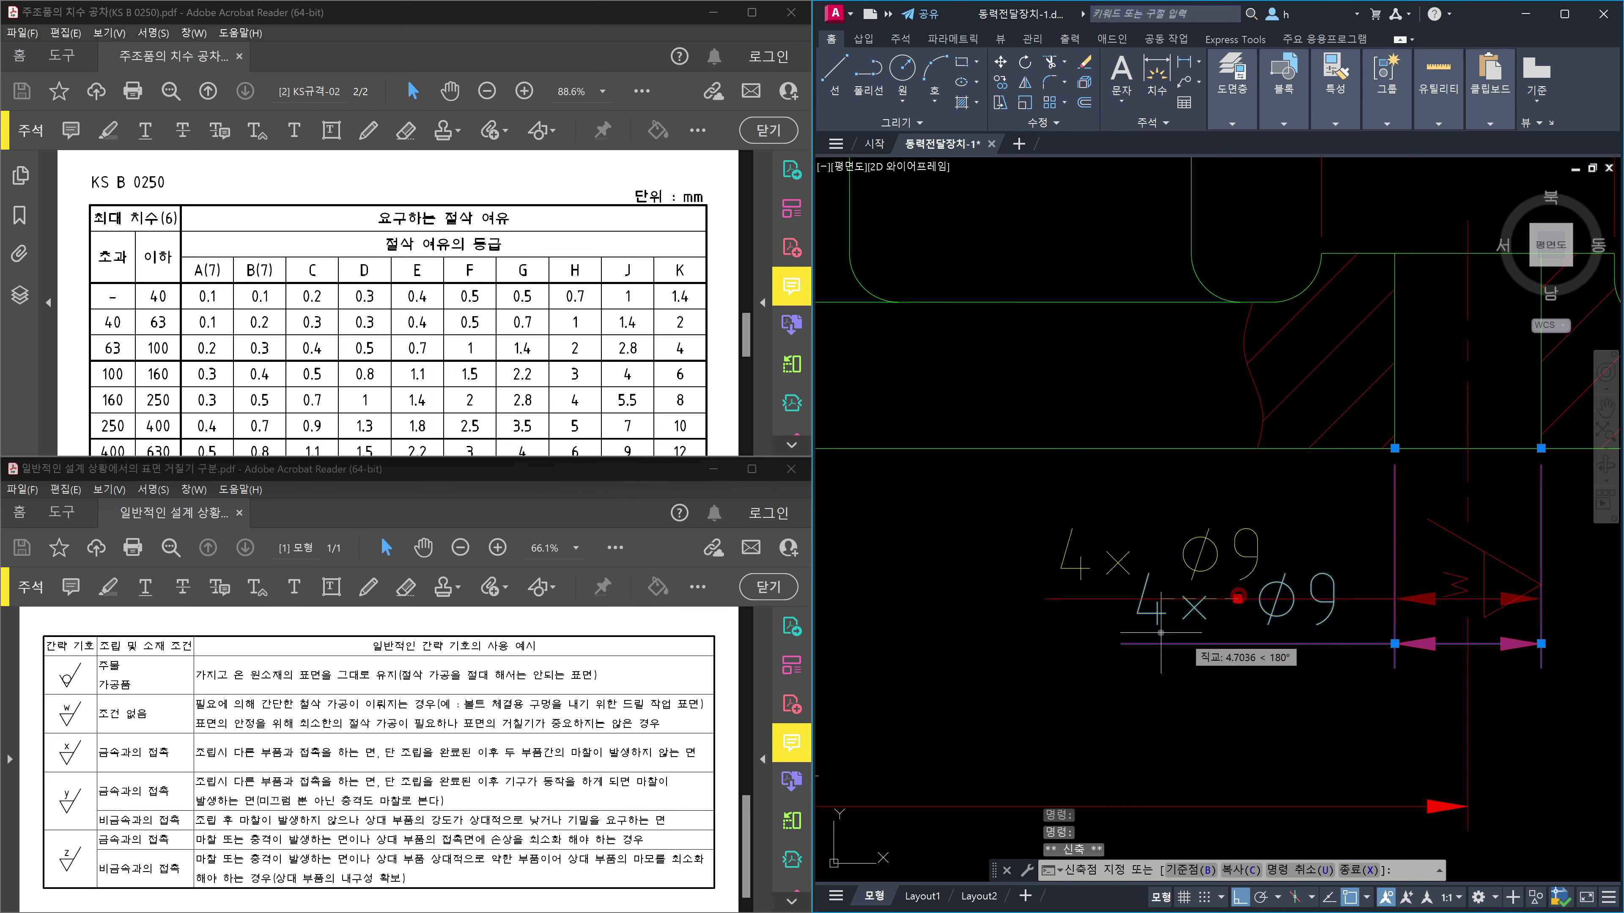
key(Escape)
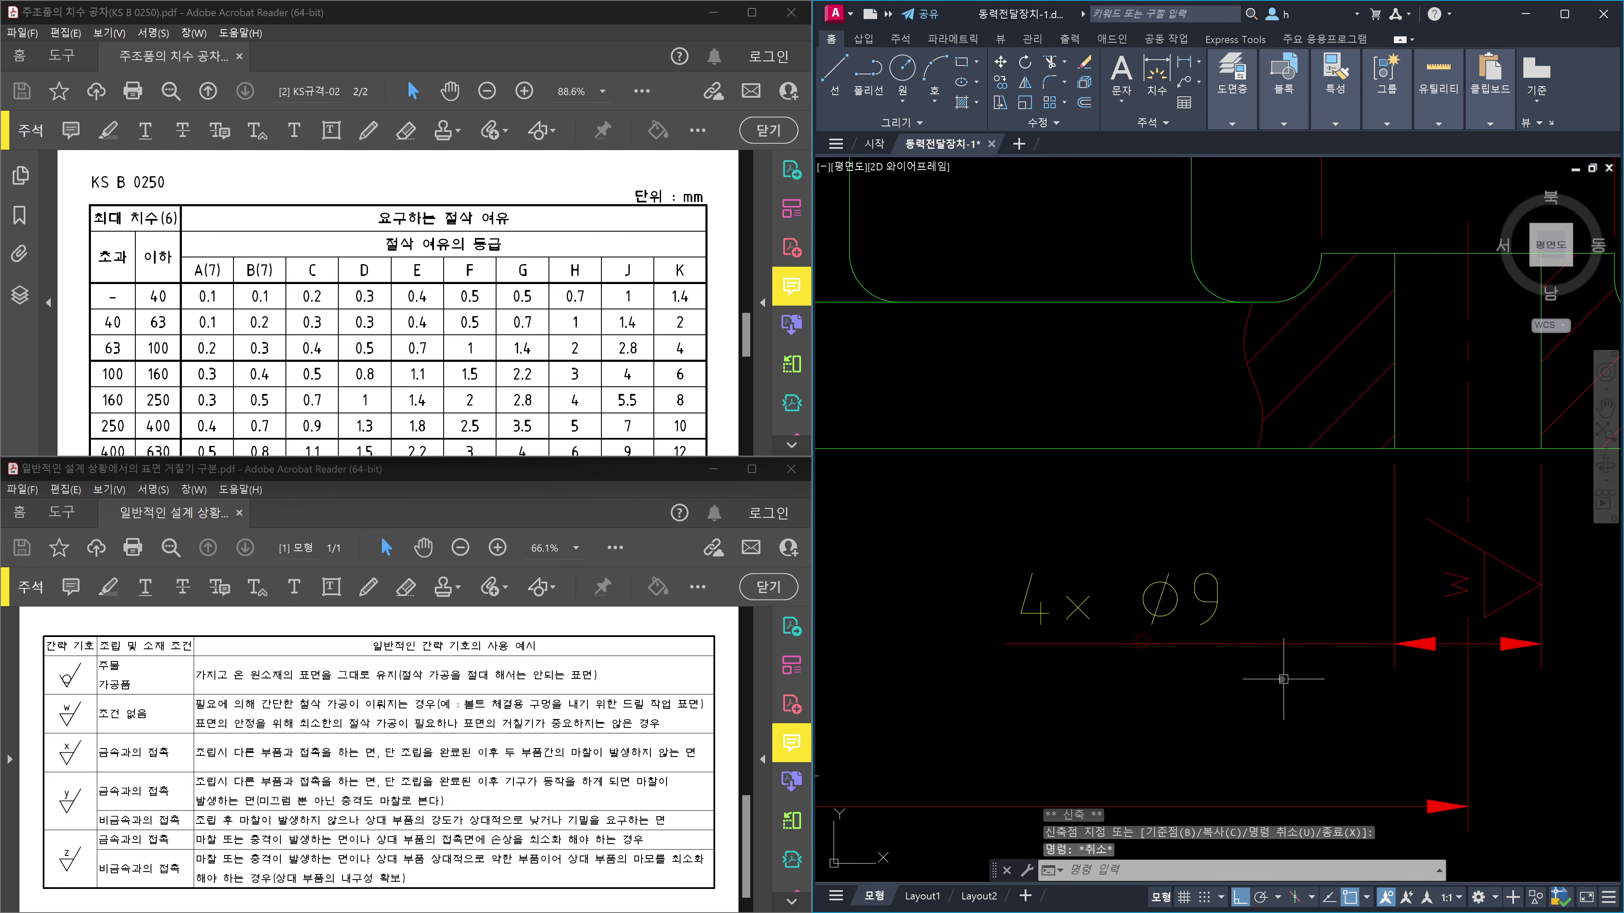
Copy the w roughness symbol from the Ø9 hole's extension line onto the 4× Ø9 dimension line, just right of the text.
scroll(1283, 679, down, 4)
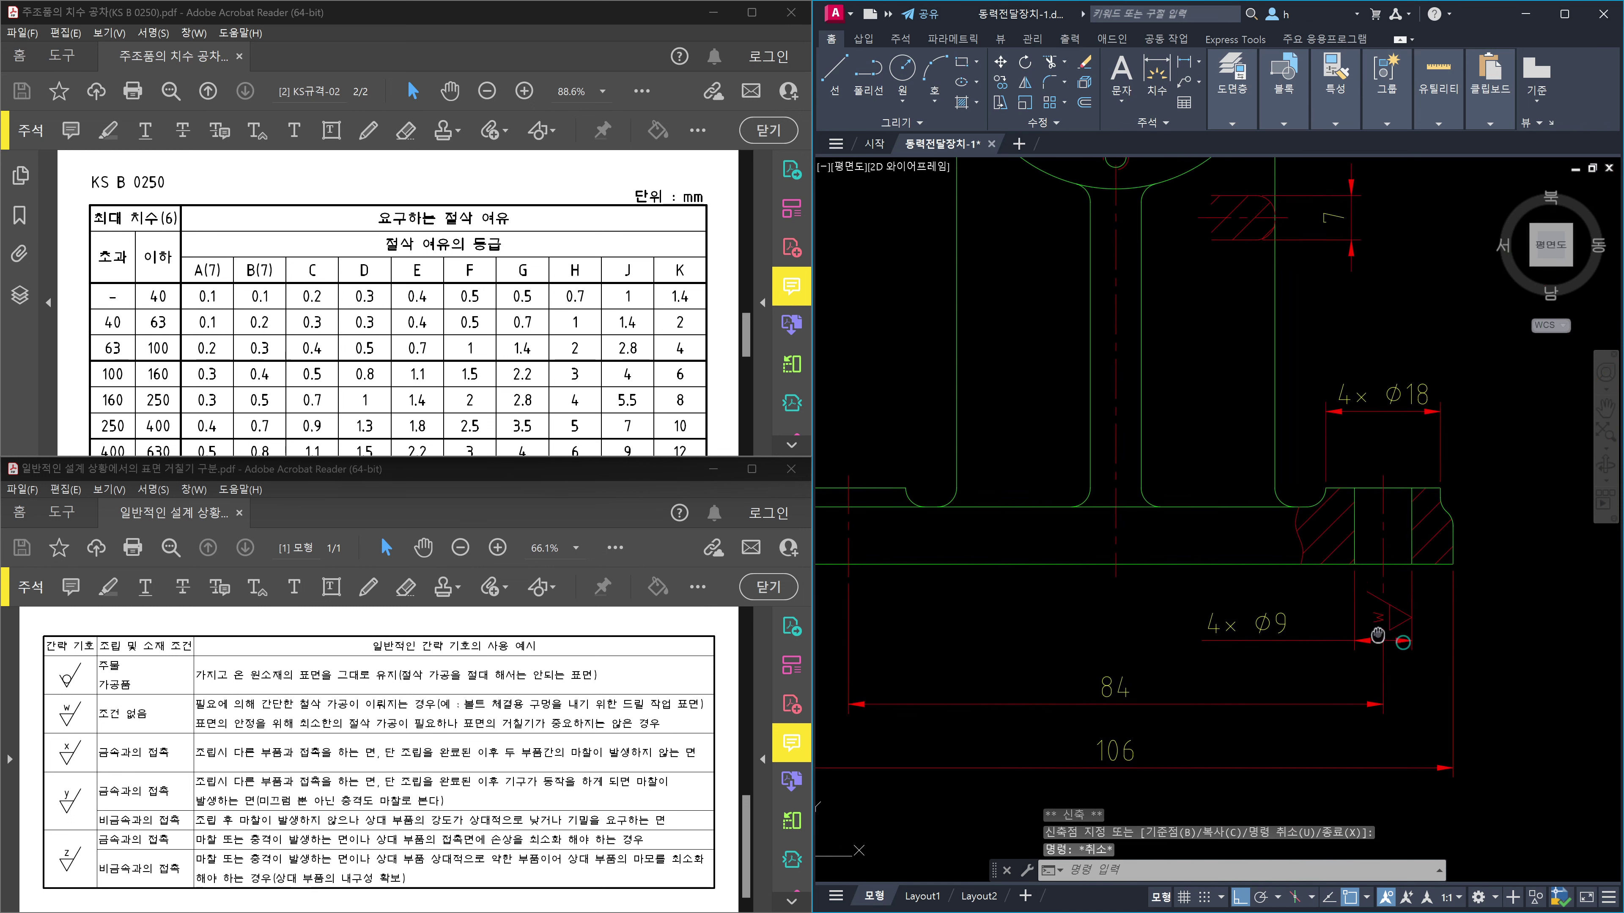
text(co)
key(Return)
scroll(1368, 614, up, 2)
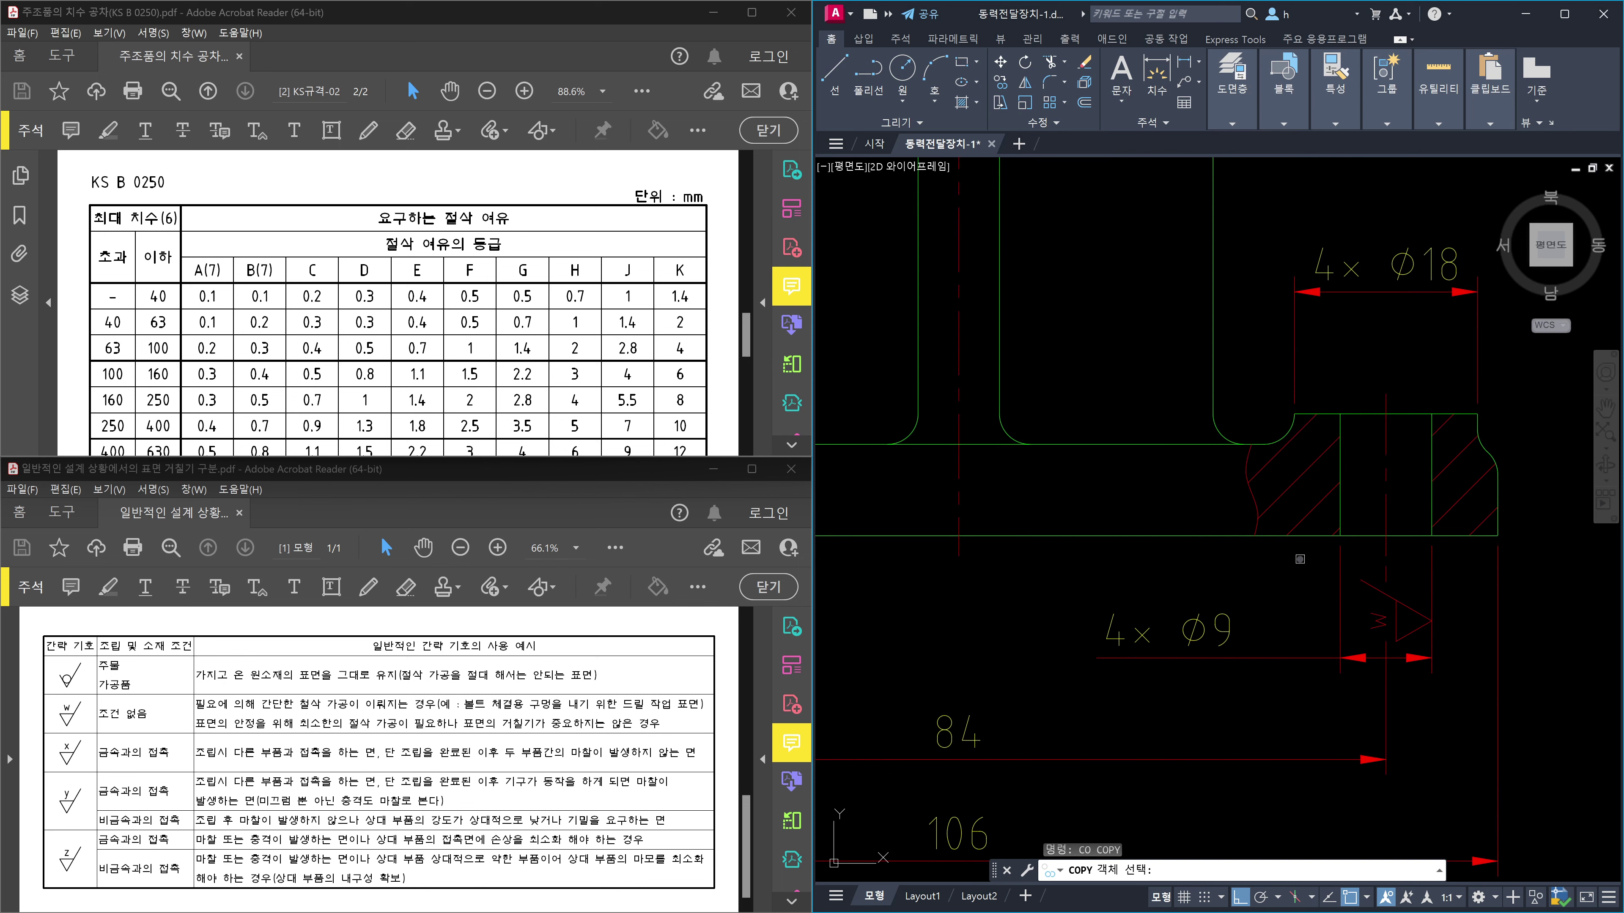
click(1298, 559)
click(1484, 724)
key(Return)
click(1432, 622)
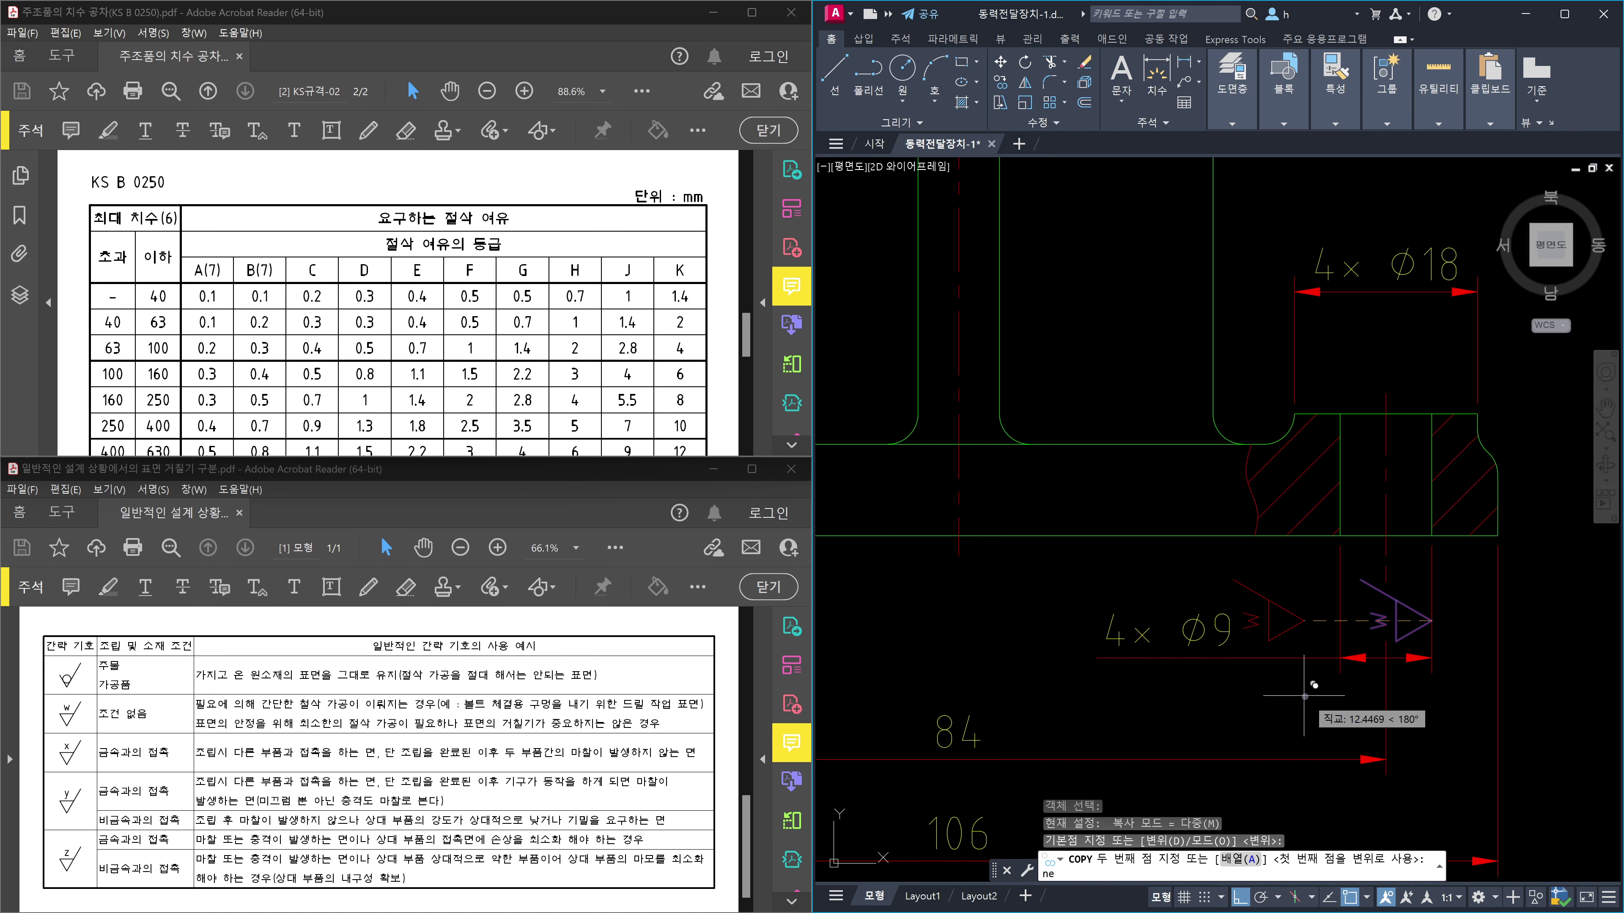
click(1290, 665)
key(Return)
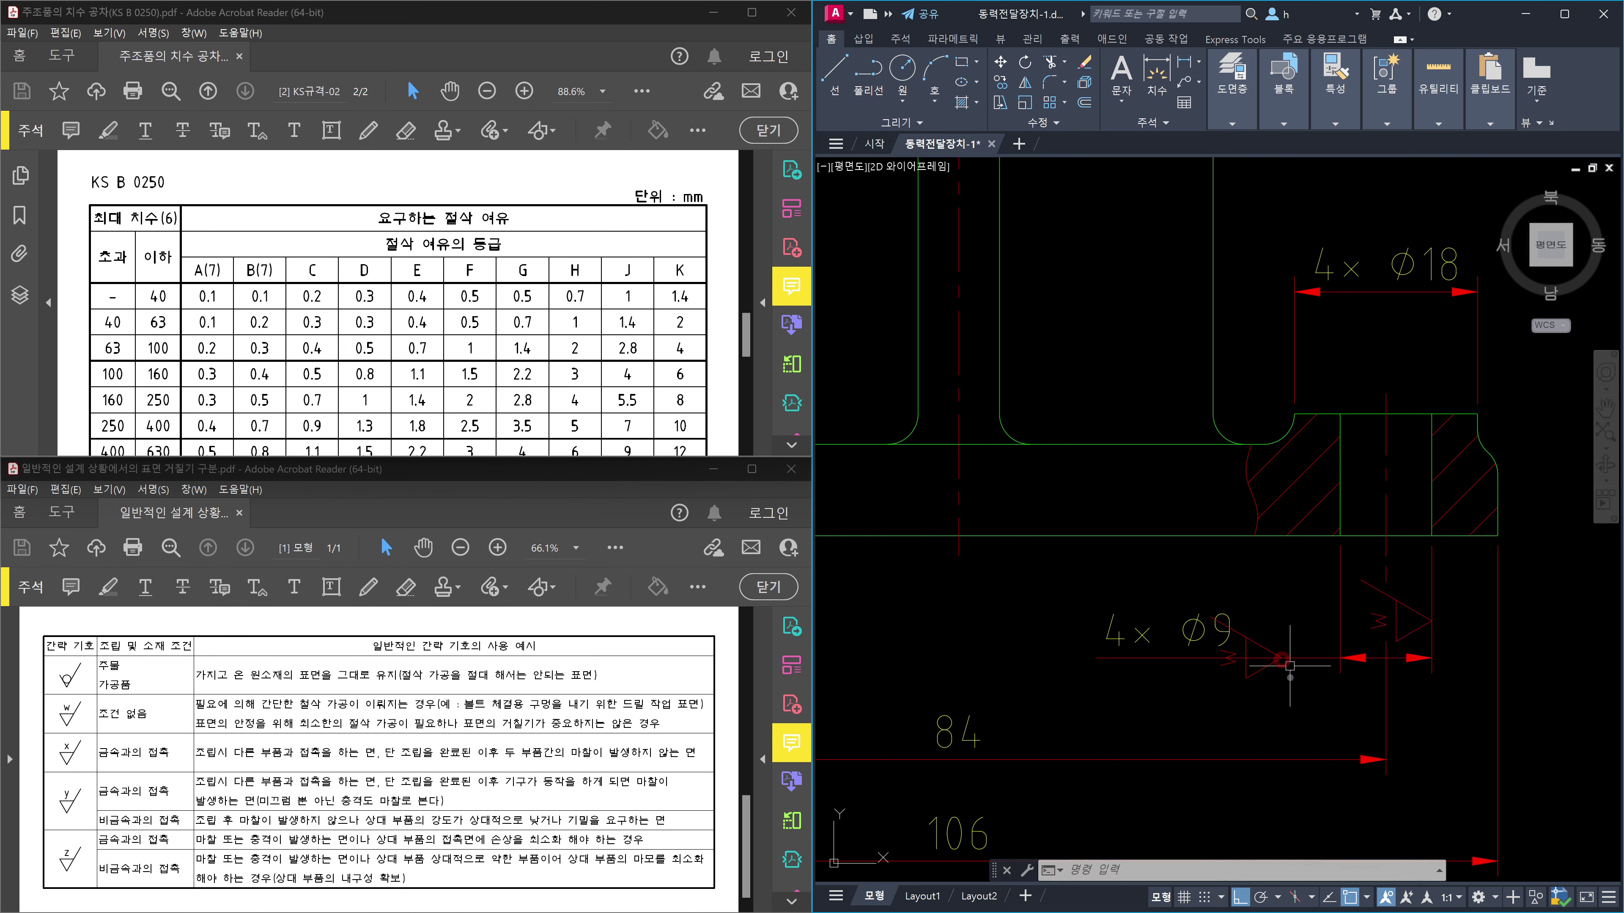
key(Escape)
Rotate the copied w roughness symbol 270° about its tip so it stands upright on the 4× Ø9 dimension line.
text(ro)
key(Return)
click(1171, 589)
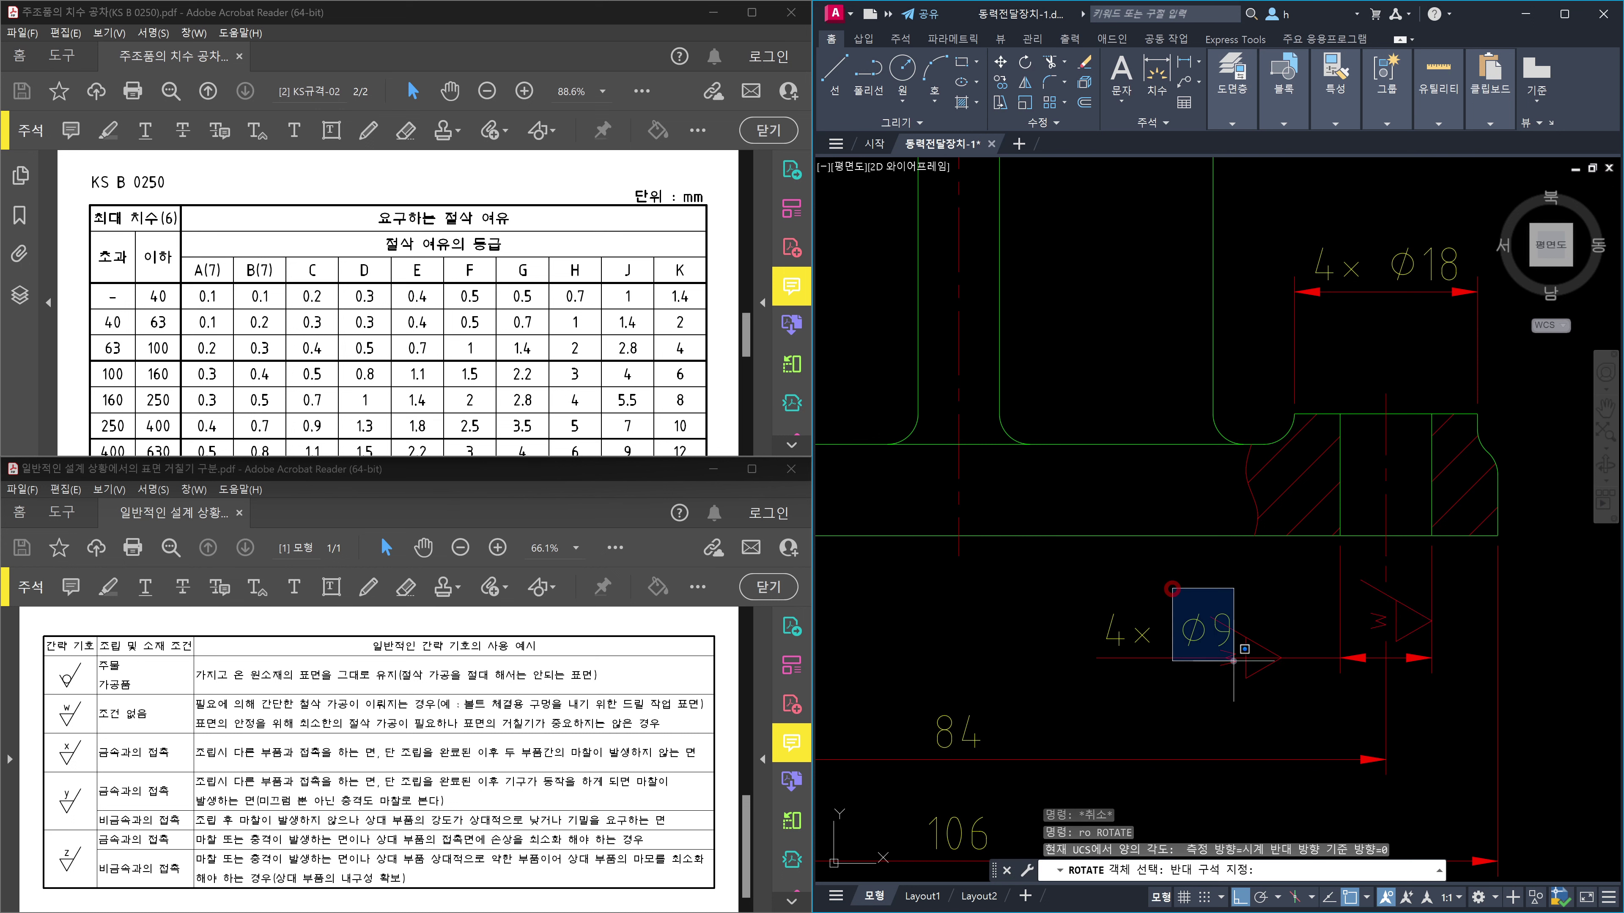
click(1233, 661)
key(Return)
click(1282, 663)
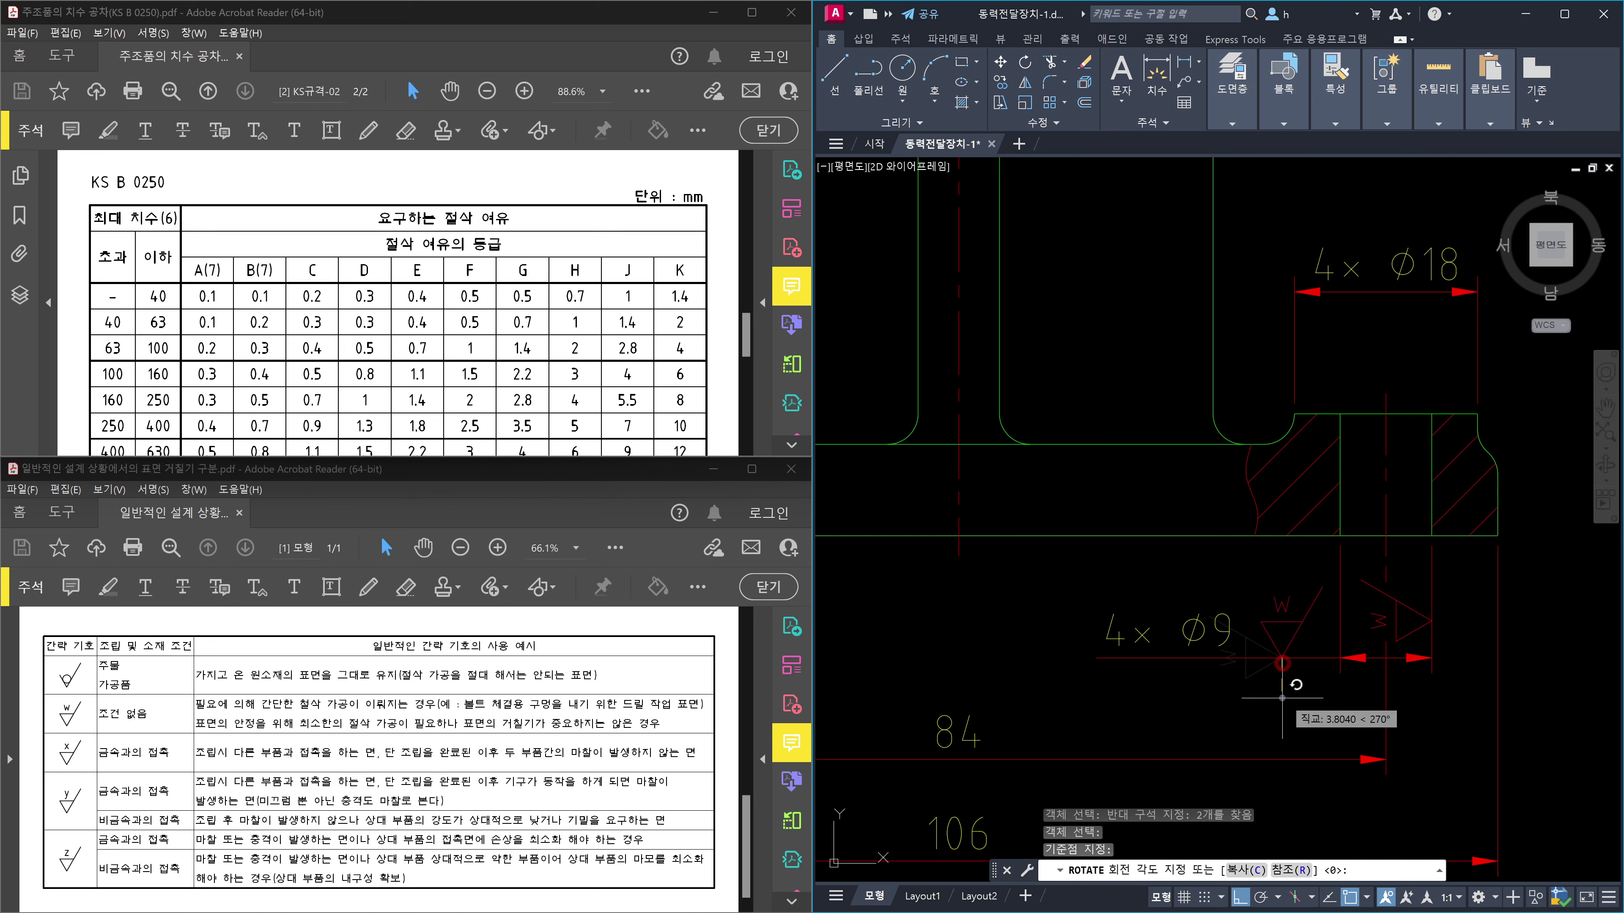
key(Escape)
scroll(1265, 661, up, 2)
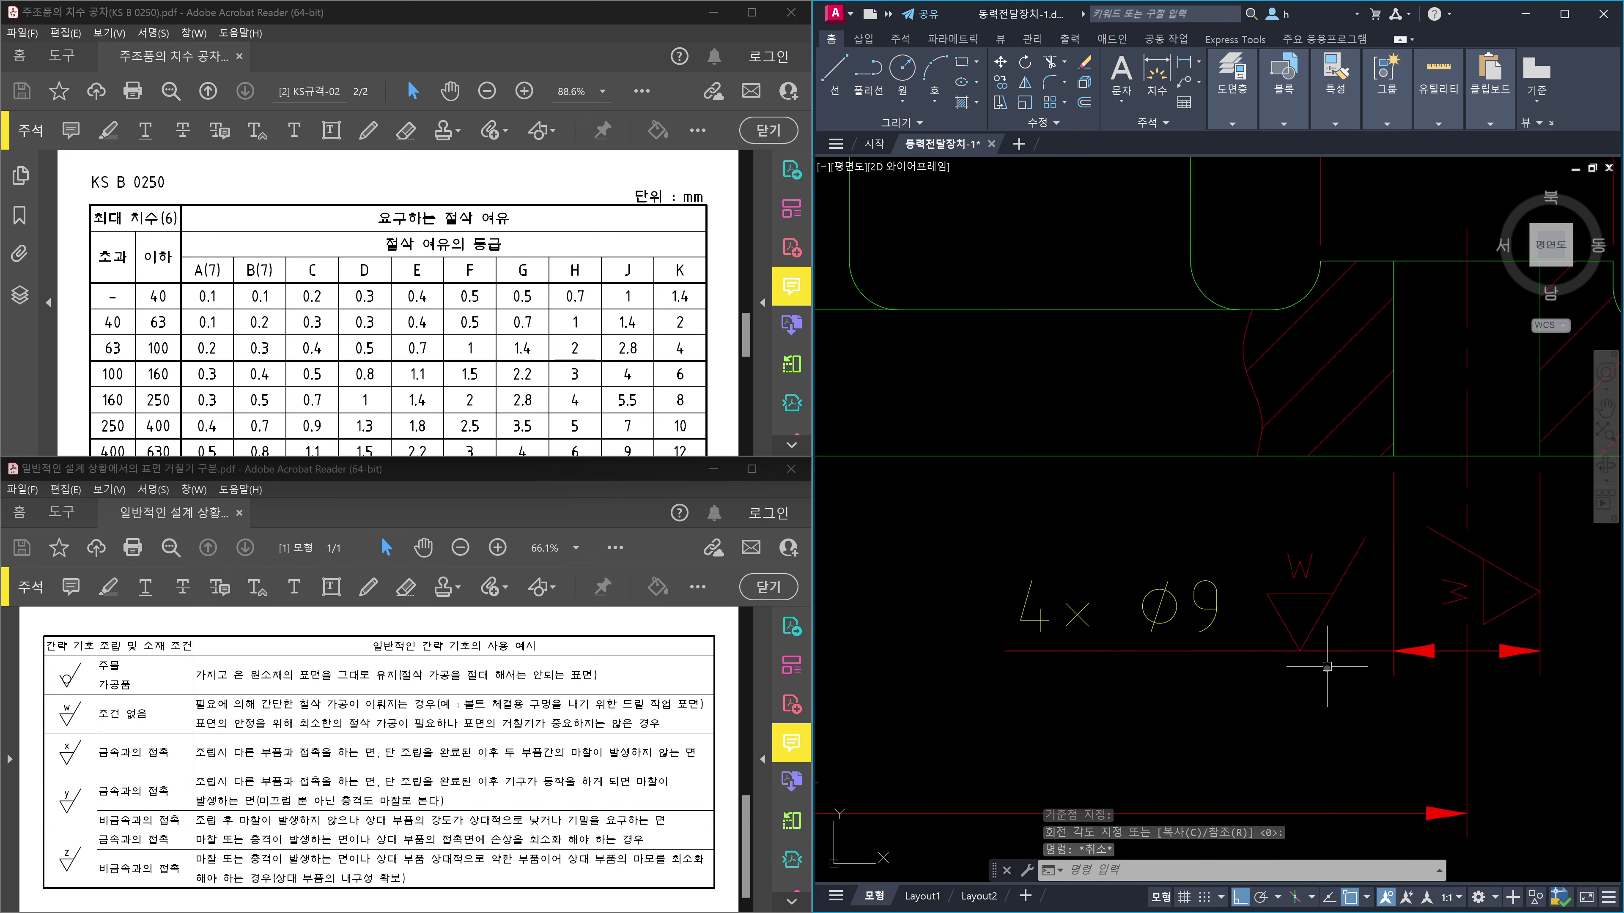
Delete the original sideways w roughness symbol from the Ø9 hole's extension line.
middle_drag(1485, 645, 1242, 656)
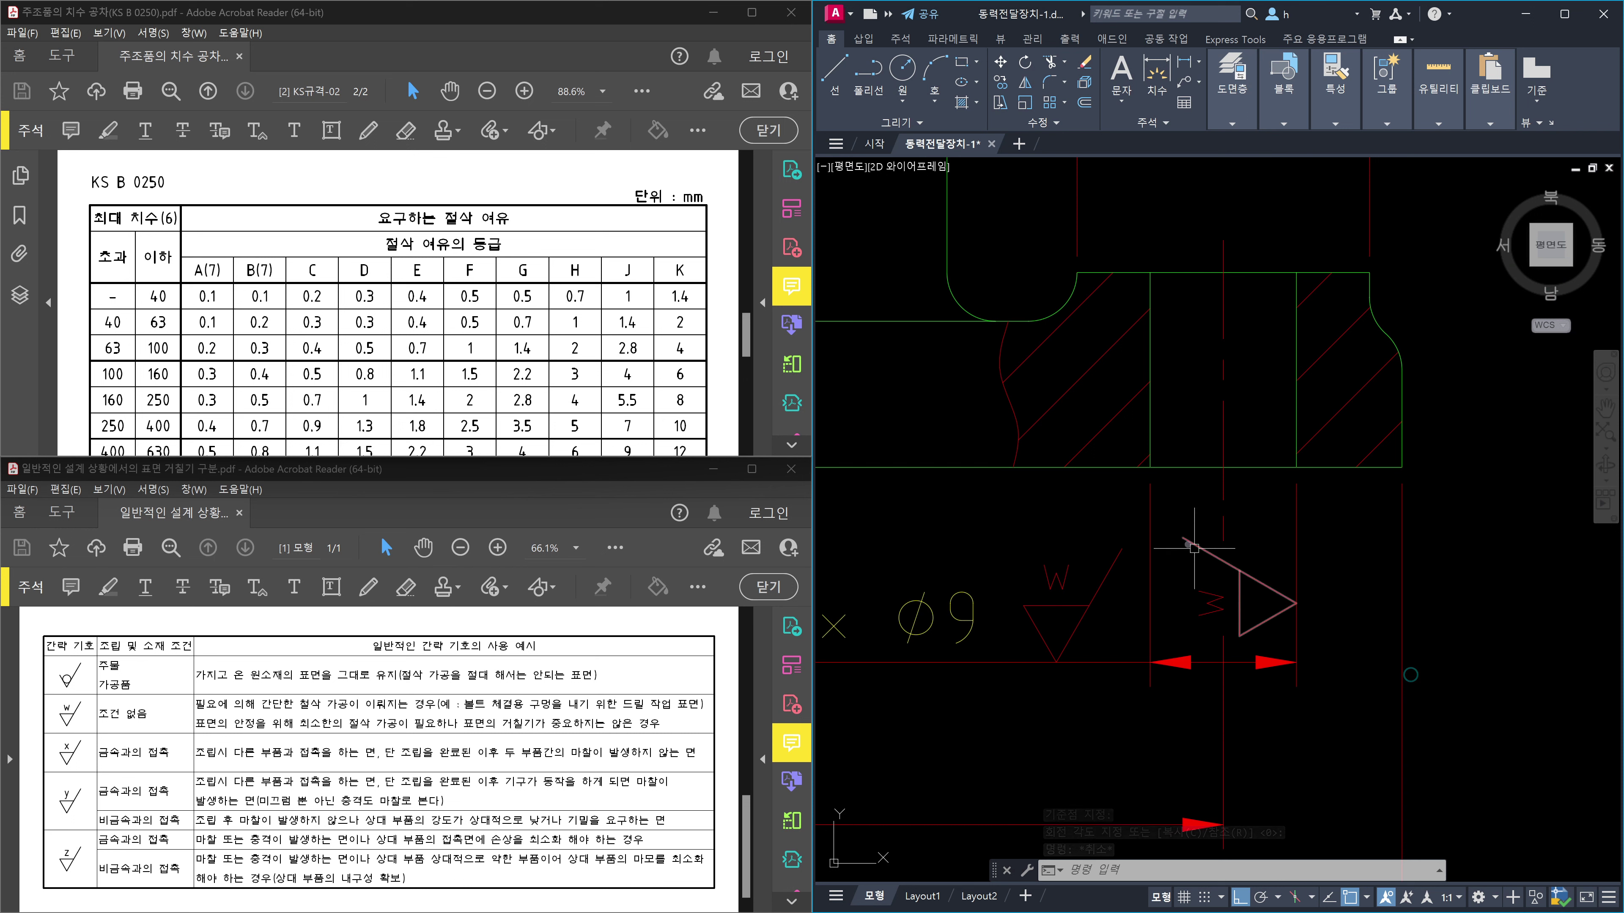
click(1172, 506)
click(1343, 690)
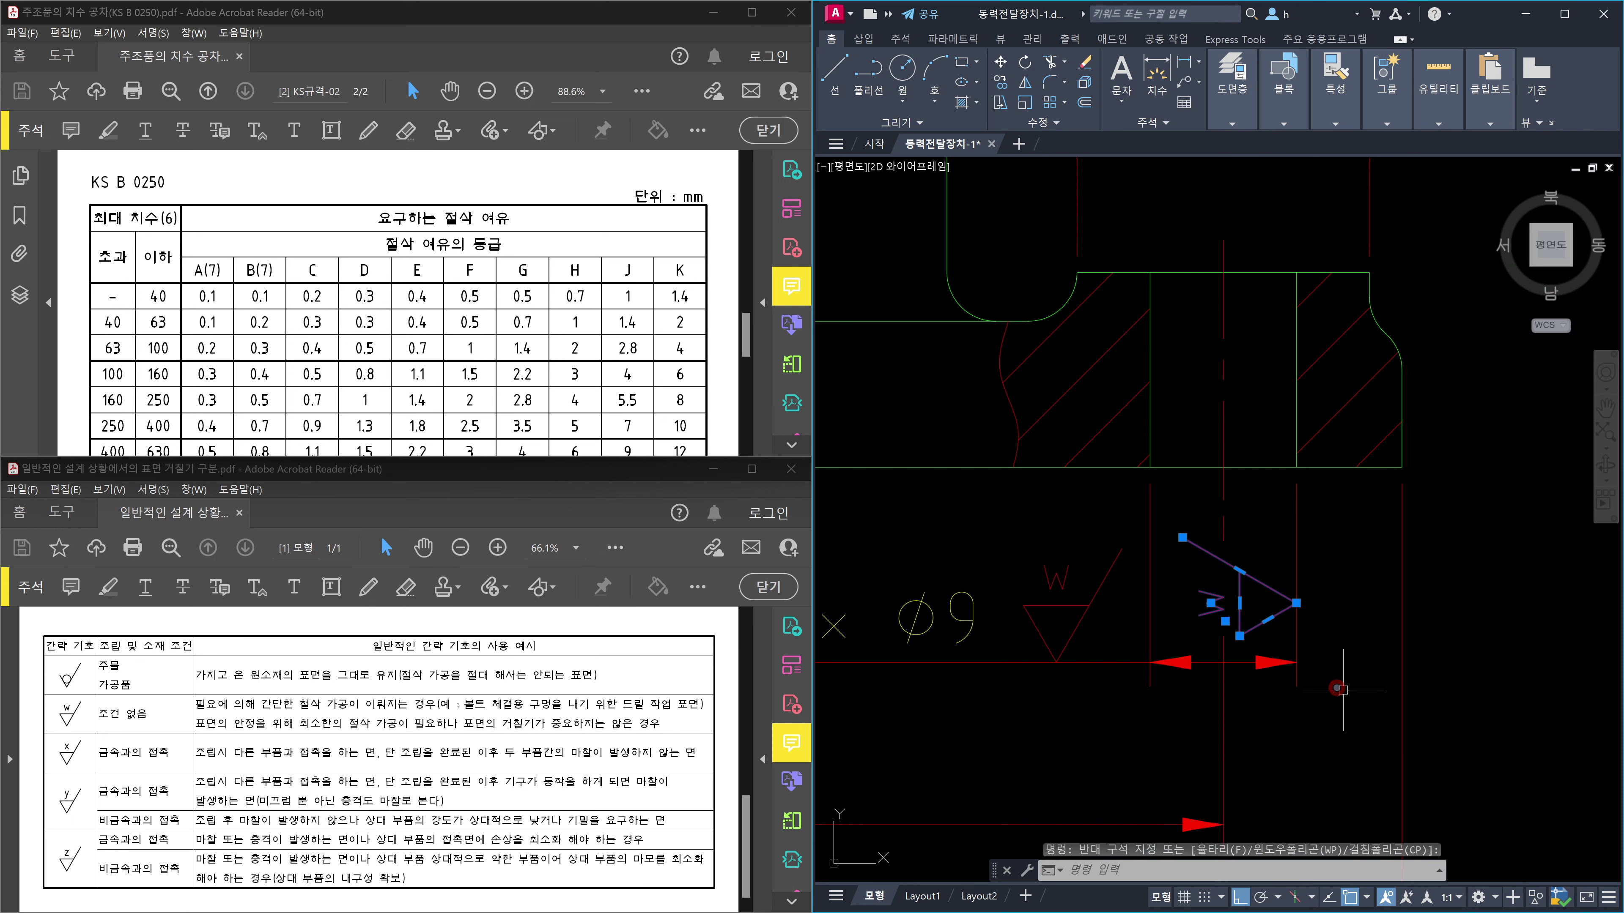
key(Delete)
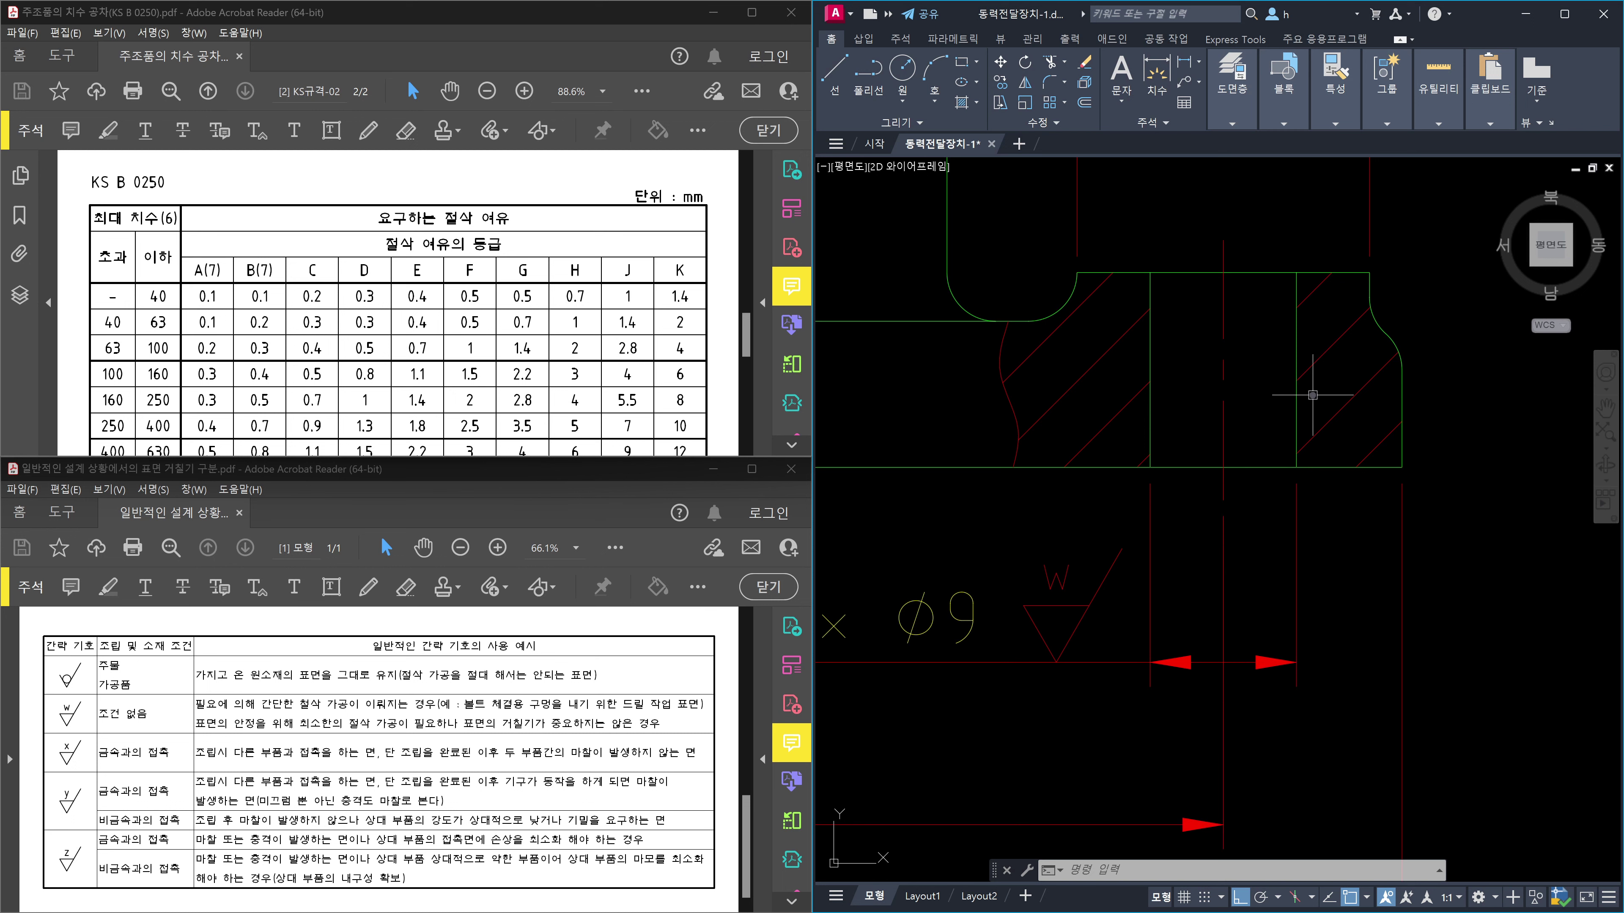
middle_drag(1108, 557, 1300, 582)
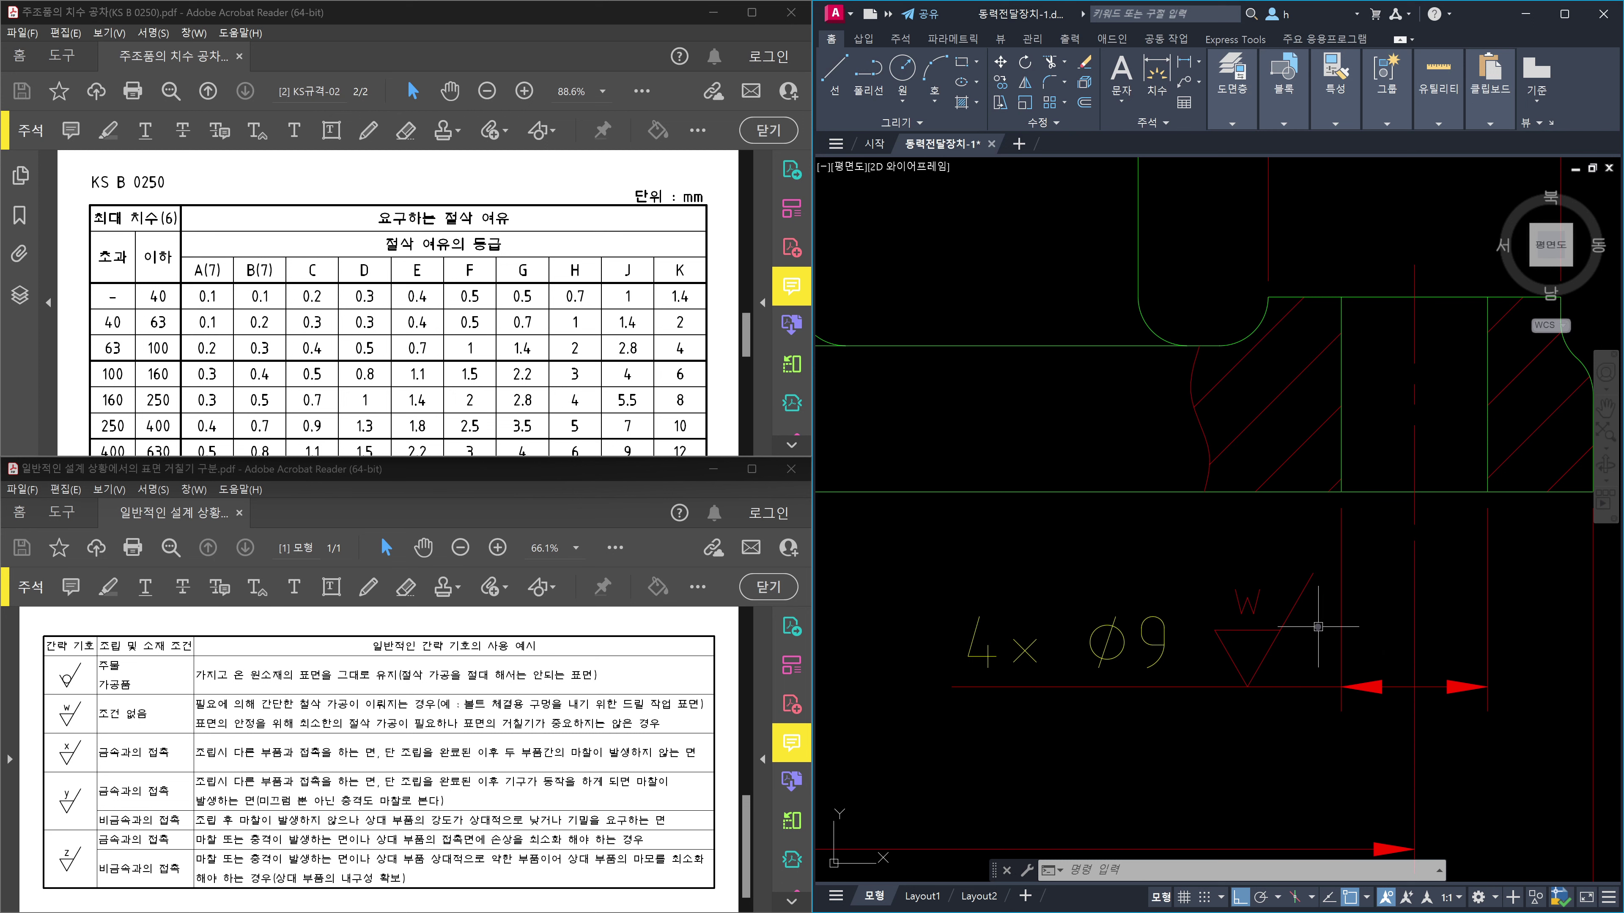
Review the w roughness symbol on the 4× Ø9 dimension in the context of the whole side view.
scroll(1320, 628, down, 4)
scroll(1268, 650, down, 3)
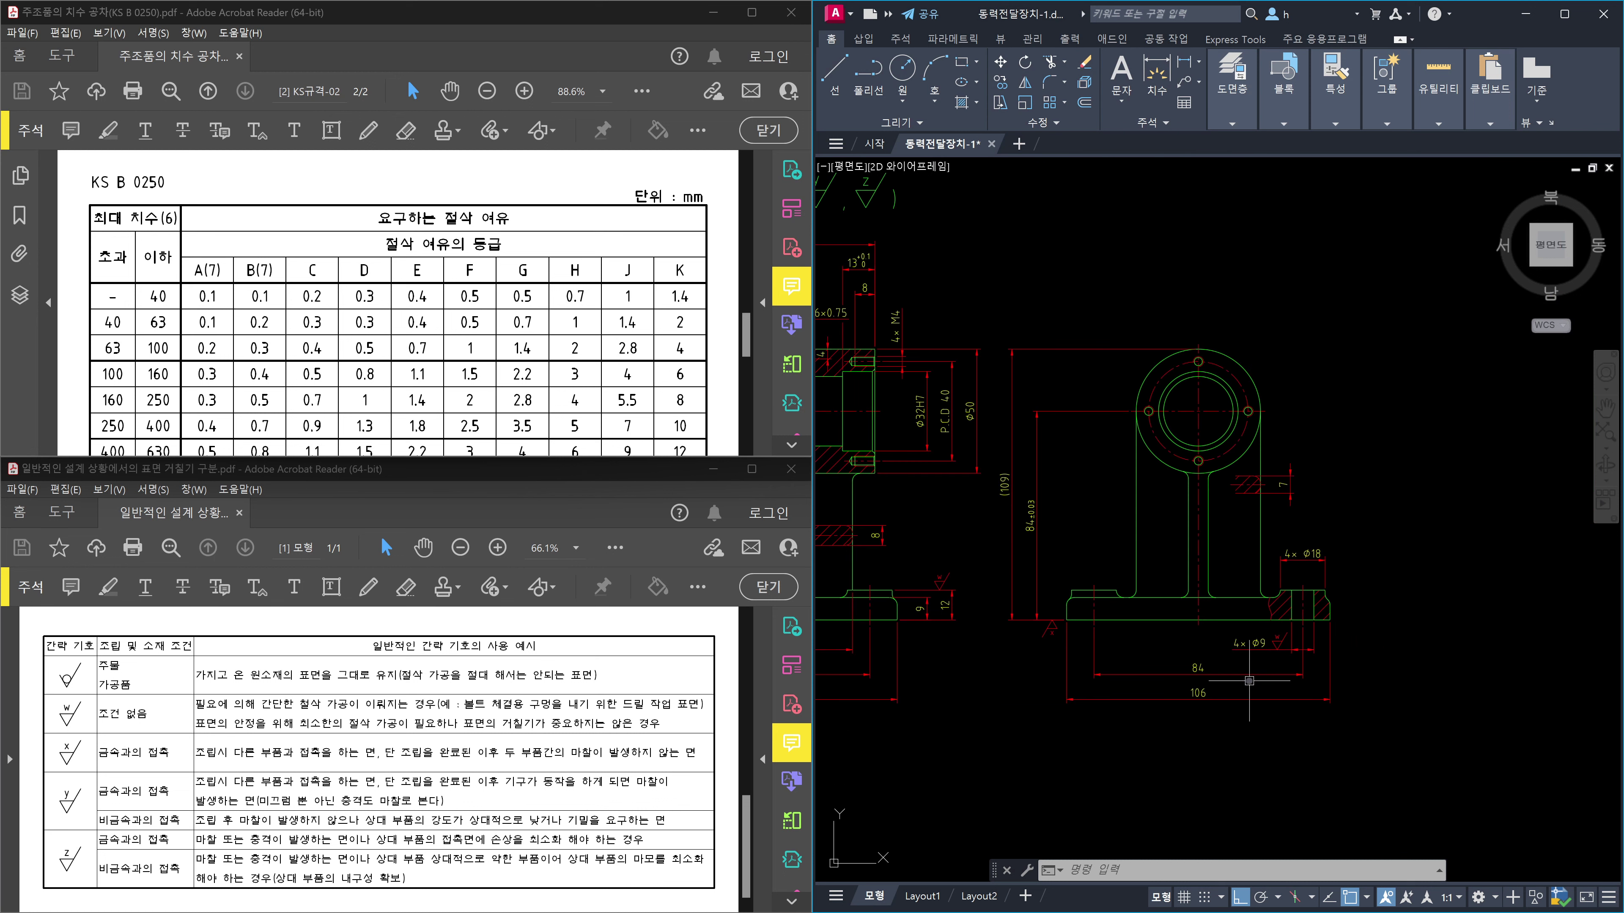
scroll(1163, 670, up, 5)
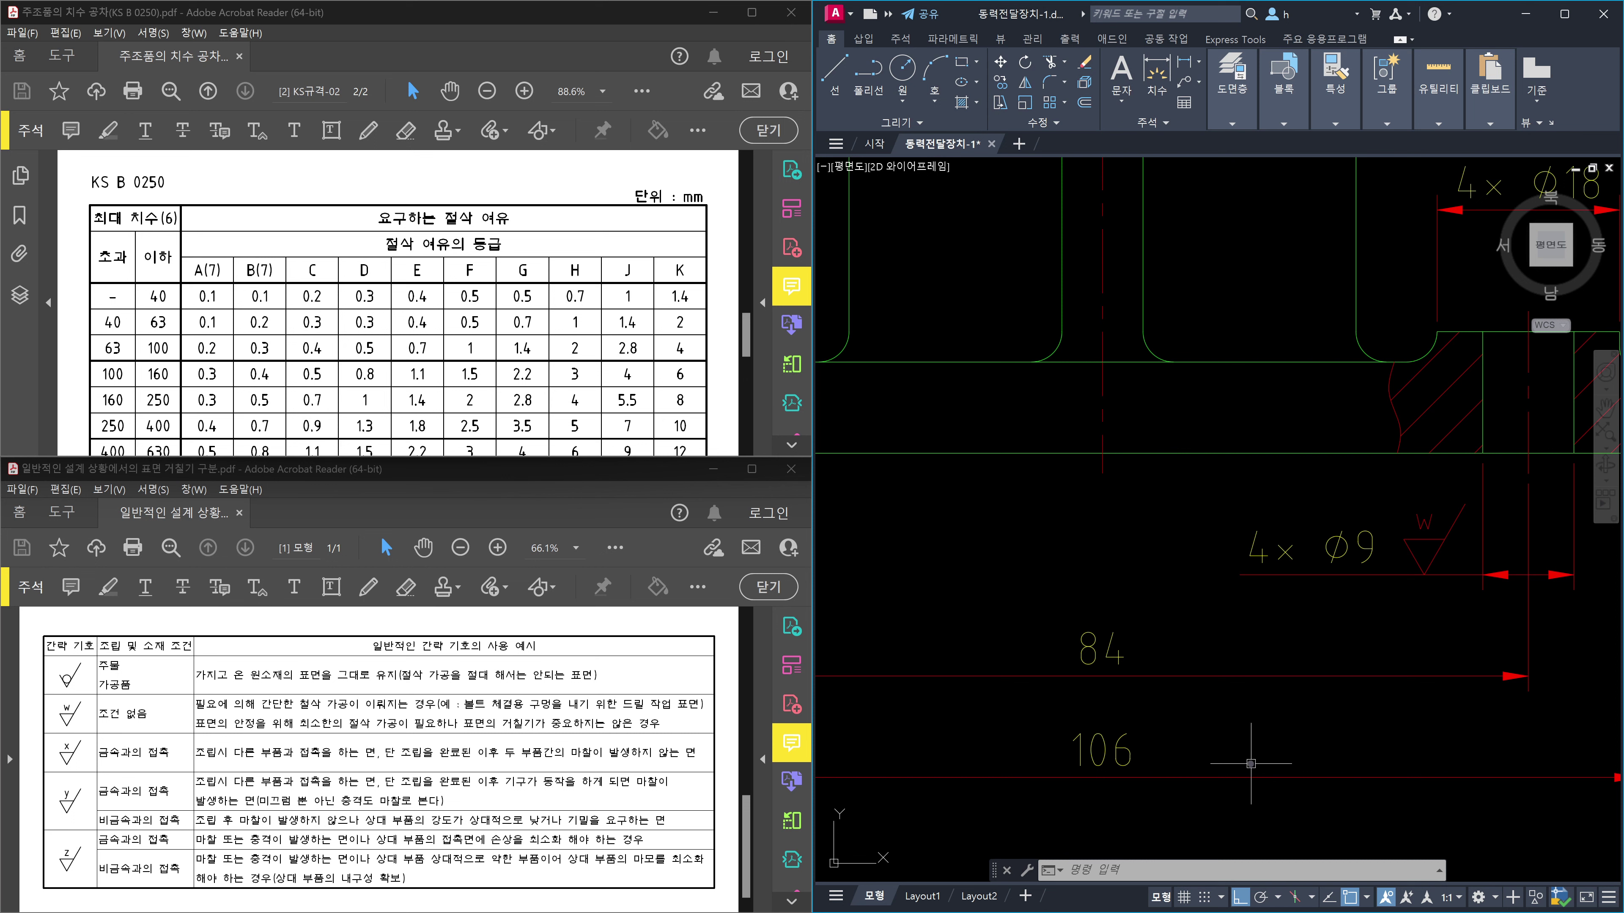
scroll(1250, 763, down, 4)
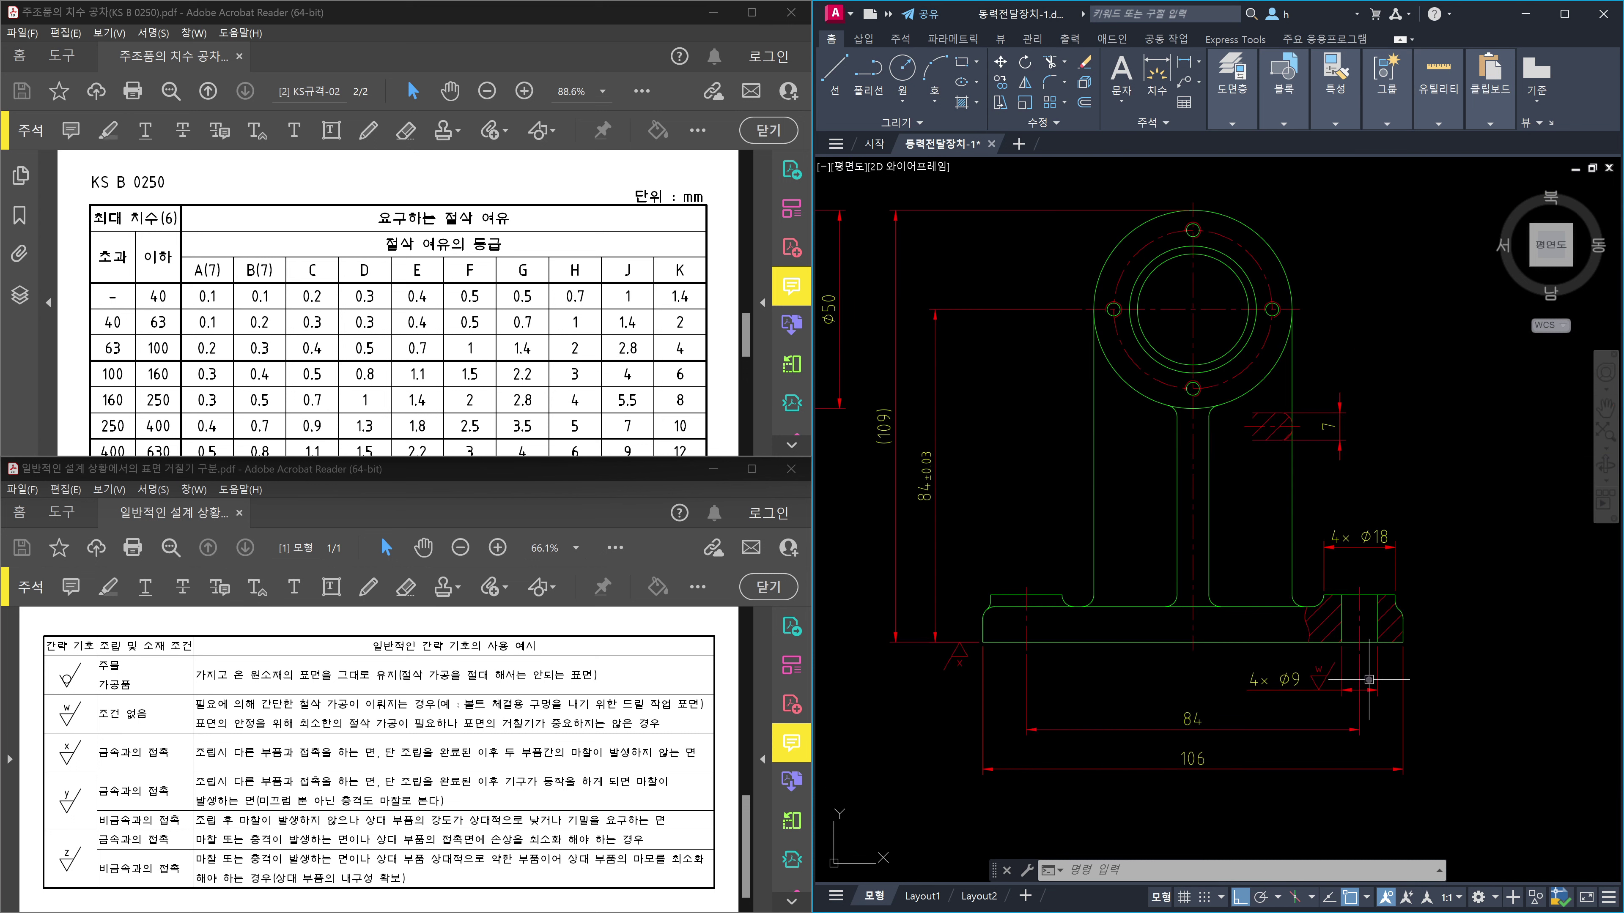
scroll(1369, 679, up, 2)
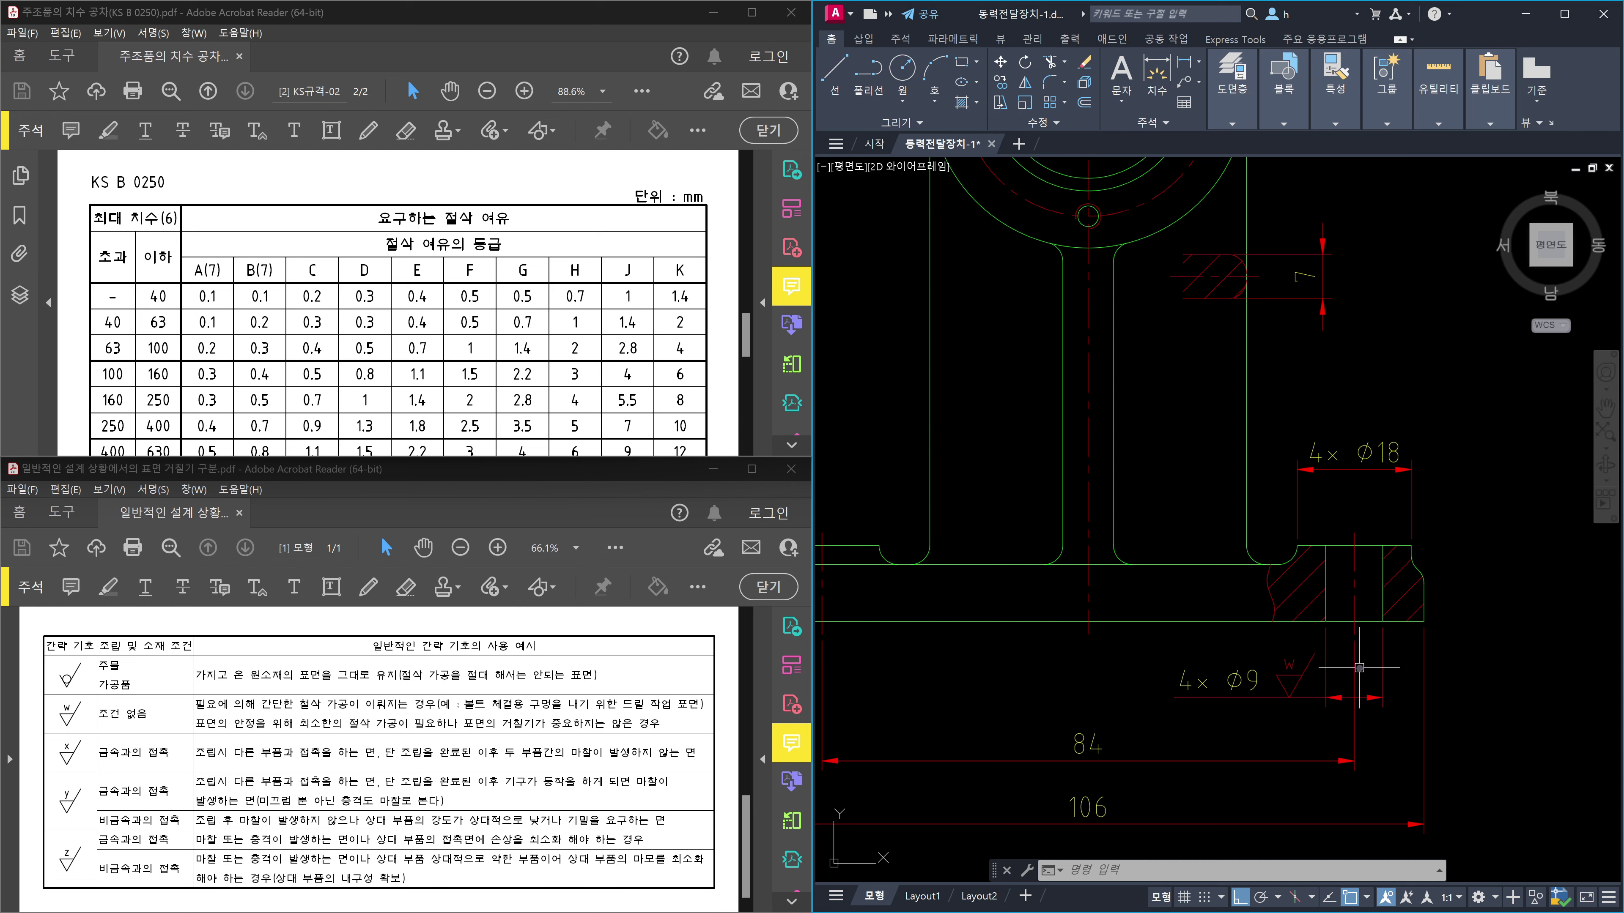
Highlight the w symbol above the 12 dimension and the x symbol beneath the base to compare their roughness grades and placement.
scroll(1358, 667, down, 4)
scroll(1176, 621, up, 5)
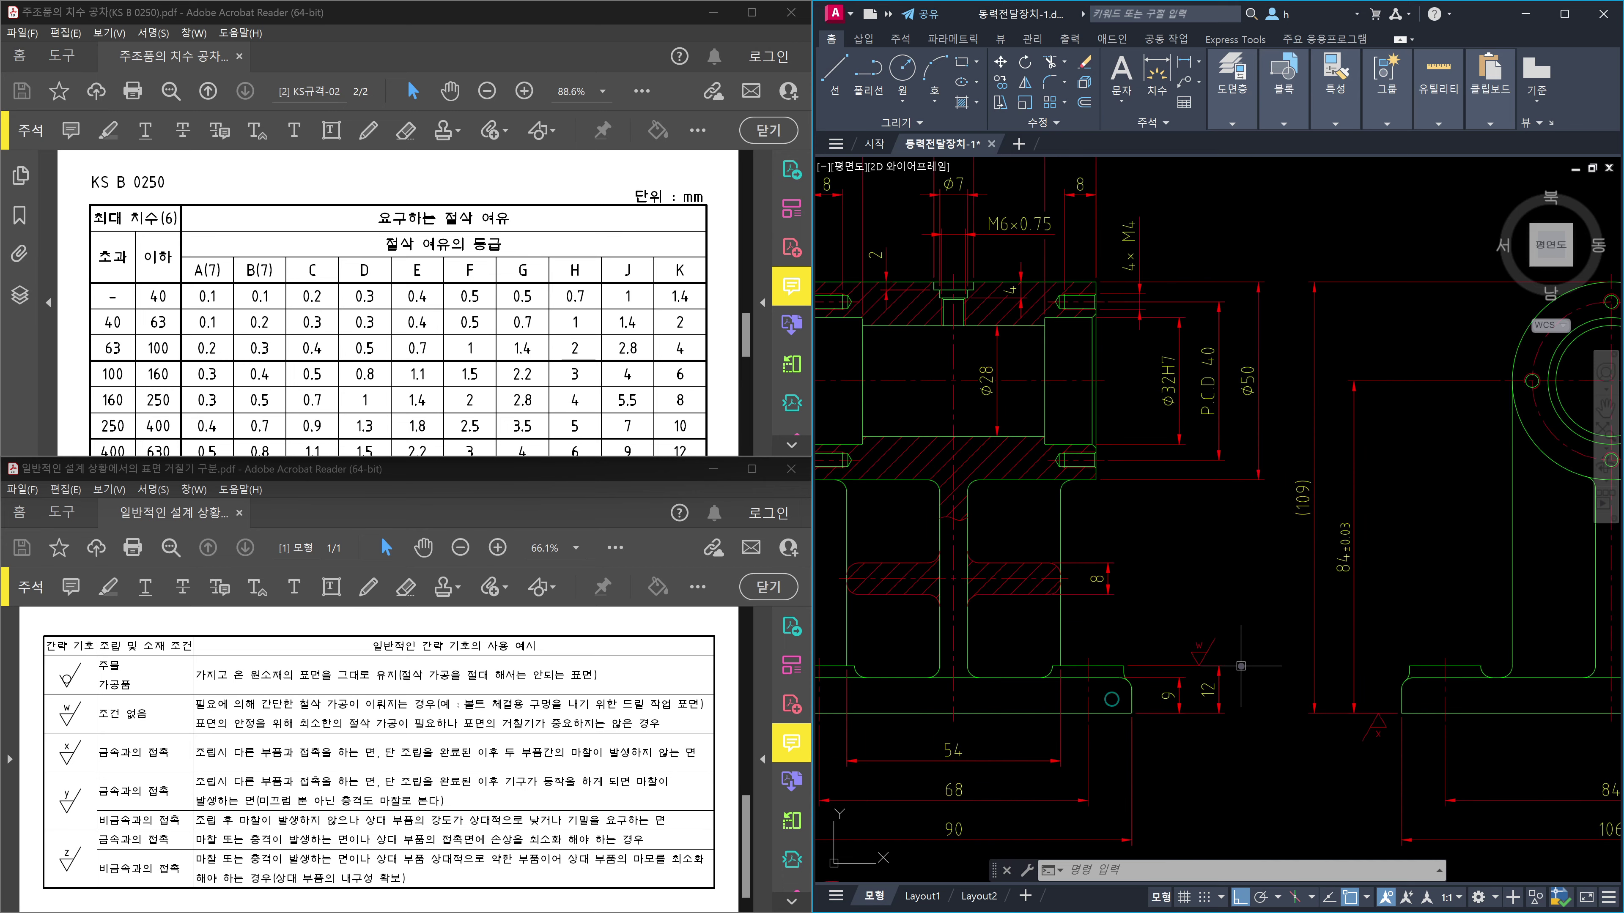
click(1205, 634)
click(1114, 592)
scroll(1258, 702, down, 2)
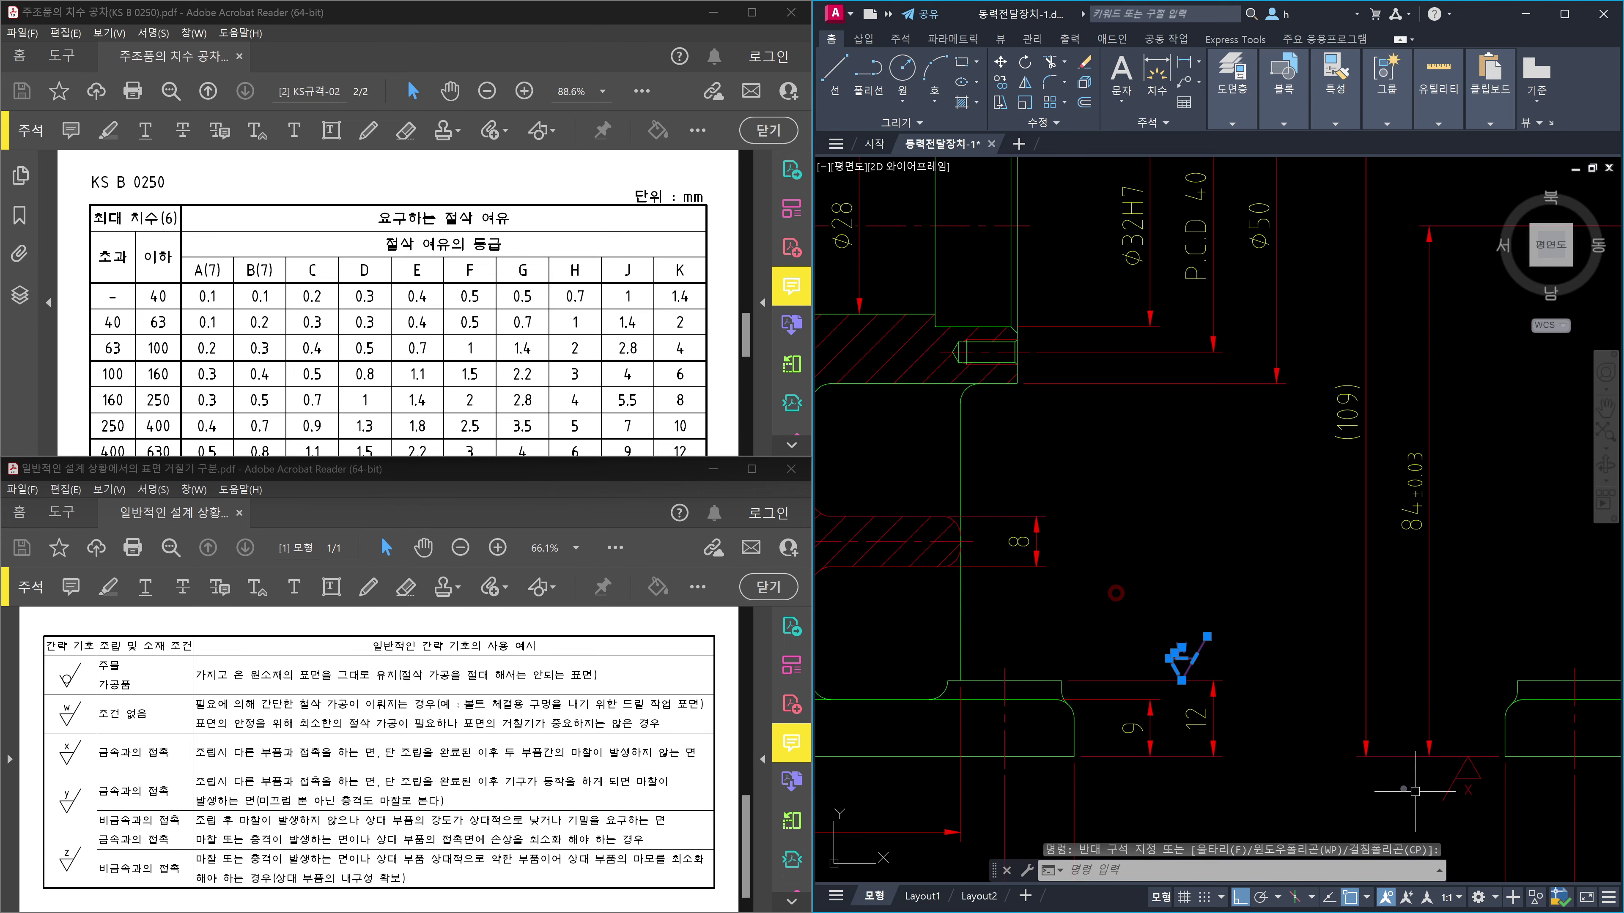
middle_drag(1432, 794, 1307, 695)
scroll(1356, 719, up, 2)
click(1356, 719)
click(1220, 545)
scroll(1220, 546, down, 3)
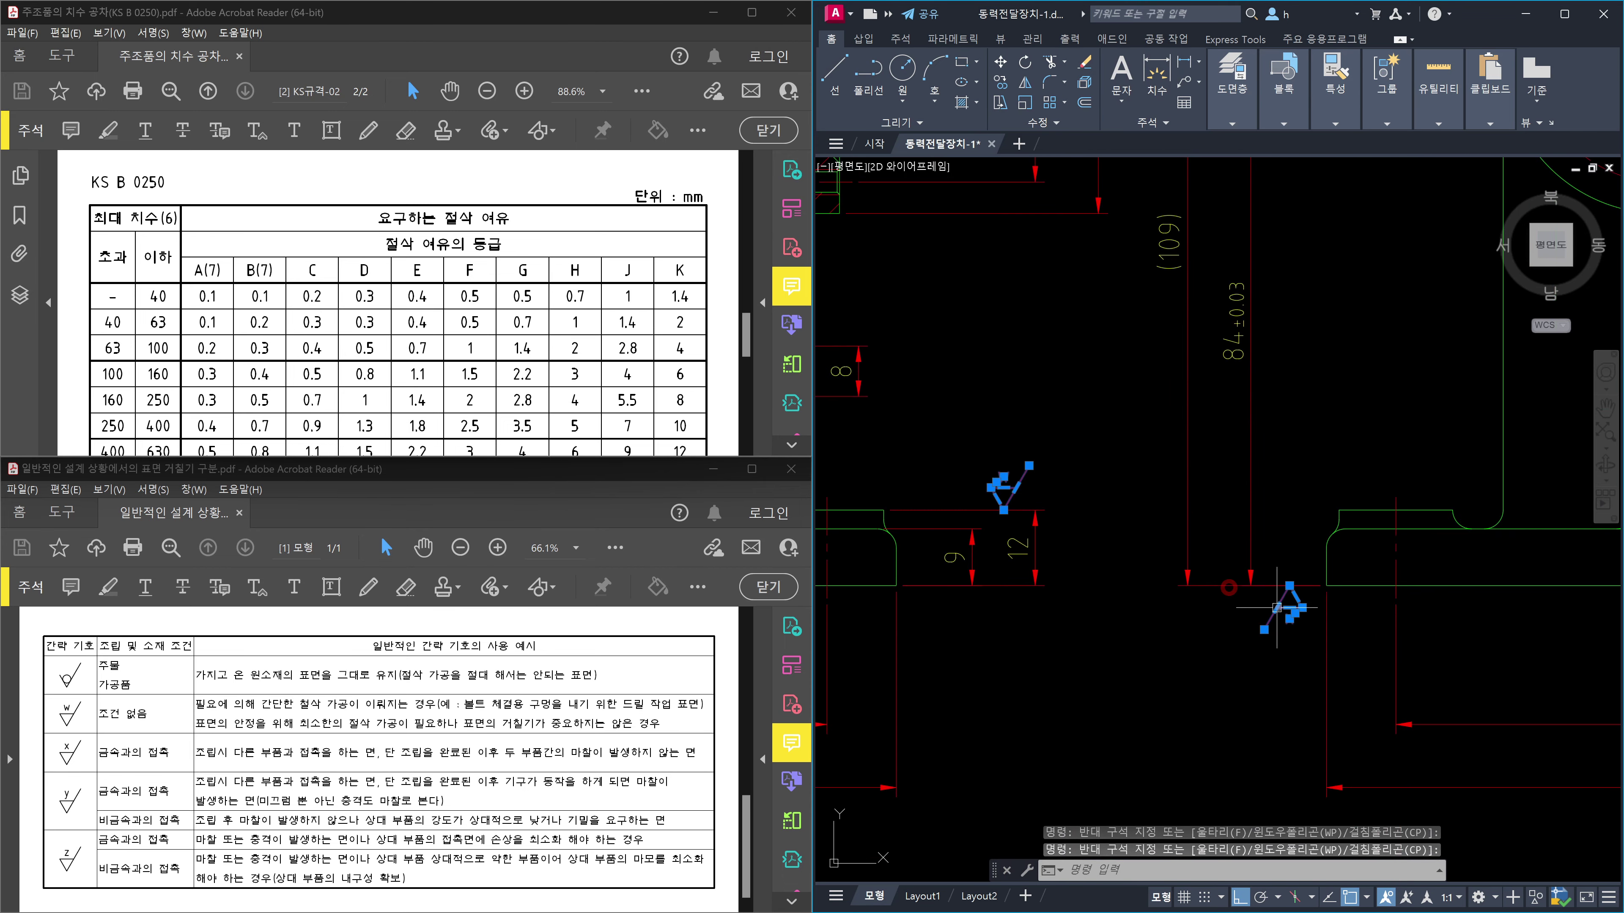
scroll(1278, 606, up, 2)
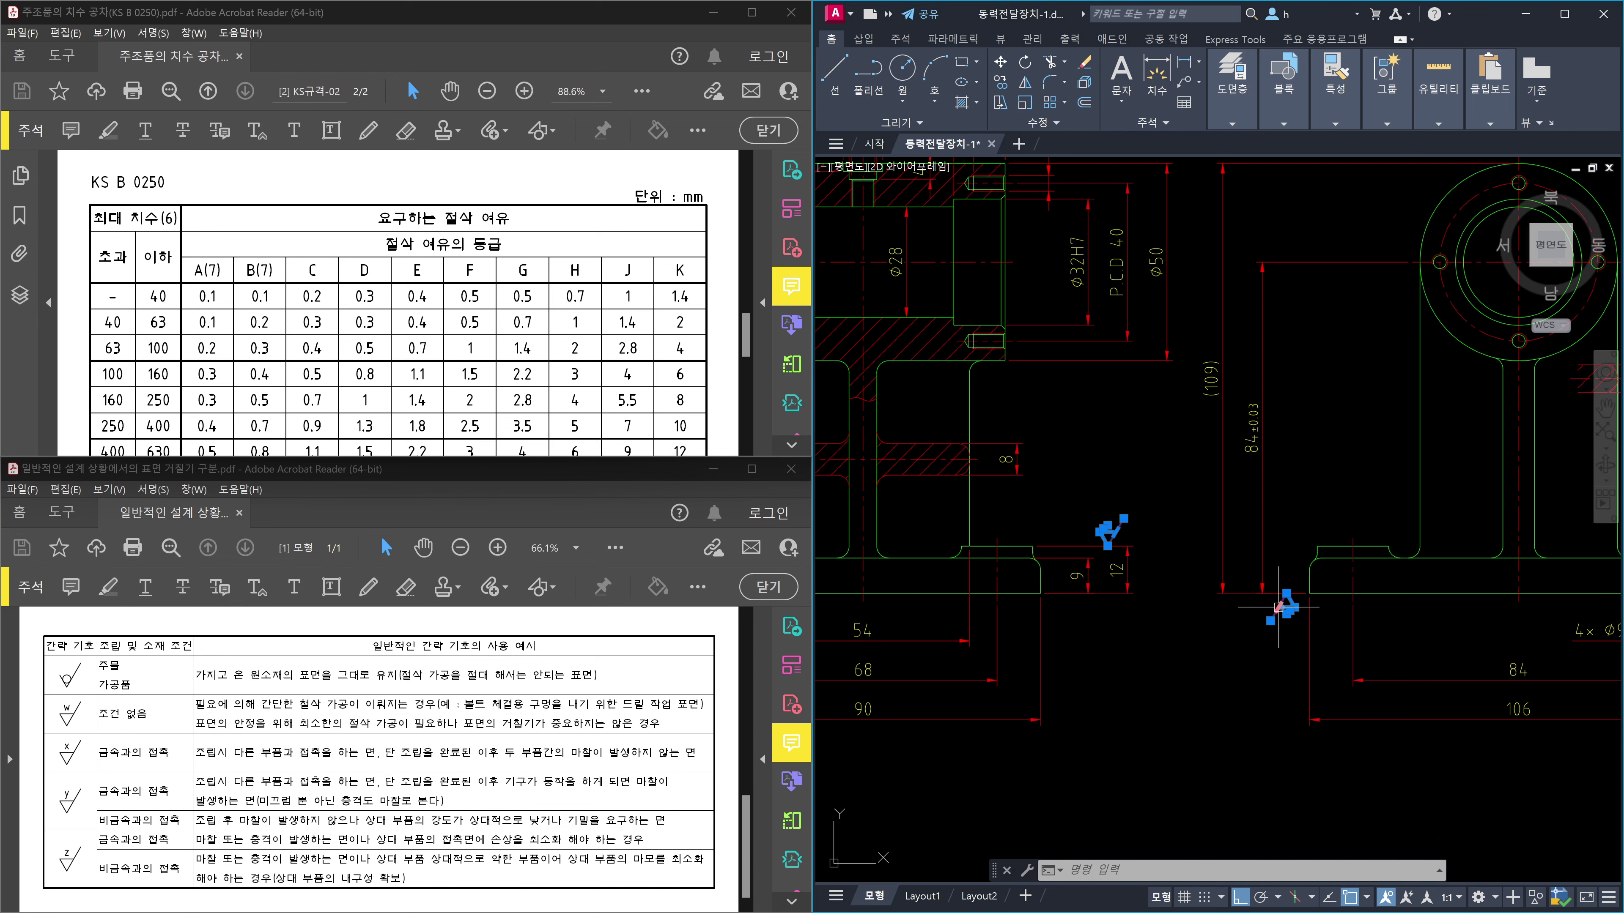
click(1278, 606)
key(Escape)
scroll(1275, 615, up, 5)
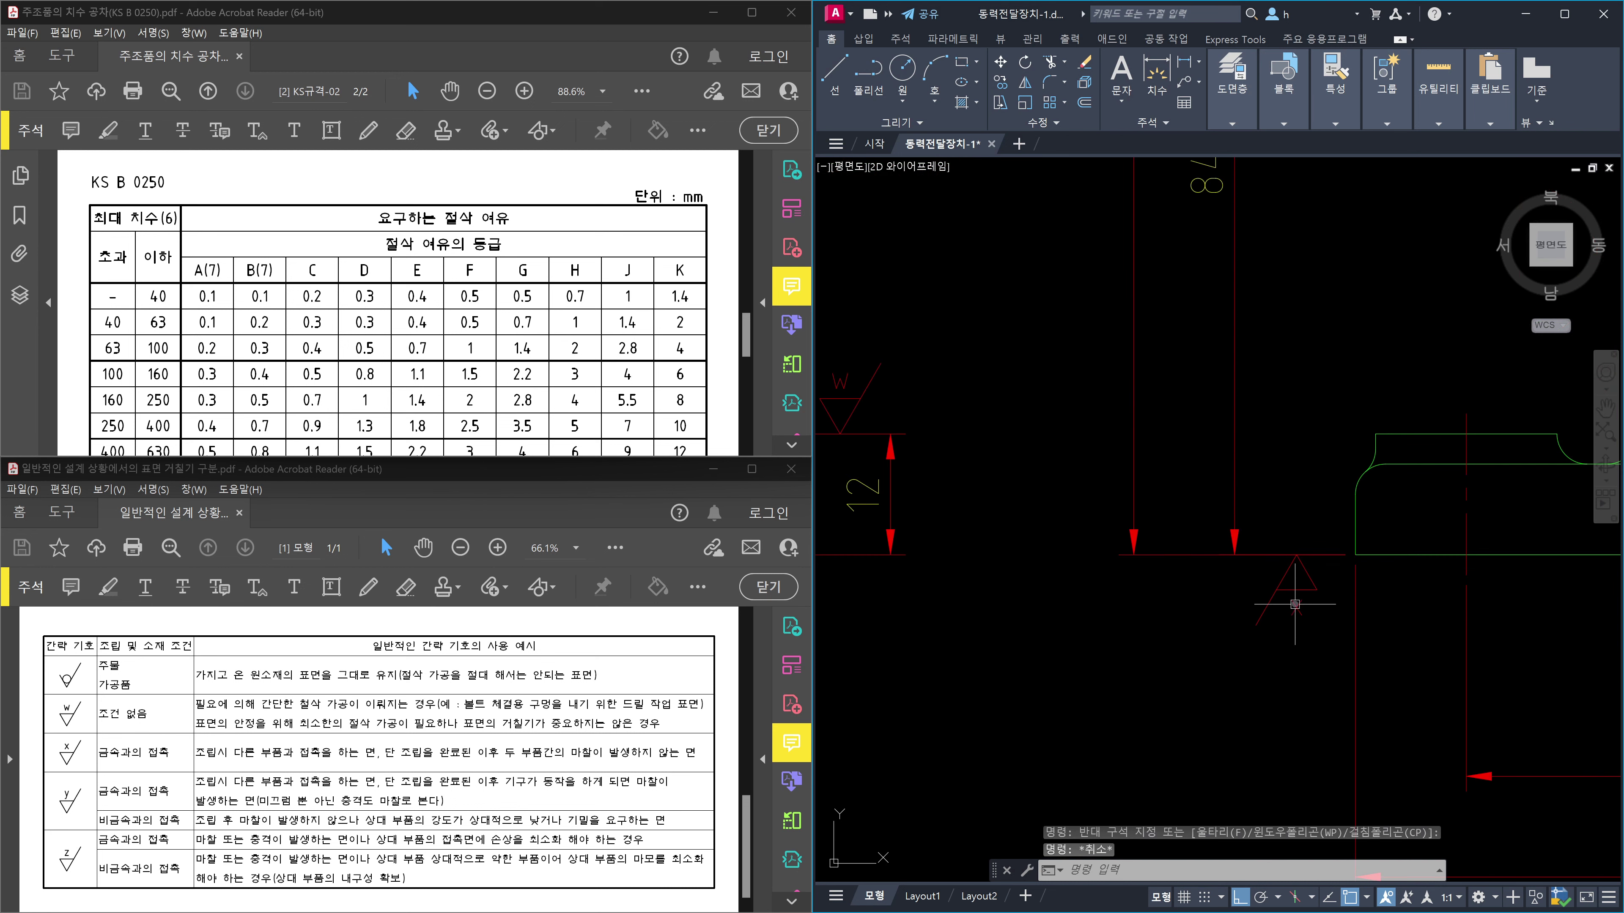
scroll(1262, 626, down, 3)
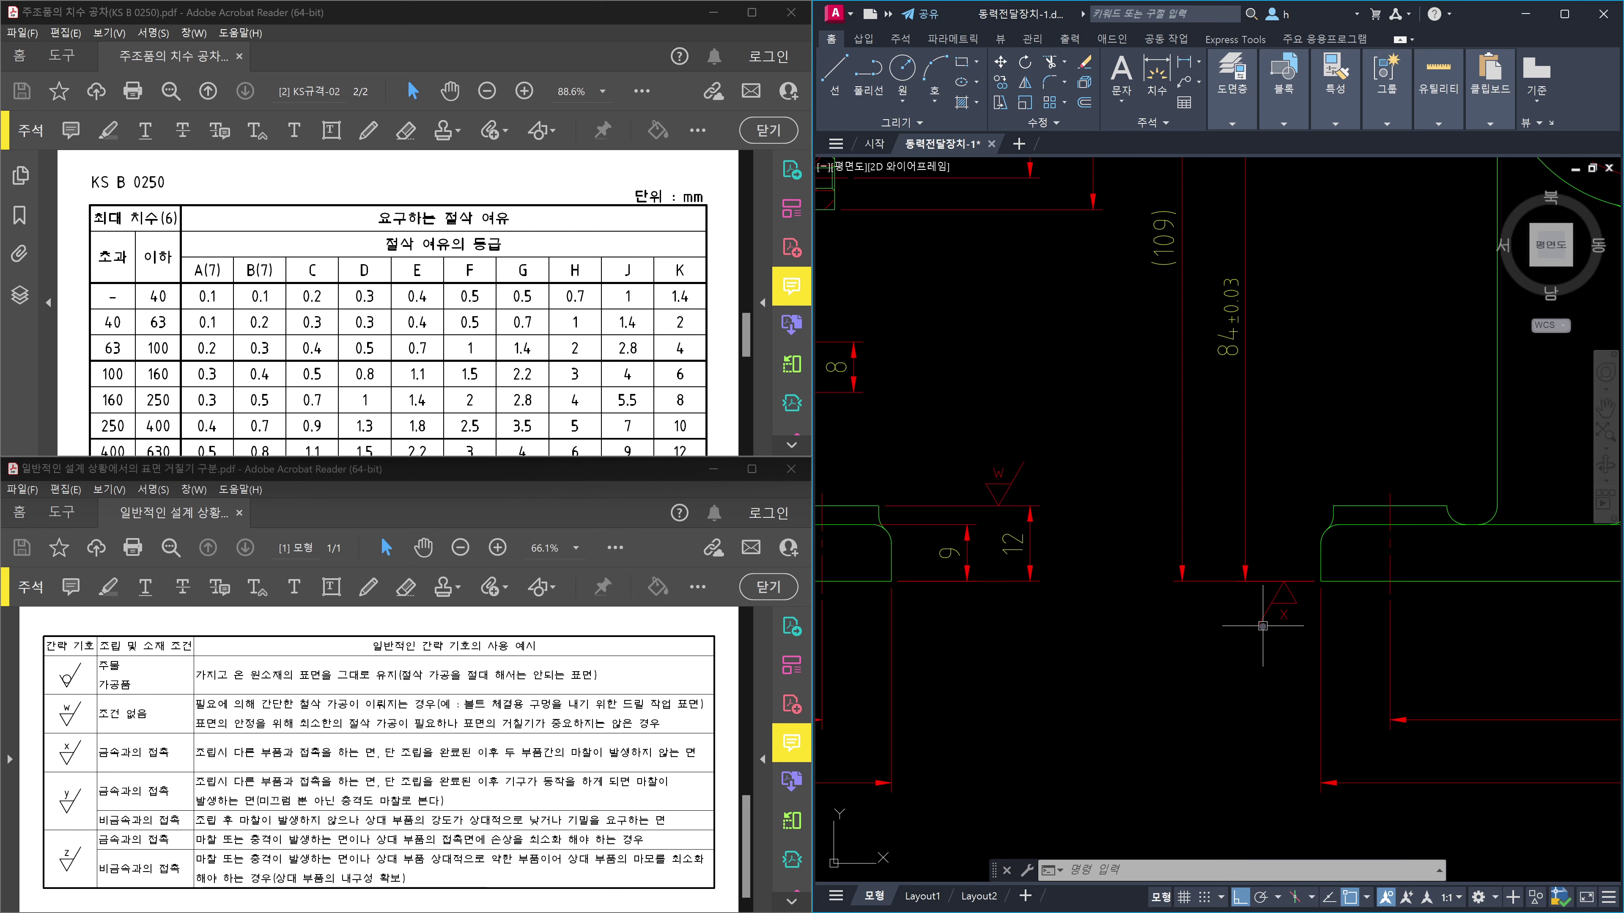
Examine how the w symbol sits on the 4× Ø9 dimension line beside the bolt hole.
scroll(1263, 626, down, 5)
scroll(1285, 653, up, 5)
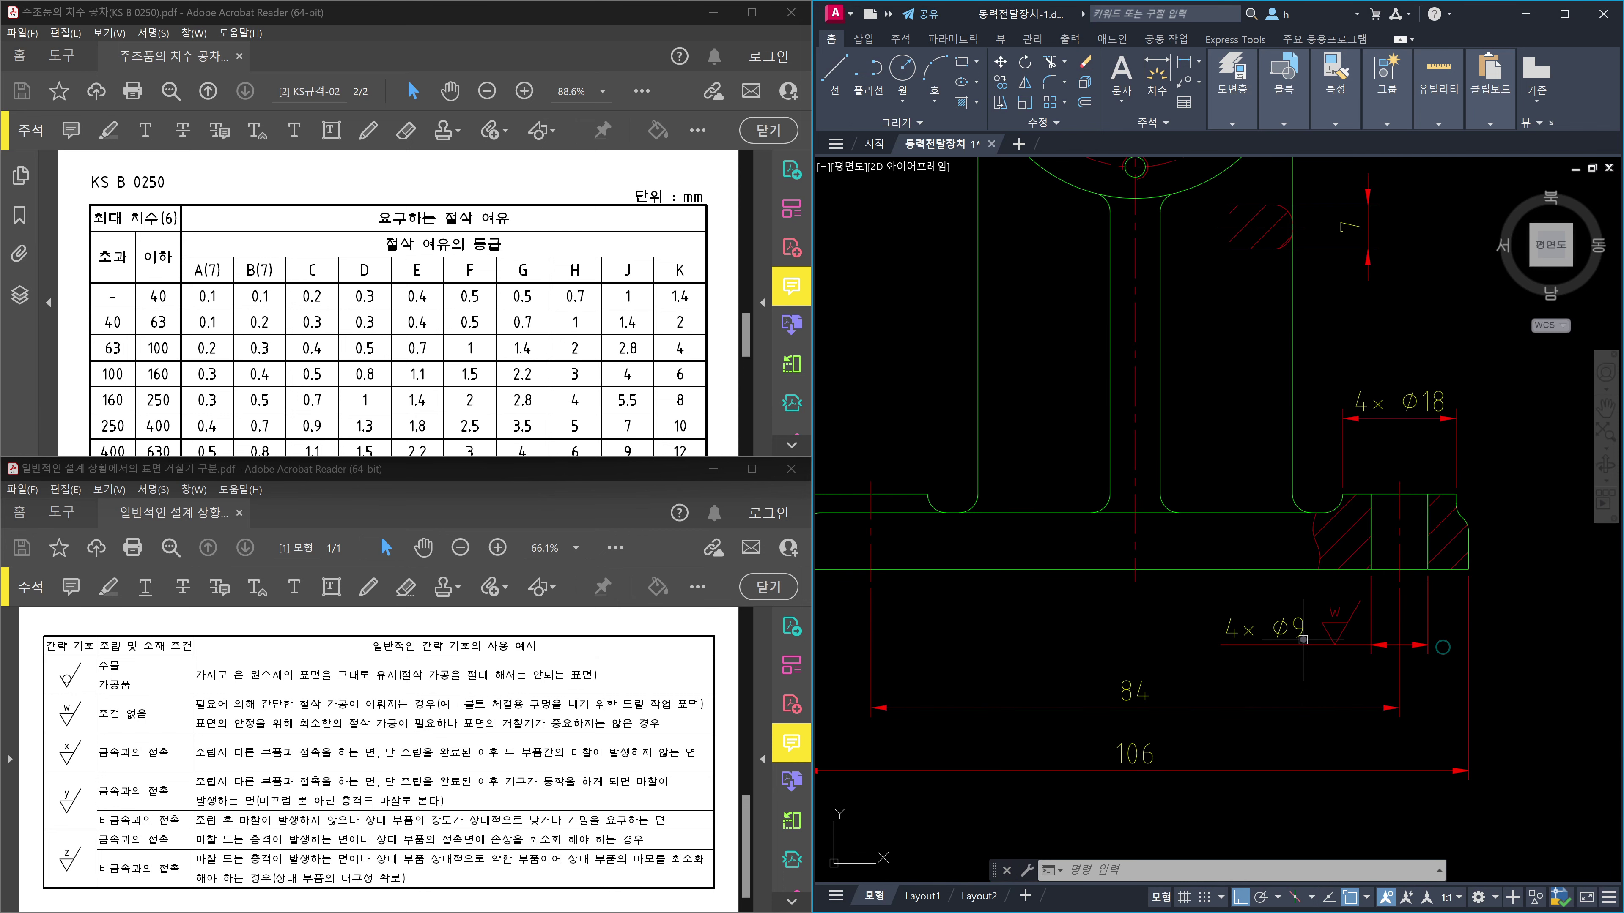
scroll(1297, 662, up, 4)
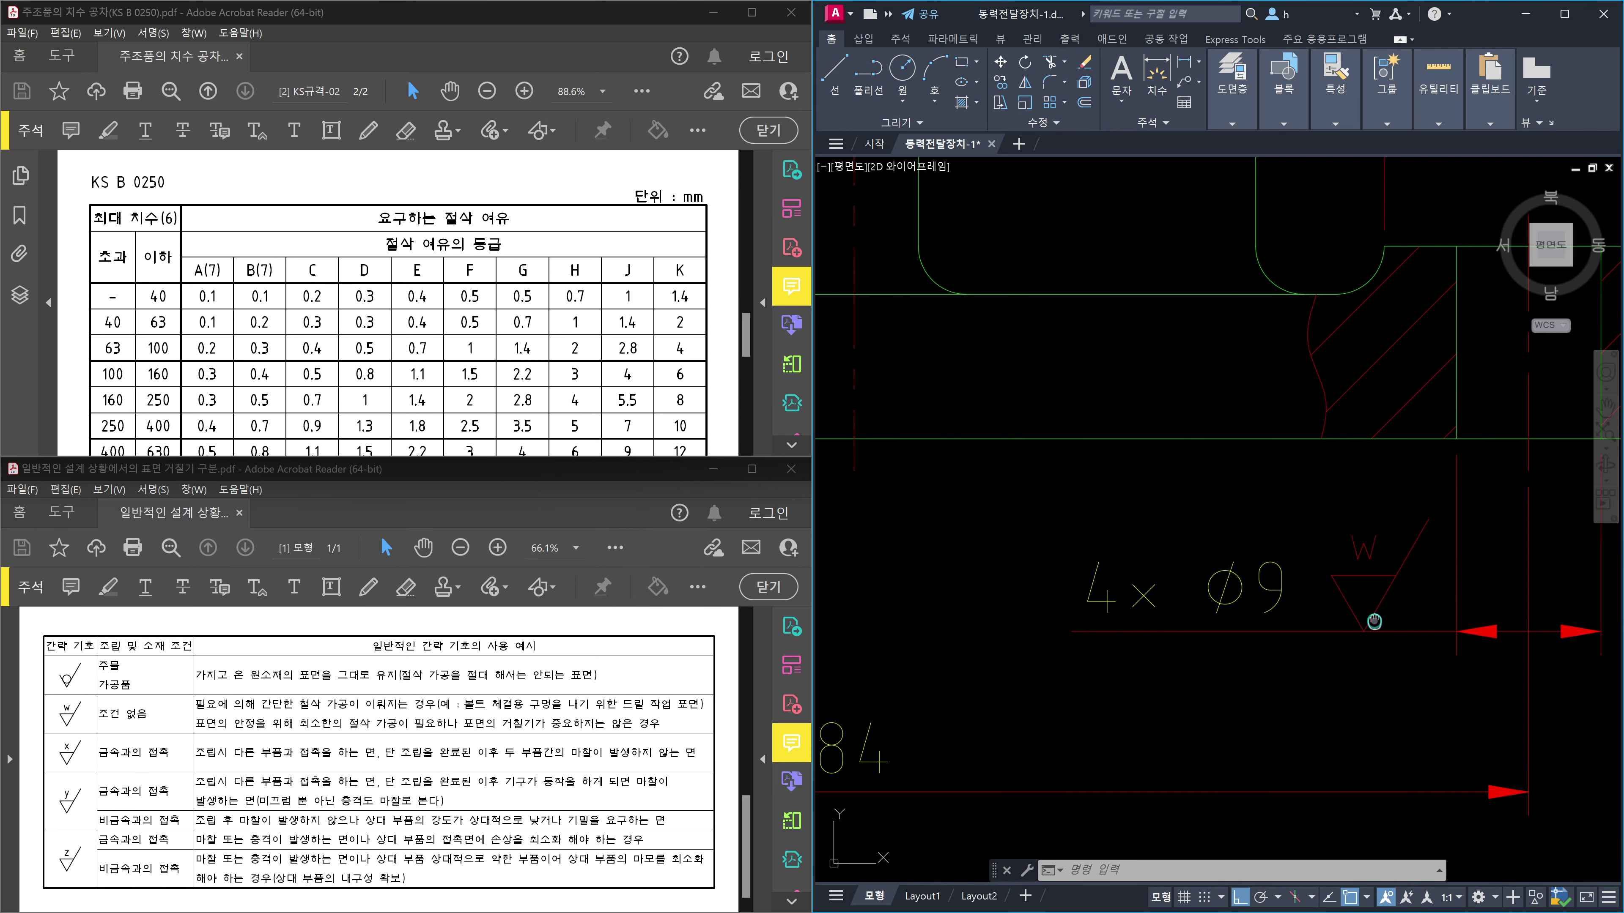
scroll(1313, 660, up, 1)
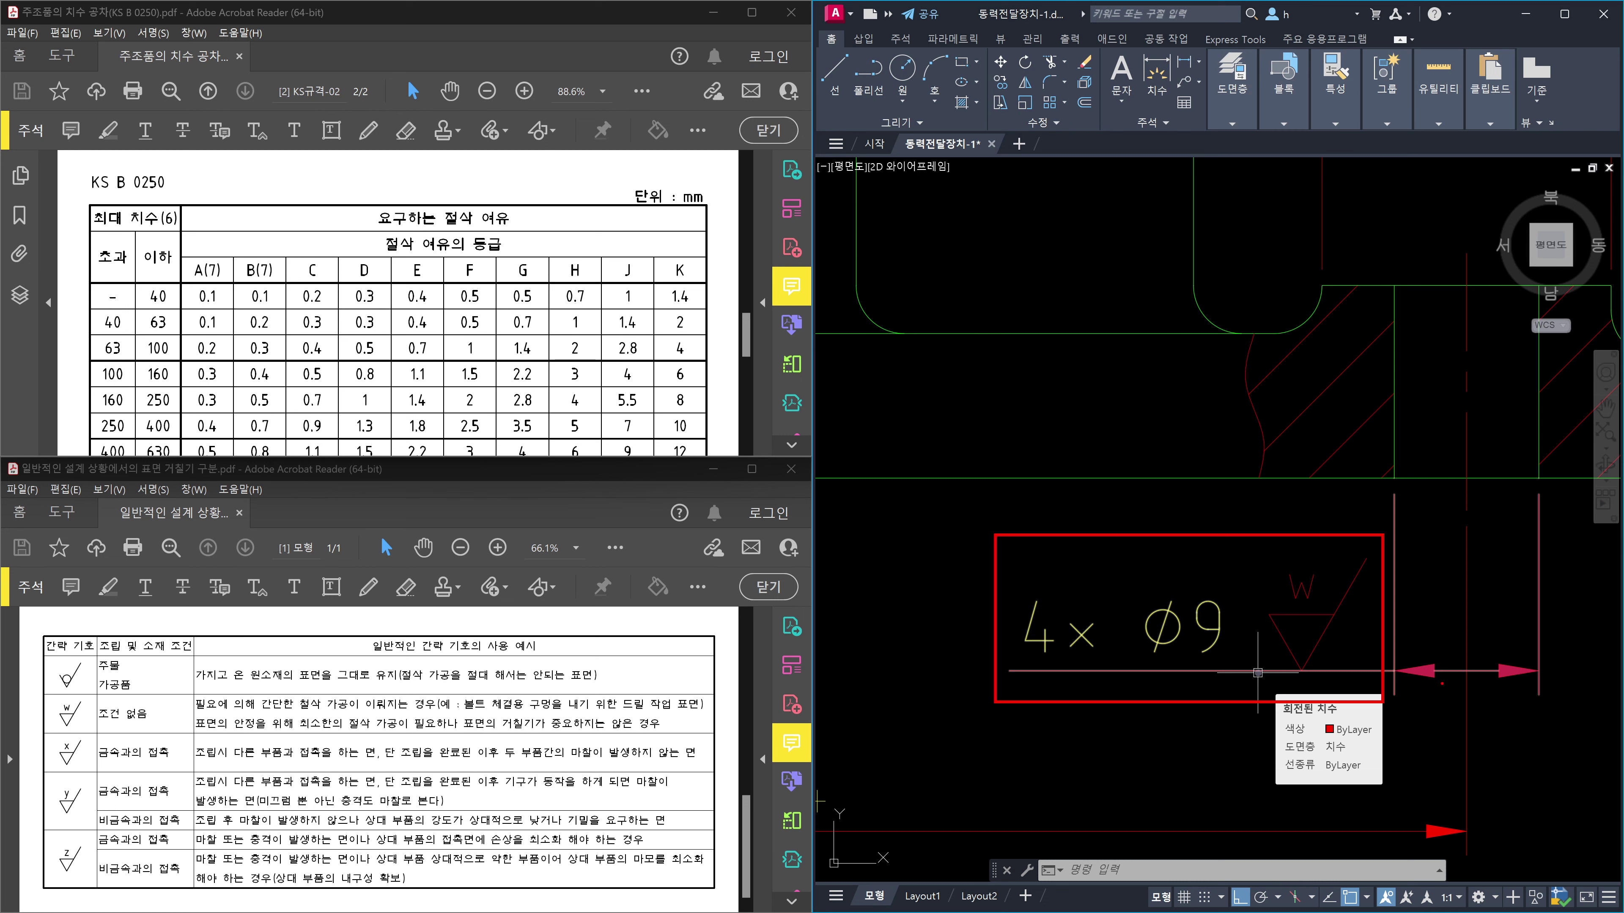
Highlight the base's underside, the bore's horizontal centreline and the 84±0.03 dimension to examine which features the dimension references.
scroll(1257, 673, down, 3)
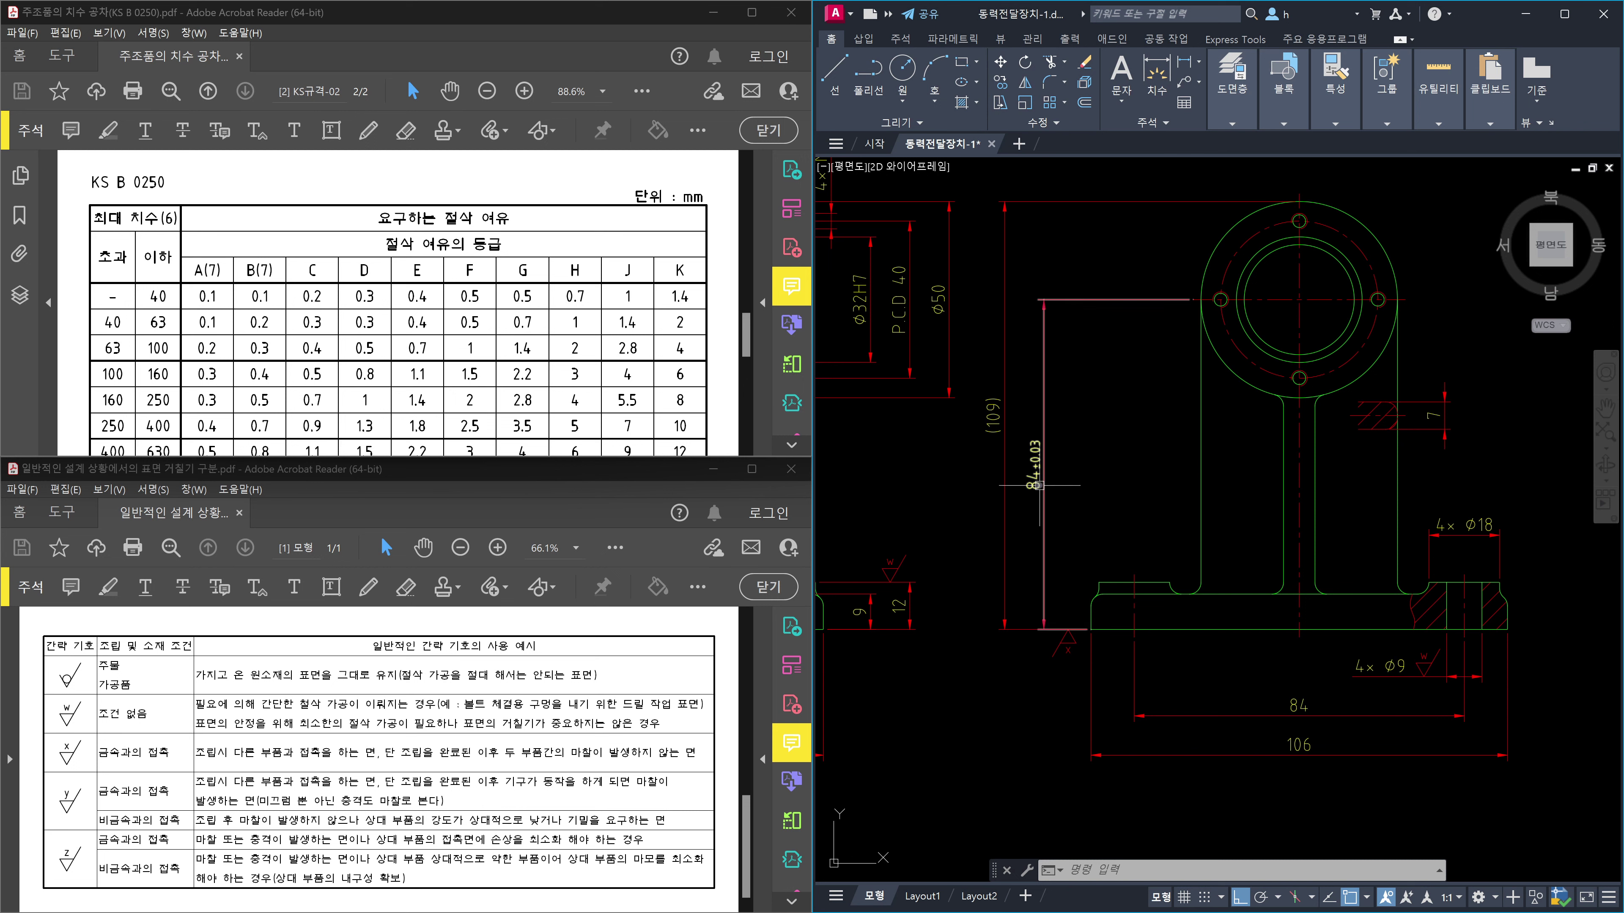
scroll(1062, 643, up, 3)
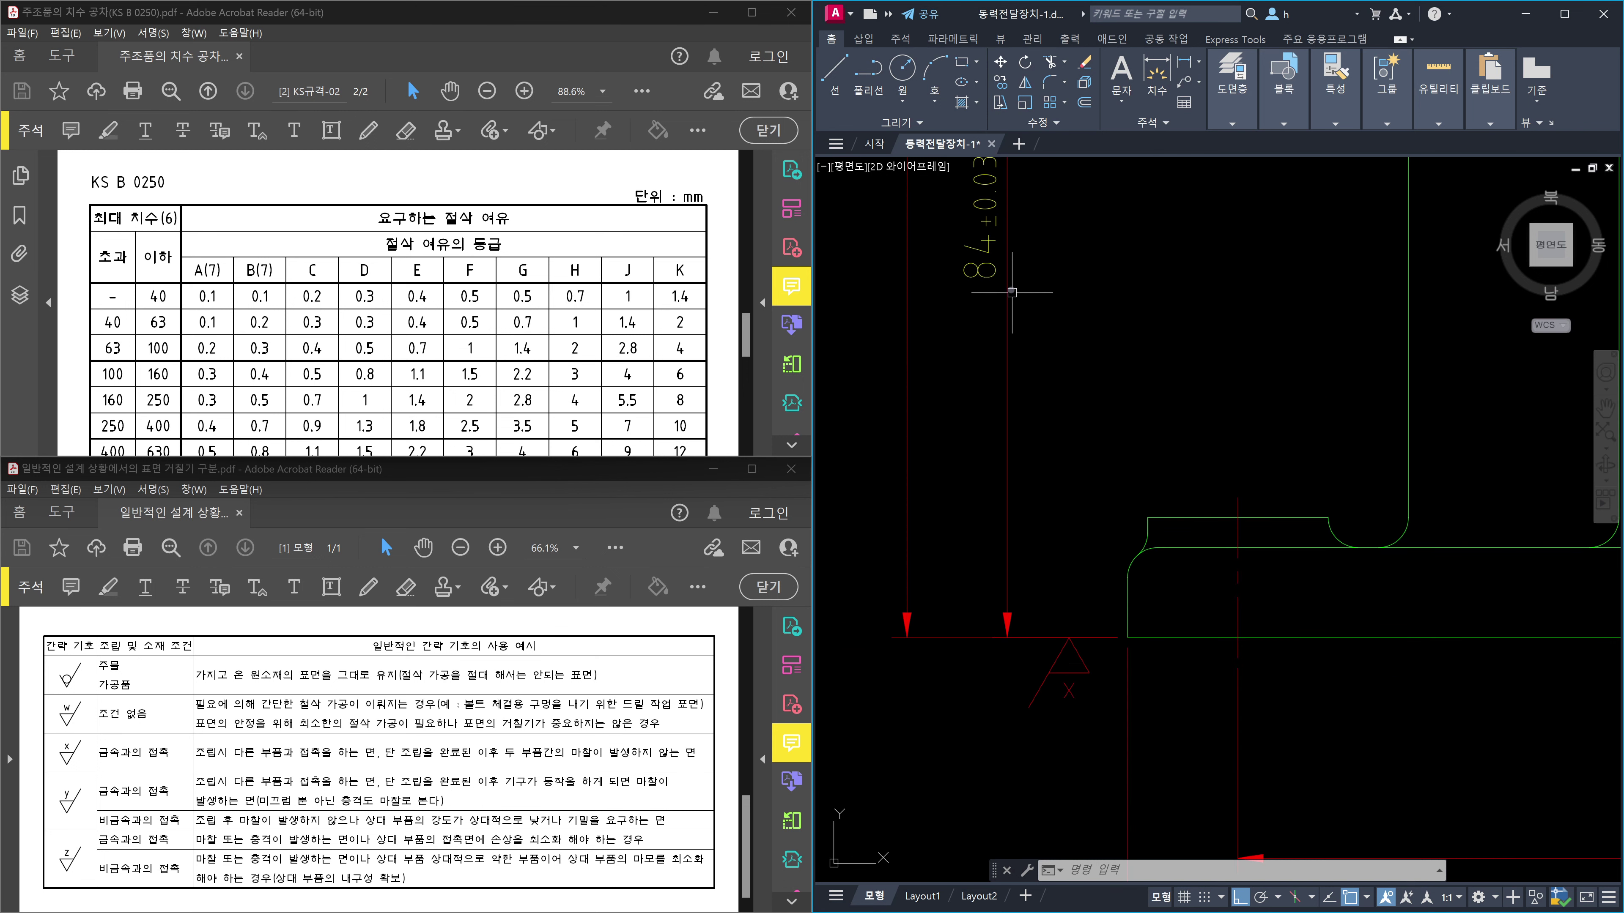
click(1184, 664)
click(1161, 614)
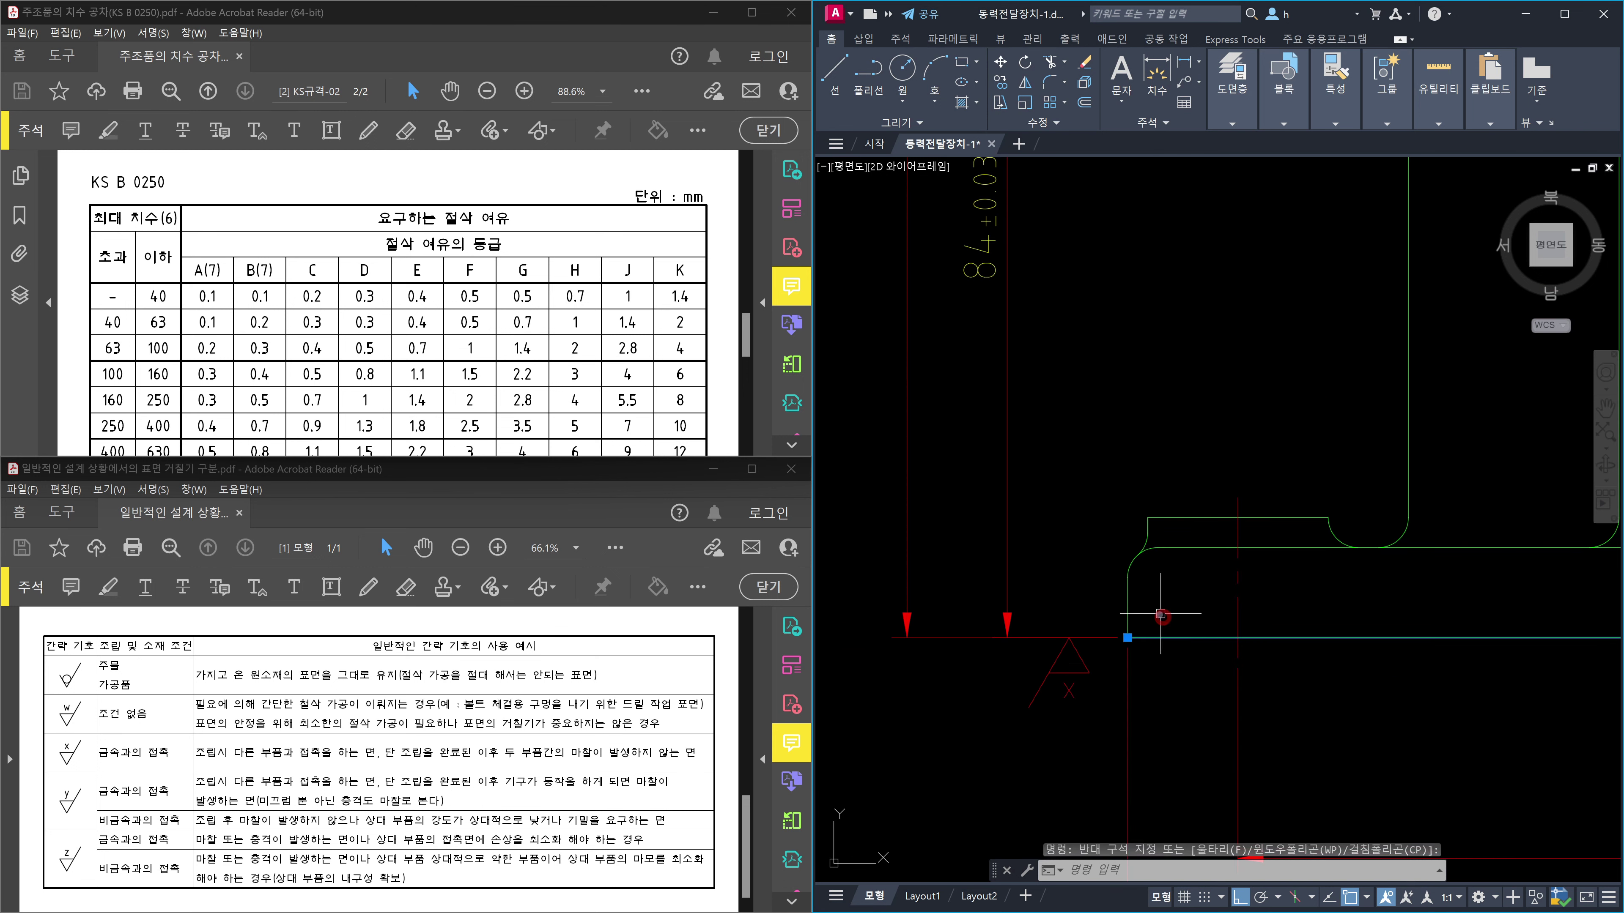
scroll(1042, 328, down, 3)
scroll(1214, 396, up, 4)
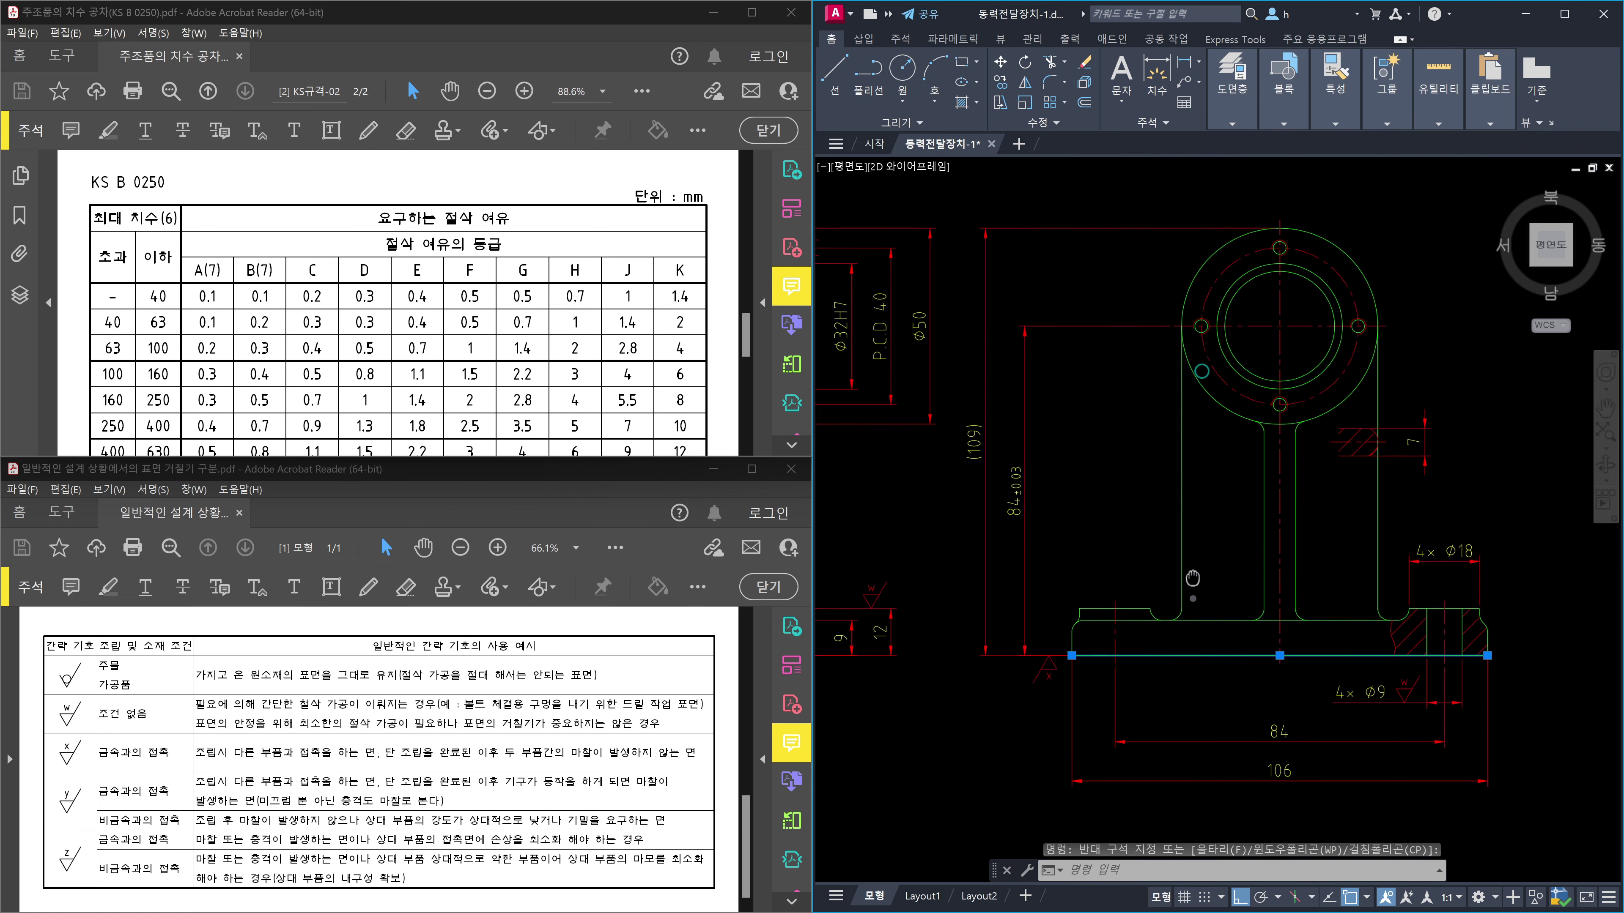
click(1242, 396)
click(1251, 318)
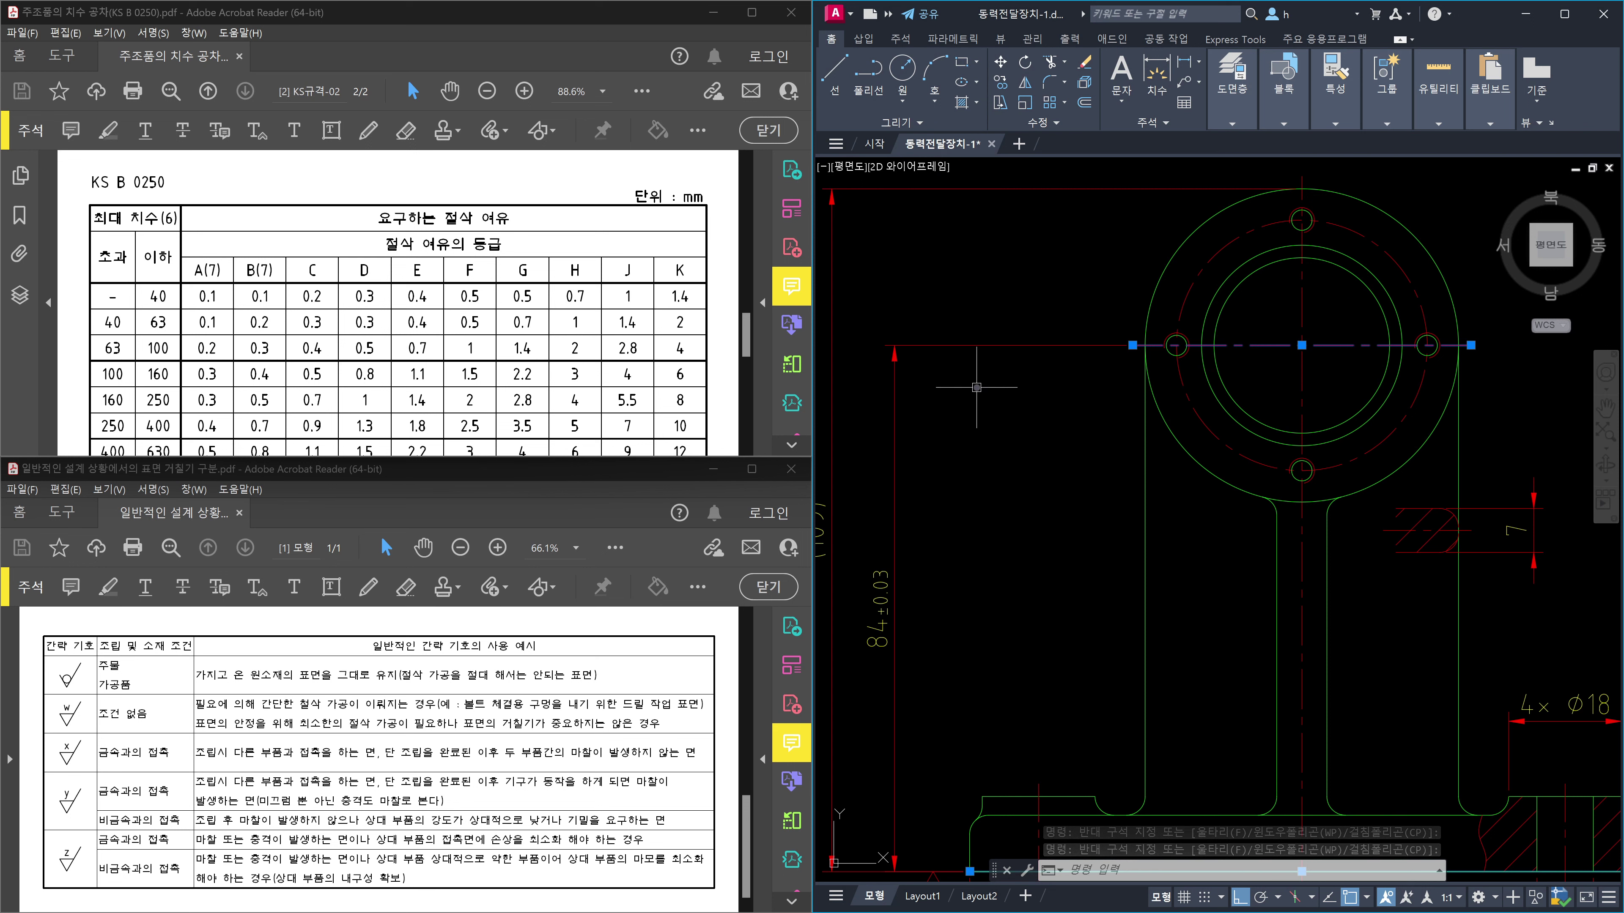
click(997, 376)
click(971, 316)
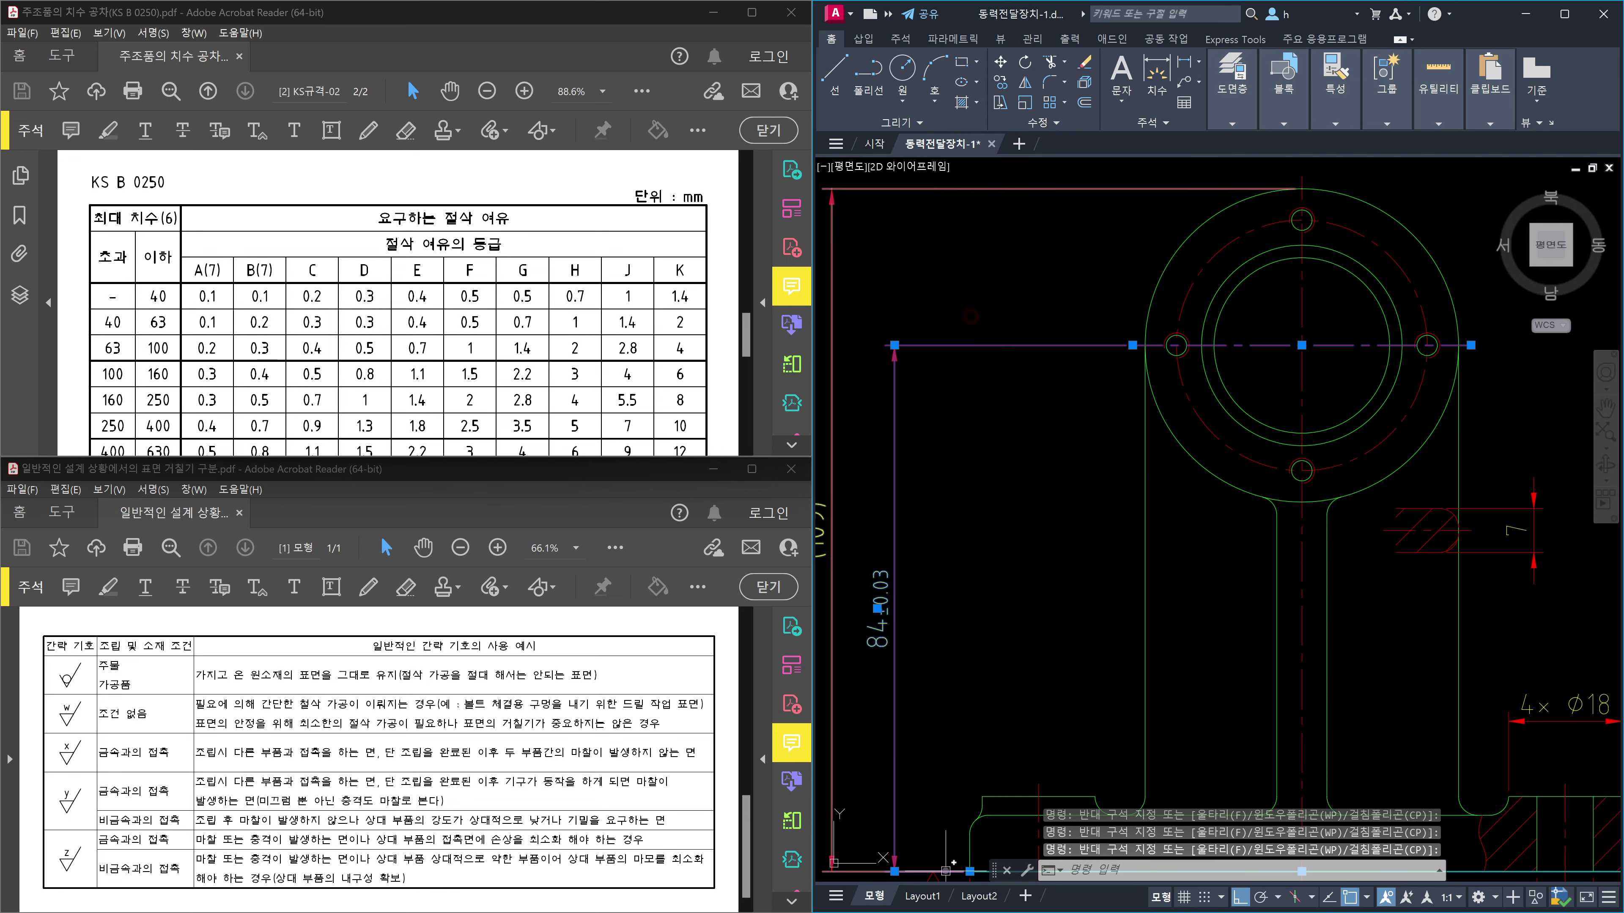
key(Escape)
Compare the bolt-hole section at the 4× Ø9 dimension with the same base area in the casting drawing below.
scroll(1361, 714, down, 4)
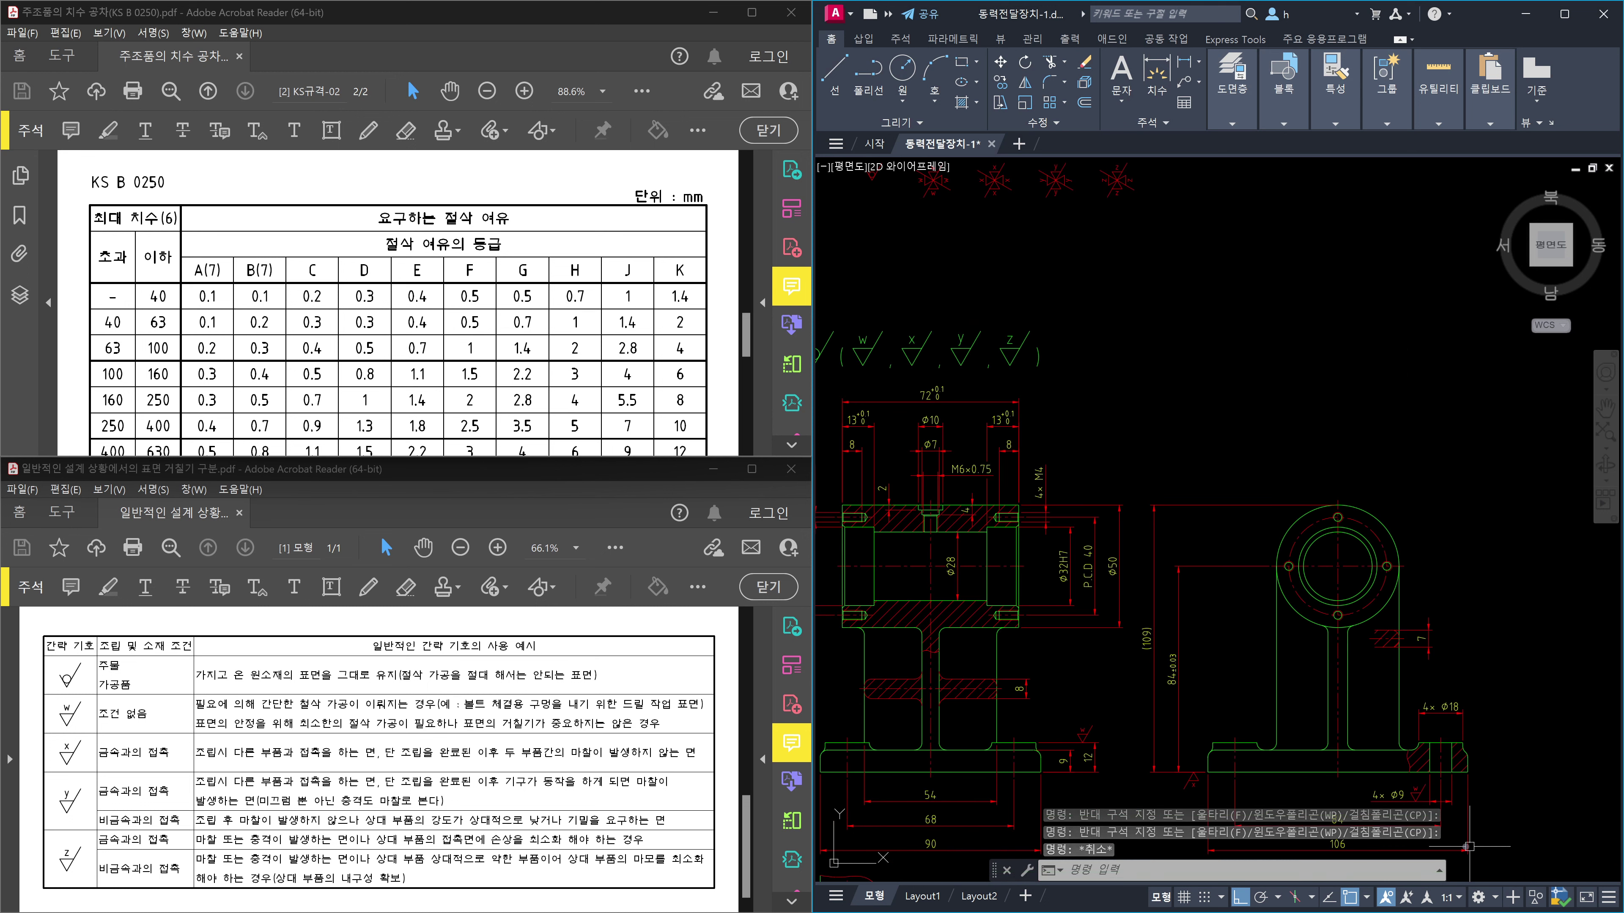
scroll(1439, 799, up, 4)
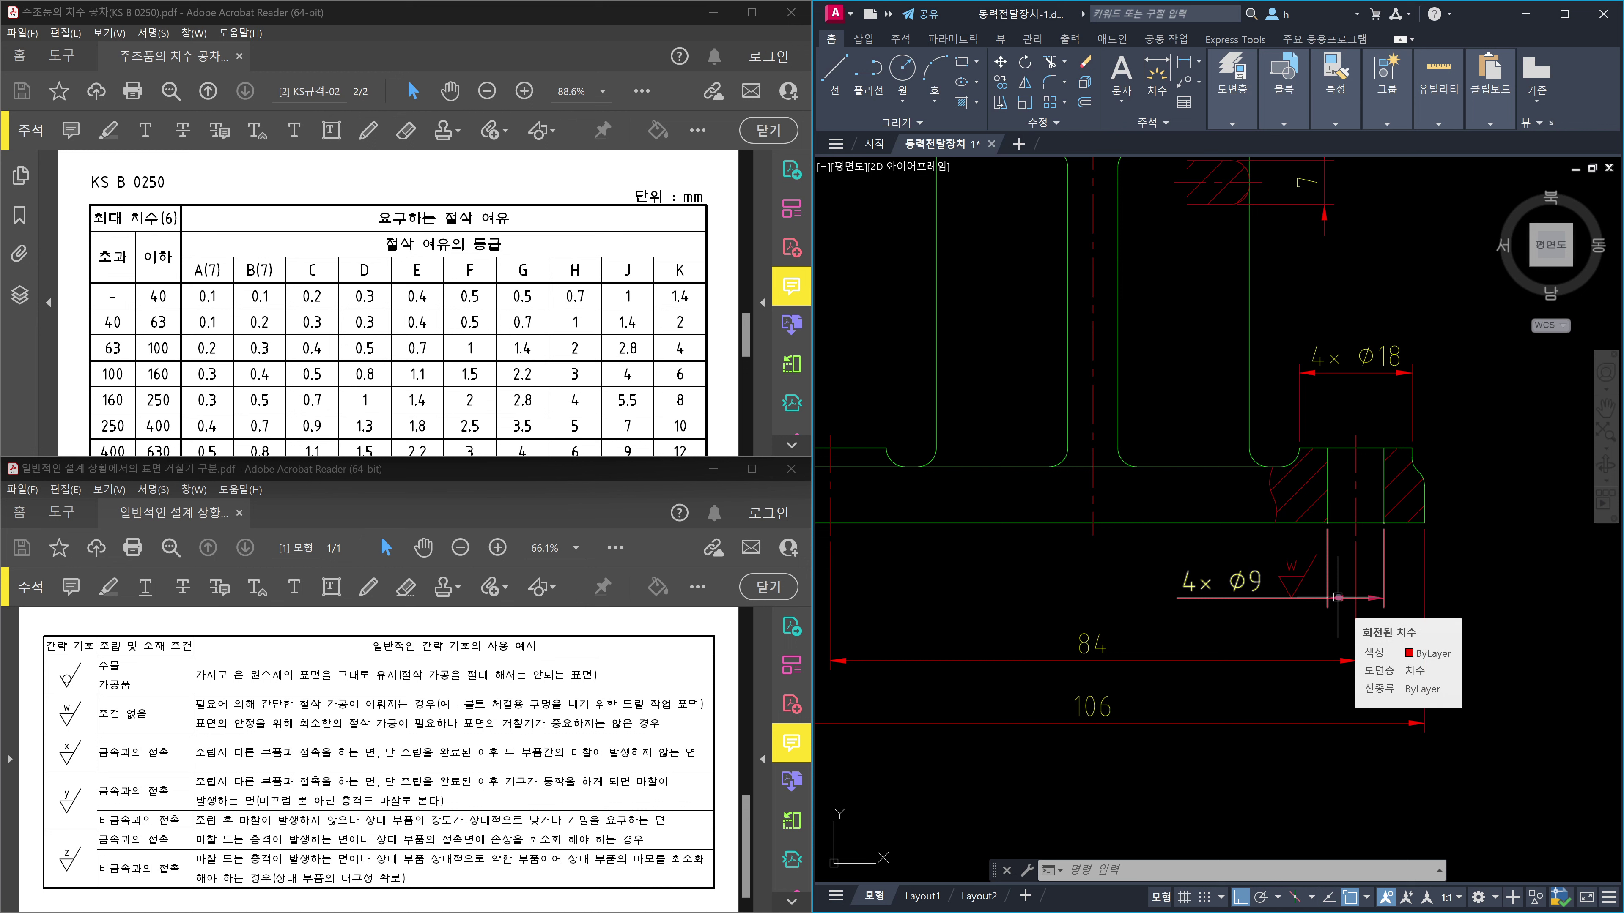
scroll(1360, 616, down, 6)
middle_drag(1360, 617, 1387, 493)
middle_drag(1310, 735, 1336, 614)
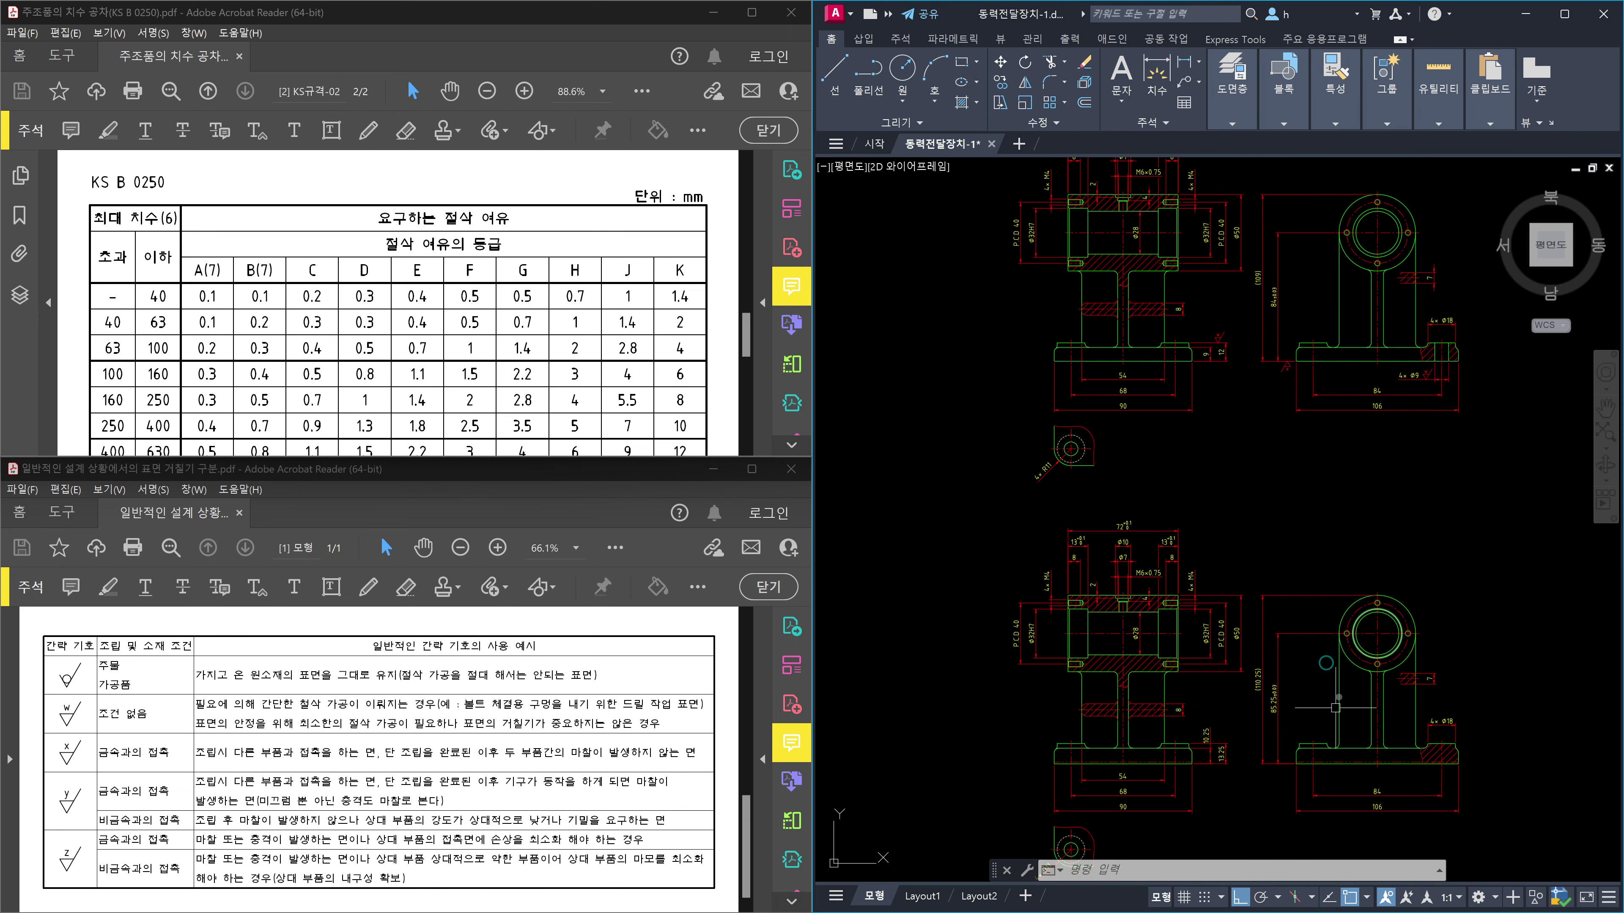
middle_drag(1298, 697, 1322, 577)
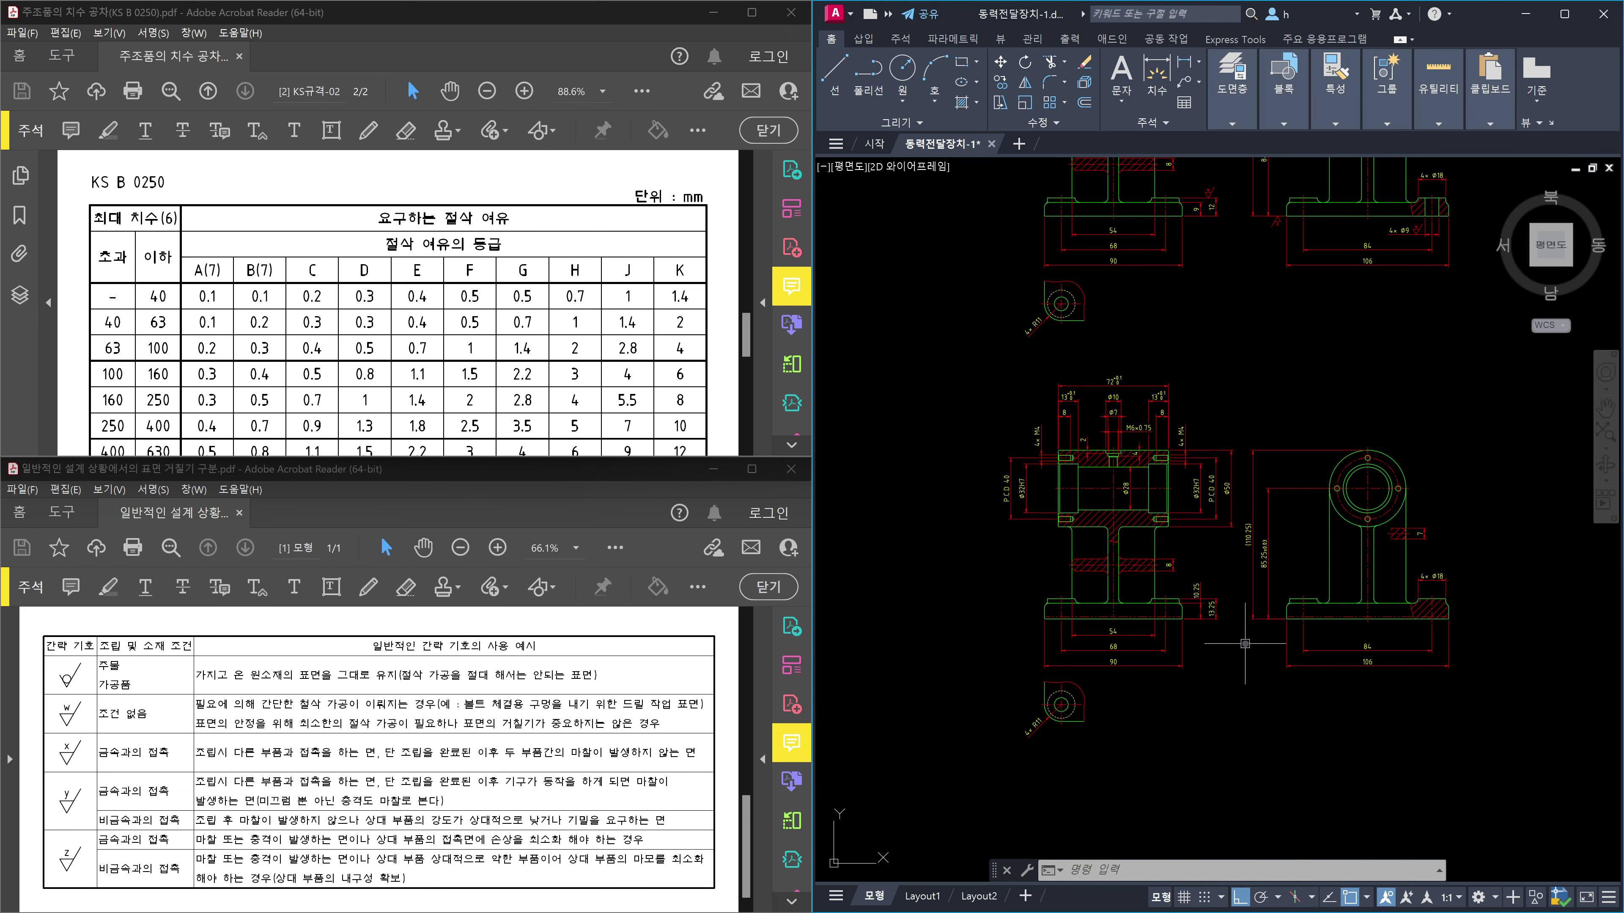
scroll(1380, 618, up, 2)
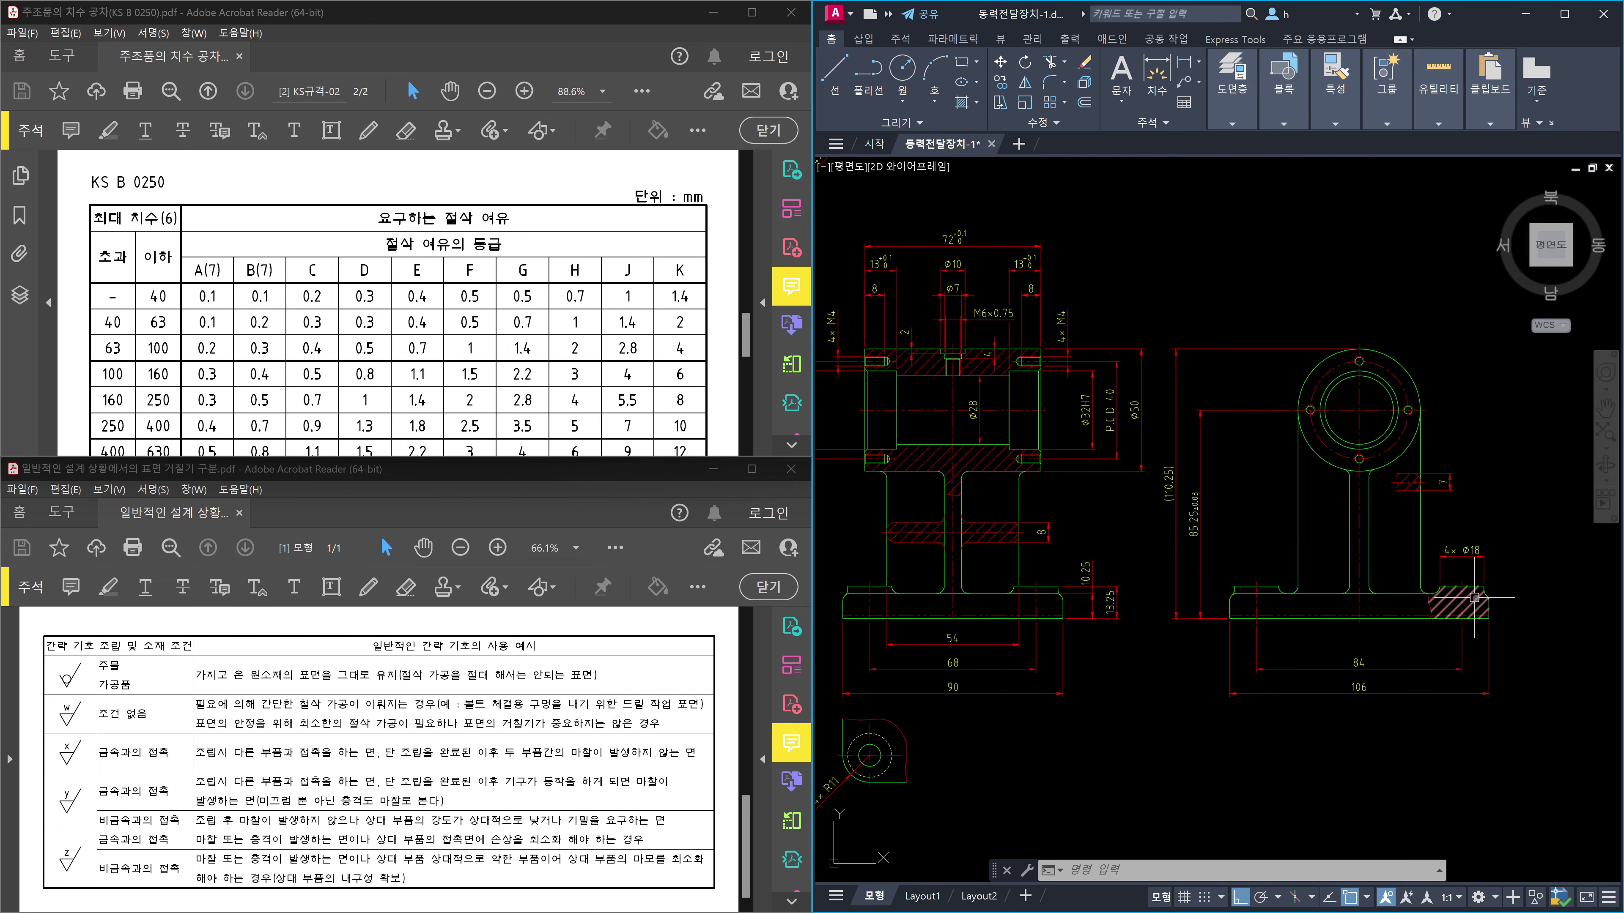
scroll(1464, 596, up, 5)
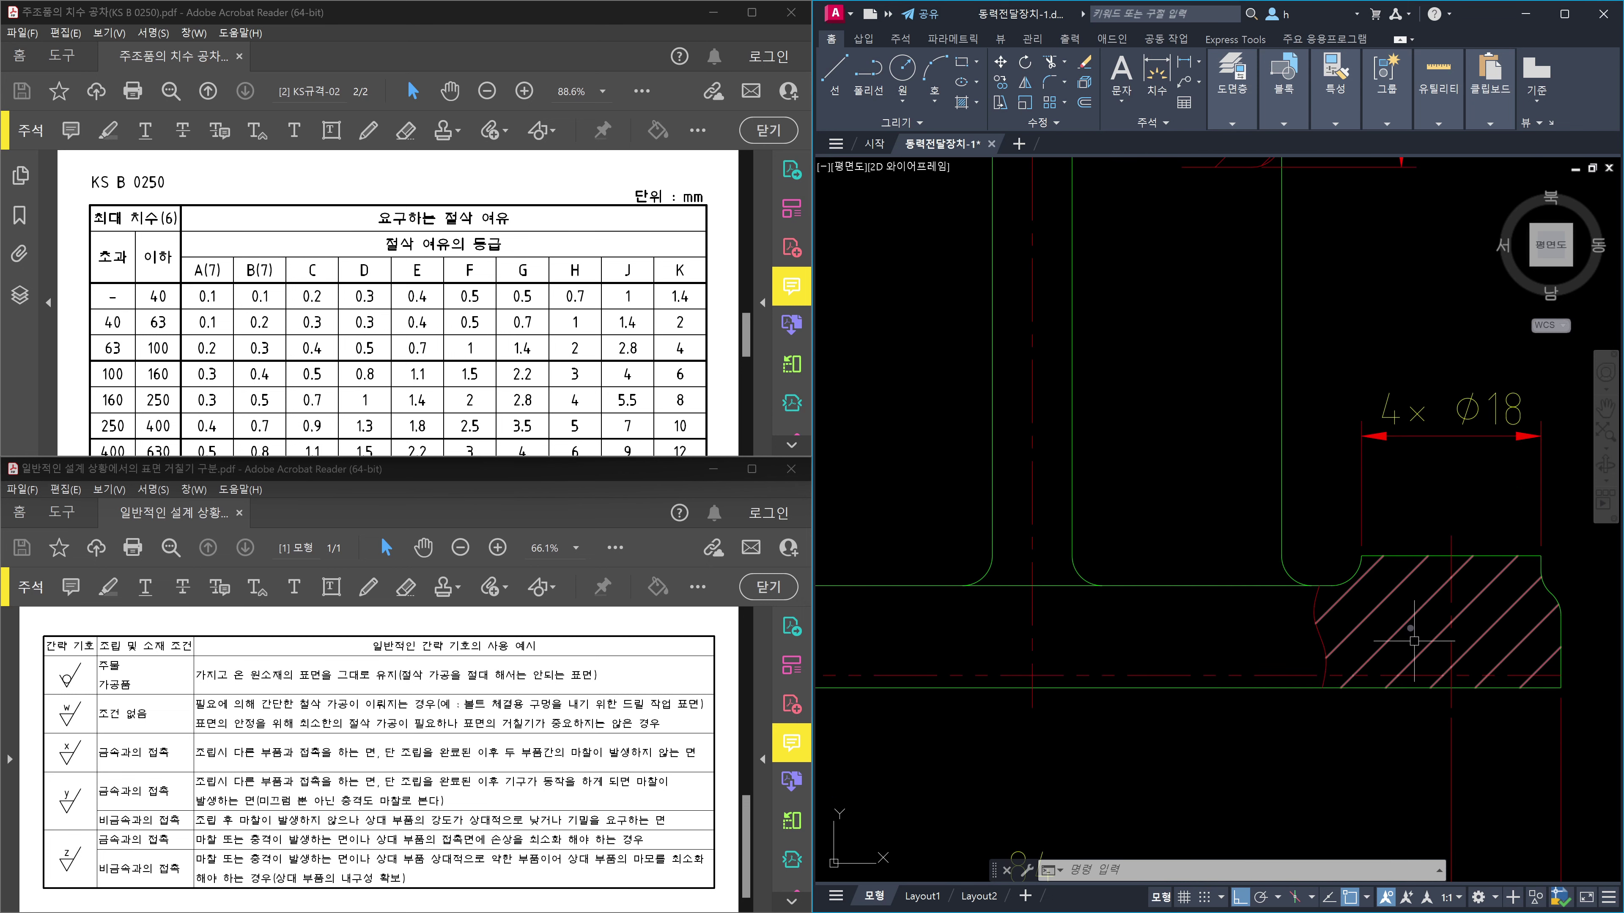
scroll(1447, 612, down, 5)
scroll(1237, 609, up, 7)
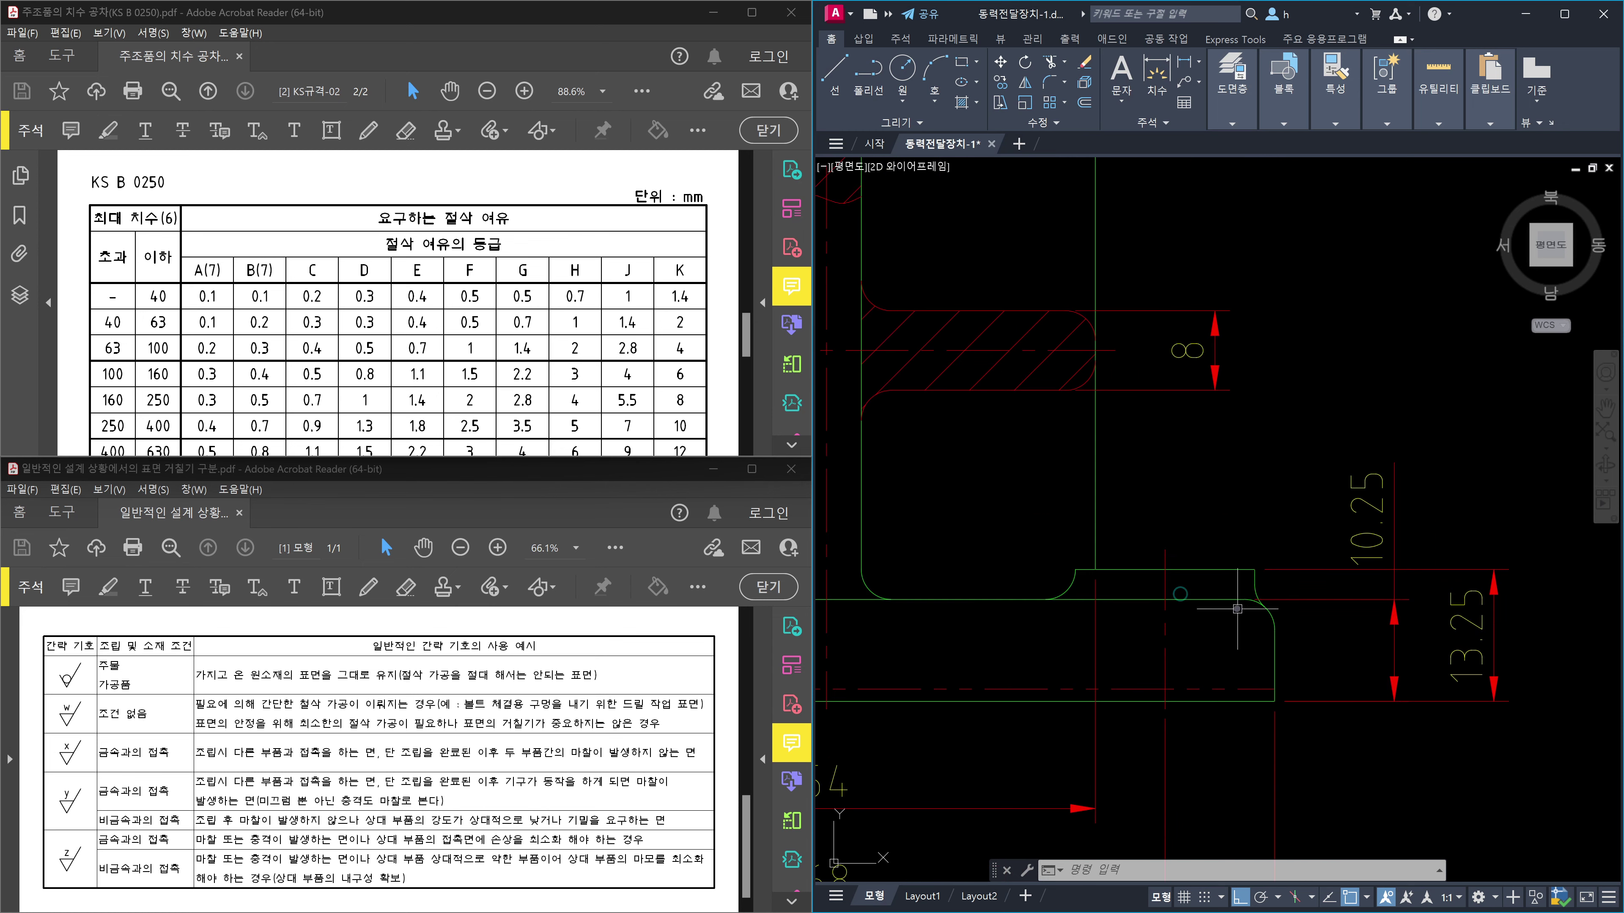
Highlight the top face of the bolt boss in the casting drawing's front view to examine its machining allowance.
scroll(1217, 588, up, 2)
click(1196, 560)
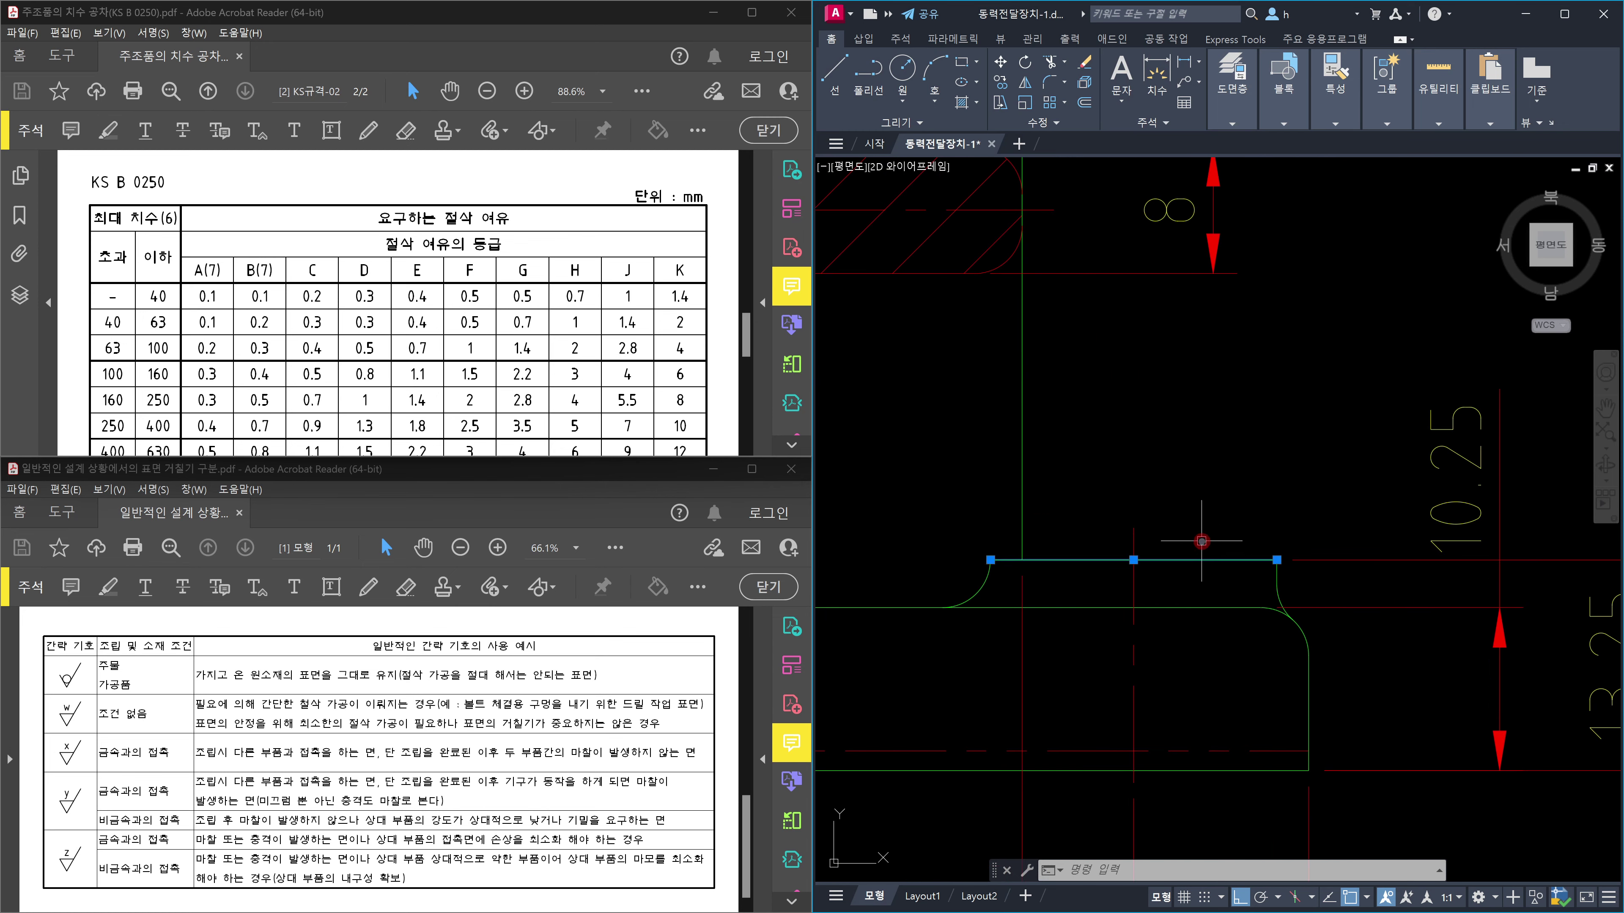
click(1232, 574)
click(1203, 541)
click(1235, 586)
click(1201, 537)
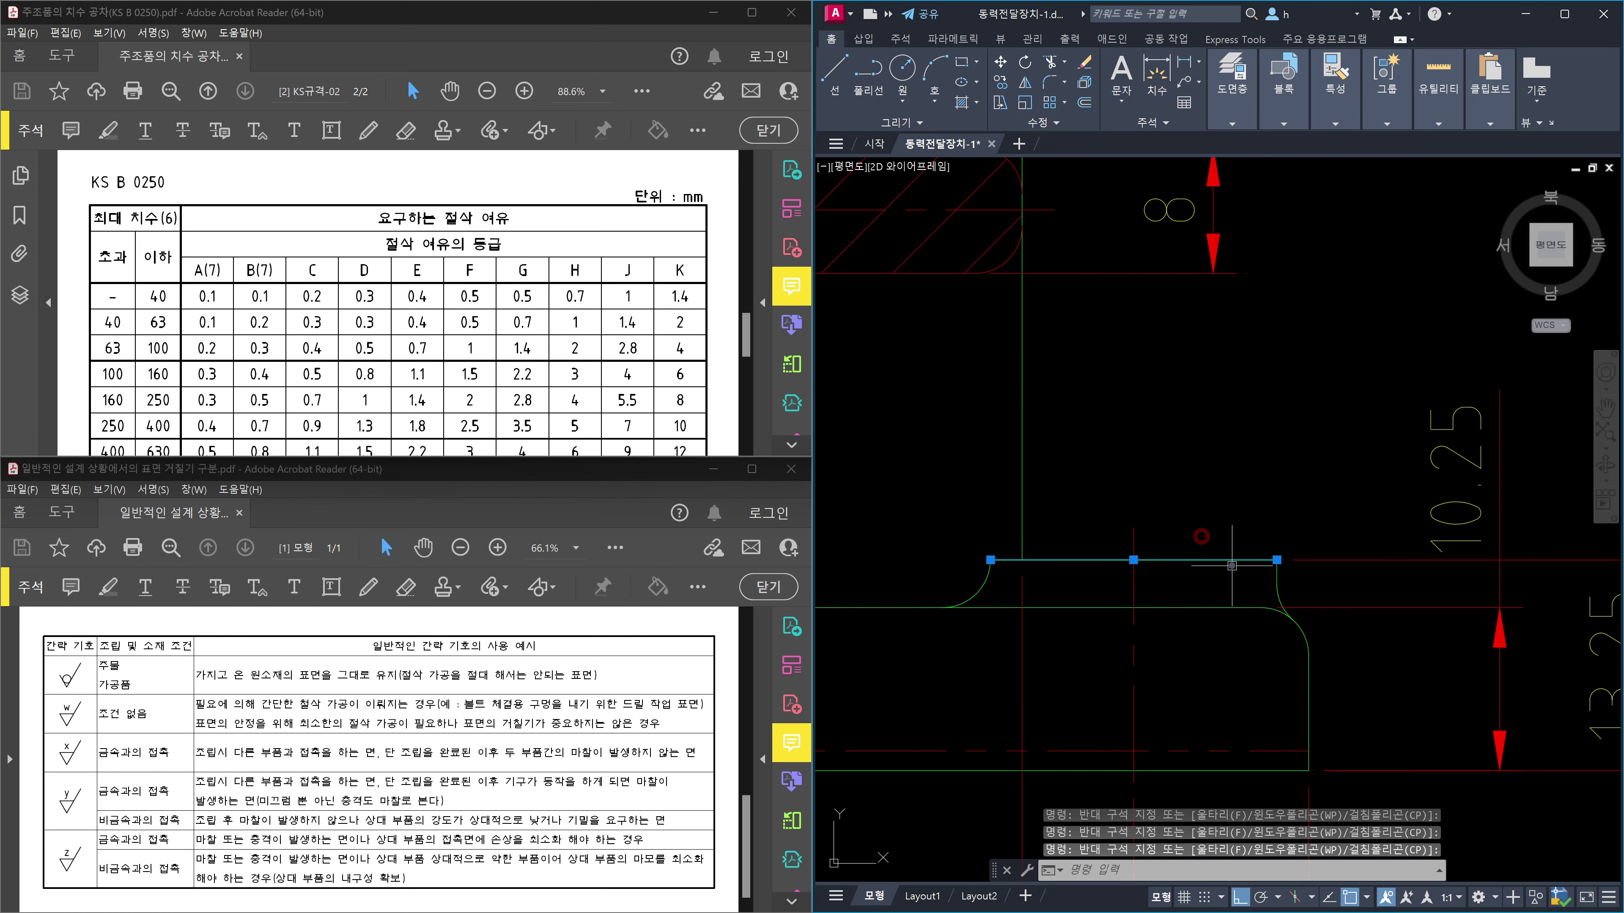
scroll(1210, 534, down, 2)
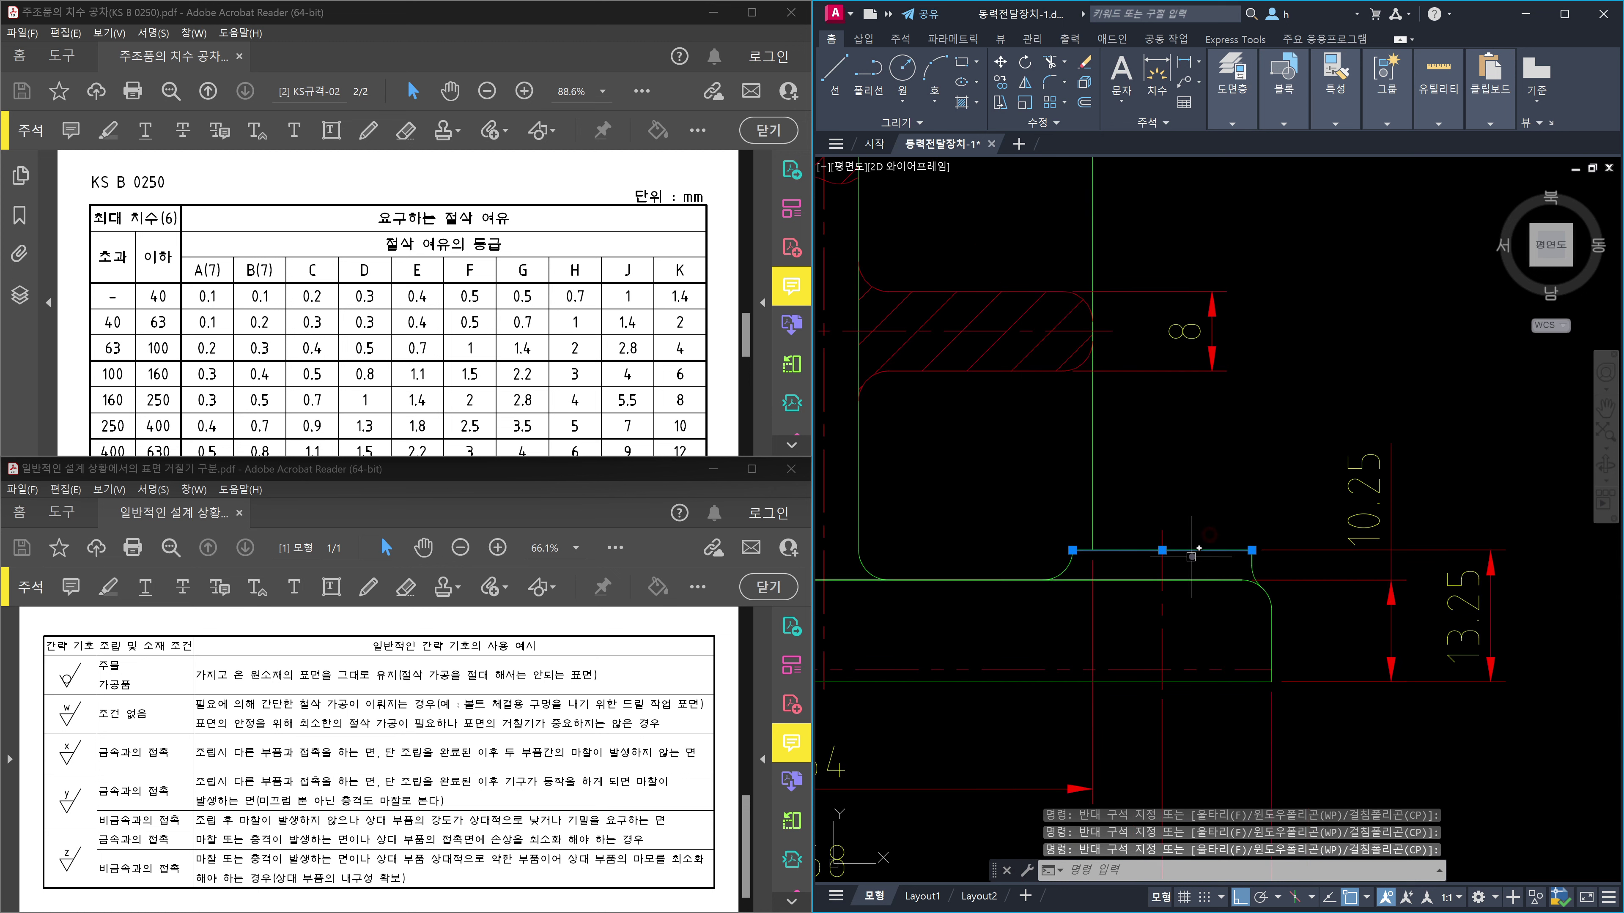
click(1232, 569)
click(1342, 663)
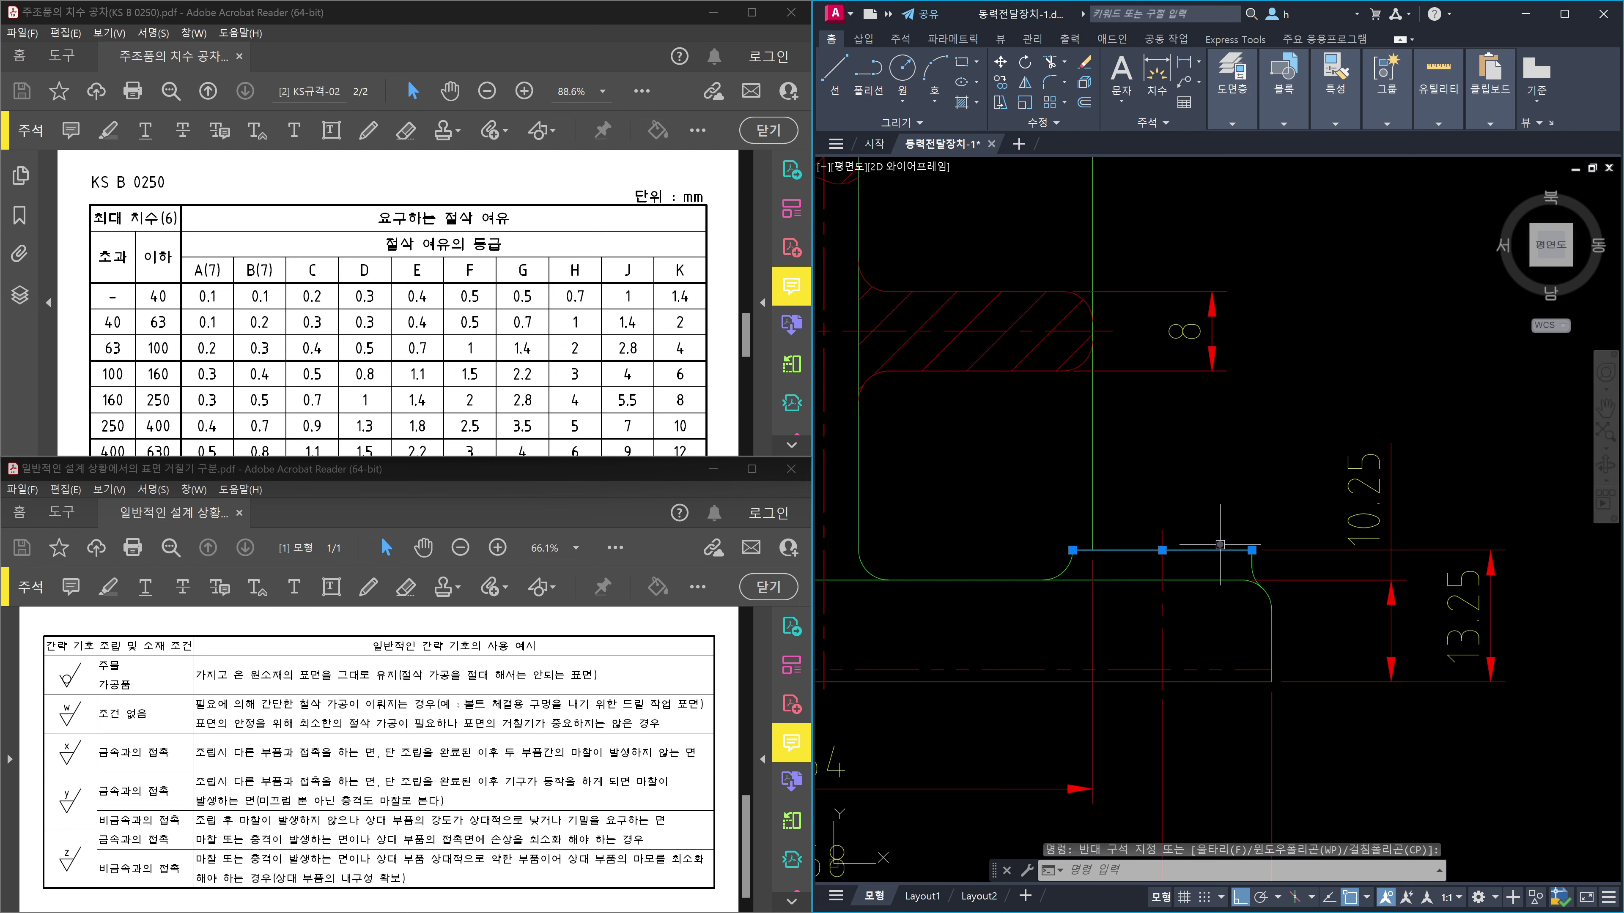
key(Escape)
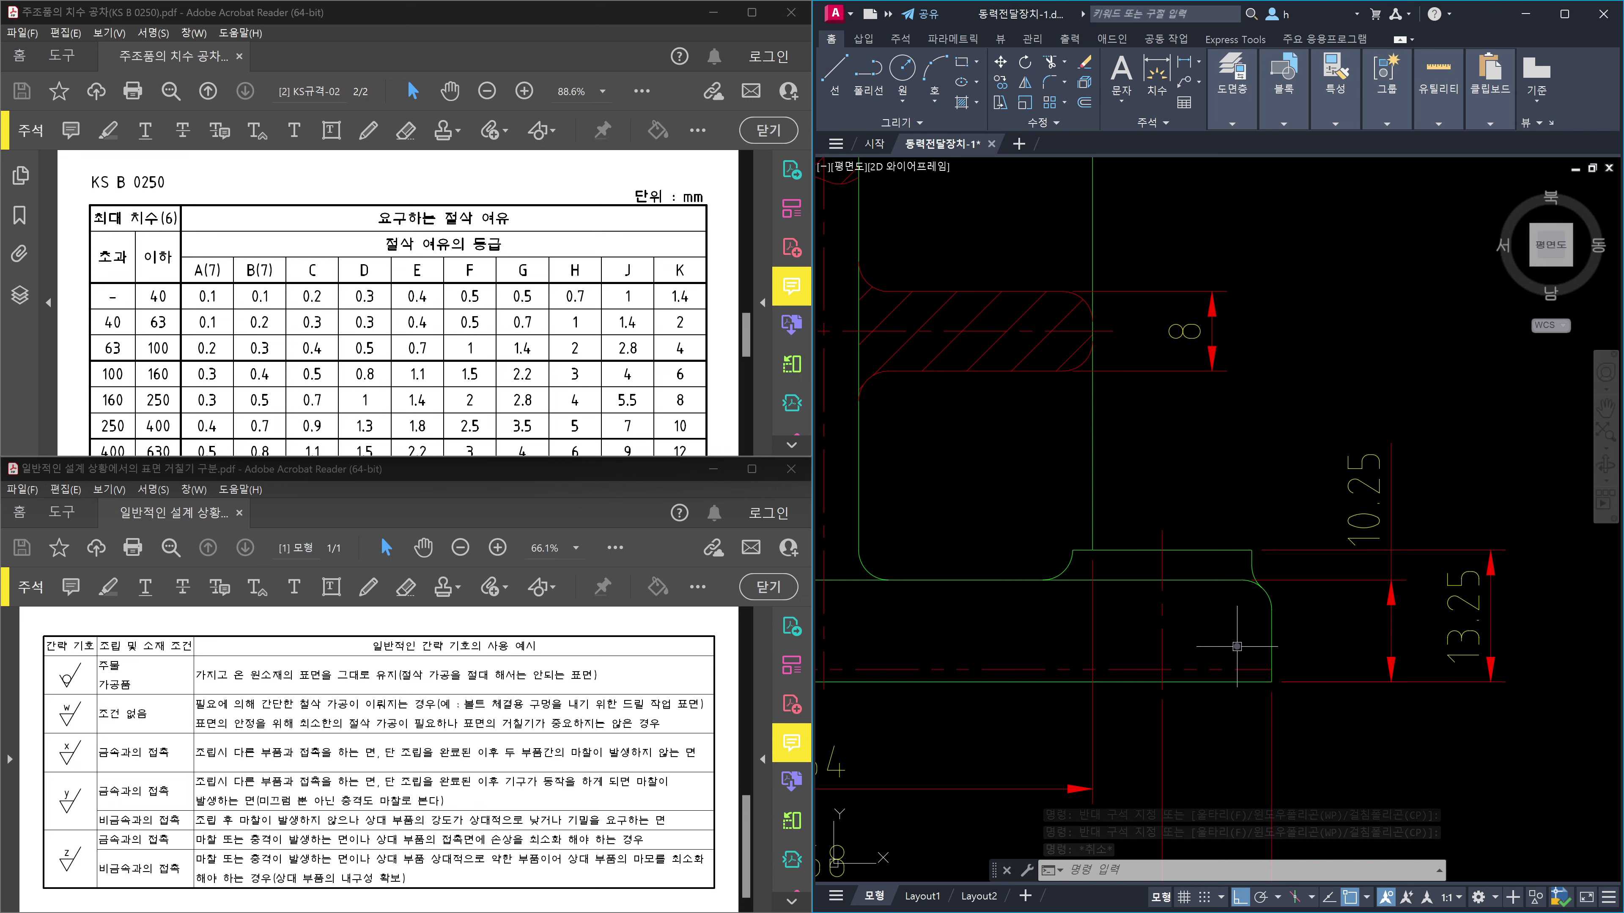
Highlight the 13.25 boss height dimension in the casting drawing and compare it with the same height in the finished drawing above.
scroll(1337, 565, down, 5)
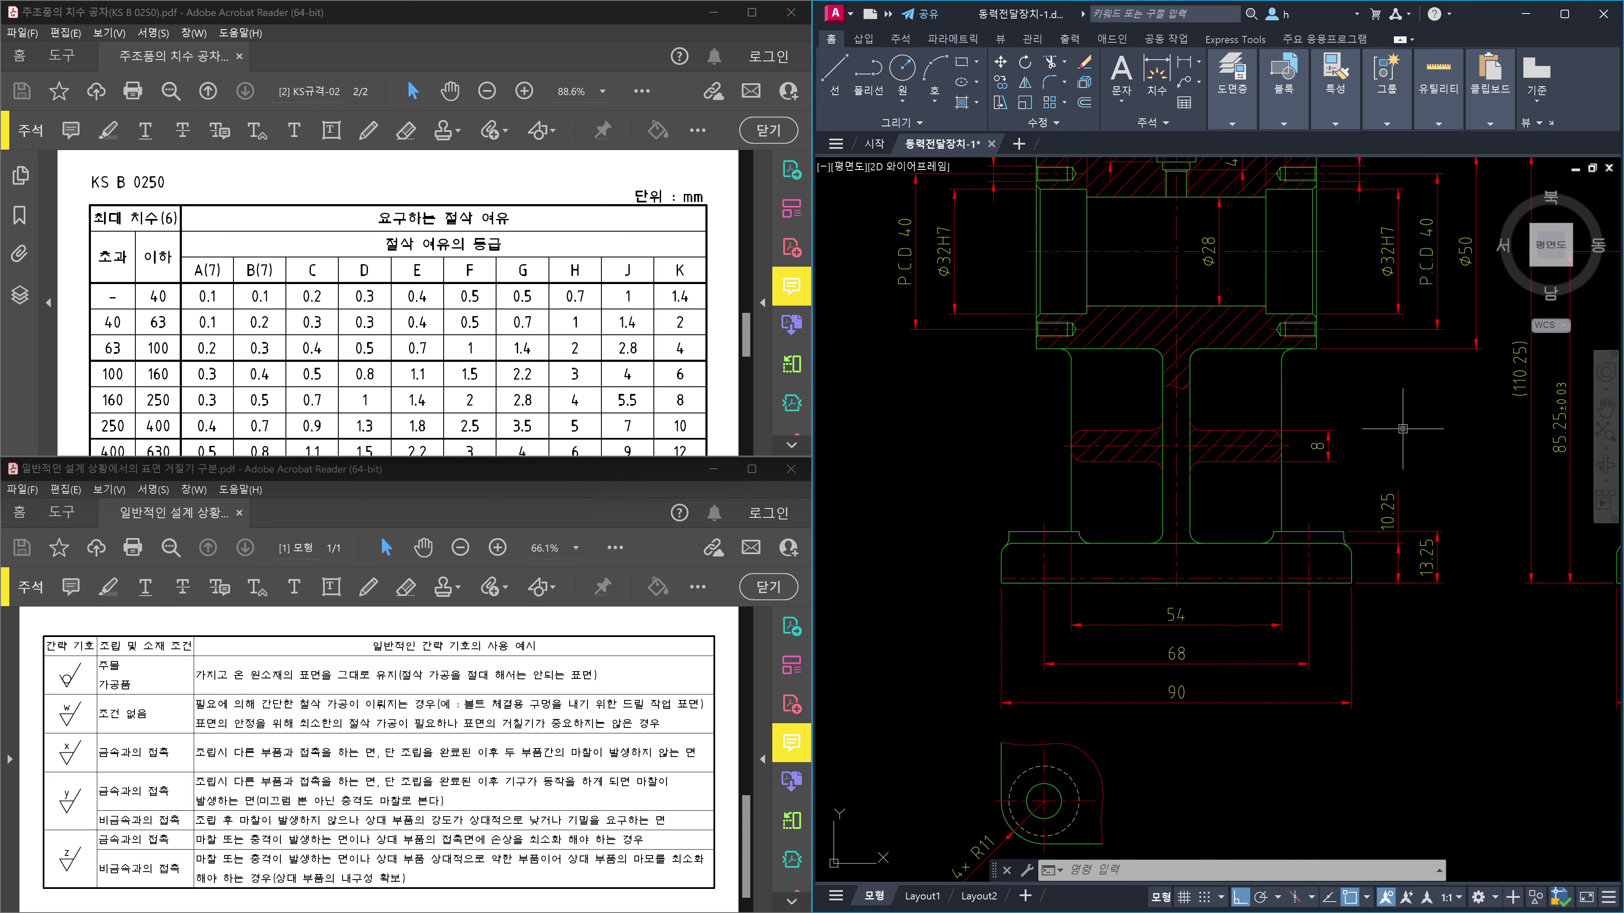
scroll(1374, 704, up, 5)
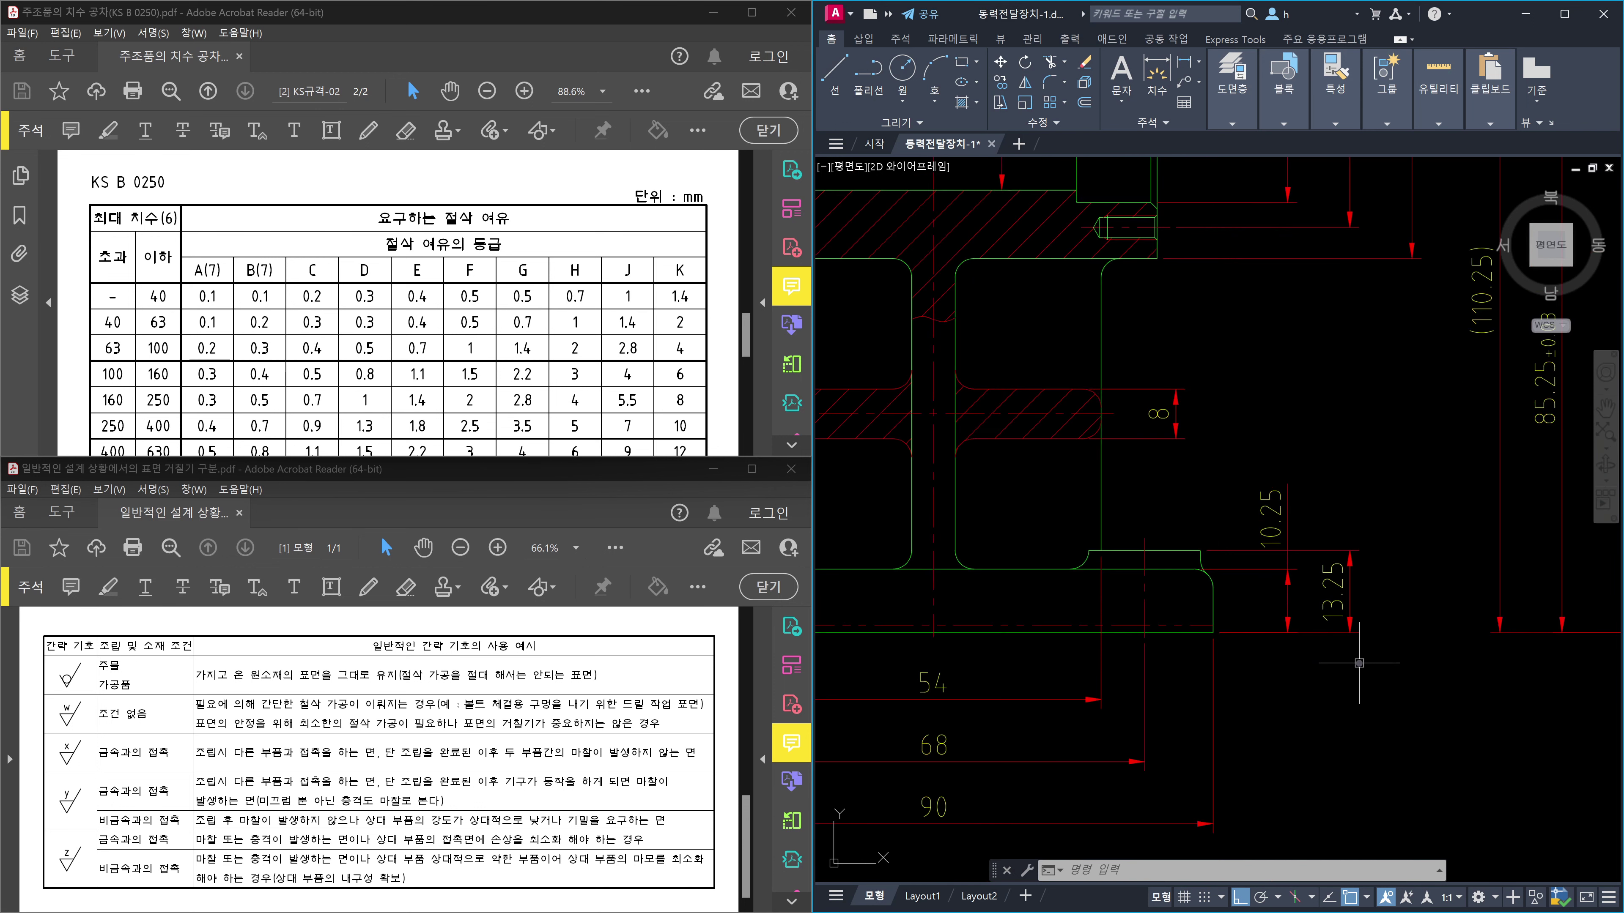
click(1364, 609)
click(1316, 554)
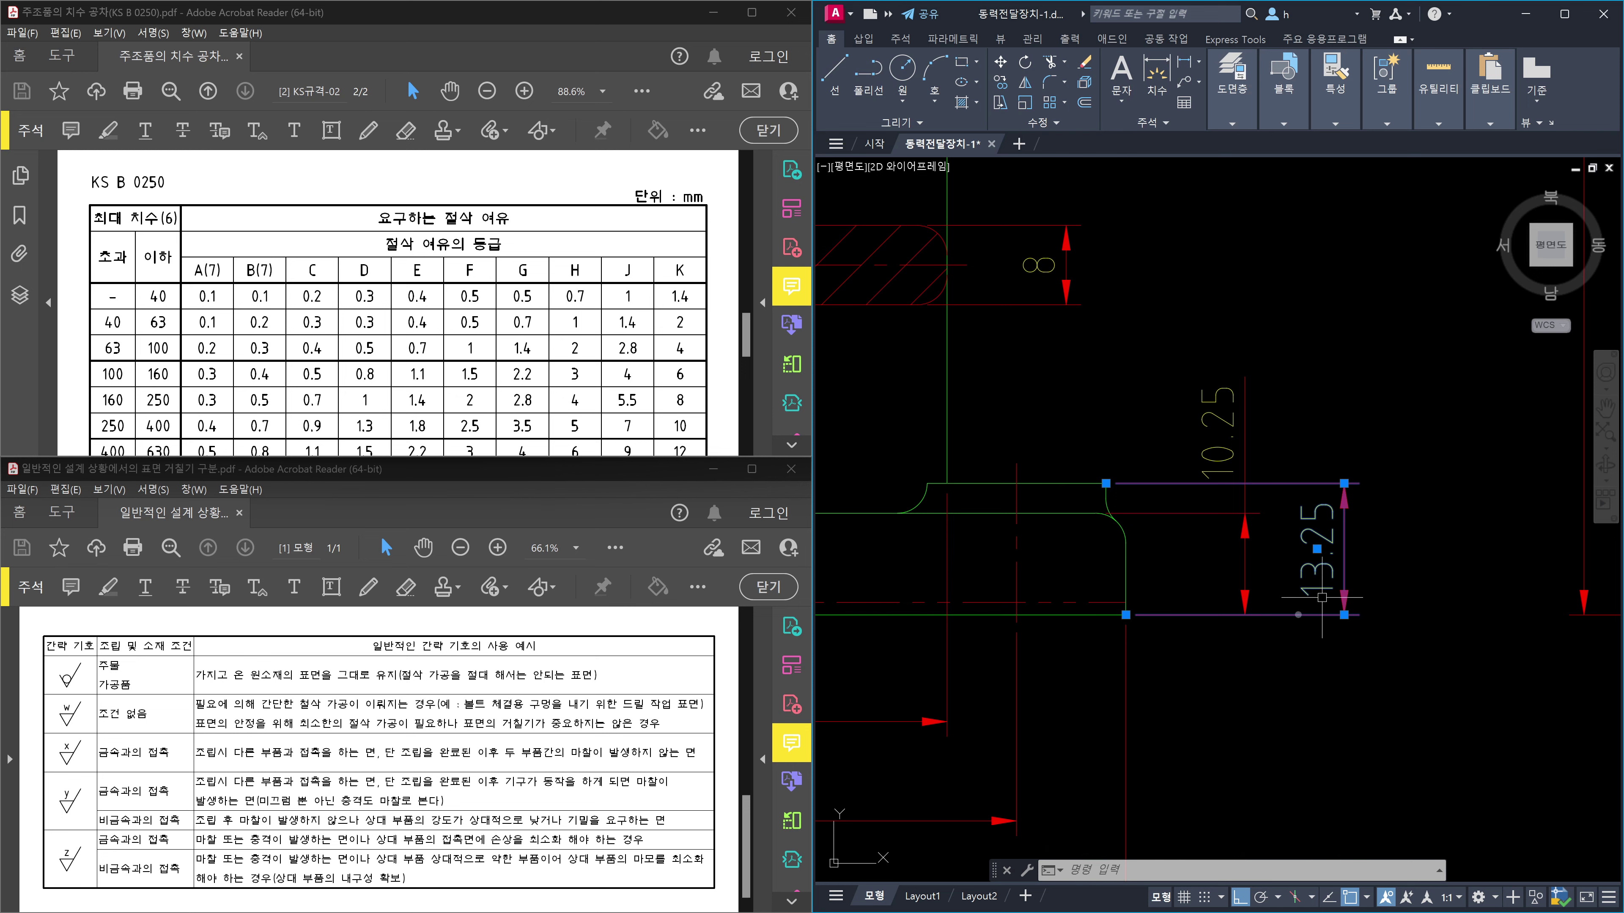
scroll(1272, 636, down, 5)
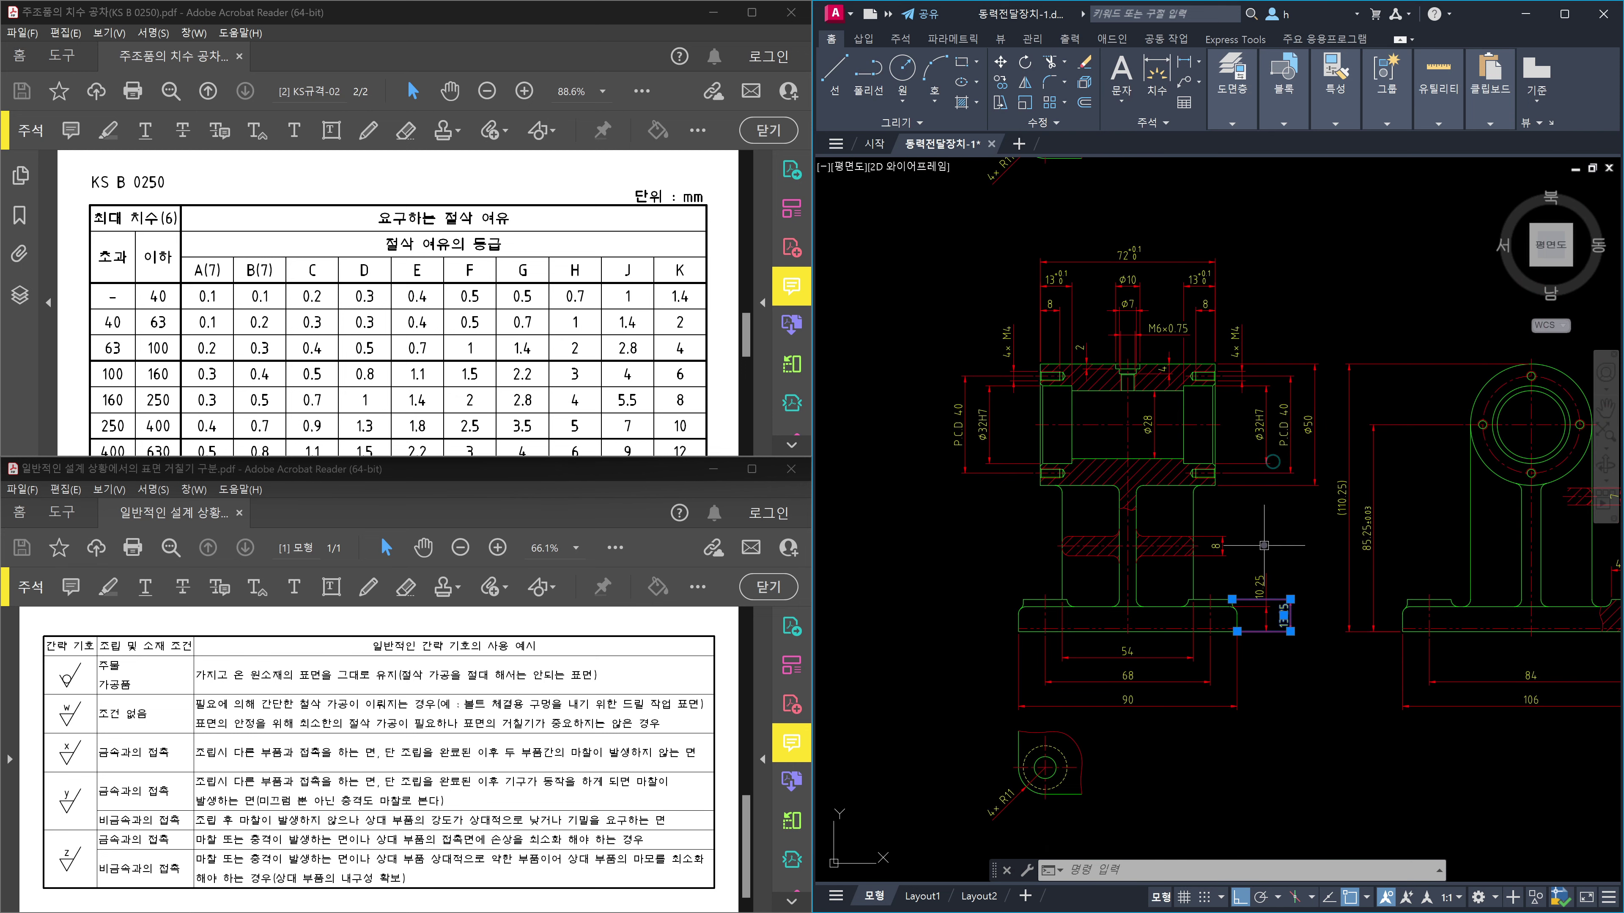
scroll(1264, 545, up, 4)
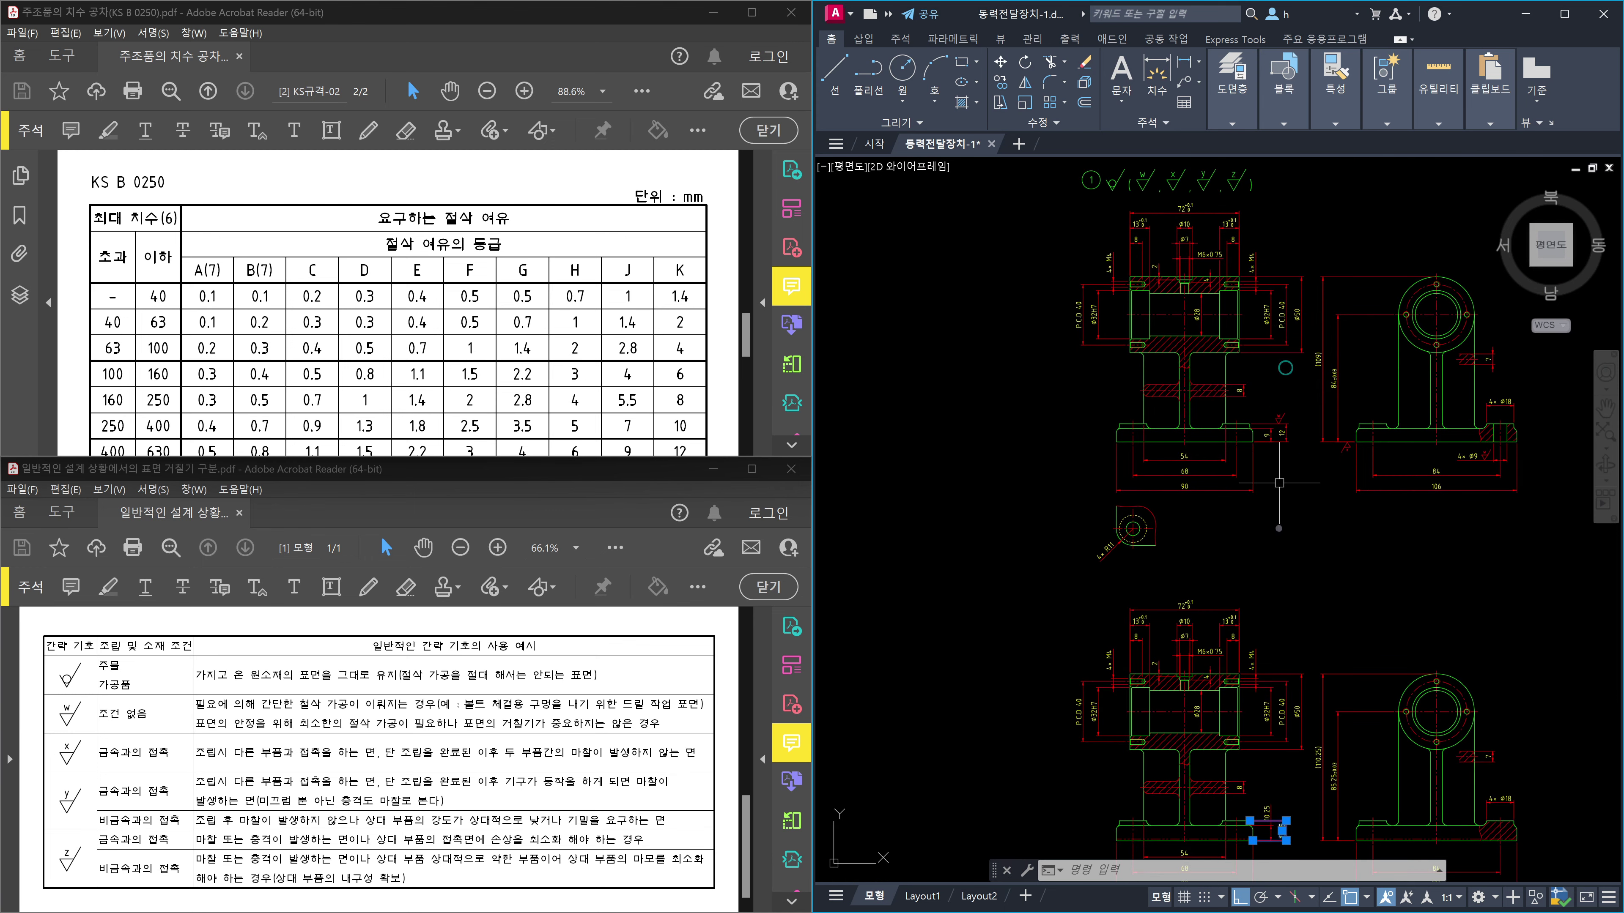
scroll(1210, 430, up, 4)
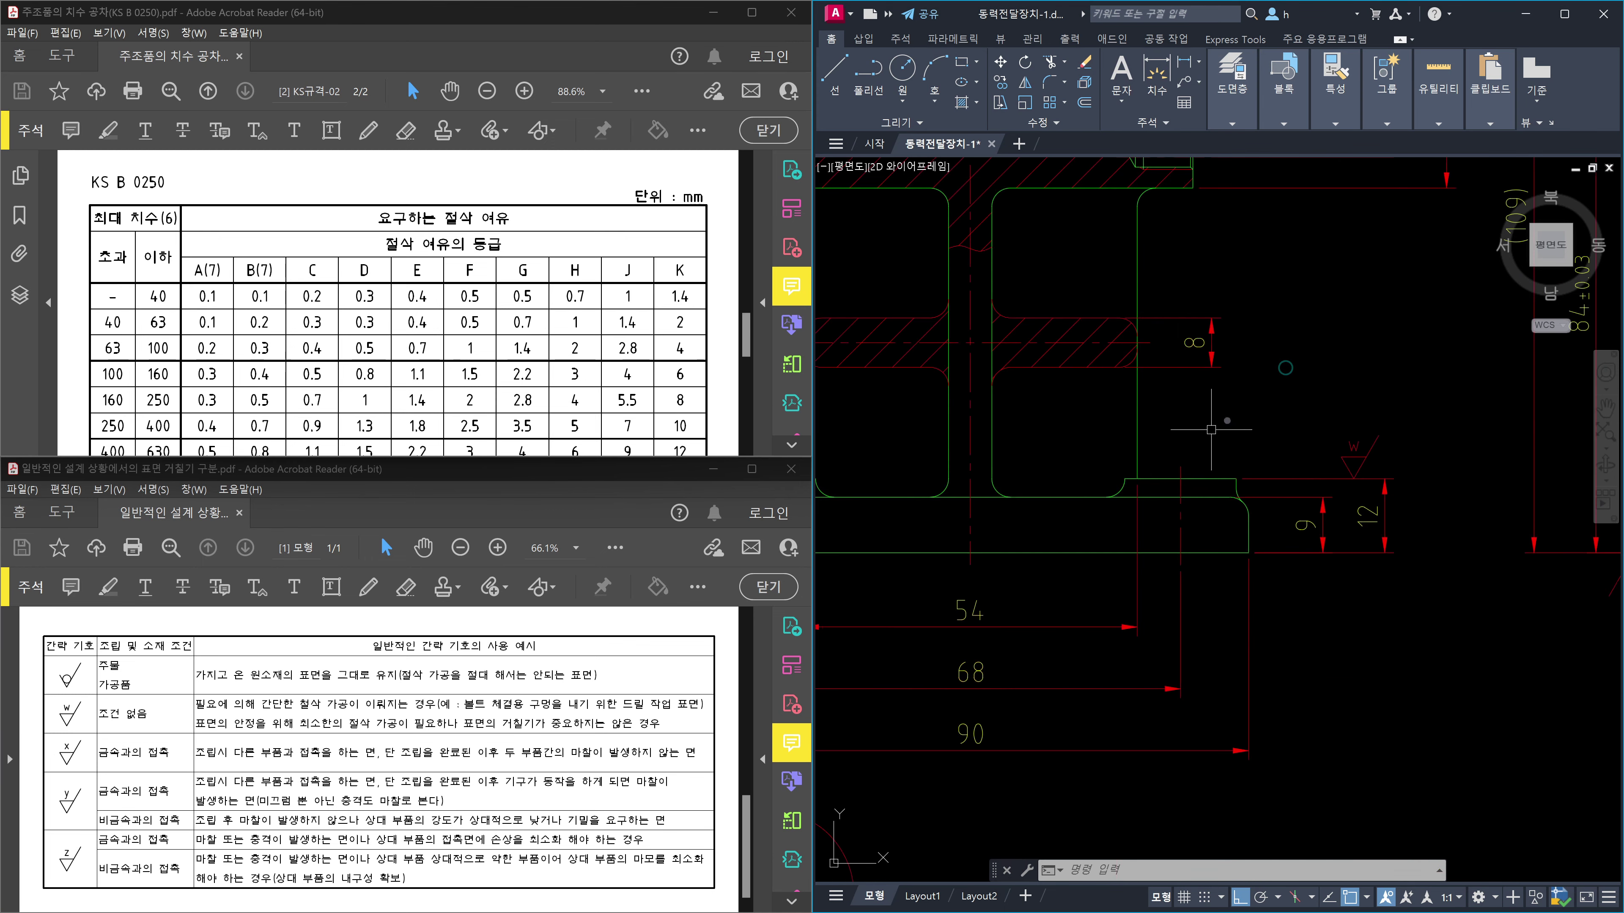
Highlight the base's underside in the finished drawing's front view to examine its relation to the bolt boss's top face.
scroll(1211, 430, up, 4)
click(1208, 514)
key(Escape)
click(1260, 774)
click(1226, 691)
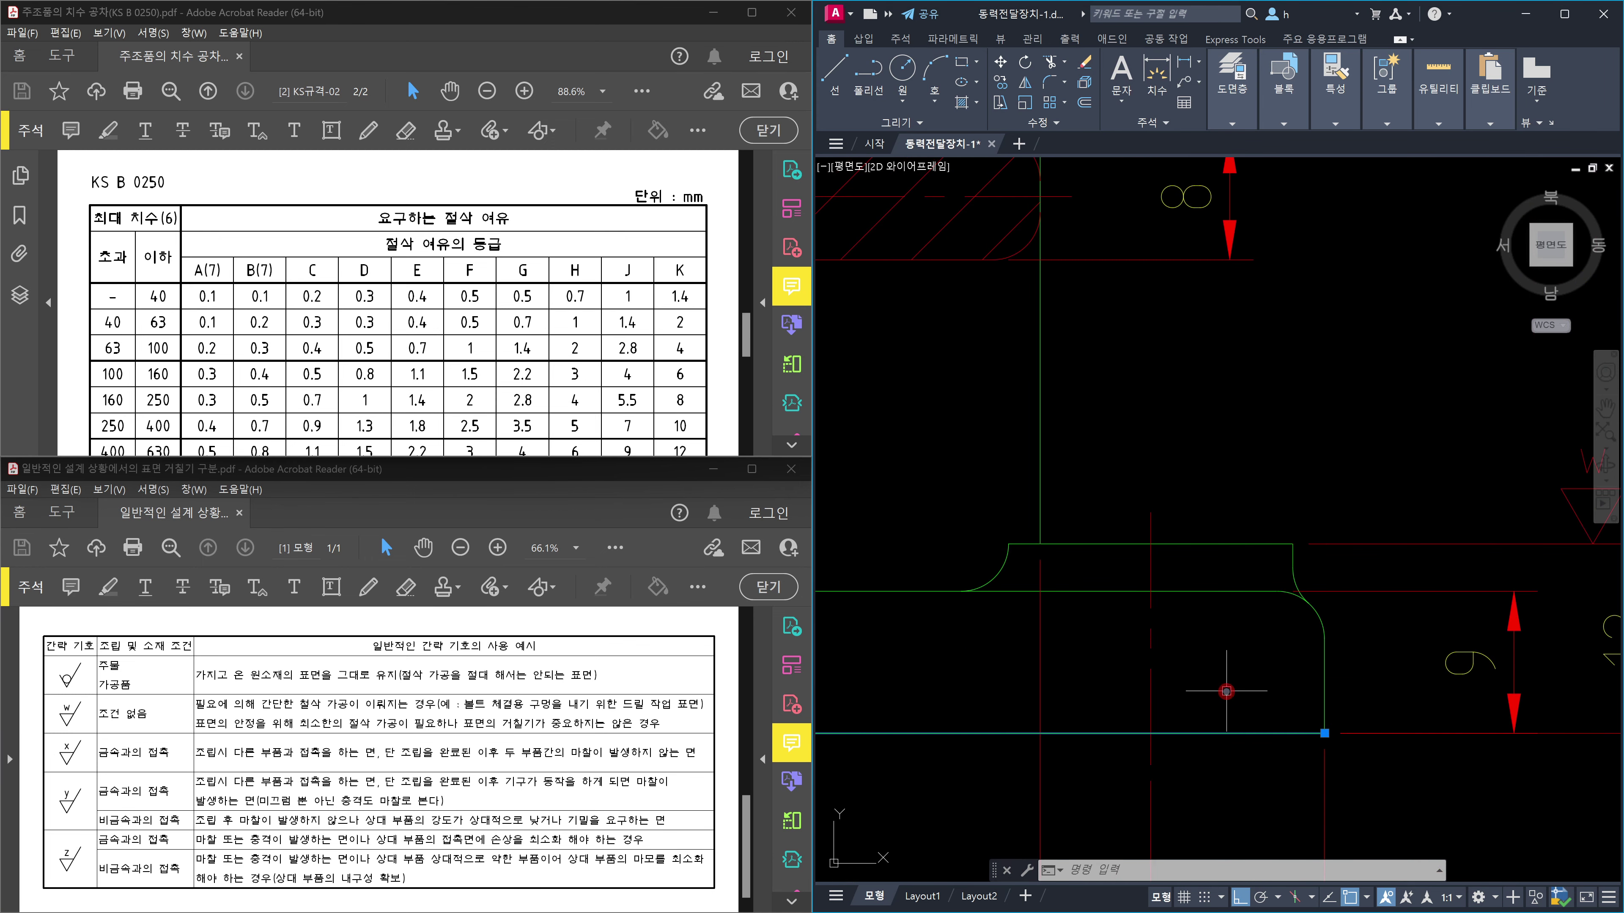
click(1241, 570)
key(Escape)
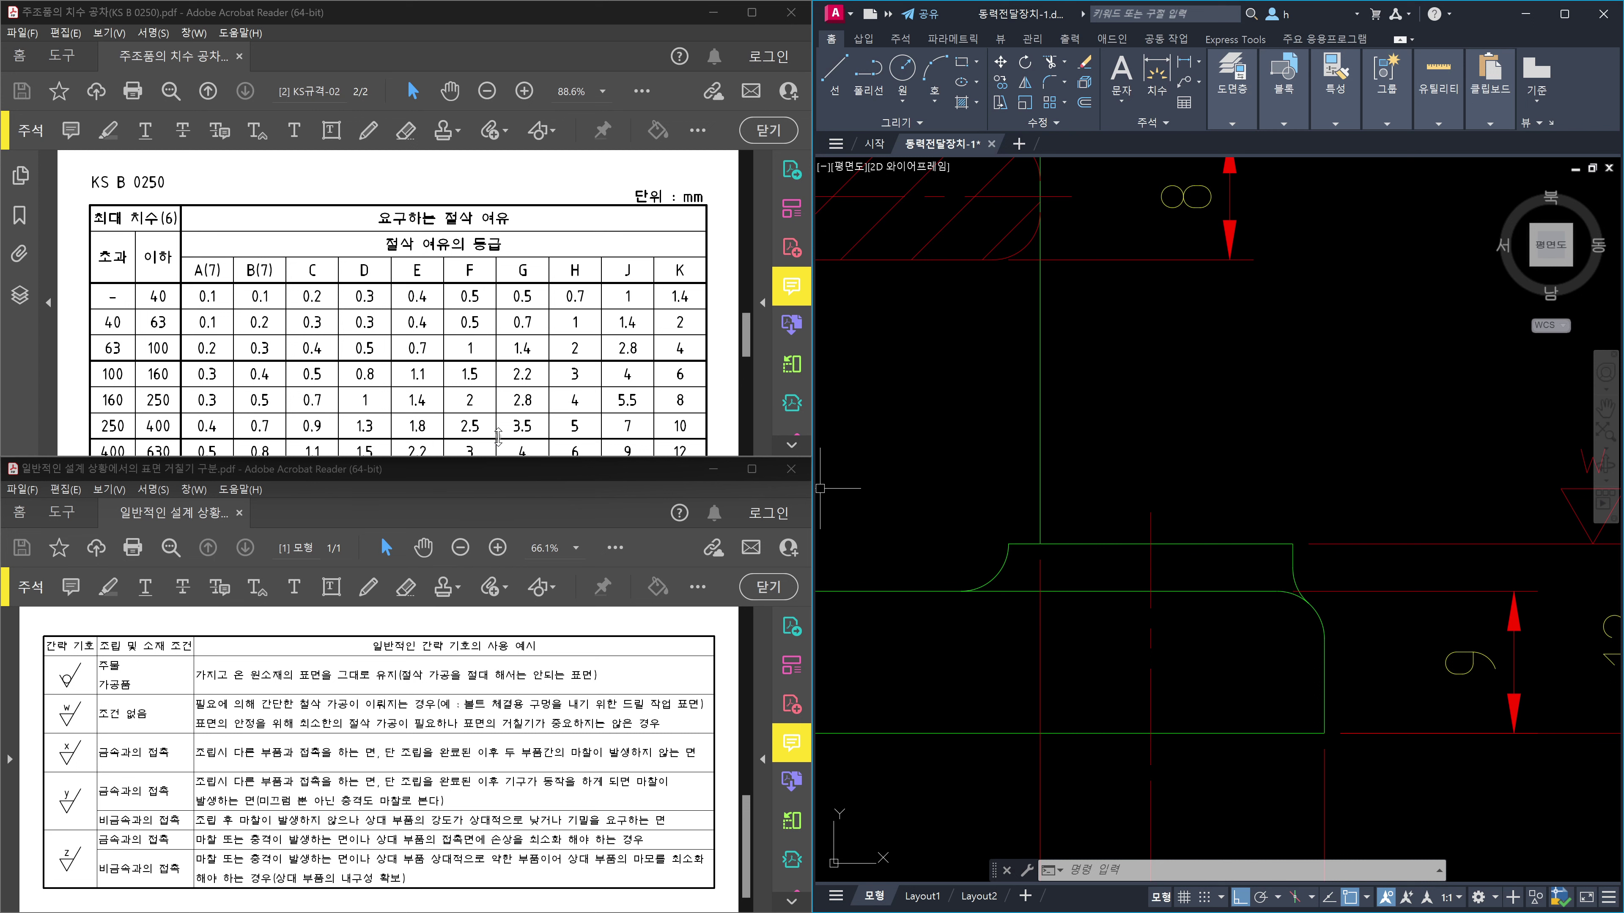
Consult the casting tolerance grade (CT) table in KS B 0250 and compare it with the base's 9 and 12 height dimensions.
scroll(521, 332, up, 10)
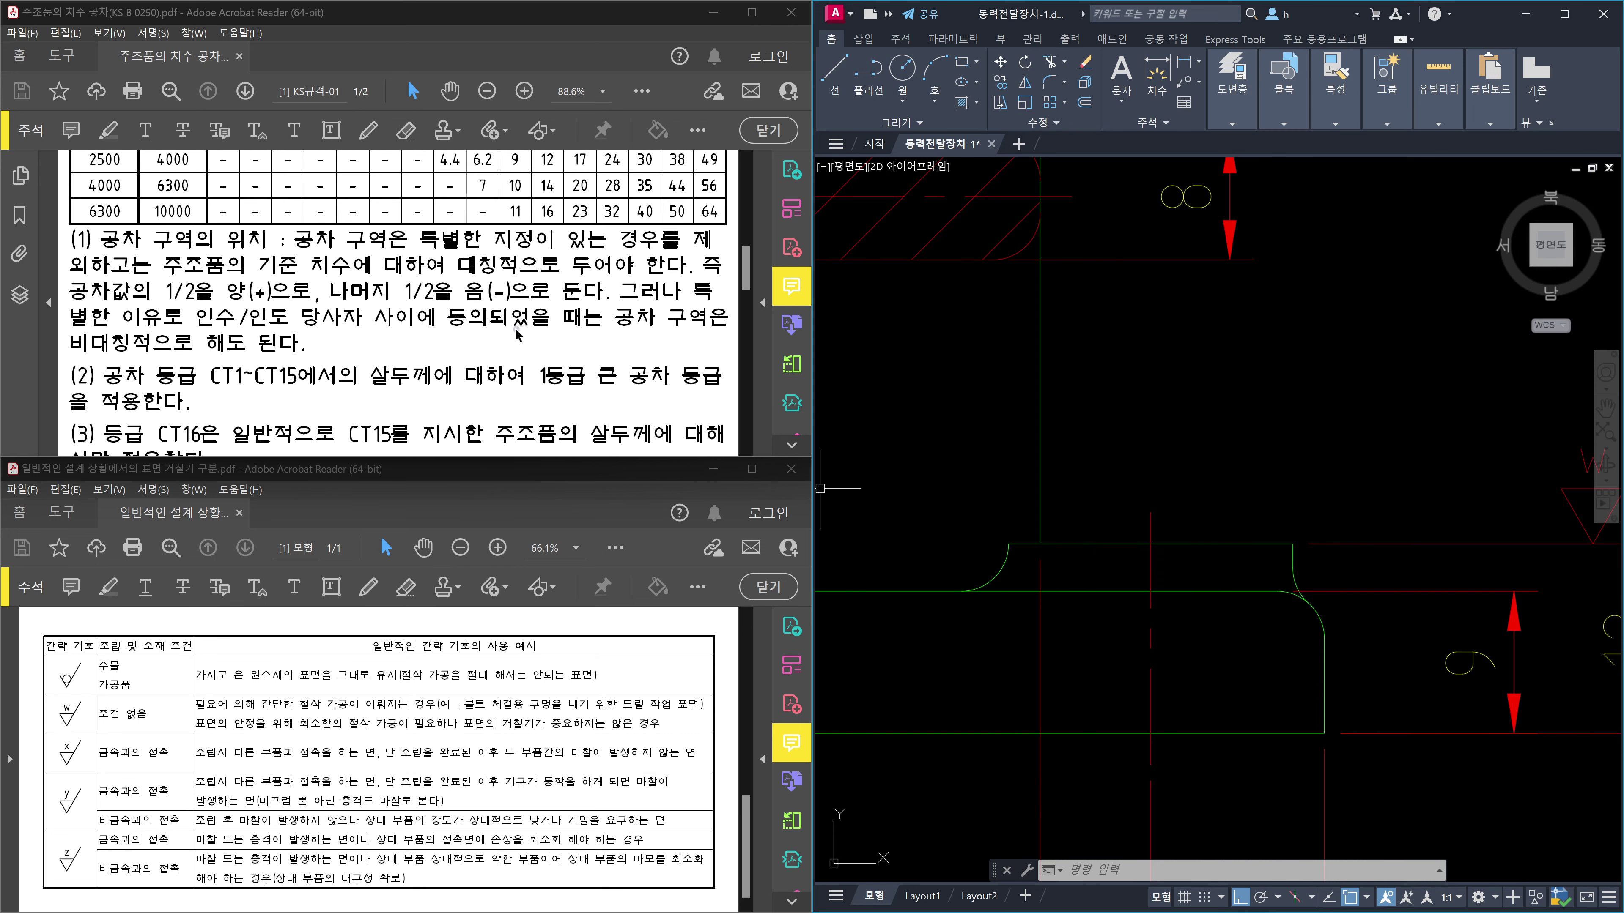
scroll(517, 333, up, 1)
scroll(517, 333, up, 5)
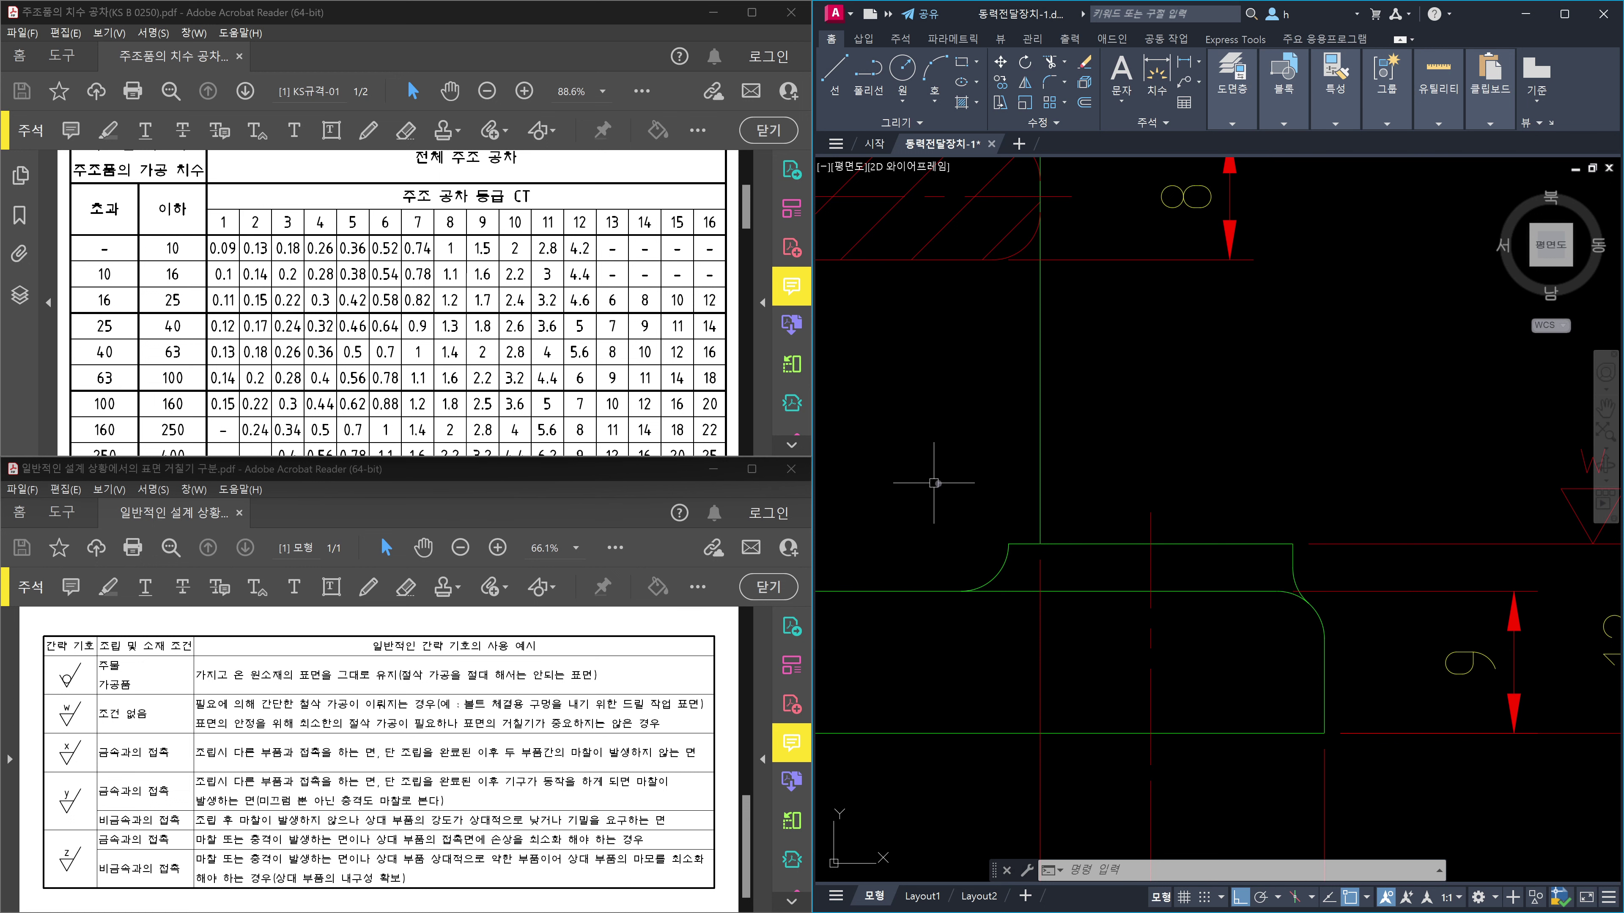
middle_drag(1448, 637, 1123, 598)
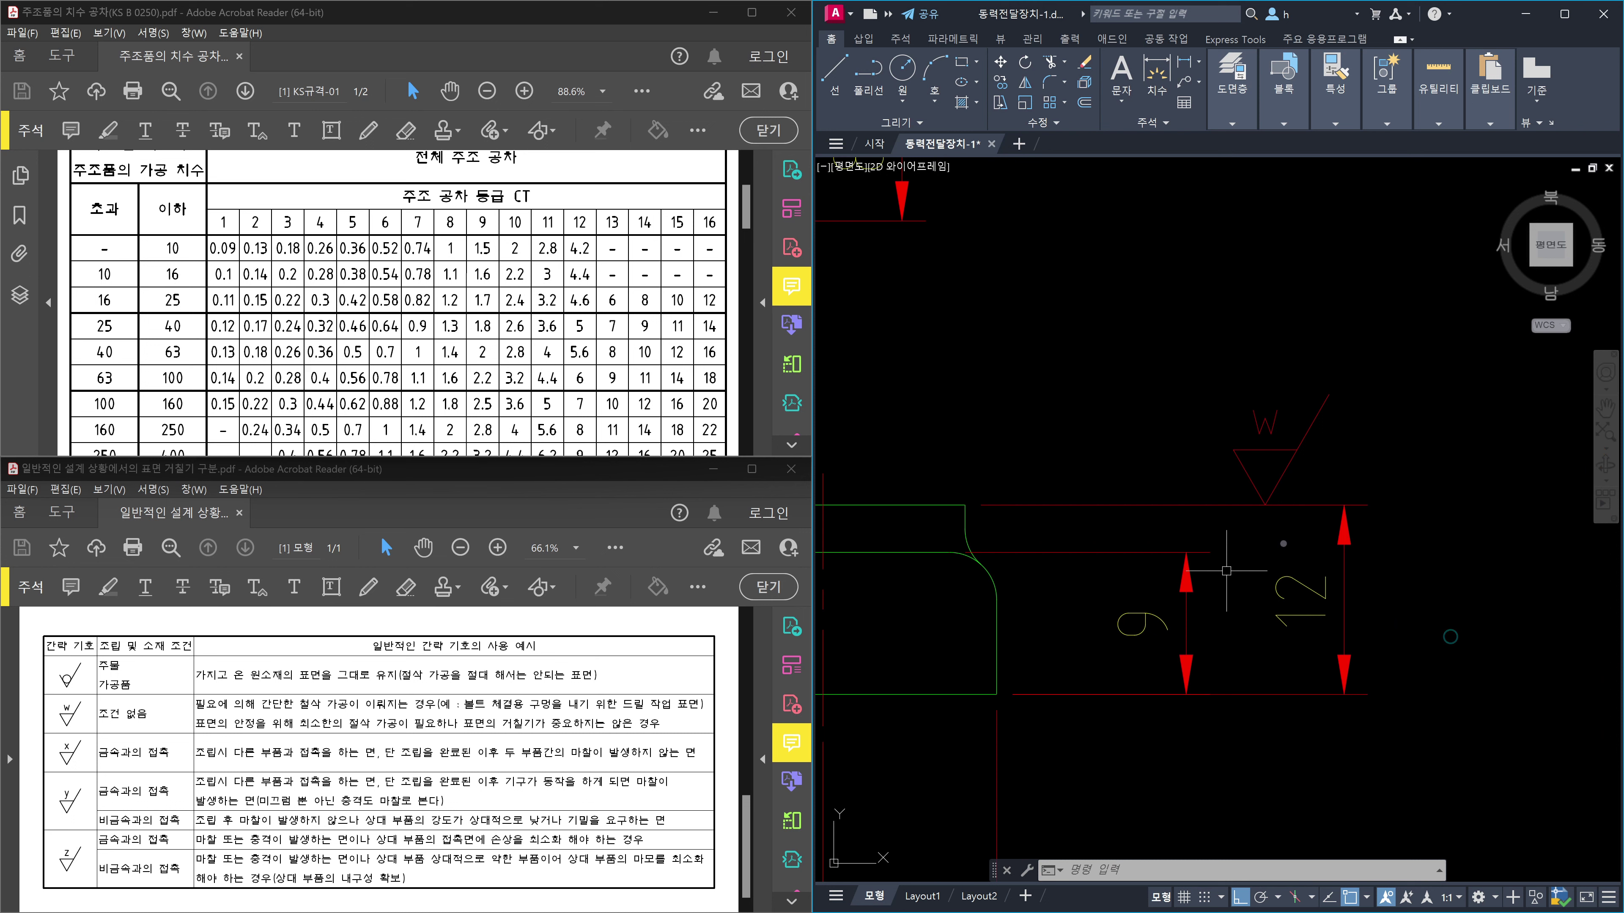
mouse_move(825, 448)
middle_down()
mouse_move(997, 464)
mouse_move(1050, 494)
middle_up()
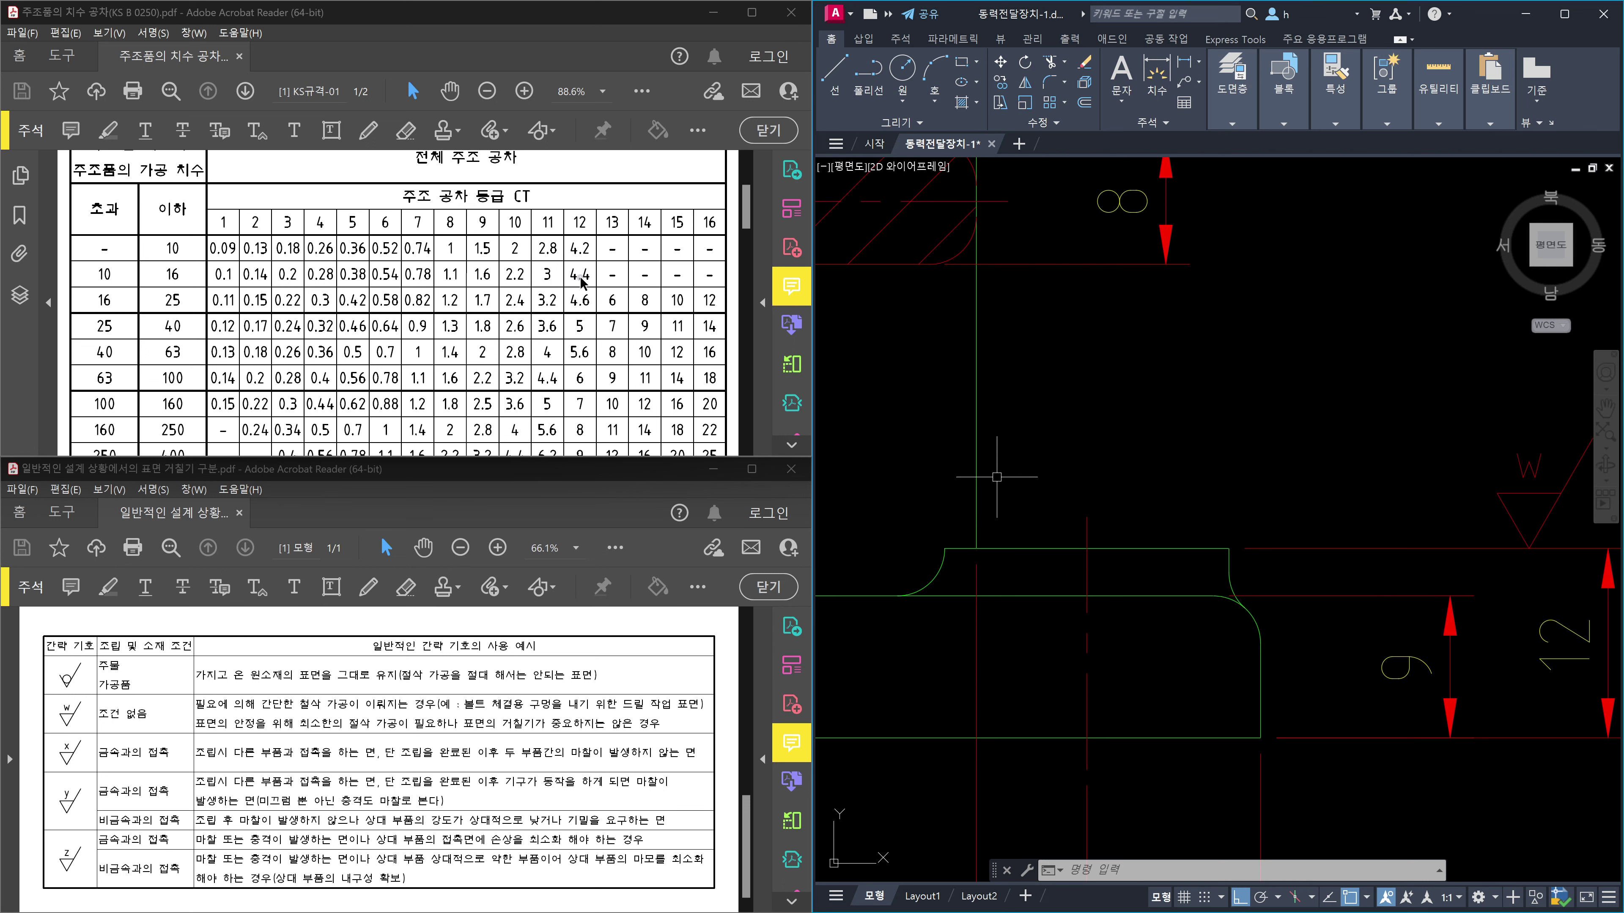
Offset the bolt boss's top edge in the casting drawing's front view by 1.1 mm both upward and downward.
scroll(1406, 553, down, 8)
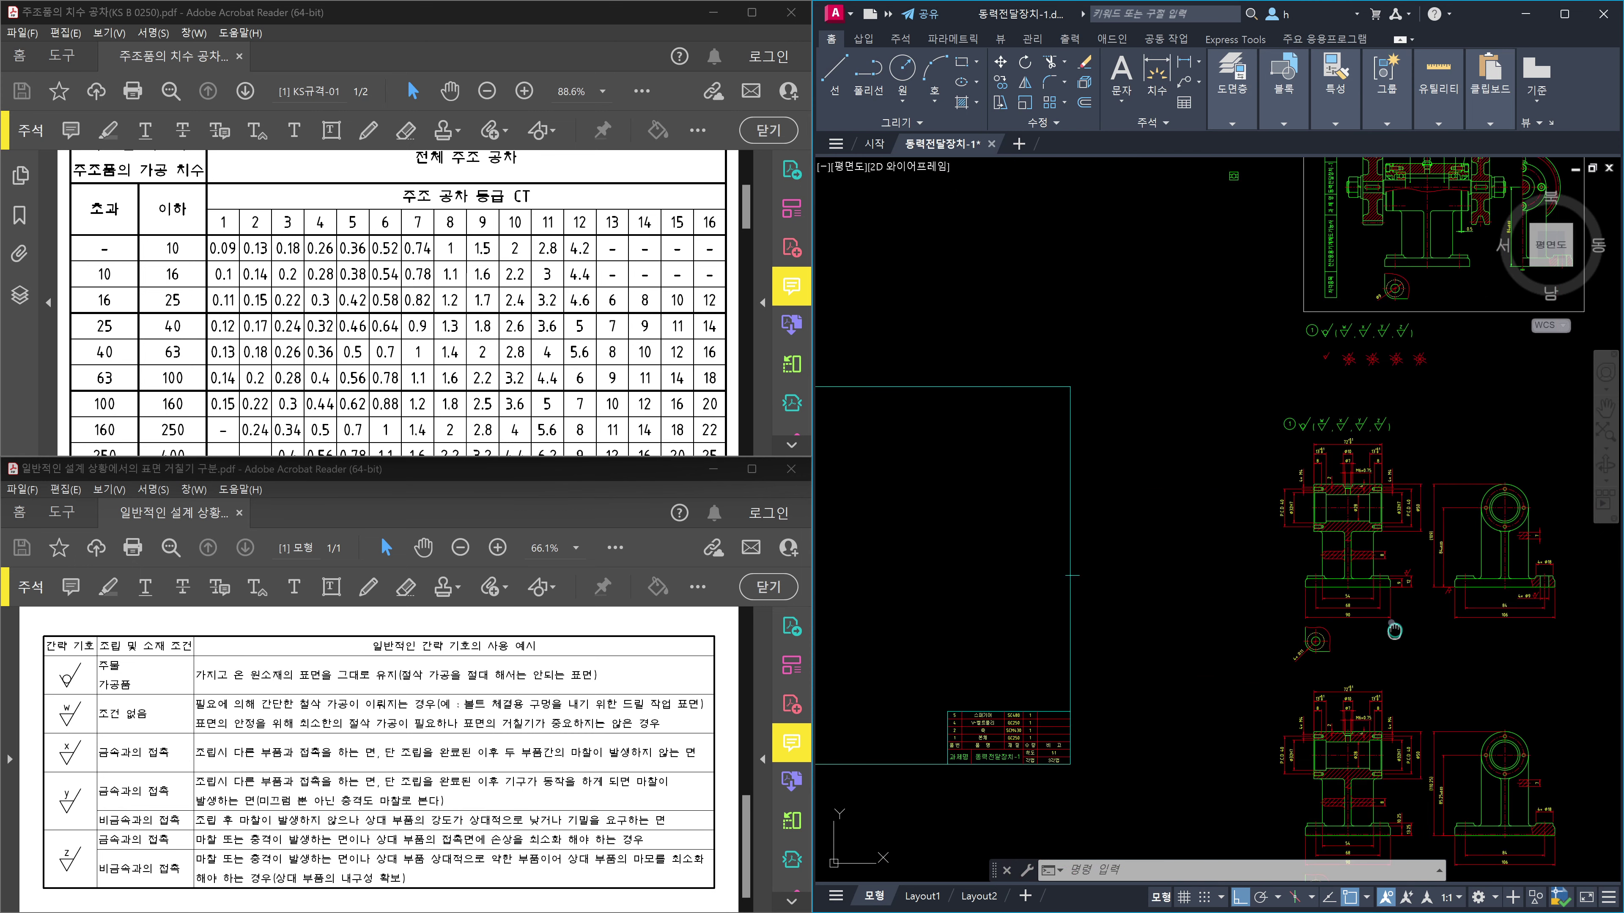
scroll(1314, 697, up, 8)
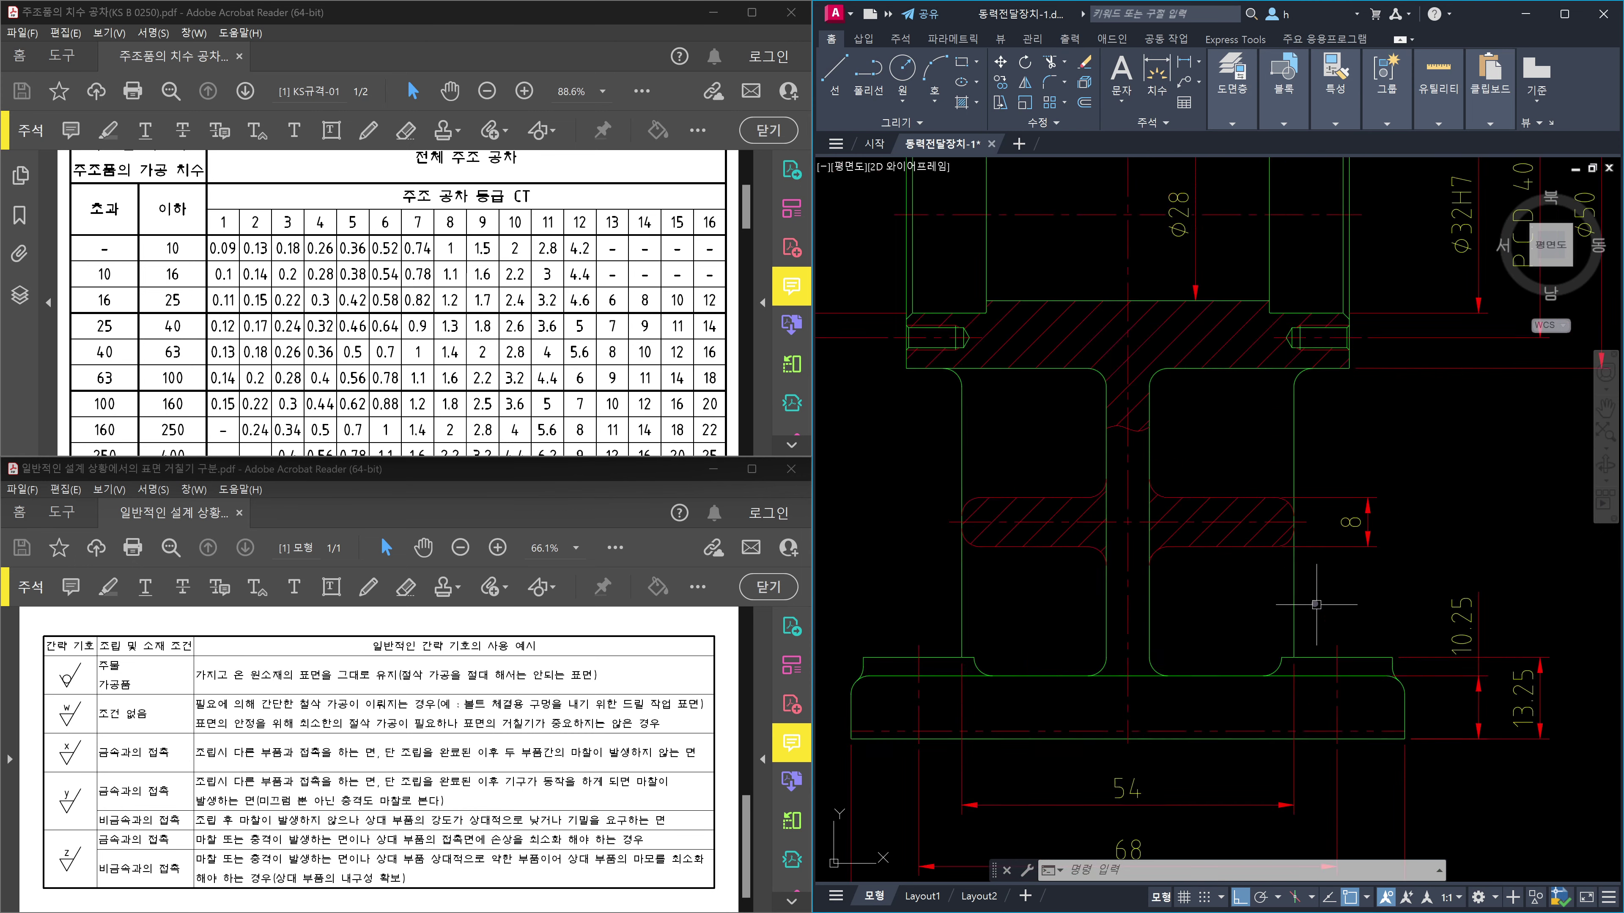
scroll(1323, 658, down, 5)
scroll(1330, 622, up, 6)
scroll(1330, 622, up, 3)
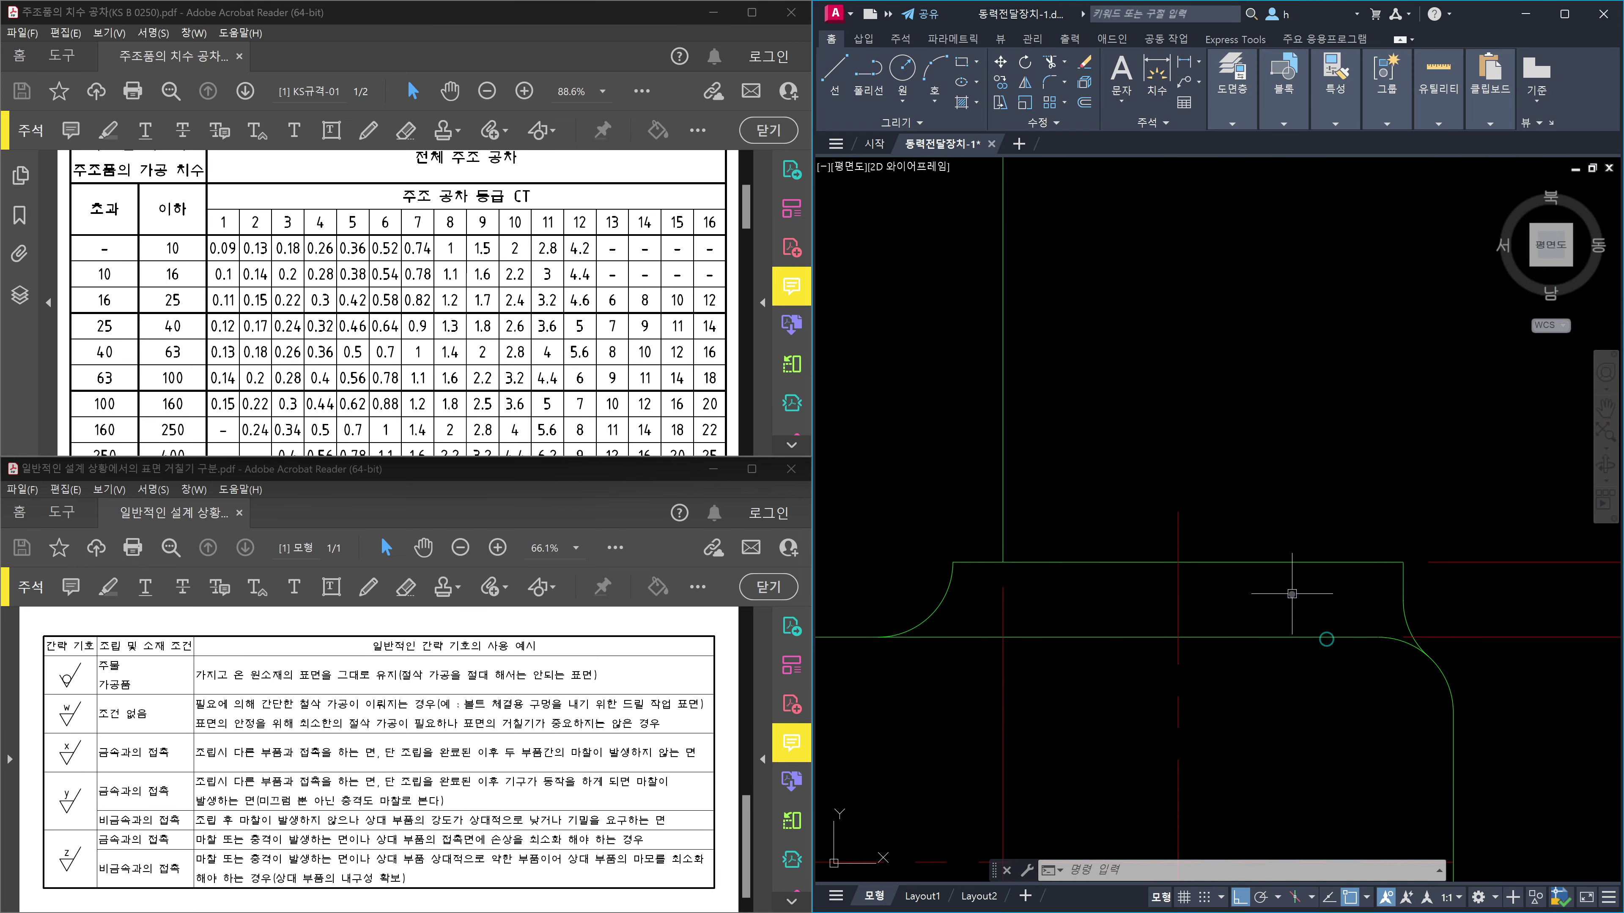
key(Escape)
key(Escape)
key(Escape)
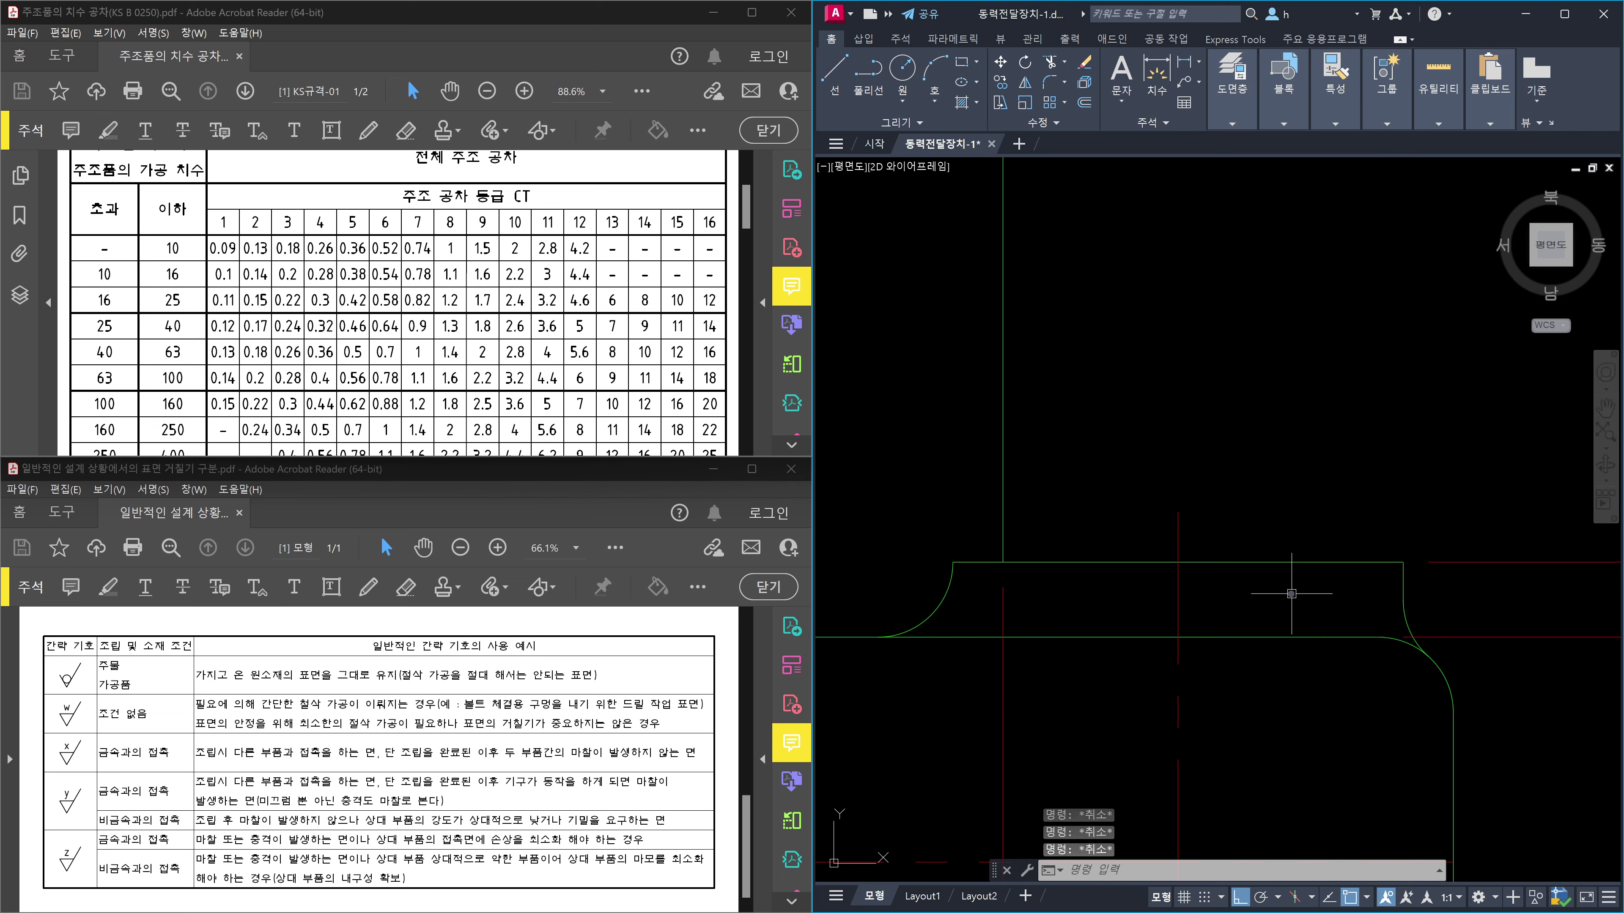
text(o)
key(Return)
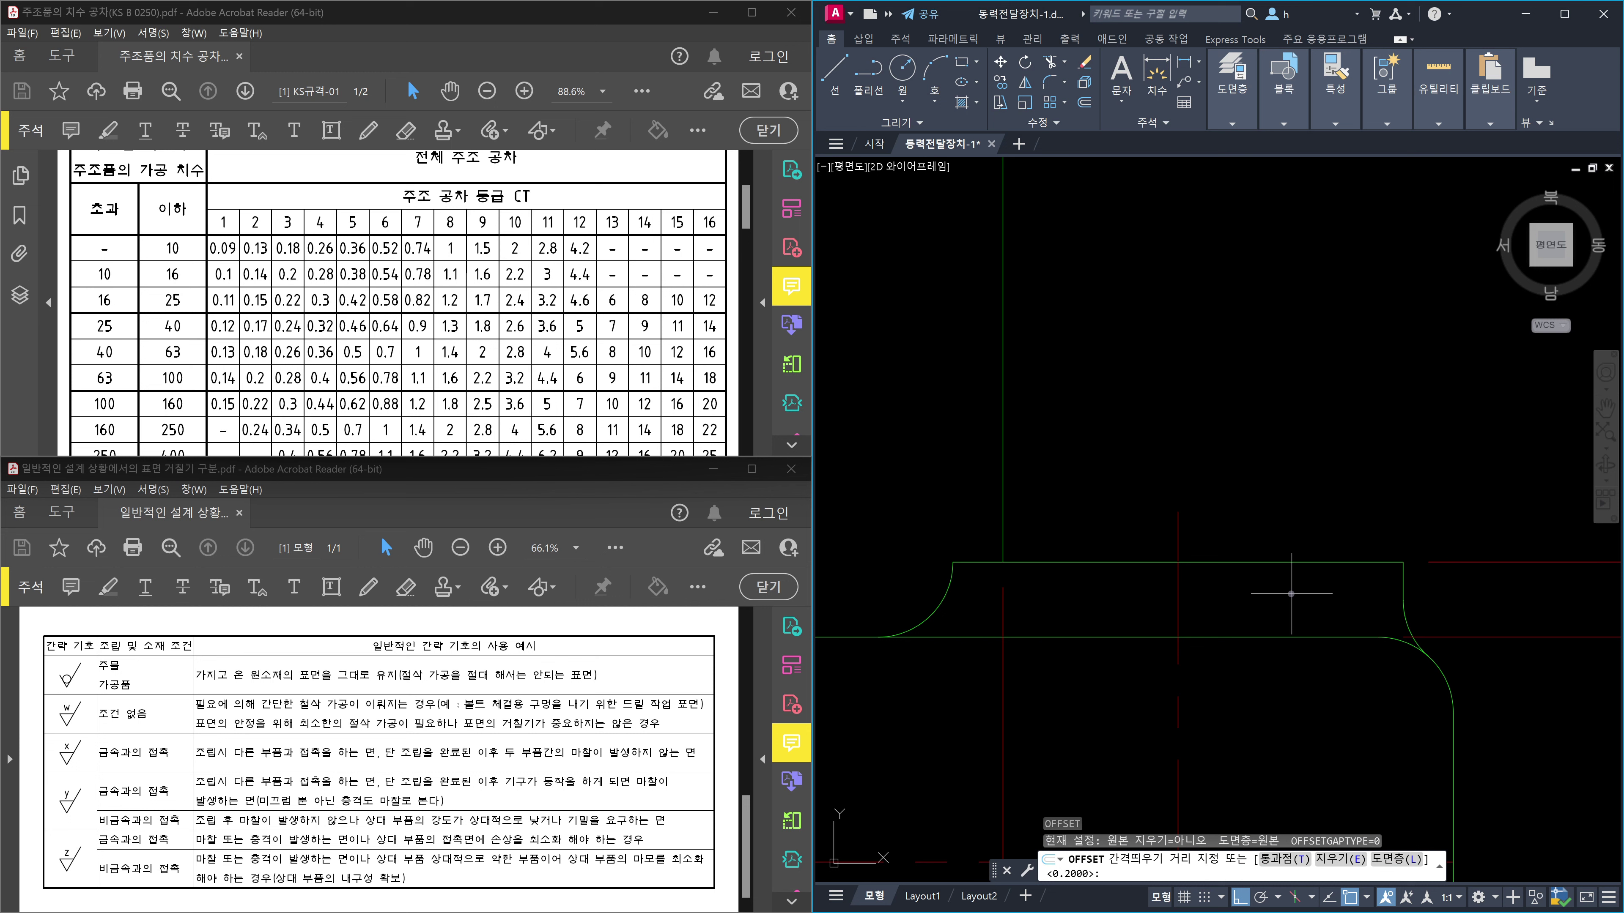
text(1.1)
key(Return)
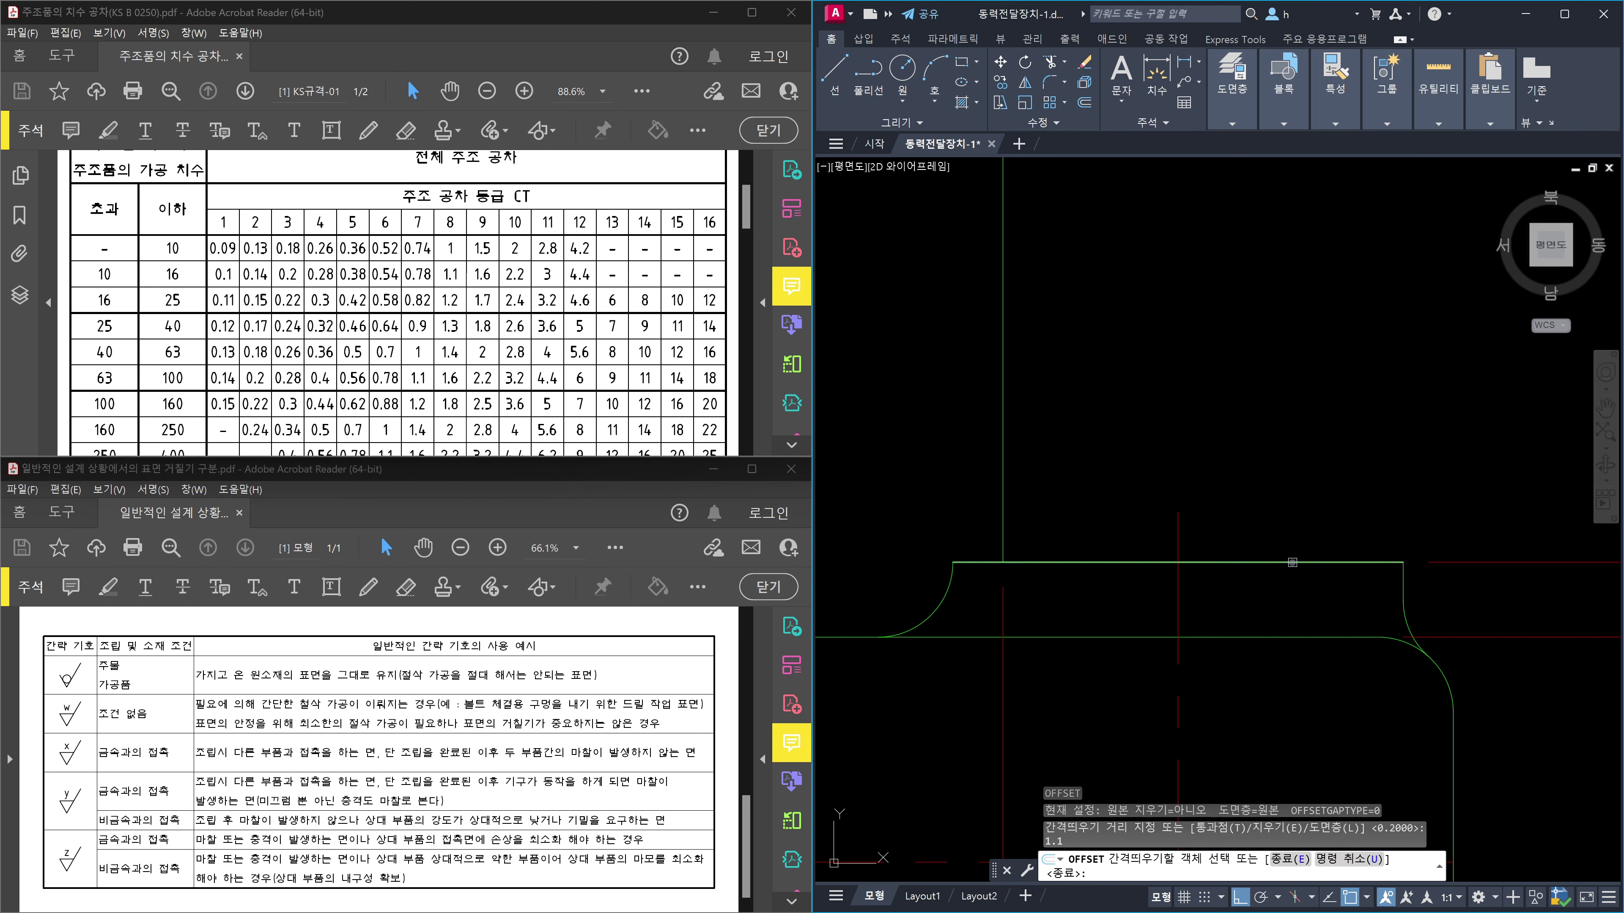
click(1293, 561)
click(1300, 591)
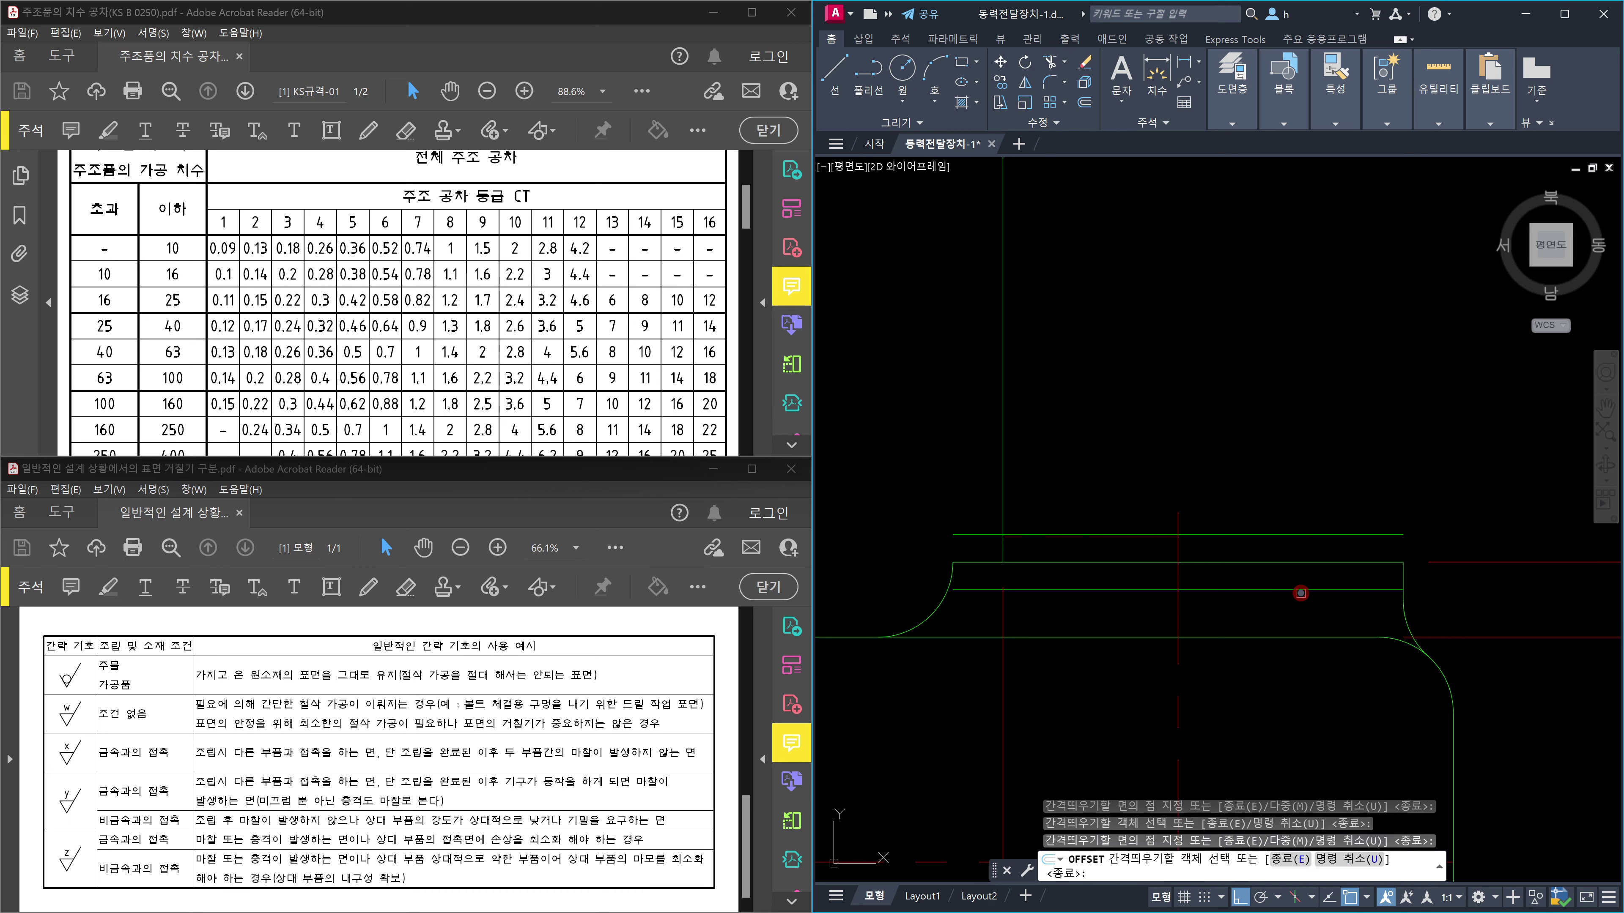
key(Escape)
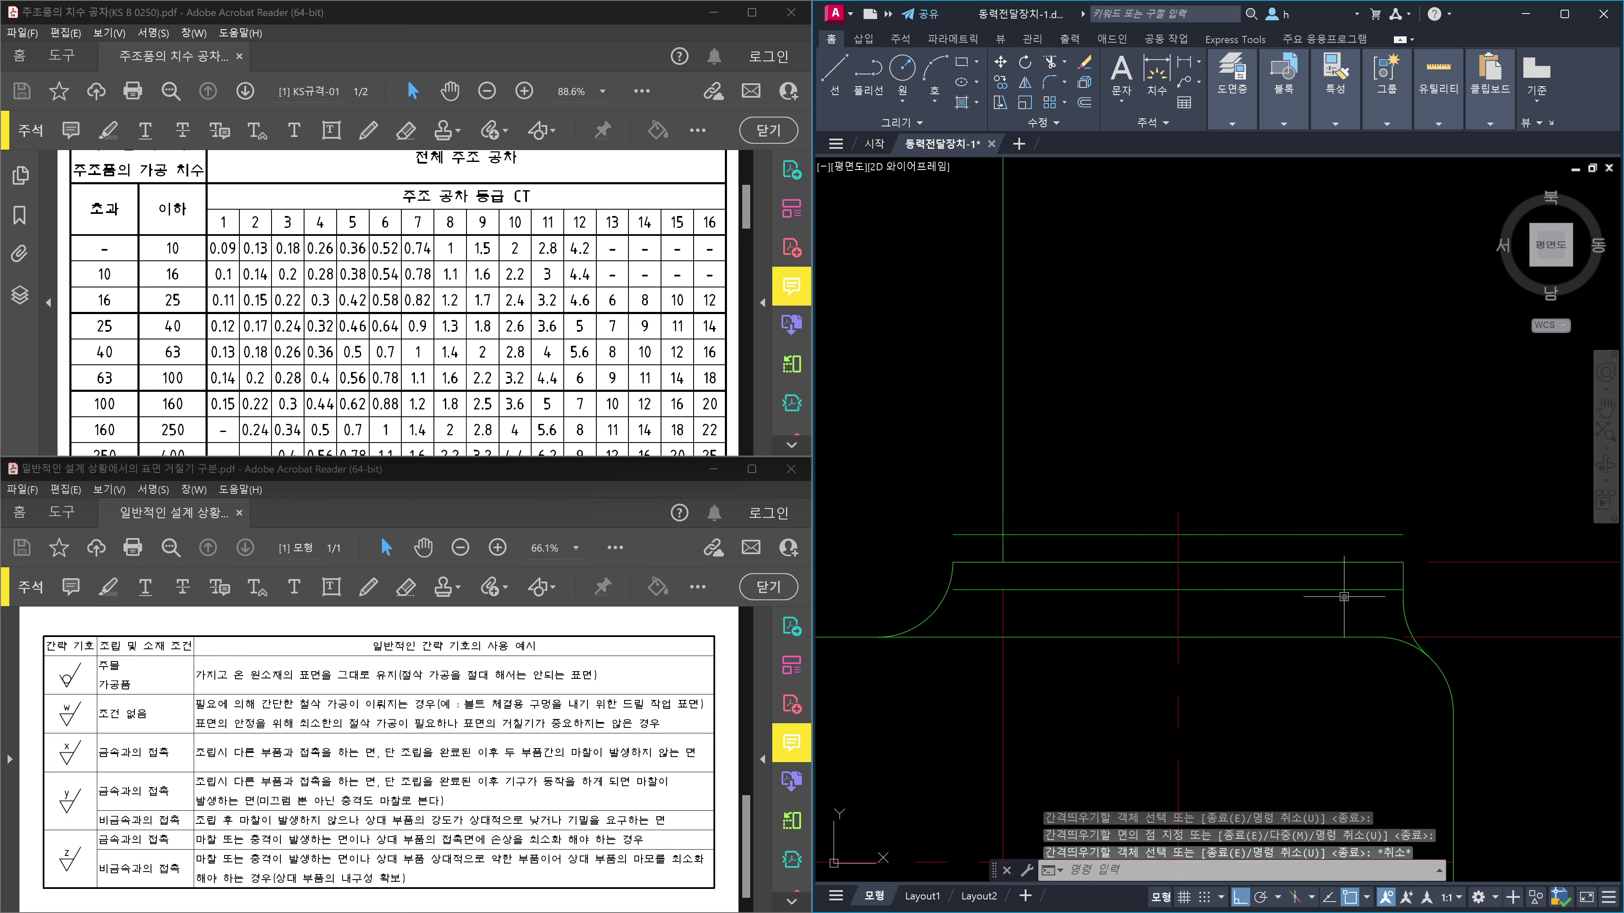
Highlight both offset lines around the boss's top edge and examine the required machining allowance table in KS B 0250.
click(1358, 578)
click(1344, 580)
click(1355, 548)
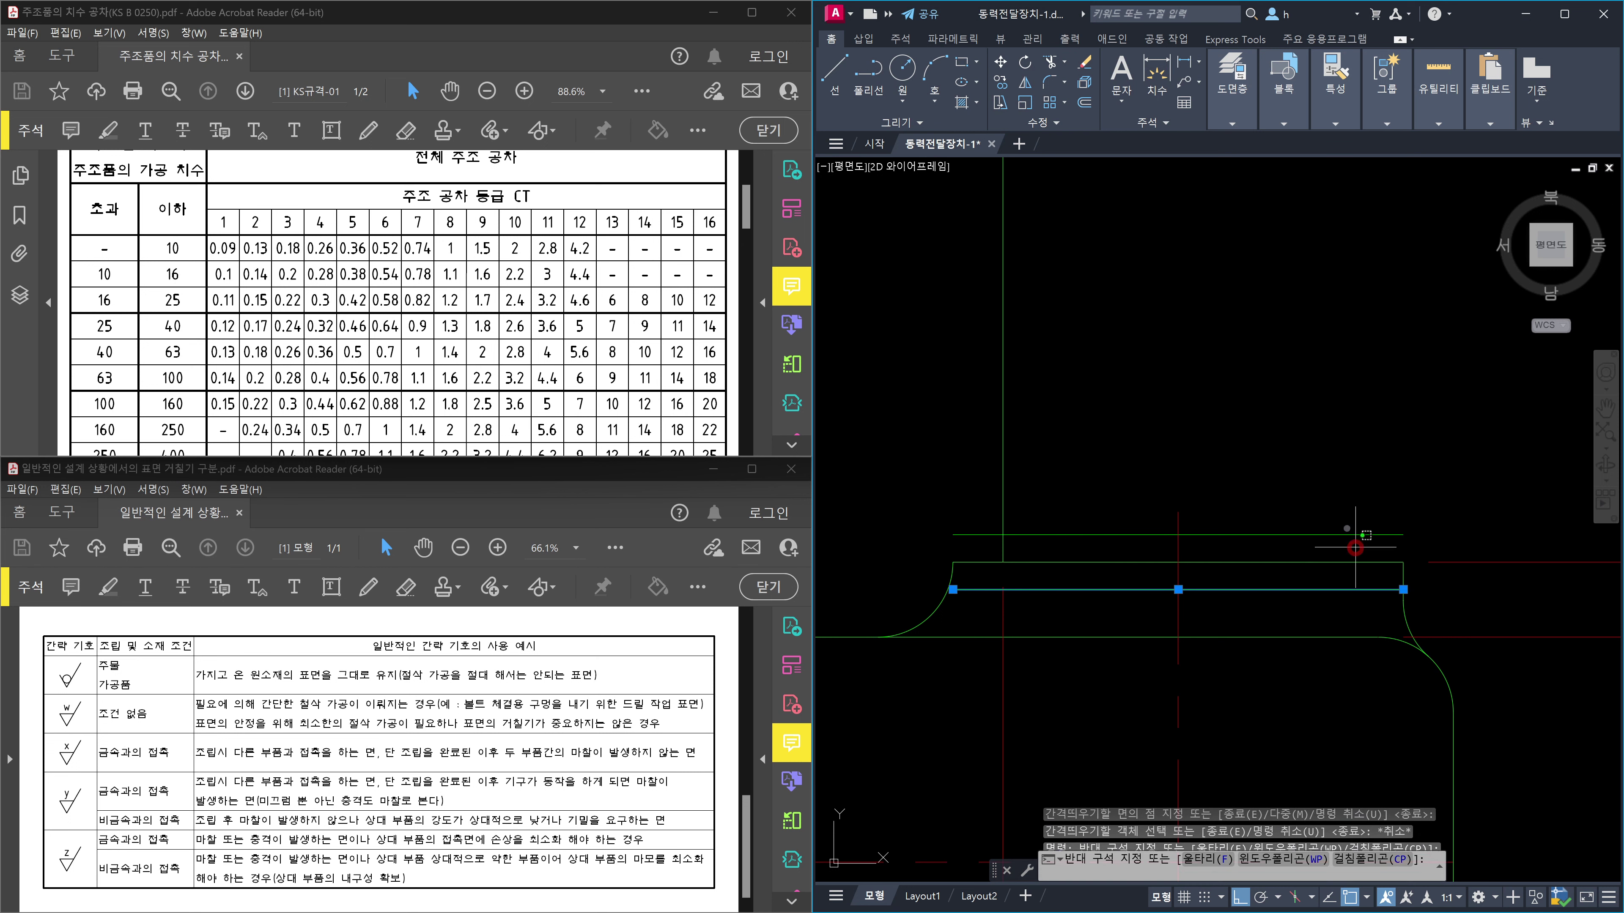
click(1341, 517)
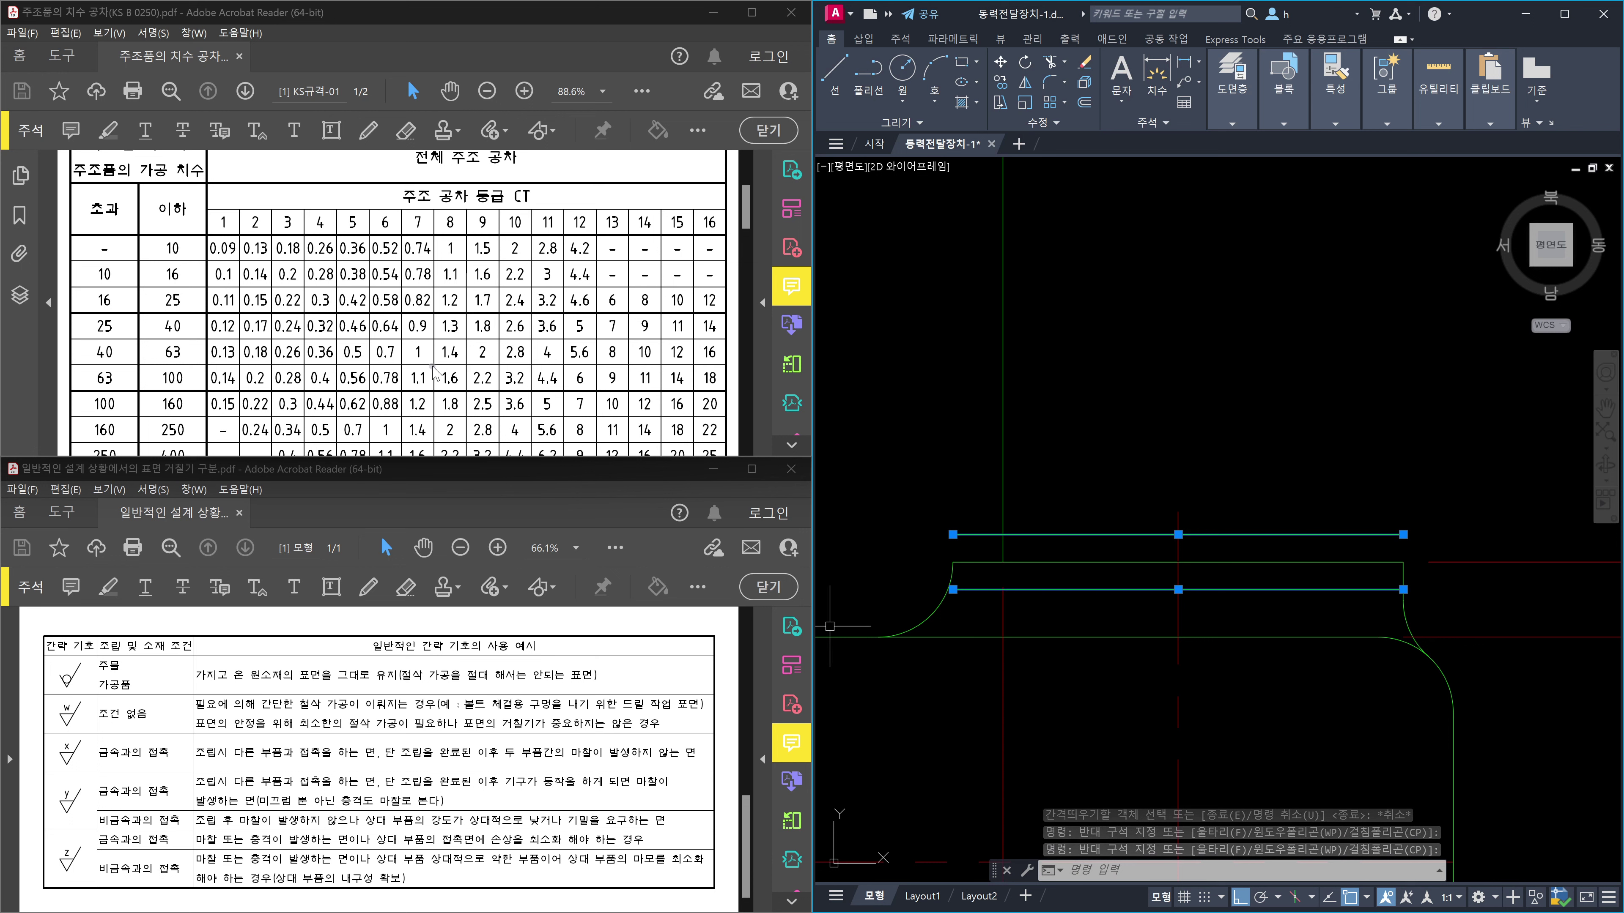
scroll(595, 326, down, 5)
scroll(595, 325, down, 8)
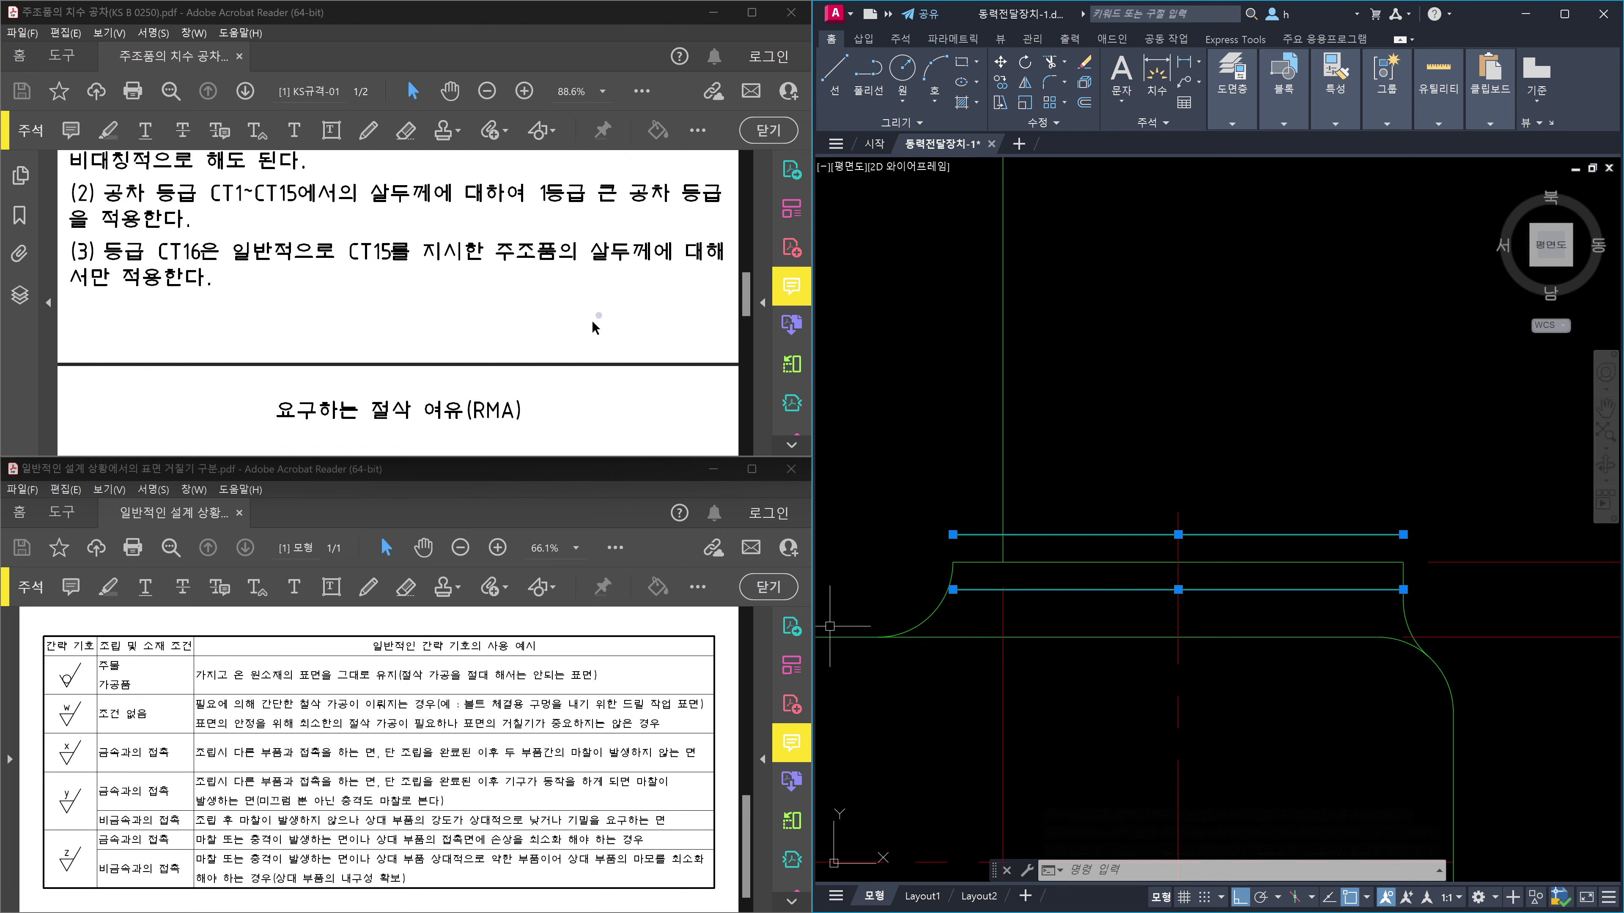
scroll(591, 320, down, 3)
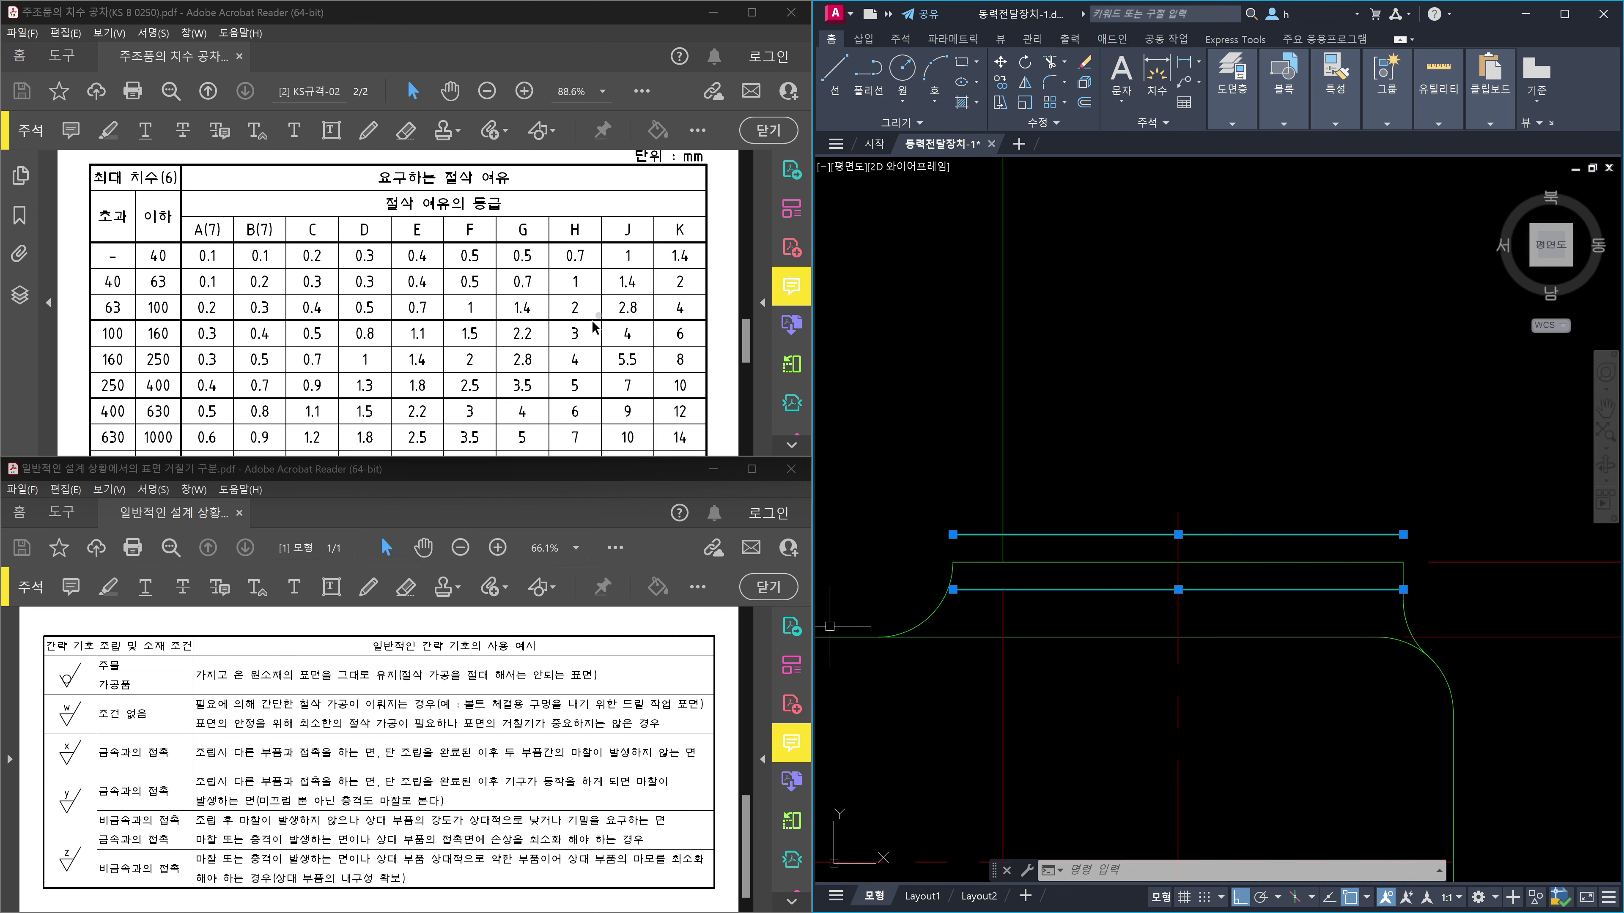
scroll(596, 327, down, 1)
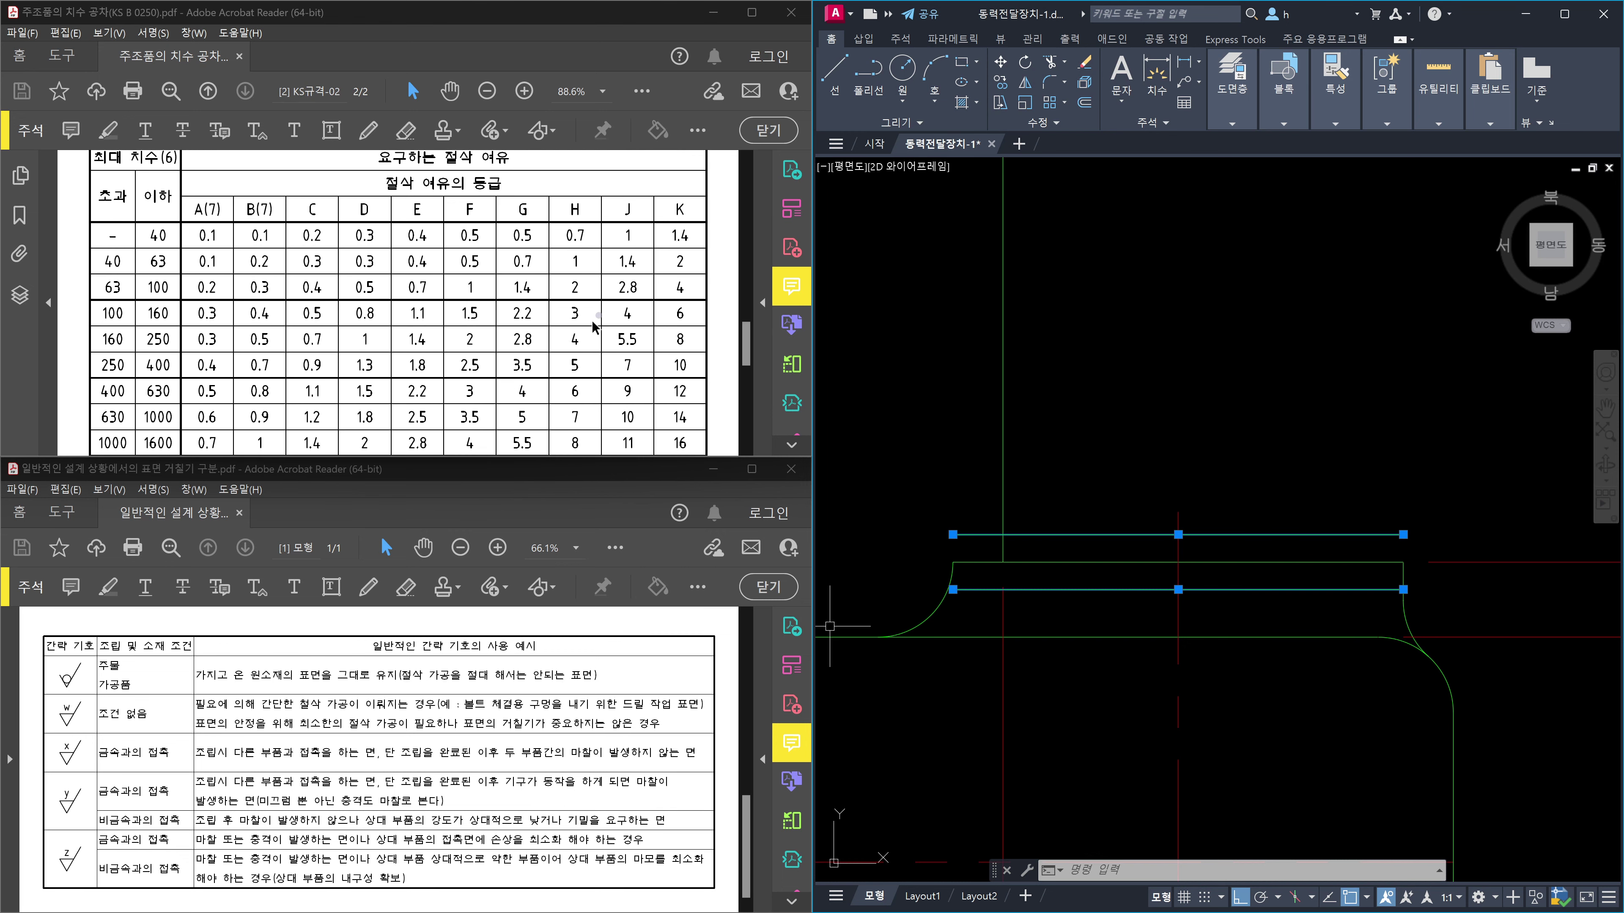
click(829, 417)
key(Escape)
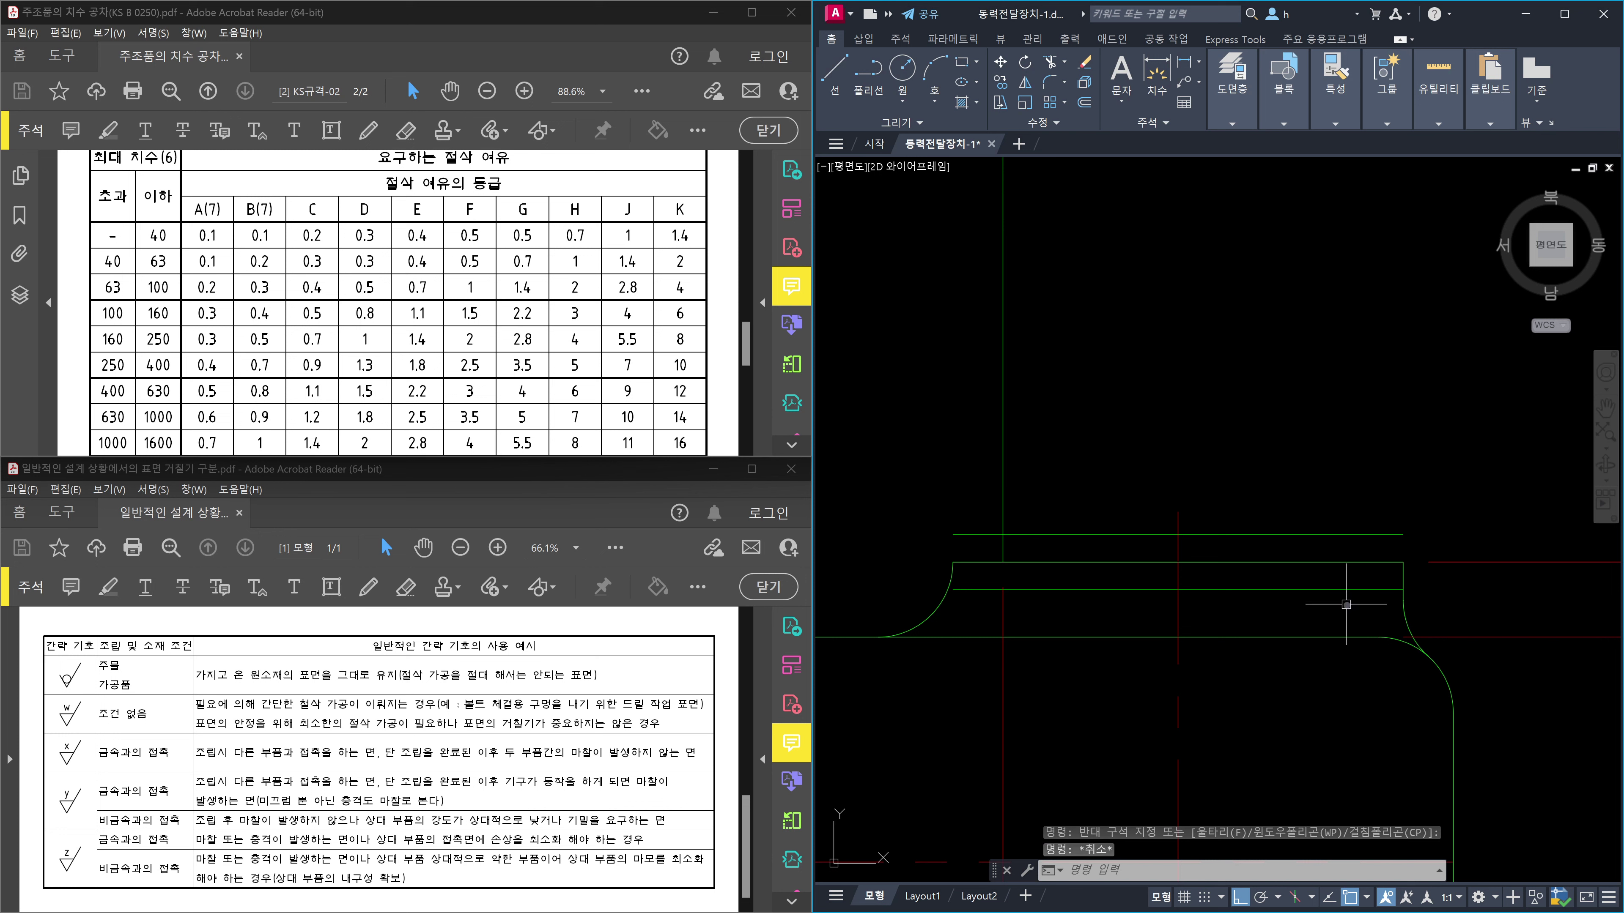
Delete the two offset lines above and below the boss's top edge.
key(Escape)
click(1334, 590)
click(1321, 575)
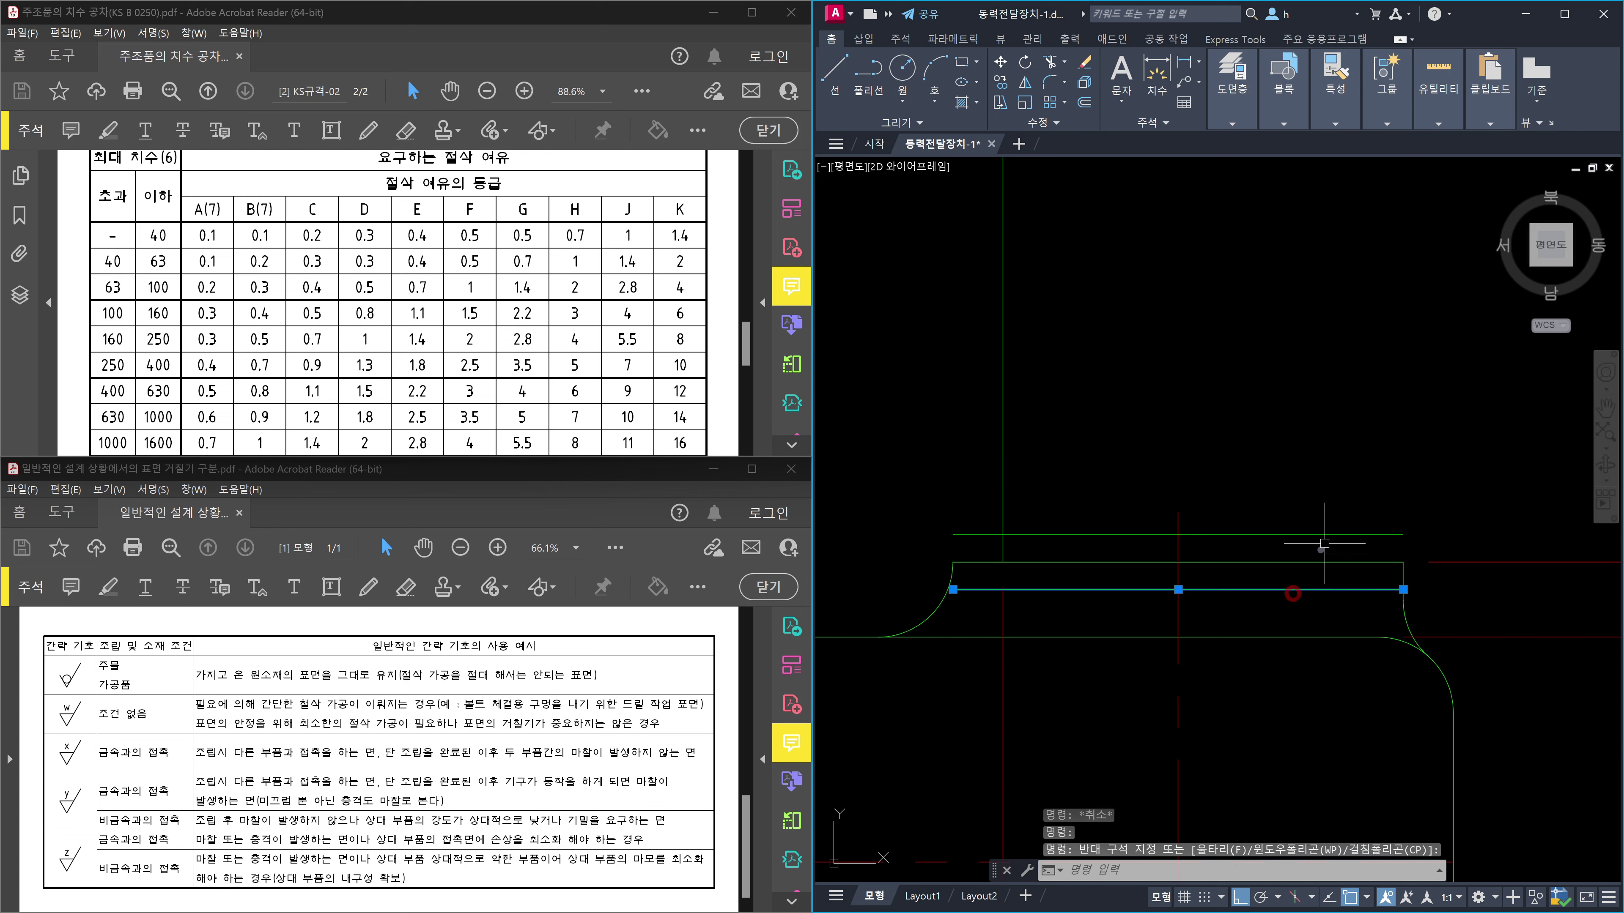
click(1300, 479)
key(Delete)
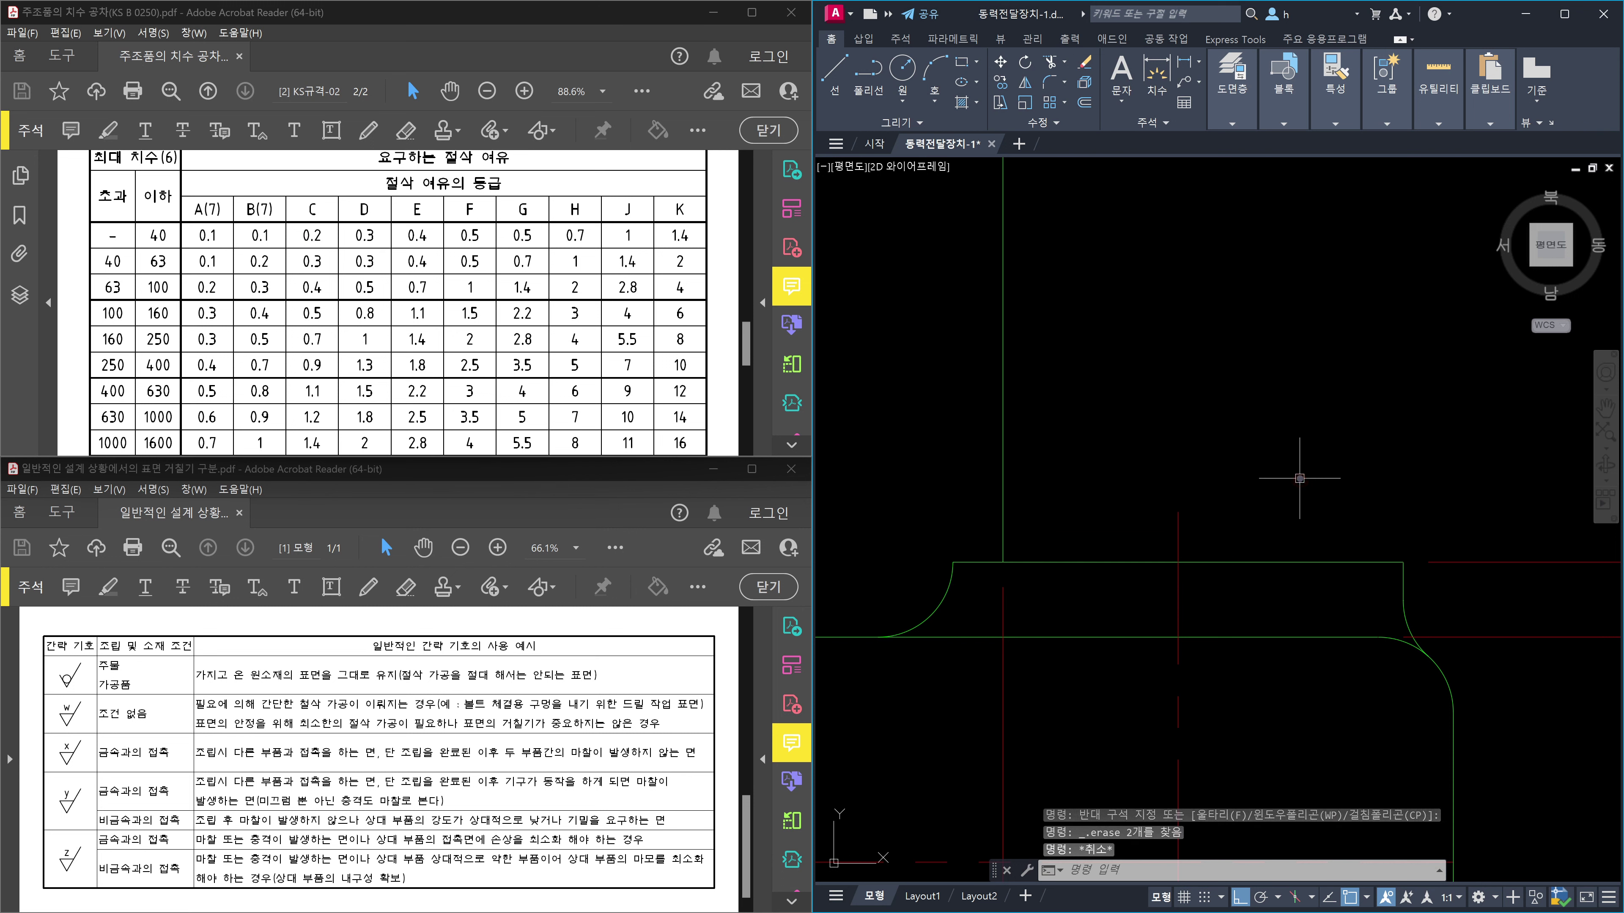
text(o)
key(Return)
text(0.2)
key(Return)
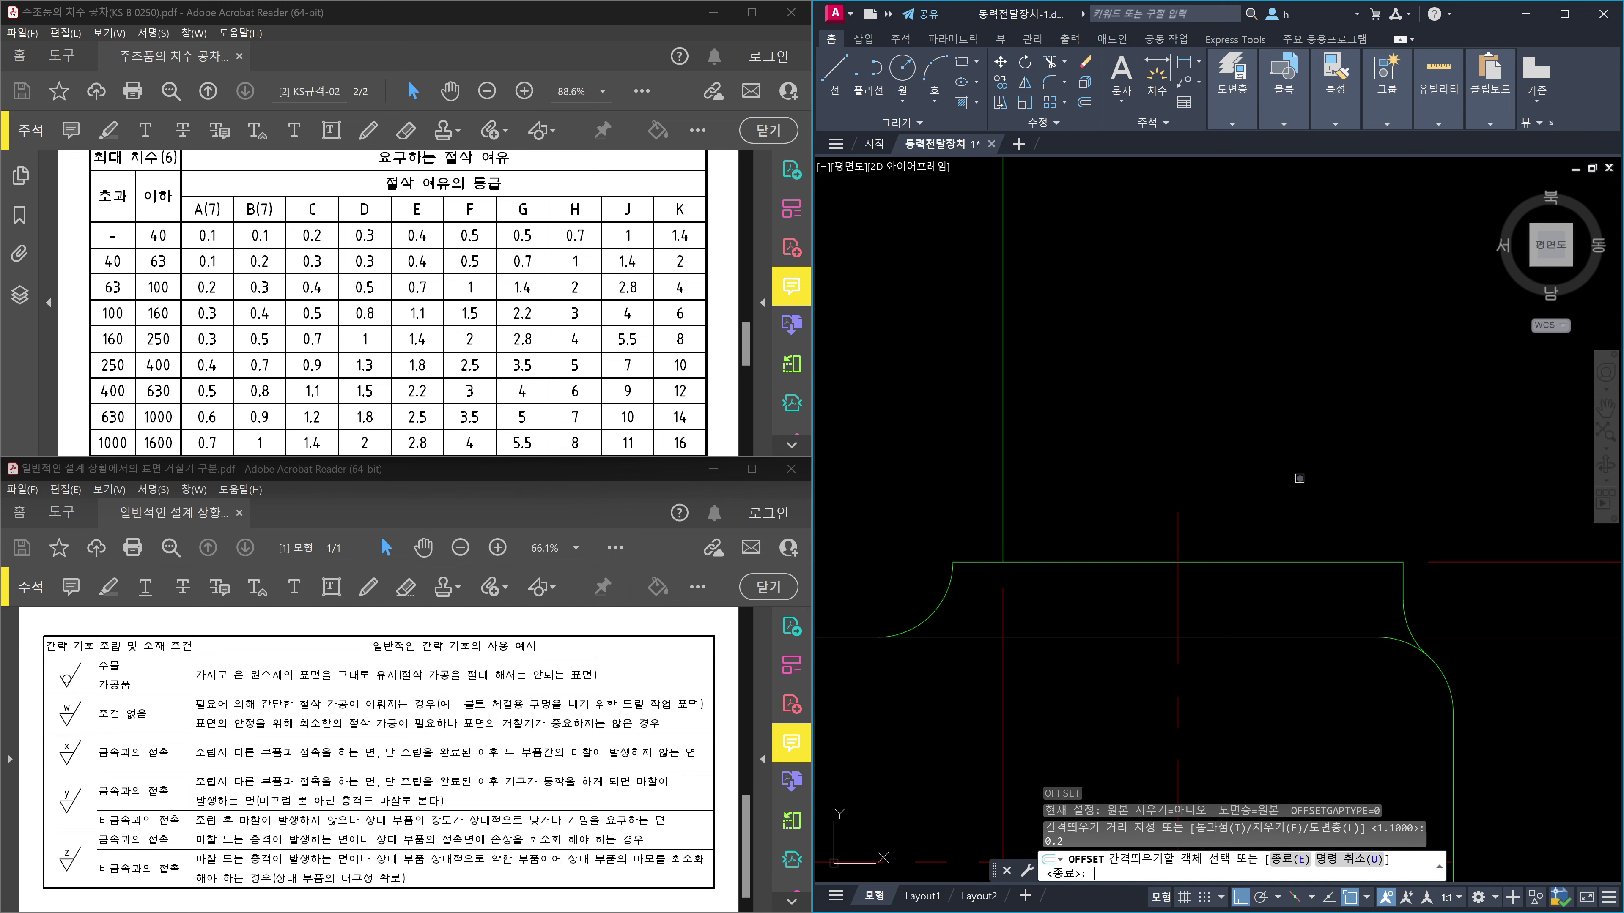
click(1306, 511)
click(1306, 511)
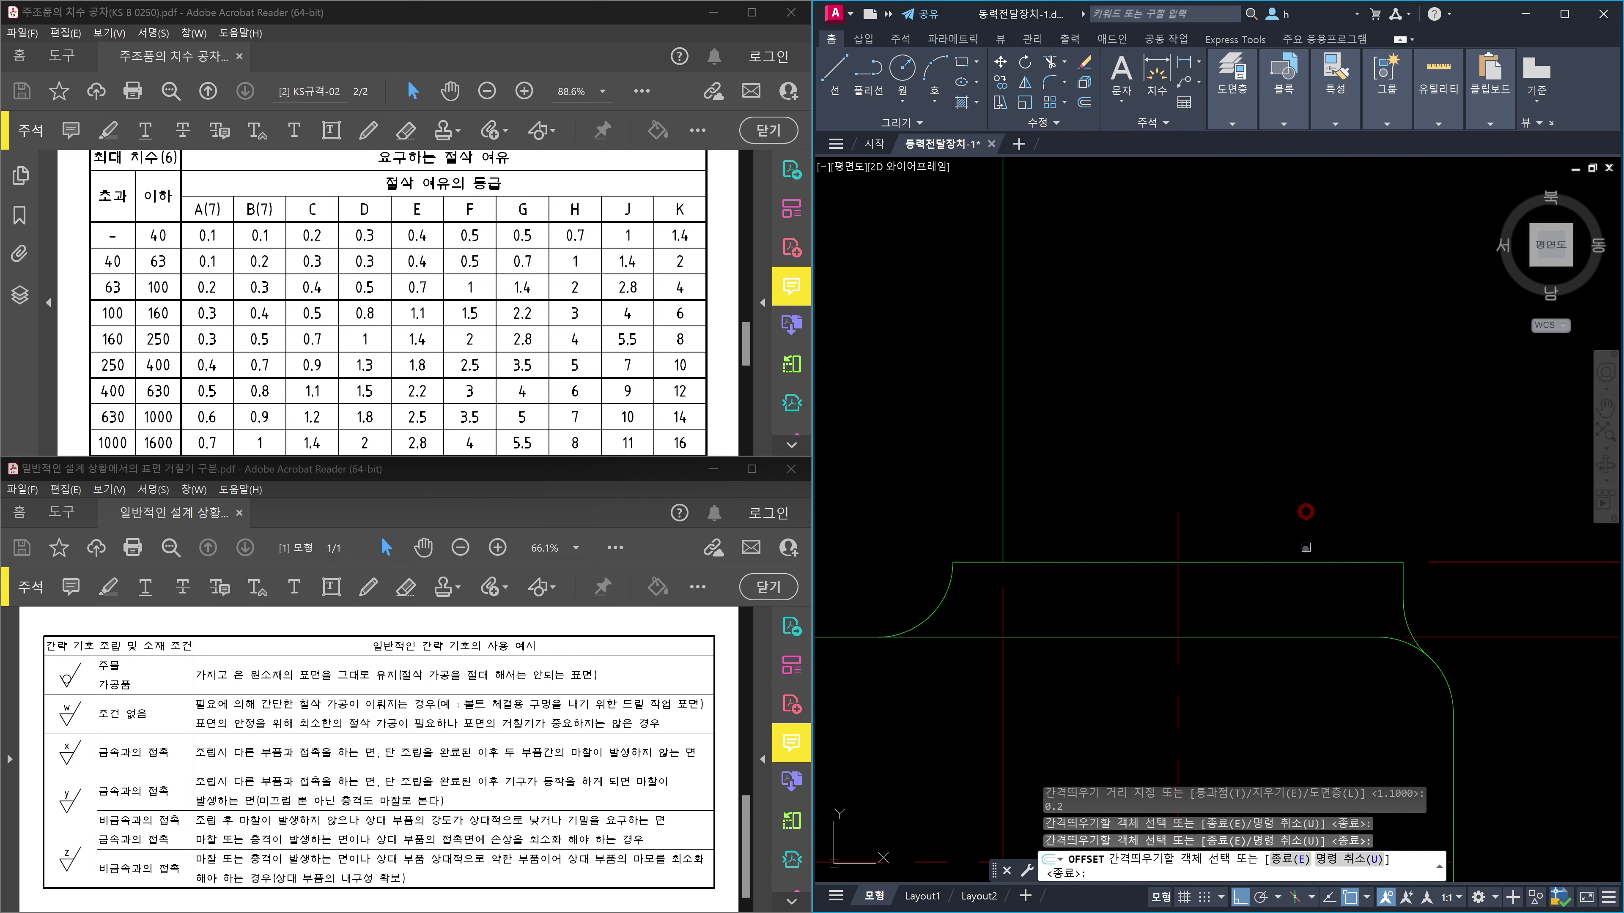
key(Escape)
Offset the bolt boss's top edge upward by 0.2 mm in the casting drawing's front view.
key(Return)
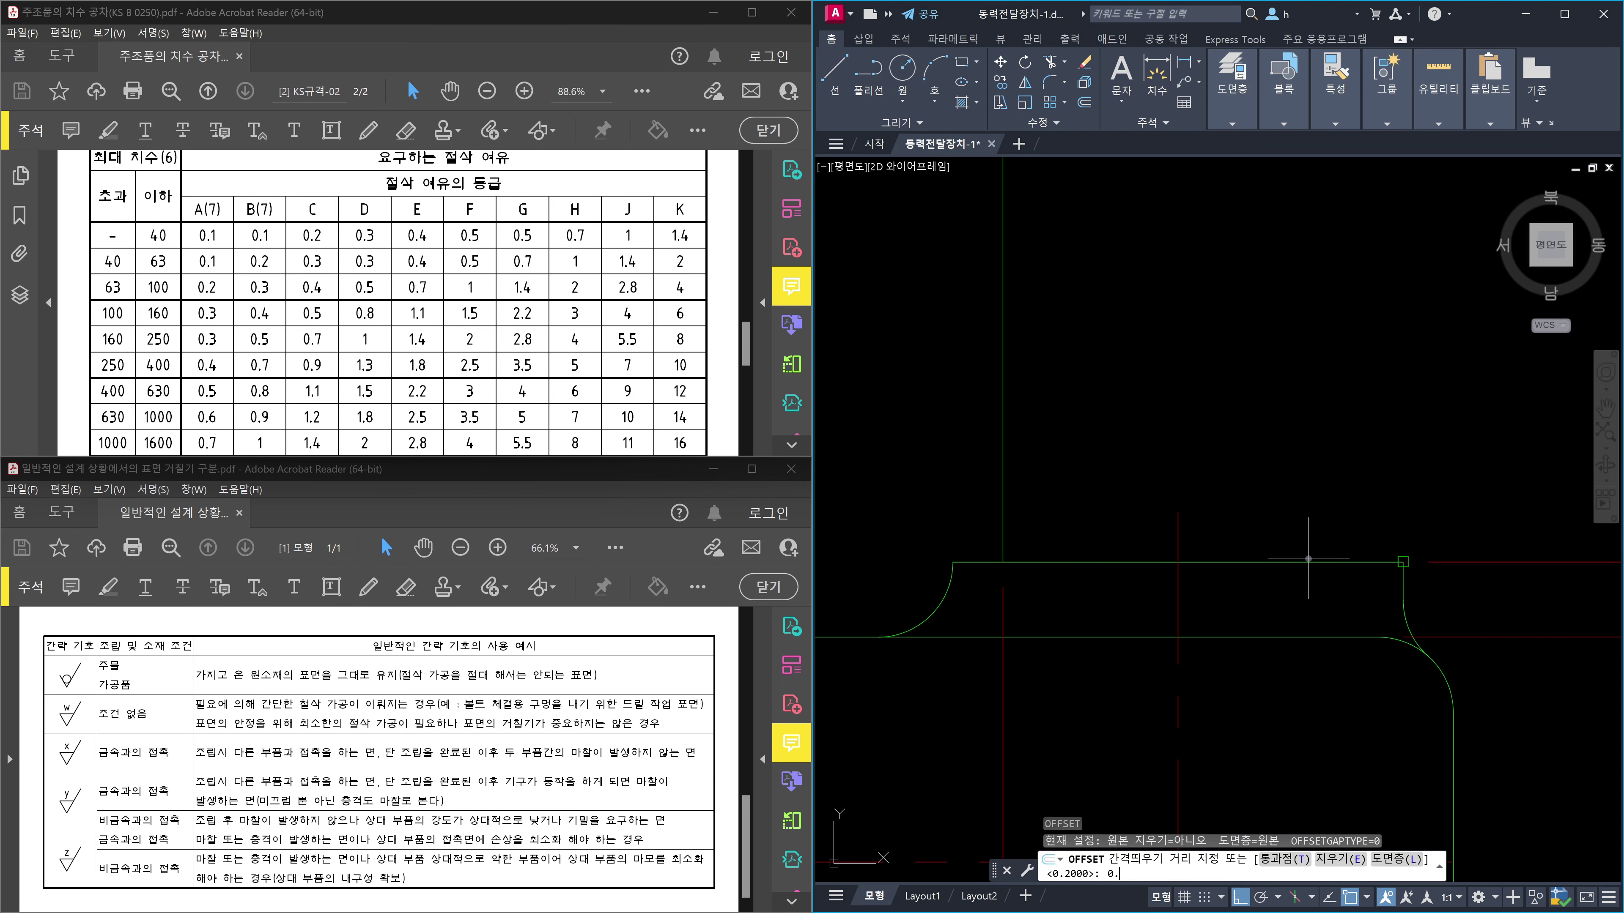
text(0.2)
key(Return)
click(1307, 560)
click(1309, 533)
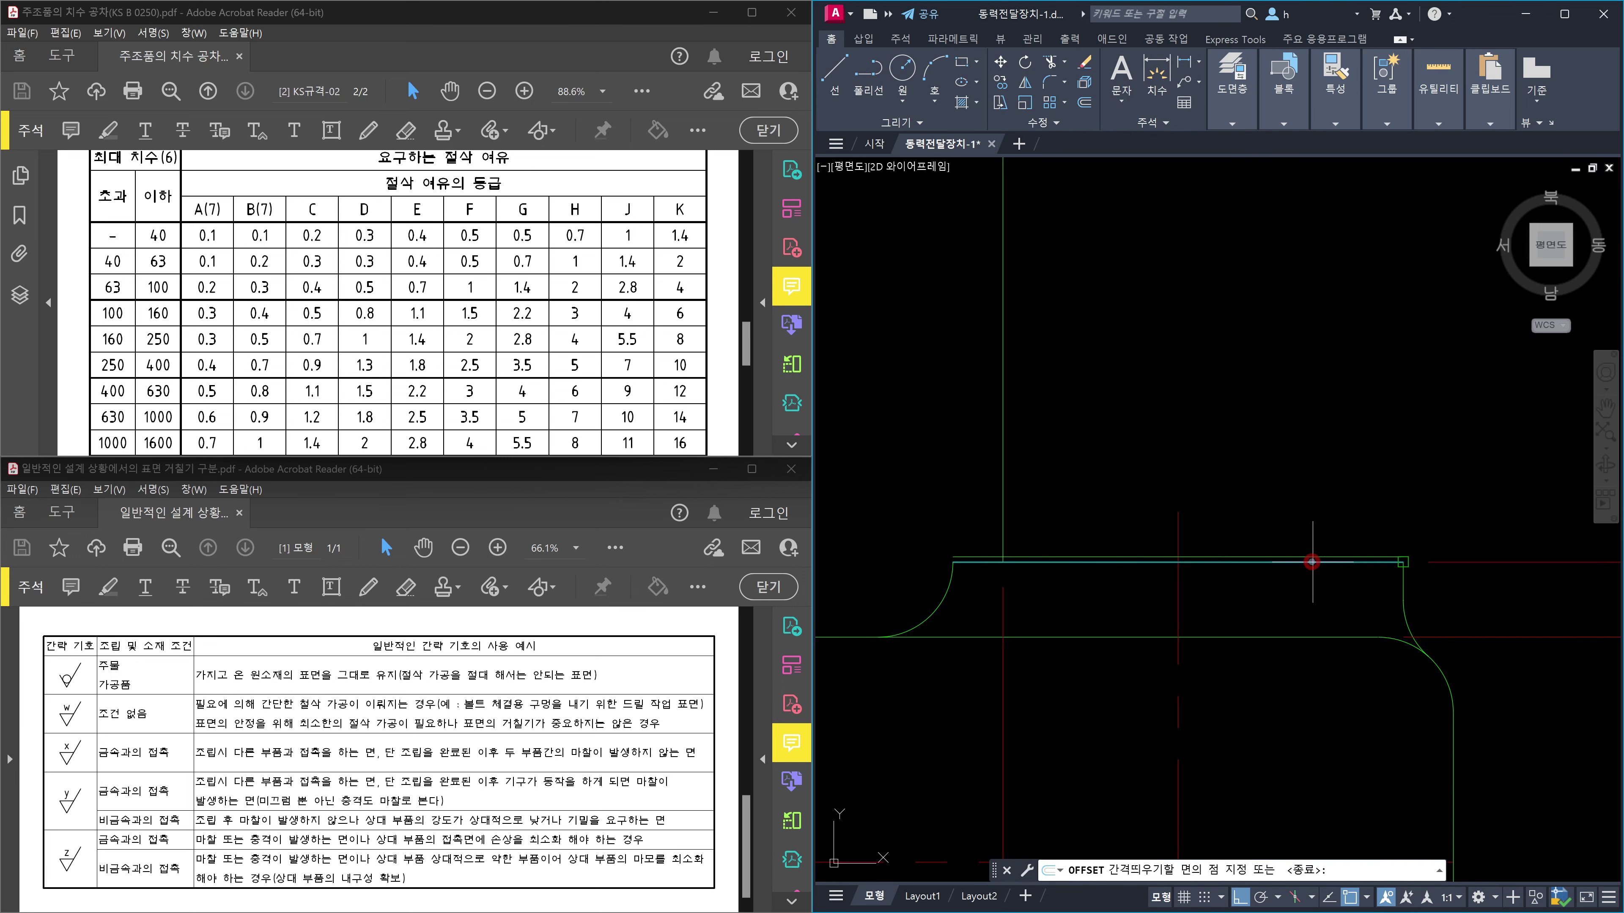
key(Escape)
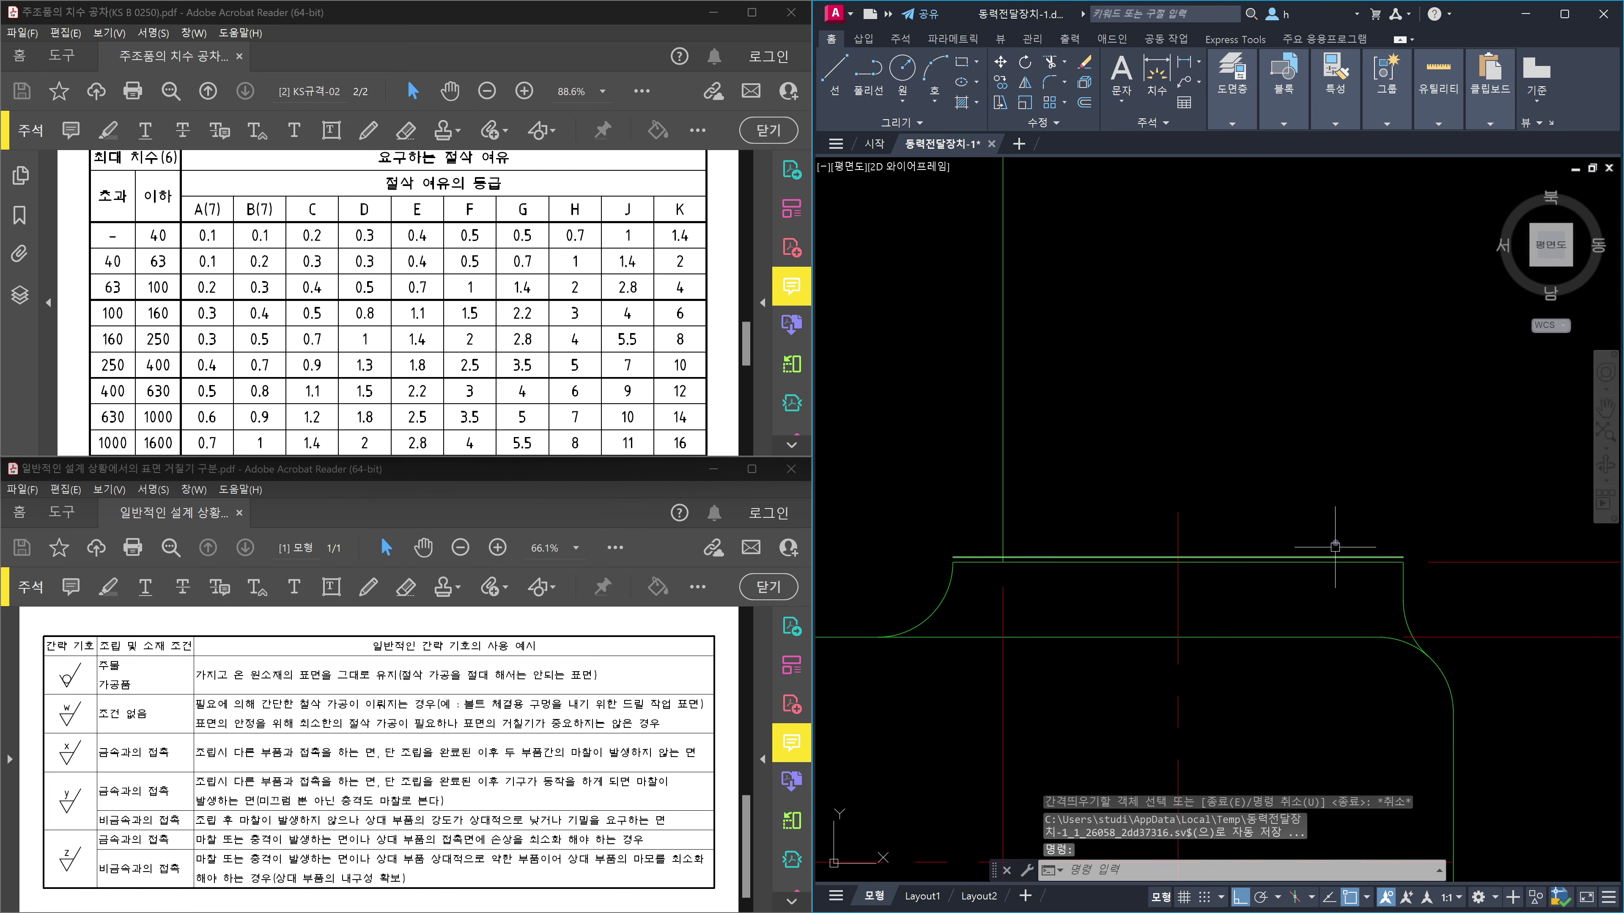
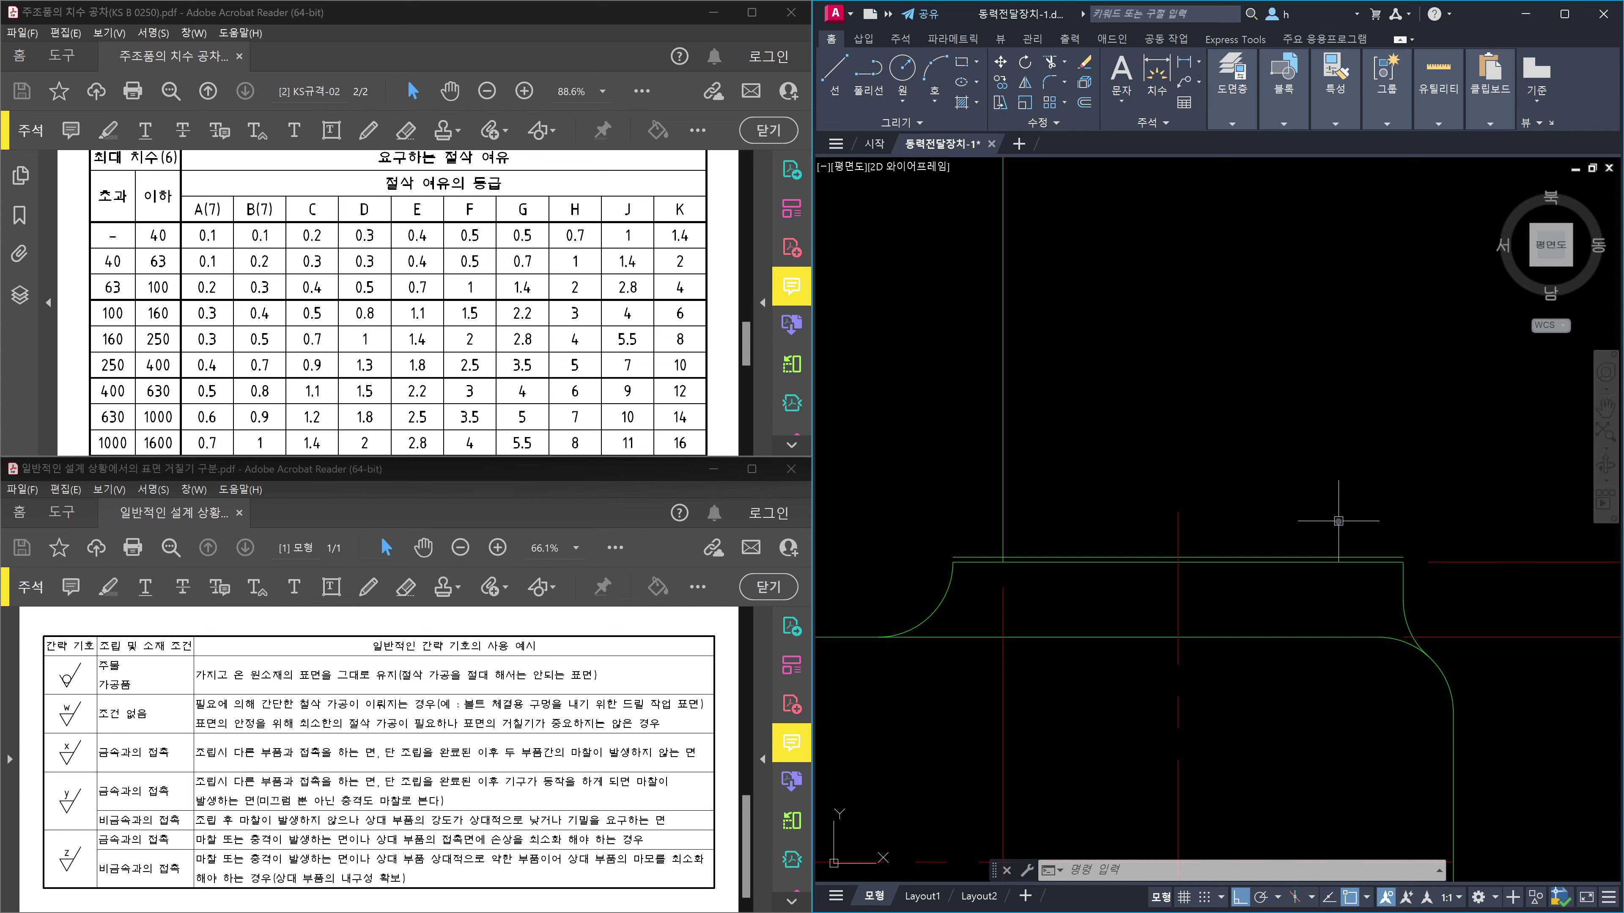
Offset the line 0.2 mm above the bolt boss's top edge upward by a further 1.1 mm.
text(o)
key(Return)
text(1.1)
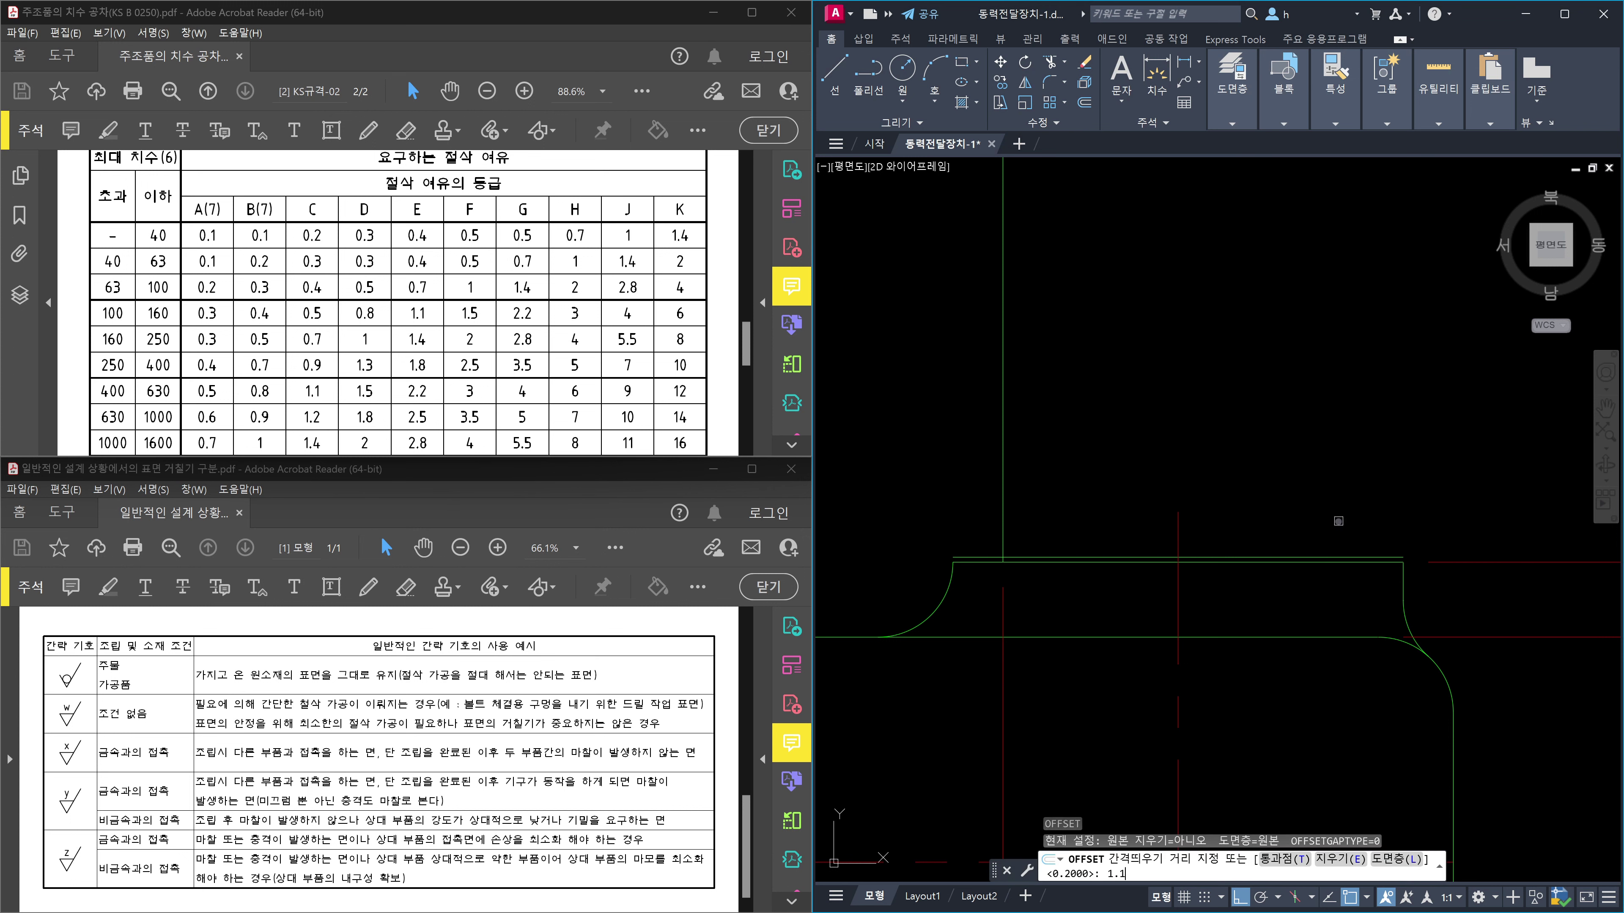
key(Return)
click(1374, 555)
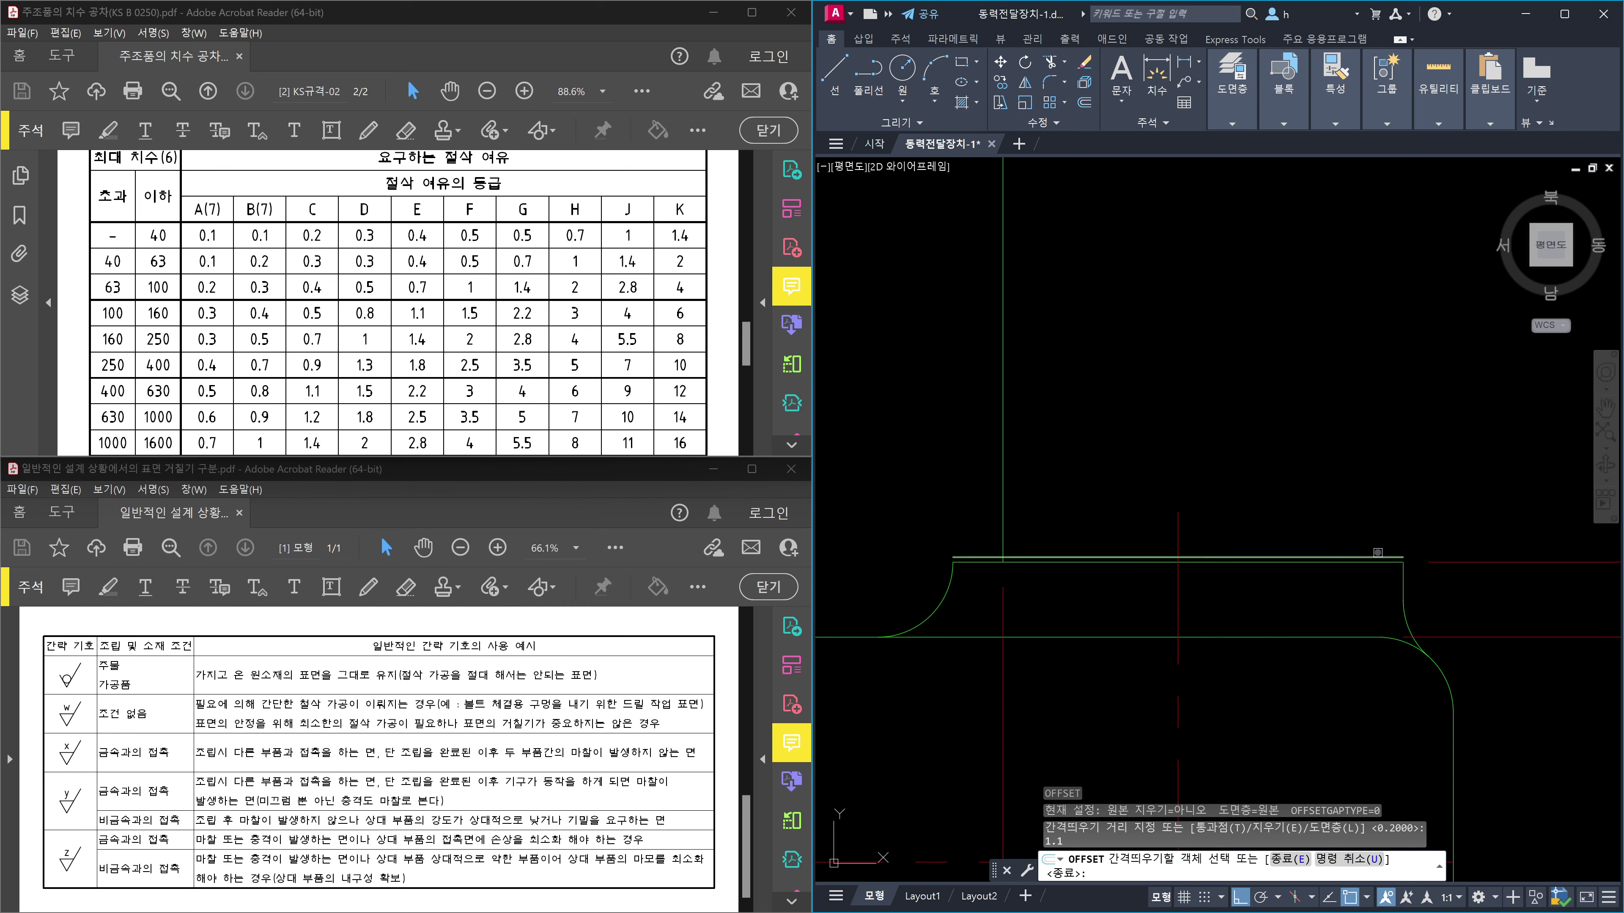
click(1388, 537)
key(Escape)
Highlight the outermost offset line and the boss's original top edge in turn to examine the machining allowance between them.
click(1381, 529)
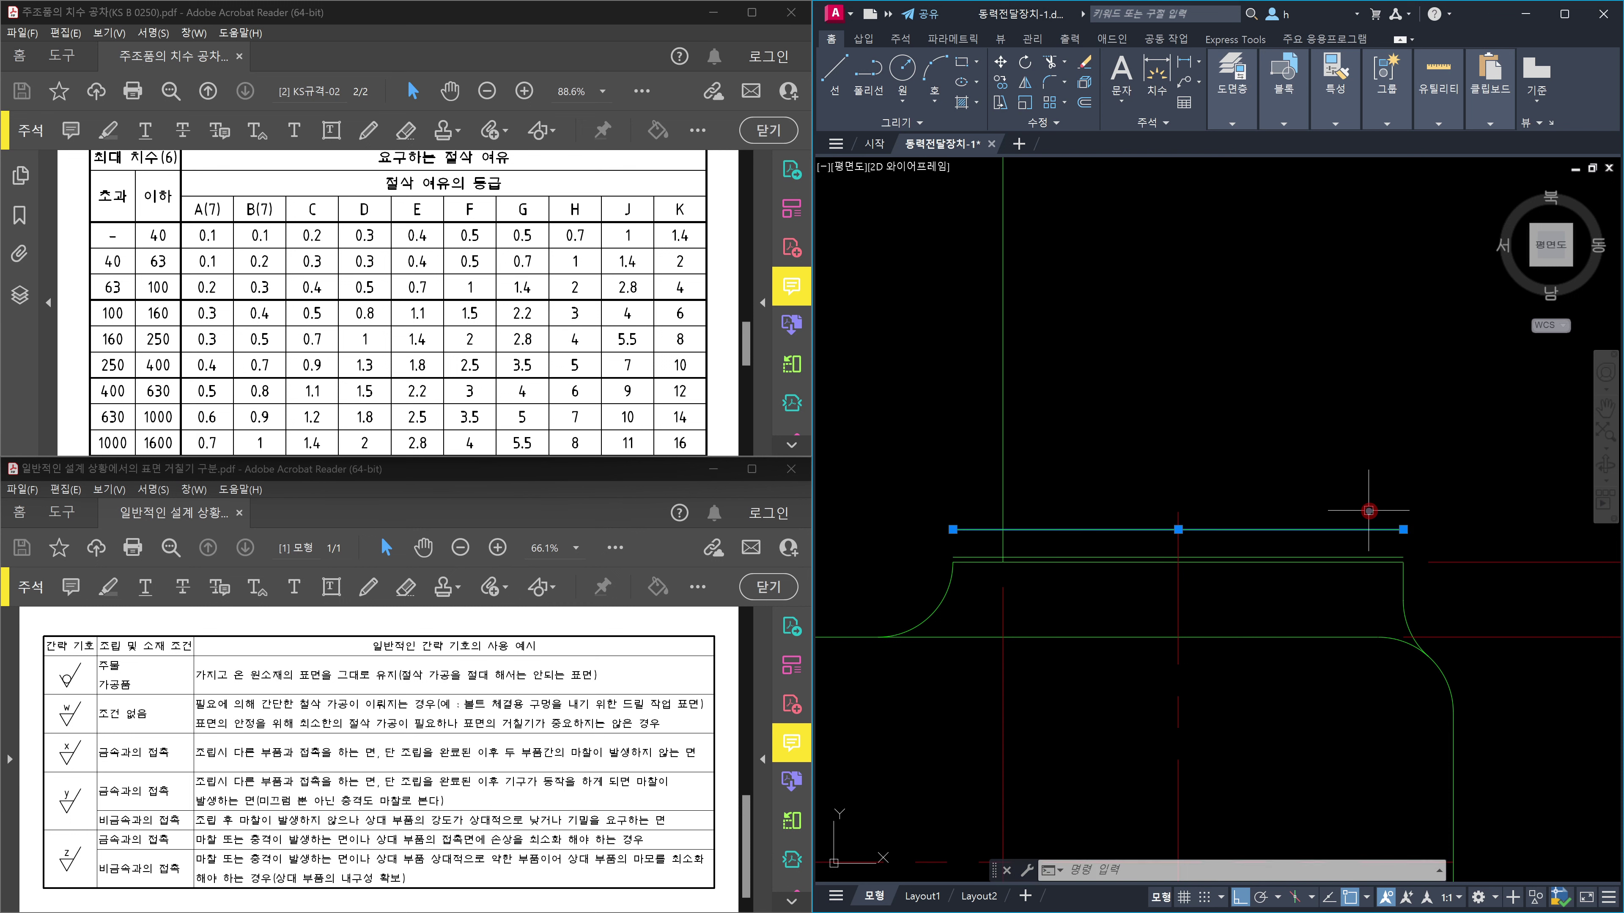
click(1368, 511)
click(1363, 511)
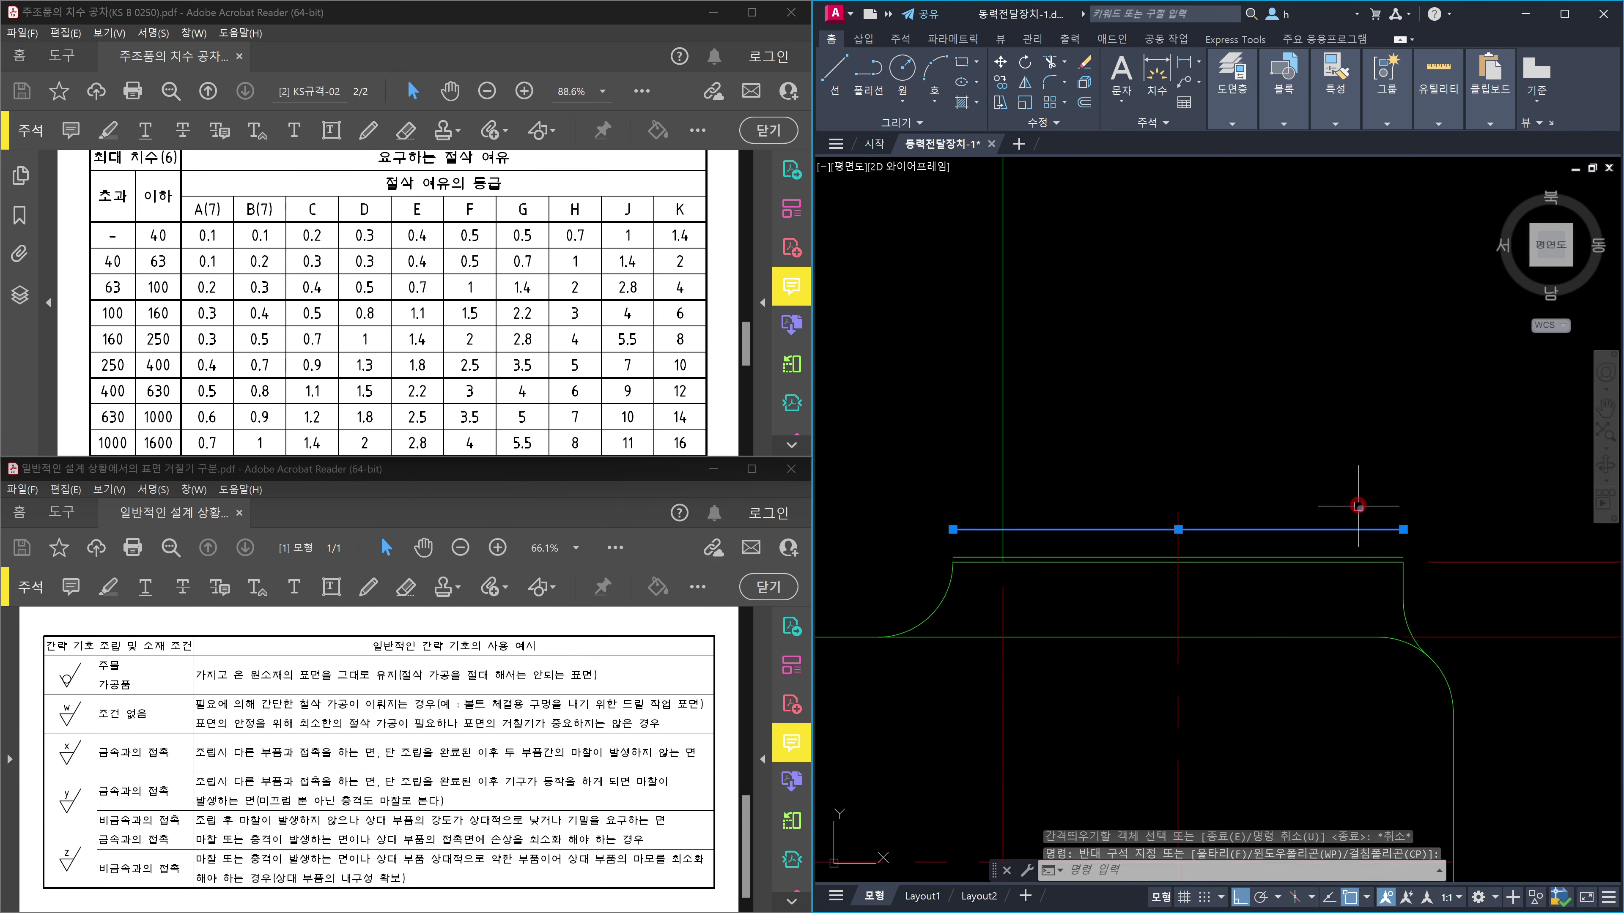
click(1347, 507)
scroll(1390, 572, up, 2)
scroll(1395, 548, up, 2)
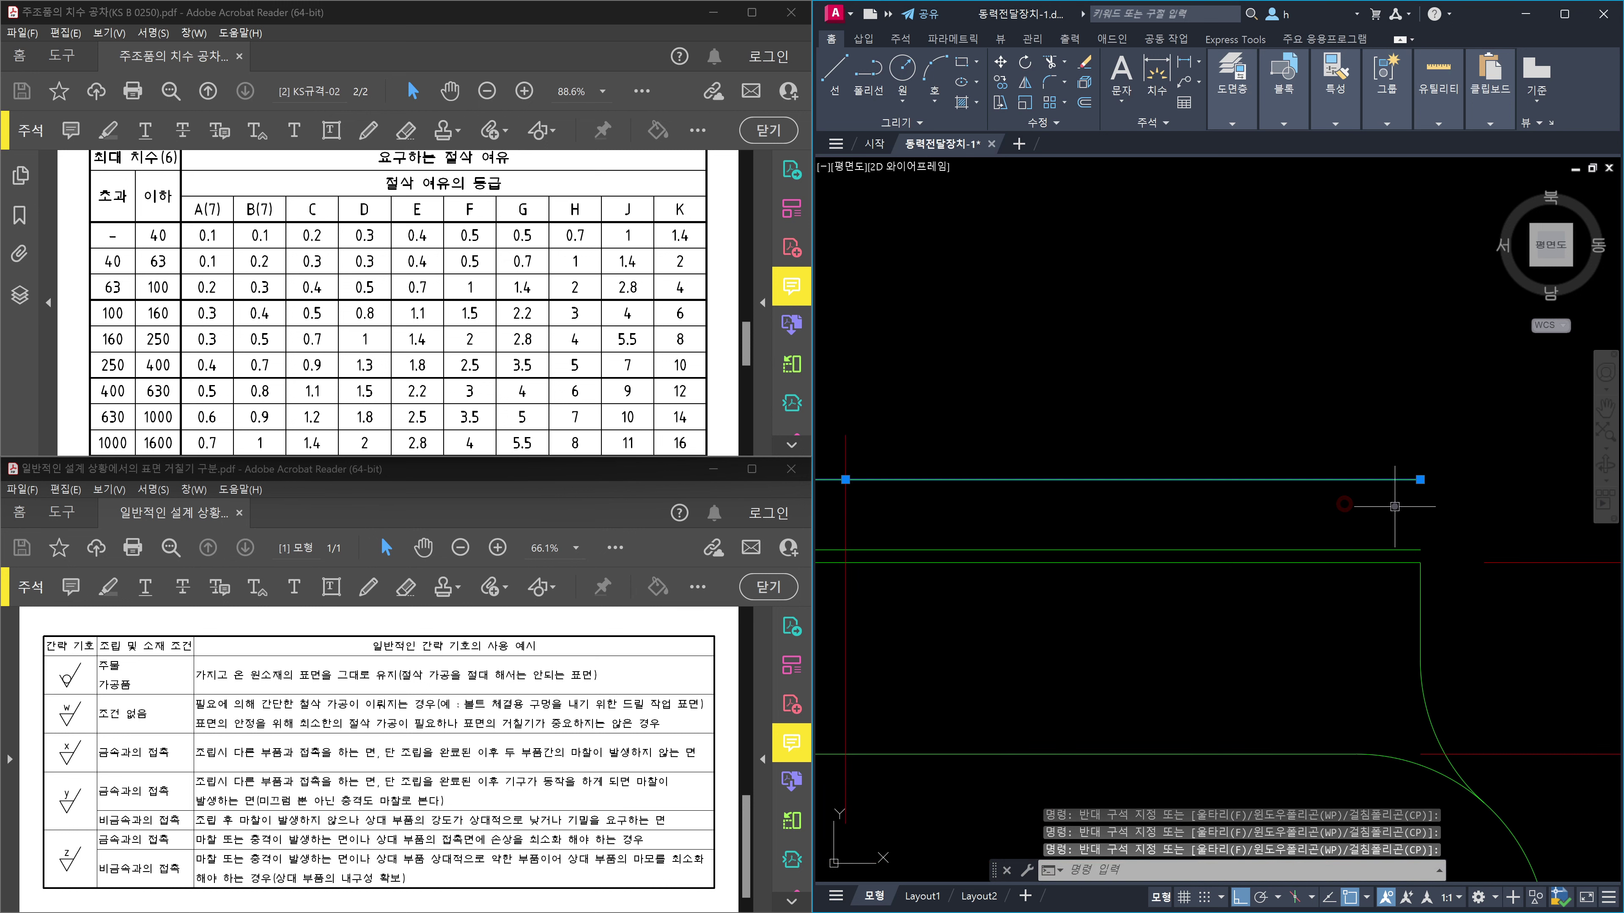
key(Escape)
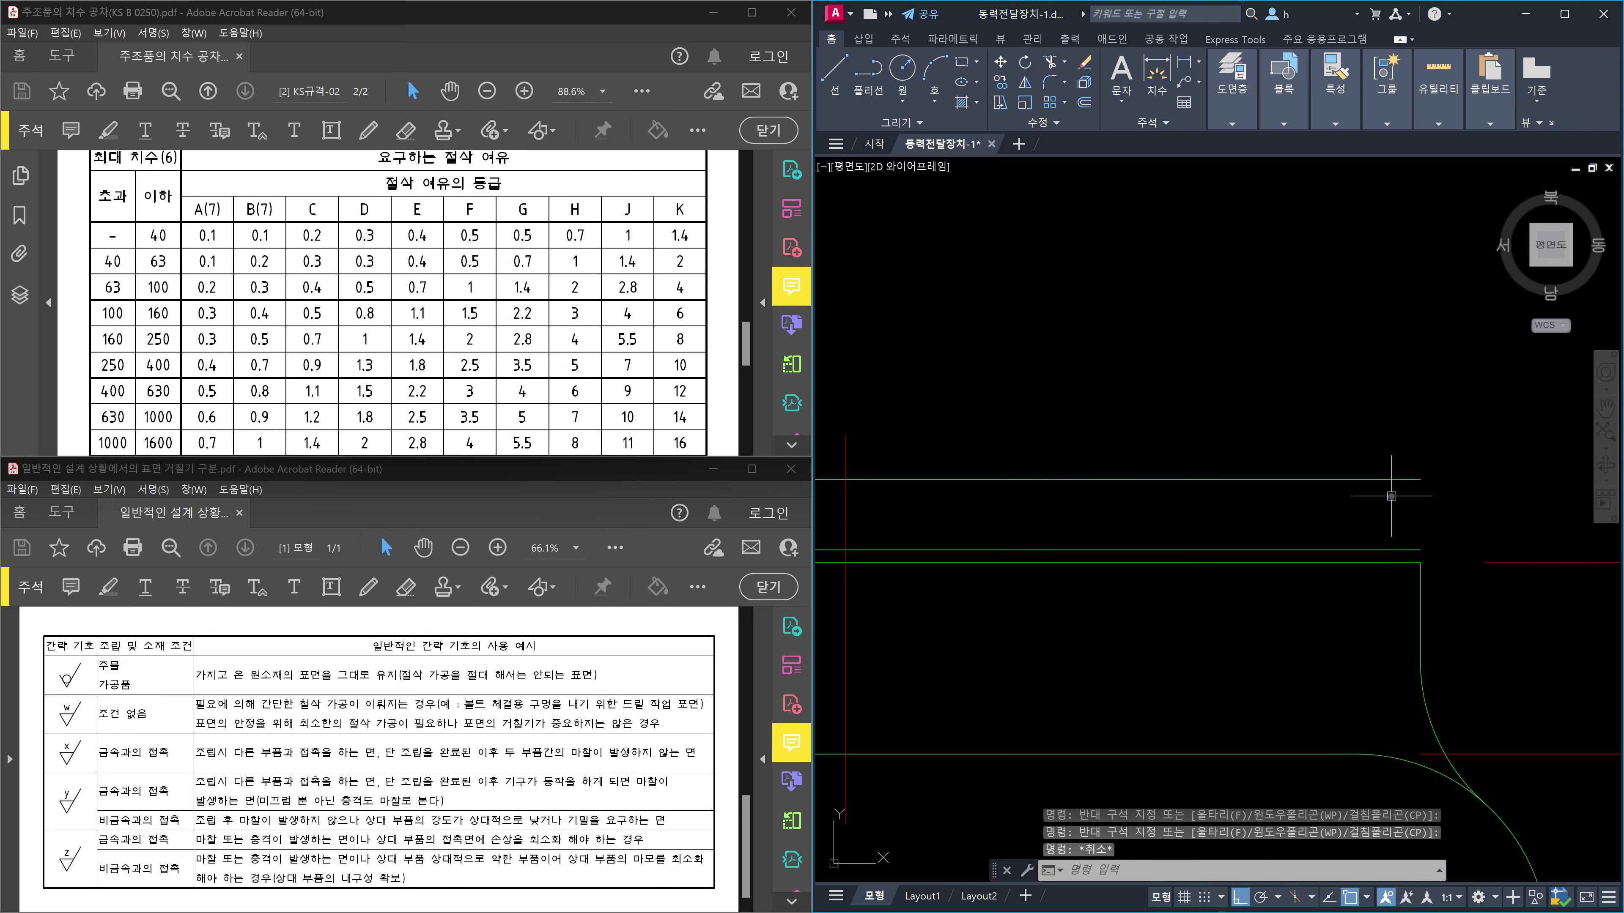
click(1391, 495)
click(1388, 476)
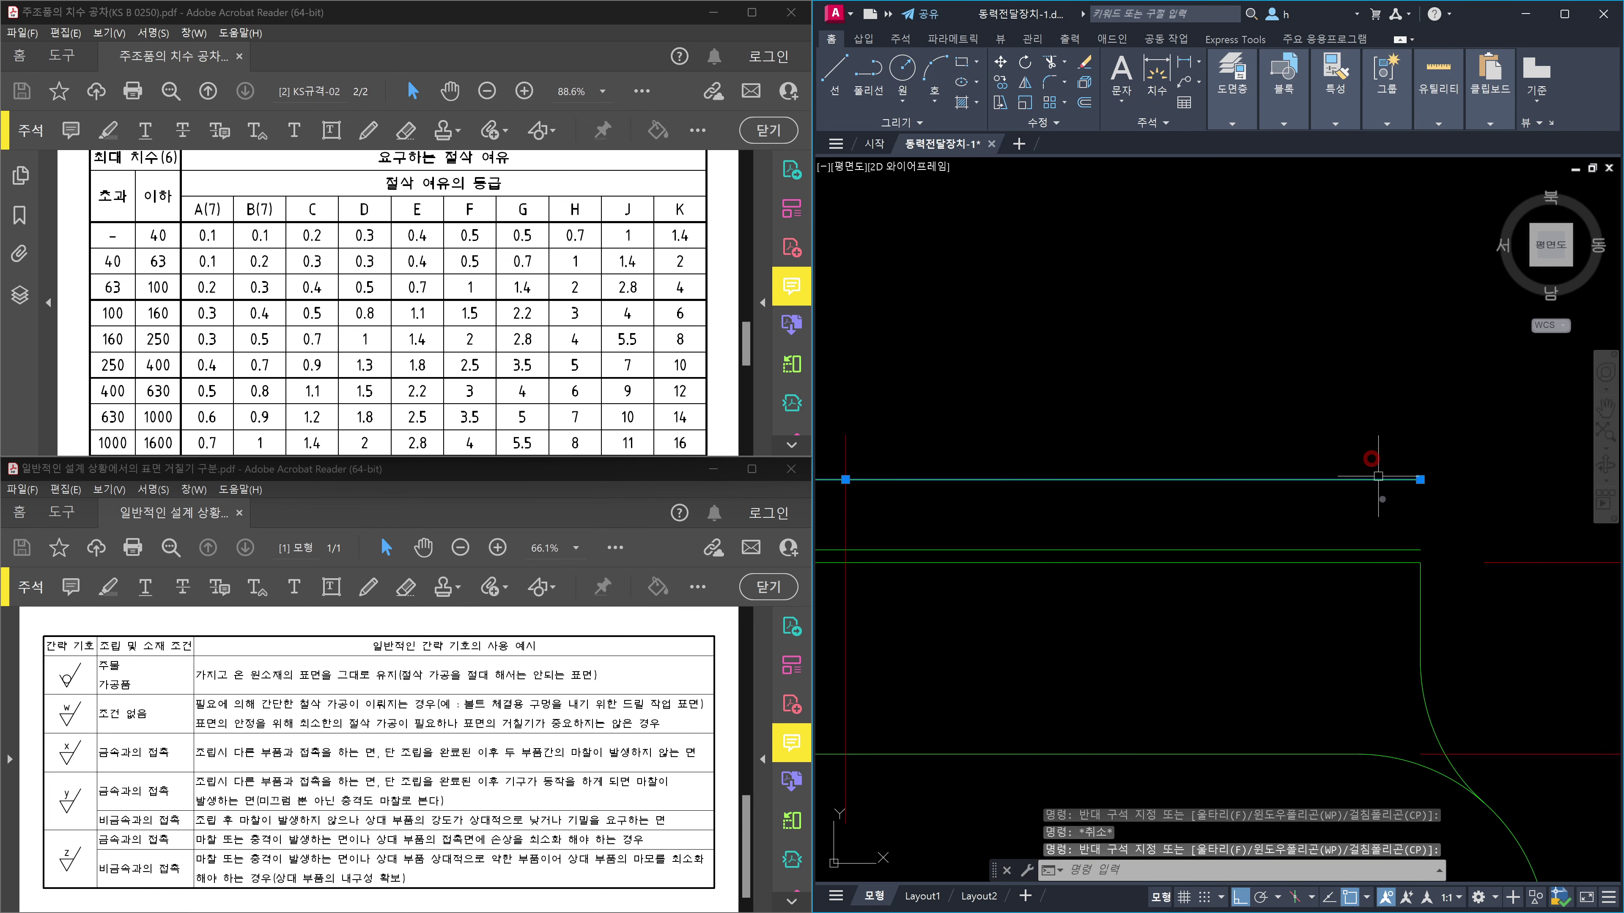
click(1393, 548)
key(Escape)
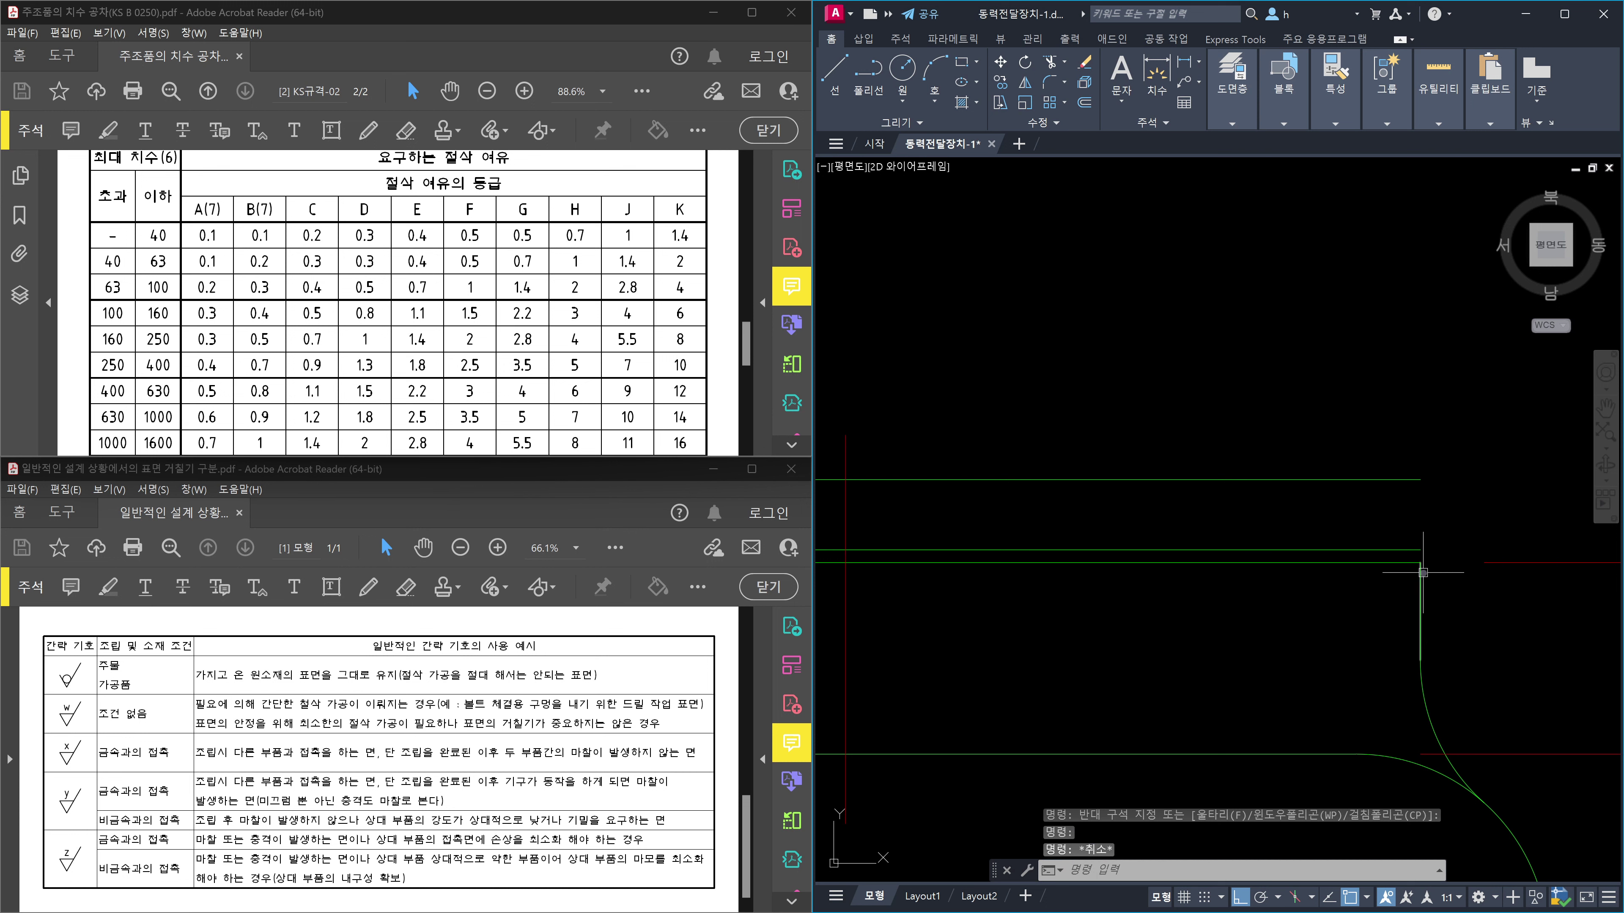
click(1406, 564)
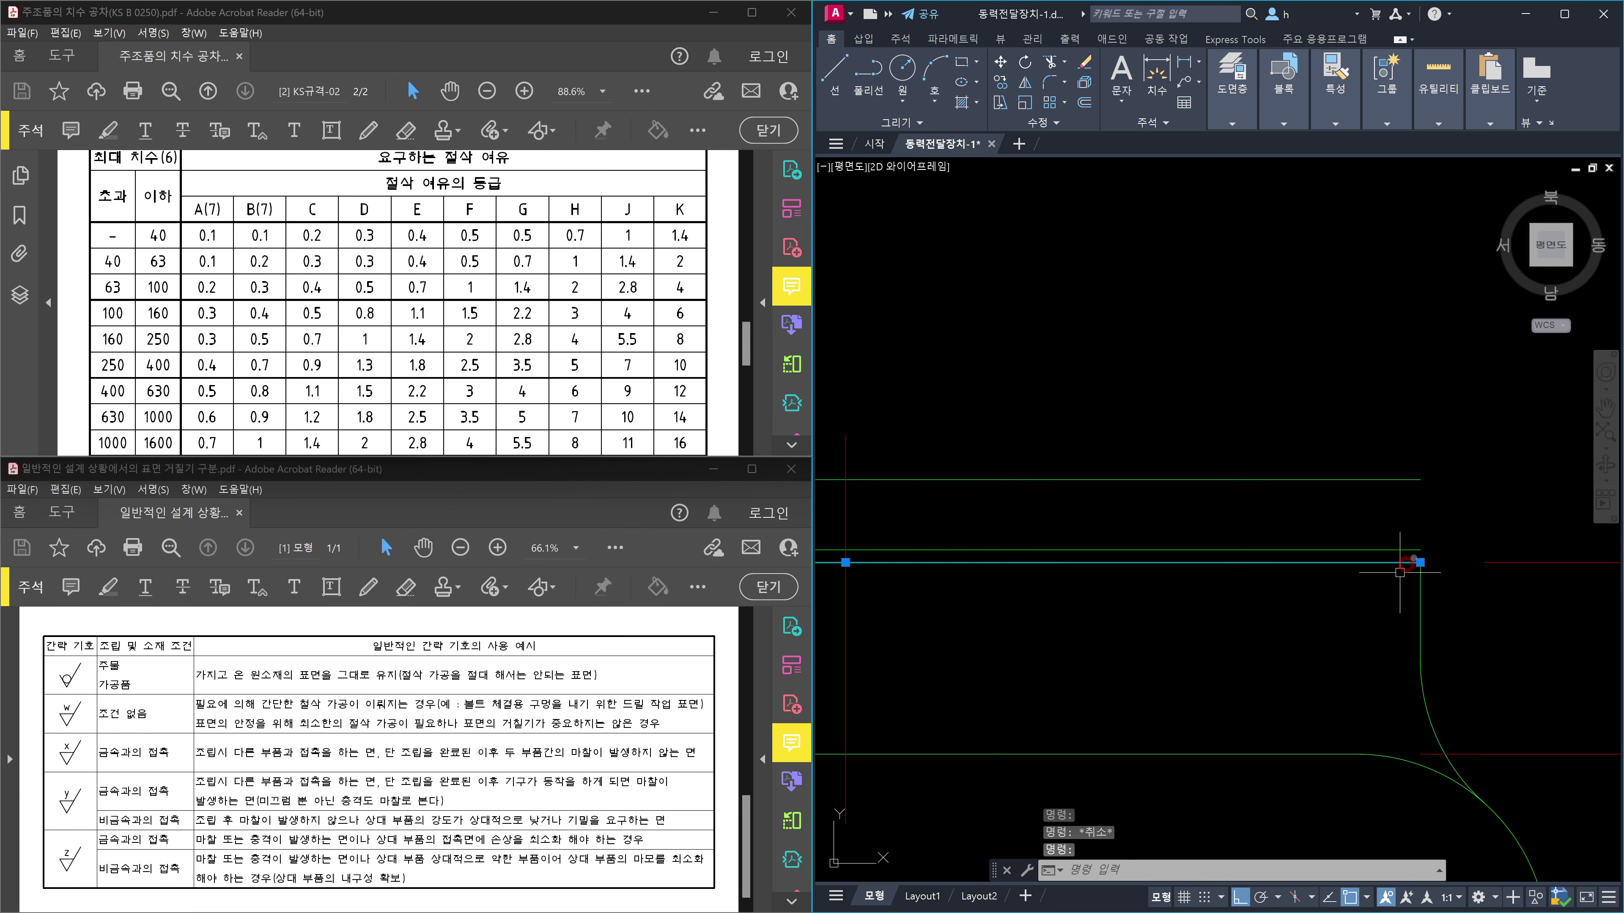
key(Escape)
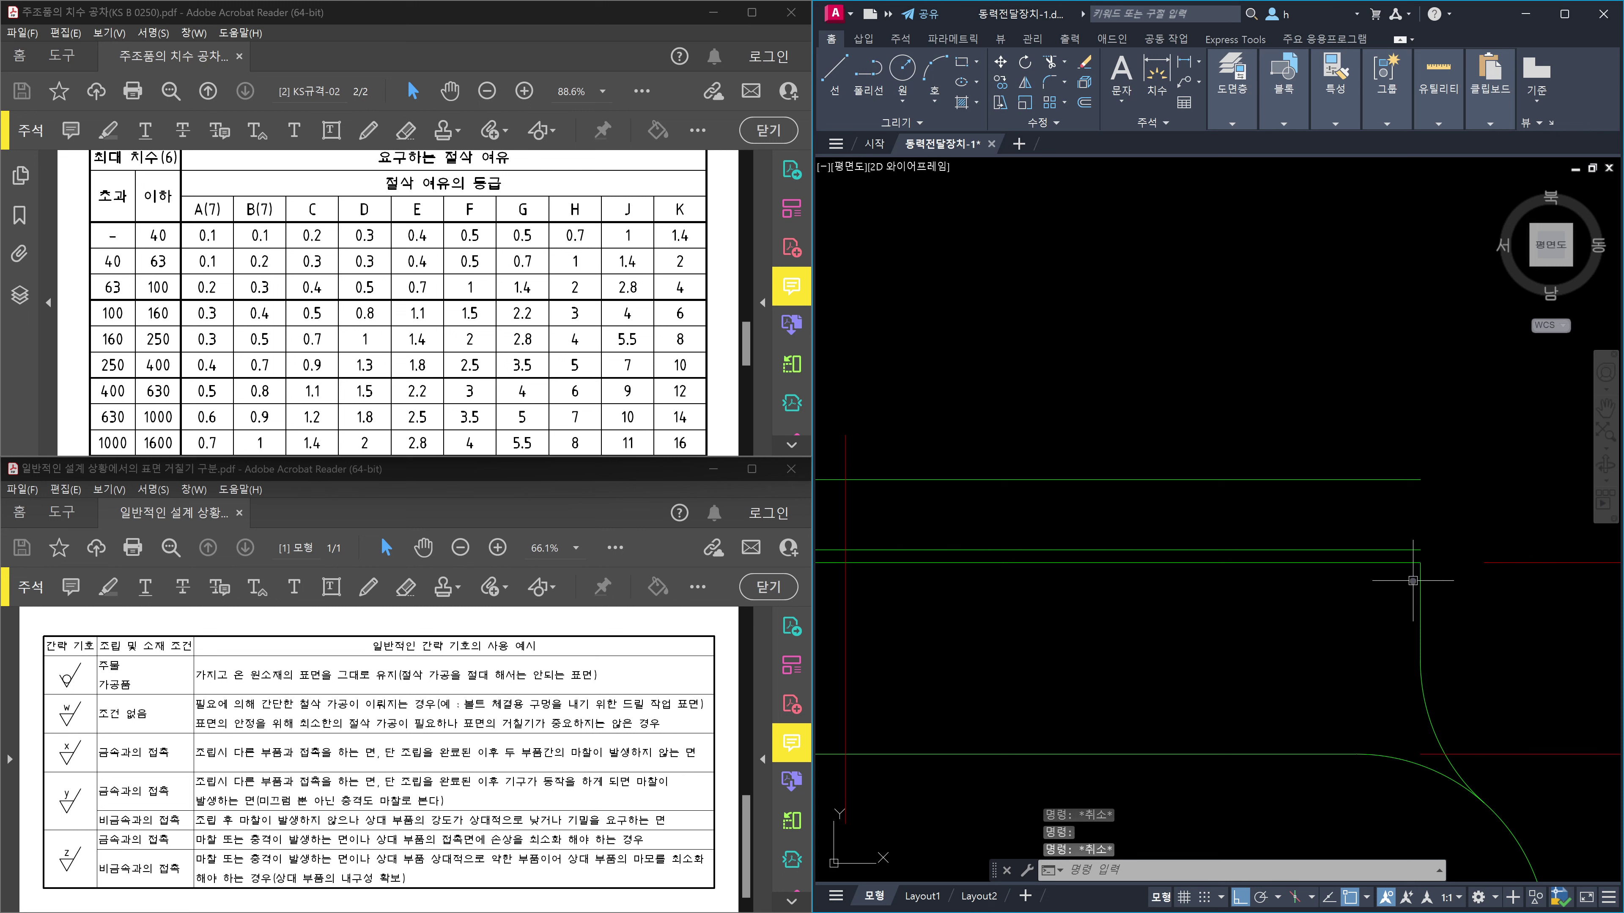
Extend the boss's outer side edge up to the outermost offset line.
text(e)
key(Return)
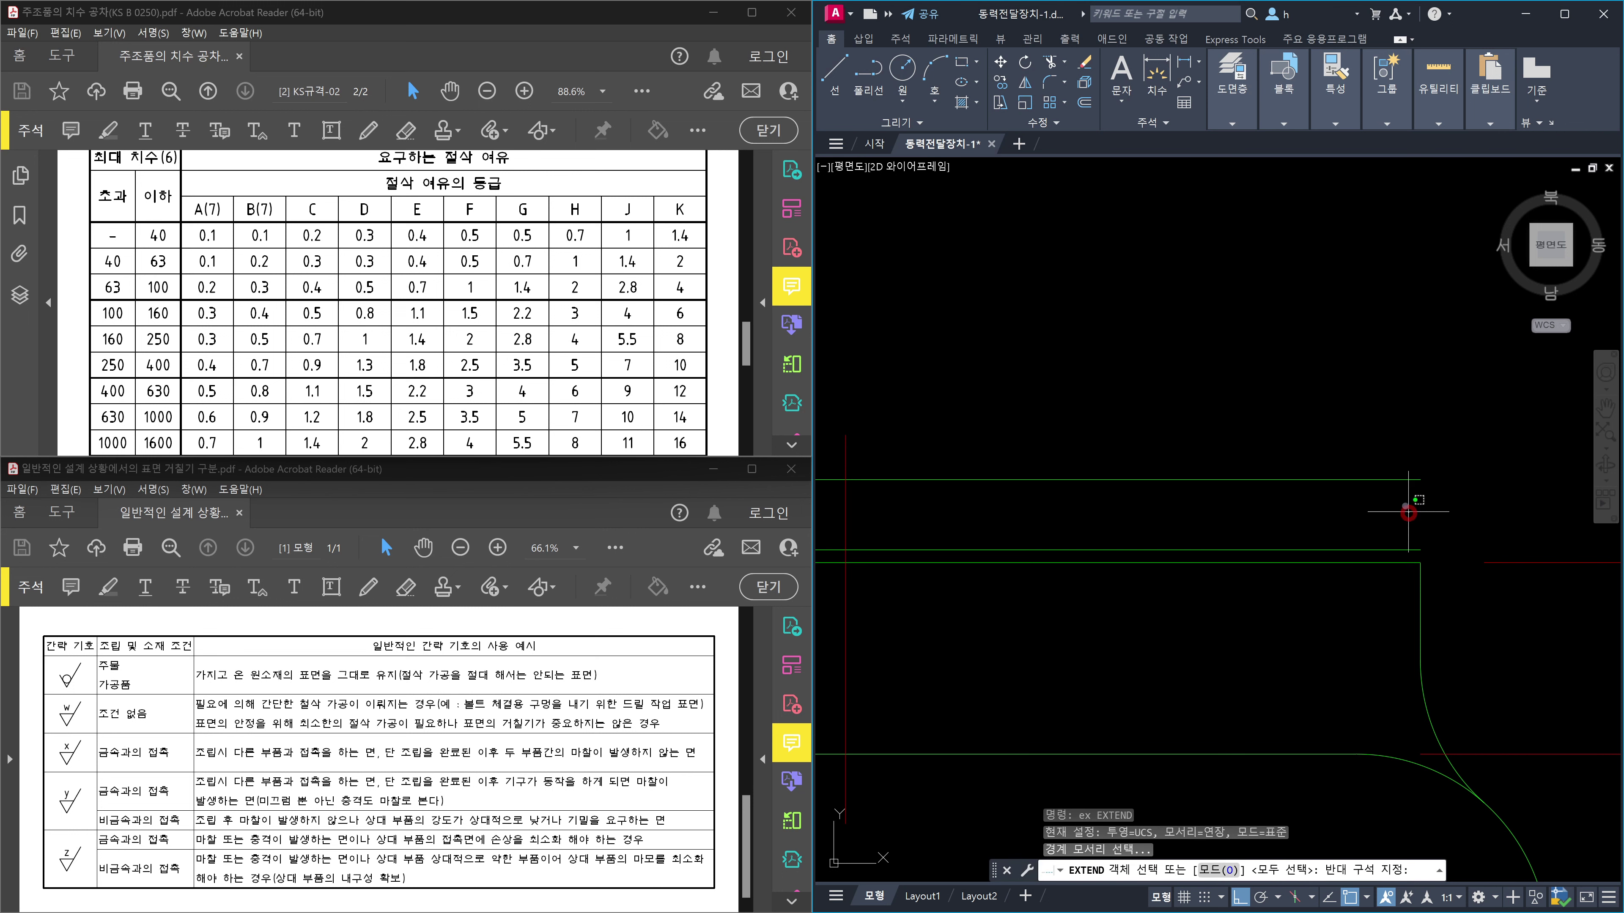
click(1417, 577)
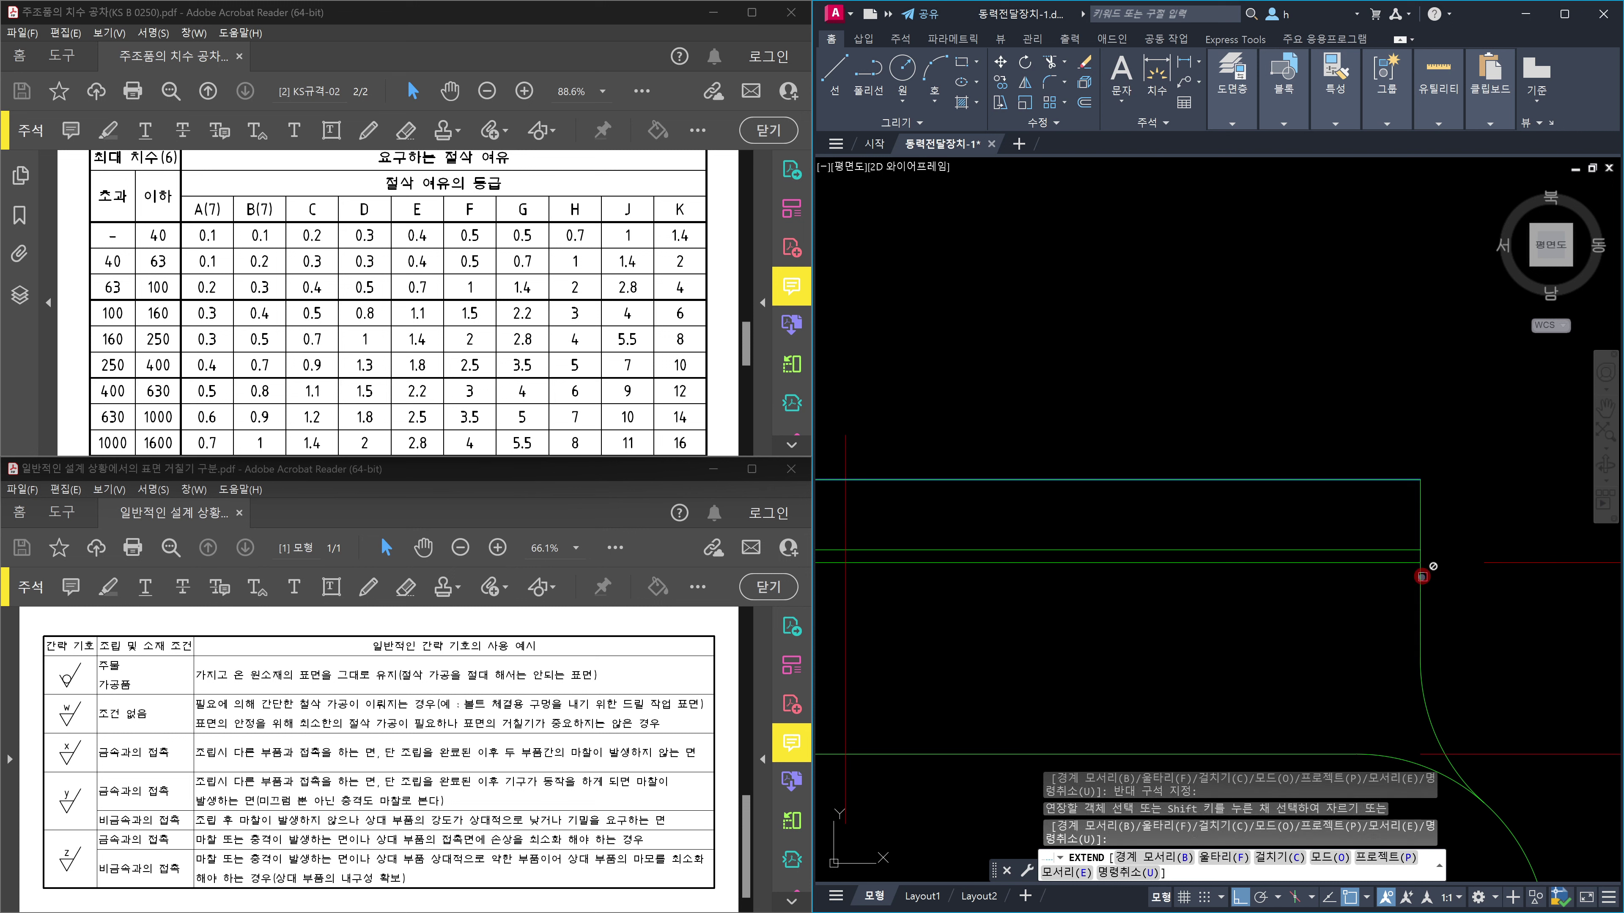
key(Return)
Draw a vertical line closing the boss's inner side, from the original top corner to the end of the outermost offset line.
scroll(1378, 597, down, 3)
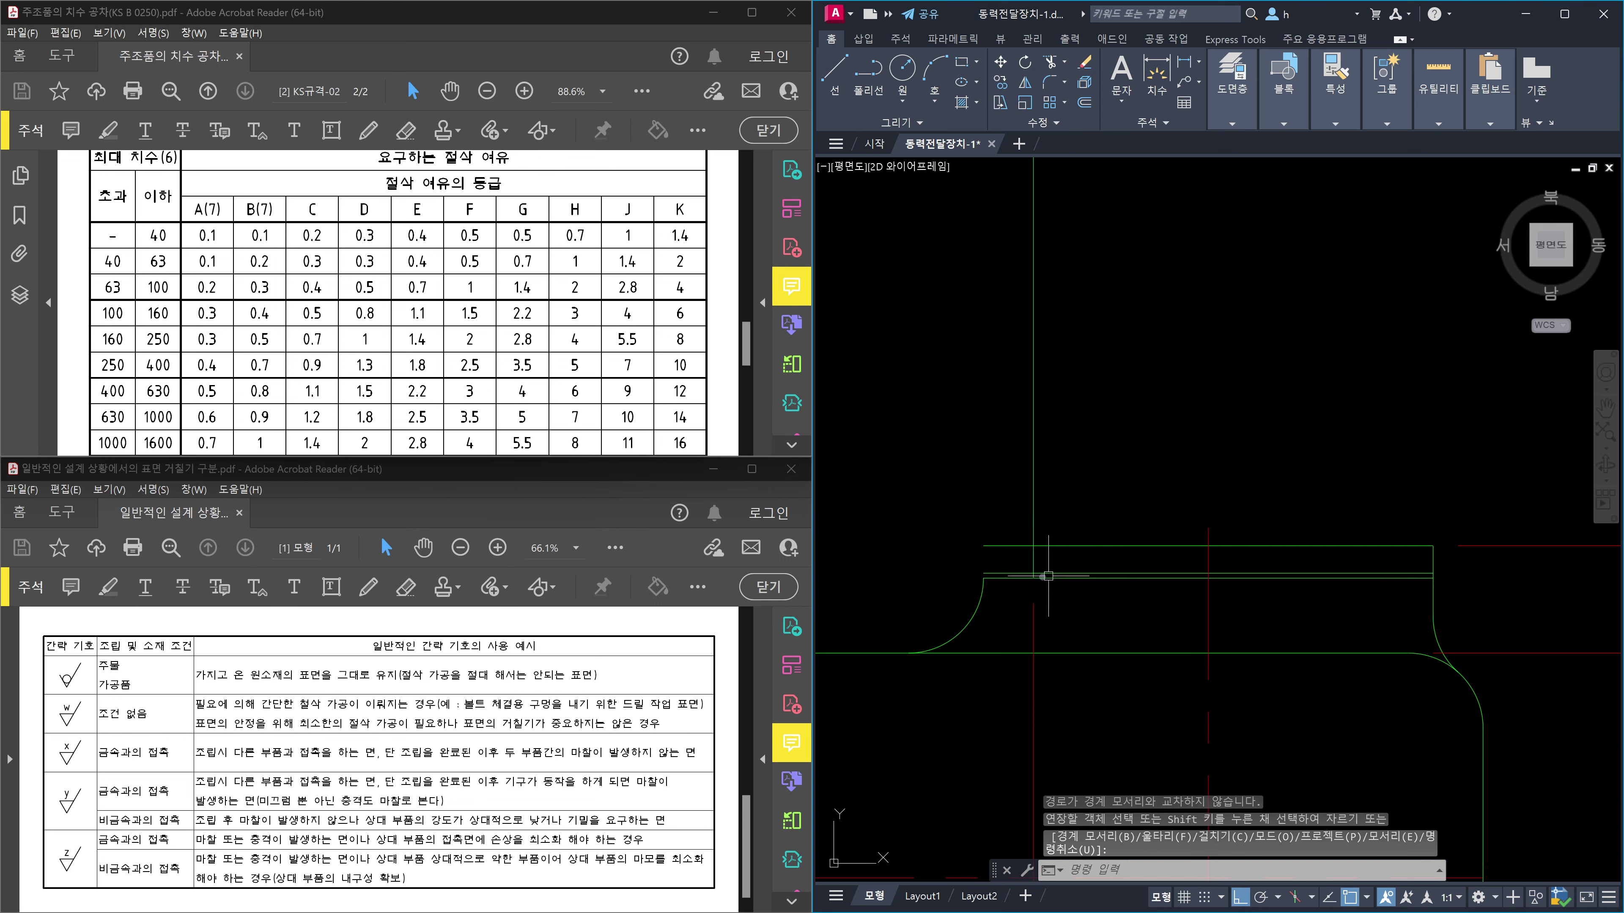
scroll(1015, 579, up, 3)
text(l)
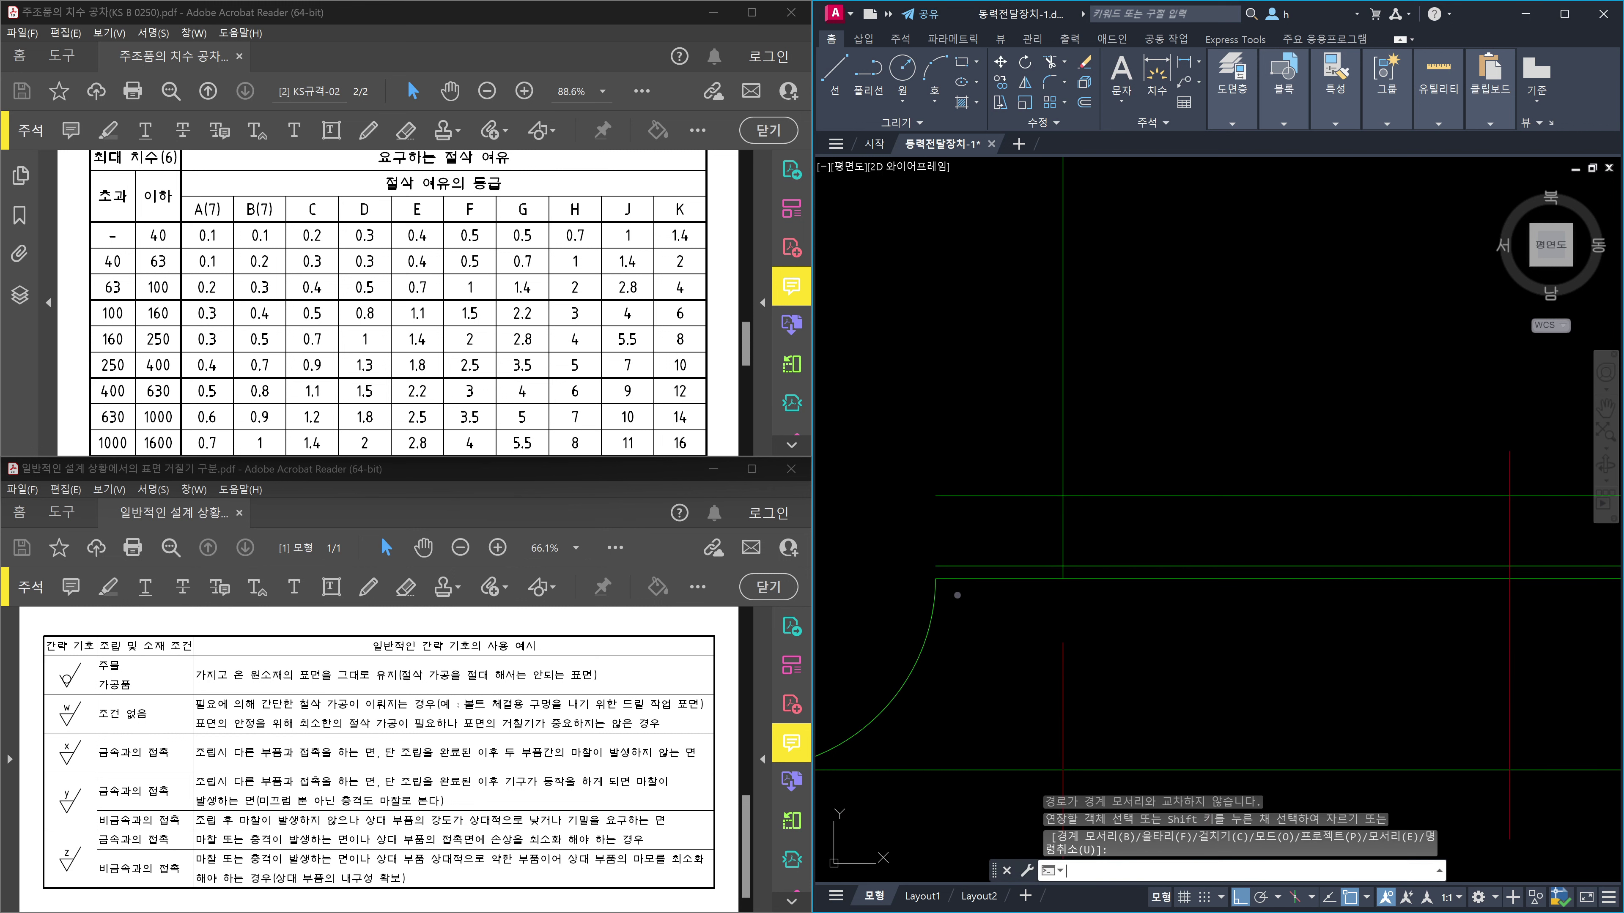
key(Return)
click(939, 583)
click(935, 495)
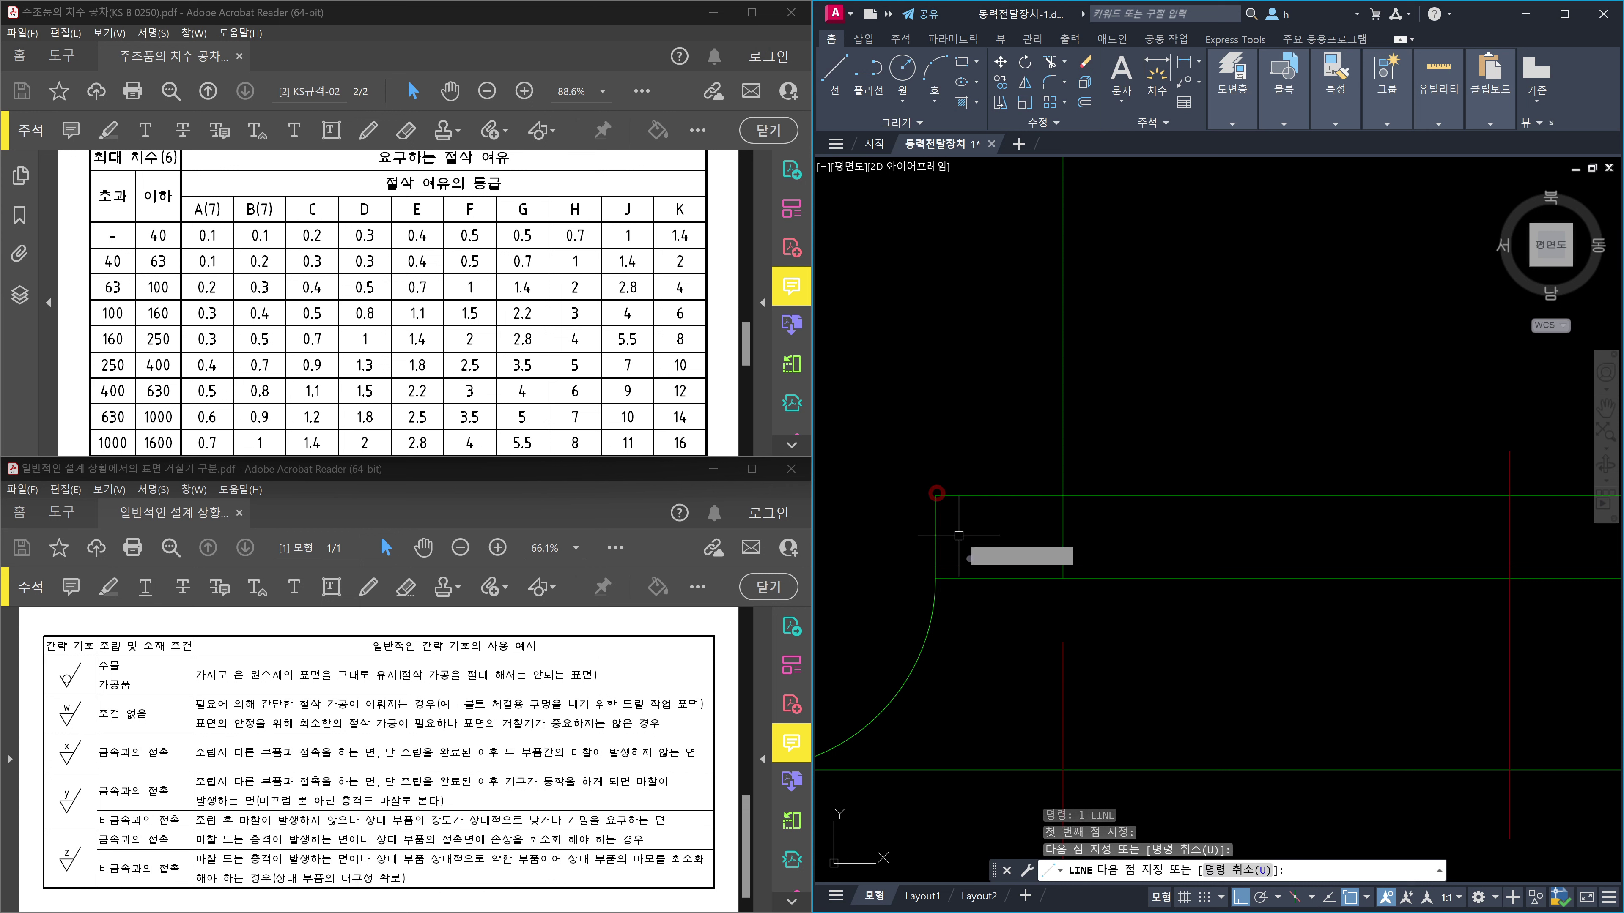
key(Escape)
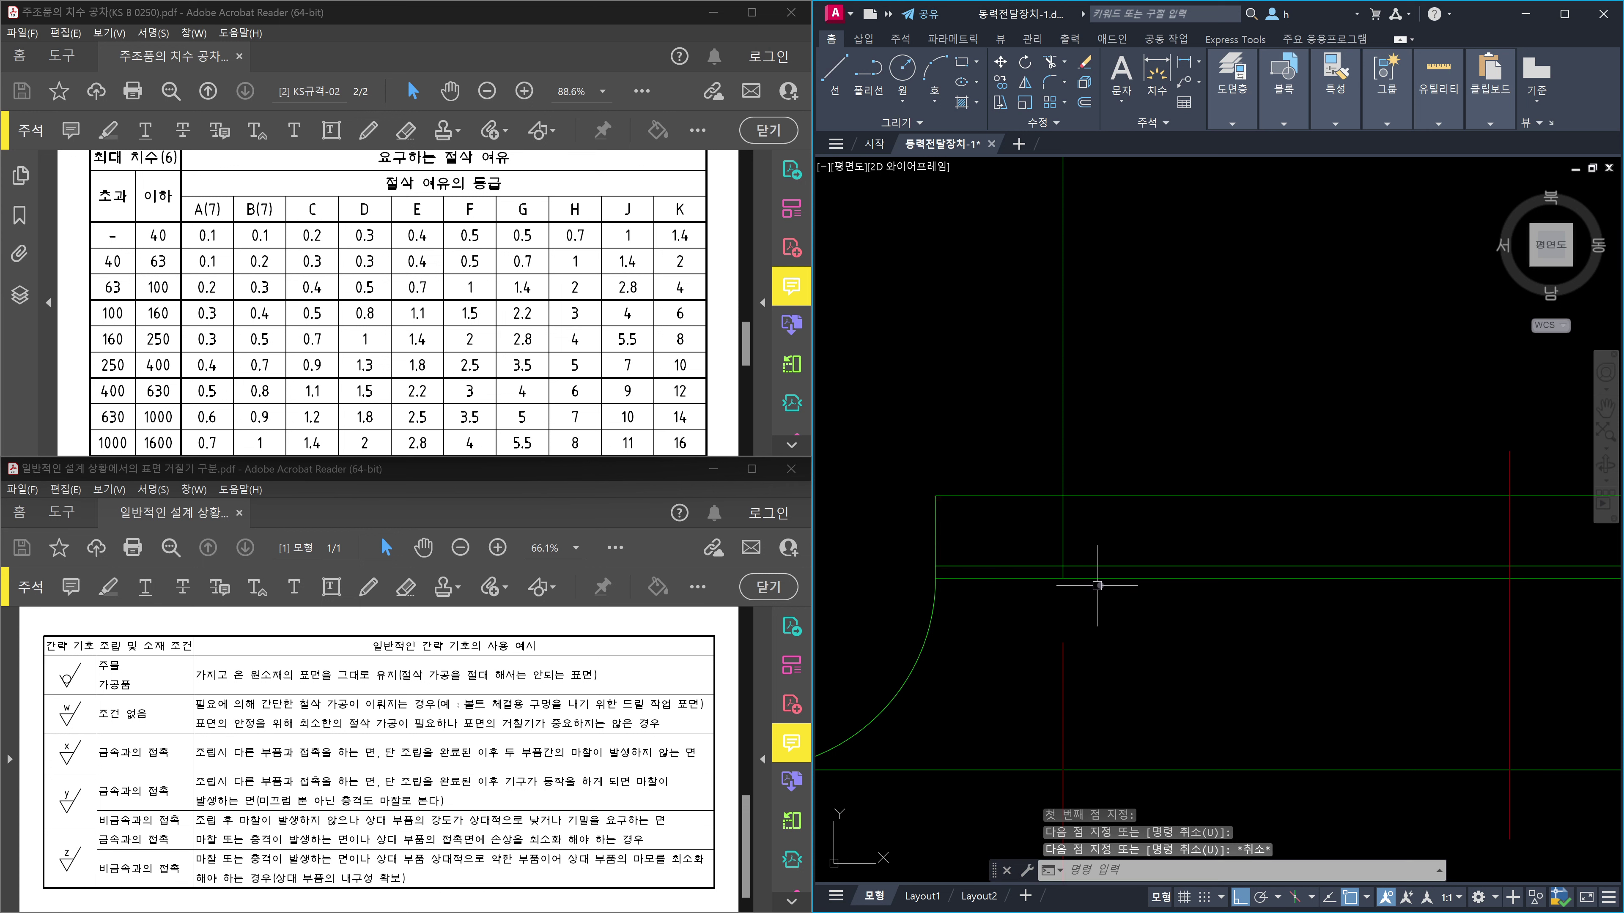
Trim the rib's vertical edge below the boss's new top edge.
scroll(1097, 585, down, 4)
scroll(1189, 581, up, 2)
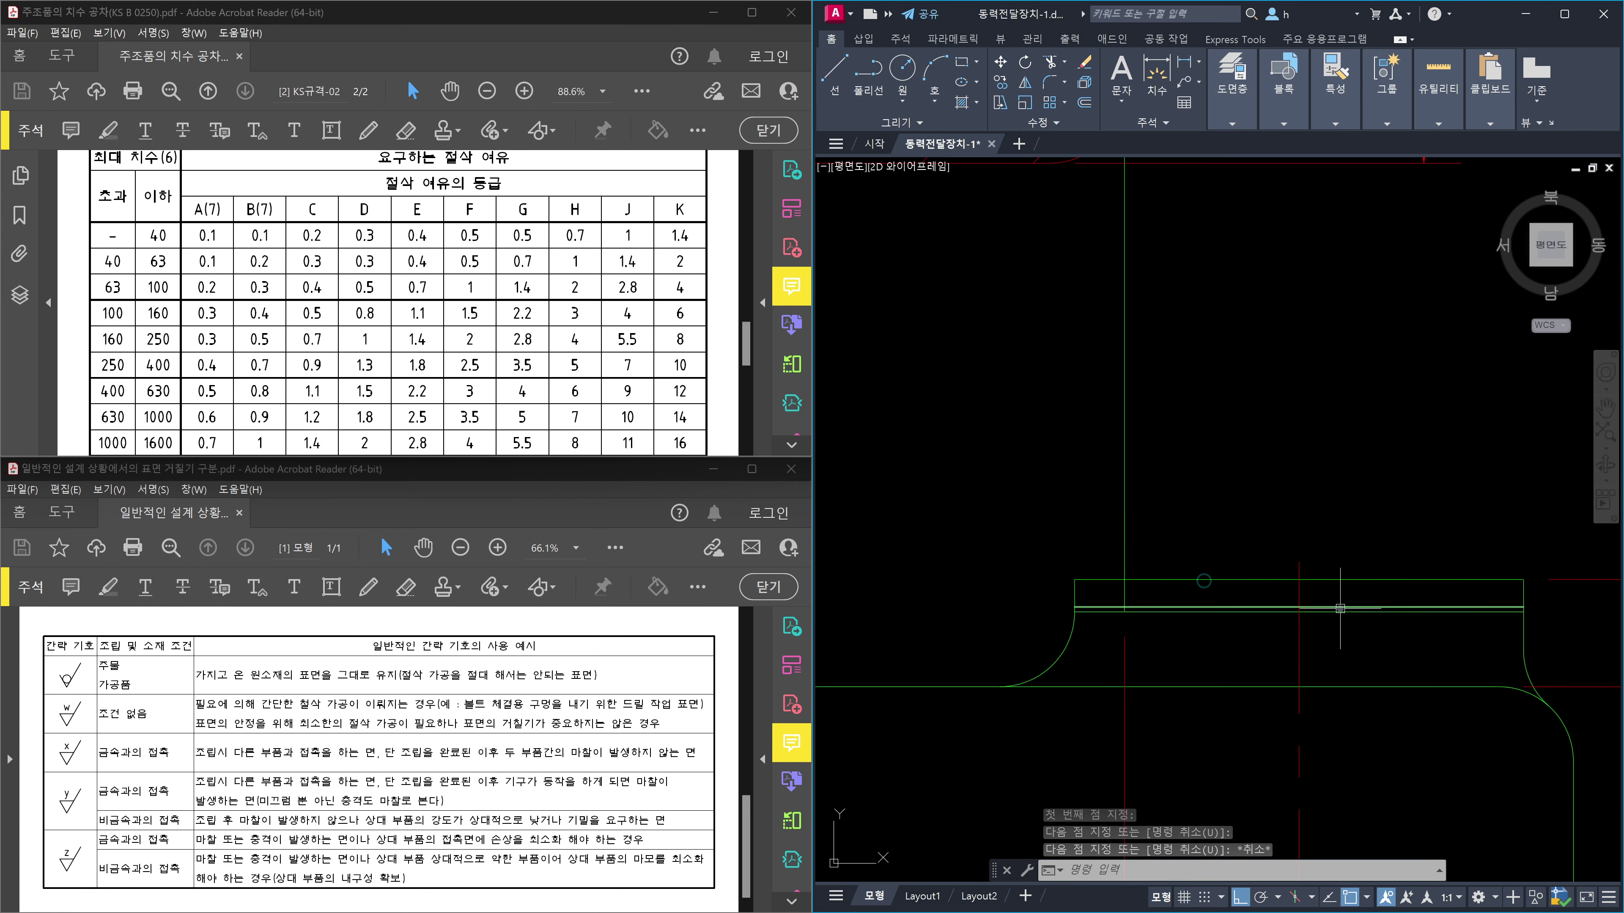
text(tr)
key(Return)
click(1210, 596)
click(1146, 554)
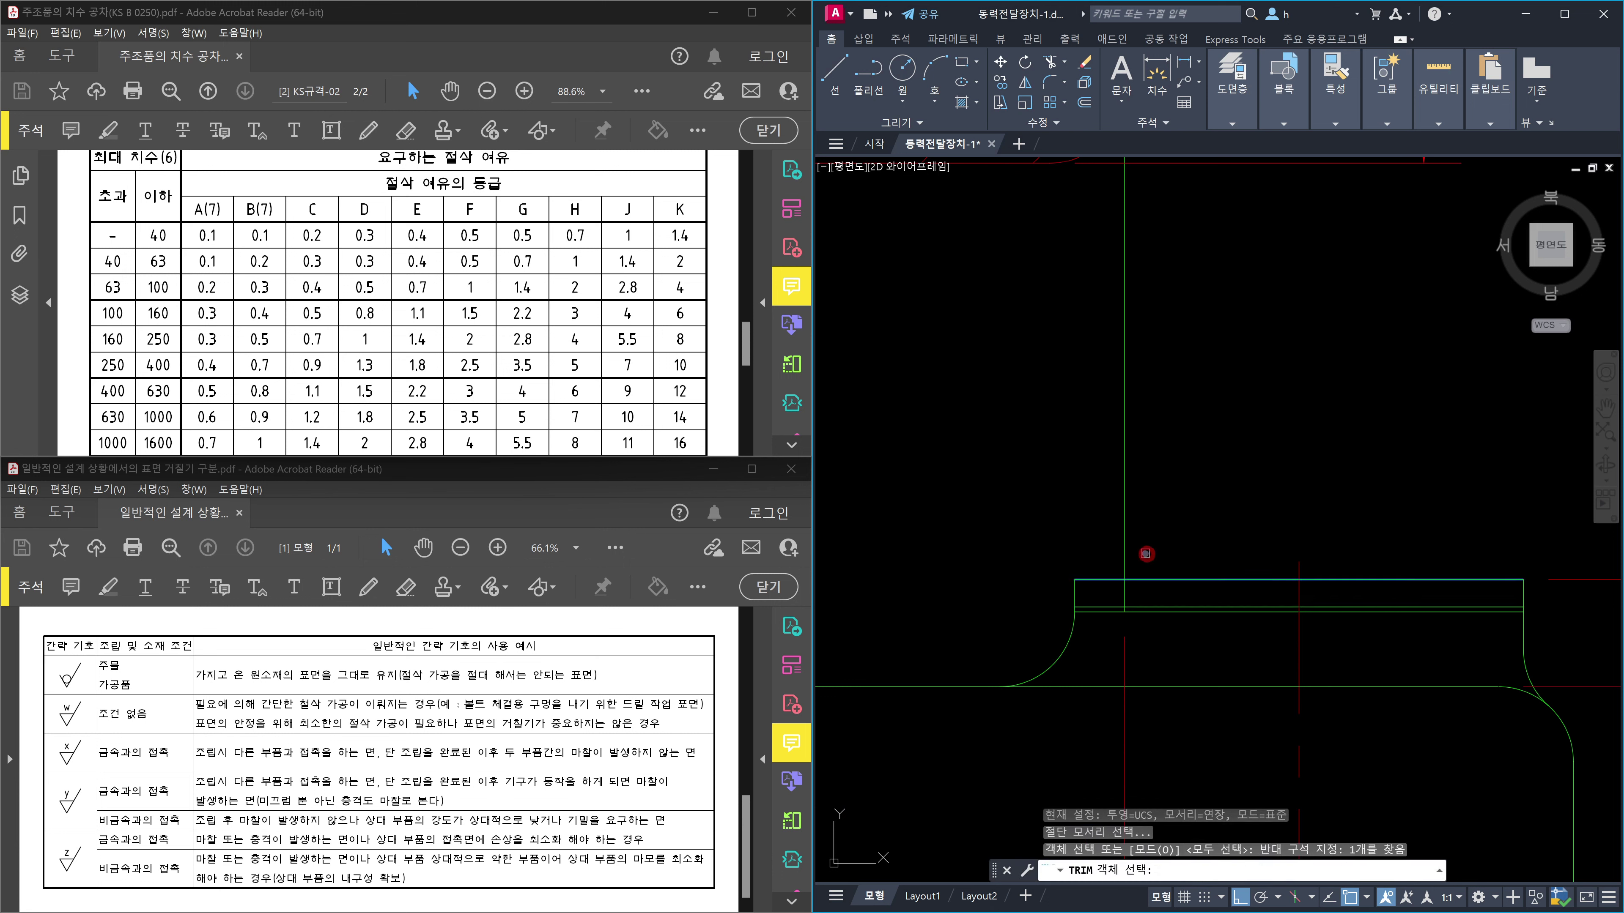
key(Return)
click(1126, 594)
key(Escape)
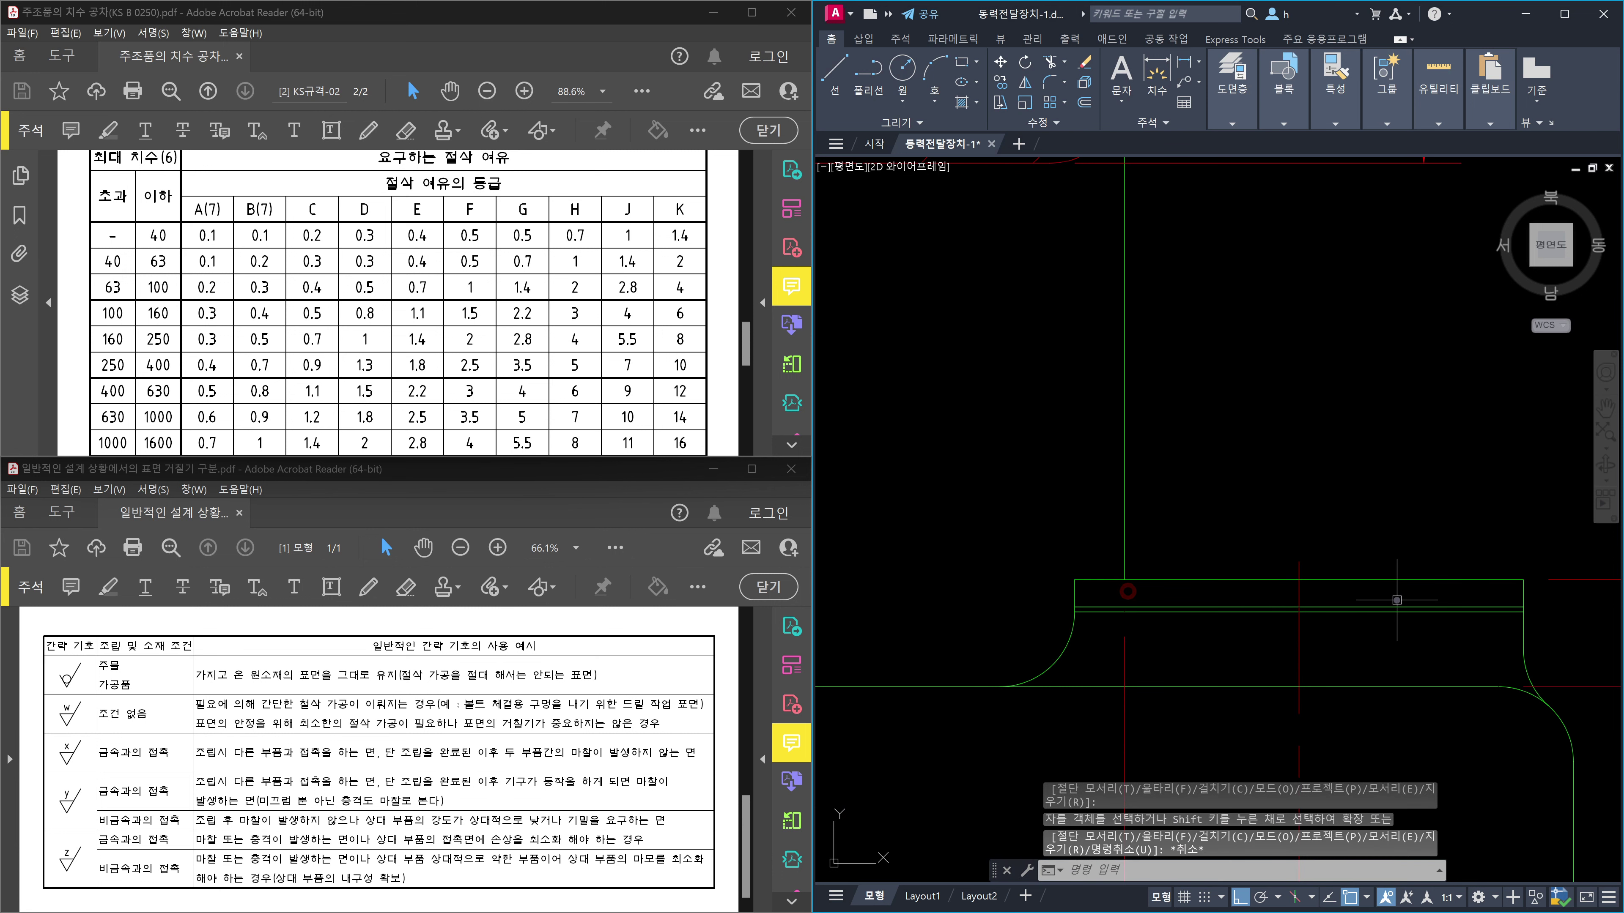
Delete the 0.2 mm offset line between the two boss top edges, keeping the original top edge.
click(1417, 609)
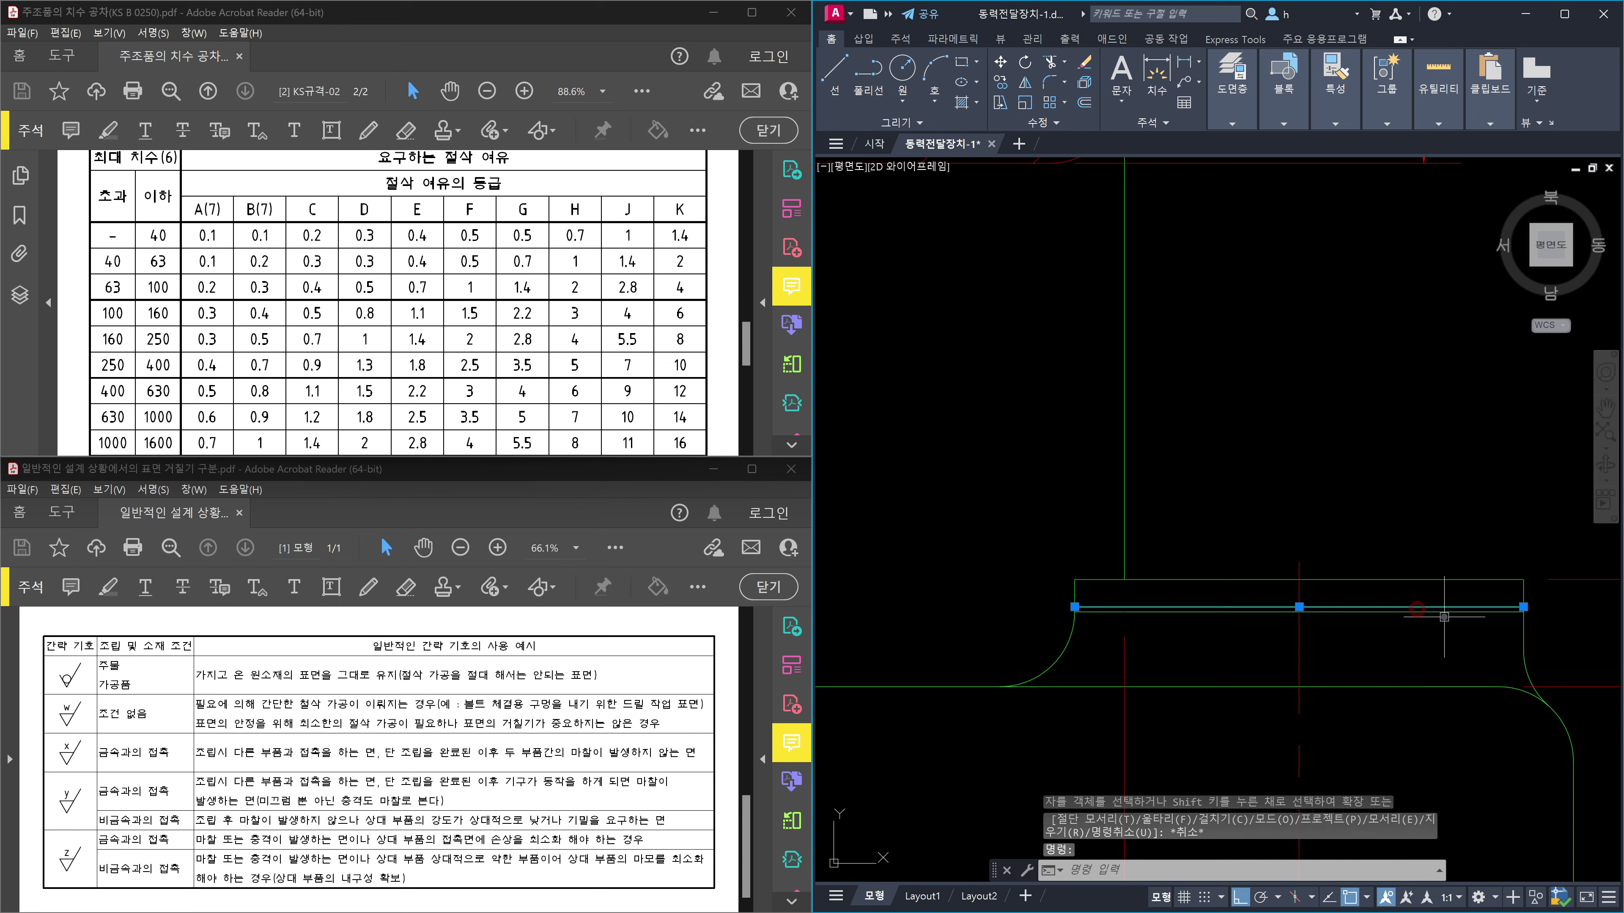
key(Delete)
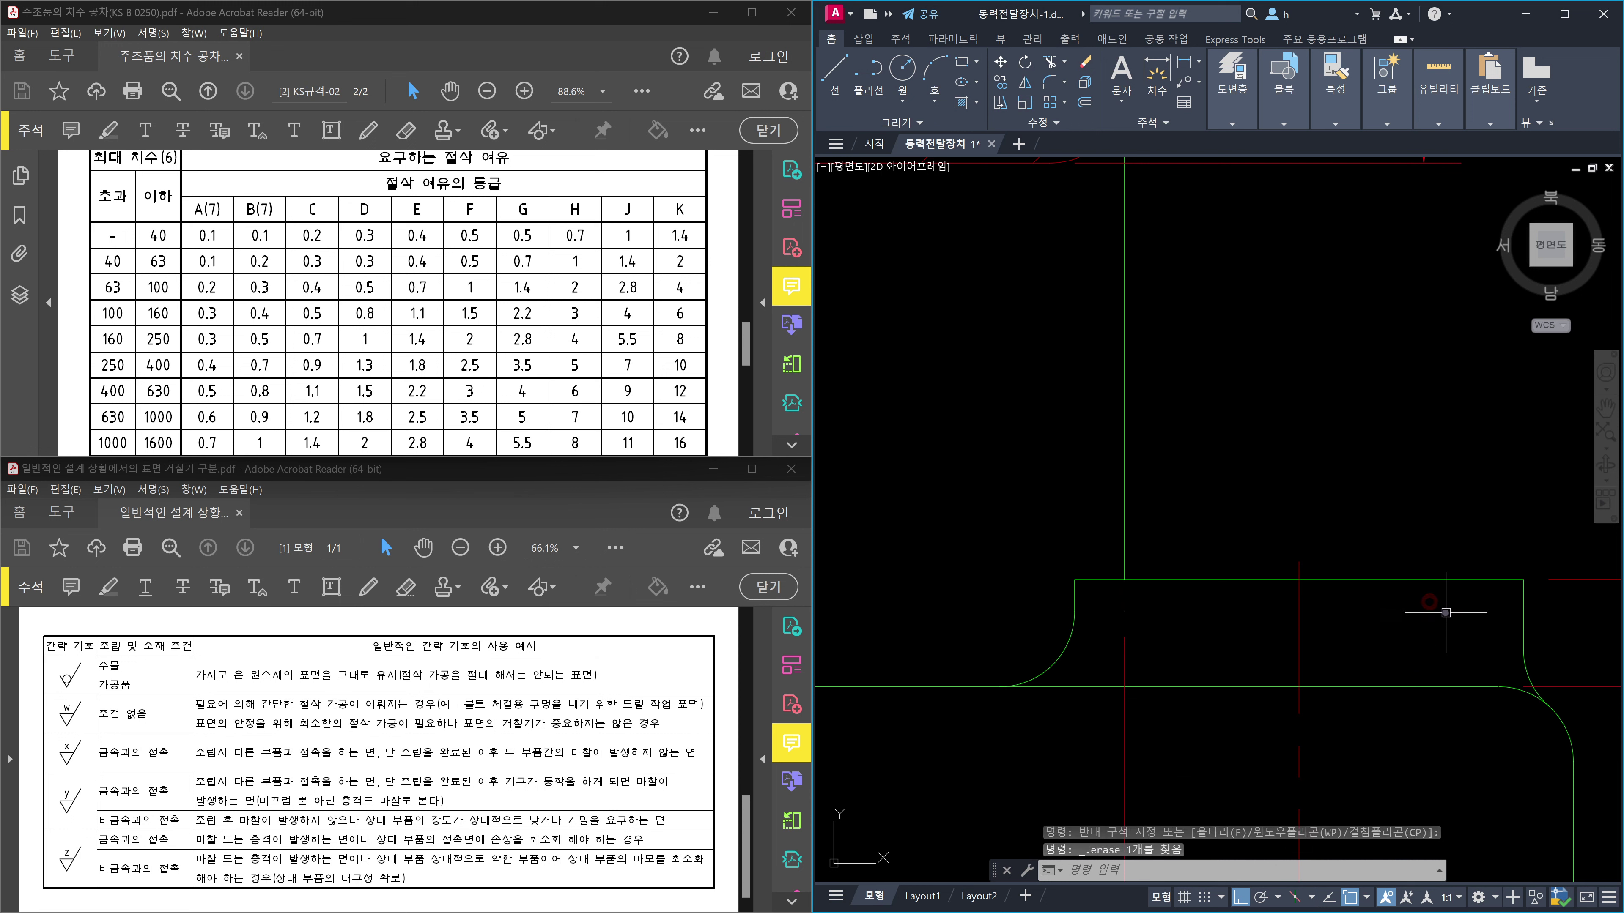
key(ctrl+z)
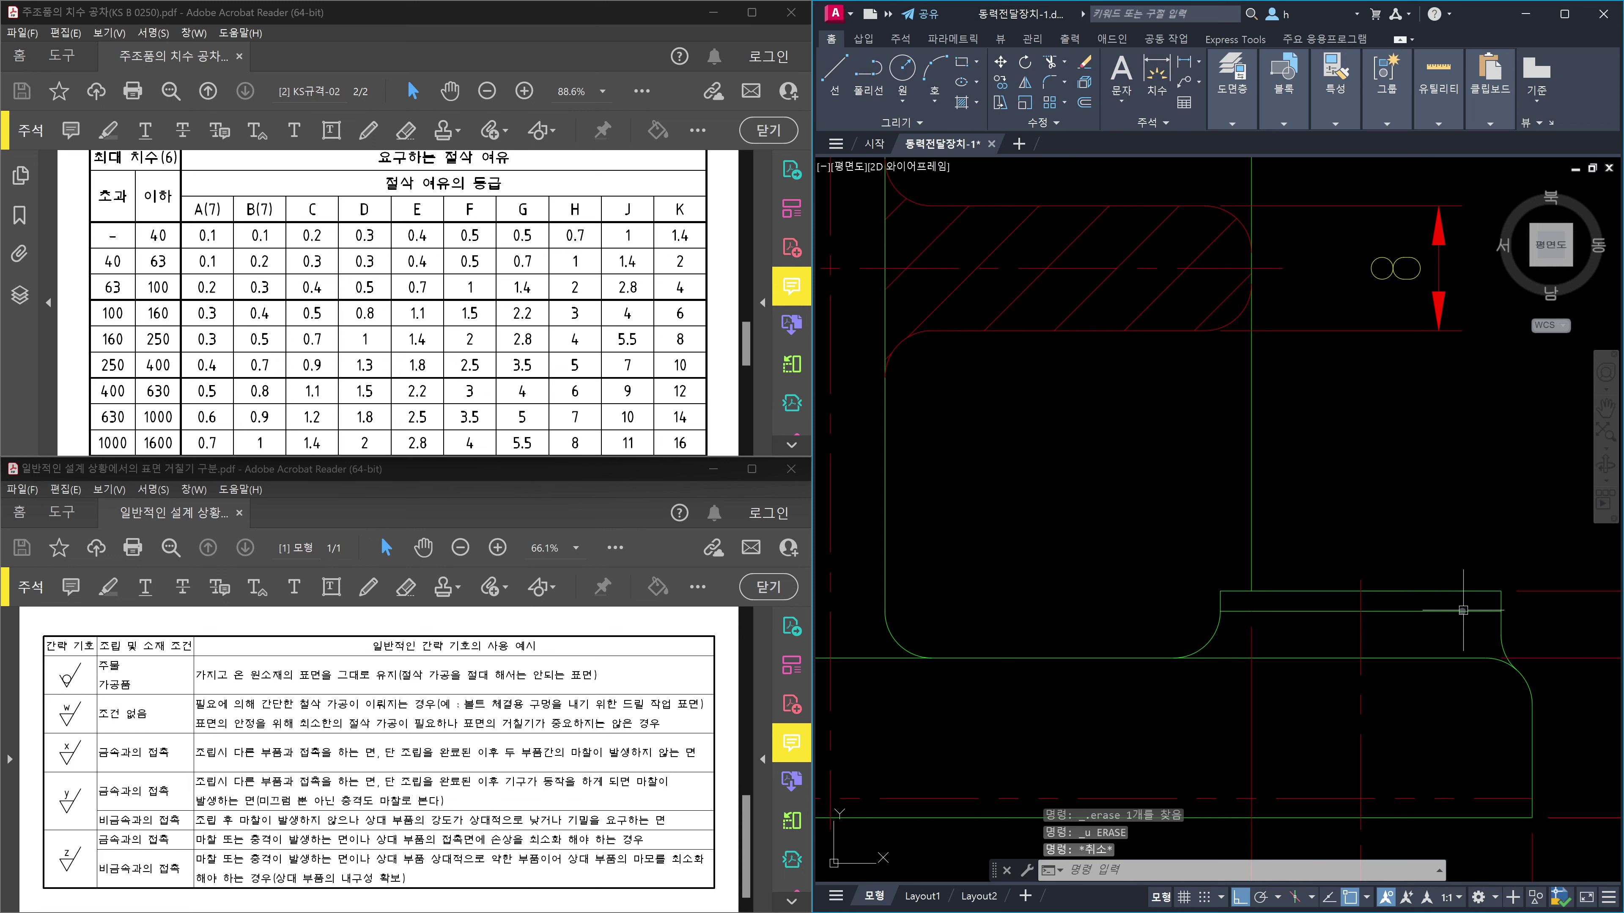
Match the boss's original top edge to the properties of the dash-dot line just above the base's bottom edge.
scroll(1448, 614, down, 2)
key(Escape)
text(ma)
key(Return)
scroll(1453, 625, down, 2)
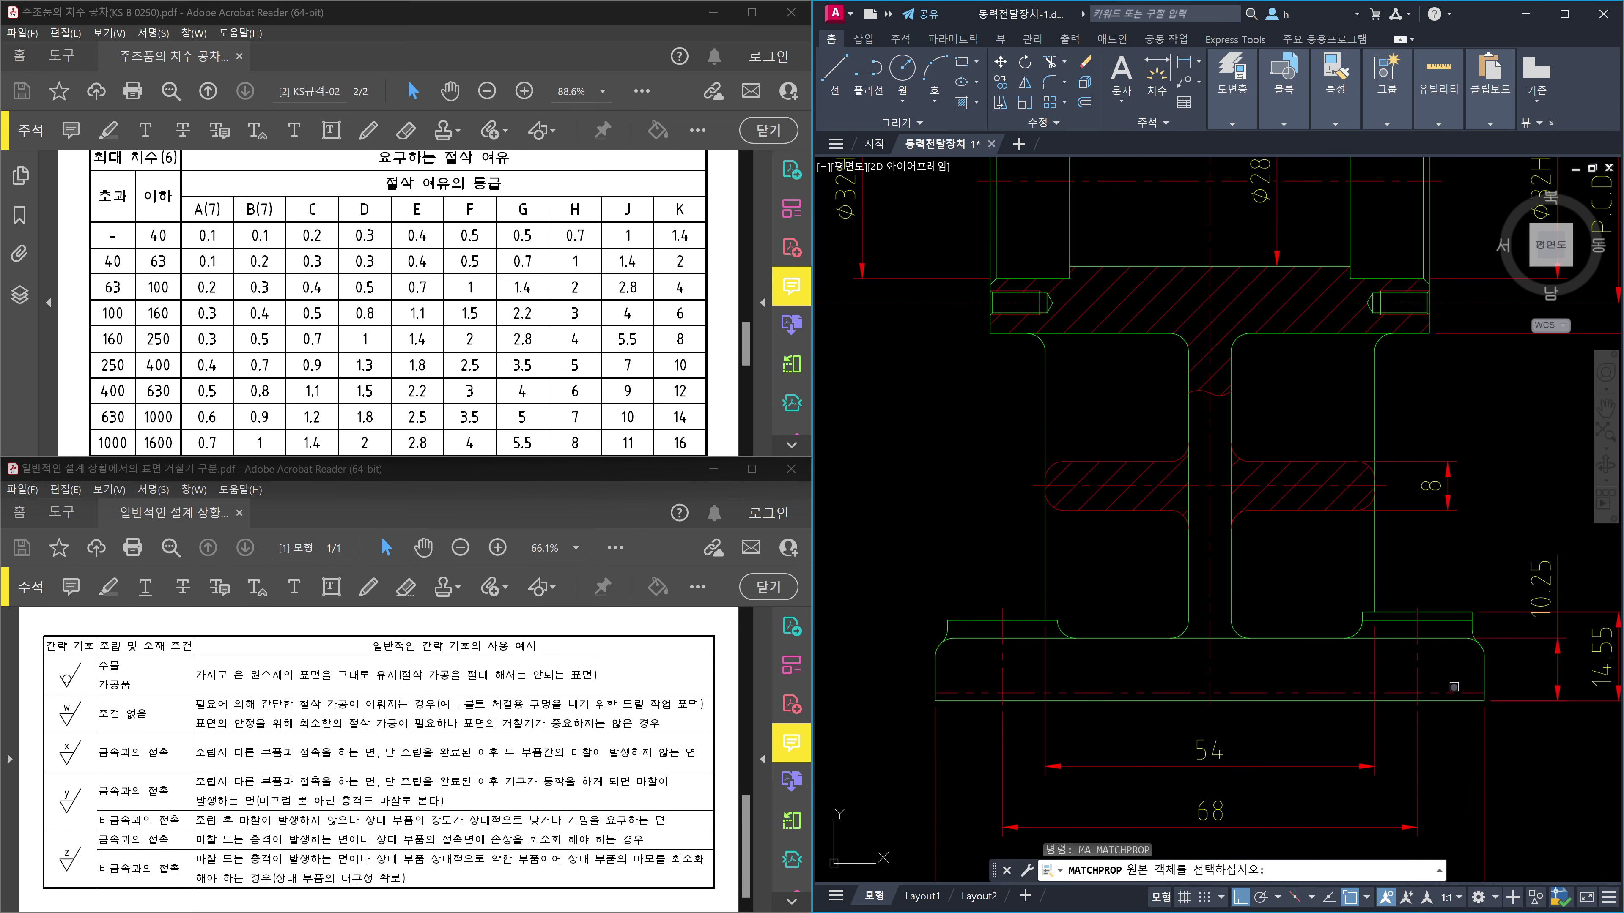
click(1453, 692)
click(1450, 638)
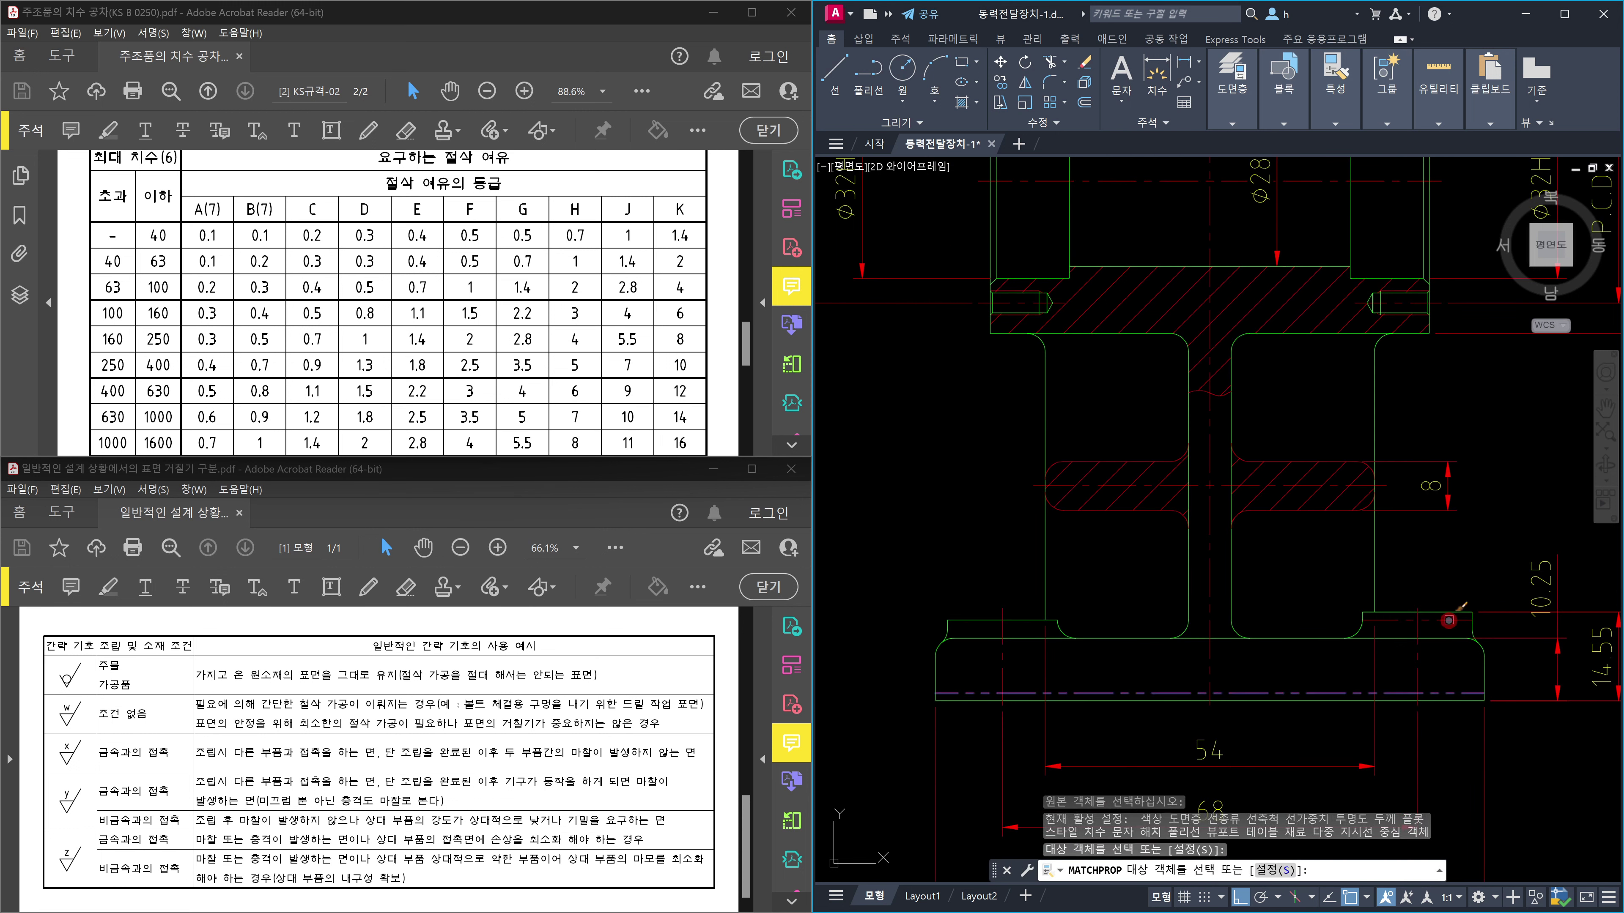
key(Return)
Delete the old top edge and outer side line of the opposite bolt boss on the front view's left side.
scroll(1055, 632, up, 2)
middle_drag(876, 611, 1031, 632)
click(1021, 603)
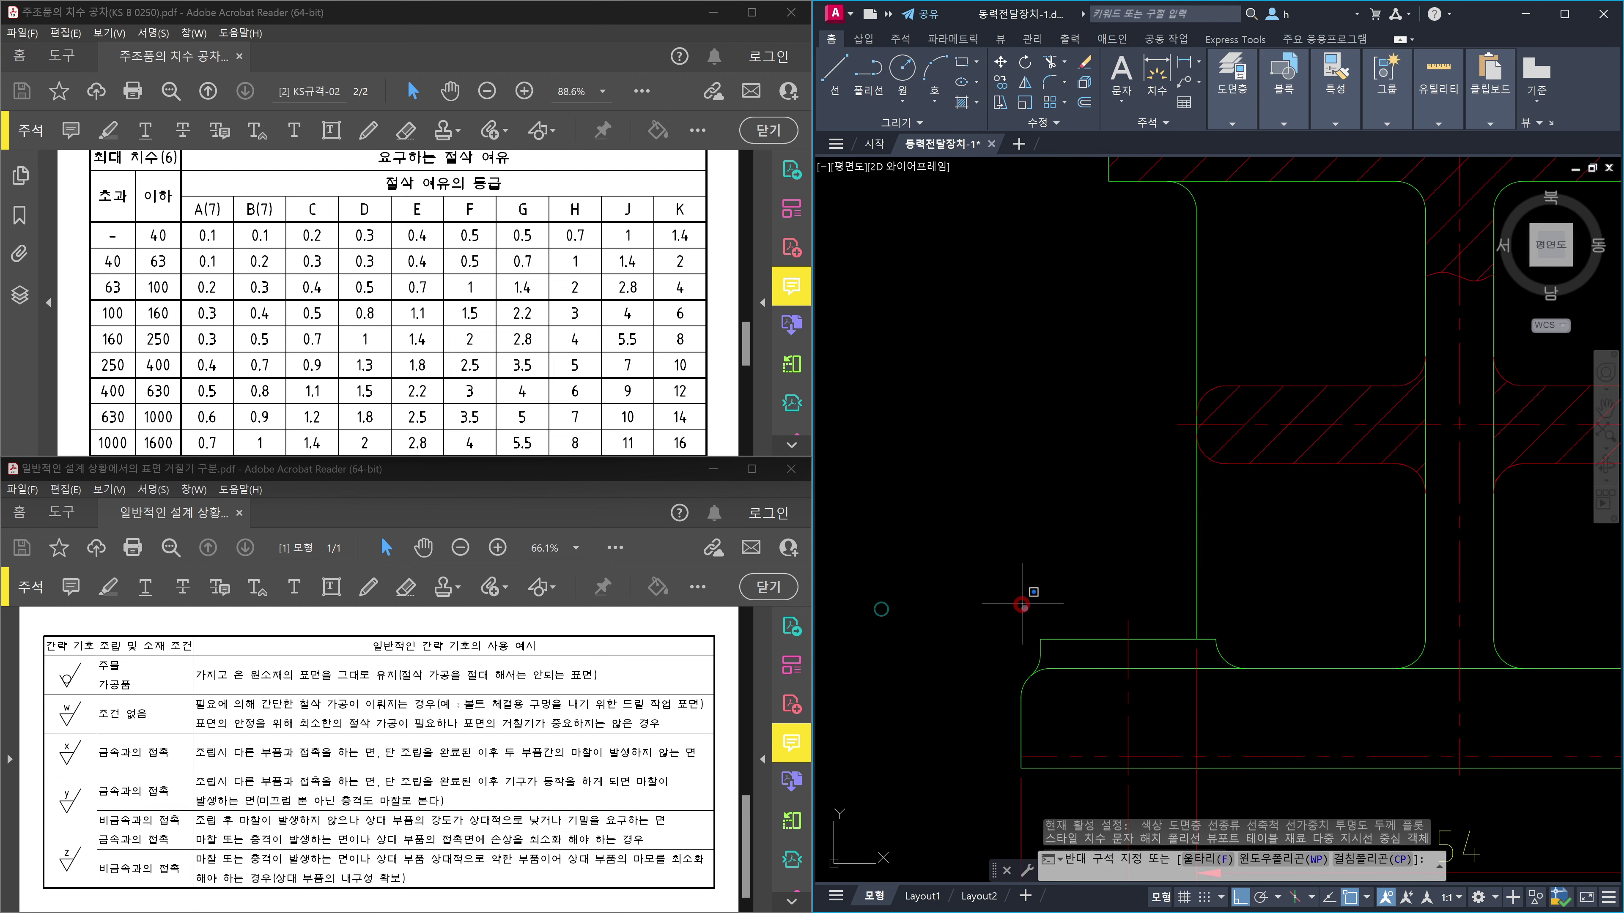
click(1236, 662)
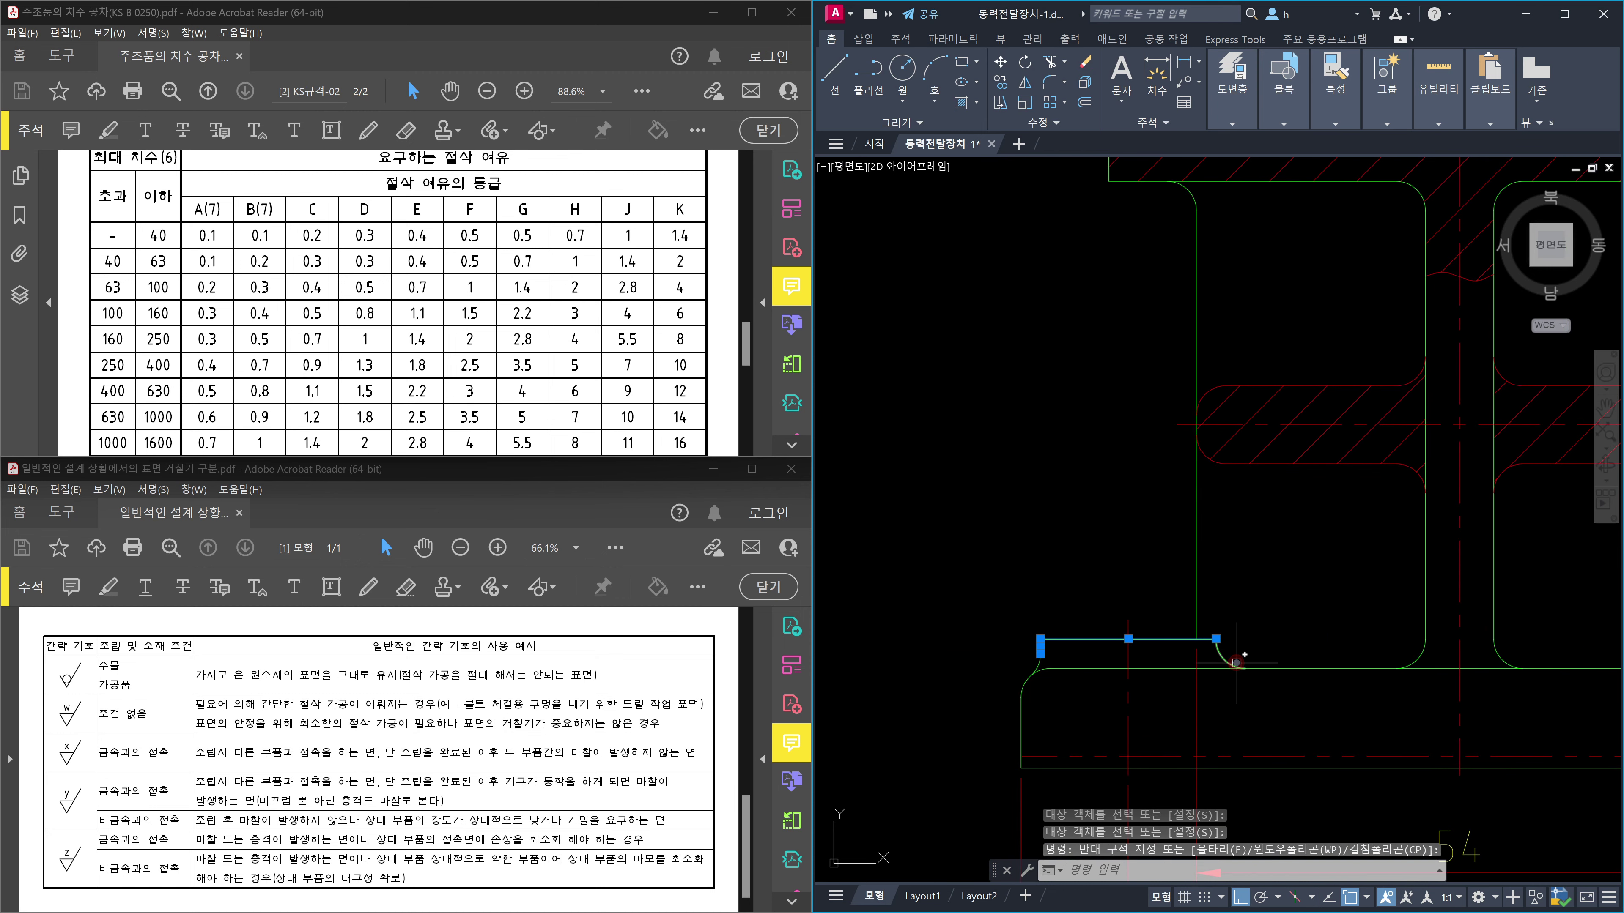
key(Delete)
Mirror the finished right boss's top outline and dash-dot line about the front view's vertical centreline, keeping the originals.
scroll(1236, 662, down, 4)
scroll(1303, 658, up, 5)
key(Escape)
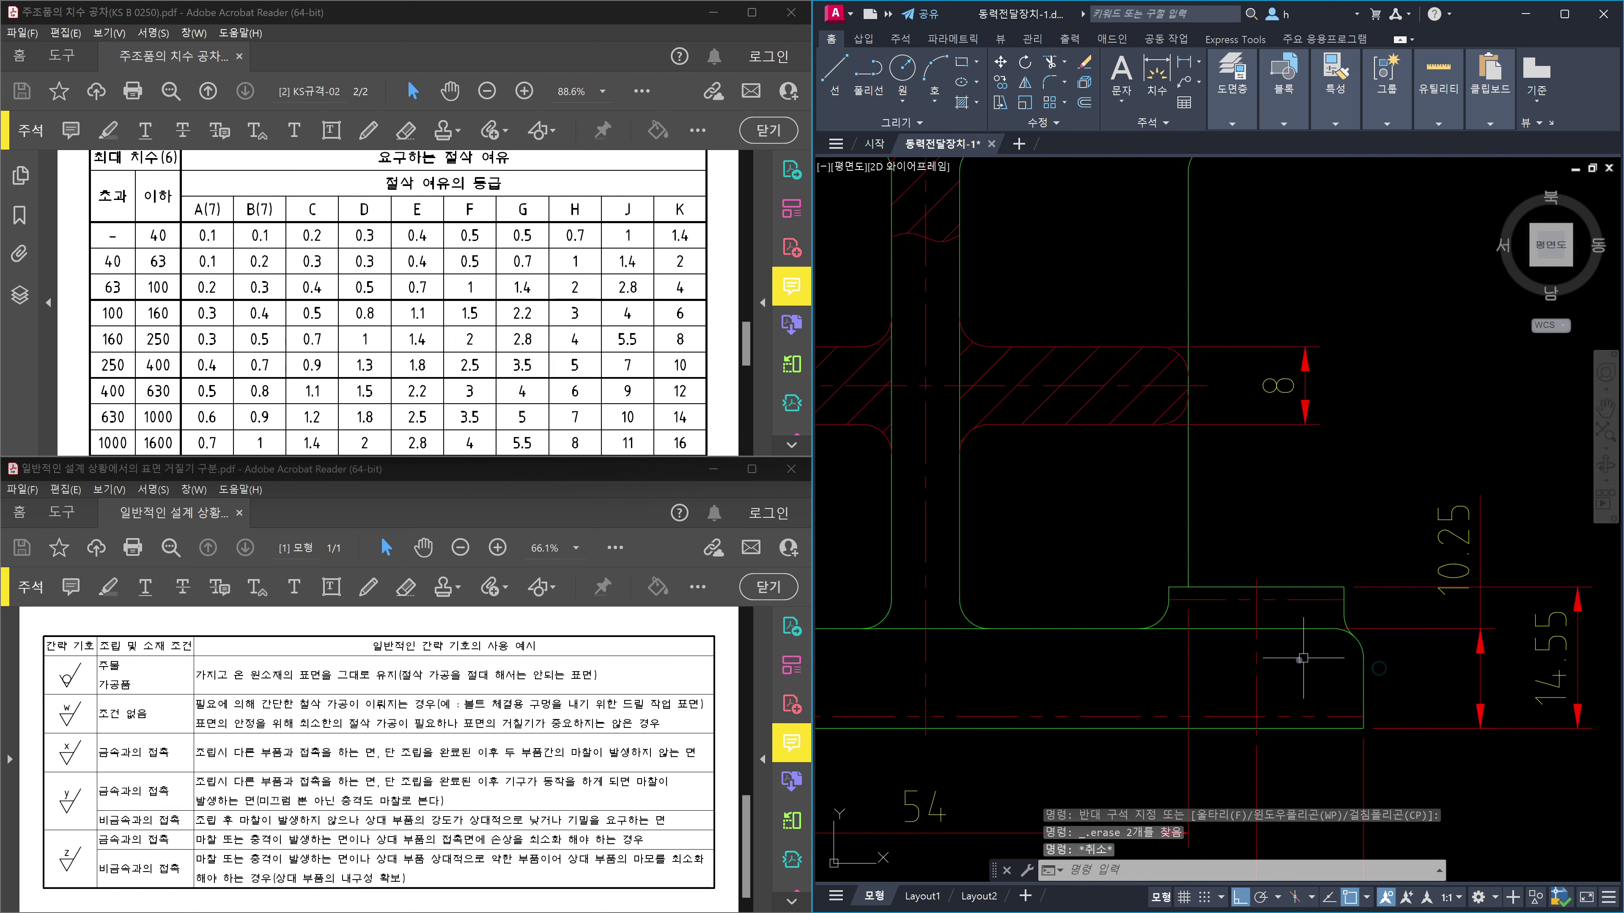
text(mi)
key(Return)
click(1154, 565)
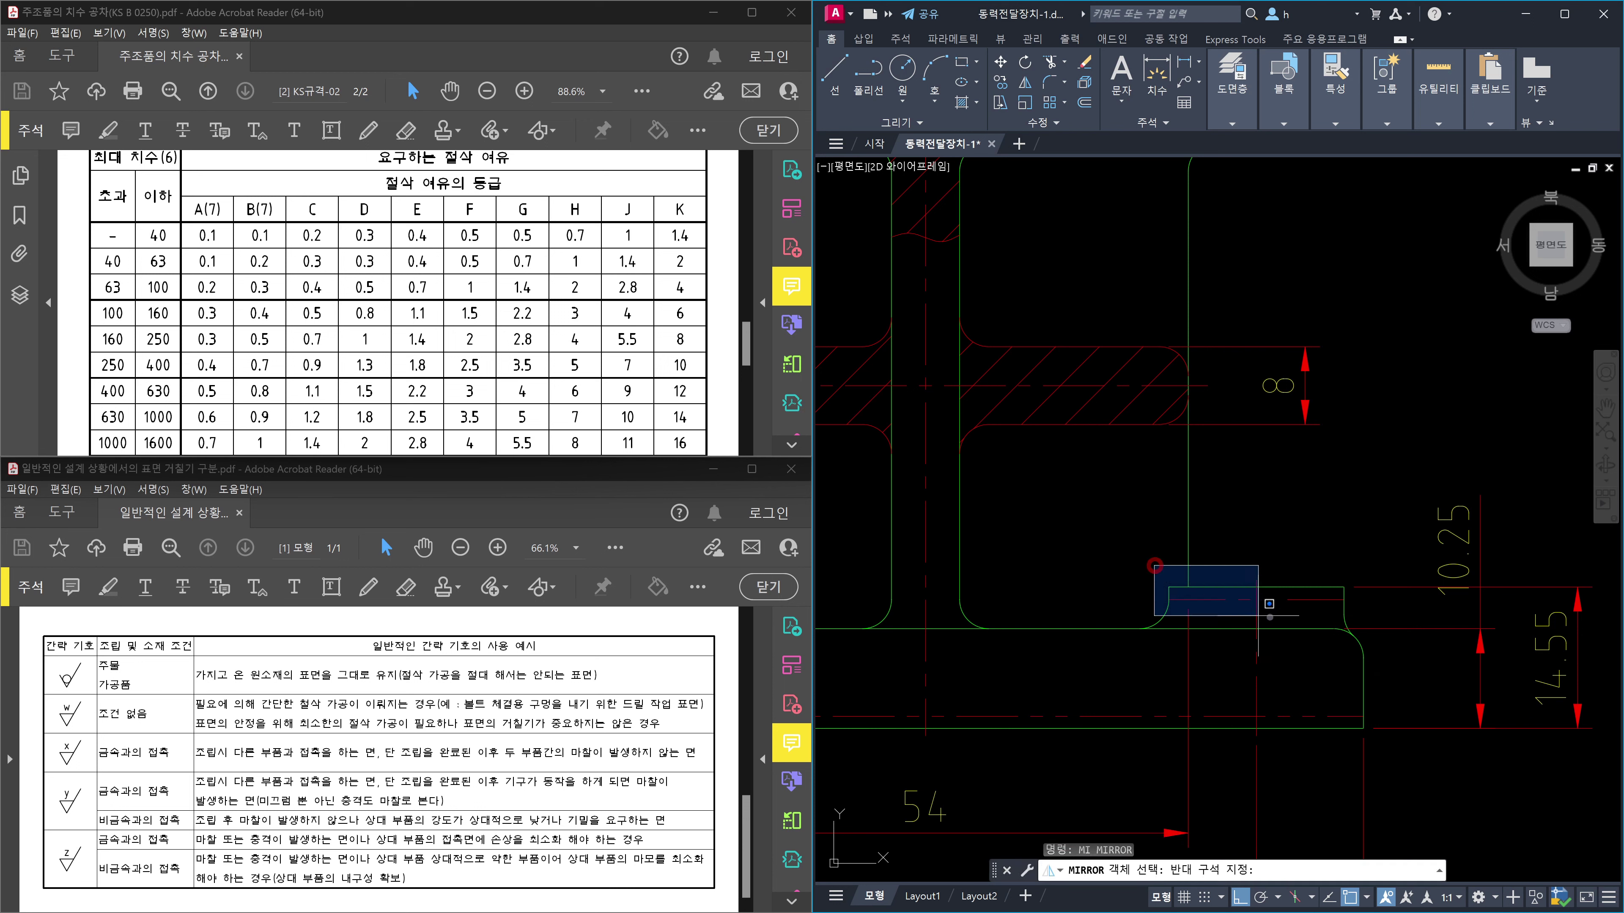
click(1347, 618)
key(Return)
scroll(1346, 618, down, 4)
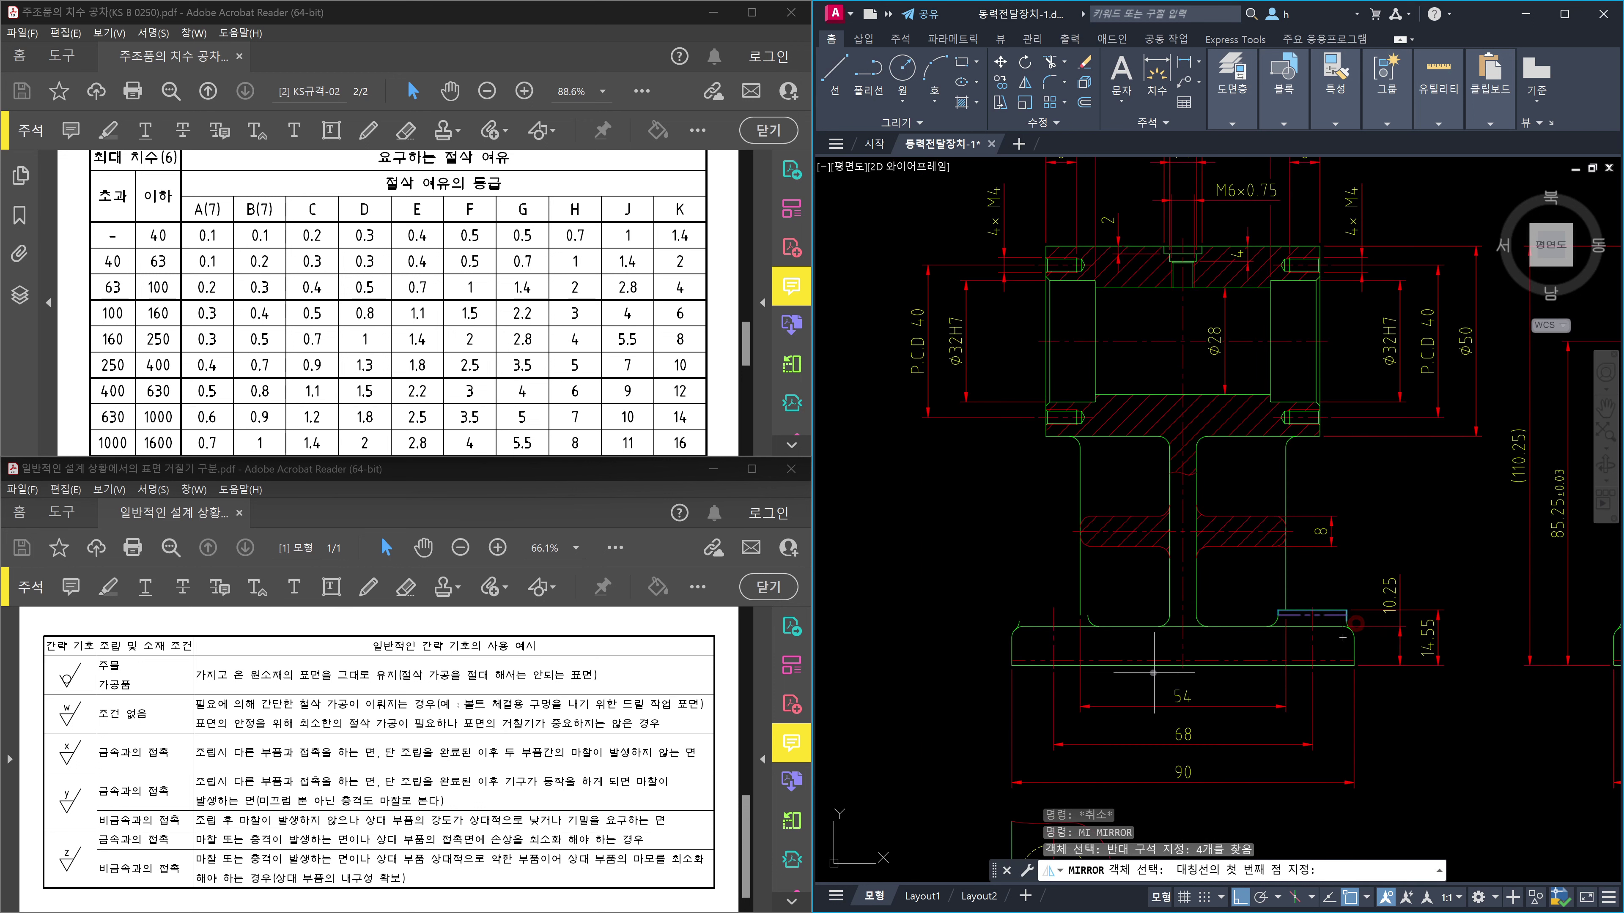
click(1176, 646)
scroll(1179, 651, down, 4)
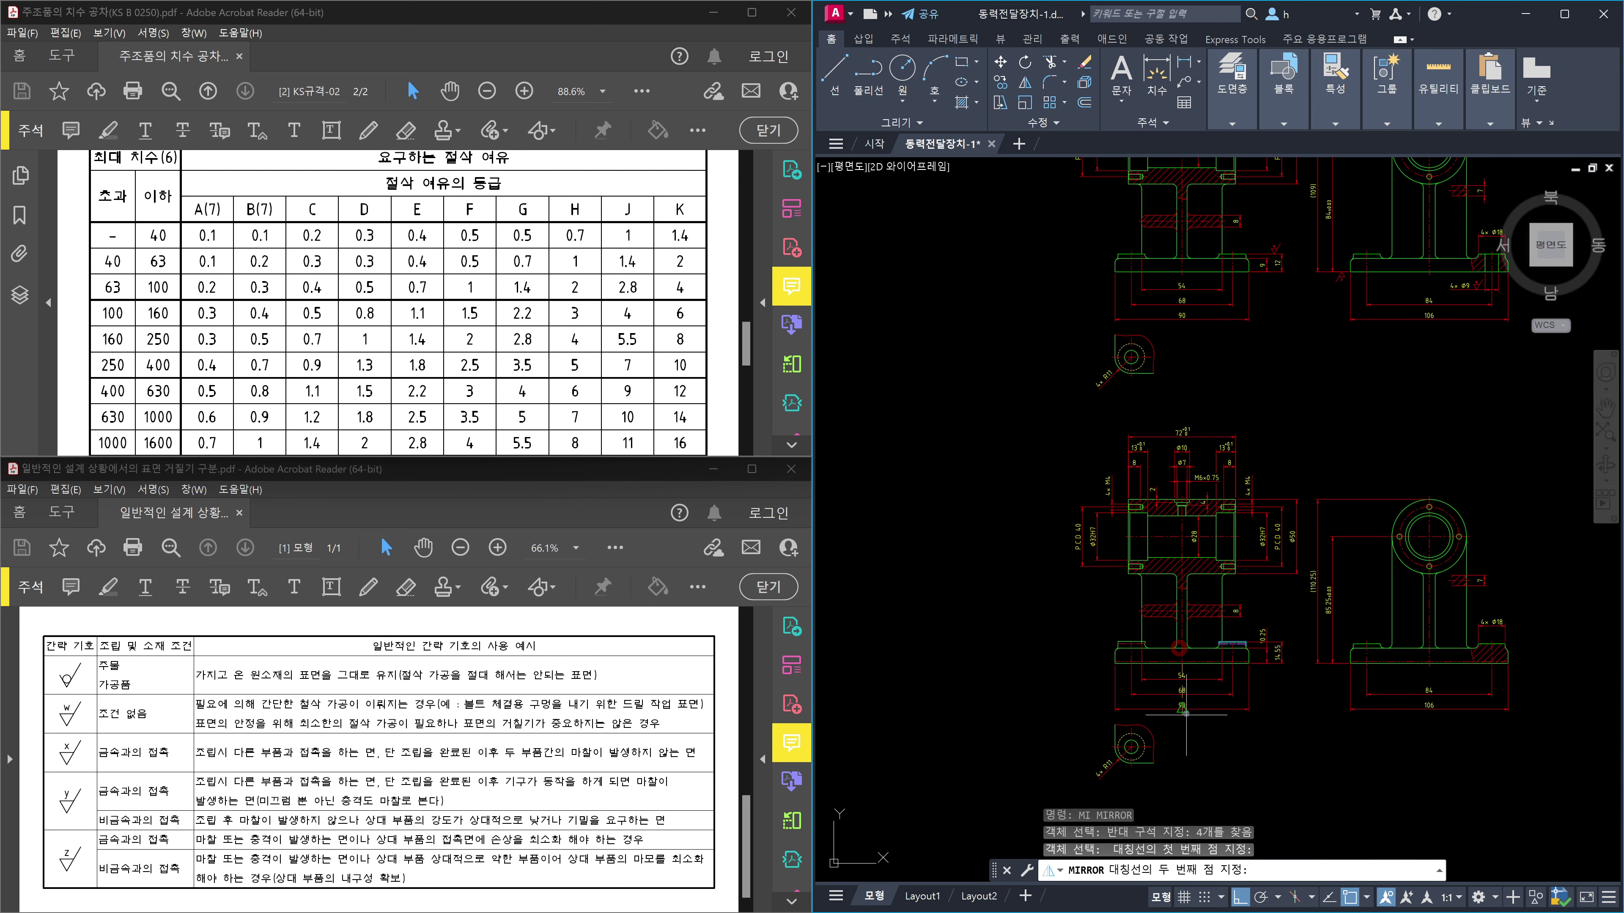
click(1194, 769)
key(Return)
Trim the left rib's vertical edge below the mirrored boss's top edge.
scroll(1158, 686, up, 3)
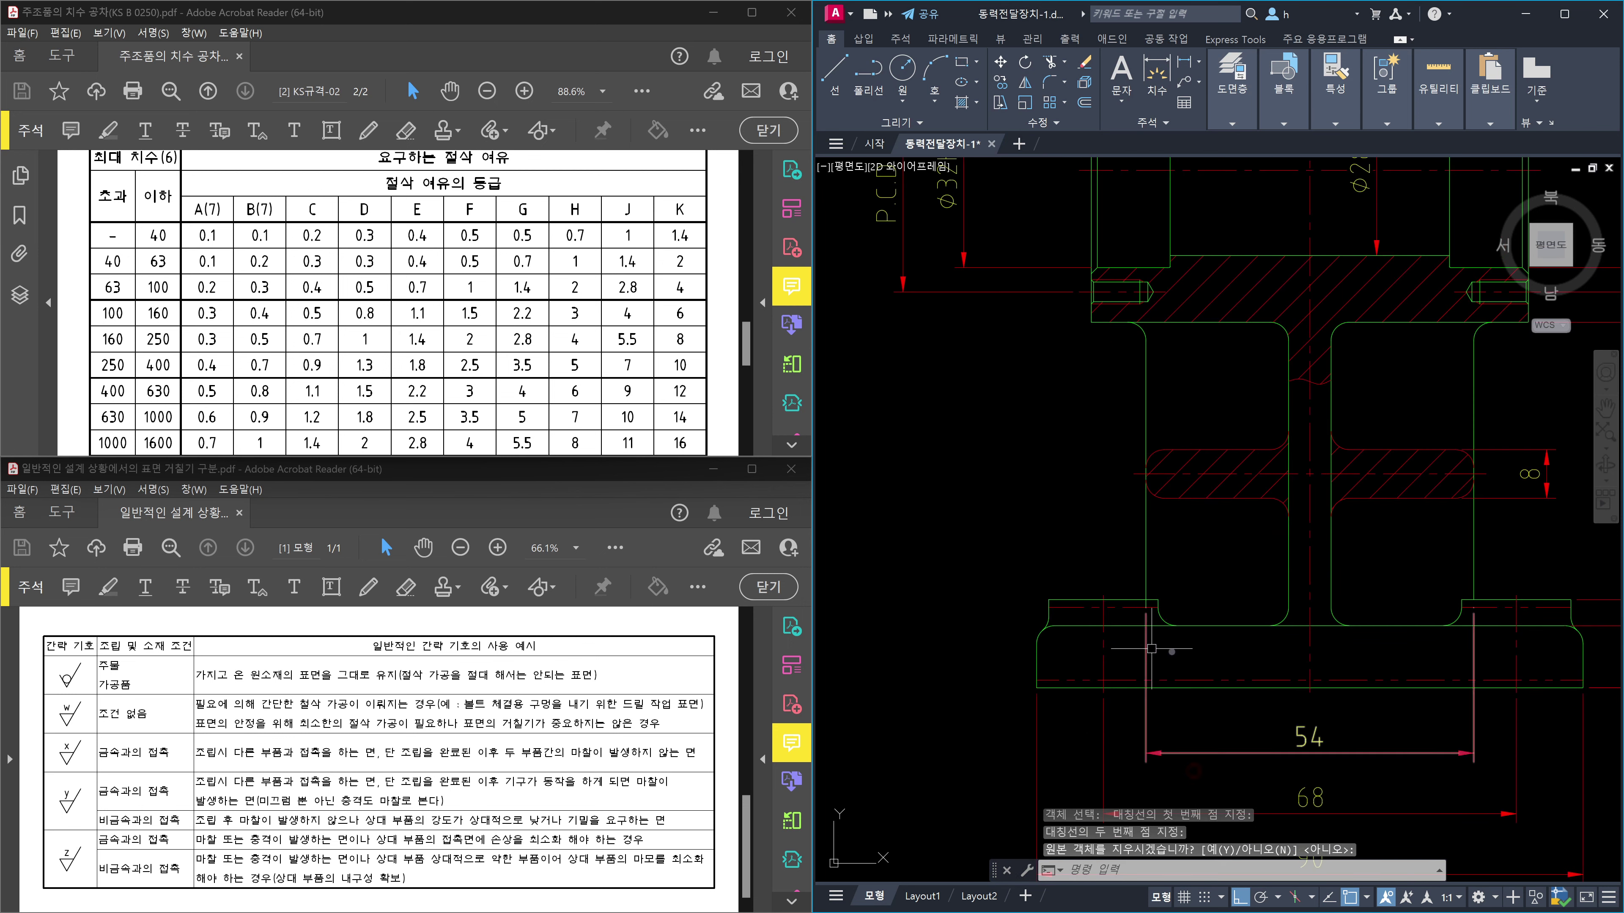
scroll(1137, 678, down, 2)
scroll(1122, 666, up, 5)
text(tr)
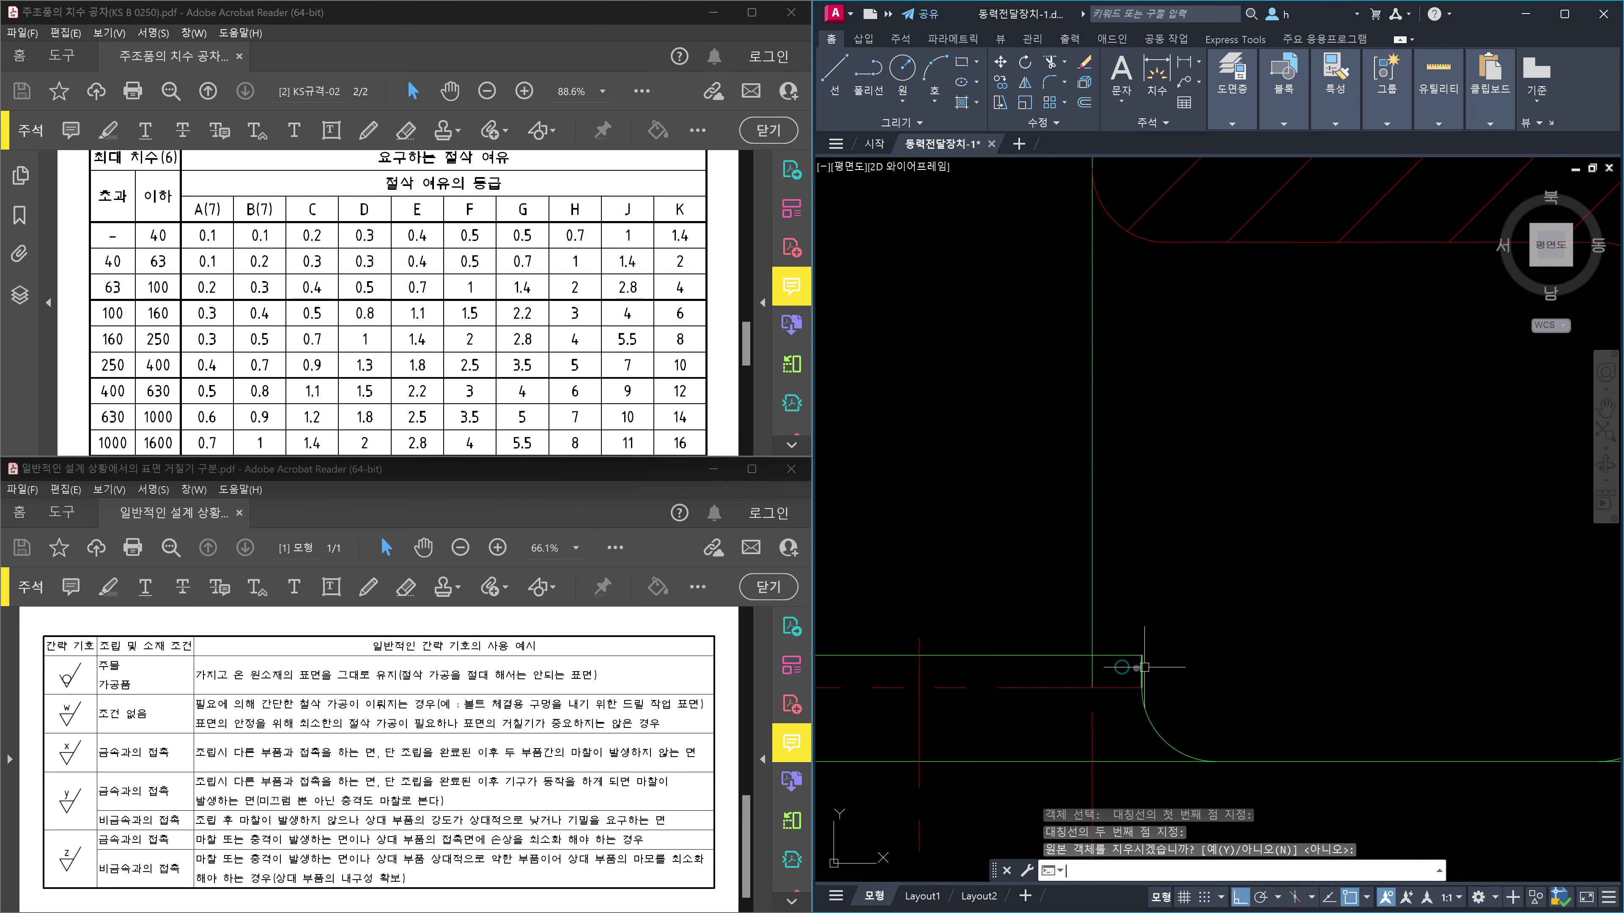
key(Return)
scroll(1068, 676, up, 1)
click(1125, 669)
click(1098, 619)
key(Return)
key(Escape)
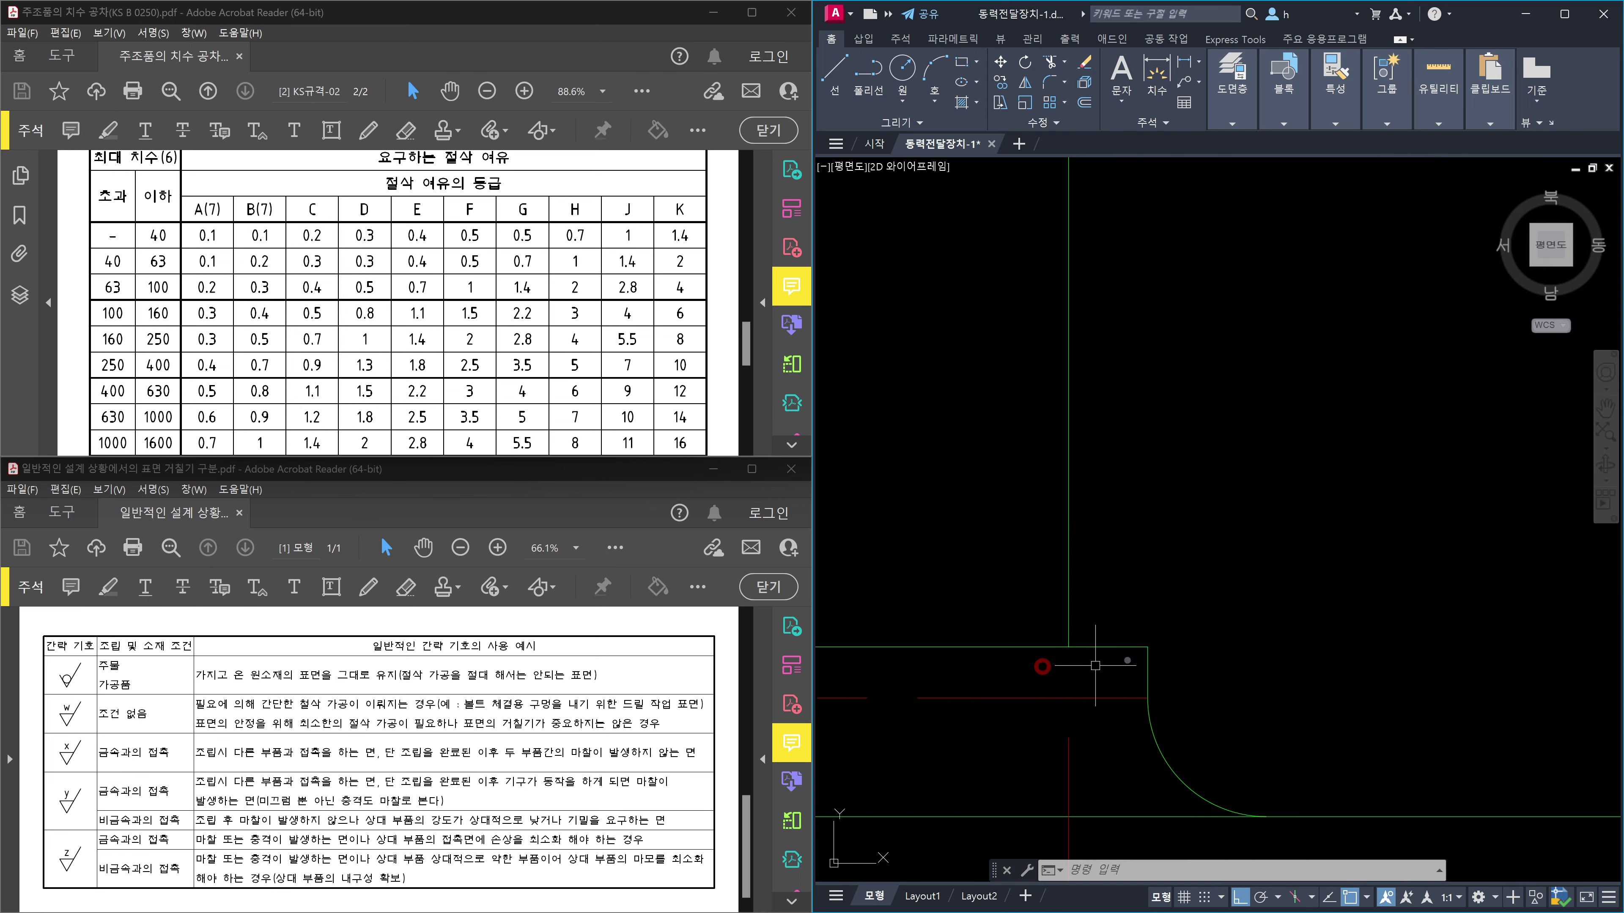
Examine the right boss's overall height dimension in the casting drawing's front view.
scroll(1044, 660, down, 6)
middle_drag(1317, 684, 1403, 682)
scroll(1406, 684, up, 6)
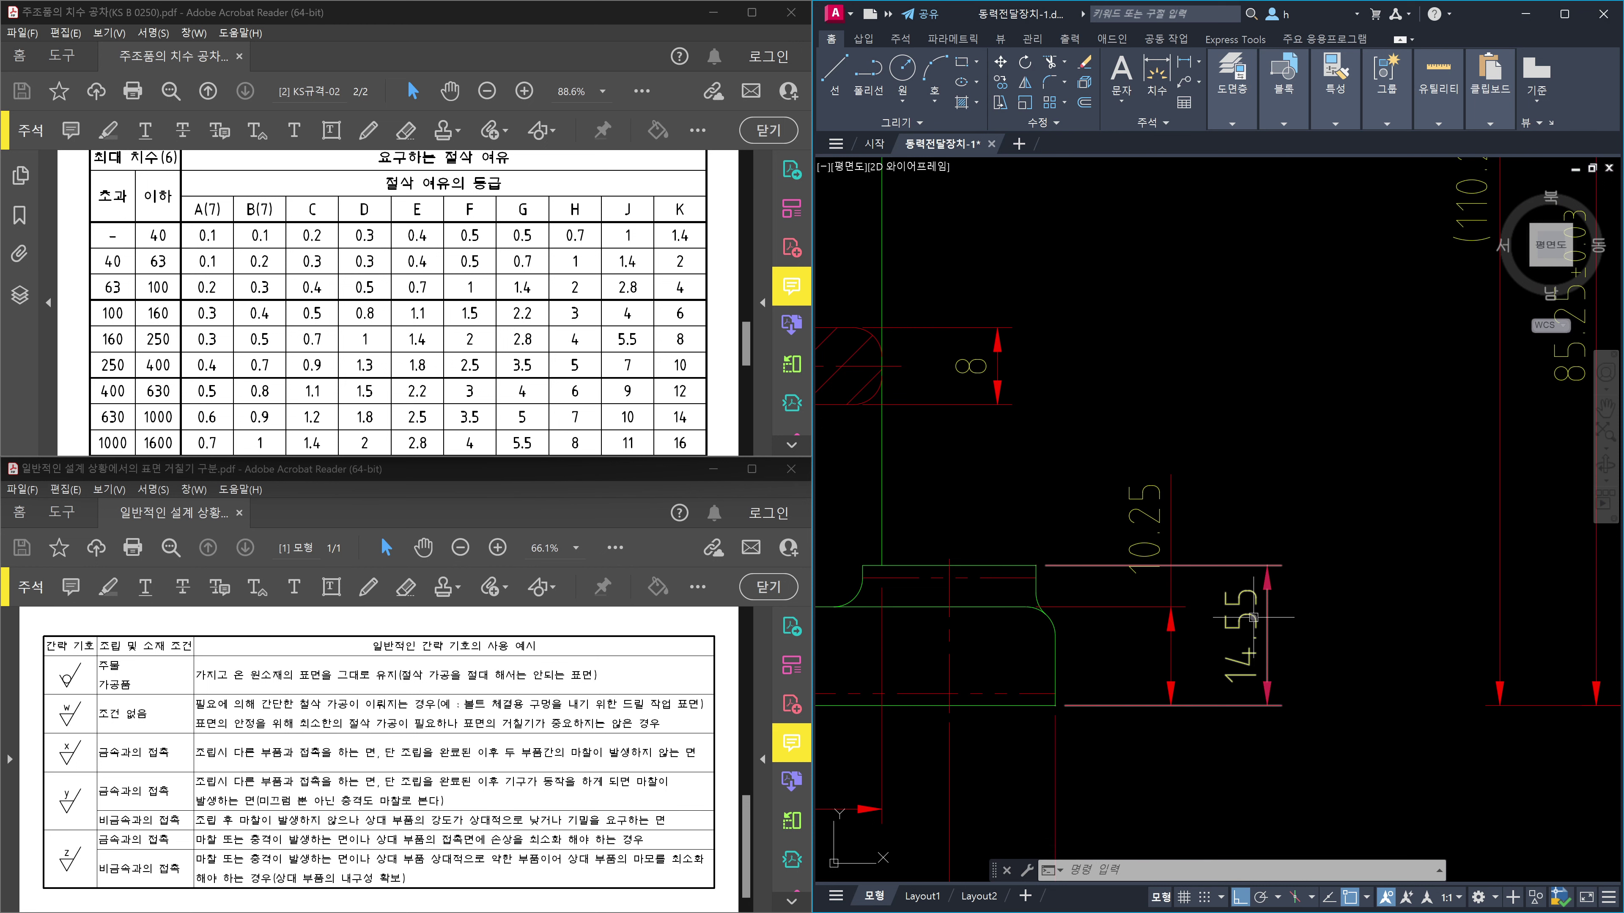
mouse_move(1256, 625)
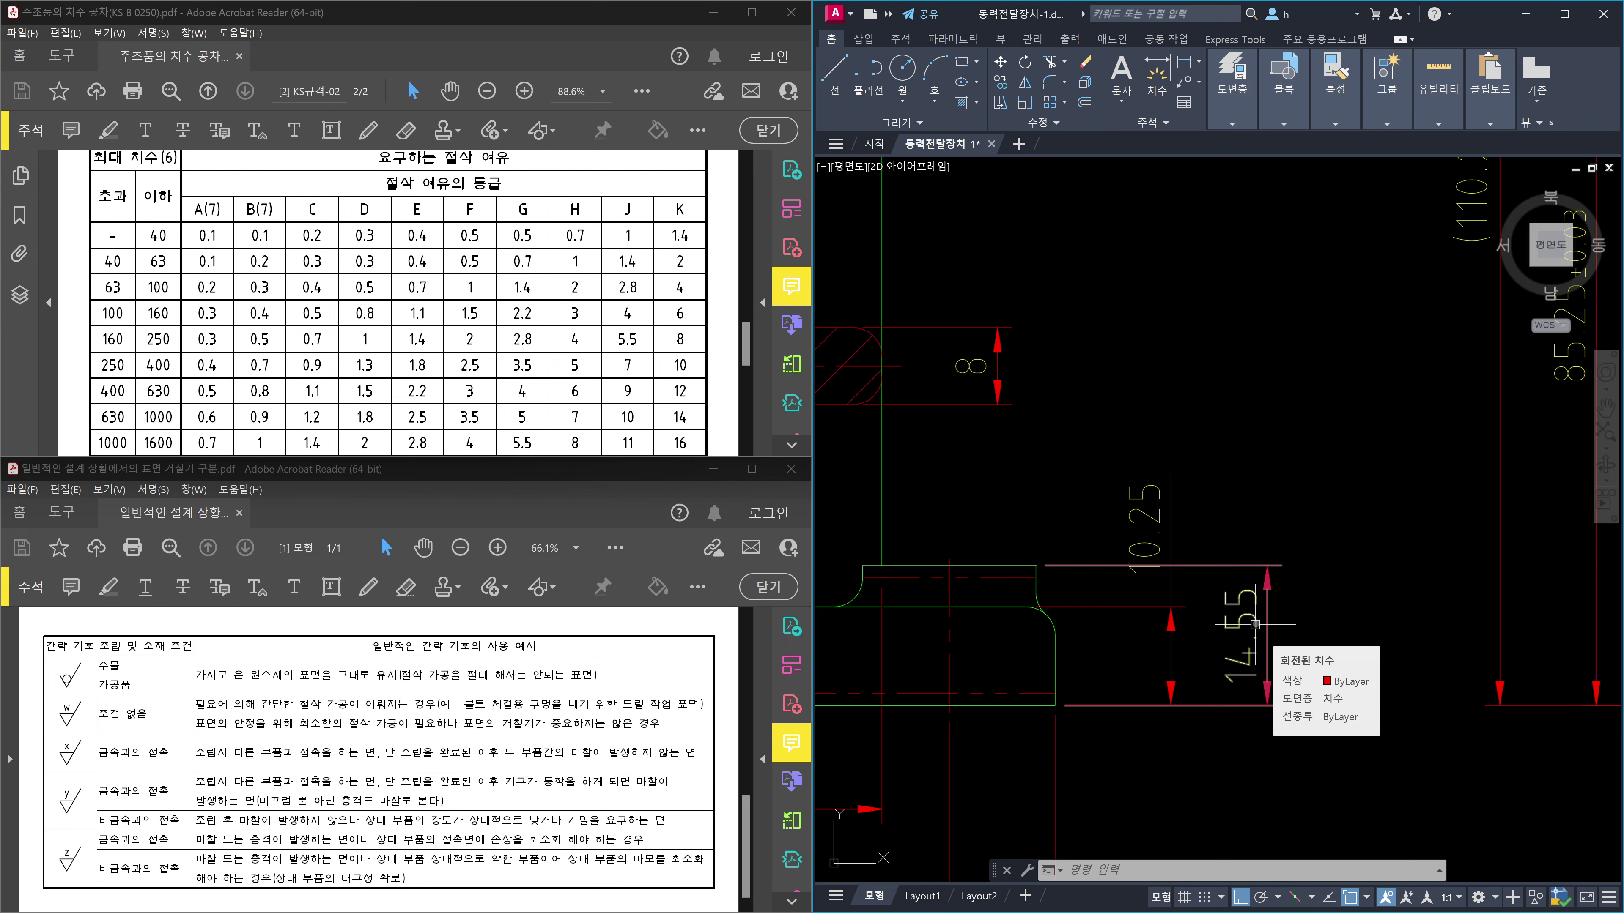
Delete the old top edges of both bolt bosses on the base in the casting drawing's side view.
scroll(1255, 624, down, 10)
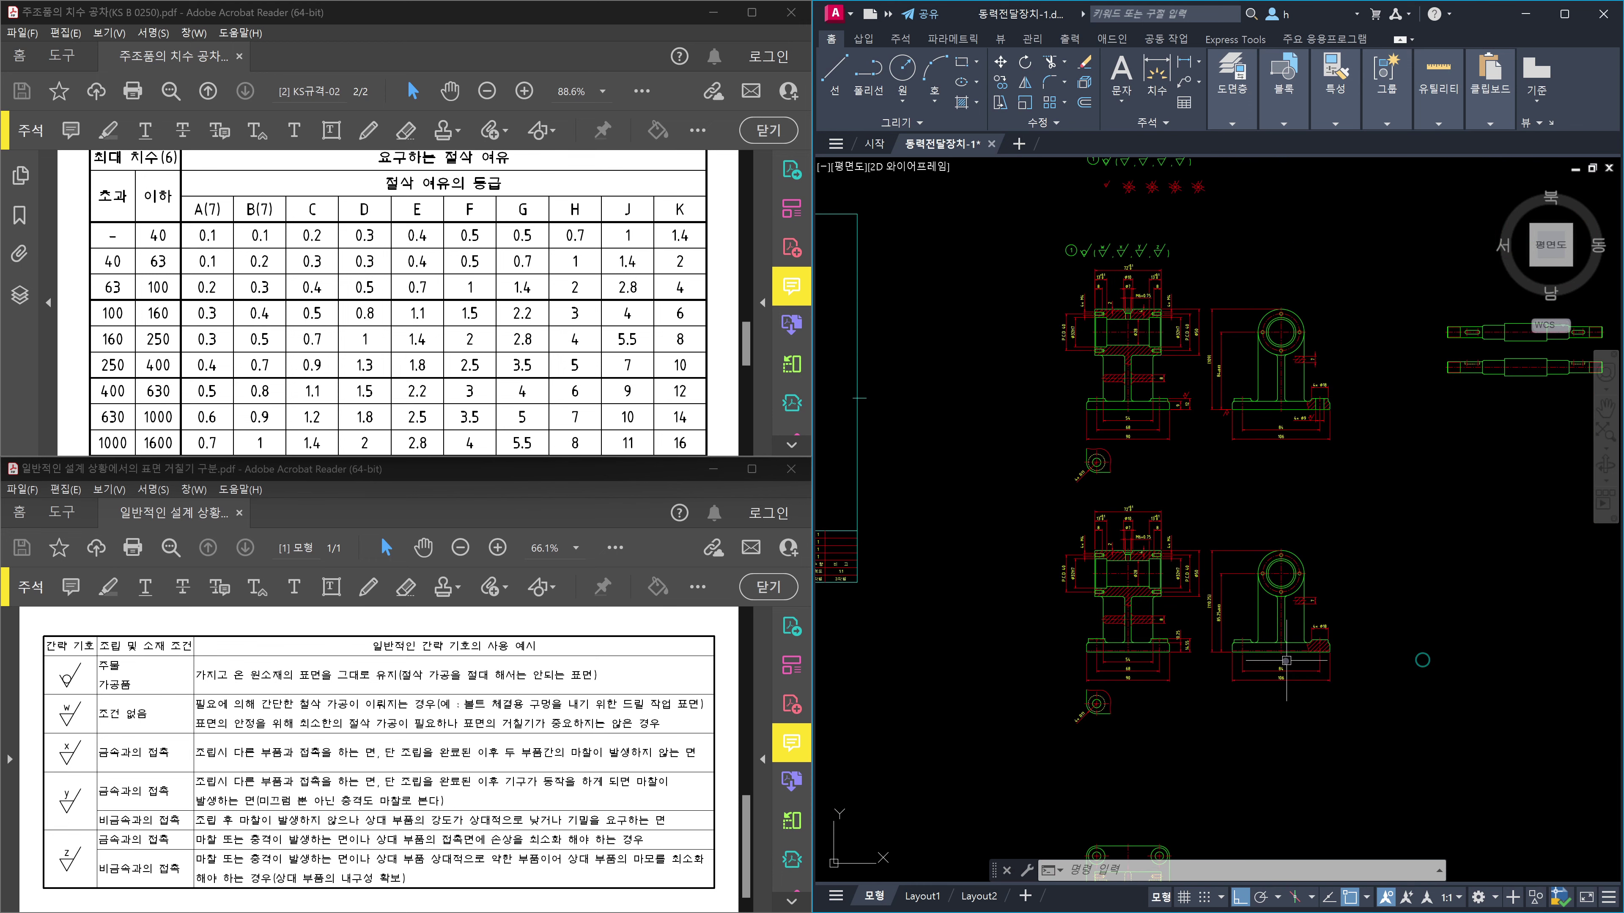
scroll(1258, 651, up, 6)
scroll(1036, 543, up, 5)
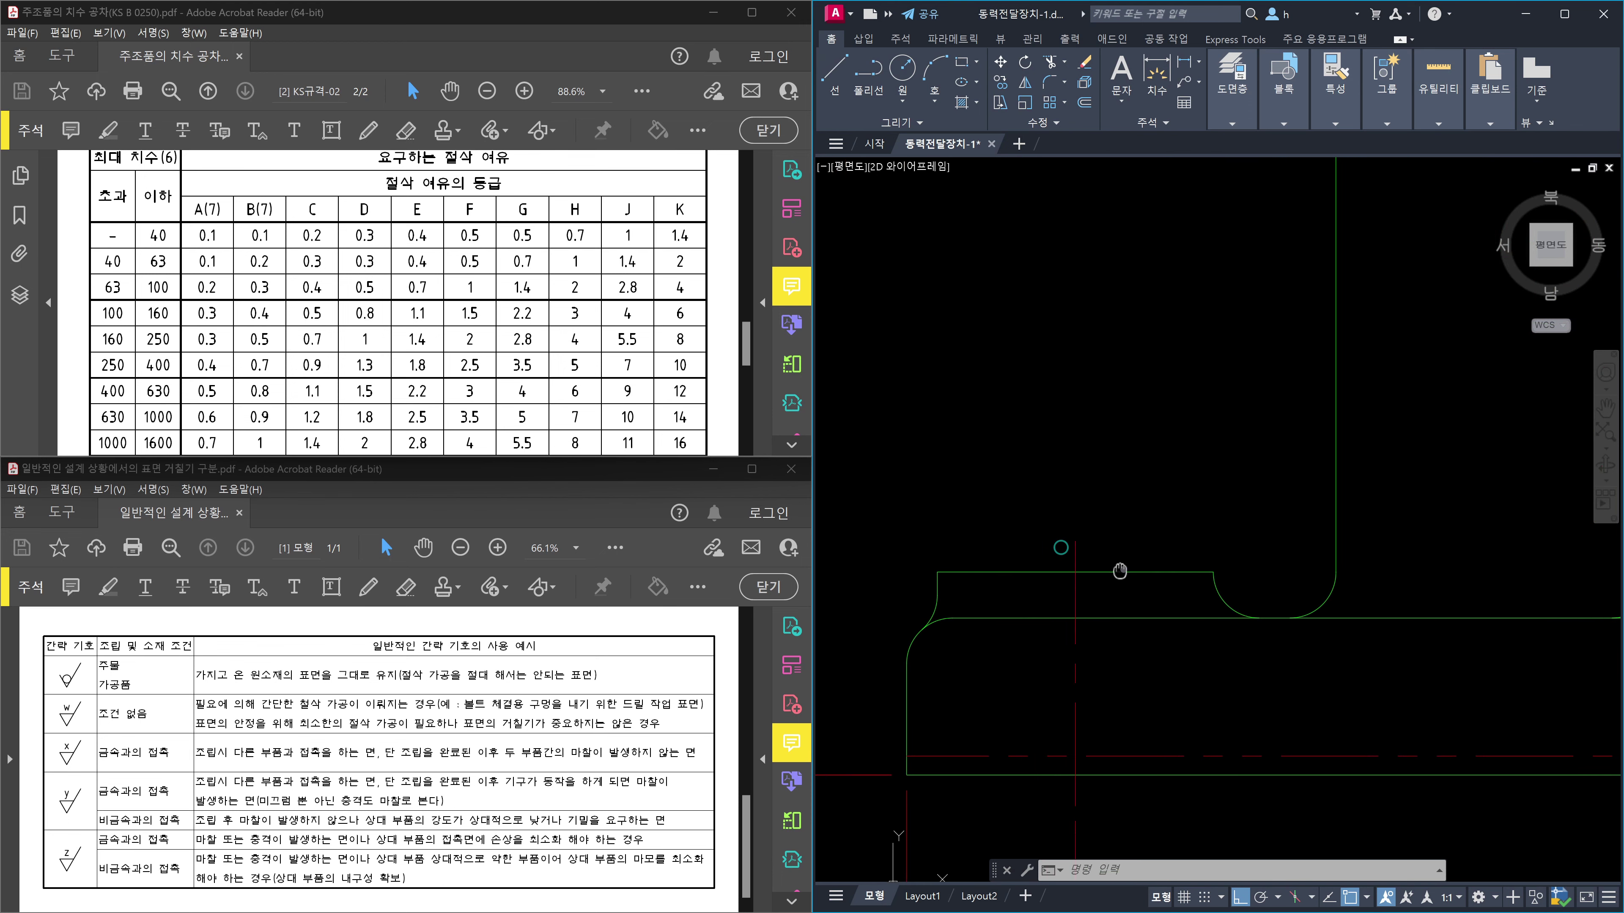
click(1166, 583)
click(1145, 496)
key(Delete)
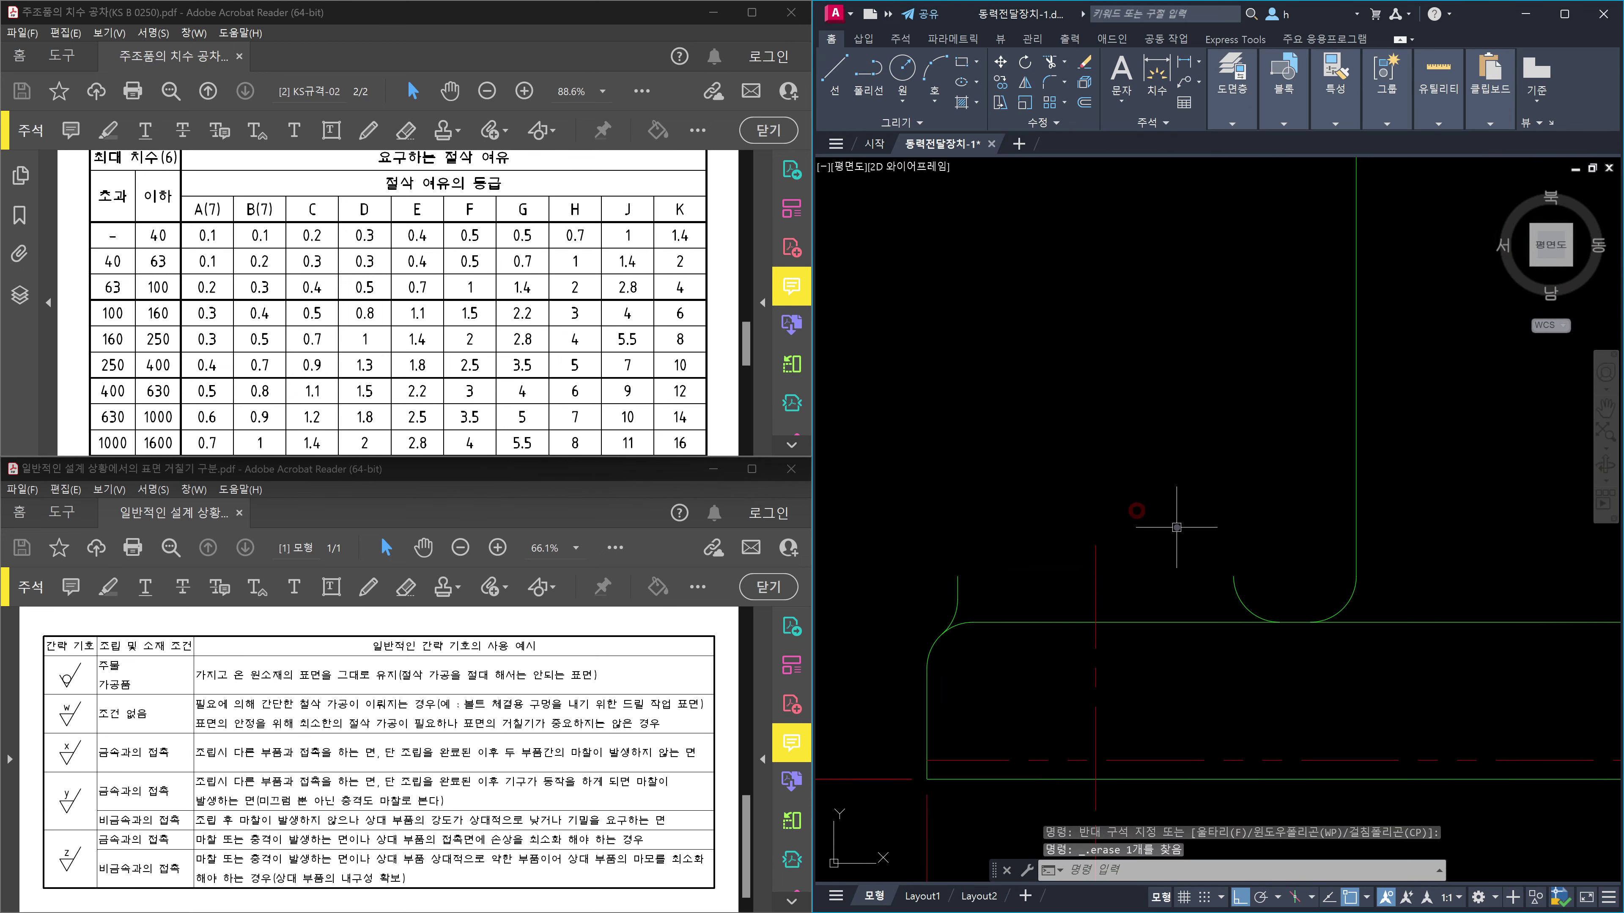
scroll(1195, 550, down, 3)
scroll(1257, 556, up, 4)
scroll(1346, 607, up, 2)
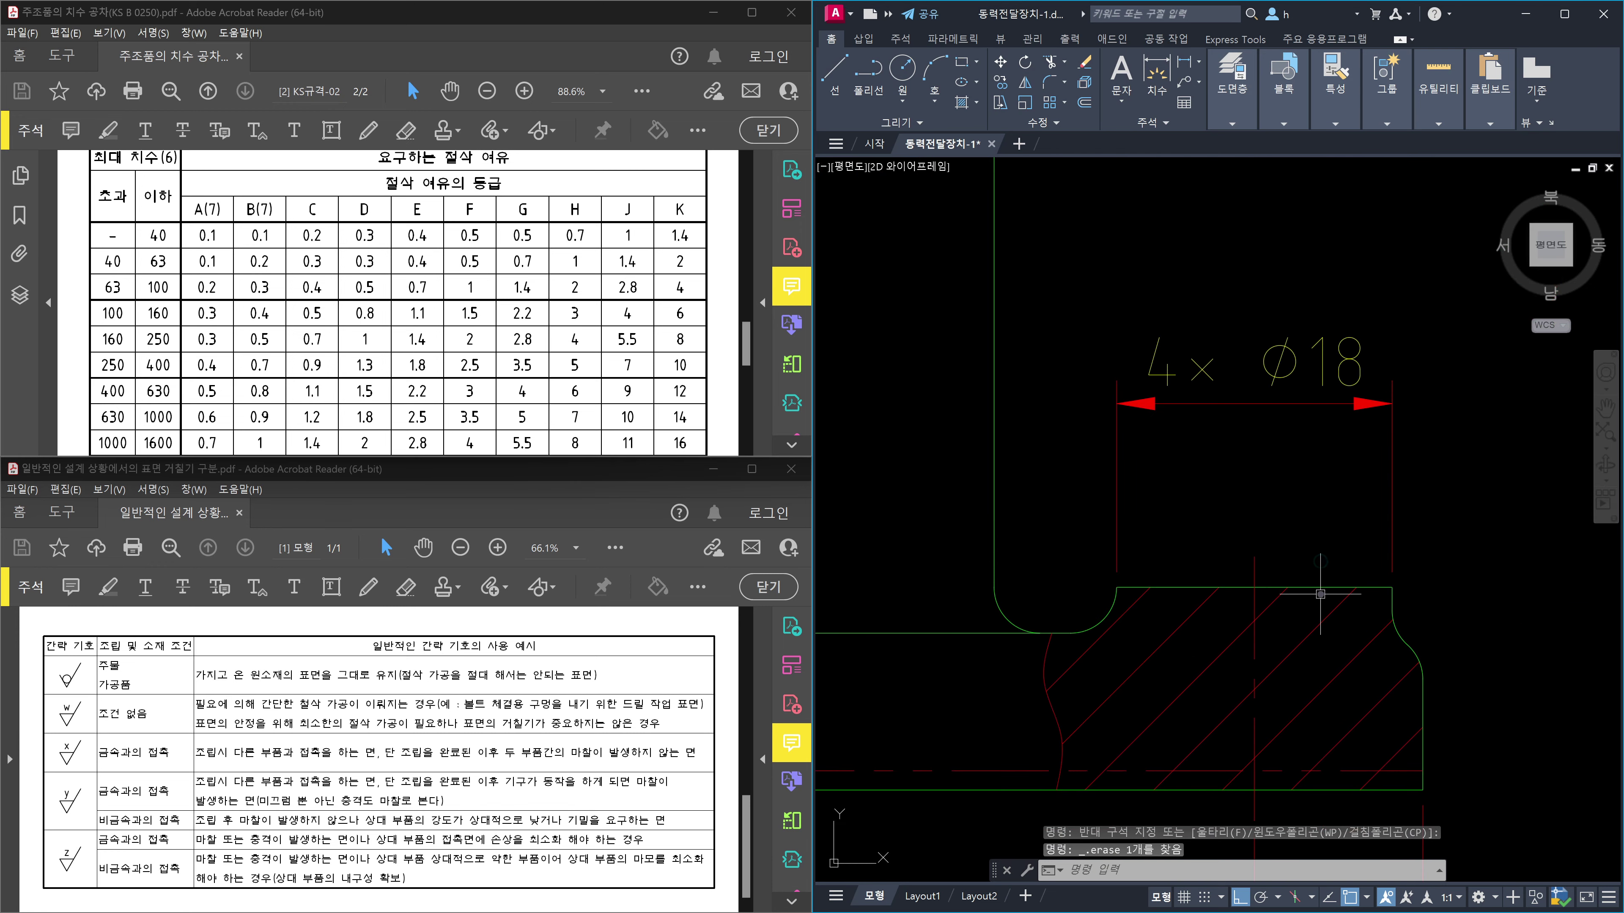
click(1320, 588)
key(Delete)
Copy the front view's left boss top outline and dash-dot line onto the left bolt boss in the side view.
scroll(1317, 569, down, 10)
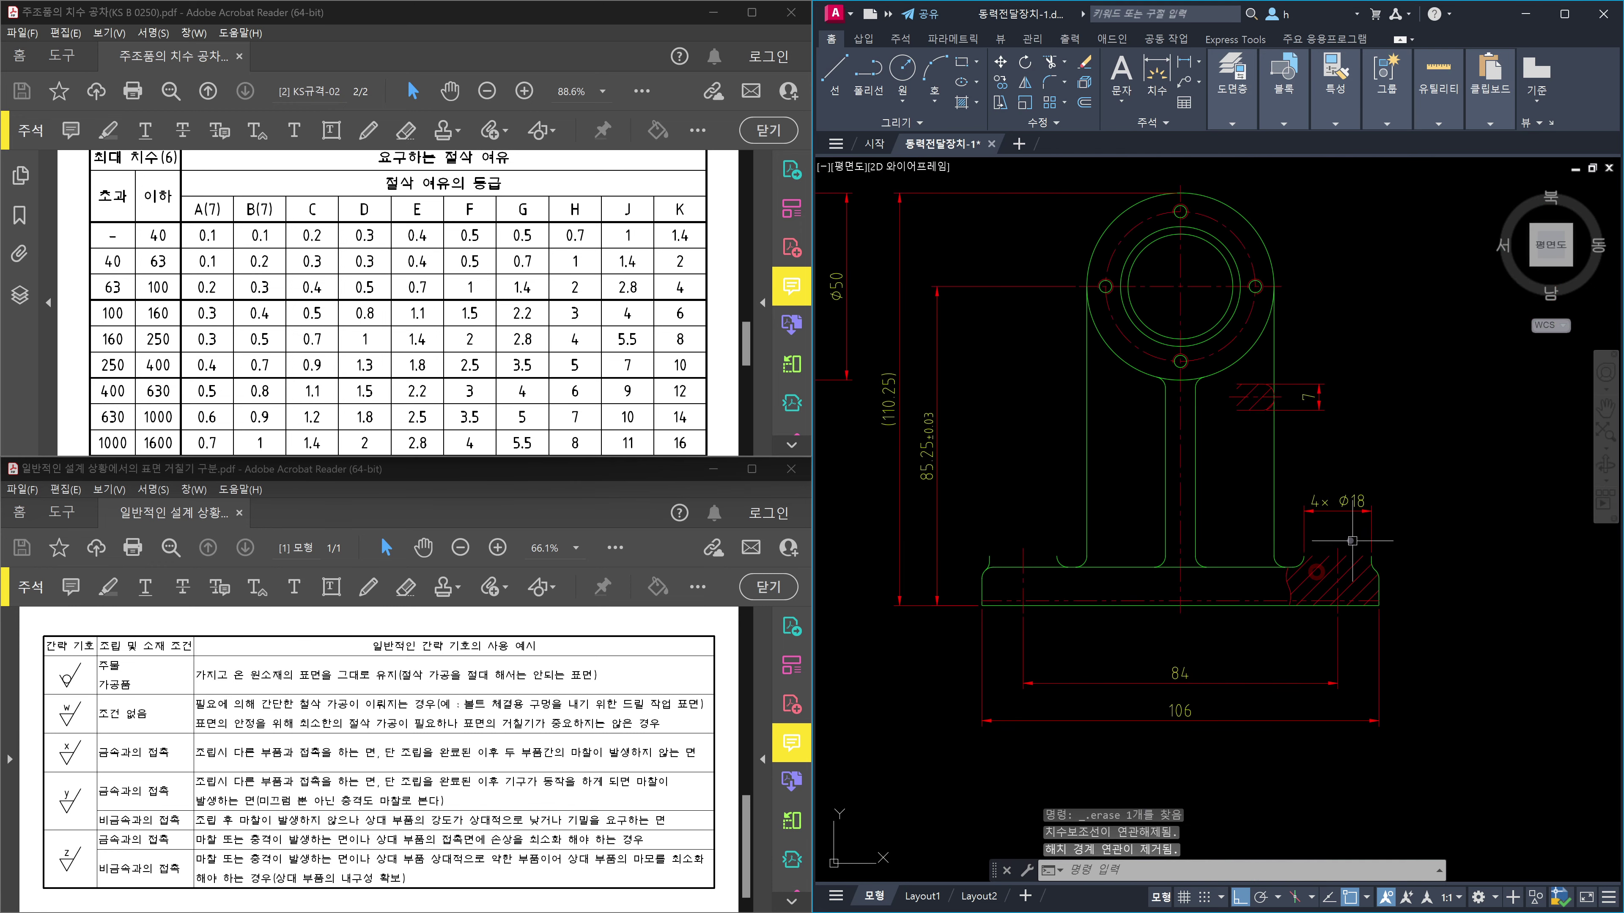
scroll(1111, 536, up, 10)
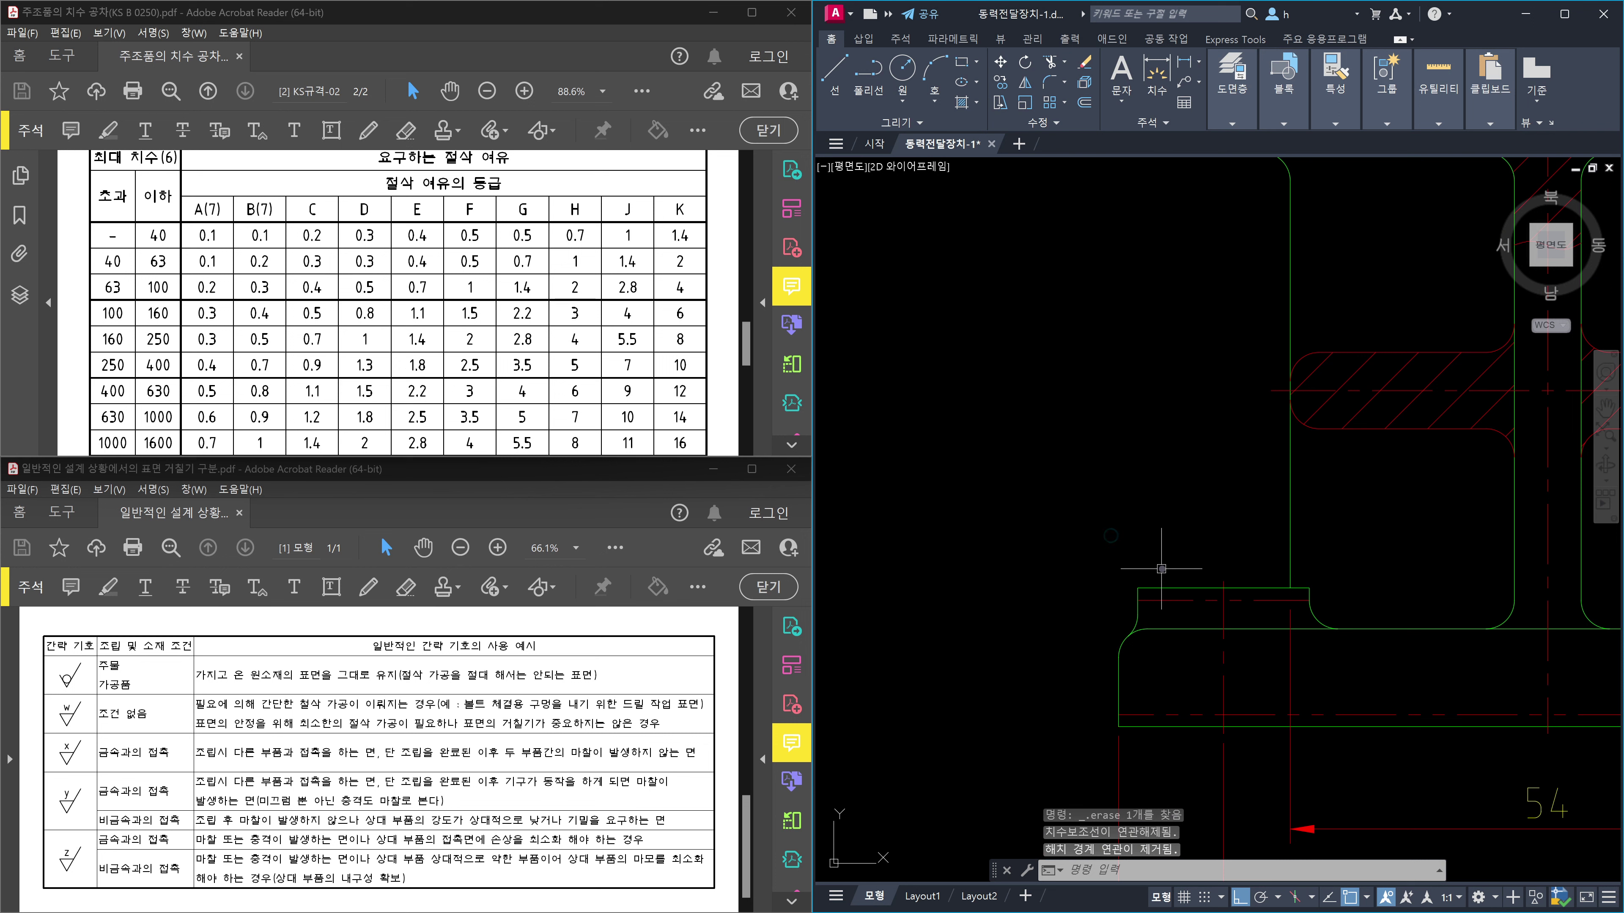
text(co)
key(Return)
click(1095, 544)
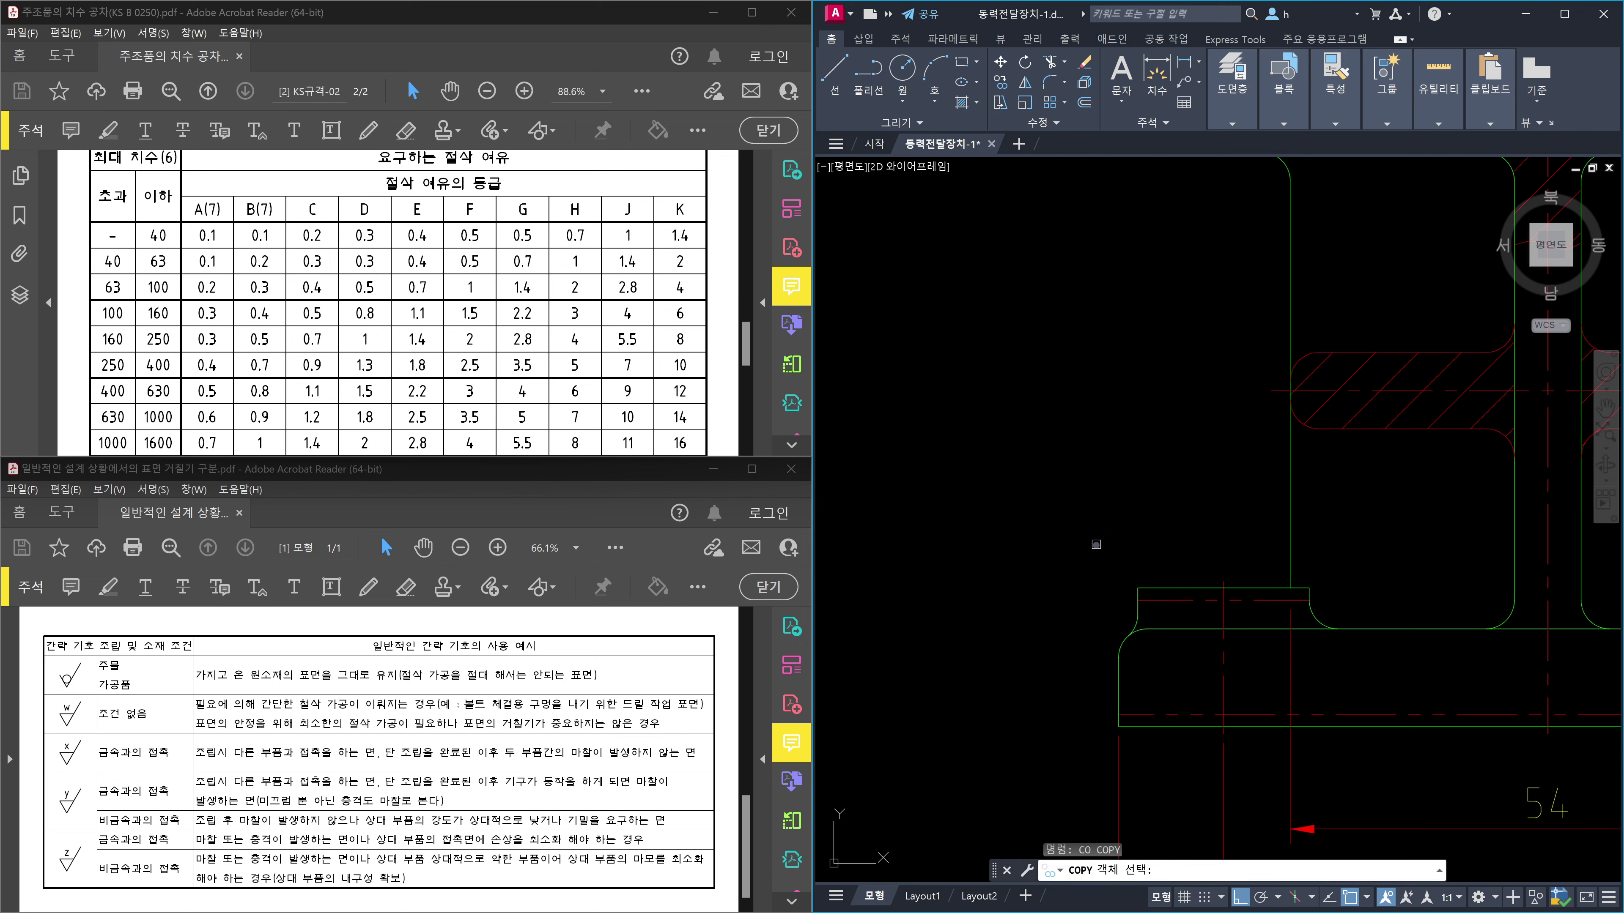
click(1336, 621)
key(Return)
click(1336, 620)
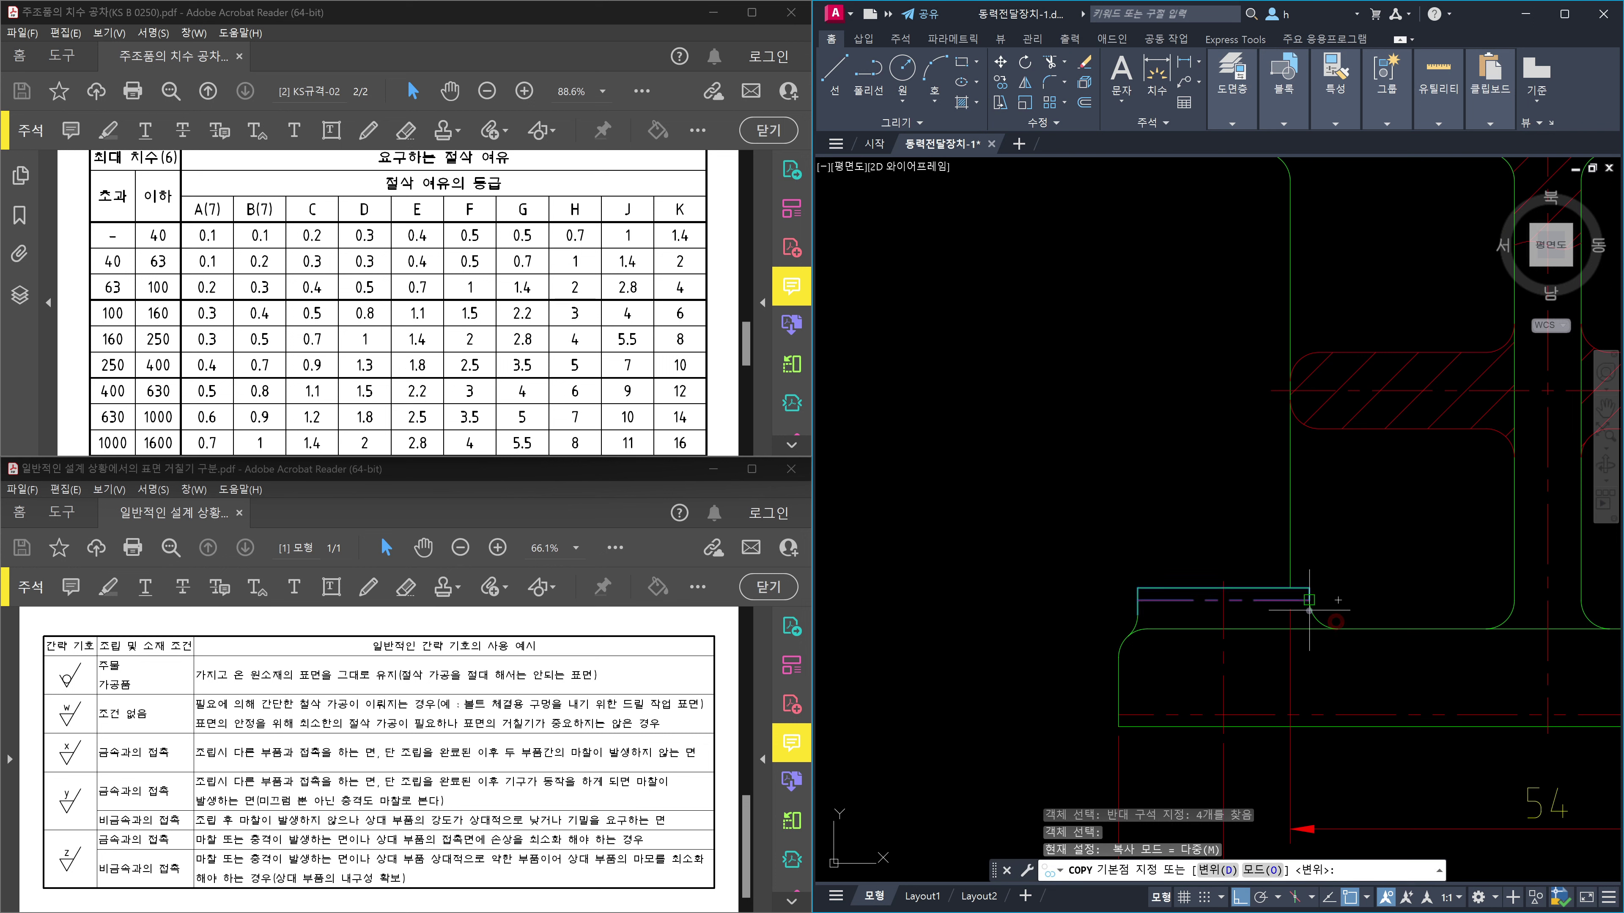
scroll(1359, 601, down, 3)
scroll(1484, 630, down, 3)
scroll(1381, 684, up, 8)
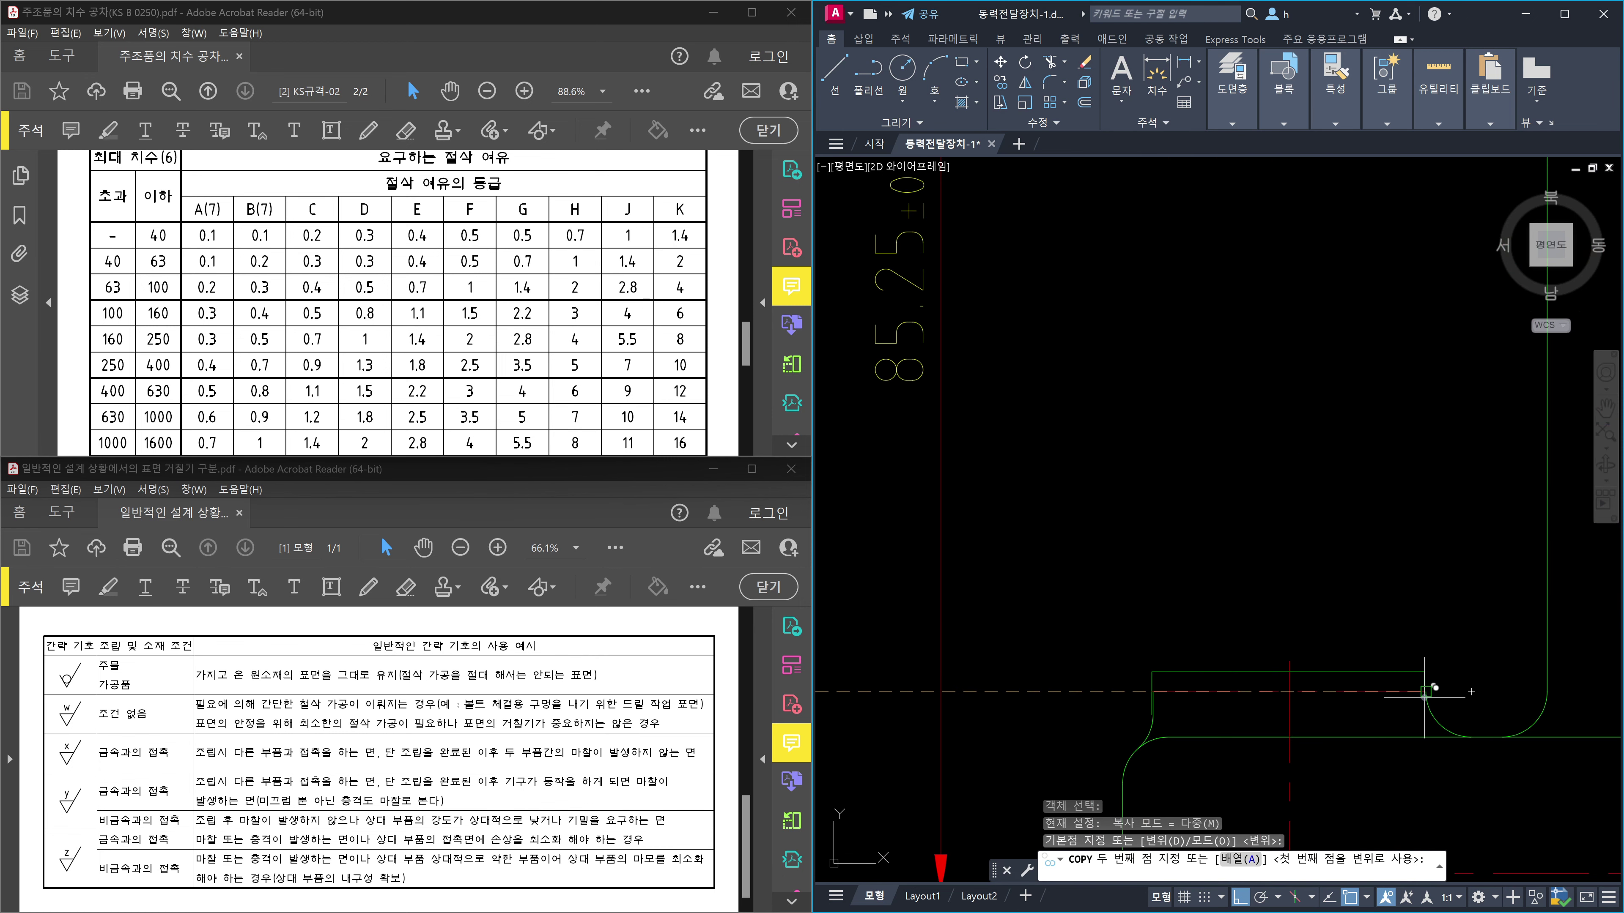
click(1431, 691)
key(Escape)
Delete the old outer side lines of the left and right bolt bosses in the side view.
scroll(1138, 671, up, 4)
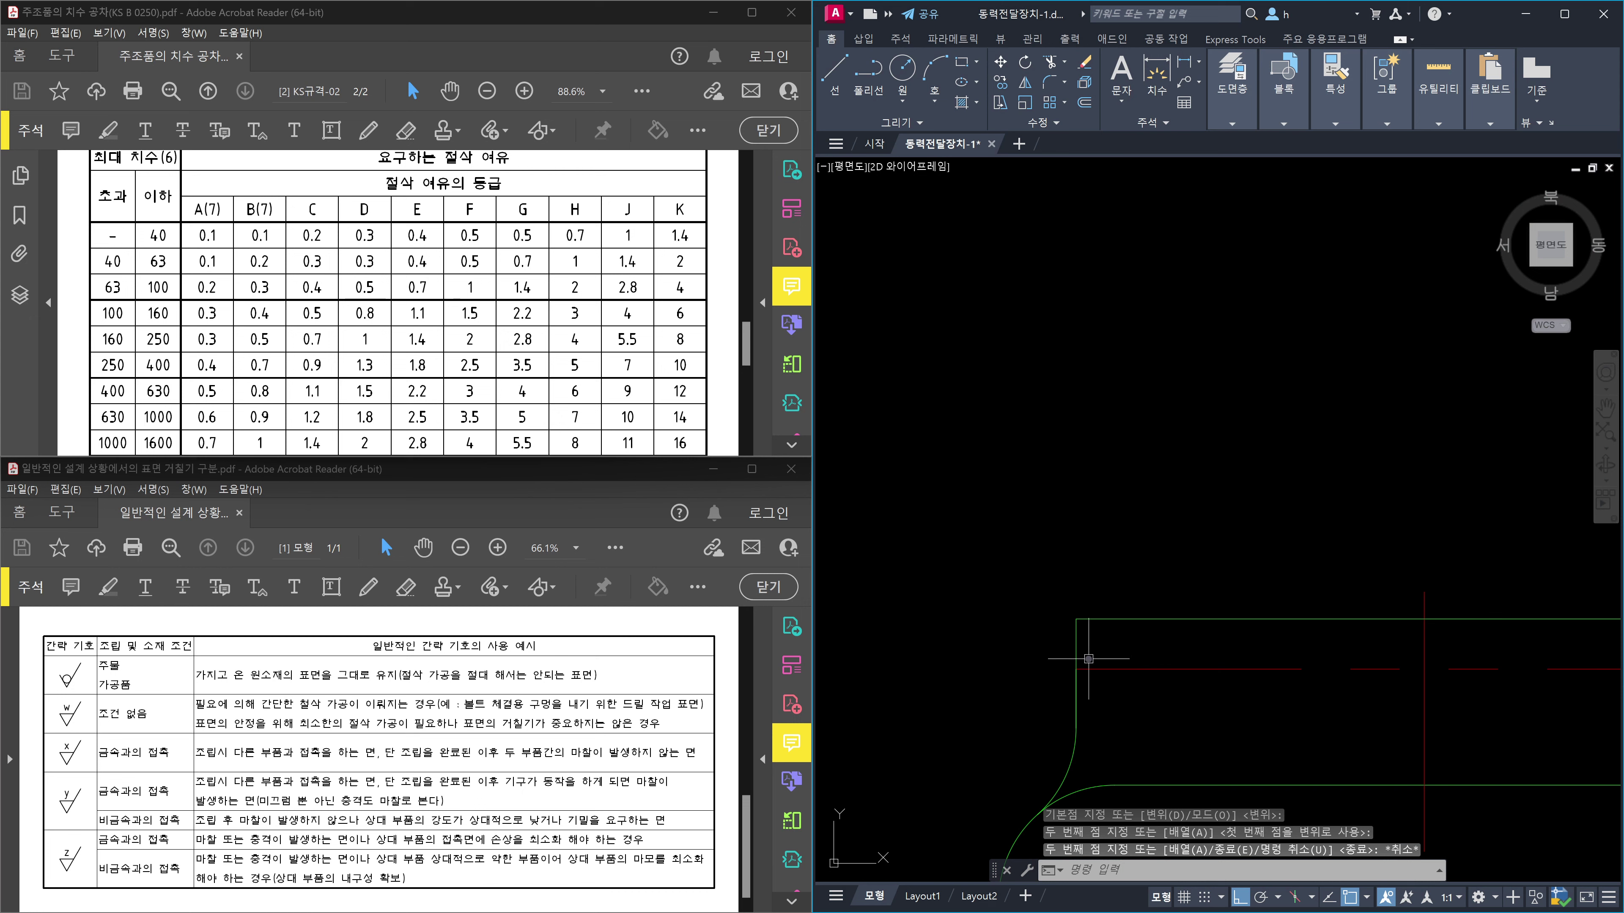
click(1039, 646)
click(1102, 740)
key(Delete)
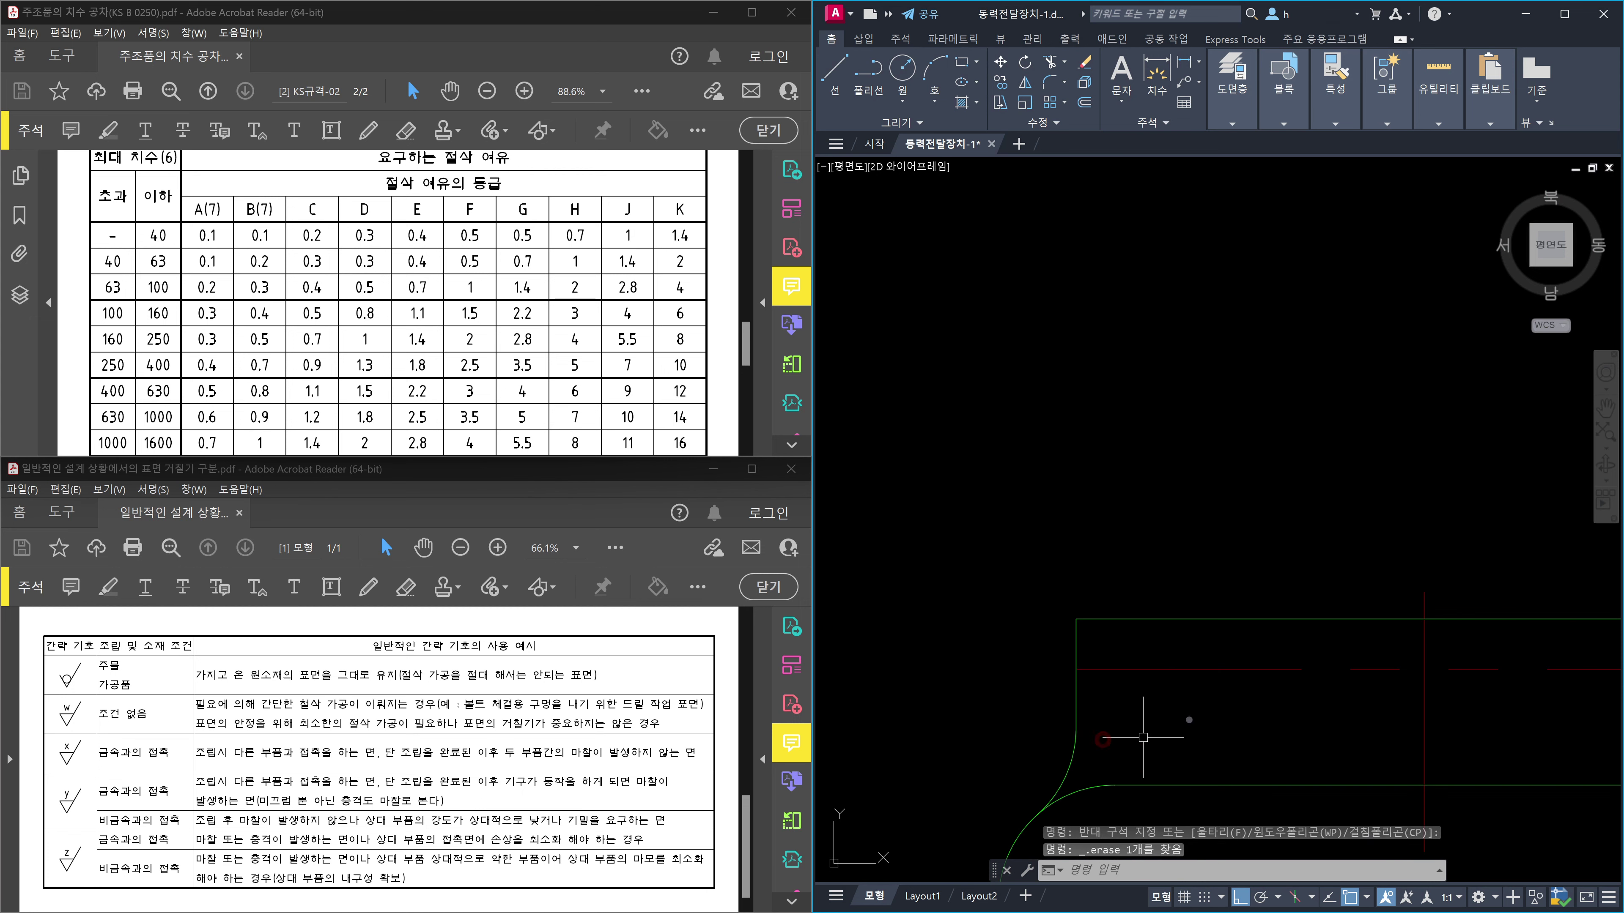
scroll(1143, 737, down, 5)
scroll(1069, 700, up, 6)
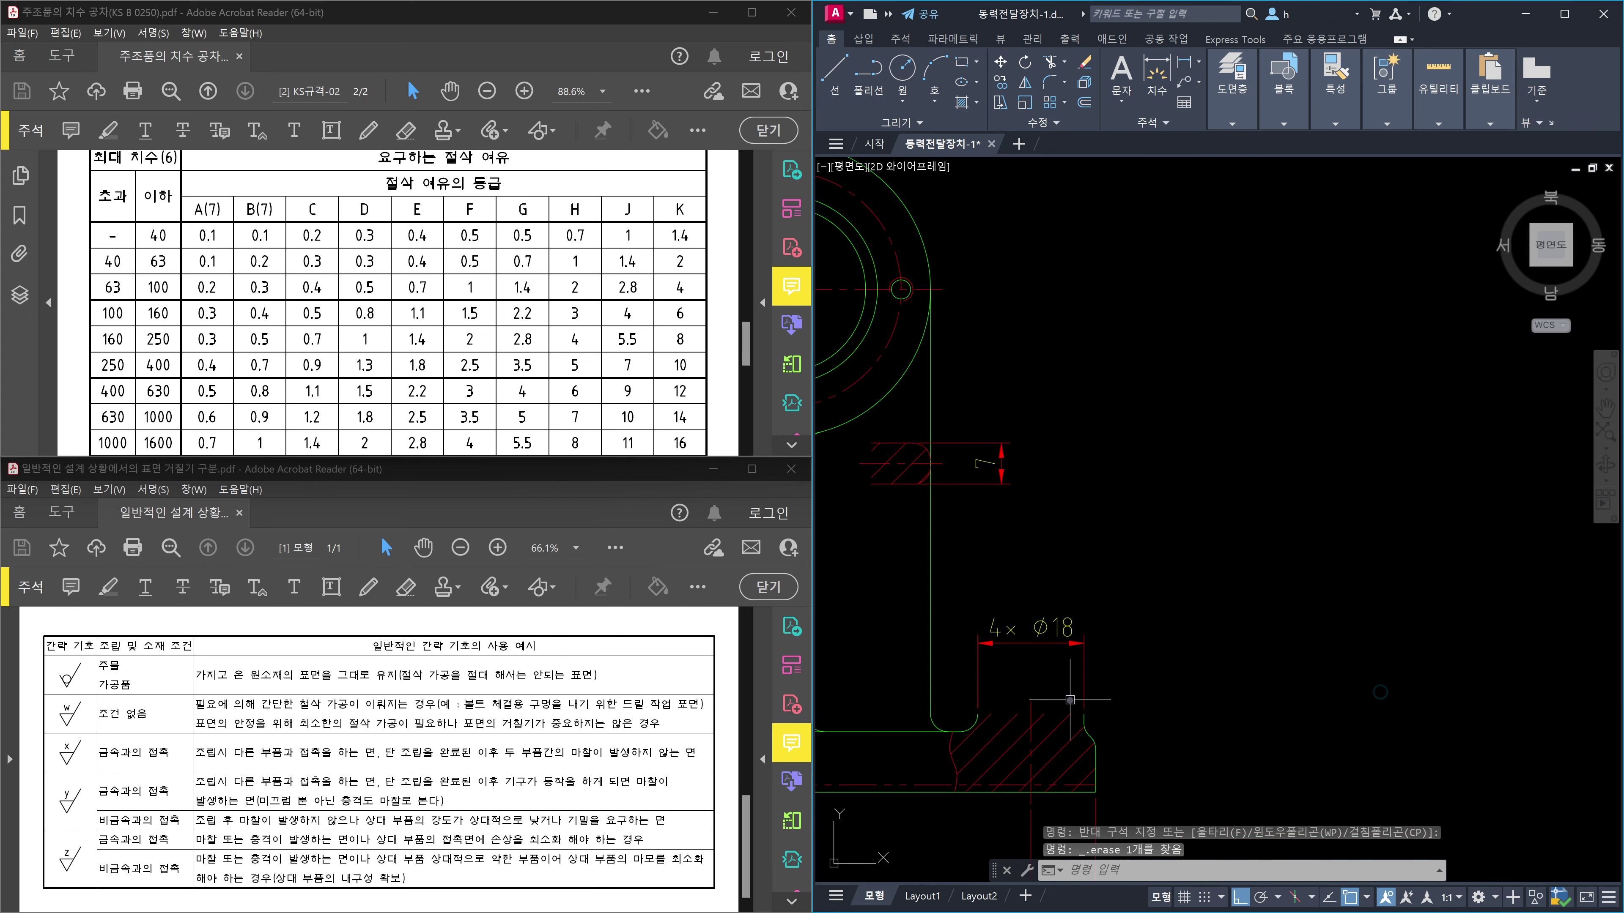
click(1082, 711)
click(1104, 732)
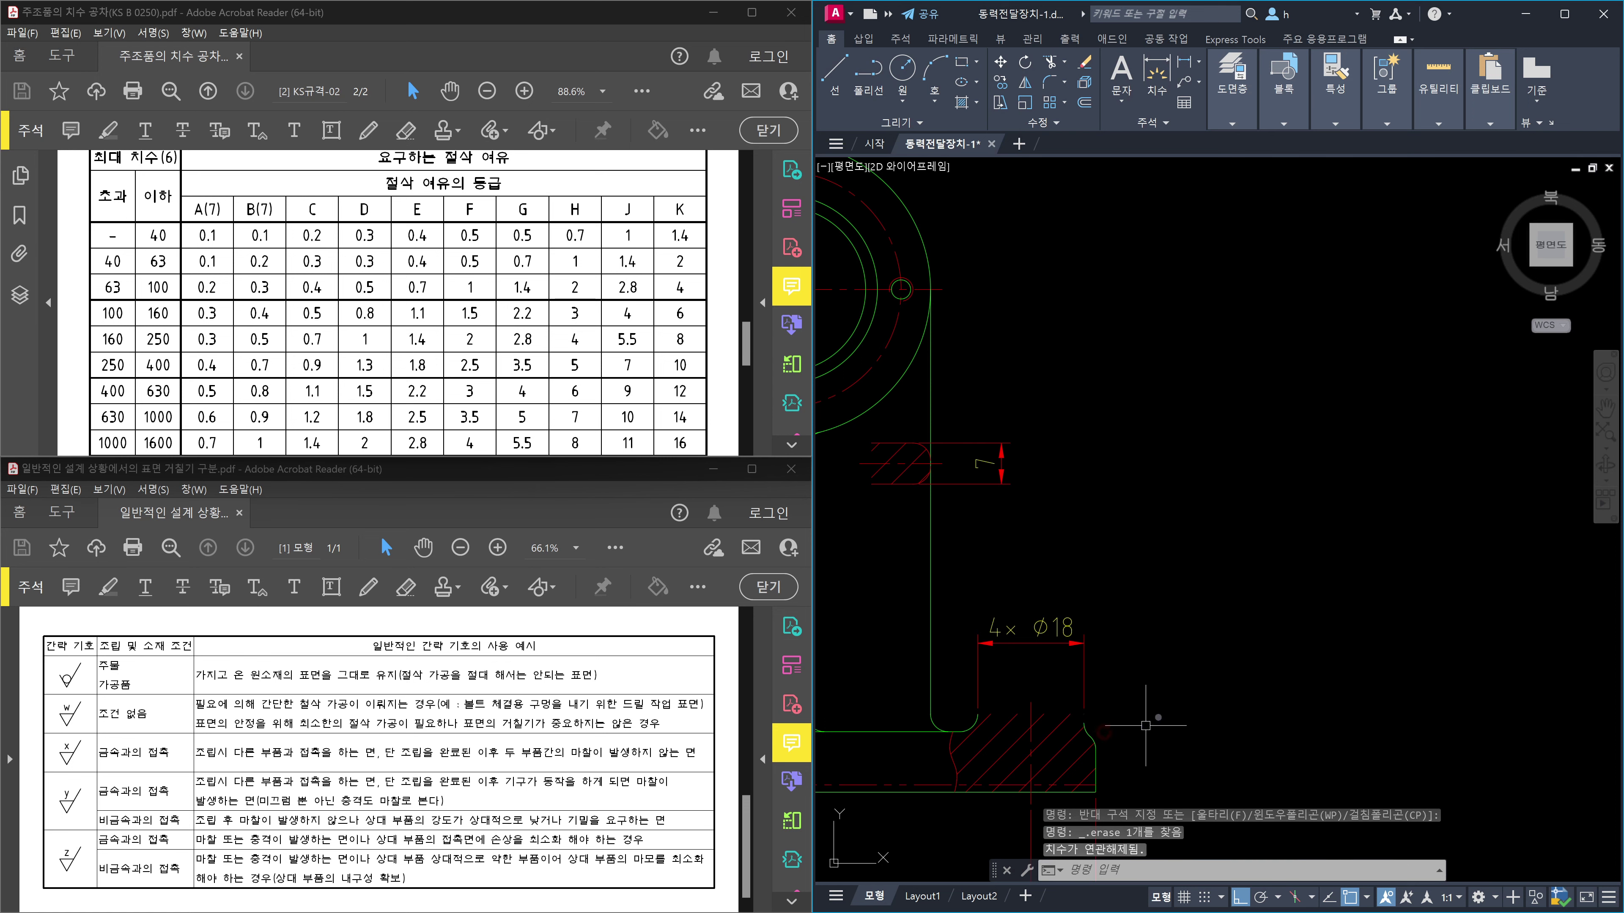
Copy the front view's right boss top outline and dash-dot line onto the side view's sectioned right boss, aligning the base's lower outer corners.
scroll(1104, 731, down, 5)
scroll(1000, 719, up, 4)
scroll(1001, 720, up, 5)
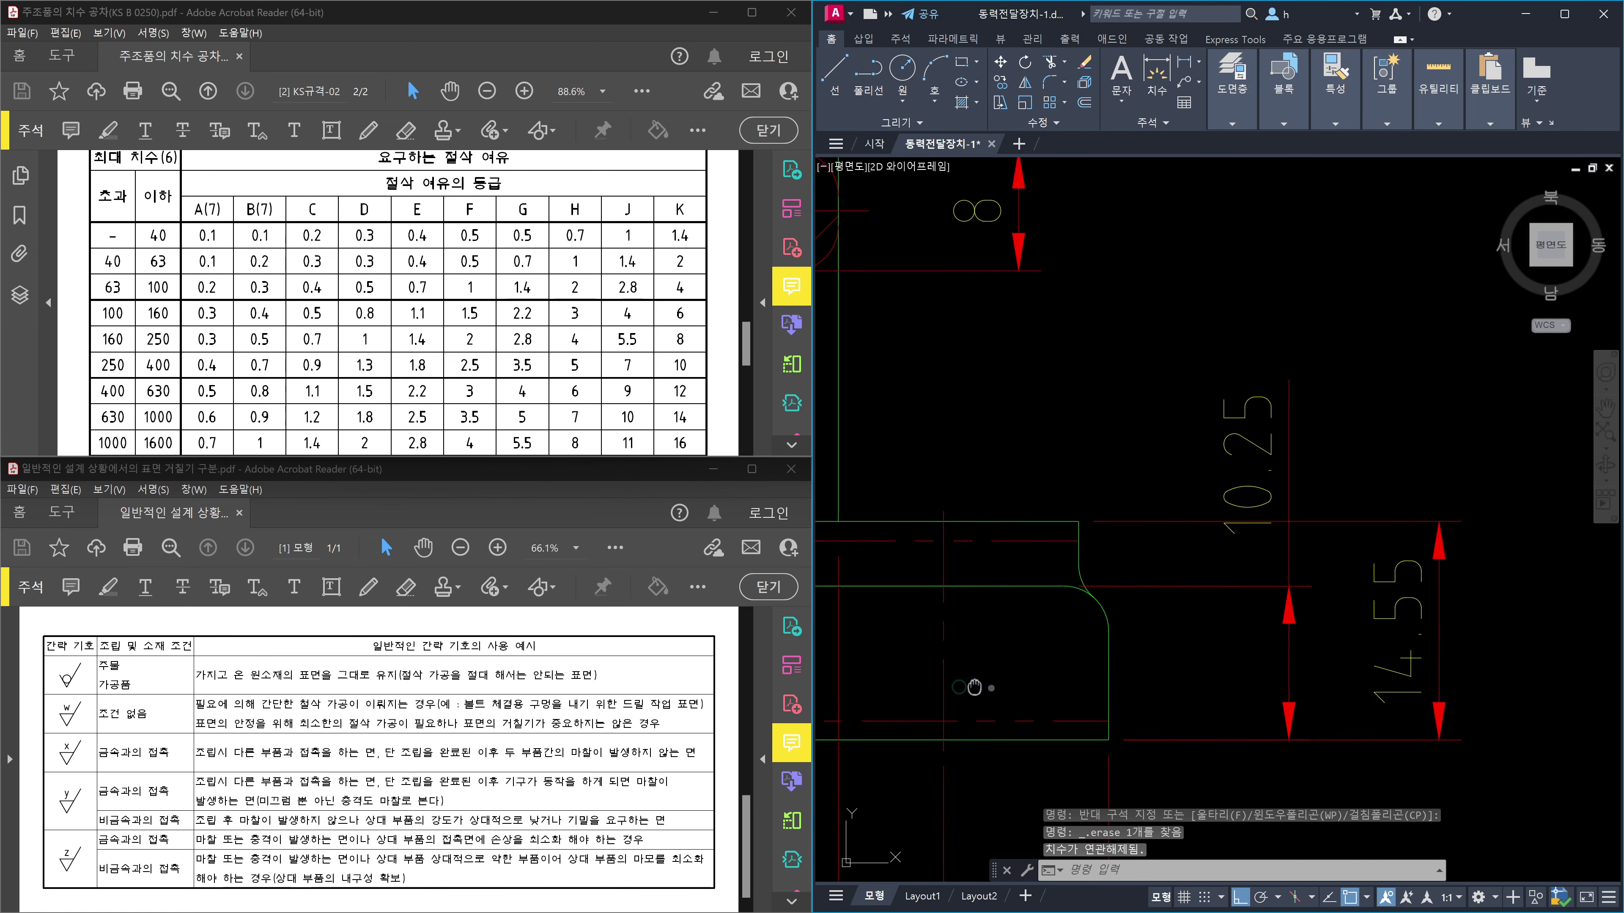
text(o)
key(Return)
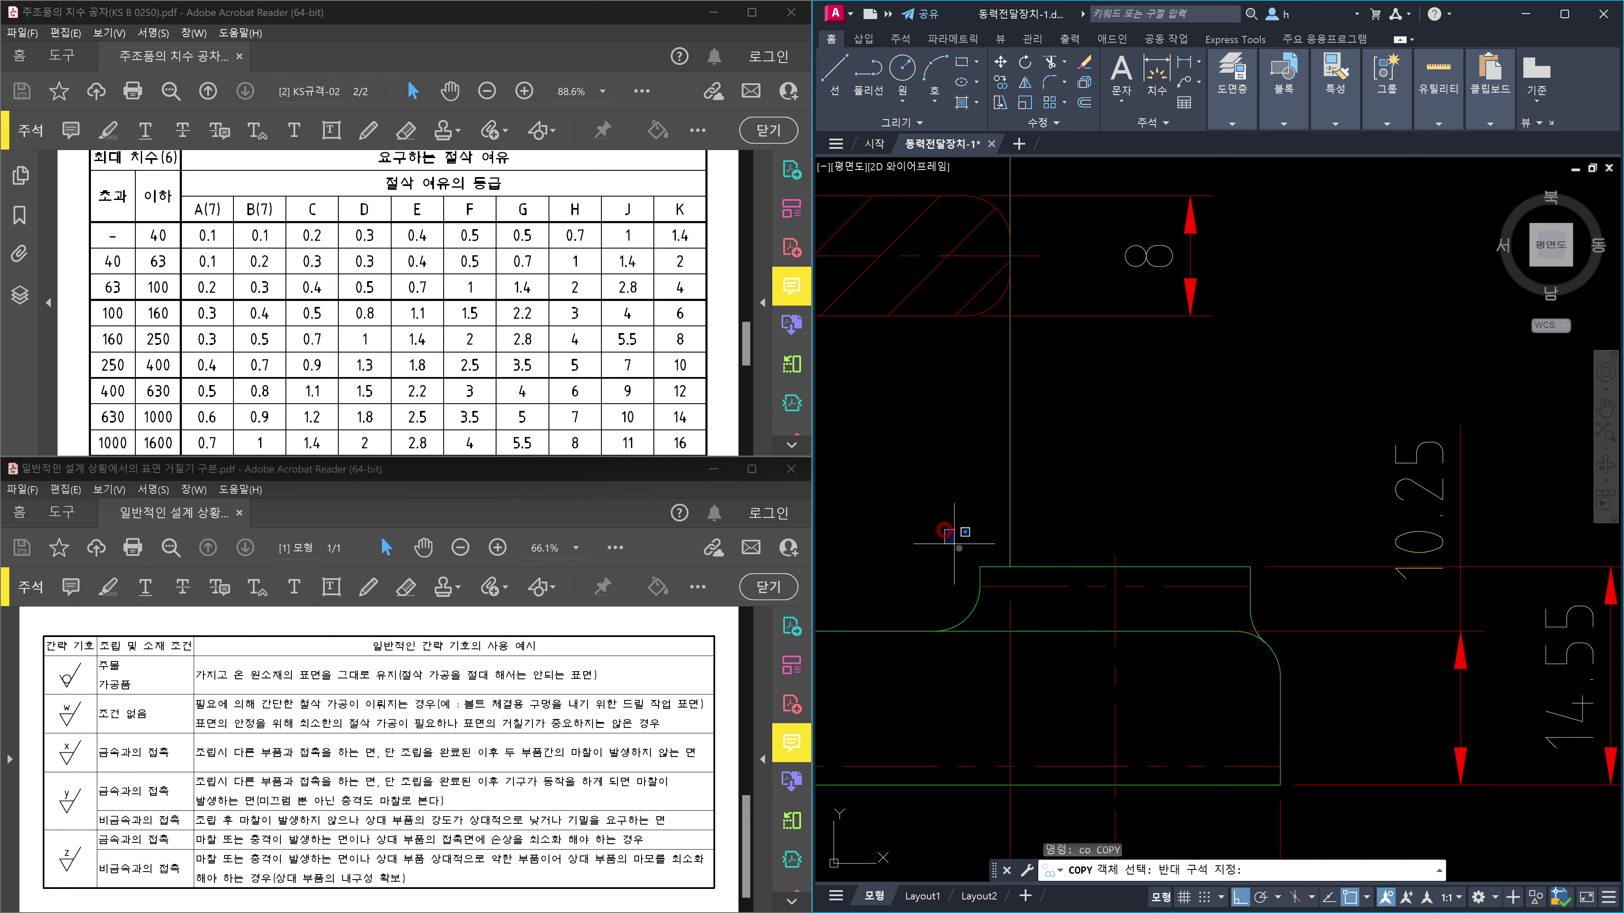
click(943, 529)
click(1282, 598)
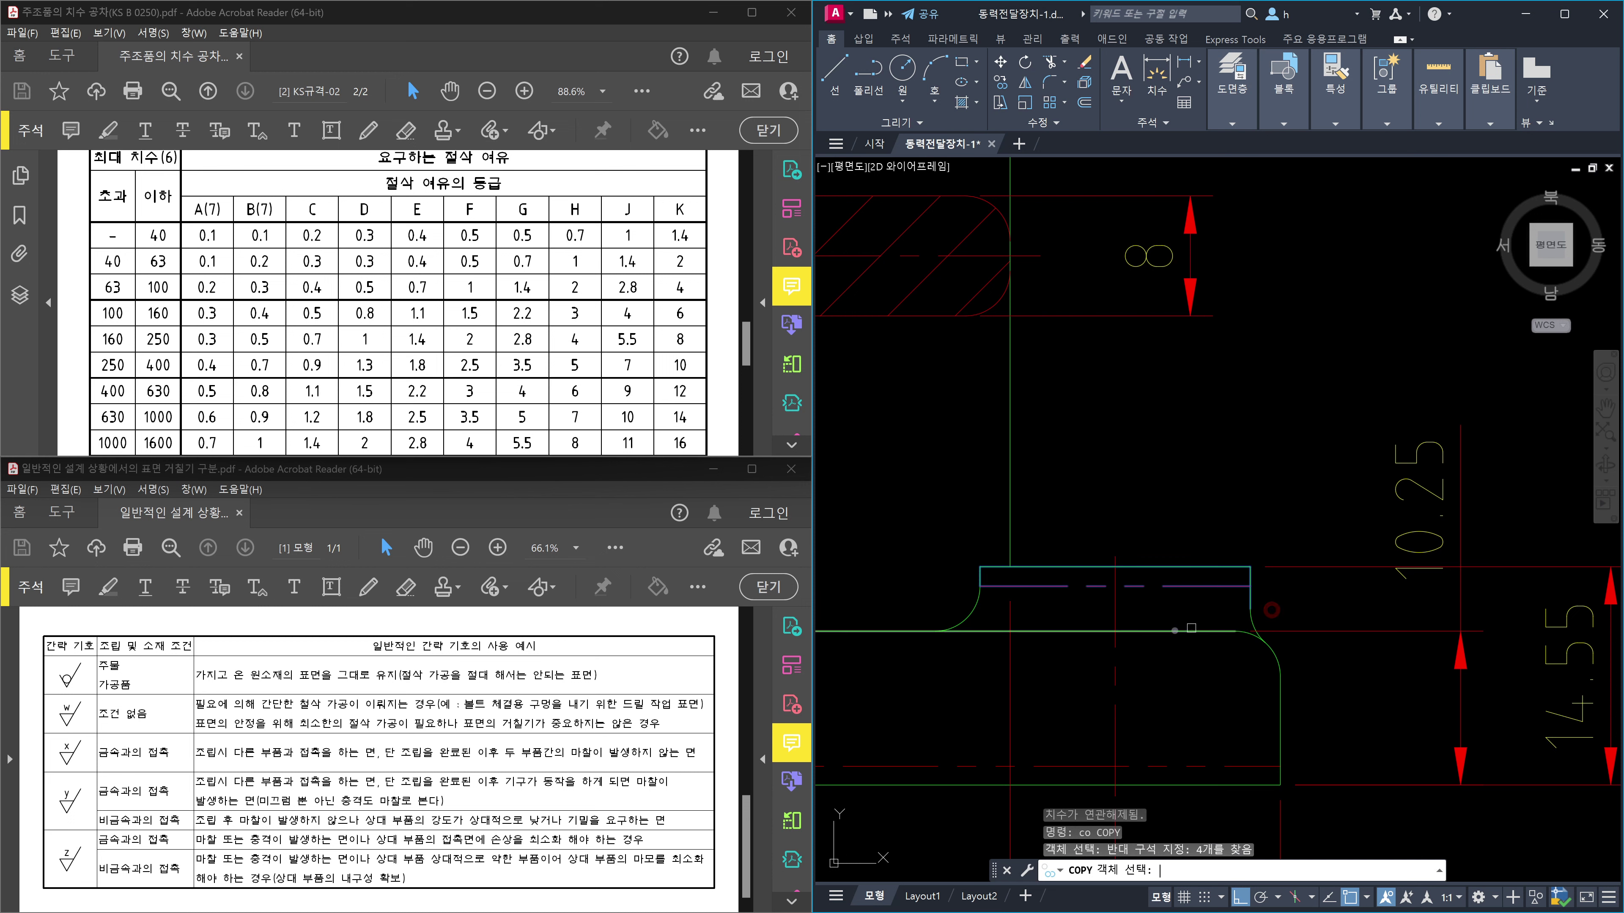
key(Return)
scroll(983, 595, up, 2)
scroll(987, 600, down, 5)
scroll(1104, 678, up, 3)
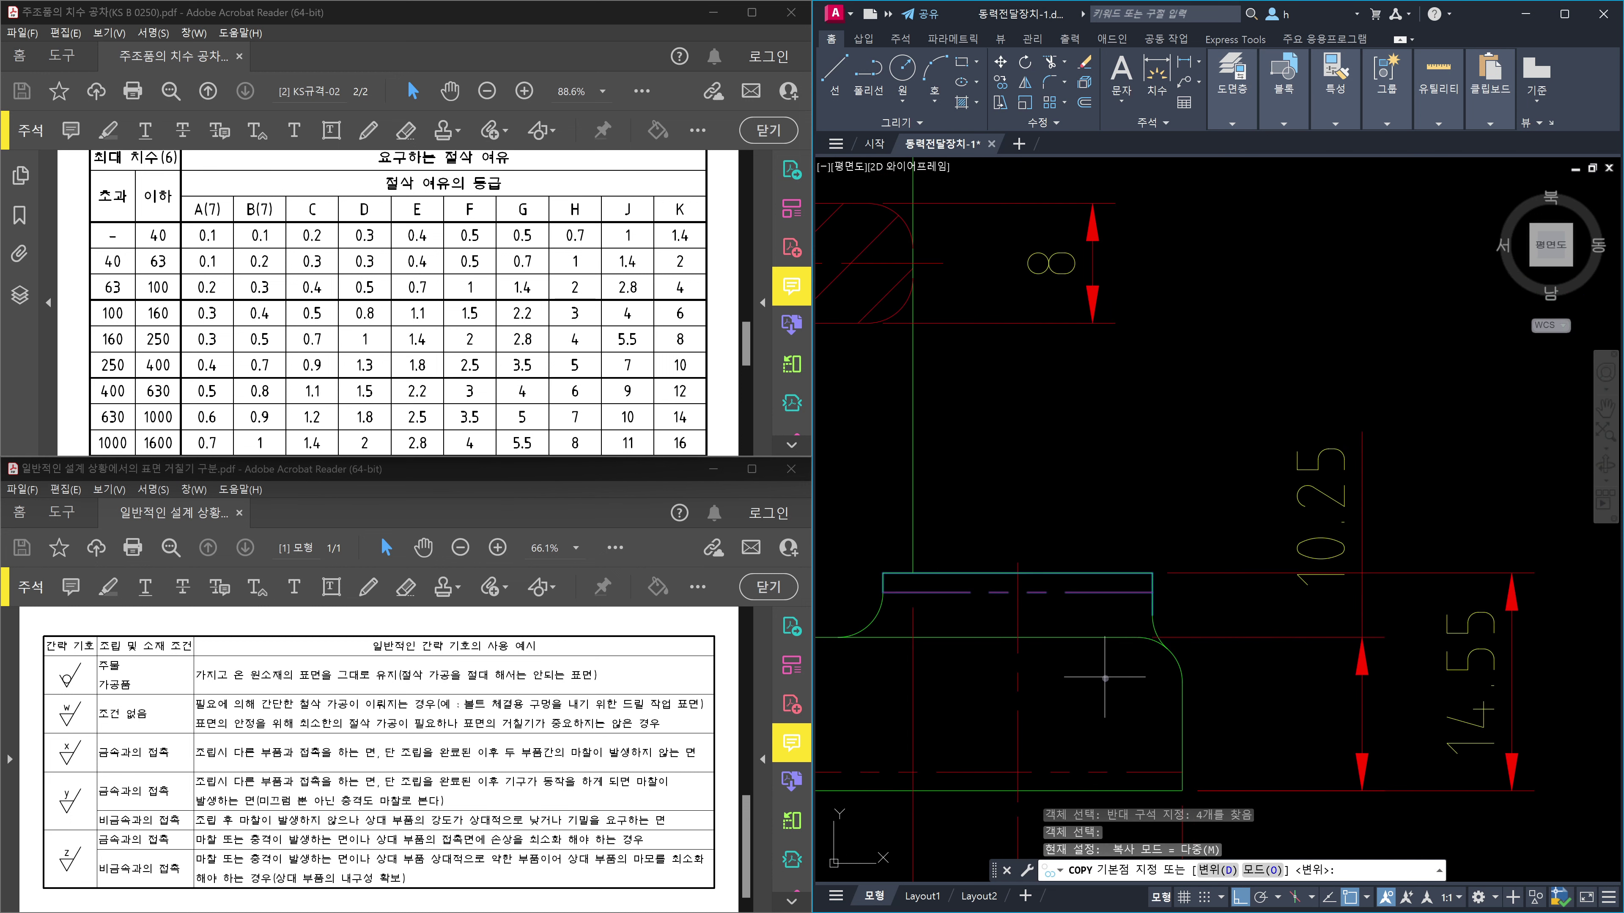
click(1171, 791)
scroll(1171, 791, down, 6)
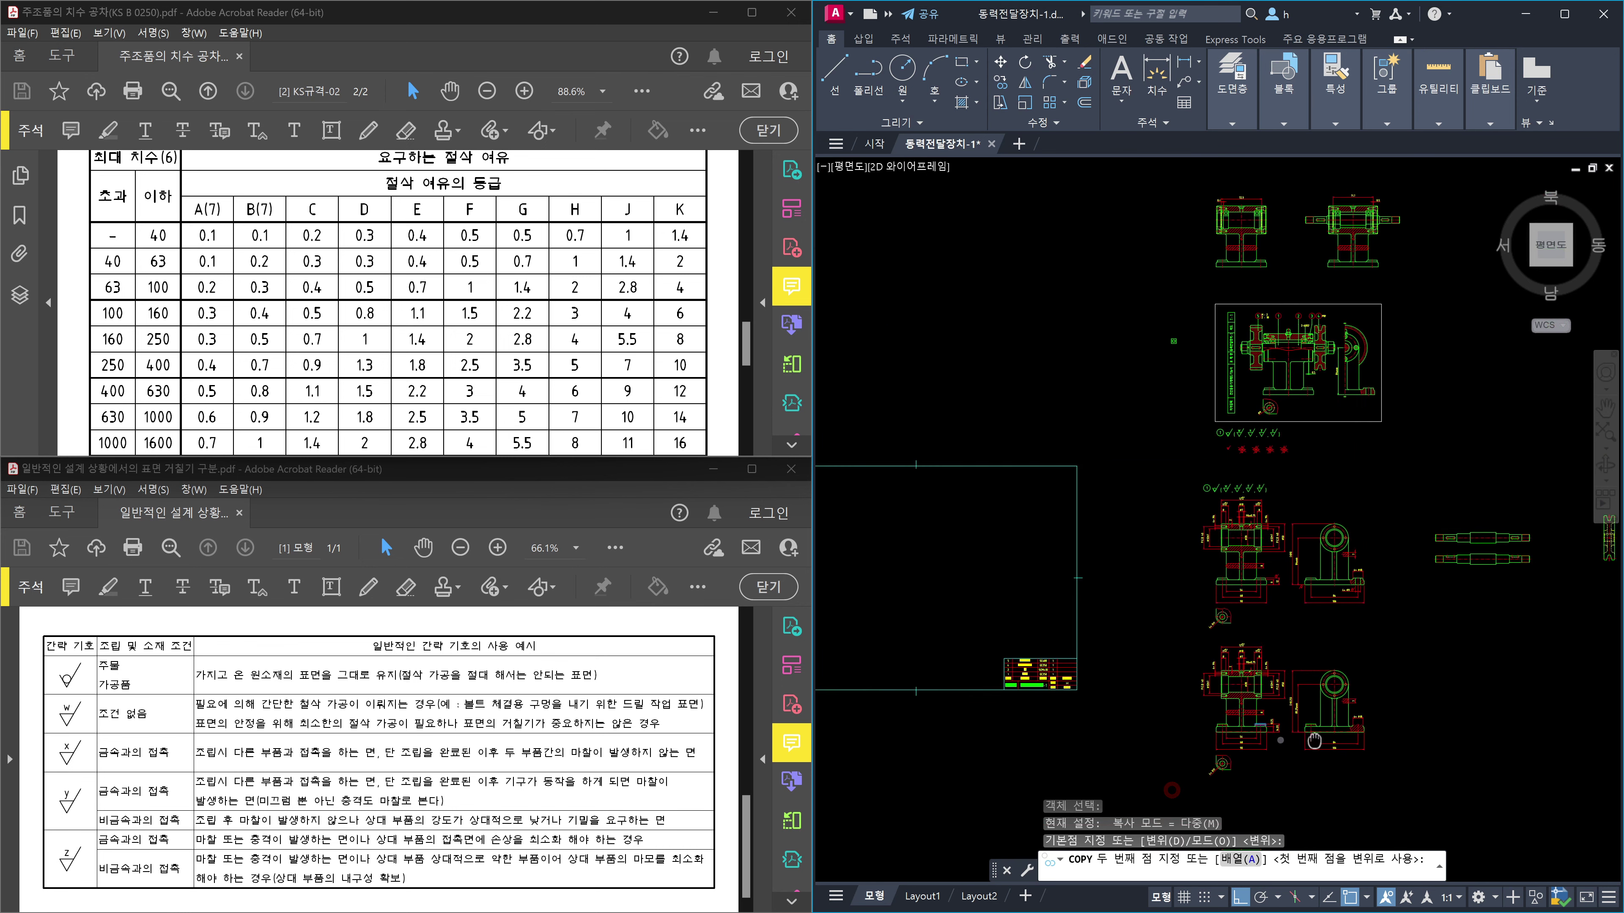
scroll(1437, 690, up, 4)
scroll(1436, 692, up, 2)
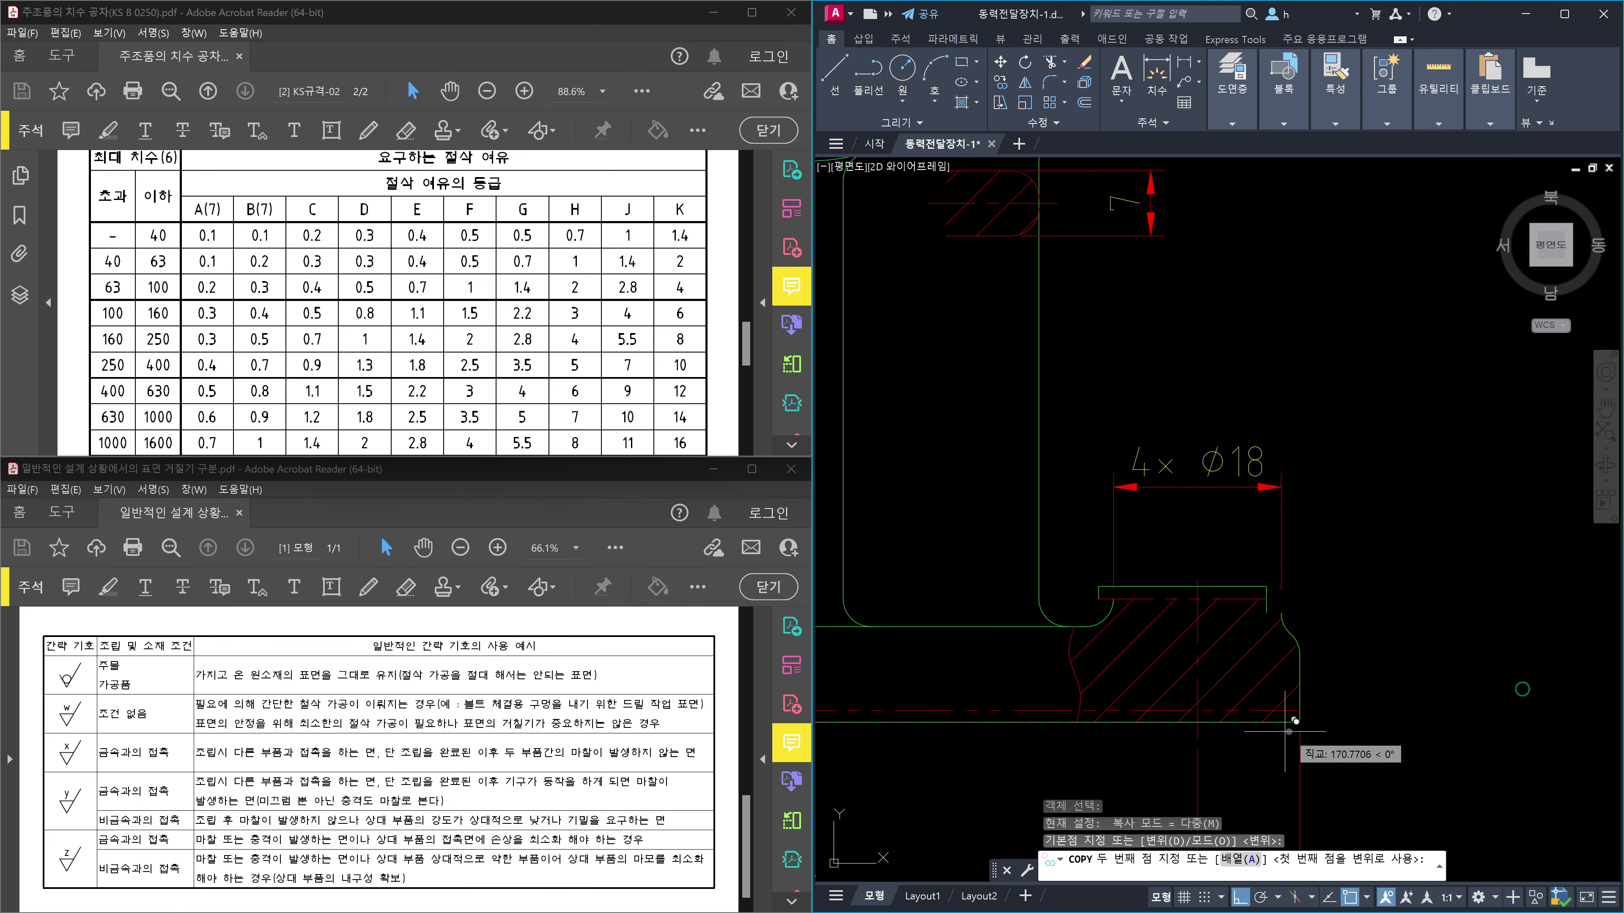
click(1296, 724)
key(Escape)
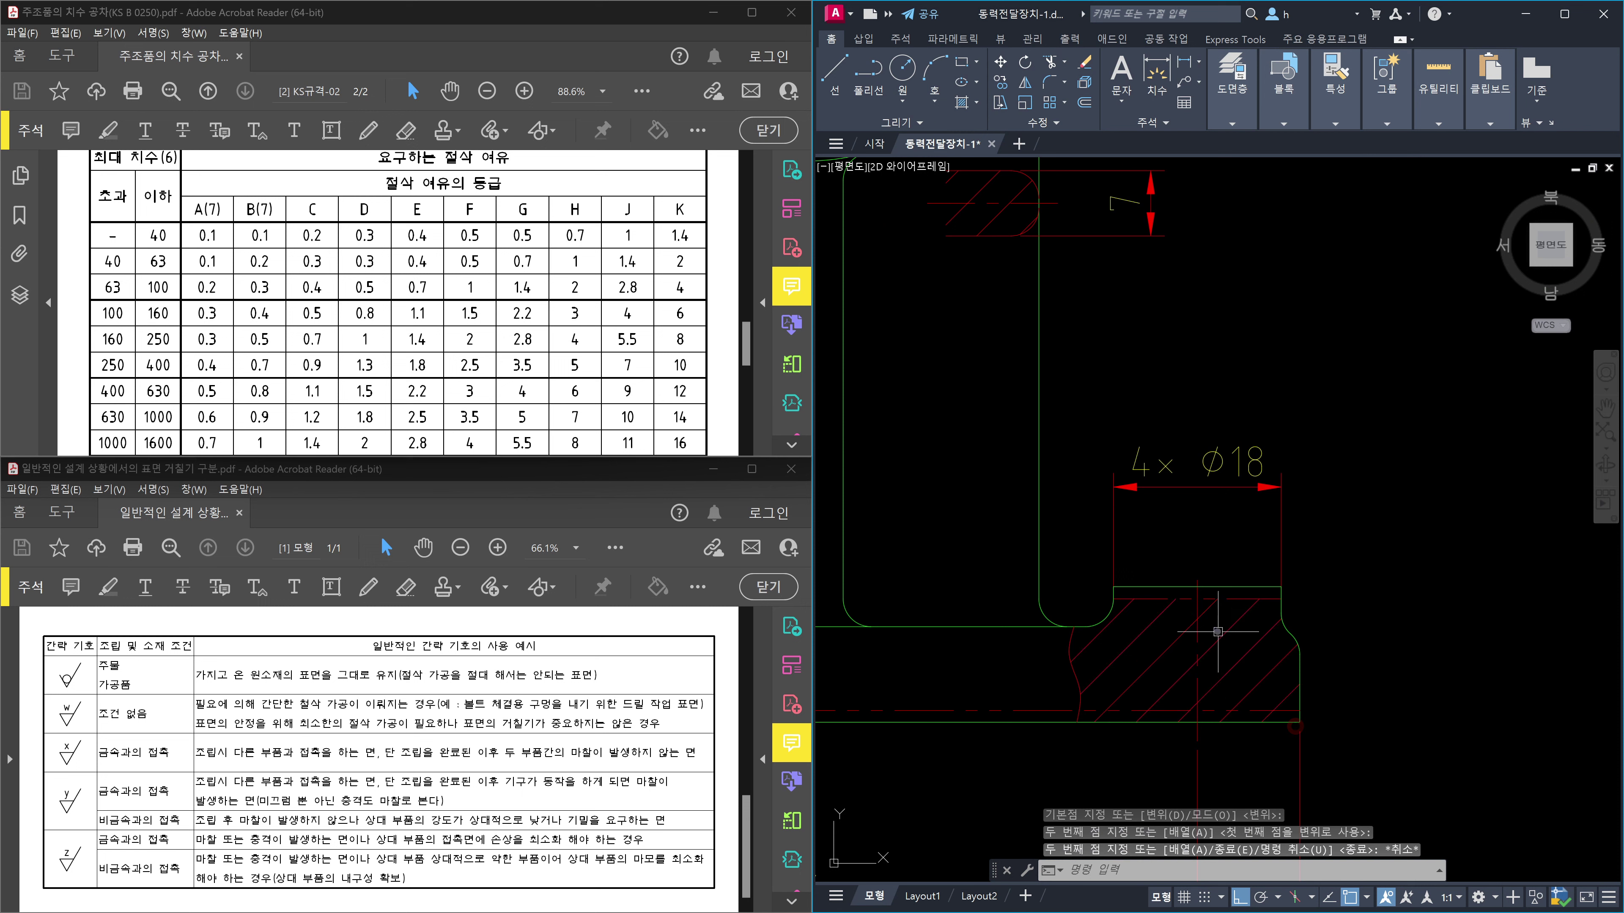
Delete the old hatch in the side view's right boss section and hatch the full section up to the new top edge.
click(1210, 650)
click(1213, 636)
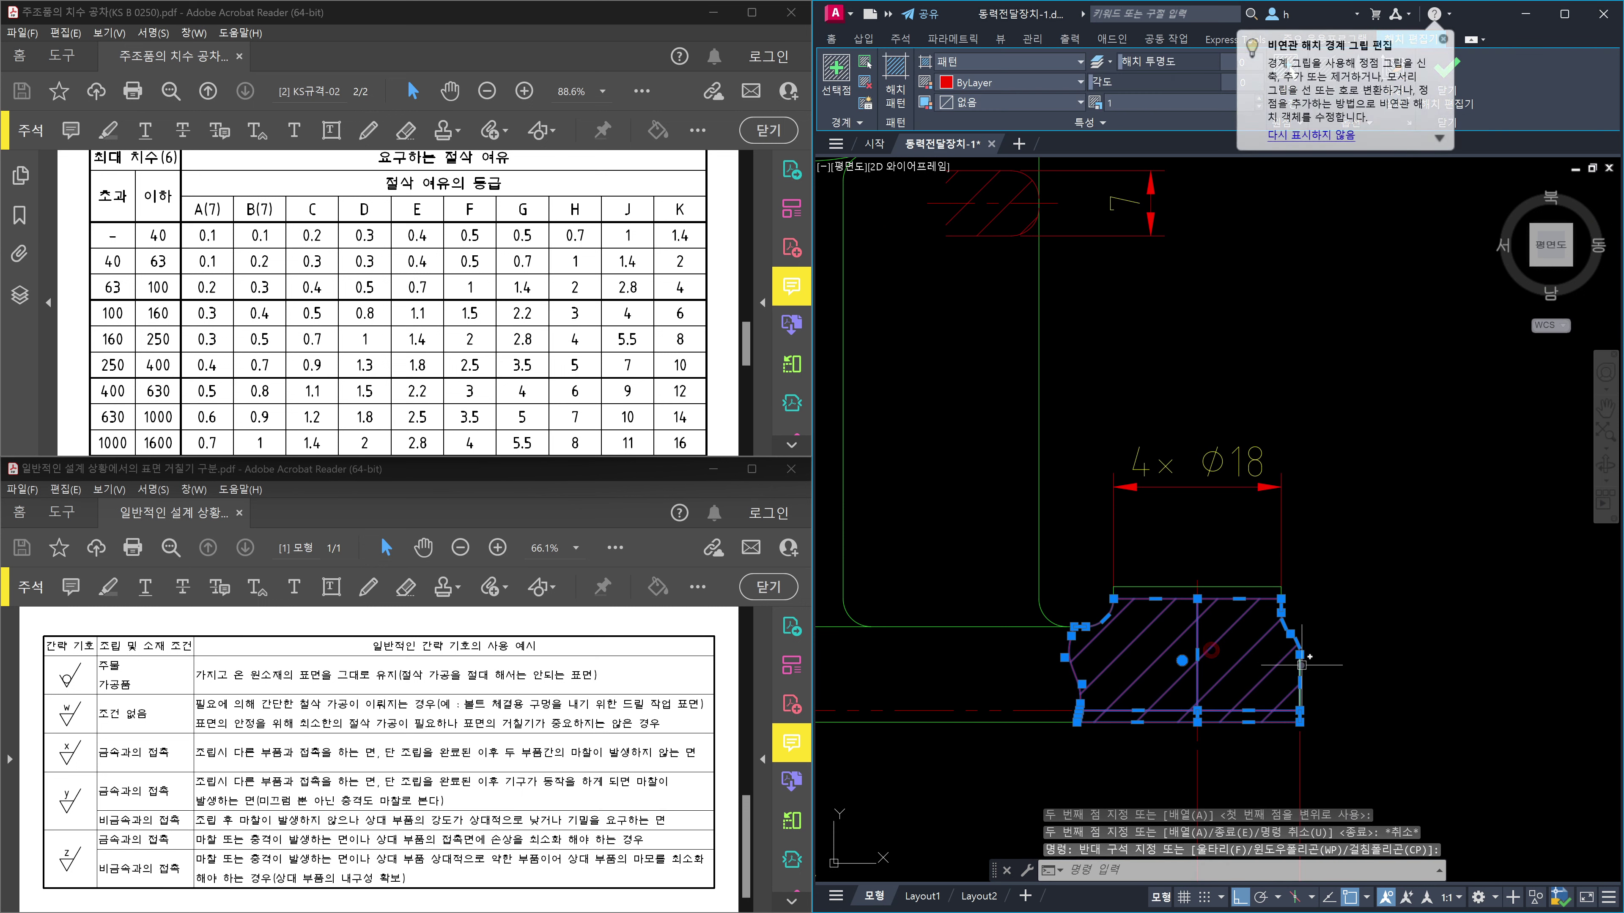
key(Delete)
text(h)
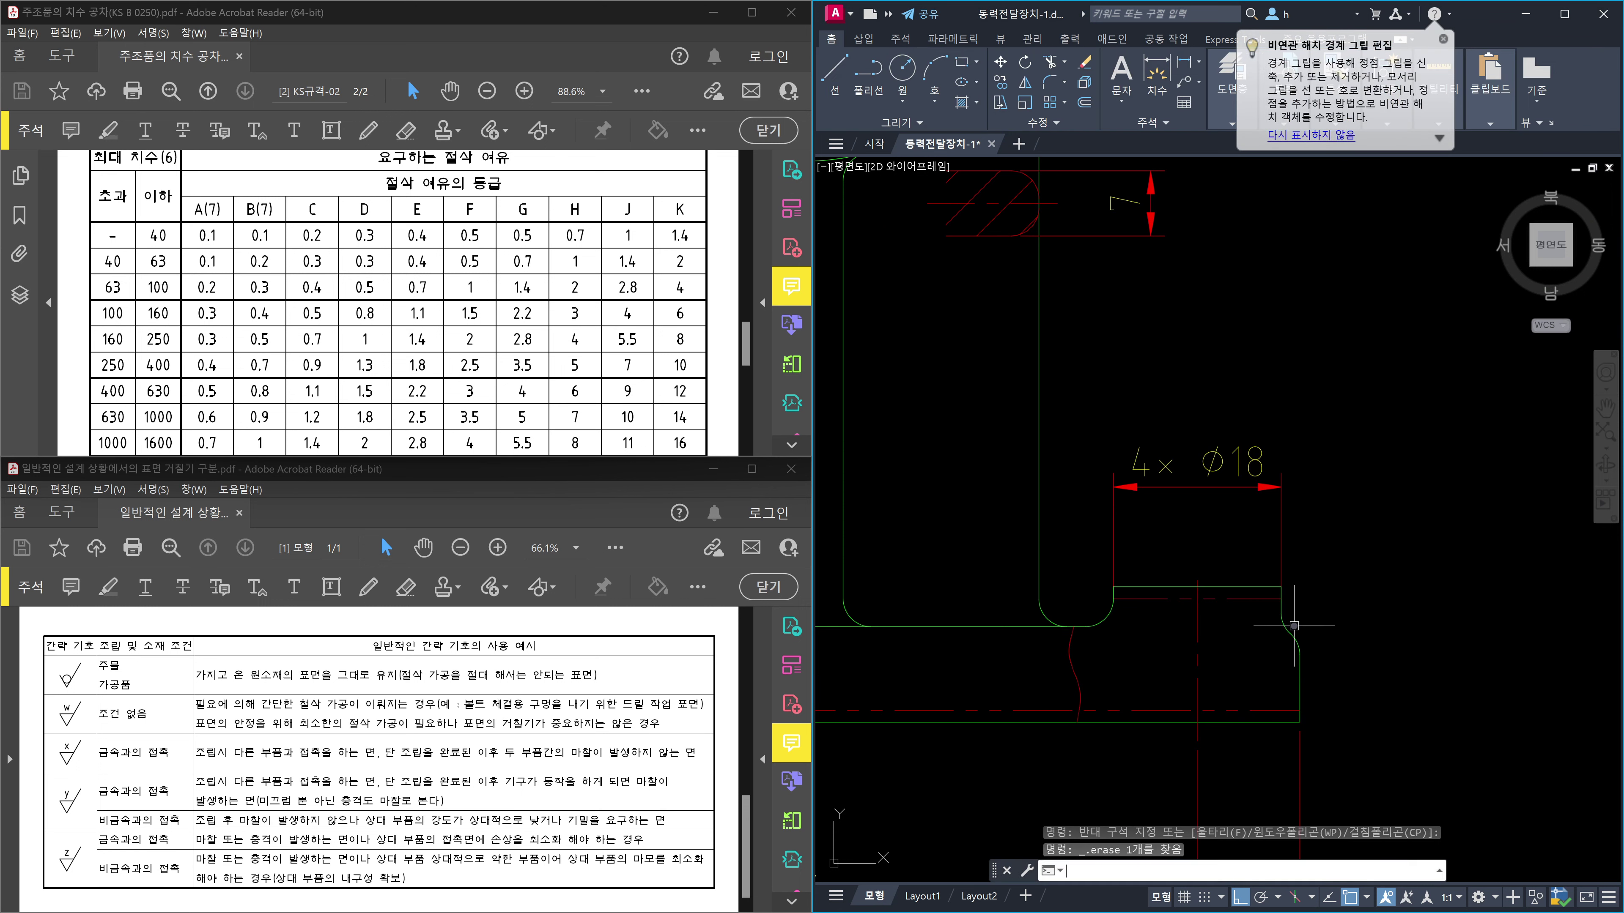
key(Return)
click(1177, 595)
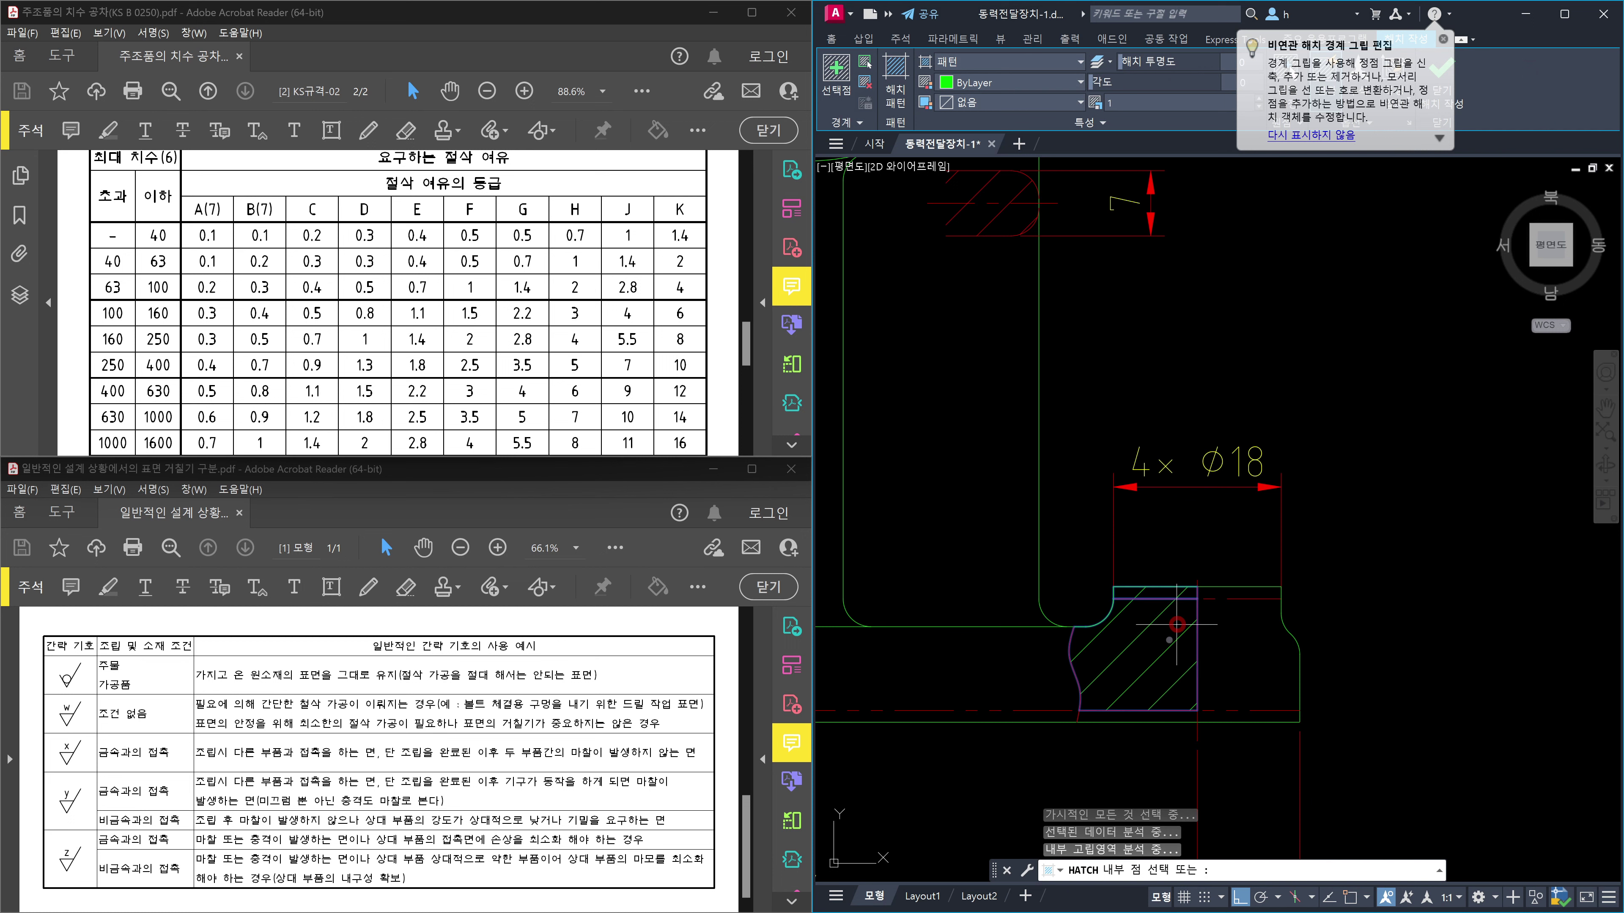
click(1239, 624)
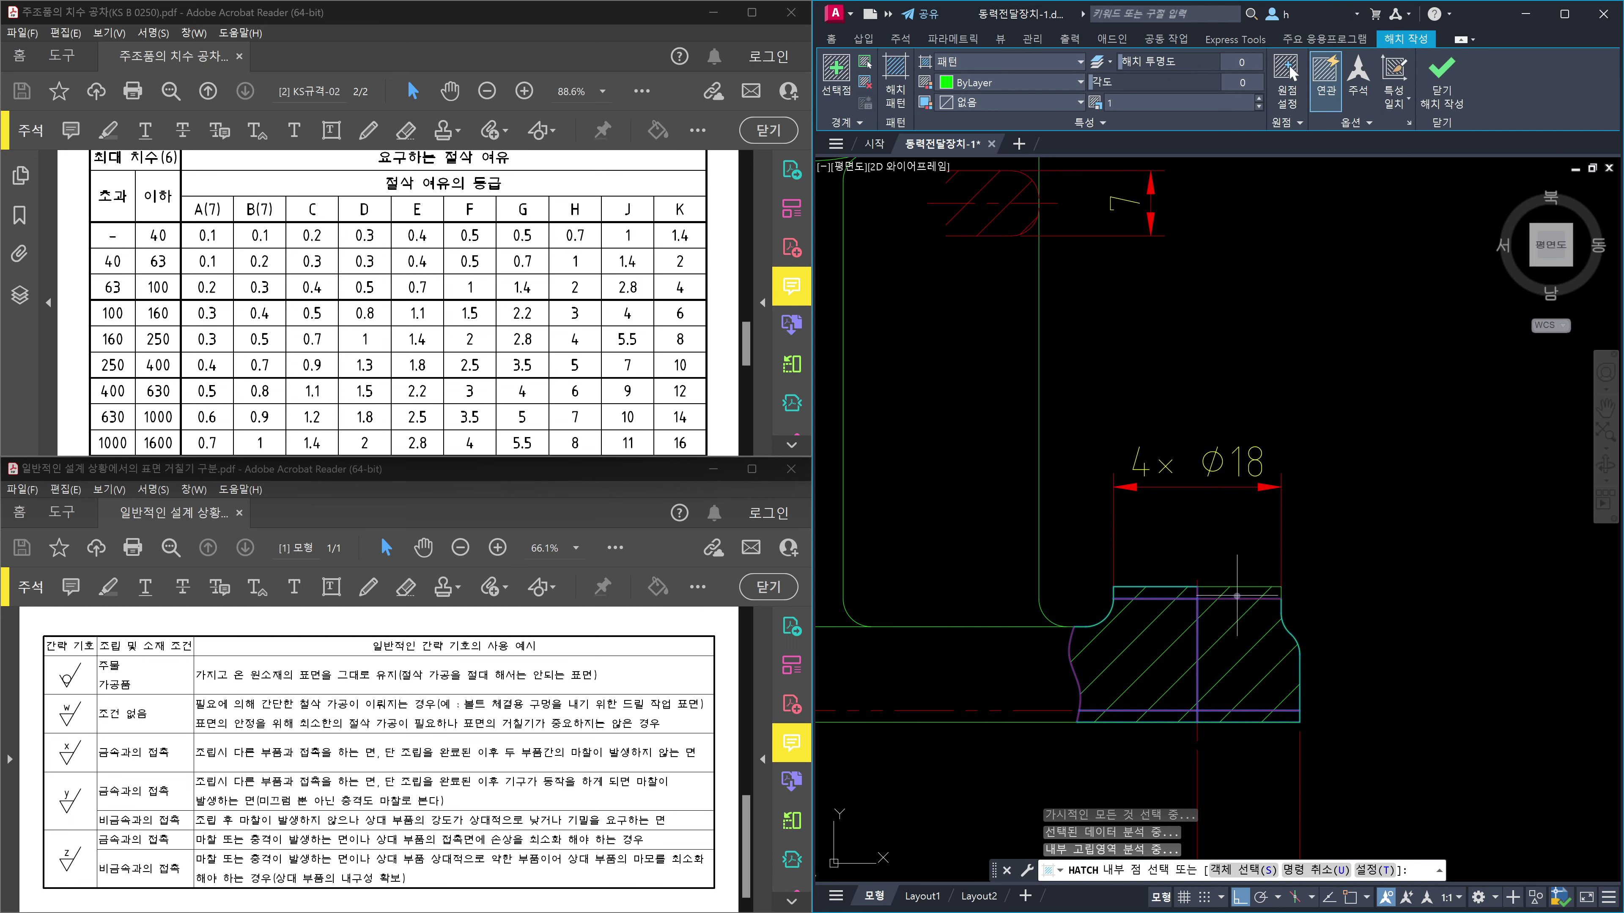
key(Escape)
Move the new hatch of the right boss section to the 가는실선 layer.
click(1248, 659)
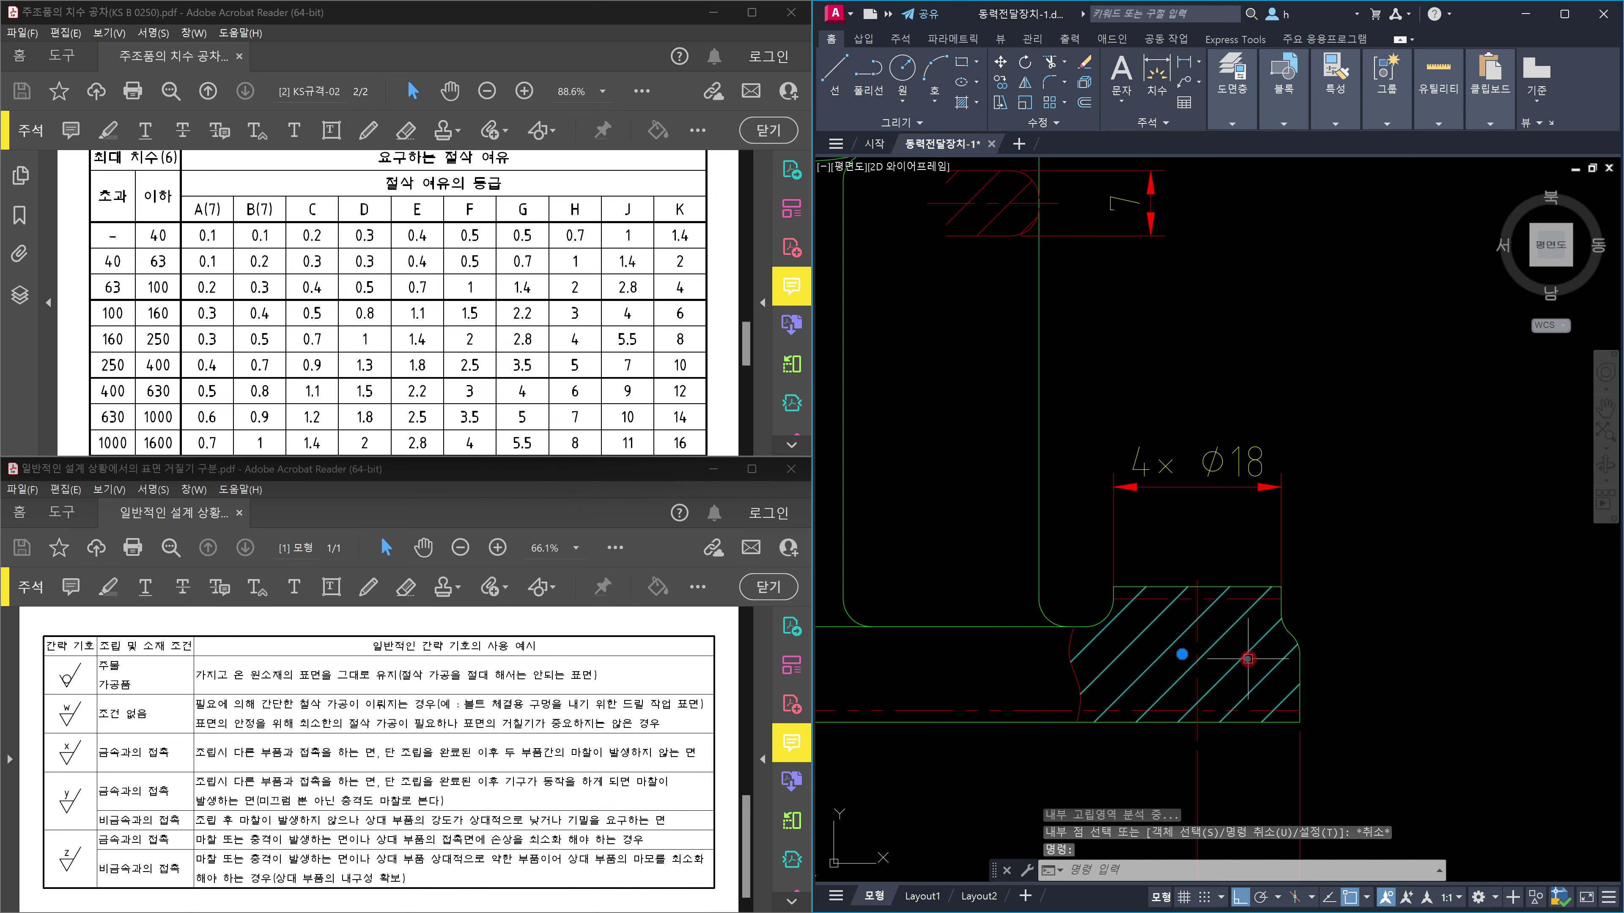
click(1246, 637)
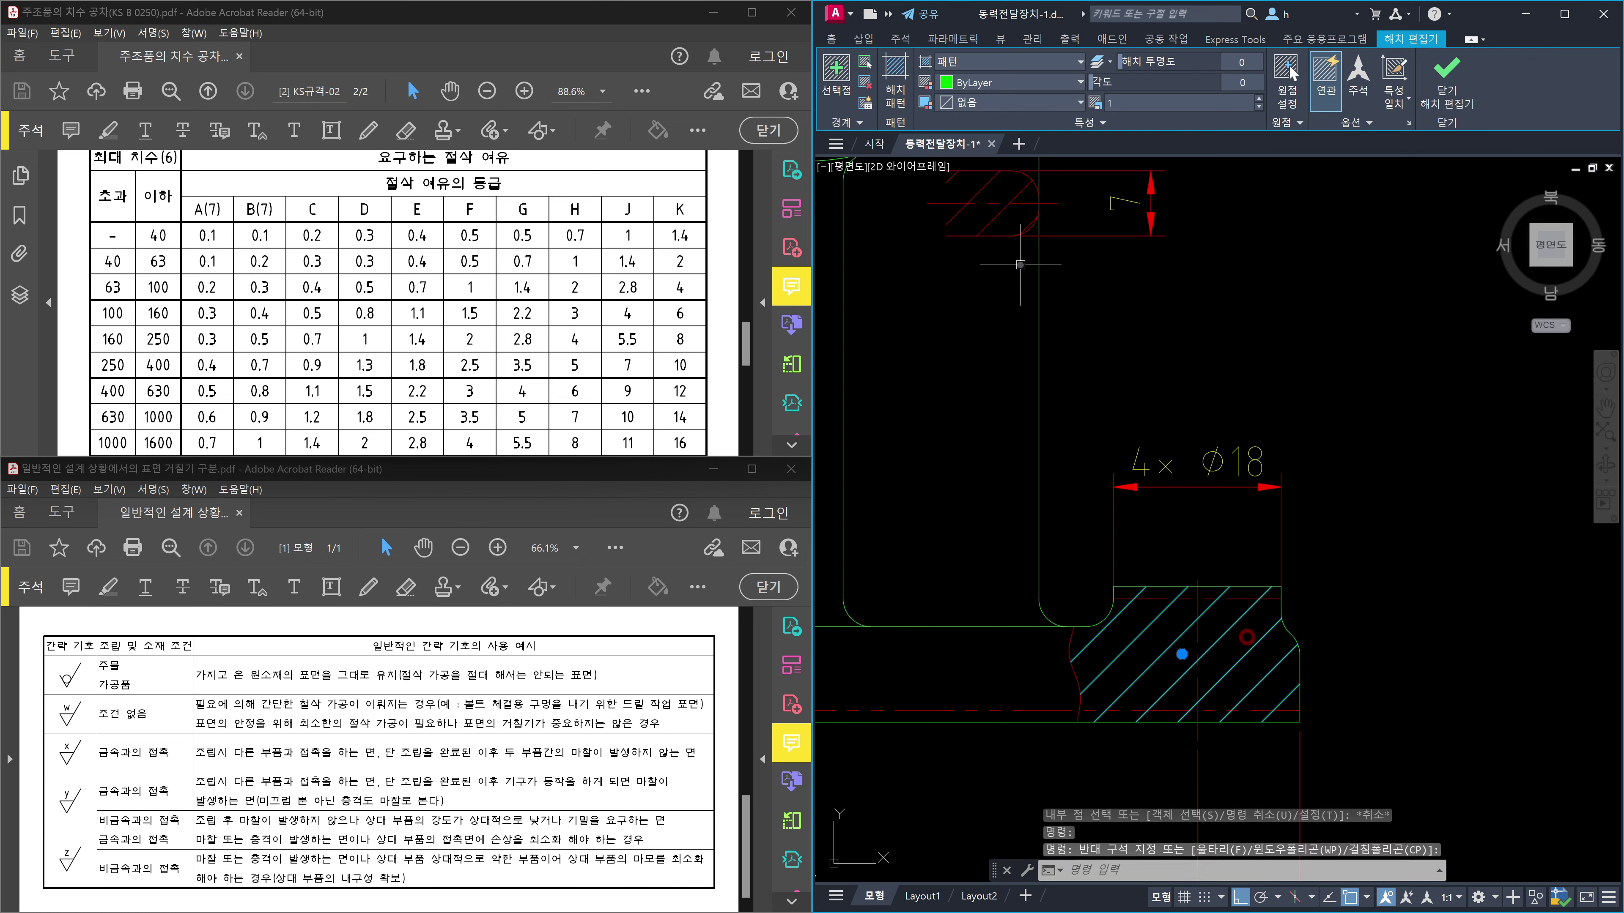
click(832, 40)
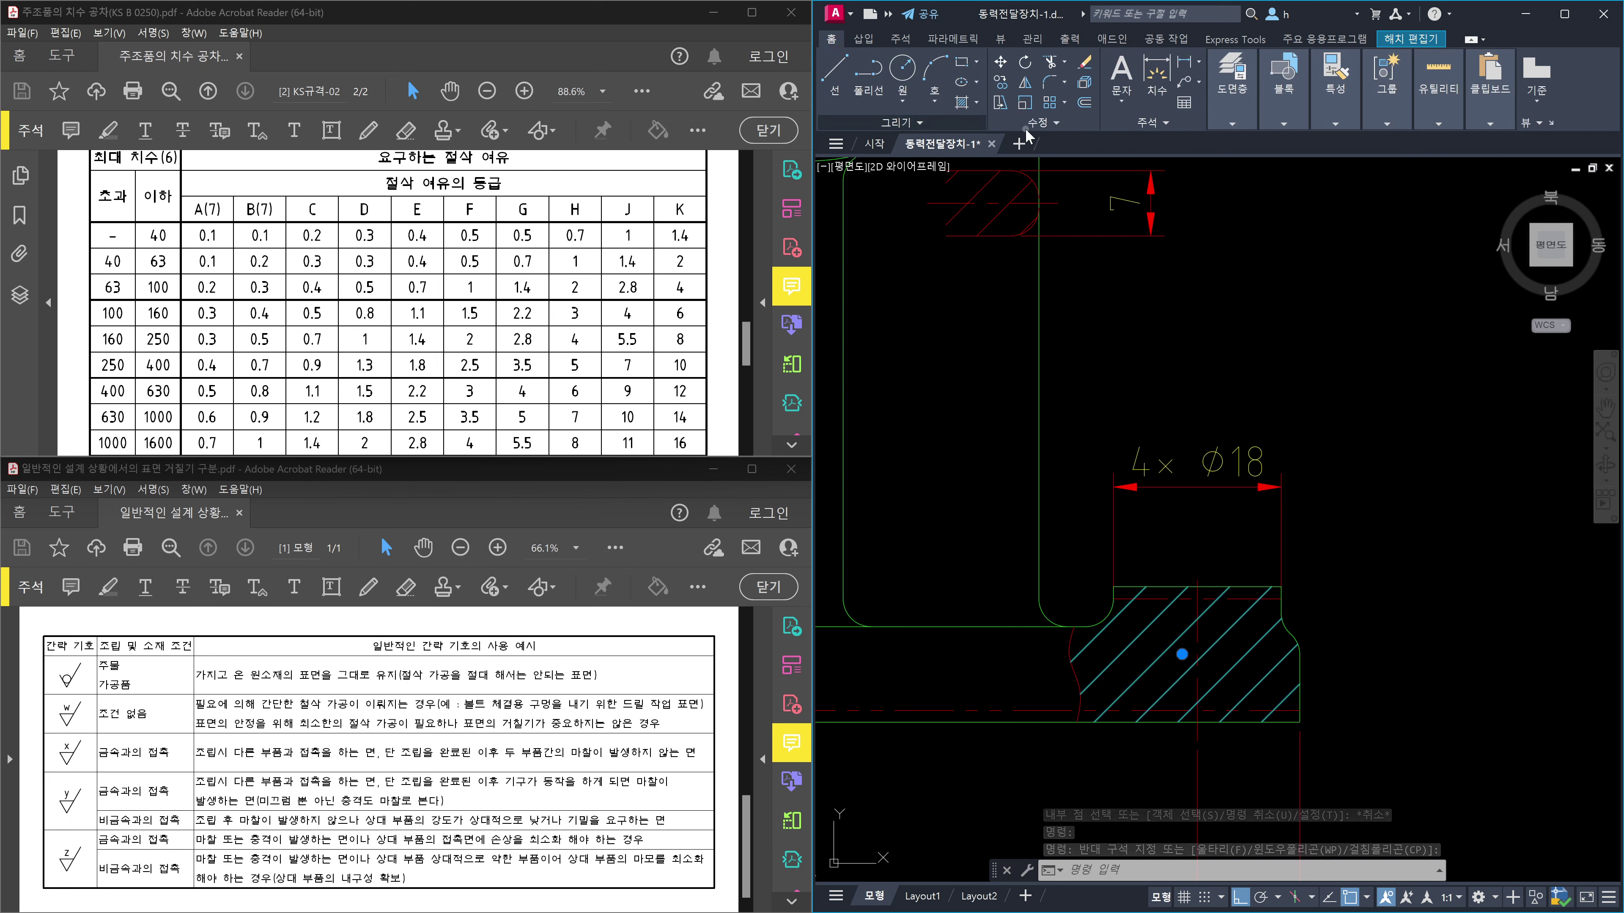
click(1231, 126)
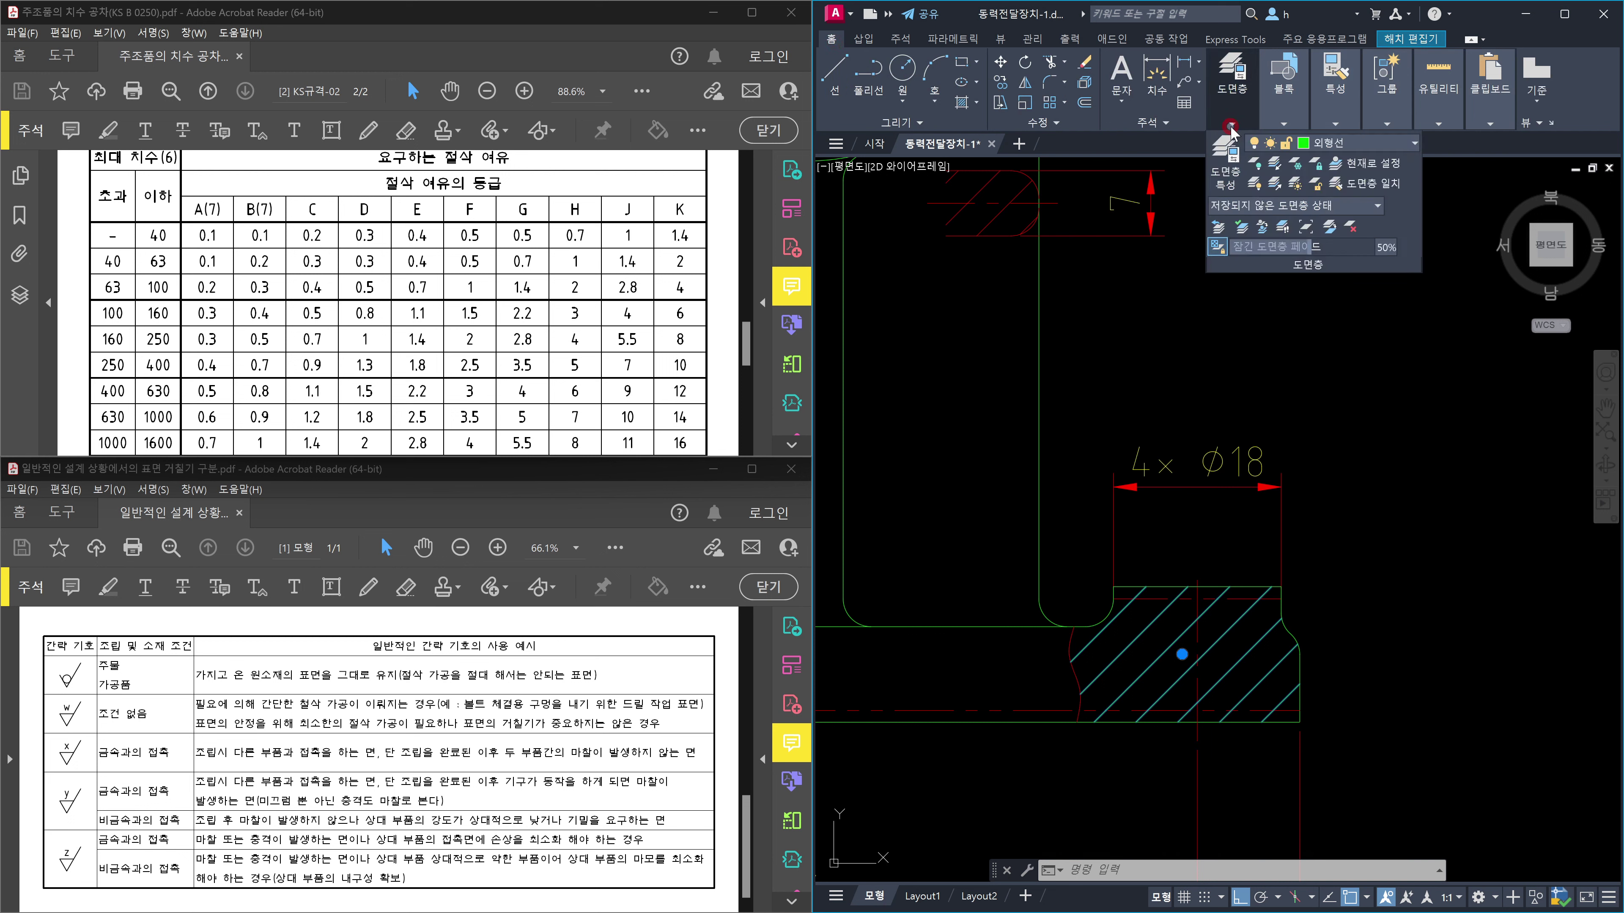
click(1318, 147)
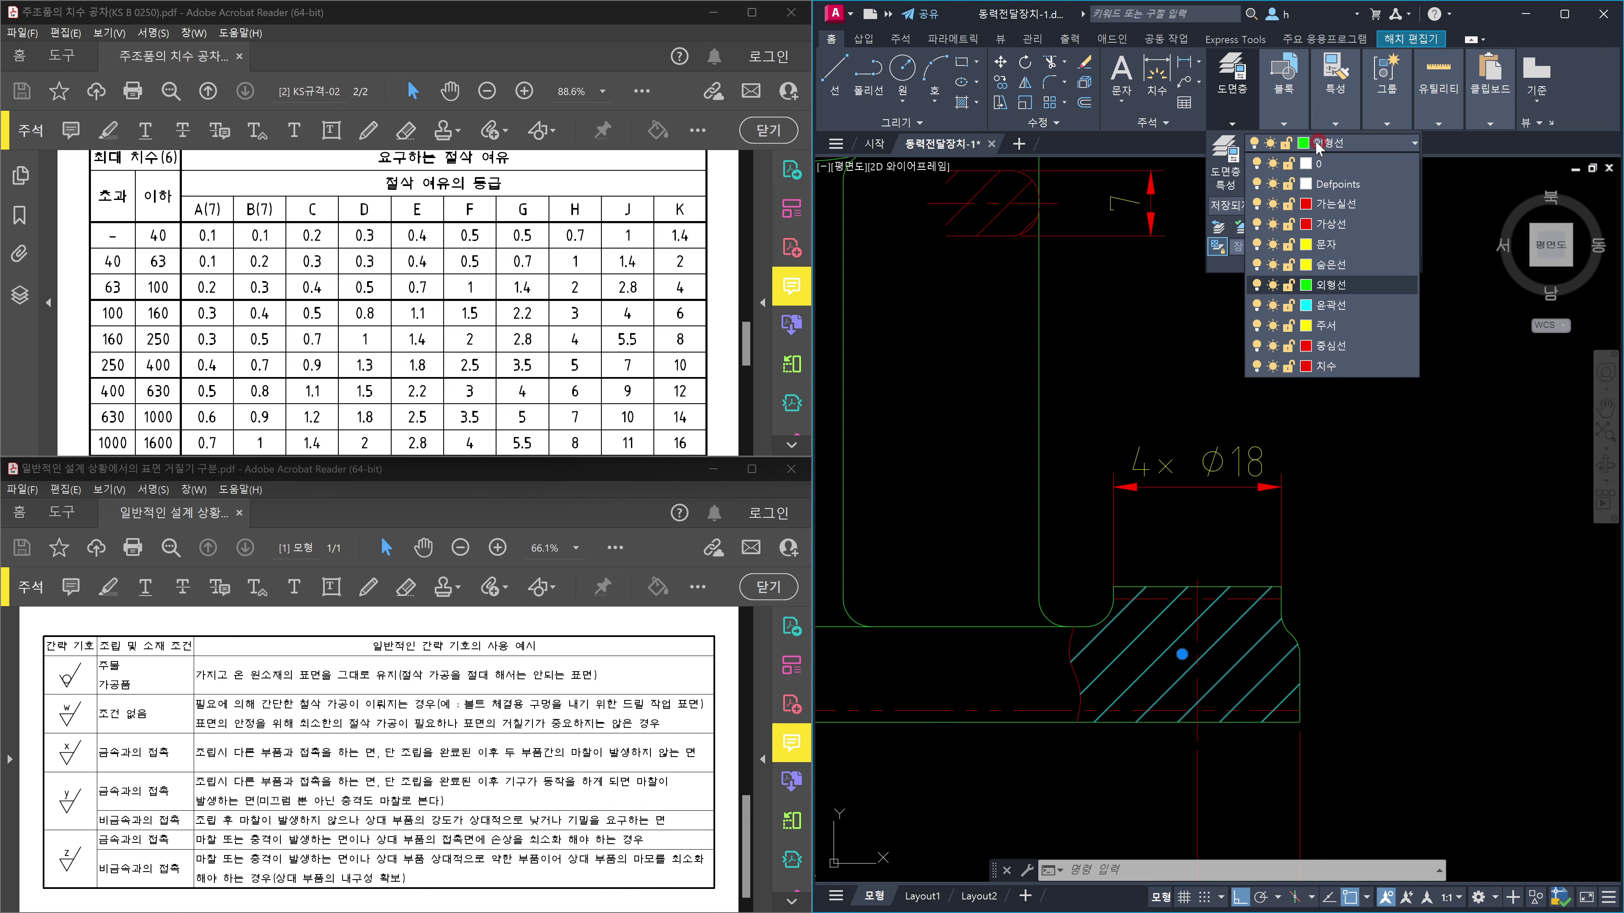
click(1334, 204)
key(Escape)
key(Escape)
key(Escape)
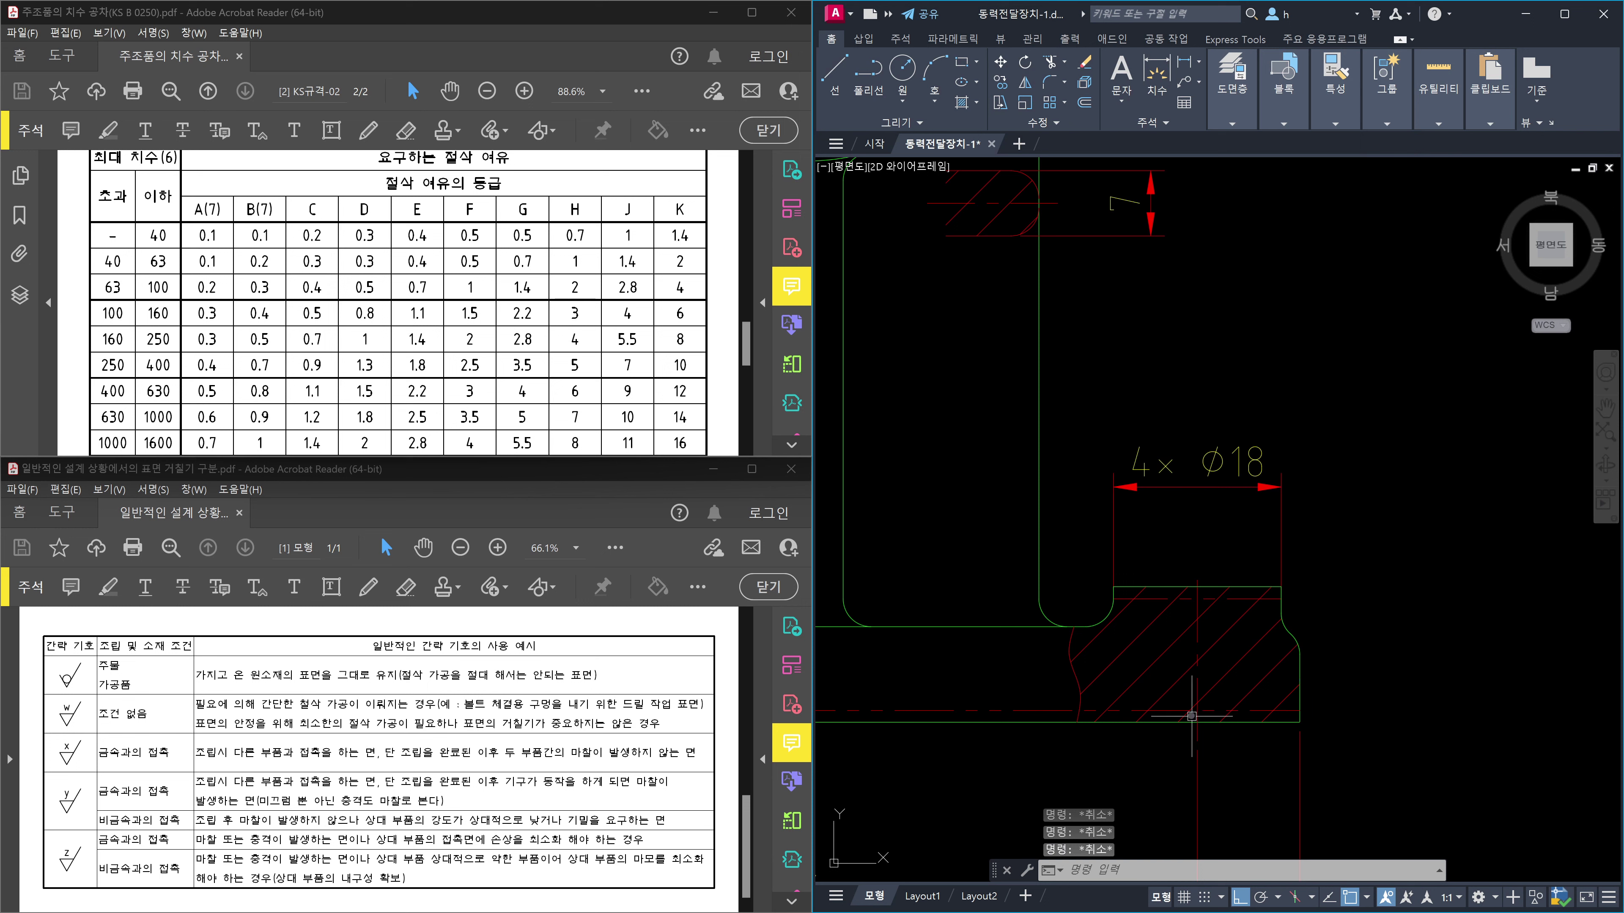
Examine the side view's hatched boss section and the boss height dimension in the front view.
scroll(1158, 684, up, 2)
middle_drag(1252, 683, 1259, 637)
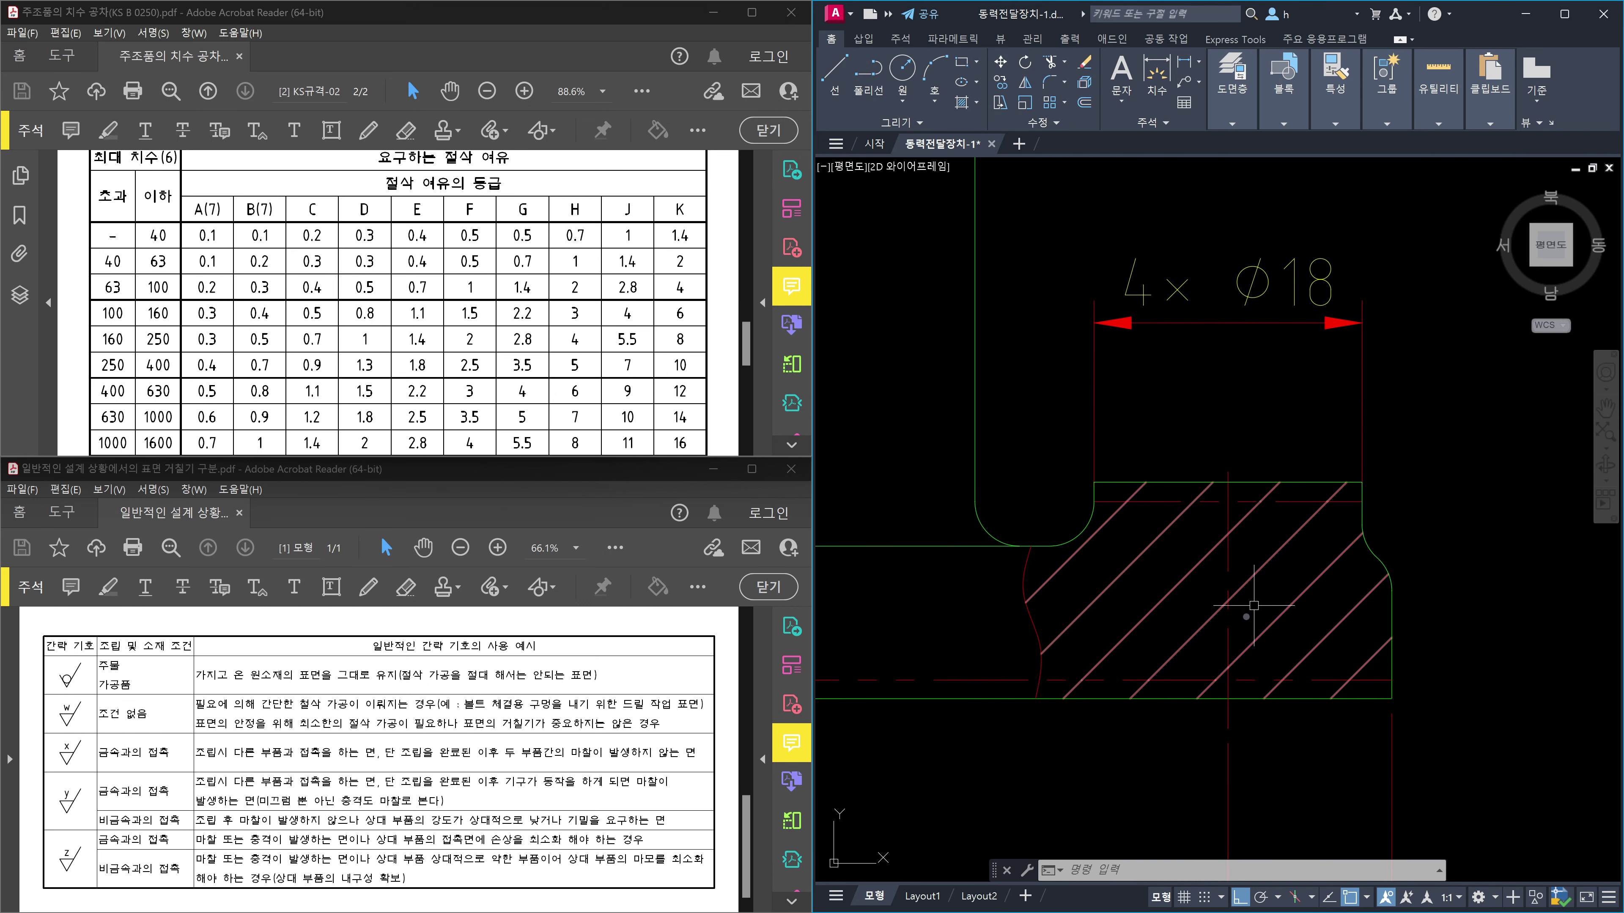
scroll(1285, 547, down, 5)
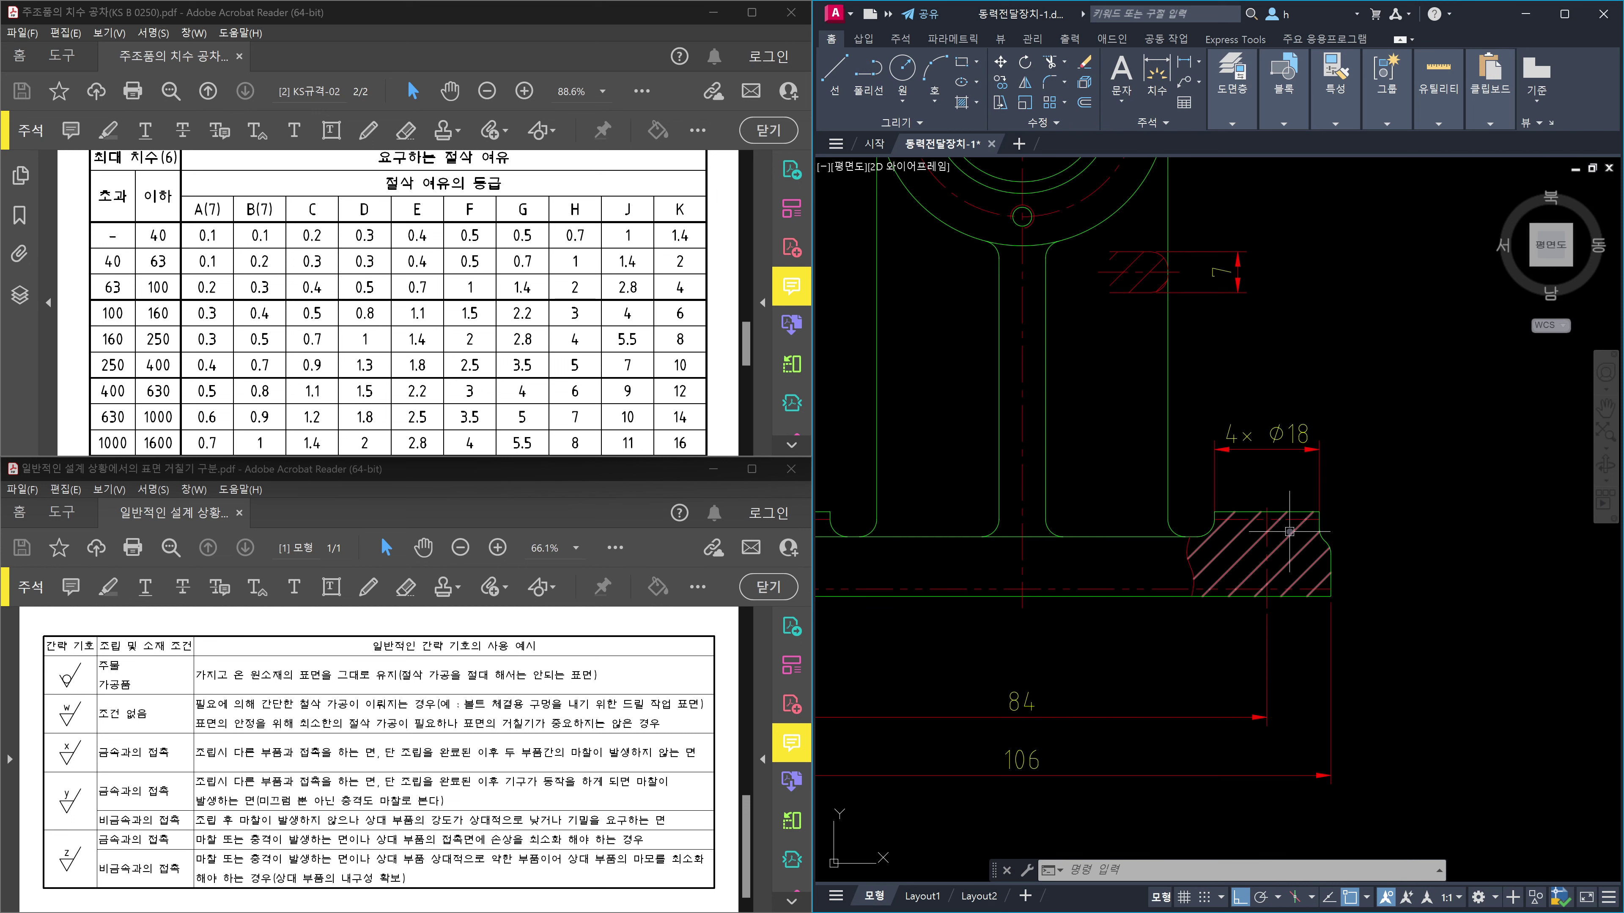
scroll(1210, 597, up, 8)
middle_drag(1101, 575, 1249, 569)
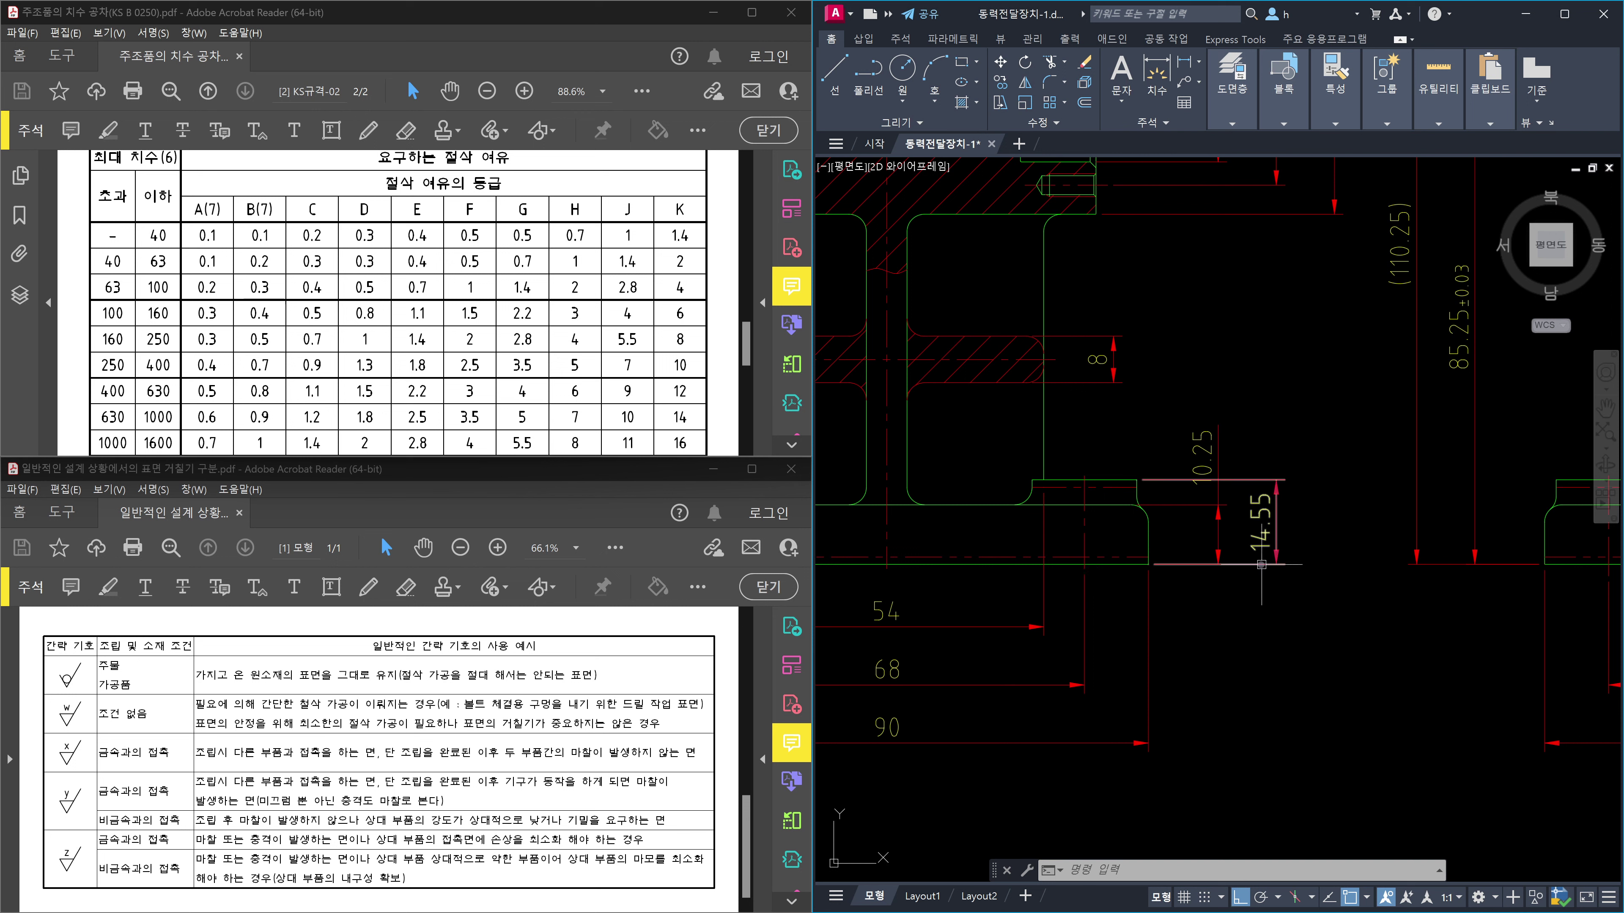
scroll(1263, 561, up, 3)
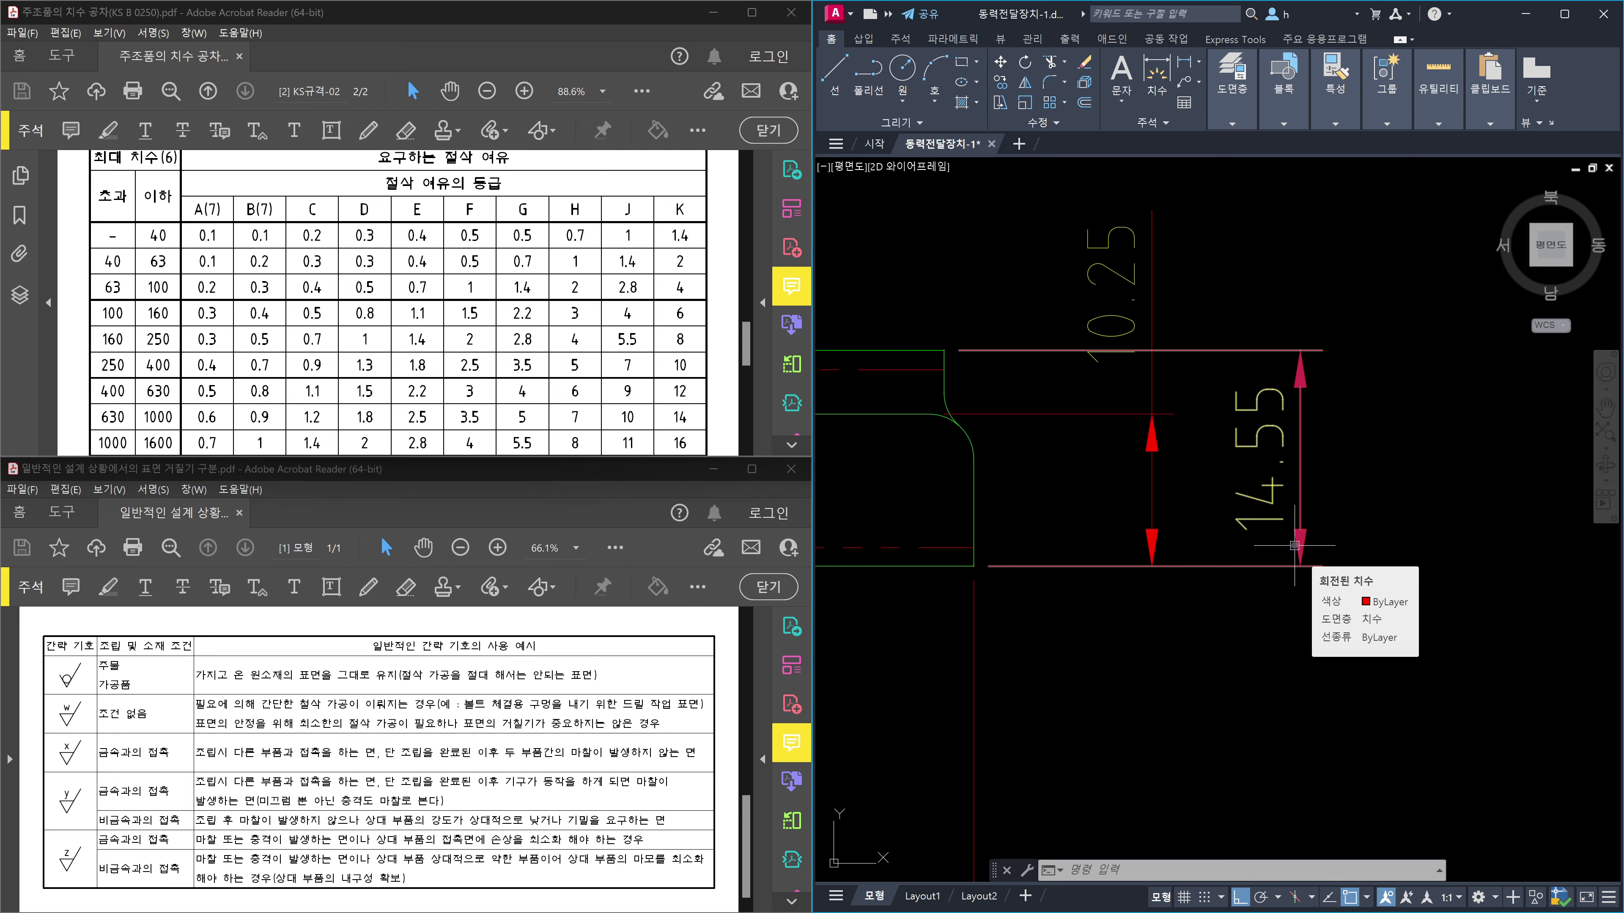
scroll(1294, 545, down, 5)
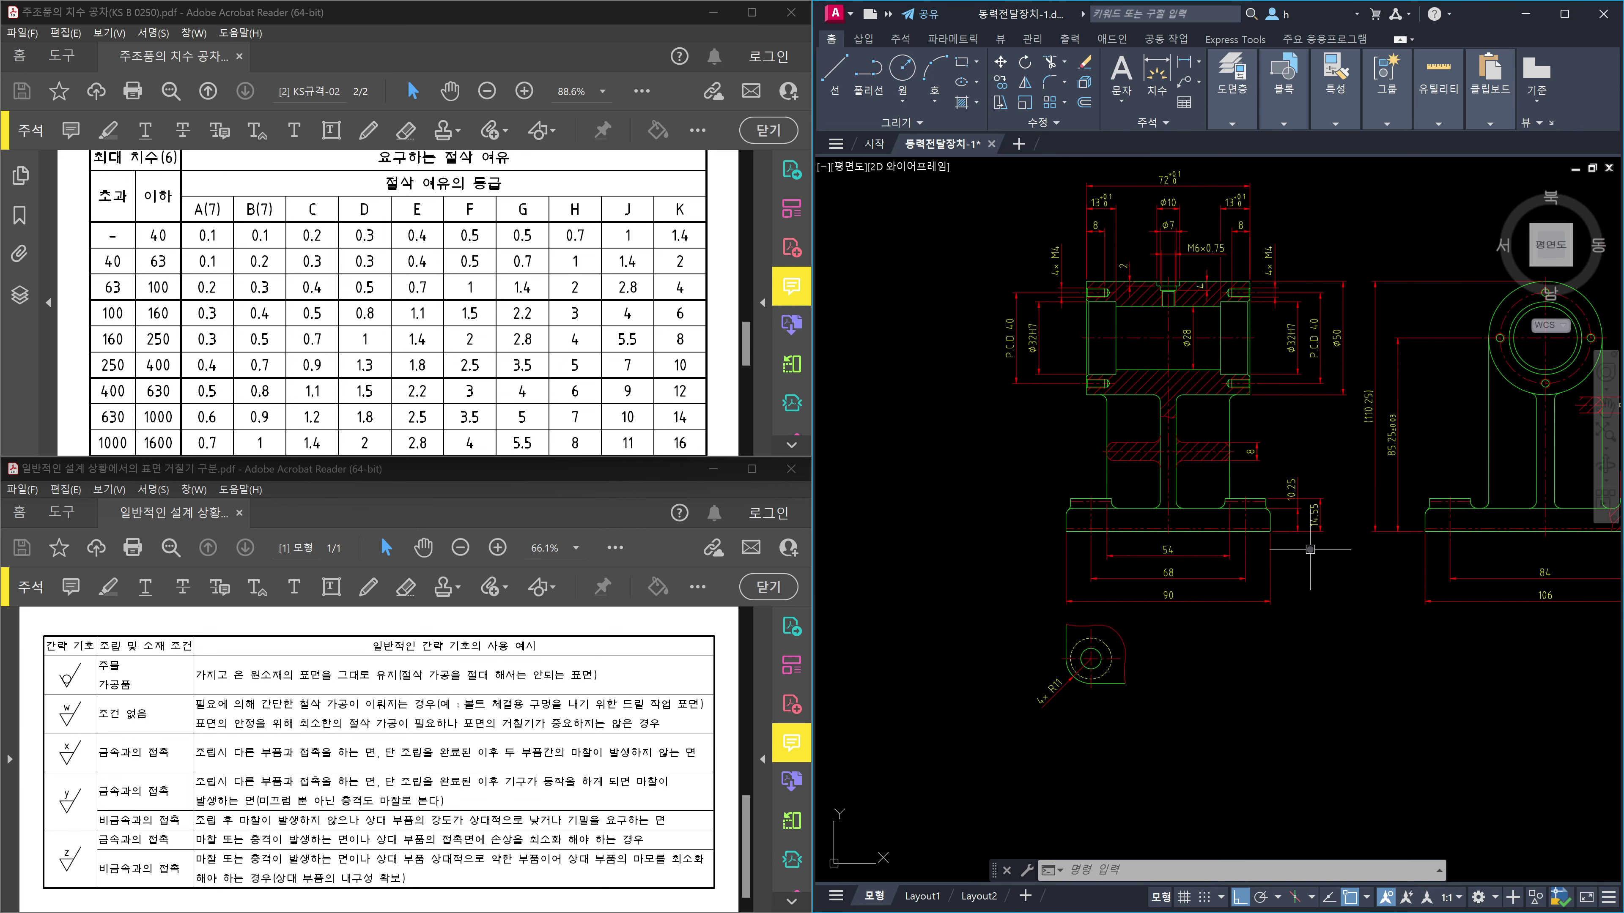
Compare the base and boss heights in the casting drawing with the machined housing drawing's dimensions and surface roughness symbols.
scroll(1310, 549, up, 3)
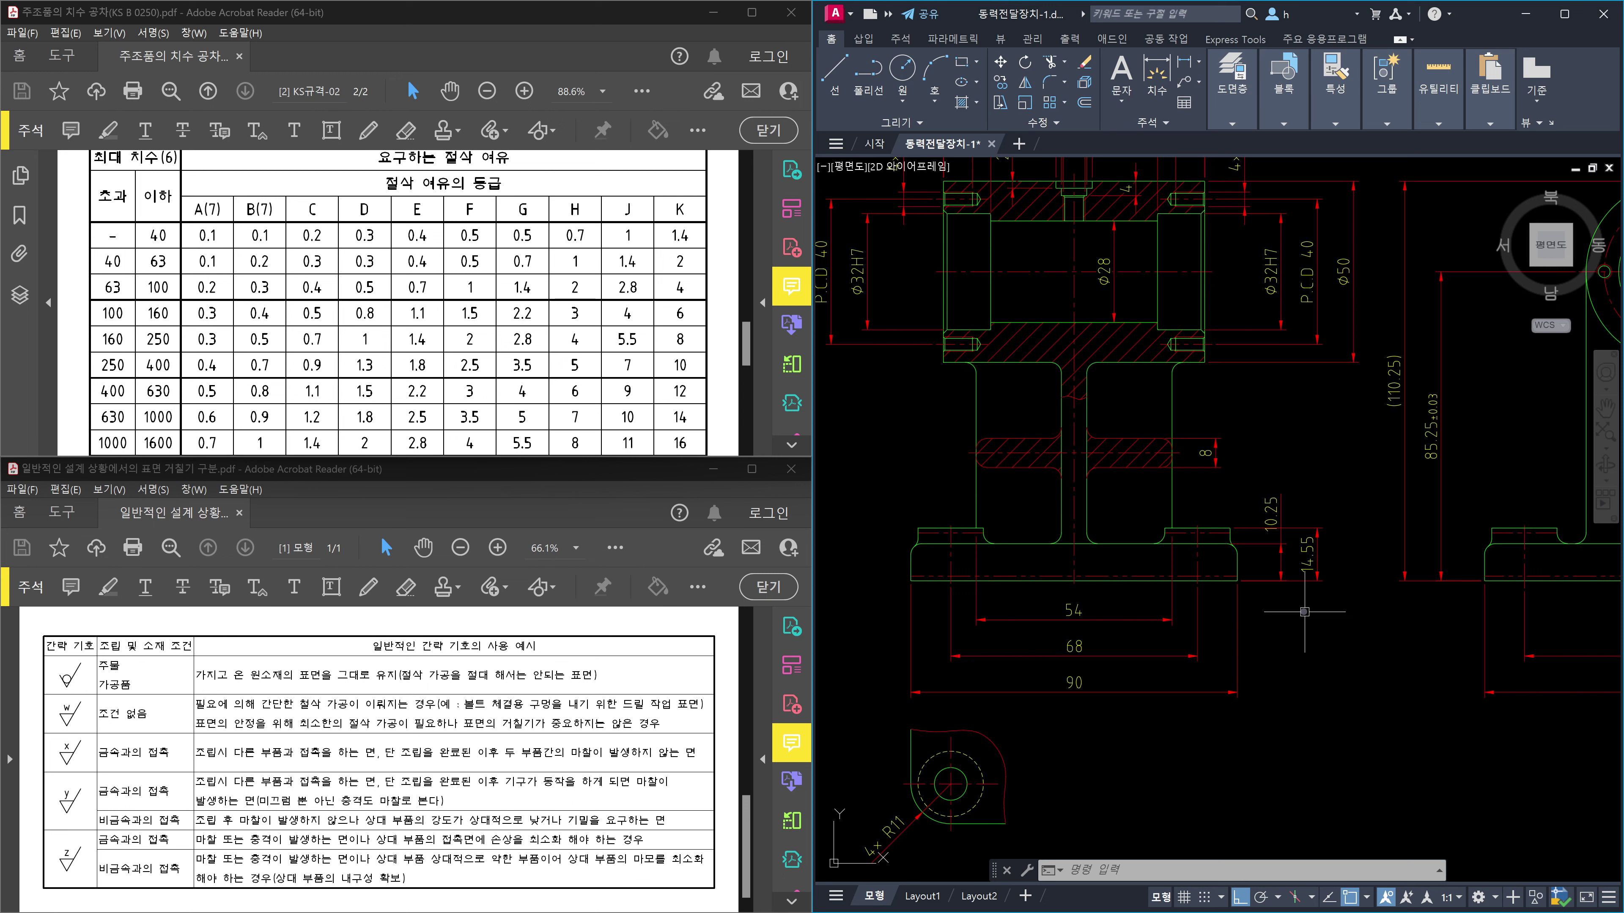
scroll(1320, 613, up, 2)
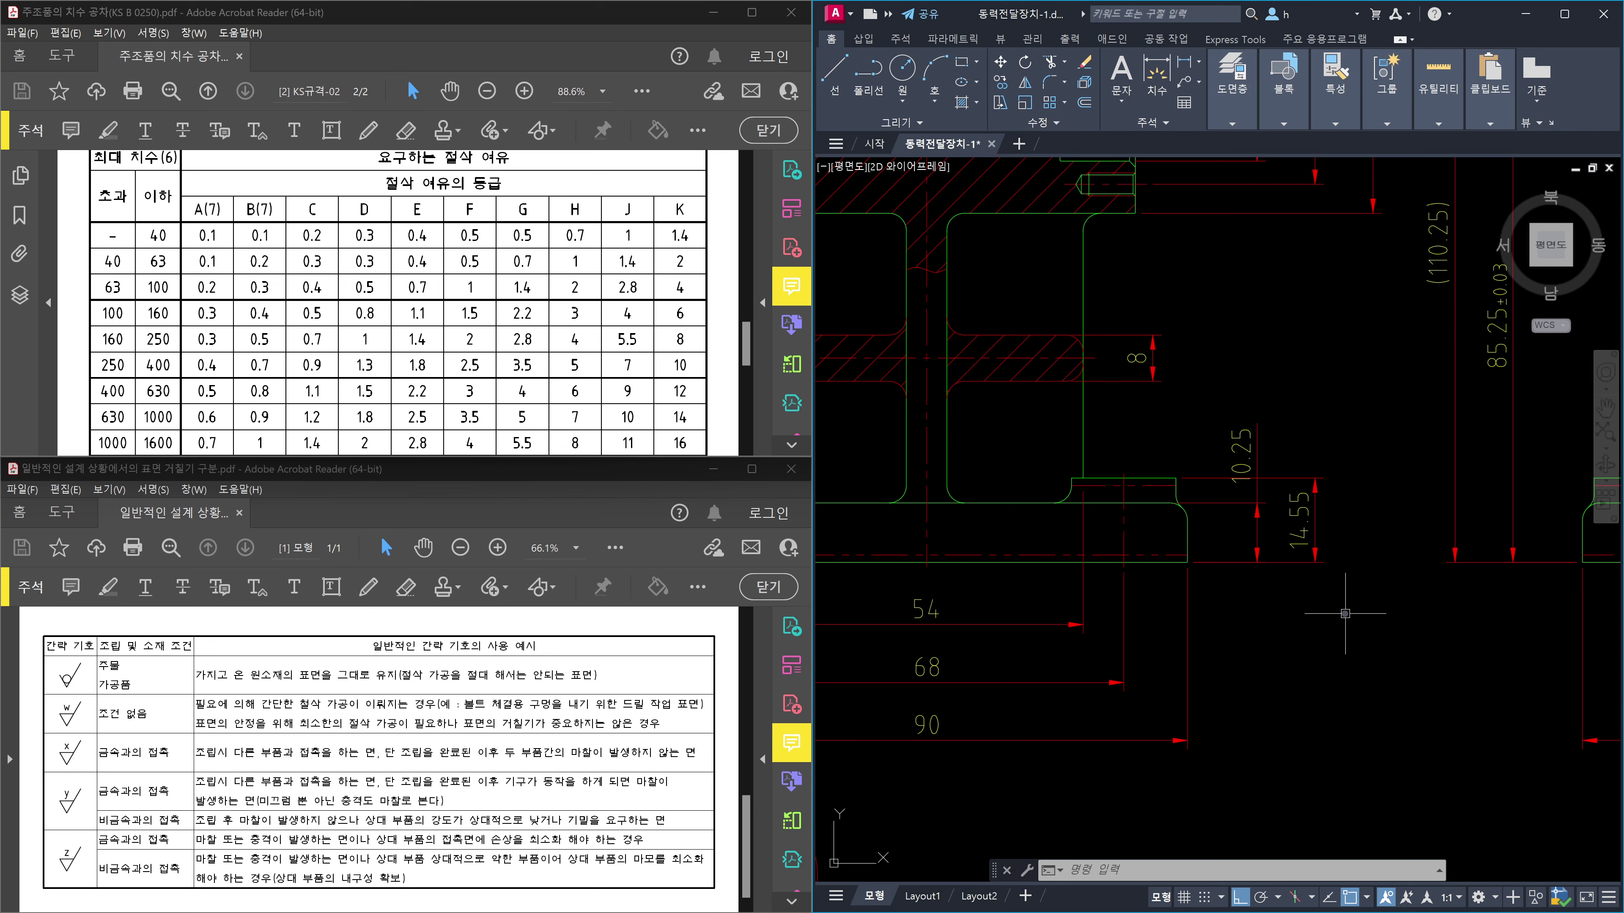
scroll(1318, 613, down, 5)
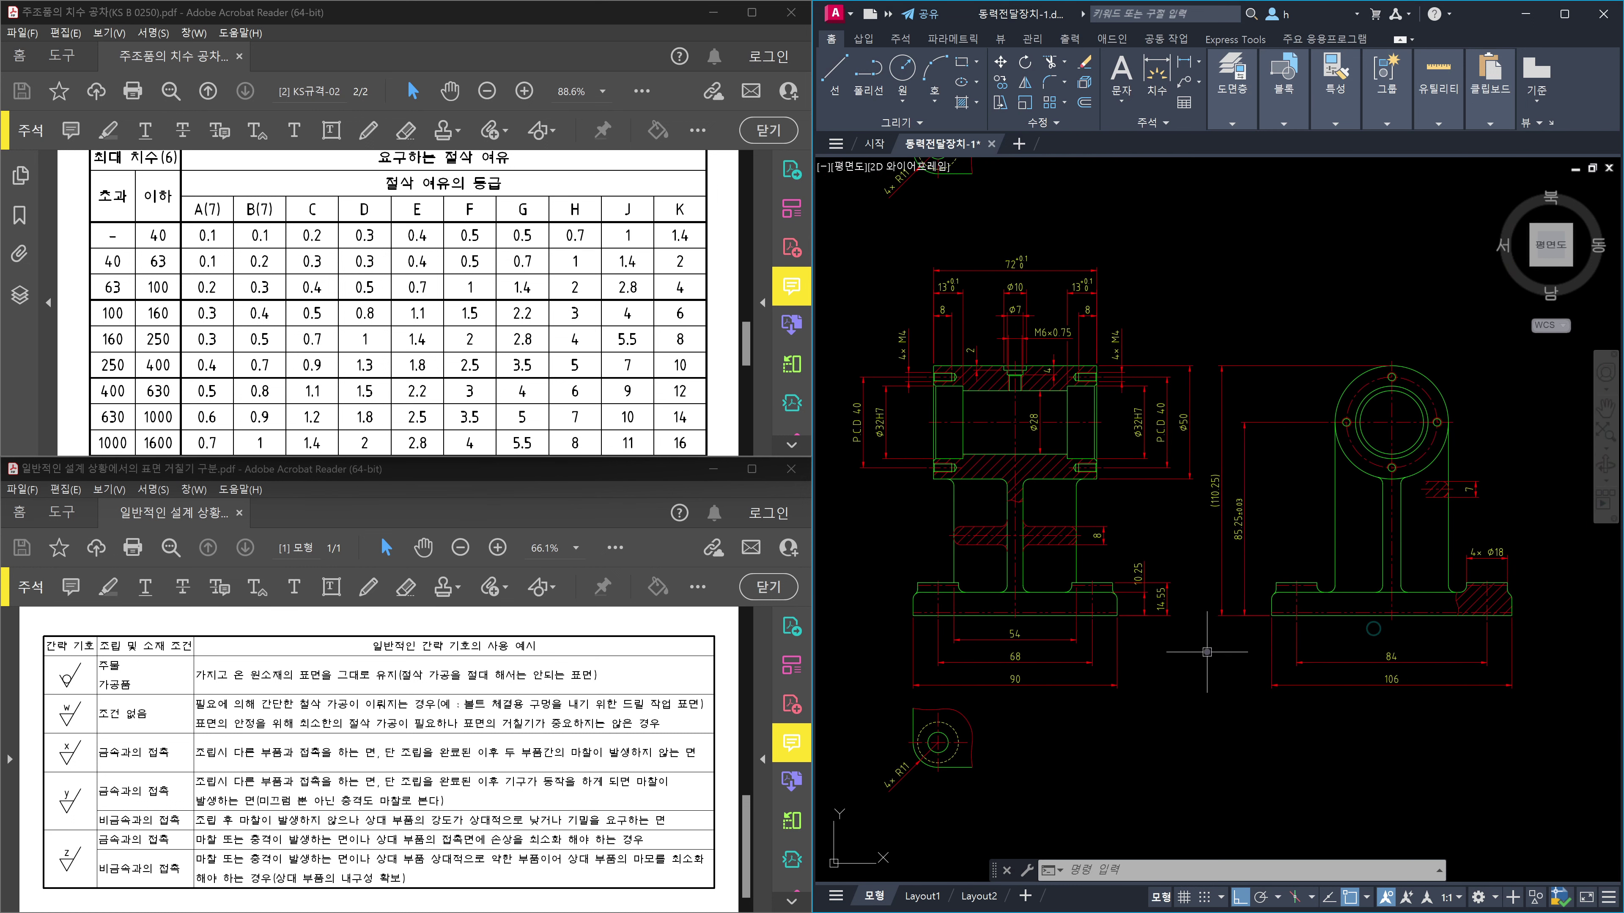
middle_drag(1189, 652, 1224, 652)
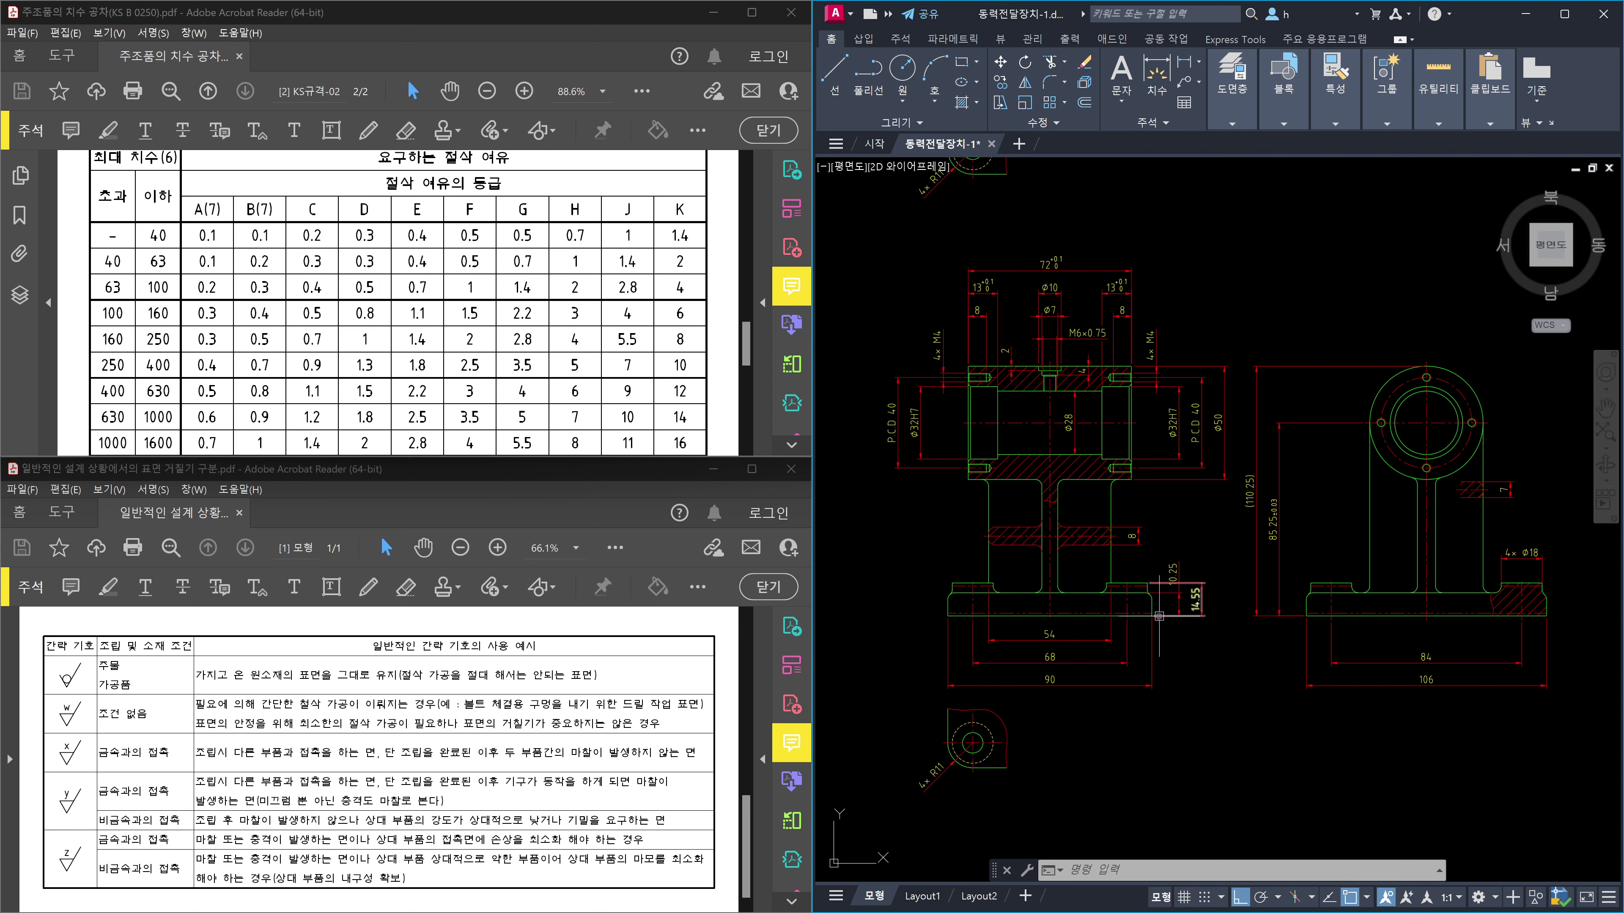
scroll(1200, 675, down, 3)
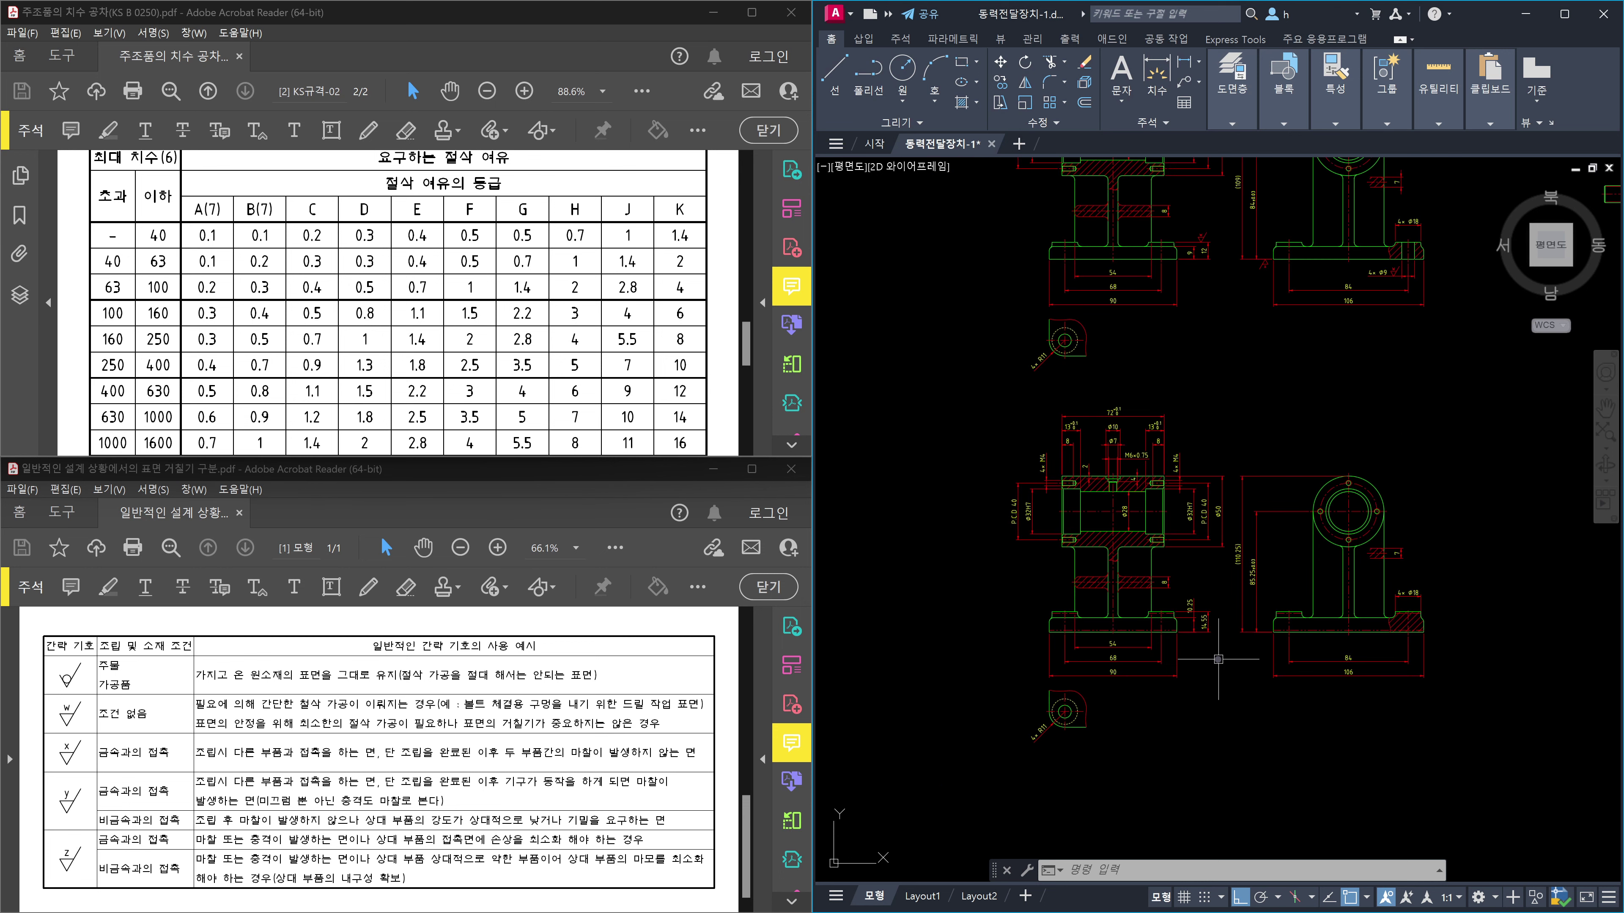
scroll(1210, 365, up, 3)
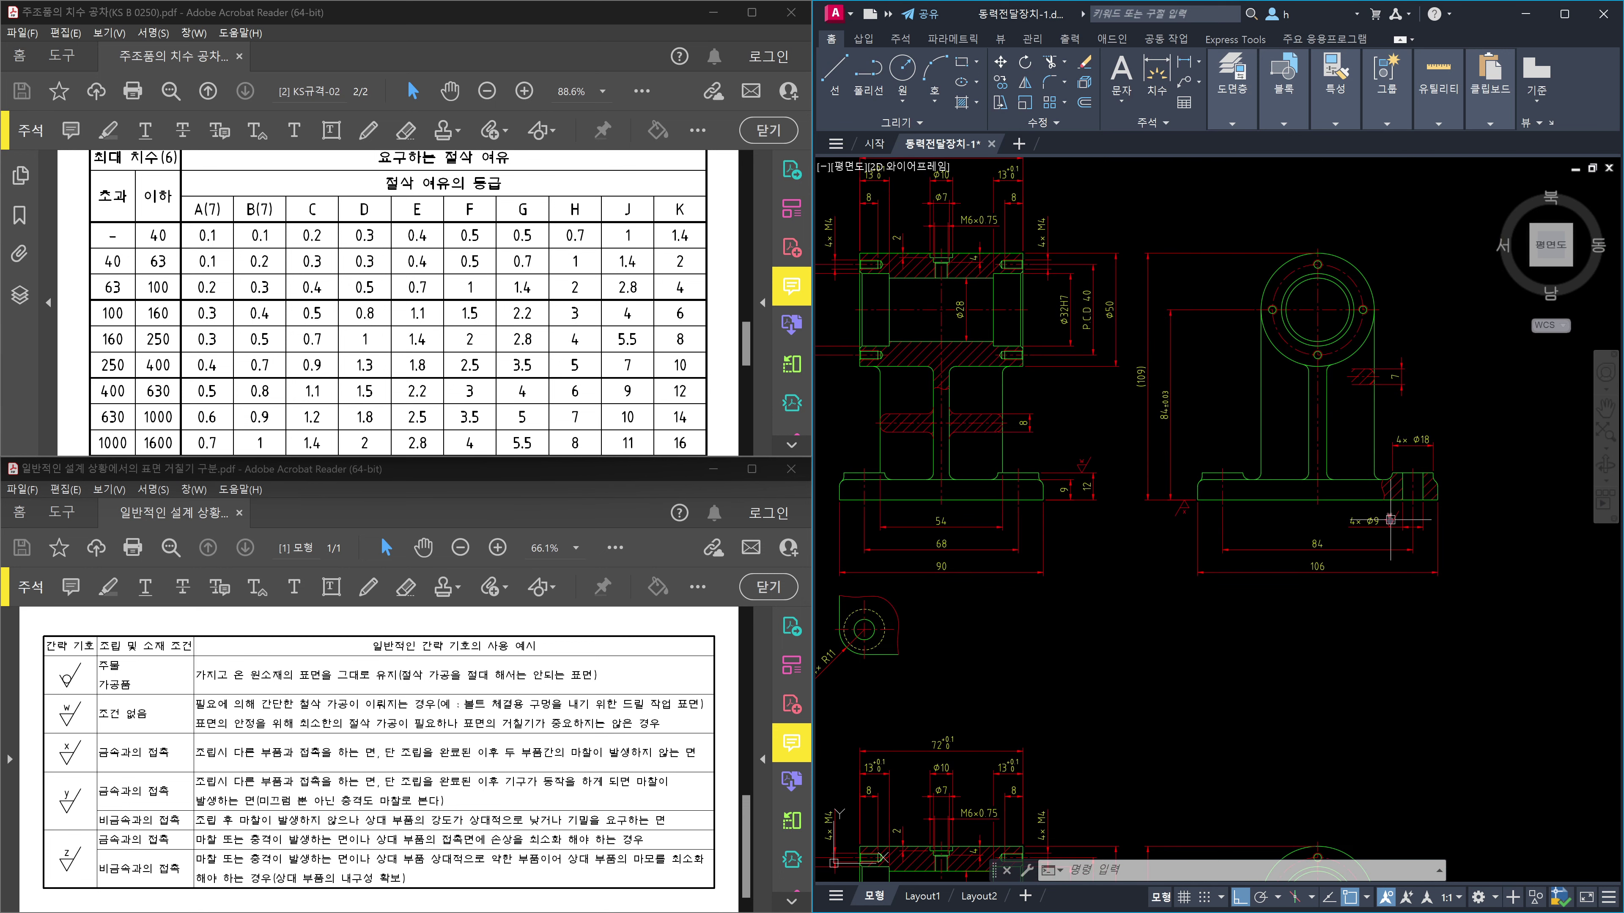
scroll(1390, 520, down, 2)
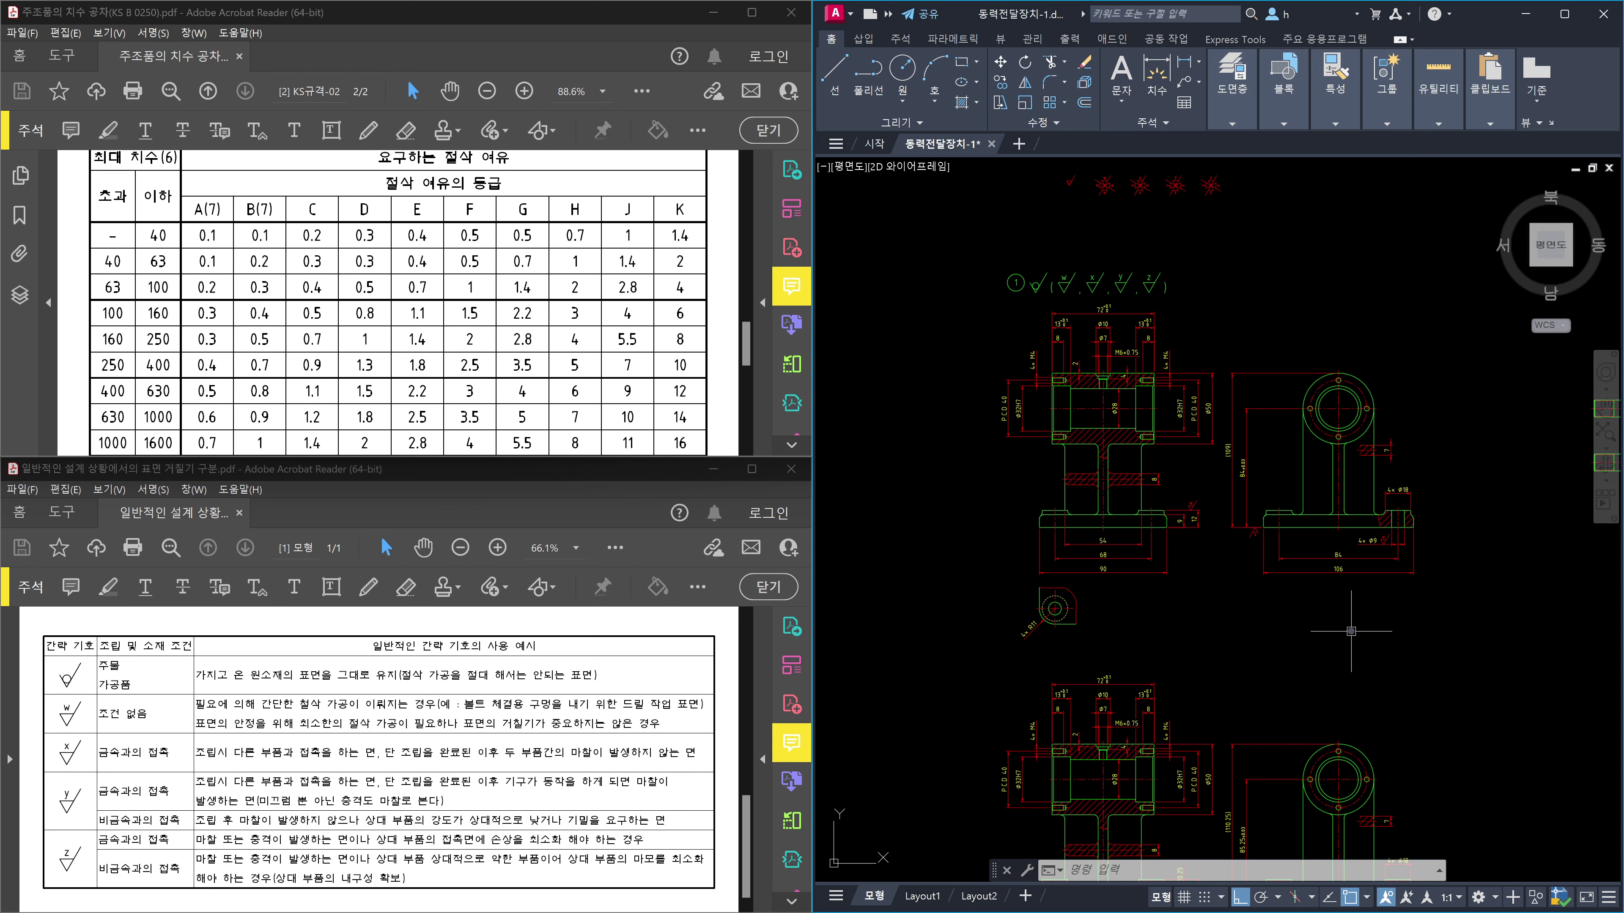
scroll(1216, 570, up, 2)
middle_drag(1217, 568, 1211, 638)
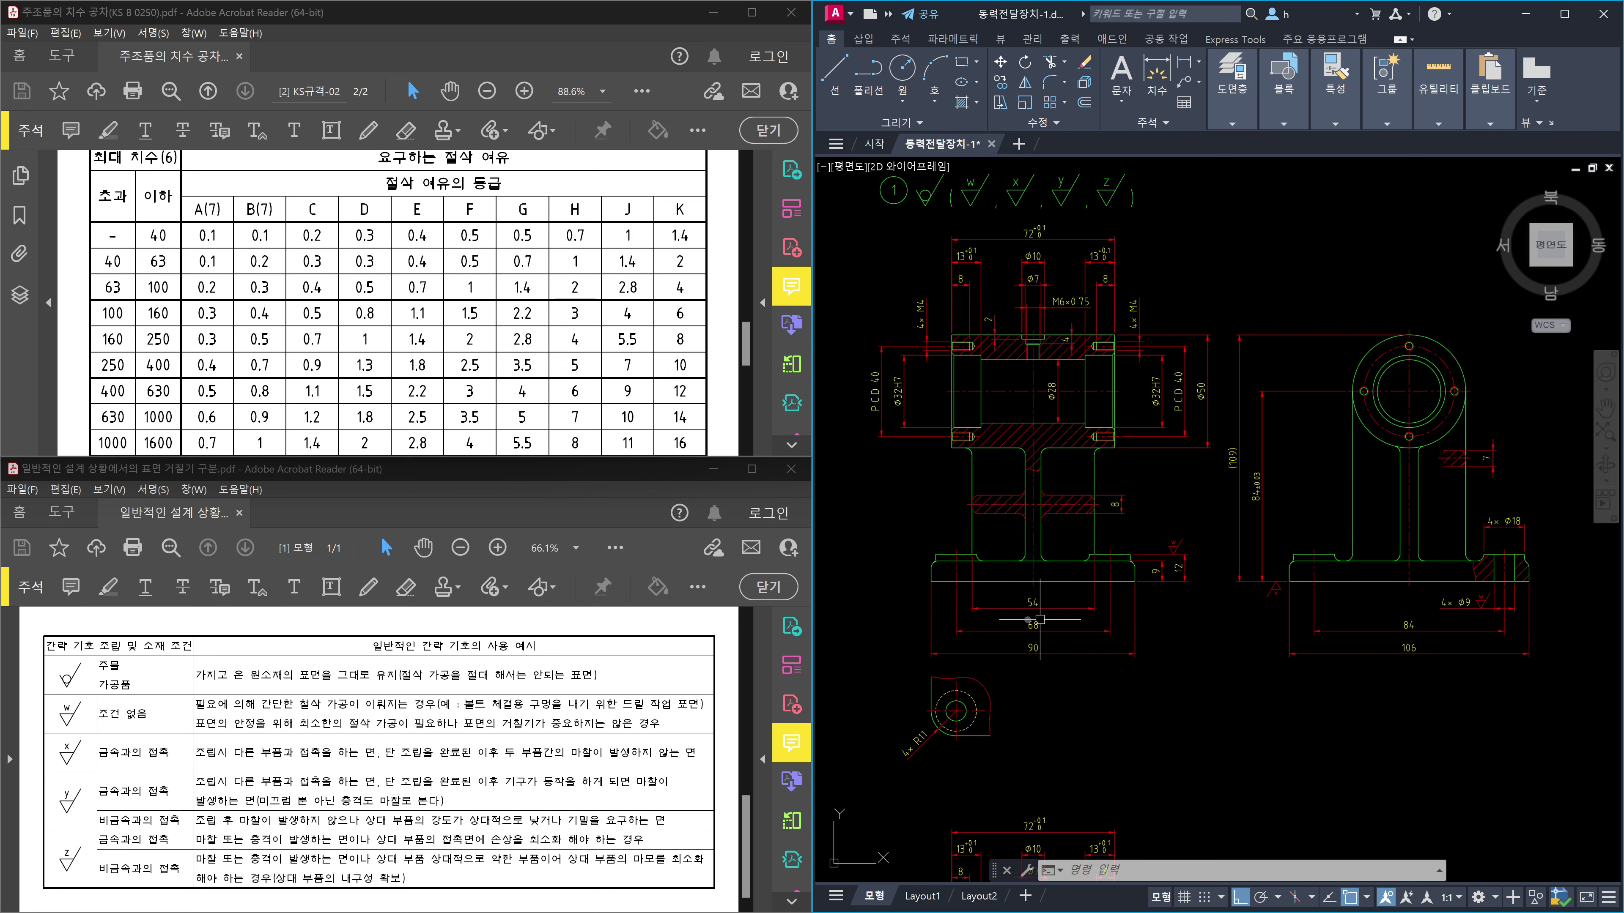